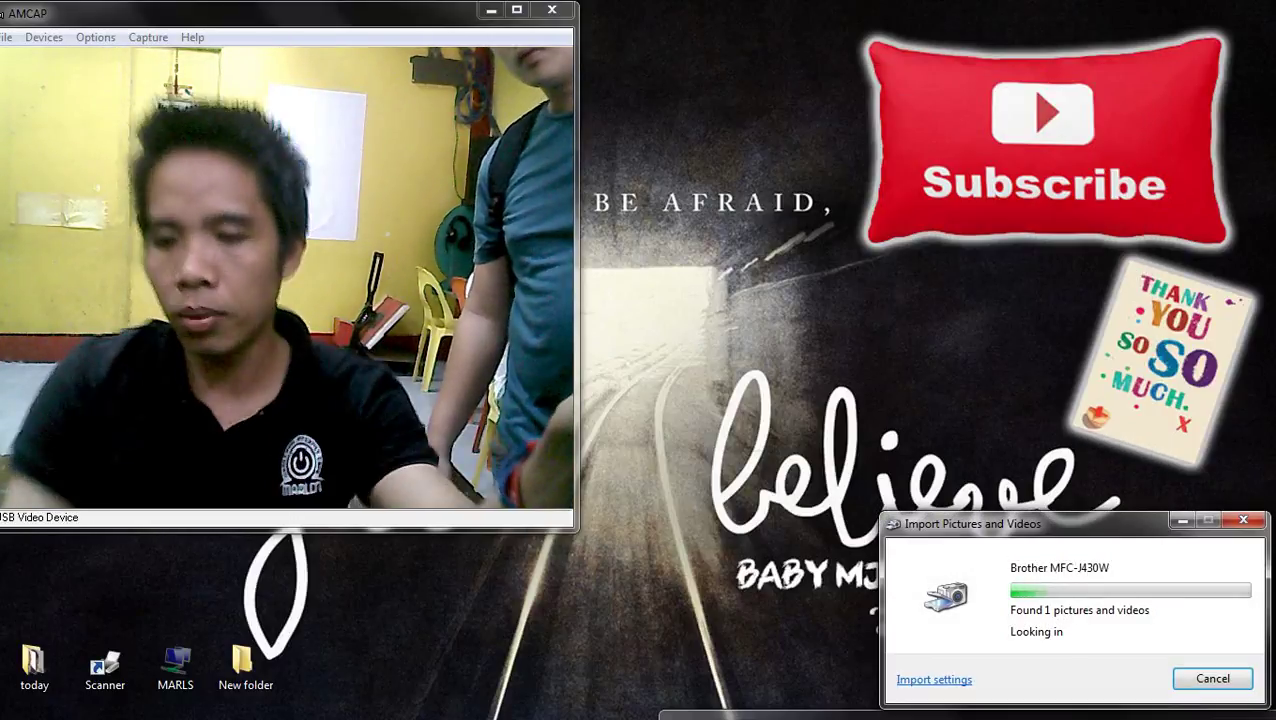
- Import the scanned picture and move the Imported Pictures window up and to the right
key("Return")
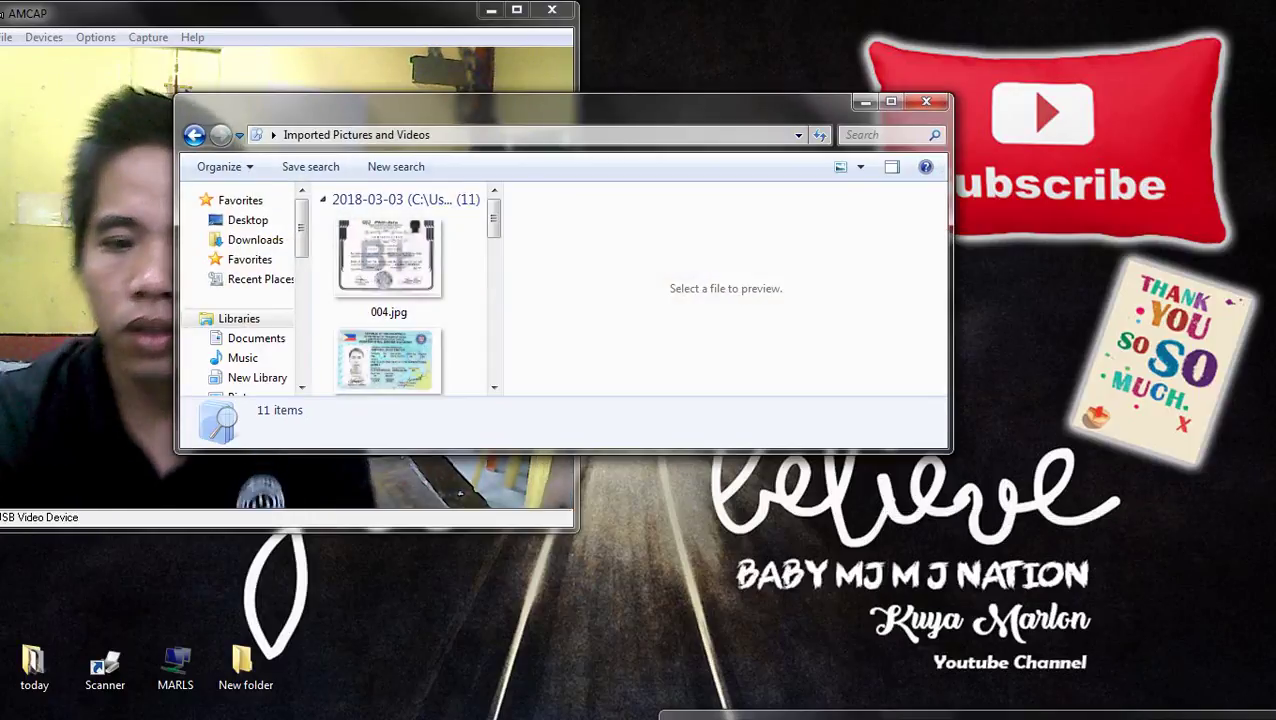
scroll(493, 386, "down", 10)
left_click_drag(600, 101, 1060, 26)
- Refresh the desktop so 014.jpg appears, leaving Photoshop ready in front
key("alt+Tab")
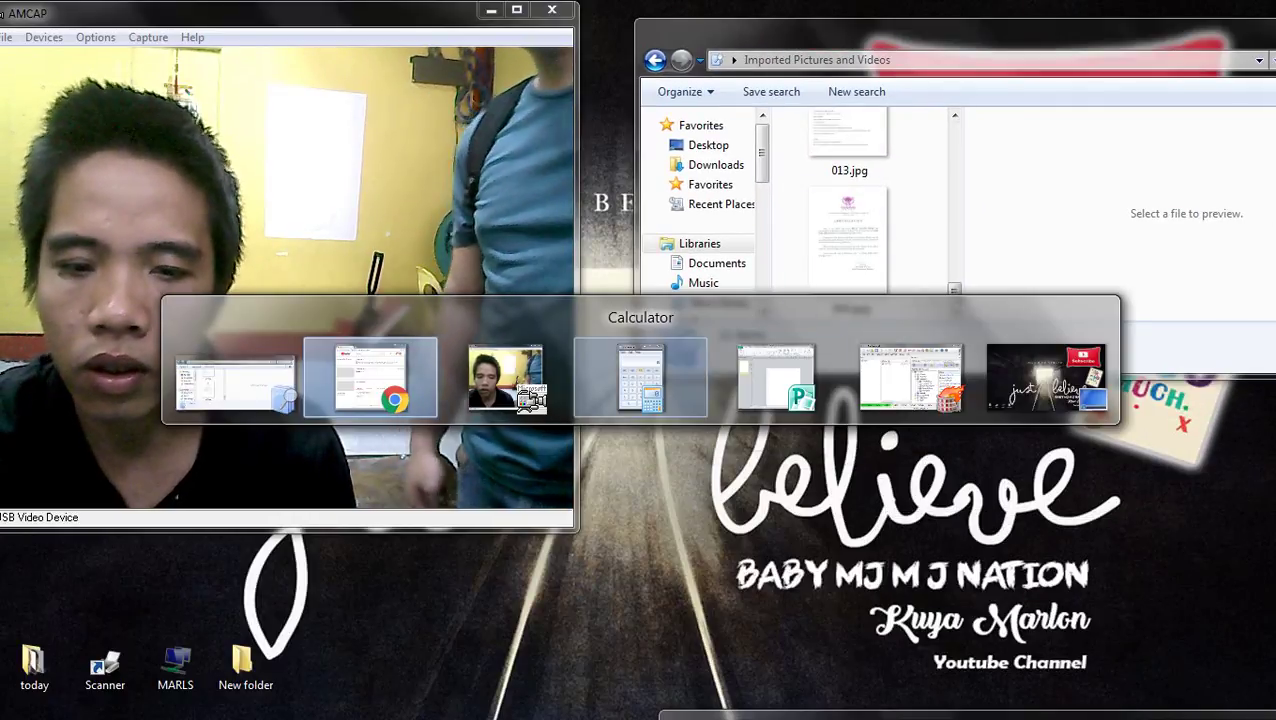
key("Escape")
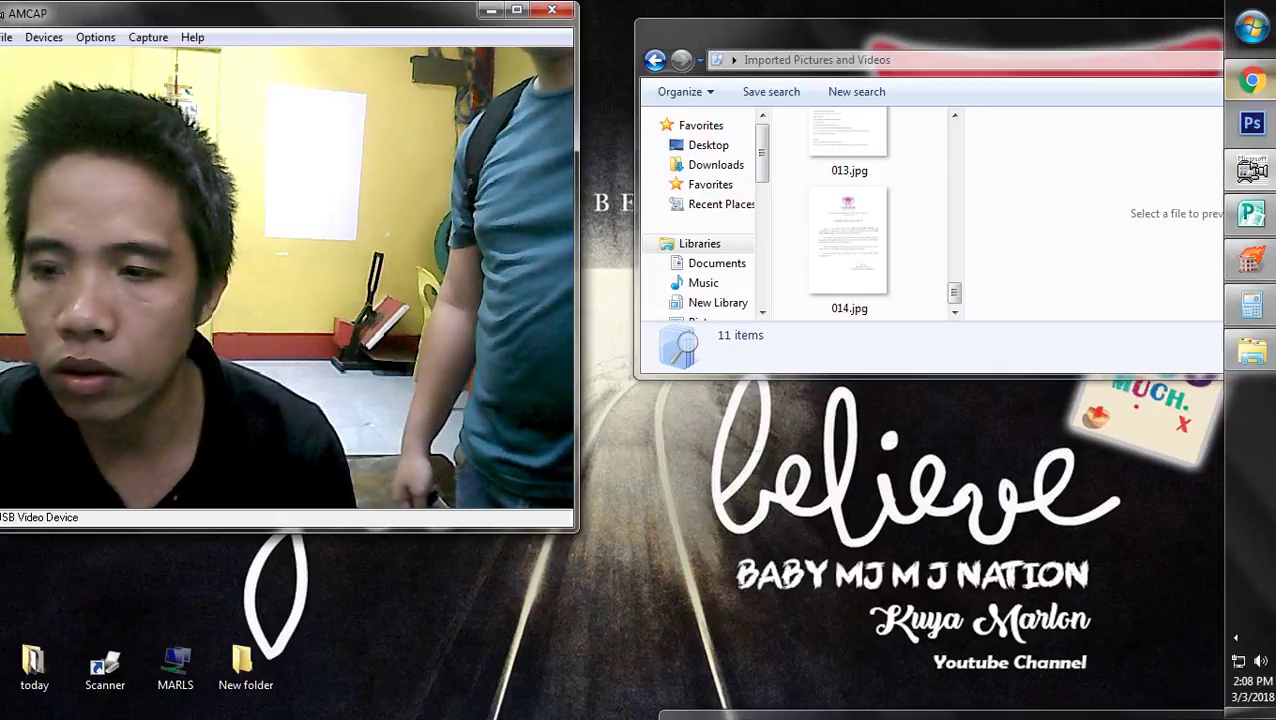
right_click(772, 478)
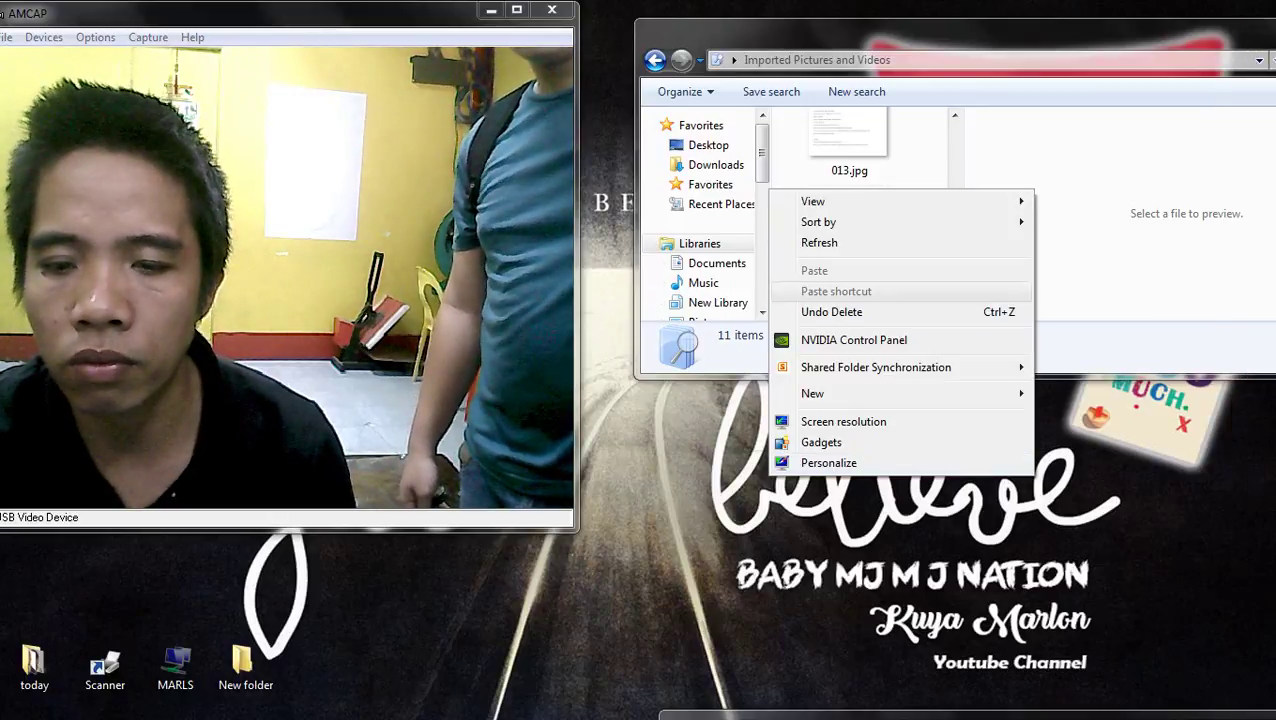
left_click(819, 242)
right_click(860, 400)
left_click(900, 456)
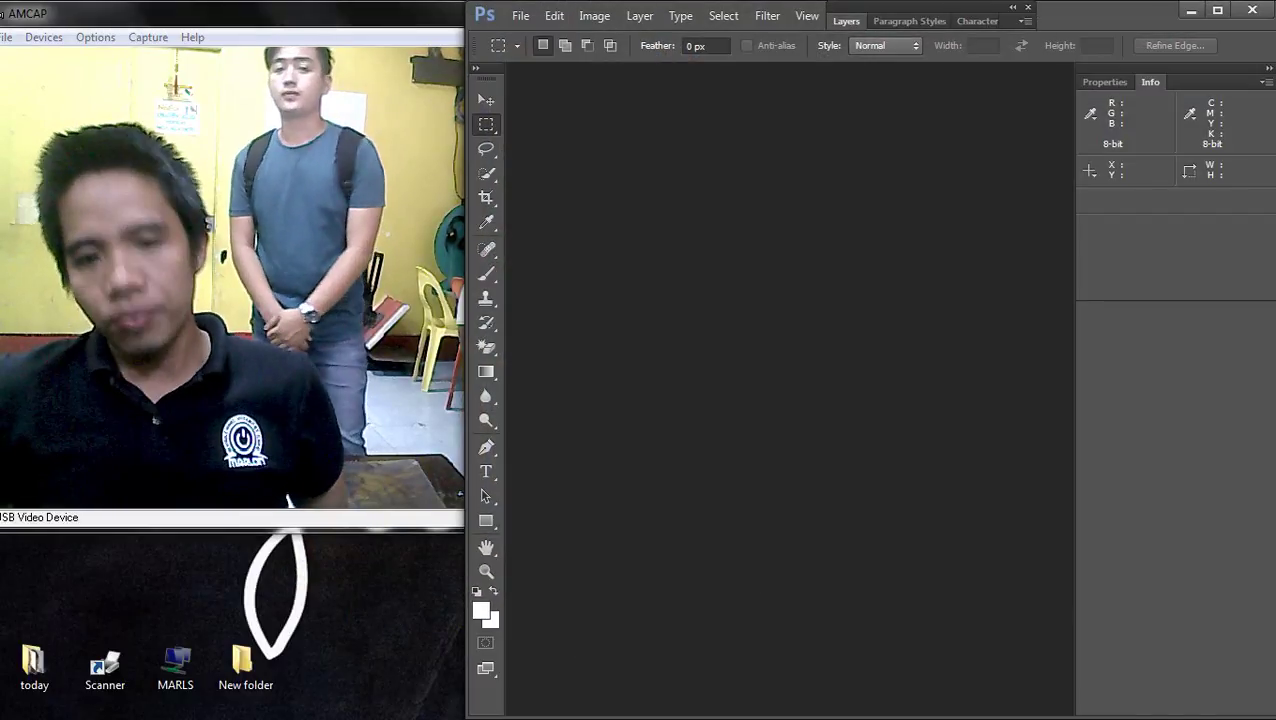
- Close the Info panel group and open 014.jpg from Pictures > 2018-03-03
left_click(1265, 82)
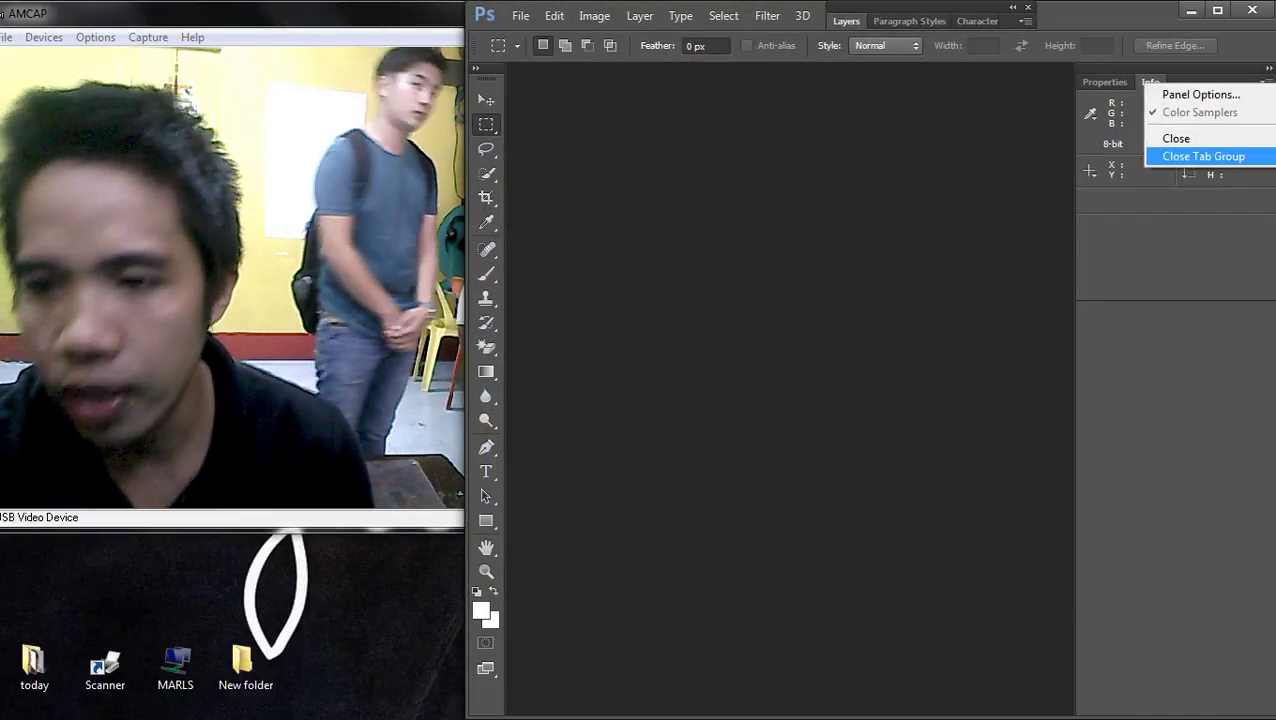
left_click(1210, 157)
key("ctrl+o")
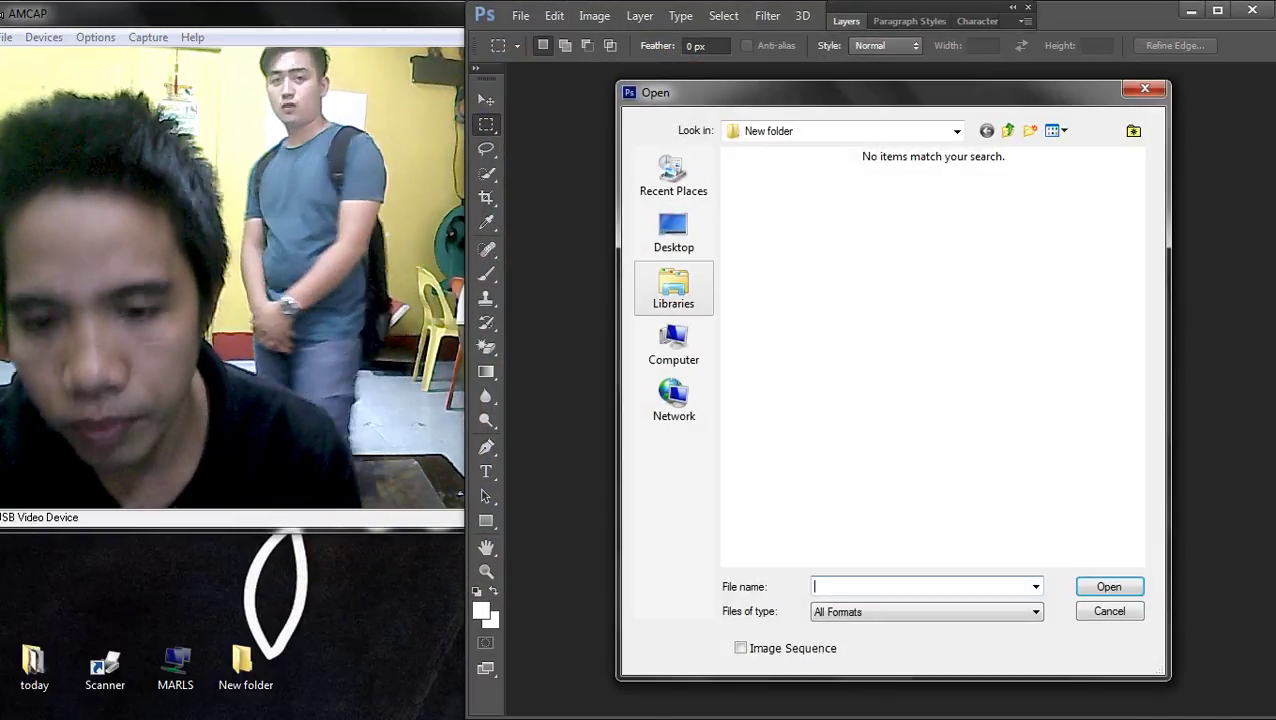
left_click(674, 288)
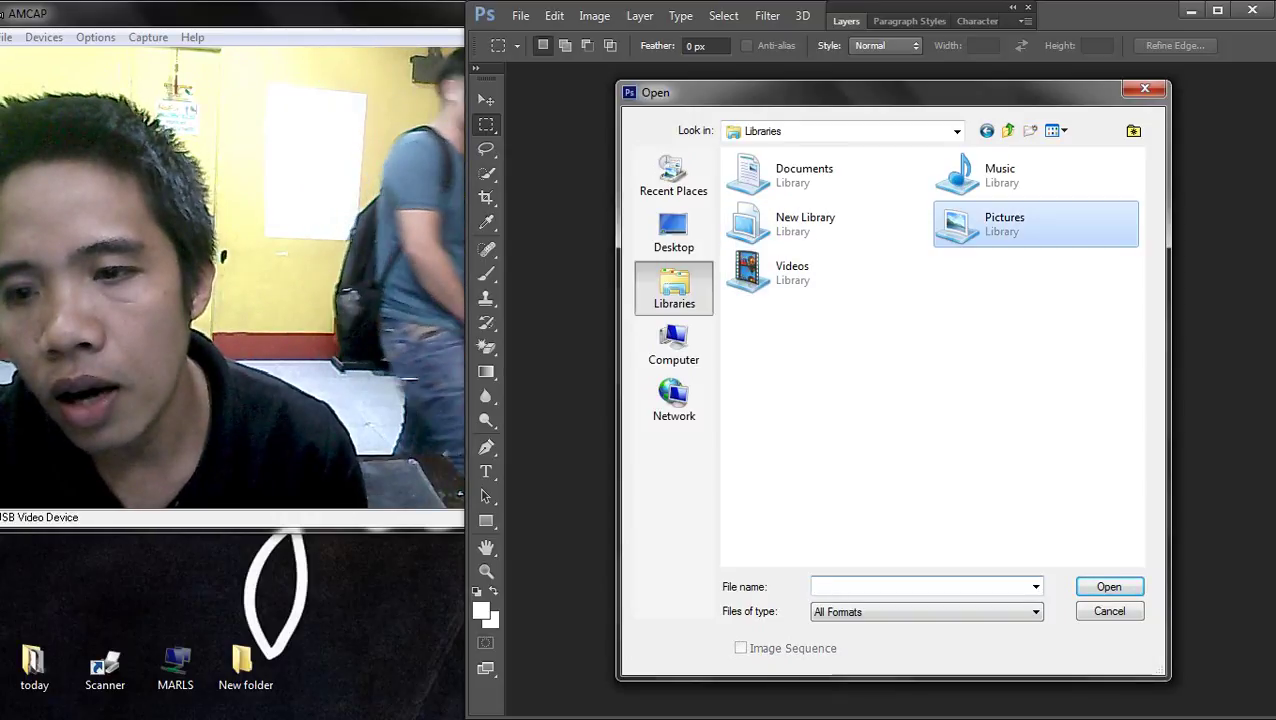
double_click(990, 224)
left_click_drag(1137, 170, 1137, 463)
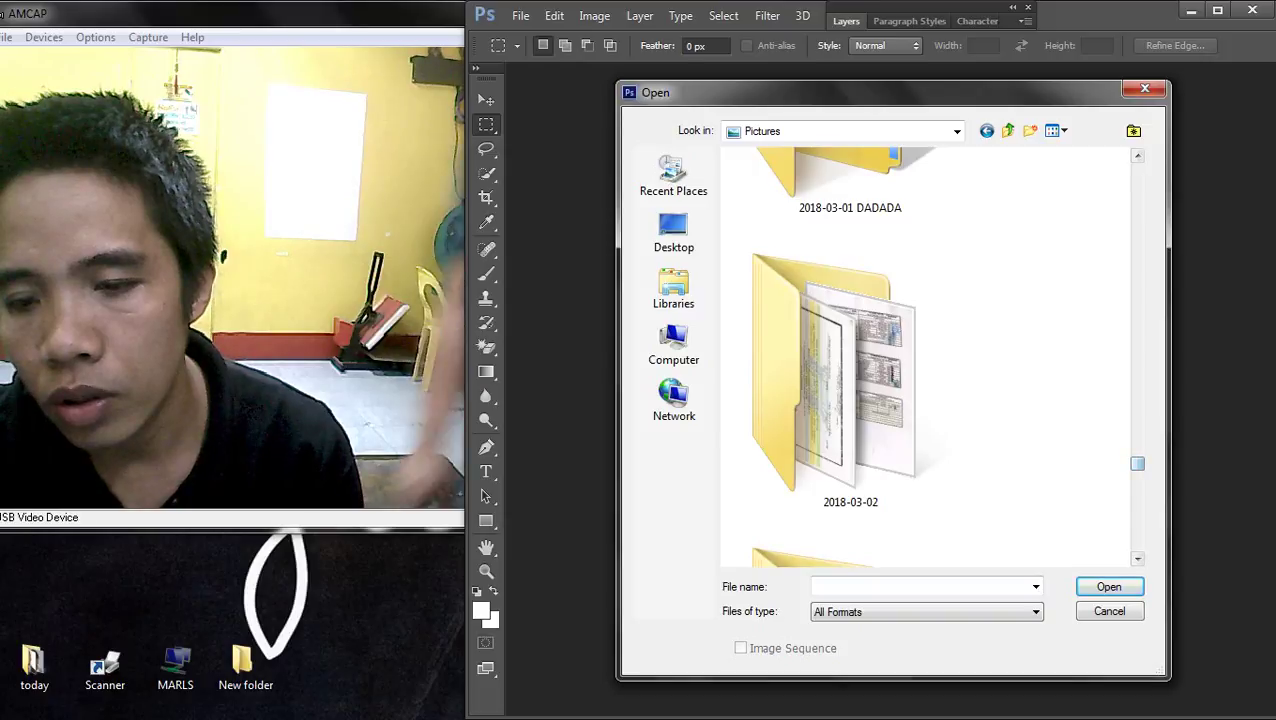
scroll(850, 360, "down", 3)
double_click(849, 379)
scroll(850, 360, "down", 5)
scroll(850, 360, "down", 5)
double_click(849, 430)
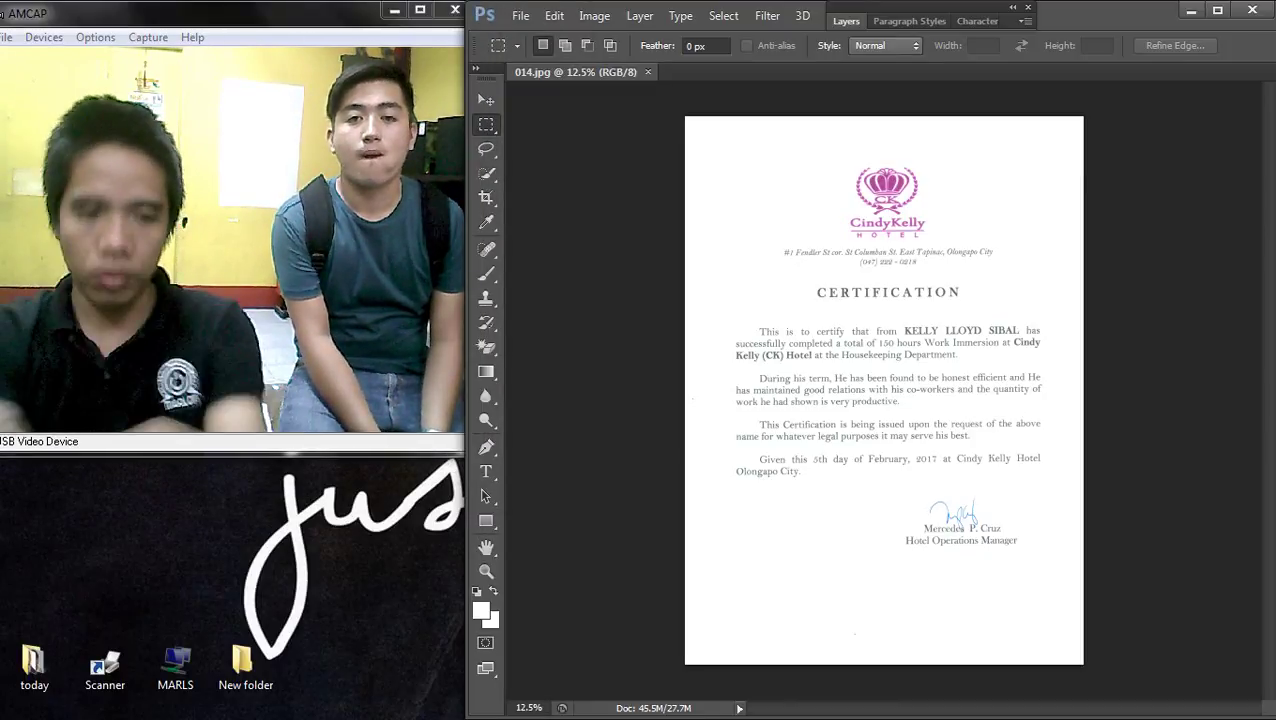
- Darken the scan with a Curves point at Input 178, Output 106
scroll(821, 418, "up", 3)
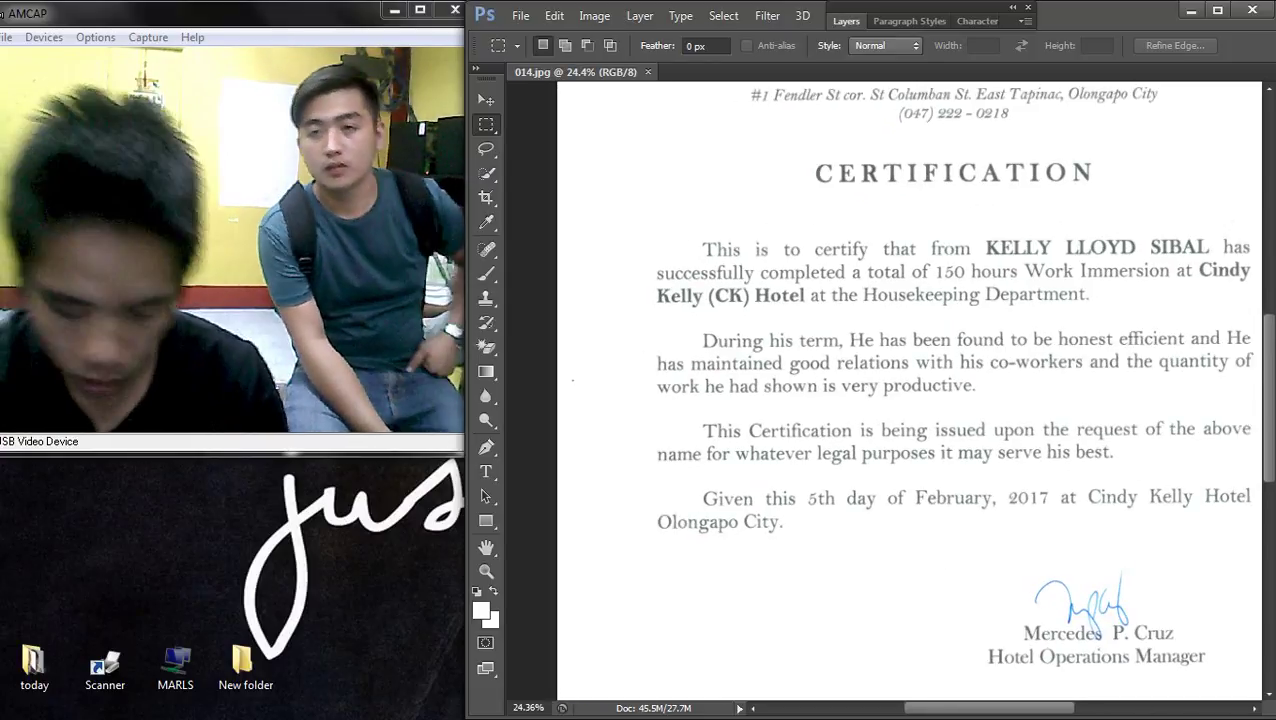
key("ctrl+m")
left_click_drag(556, 342, 556, 410)
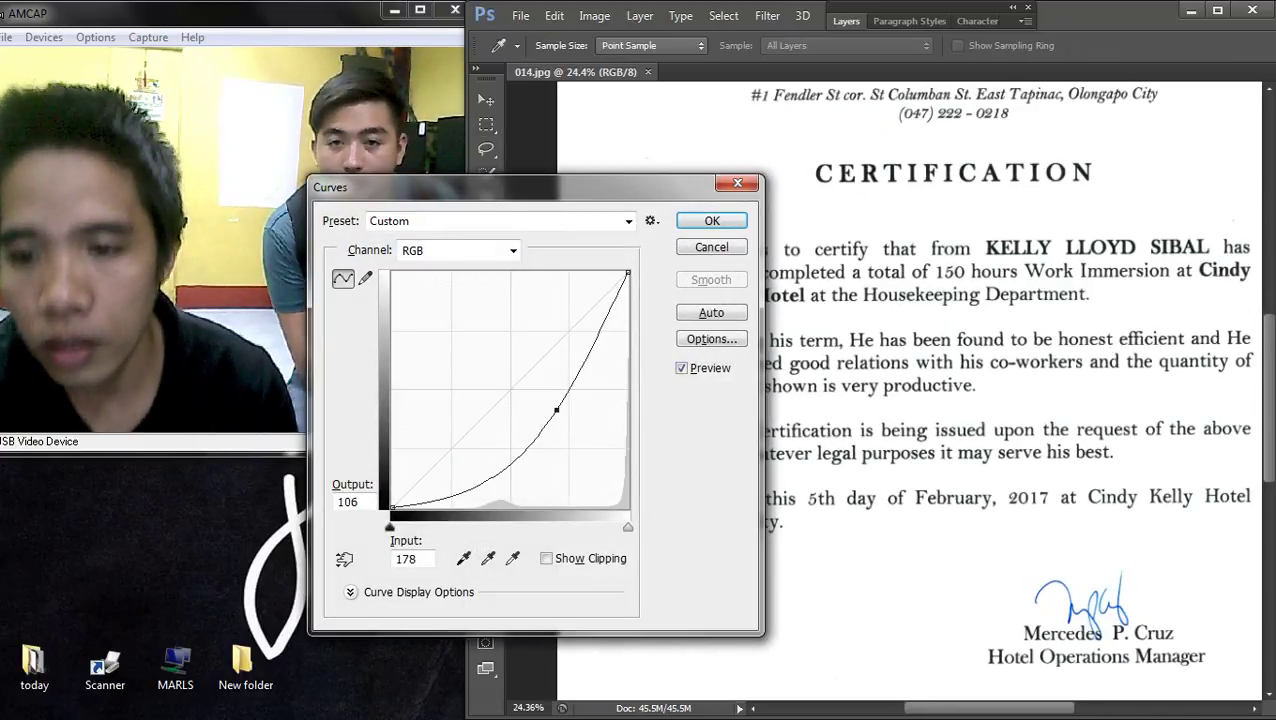
left_click(711, 220)
- Fit the page in the window and zoom around to inspect the darkened letter
scroll(880, 390, "down", 3)
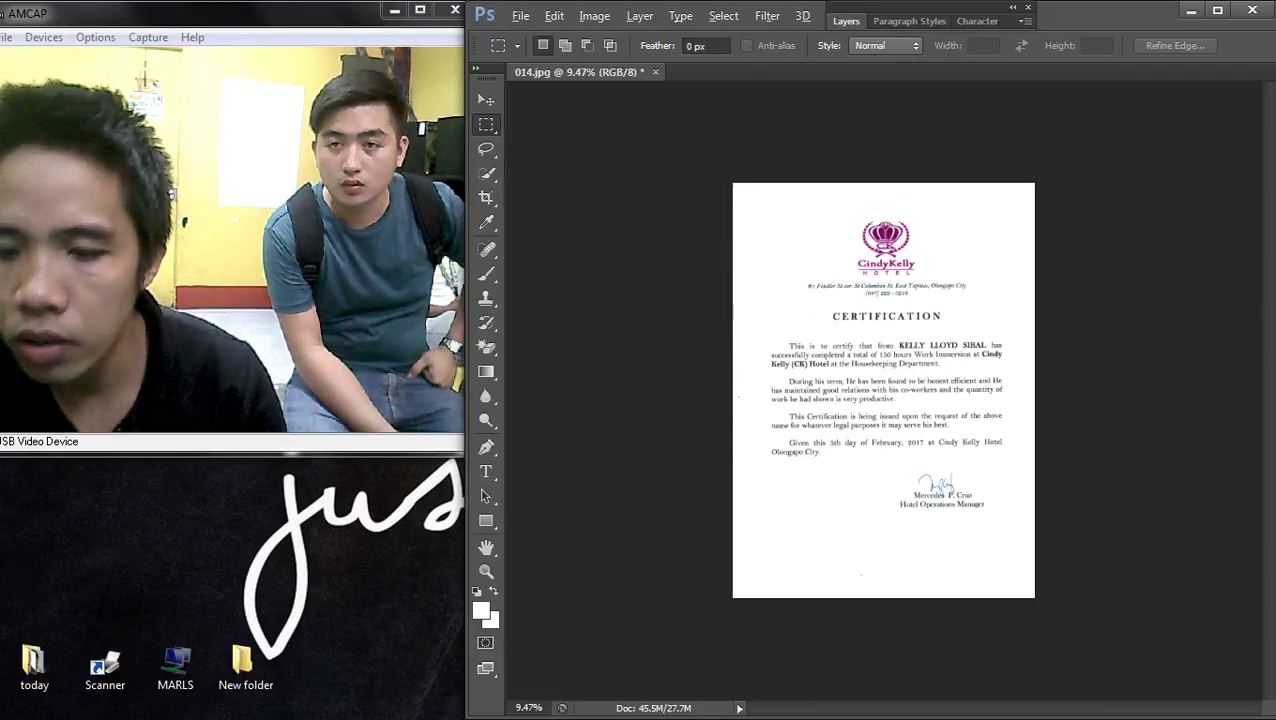
key("ctrl+0")
scroll(880, 390, "up", 1)
scroll(880, 390, "down", 1)
scroll(880, 390, "up", 3)
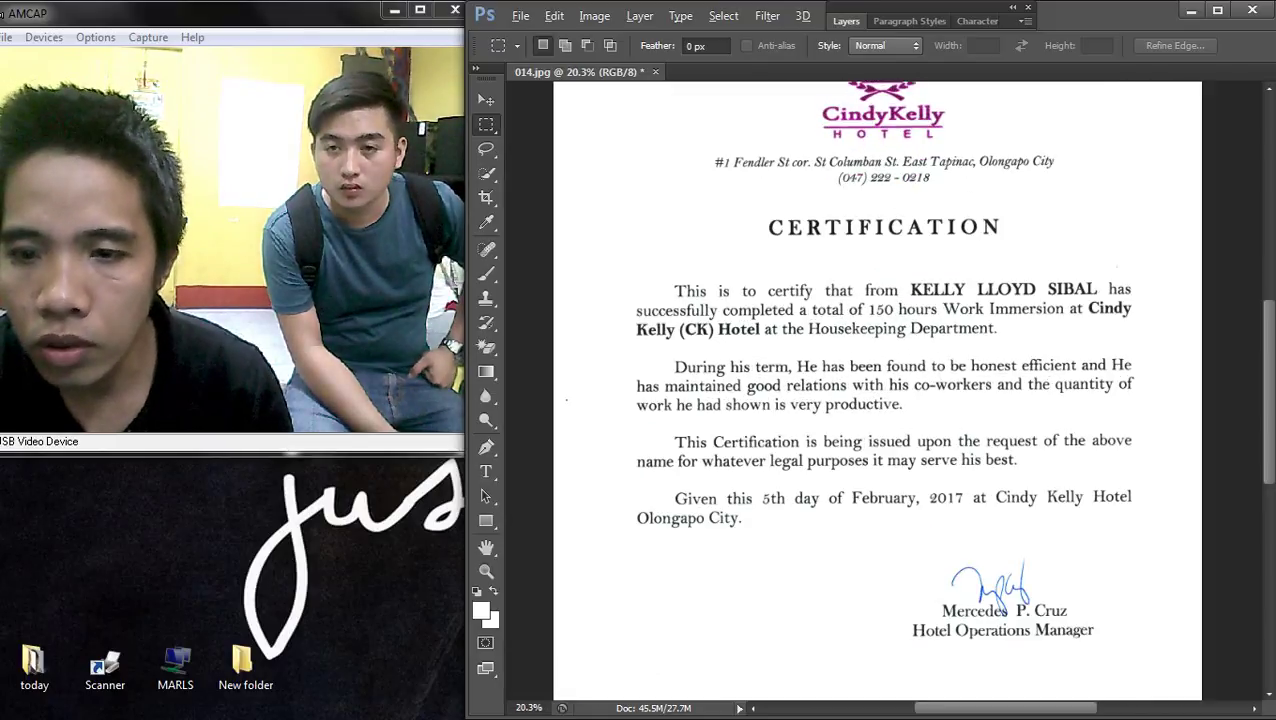
scroll(880, 390, "up", 4)
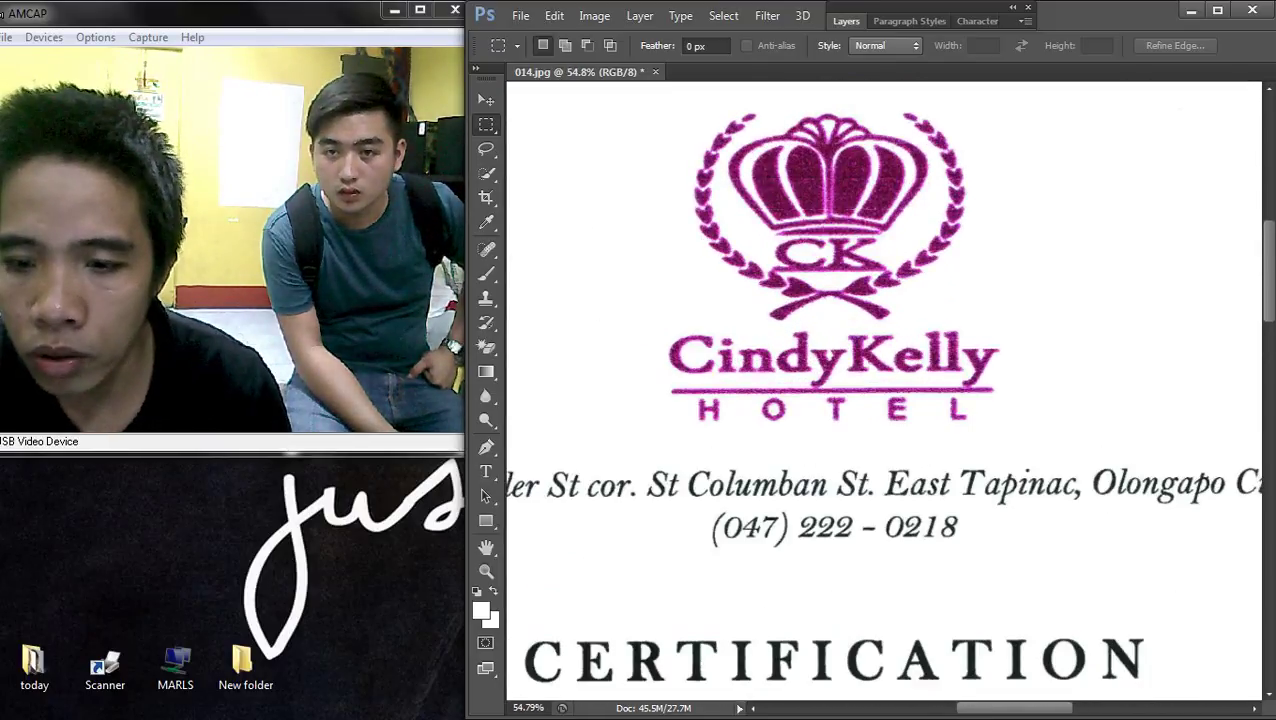
scroll(880, 396, "down", 1)
scroll(880, 396, "up", 3)
scroll(880, 396, "right", 2)
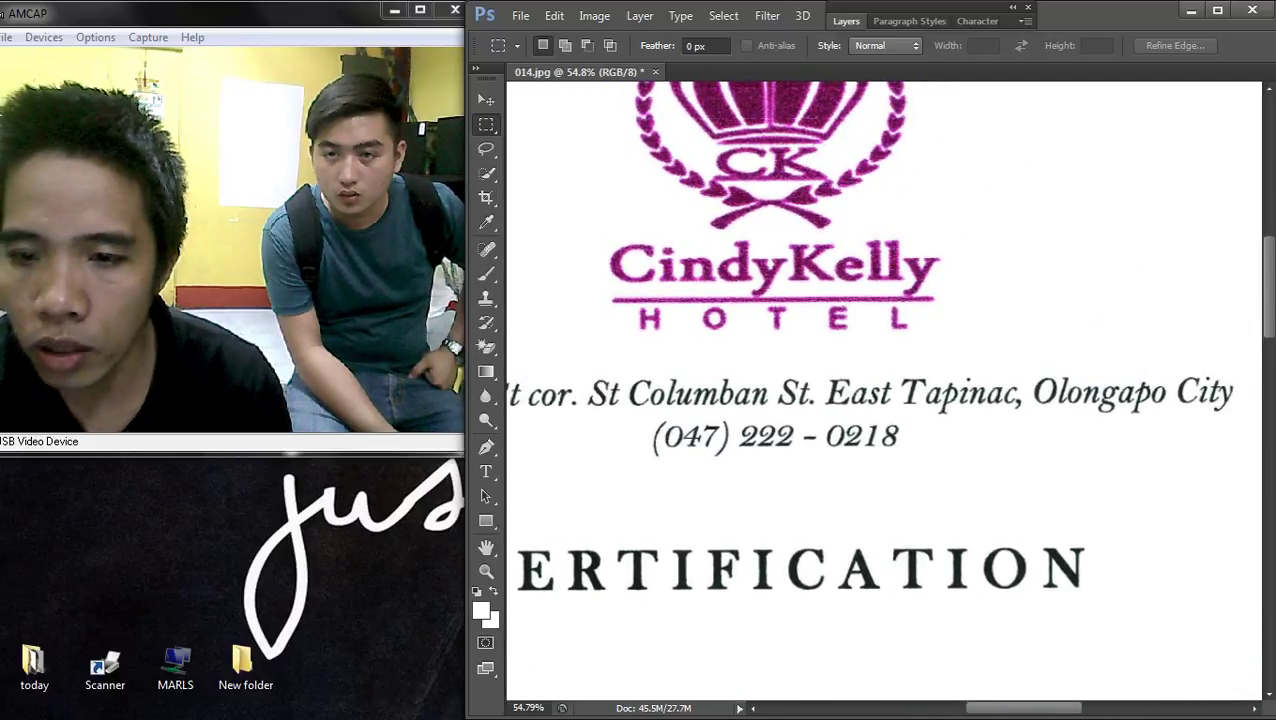
scroll(884, 390, "down", 6)
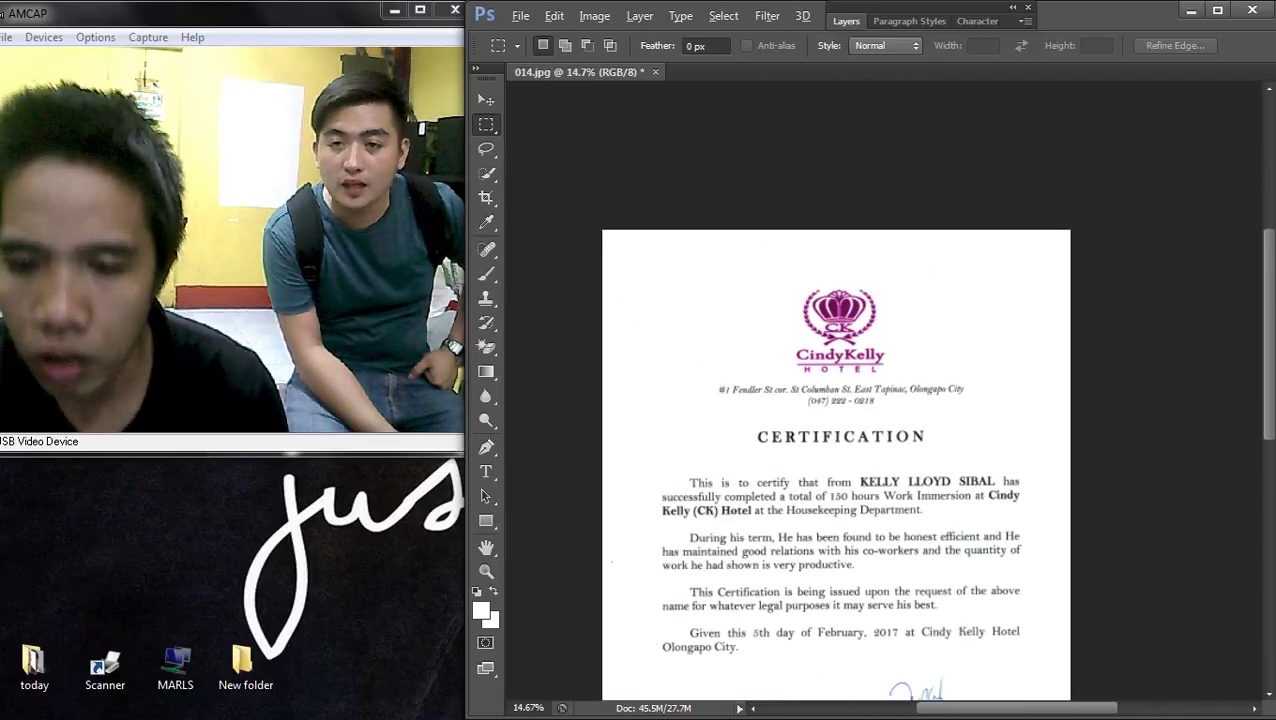
scroll(884, 390, "up", 4)
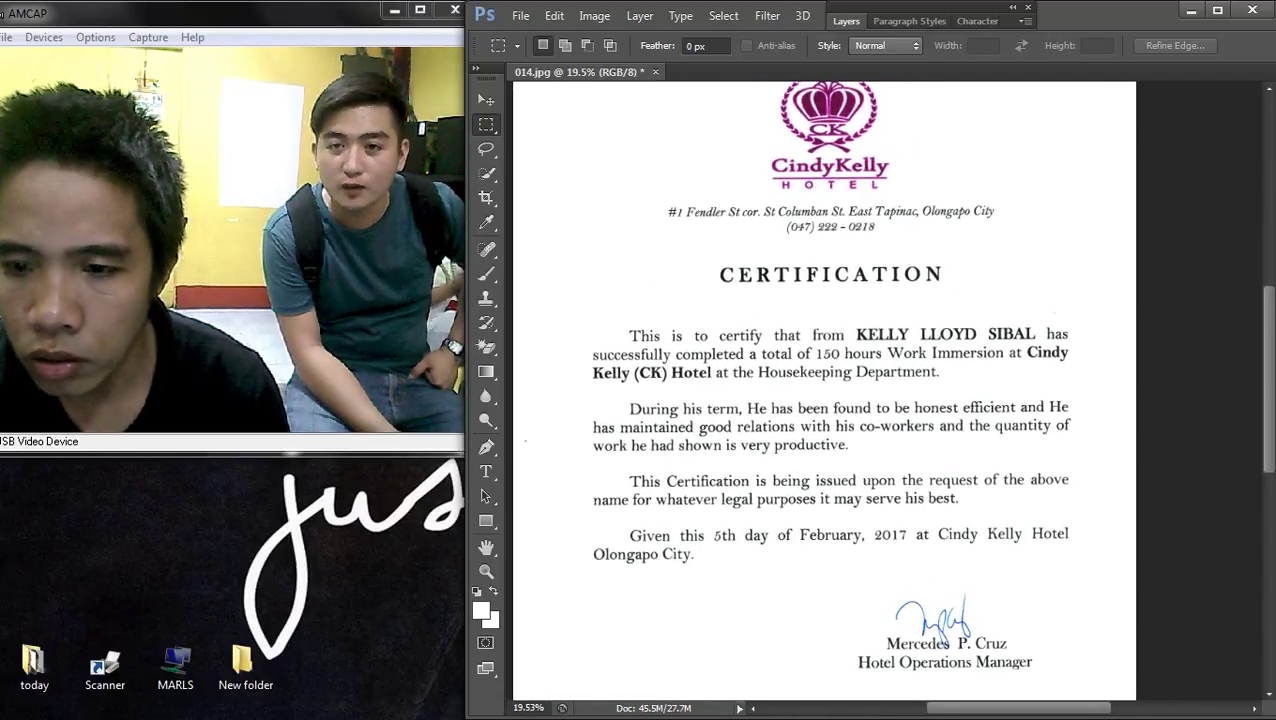
scroll(884, 390, "down", 2)
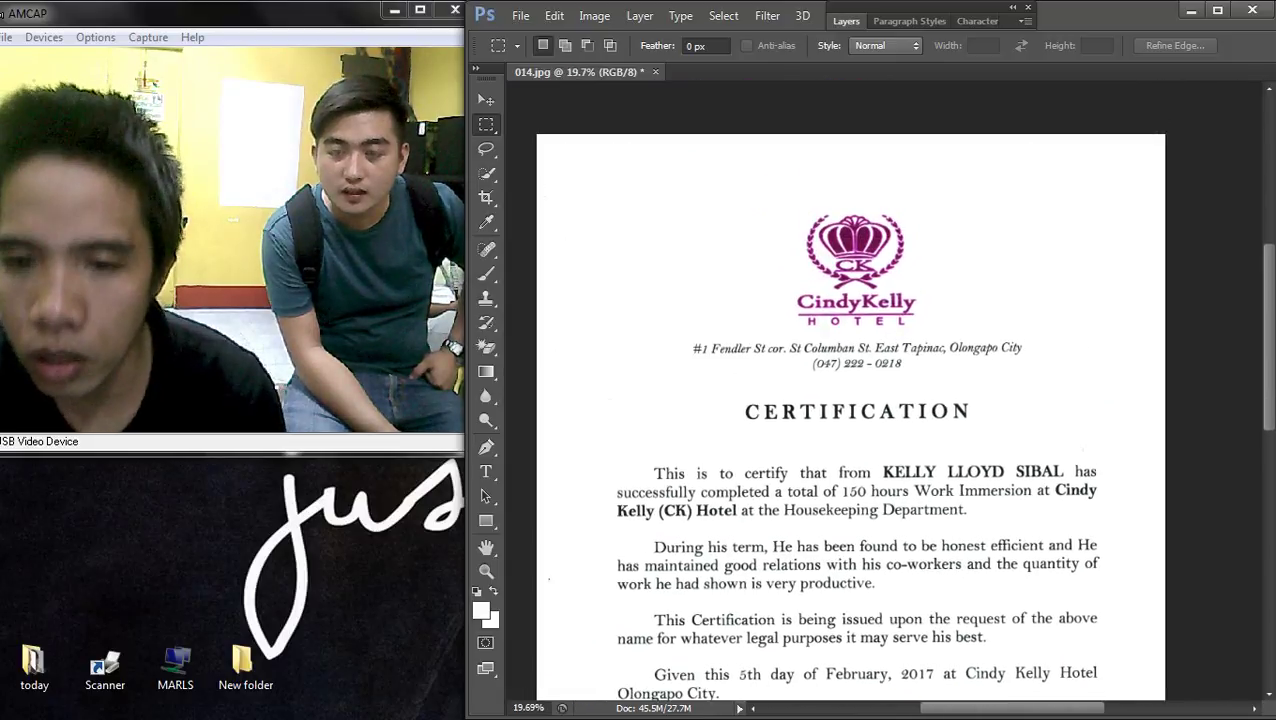
scroll(884, 390, "down", 1)
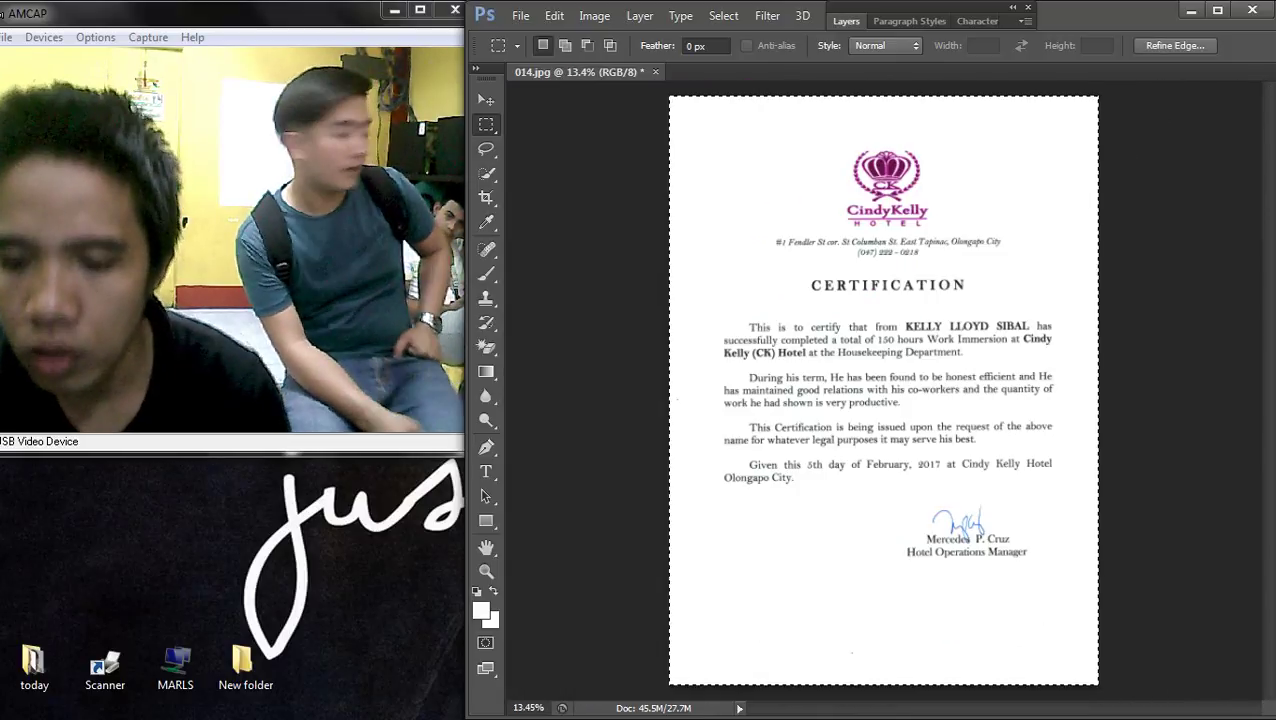
- Cut the letter and set the image height to 12 inches without constraining proportions
key("Delete")
left_click(594, 16)
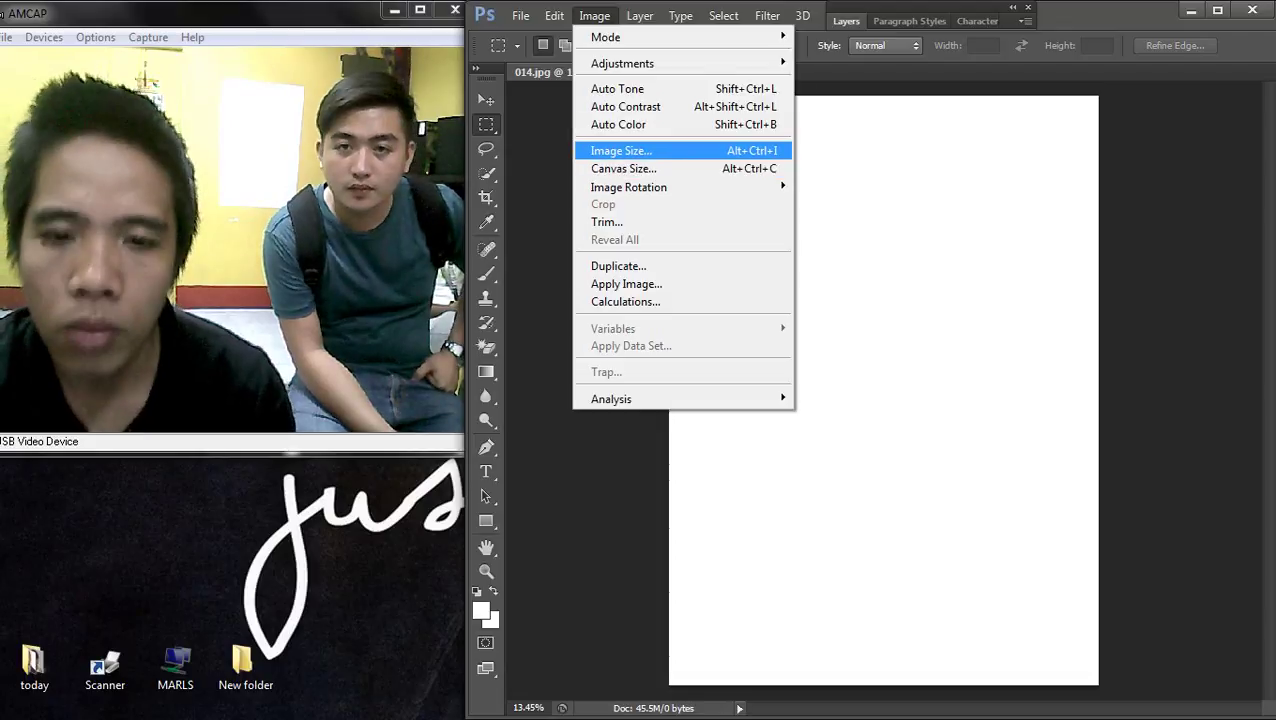
left_click(620, 150)
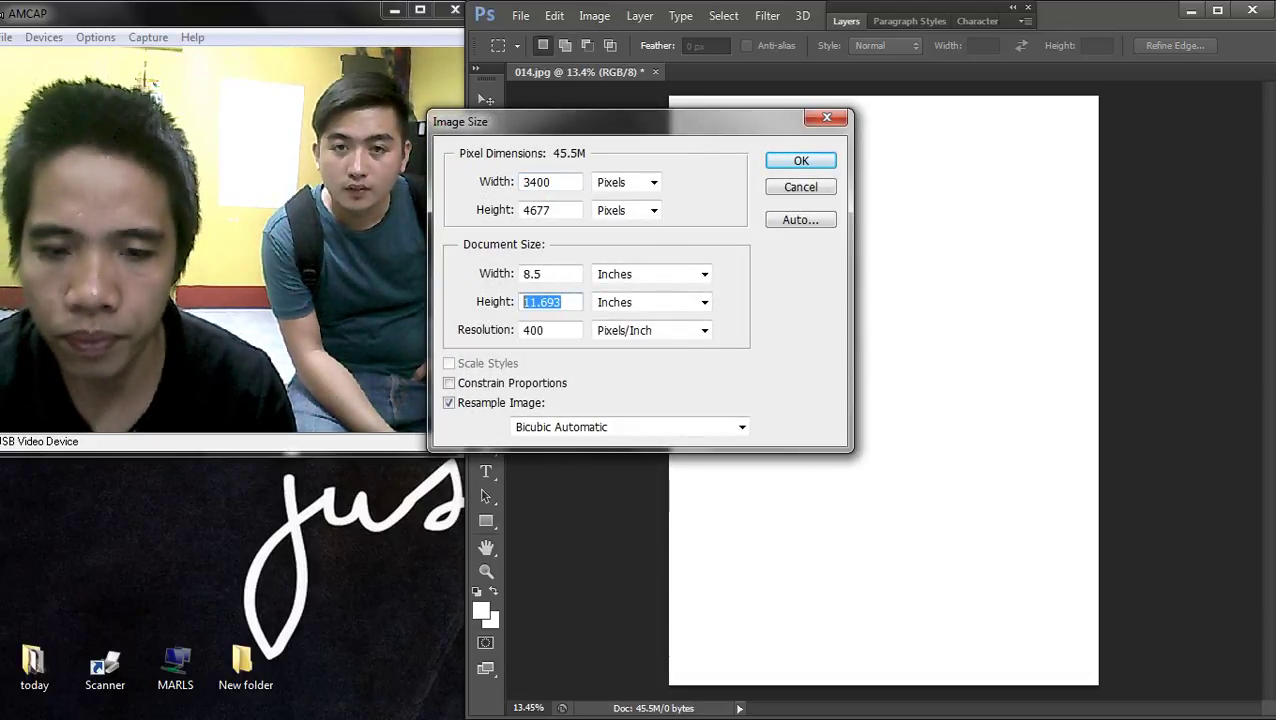
type("12")
key("Return")
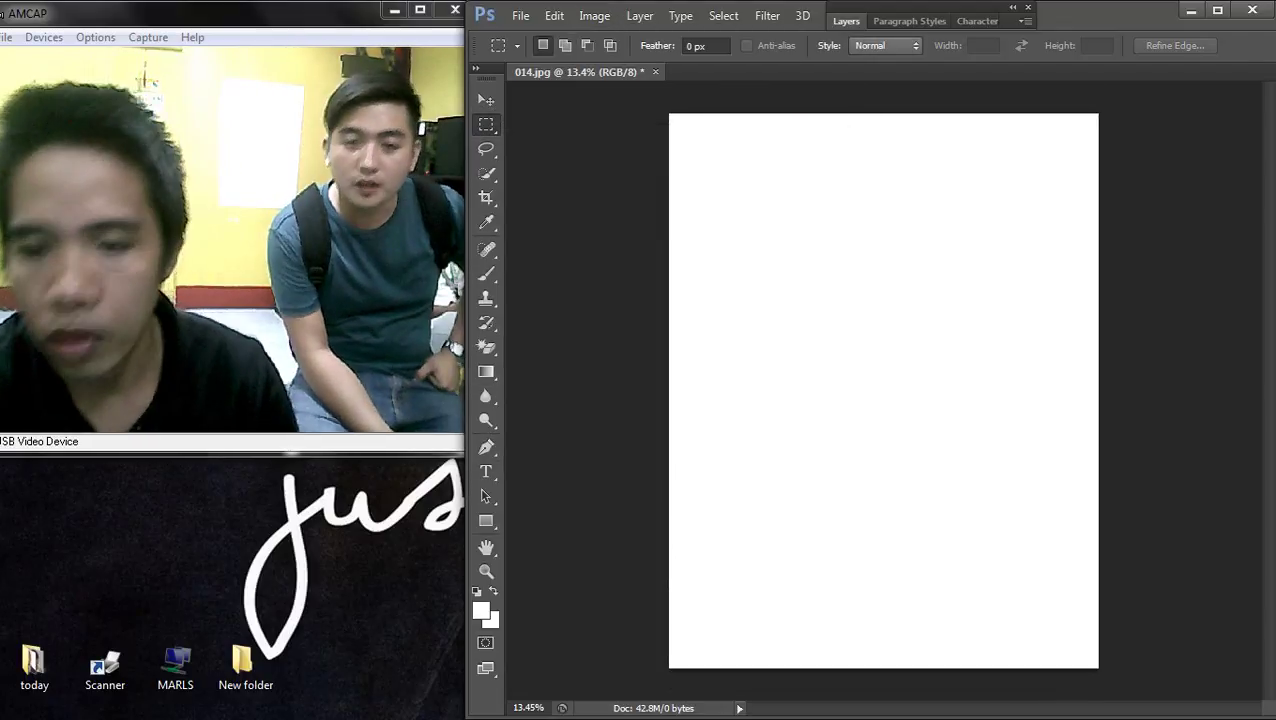
- Paste the letter back as a new layer and fit the page on screen
key("v")
key("ctrl+v")
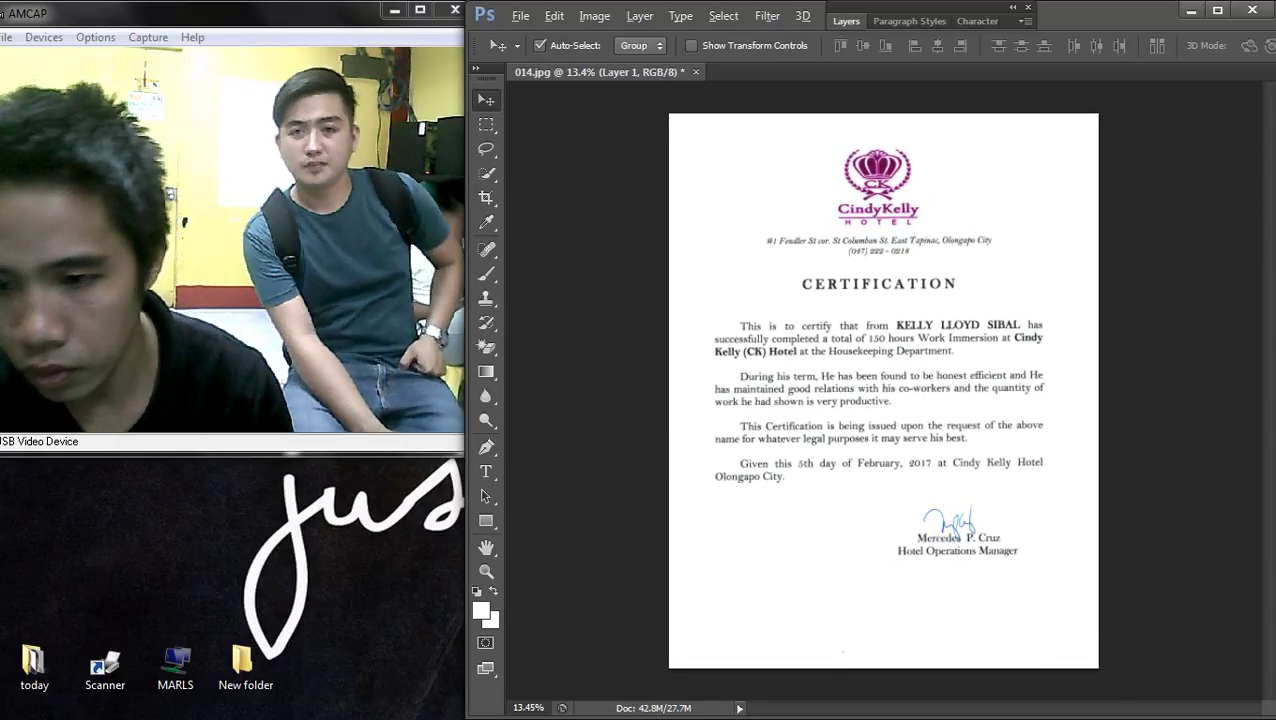
key("ctrl+0")
- Scroll up to the hotel logo letterhead and switch to the Rectangular Marquee tool
scroll(1018, 468, "up", 4)
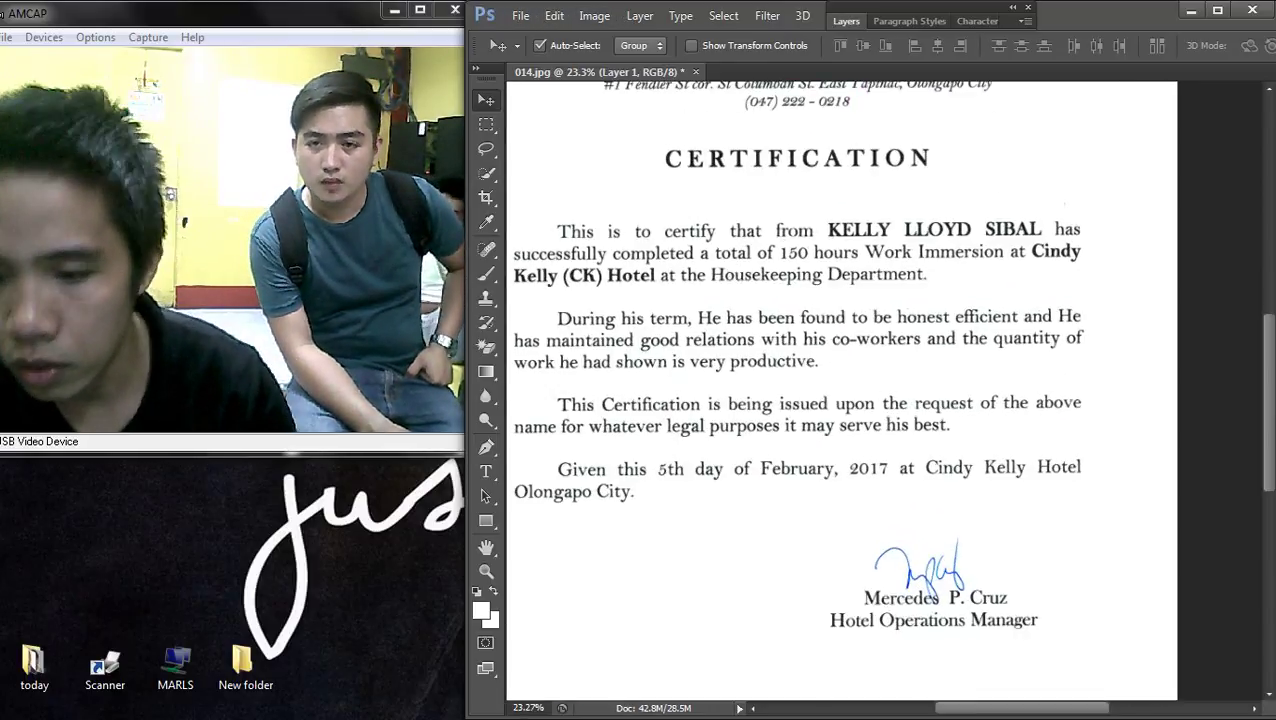
scroll(885, 400, "down", 3)
scroll(900, 260, "up", 5)
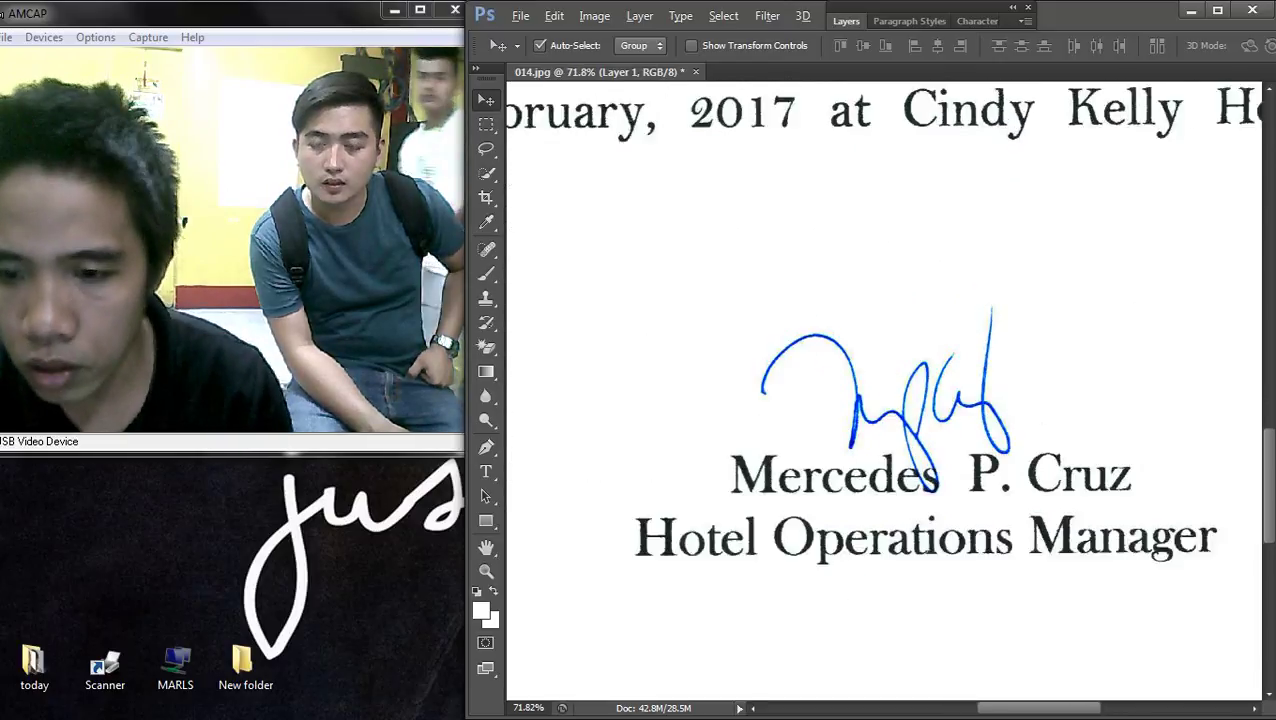
scroll(800, 260, "down", 5)
scroll(880, 390, "down", 2)
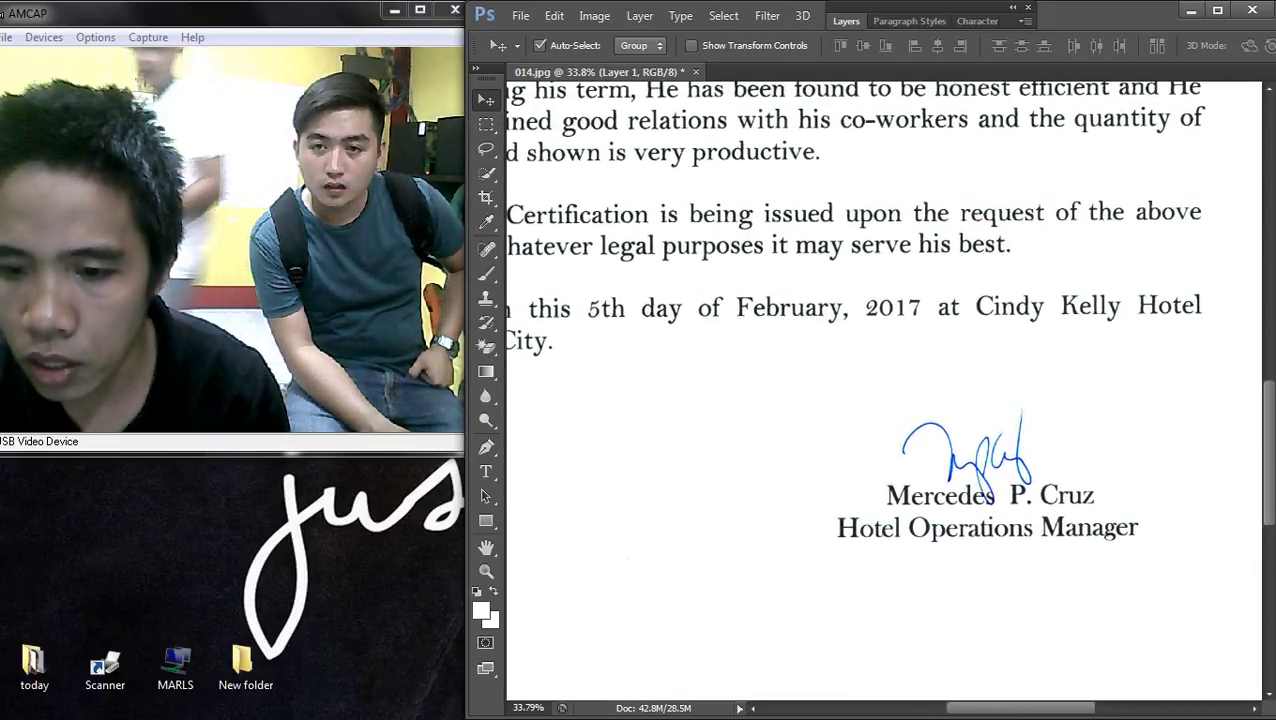
scroll(880, 390, "up", 4)
scroll(885, 390, "up", 4)
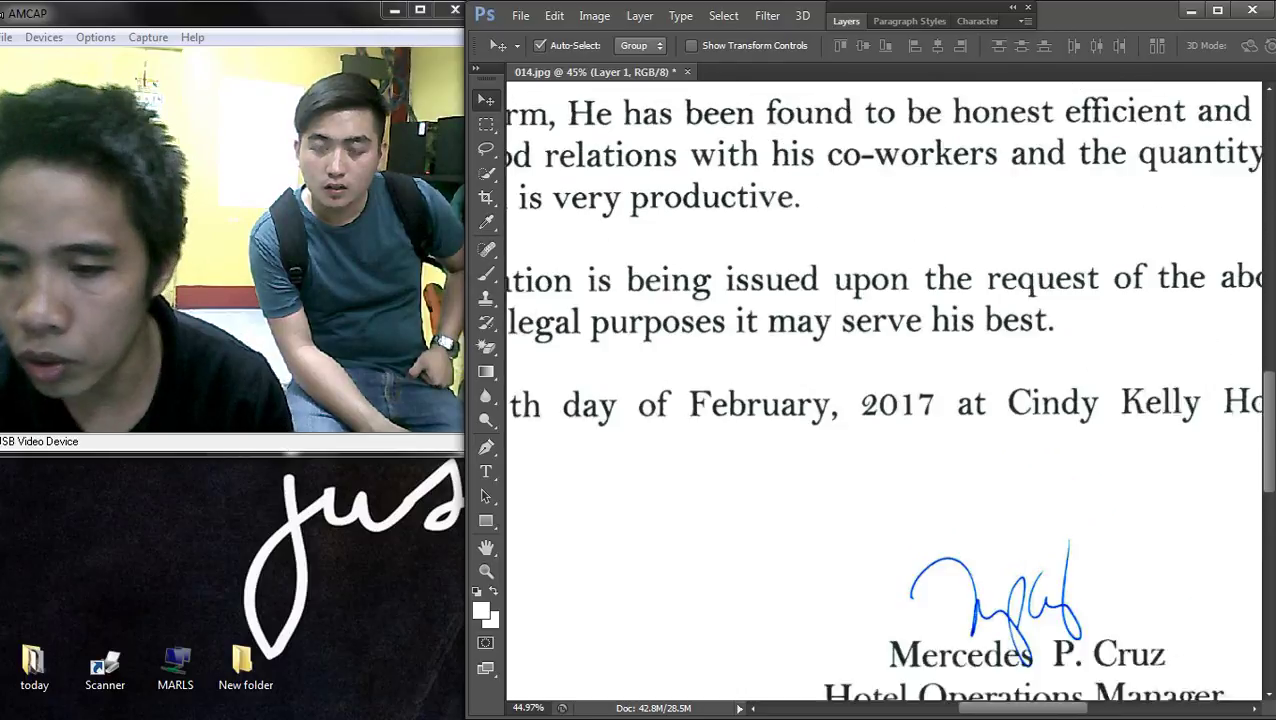
scroll(885, 390, "down", 2)
scroll(1110, 345, "up", 2)
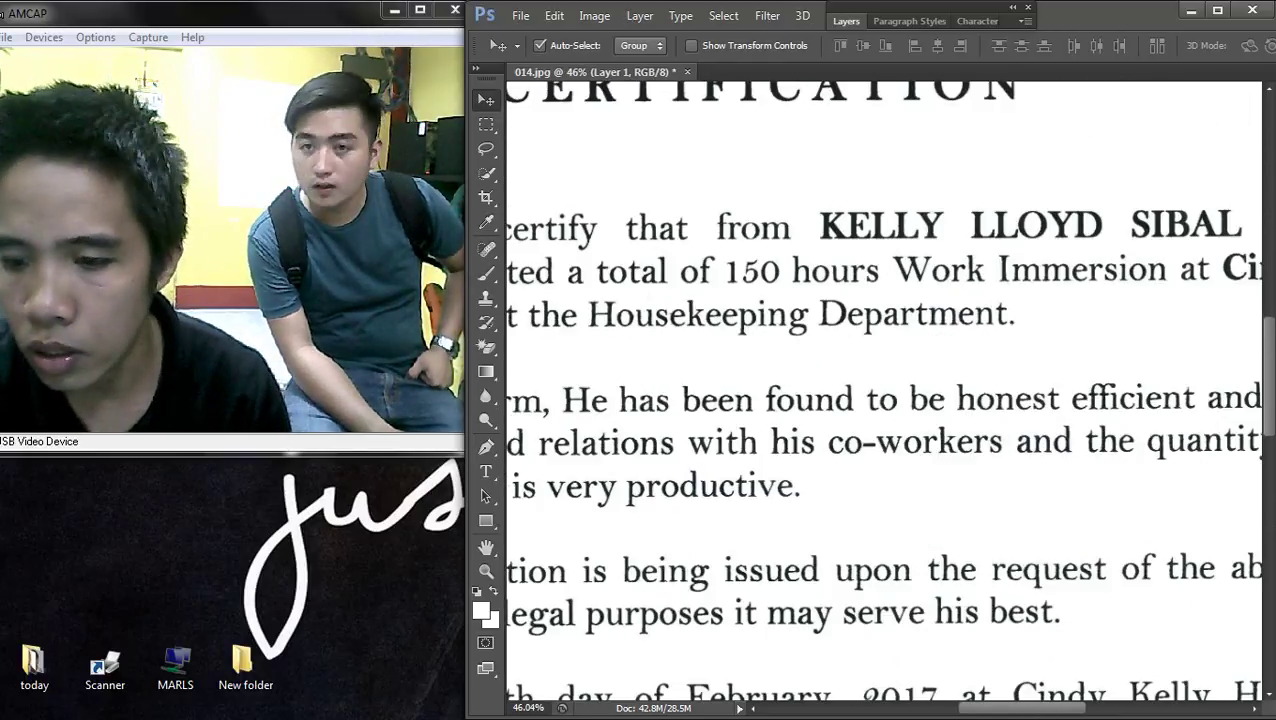
scroll(1110, 345, "up", 2)
key("t")
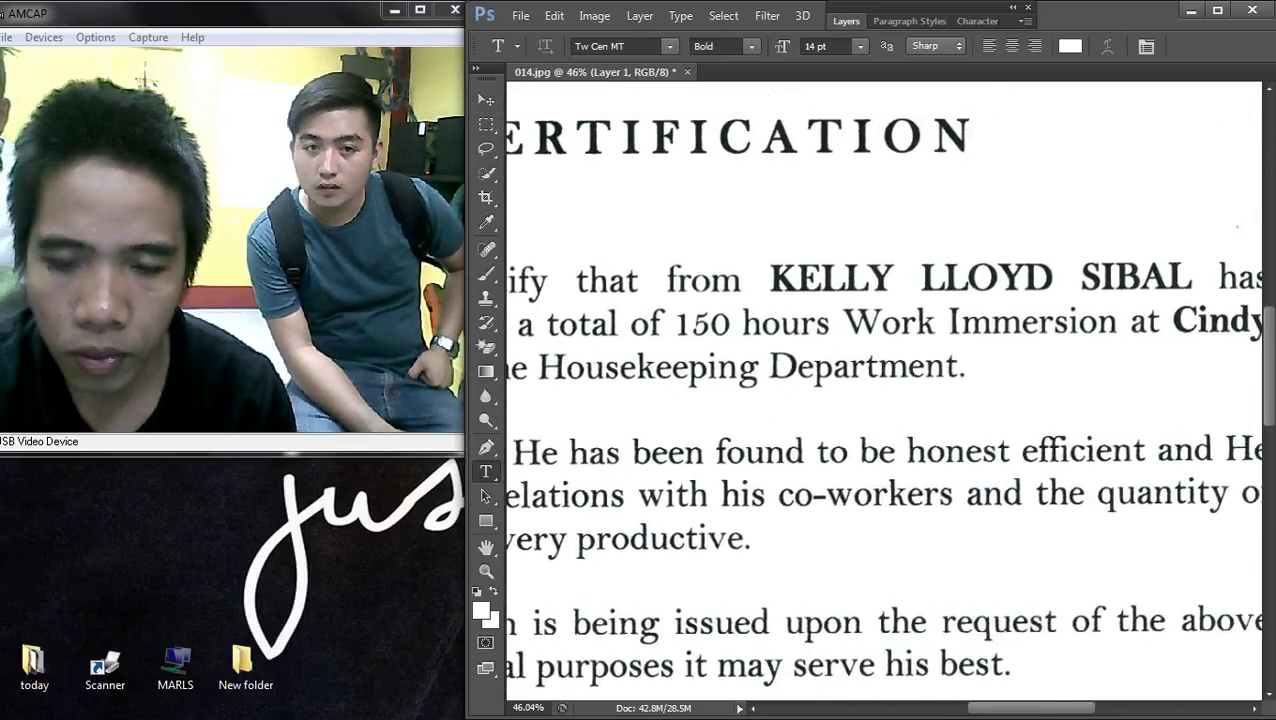
scroll(861, 286, "down", 4)
scroll(808, 390, "up", 2)
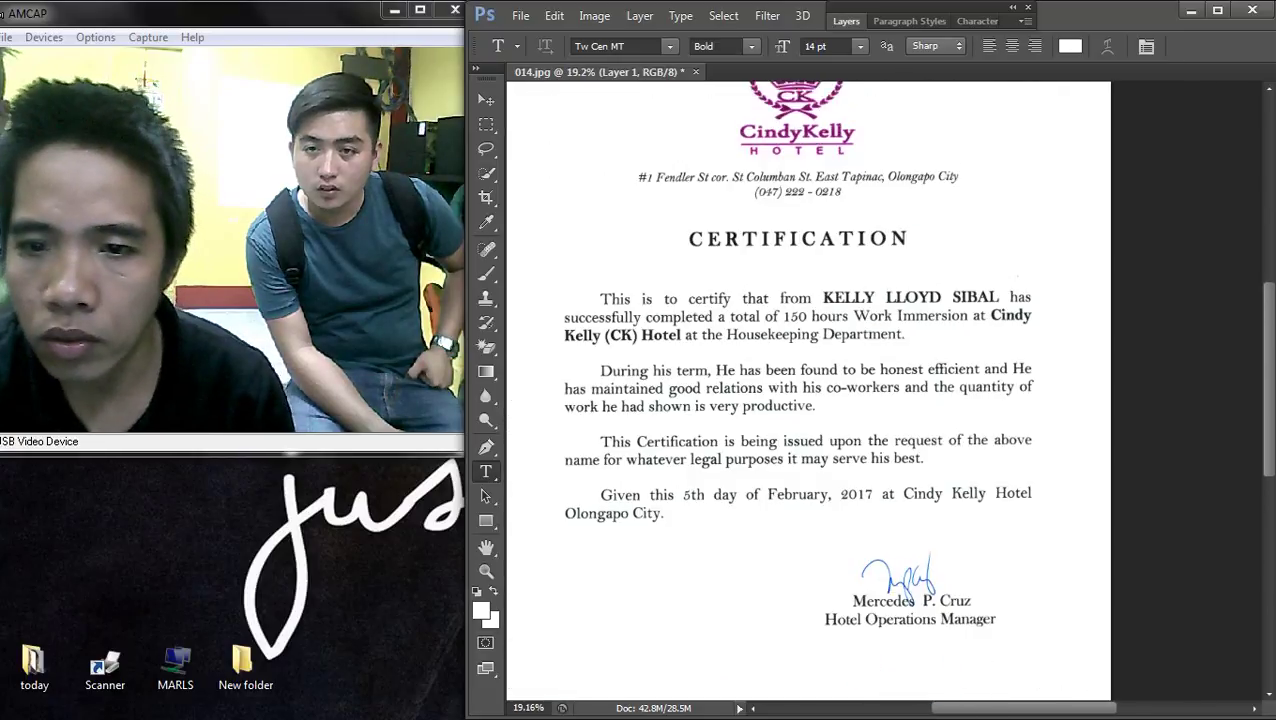
key("m")
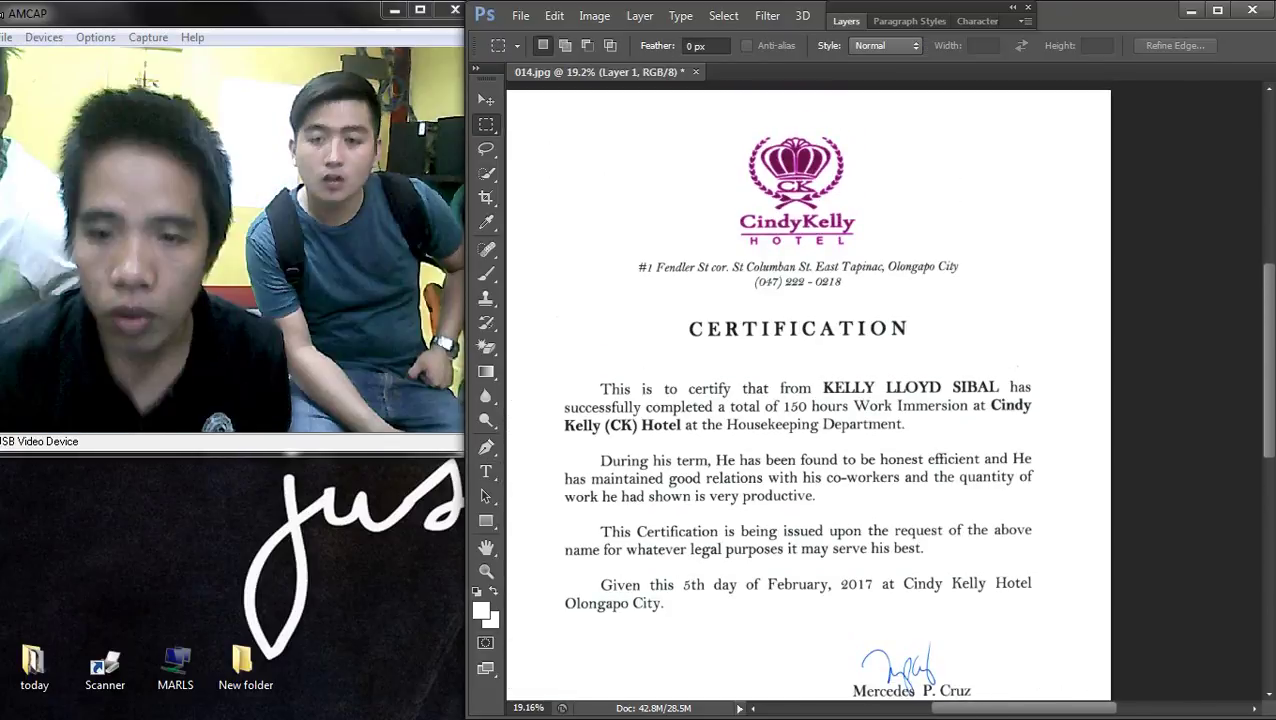
- Select a rectangle around the hotel logo and delete it
left_click_drag(703, 111, 877, 250)
key("Delete")
scroll(808, 400, "down", 3)
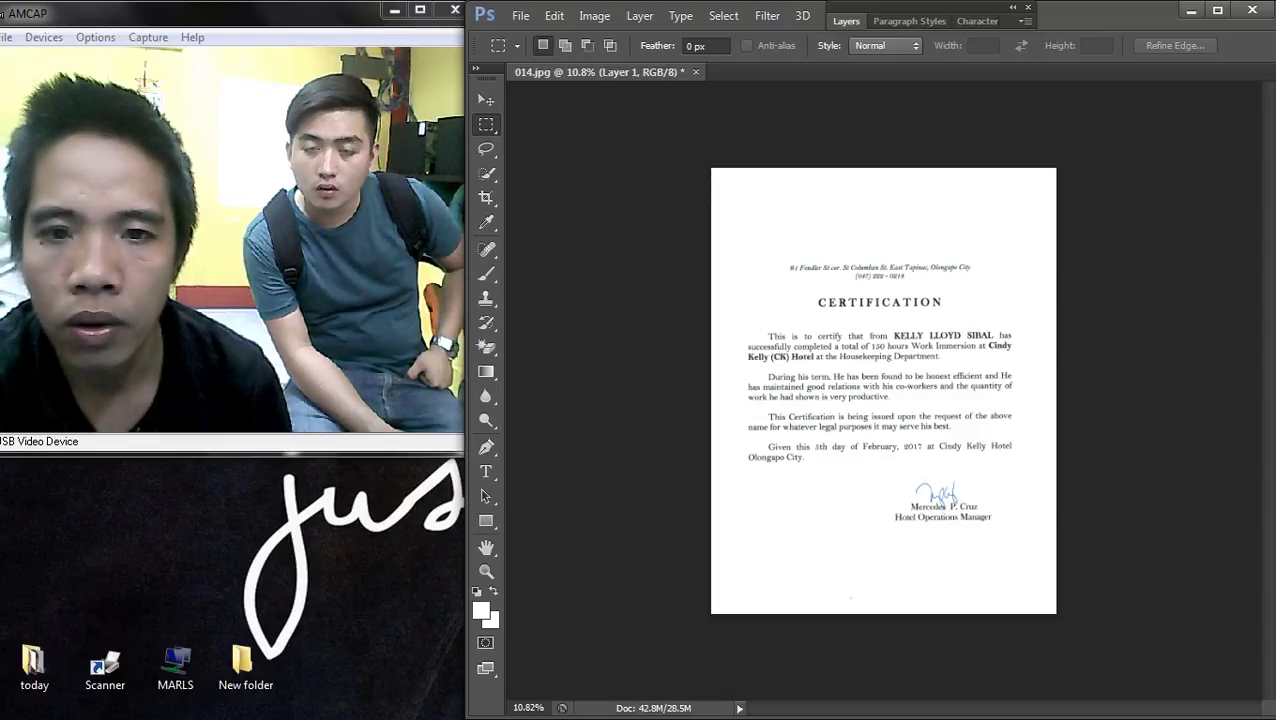
scroll(950, 495, "up", 5)
scroll(880, 390, "down", 5)
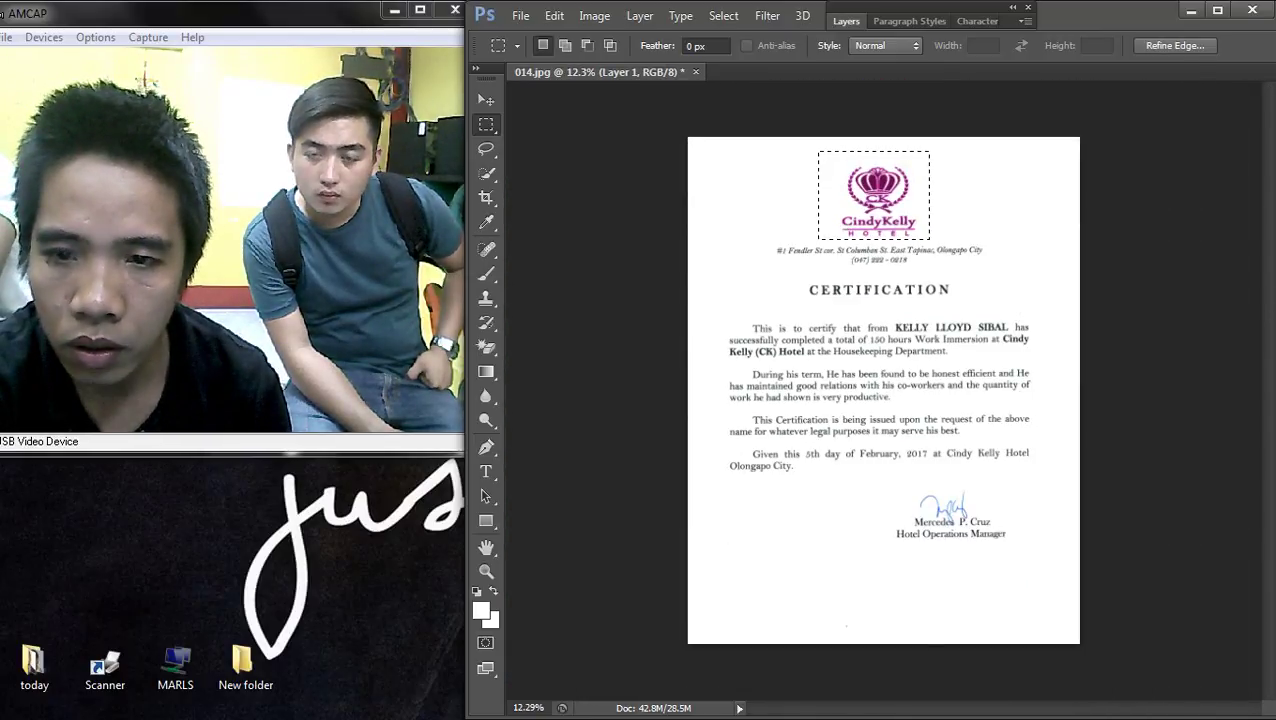
- Trace the signature and printed name with the Pen tool, convert it to a selection, and delete it
key("p")
scroll(934, 496, "up", 3)
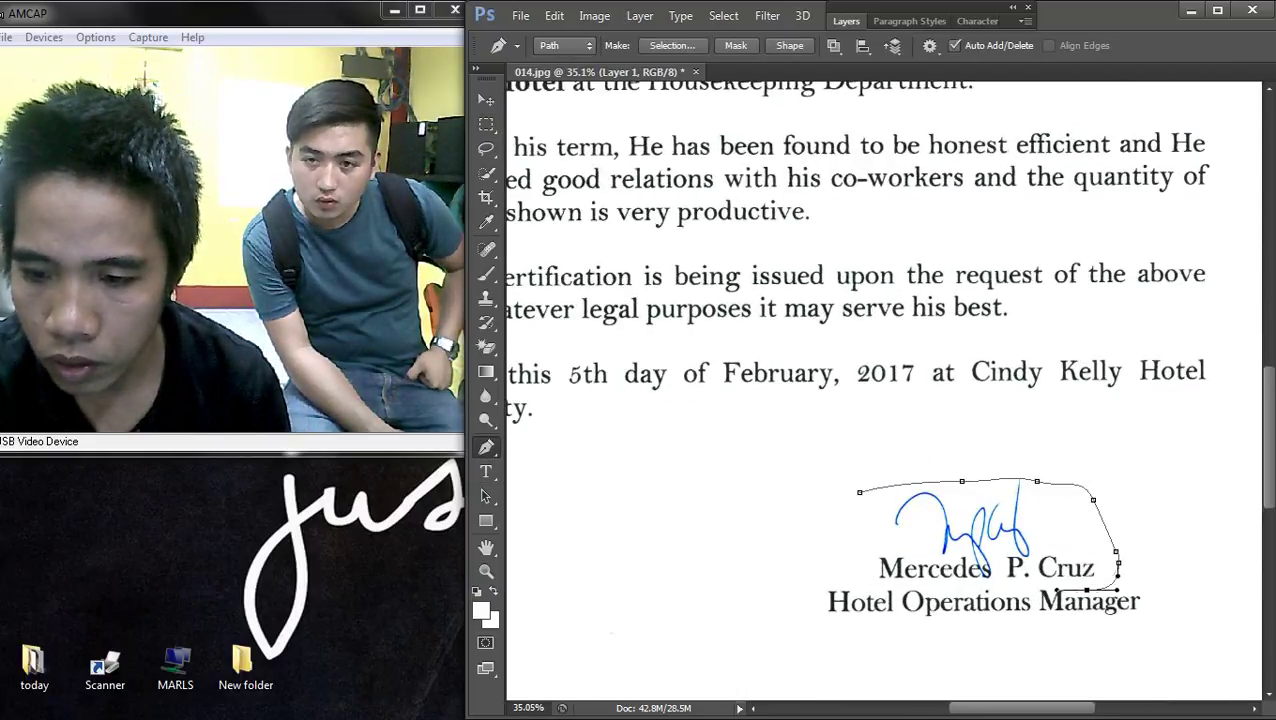
scroll(1080, 598, "up", 3)
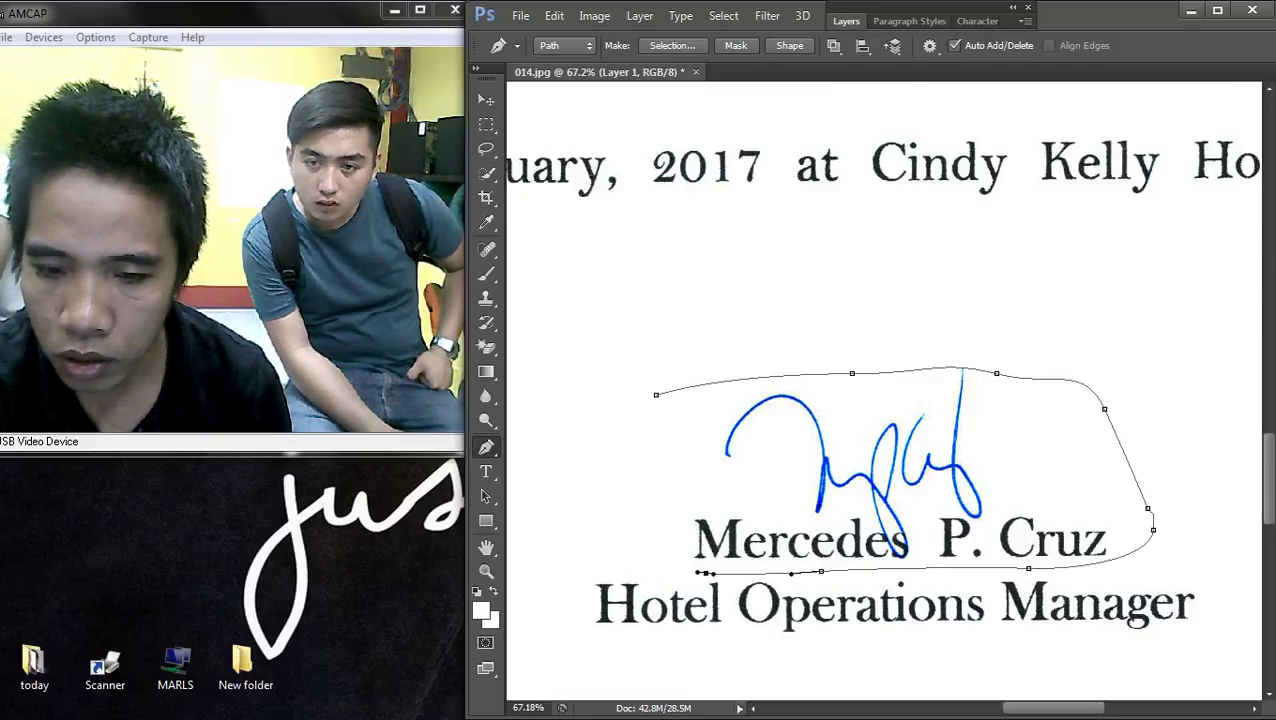
right_click(862, 414)
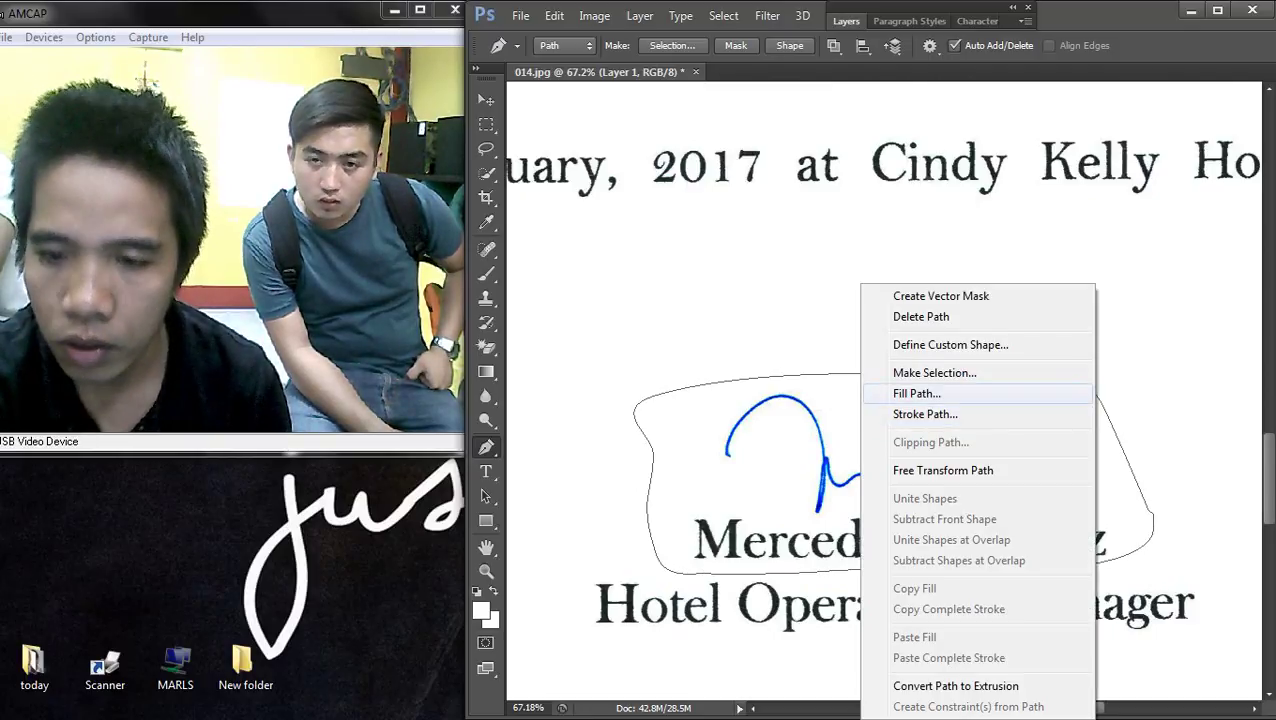
left_click(934, 372)
key("Return")
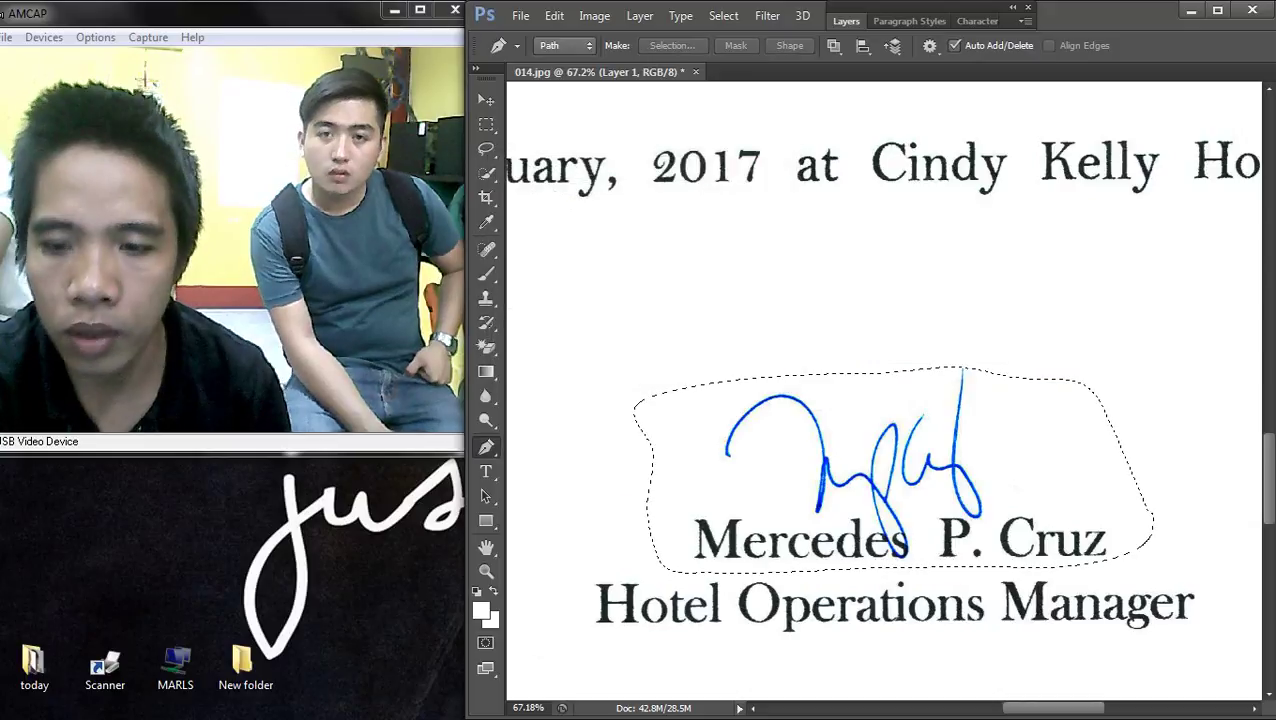
key("Delete")
key("ctrl+d")
key("ctrl+0")
key("ctrl+minus")
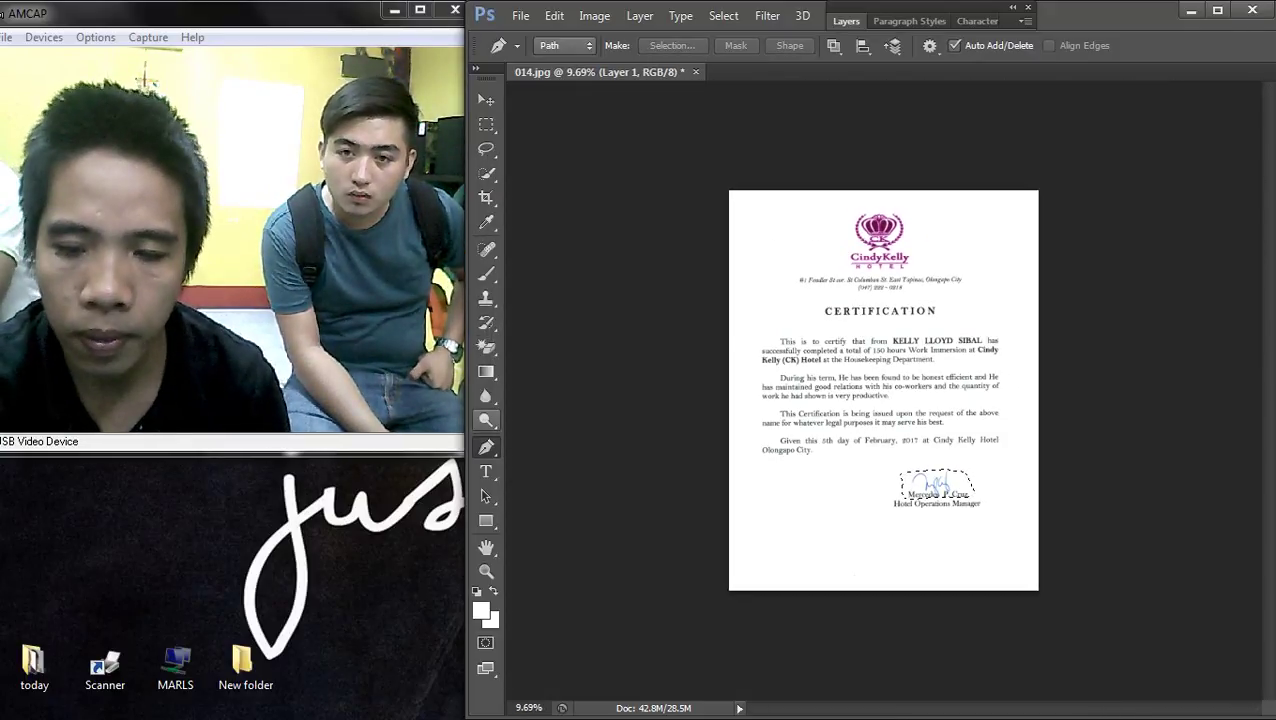
- Drop the leftover logo rectangle selection and return to the Pen tool zoomed in
key("o")
key("p")
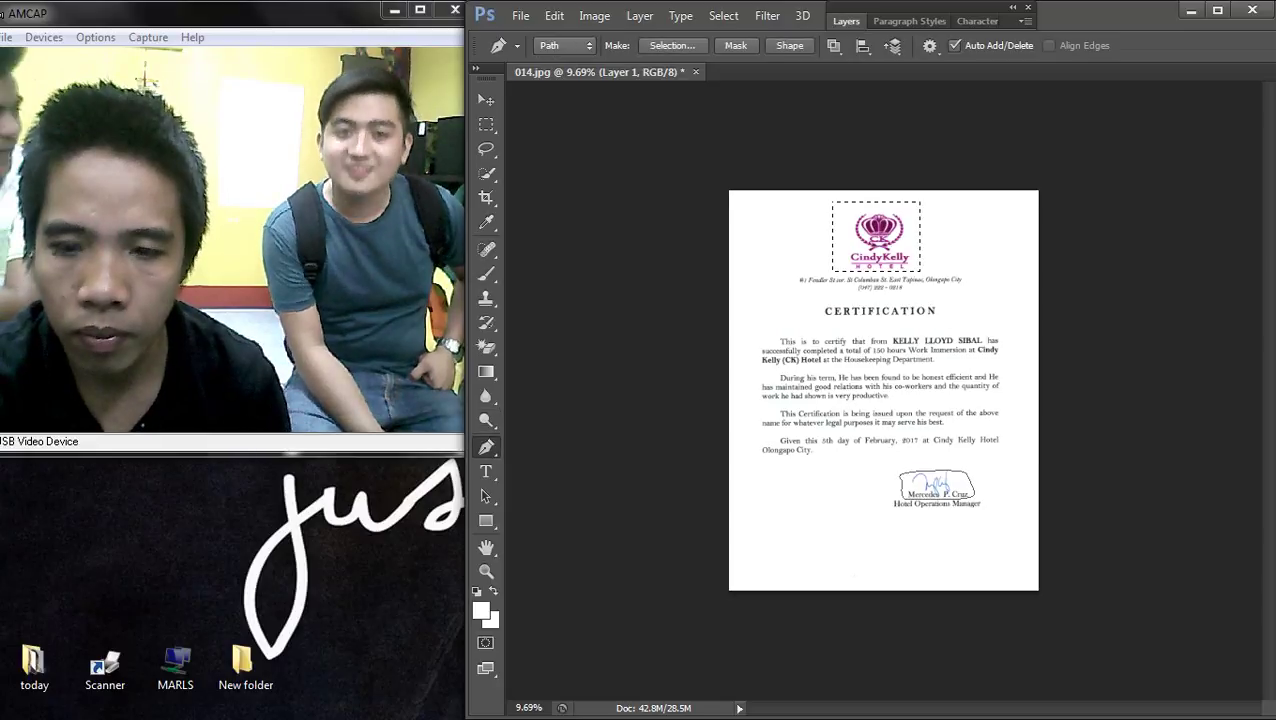
key("ctrl+plus")
key("ctrl+plus")
key("ctrl+minus")
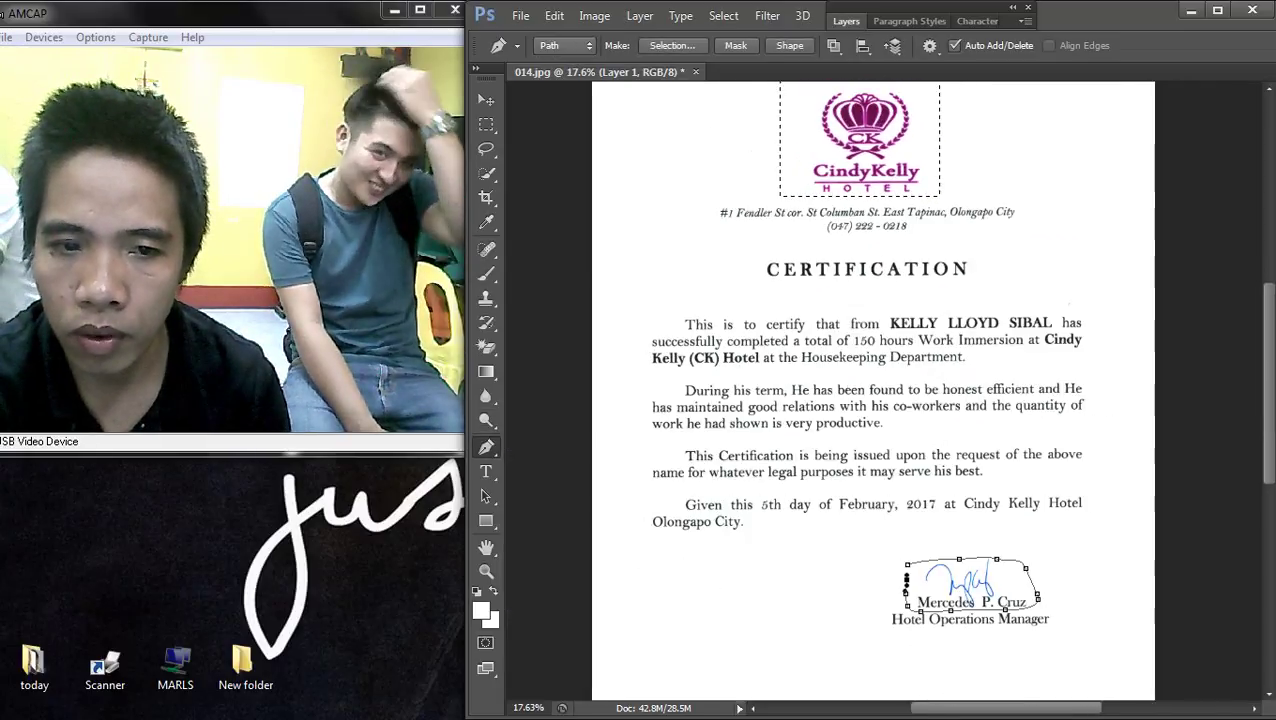
key("m")
right_click(866, 191)
left_click(917, 202)
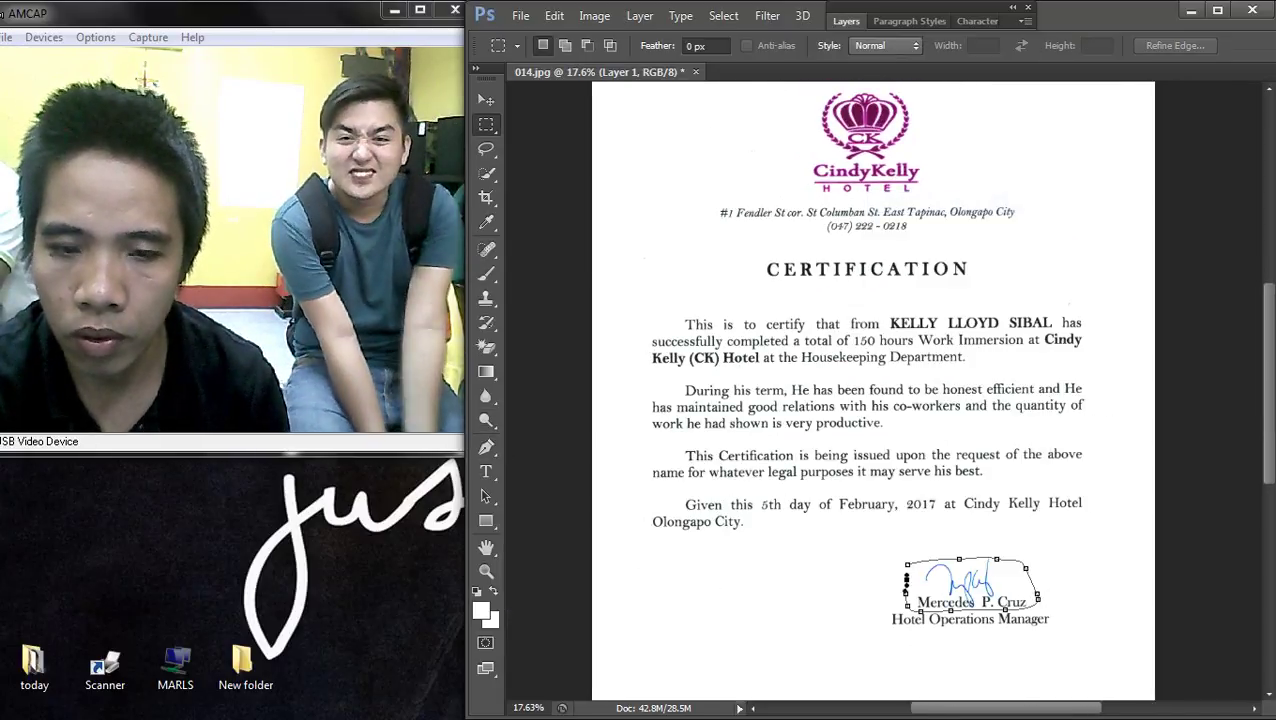
key("p")
key("ctrl+plus")
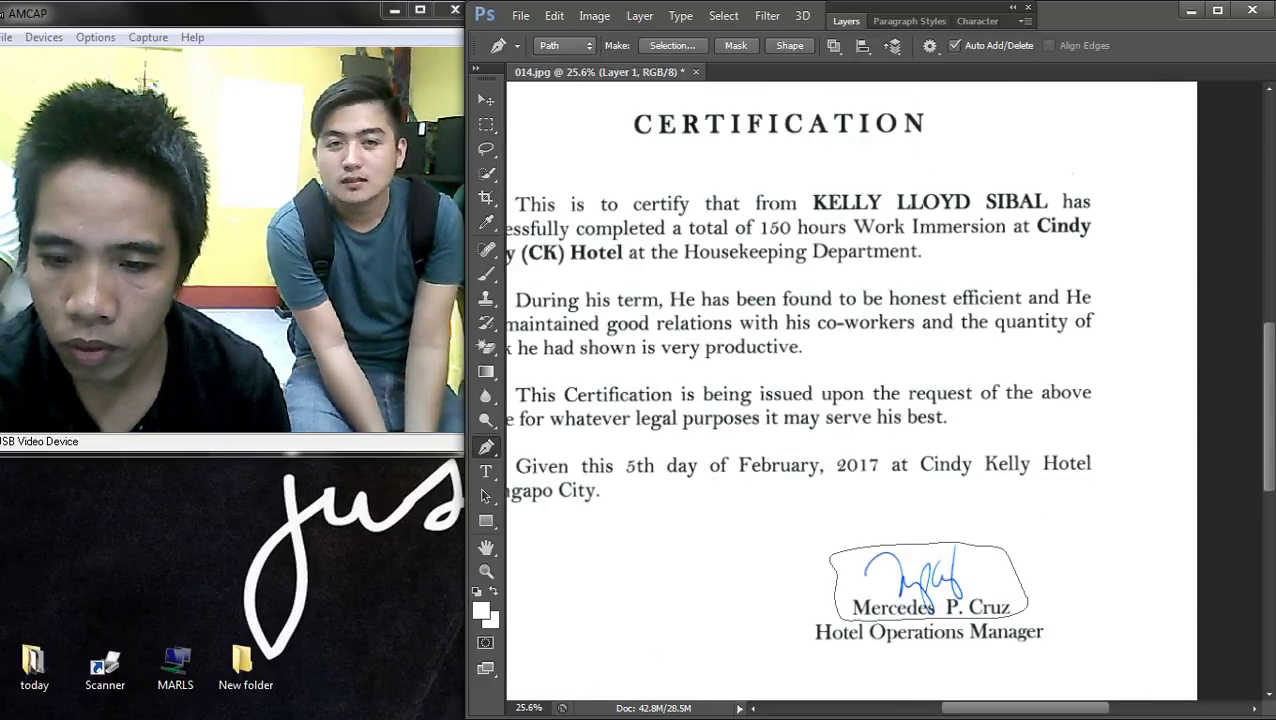
scroll(850, 390, "up", 5)
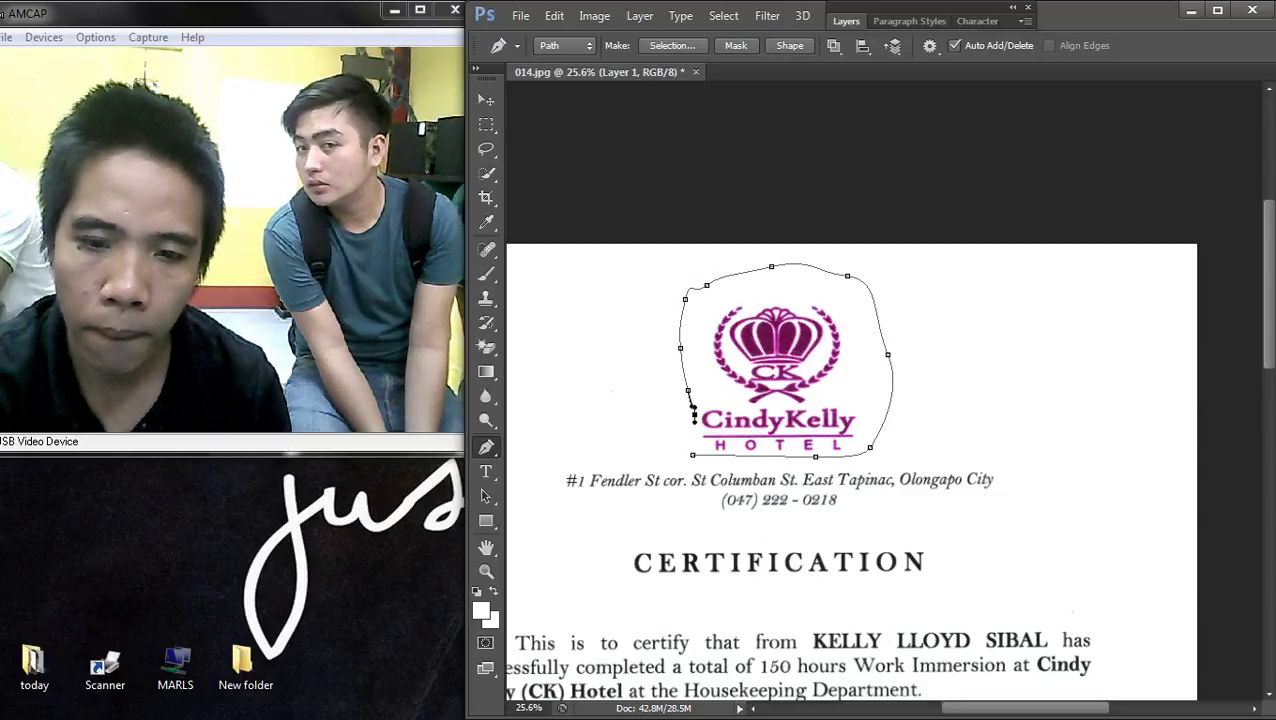
- Turn the traced logo path into a selection, delete the logo, and begin the Grayscale mode change
right_click(770, 282)
left_click(840, 372)
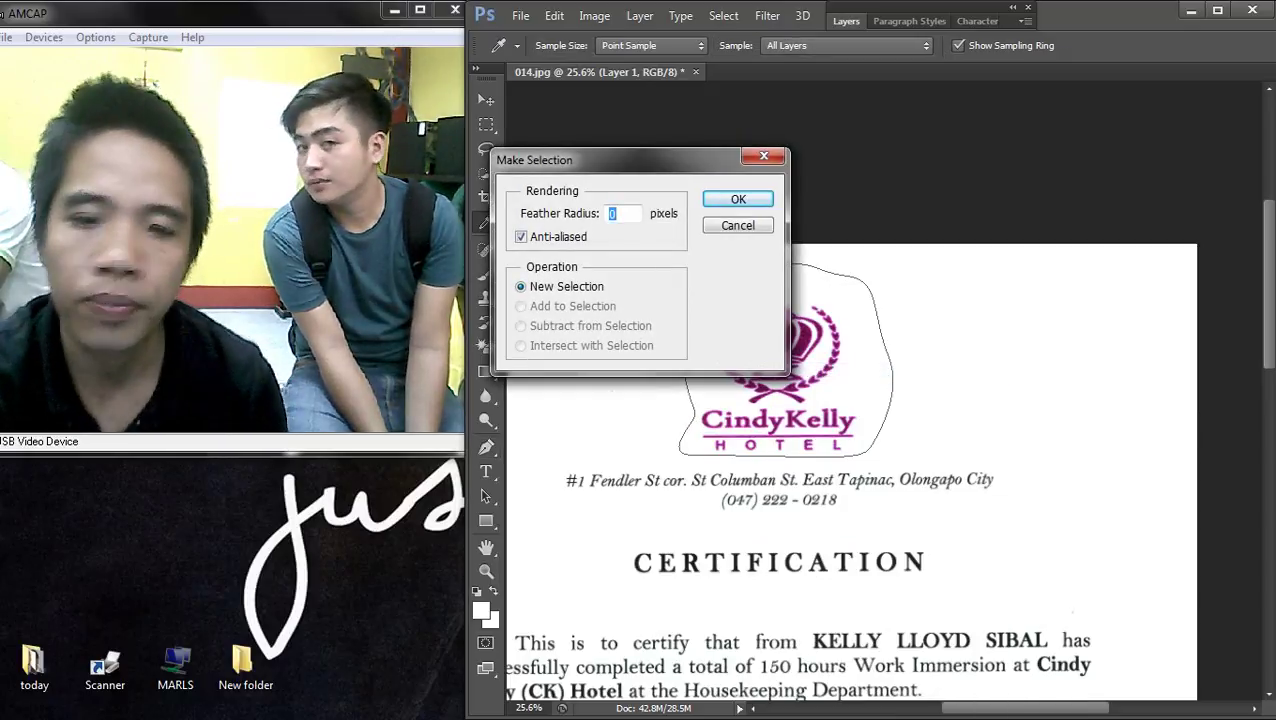
key("Return")
key("Delete")
key("ctrl+minus")
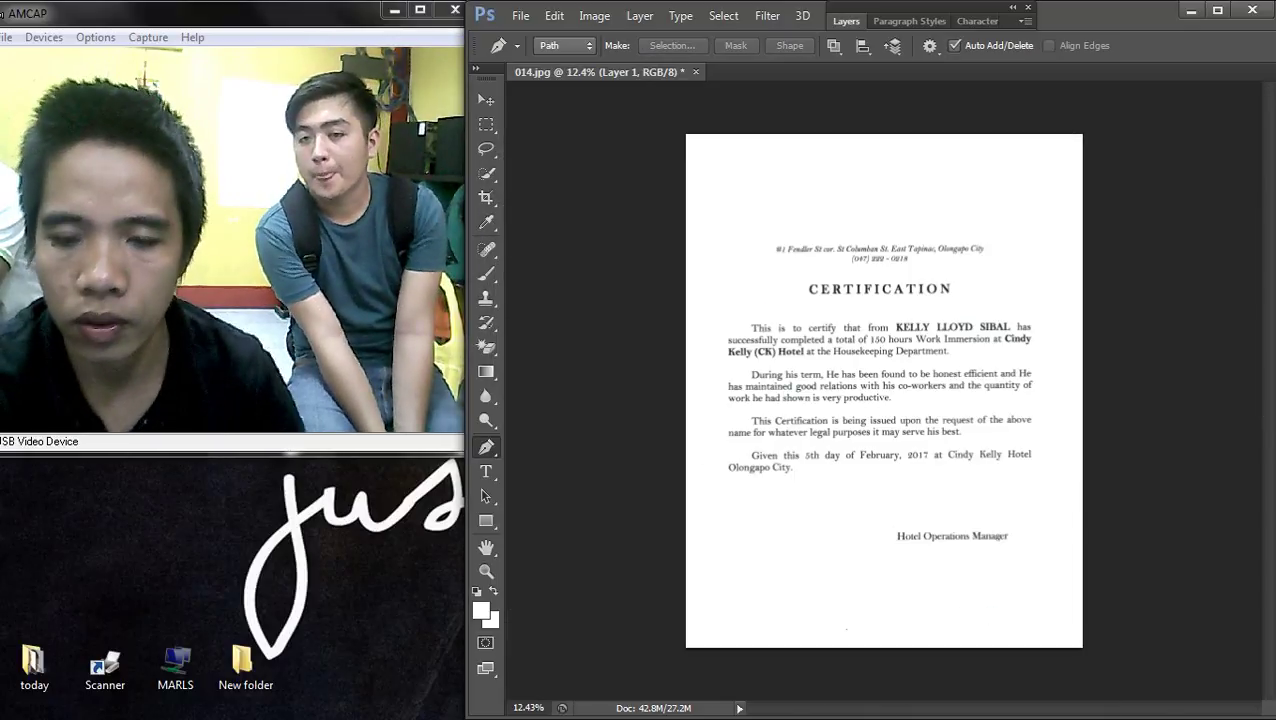
left_click(594, 16)
- Convert the letter to Grayscale, flattening the layers
mouse_move(607, 34)
left_click(854, 54)
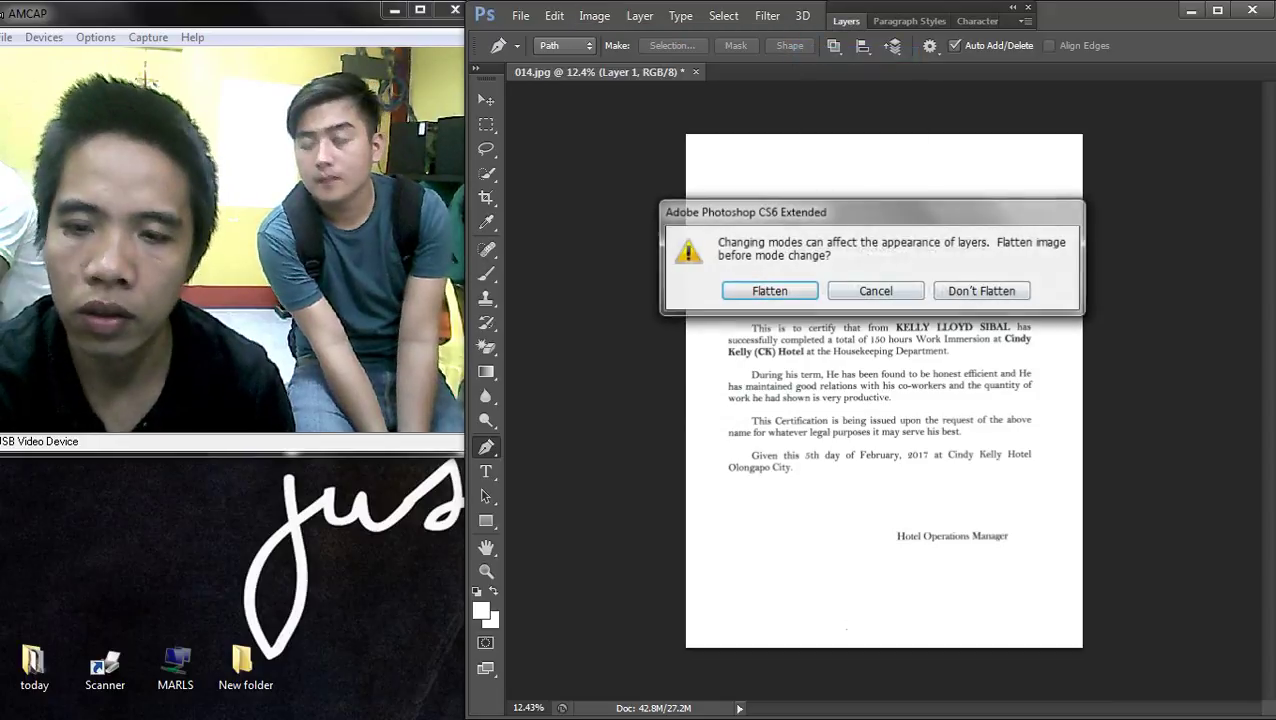
key("Return")
- Discard colour information and brighten the letter with an upward Curves adjustment
key("Return")
key("ctrl+plus")
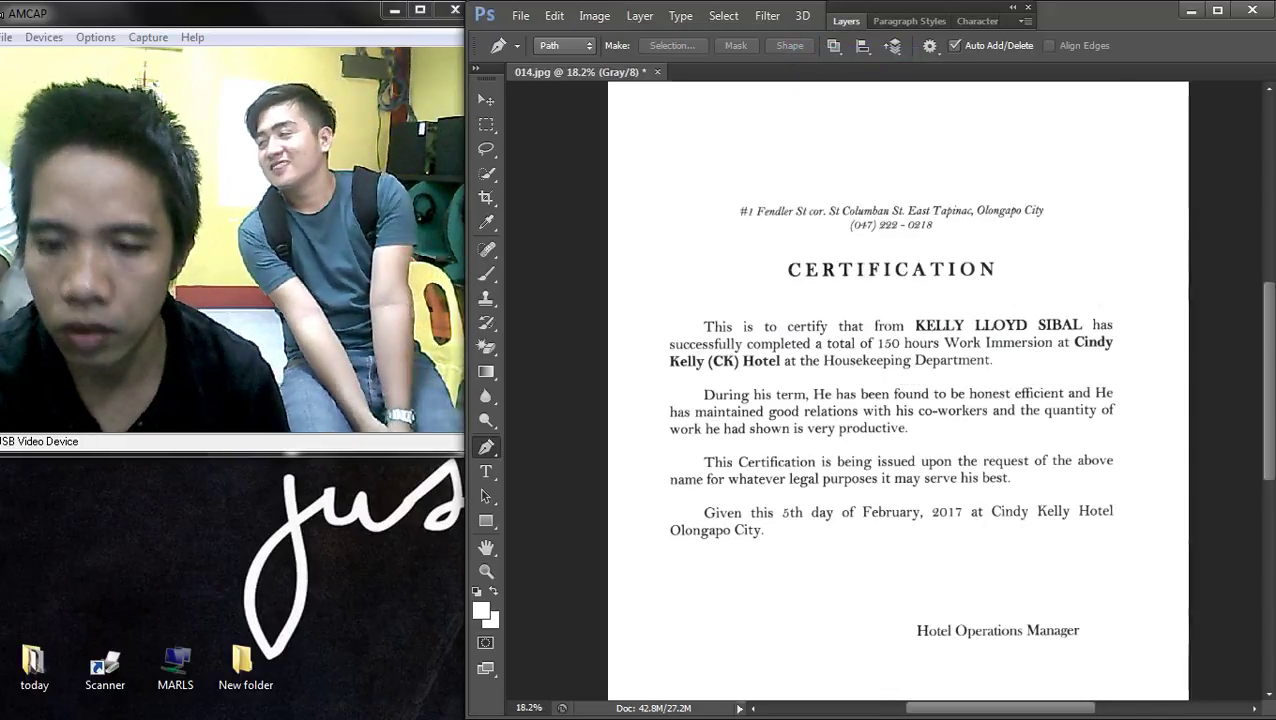
key("ctrl+m")
left_click_drag(527, 378, 498, 348)
key("Return")
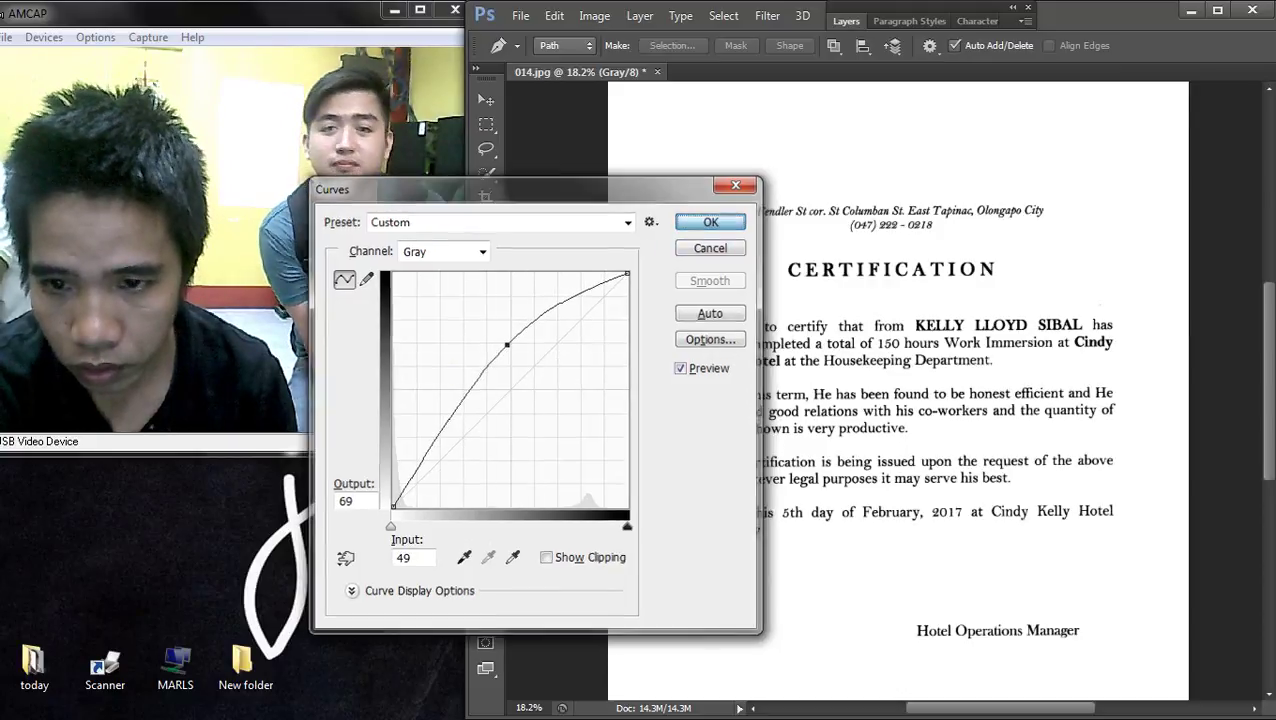
key("p")
- Convert the image back to RGB Color mode
scroll(880, 390, "up", 1)
scroll(880, 390, "up", 1)
scroll(880, 390, "down", 1)
scroll(896, 396, "up", 2)
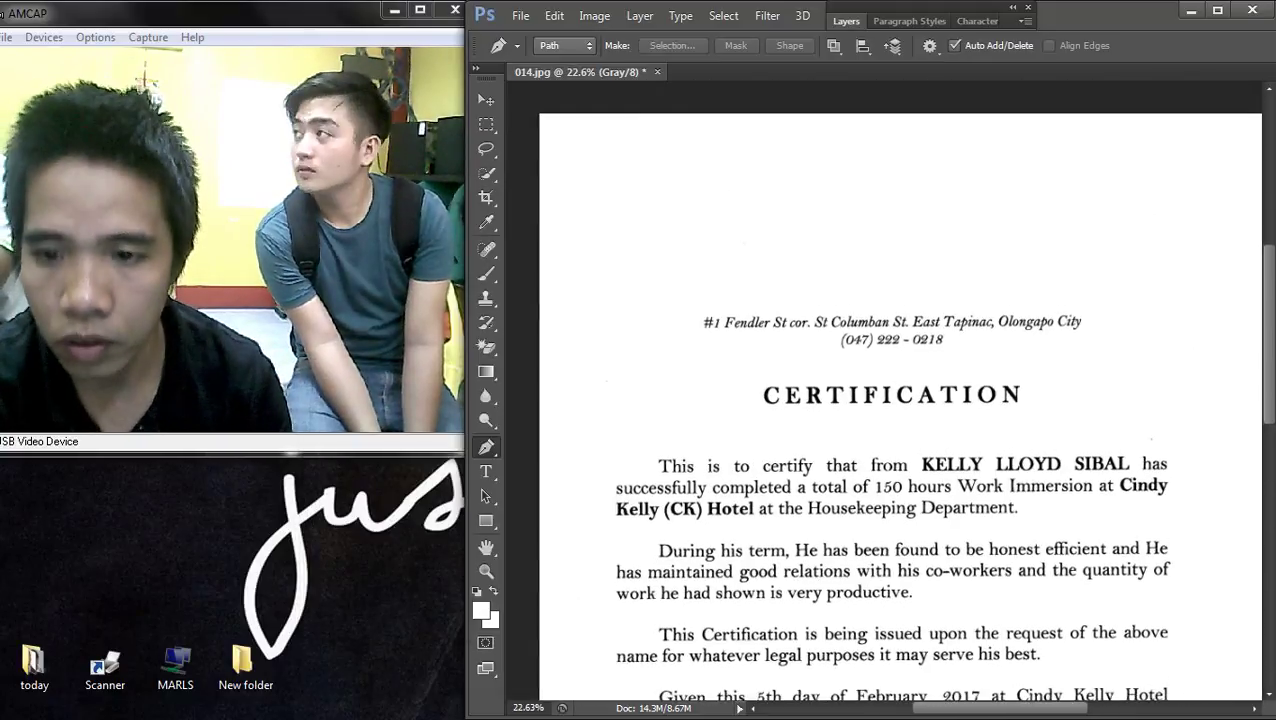
key("alt+i")
key("Right")
key("Down")
key("Down")
key("Down")
key("Down")
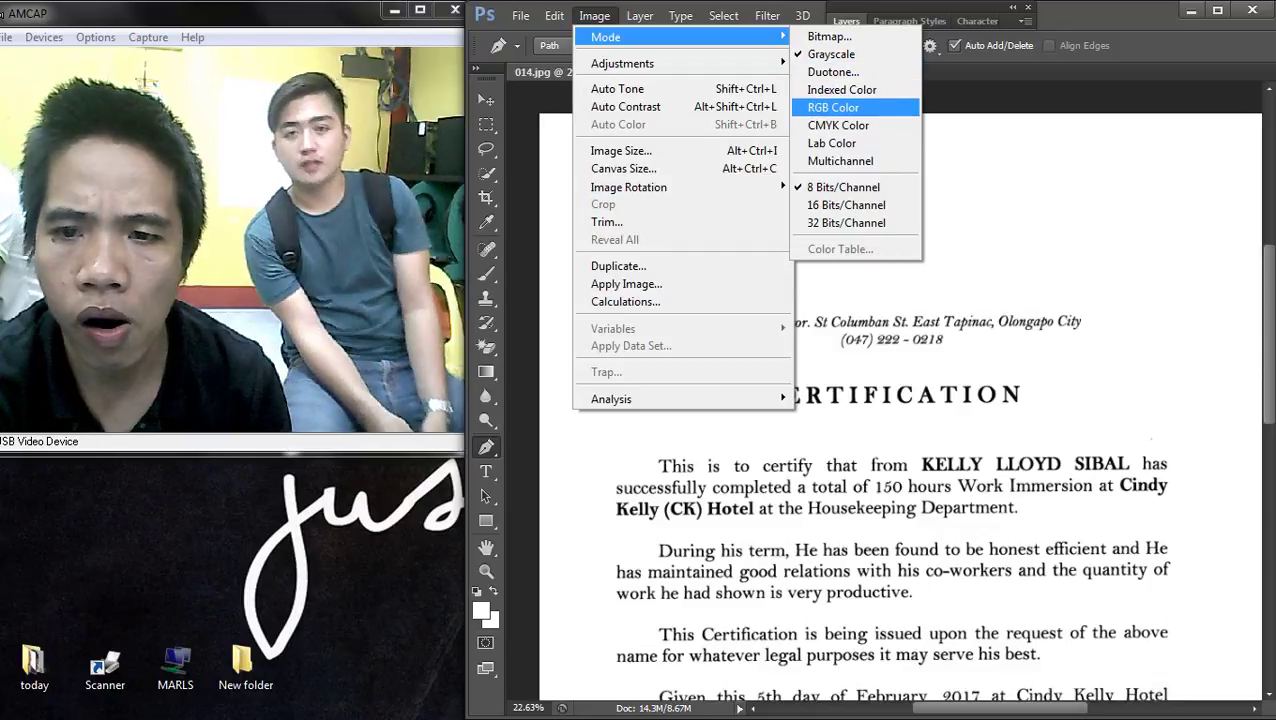
key("Return")
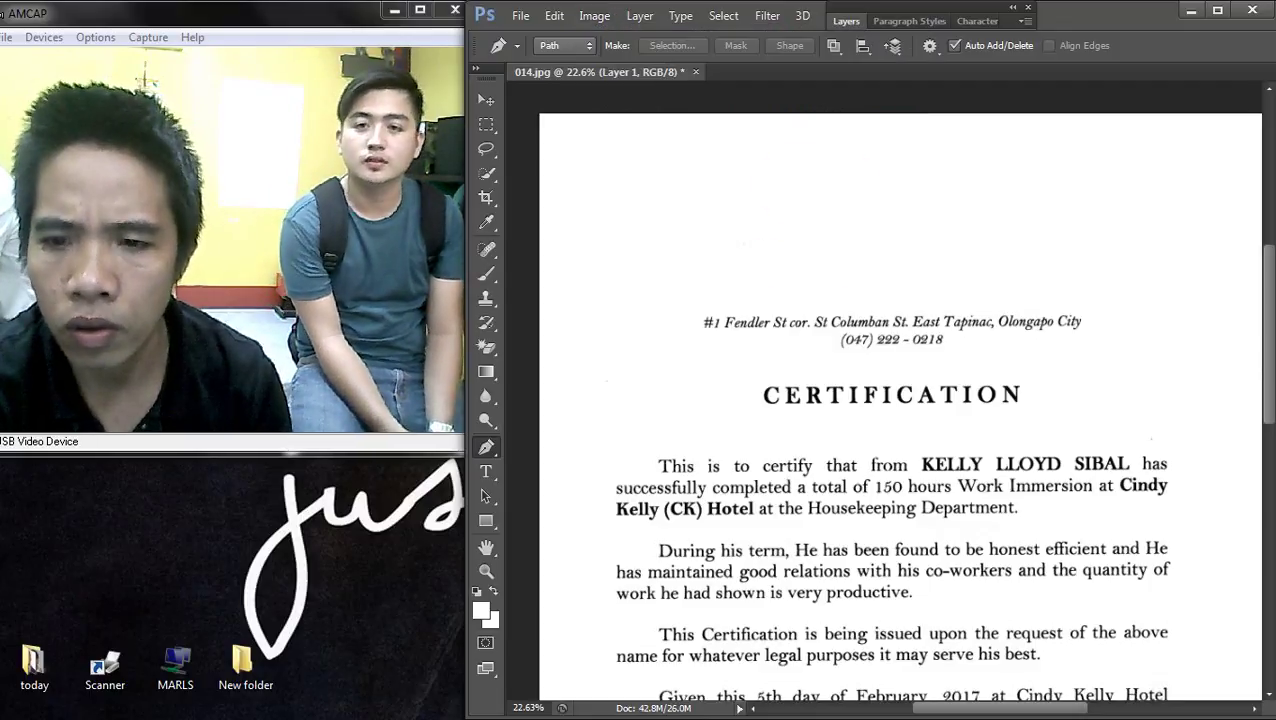
- Move the logo back onto the letterhead and the signature above Hotel Operations Manager
key("v")
left_click_drag(823, 183, 878, 208)
key("ctrl+0")
scroll(1016, 595, "up", 5)
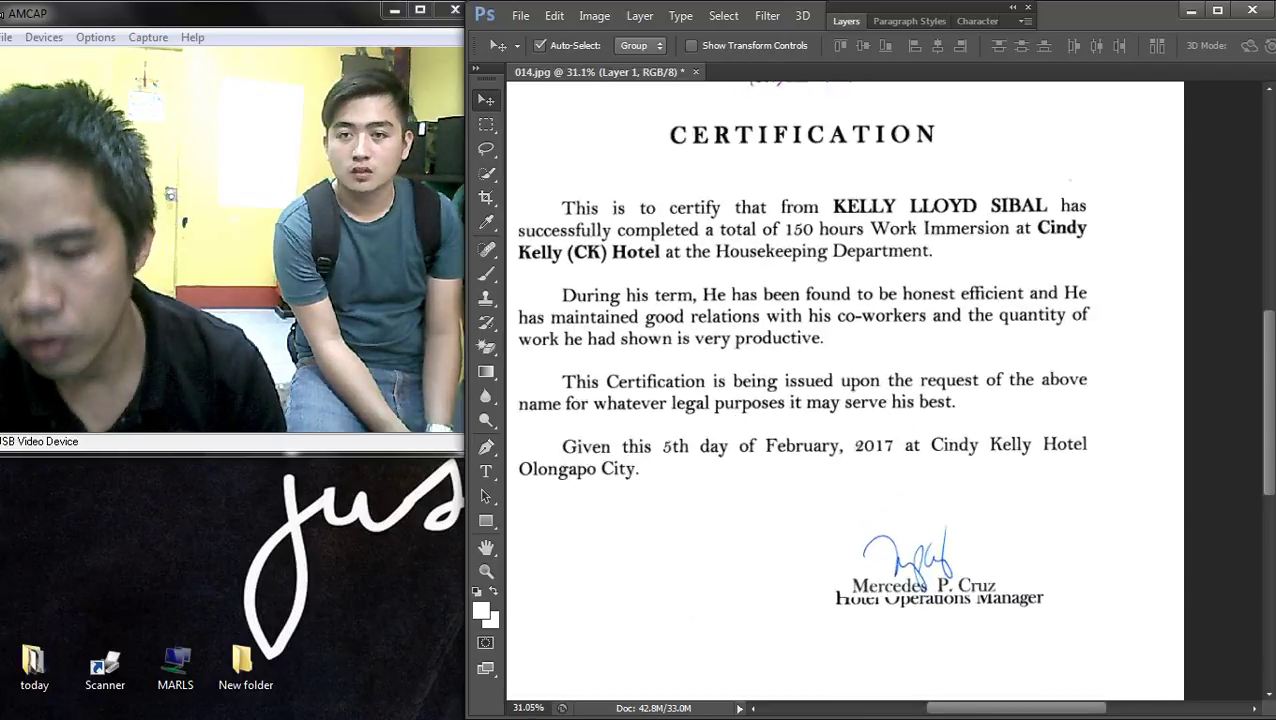
left_click_drag(833, 399, 858, 385)
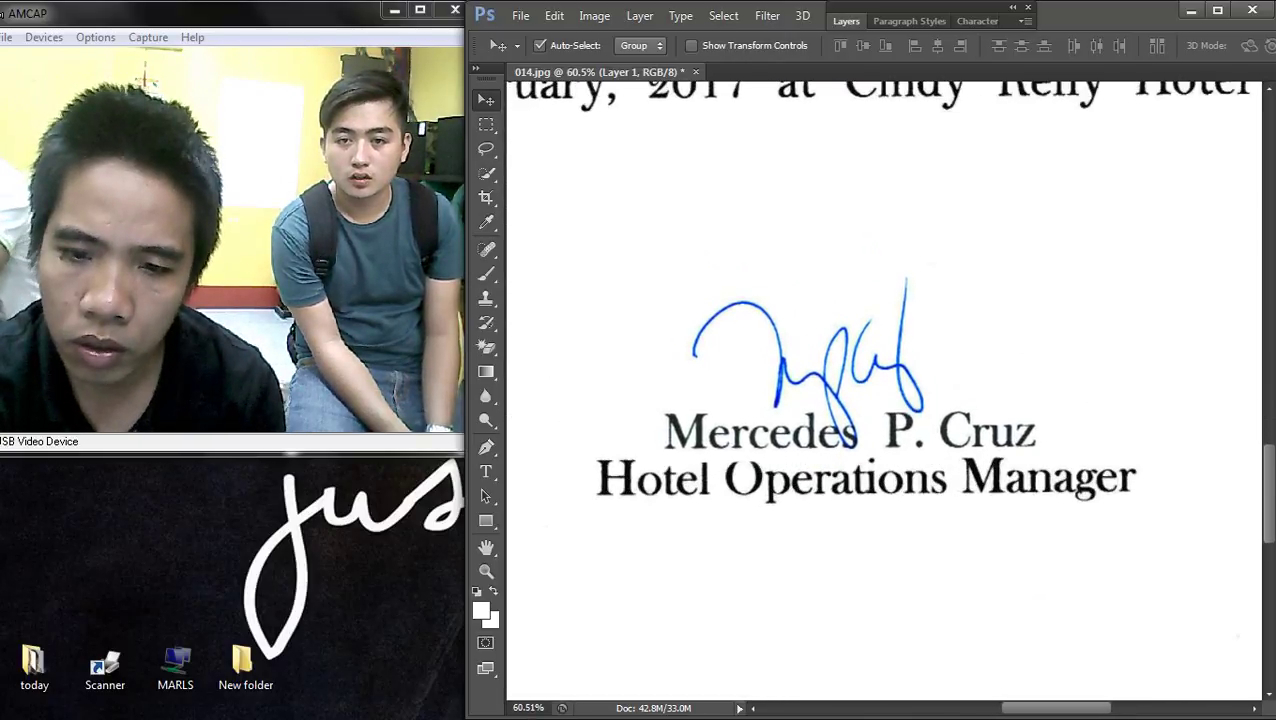
- Make the Background page layer active using the layers listed under the page
scroll(945, 466, "down", 3)
scroll(1008, 479, "down", 2)
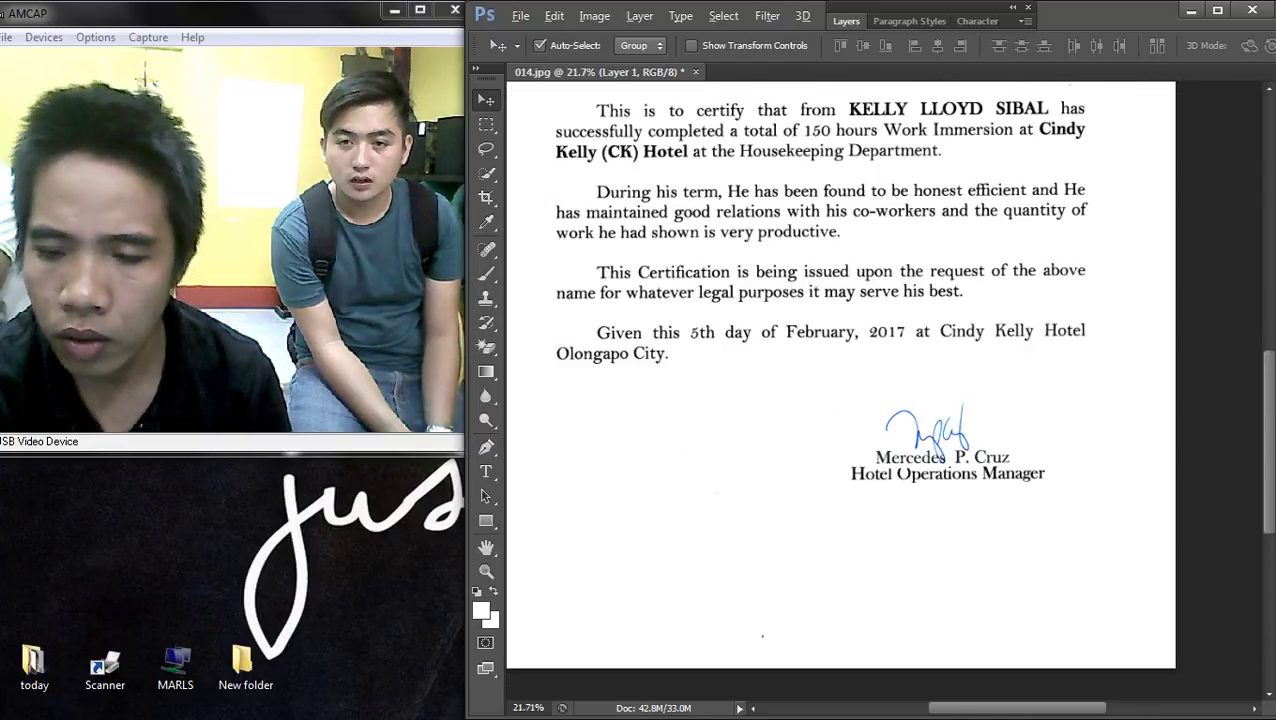
scroll(810, 438, "up", 2)
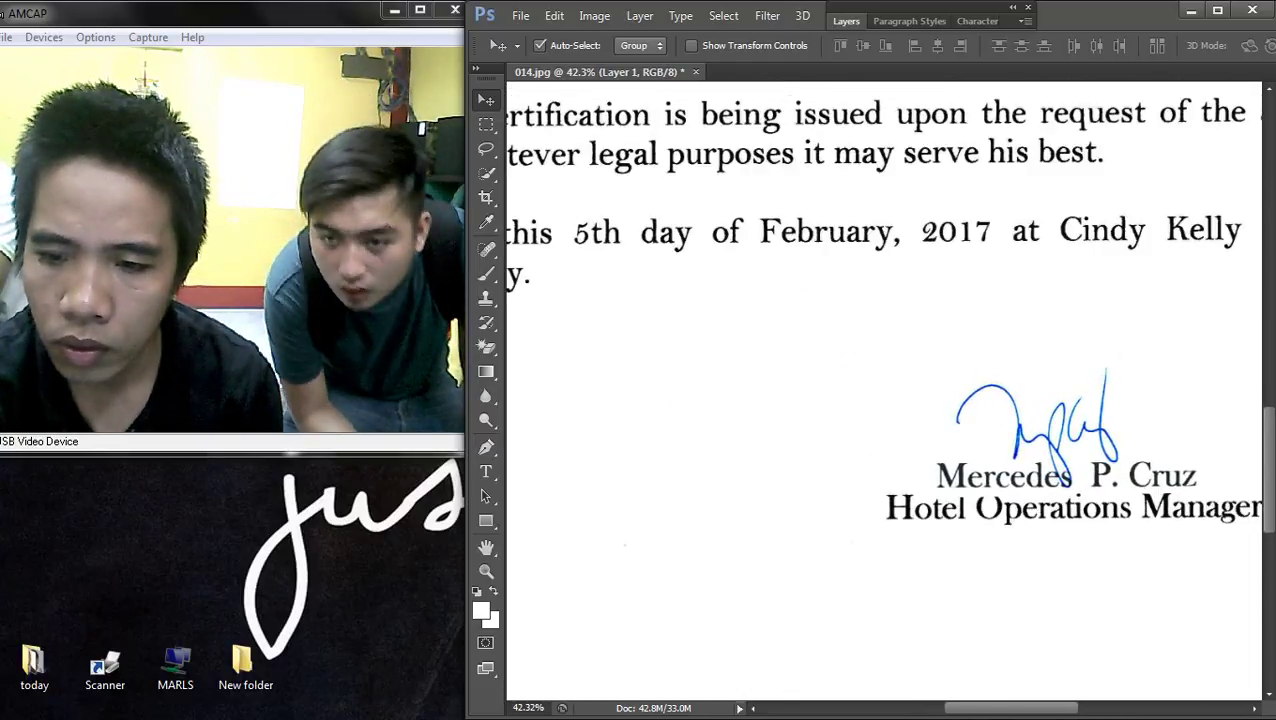
scroll(835, 500, "down", 3)
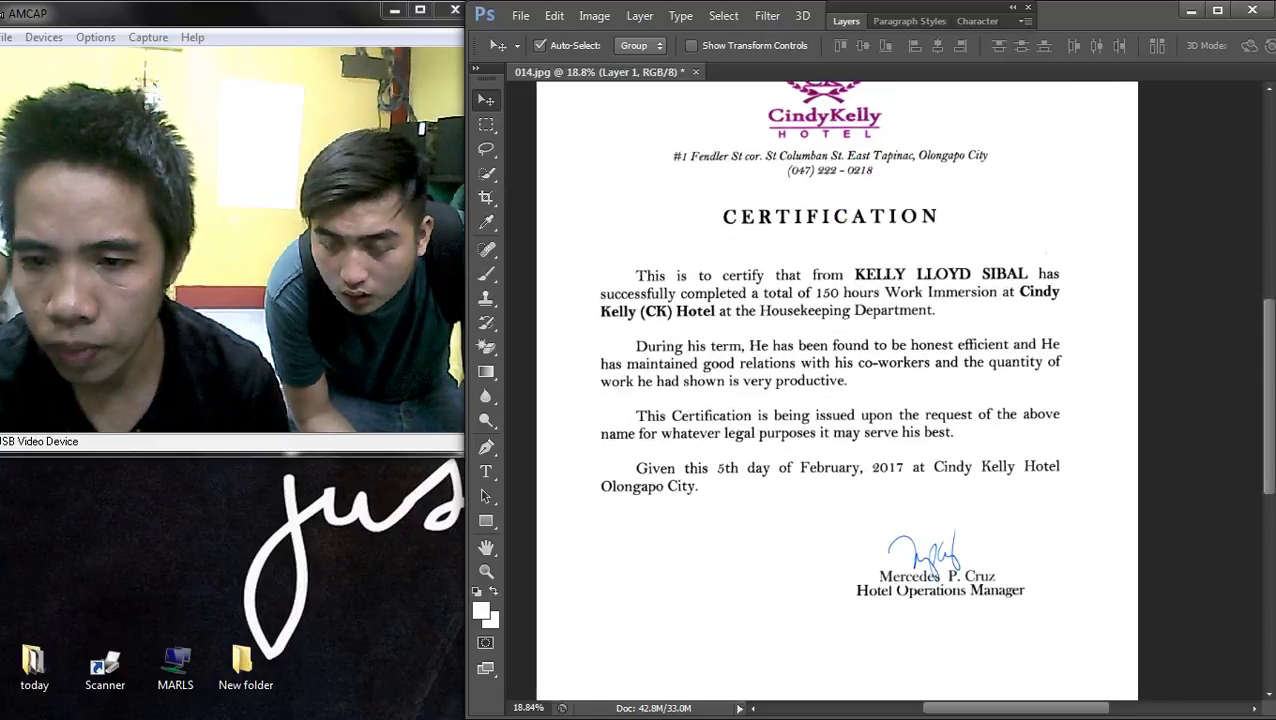
scroll(800, 262, "up", 3)
right_click(800, 262)
key("Escape")
scroll(1000, 450, "up", 3)
scroll(815, 258, "up", 1)
right_click(815, 258)
left_click(860, 268)
scroll(830, 262, "up", 2)
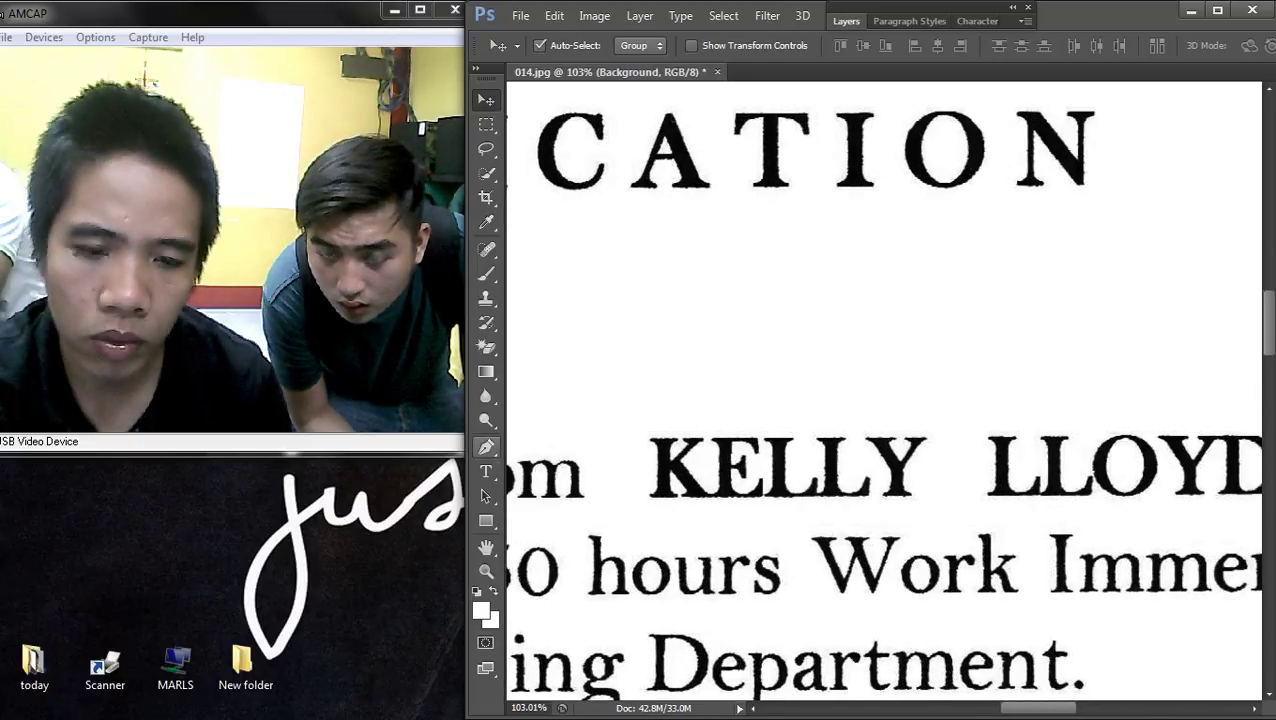
- Pan and zoom around the signature and printed name line to inspect their placement
key("t")
scroll(742, 382, "down", 2)
scroll(880, 390, "down", 5)
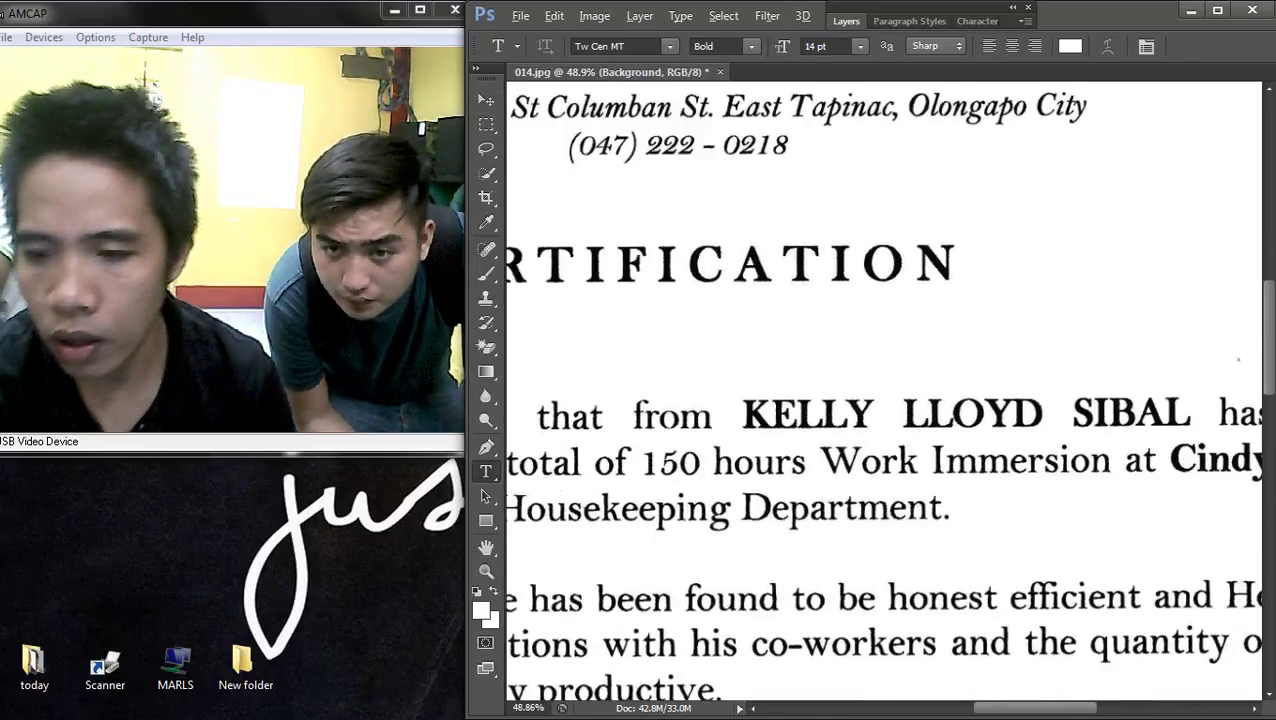
scroll(870, 350, "up", 2)
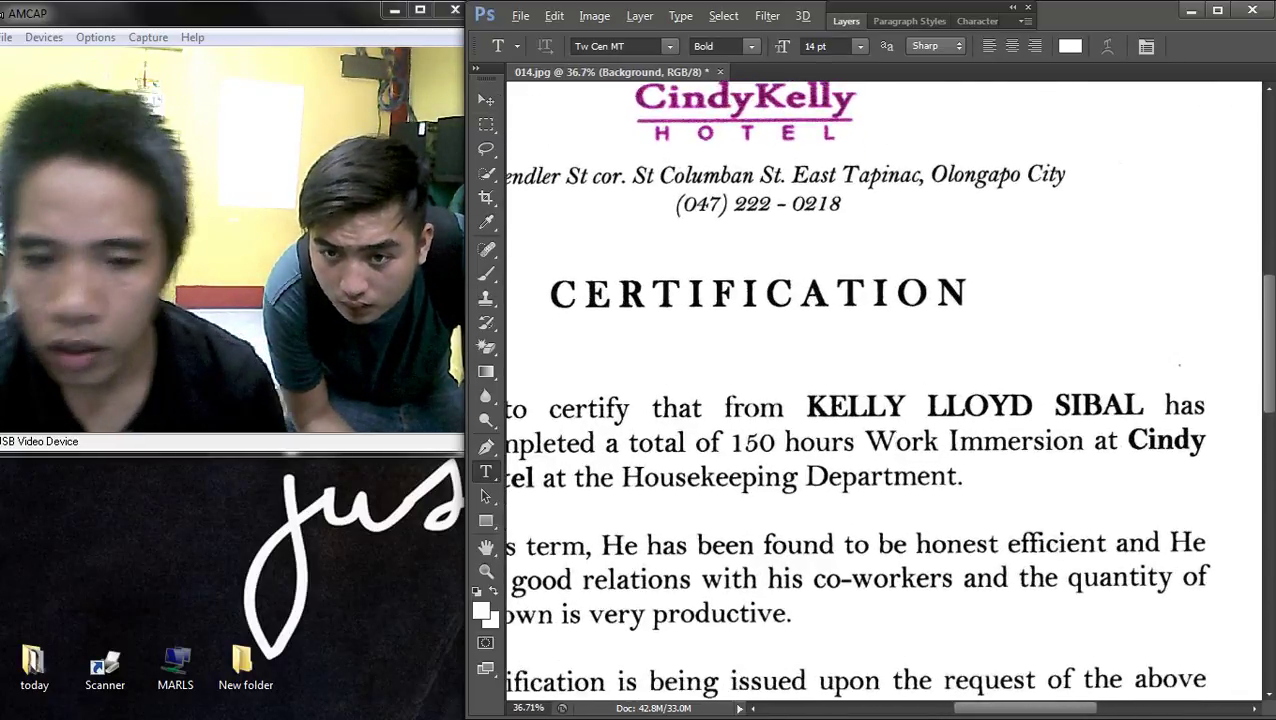
scroll(887, 396, "down", 1)
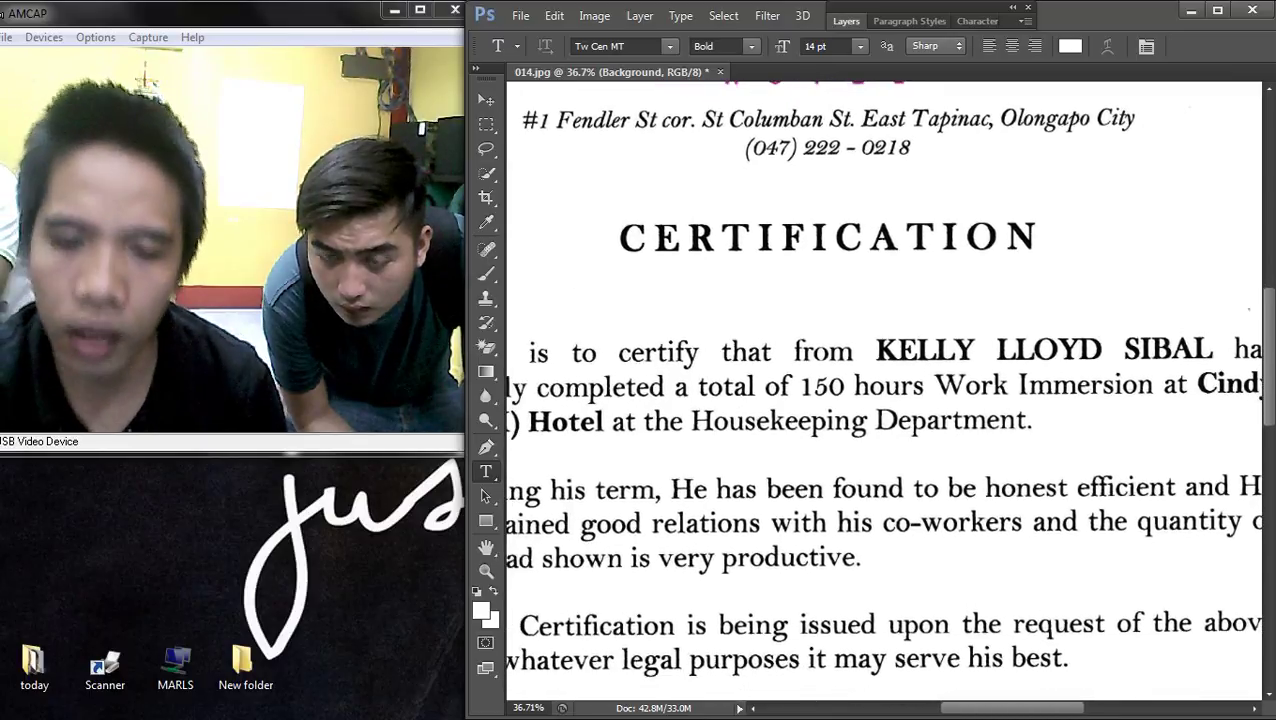
scroll(885, 390, "left", 3)
scroll(885, 390, "down", 3)
scroll(885, 390, "up", 5)
scroll(885, 390, "up", 3)
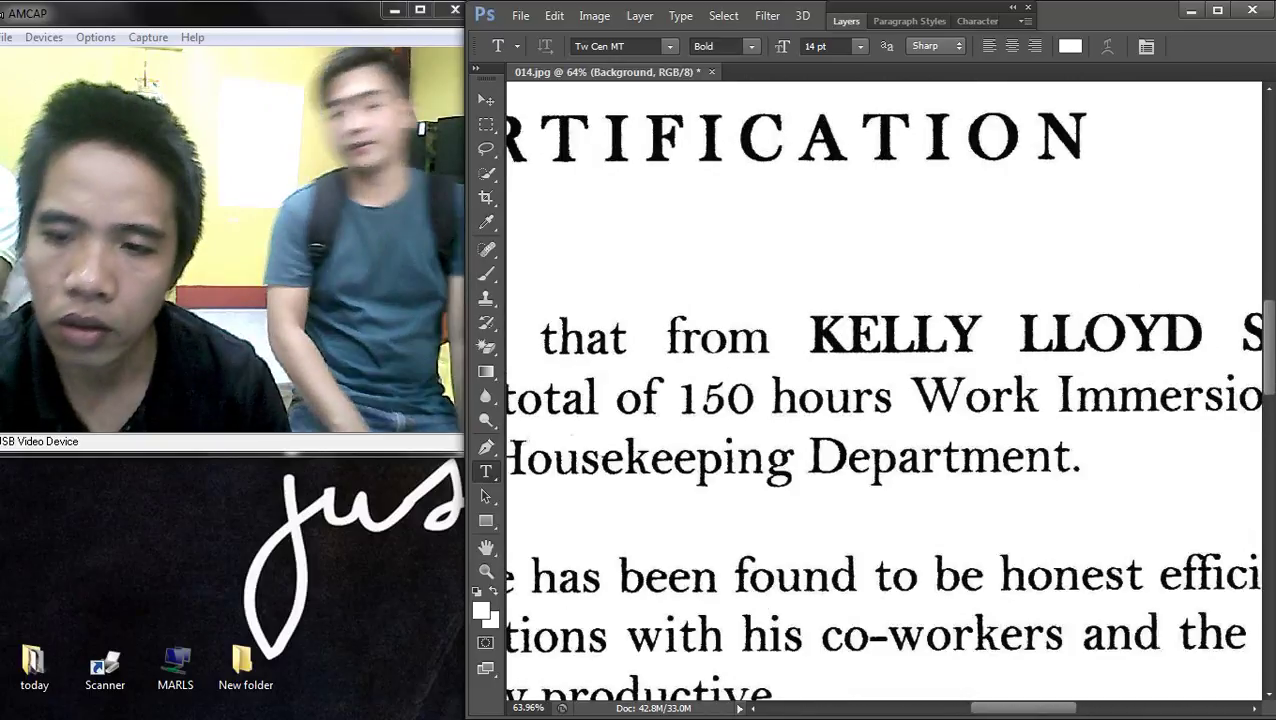
scroll(885, 390, "down", 3)
scroll(885, 390, "down", 4)
scroll(885, 390, "up", 5)
scroll(885, 390, "left", 2)
scroll(885, 390, "down", 1)
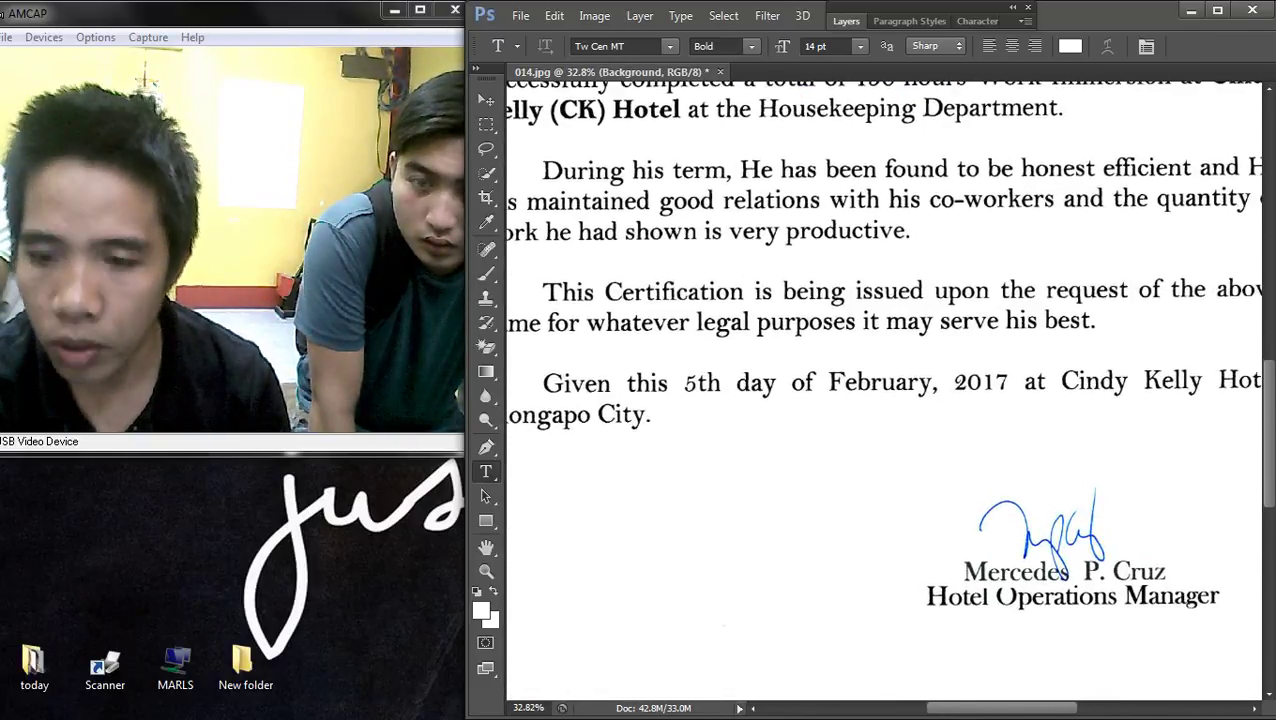
scroll(885, 390, "up", 4)
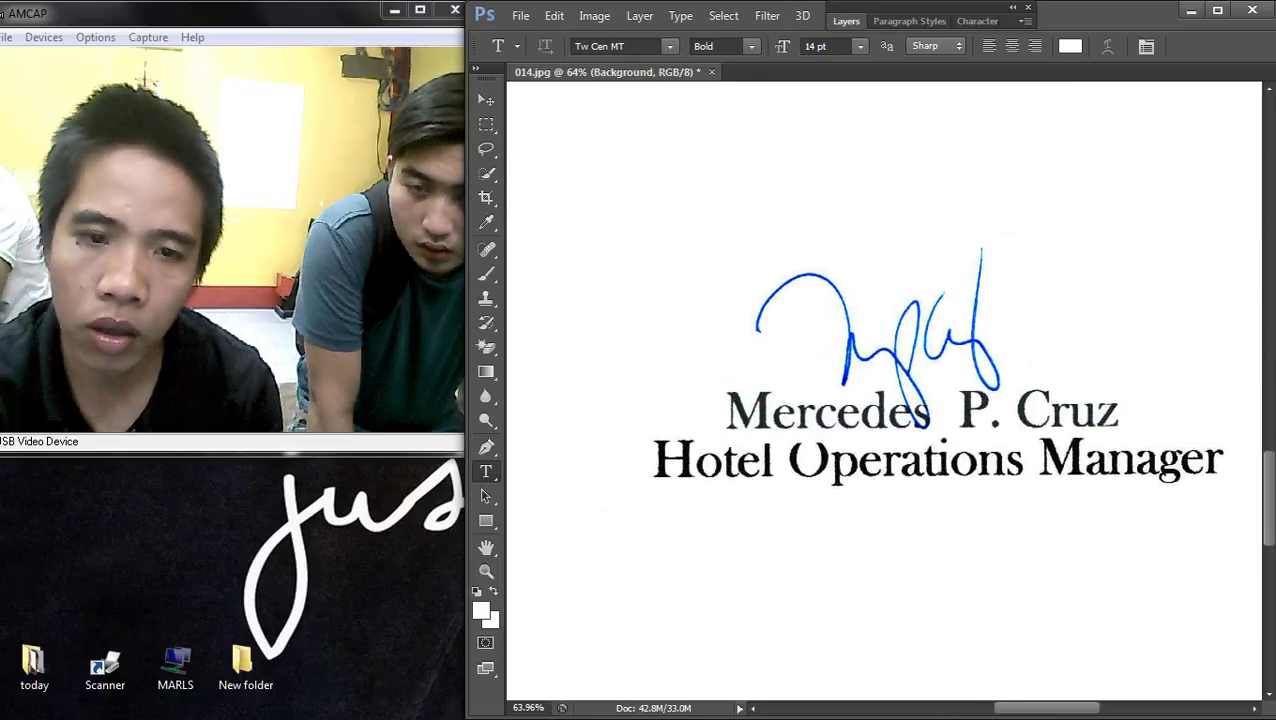
- Nudge the signature and signatory's printed name up a few pixels
key("v")
left_click_drag(990, 425, 990, 417)
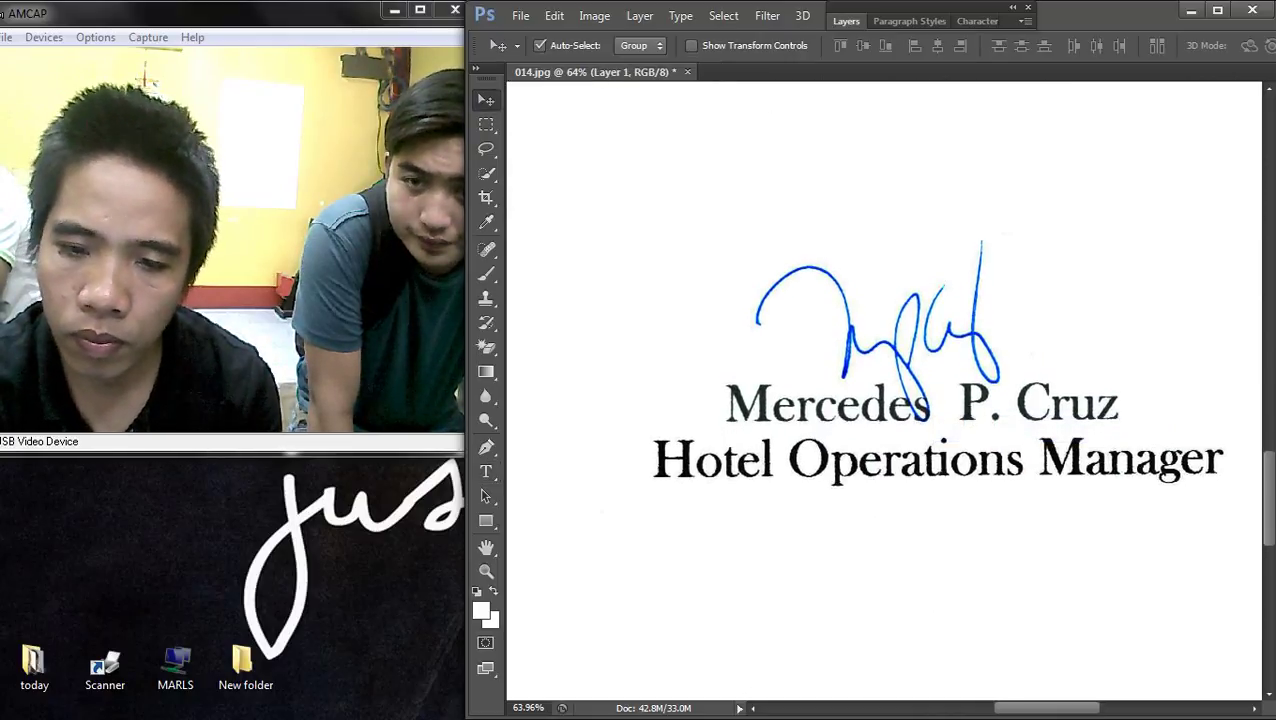
scroll(885, 390, "down", 8)
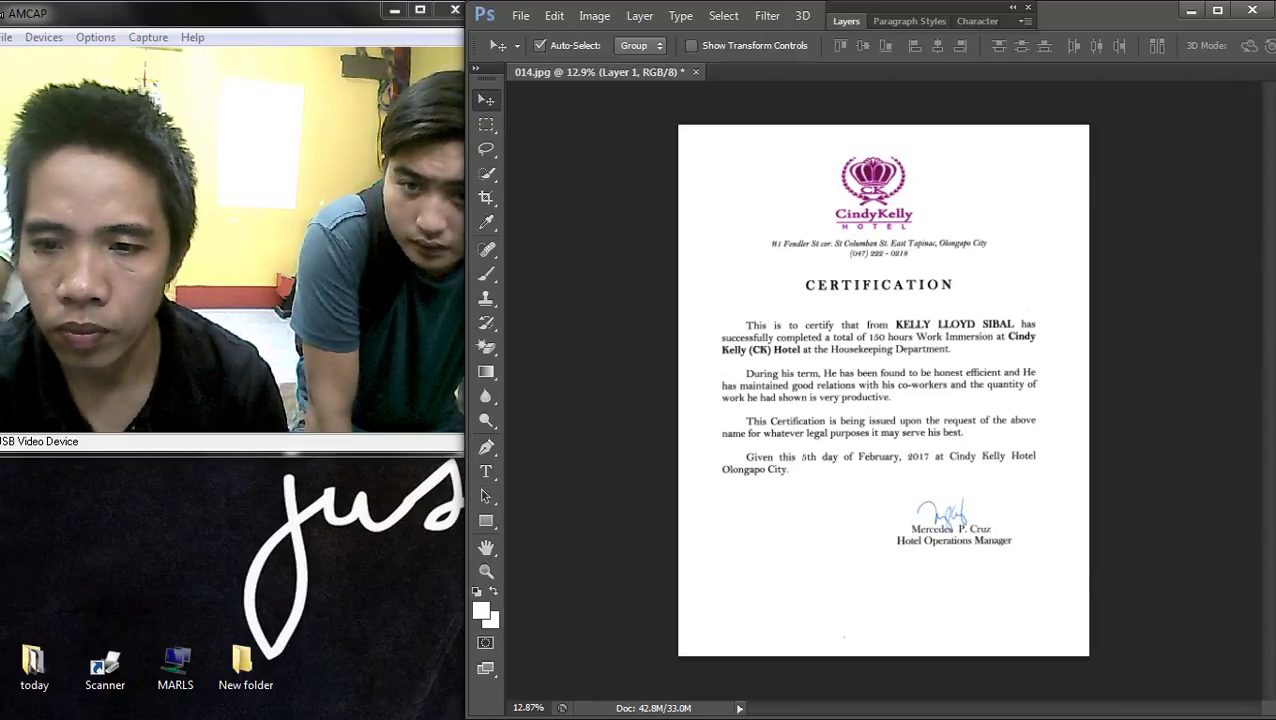
scroll(922, 317, "up", 8)
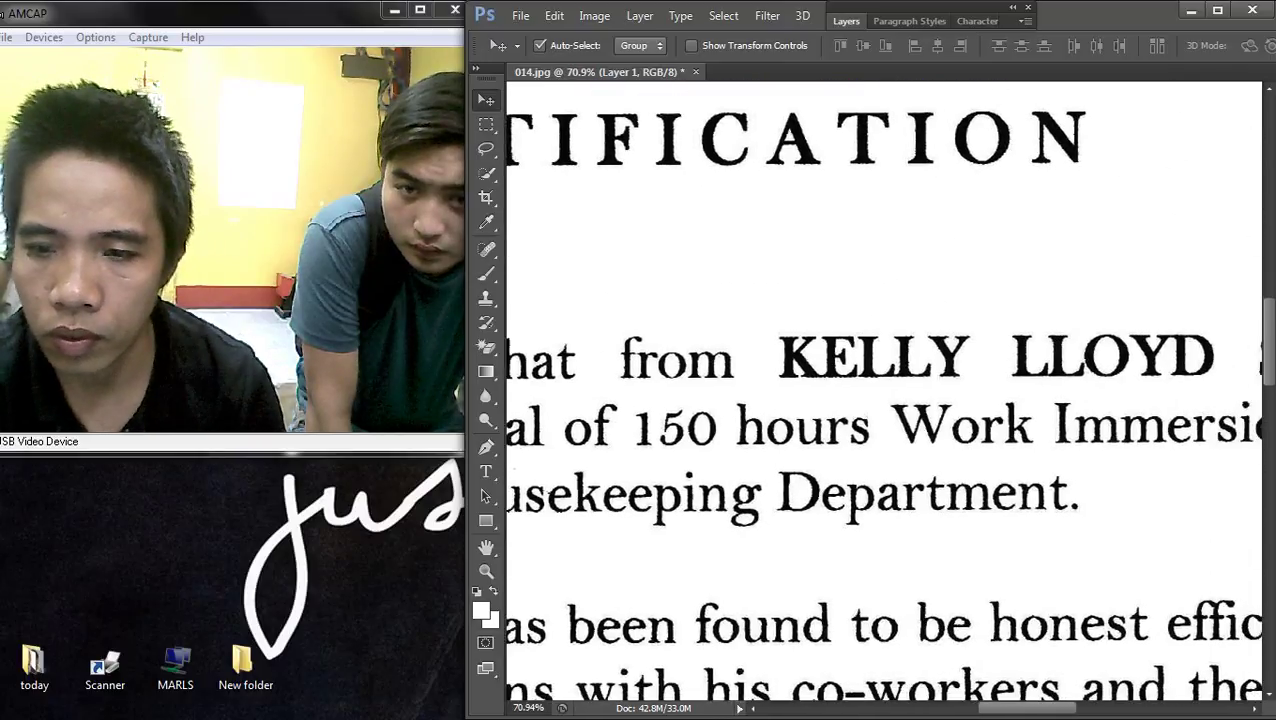
scroll(885, 400, "up", 2)
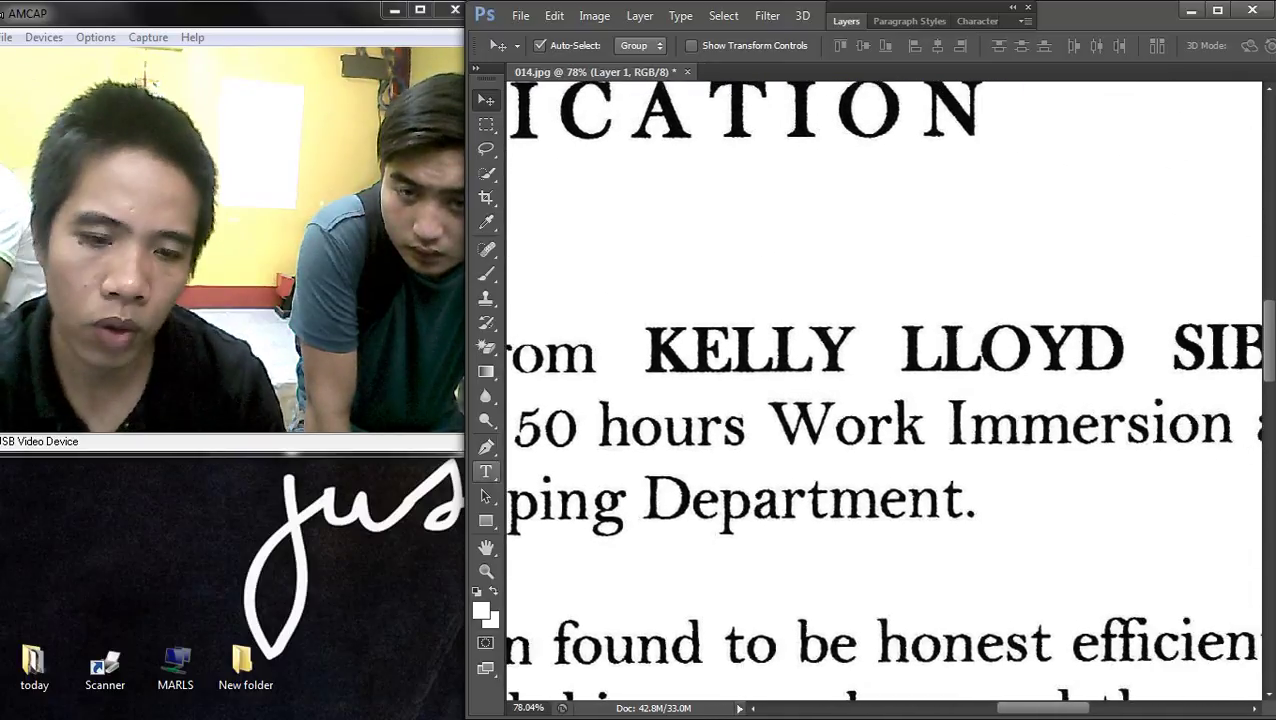
key("t")
scroll(600, 427, "up", 3)
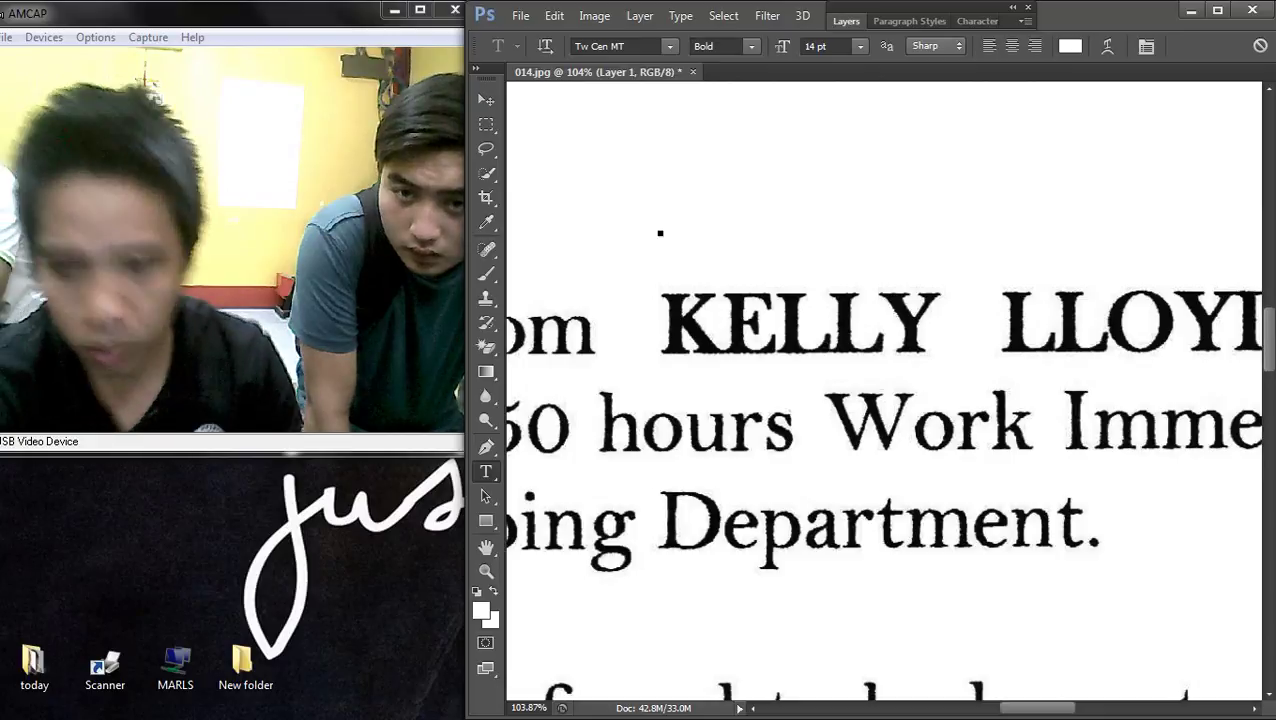
- Type the trainee's corrected name in black in the new text box and commit it
key("ctrl+a")
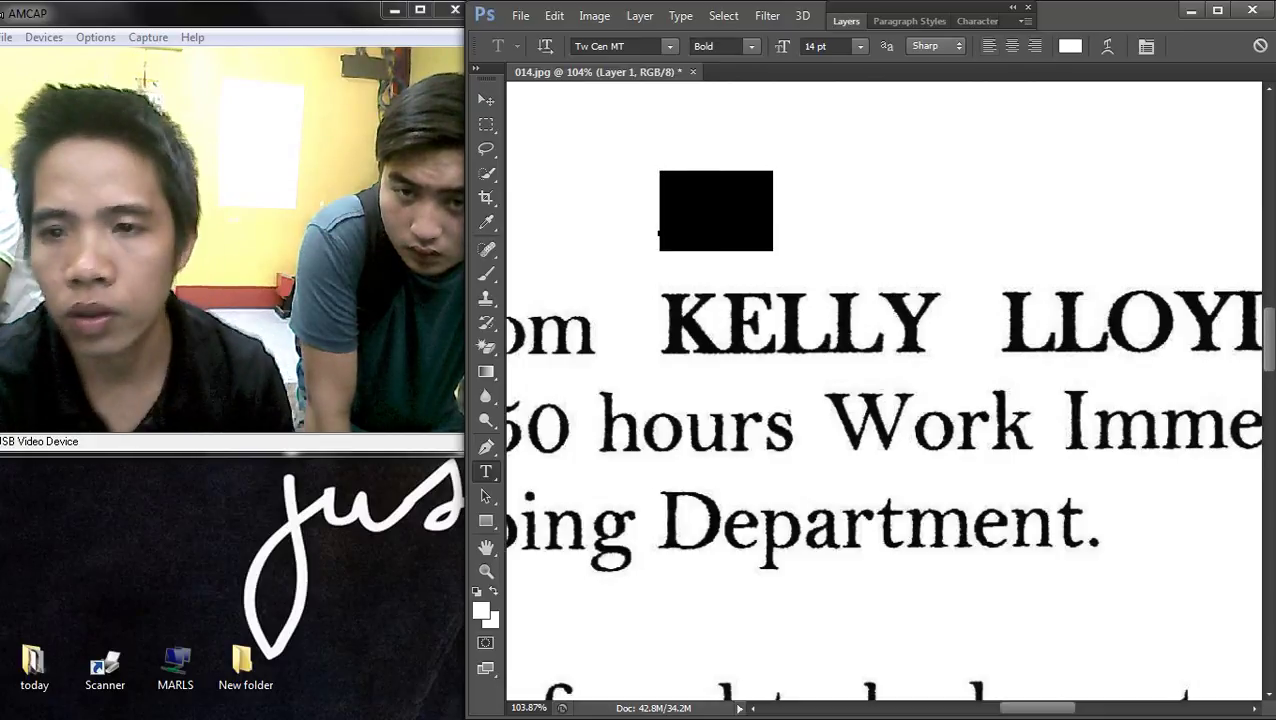
left_click(1070, 46)
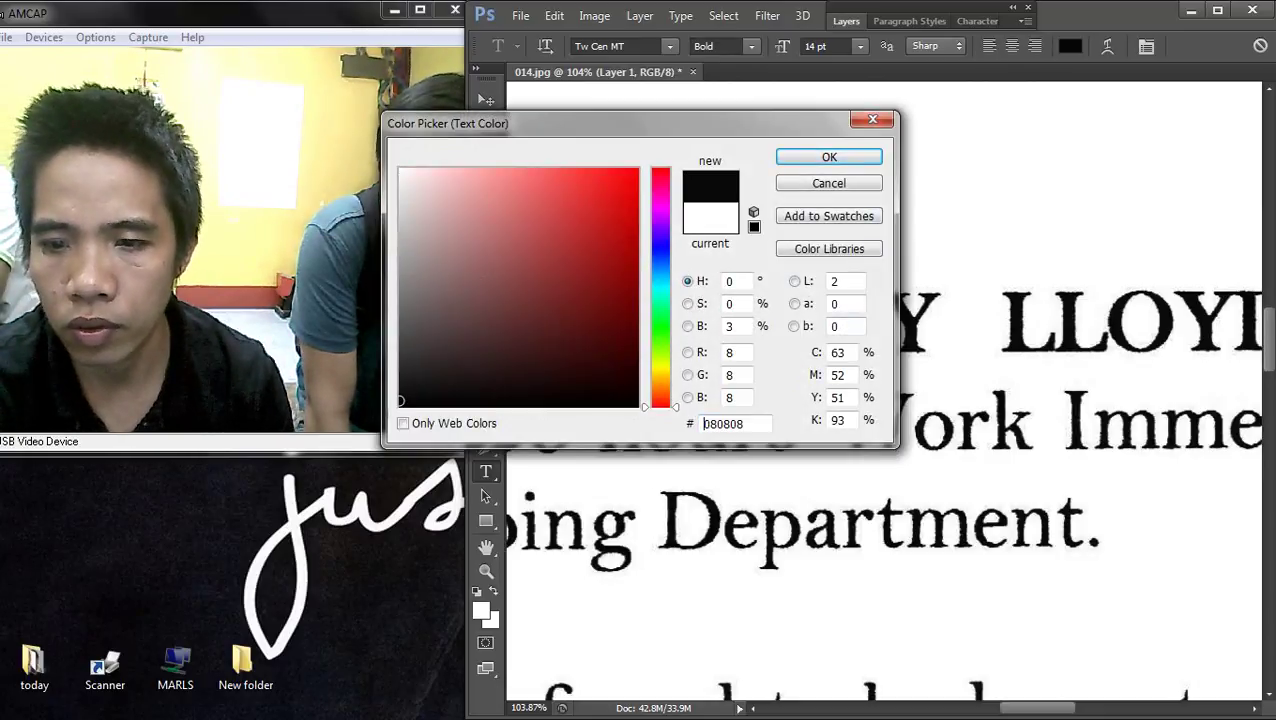
key("Return")
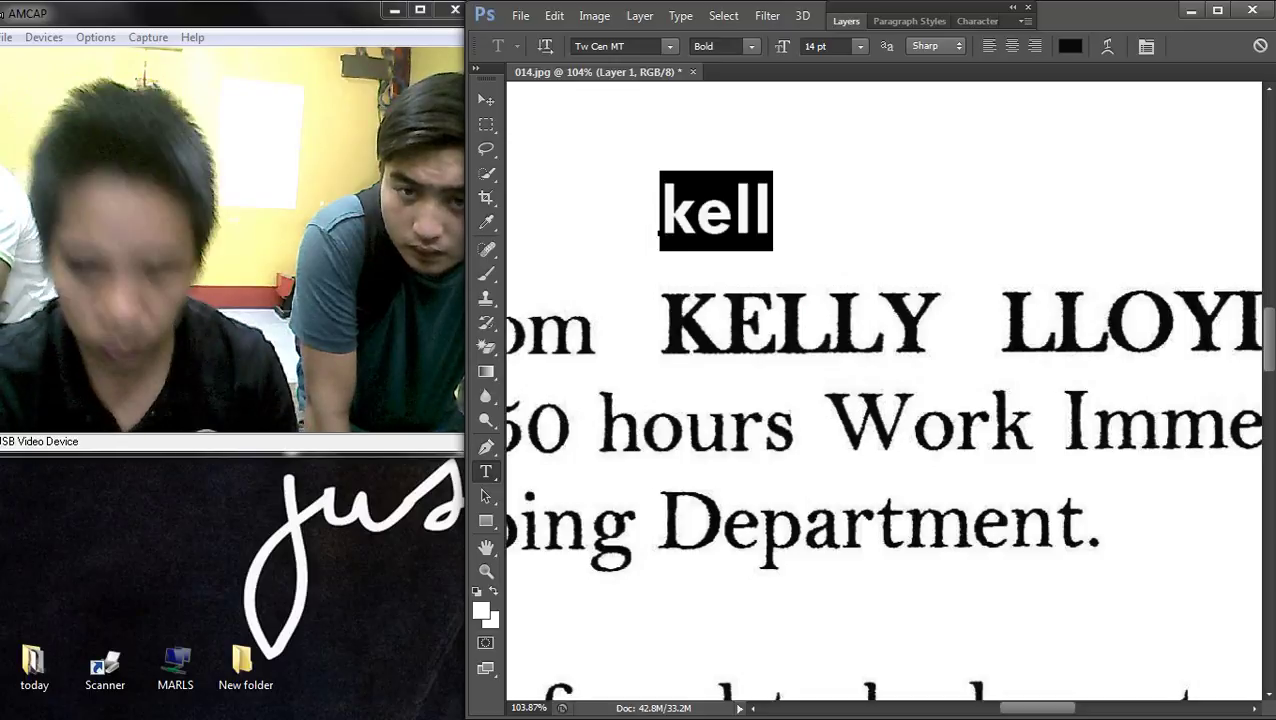
type("KEL")
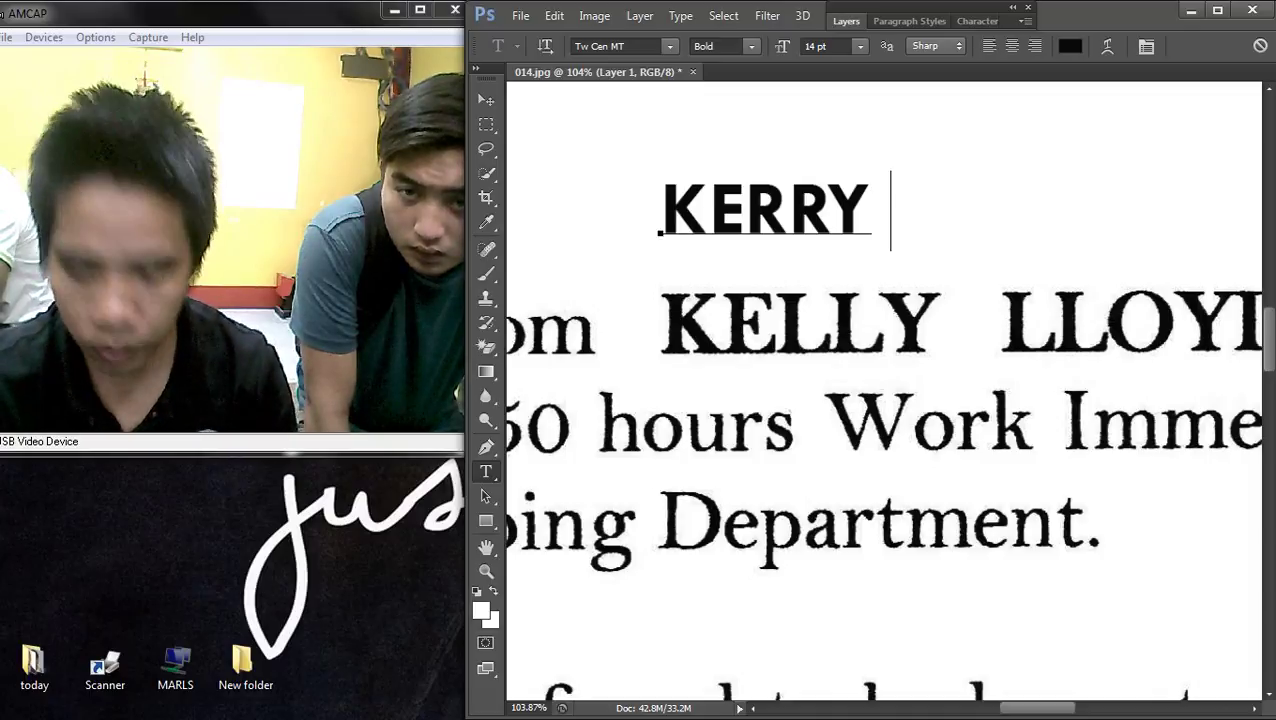
key("ctrl+Return")
- Set the new name's font to Vani and drag it onto the original name line
scroll(800, 177, "down", 3)
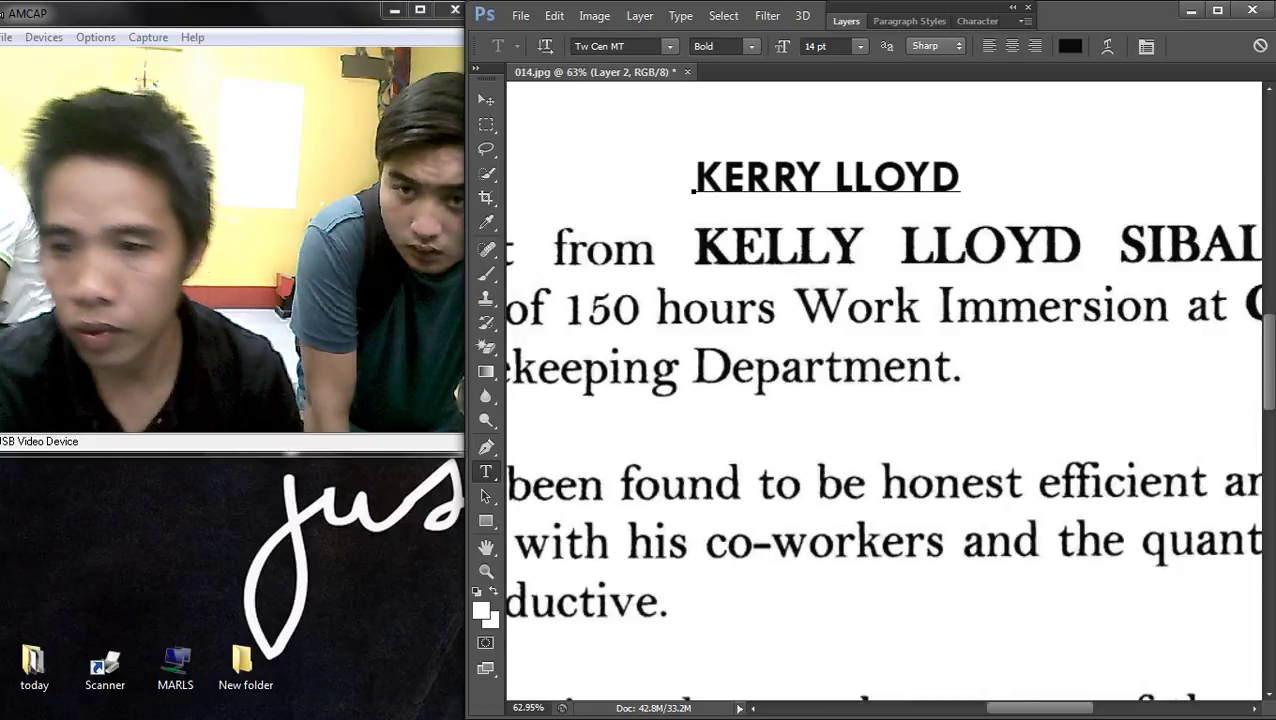
scroll(880, 390, "down", 1)
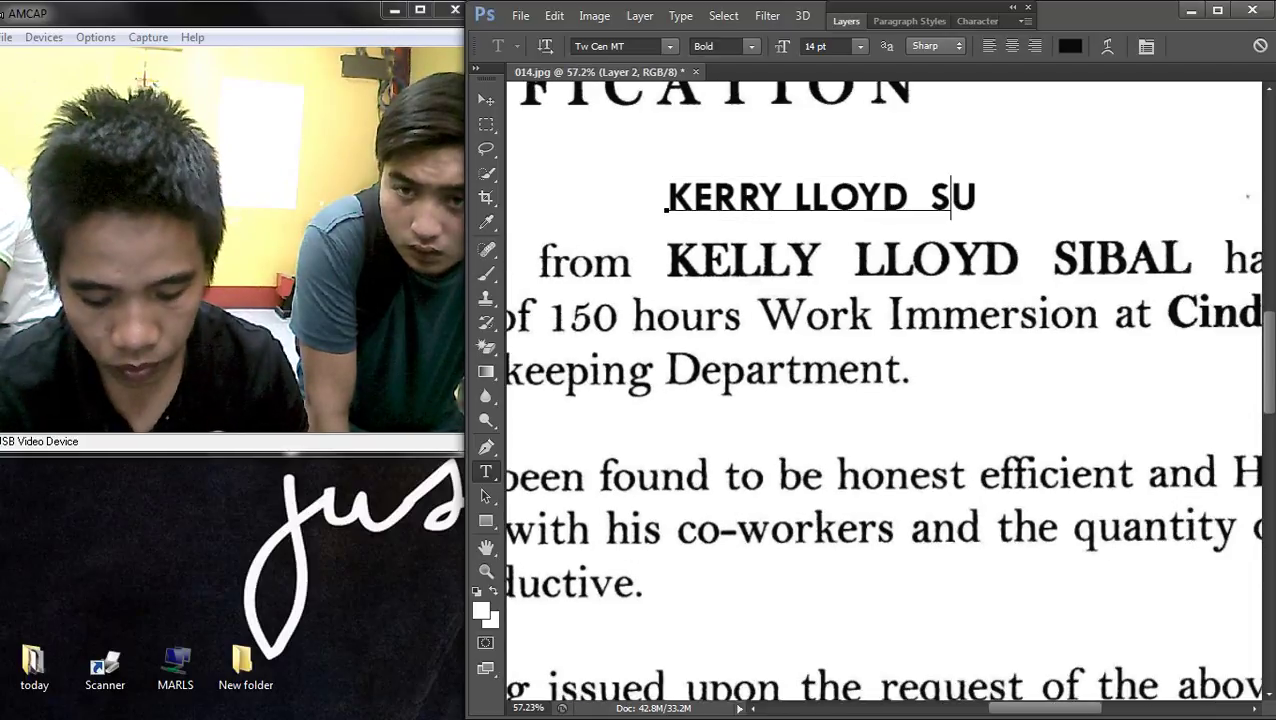
left_click(665, 205)
key("ctrl+a")
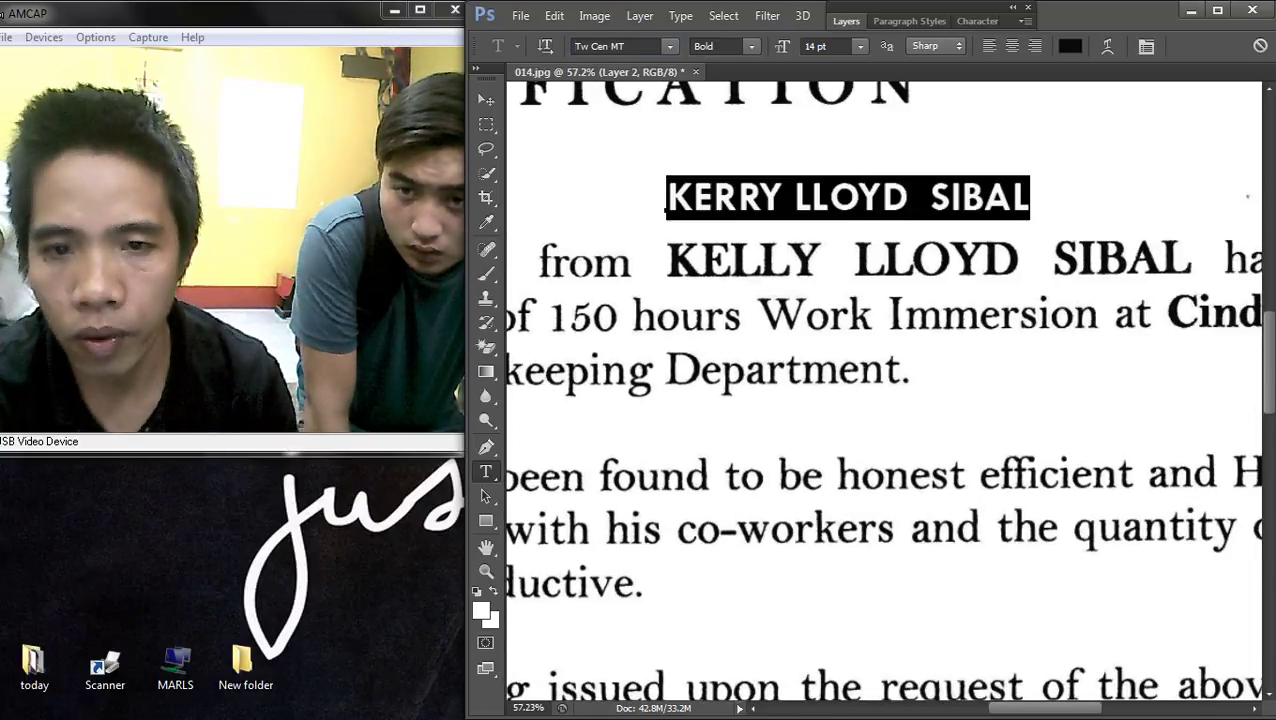
type("Vani")
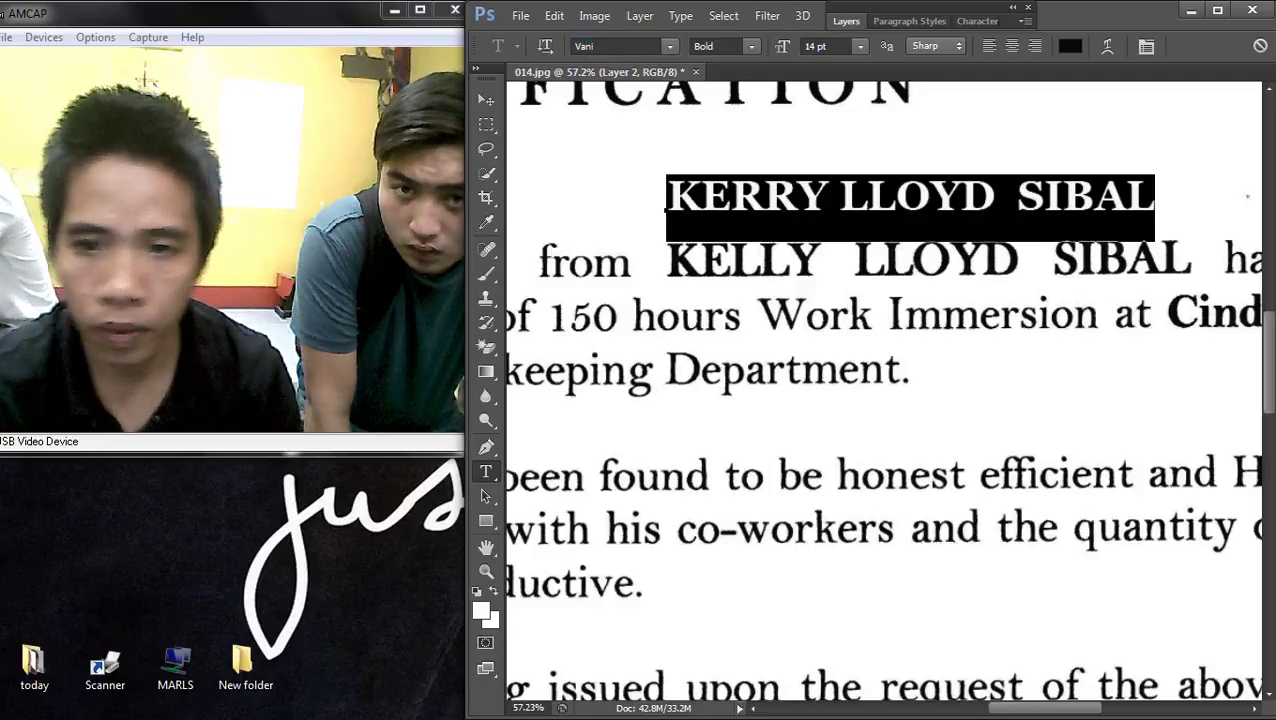
left_click(486, 100)
left_click_drag(850, 200, 860, 263)
- Scale the new name text up to about 108%
key("ctrl+t")
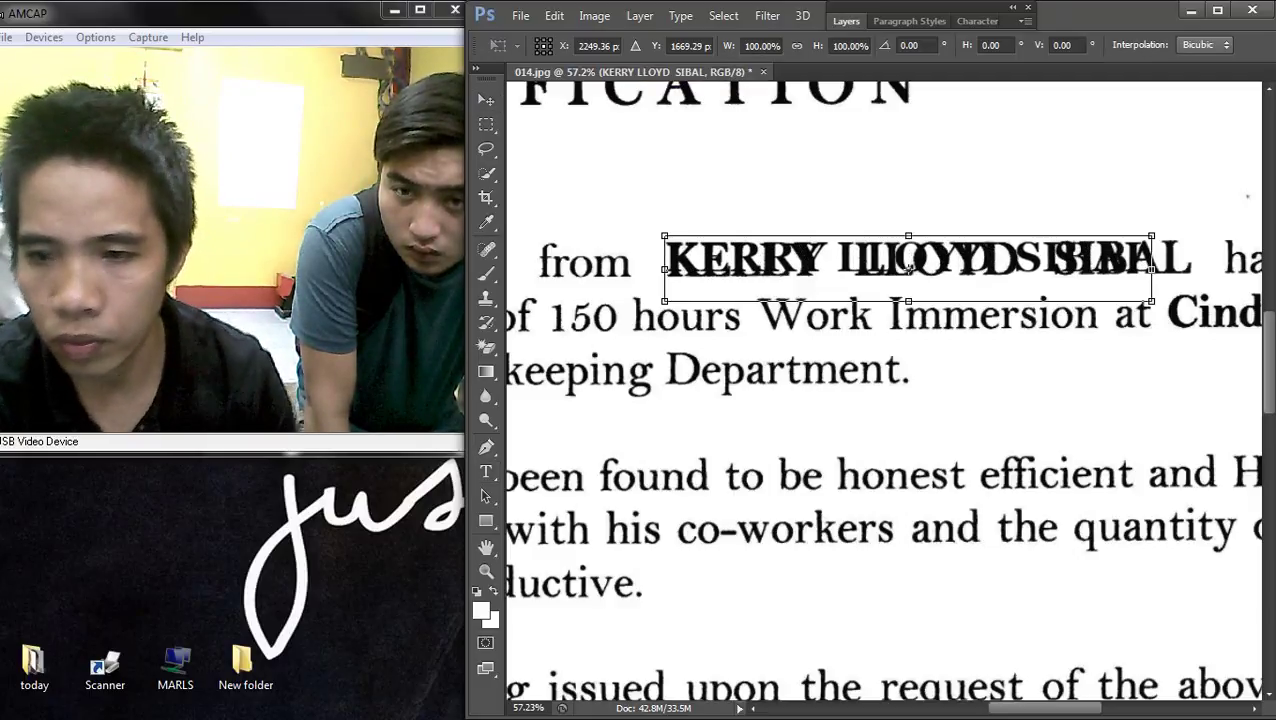
left_click_drag(1151, 300, 1191, 305)
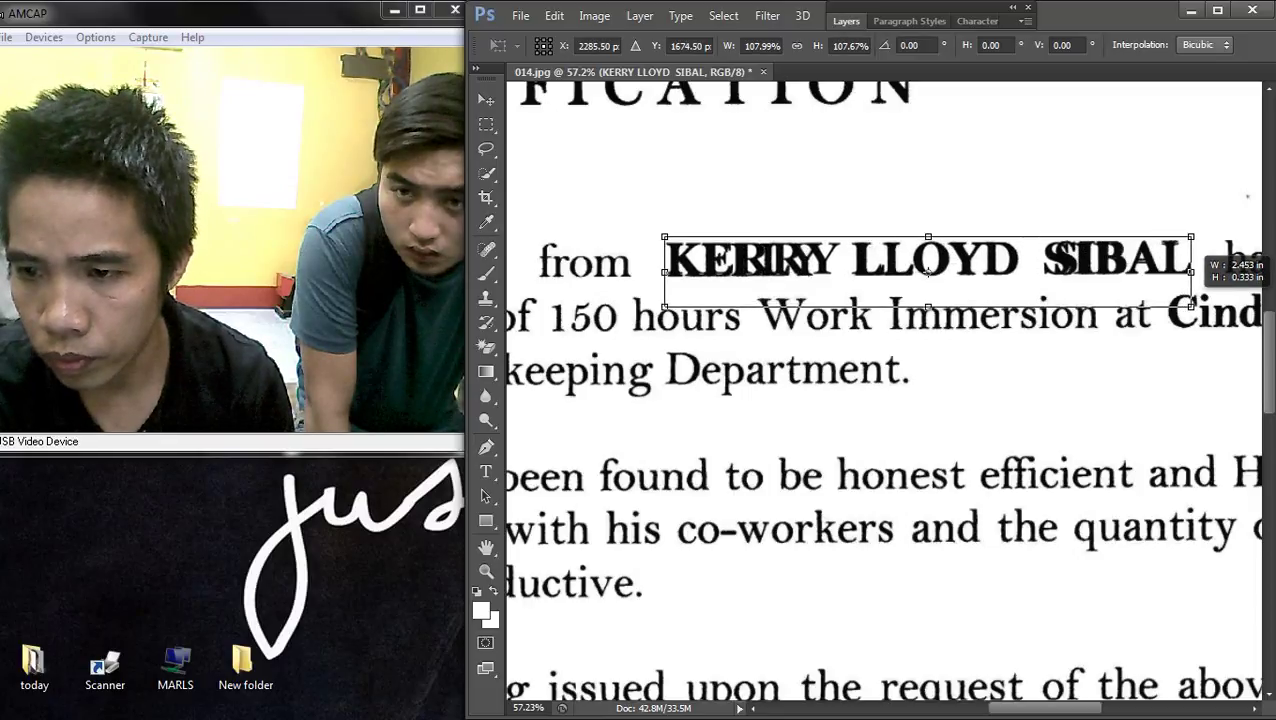
key("Return")
- On the Background layer, fill a box around the old printed name with white, then deselect
right_click(806, 180)
left_click(840, 193)
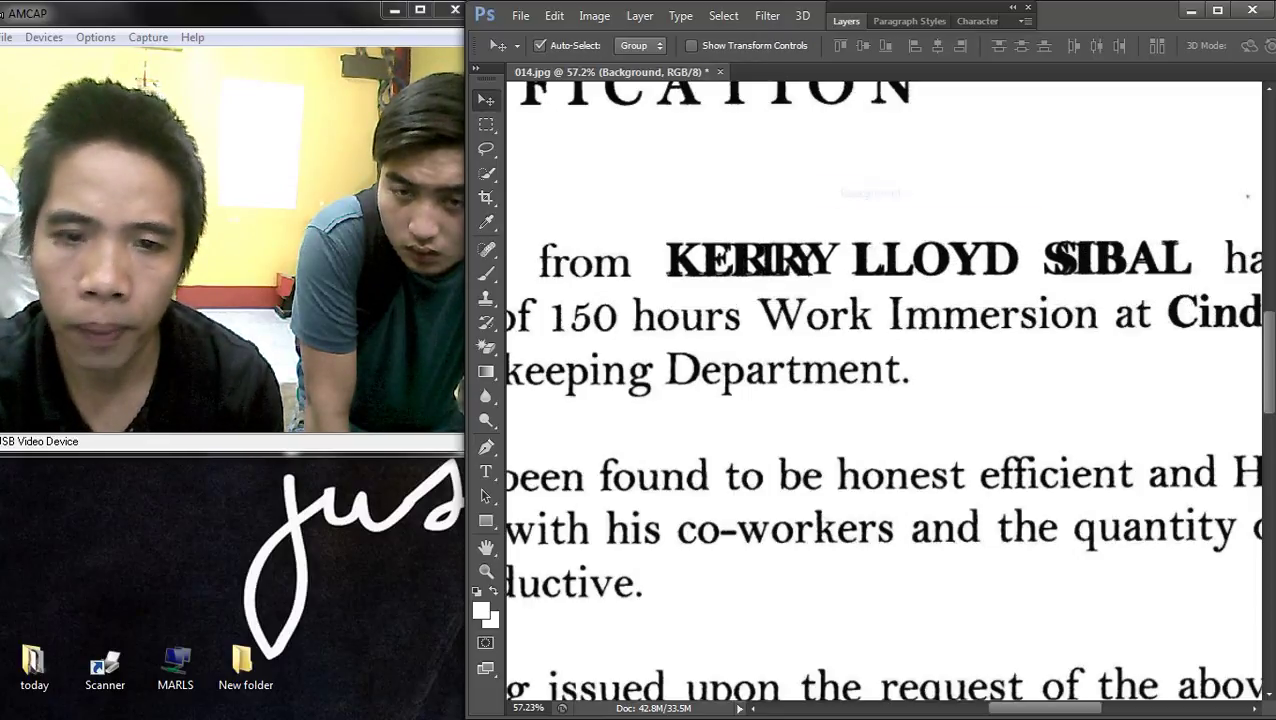
key("m")
left_click_drag(1088, 262, 1218, 286)
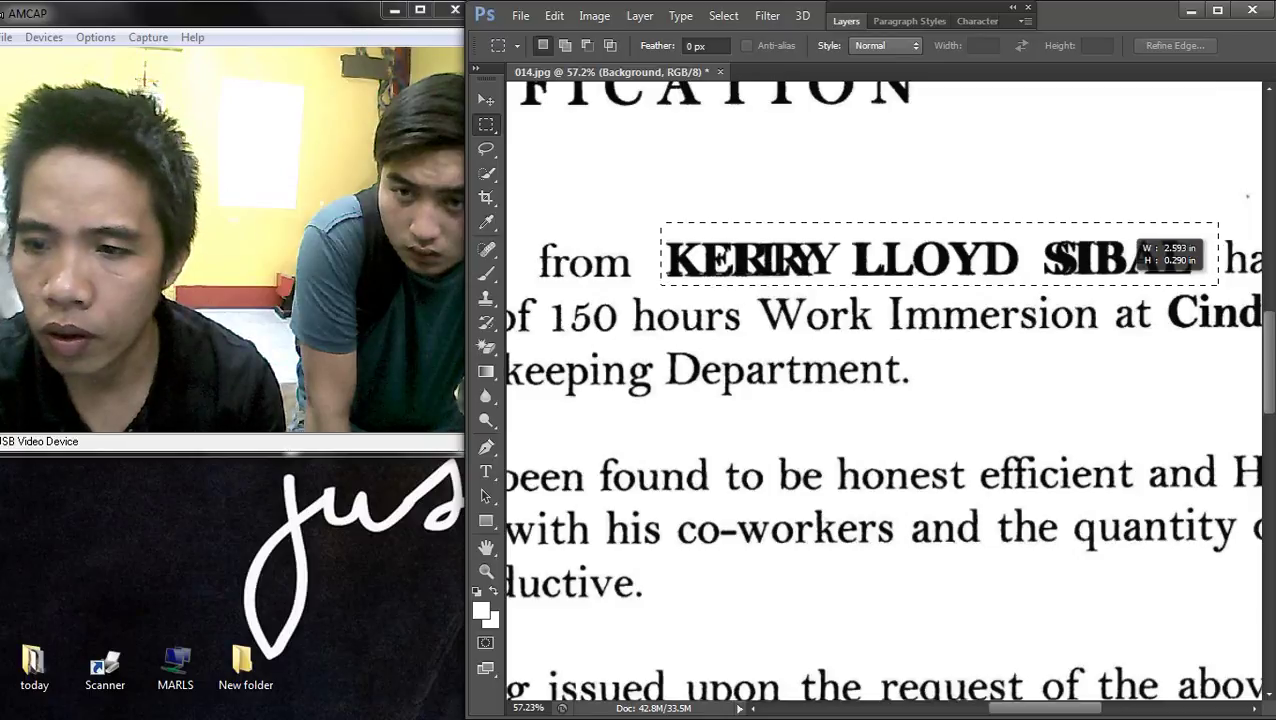
key("shift+F5")
key("Return")
scroll(956, 272, "down", 3)
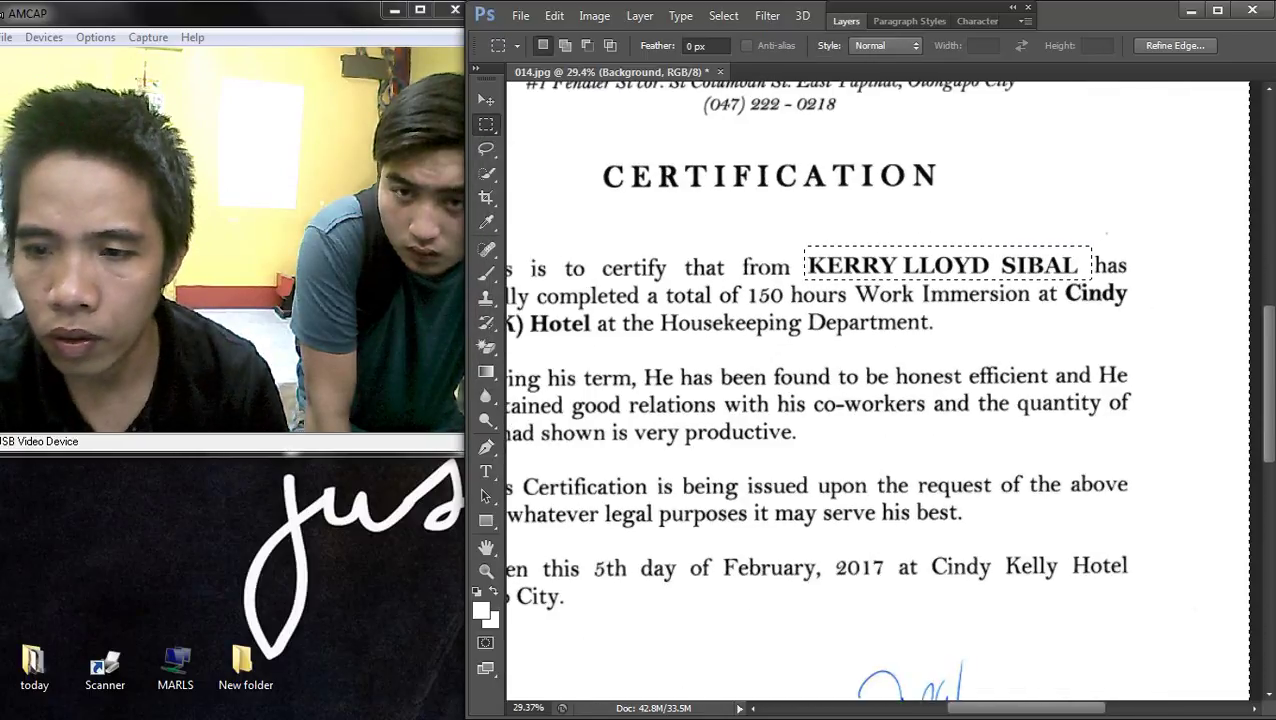
right_click(996, 224)
left_click(1040, 239)
key("v")
scroll(965, 279, "up", 1)
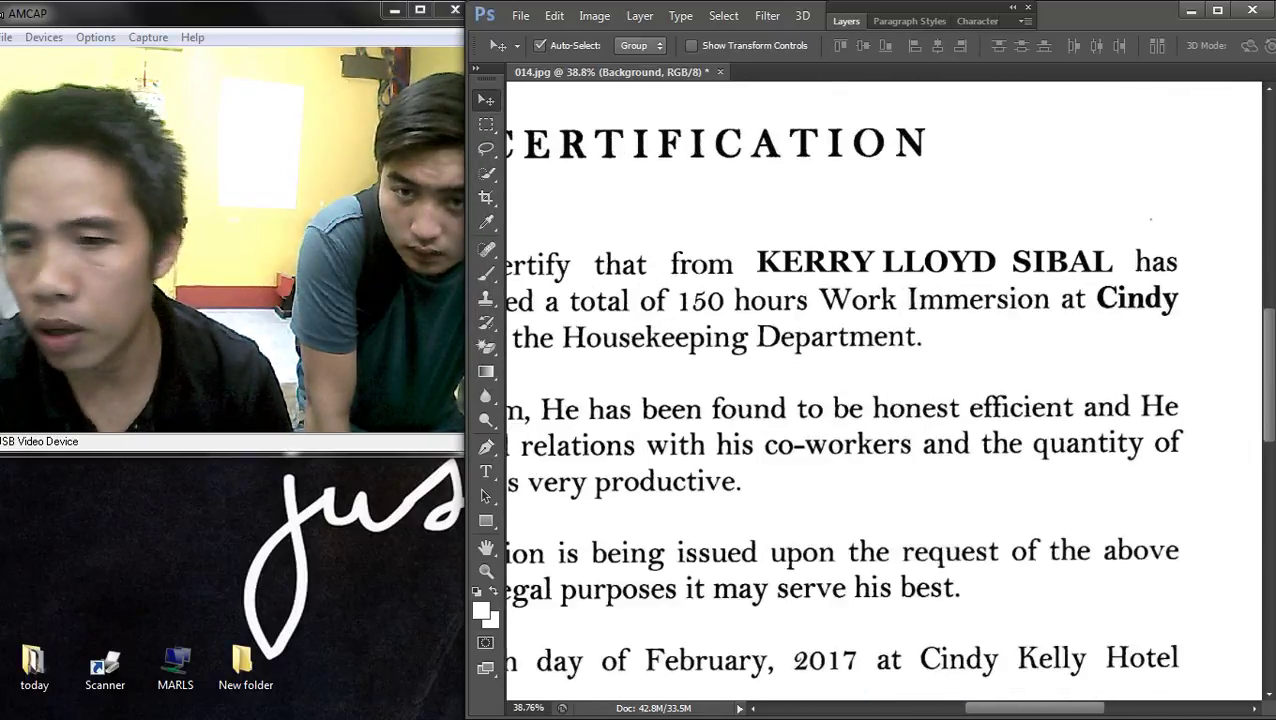
- Nudge the new name slightly left and down, then two pixels right, to align it
left_click_drag(965, 270, 962, 272)
key("Right")
key("Right")
key("Right")
key("Right")
key("Right")
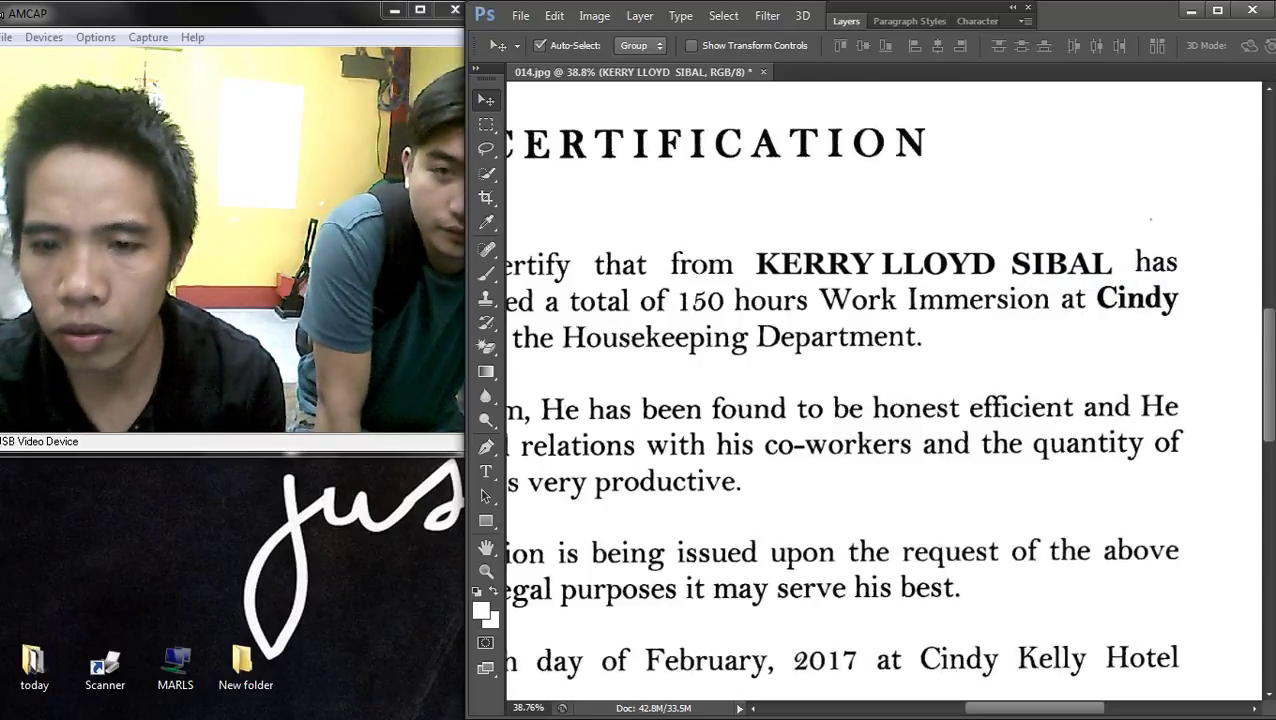
key("Right")
key("Right")
key("Right")
key("Right")
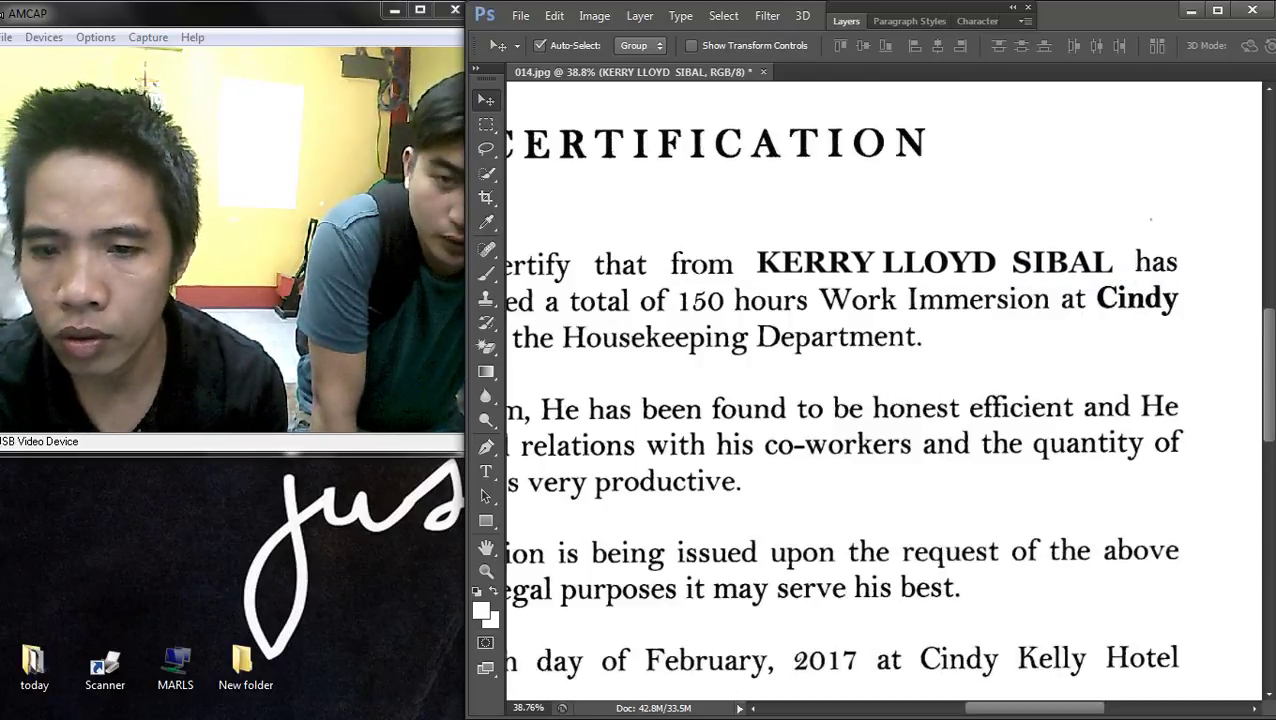
scroll(884, 390, "down", 3)
scroll(884, 390, "up", 2)
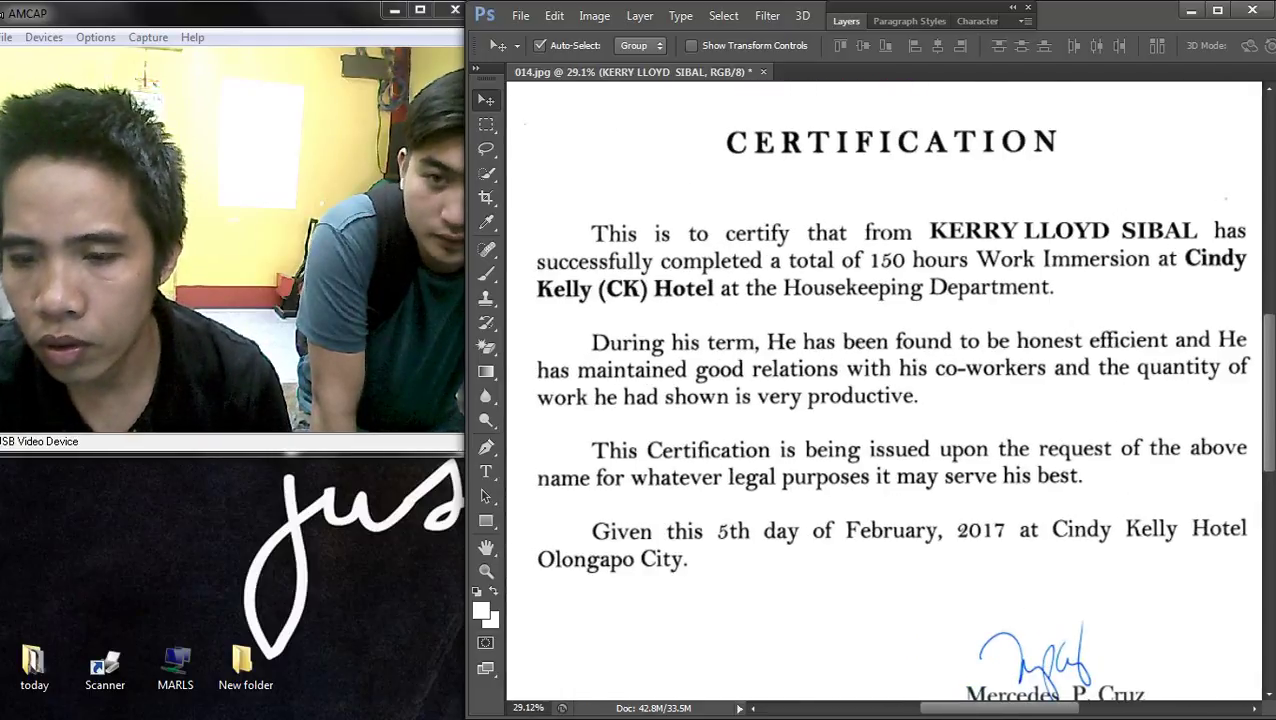
scroll(1157, 258, "up", 5)
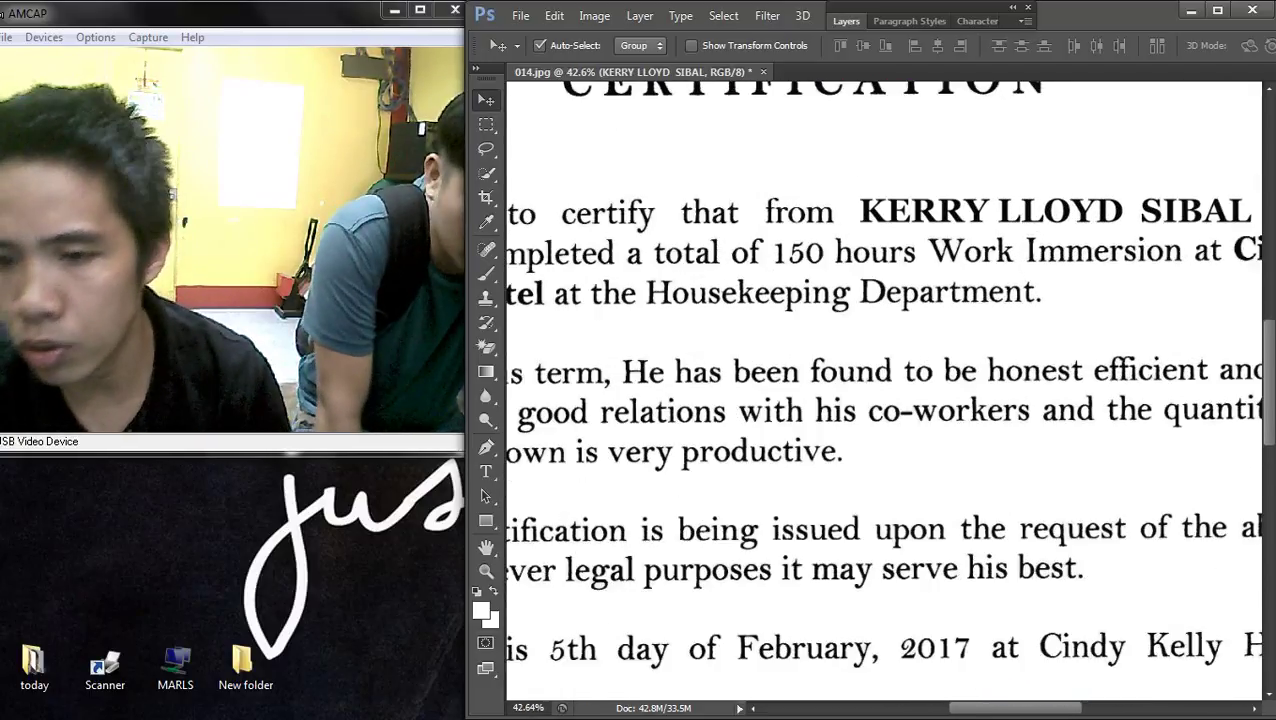
- Widen the gap after the name's first word and commit the text edit
key("t")
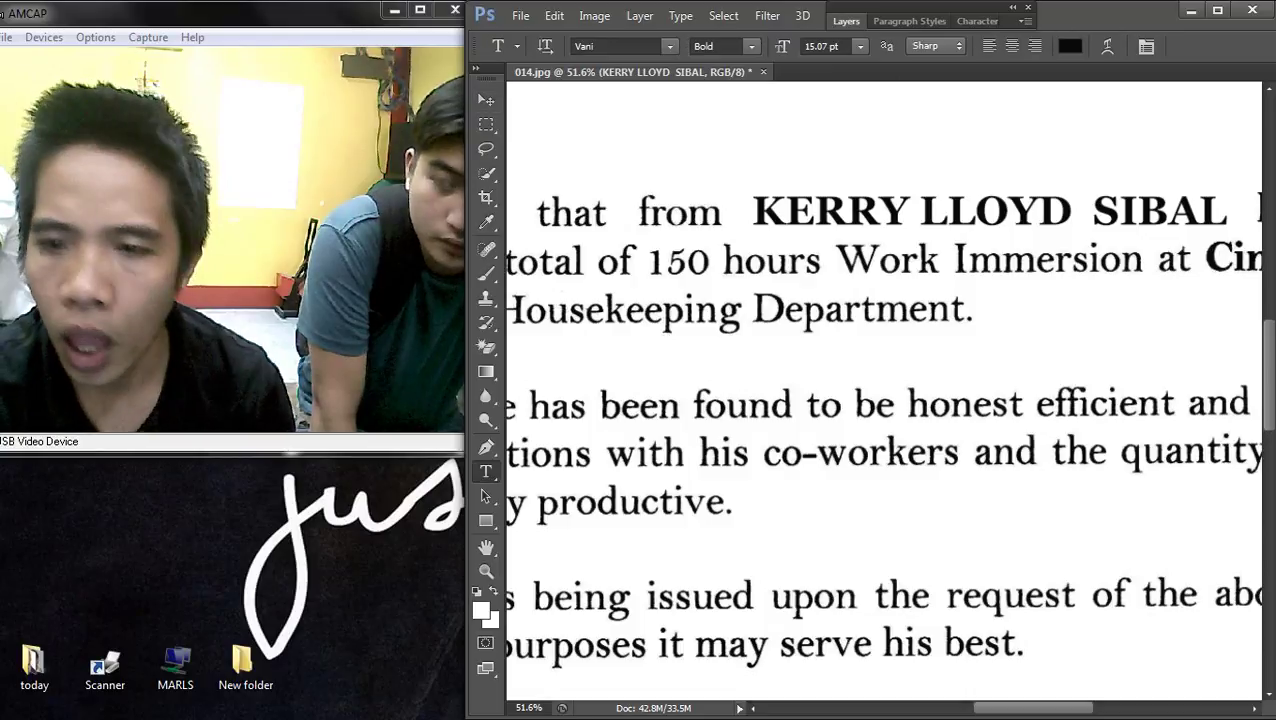
left_click(912, 212)
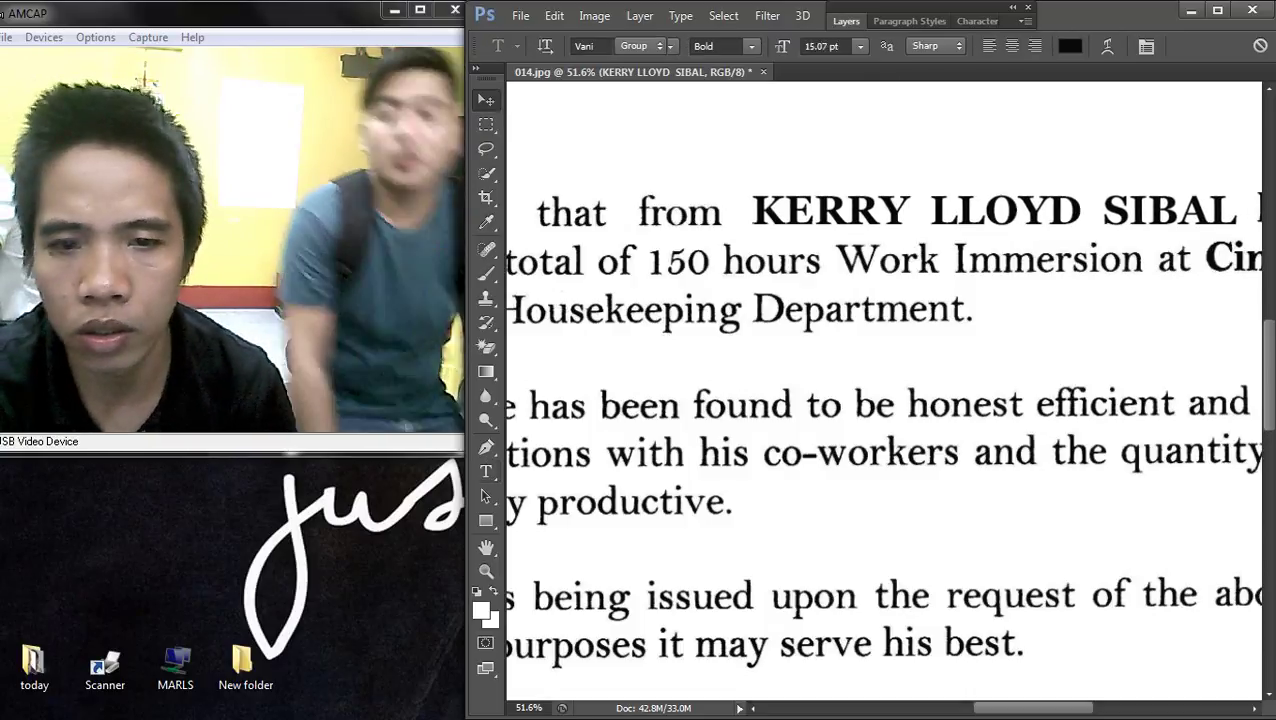
key("ctrl+Return")
key("v")
scroll(884, 390, "down", 2)
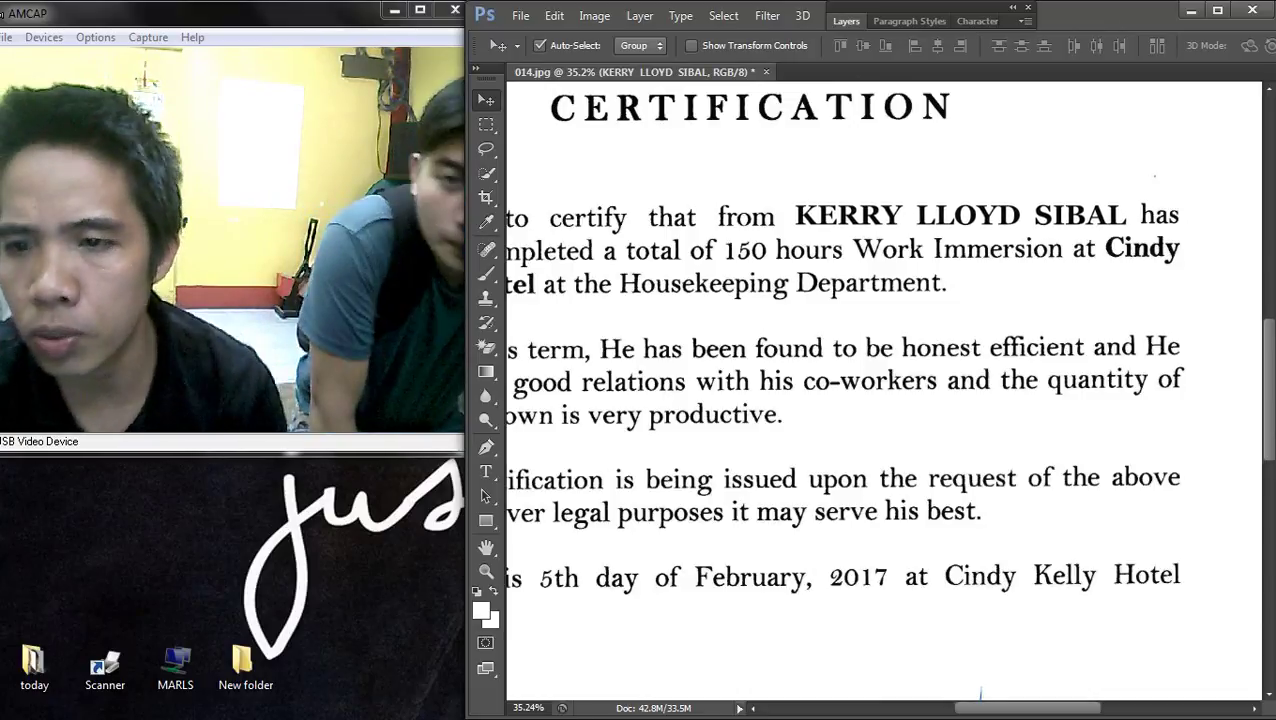
scroll(884, 390, "down", 3)
- Select the Background page layer and rotate it about 0.38° to straighten the letter
right_click(905, 318)
left_click(950, 322)
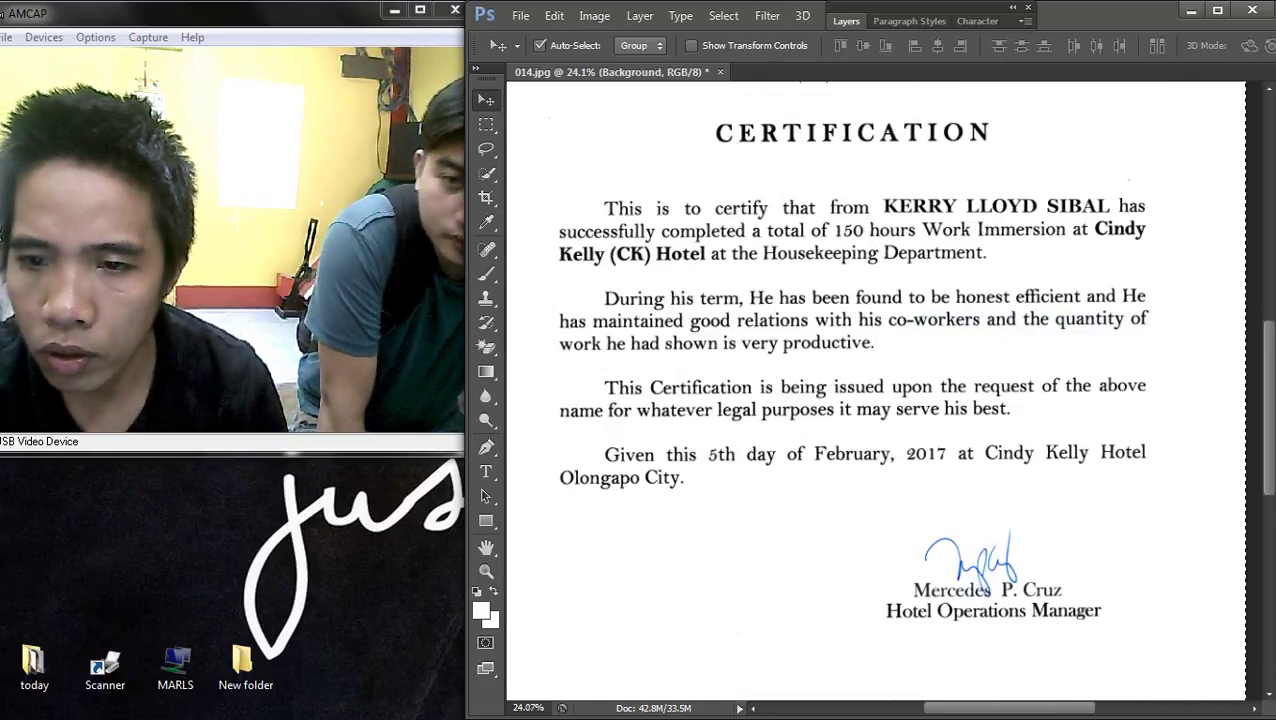
key("ctrl+0")
key("ctrl+t")
left_click_drag(1176, 172, 1190, 175)
scroll(902, 323, "up", 5)
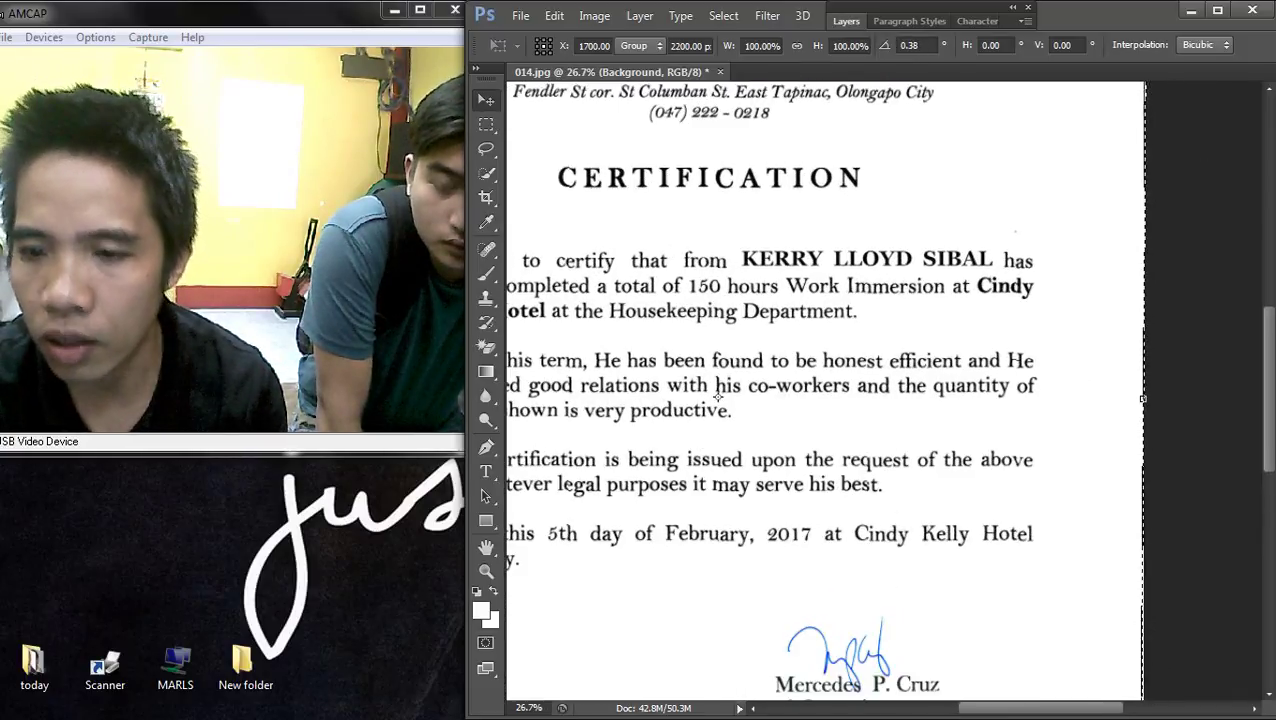
- Apply the page rotation and drop the marquee selection
key("Return")
key("m")
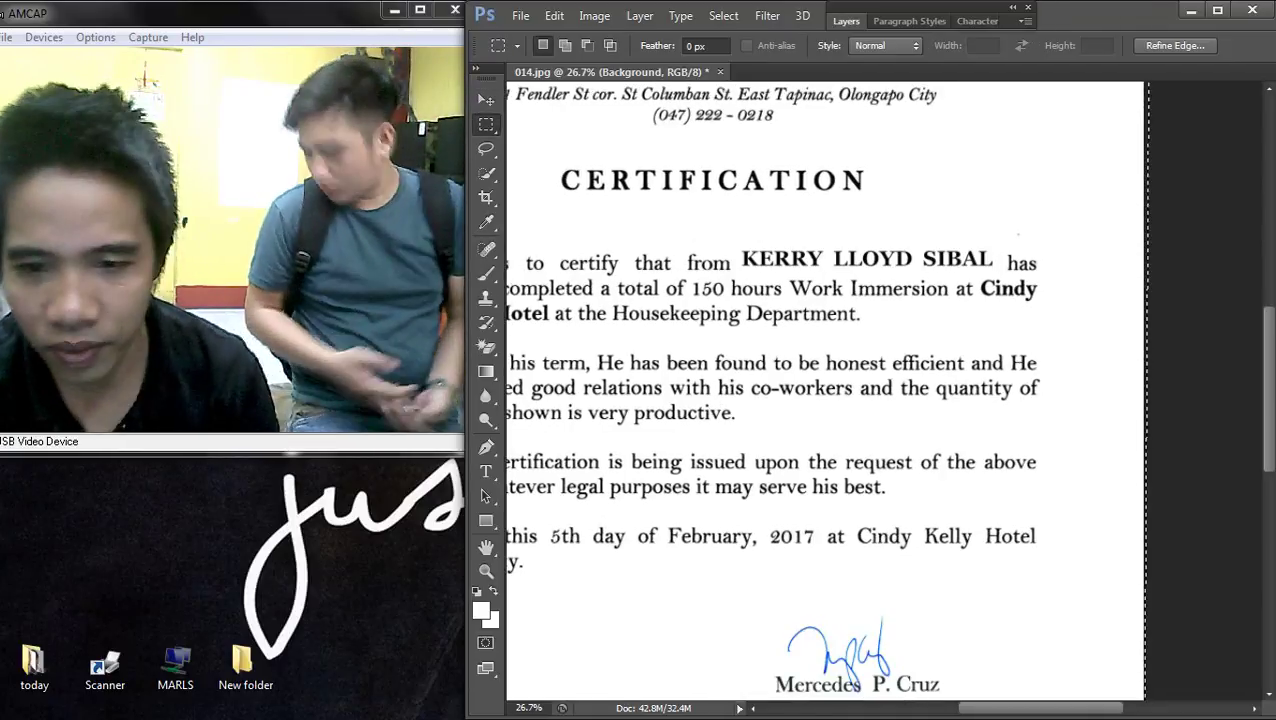
right_click(688, 190)
left_click(741, 204)
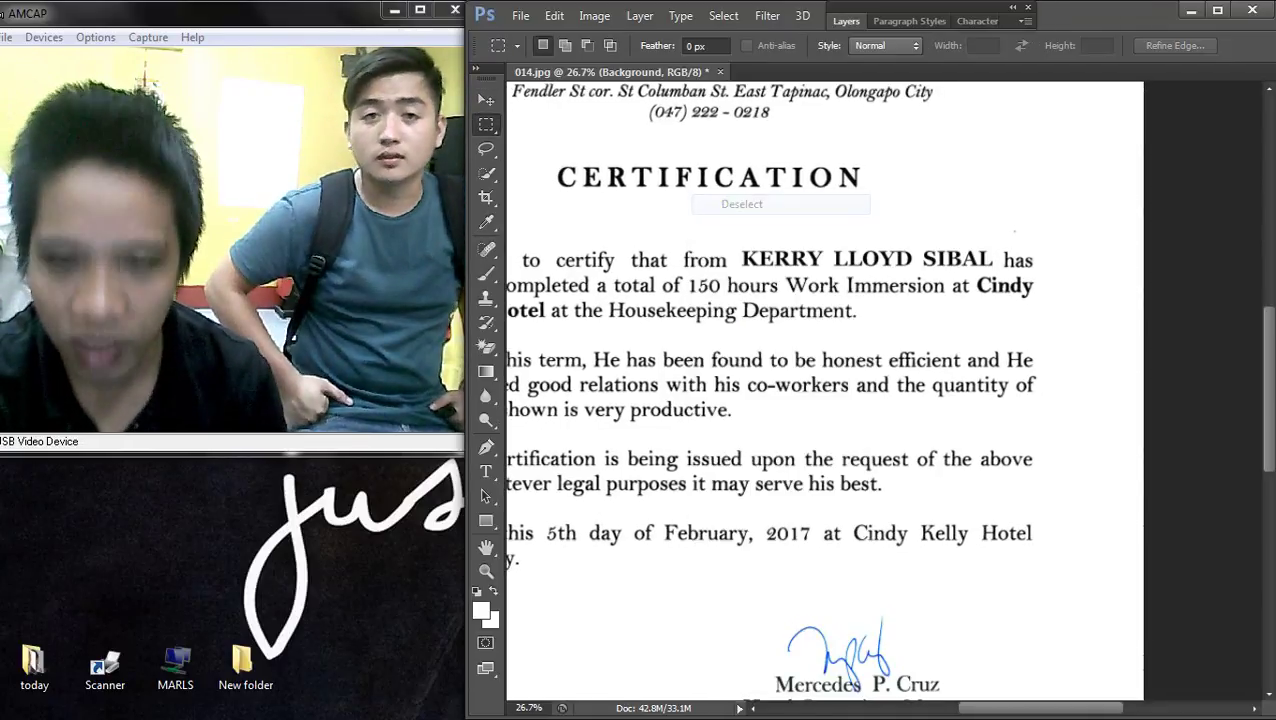
- Show rulers, place a horizontal guide along the name line, and select the name's text layer
key("ctrl+r")
left_click_drag(968, 86, 968, 285)
scroll(968, 280, "up", 2)
scroll(968, 285, "up", 1)
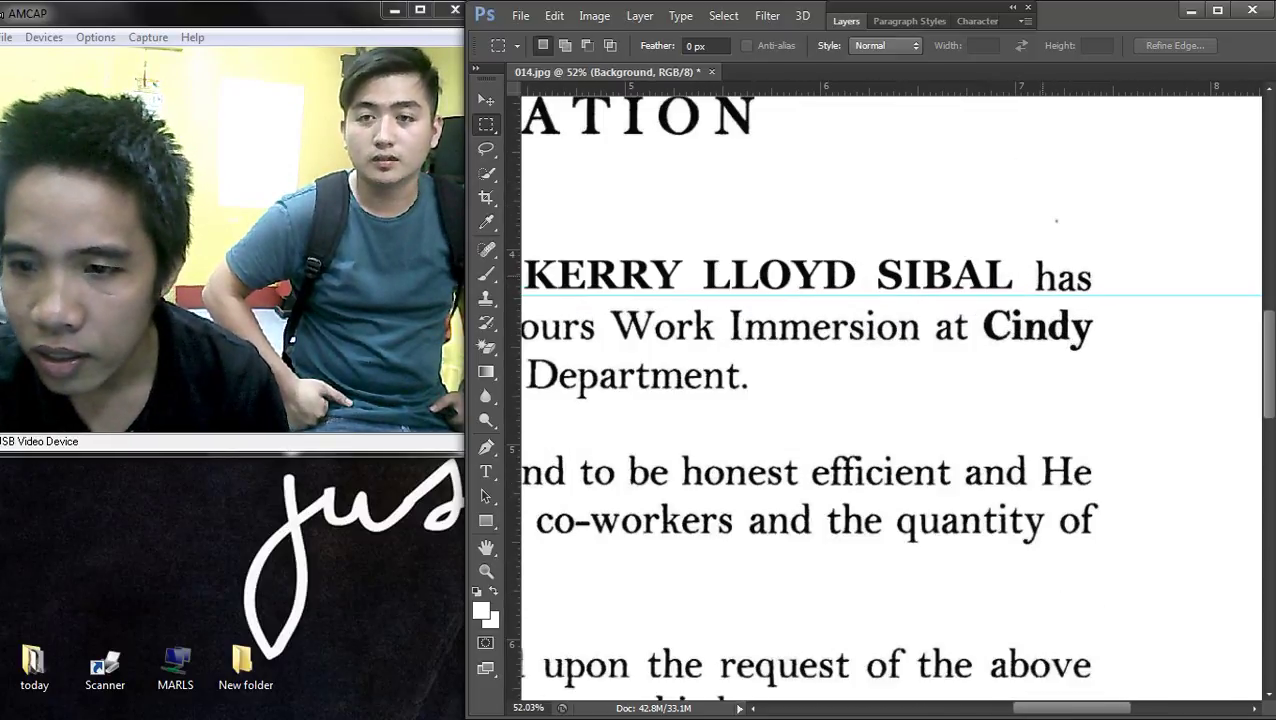
key("v")
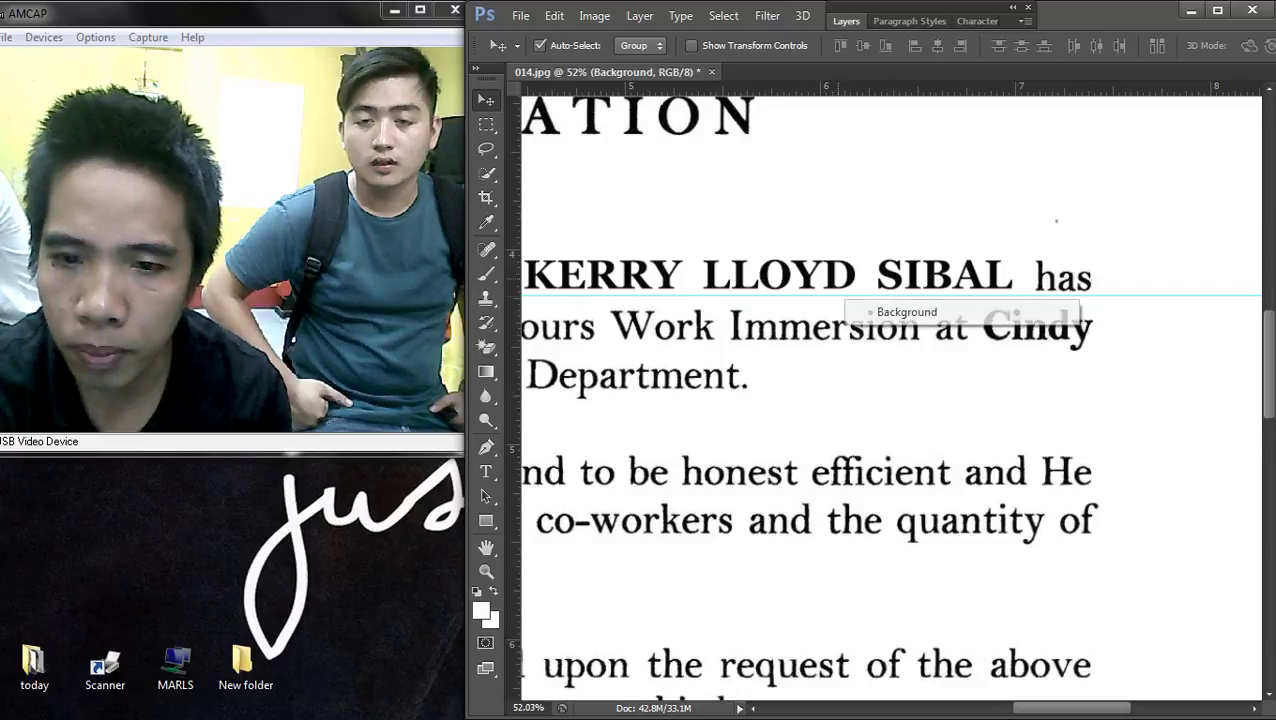
left_click(865, 282)
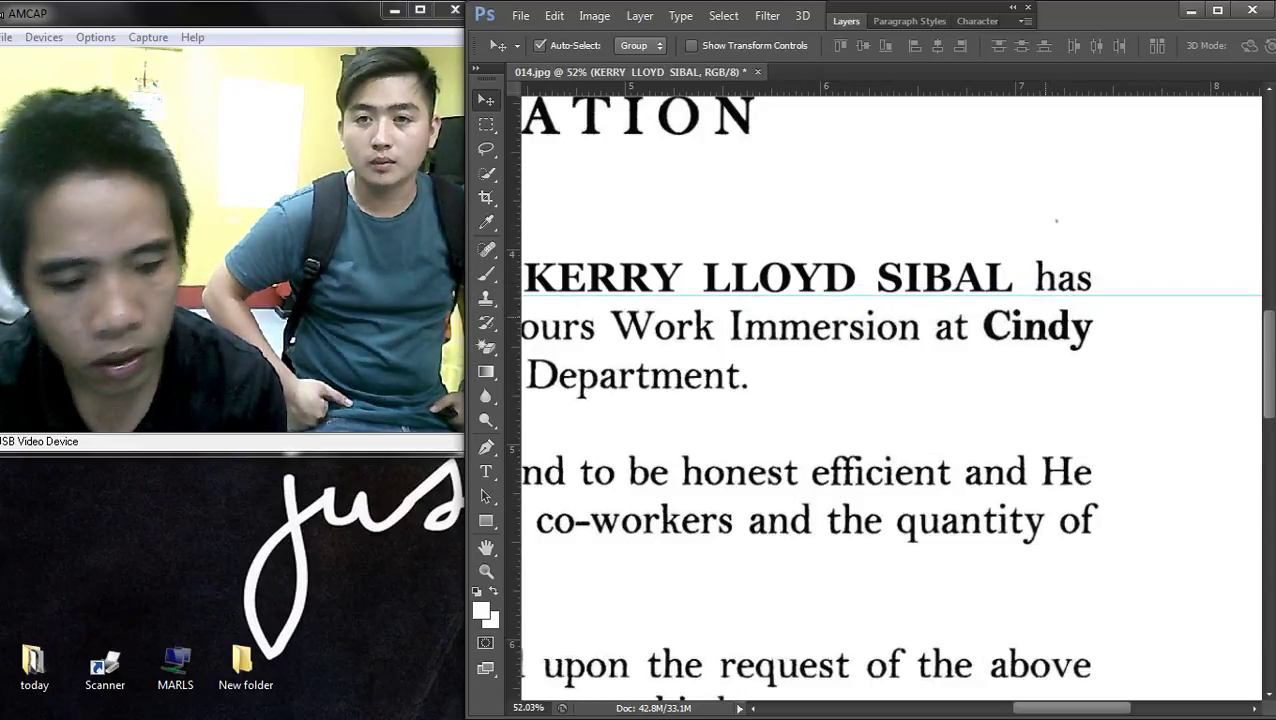
scroll(1050, 379, "down", 2)
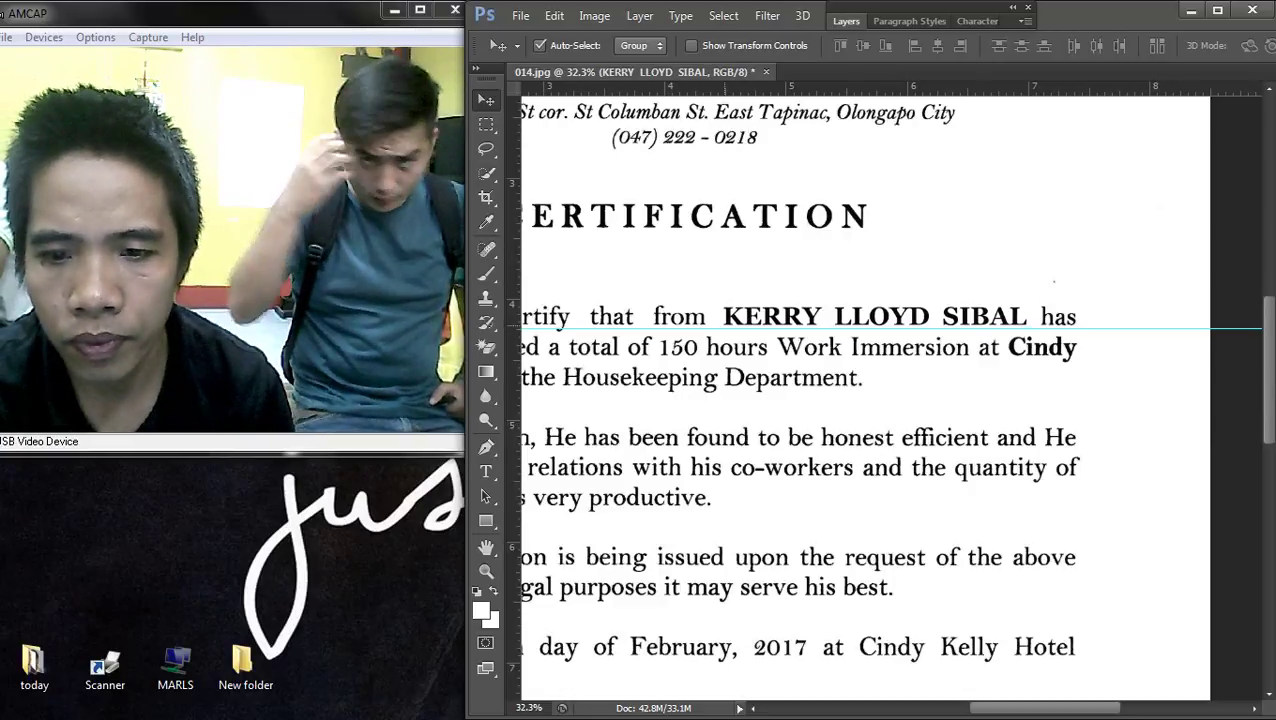
scroll(1050, 379, "down", 3)
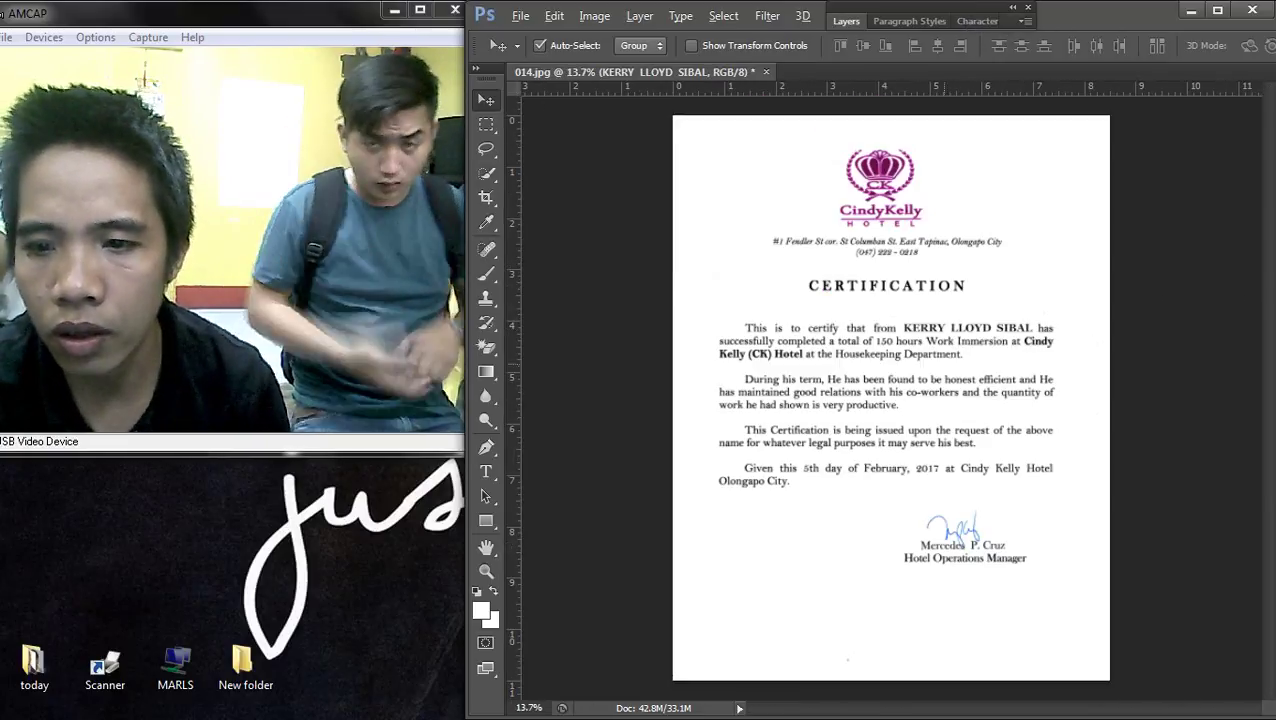
- Zoom and pan across the signature and name area up close, then open the File menu
scroll(782, 375, "up", 4)
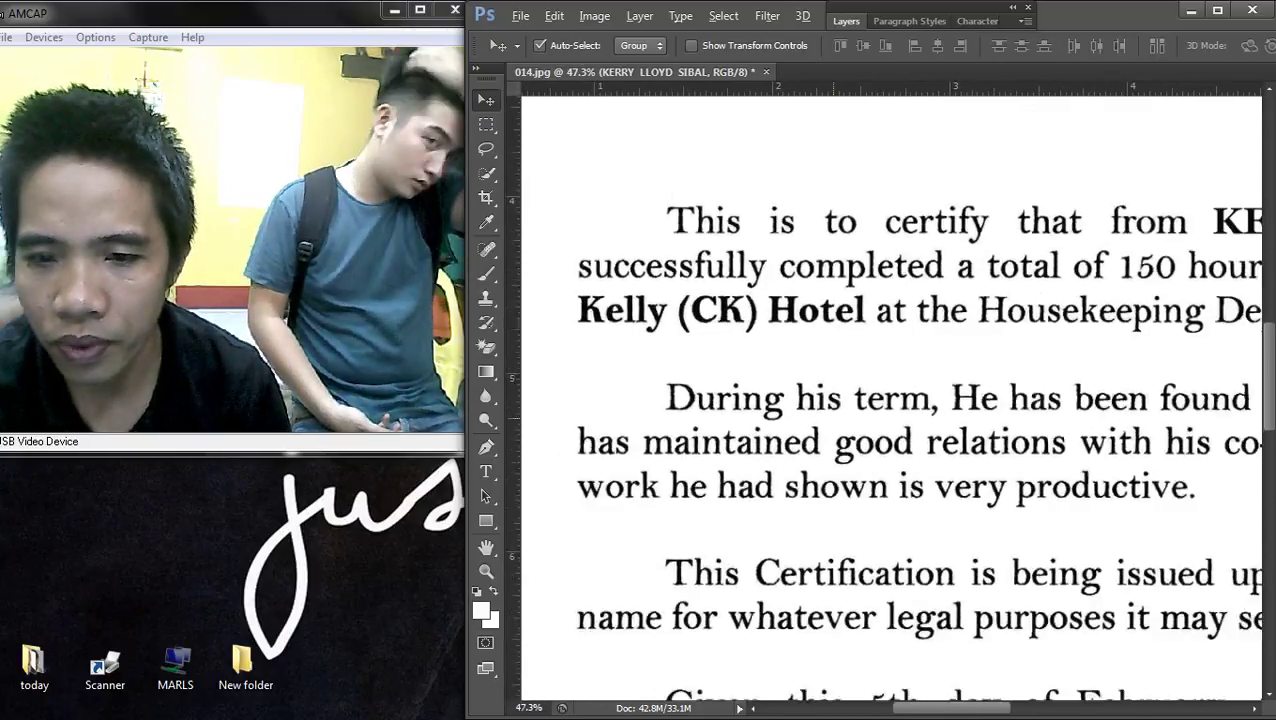
scroll(890, 390, "down", 2)
scroll(890, 390, "up", 3)
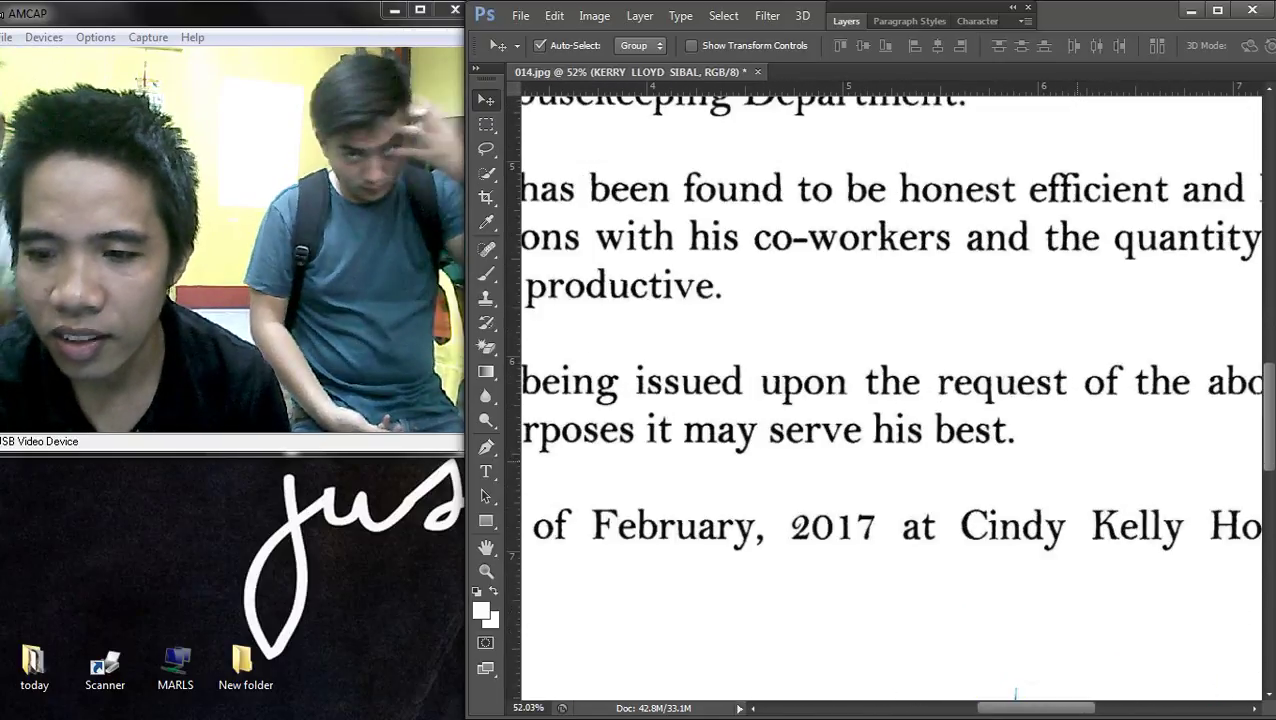
scroll(890, 390, "down", 3)
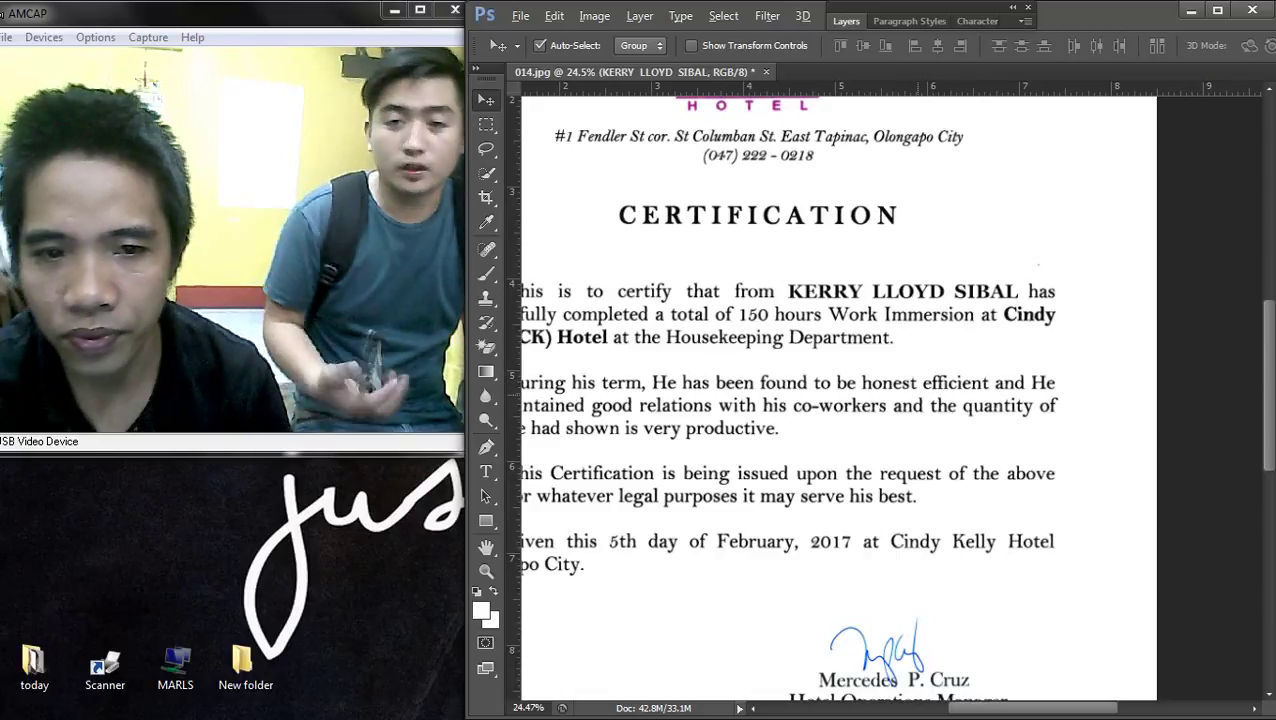
scroll(910, 390, "up", 1)
left_click_drag(890, 390, 1042, 460)
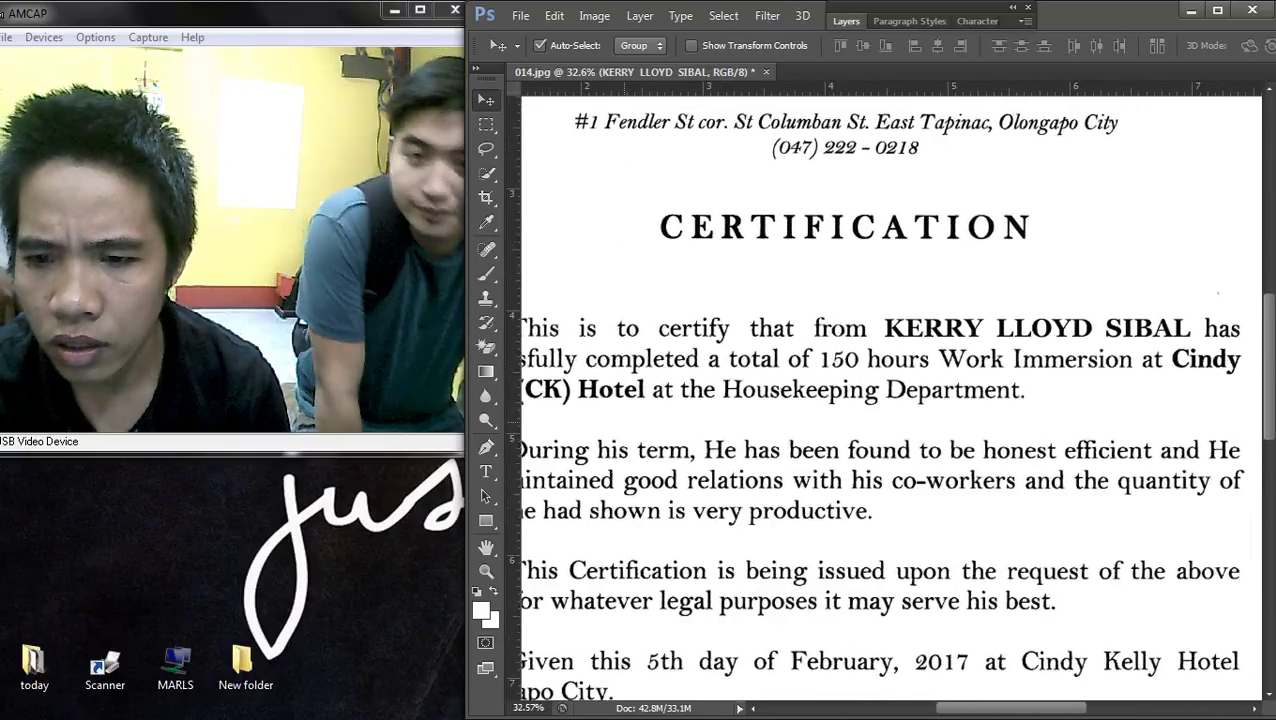
scroll(890, 400, "down", 2)
scroll(890, 400, "up", 2)
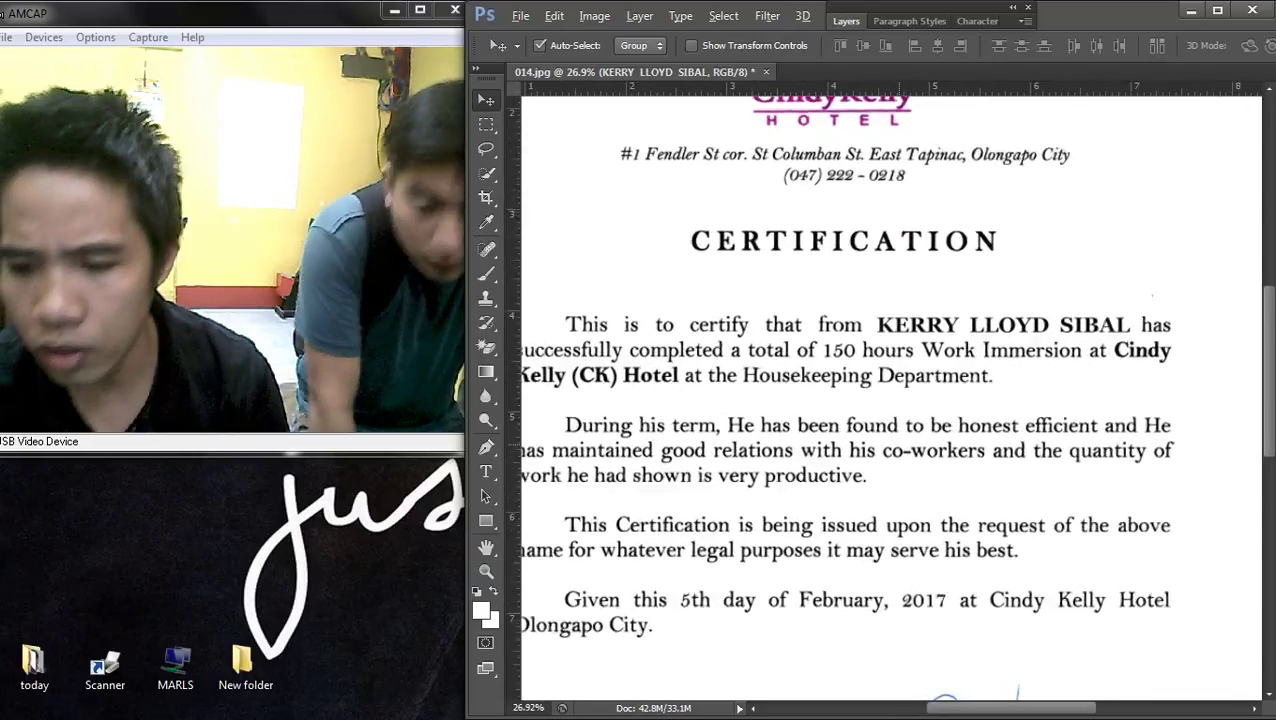
scroll(890, 400, "down", 3)
scroll(890, 400, "up", 1)
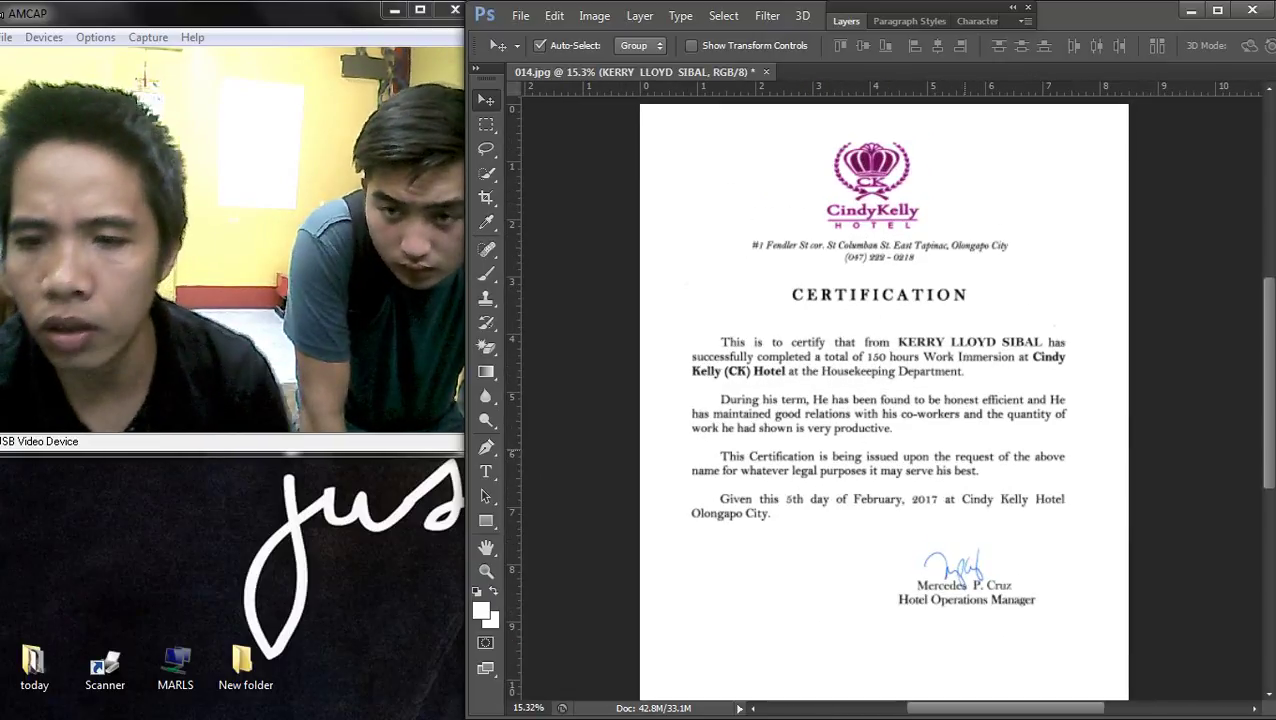
scroll(890, 400, "down", 2)
scroll(890, 400, "up", 2)
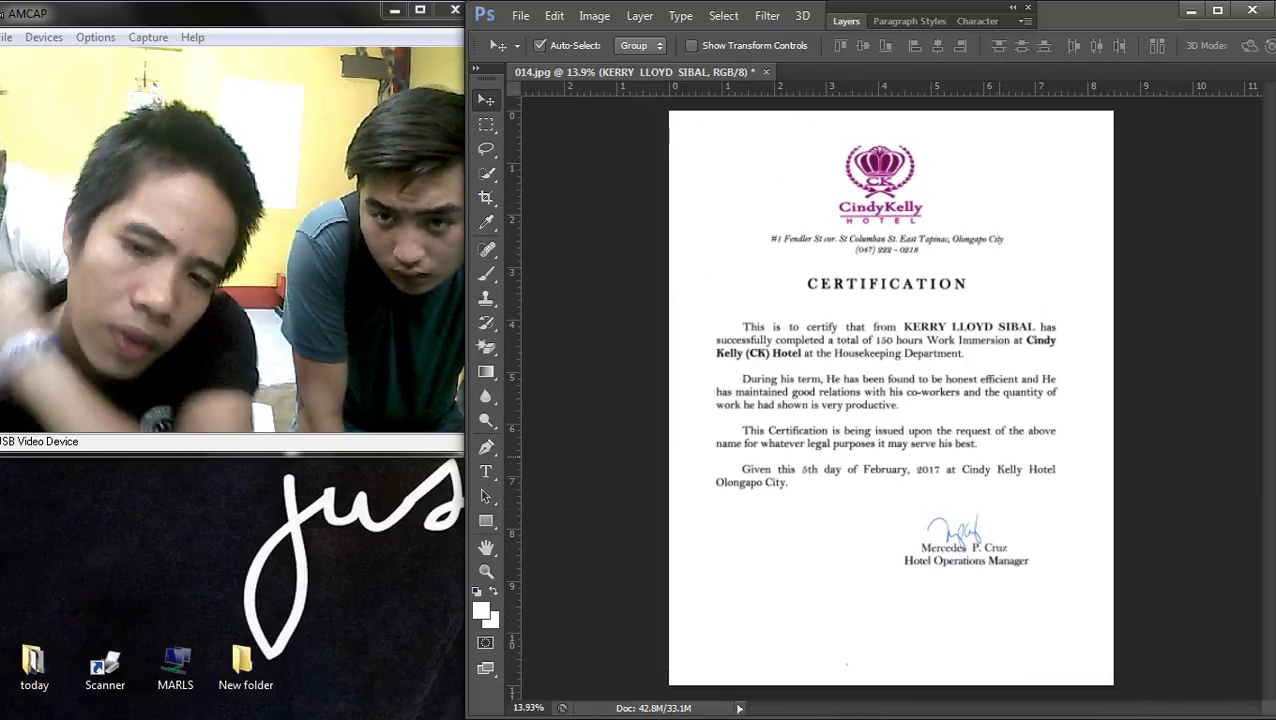
left_click(520, 16)
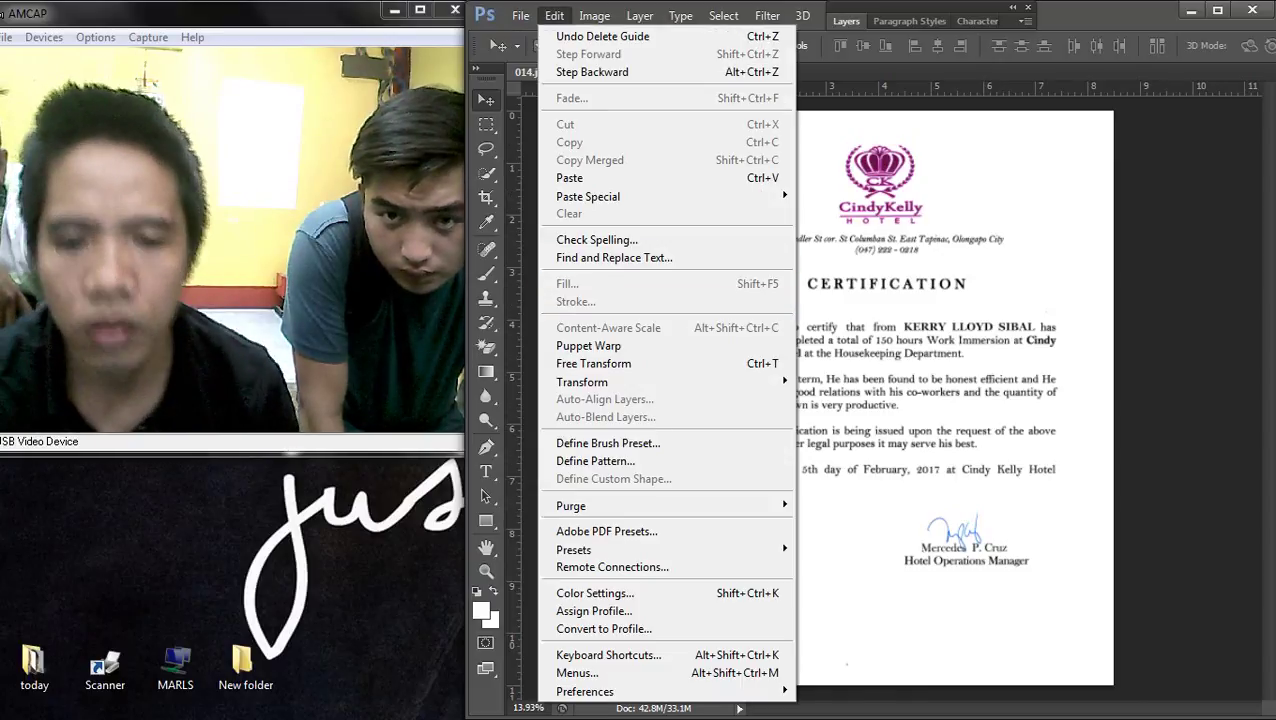
- Save the certificate to the Desktop as JPEG file MAL, then open a Computer window
left_click(546, 240)
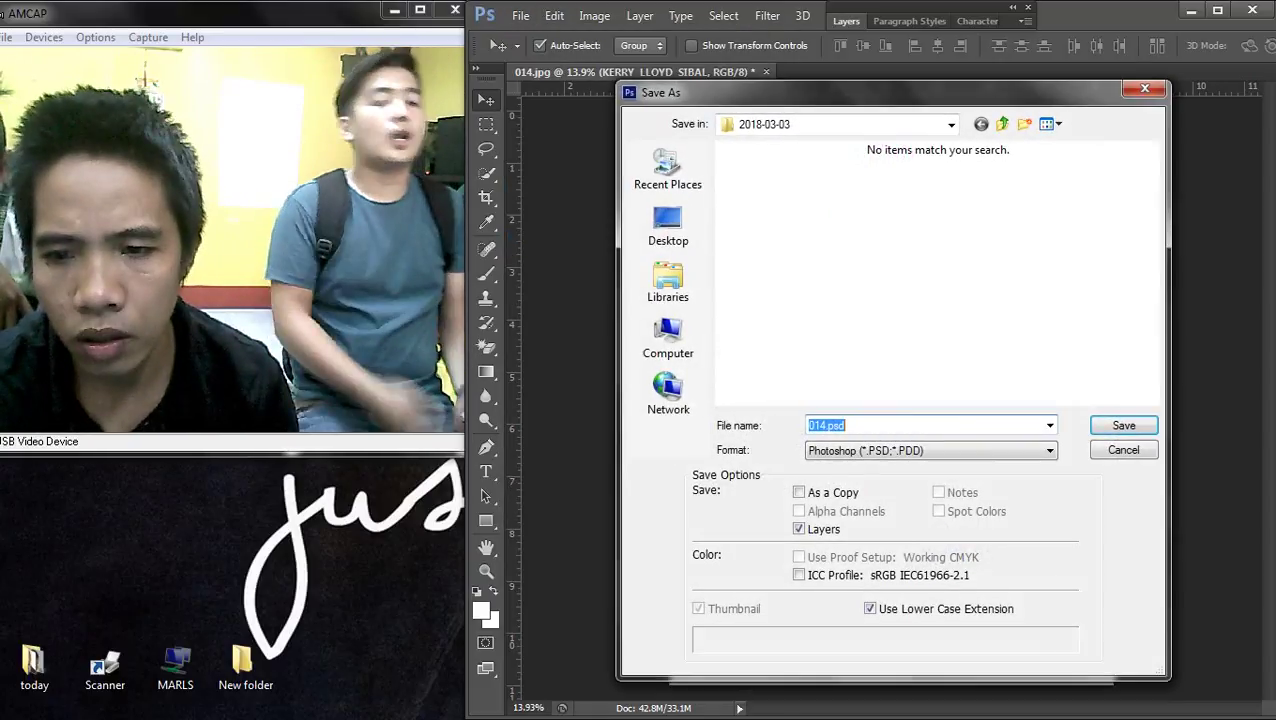
left_click(668, 225)
left_click(930, 450)
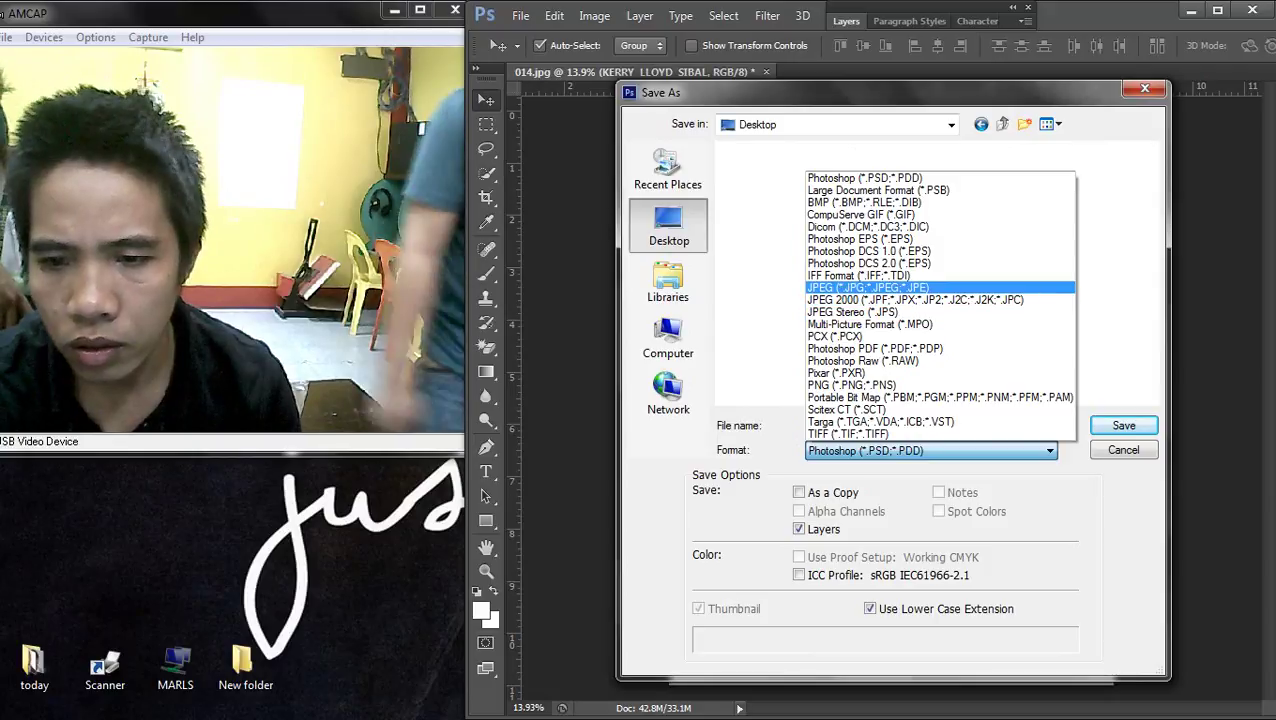
left_click(868, 288)
type("MAL")
key("Return")
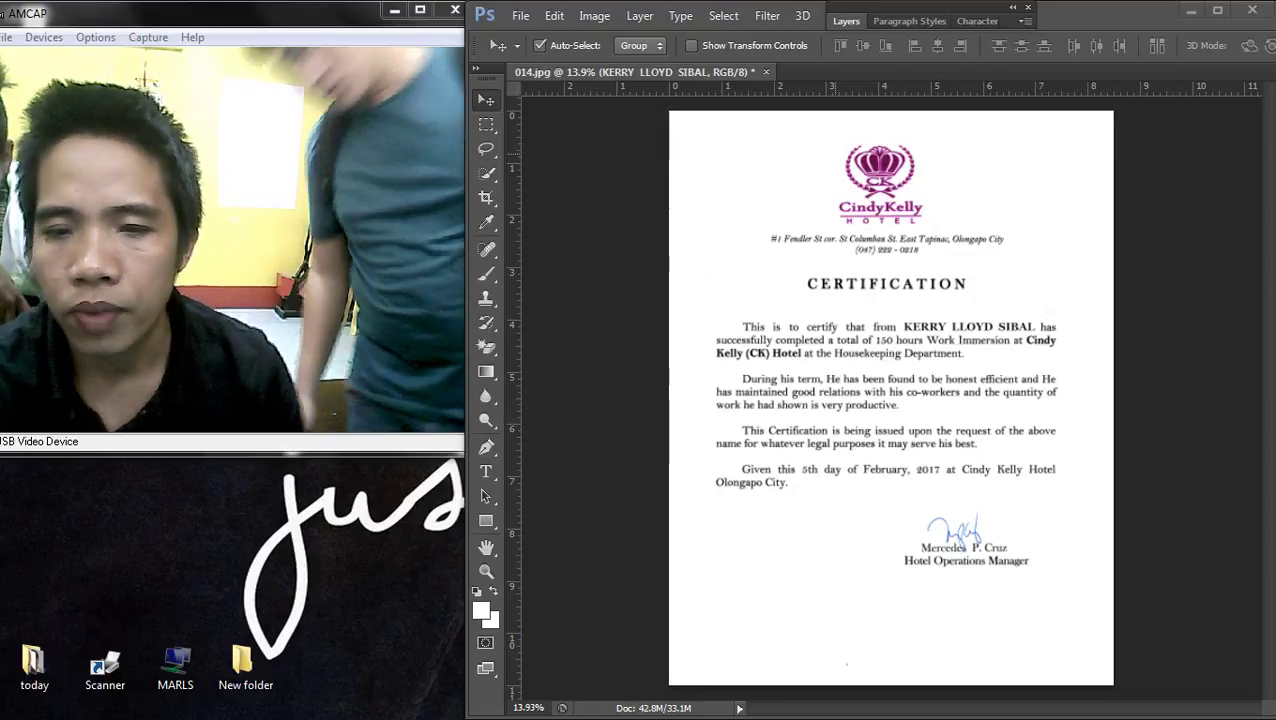
key("super+e")
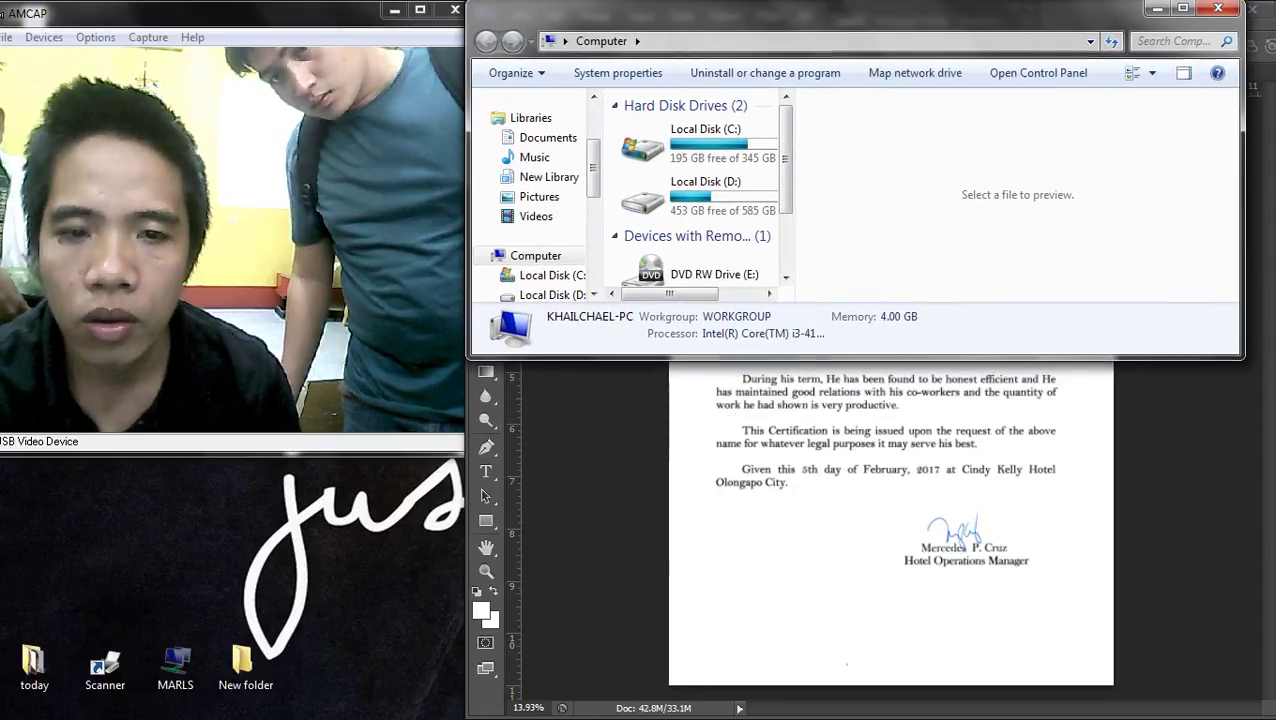
- Close the Computer and Imported Pictures and Videos windows and start a fresh Explorer window
key("alt+F4")
mouse_move(1272, 360)
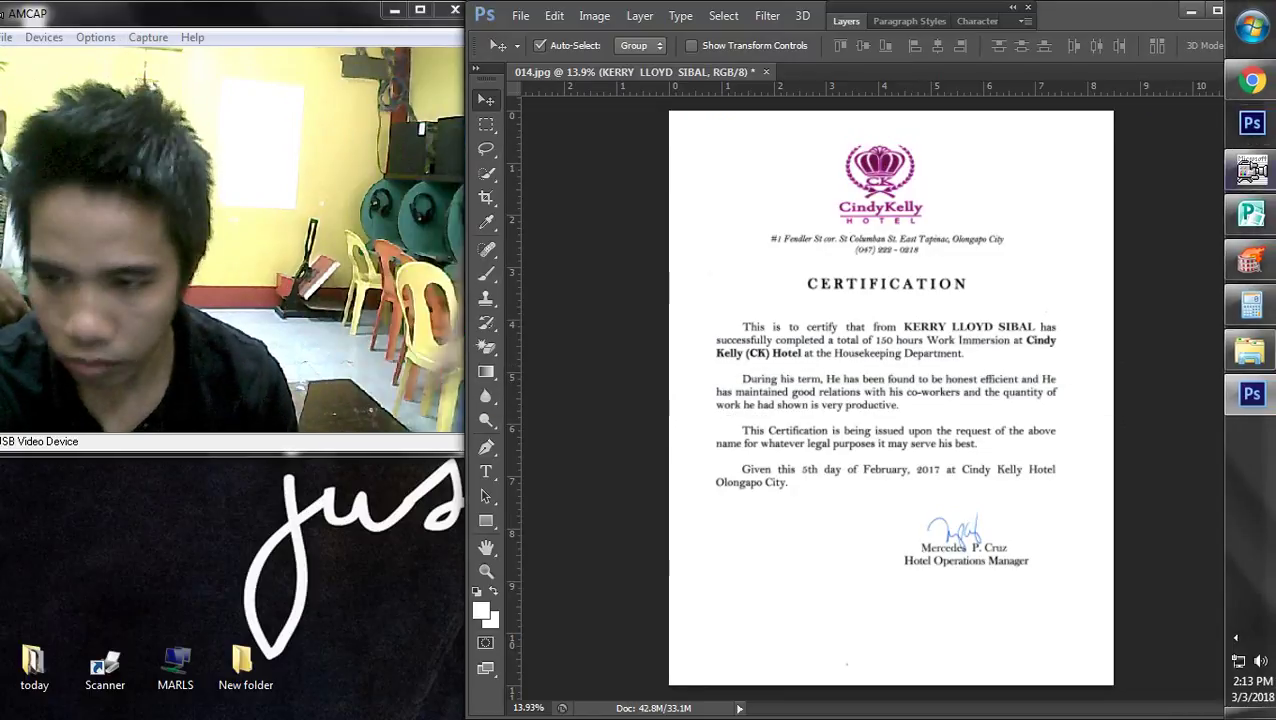
left_click(1140, 300)
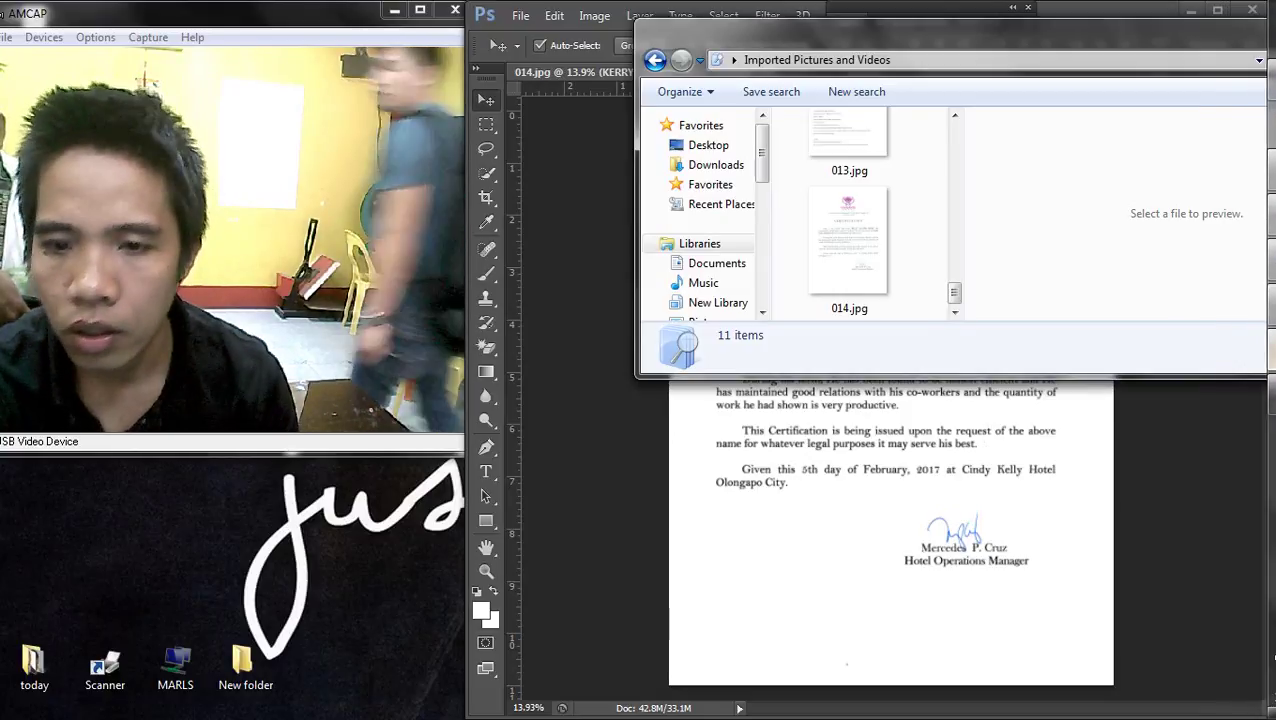
key("alt+F4")
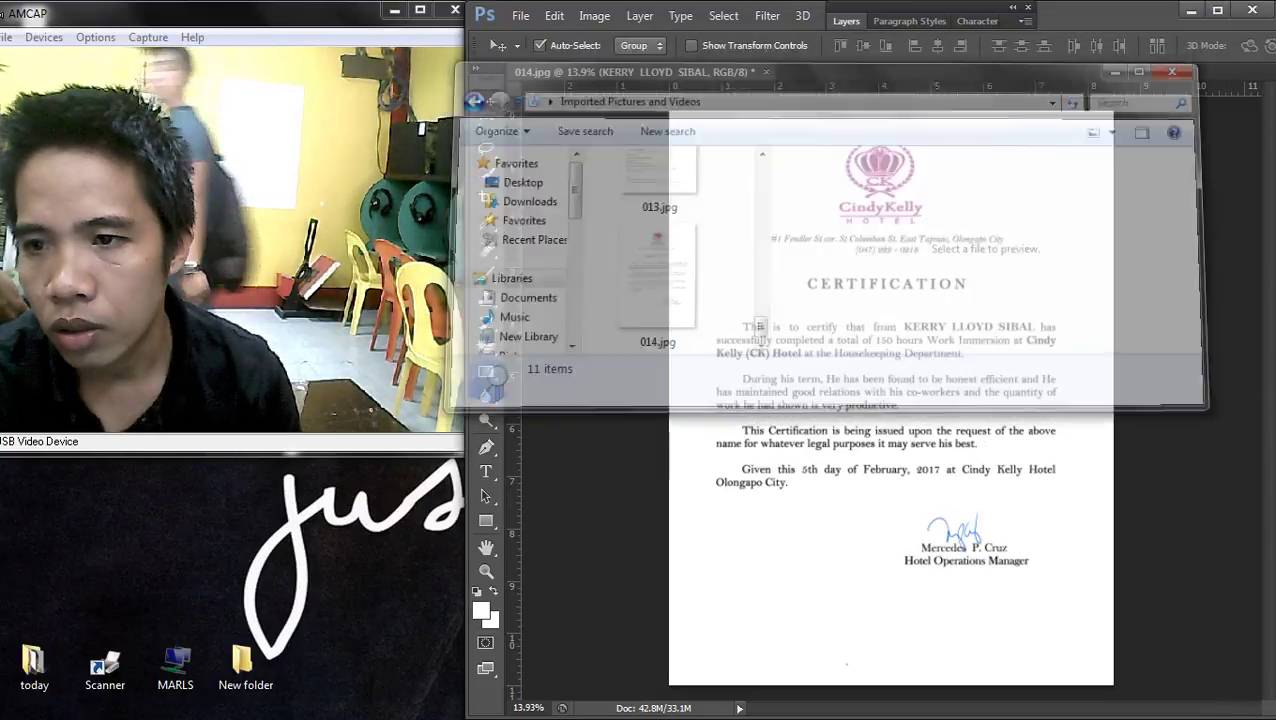
left_click(1252, 350)
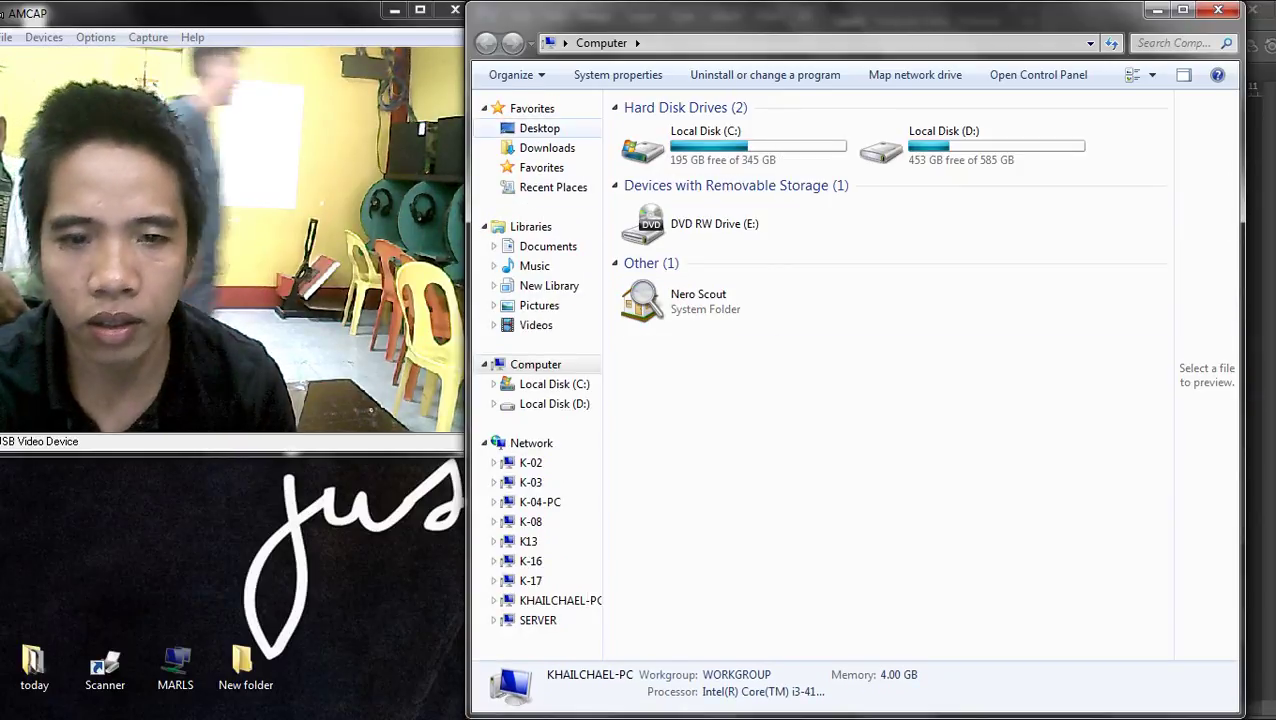
- Go to the Desktop and print MAL.jpg from its context menu
left_click(539, 128)
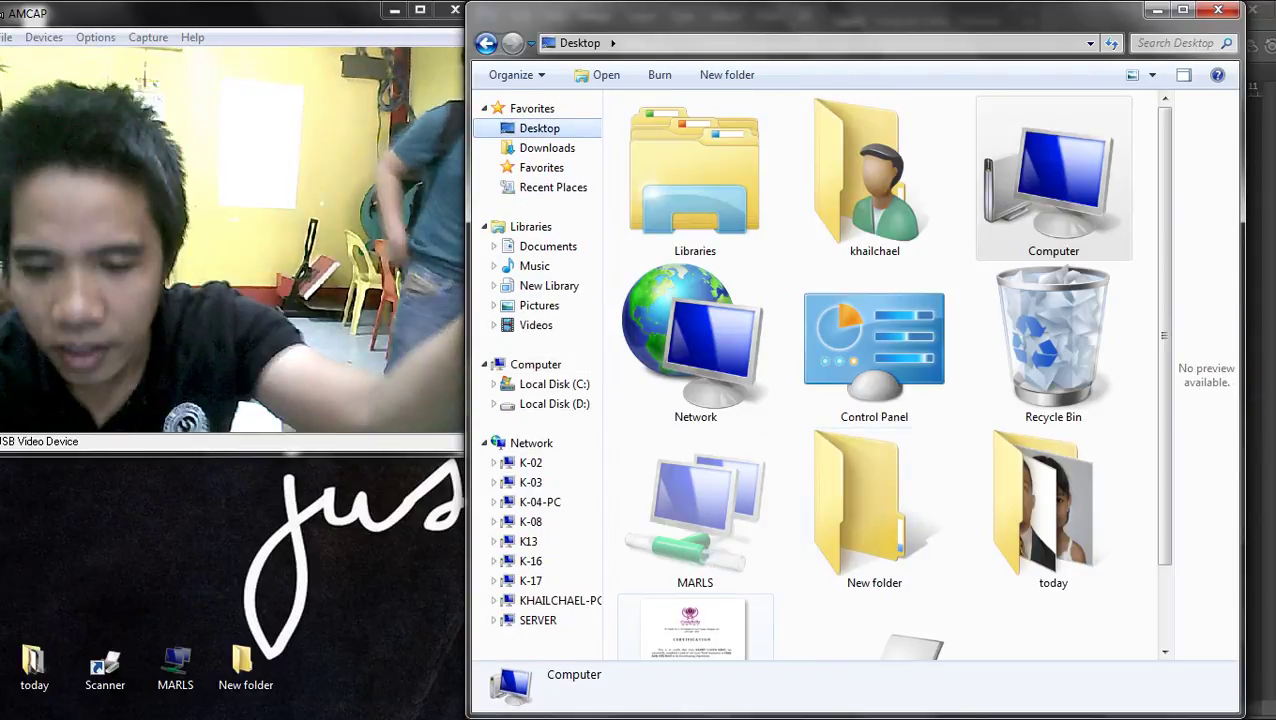
scroll(880, 375, "down", 2)
right_click(697, 607)
left_click(739, 158)
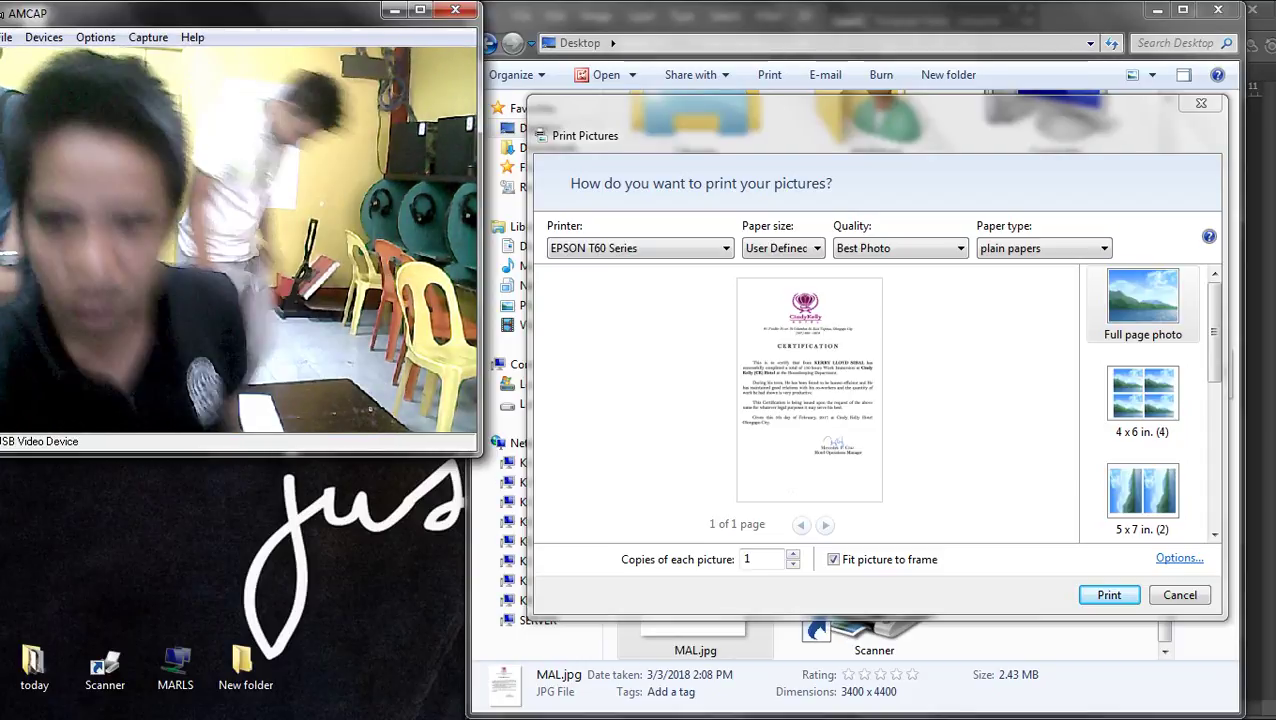
- Set the paper size to Letter 8 1/2 x 11 in the Epson printer properties
left_click(1179, 558)
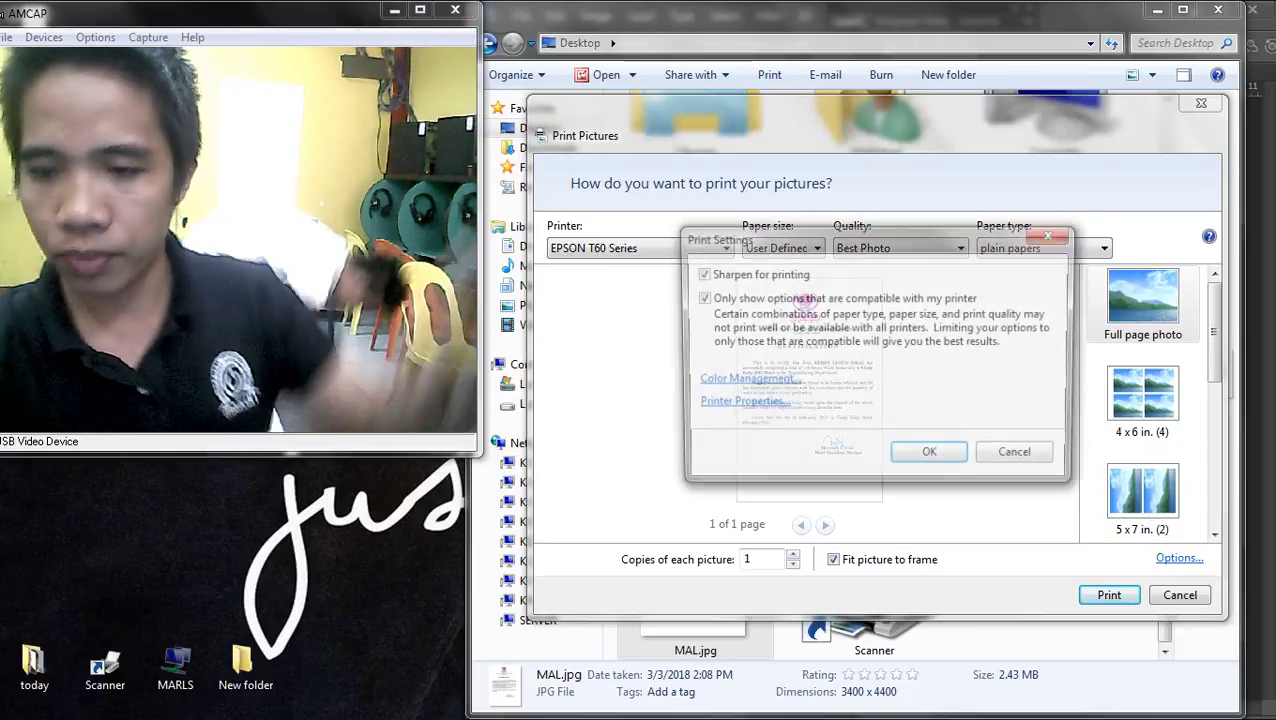
left_click(737, 401)
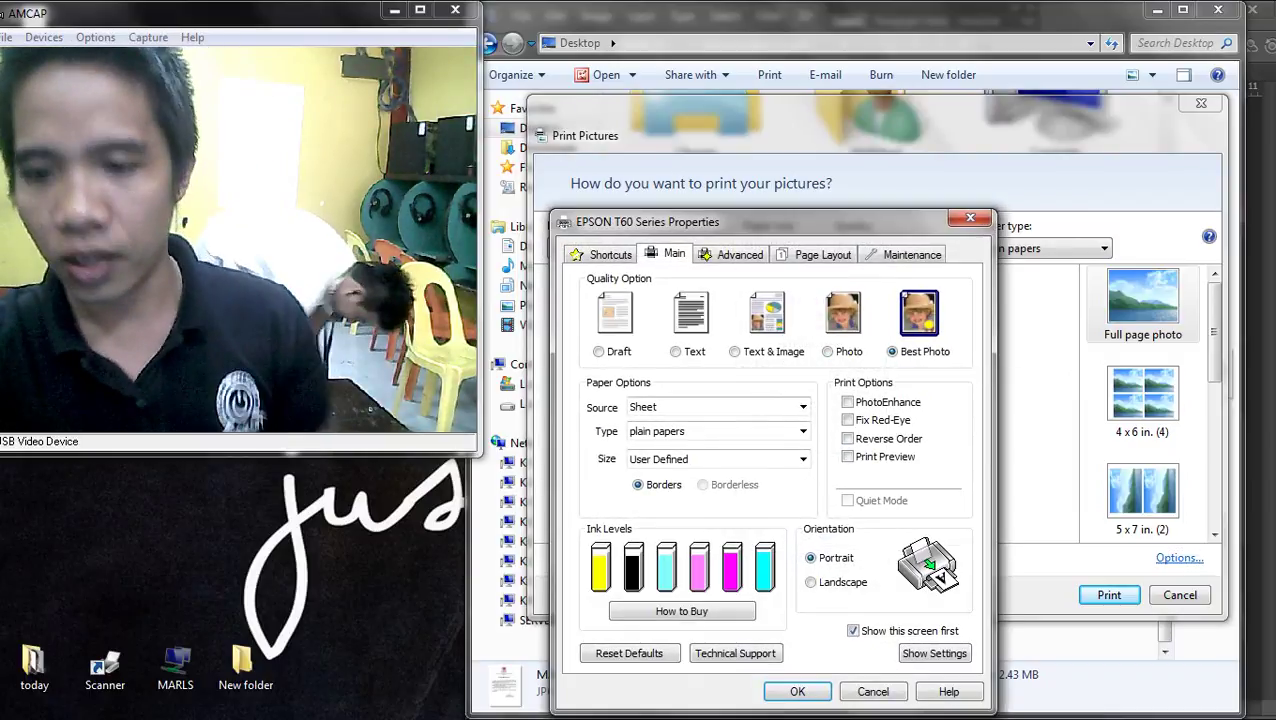
left_click(716, 459)
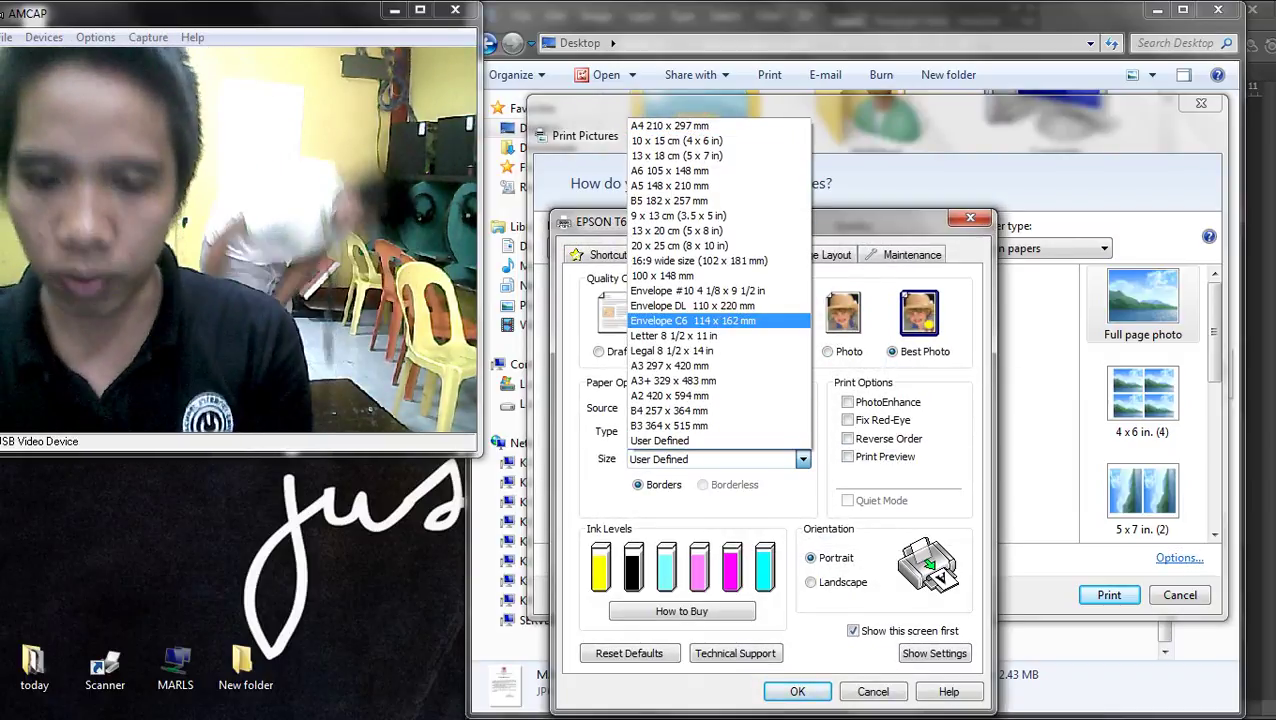
left_click(673, 336)
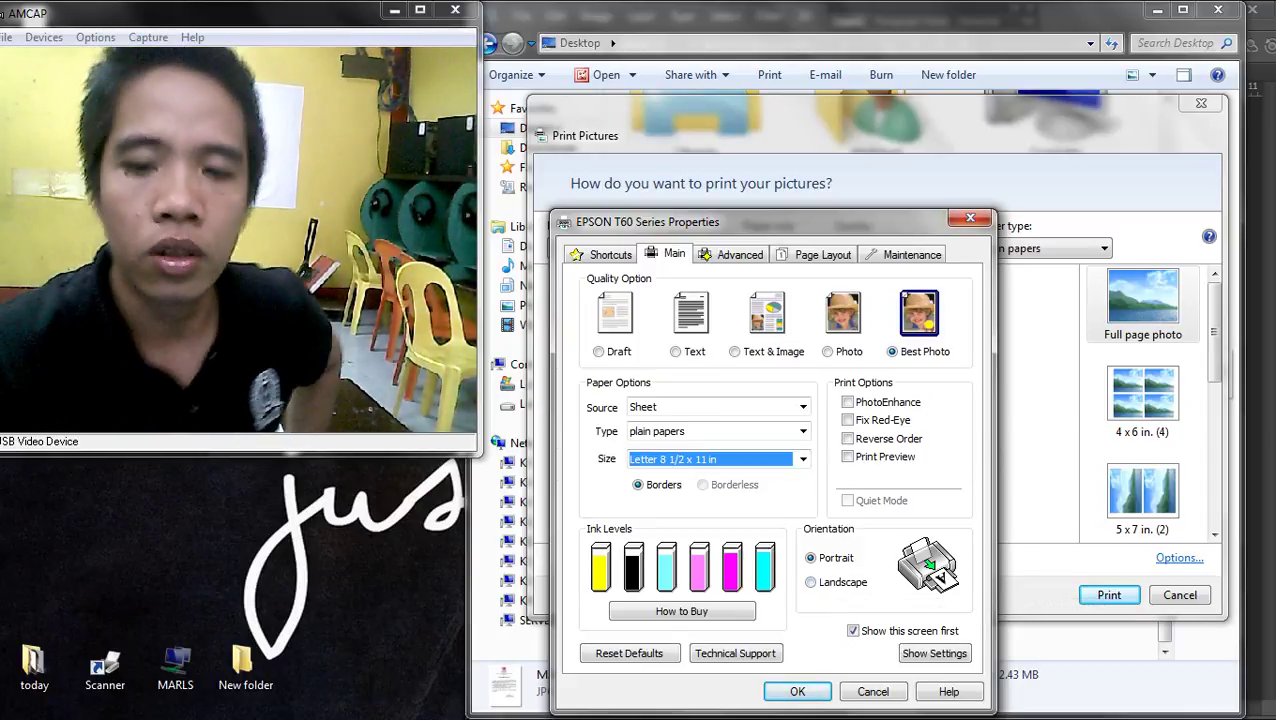
key("Return")
- Choose \\K-02\EPSON T60 Series as the printer
left_click(640, 248)
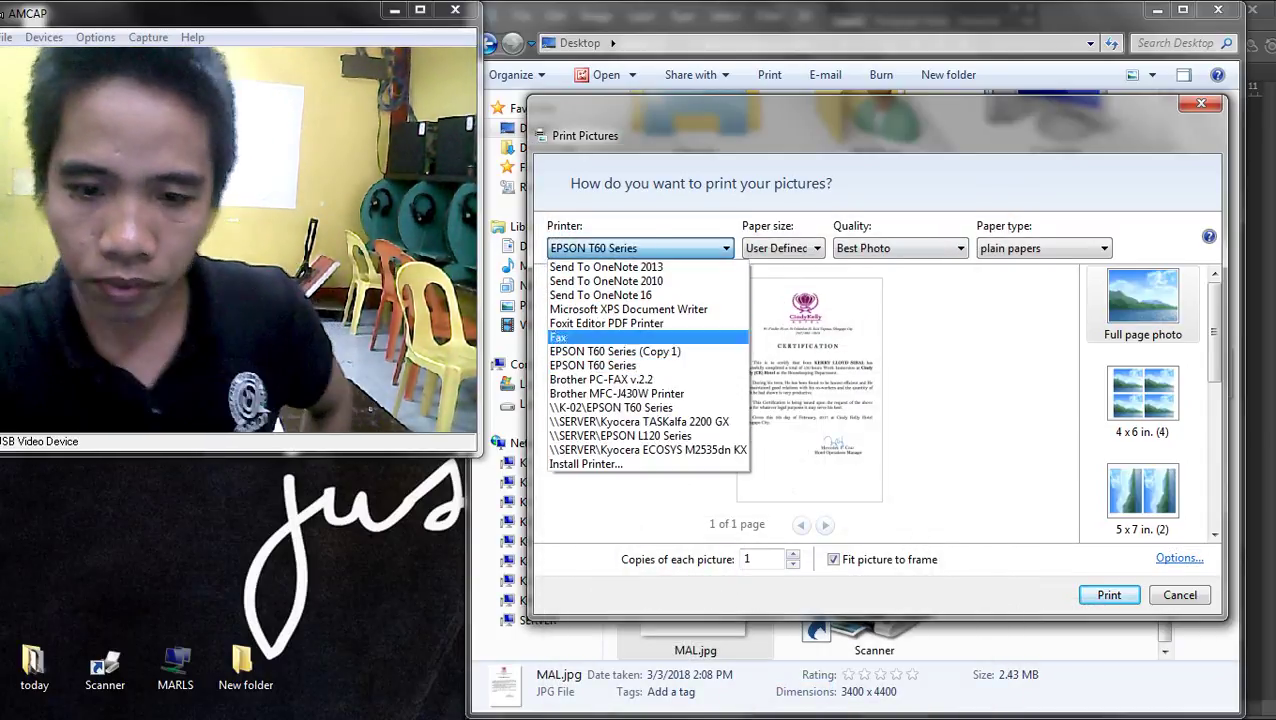
left_click(1238, 637)
left_click(640, 248)
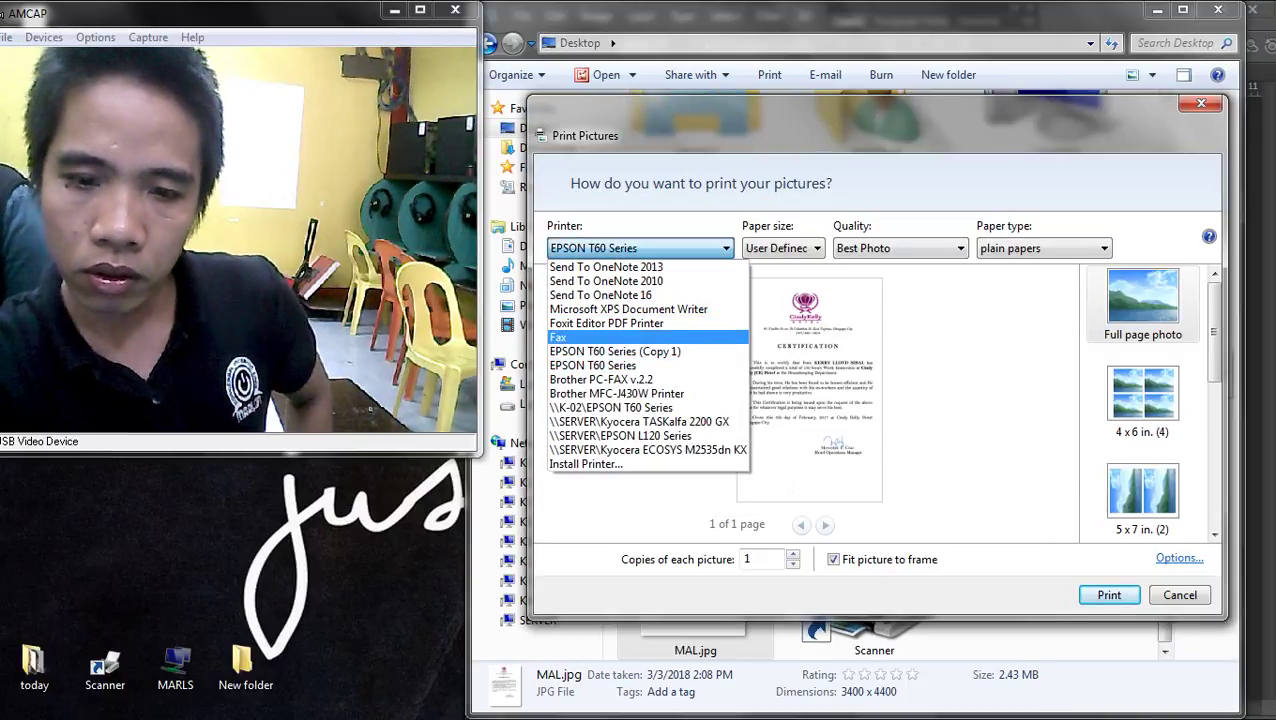
key("Return")
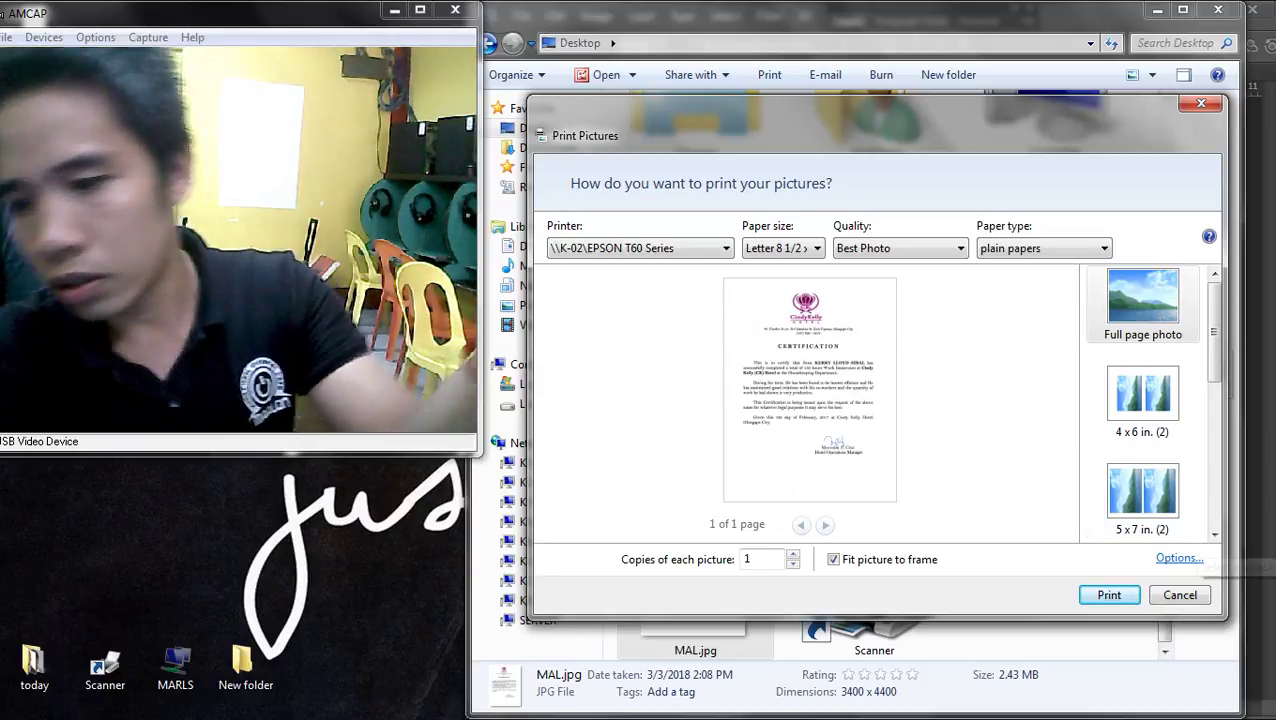
- Double-check the Letter 8 1/2 x 11 in paper size in printer properties, then print MAL.jpg
left_click(1178, 558)
left_click(740, 403)
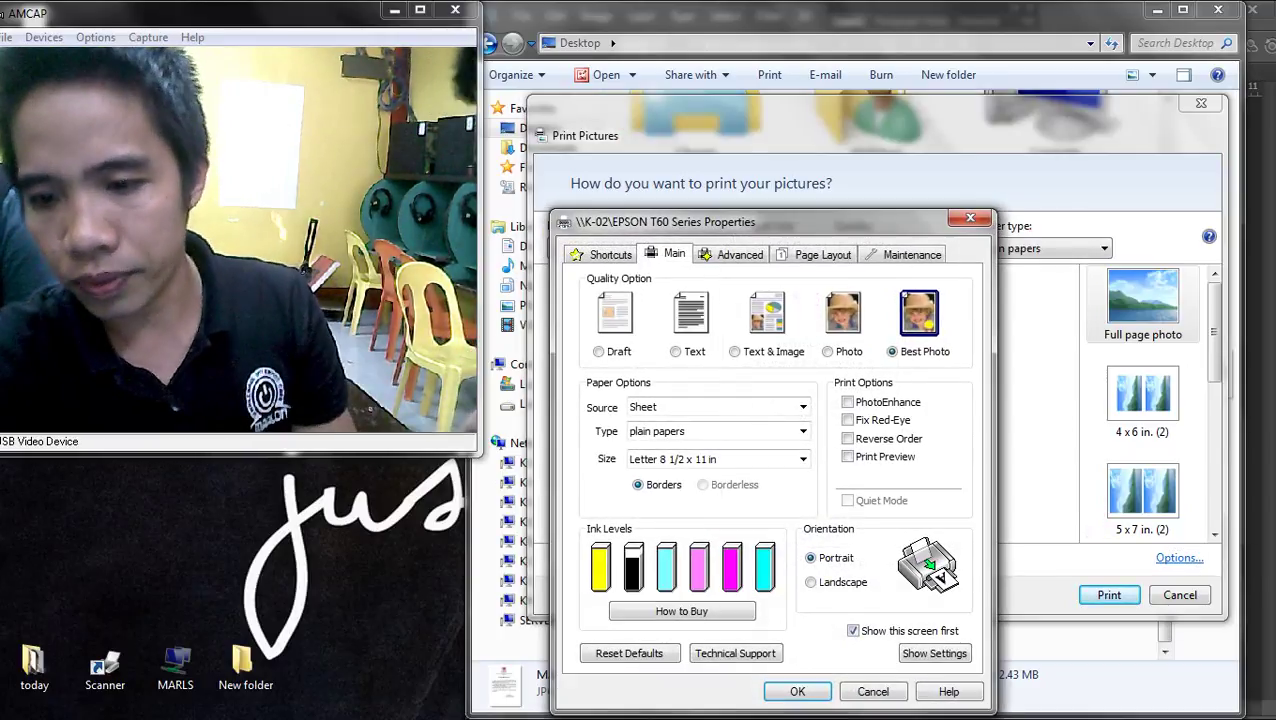
left_click(725, 459)
left_click(725, 459)
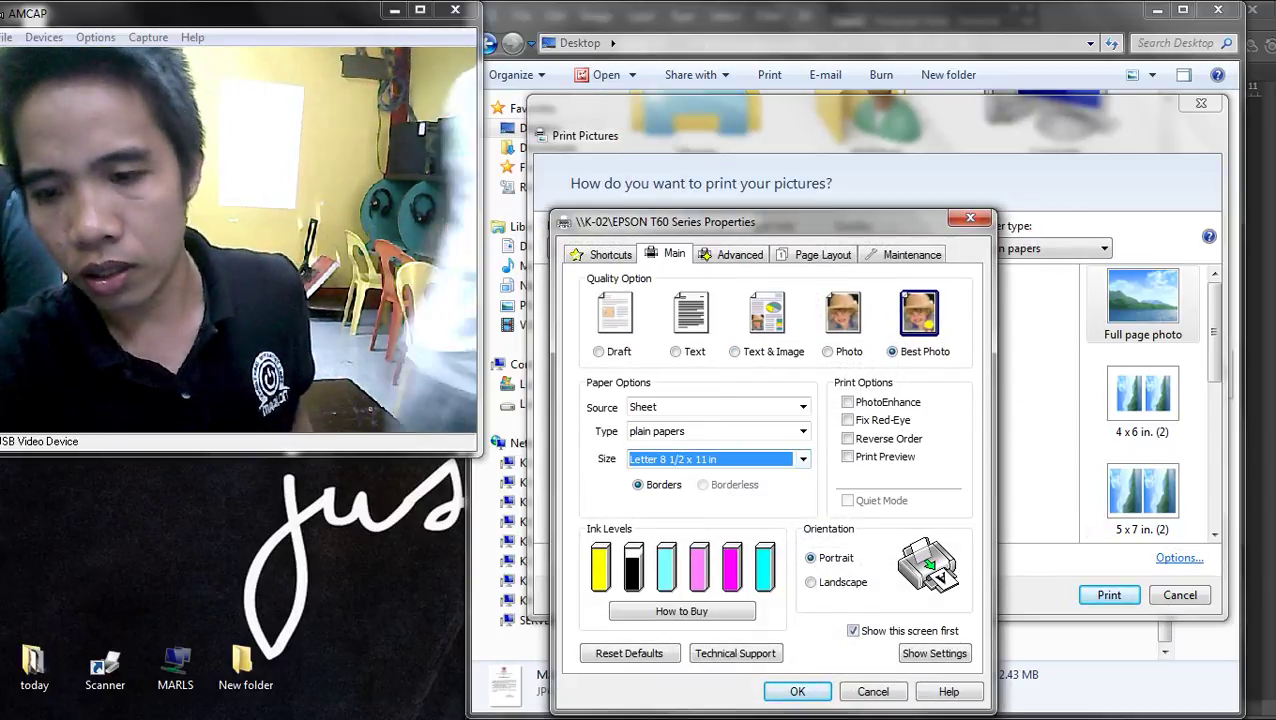
key("Return")
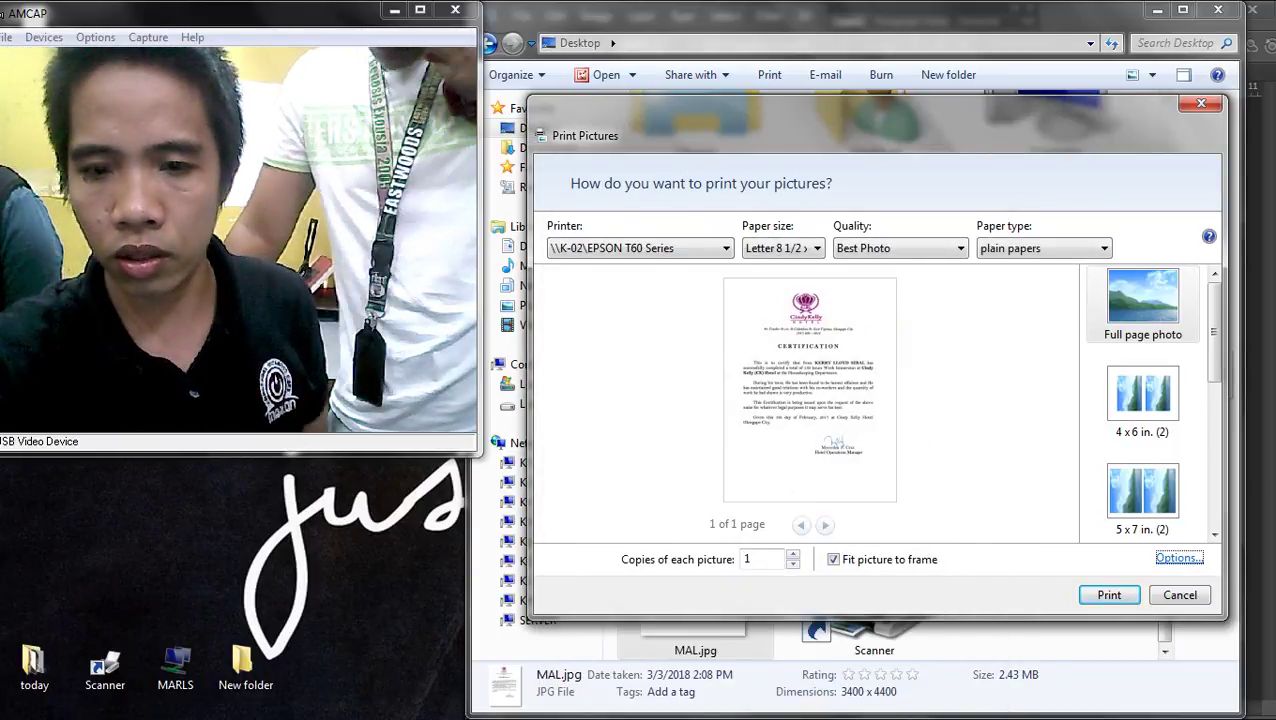
key("Return")
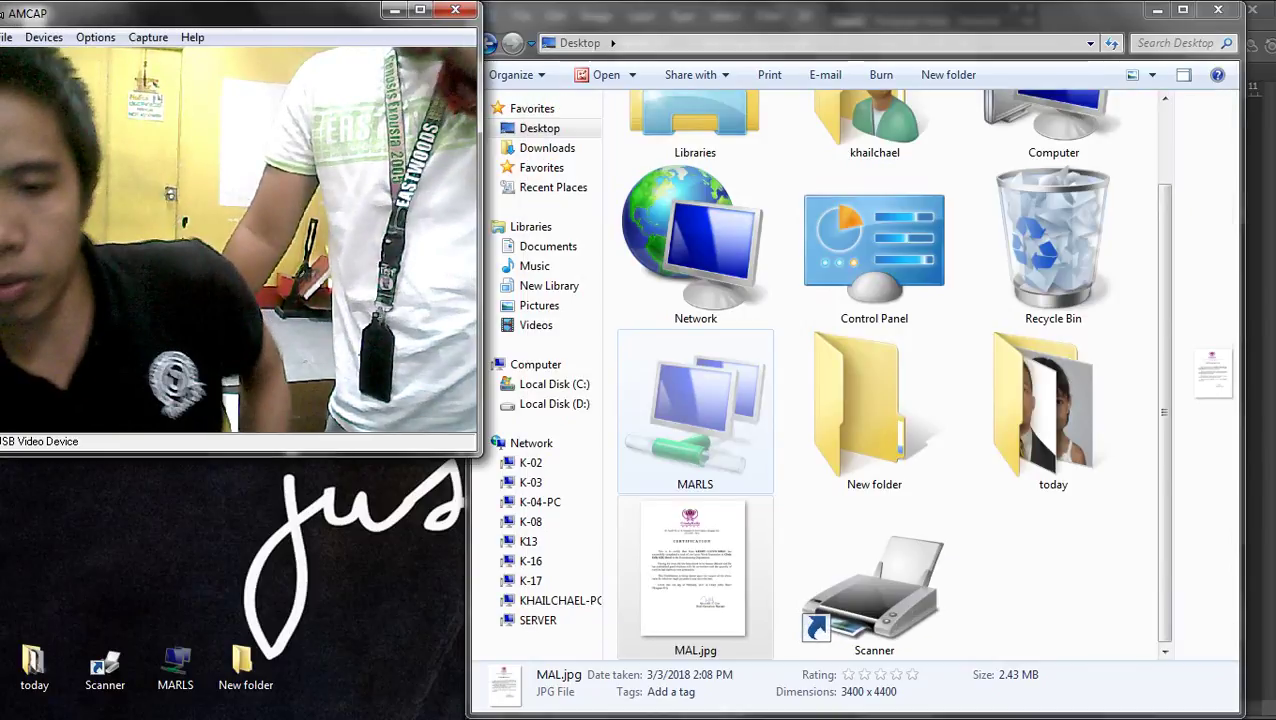
- Start printing MAL.jpg from Explorer and select the EPSON T60 Series printer
right_click(670, 572)
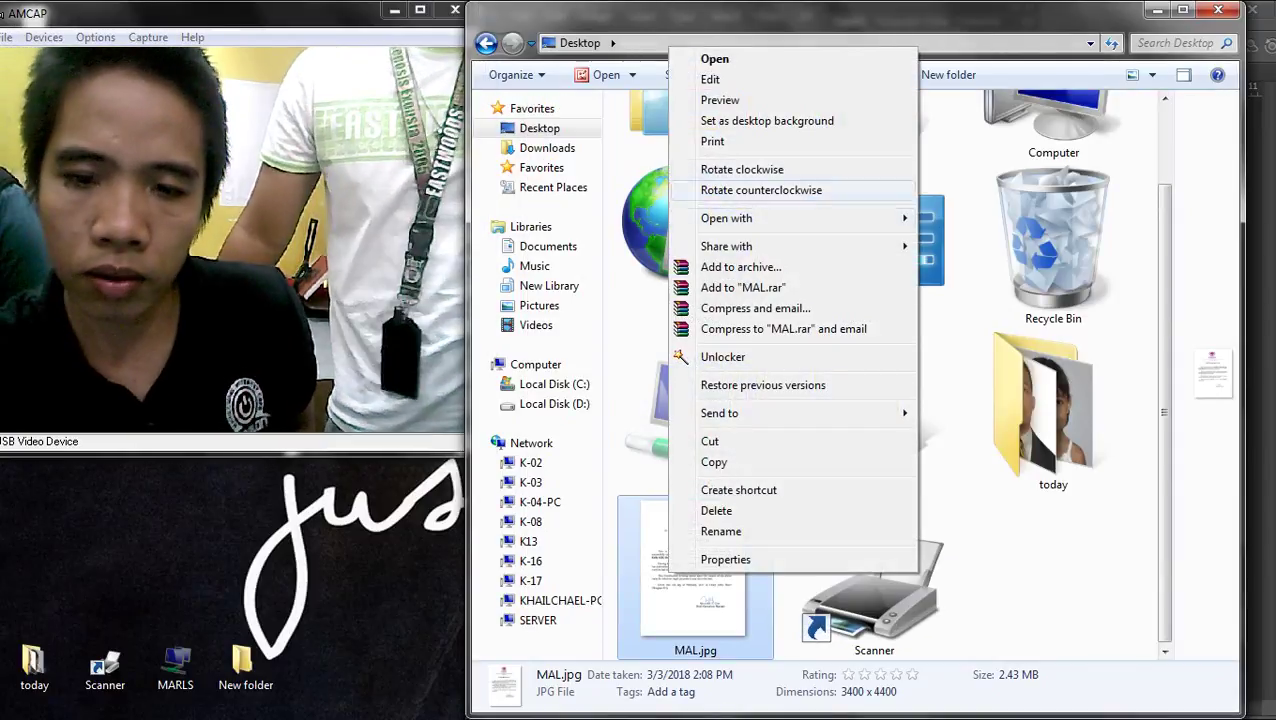
key("Return")
key("alt+Down")
key("Return")
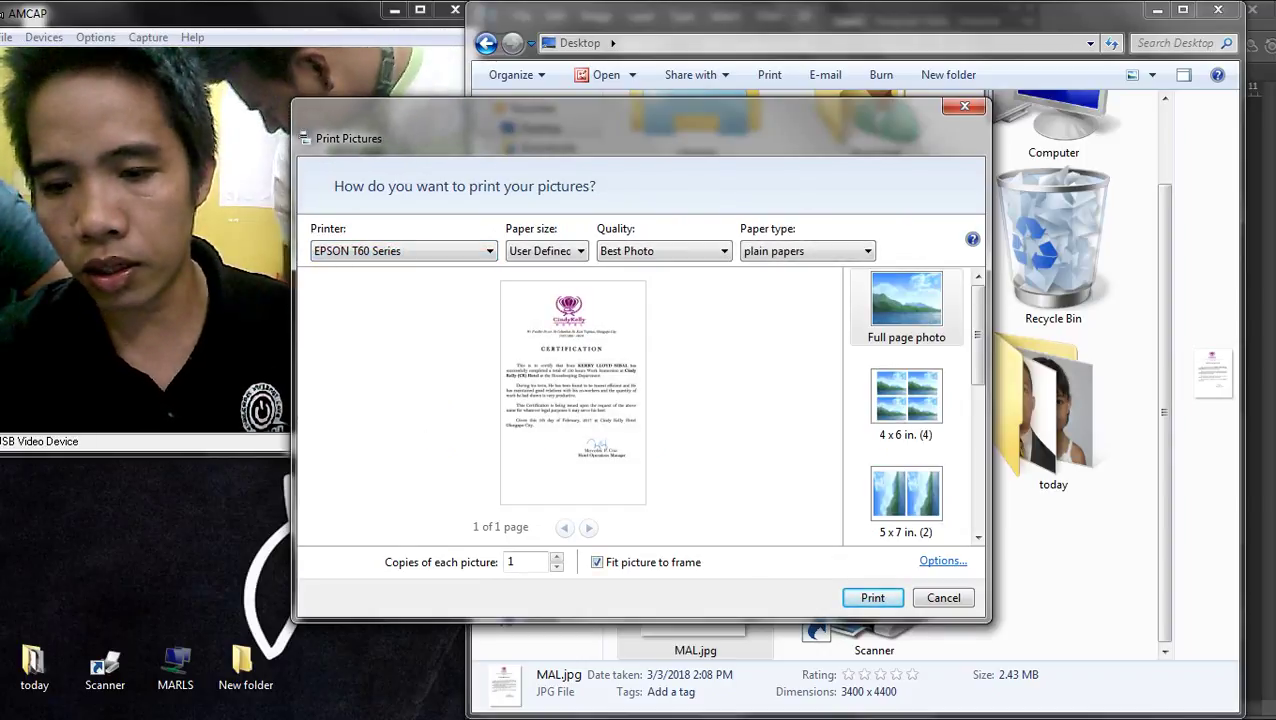
- Set the printer paper size back to Letter 8 1/2 x 11 in and print
key("alt+o")
key("Tab")
key("Return")
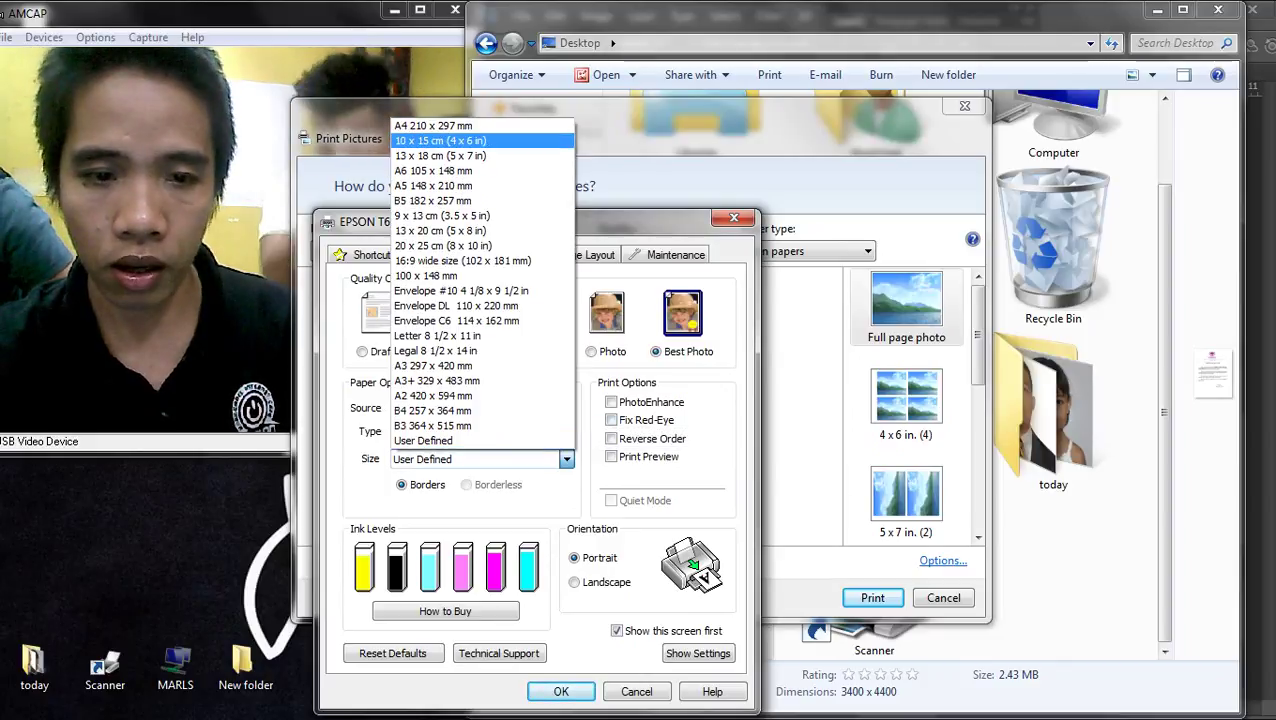
key("Down")
key("Down")
key("Return")
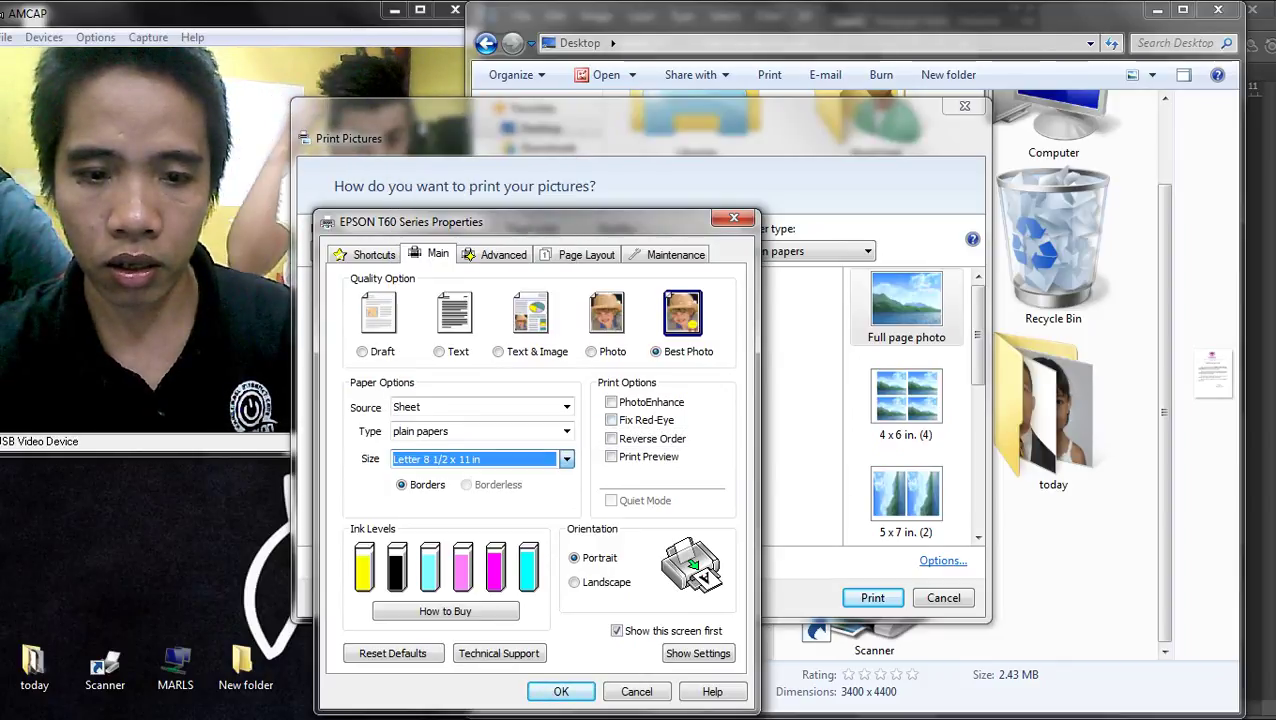
key("Return")
key("Return")
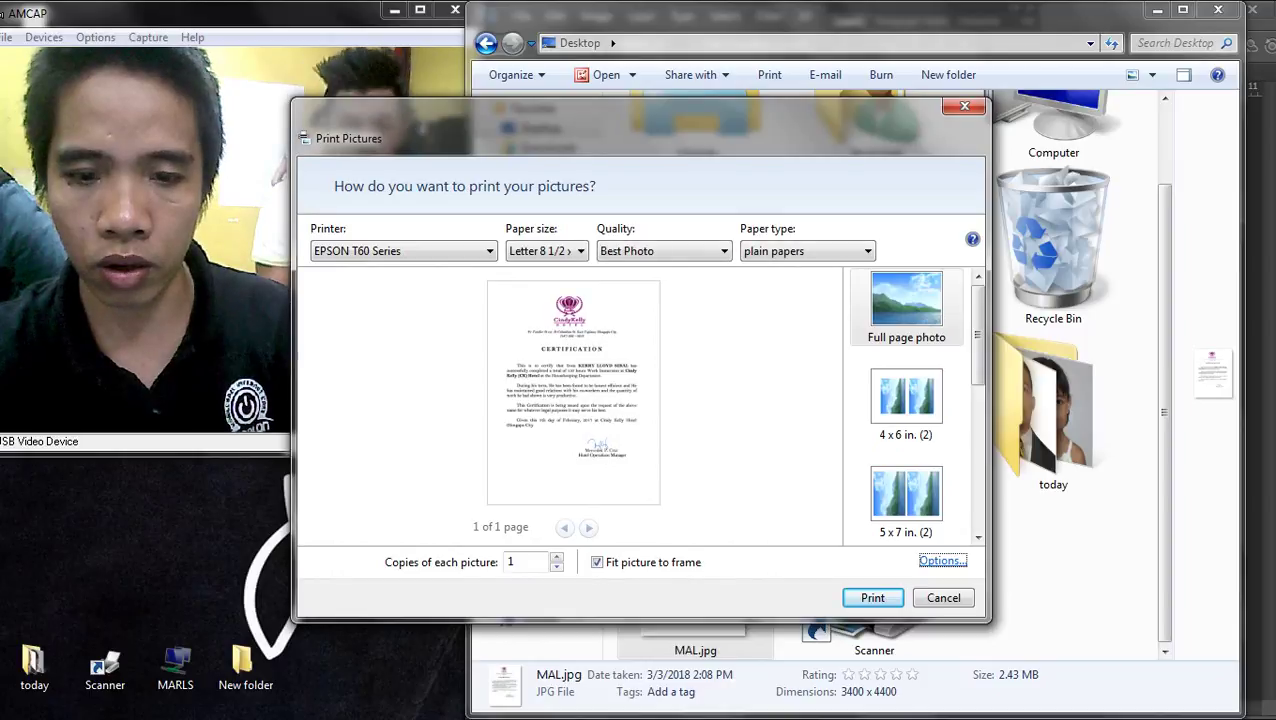
key("Return")
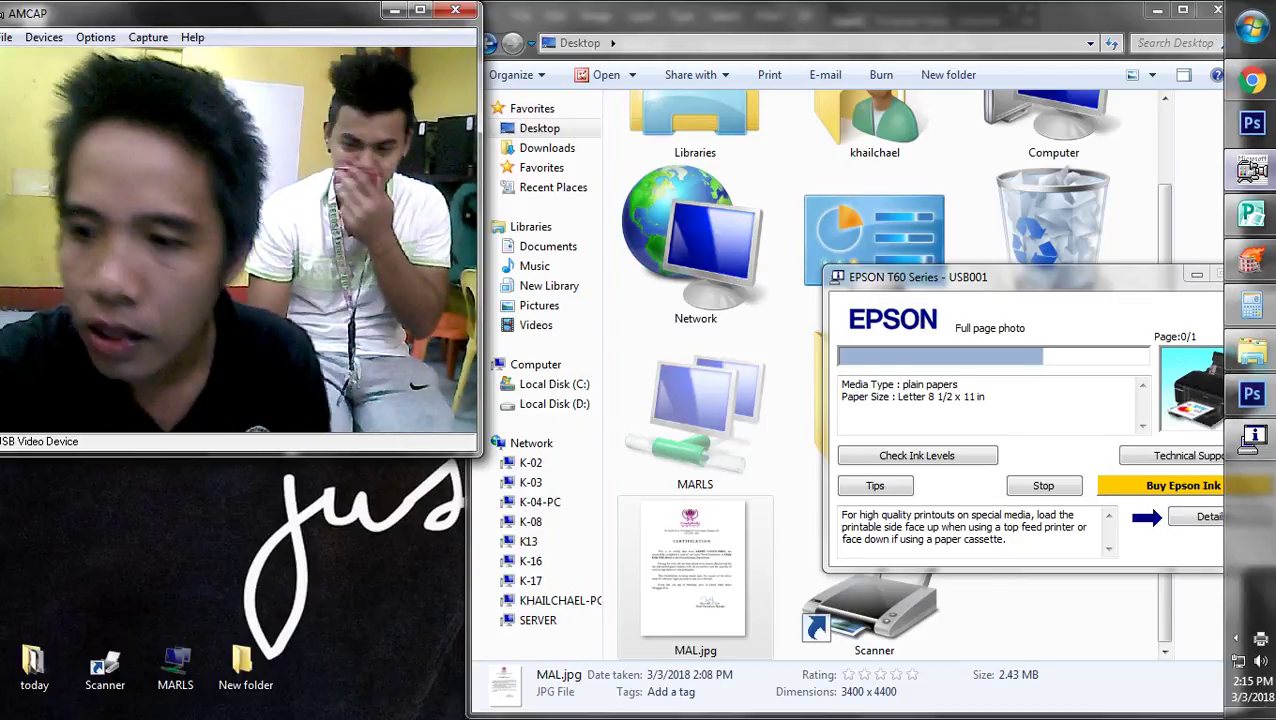
- Make Layer 1 active and draw a rectangular marquee around the CindyKelly Hotel logo
left_click(1251, 393)
scroll(930, 110, "up", 5)
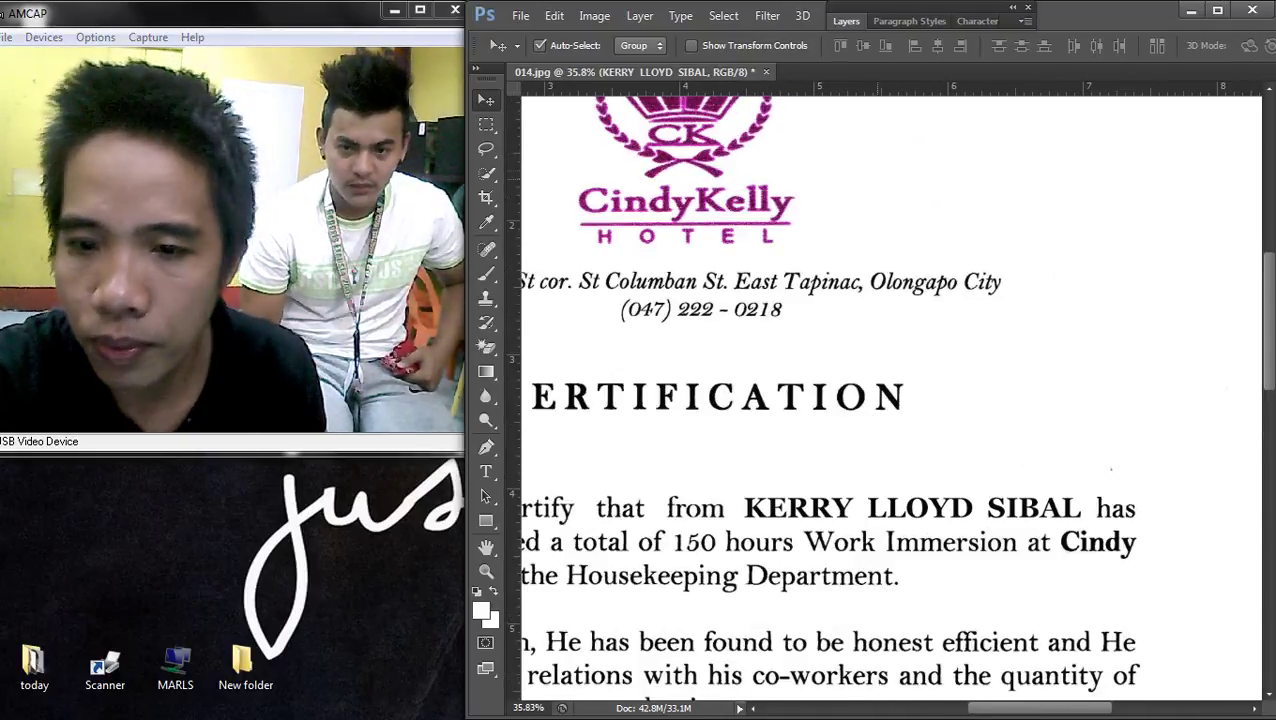
scroll(830, 215, "up", 3)
right_click(843, 219)
left_click(870, 231)
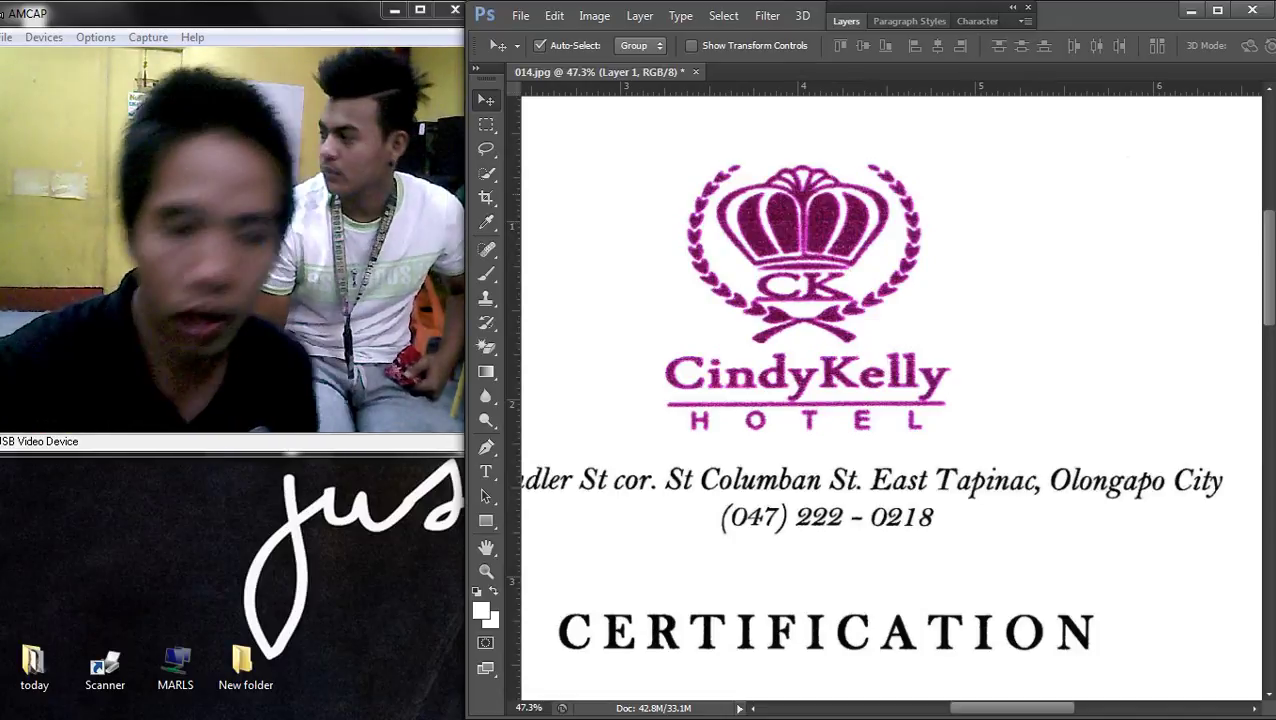
scroll(868, 230, "up", 2)
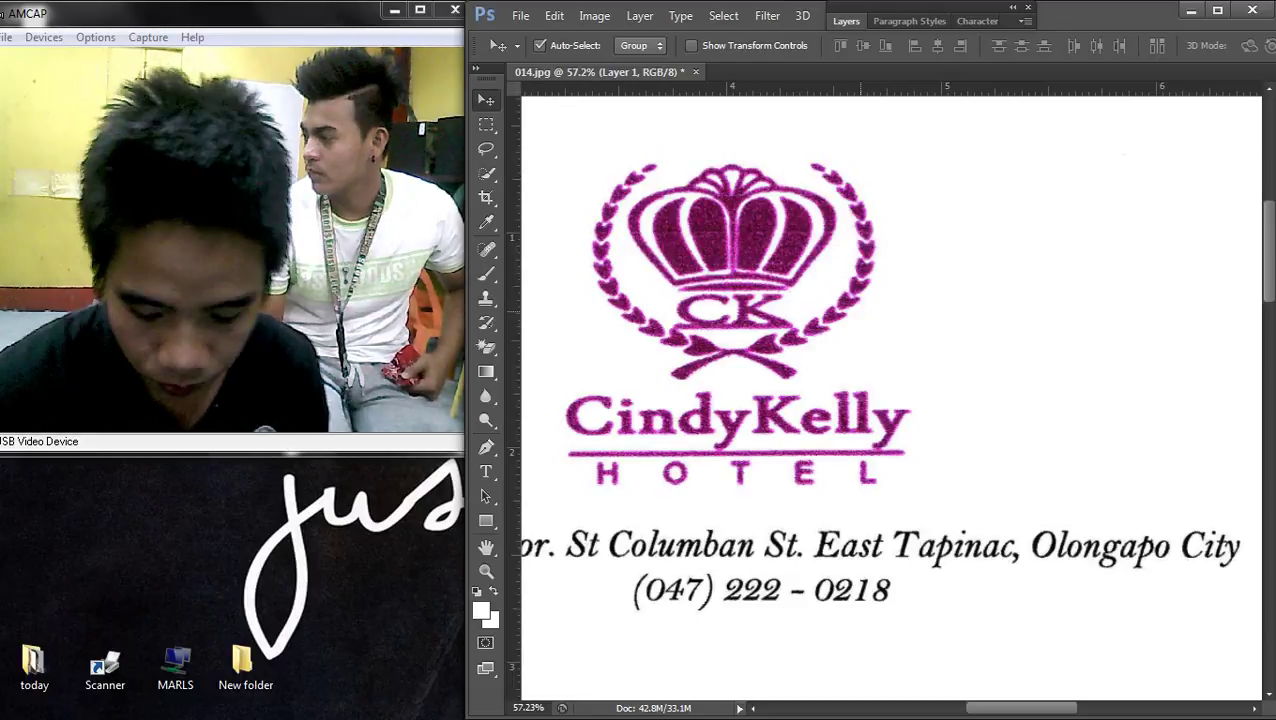
scroll(892, 401, "down", 2)
left_click(486, 124)
left_click_drag(610, 197, 957, 482)
left_click_drag(845, 410, 840, 412)
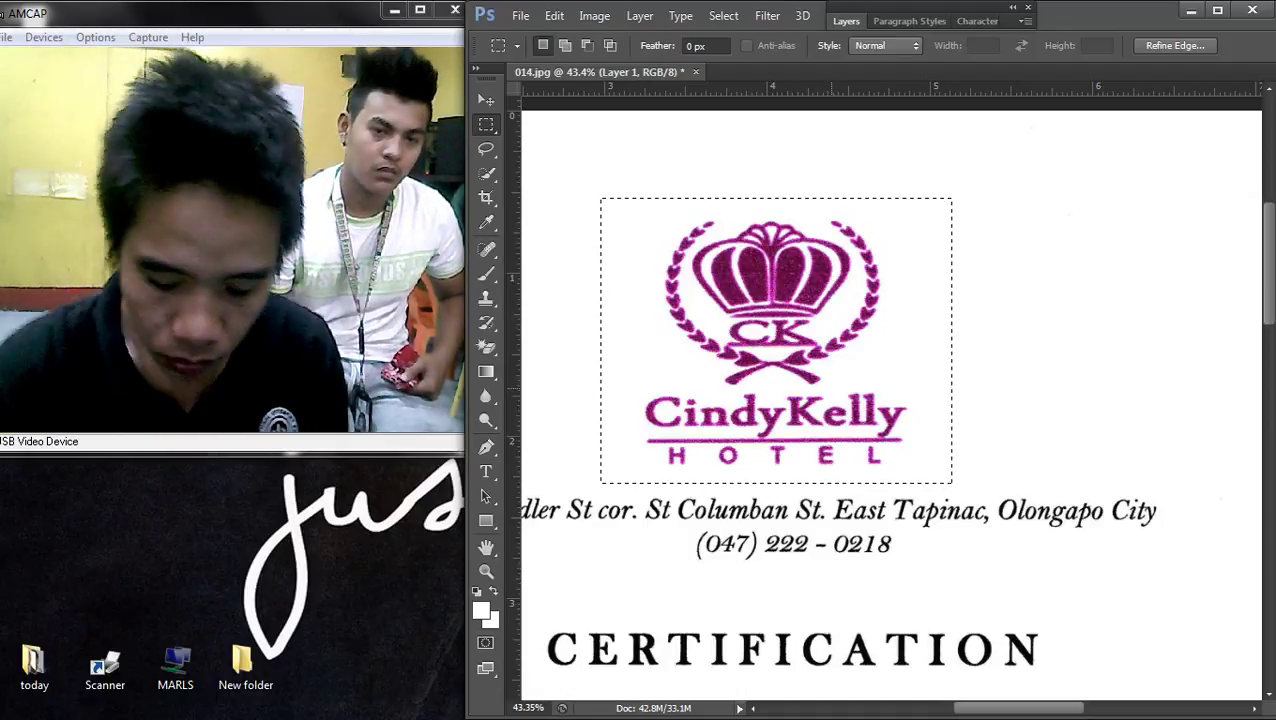
- Brighten the selected logo with two Curves adjustments, each raising the midtones
key("ctrl+m")
left_click_drag(508, 389, 507, 352)
key("Return")
scroll(890, 400, "down", 5)
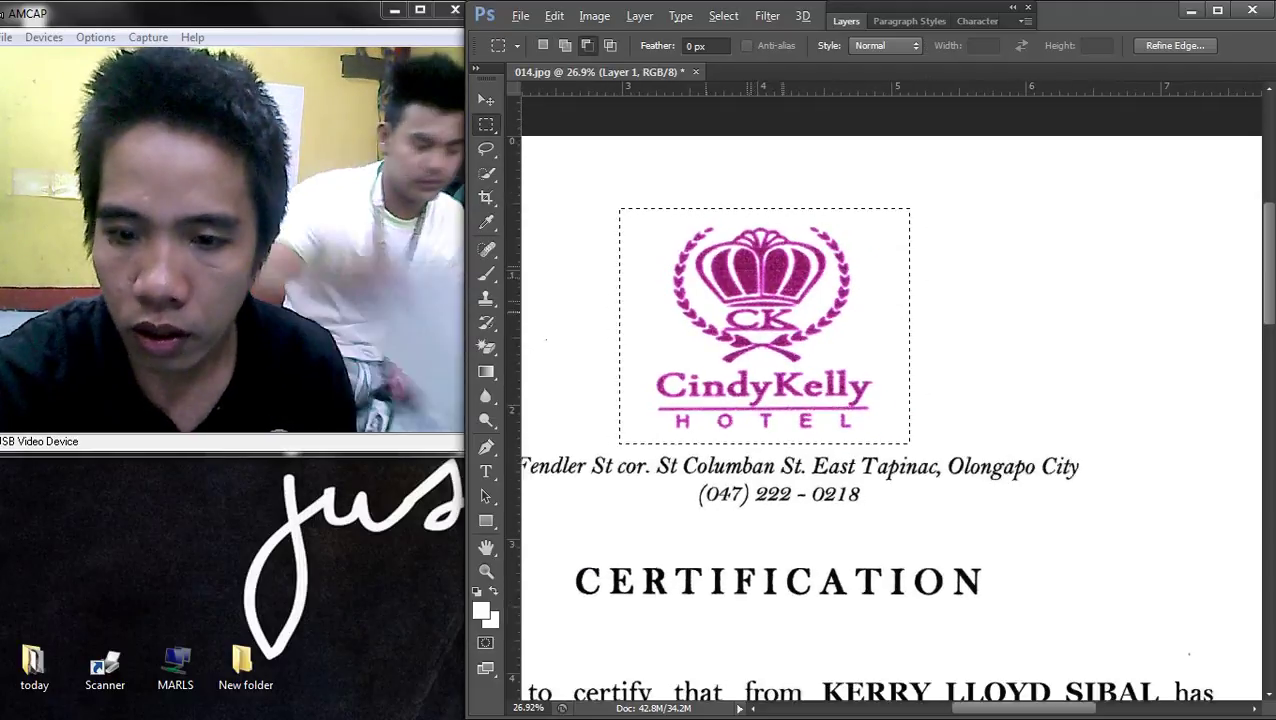
key("ctrl+m")
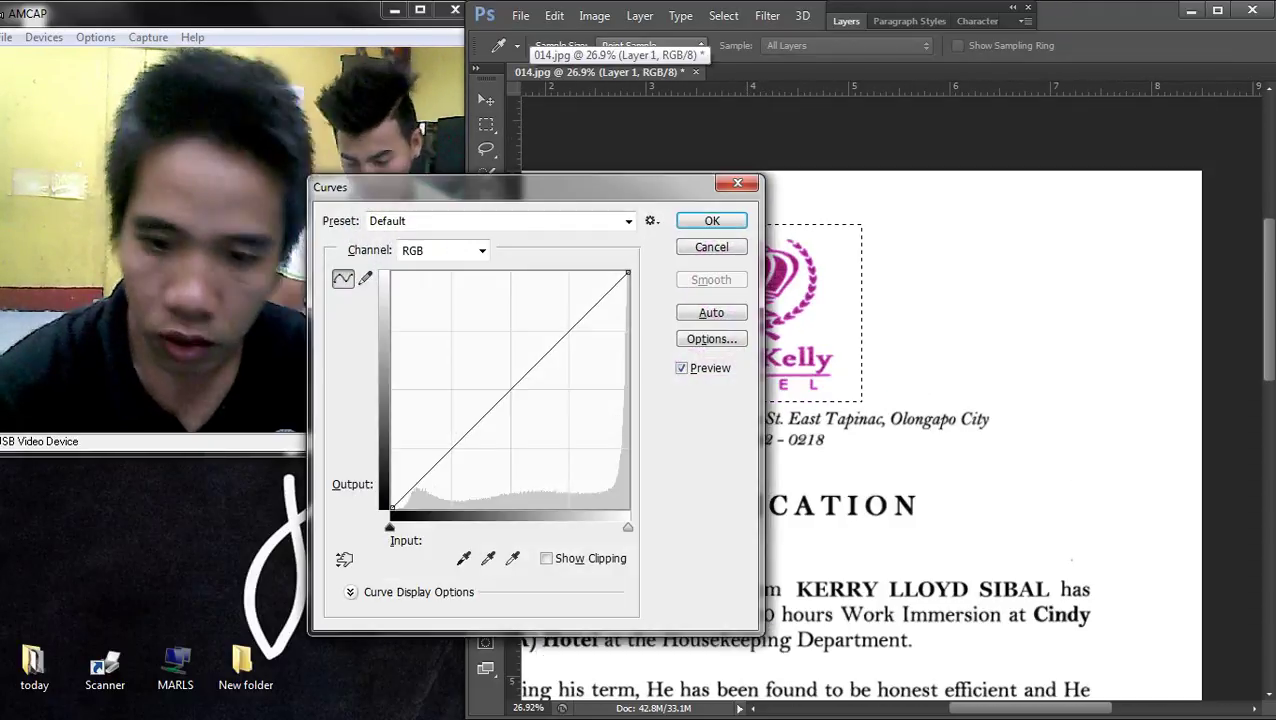
left_click_drag(510, 390, 510, 377)
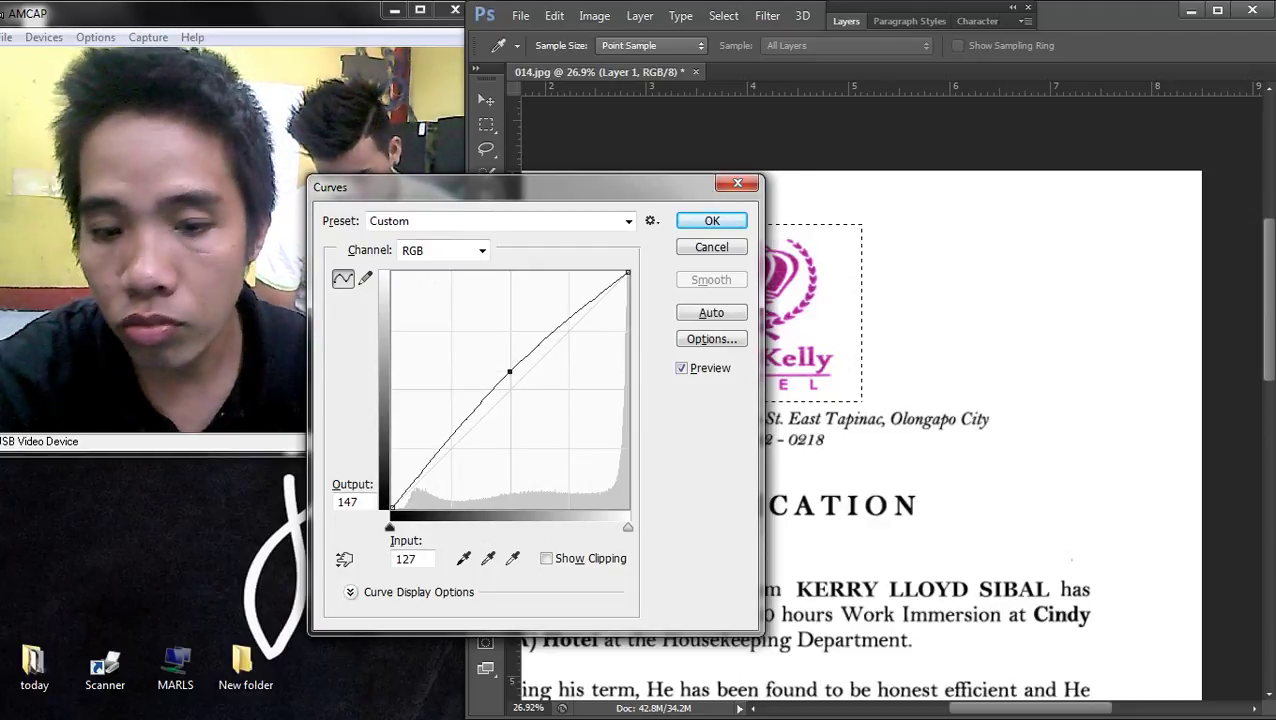
key("Return")
scroll(778, 228, "down", 5)
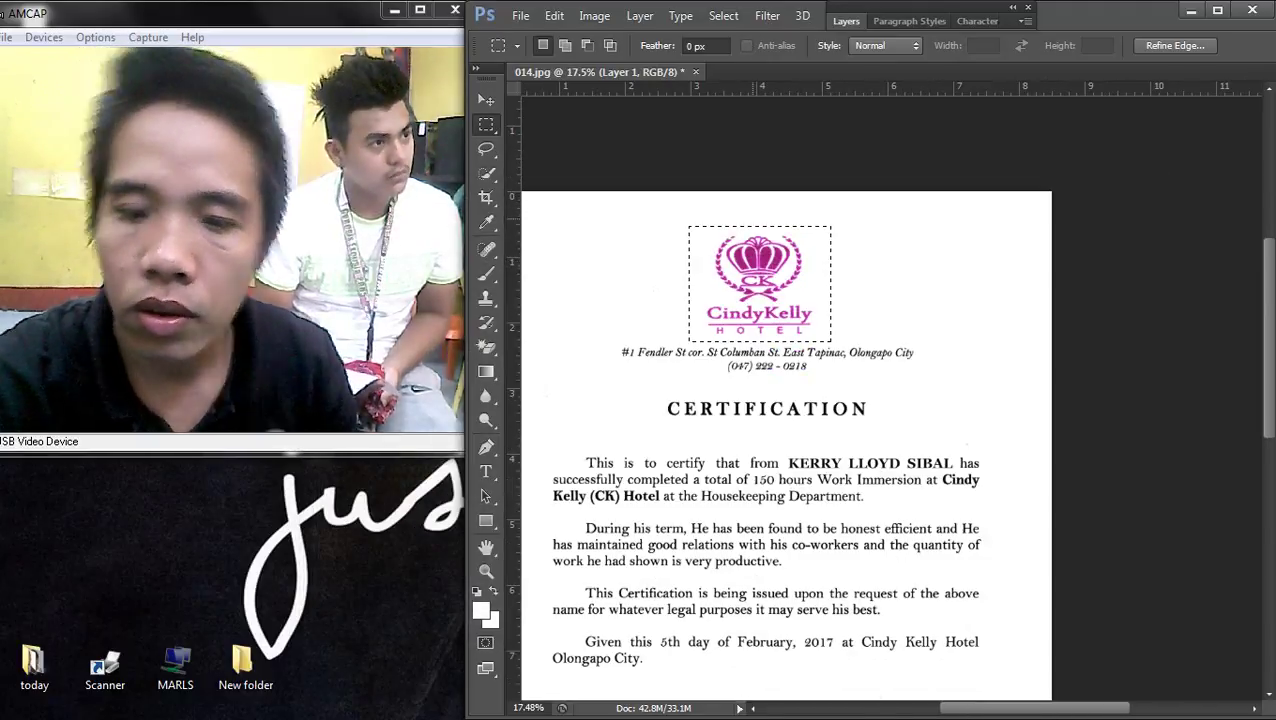
left_click(520, 15)
left_click(555, 242)
- Save the certificate to the Desktop as a JPEG at maximum quality 12
left_click(668, 225)
left_click(930, 450)
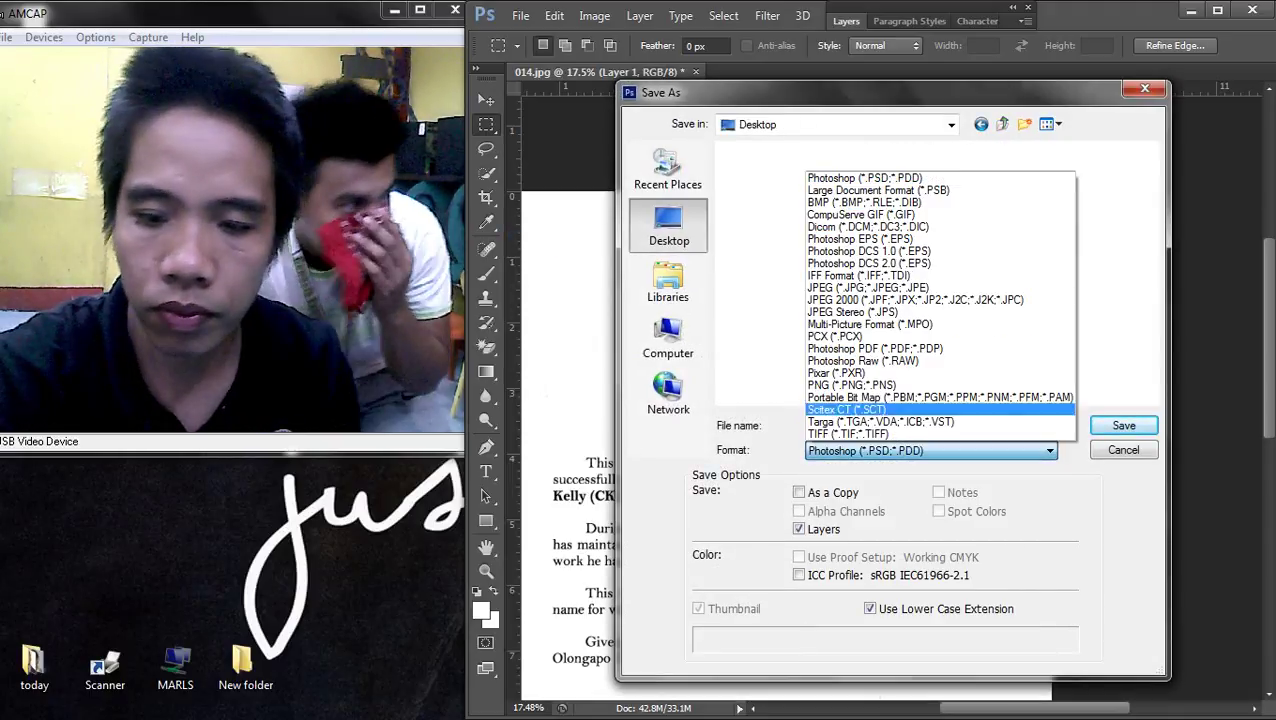
left_click(850, 286)
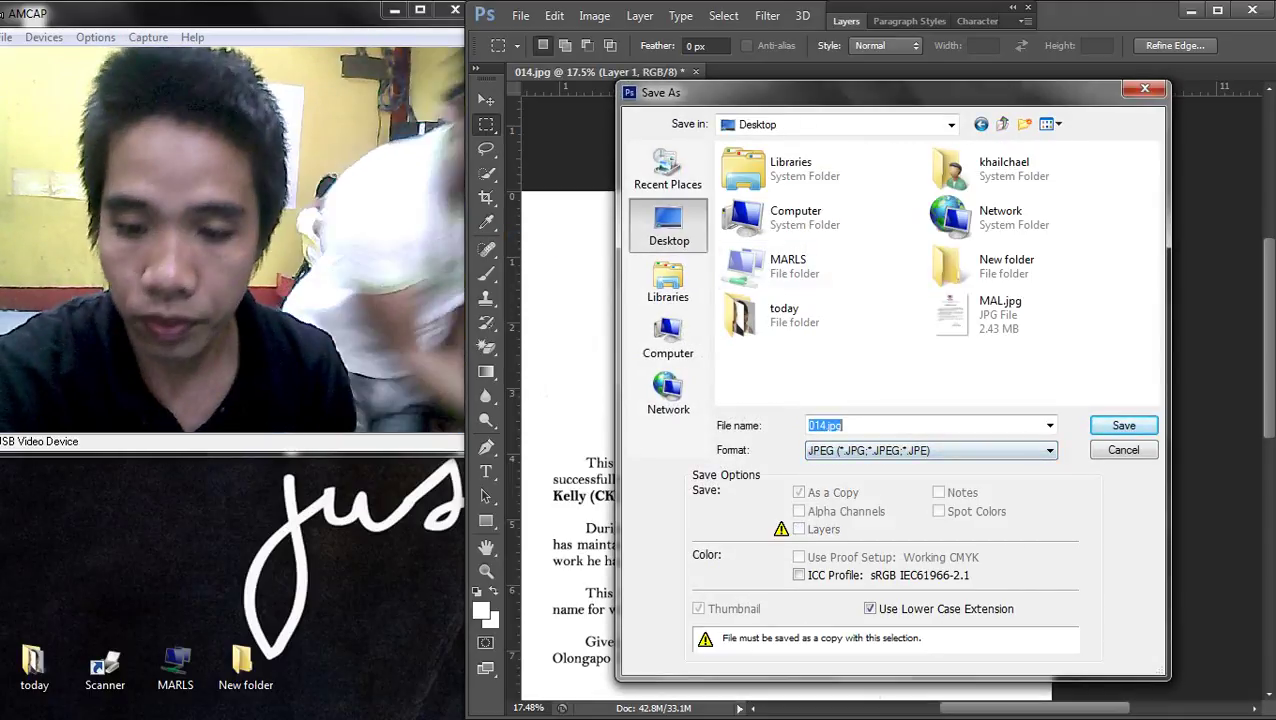
key("Return")
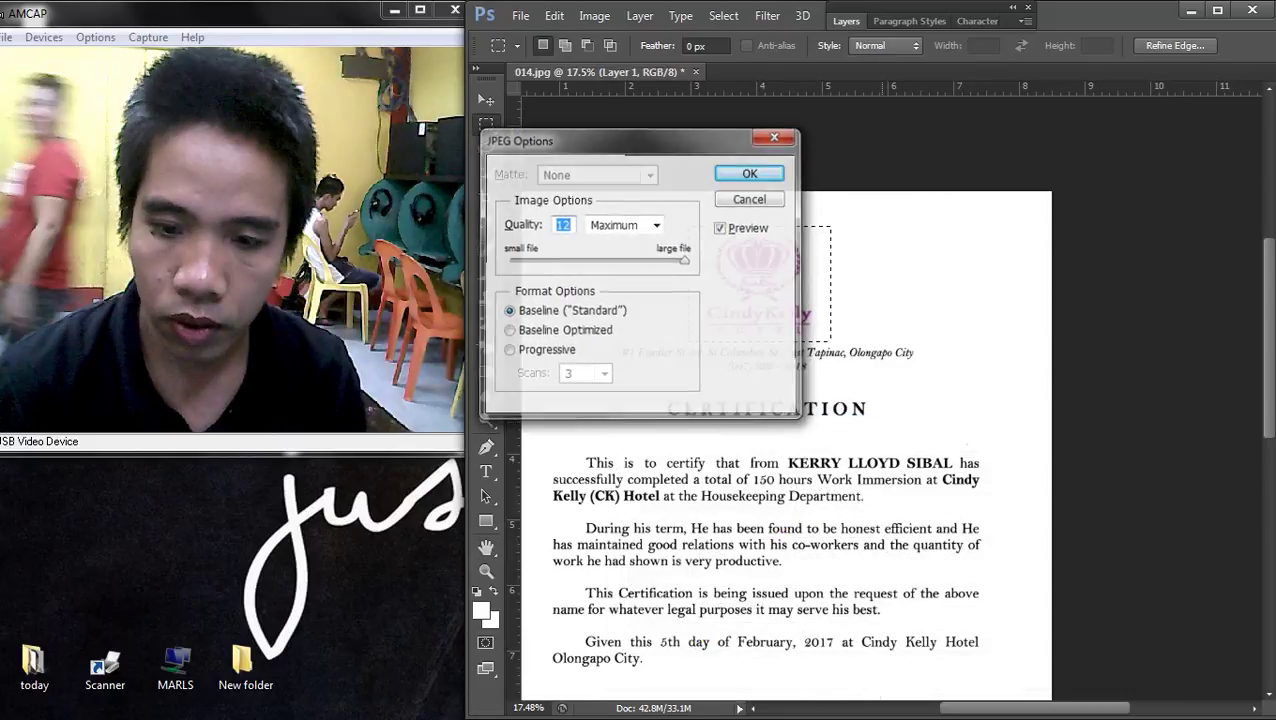
key("Return")
- In a new Explorer window, go to the Desktop and print AI.jpg
key("super+e")
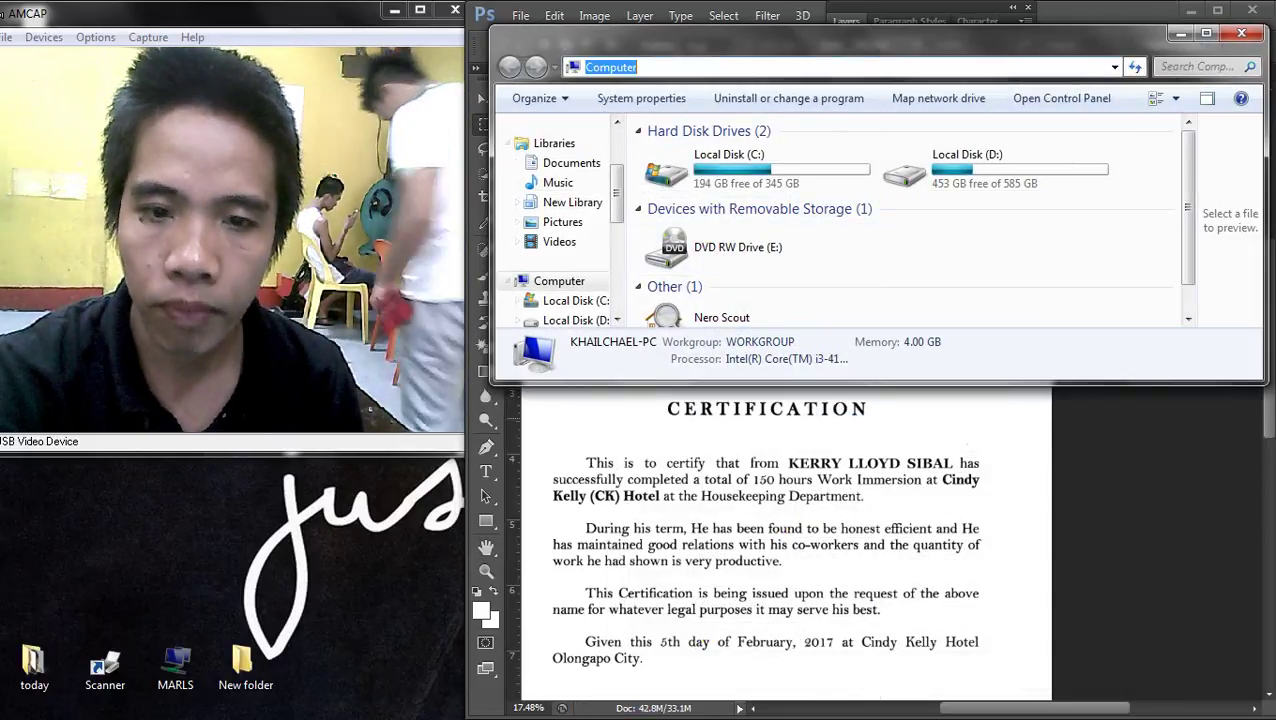
left_click(721, 317)
left_click(588, 66)
left_click(660, 67)
left_click(588, 66)
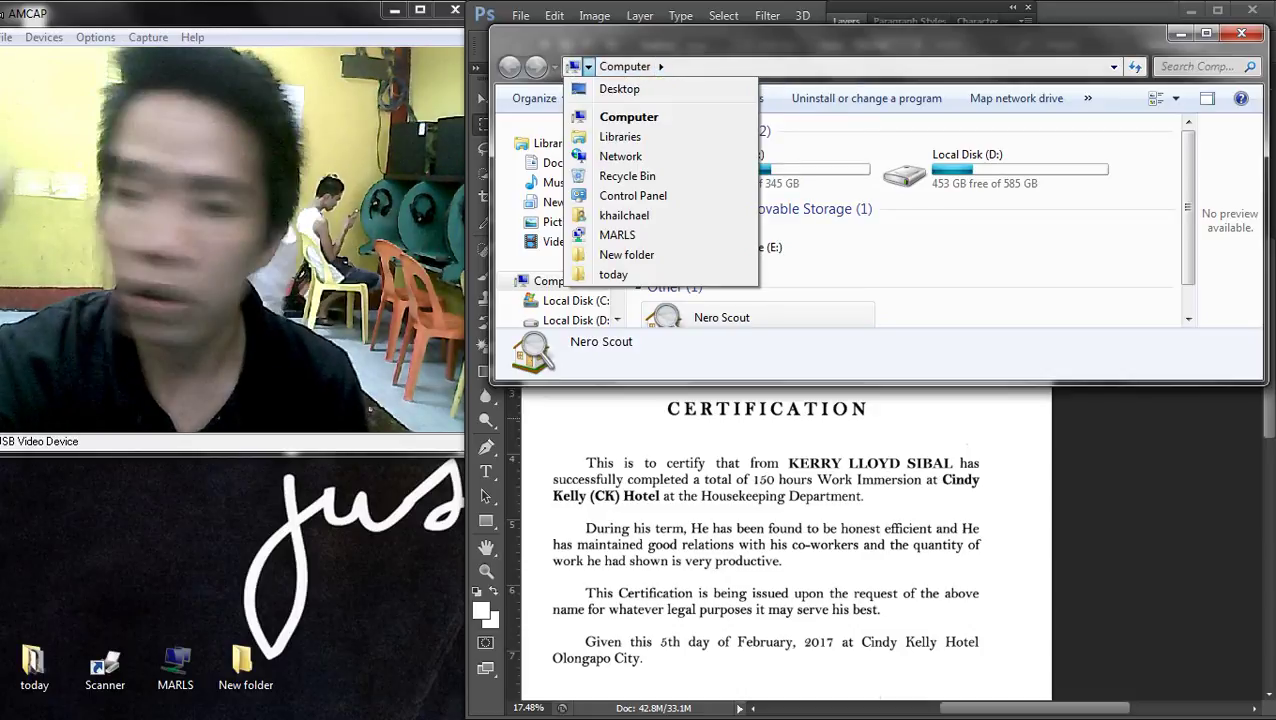
left_click(619, 88)
scroll(880, 300, "down", 3)
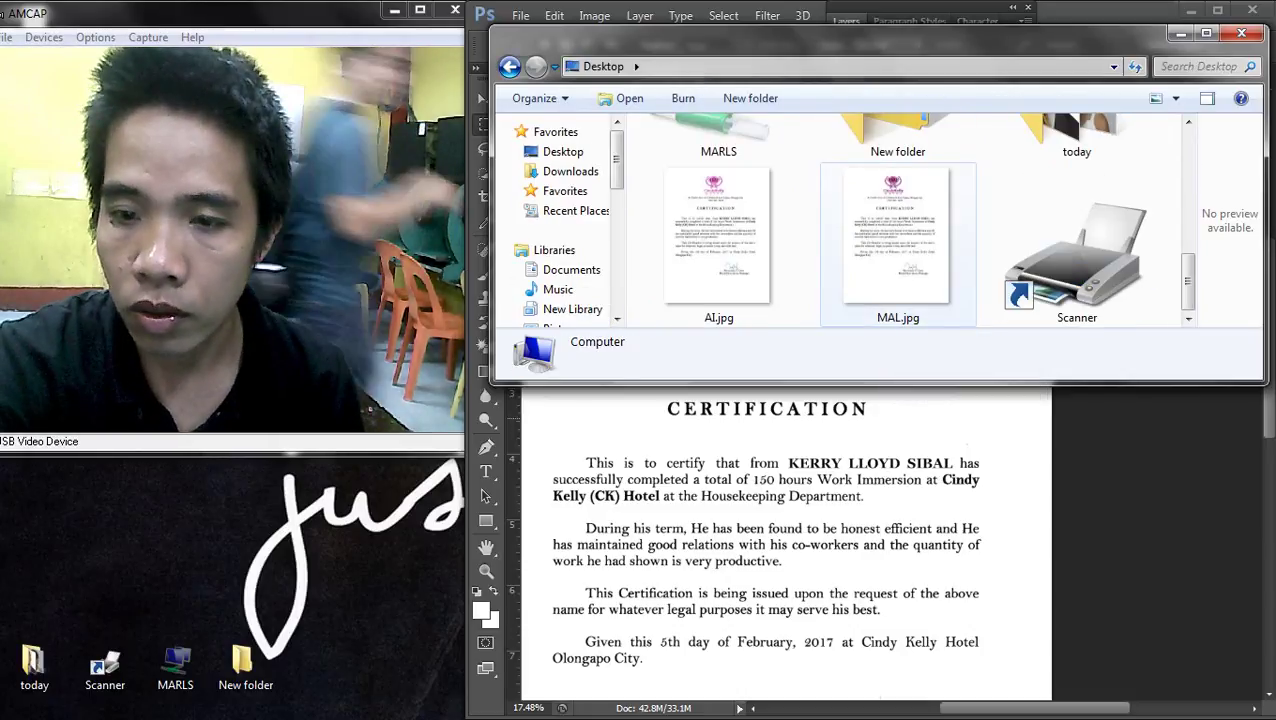
right_click(729, 197)
left_click(771, 288)
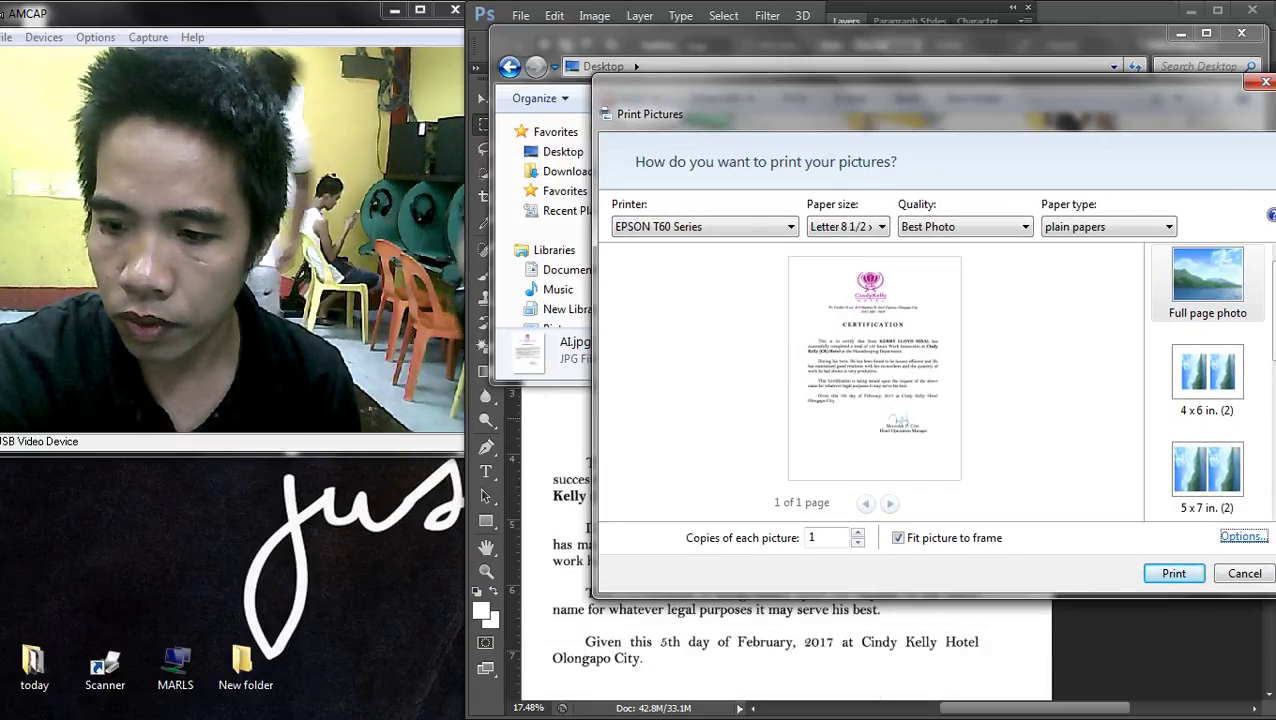
- Check the EPSON T60 printer properties and print AI.jpg
left_click(1243, 536)
left_click(800, 382)
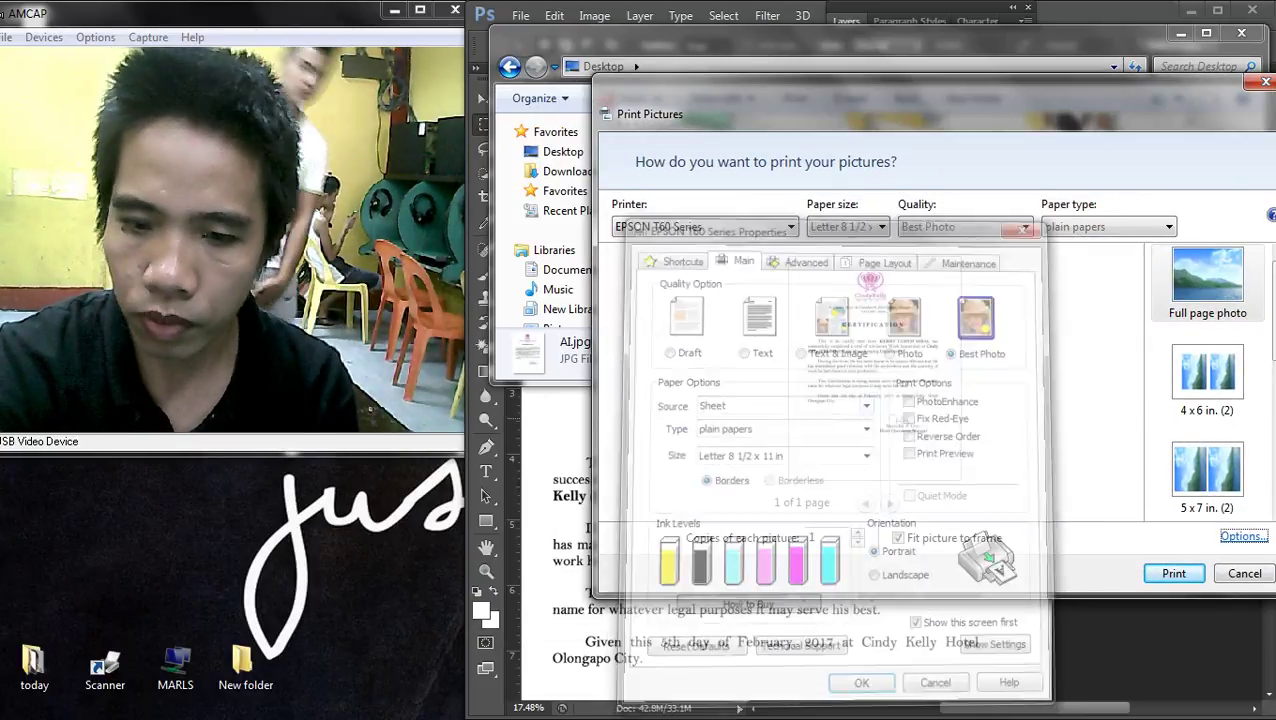
key("Return")
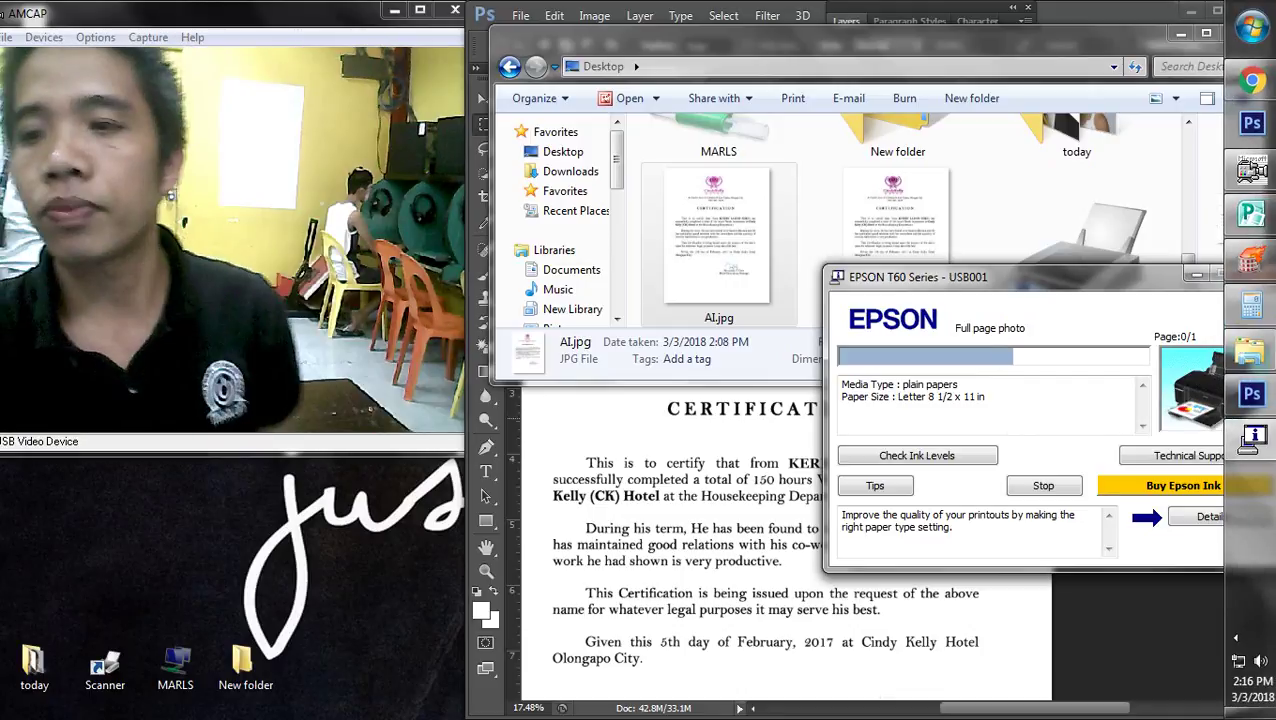
- Minimize Explorer, show the desktop with Win+D, and refresh it twice
left_click(1250, 190)
key("alt+Tab")
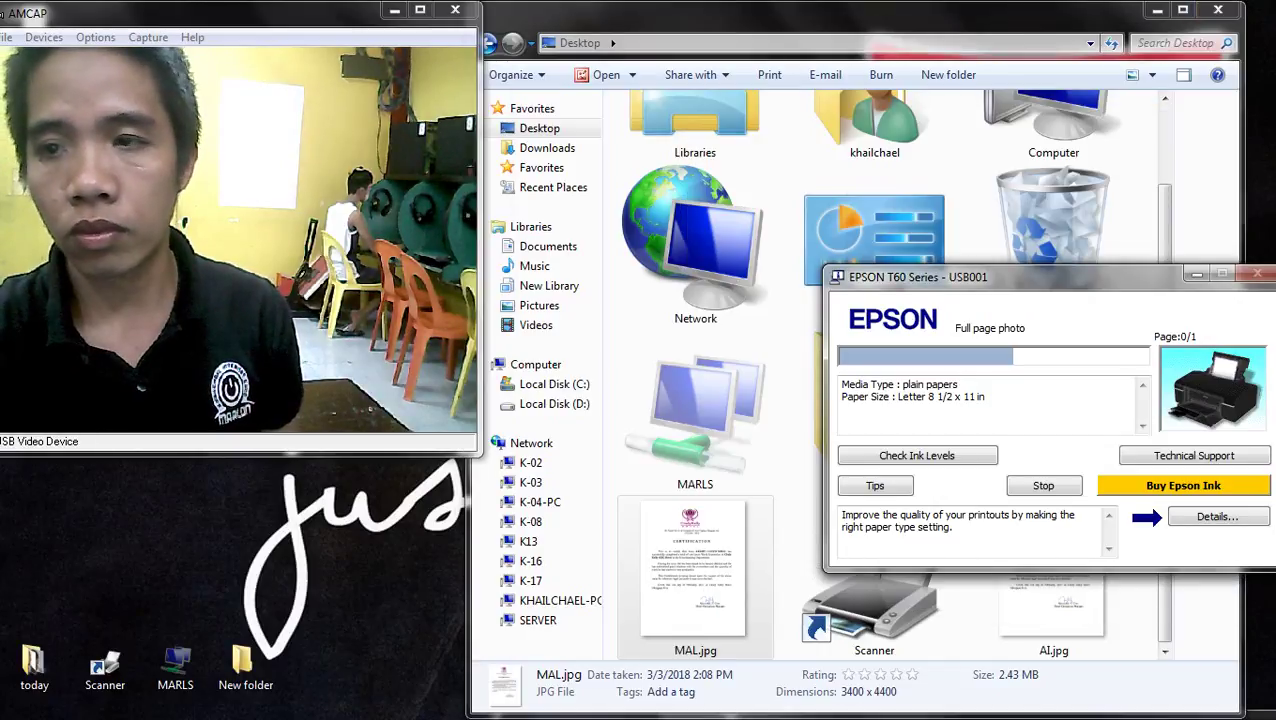
key("super+d")
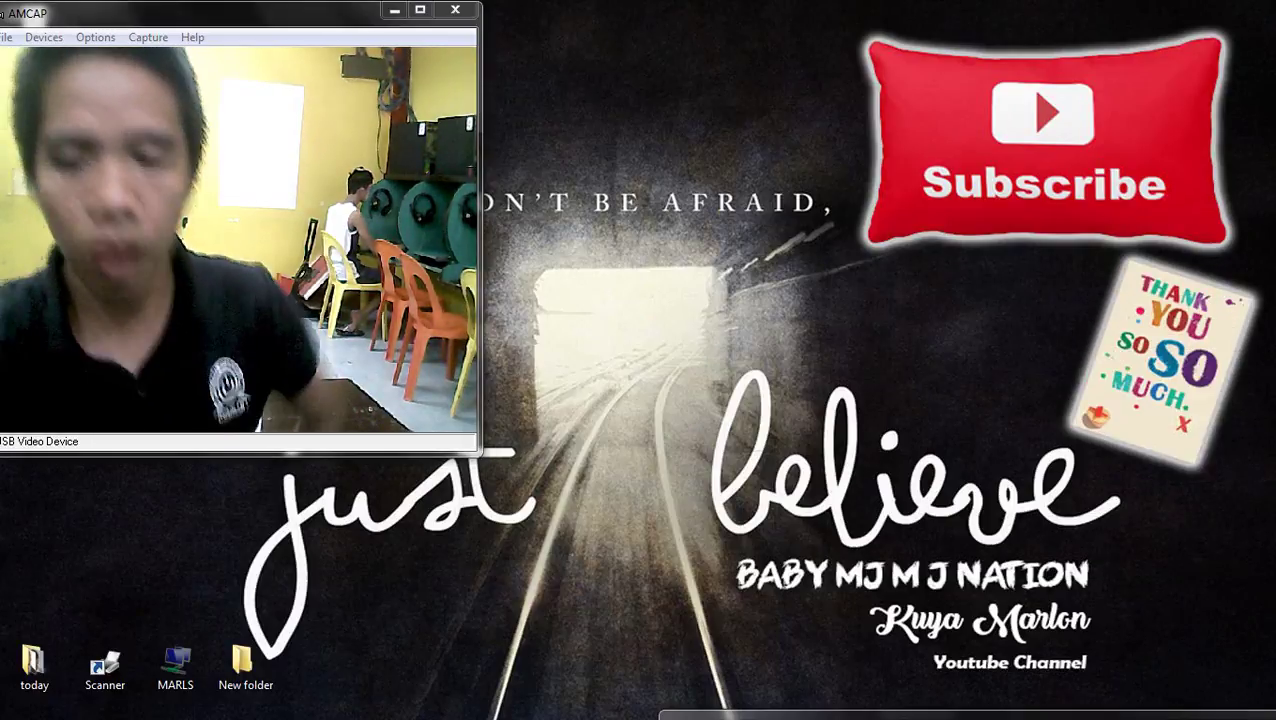
right_click(759, 168)
left_click(809, 219)
right_click(689, 136)
left_click(740, 188)
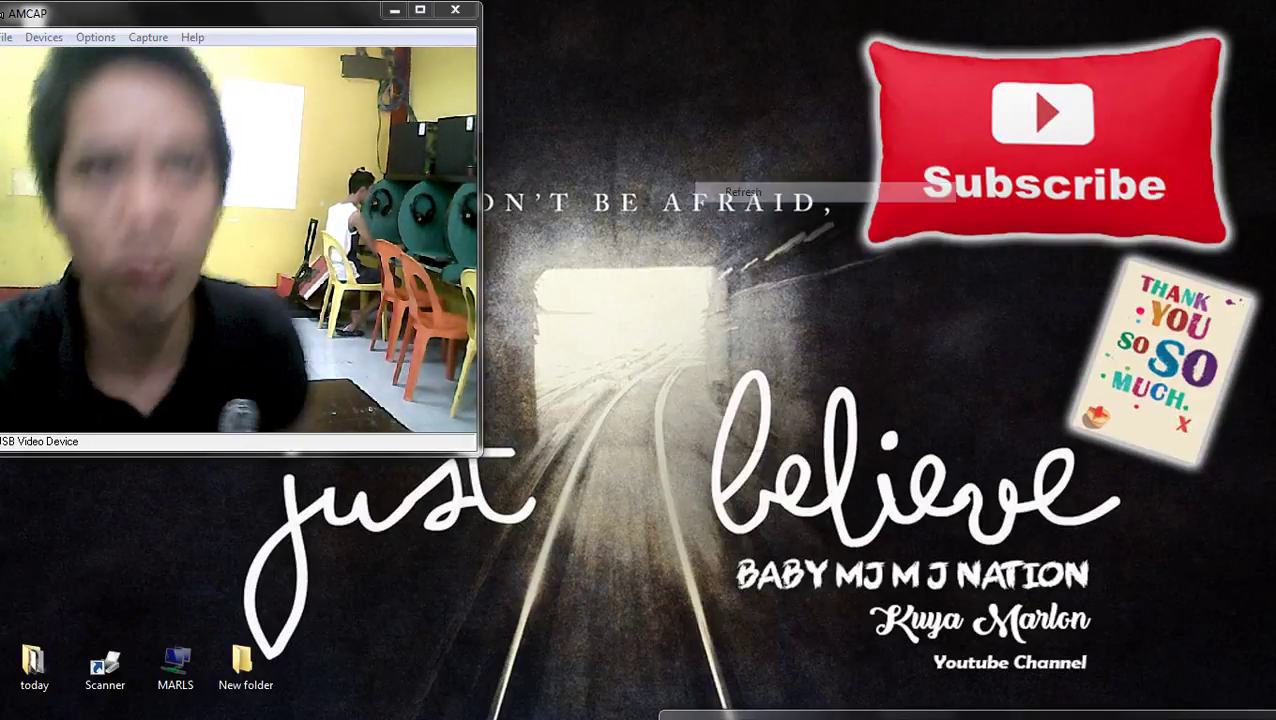
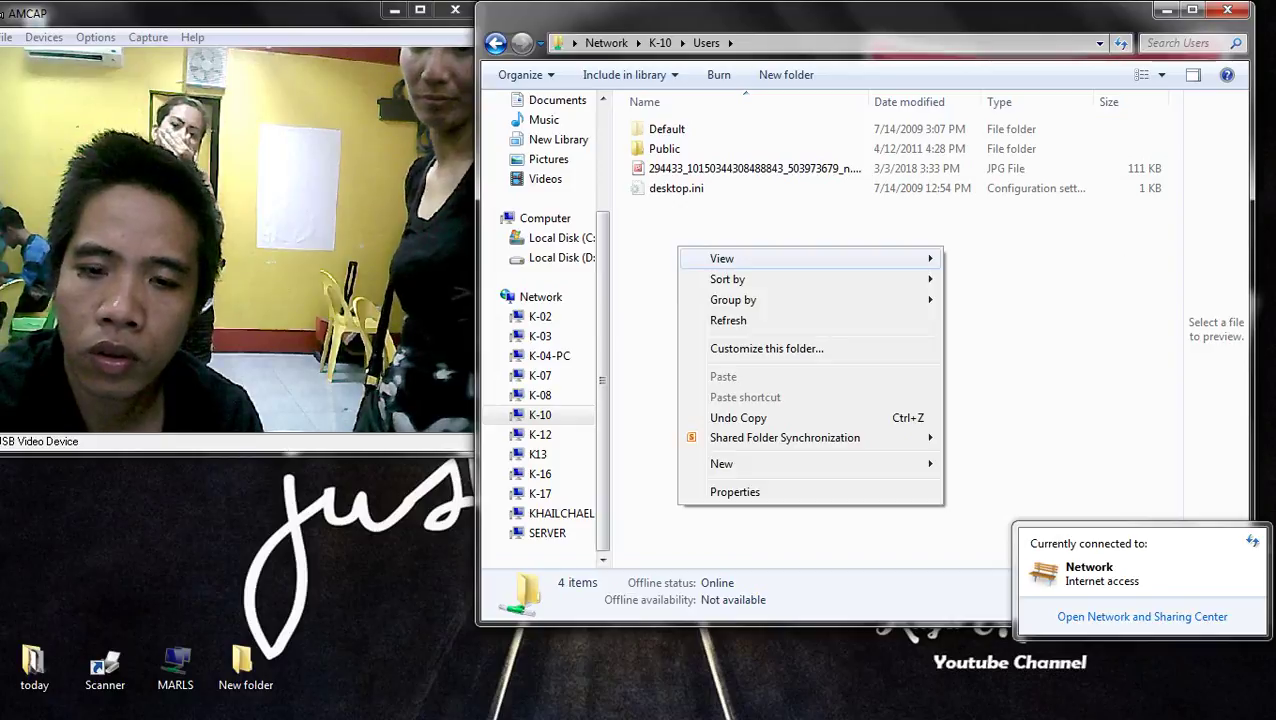
- View the K-10 Users folder as extra large icons, select the JPG photo, then close Explorer
left_click(1000, 258)
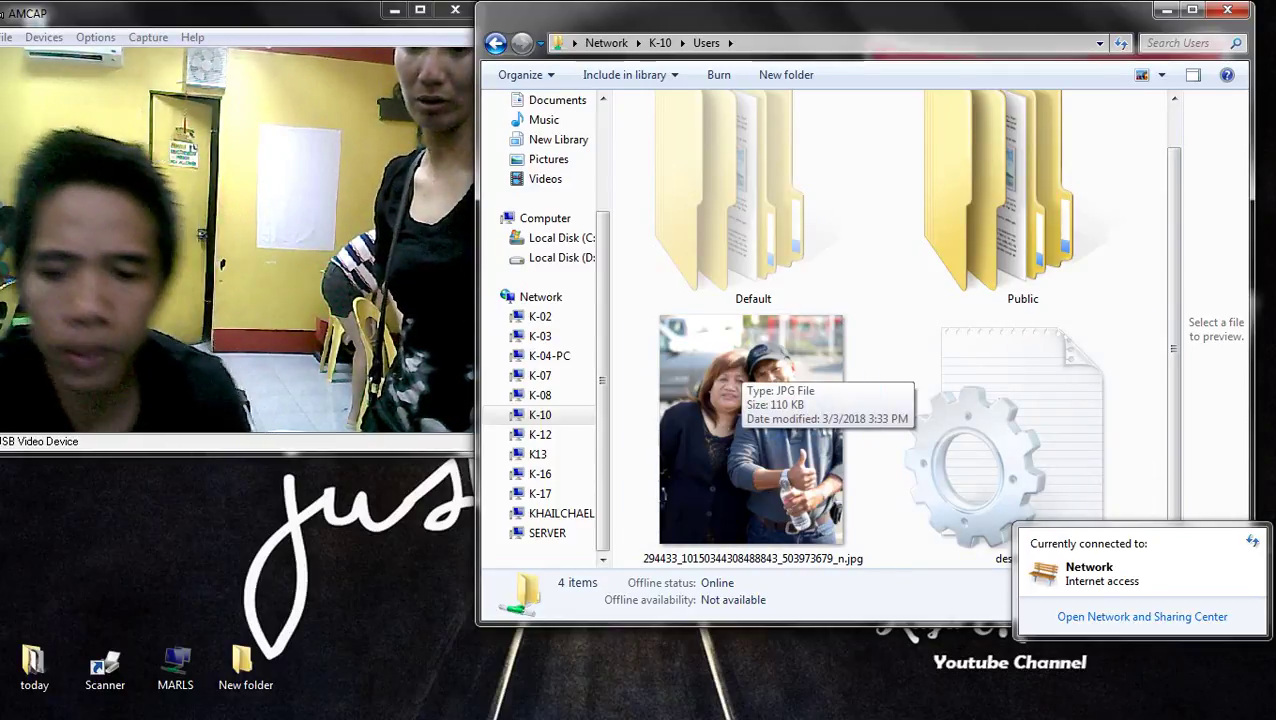
left_click(740, 380)
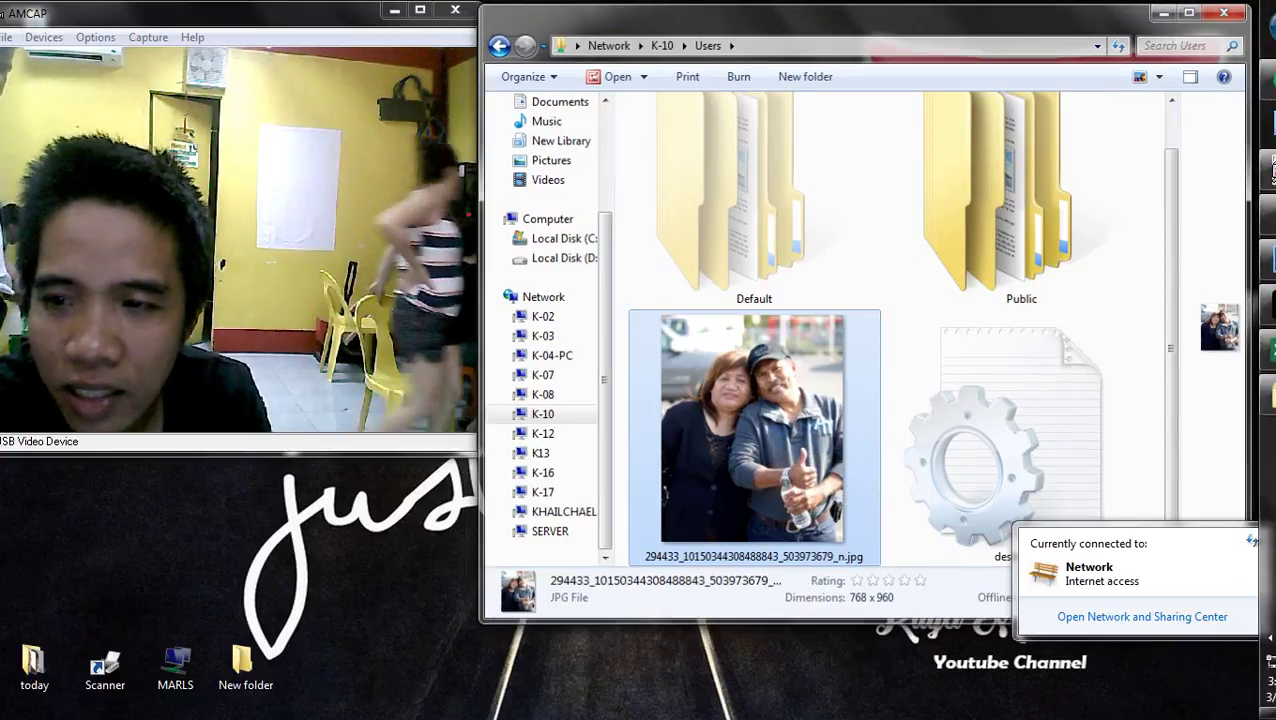
key("alt+F4")
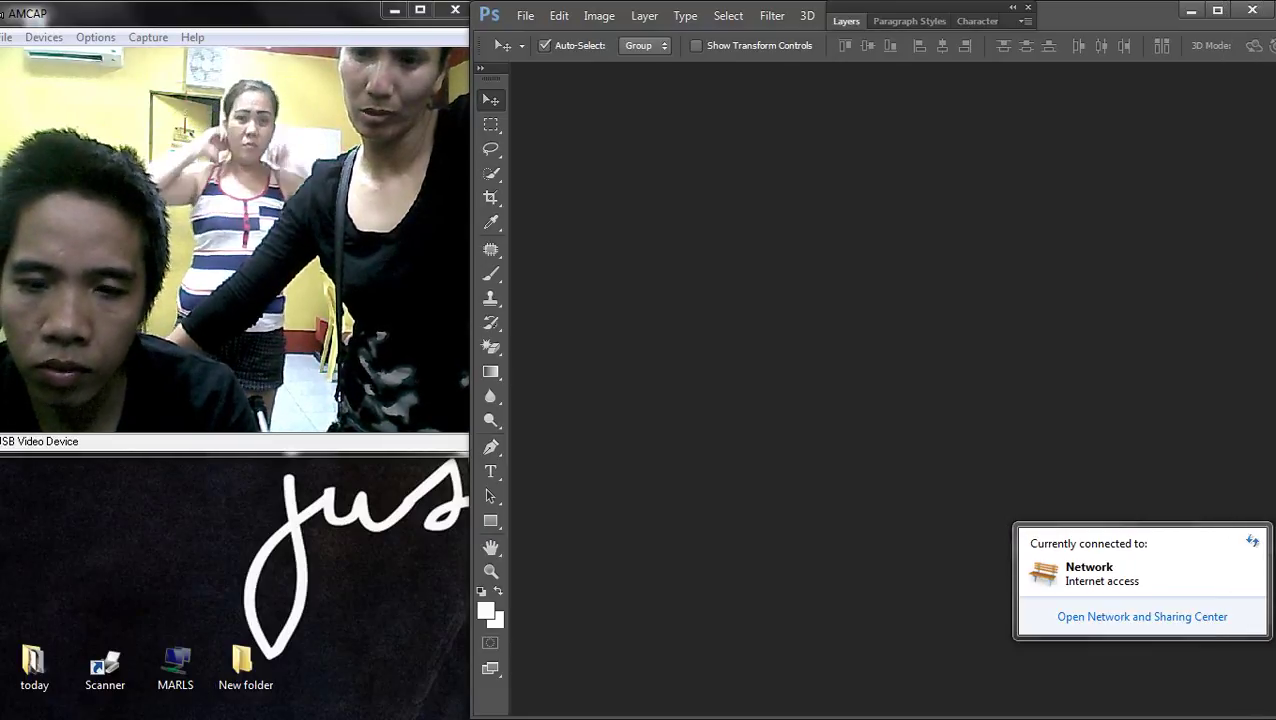
- Open the couple's JPG photo from the Users folder on network computer K-10
key("ctrl+o")
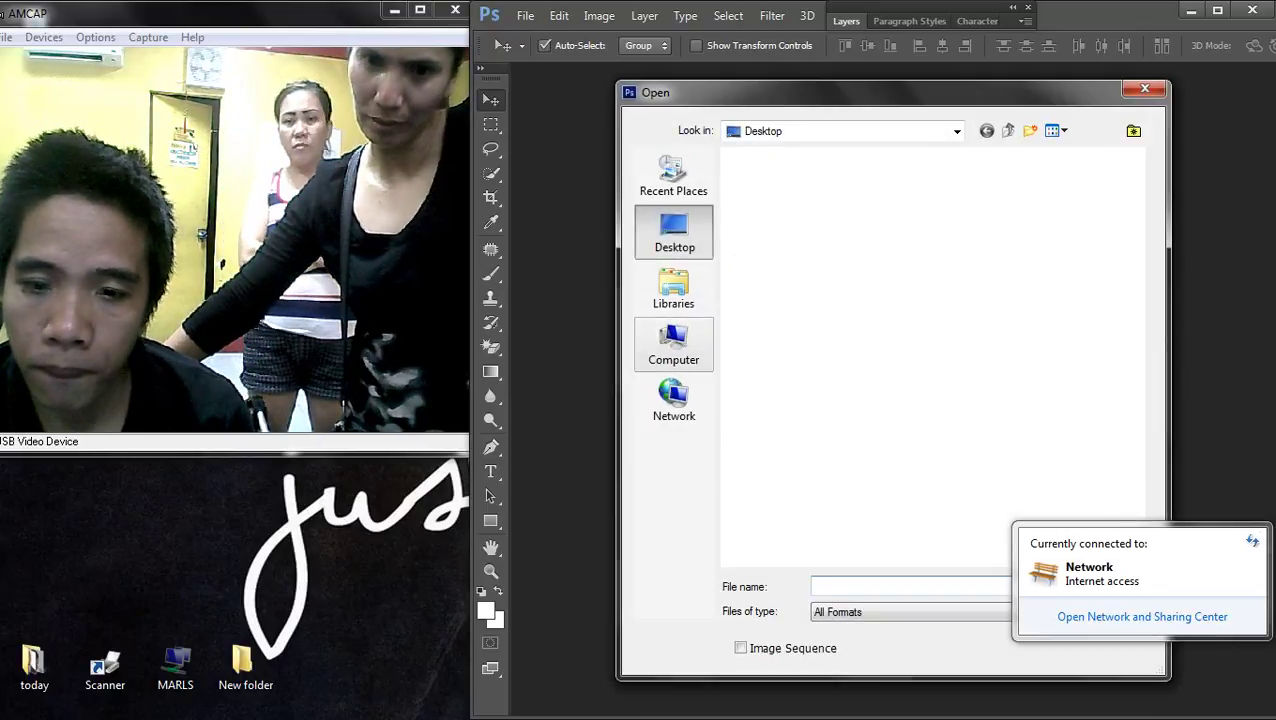
left_click(673, 345)
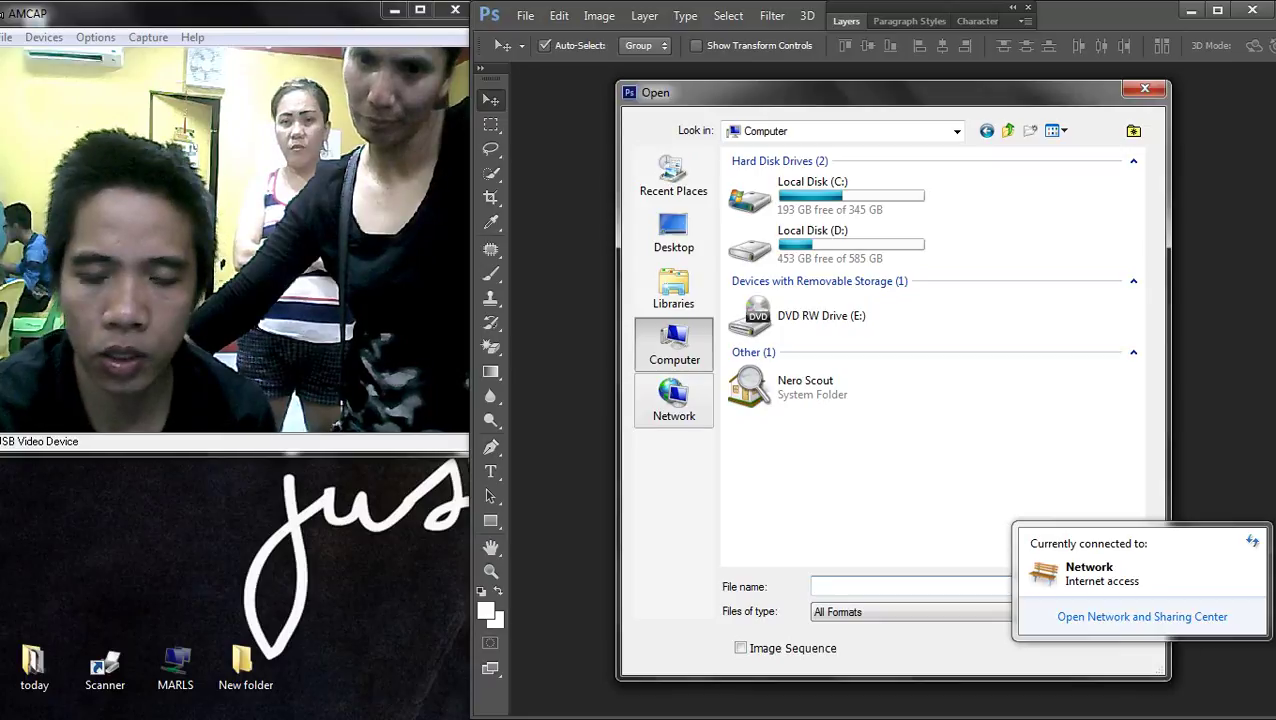
left_click(674, 400)
right_click(866, 351)
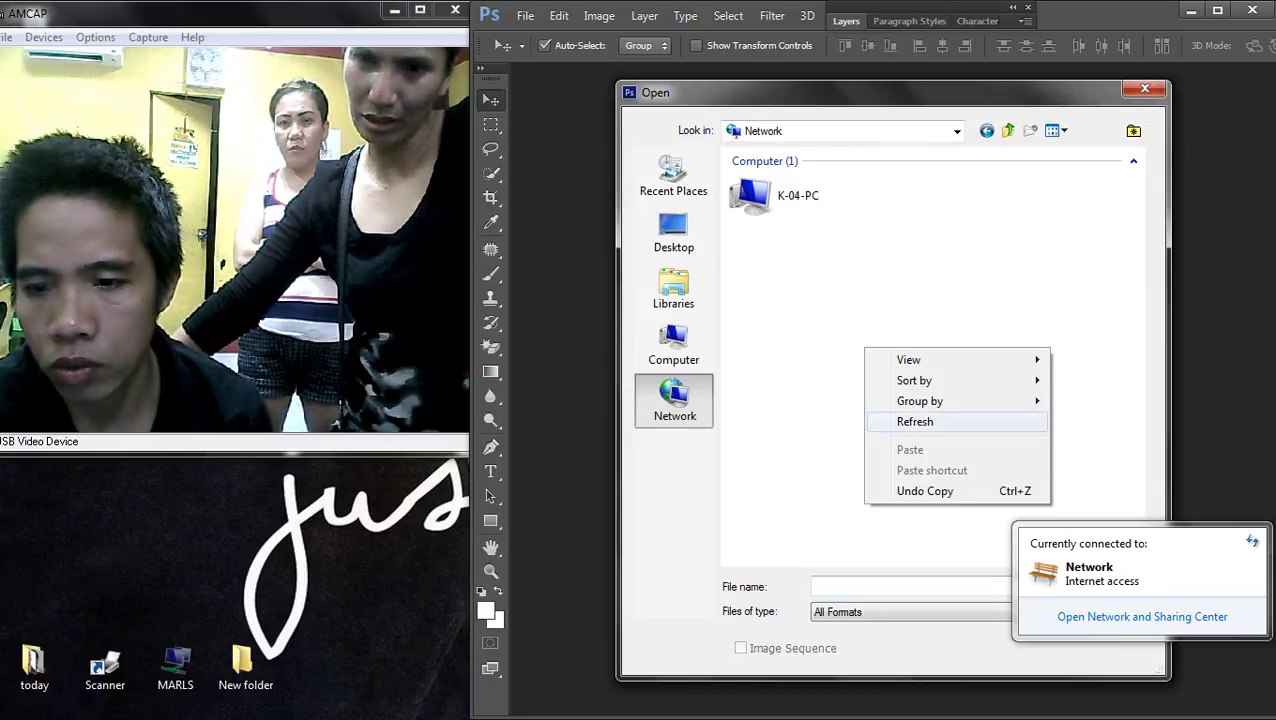
left_click(915, 421)
scroll(830, 470, "down", 3)
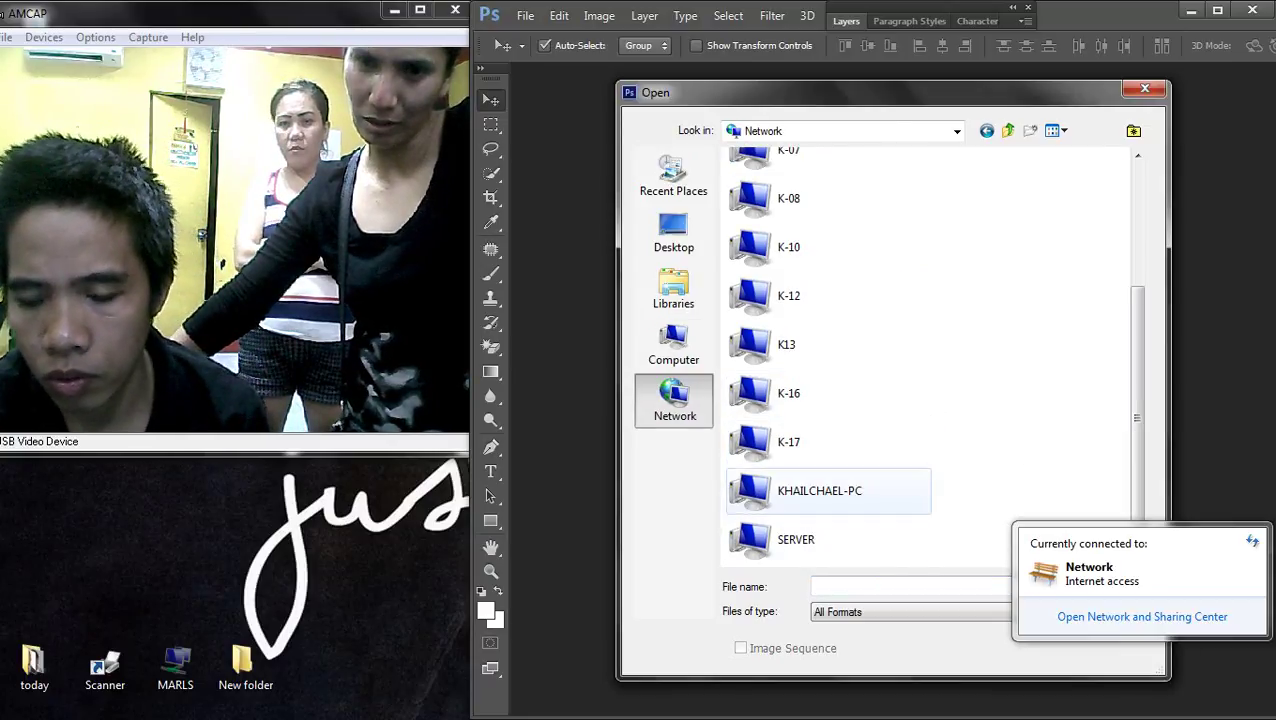
double_click(788, 246)
double_click(765, 172)
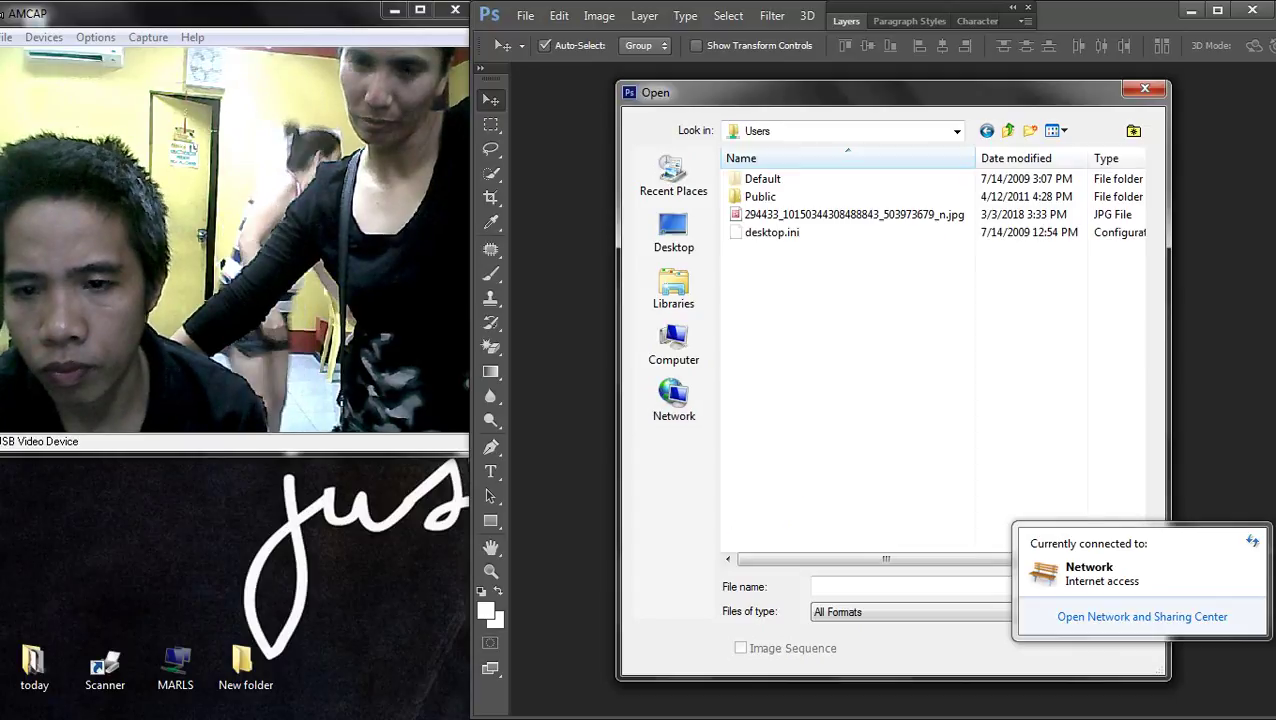
double_click(800, 214)
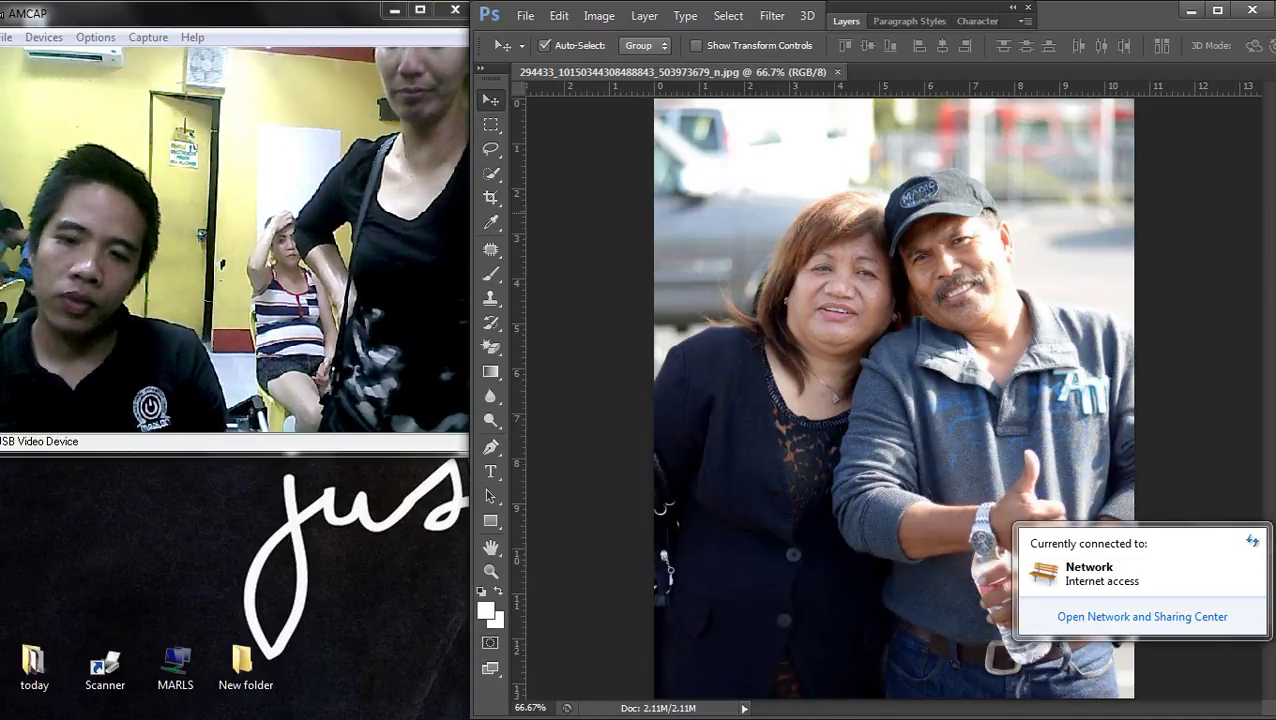
- Crop the photo to a taller, narrower box around the woman
scroll(875, 240, "up", 3)
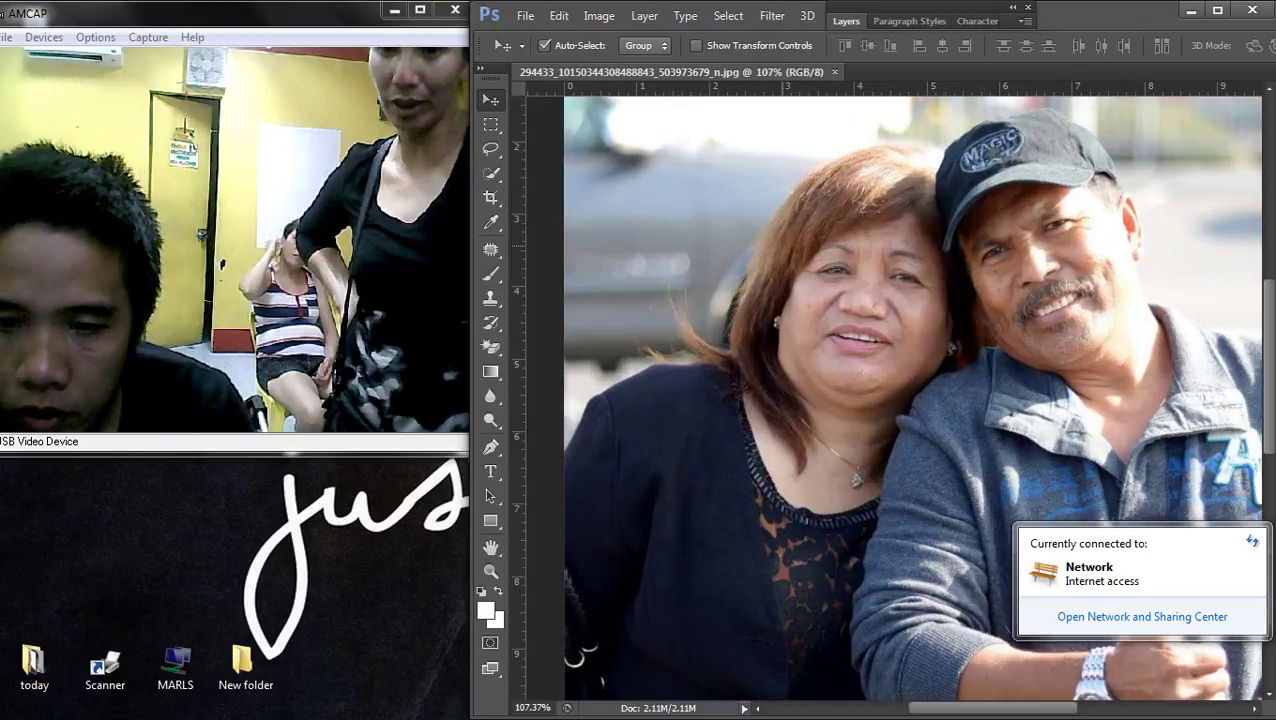
key("c")
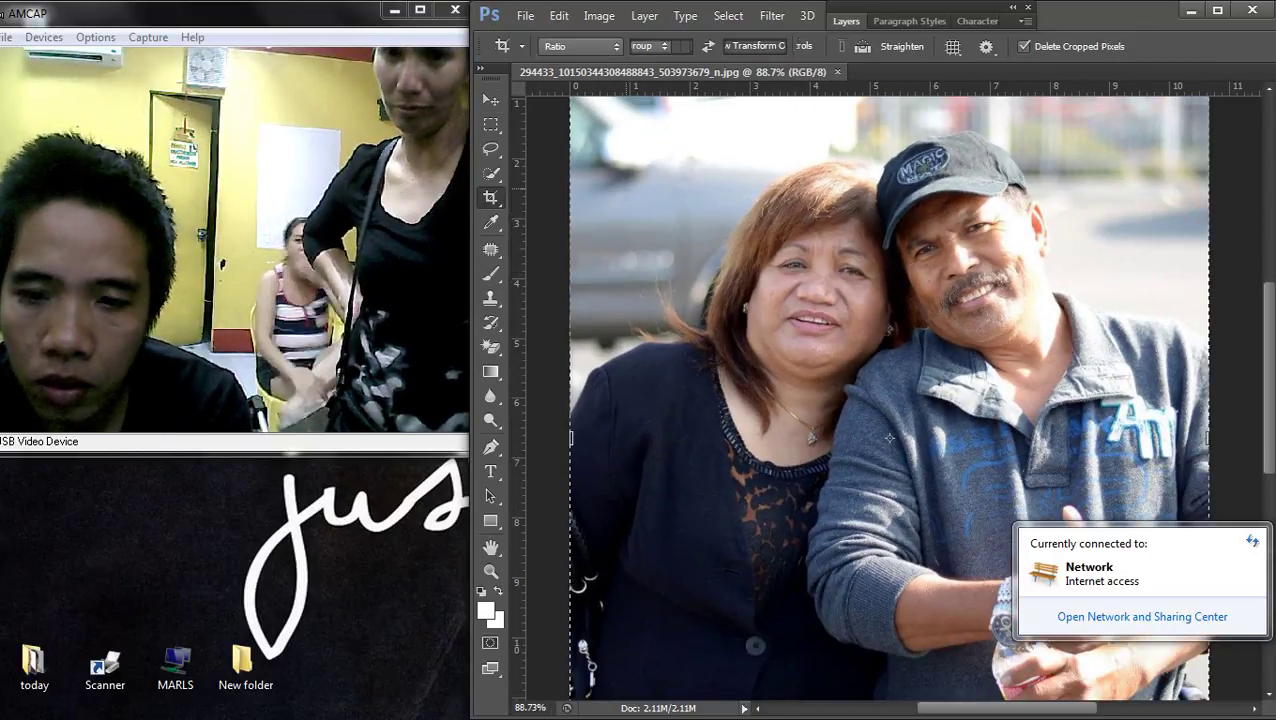
left_click_drag(890, 436, 891, 432)
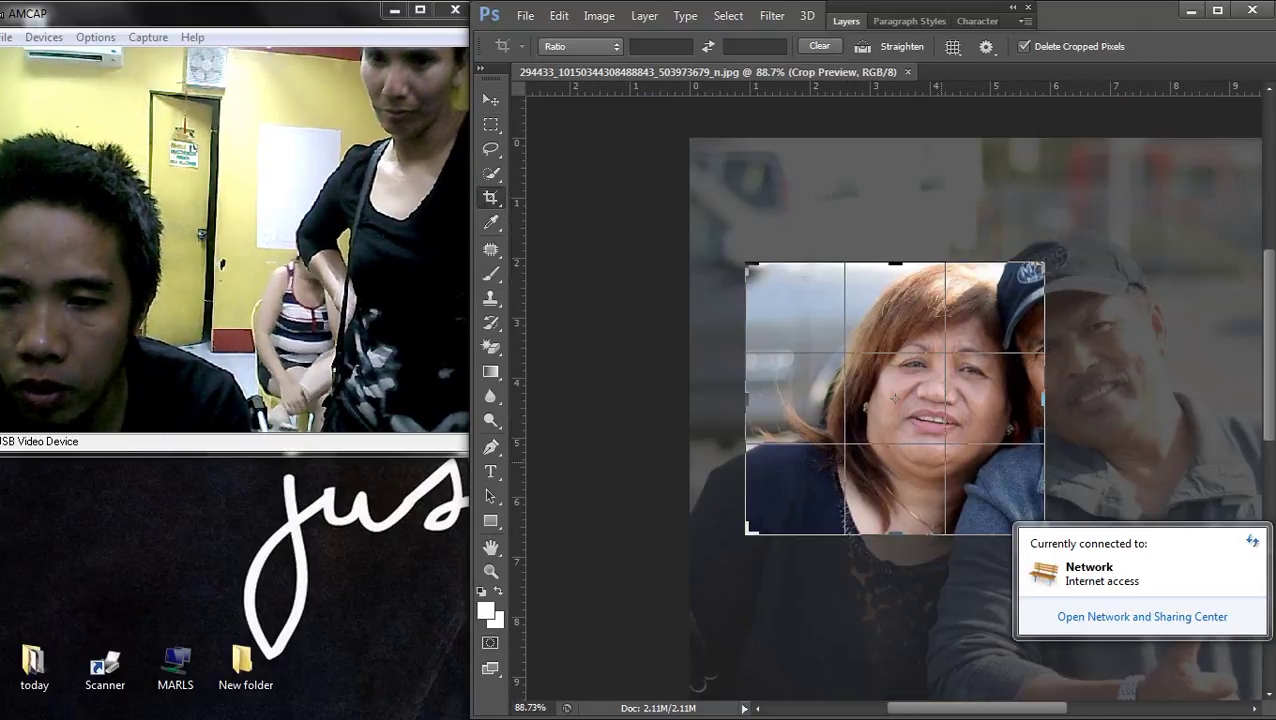
scroll(895, 398, "down", 2)
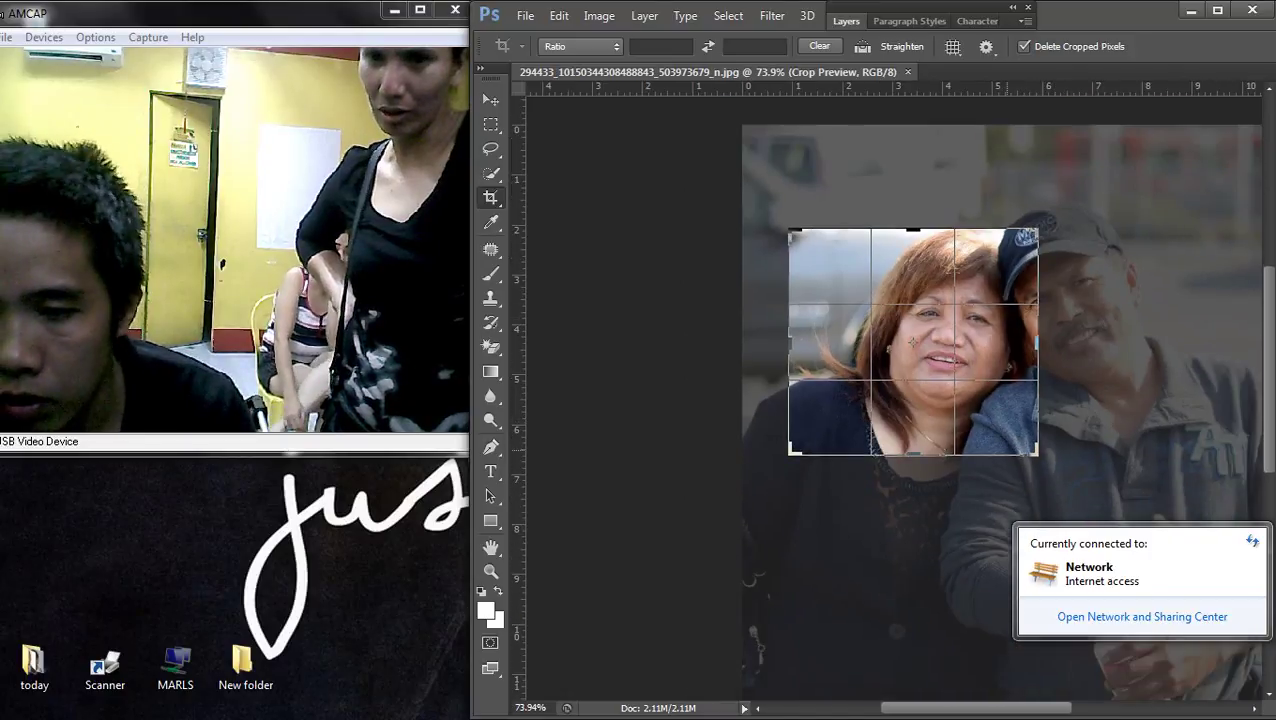
left_click_drag(1038, 455, 1030, 452)
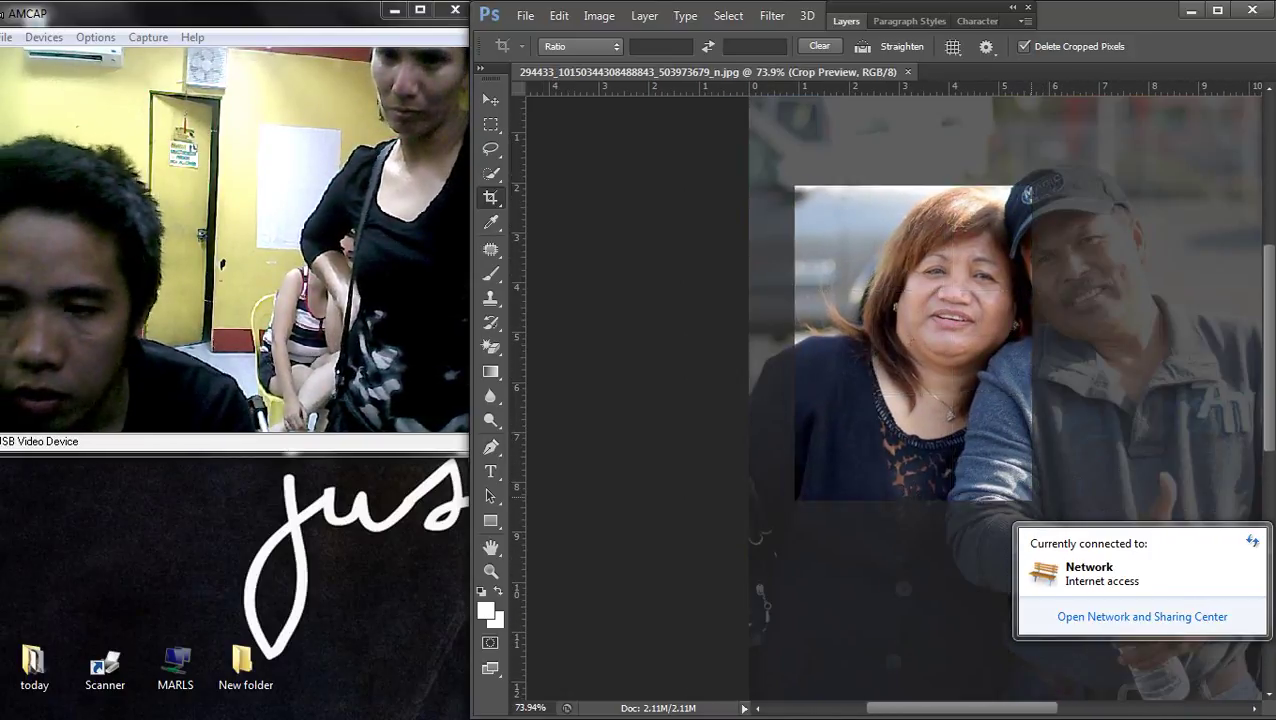
key("Return")
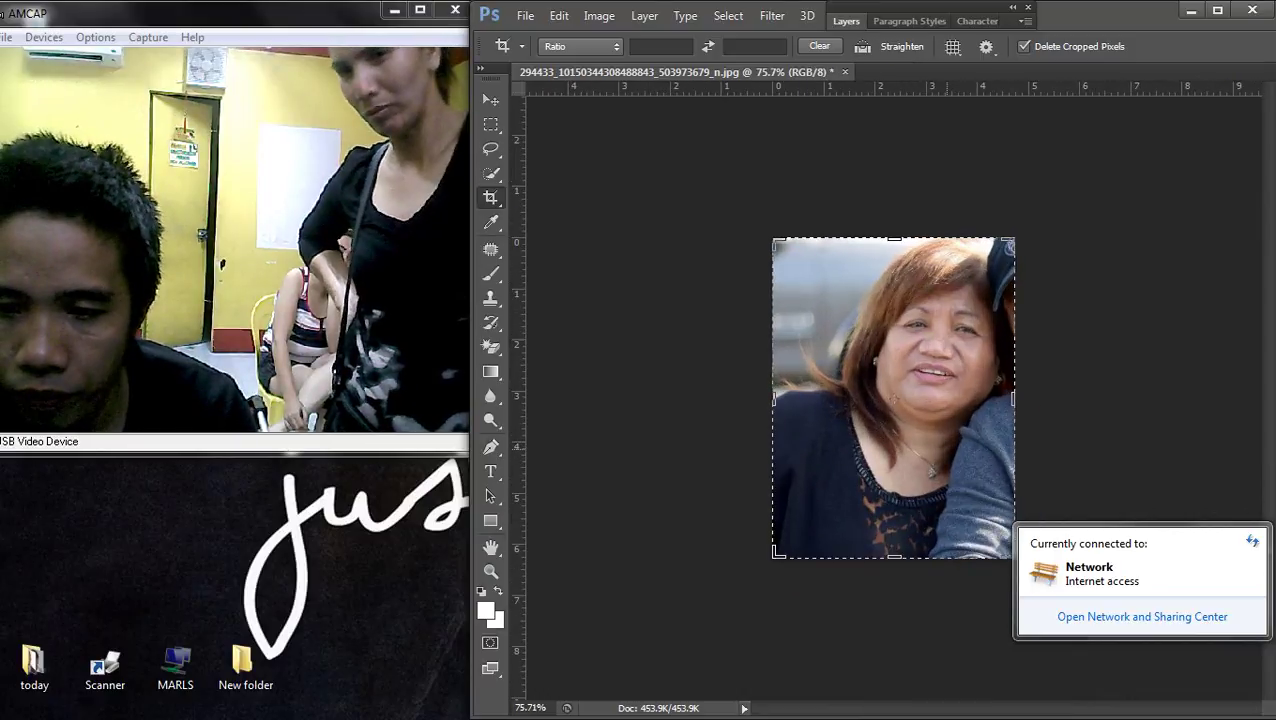
- Tighten the crop twice more, narrowing and shortening it around the woman
left_click_drag(994, 465, 990, 481)
left_click_drag(800, 528, 810, 517)
key("Return")
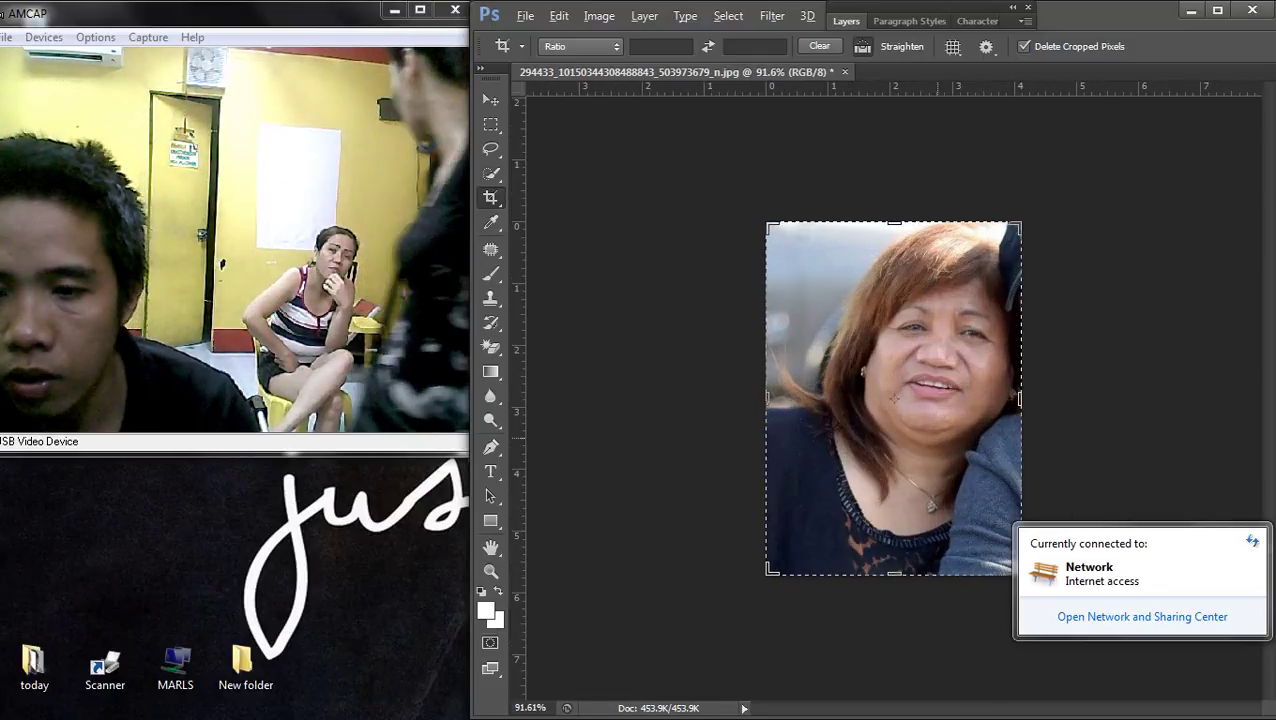
left_click_drag(893, 575, 893, 560)
key("Return")
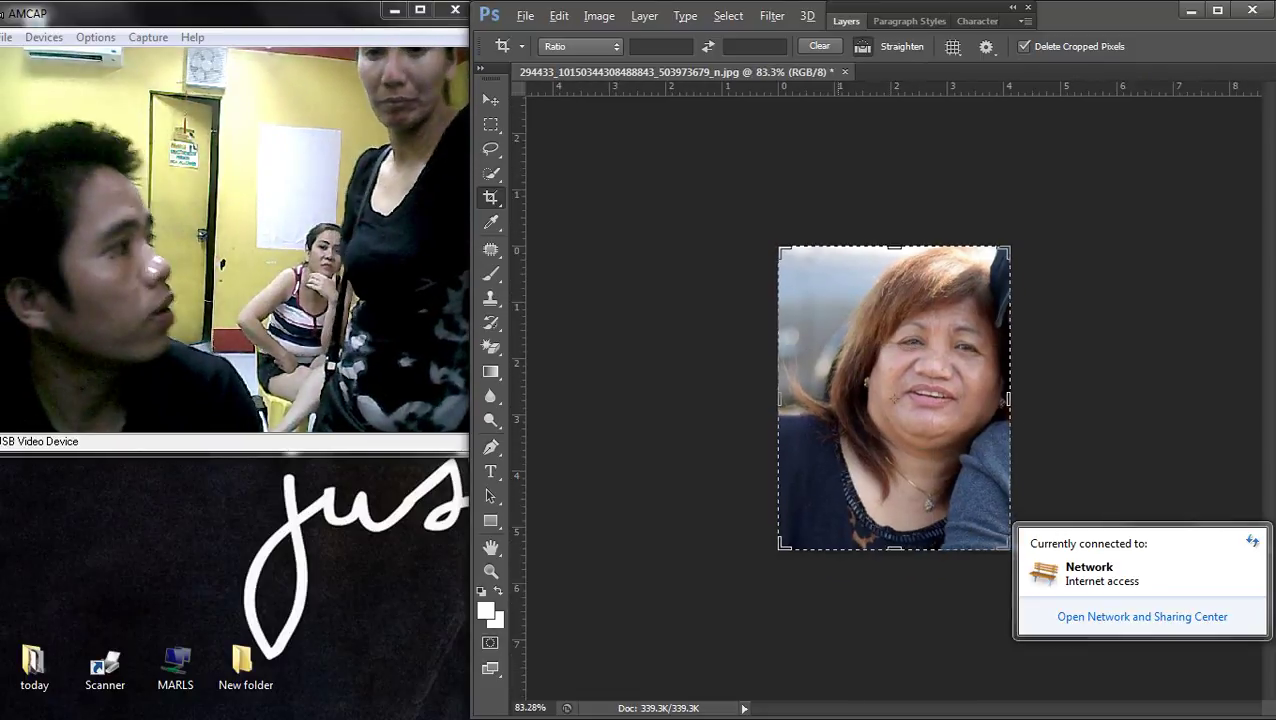
- Crop the portrait to a marquee selection that drops its bottom strip
key("v")
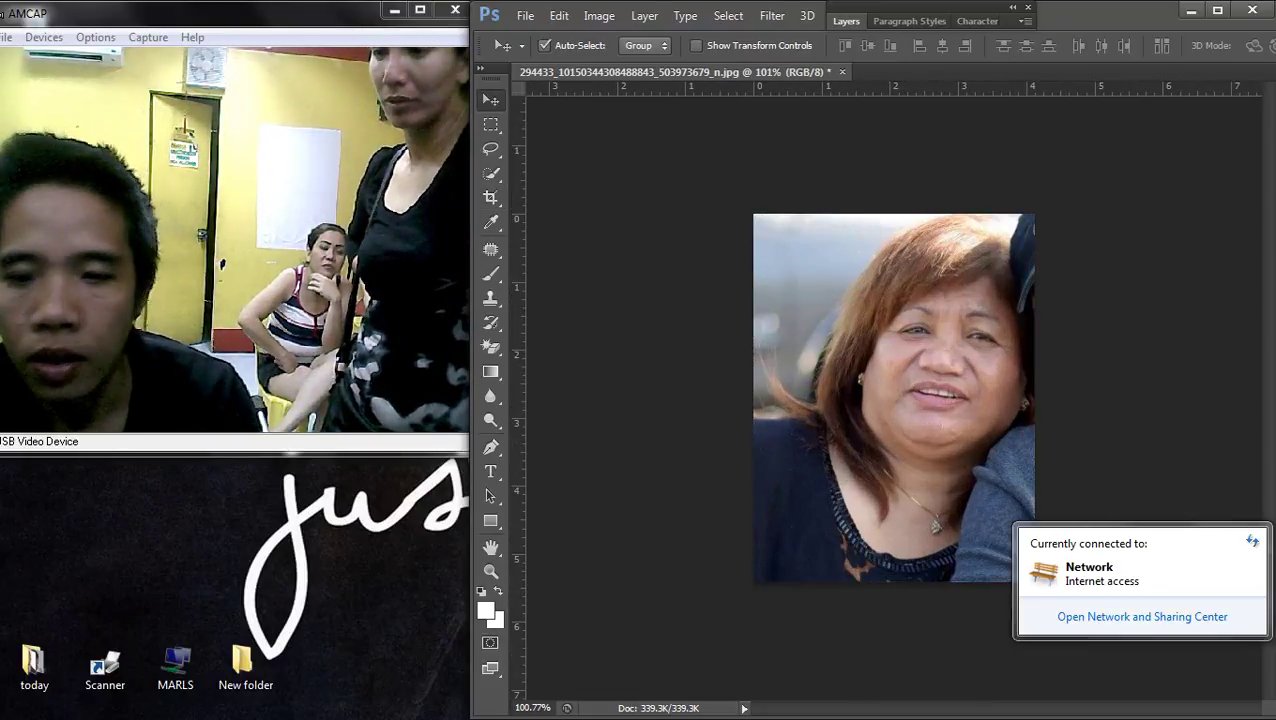
key("ctrl+minus")
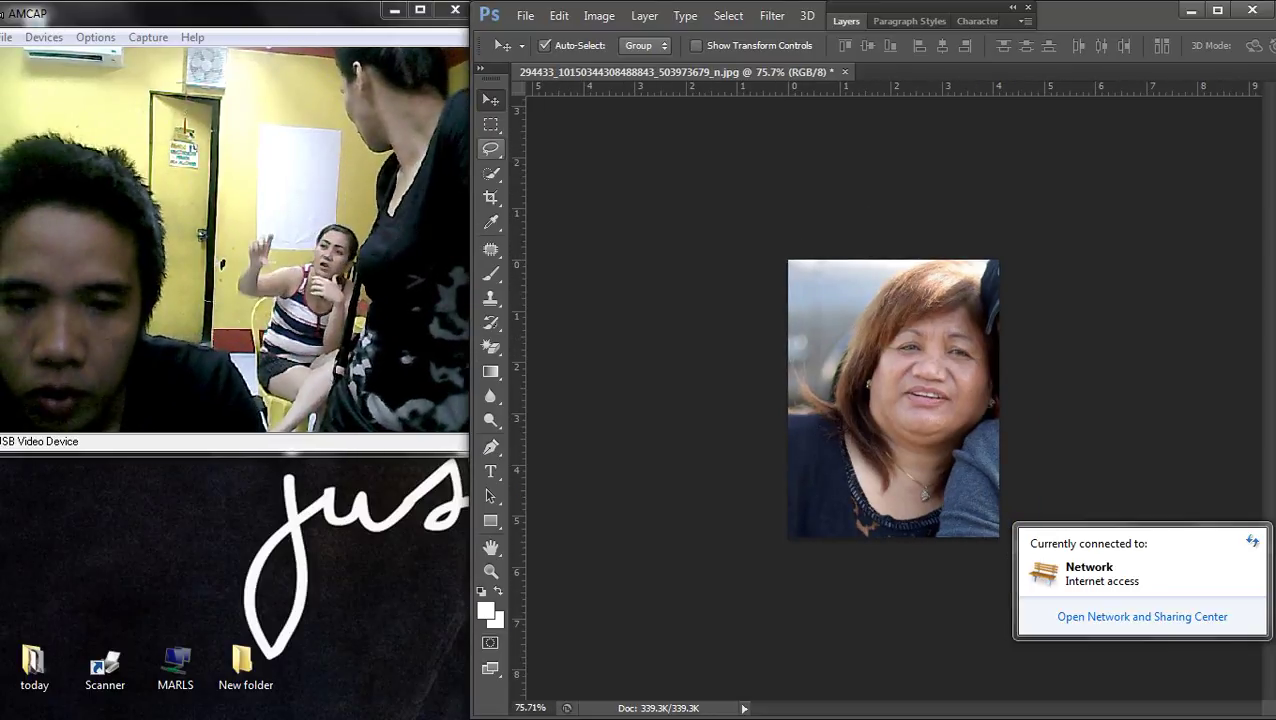
key("m")
left_click_drag(789, 261, 999, 509)
key("Return")
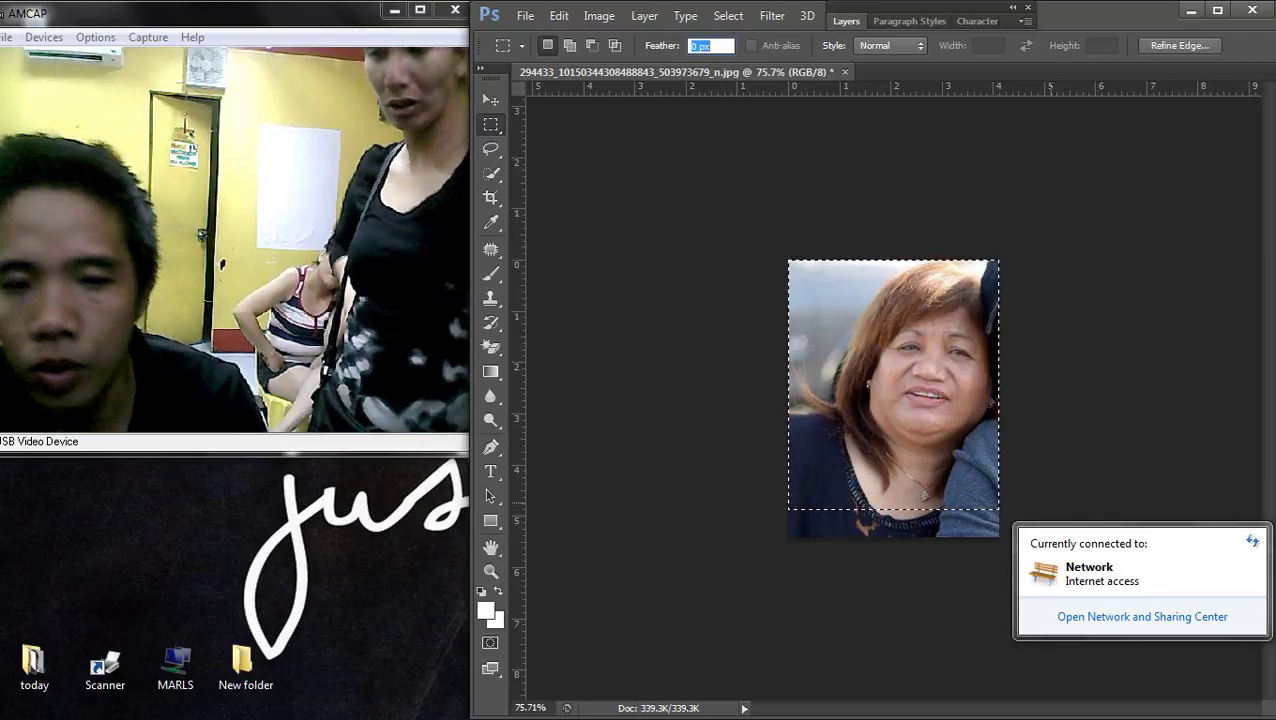
left_click(490, 197)
left_click_drag(893, 509, 893, 508)
key("Return")
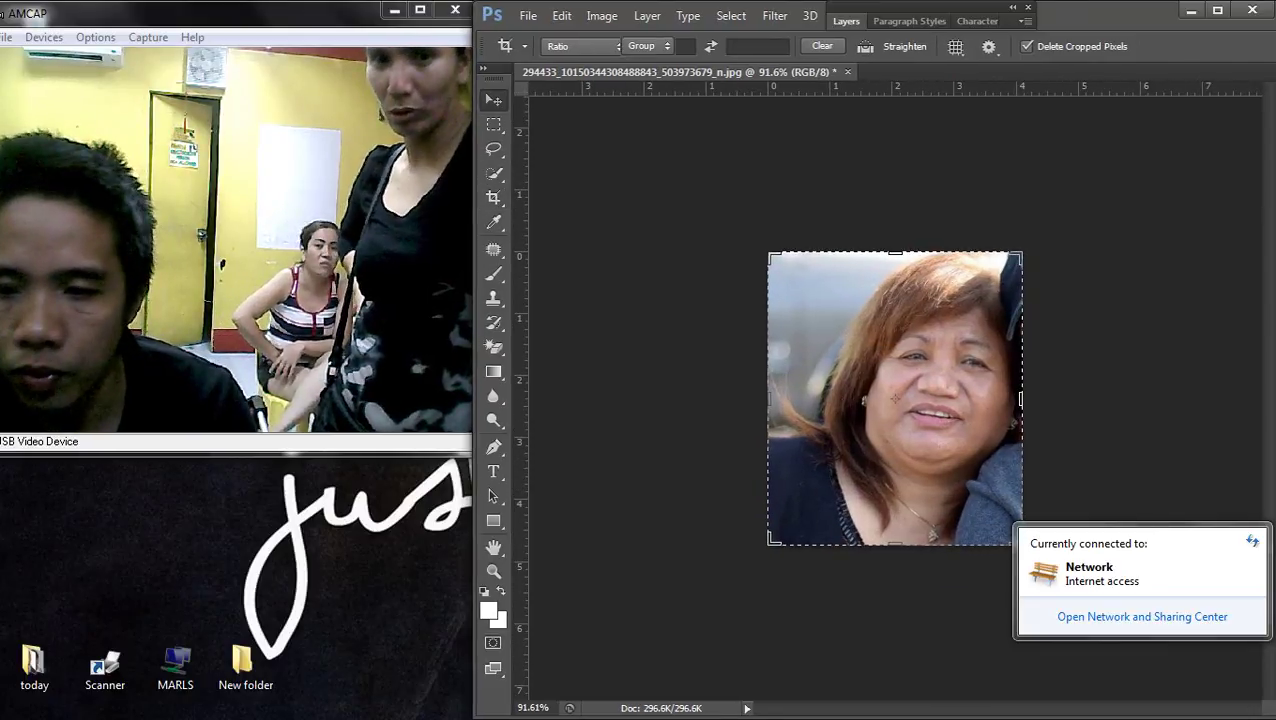
key("v")
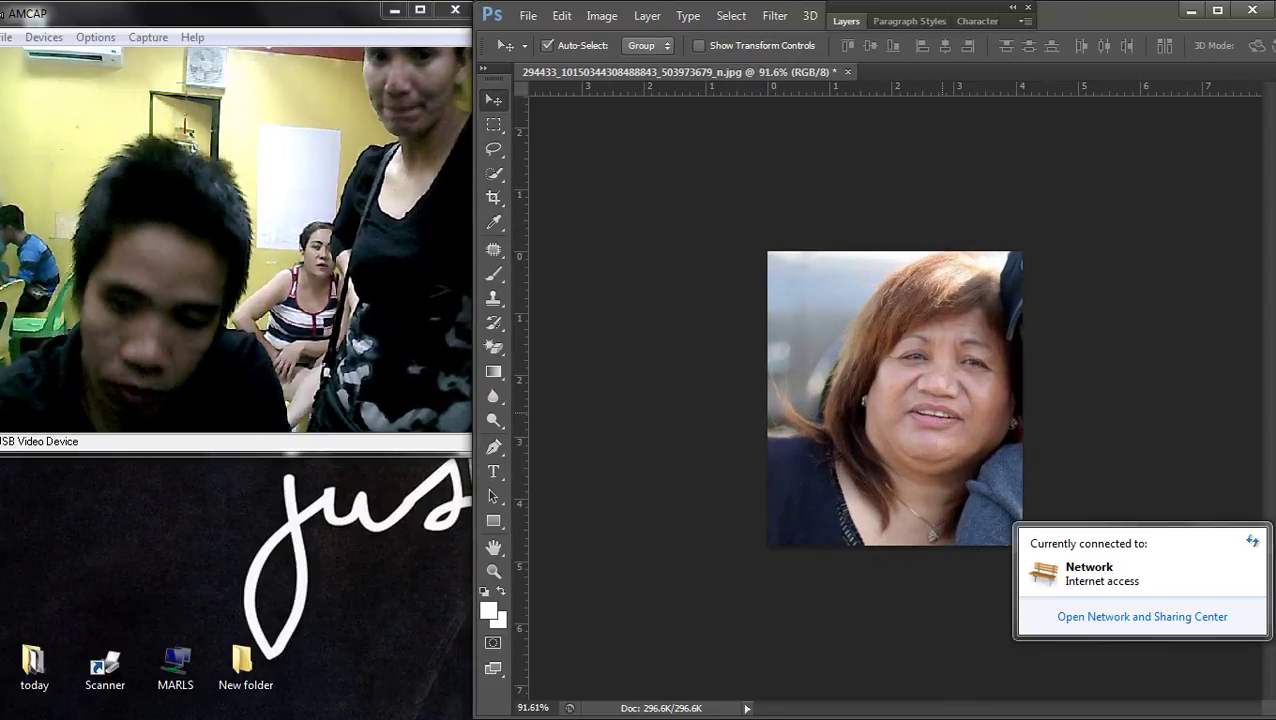
- Darken the portrait's midtones slightly with a Curves adjustment
key("ctrl+m")
left_click_drag(529, 362, 531, 364)
key("Return")
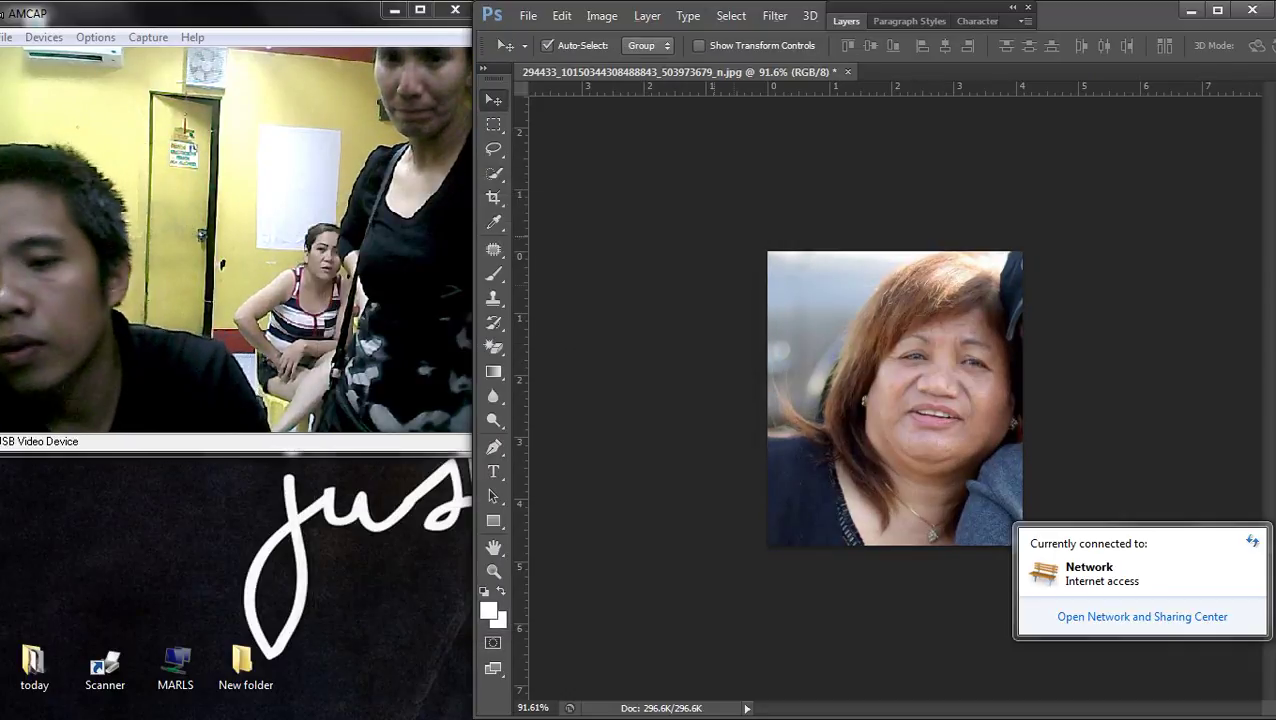
scroll(895, 398, "down", 2)
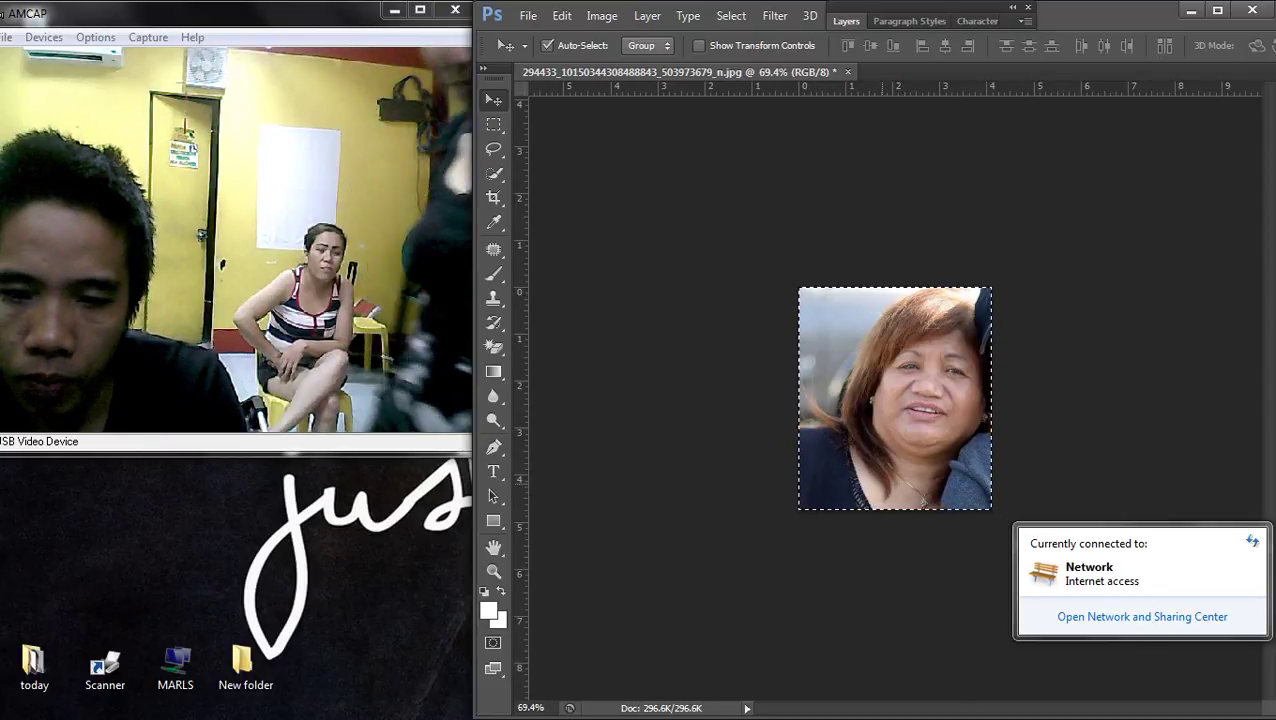
- Try squashing the portrait's height to about 94%, then undo it
key("ctrl+t")
left_click_drag(895, 509, 895, 496)
key("ctrl+z")
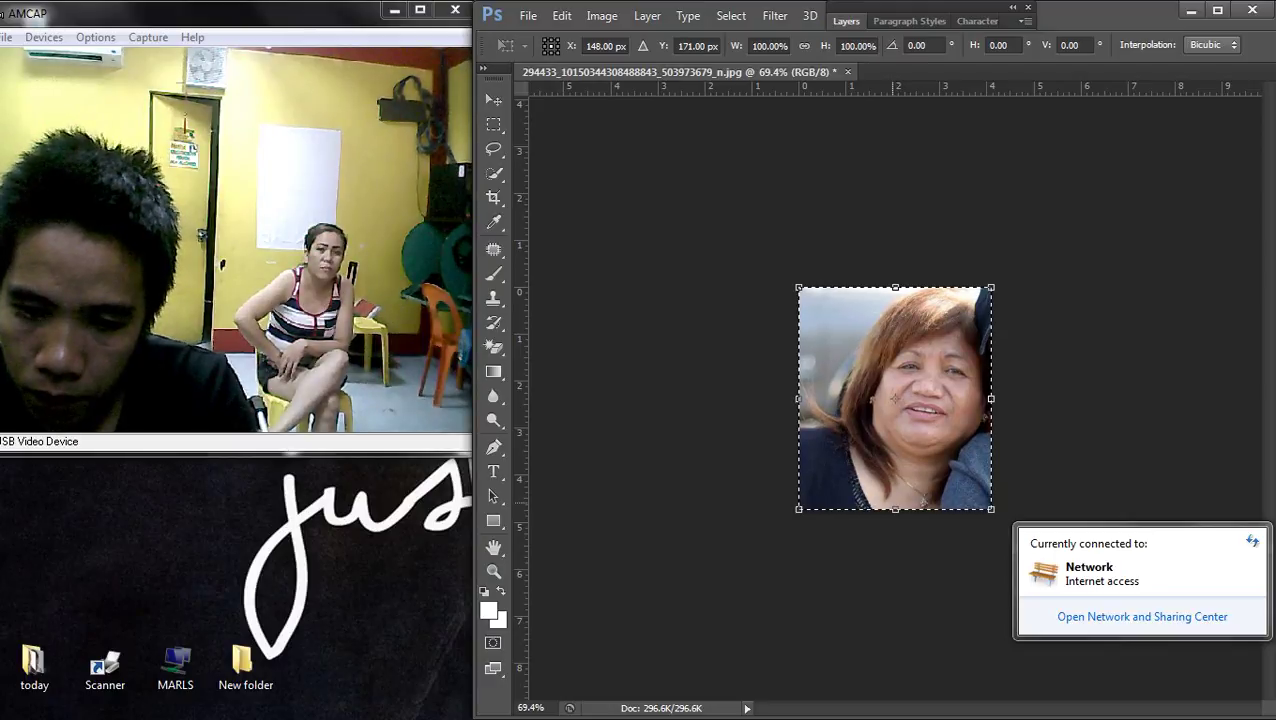
key("Escape")
- Re-crop the portrait so it shifts down within the frame
key("c")
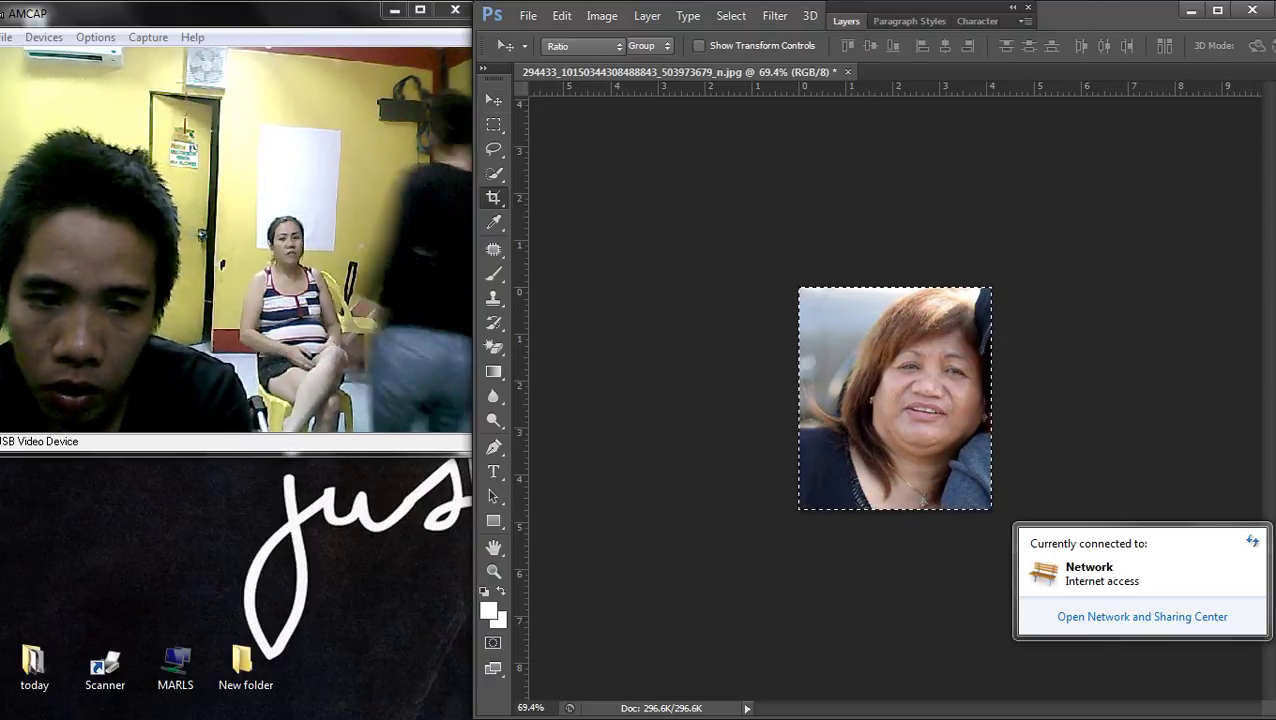
left_click_drag(896, 396, 928, 458)
key("Return")
- Attempt to save the portrait as JPEG, accepting the default quality options
key("ctrl+a")
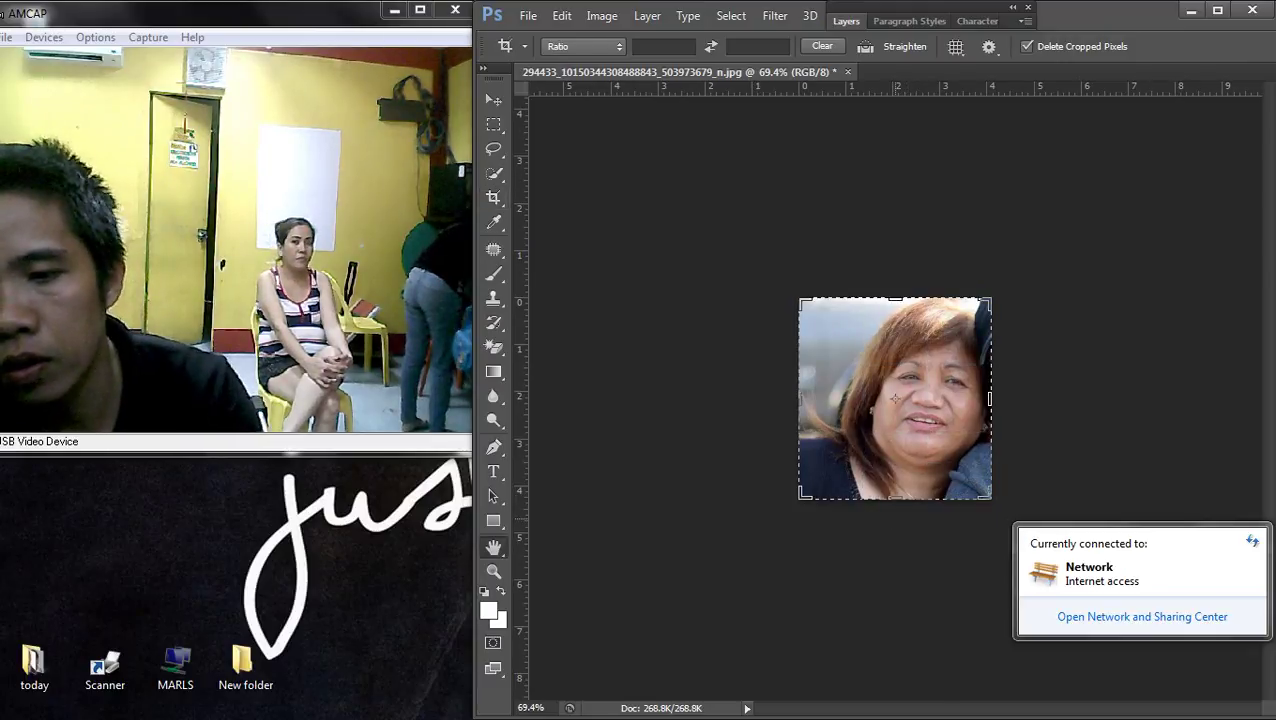
key("ctrl+s")
key("Return")
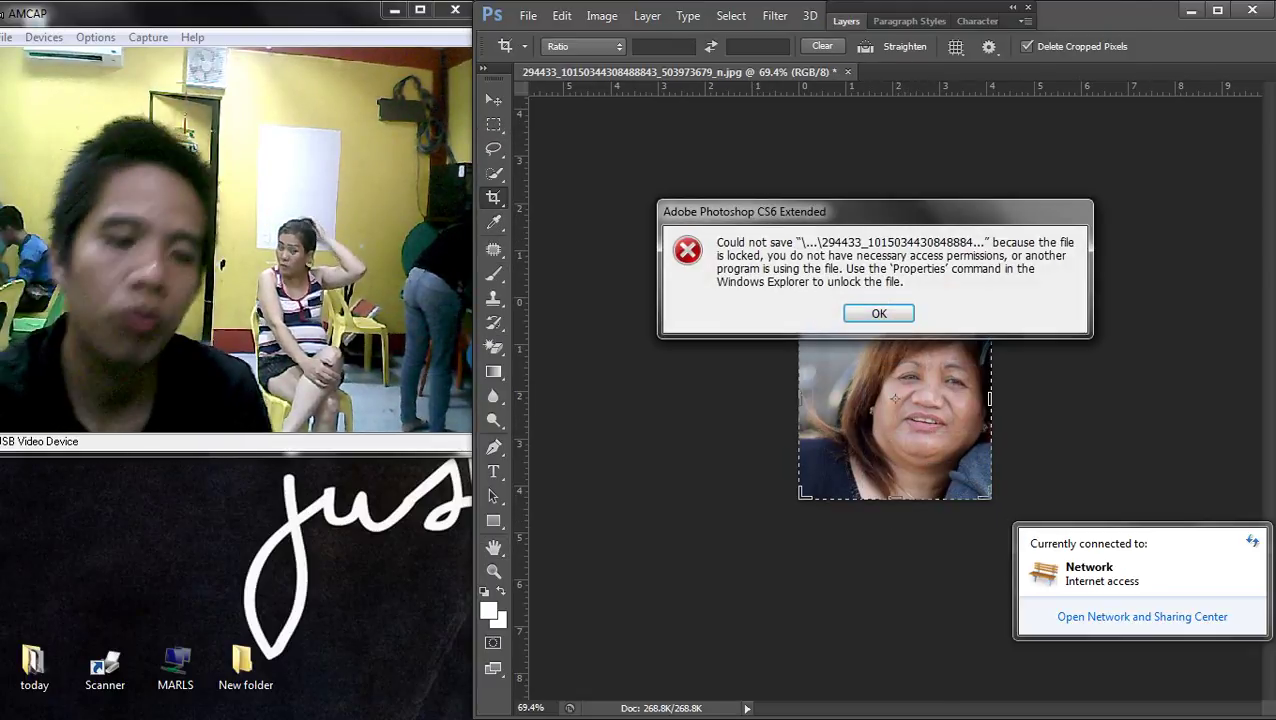
- Dismiss the locked-file error and save the portrait to the Desktop as mama.jpg
key("Return")
key("alt+f")
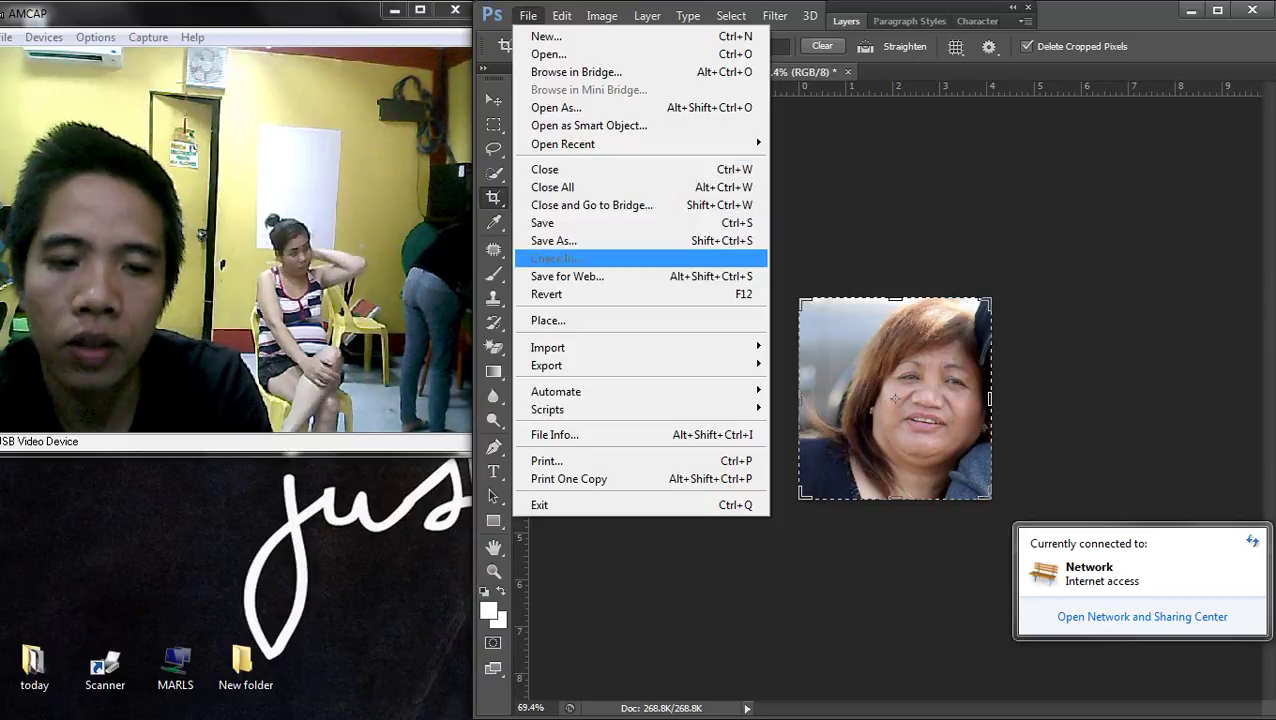
key("a")
left_click(669, 225)
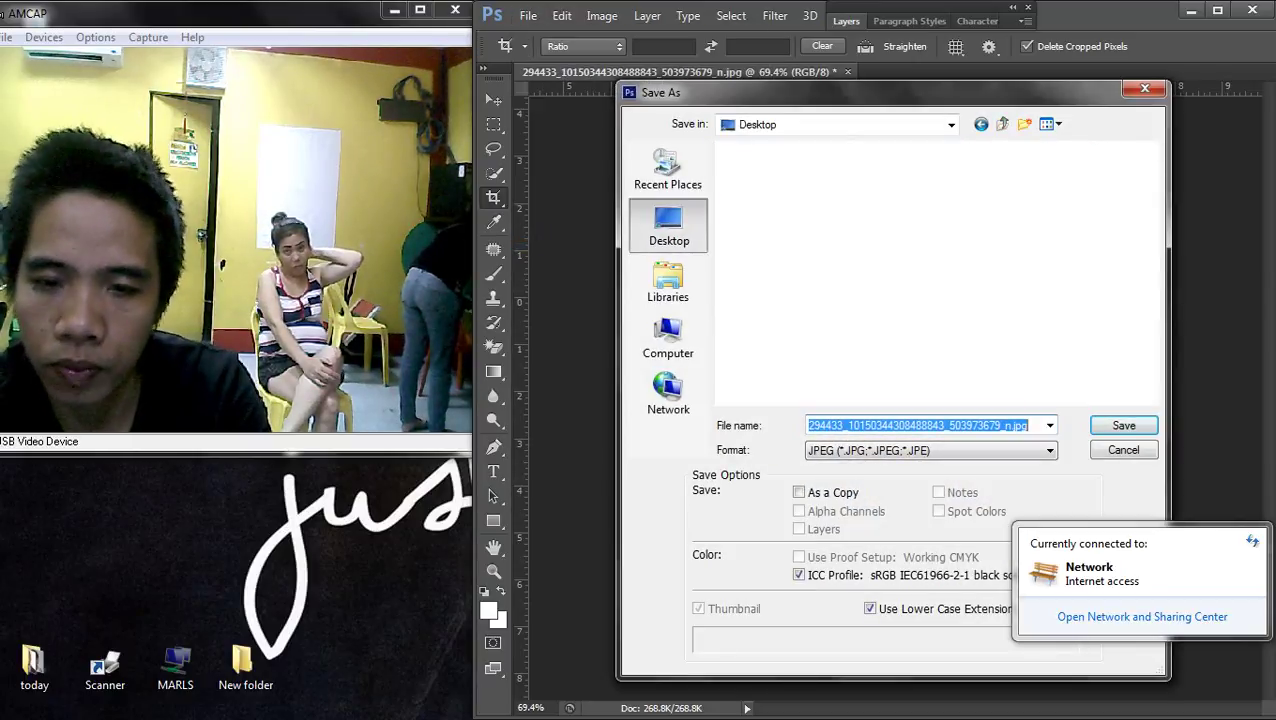
type("mama")
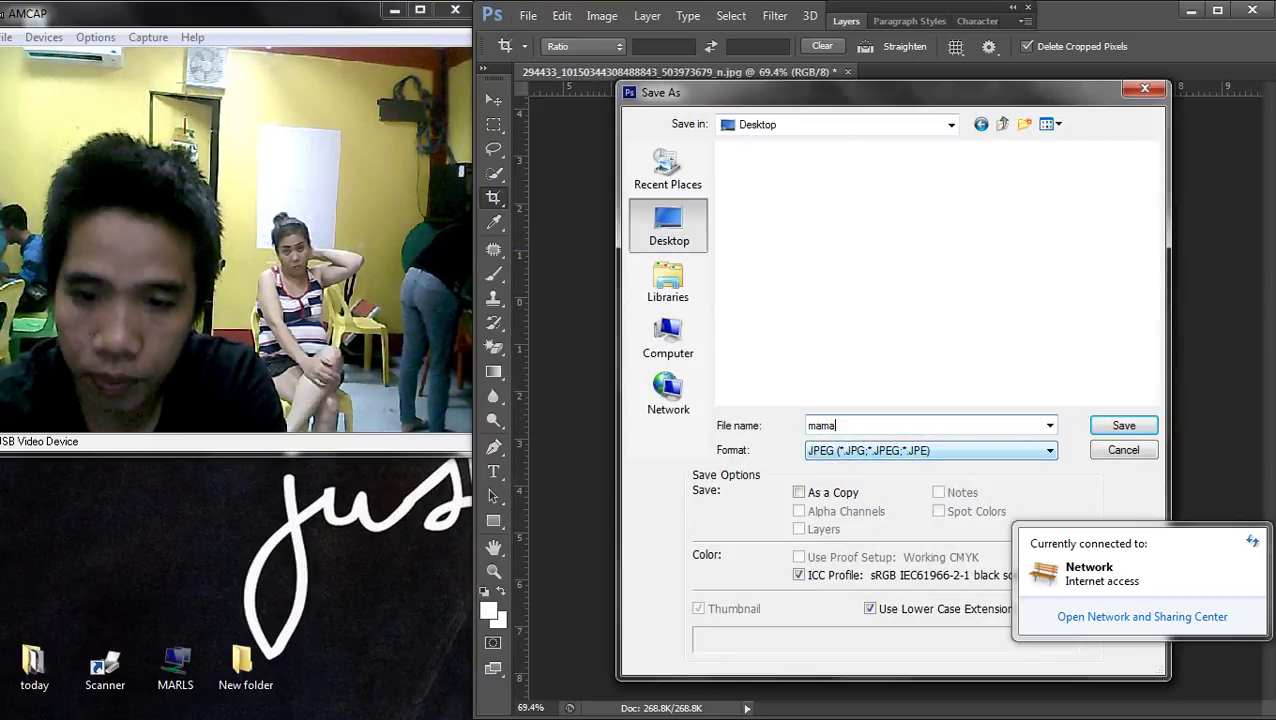
key("Return")
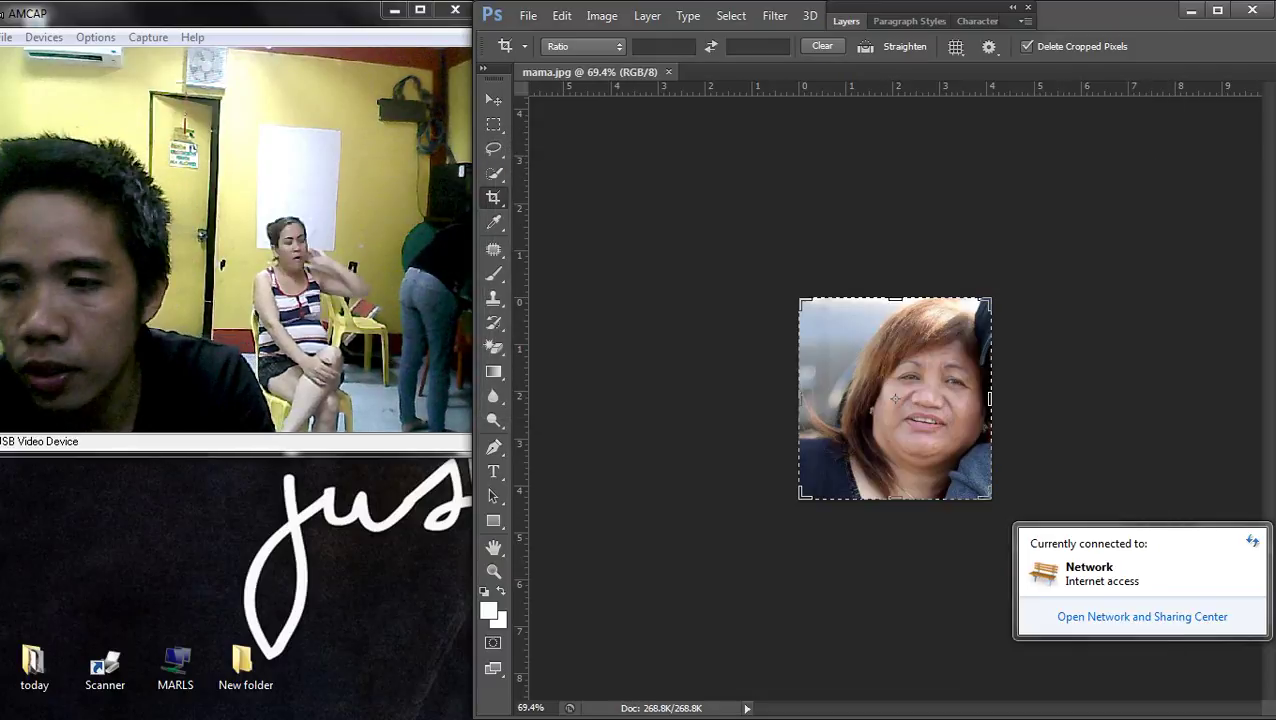
- Launch Publisher 2010, create an A4 (Portrait) blank publication, and open Open Publication with Ctrl+O
mouse_move(1270, 400)
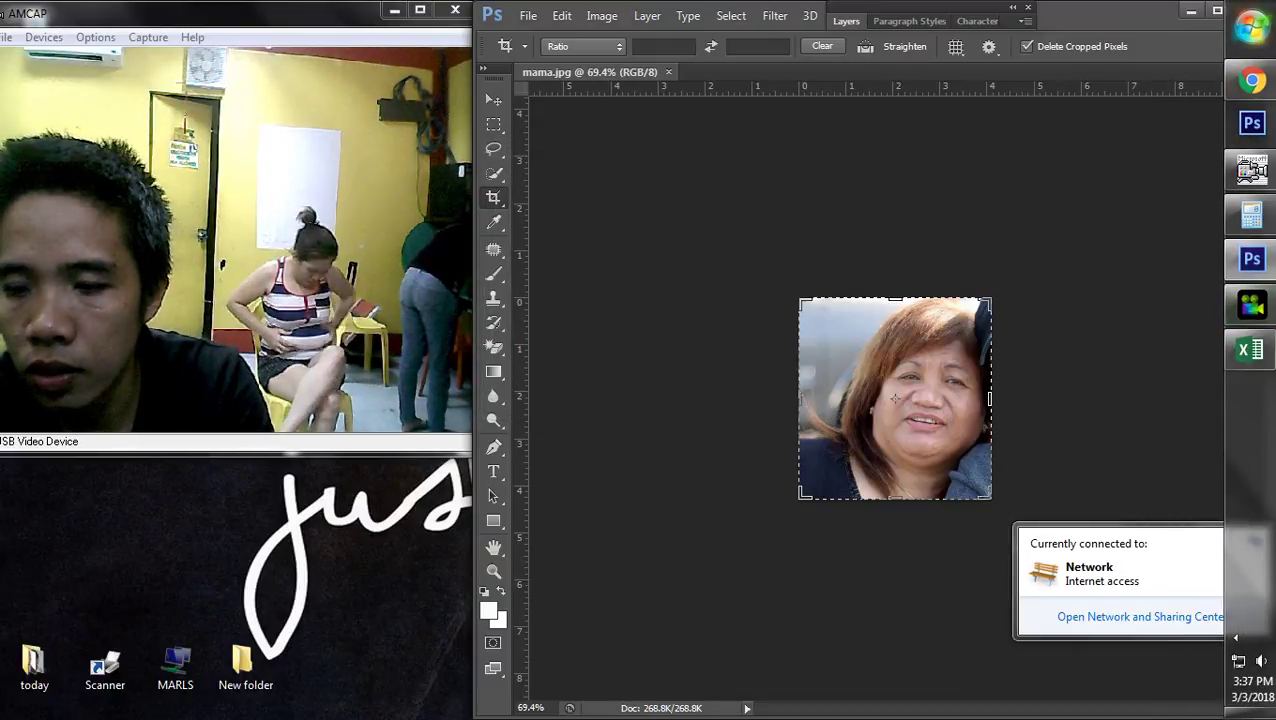
left_click(1251, 27)
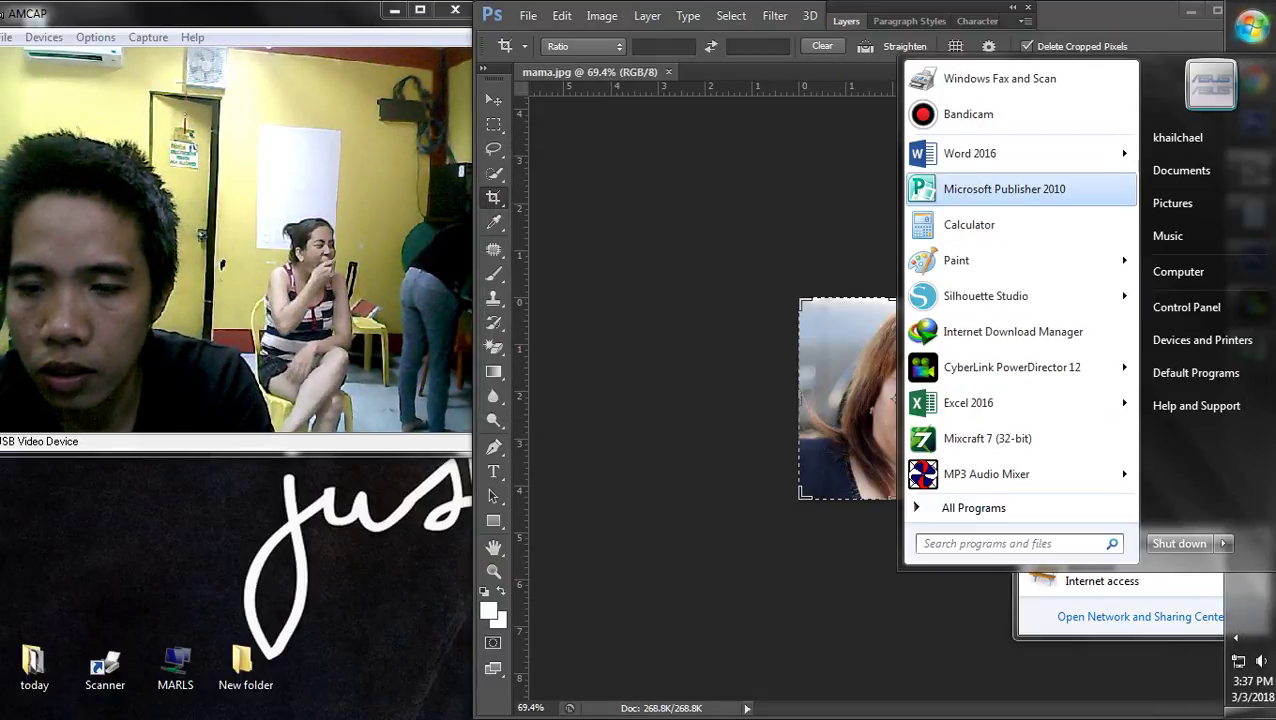
left_click(894, 399)
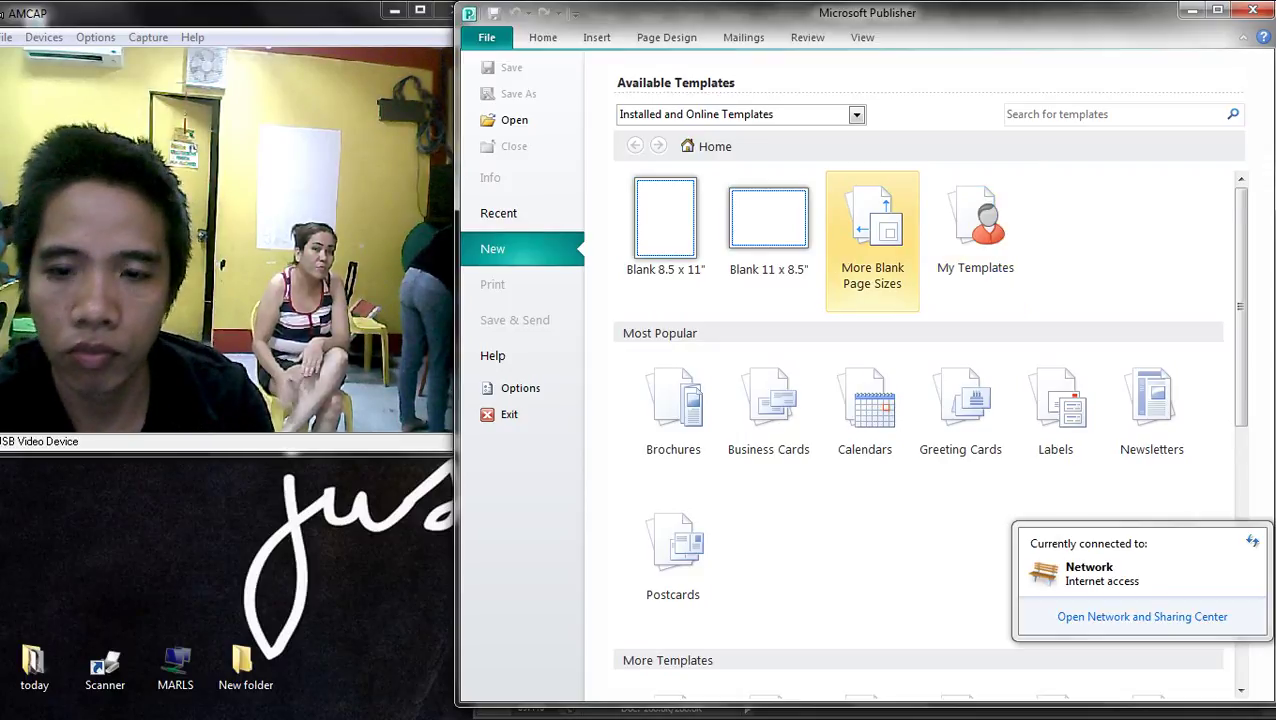
left_click(872, 240)
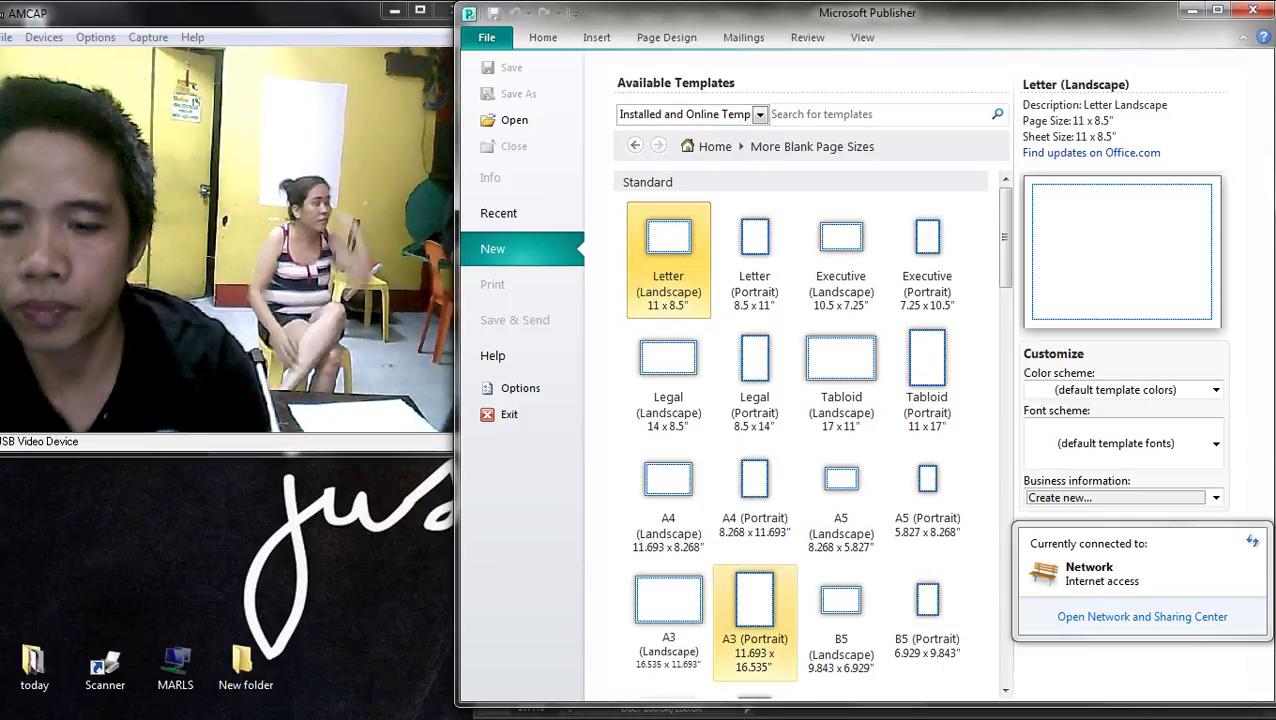
left_click(754, 490)
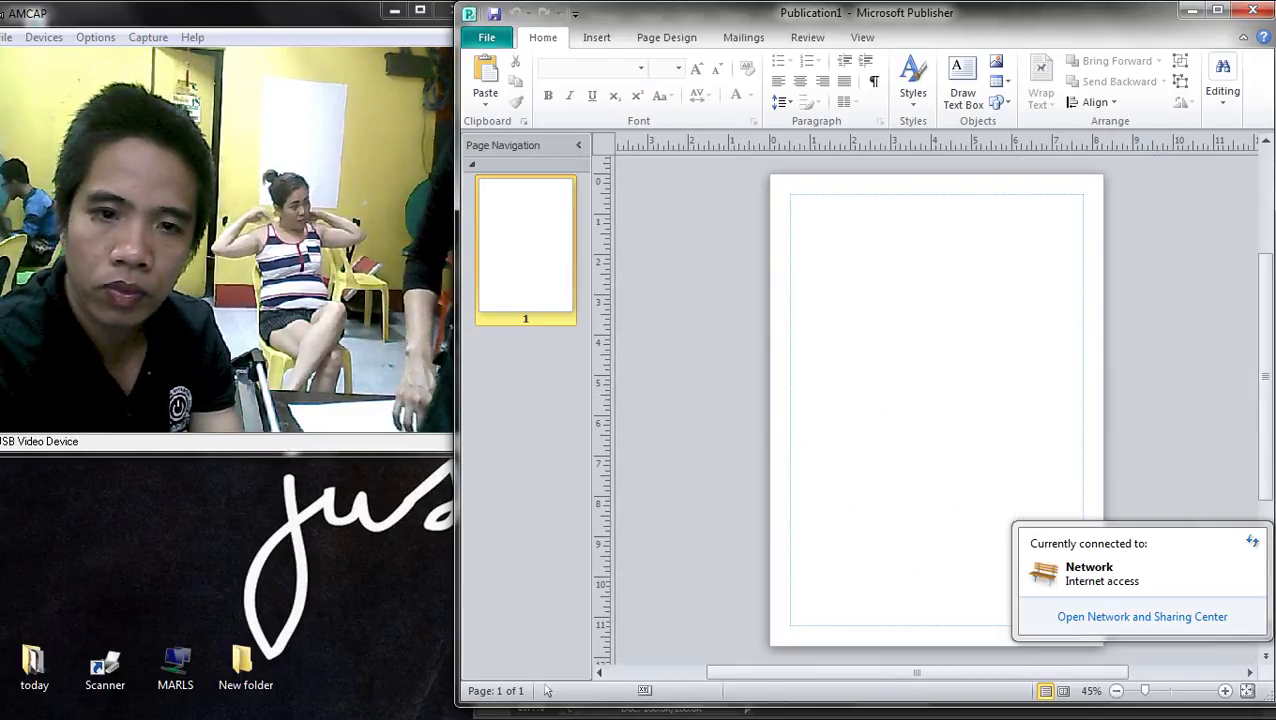
key("alt+f")
key("Escape")
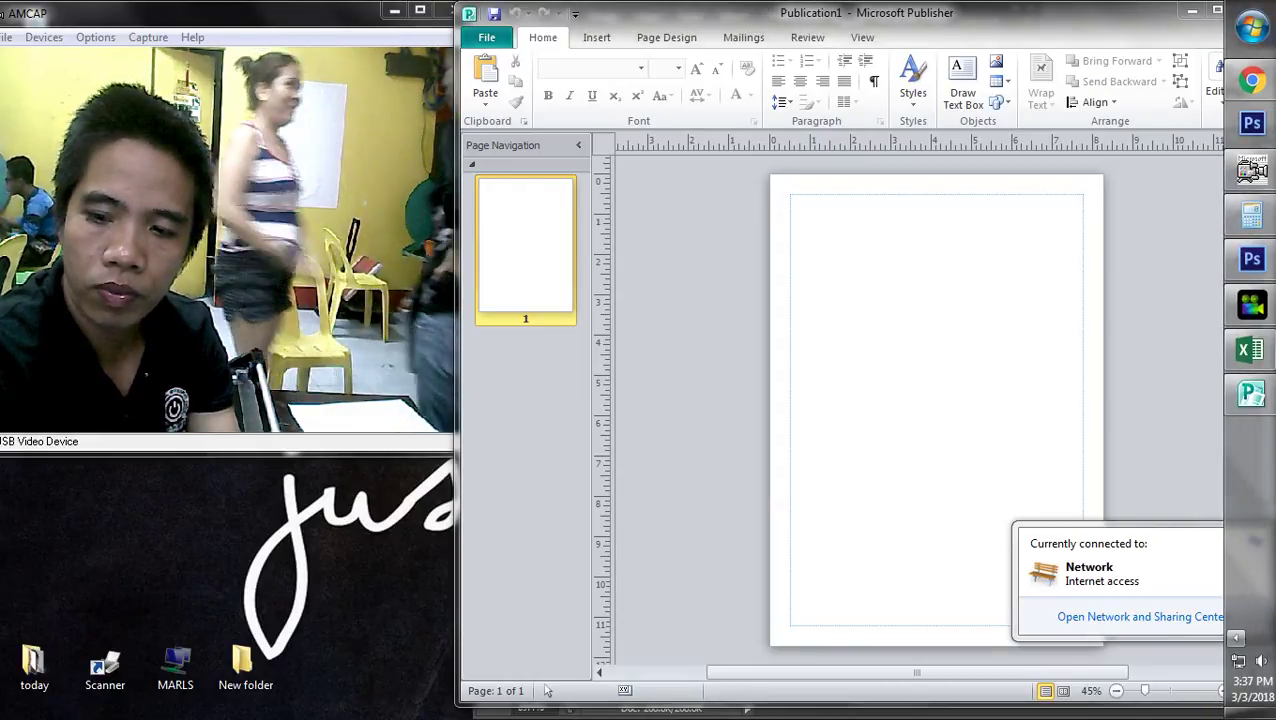
key("ctrl+o")
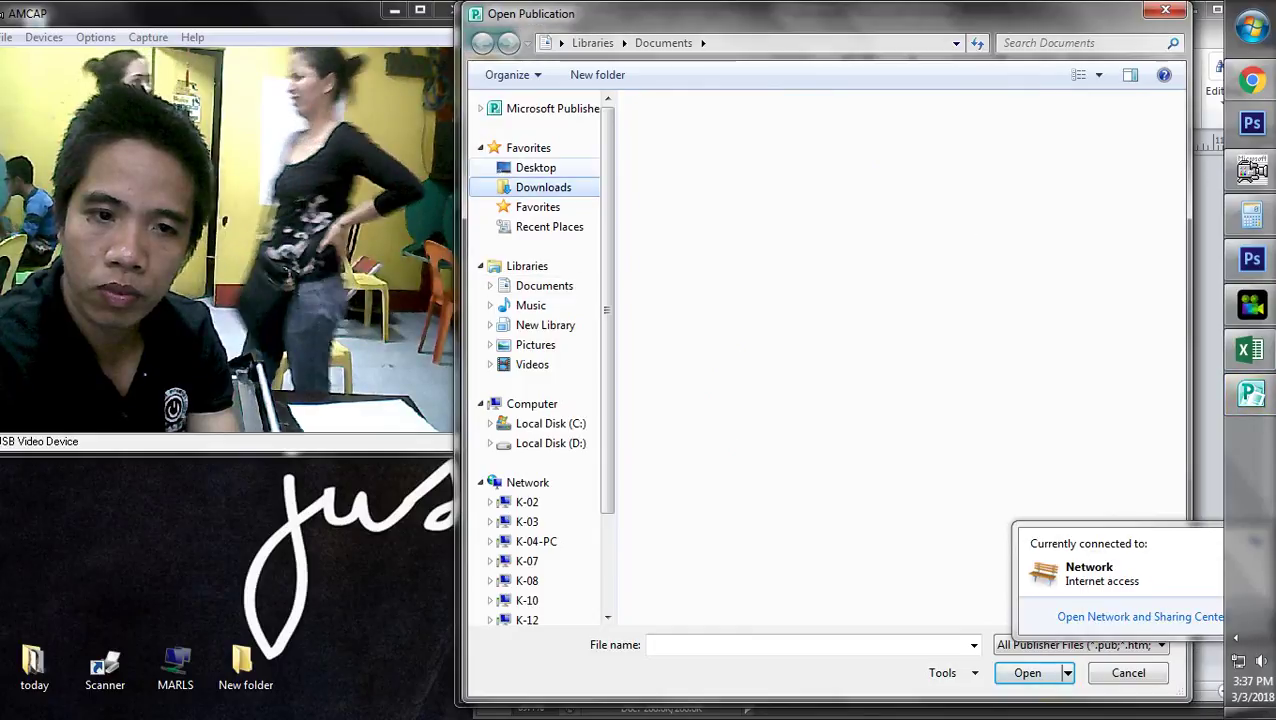
- Open 2X2.pub from Desktop > MARLS > New folder (2)
left_click(535, 167)
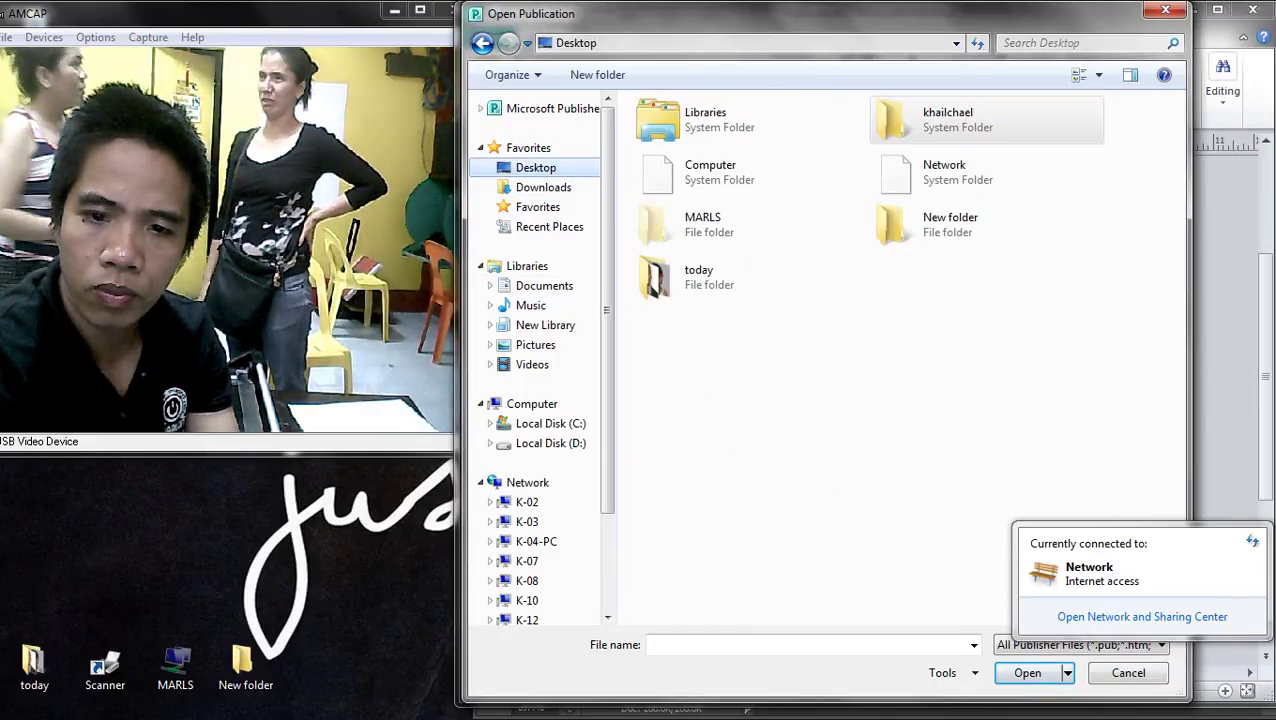
double_click(690, 224)
scroll(758, 480, "down", 3)
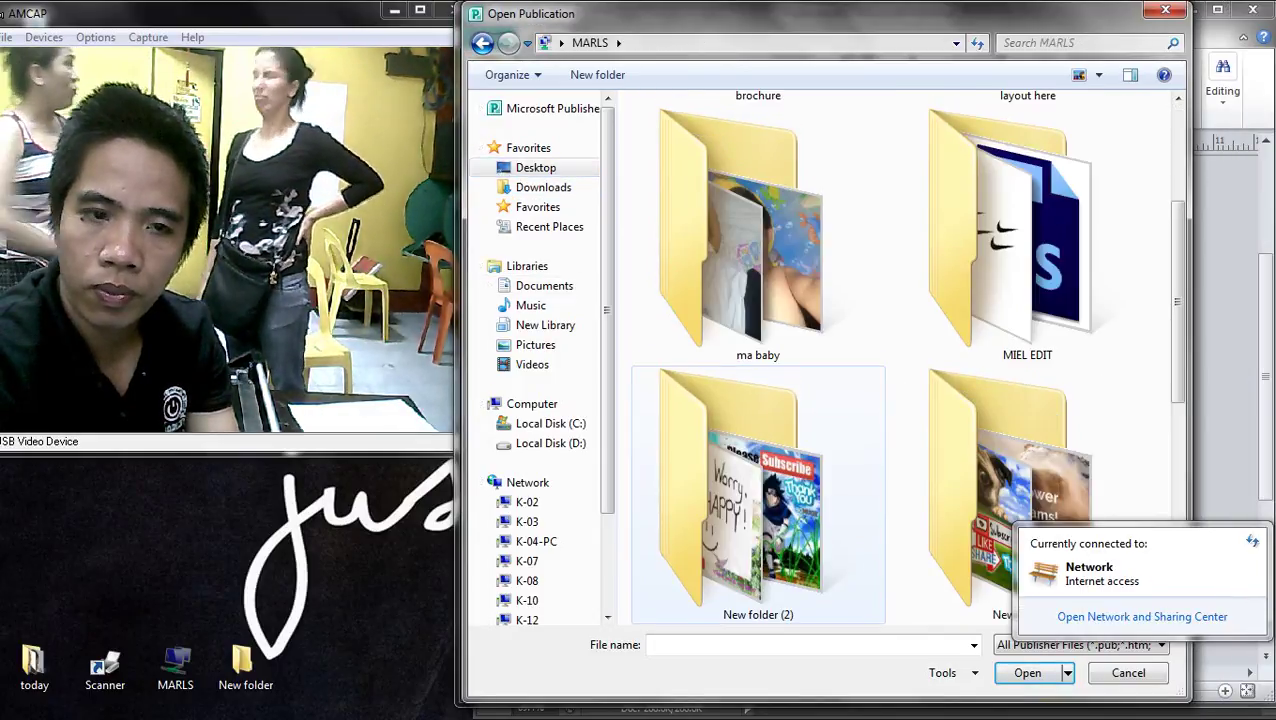
double_click(758, 495)
double_click(792, 142)
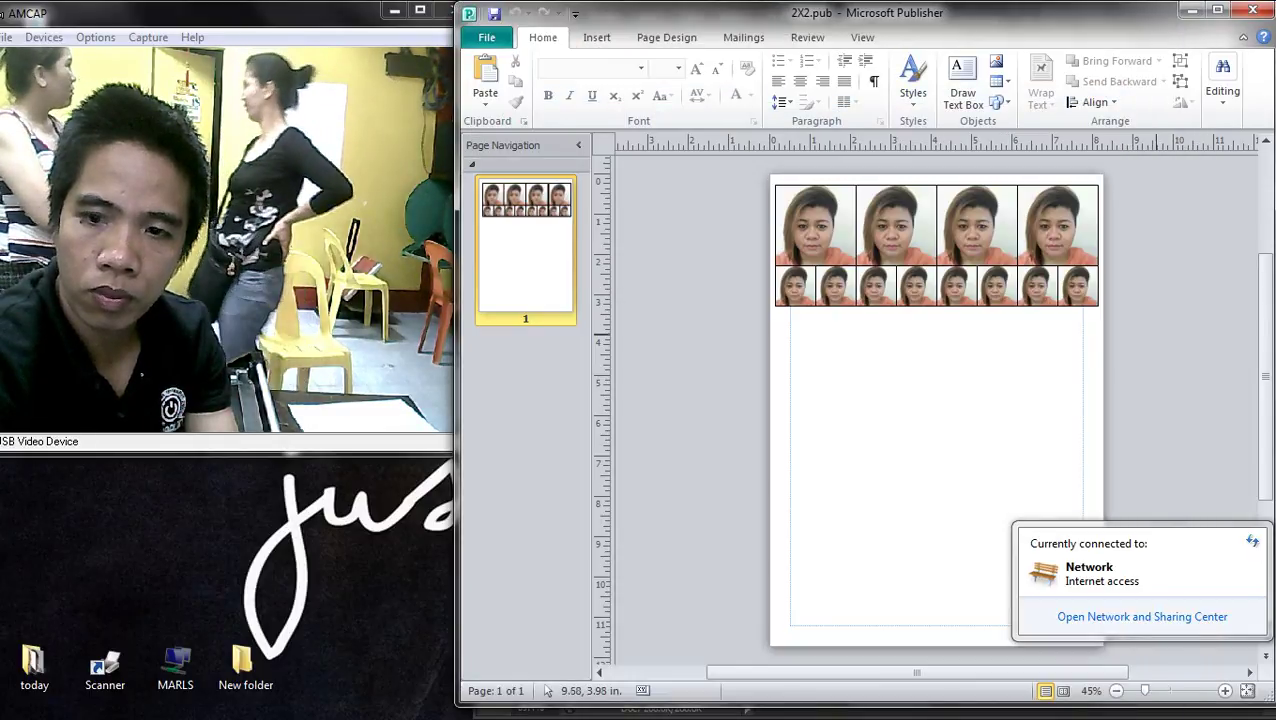
- Delete the small-photo row and replace the top strip's picture with Desktop's mama.jpg
key("Delete")
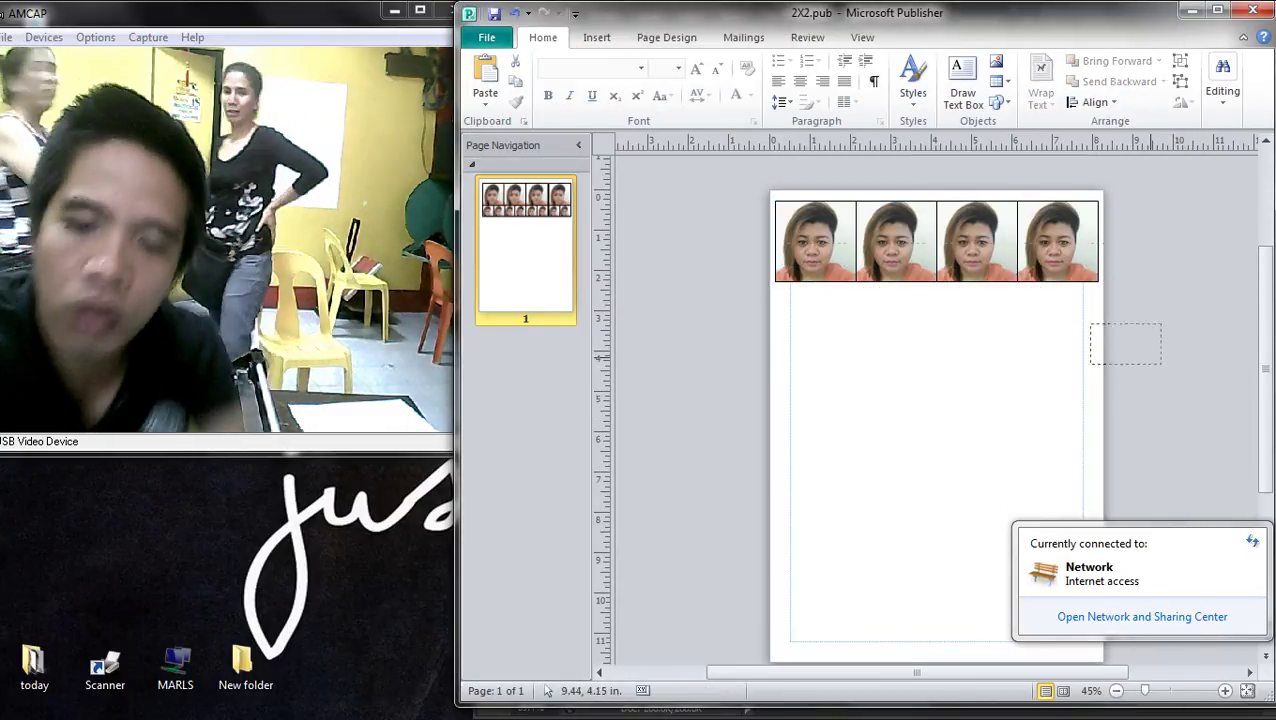
left_click(845, 250)
right_click(847, 245)
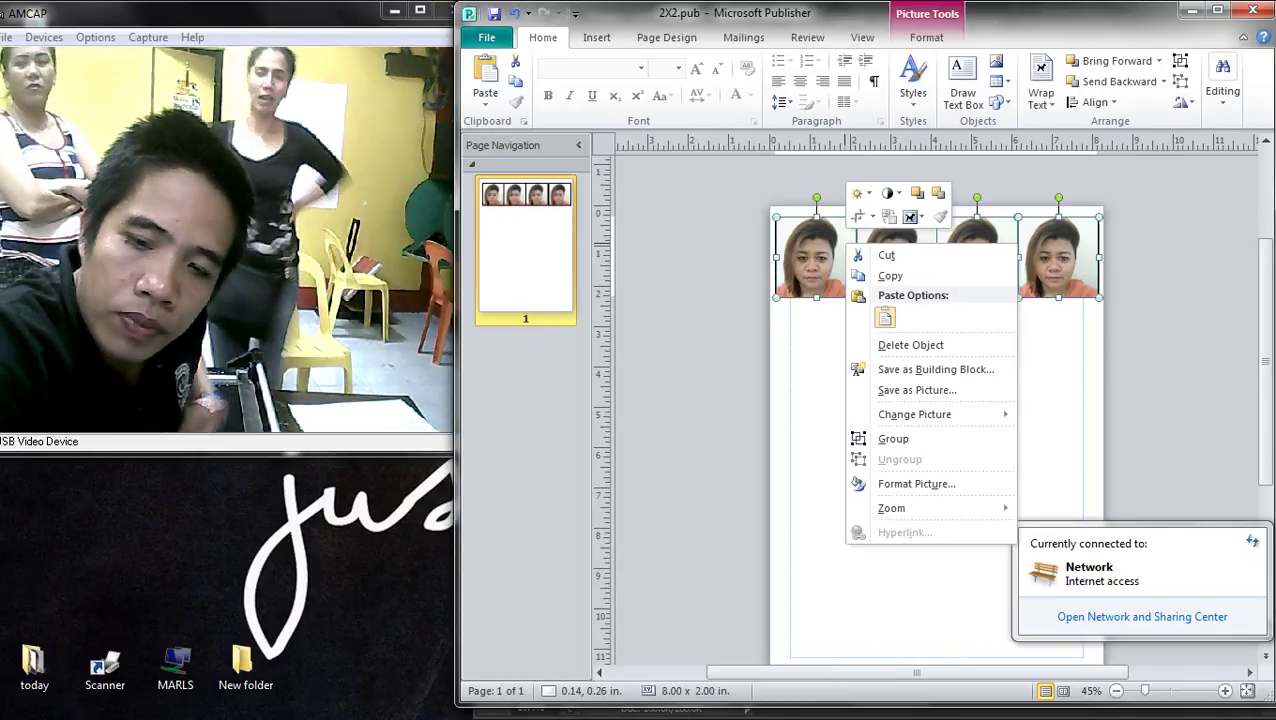
mouse_move(903, 418)
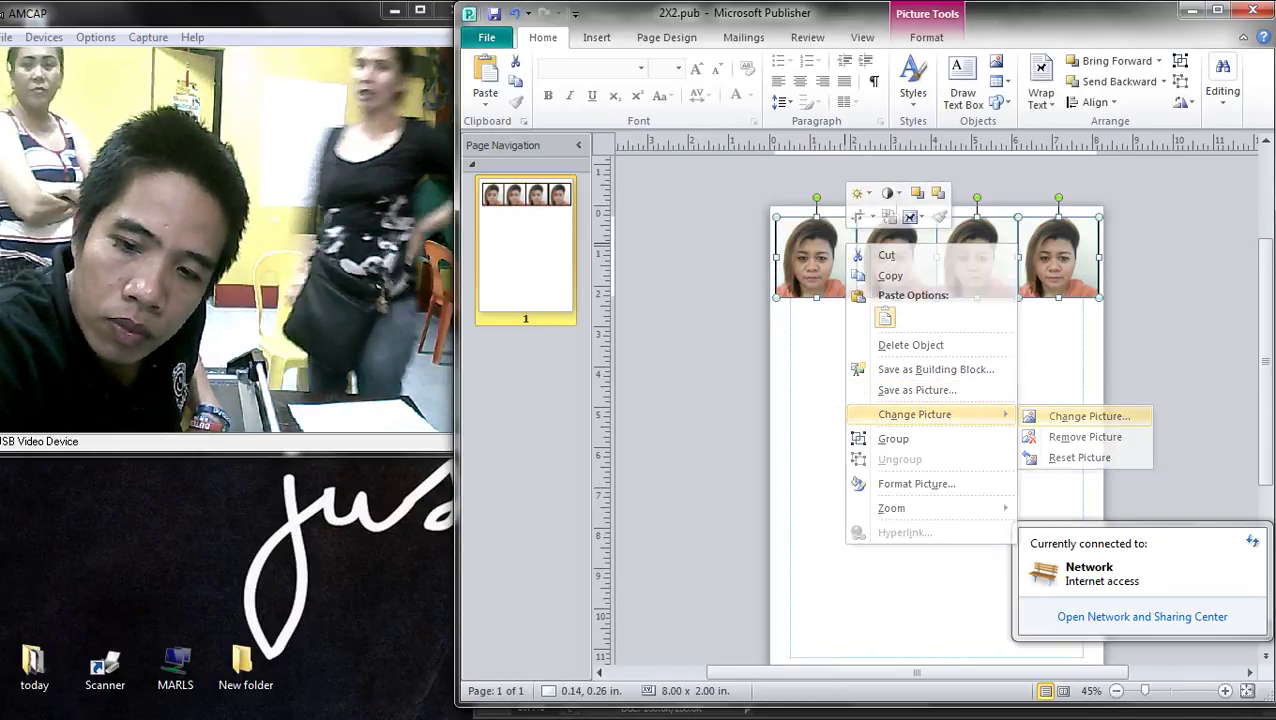
left_click(1090, 417)
left_click(535, 167)
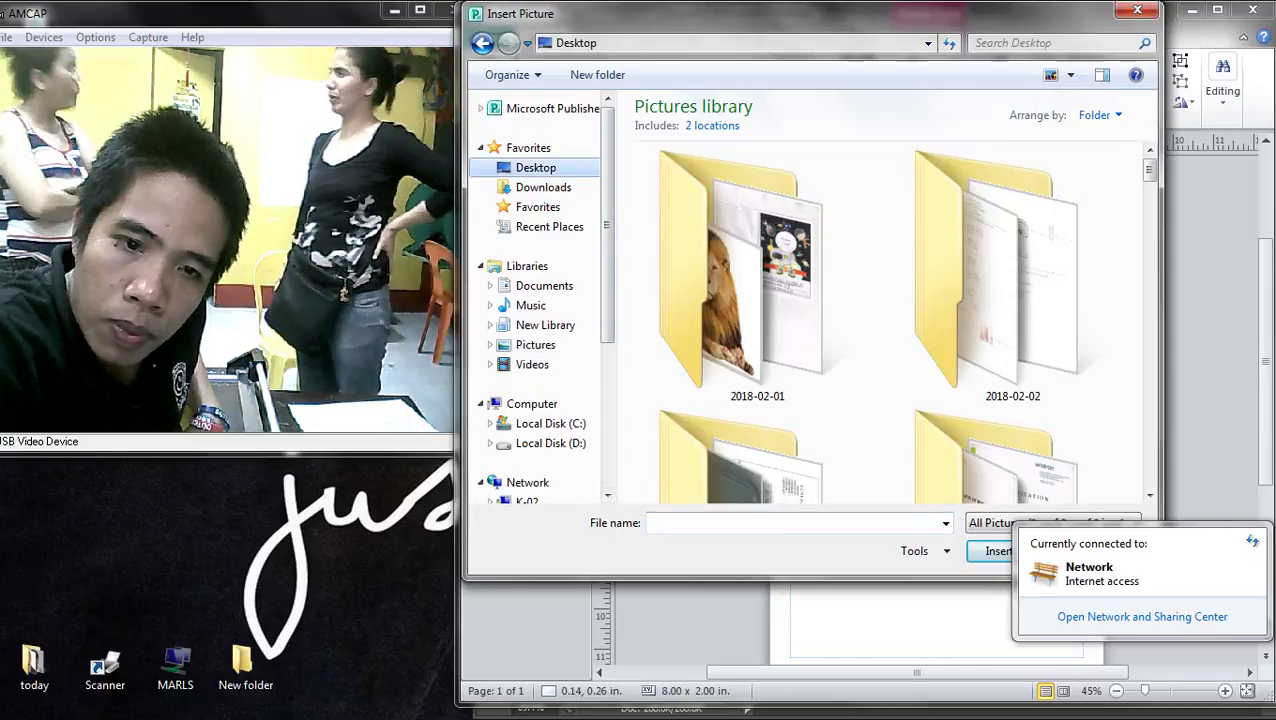
double_click(690, 330)
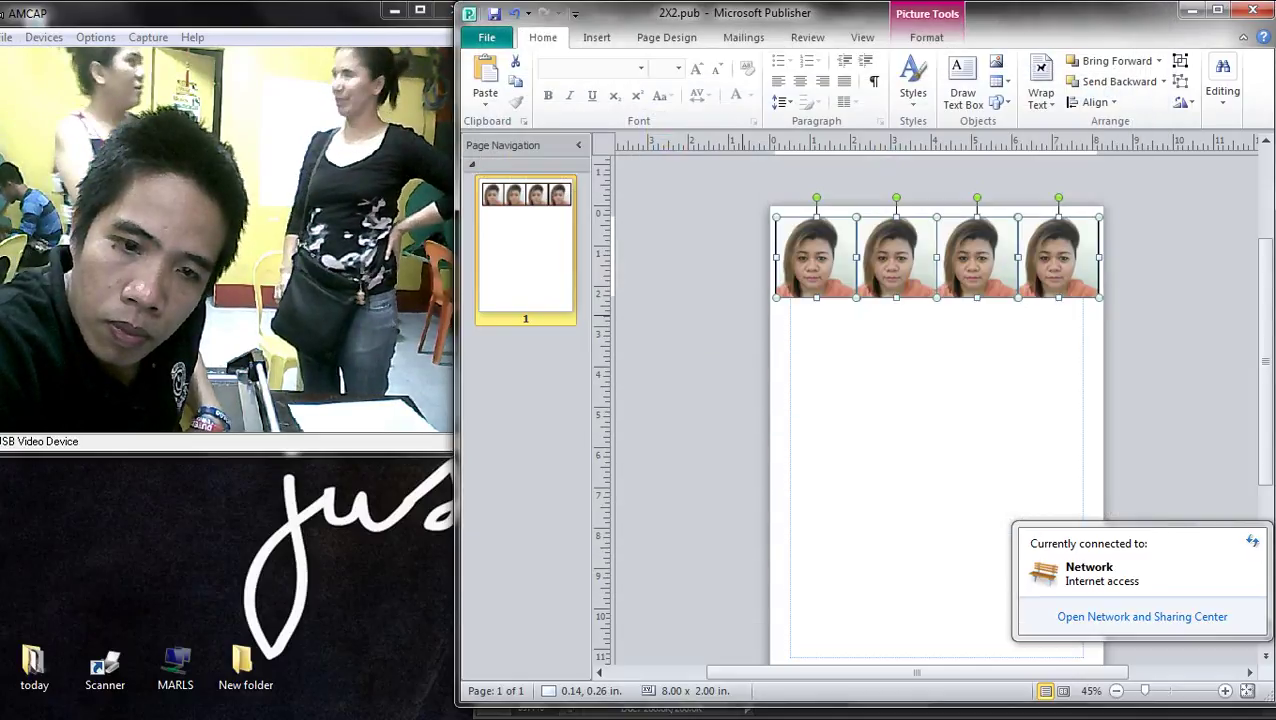
key("Escape")
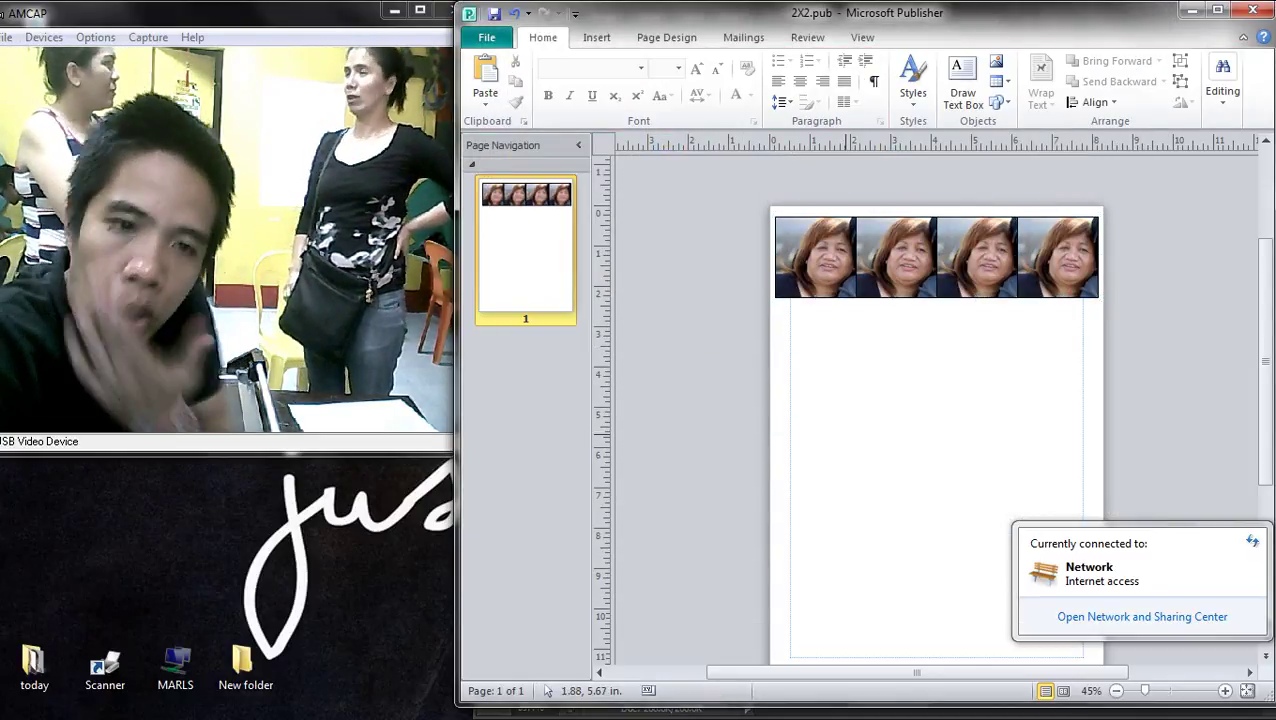
- Preview the page for printing, then go back to editing
scroll(711, 437, "up", 6, "ctrl")
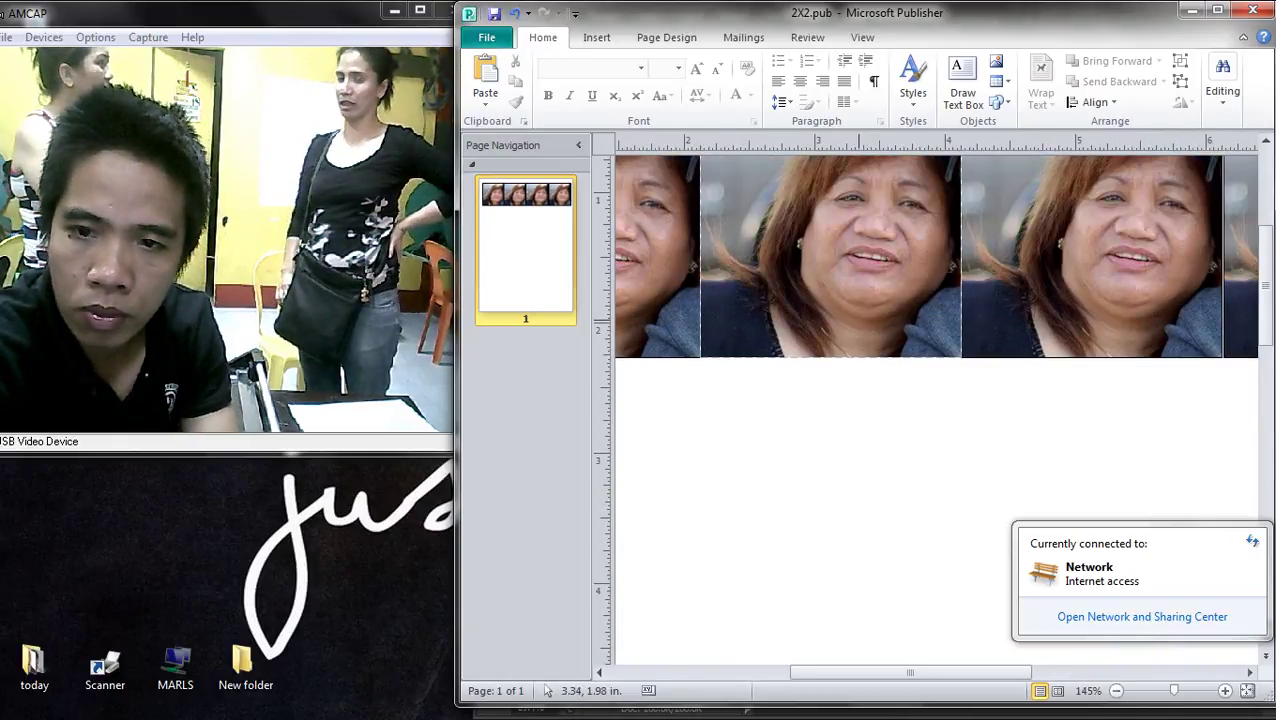
scroll(548, 690, "down", 4, "ctrl")
key("ctrl+p")
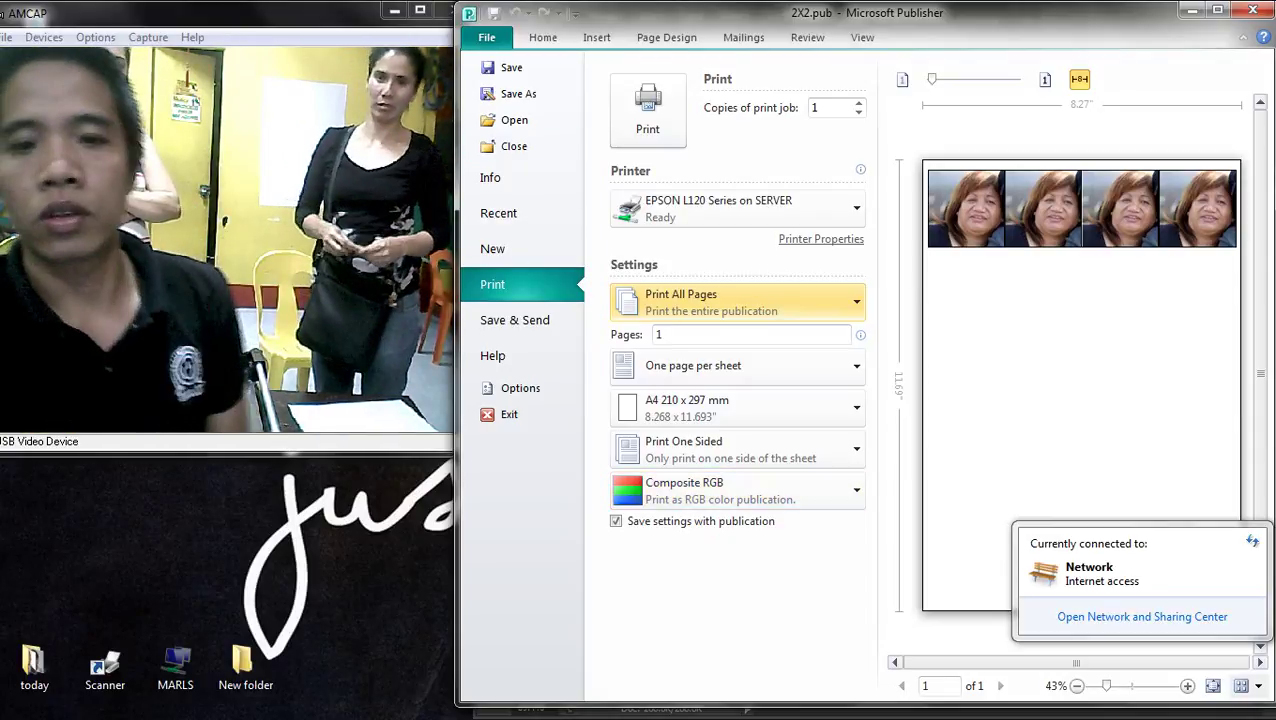
left_click(543, 37)
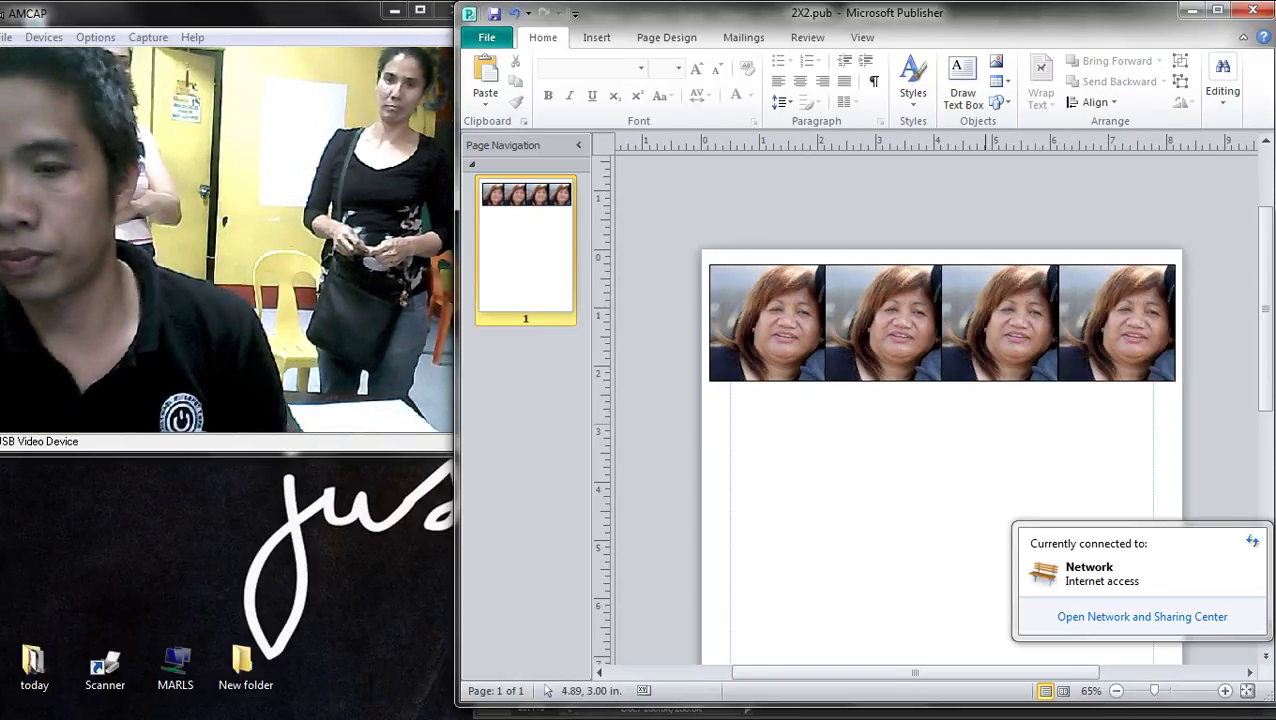
- Nudge the portrait strip down, duplicate it with copy and paste, then open Print
key("super+Down")
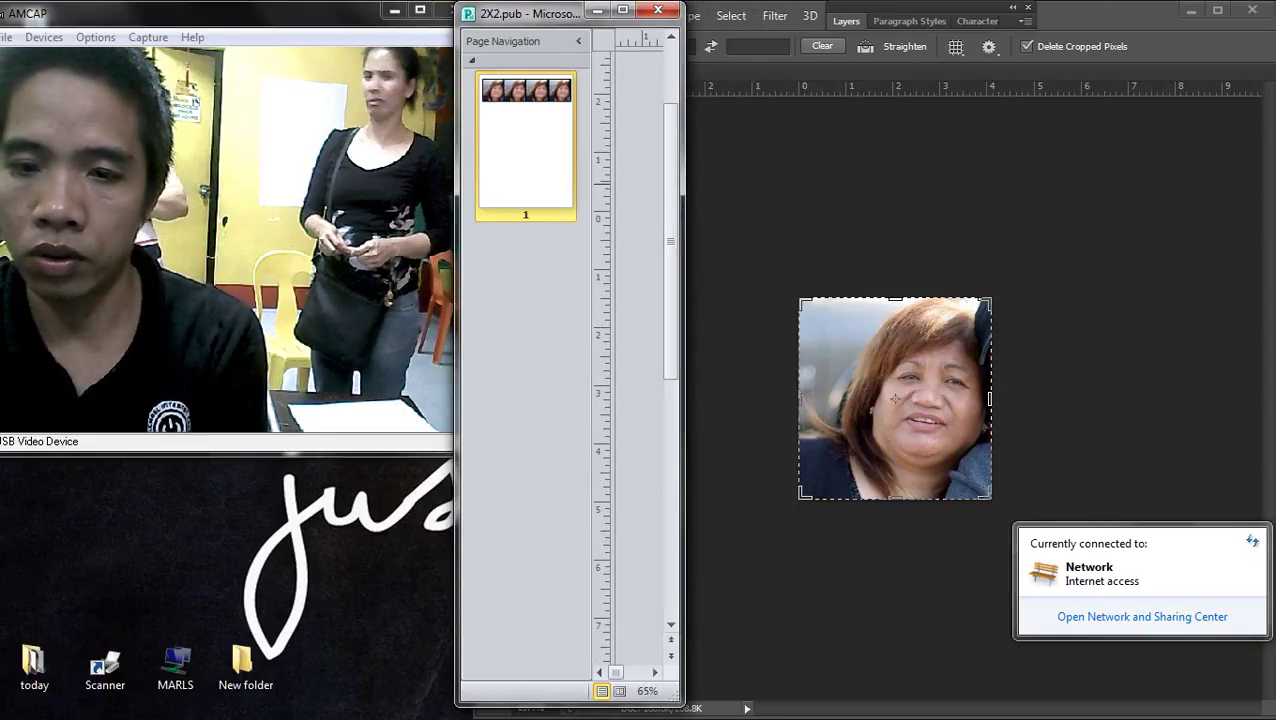
key("super+Up")
left_click_drag(1190, 470, 880, 240)
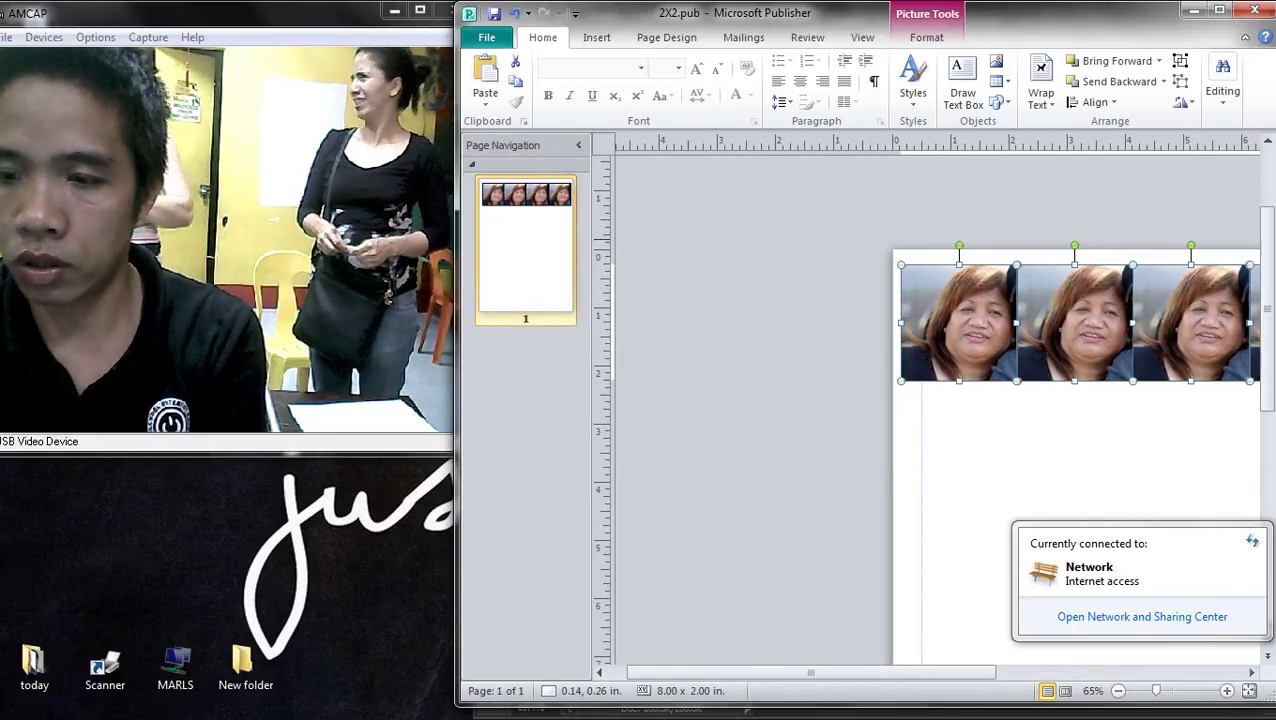
key("Down")
key("Down")
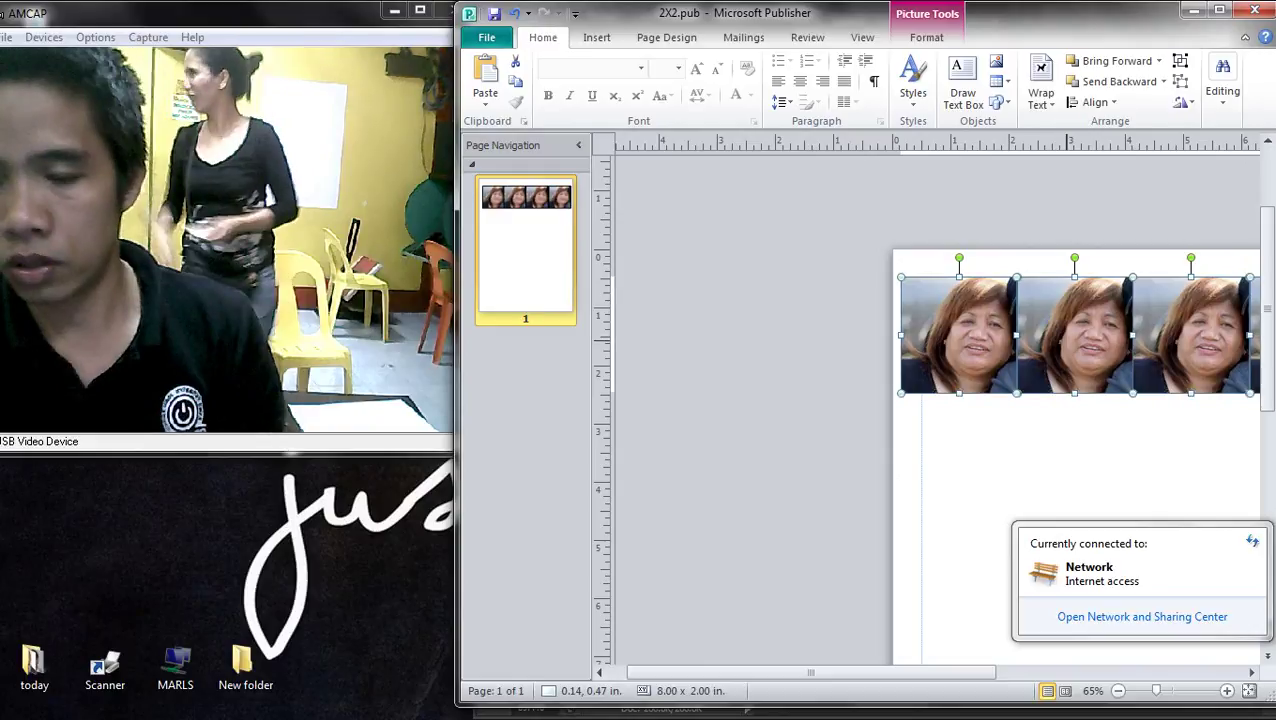
key("ctrl+c")
key("ctrl+v")
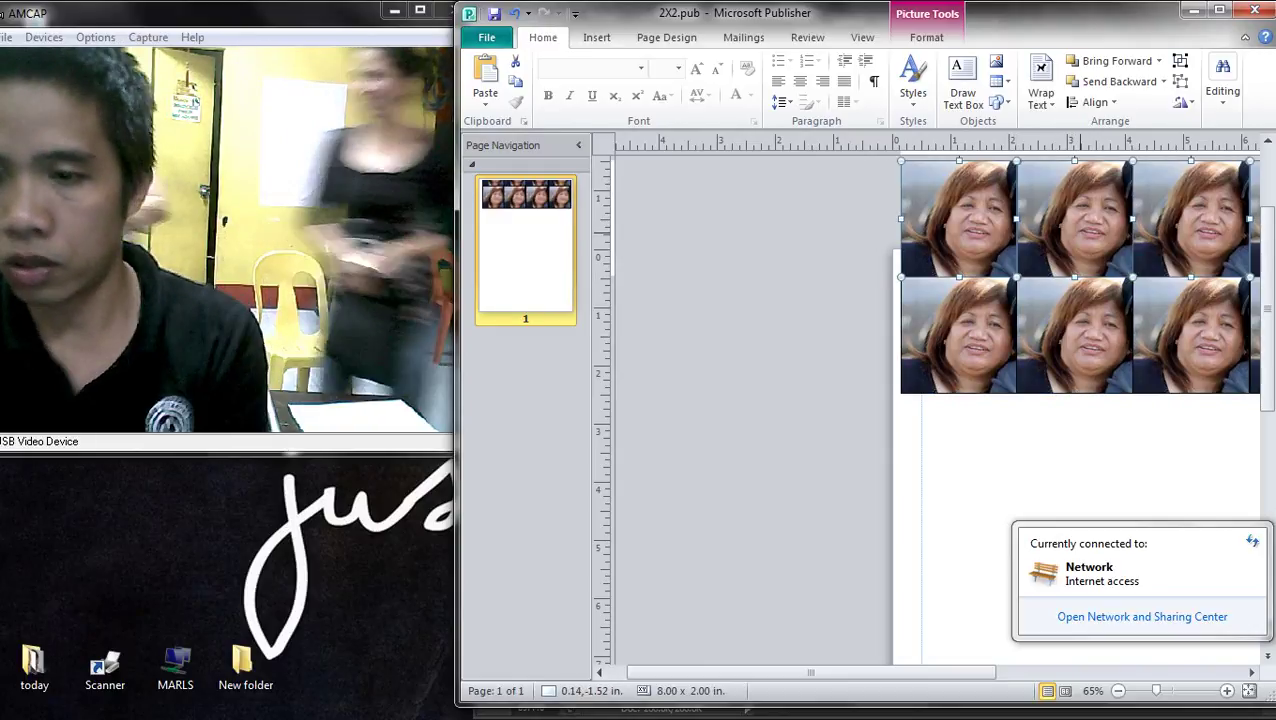
key("Escape")
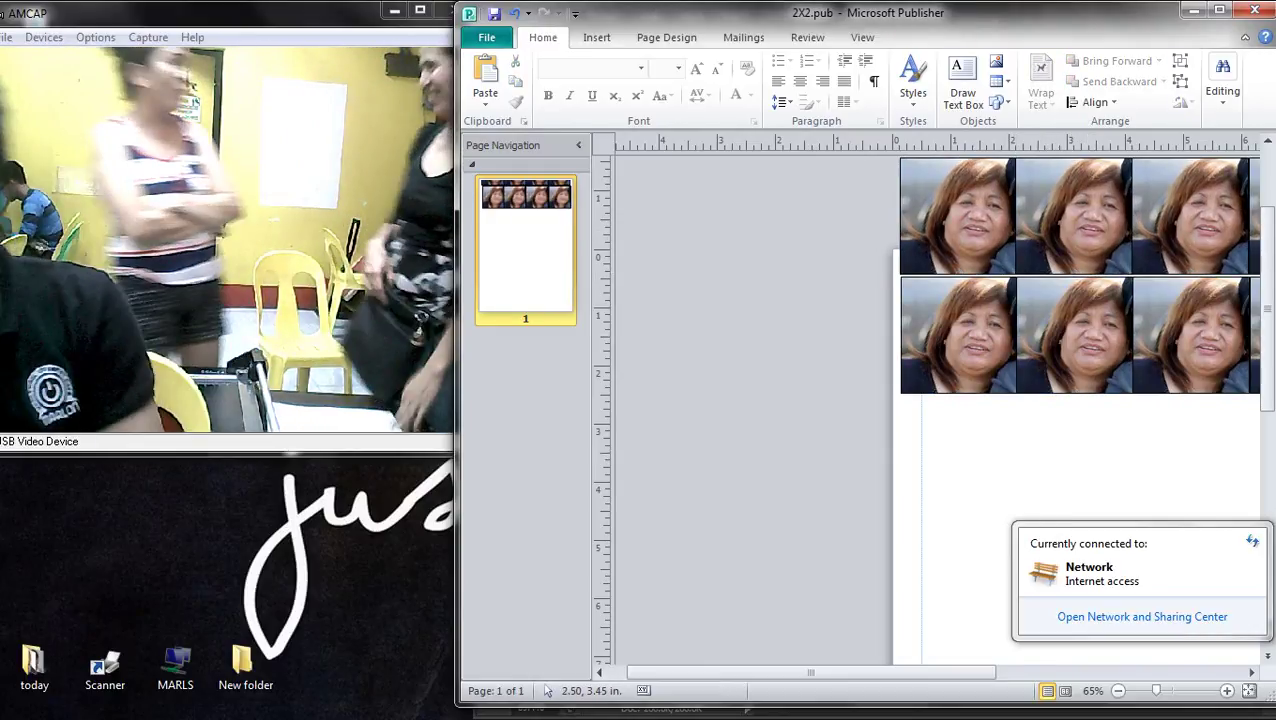
key("ctrl+p")
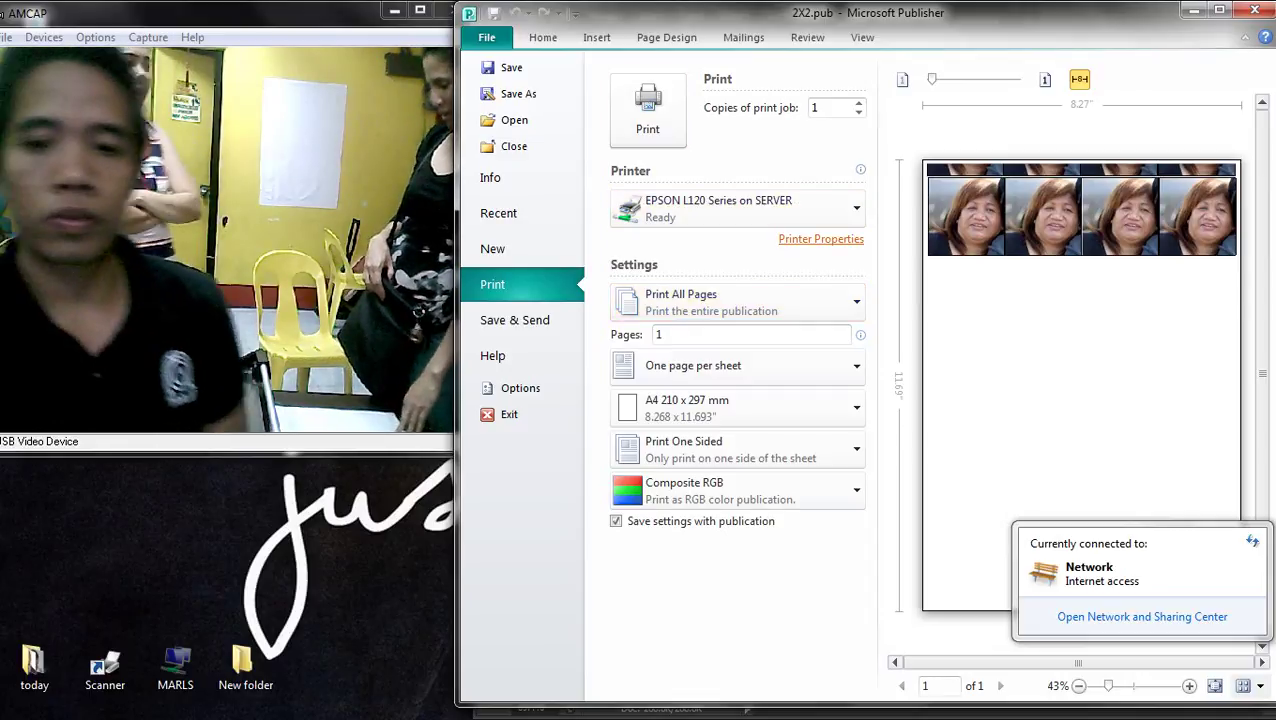
- Choose EPSON T60 Series as the printer
left_click(821, 239)
key("Escape")
left_click(738, 207)
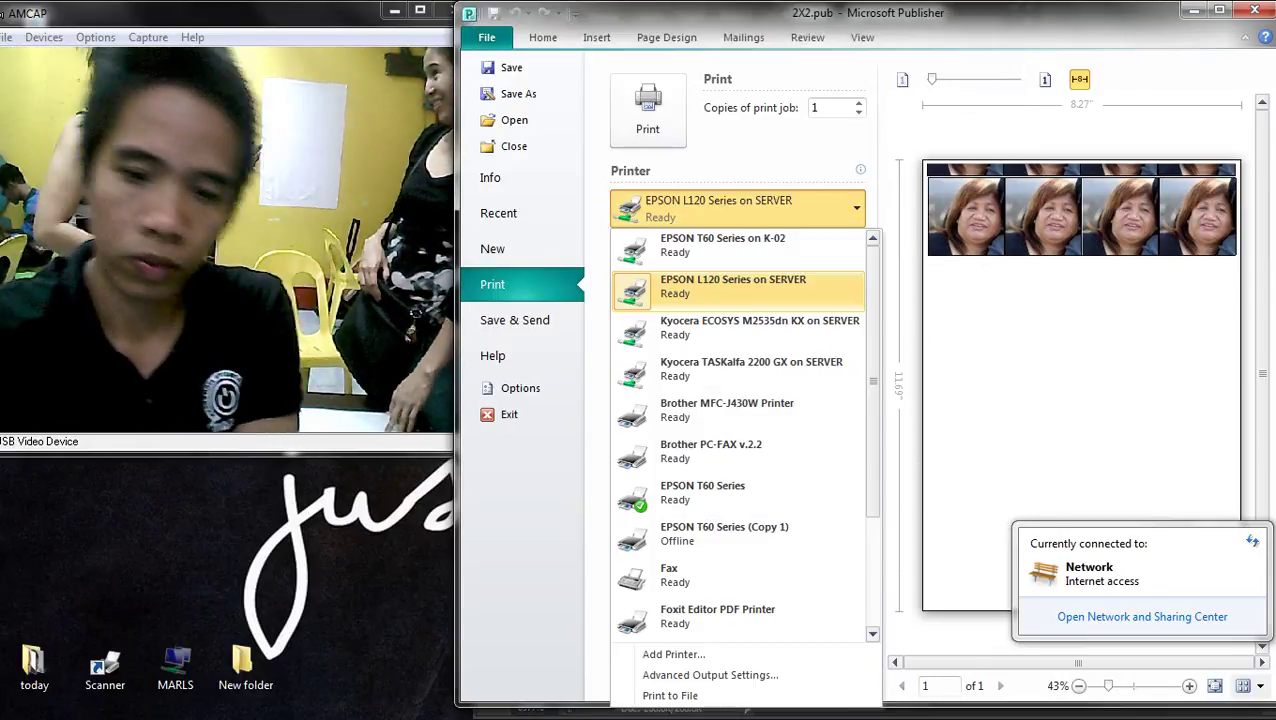
left_click(730, 492)
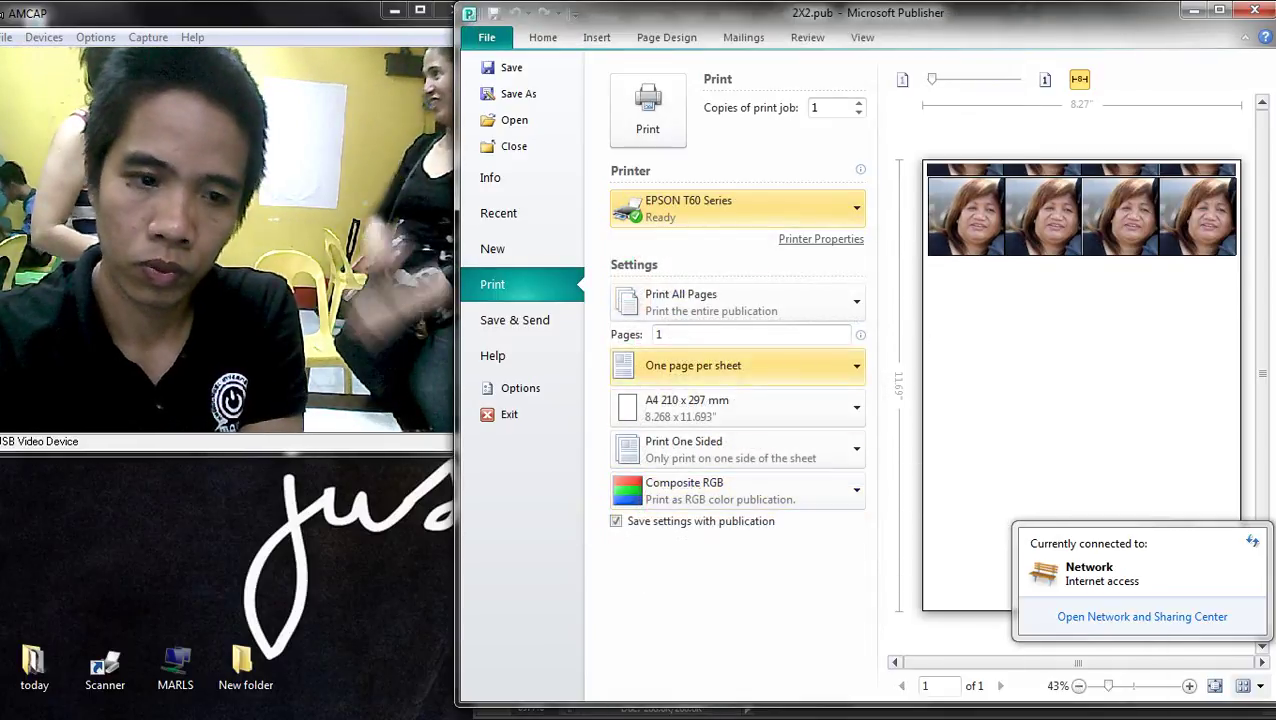
- Set the printer to Best Photo with the picx preset and print the page
left_click(821, 239)
left_click(833, 114)
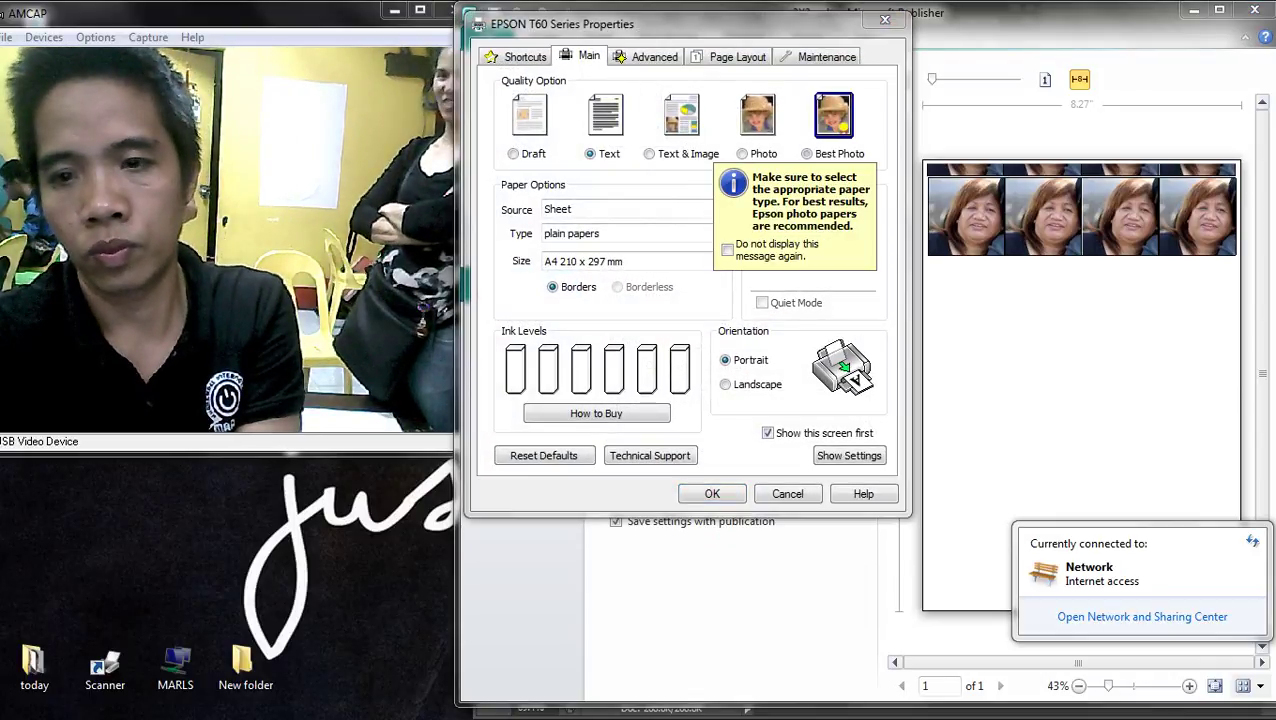
left_click(625, 233)
left_click(525, 57)
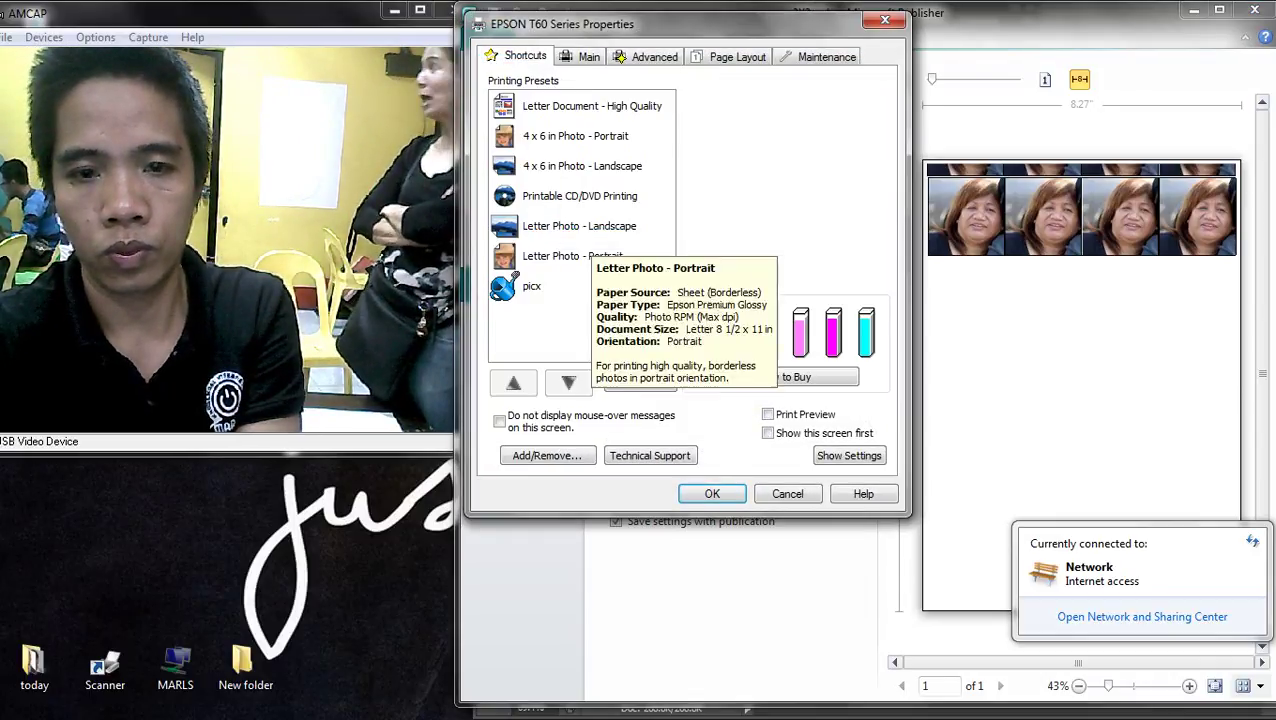
left_click(560, 286)
left_click(712, 492)
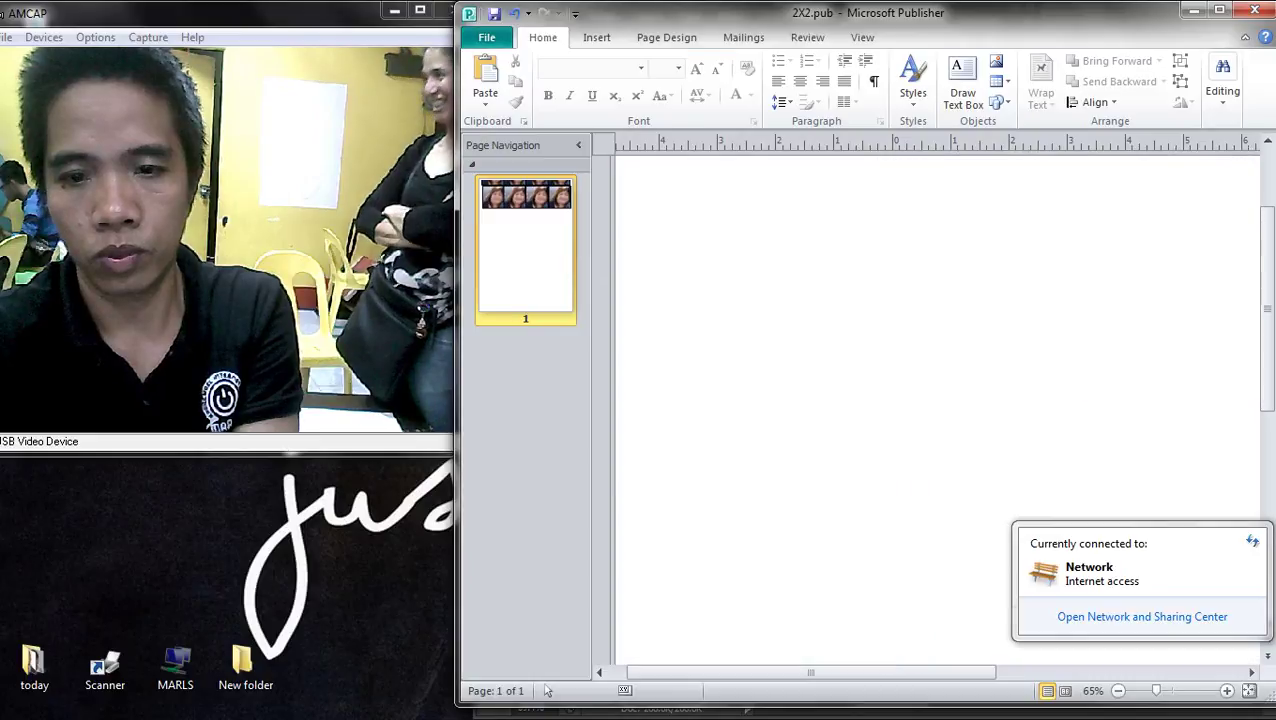
left_click(1262, 170)
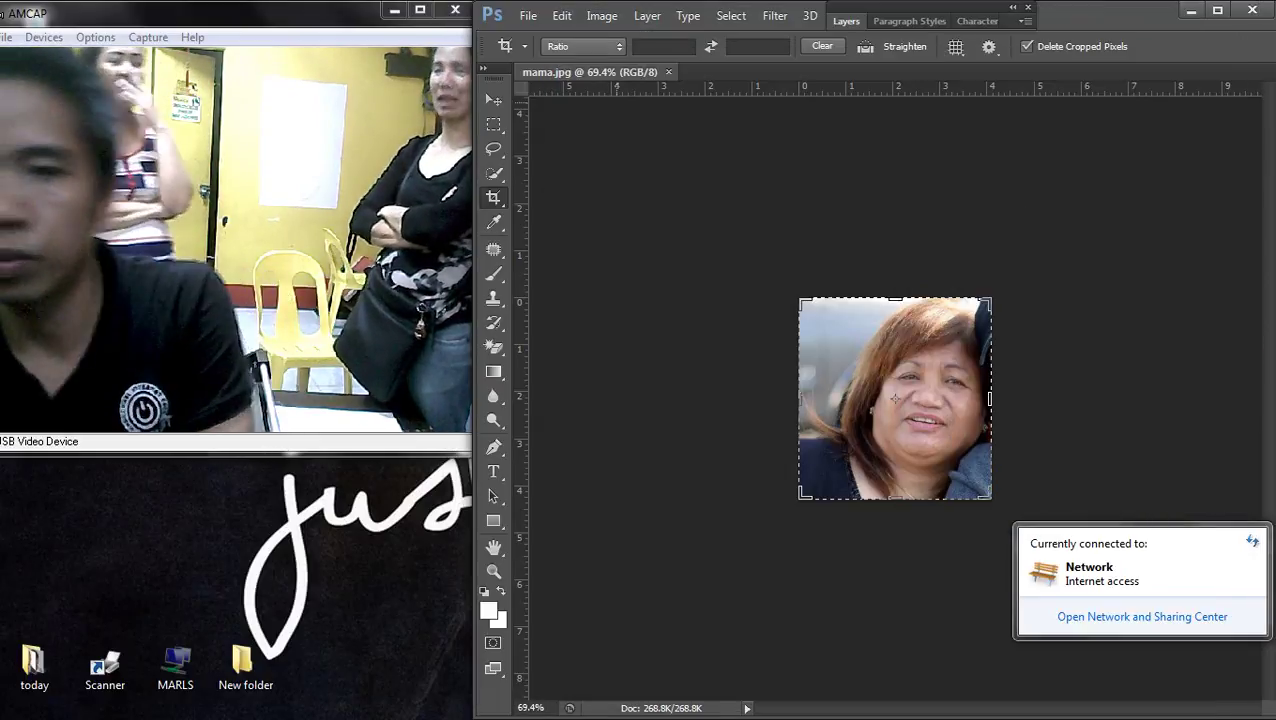
- Close mama.jpg in Photoshop and bring the Chrome Google page to the front
left_click(668, 72)
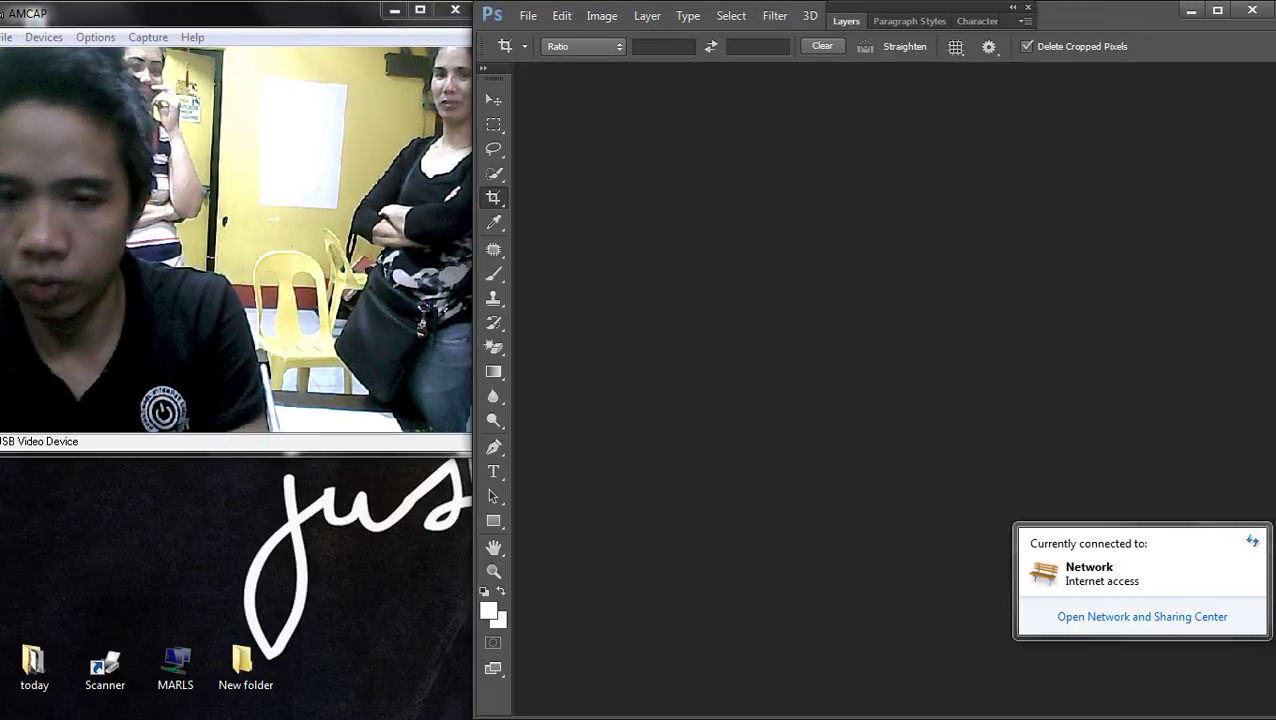
key("super+d")
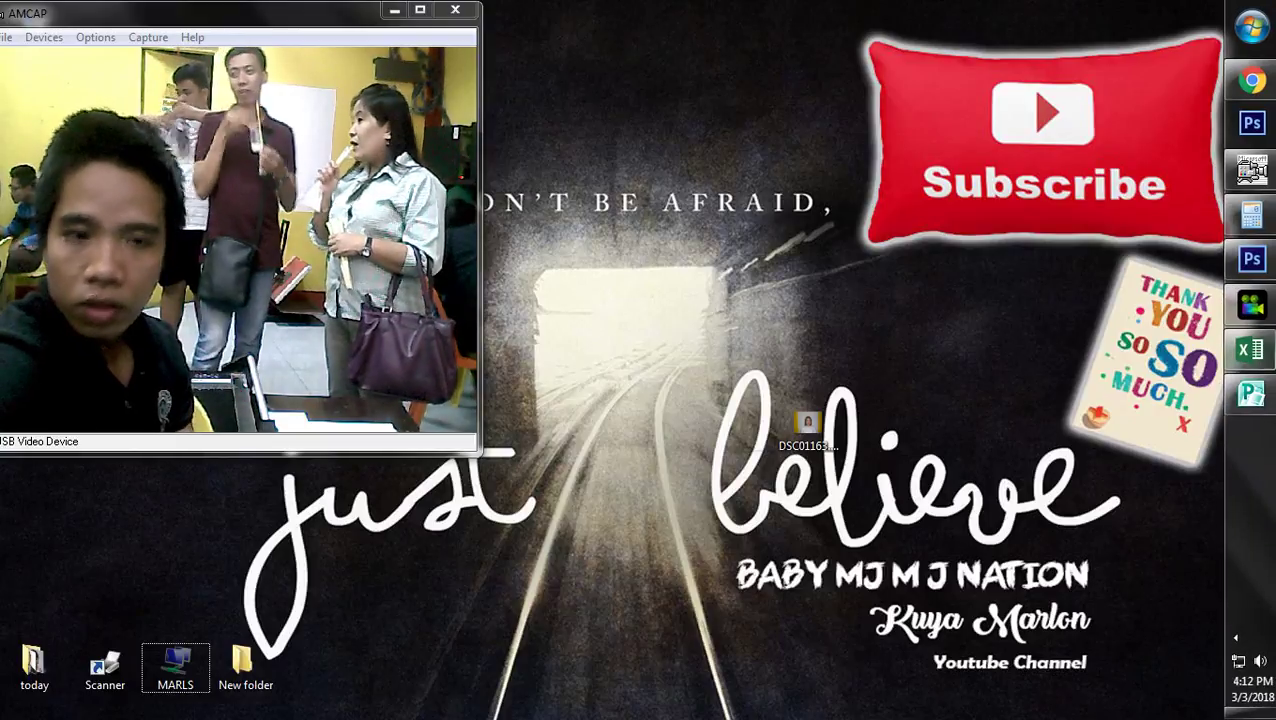
left_click(1235, 637)
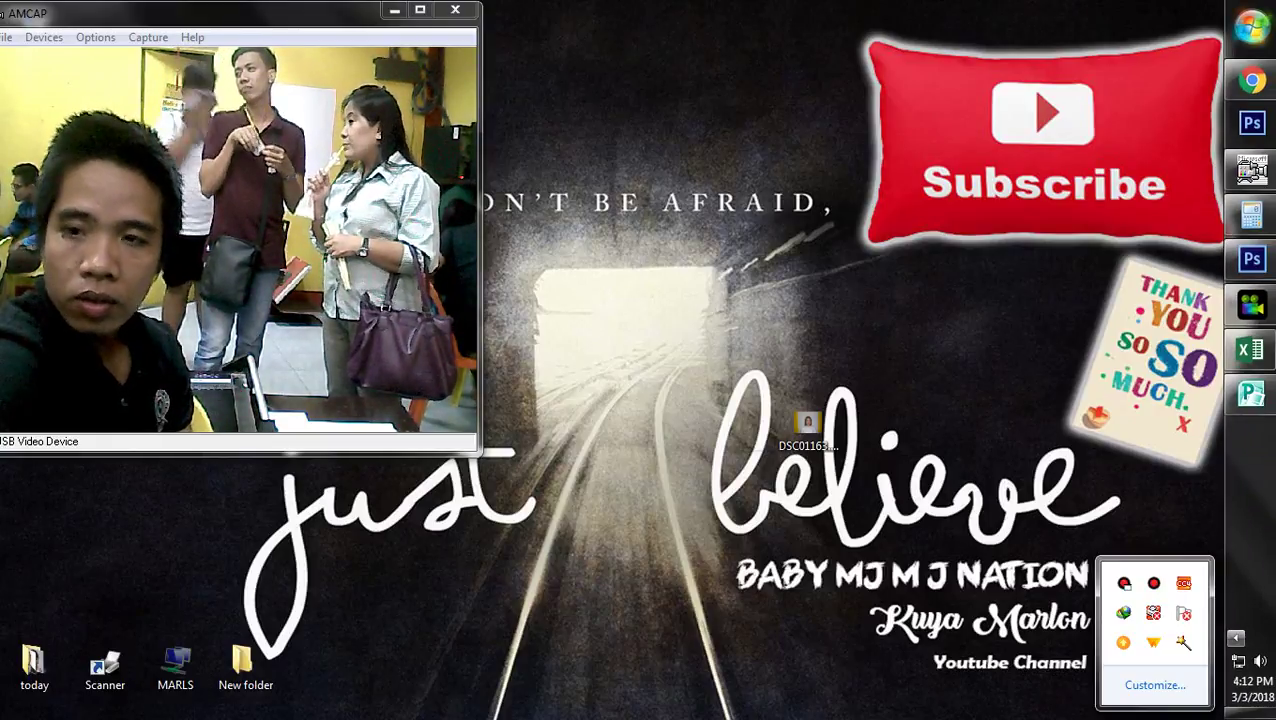
left_click(1252, 80)
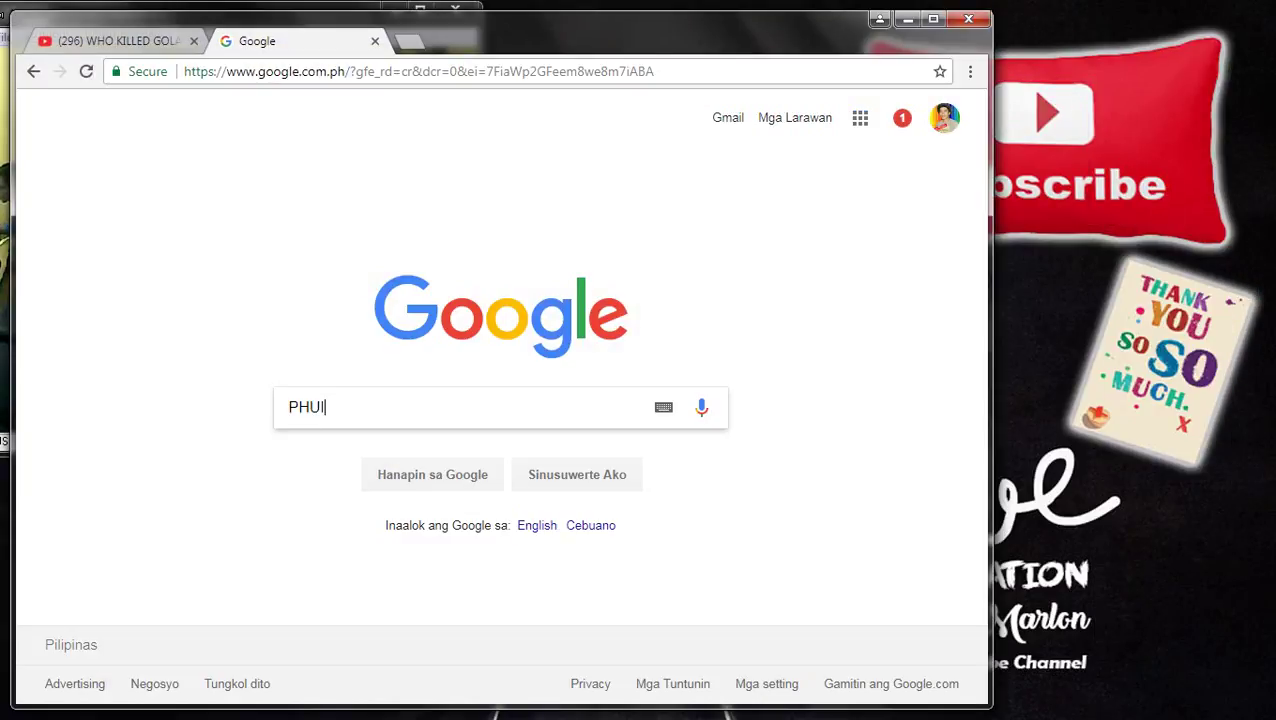
- Shift the browser window right, search 'philippines flag' and switch to image results
left_click_drag(820, 20, 1105, 11)
left_click_drag(800, 14, 978, 14)
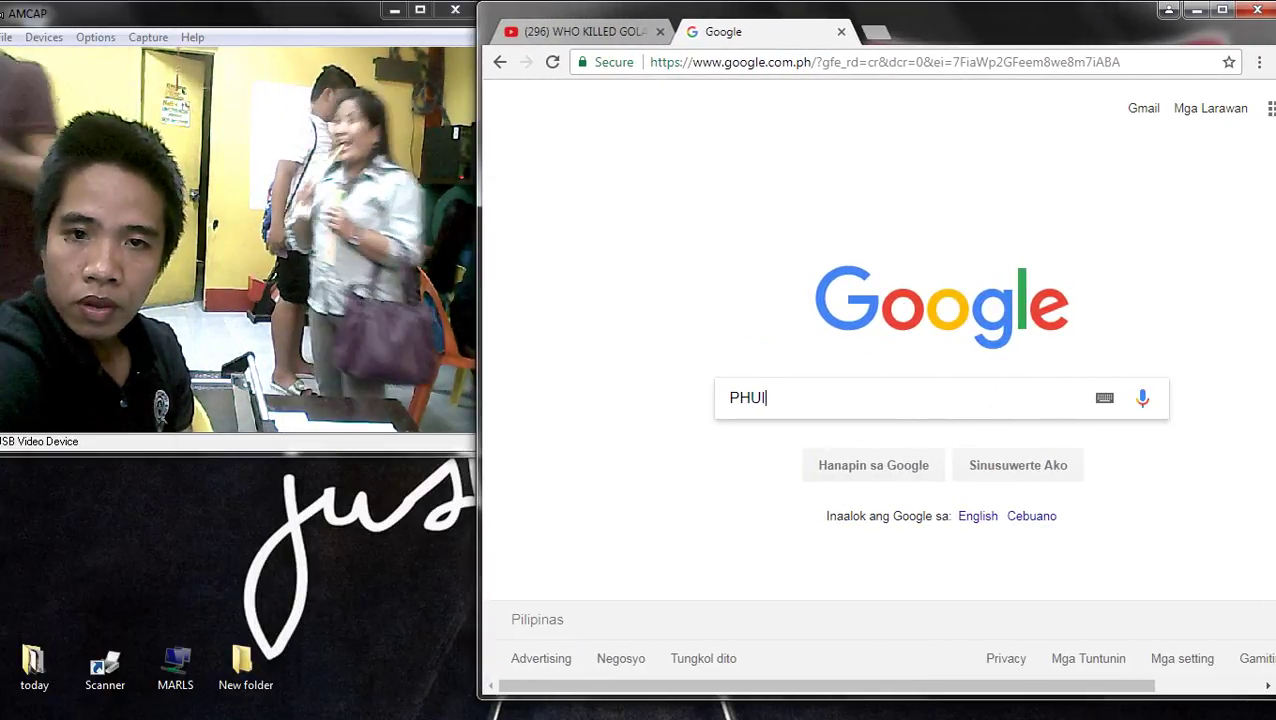
key("ctrl+a")
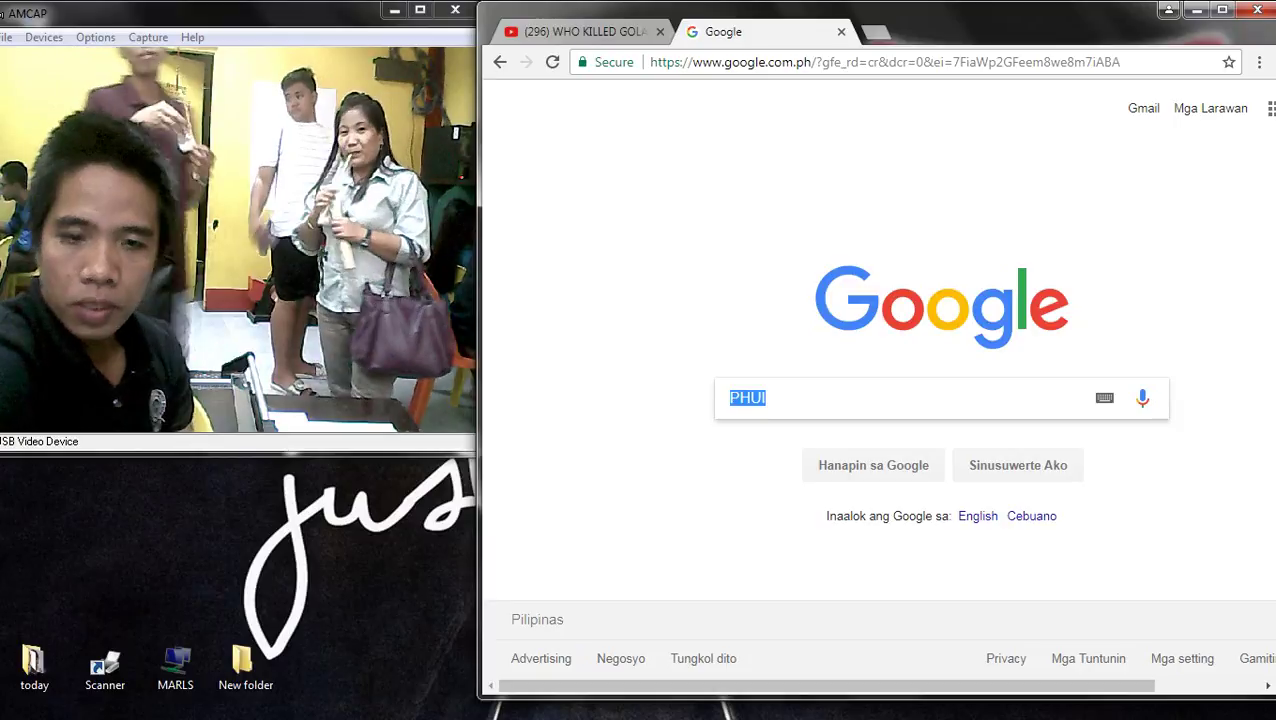
type("PHILIP")
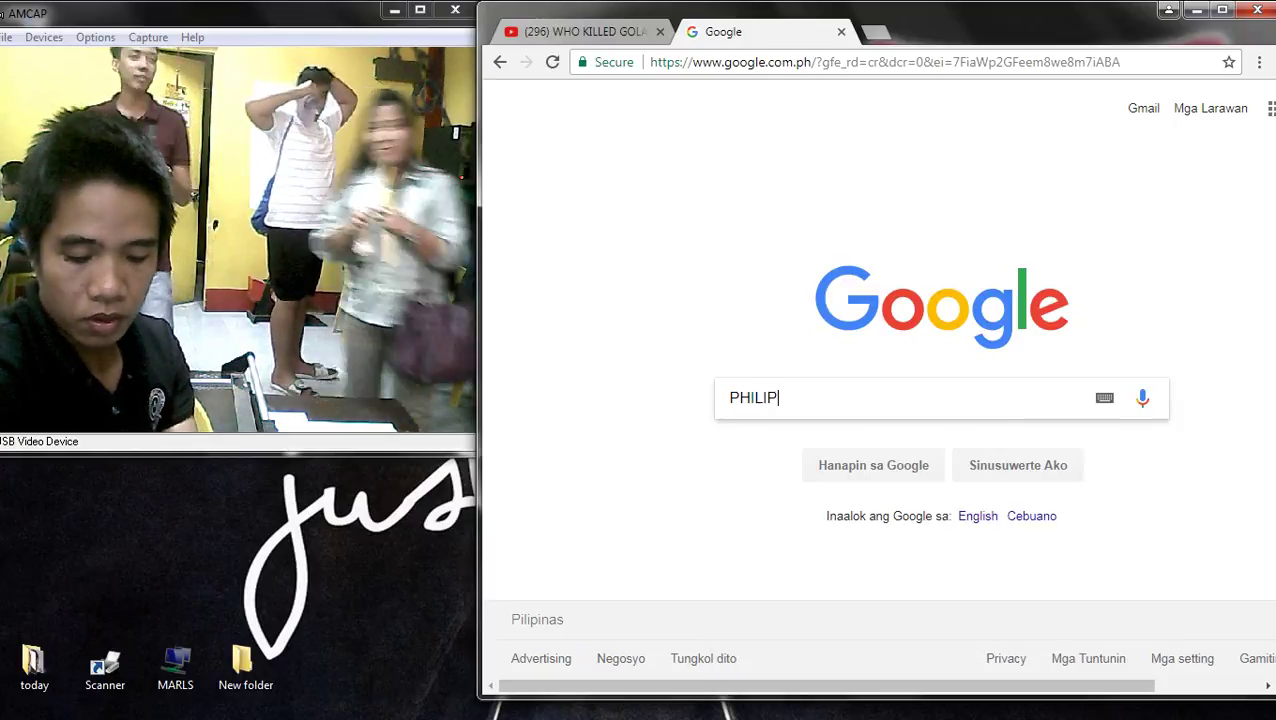
type("PINES")
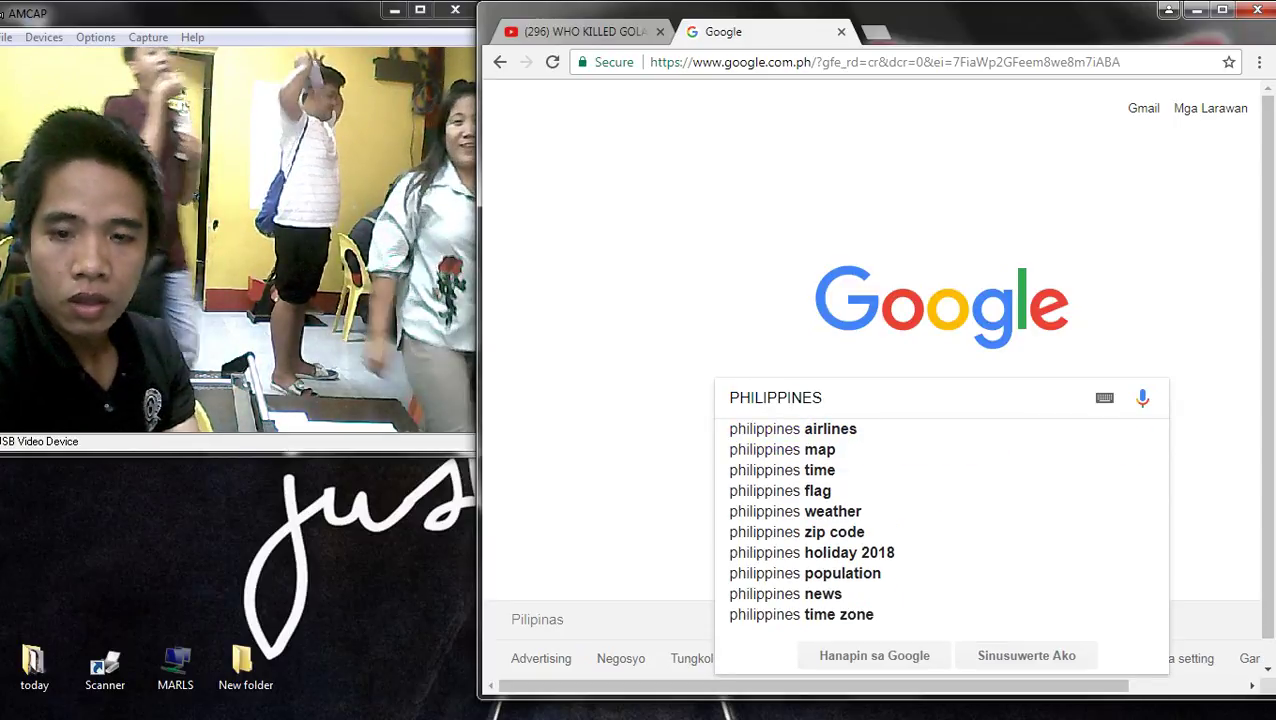
key("Down")
key("Up")
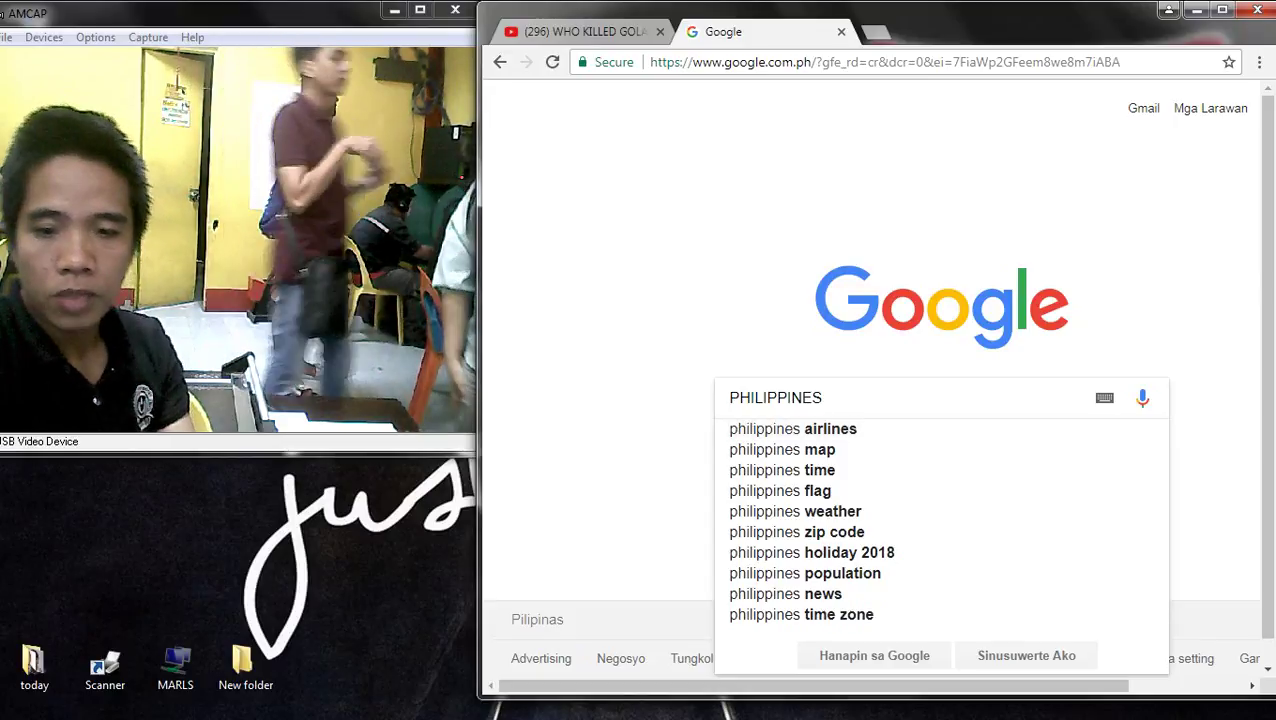
key("Down")
key("Down")
key("Down")
key("Down")
key("Return")
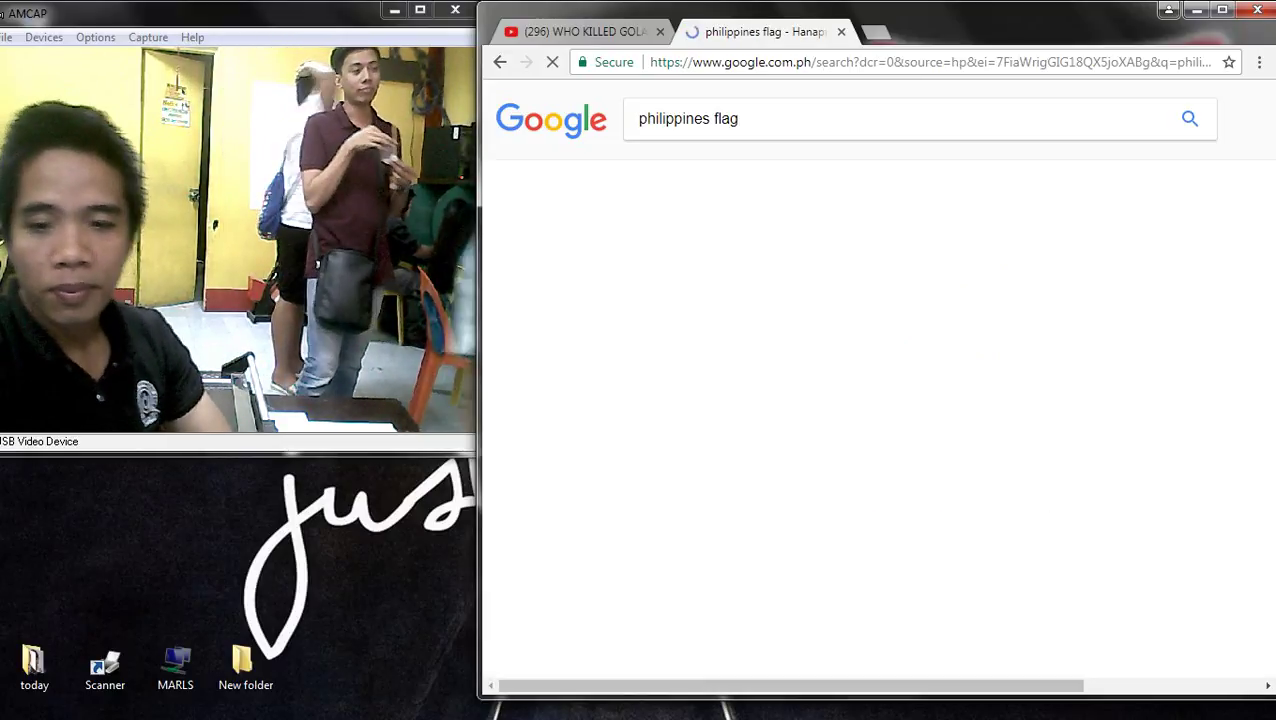
left_click(720, 173)
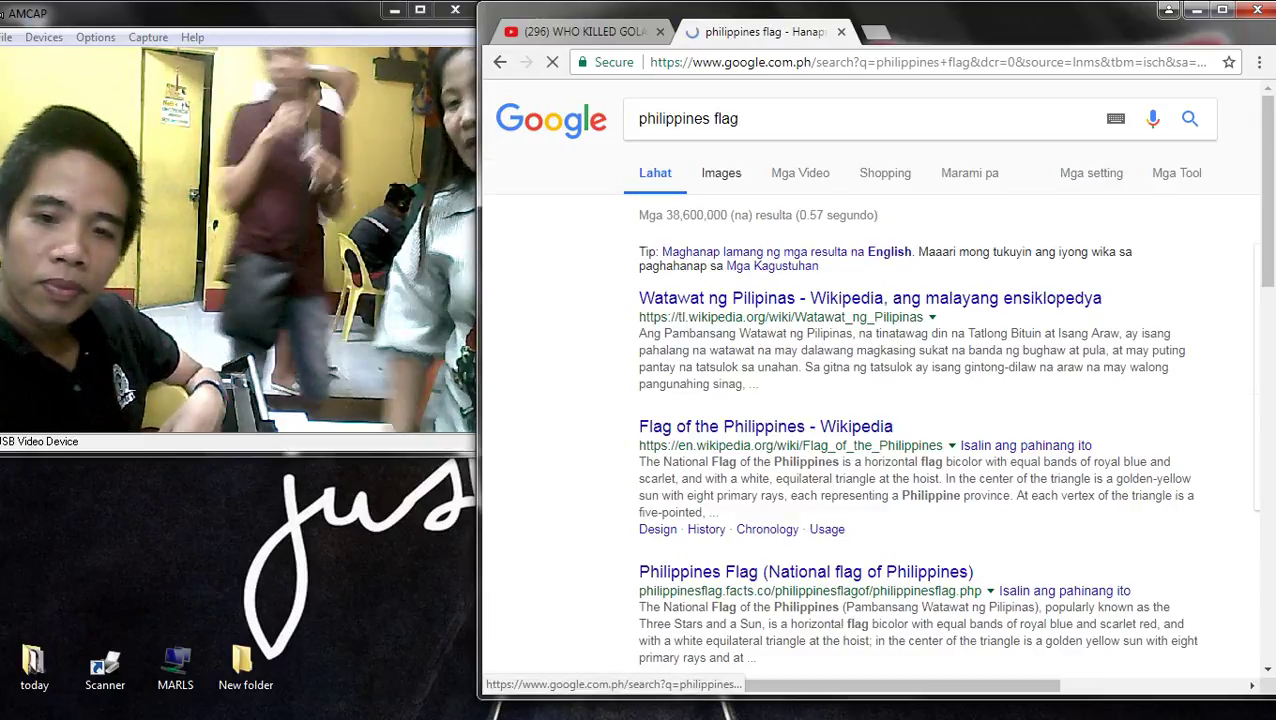
left_click(716, 118)
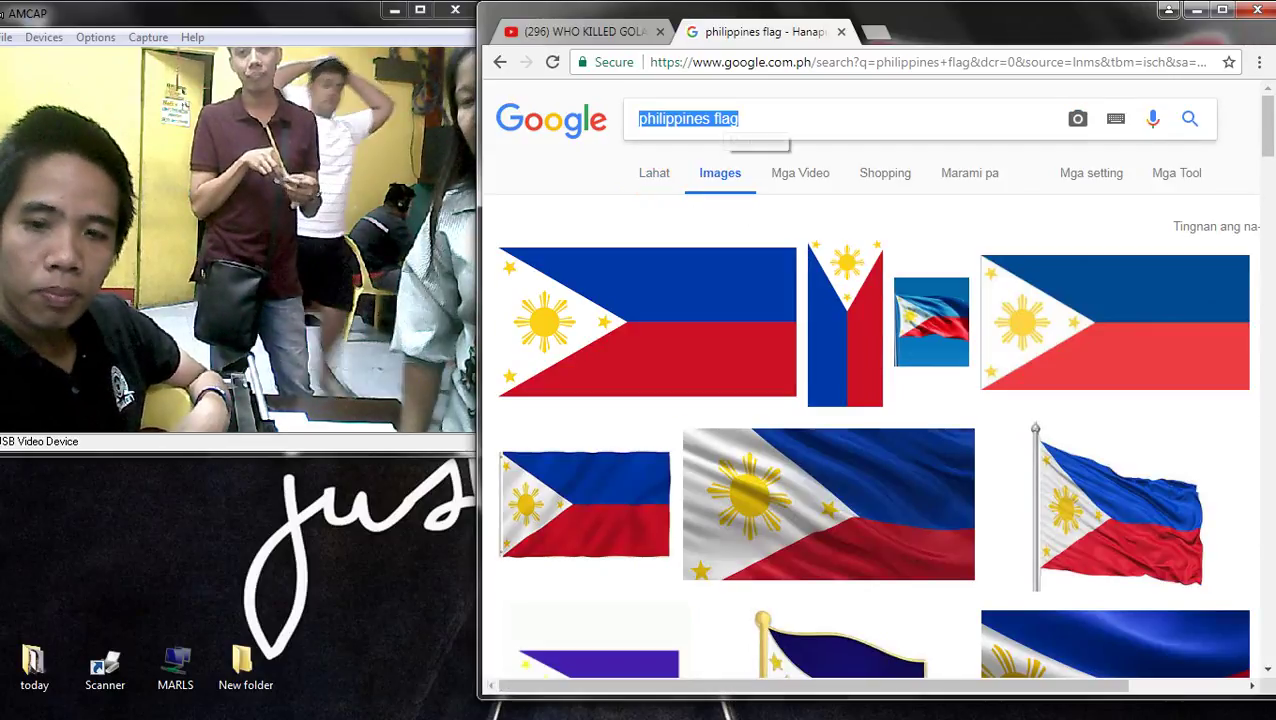
- Delete the word 'flag' from the search query
left_click(716, 118)
key("shift+End")
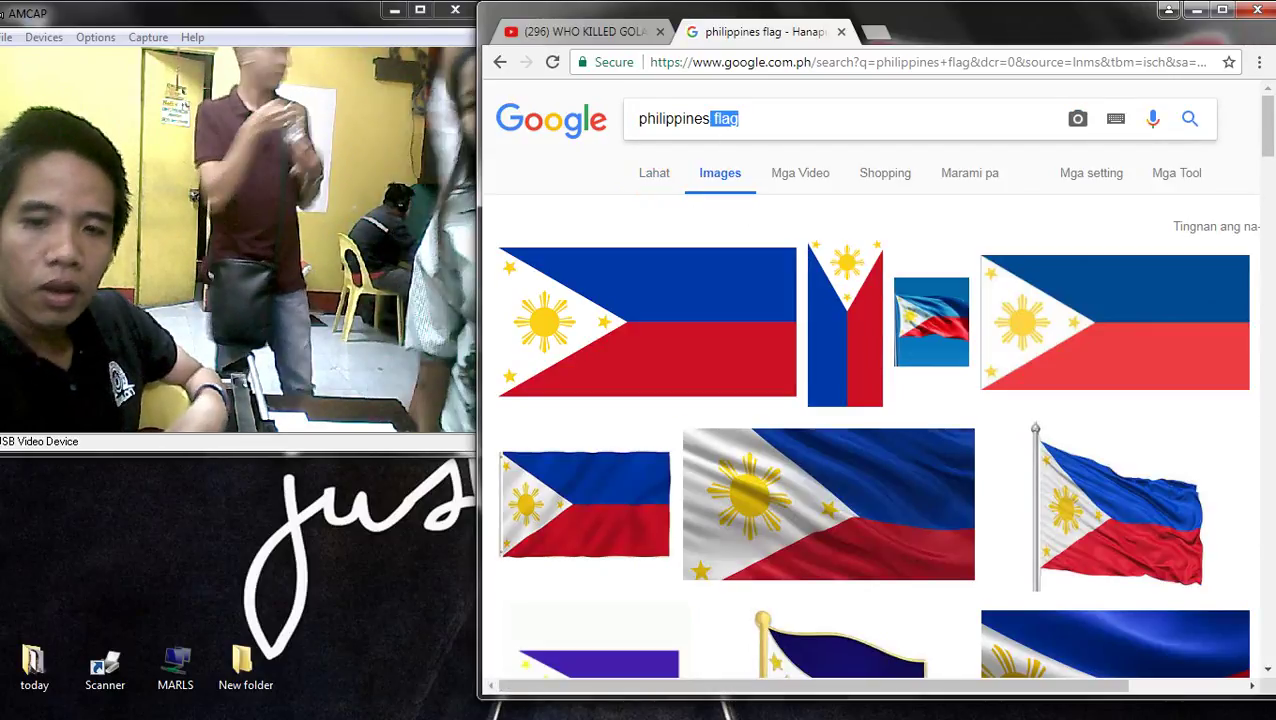
key("BackSpace")
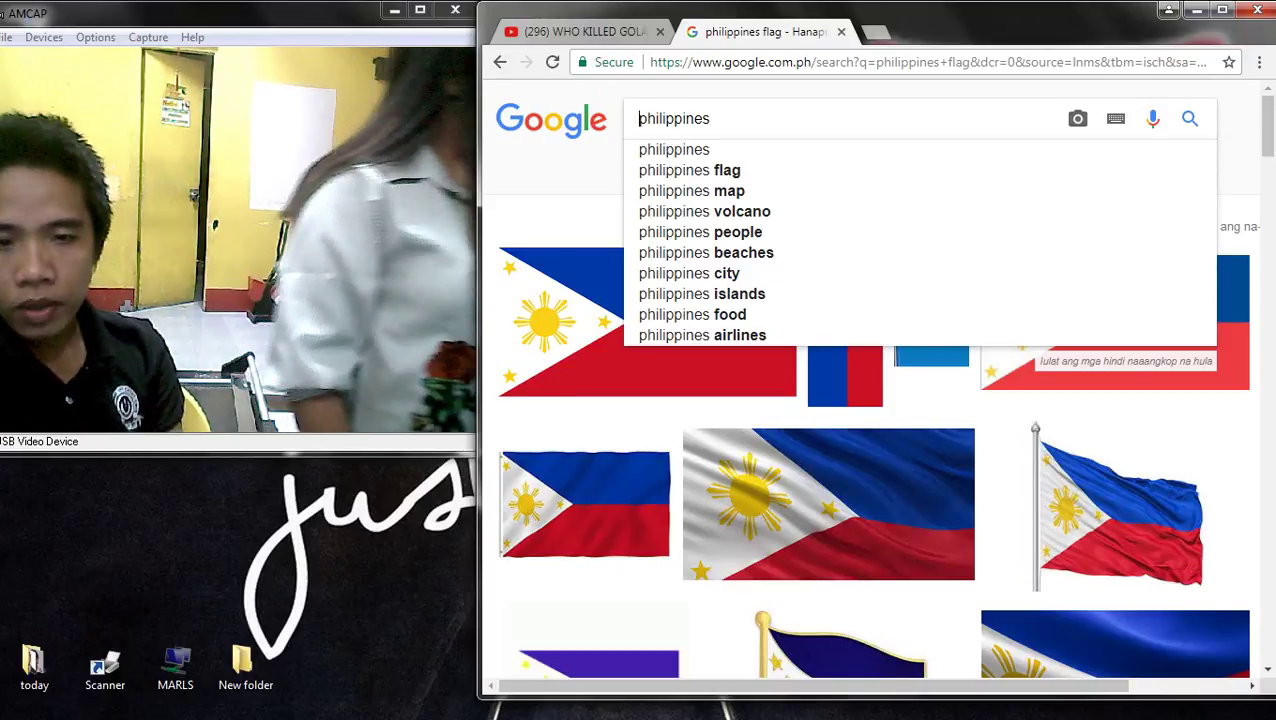
- Copy the Wikipedia Flag of the Philippines image and return to 2X2.pub in Publisher
left_click(560, 330)
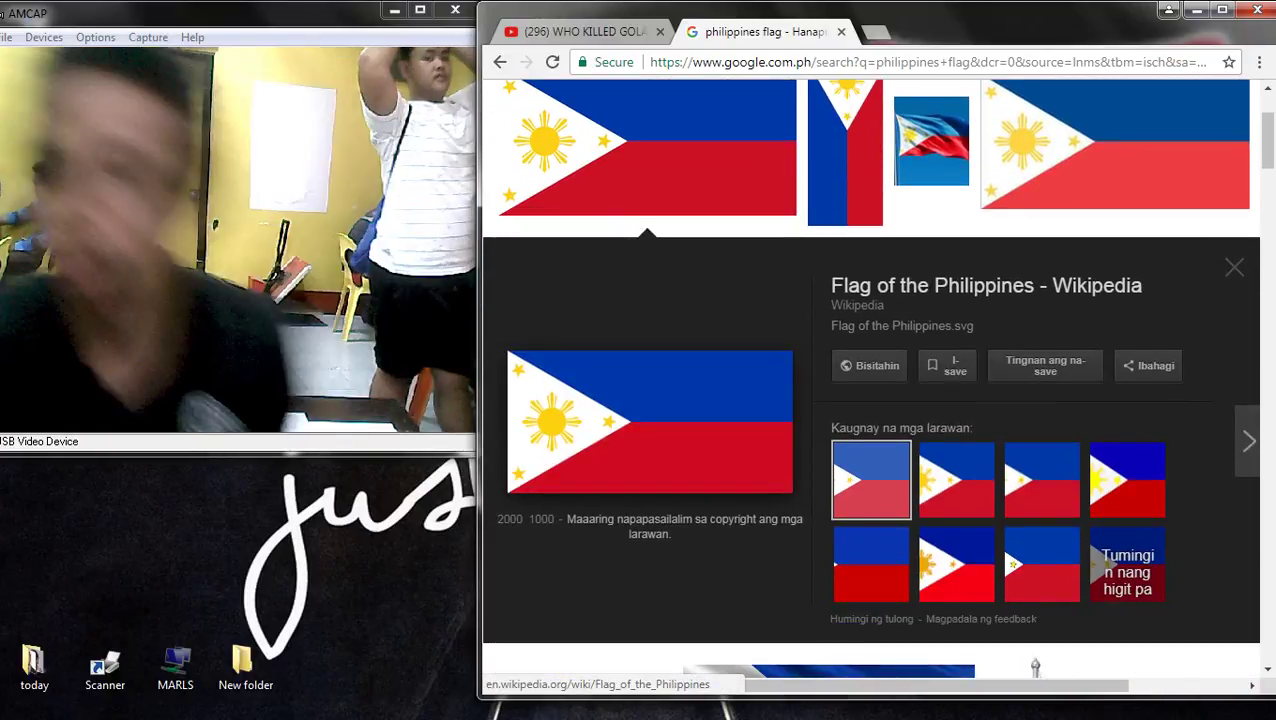
right_click(630, 392)
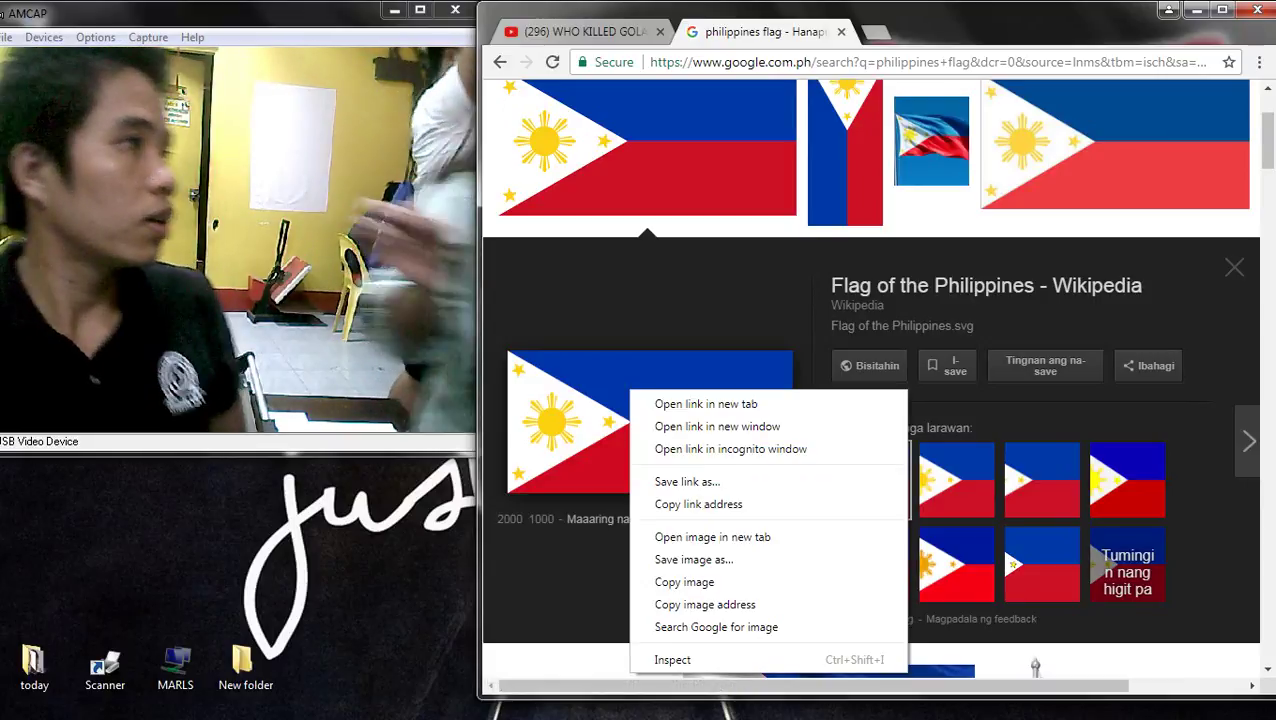
left_click(684, 581)
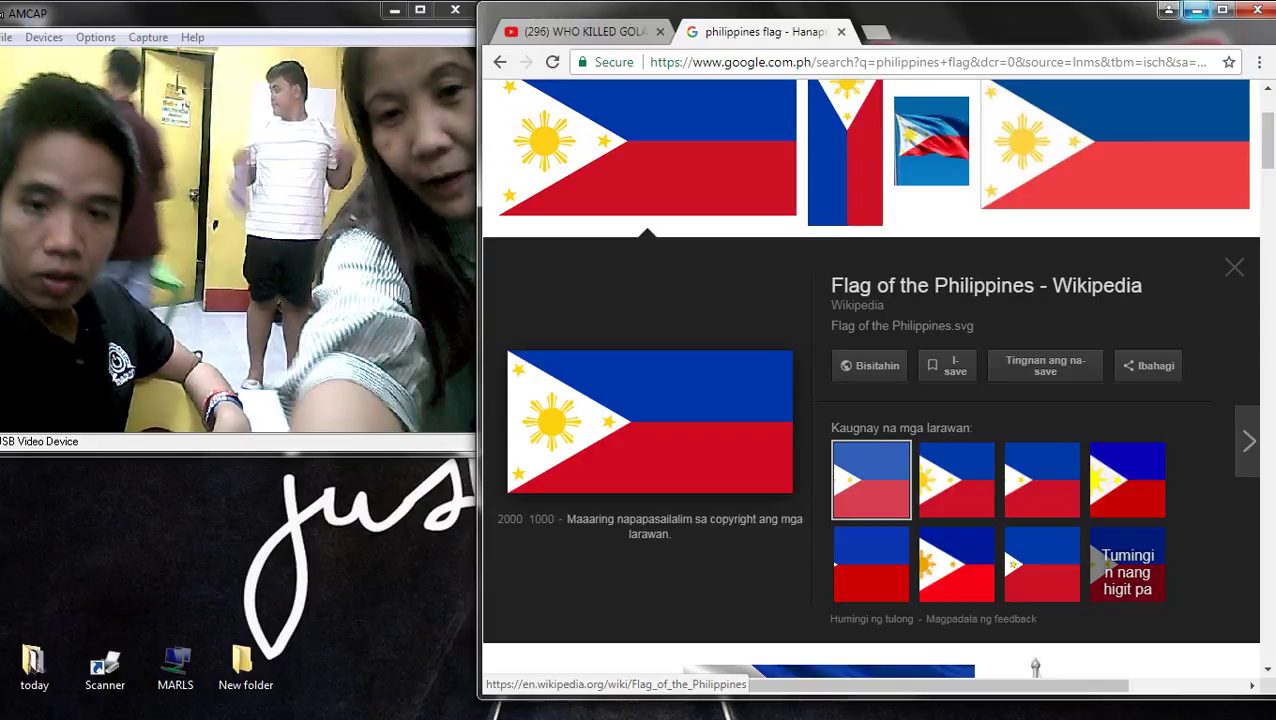
right_click(697, 412)
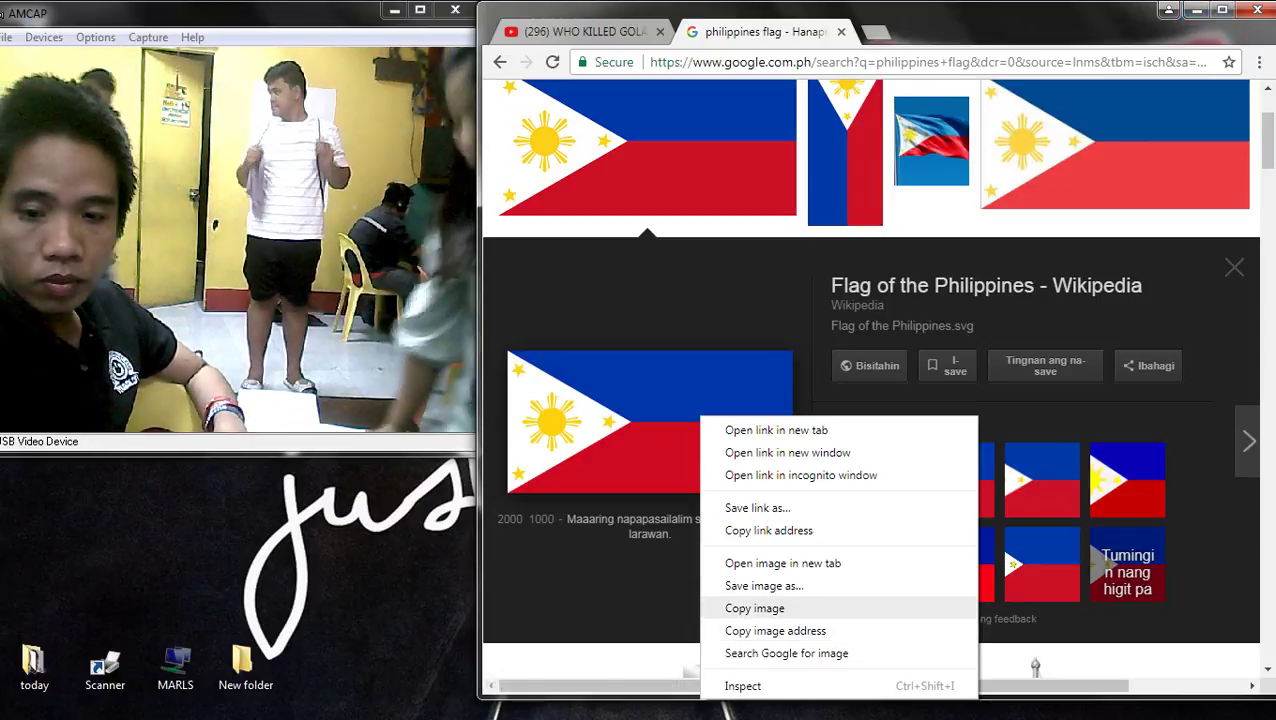
left_click(745, 607)
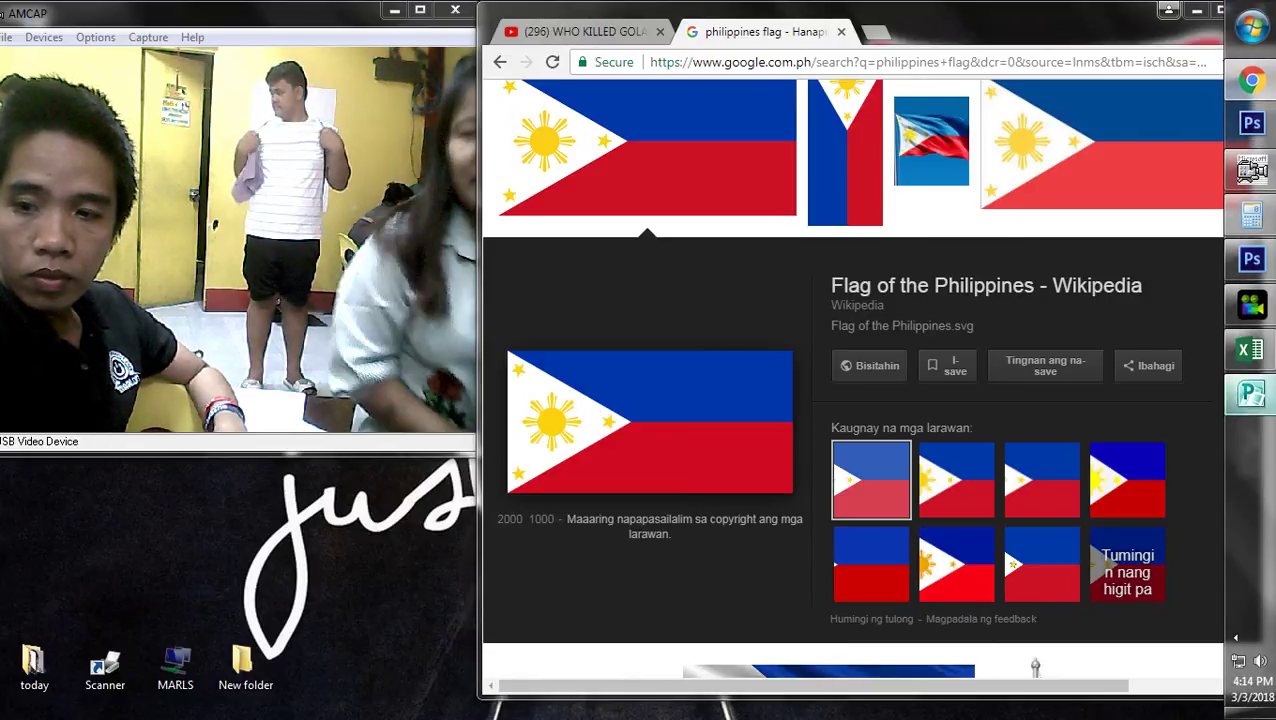
left_click(1251, 393)
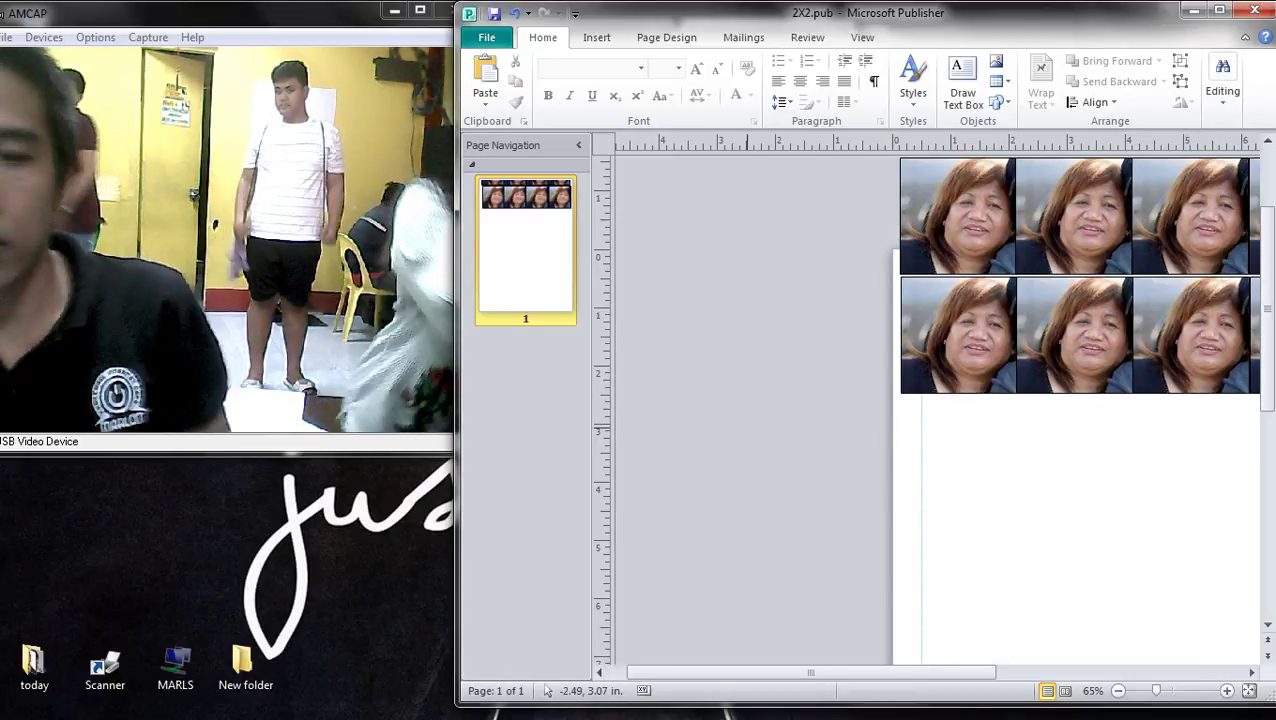
- Delete the portrait grid from 2X2.pub and paste the copied Philippine flag image
key("Caps_Lock")
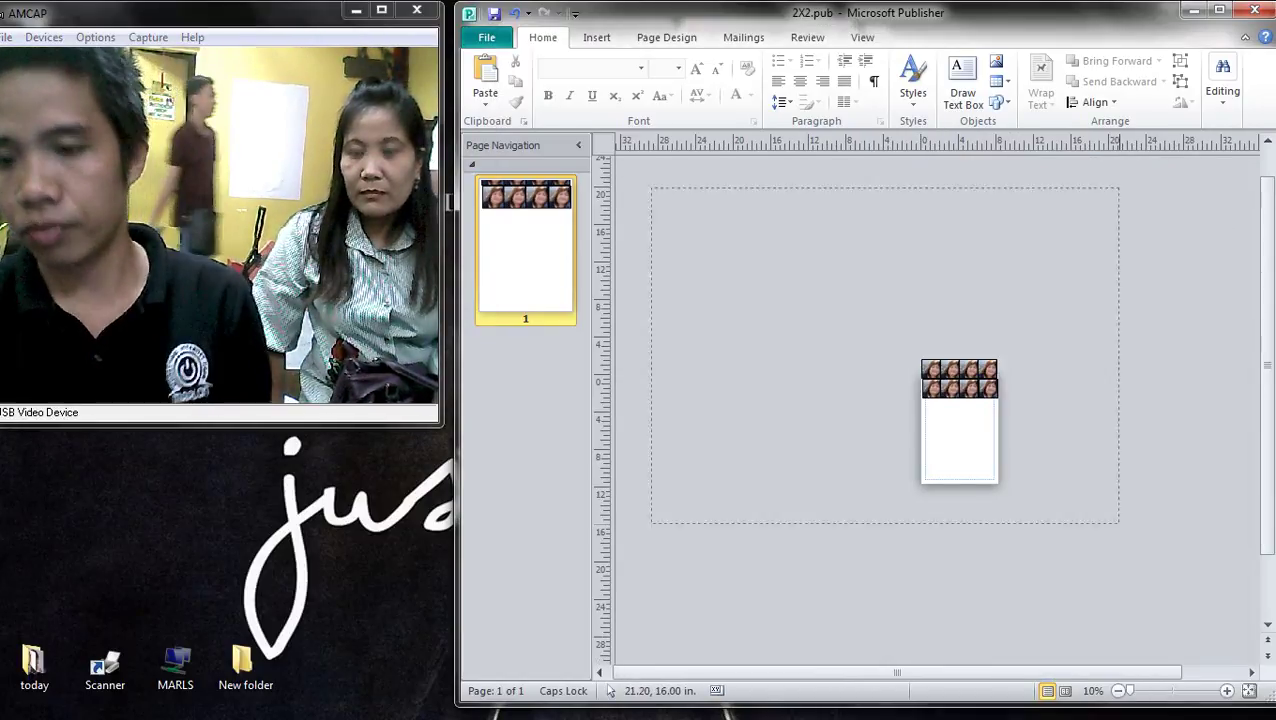
key("Delete")
scroll(1052, 478, "down", 4)
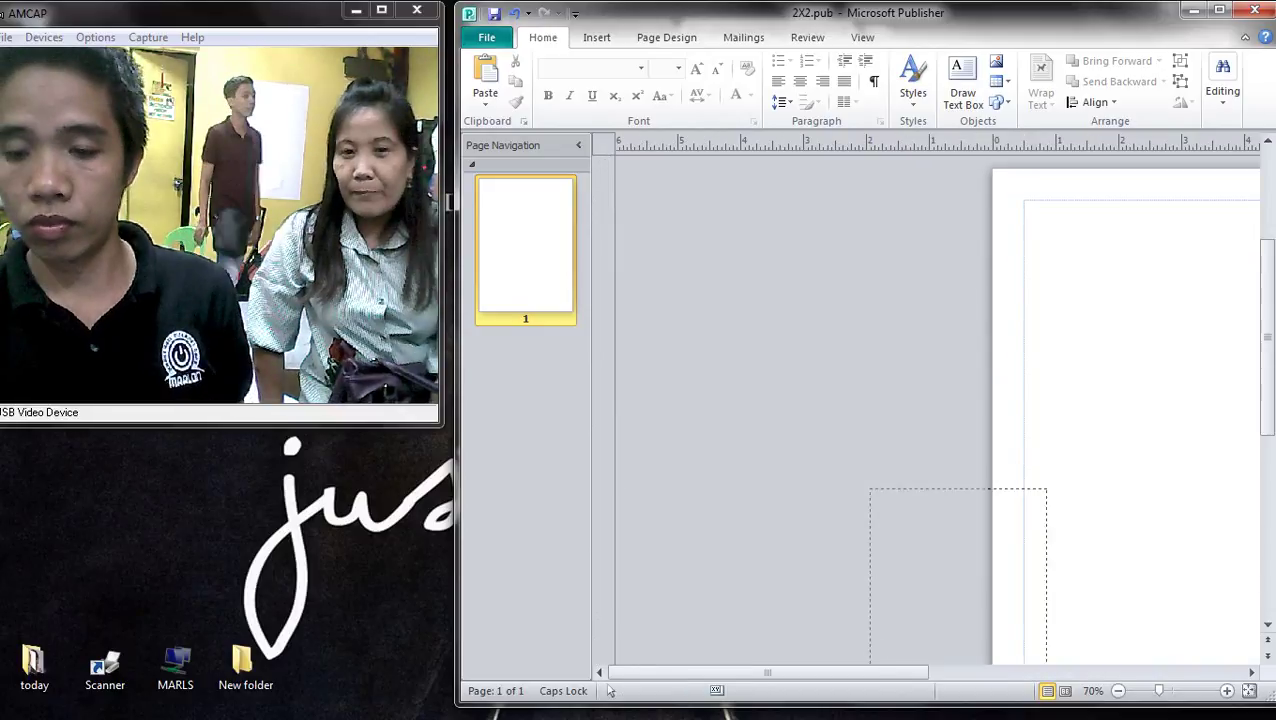
left_click(1236, 638)
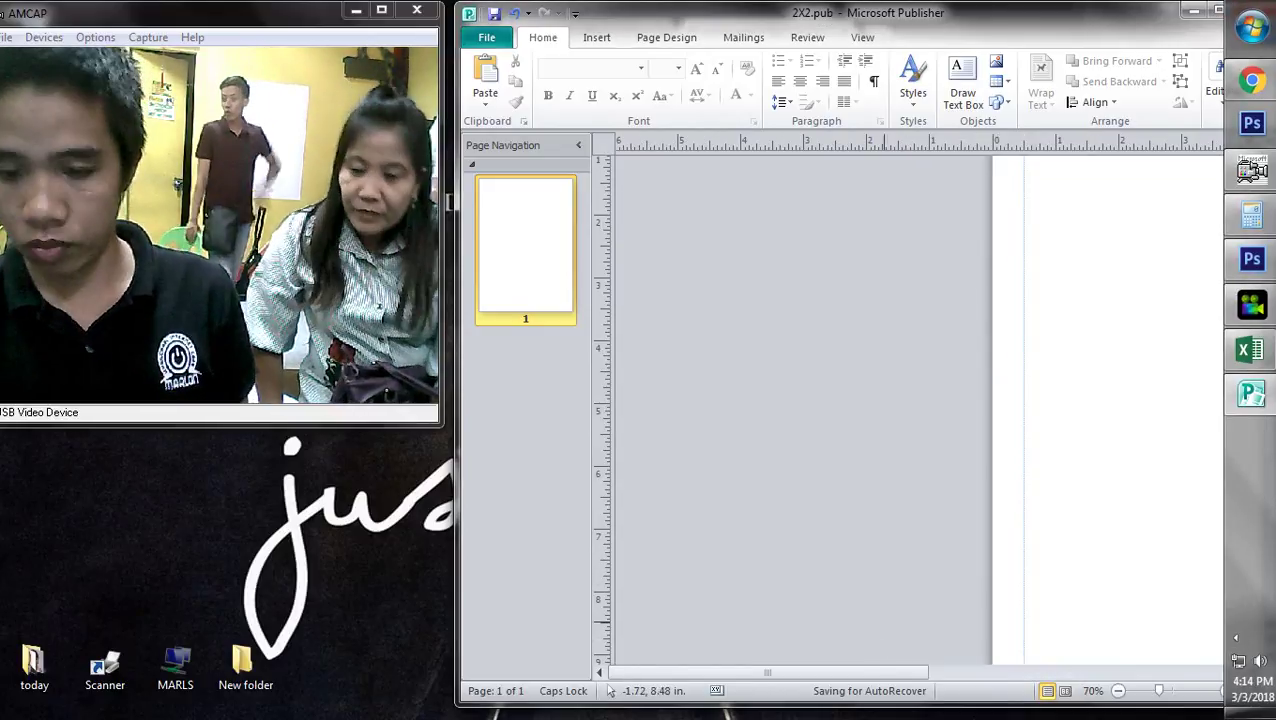
scroll(841, 411, "up", 1)
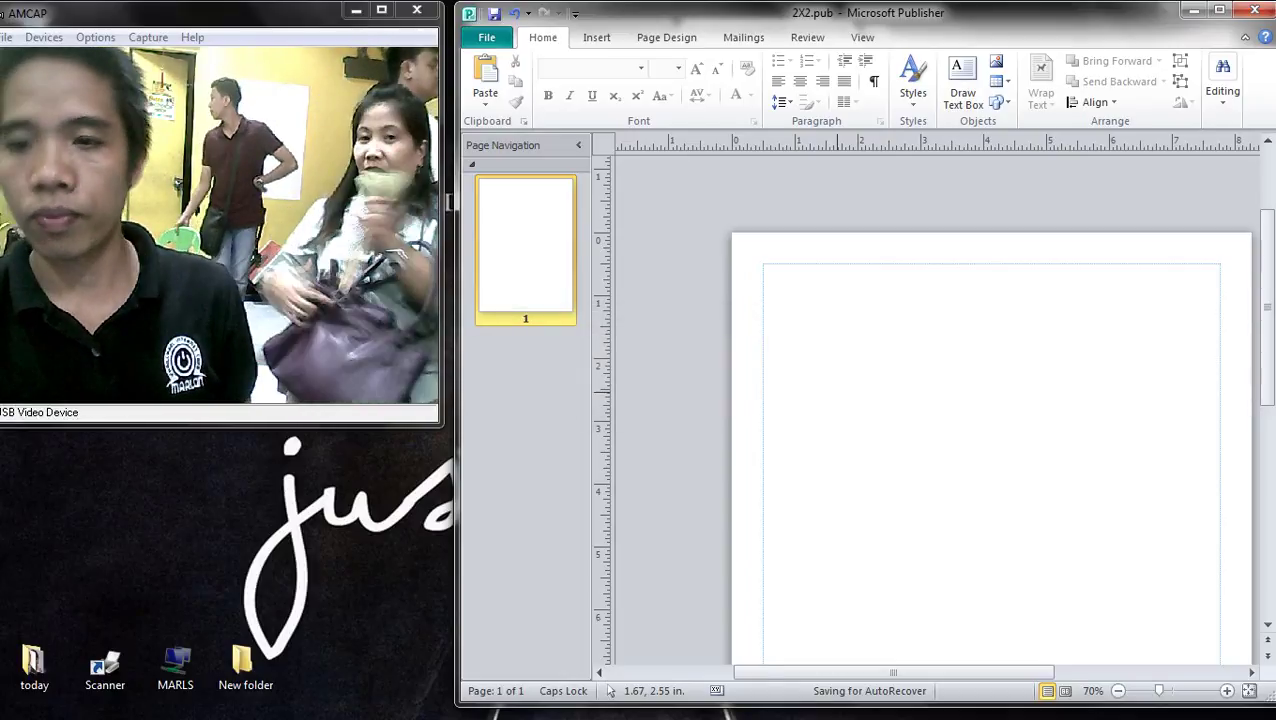
key("ctrl+v")
- Shrink the pasted flag to about 1.7 by 0.85 inches in the page's top-left corner
left_click_drag(1000, 500, 701, 324)
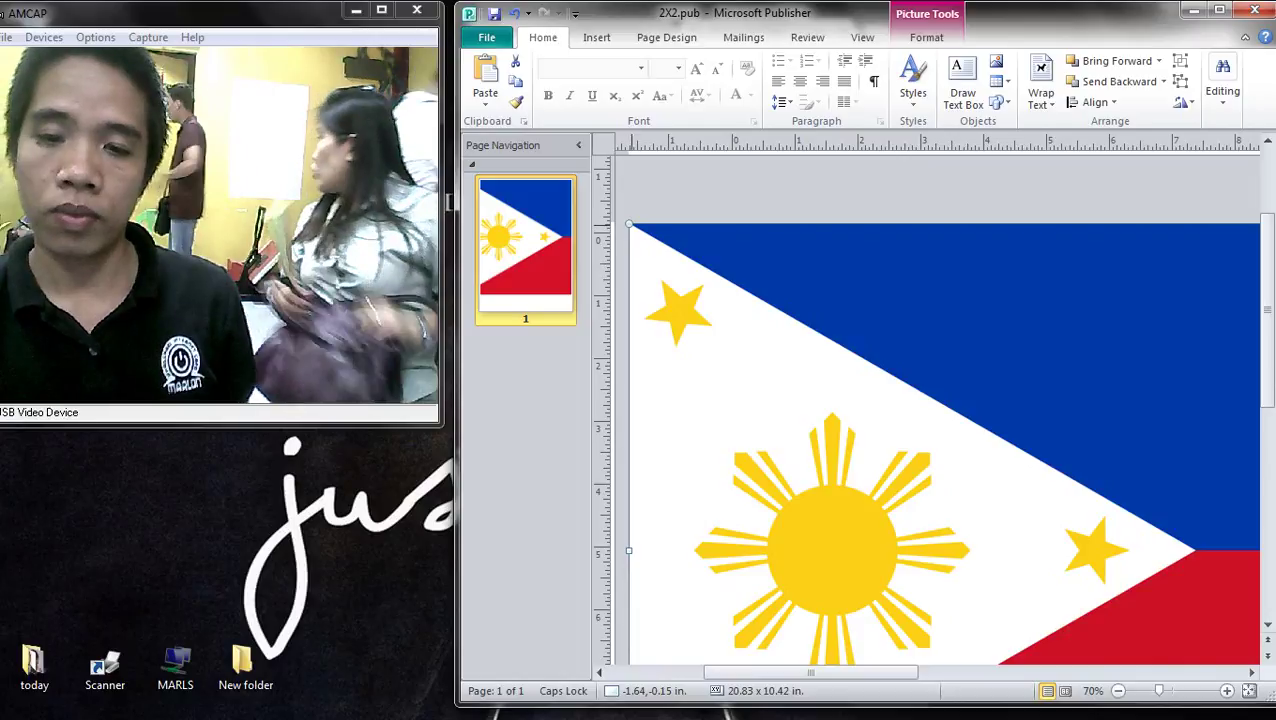
left_click_drag(628, 225, 1062, 441)
left_click_drag(1150, 500, 850, 323)
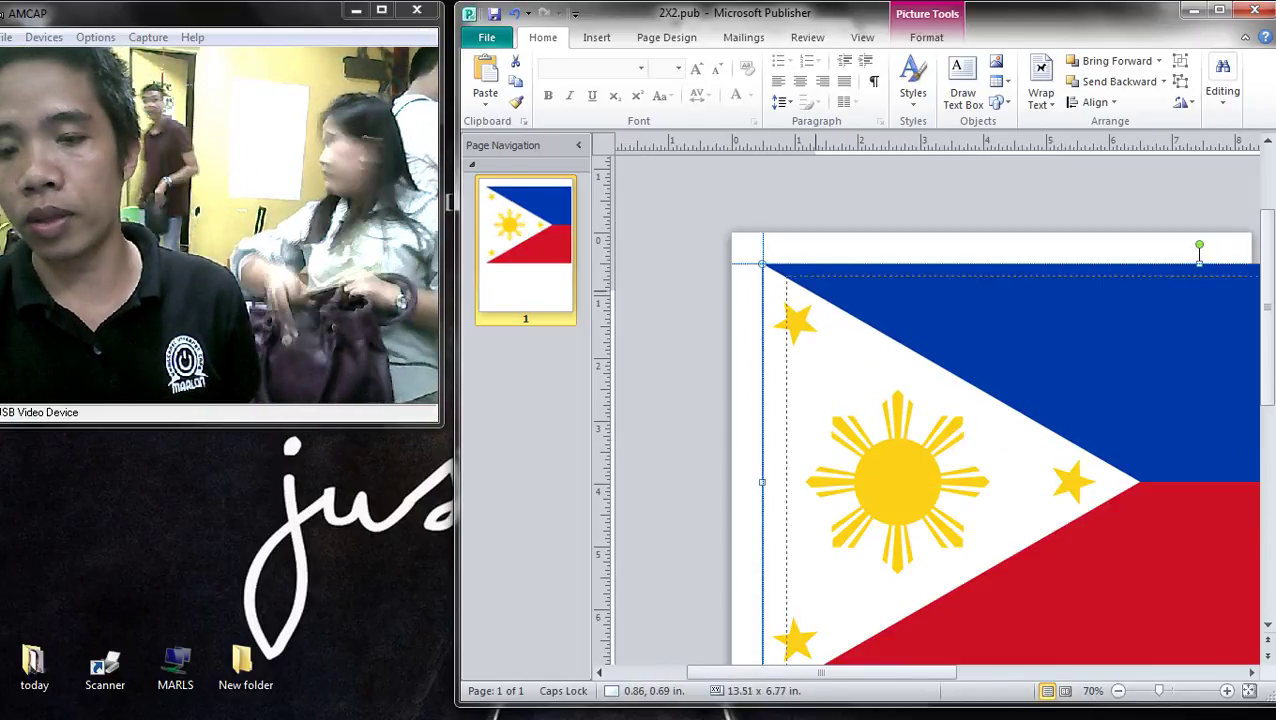
left_click_drag(763, 265, 1095, 432)
left_click_drag(1180, 550, 802, 360)
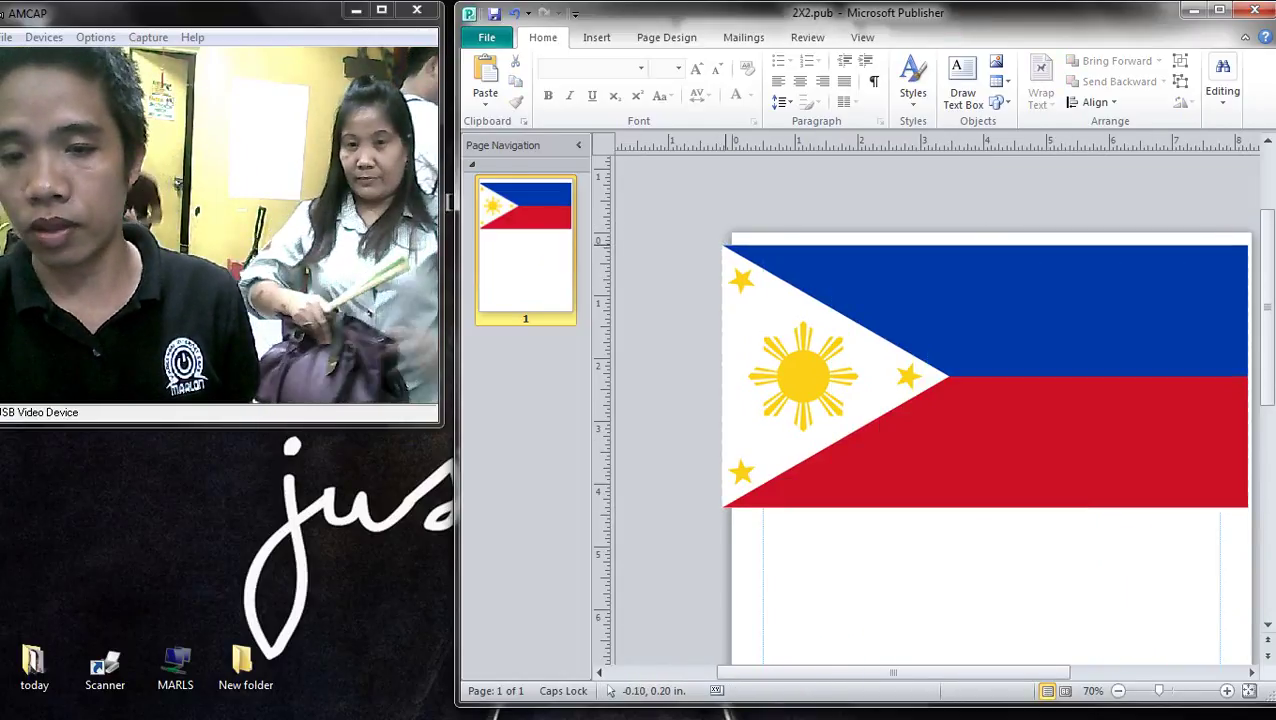
left_click_drag(722, 245, 1069, 419)
left_click_drag(1158, 463, 851, 308)
left_click_drag(940, 353, 869, 318)
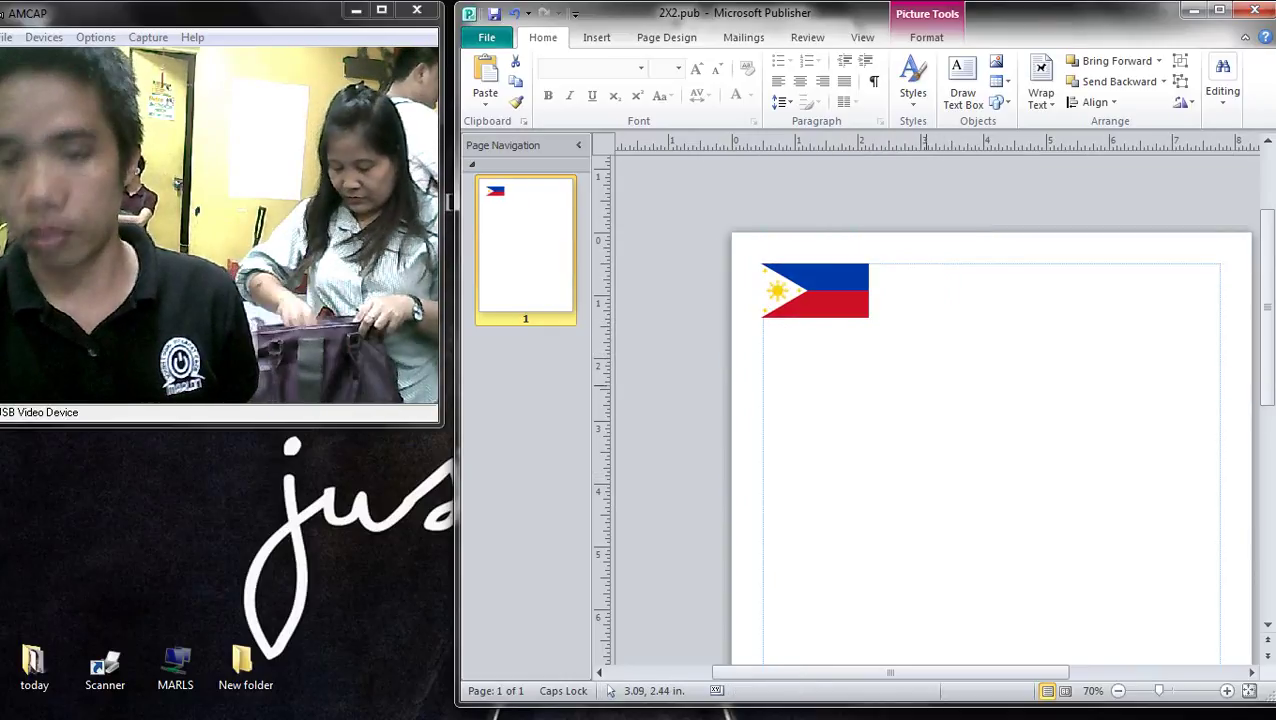
left_click(941, 320)
scroll(941, 320, "up", 1)
scroll(941, 320, "down", 1)
scroll(942, 326, "up", 2)
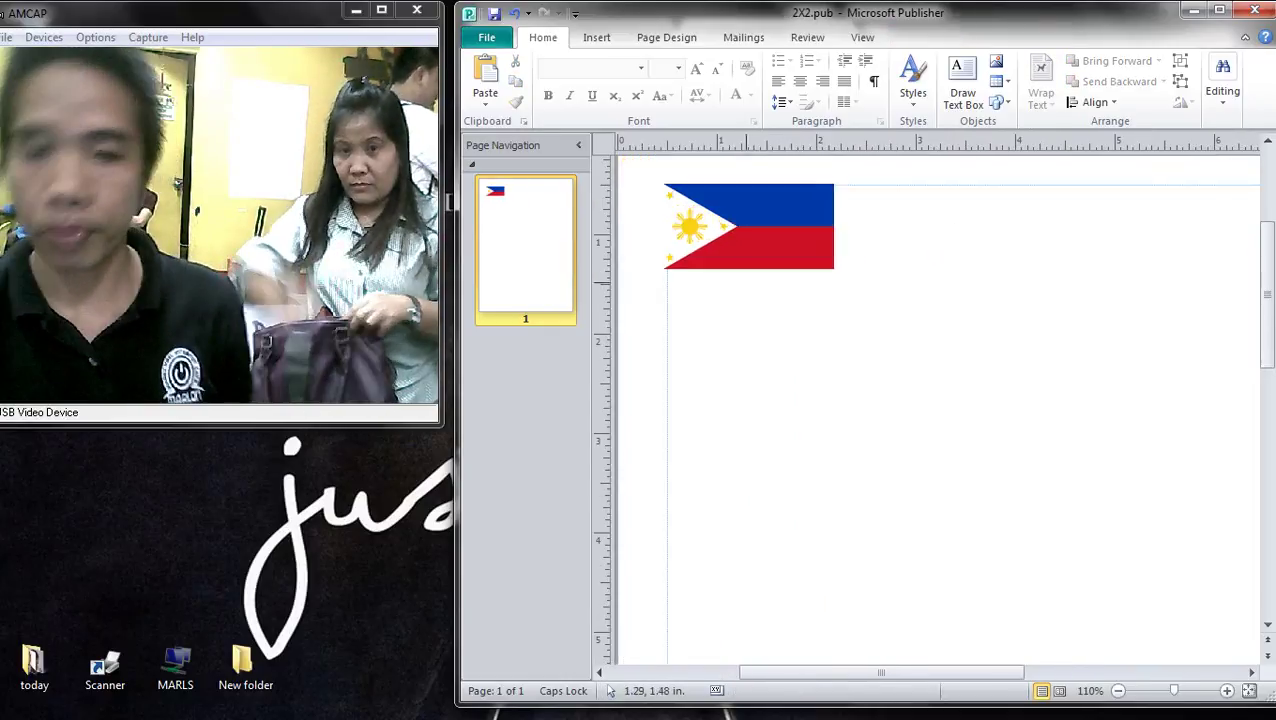
- Duplicate the 1.70 by 0.85-inch flag rightward to form a row of five flags
left_click(750, 227)
scroll(960, 400, "down", 2)
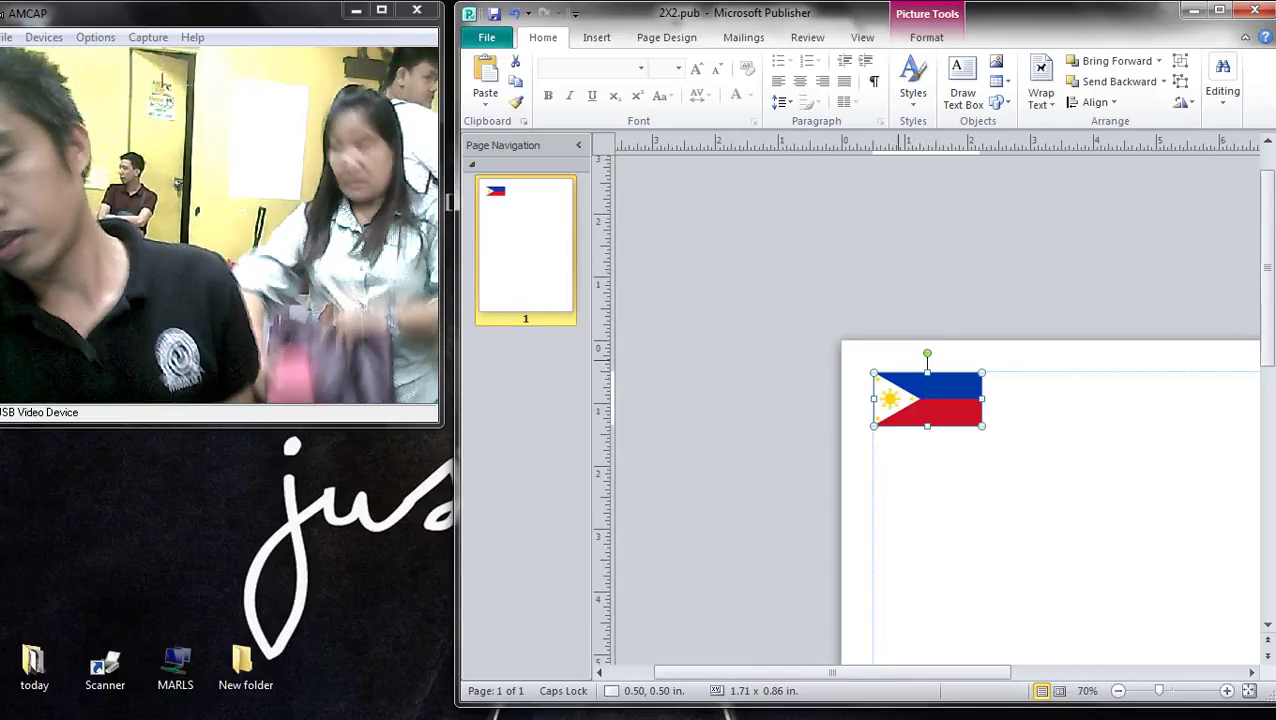
scroll(960, 400, "up", 2)
left_click_drag(928, 346, 915, 325)
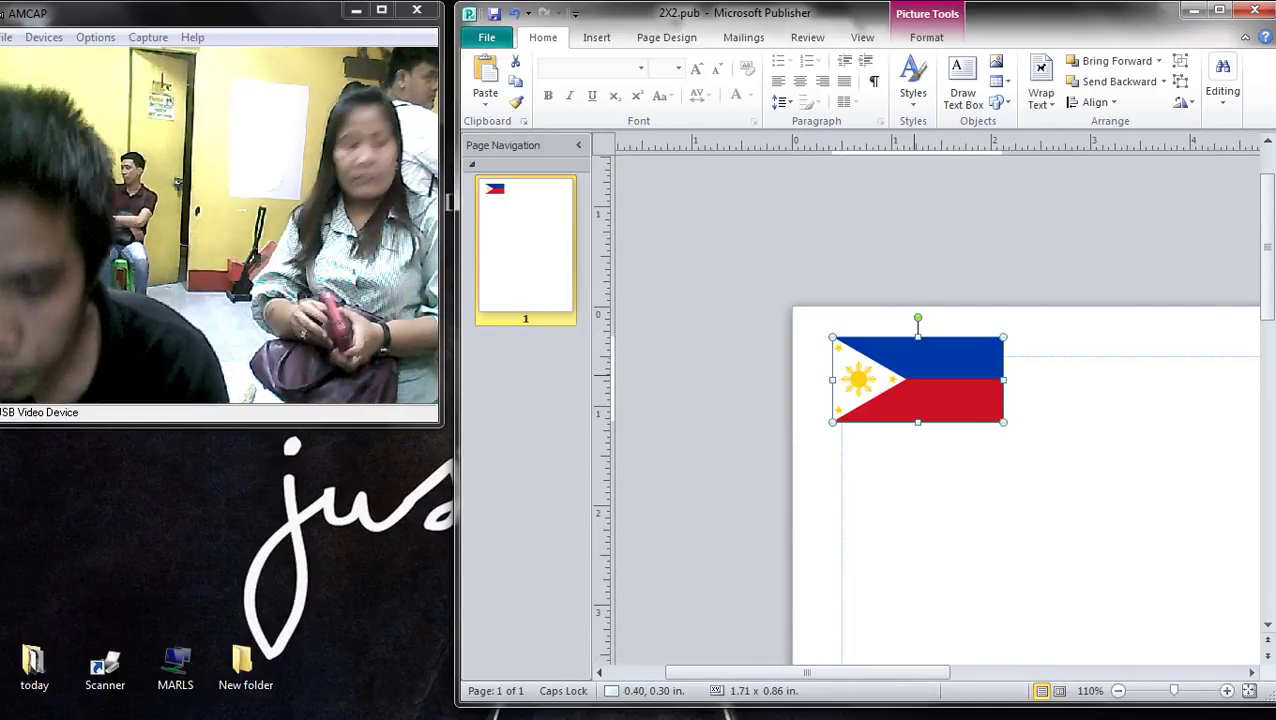
left_click_drag(1002, 420, 963, 401)
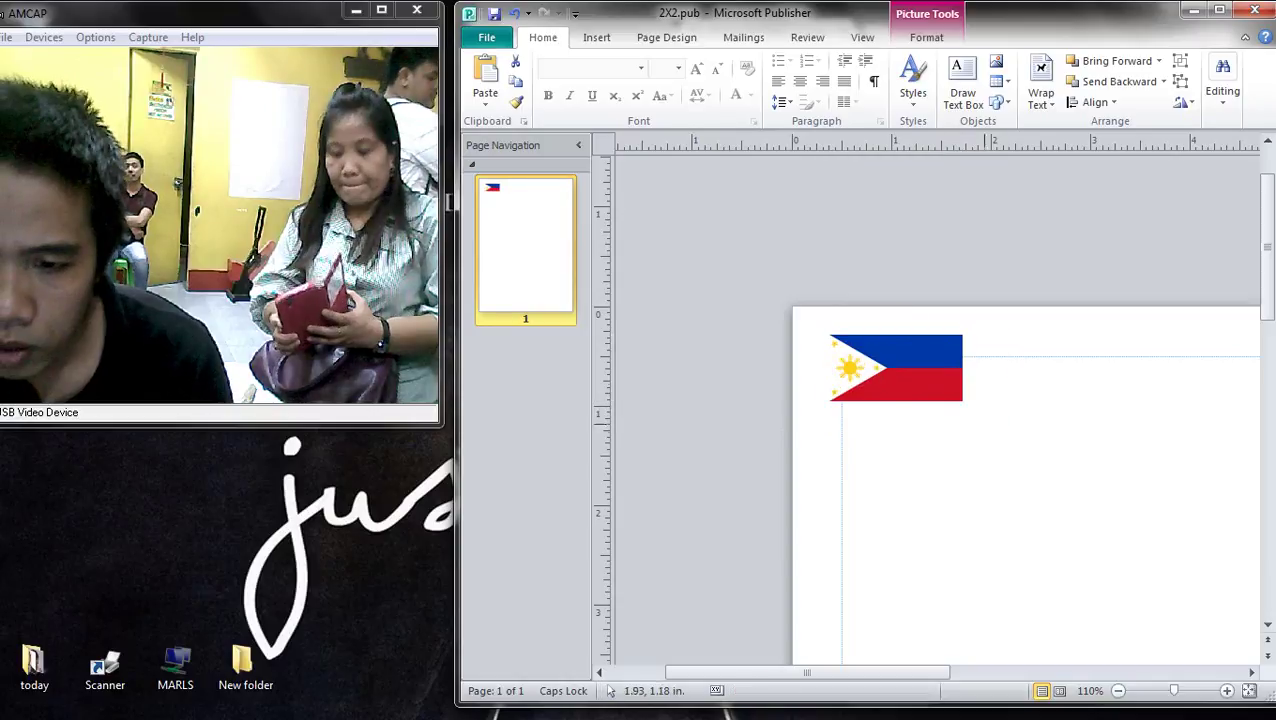
left_click_drag(895, 370, 1055, 372)
left_click_drag(1122, 403, 1159, 421)
scroll(1100, 420, "down", 2)
left_click_drag(928, 398, 1212, 390)
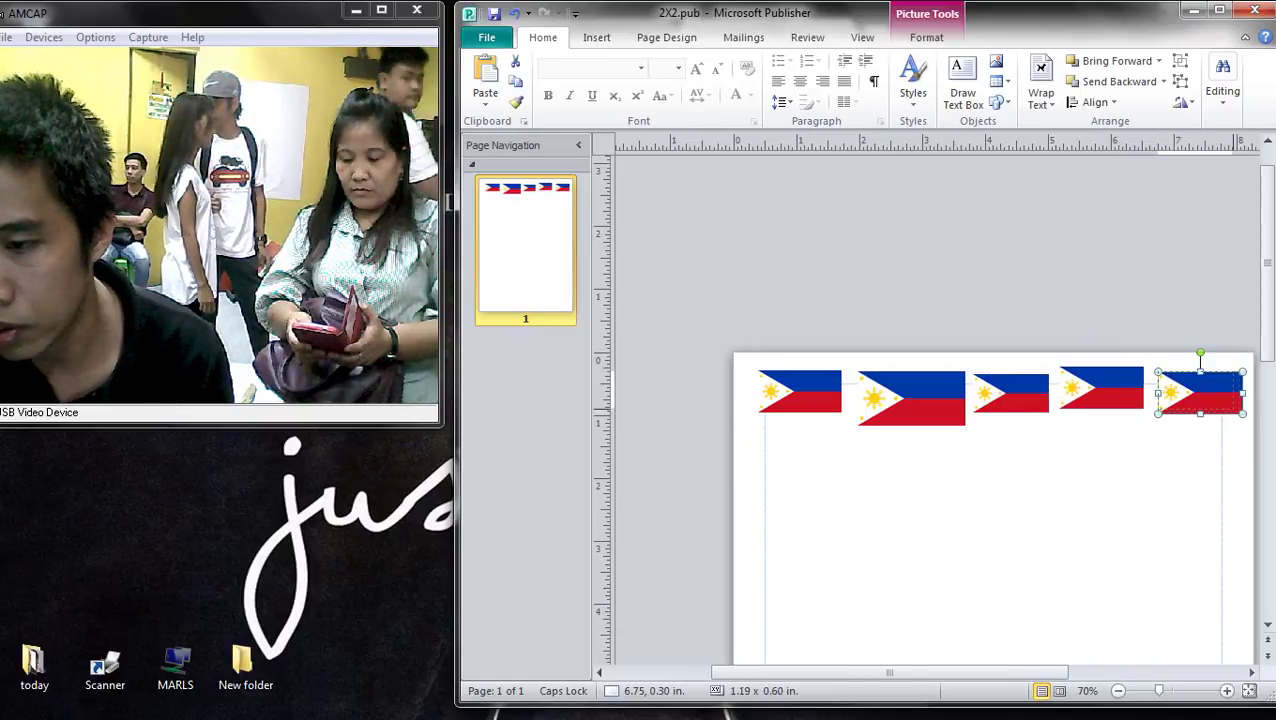
left_click(1168, 486)
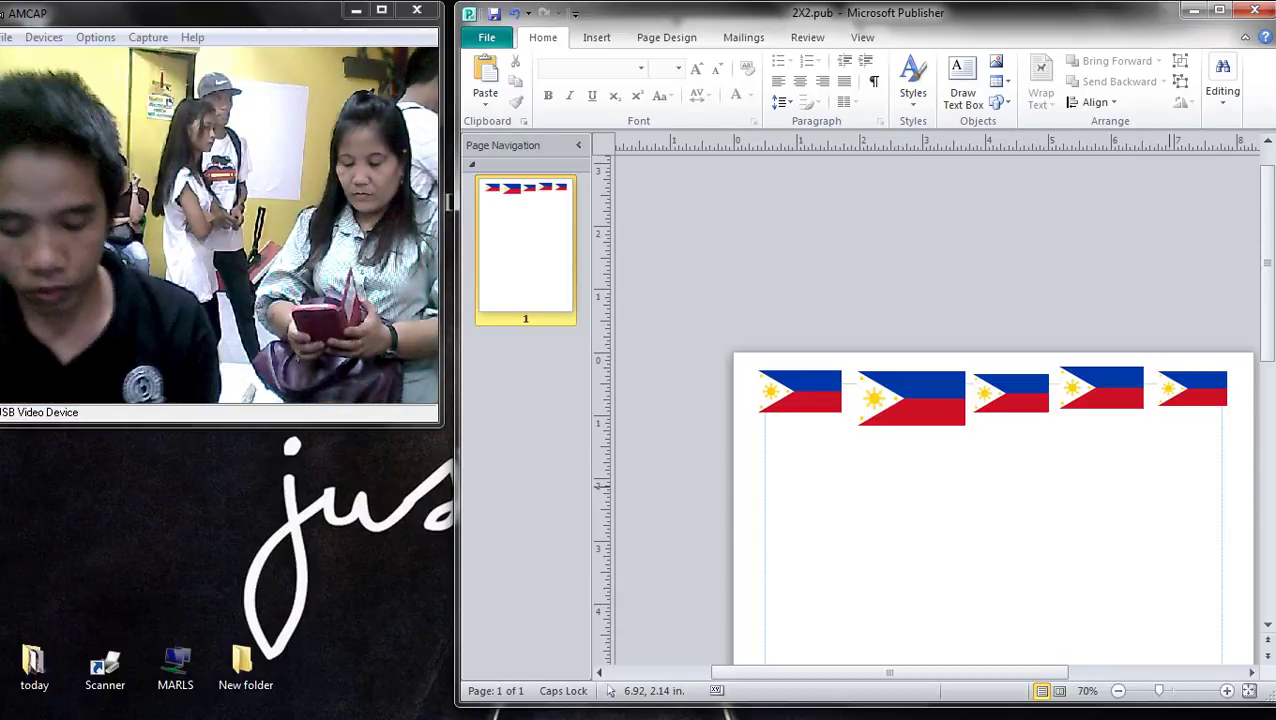
key("ctrl+p")
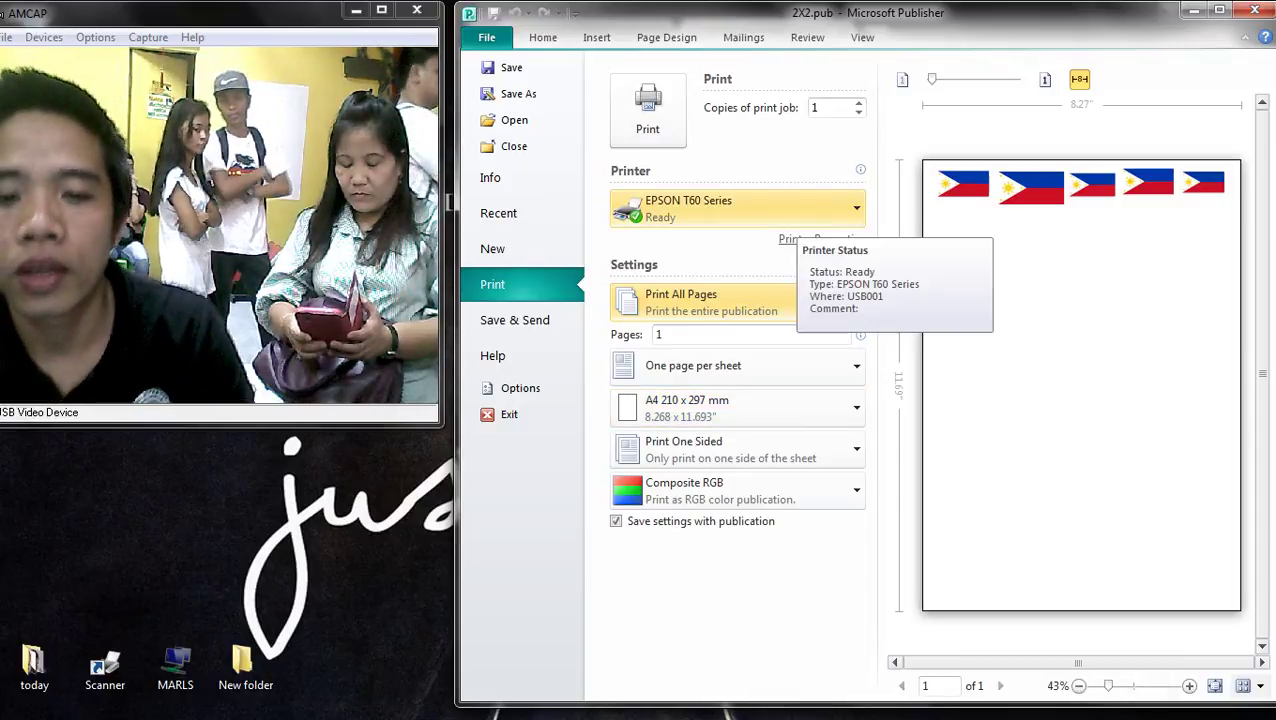
- Print 2X2.pub on the EPSON T60 Series with Photo quality
left_click(820, 239)
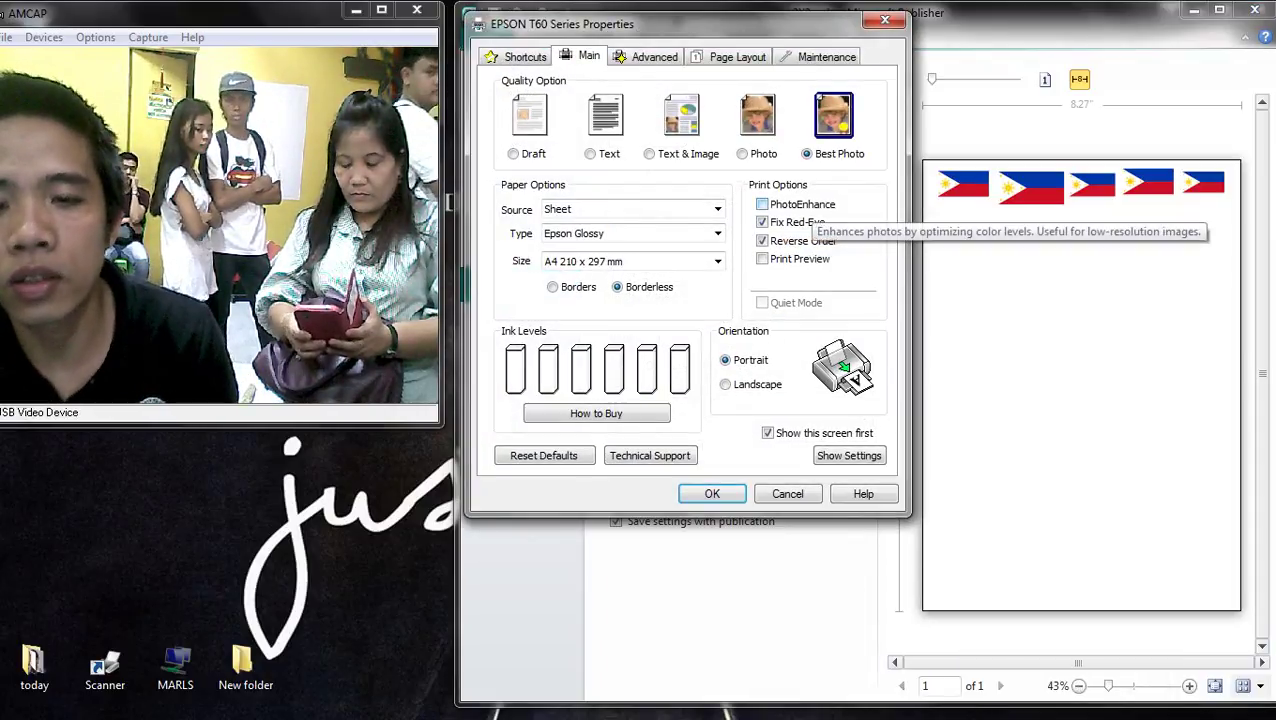
left_click(757, 112)
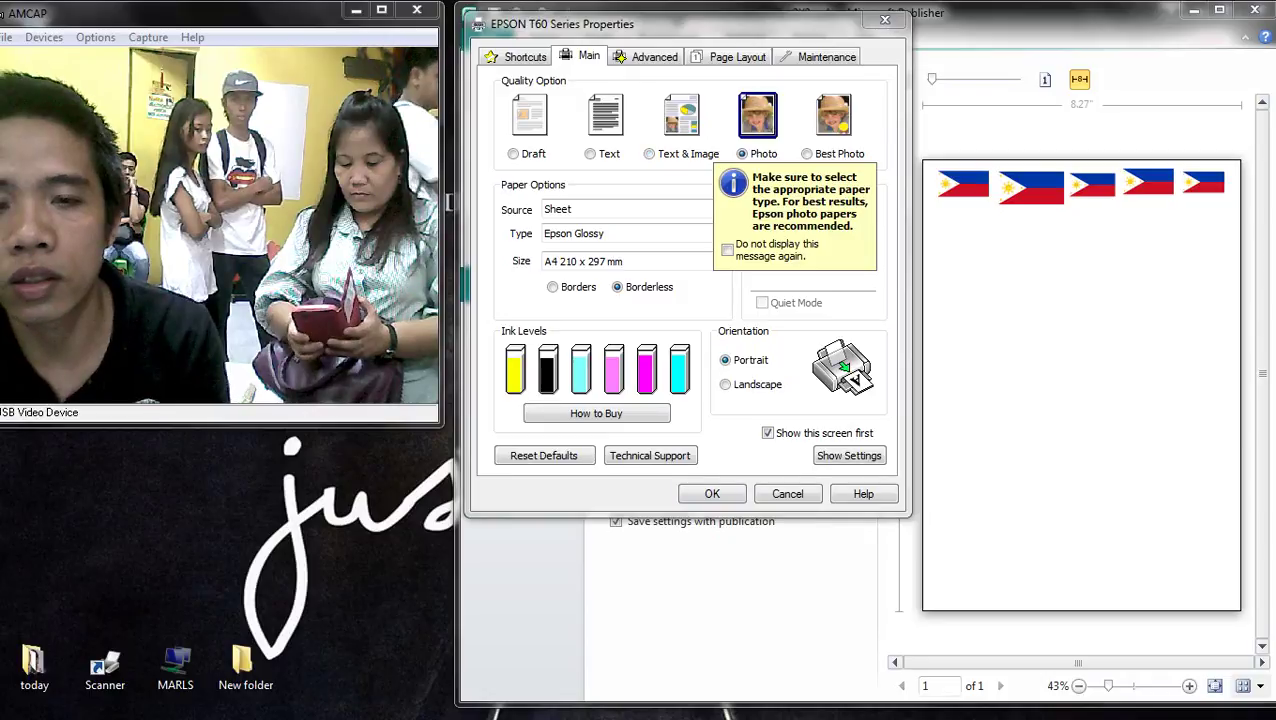
key("Return")
key("Return")
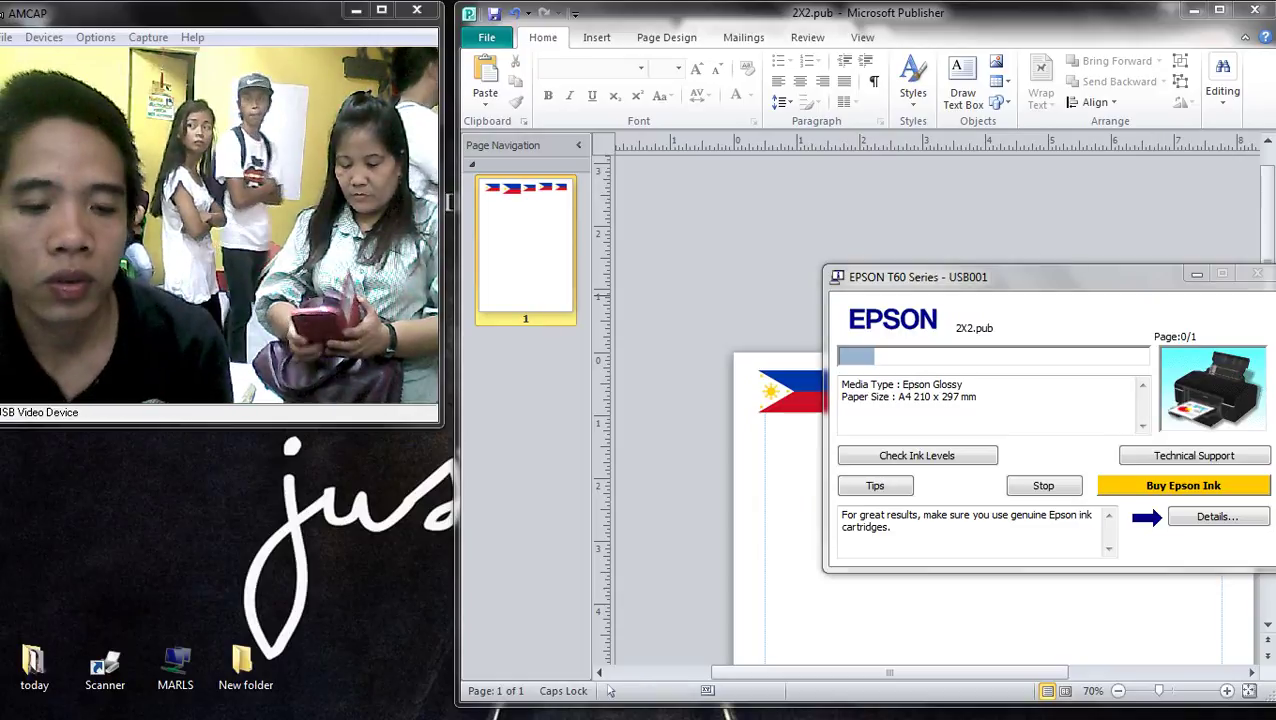
- Show the desktop and delete mama.jpg to the Recycle Bin
mouse_move(1268, 400)
left_click(1262, 712)
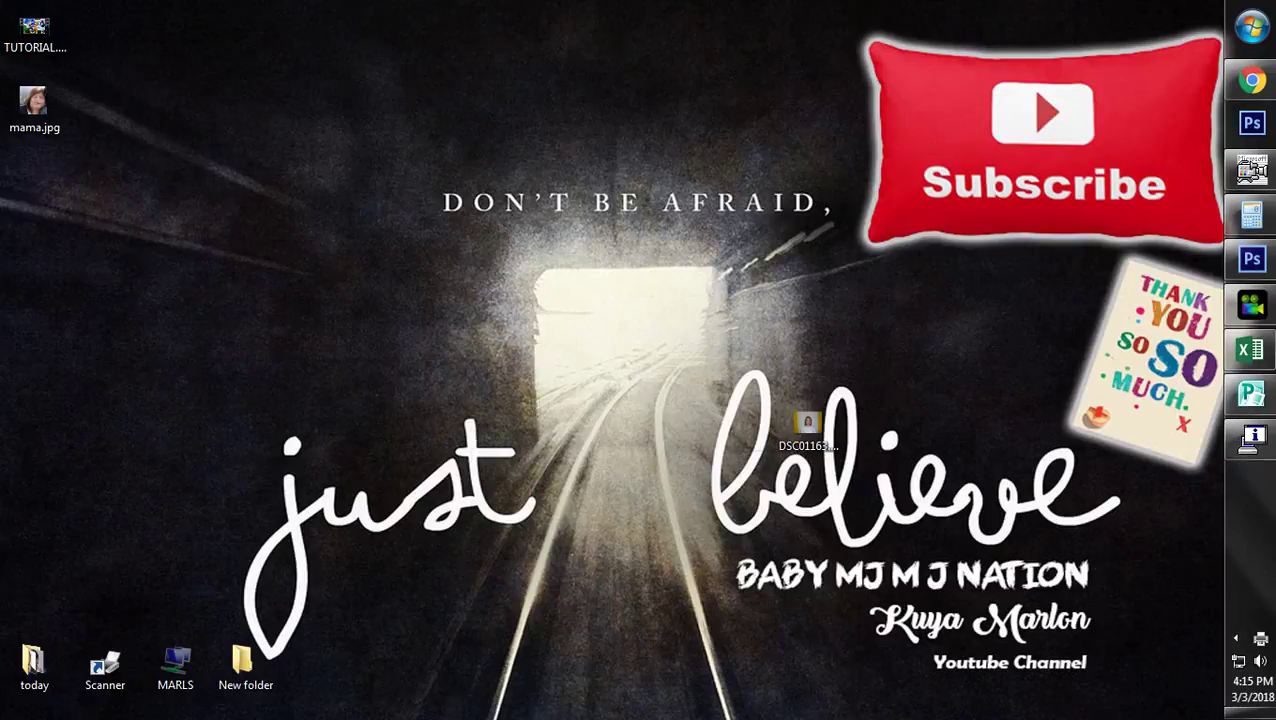
right_click(230, 170)
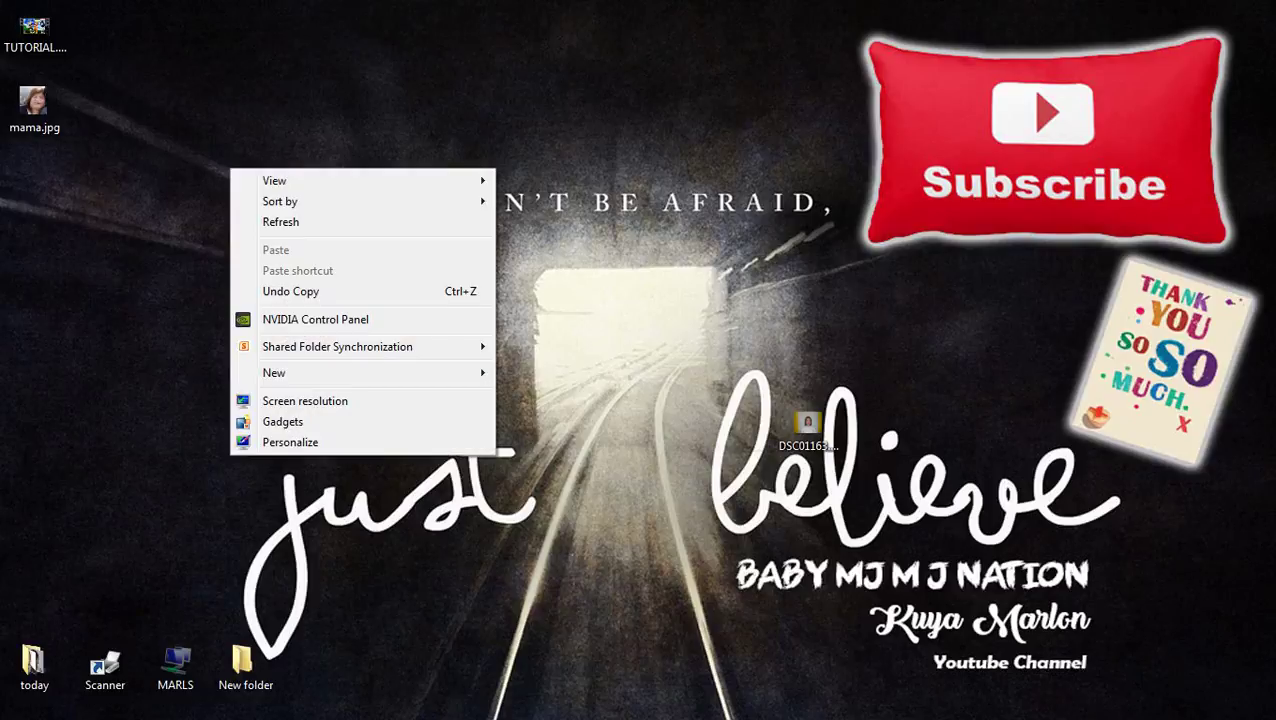
left_click(34, 105)
key("Delete")
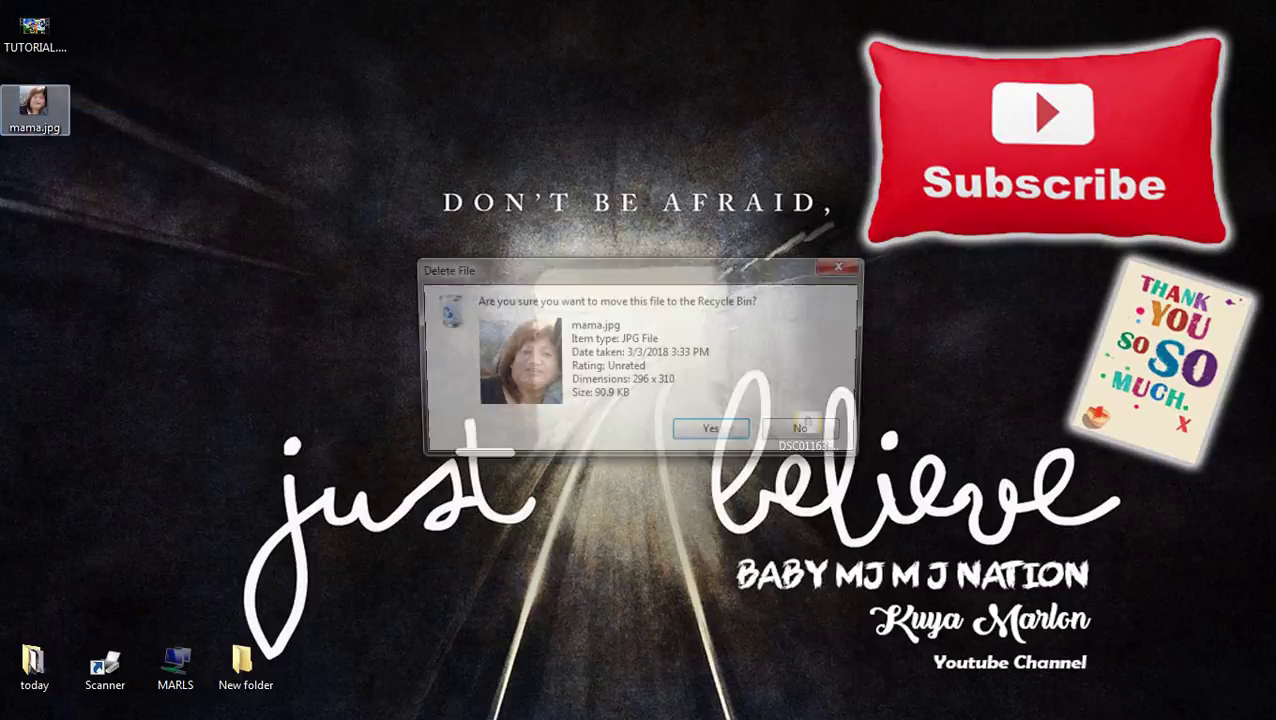
key("Return")
- Move the TUTORIAL.mp4 icon beside New folder, refresh the desktop, and reopen AMCAP
right_click(146, 235)
left_click_drag(34, 30, 316, 672)
right_click(254, 230)
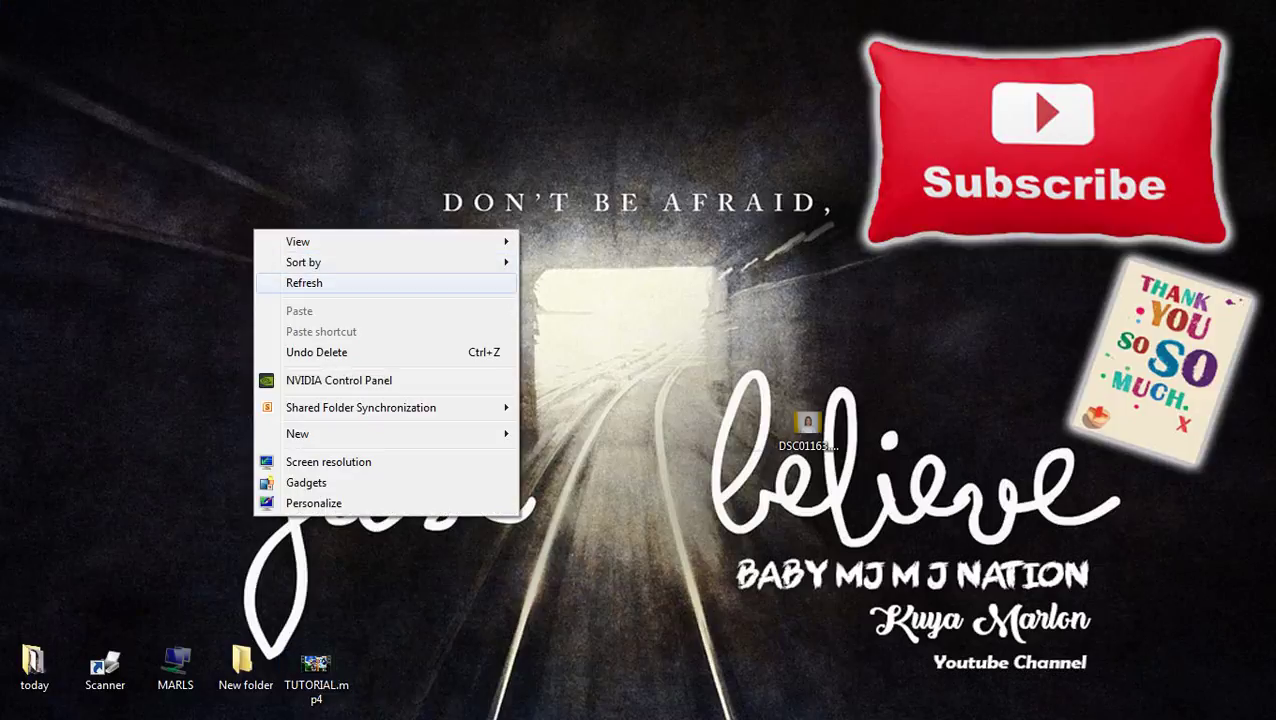
left_click(304, 283)
right_click(648, 284)
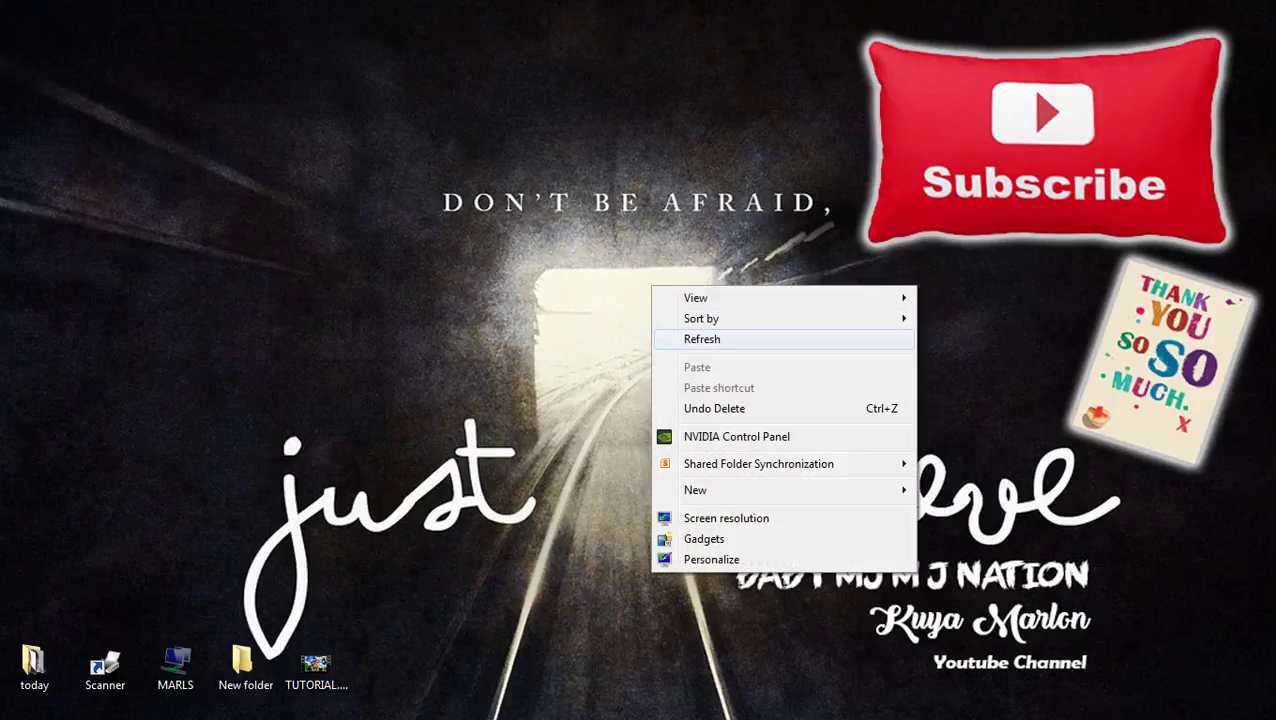
left_click(700, 336)
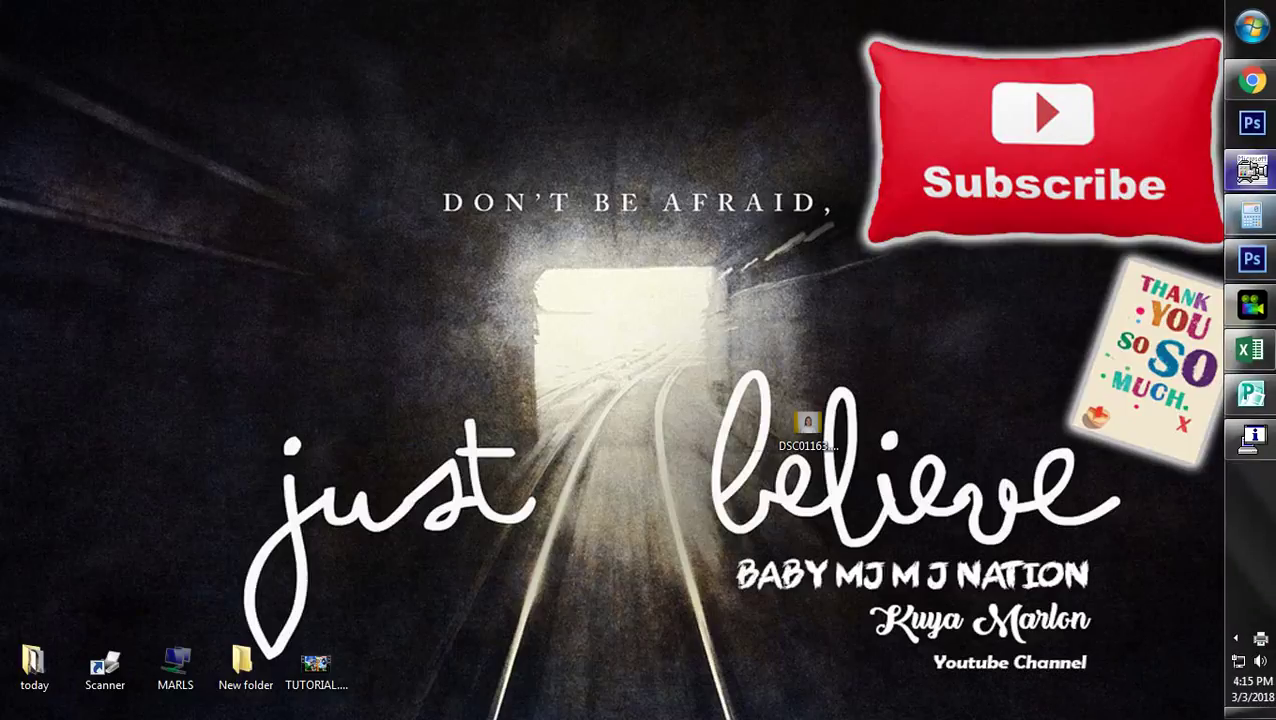
left_click(1264, 170)
right_click(677, 193)
left_click(720, 247)
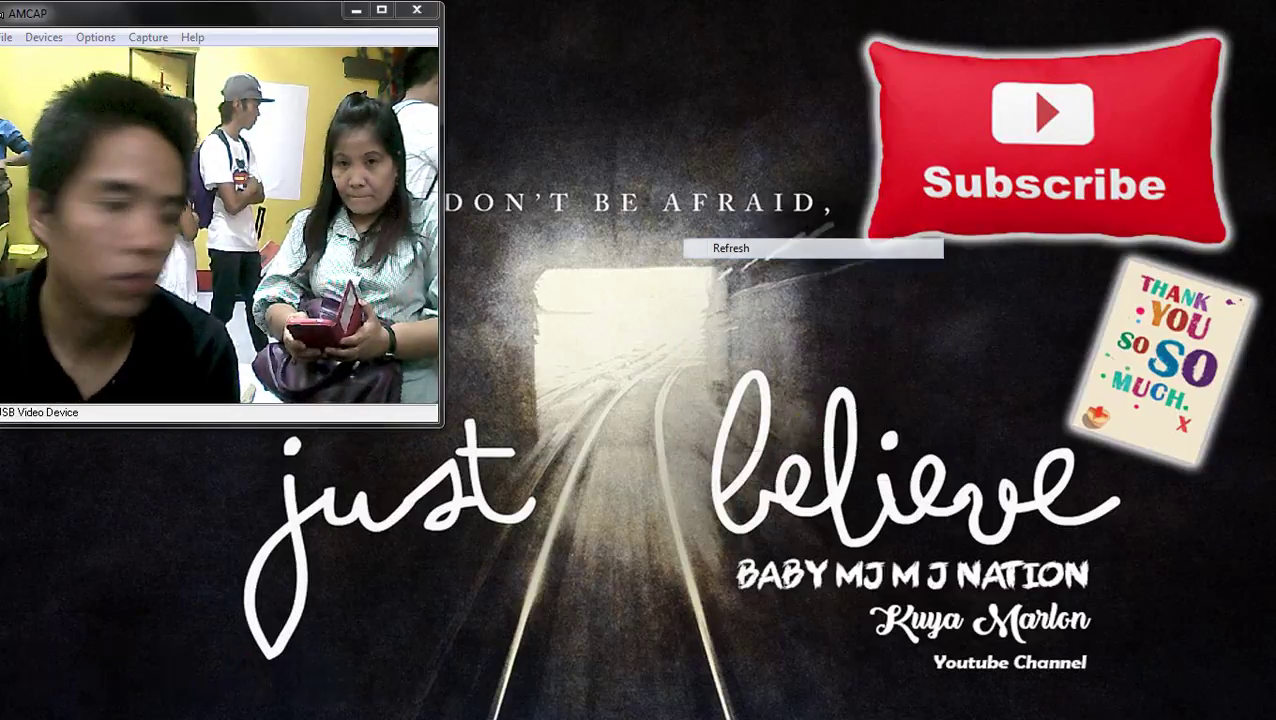
- Restore the 2X2.pub window and scroll up to the five-flag row
left_click(1250, 393)
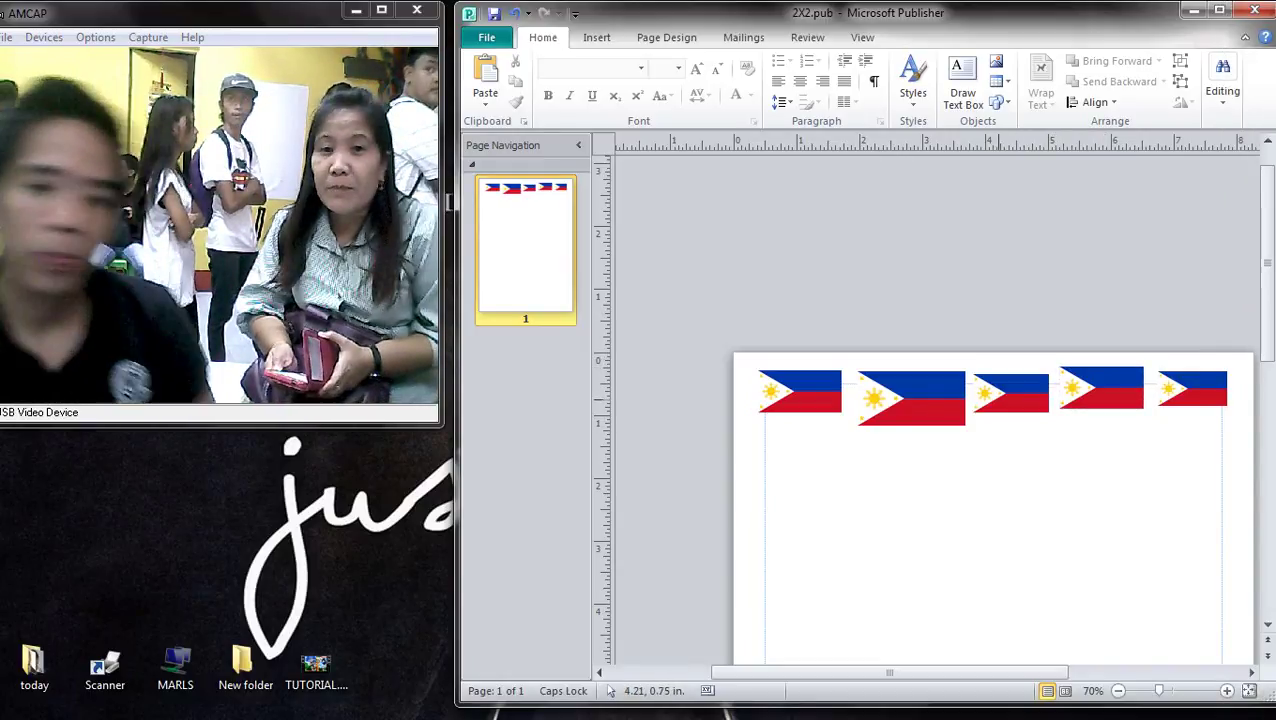
scroll(875, 407, "up", 2)
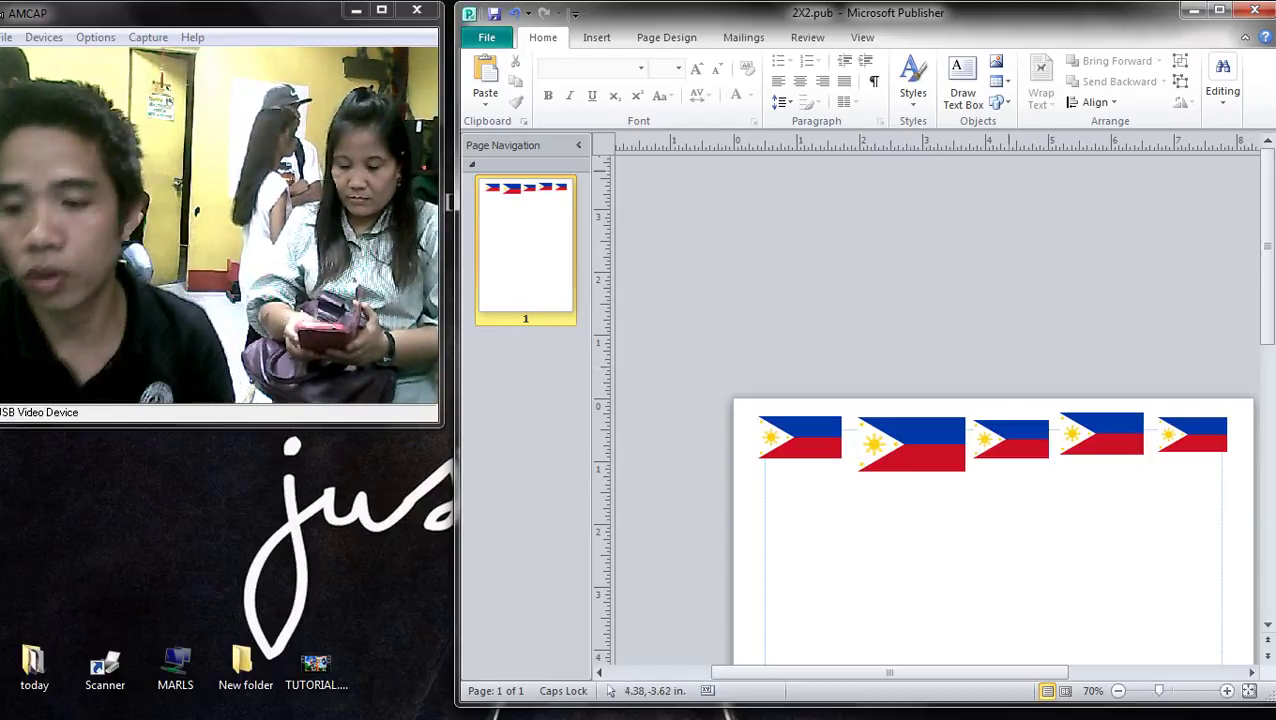
- Delete three flags, move the last one to the top-left, and place a copy beside it
left_click_drag(684, 370, 1064, 575)
key("Delete")
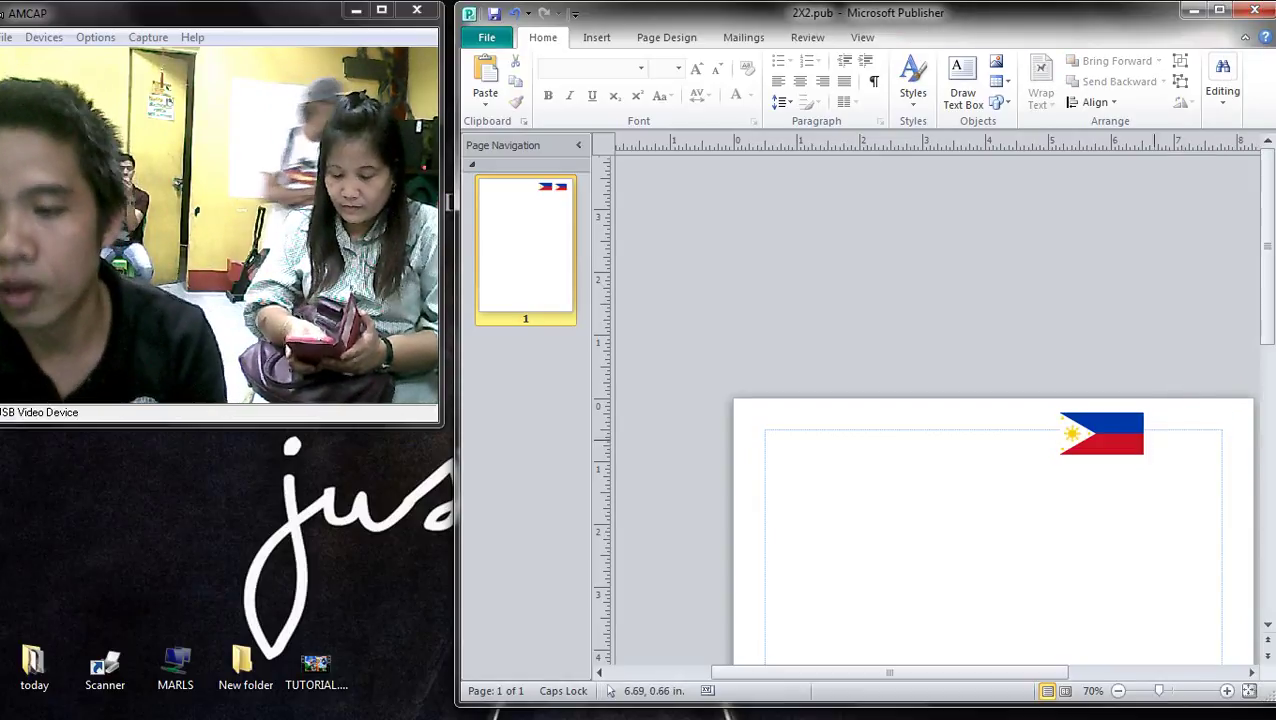
left_click_drag(1102, 433, 787, 433)
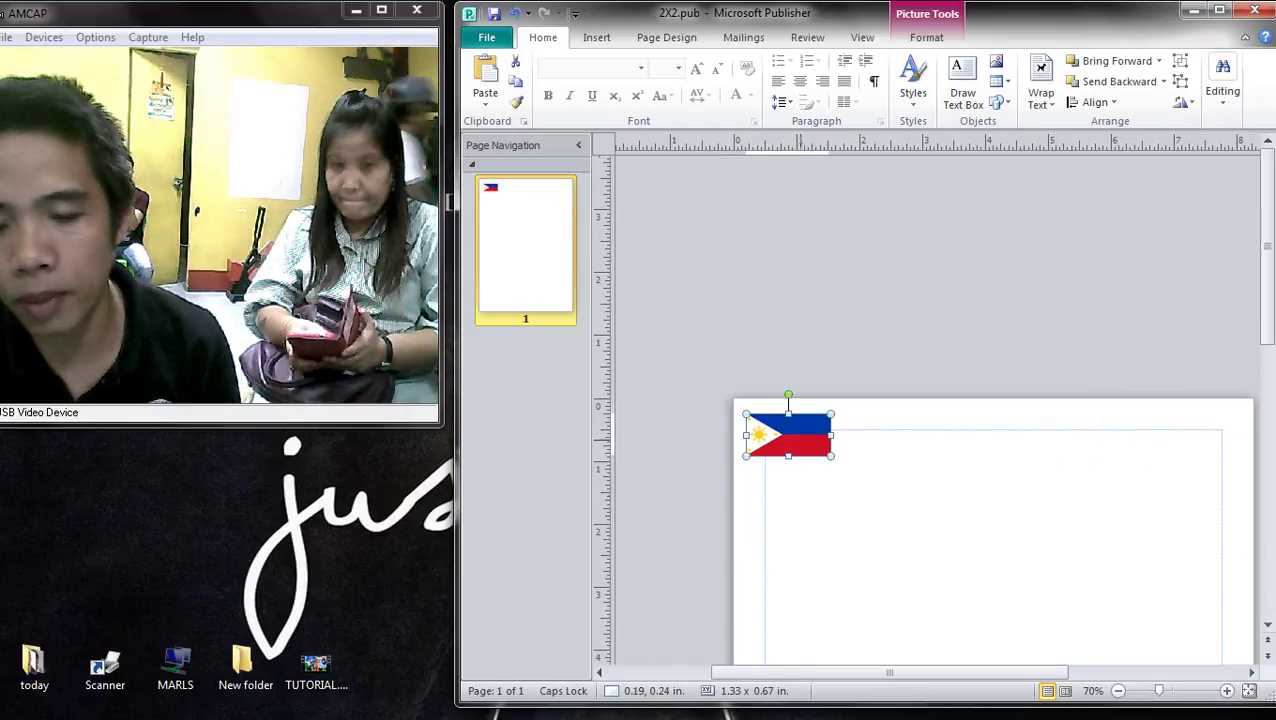
scroll(787, 433, "up", 4)
left_click_drag(925, 400, 1078, 399)
- Switch to Chrome and search Google Images for 'USA FLAG'
key("alt+Tab")
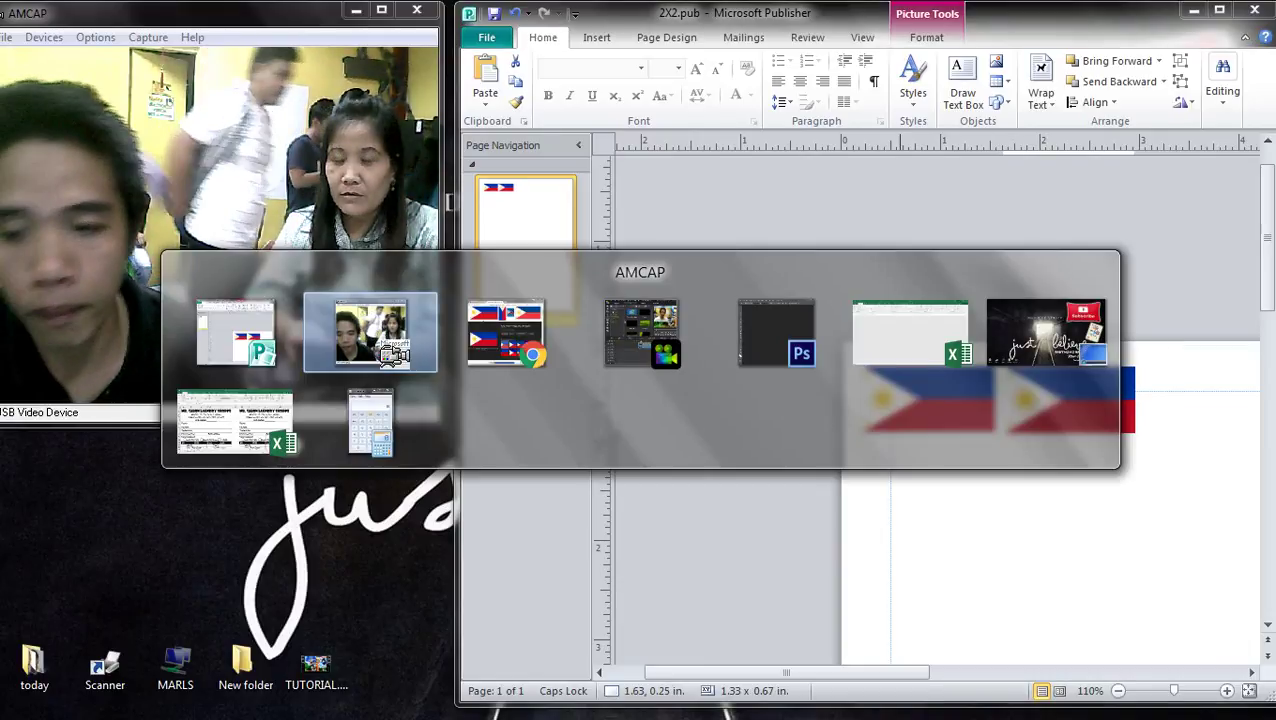
key("alt+Tab")
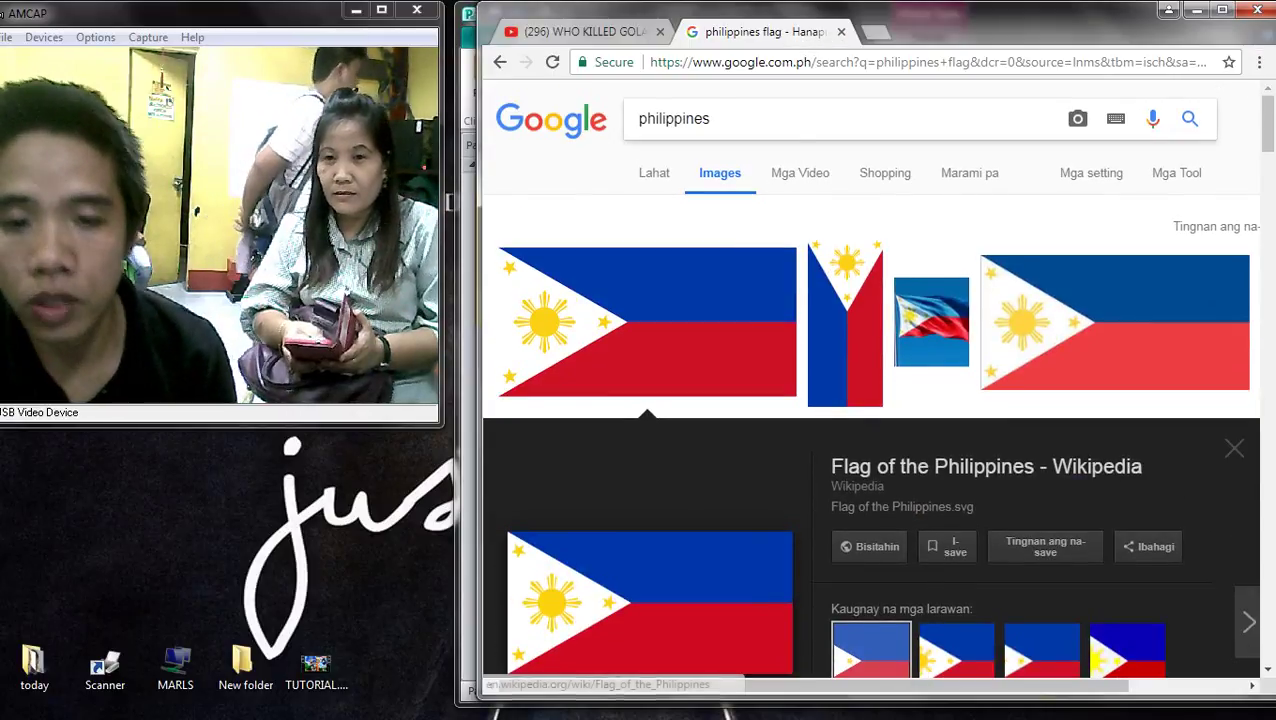
type("USA F")
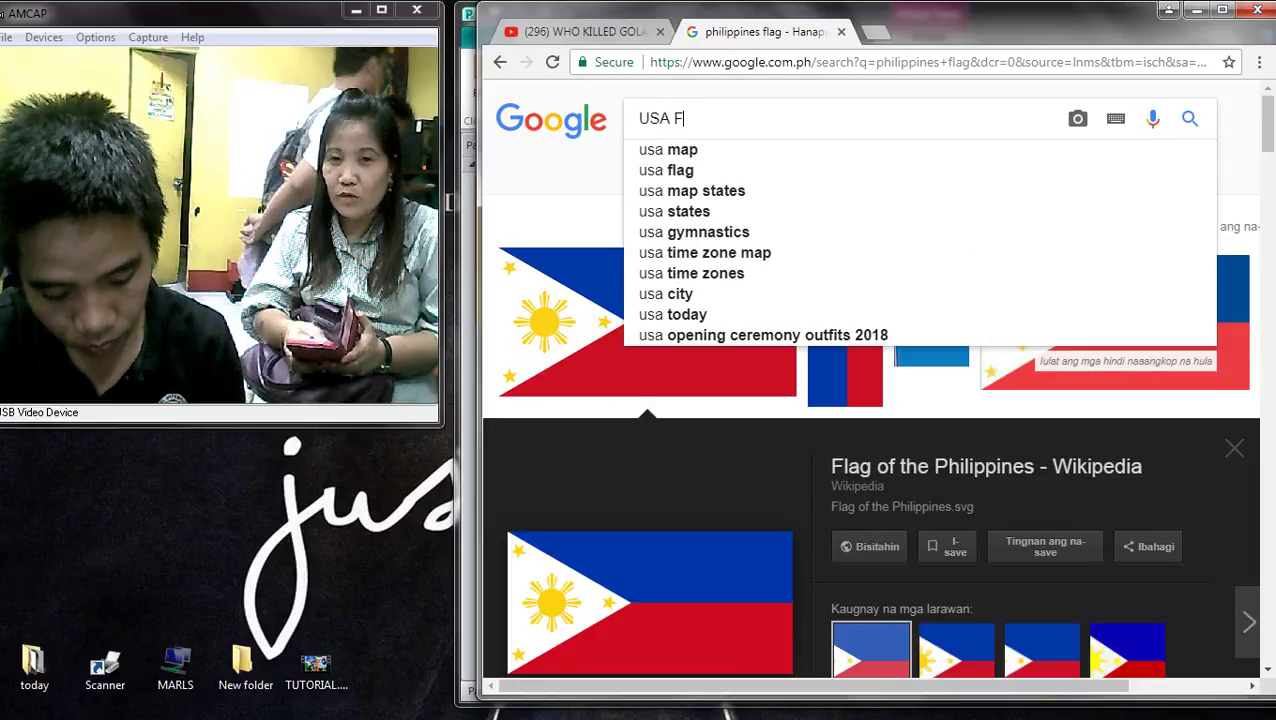
type("LAG")
key("Return")
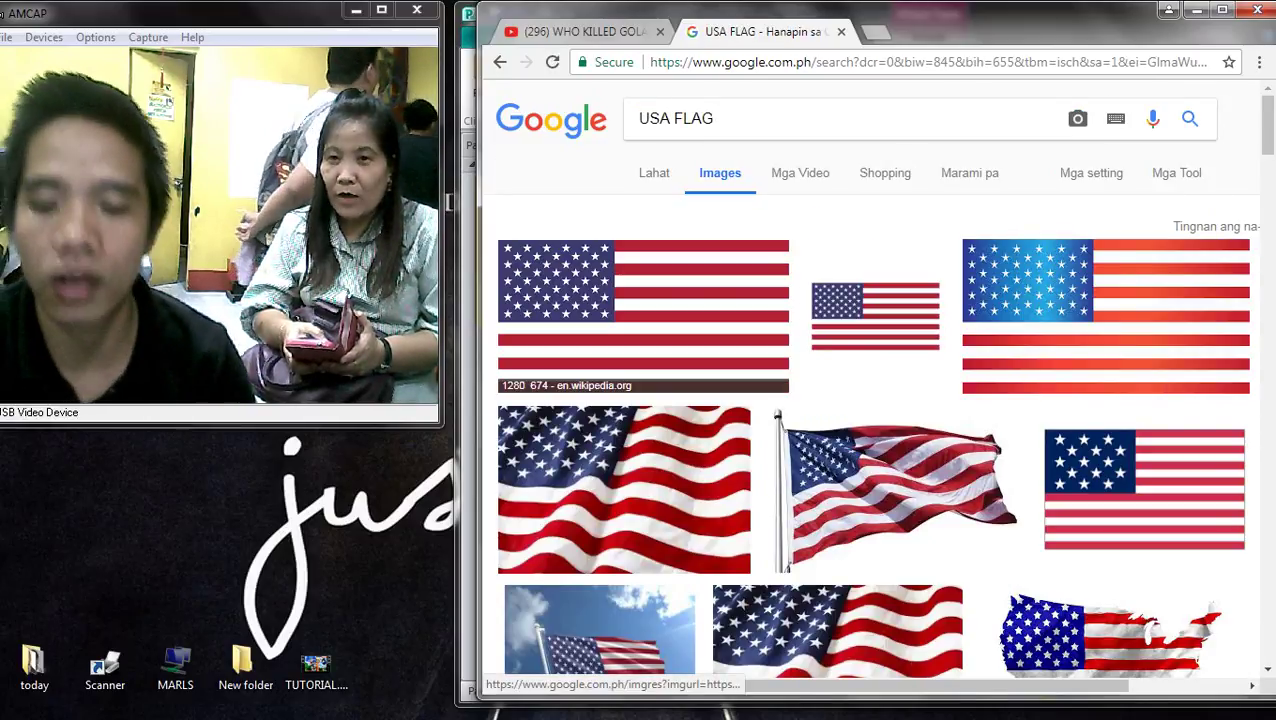
- Preview the Wikipedia, 15-star and clip-art US flag results, then select the search text
left_click(643, 315)
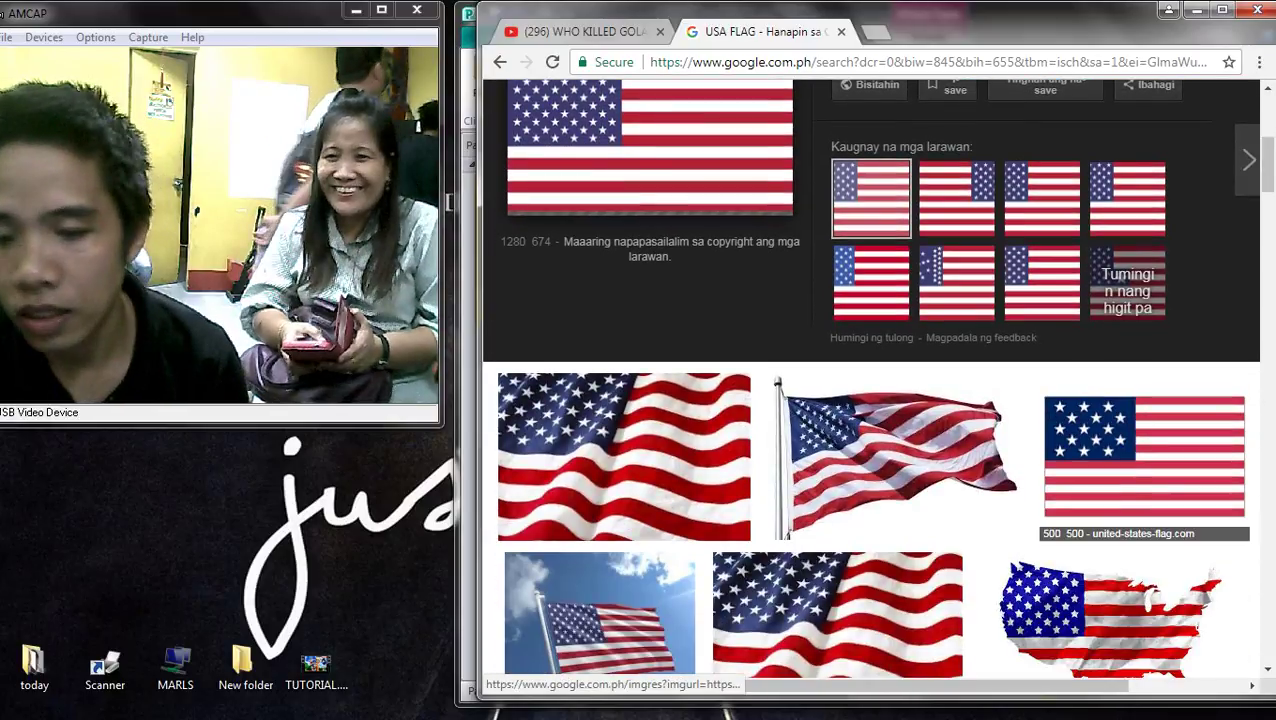
left_click(1144, 457)
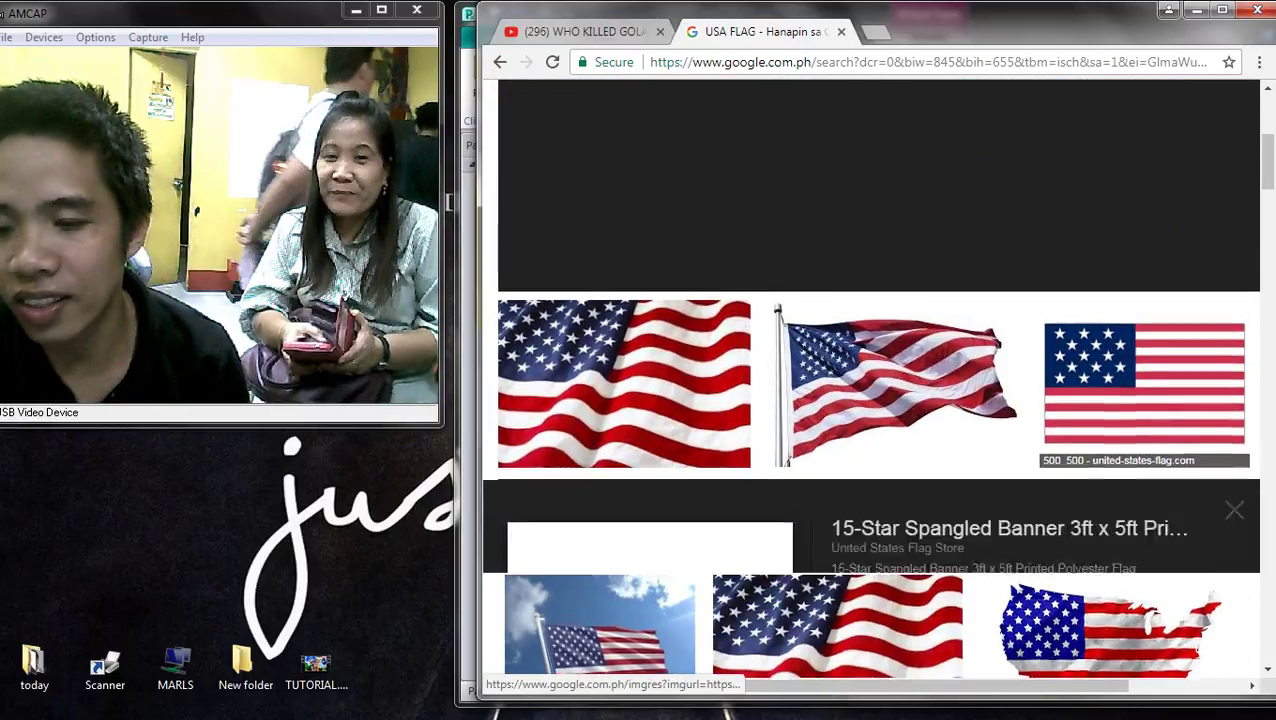
scroll(640, 350, "down", 3)
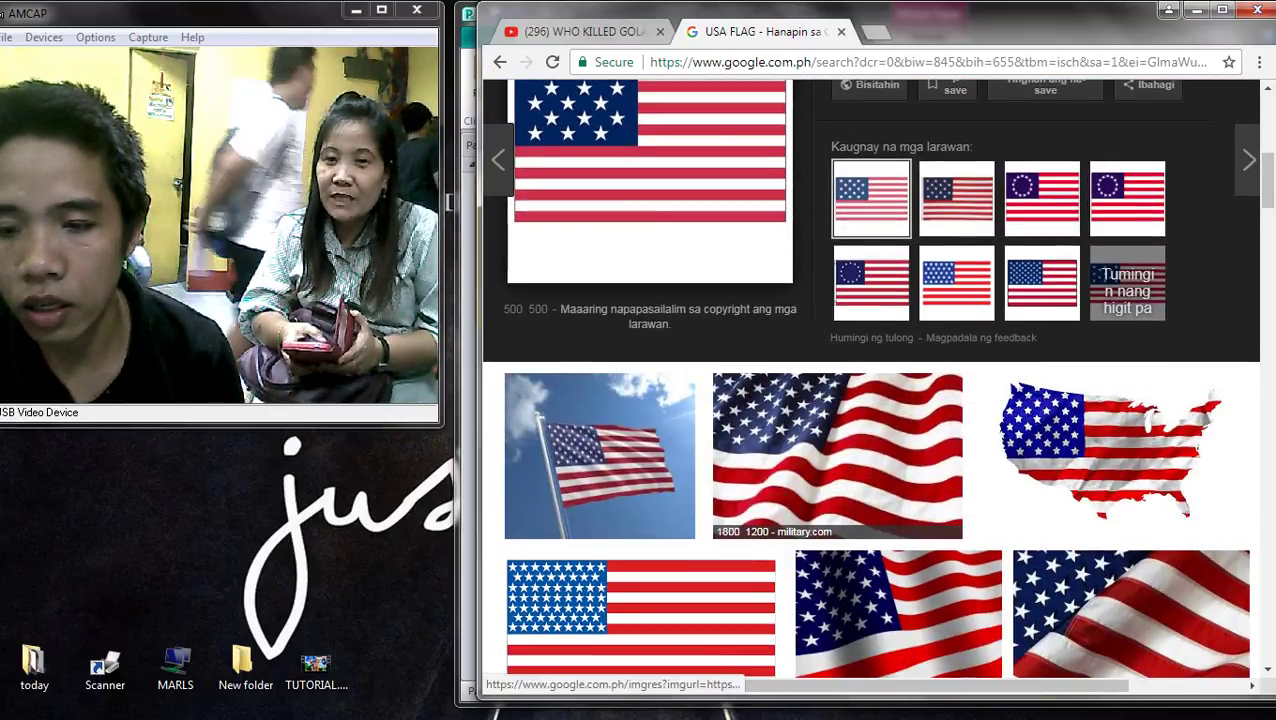
scroll(640, 350, "down", 3)
left_click(640, 350)
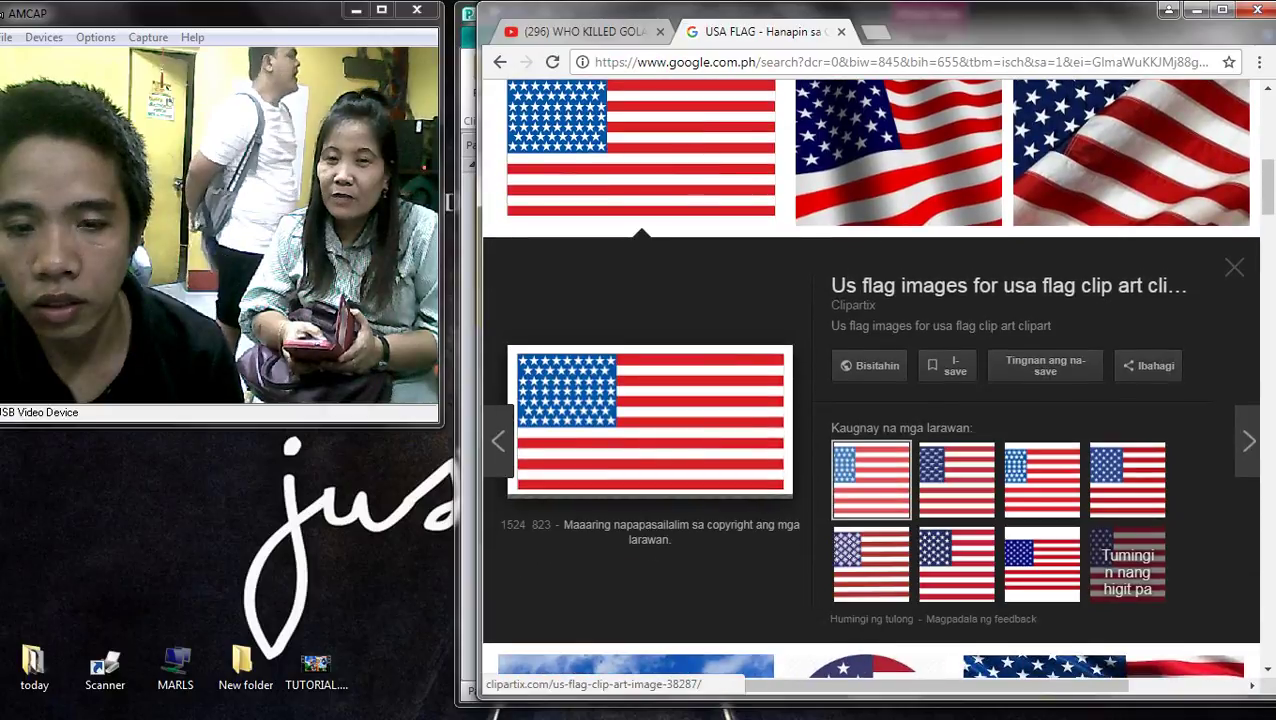
right_click(656, 364)
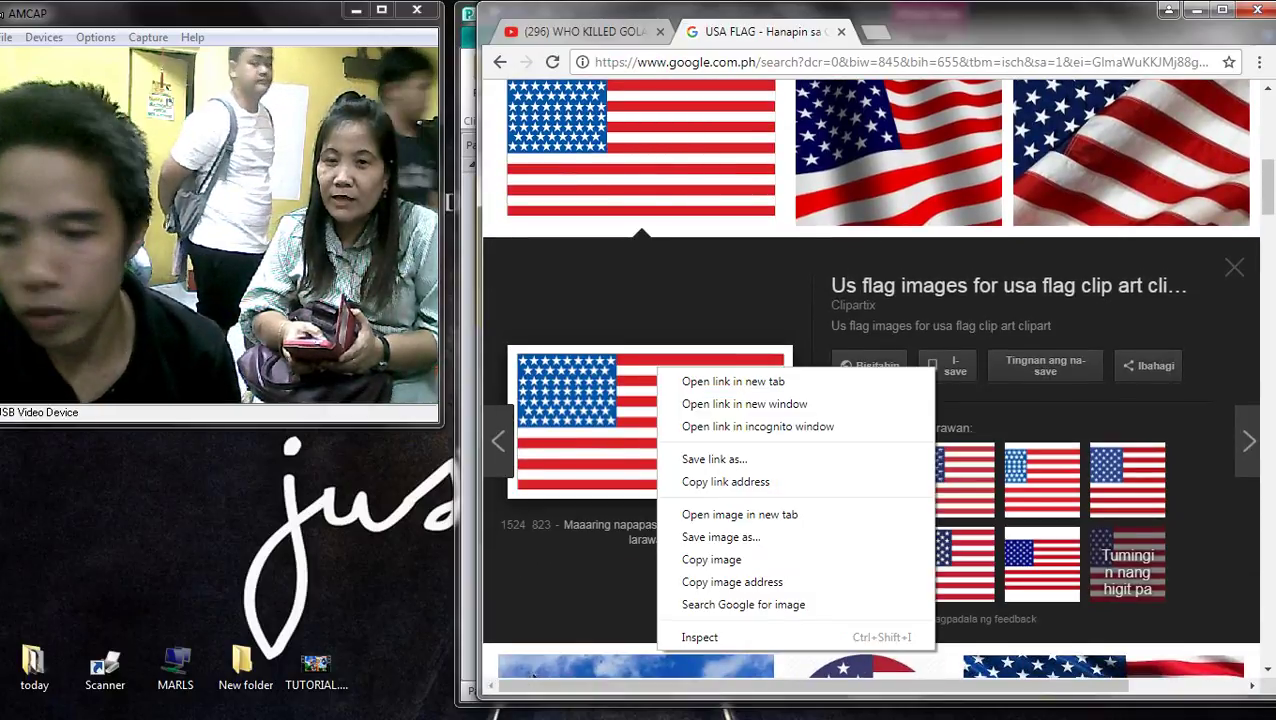
left_click(711, 559)
scroll(870, 380, "down", 2)
scroll(870, 380, "down", 4)
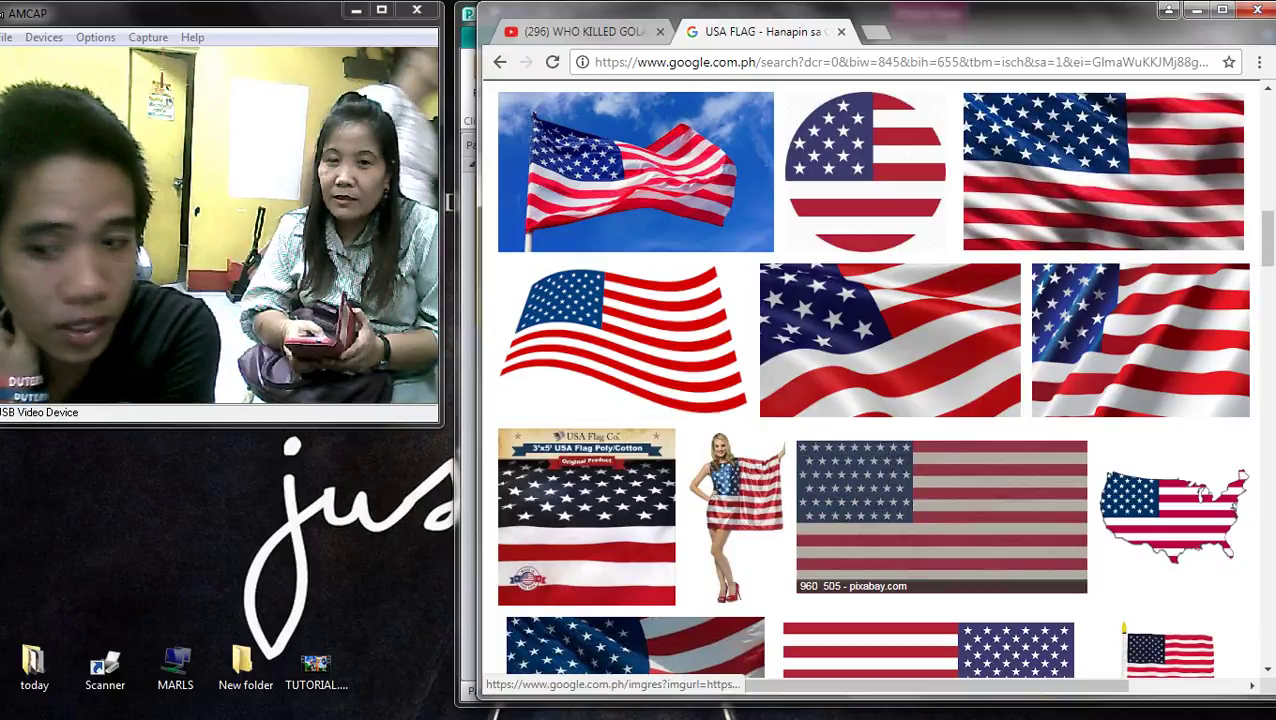
scroll(870, 380, "down", 8)
scroll(870, 380, "up", 15)
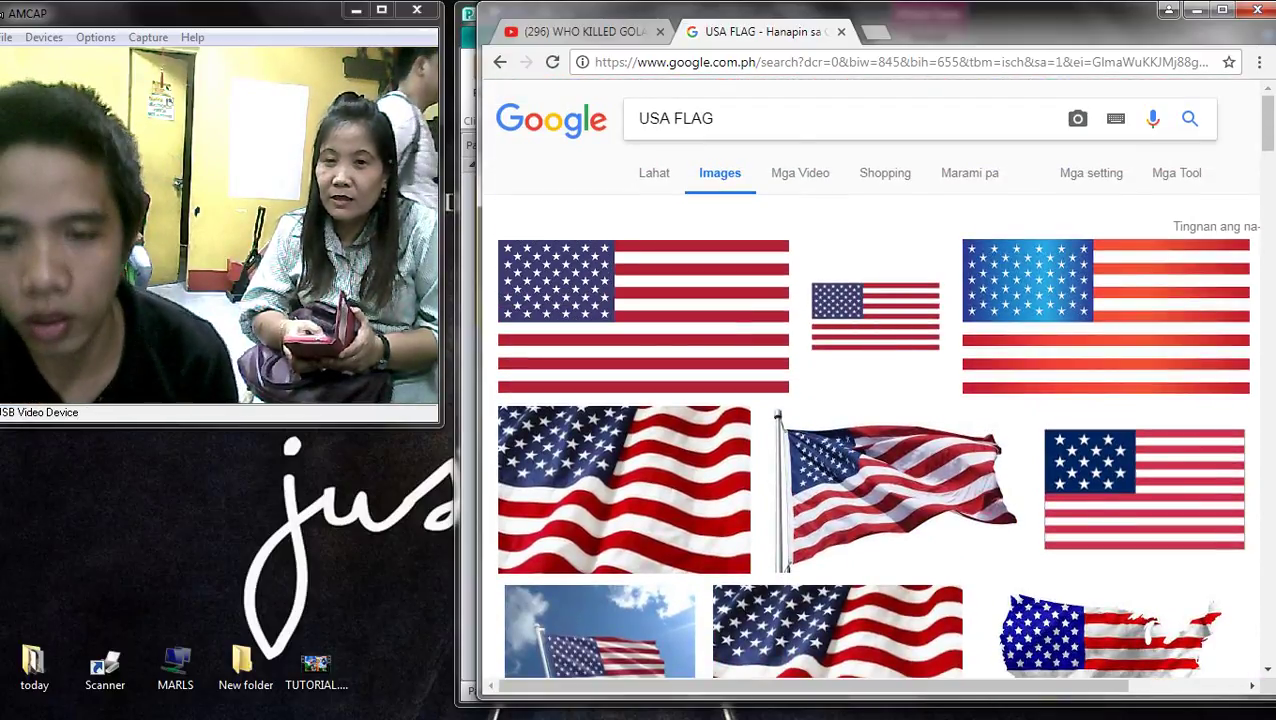
left_click_drag(714, 118, 636, 118)
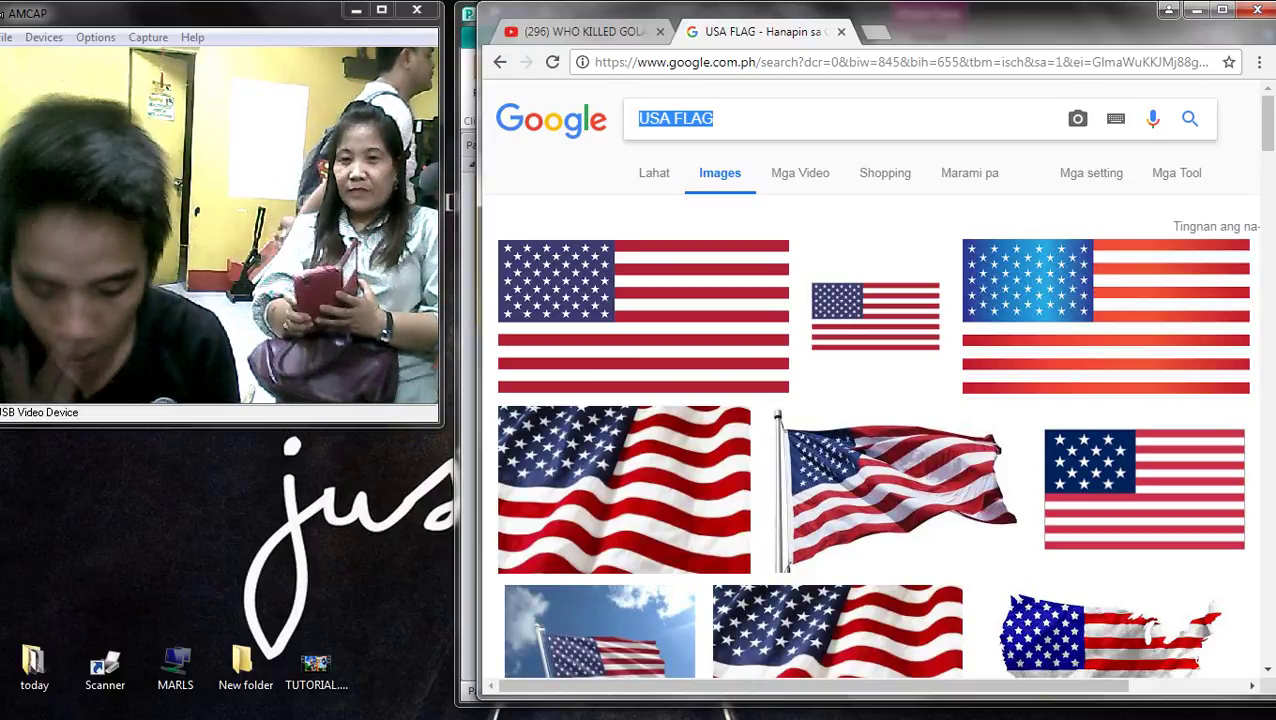
- Search Google Images for 'FLAG' and copy the Flag of India image
type("F")
key("BackSpace")
type("FLAG")
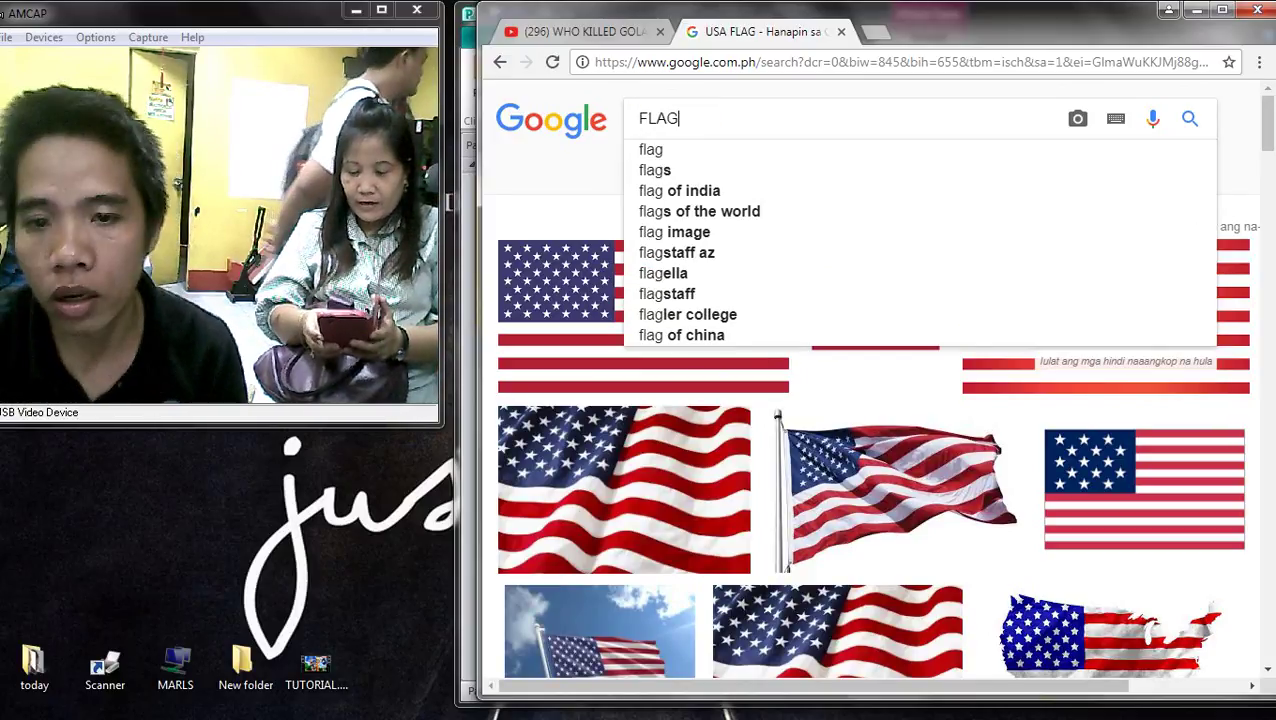
key("Return")
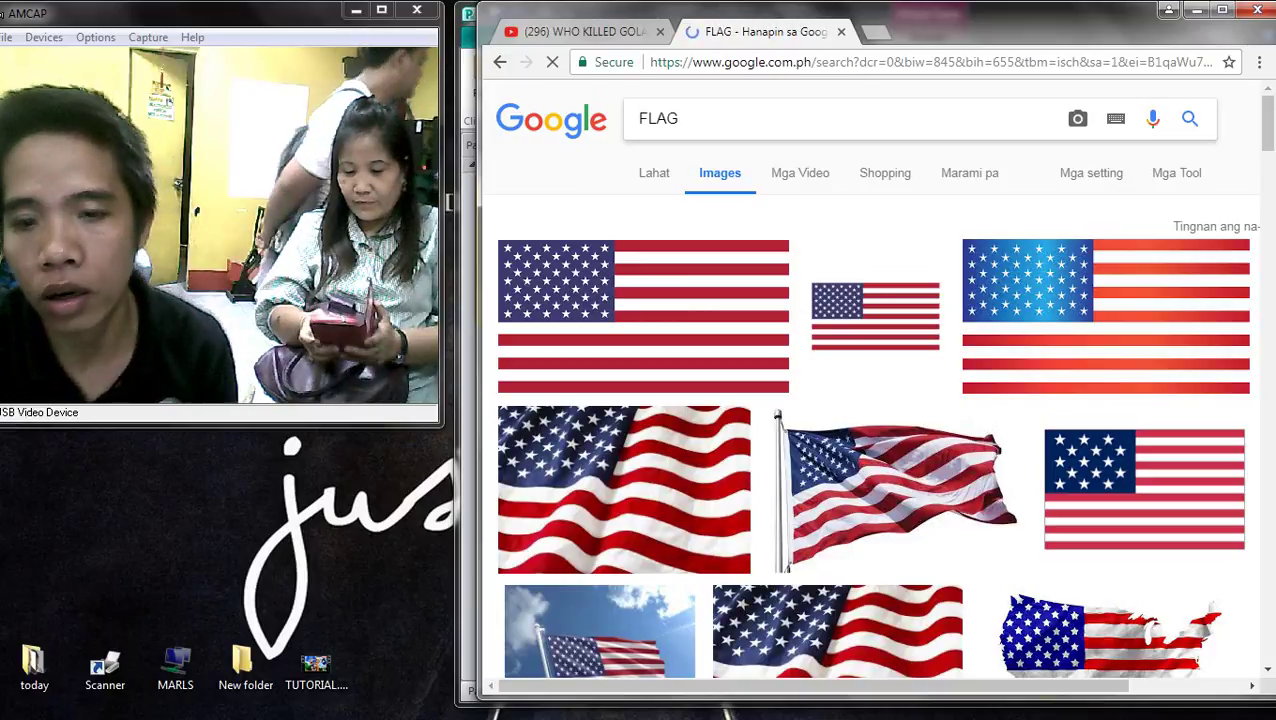
scroll(840, 320, "down", 2)
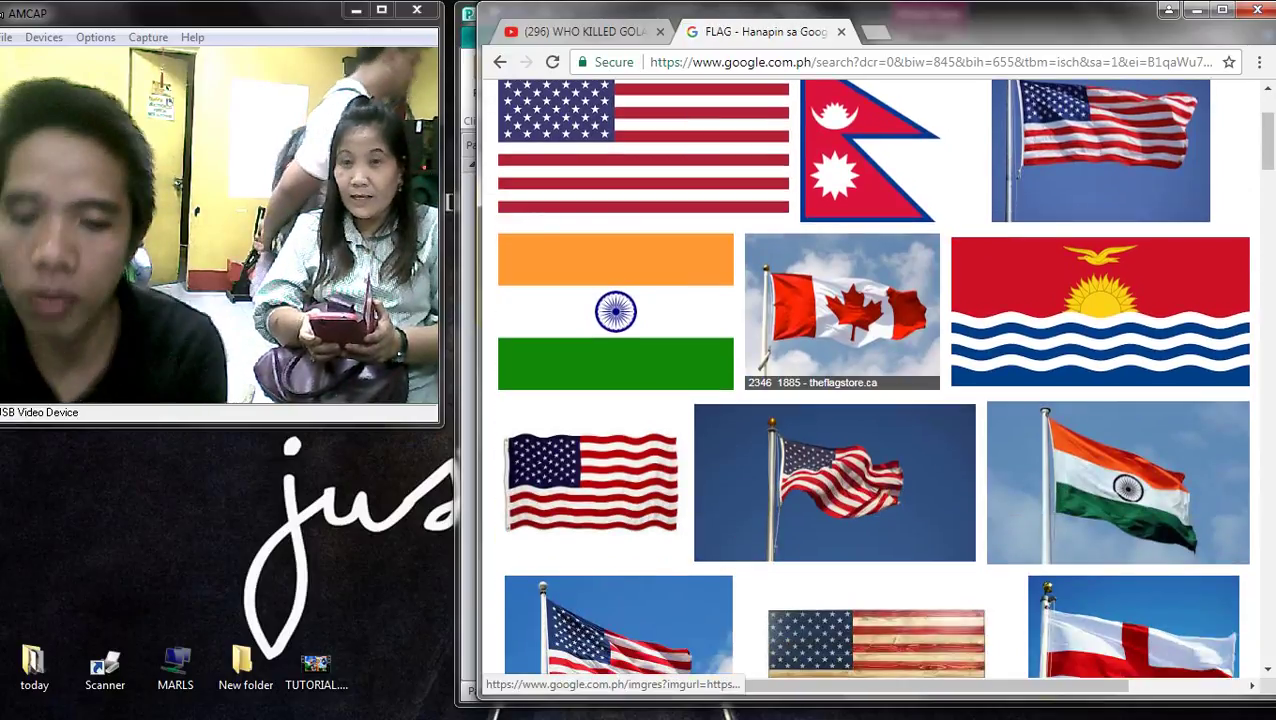
scroll(615, 400, "up", 1)
left_click(615, 400)
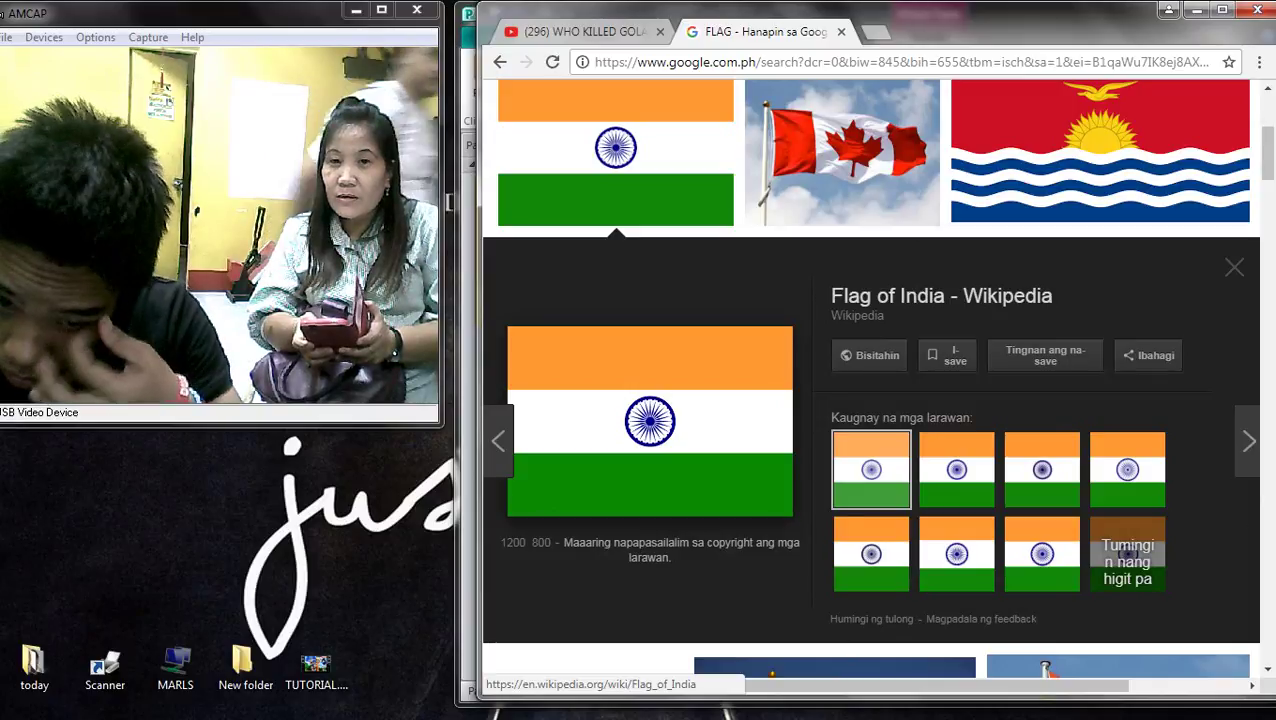
right_click(667, 349)
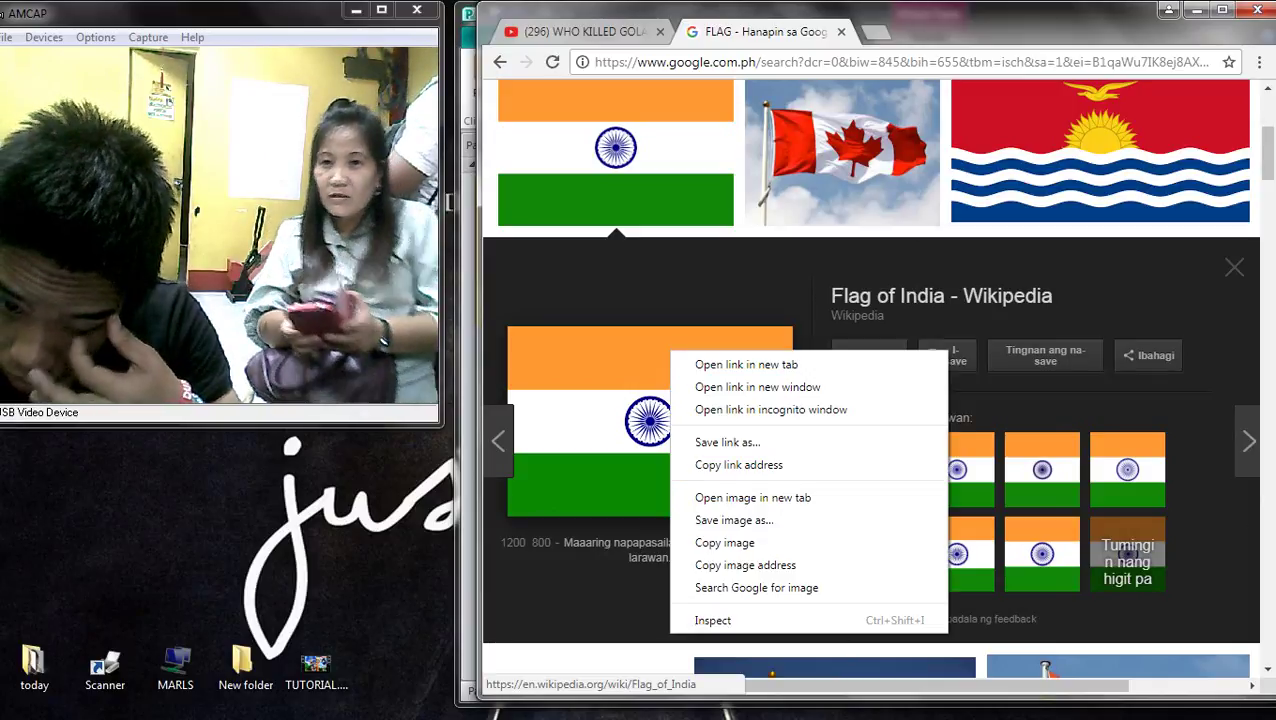
left_click(705, 541)
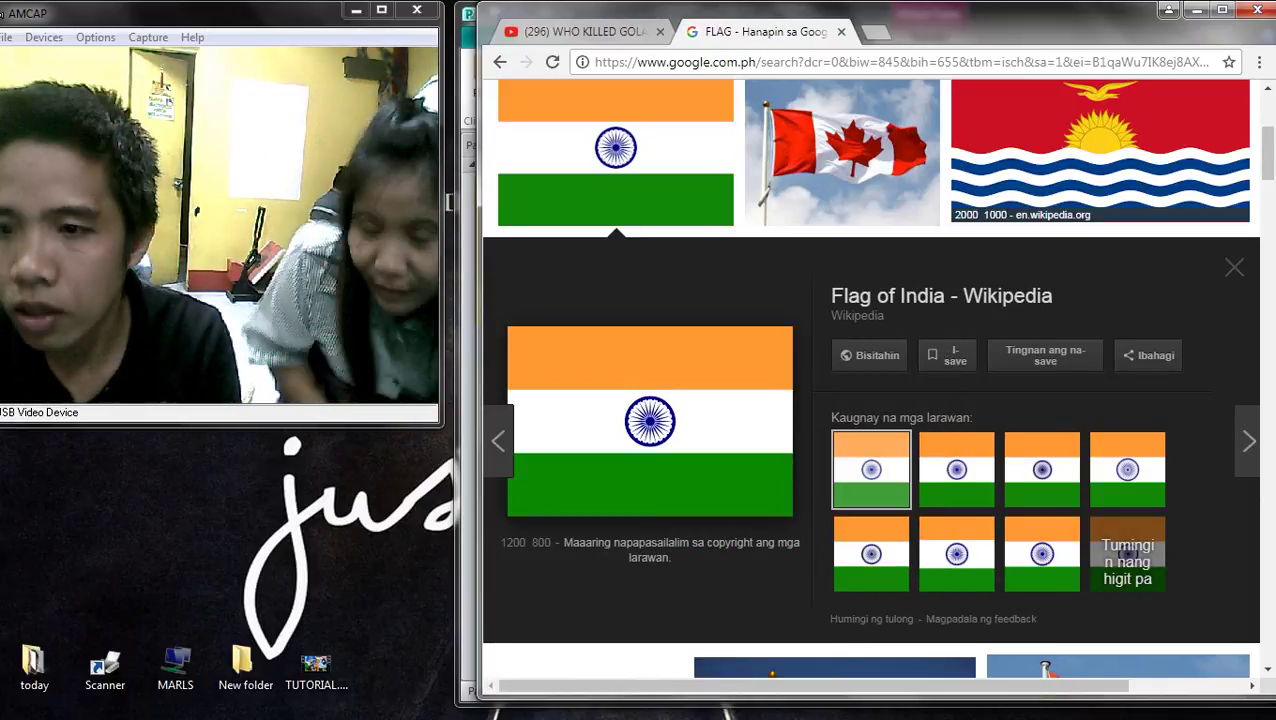
- Preview the Kiribati flag and the American flag results
left_click(1100, 160)
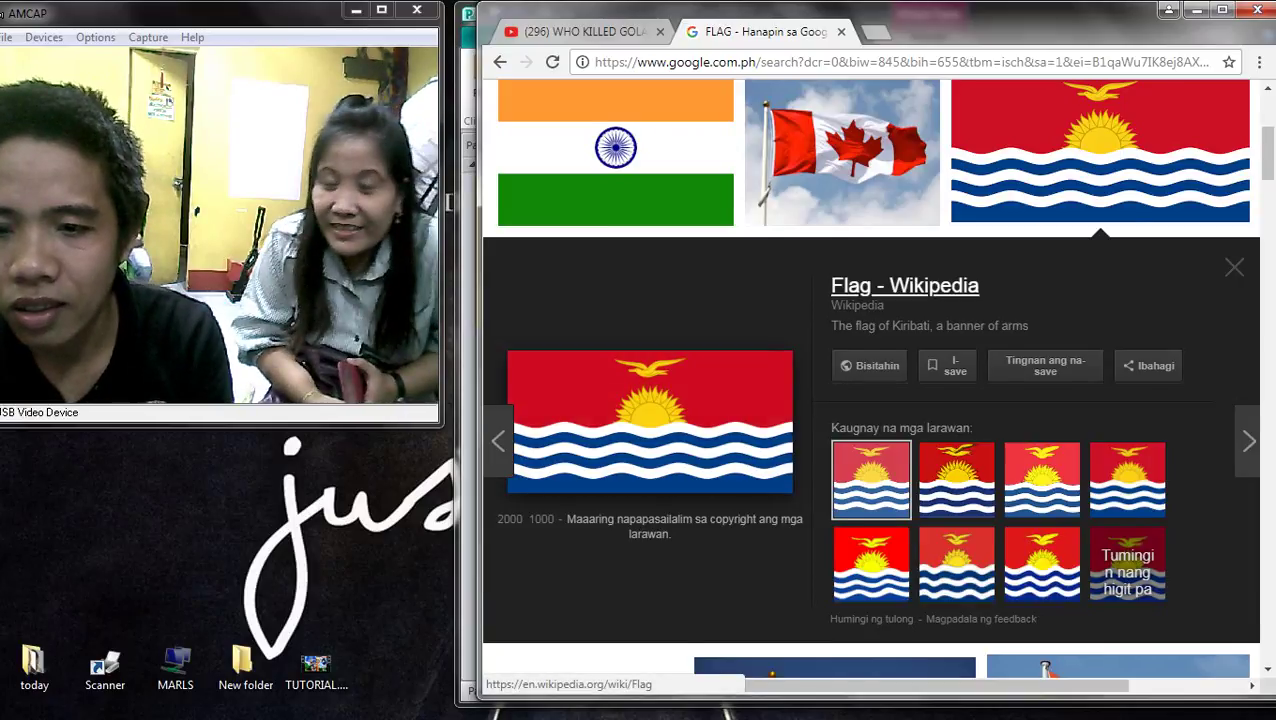
scroll(592, 356, "down", 4)
left_click(592, 356)
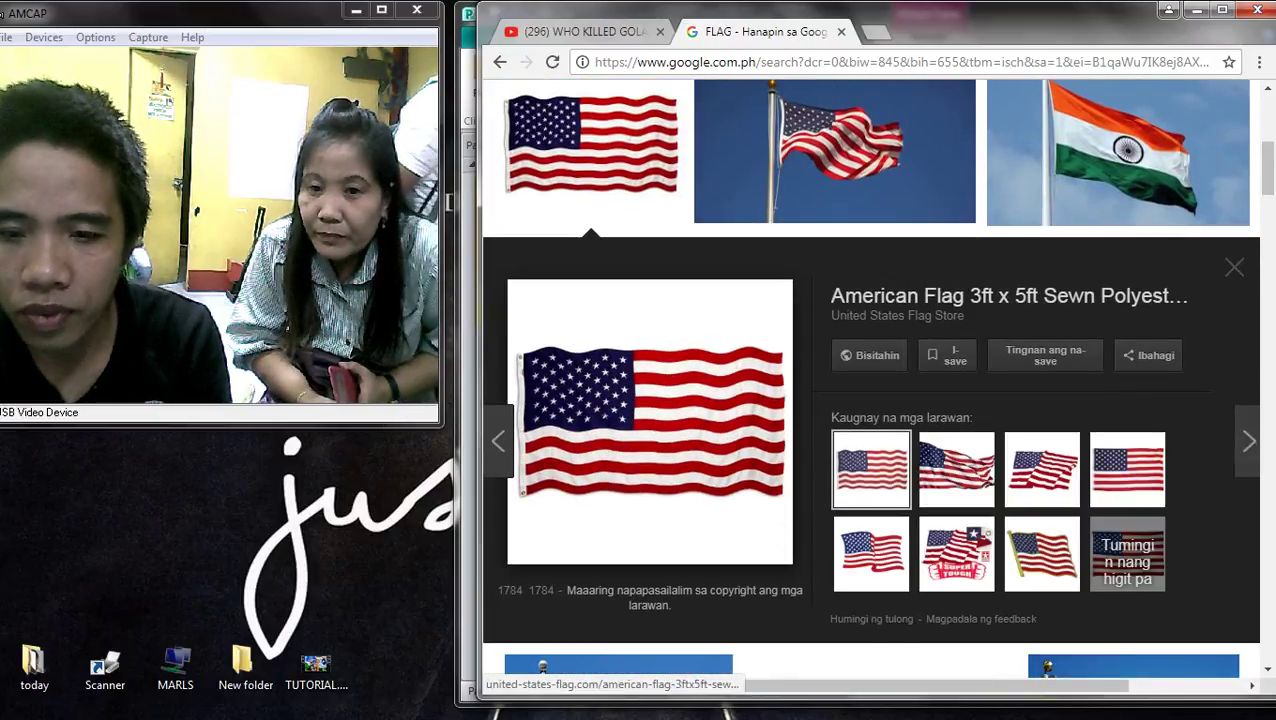
right_click(642, 378)
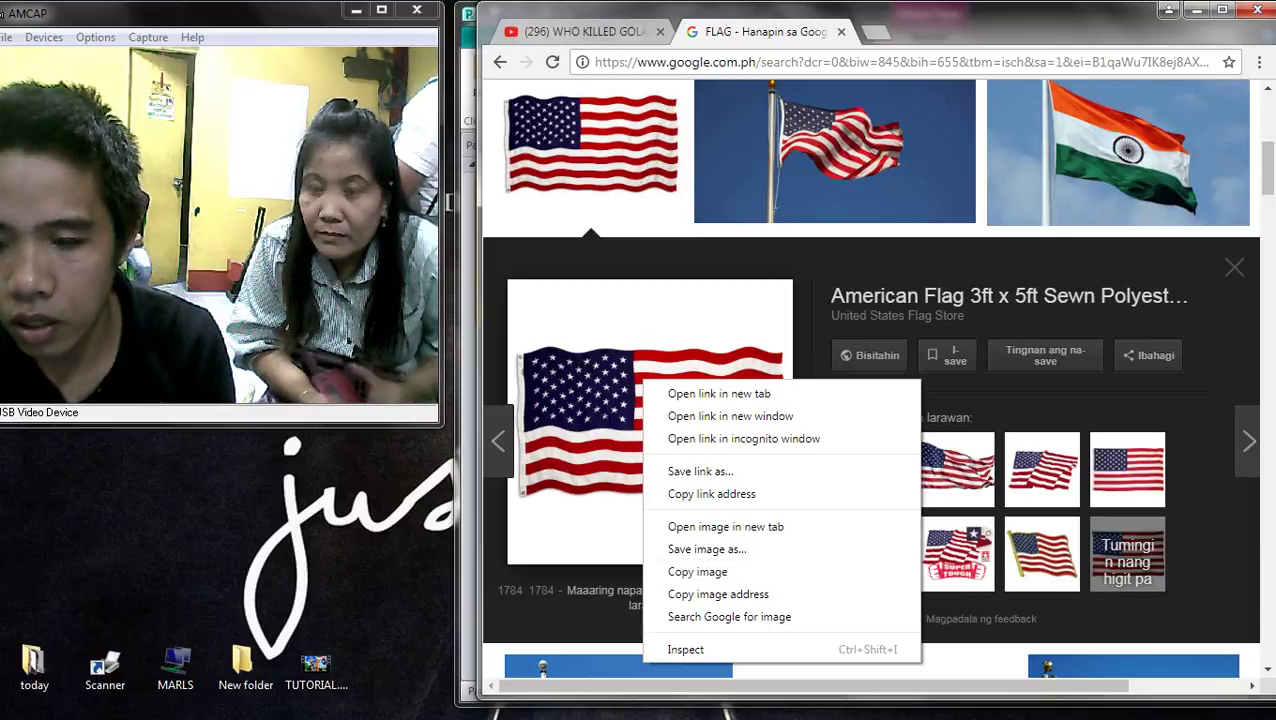
left_click(872, 470)
scroll(855, 667, "down", 4)
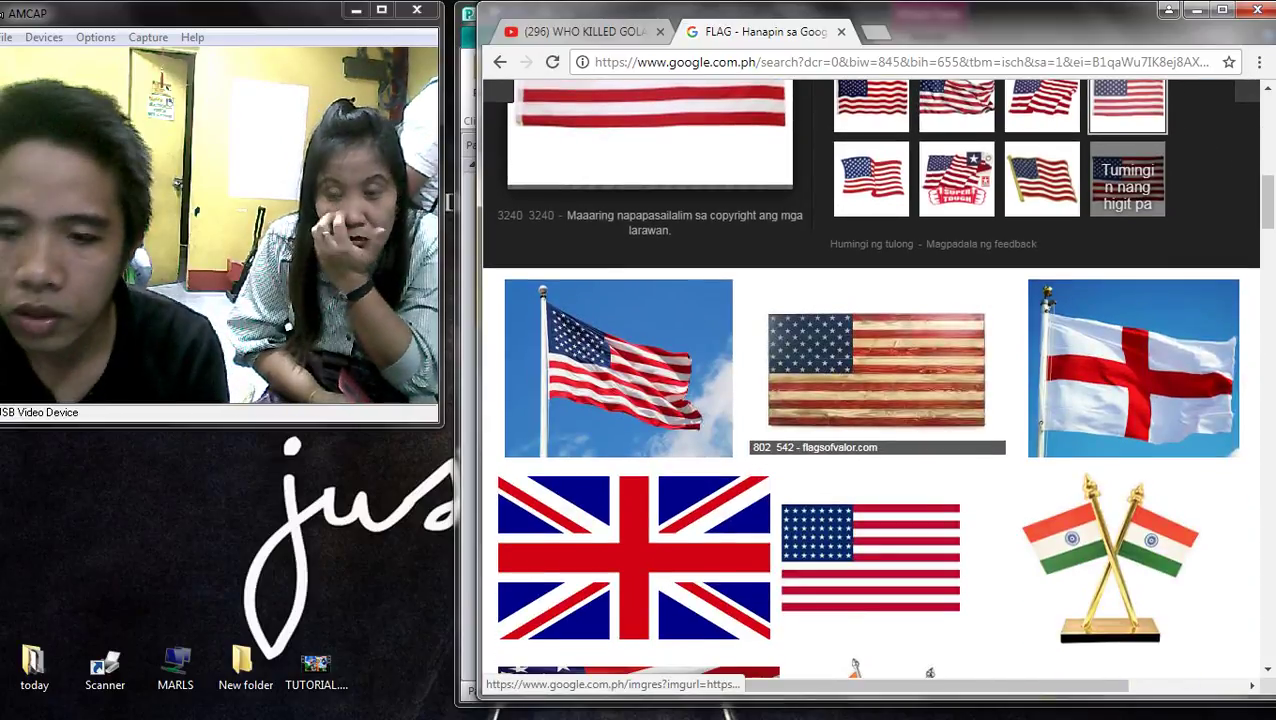
scroll(634, 440, "down", 1)
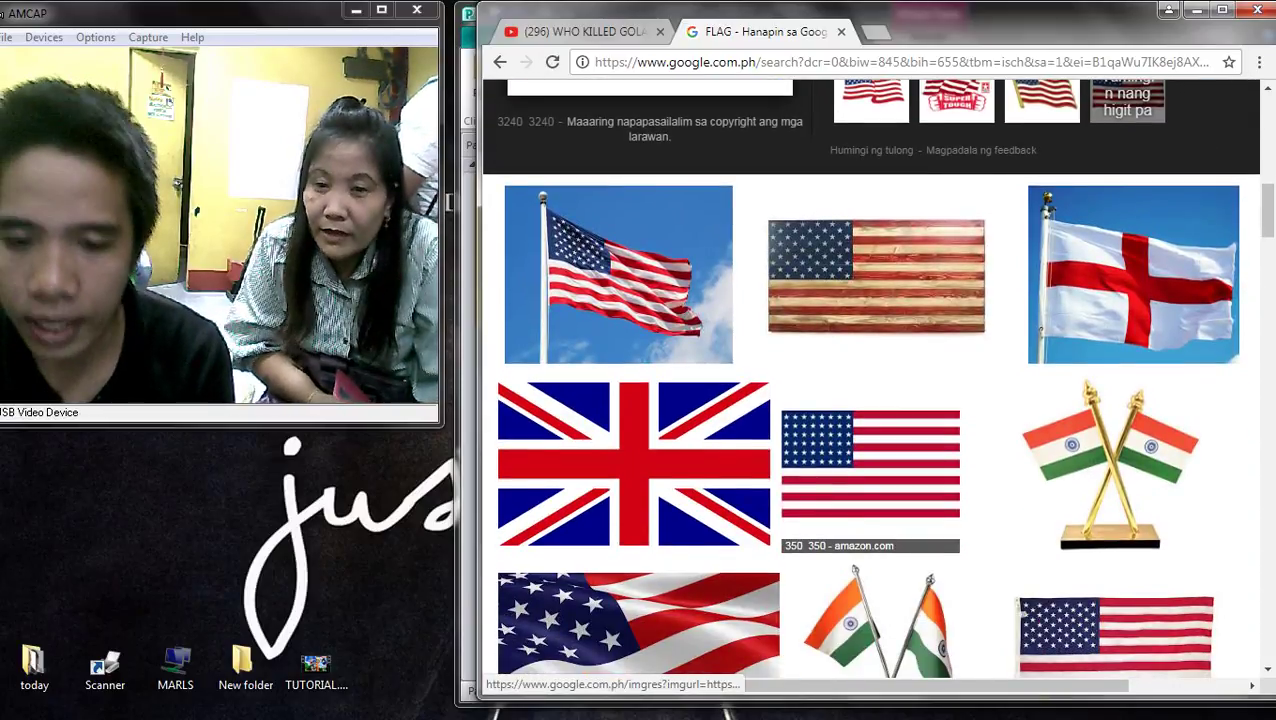
- Browse related Union Jack images, then open the Norway flag's image options
left_click(634, 460)
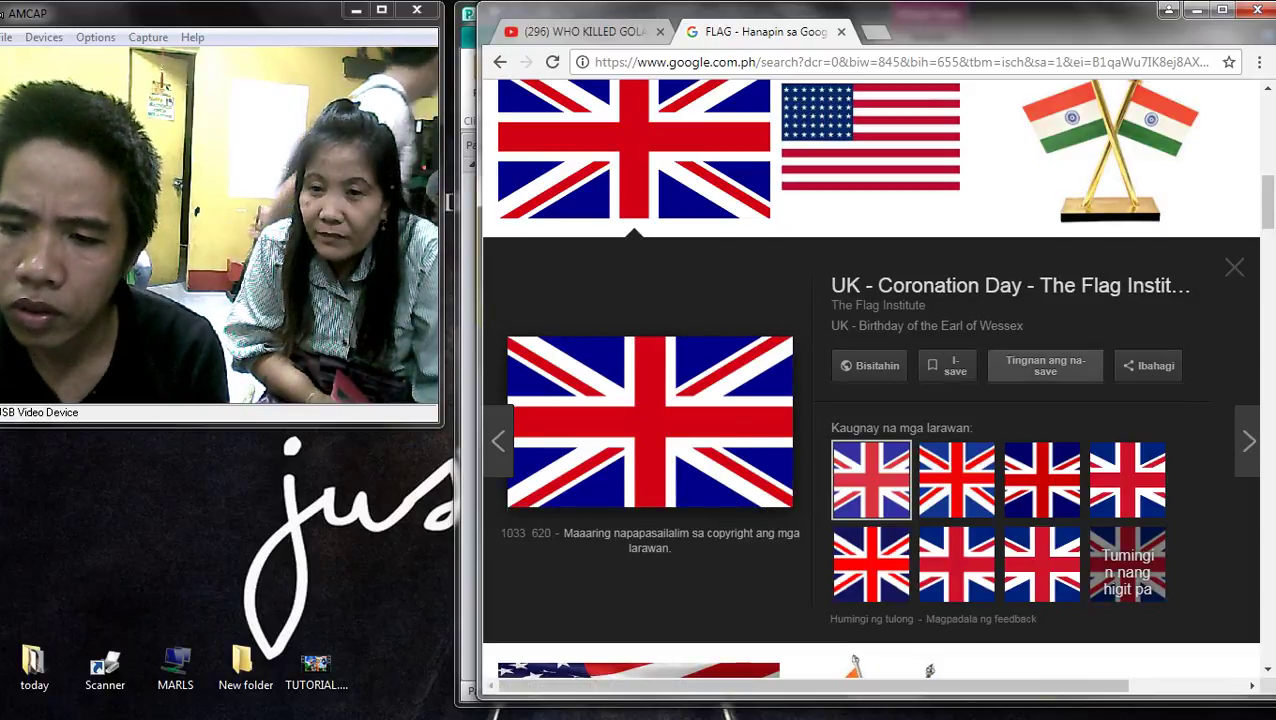
left_click(956, 479)
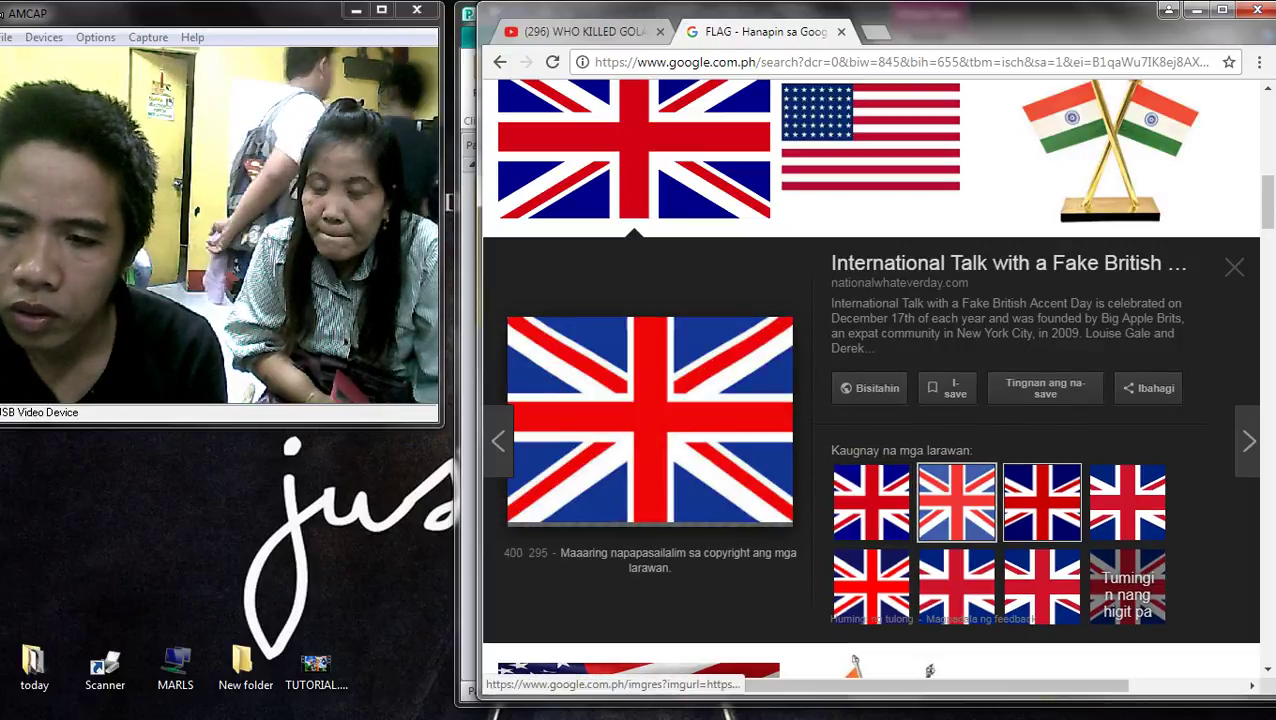
left_click(1042, 501)
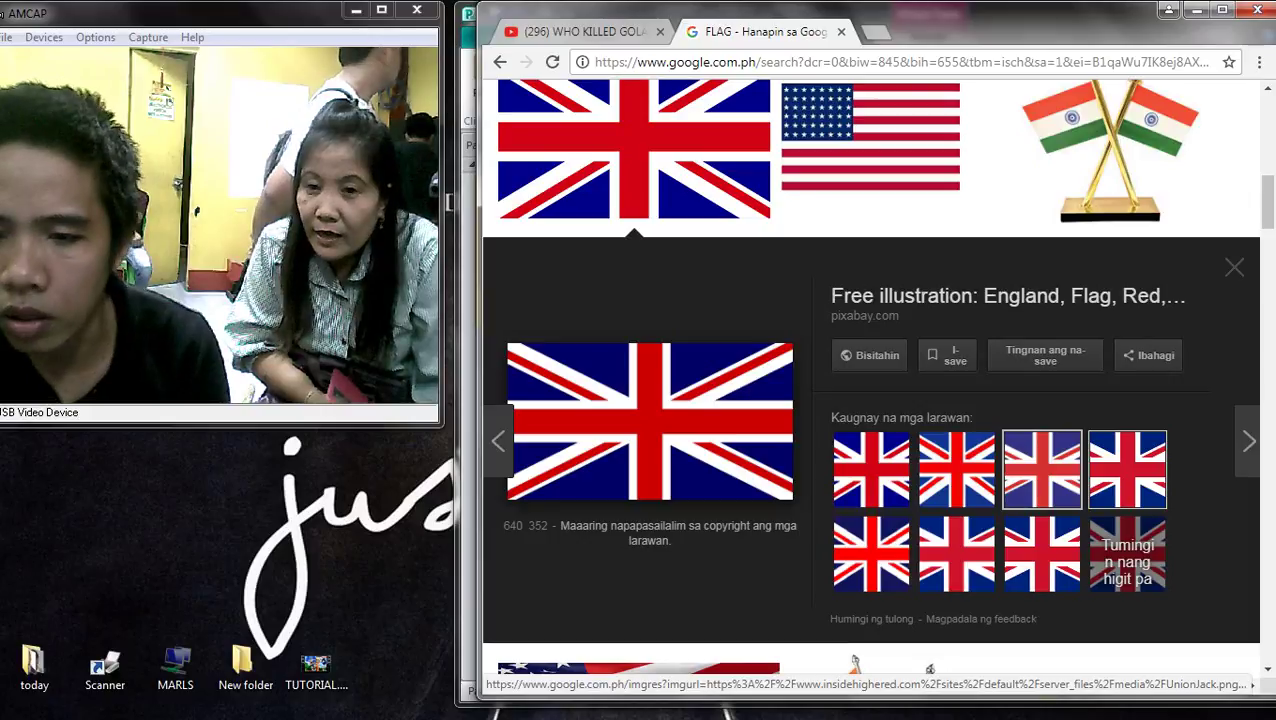
scroll(870, 400, "down", 4)
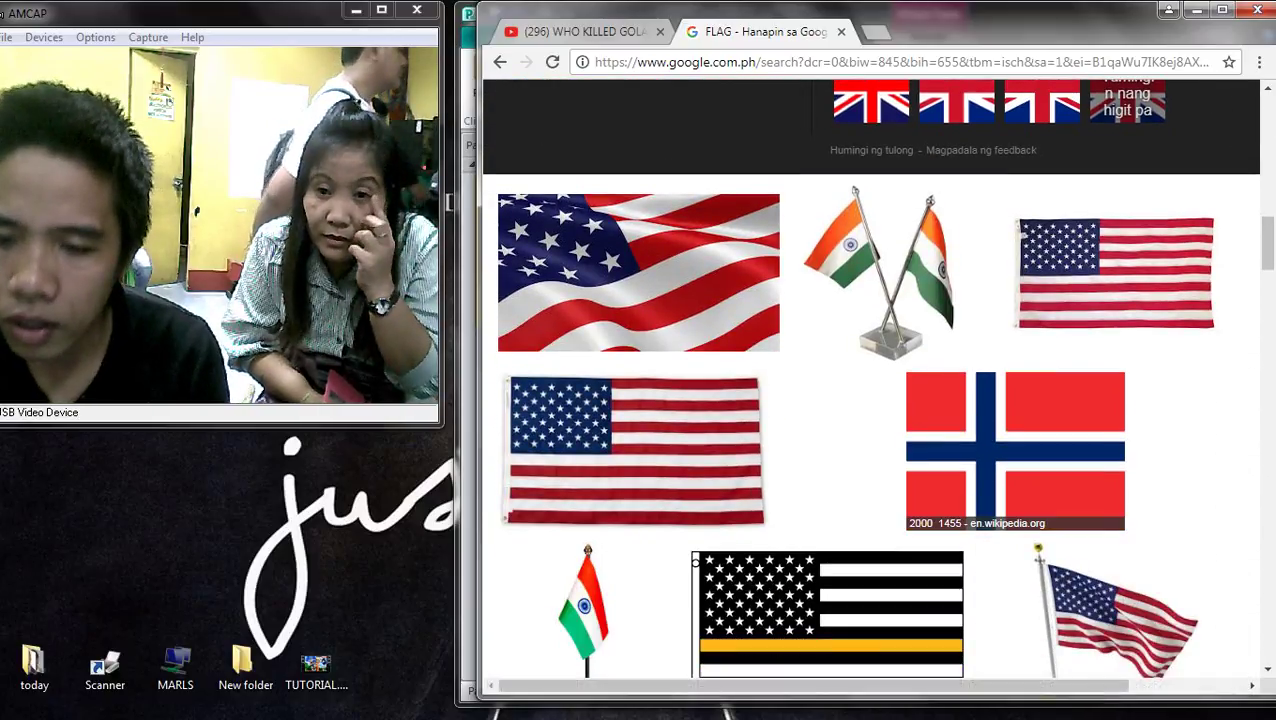
left_click(1015, 450)
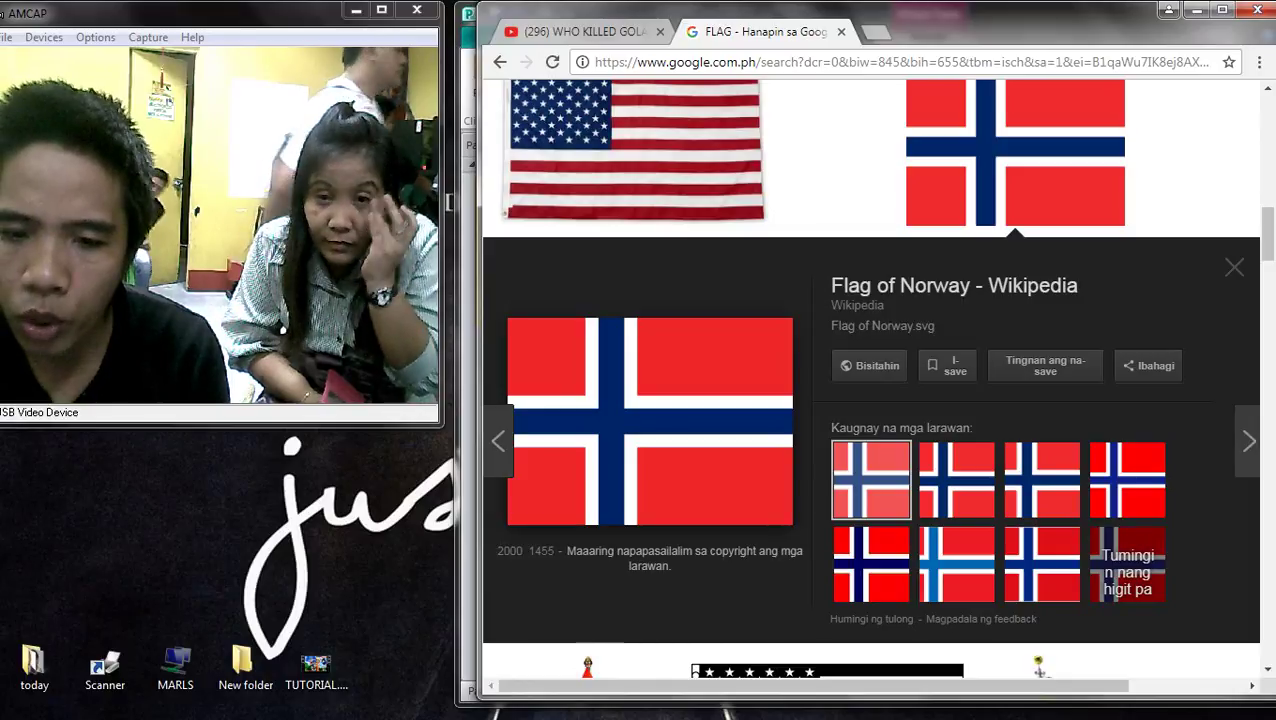
right_click(652, 386)
- Copy the Norway flag, paste it over the second flag, and crop its top edge
left_click(726, 578)
key("alt+Tab")
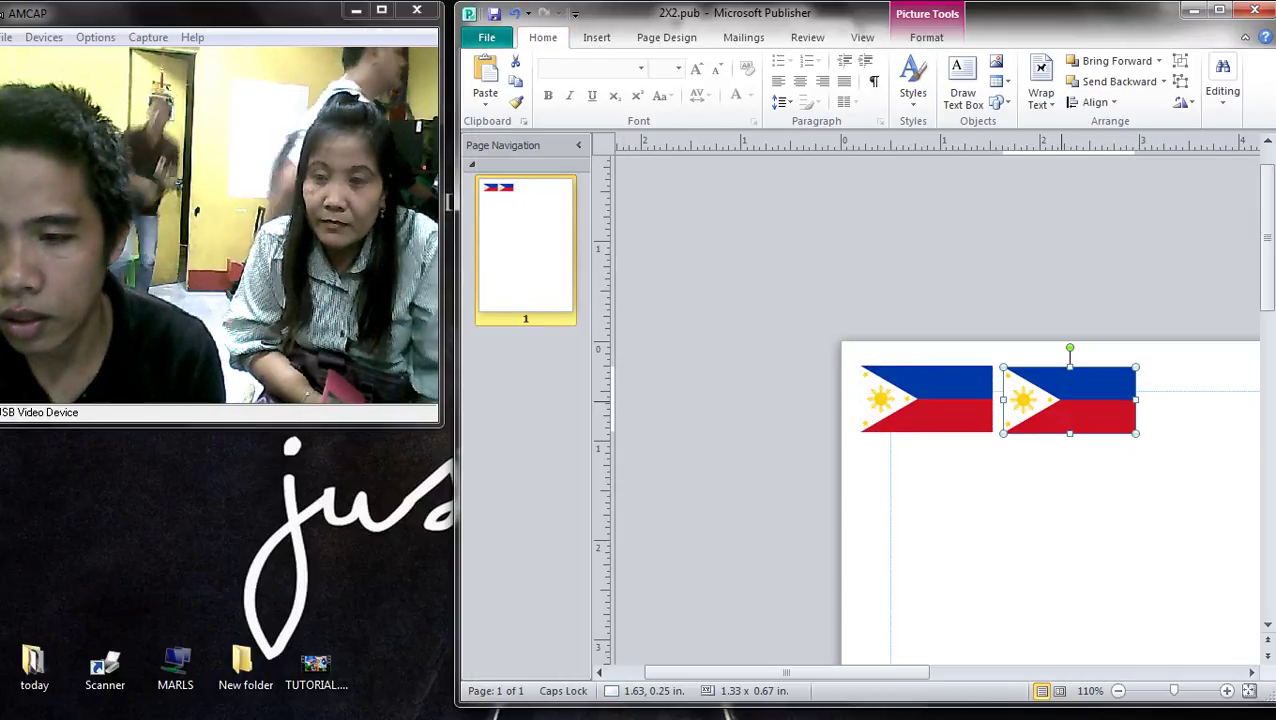
key("ctrl+v")
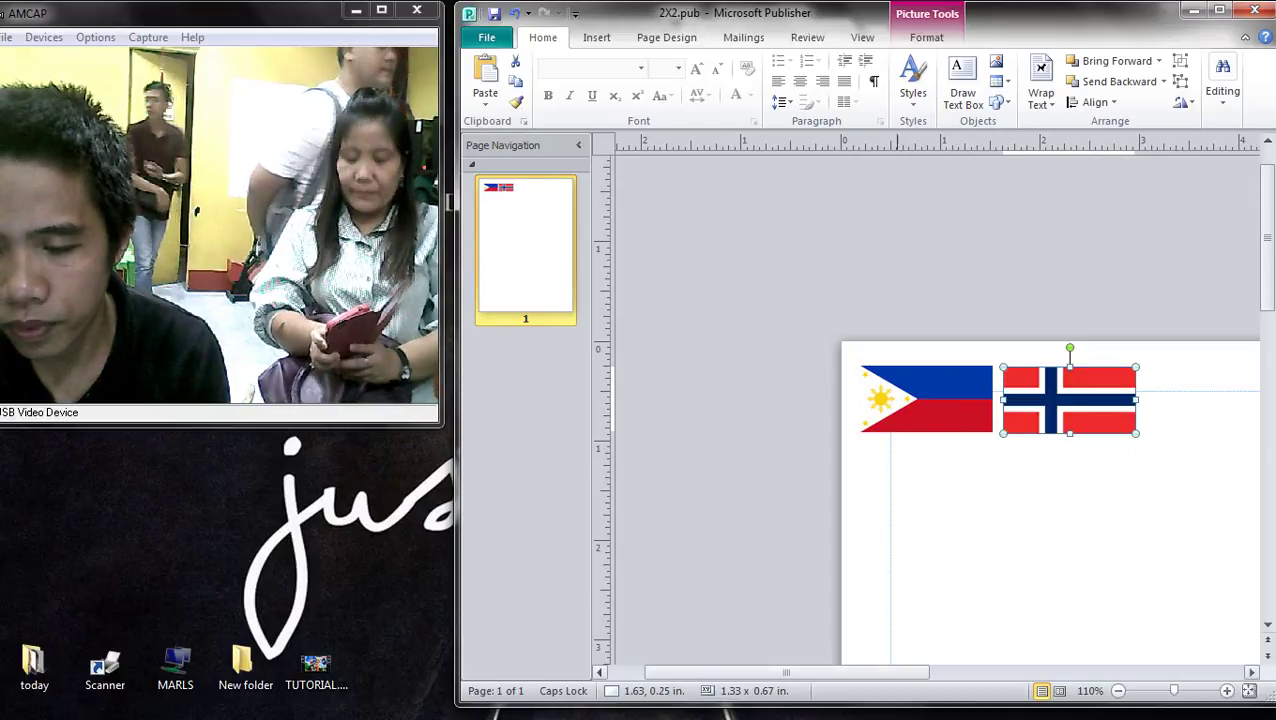
scroll(935, 400, "right", 3)
scroll(935, 400, "up", 2)
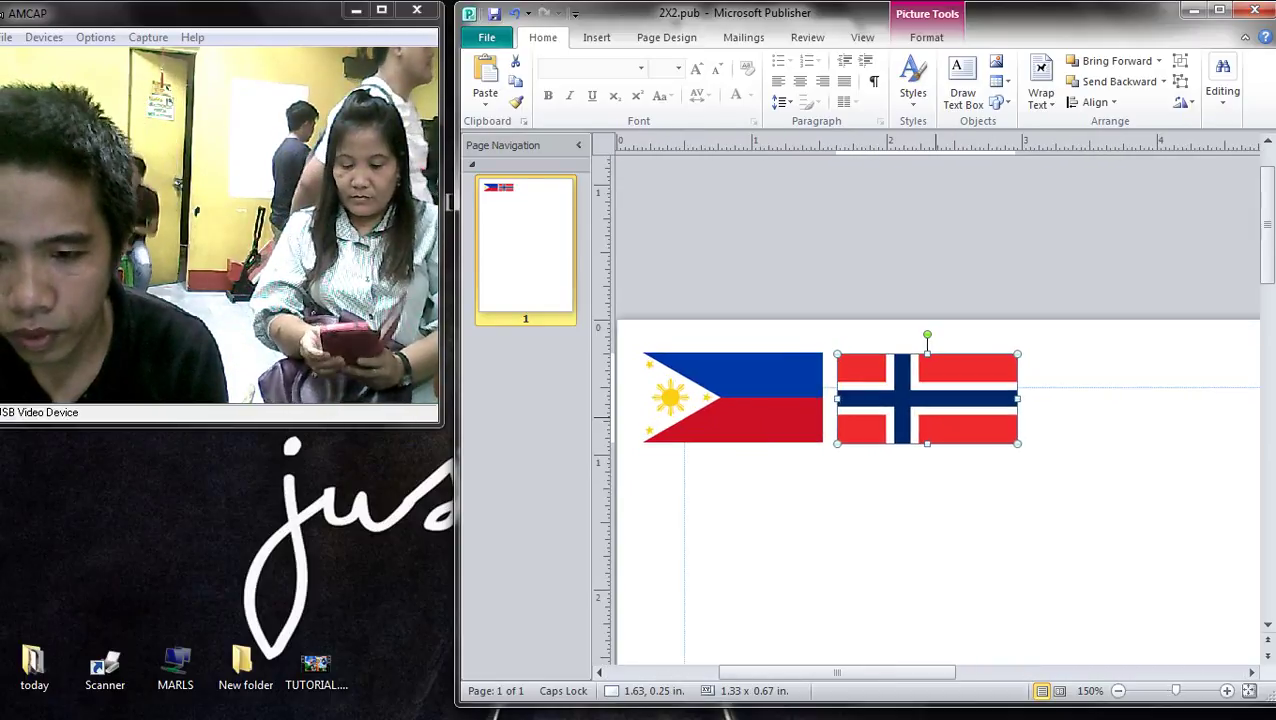
left_click(1095, 80)
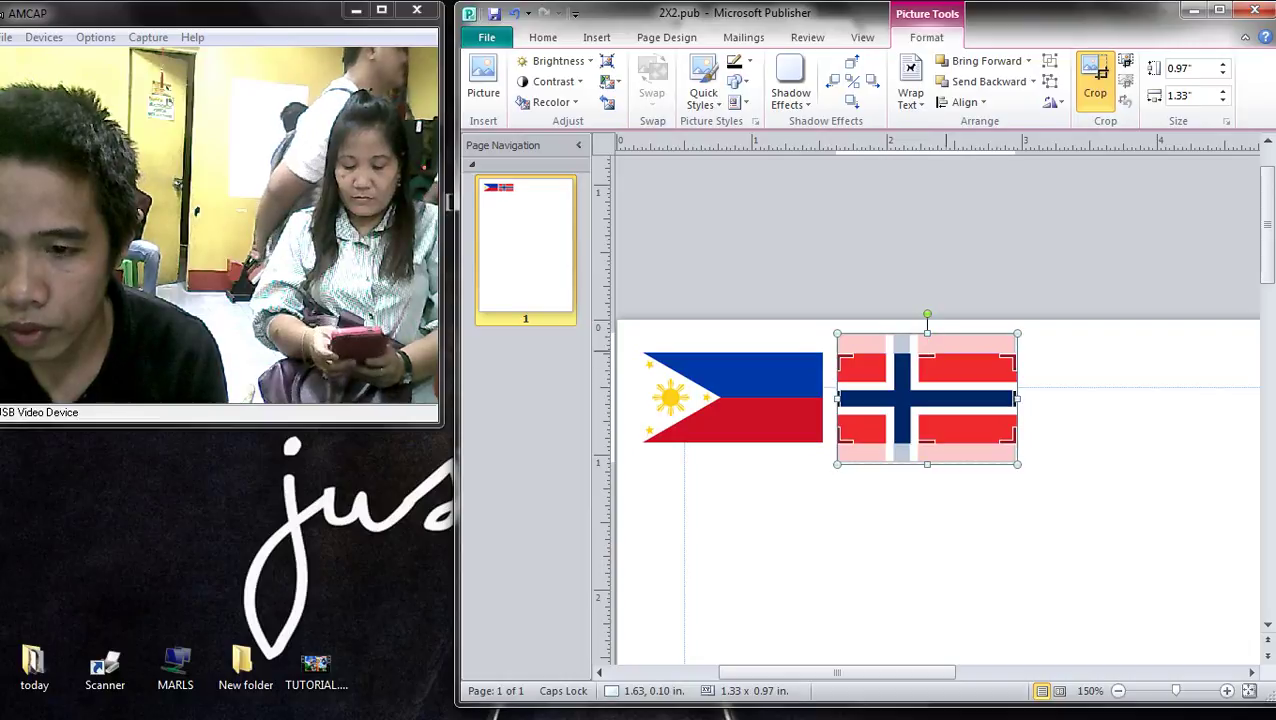
left_click_drag(927, 334, 927, 353)
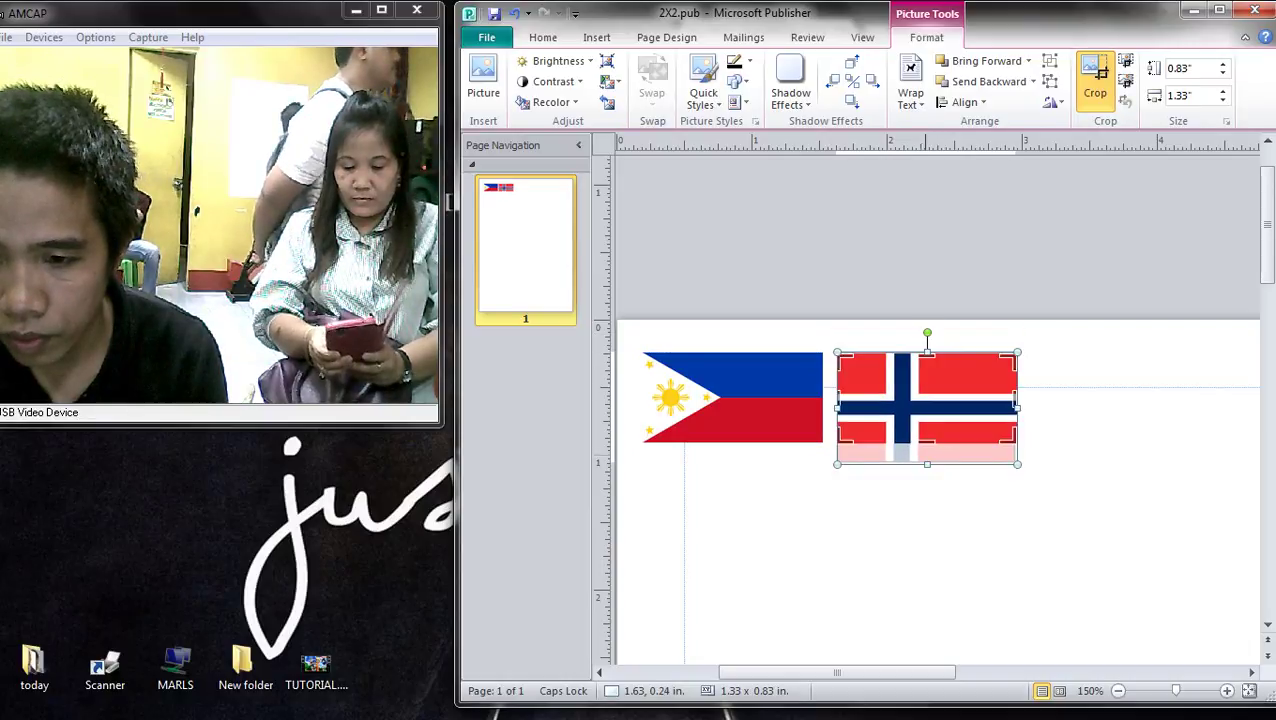
key("Escape")
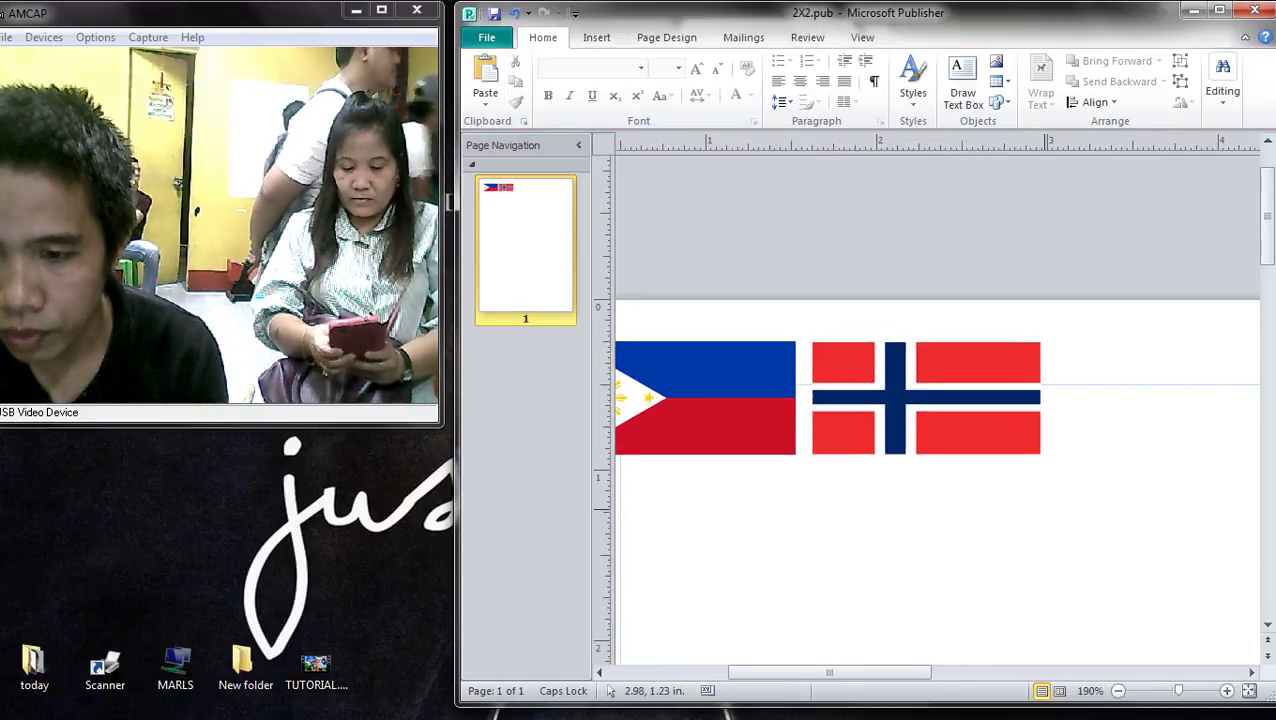
- Duplicate the Philippine flag to the right of the Norway flag and align it
left_click(928, 377)
key("Escape")
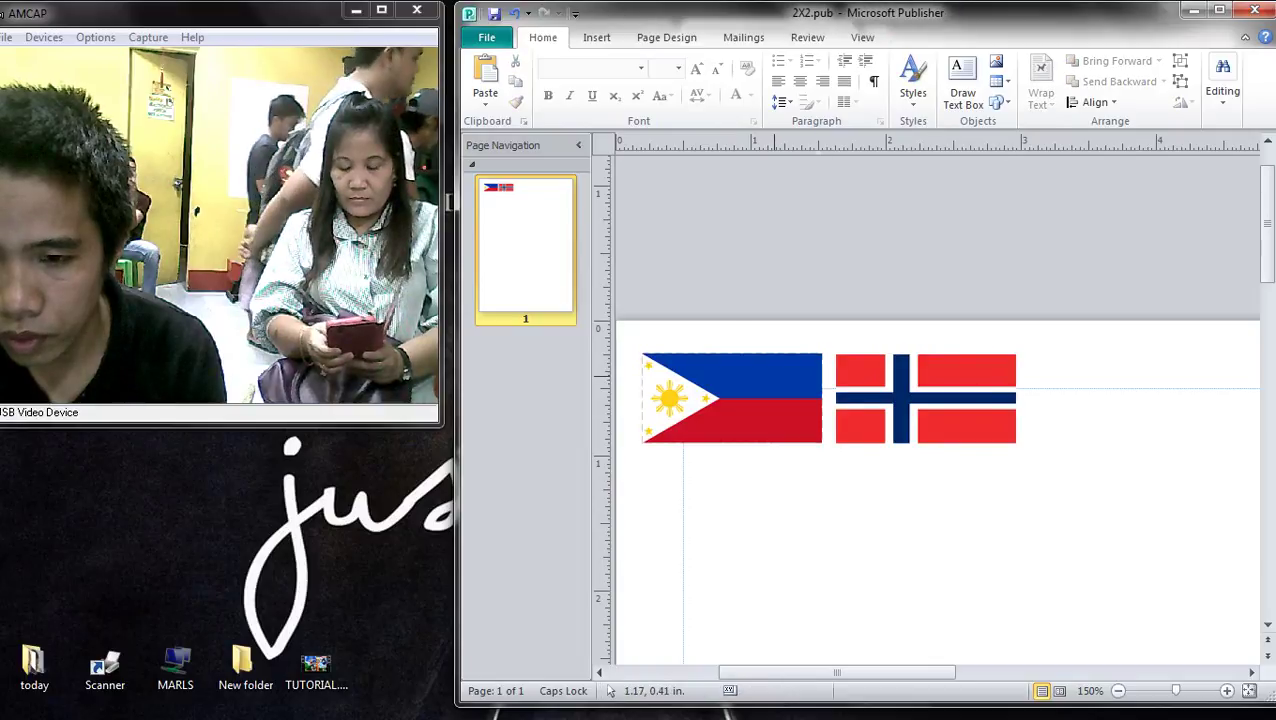
left_click_drag(789, 385, 1181, 389)
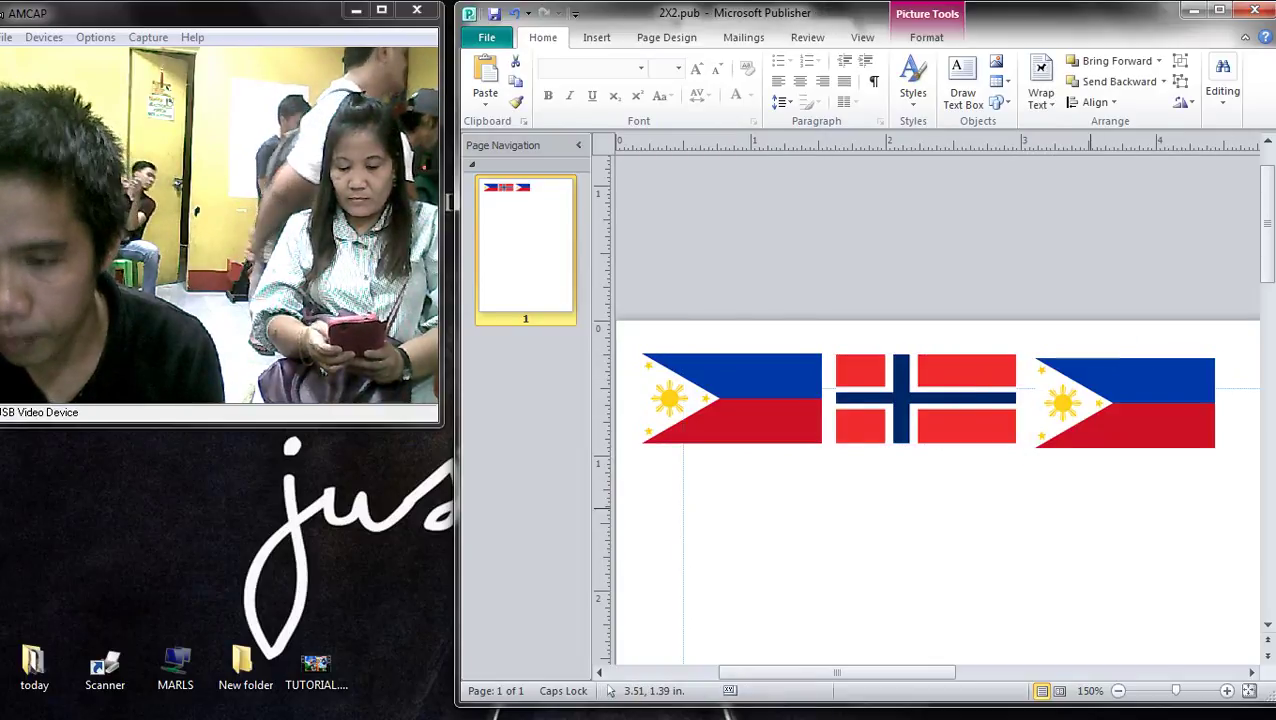
key("Escape")
left_click_drag(1095, 395, 1082, 392)
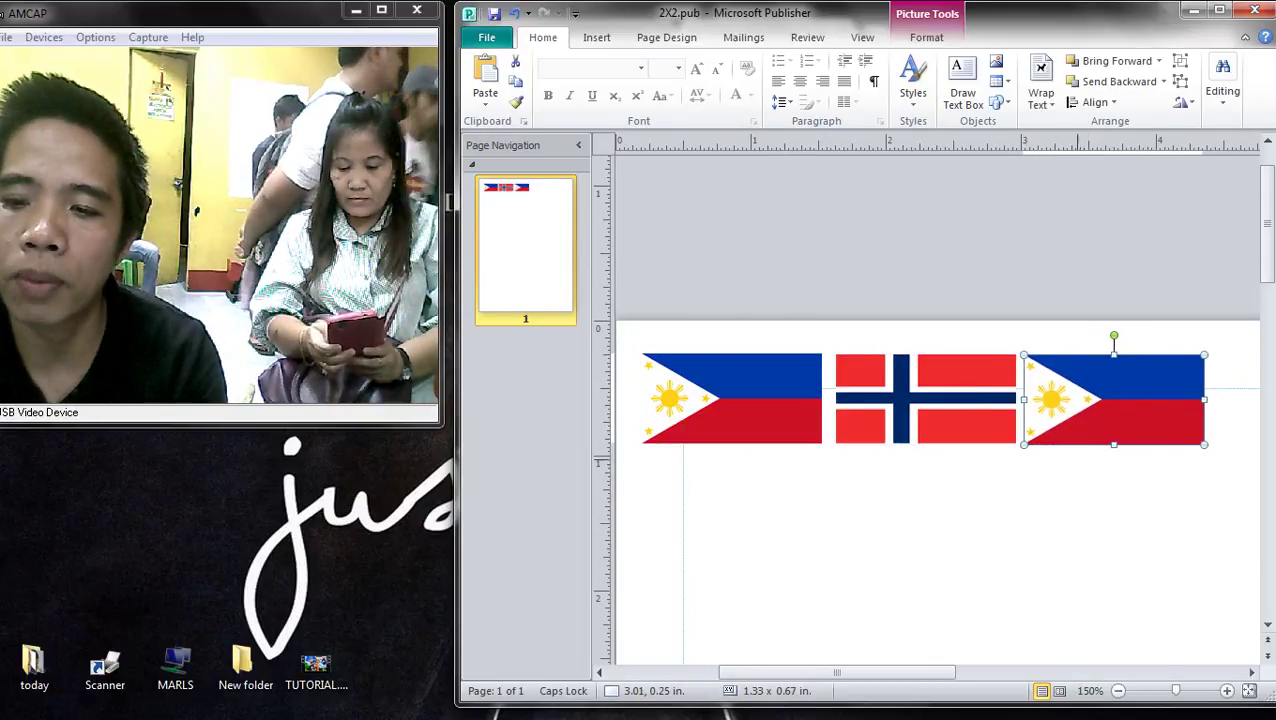
left_click(1069, 510)
key("alt+Tab")
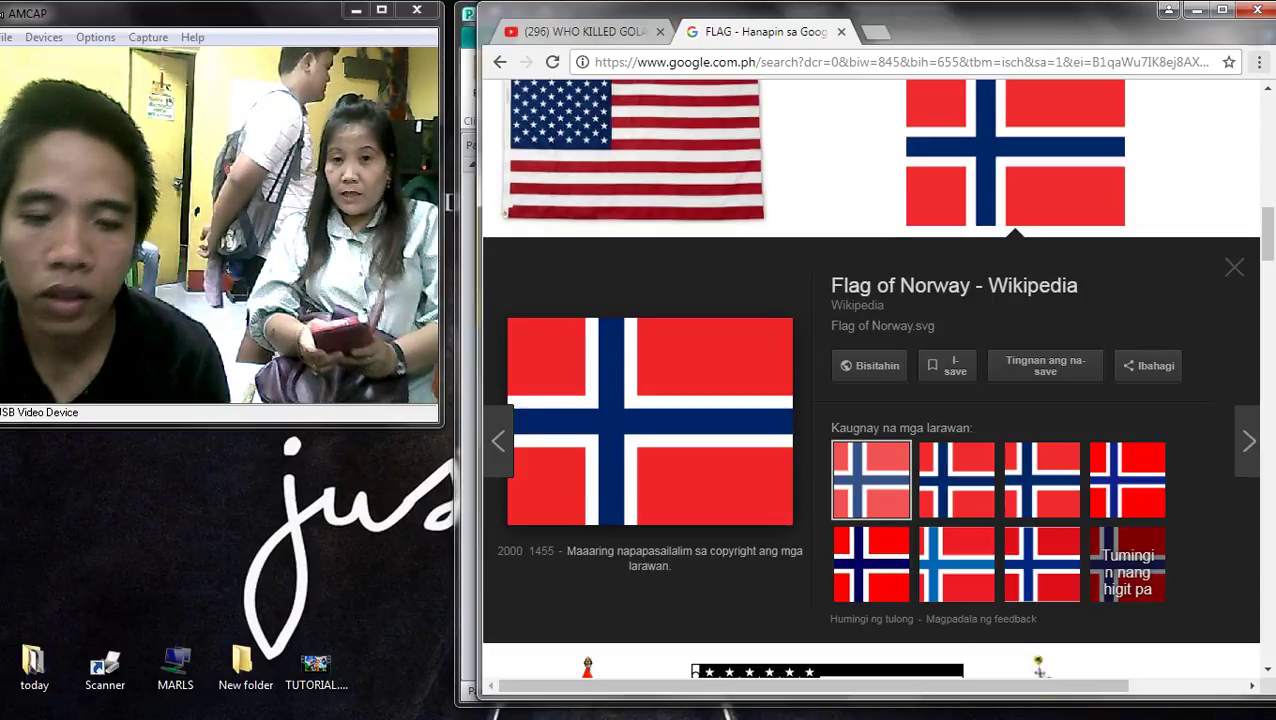
- Copy the 3:2 aspect ratio New Zealand flag image from its related thumbnails
scroll(870, 400, "down", 3)
scroll(730, 400, "down", 3)
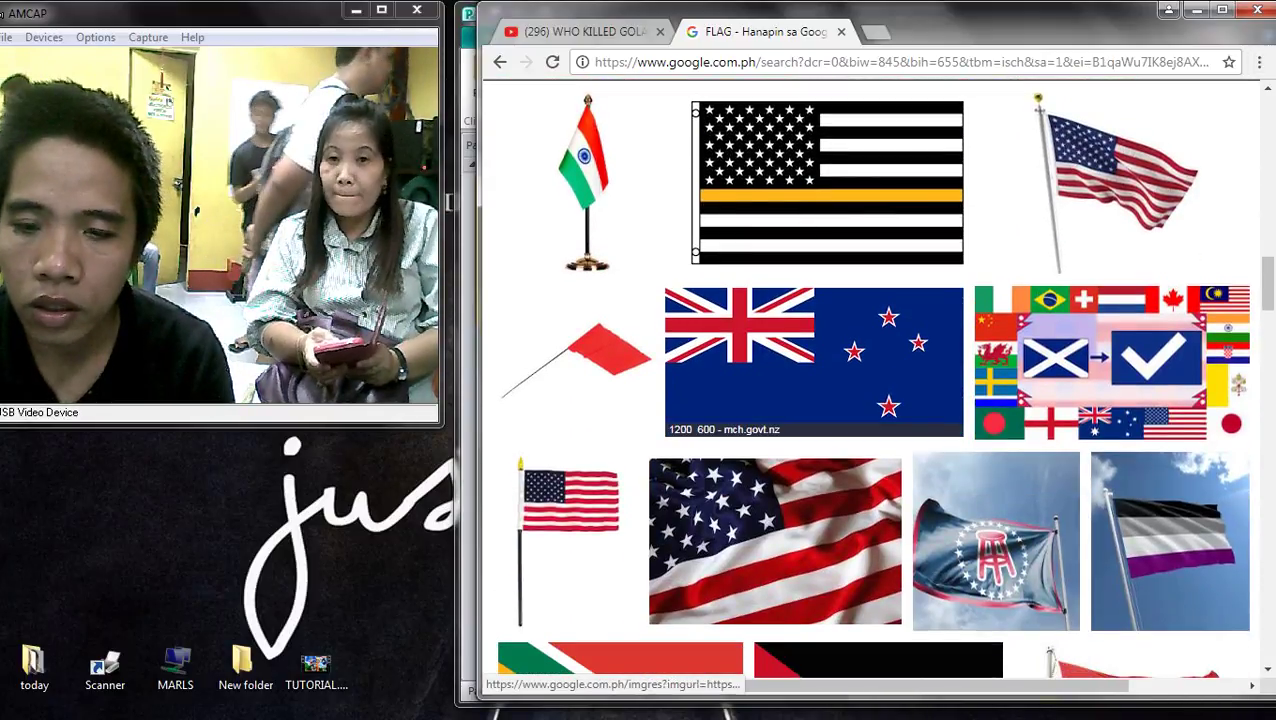
left_click(730, 400)
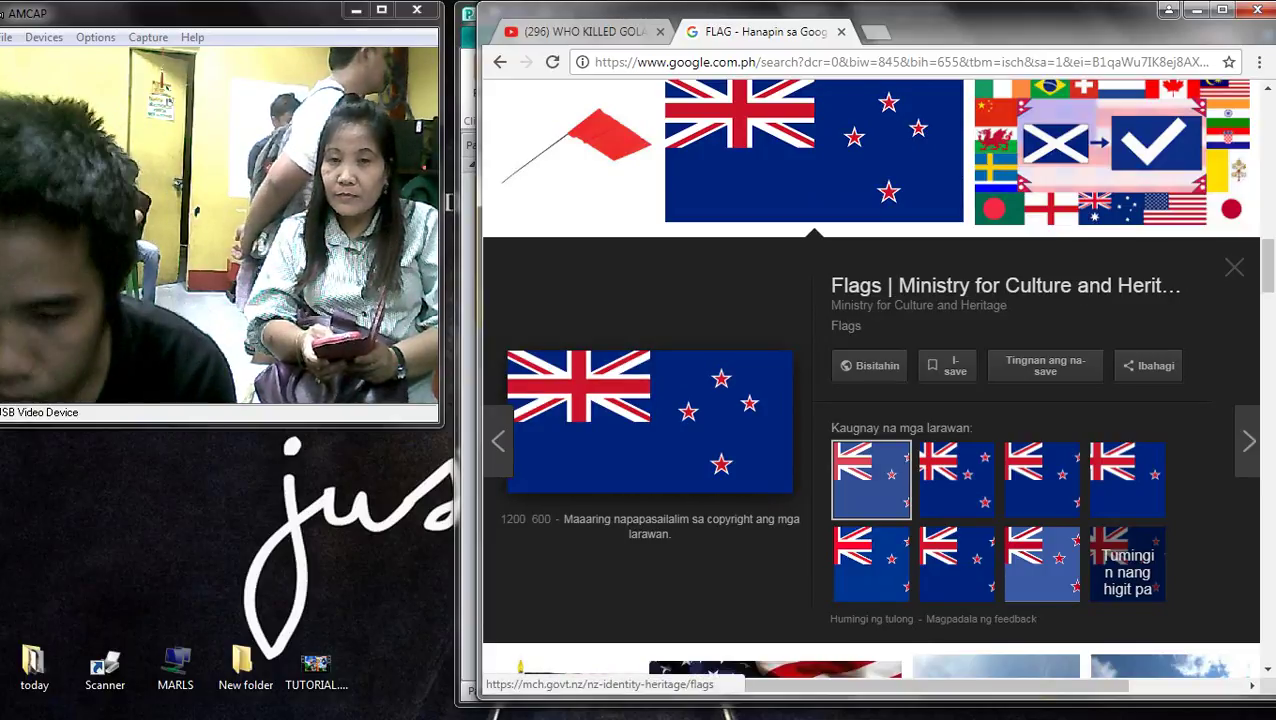
left_click(956, 478)
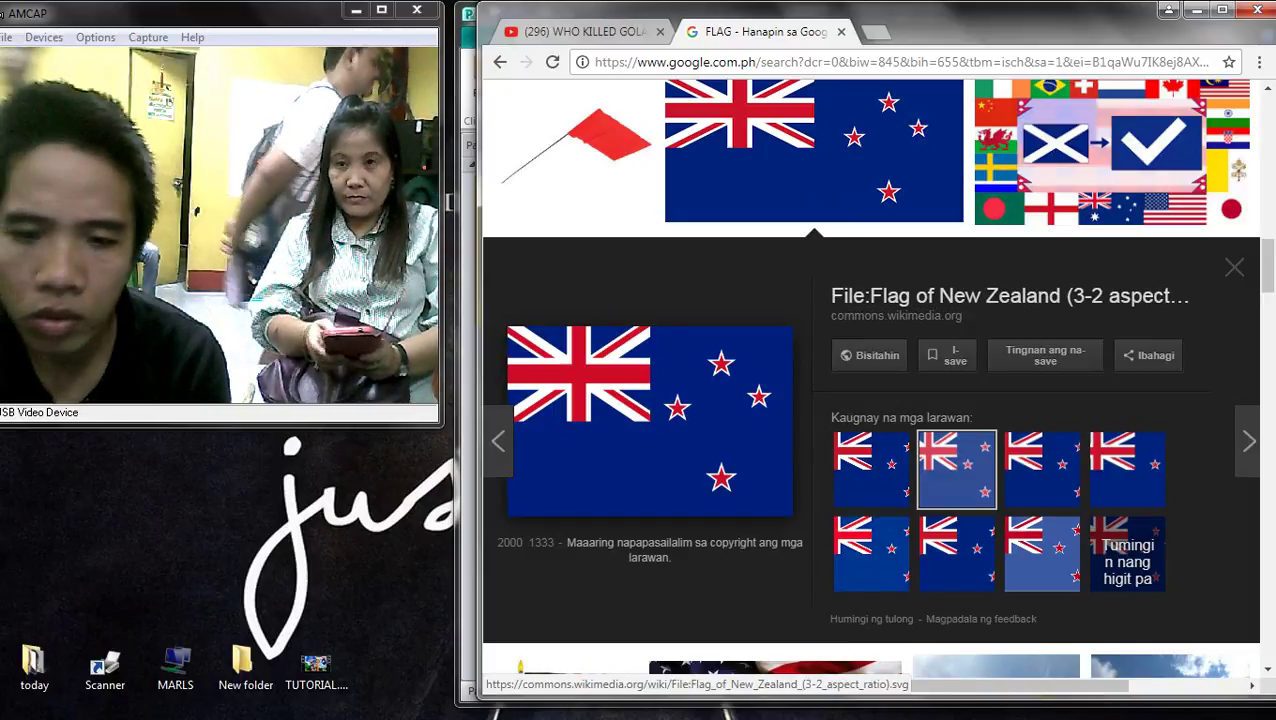
right_click(599, 381)
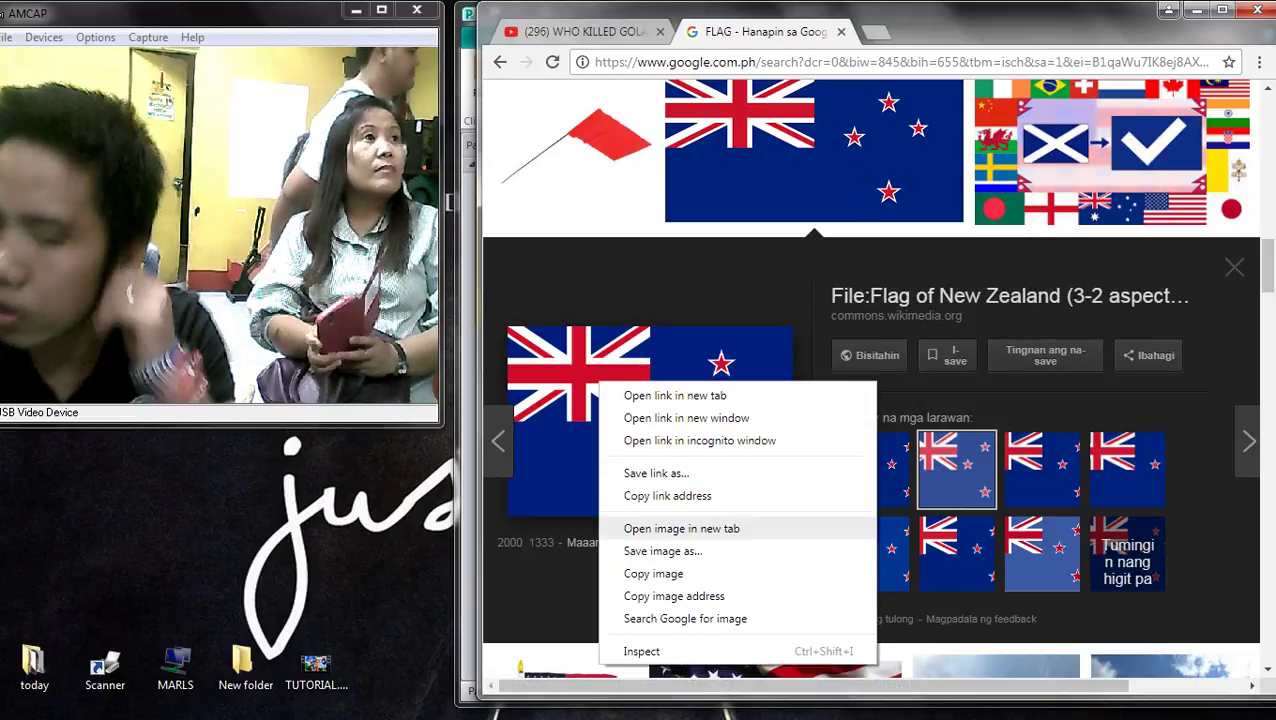
left_click(681, 528)
- Paste the New Zealand flag over the third flag and extend its crop to full height
left_click(1251, 393)
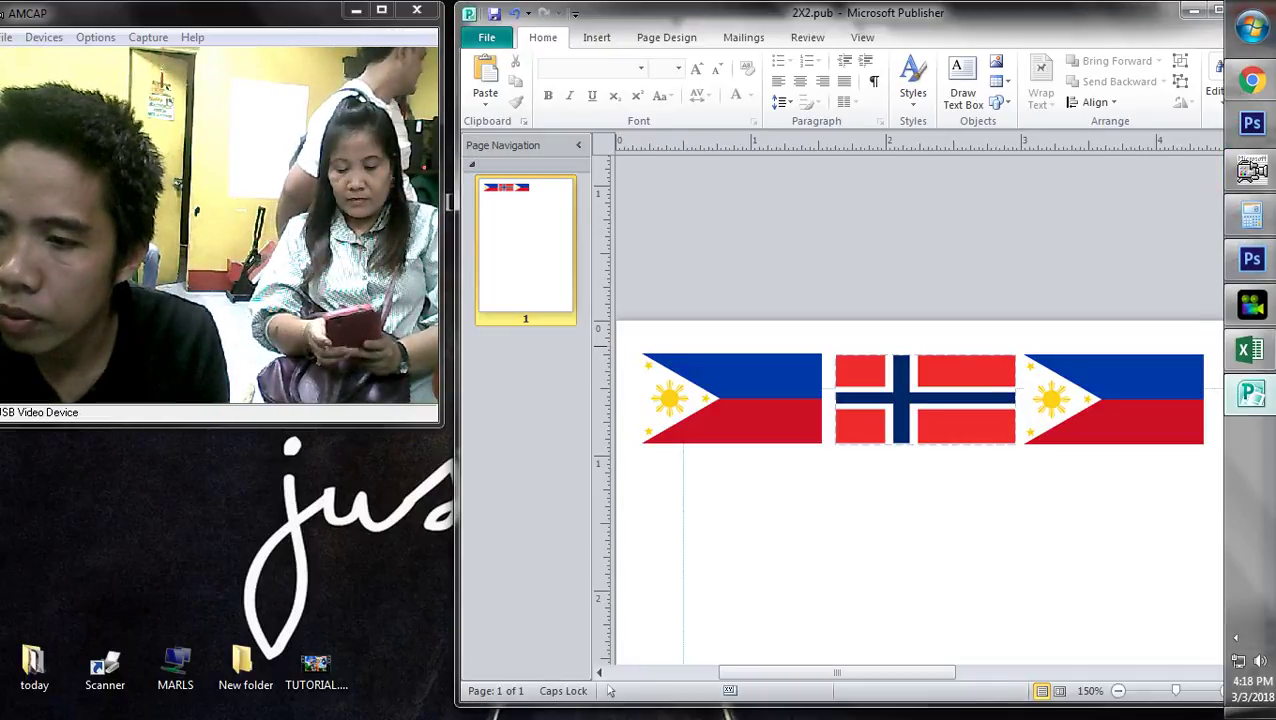
left_click(1112, 400)
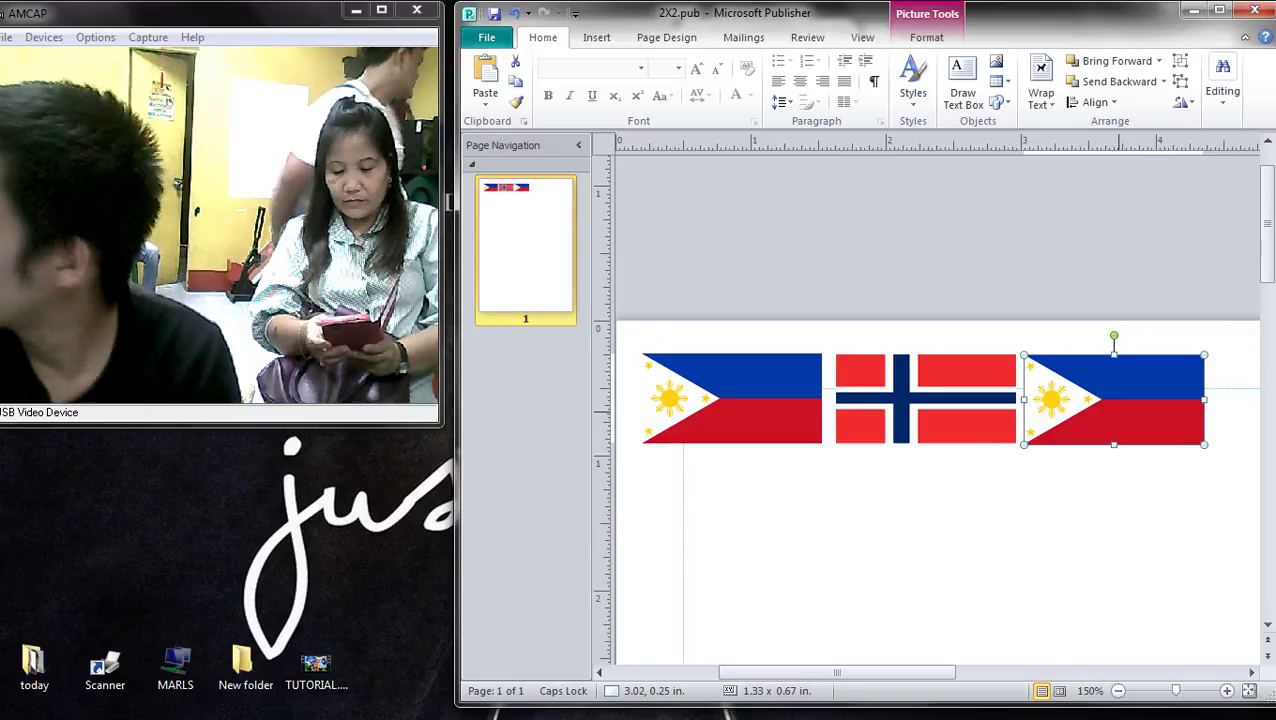
key("ctrl+v")
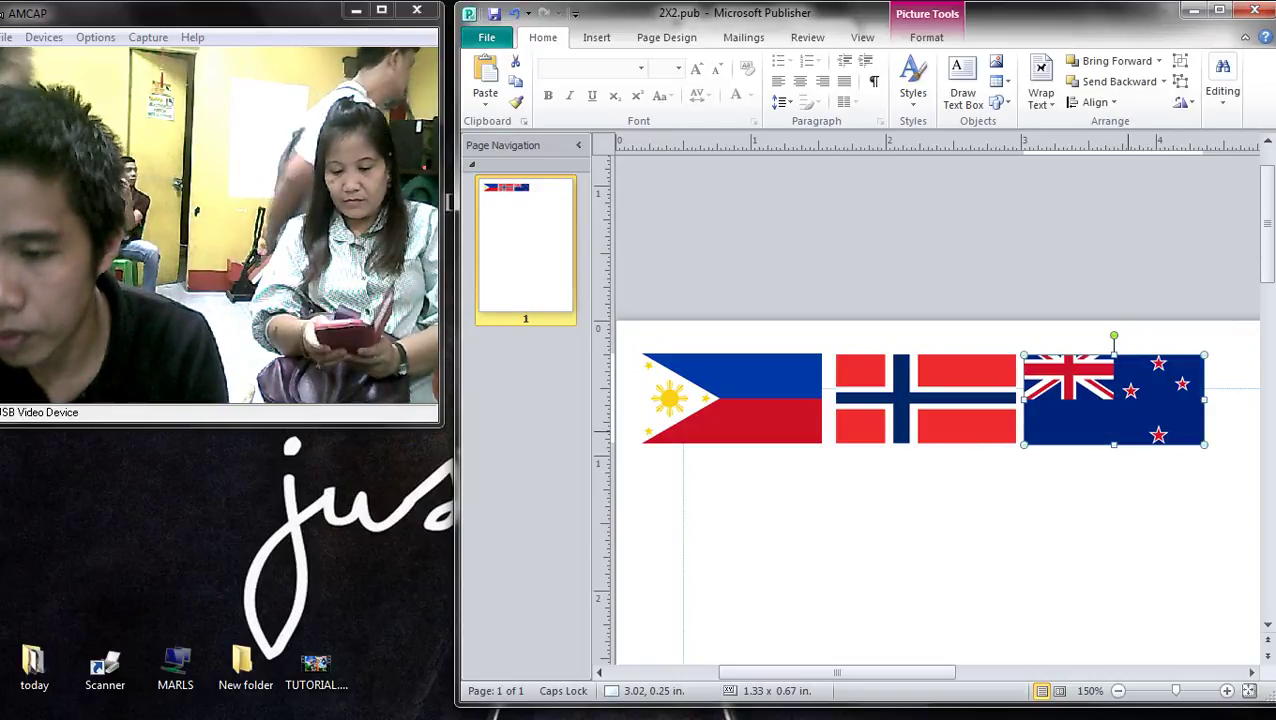
scroll(1124, 420, "up", 1)
double_click(1124, 430)
left_click(1095, 80)
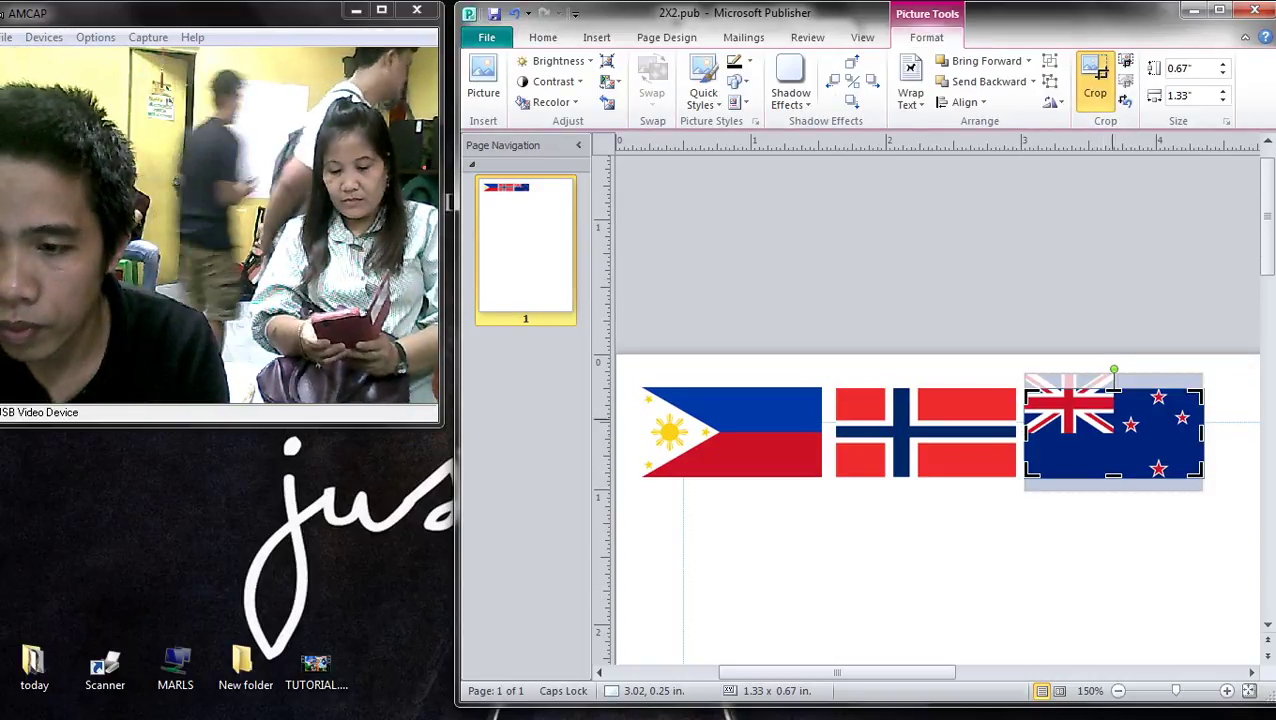
left_click_drag(1113, 388, 1113, 388)
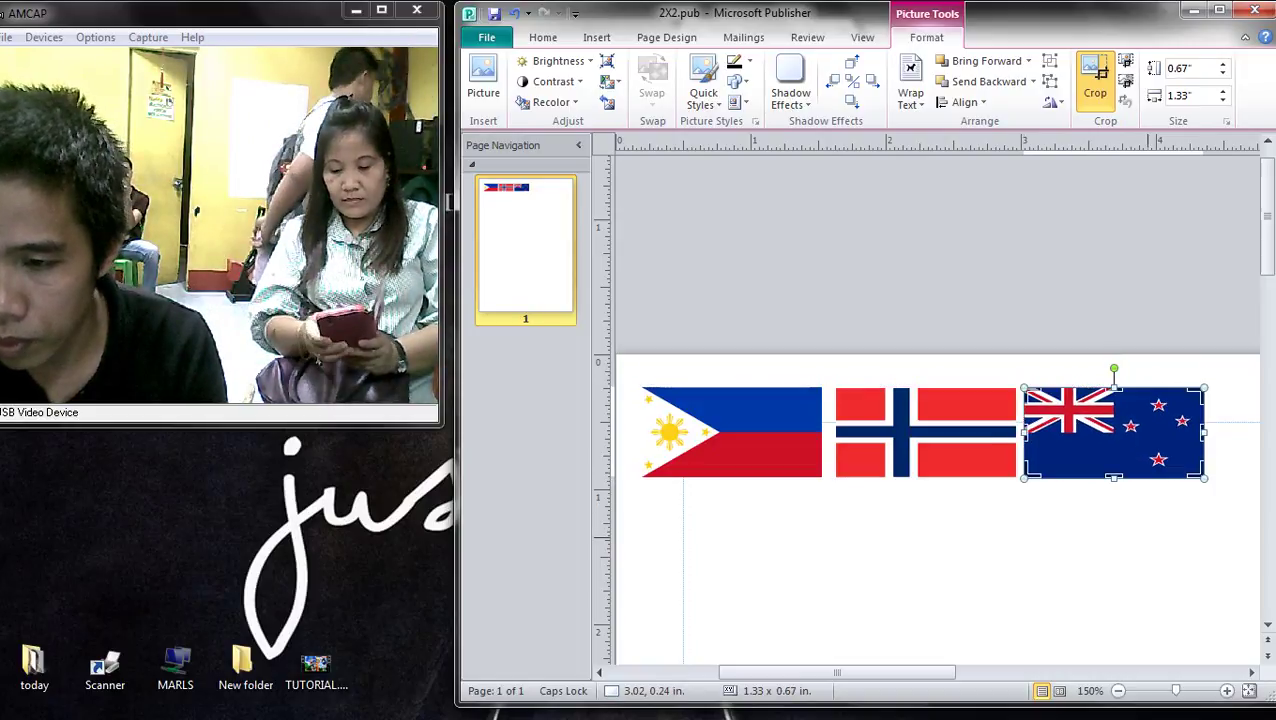
key("Escape")
- Move the New Zealand flag further right along the row
scroll(935, 510, "down", 2)
scroll(935, 510, "up", 2)
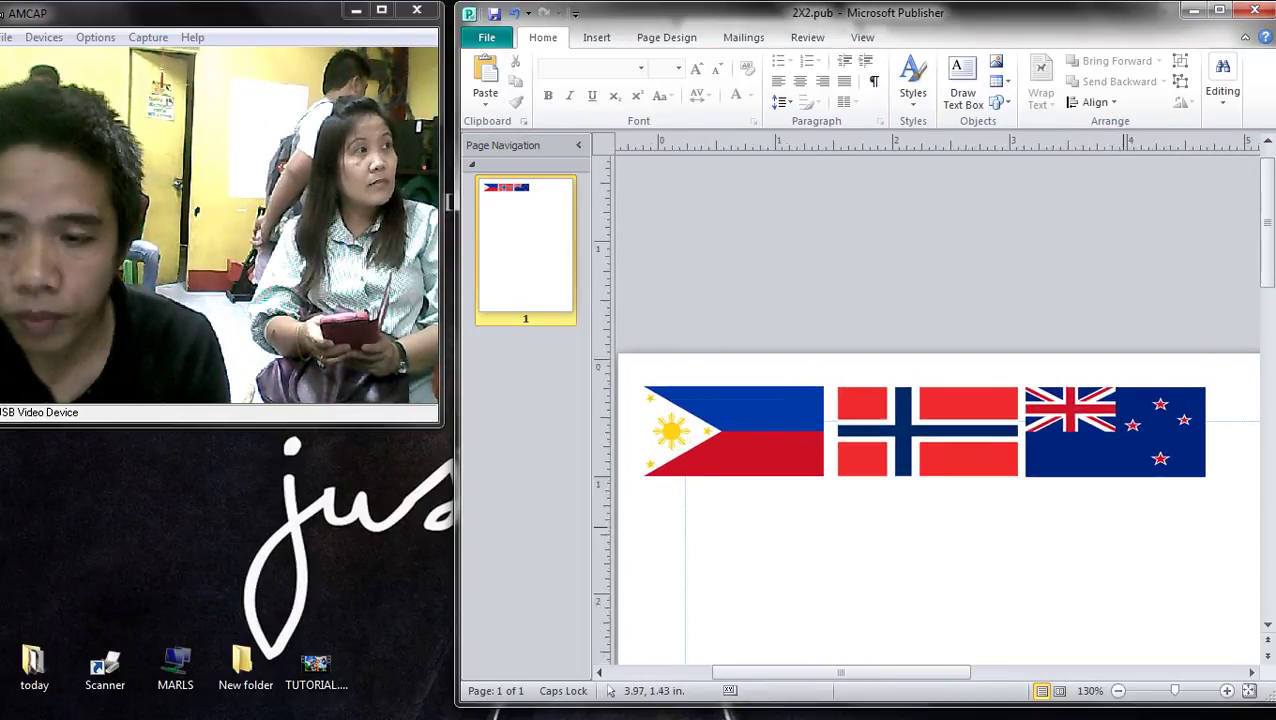
scroll(935, 510, "down", 3)
left_click_drag(1040, 420, 1153, 421)
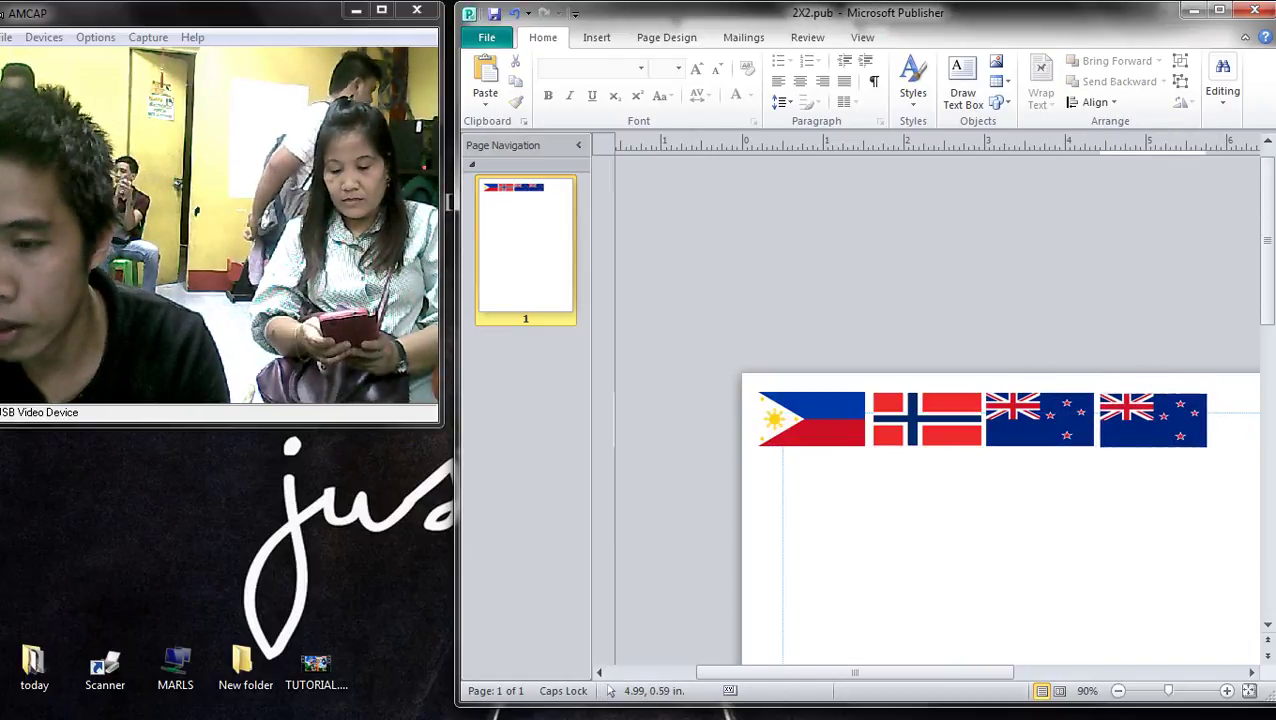
scroll(1099, 468, "up", 2)
left_click(1097, 468)
scroll(1097, 468, "up", 2)
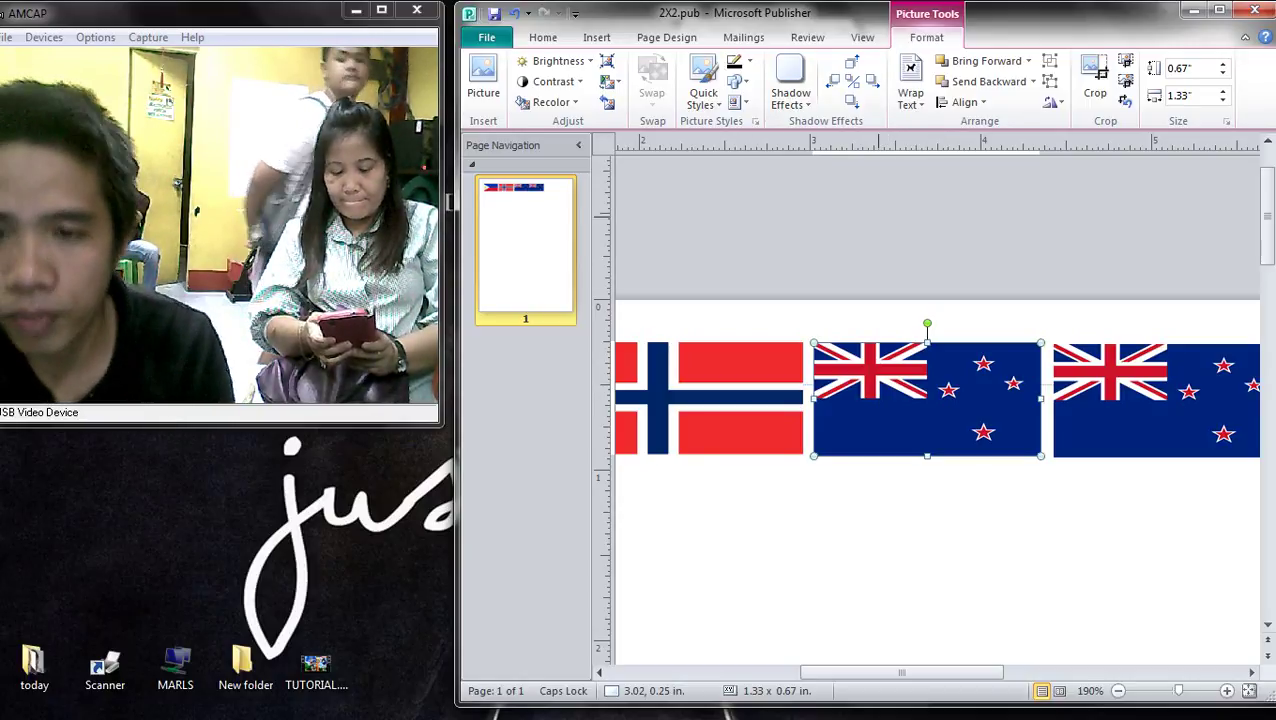
- Ctrl-drag a copy of the New Zealand flag to the right end of the row
left_click(1150, 400)
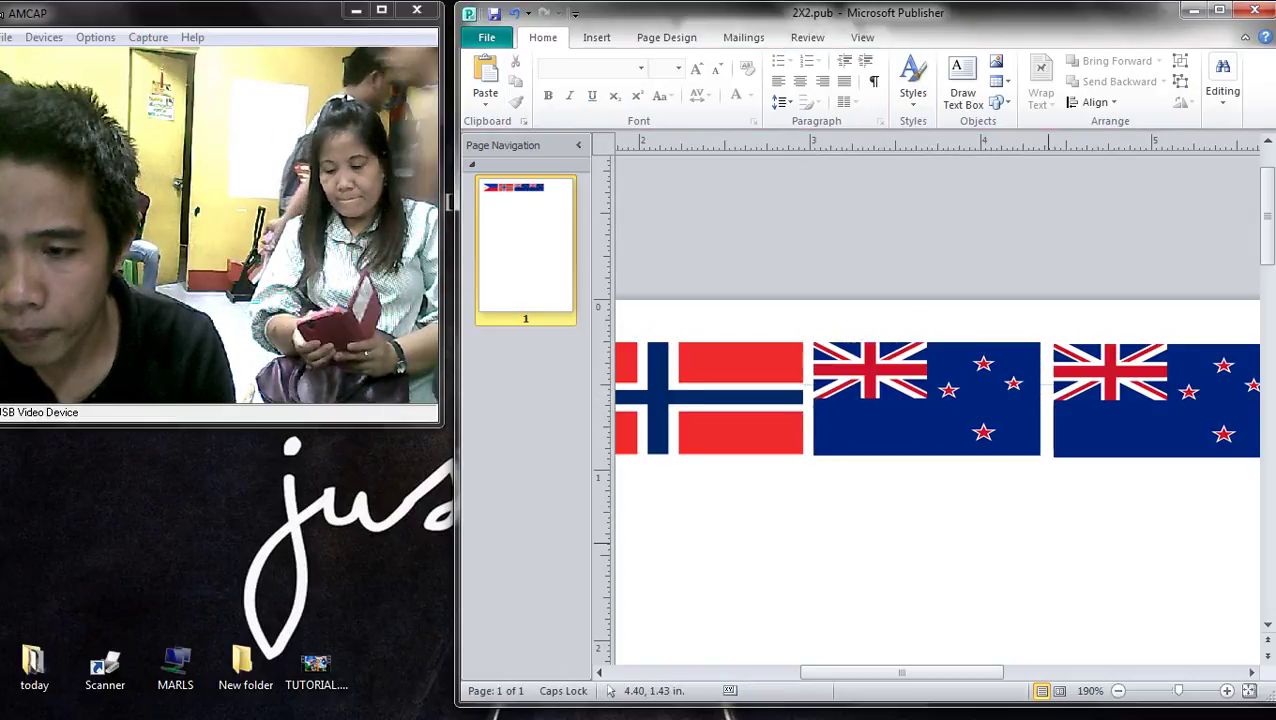
scroll(930, 400, "down", 5)
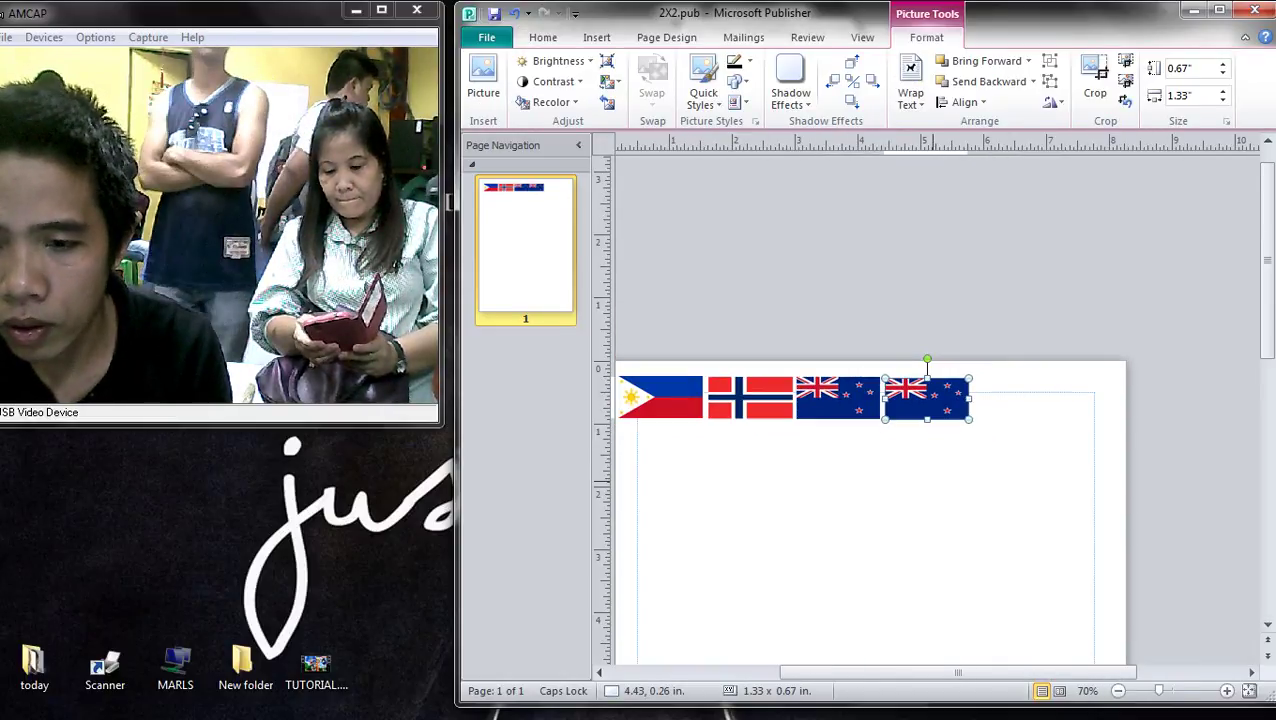
scroll(930, 400, "up", 2)
left_click_drag(931, 399, 1045, 399)
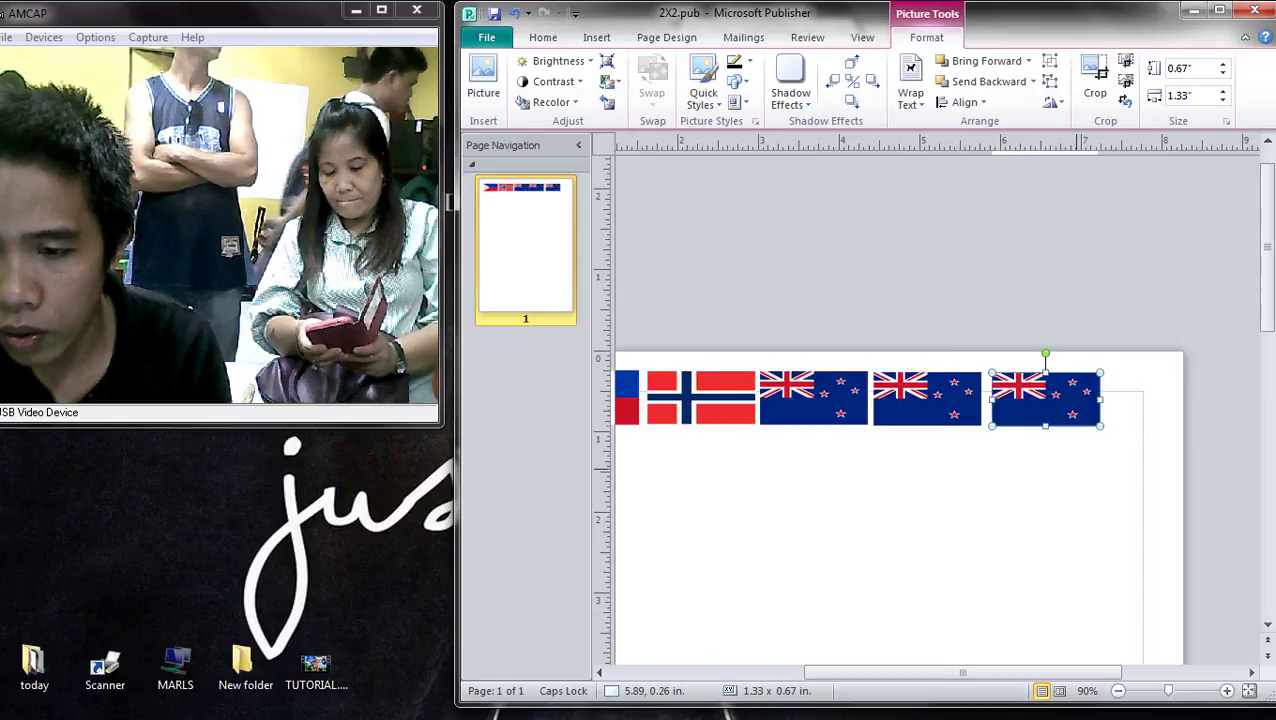
key("Escape")
left_click(1083, 410)
left_click(927, 399)
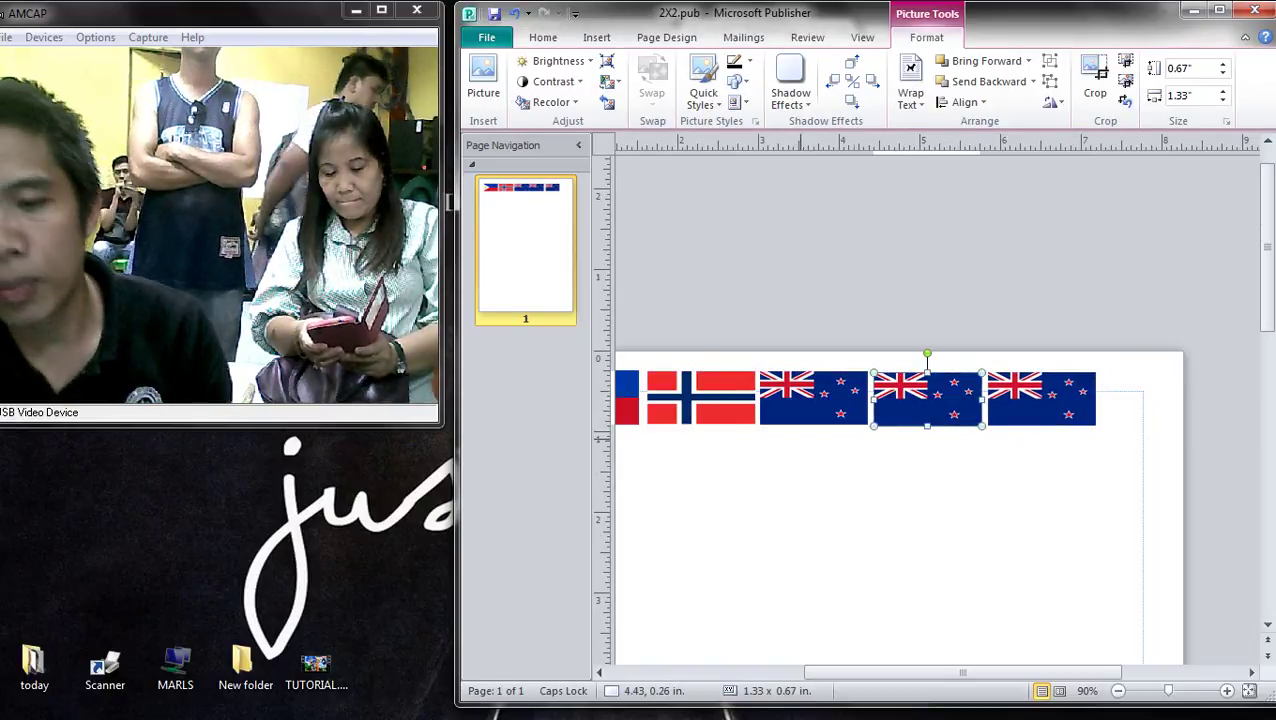
key("alt+Tab")
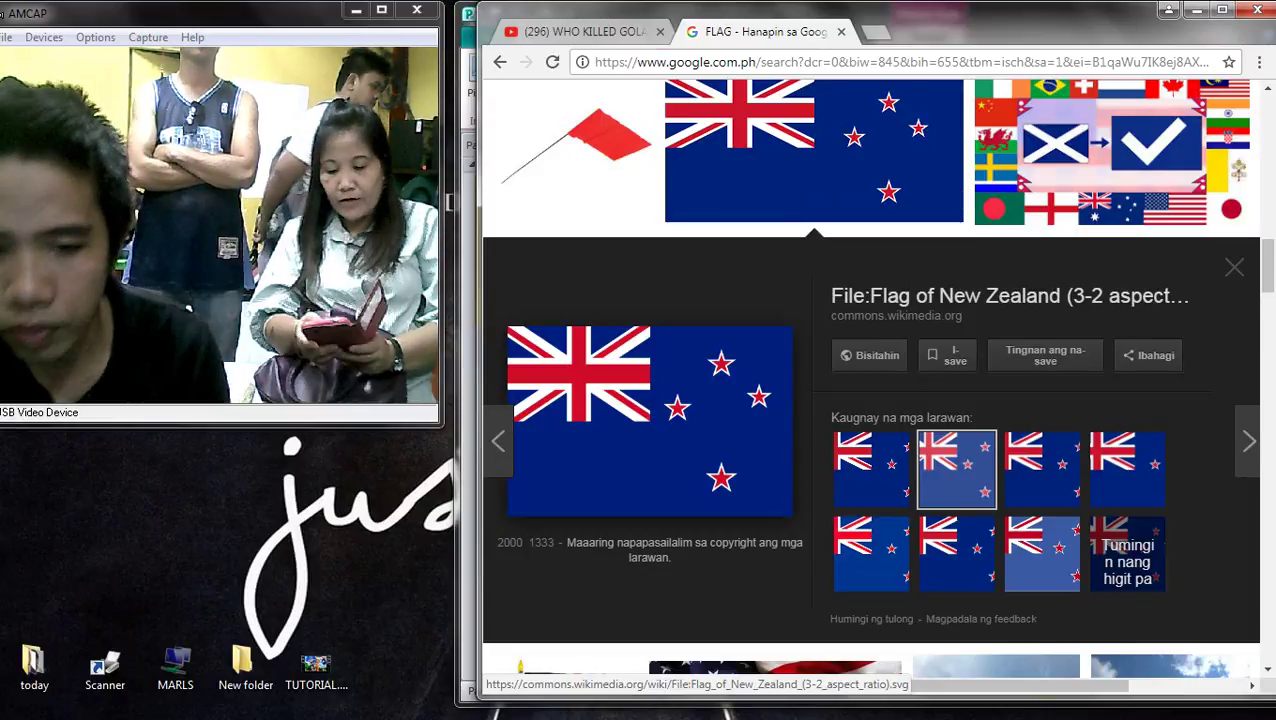
- After previewing the Palestine flag, search 'CANADA FLAG' and copy the Wikipedia Canada flag image
scroll(620, 460, "down", 5)
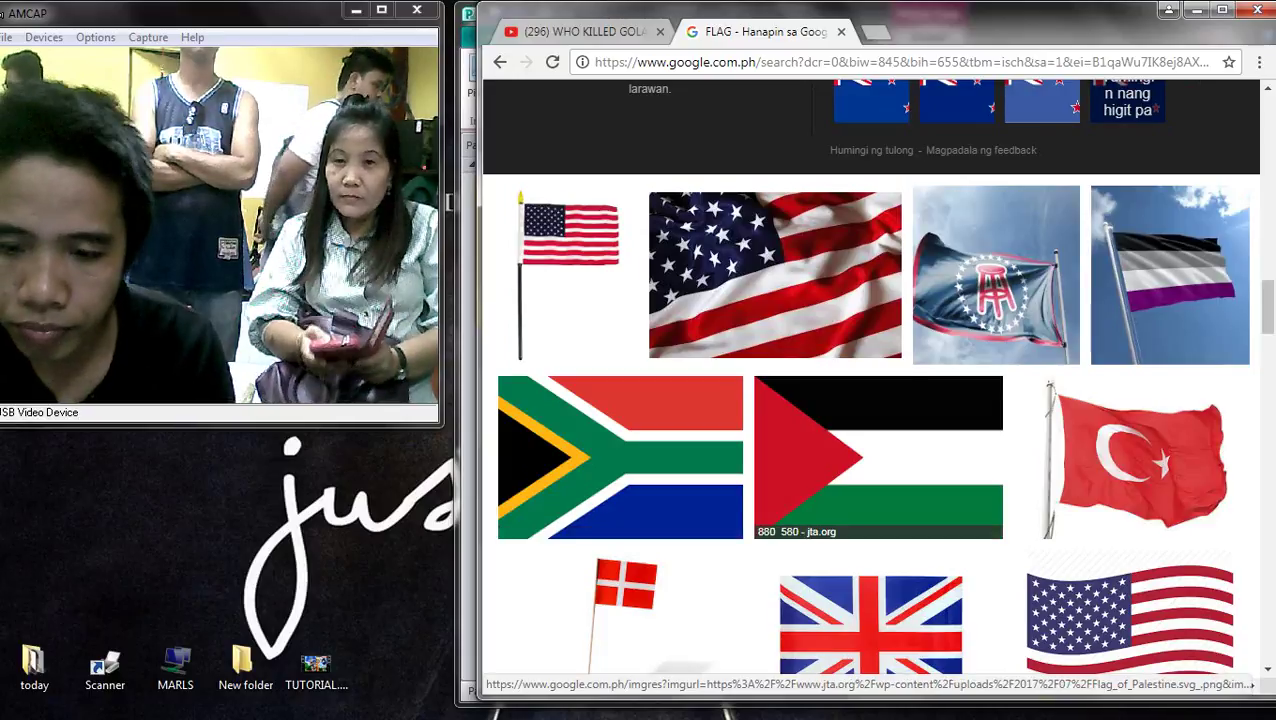
left_click(878, 457)
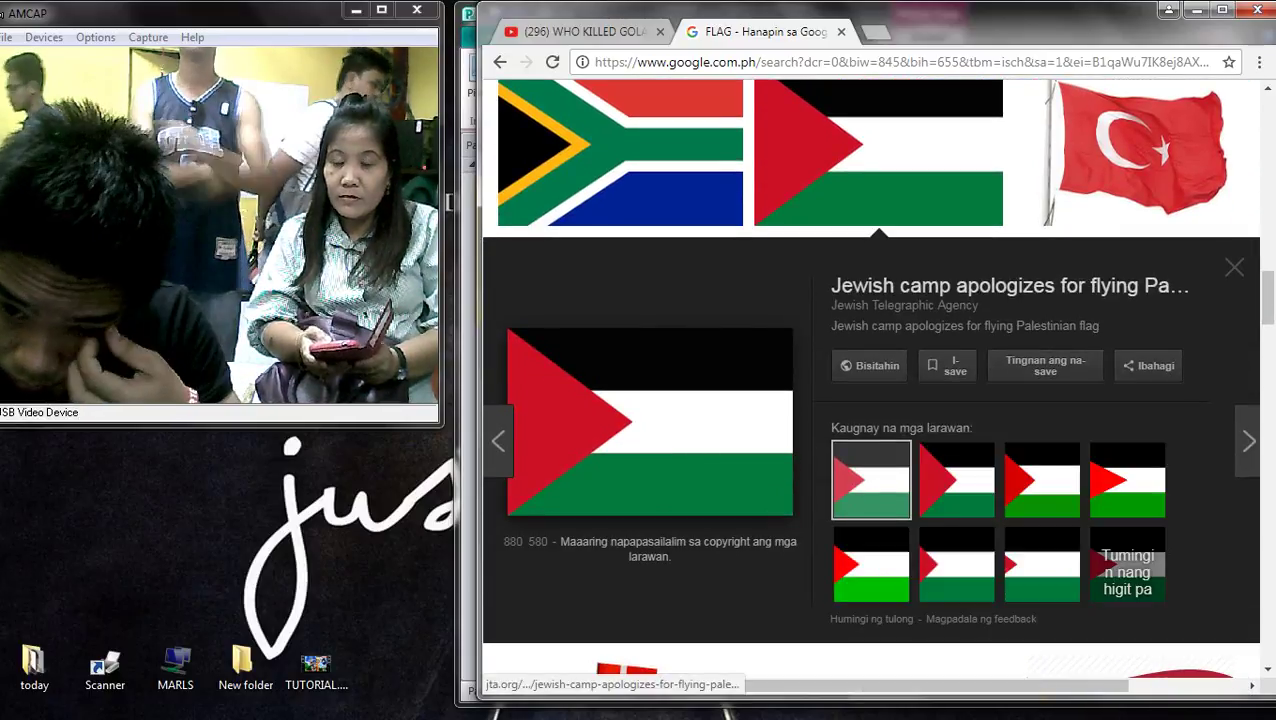
scroll(545, 530, "down", 5)
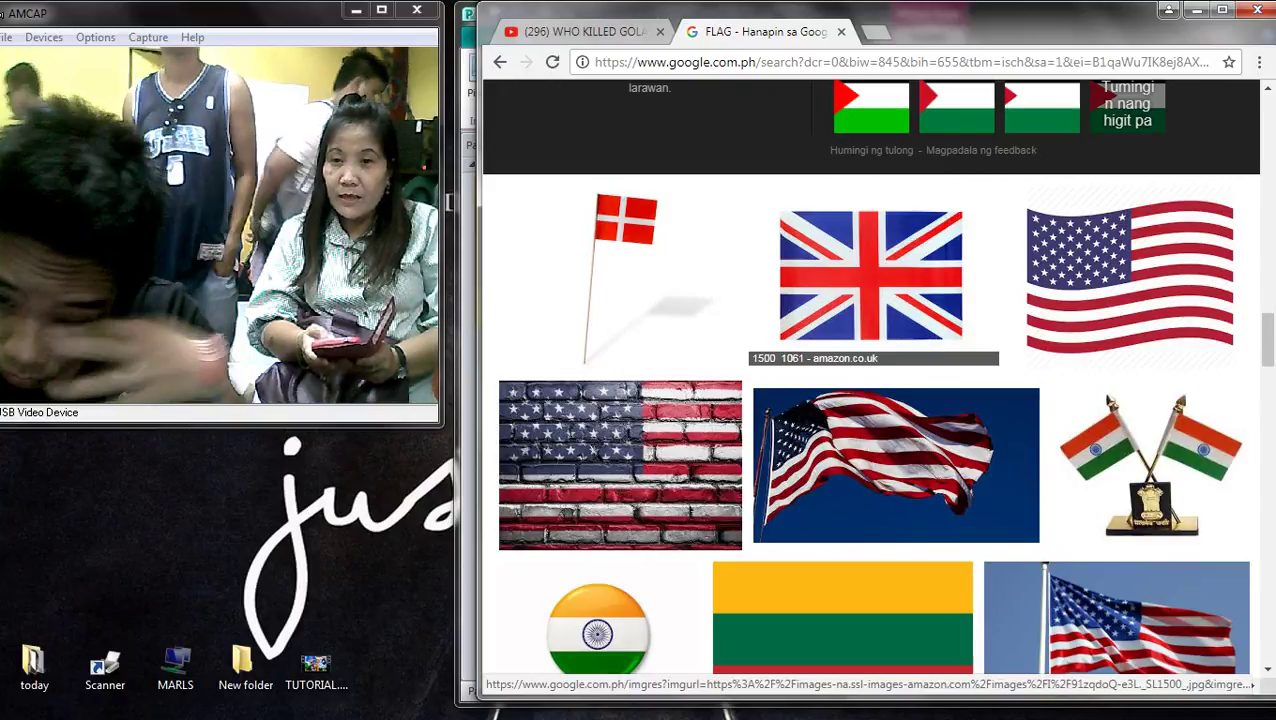
scroll(870, 280, "up", 5)
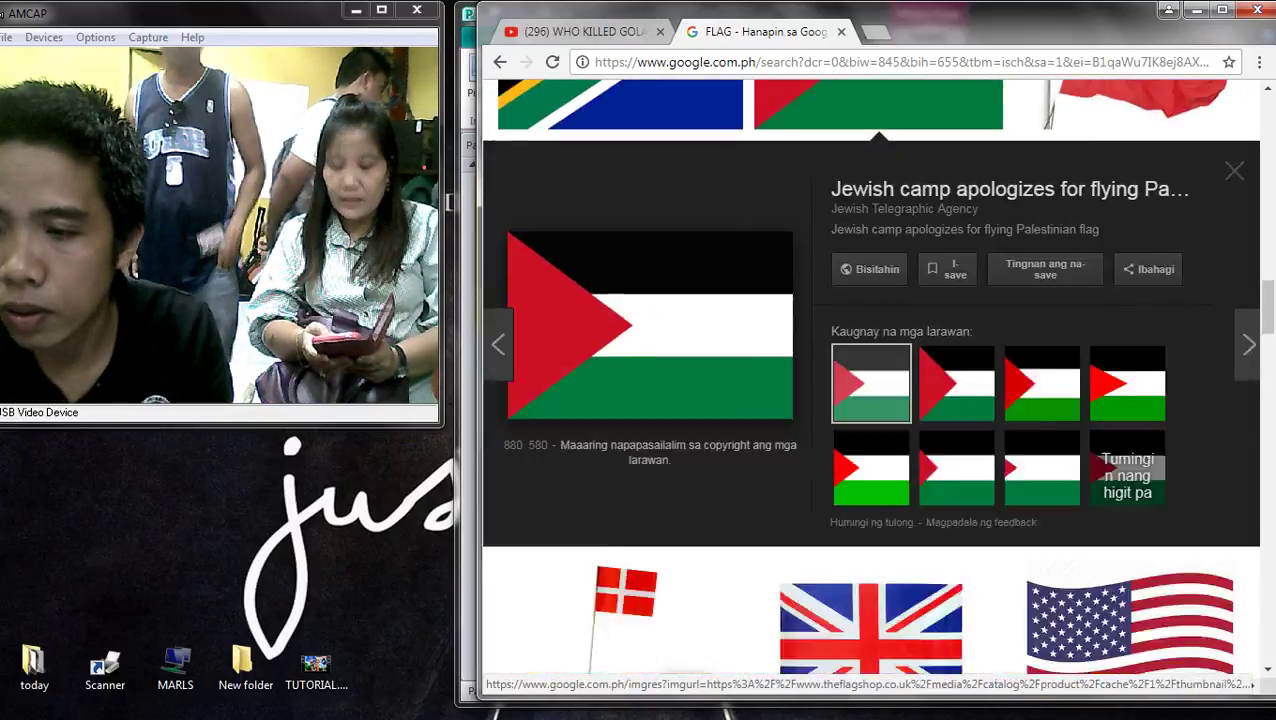
scroll(870, 280, "up", 5)
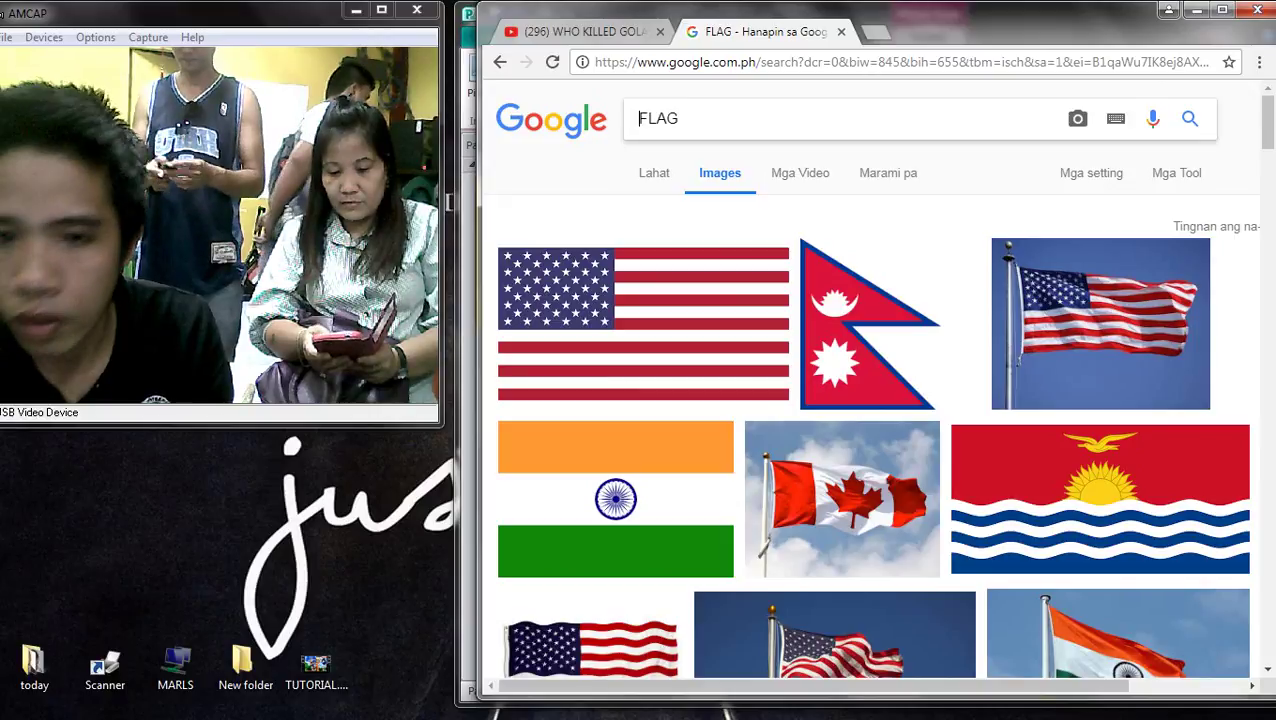
type("ANADA")
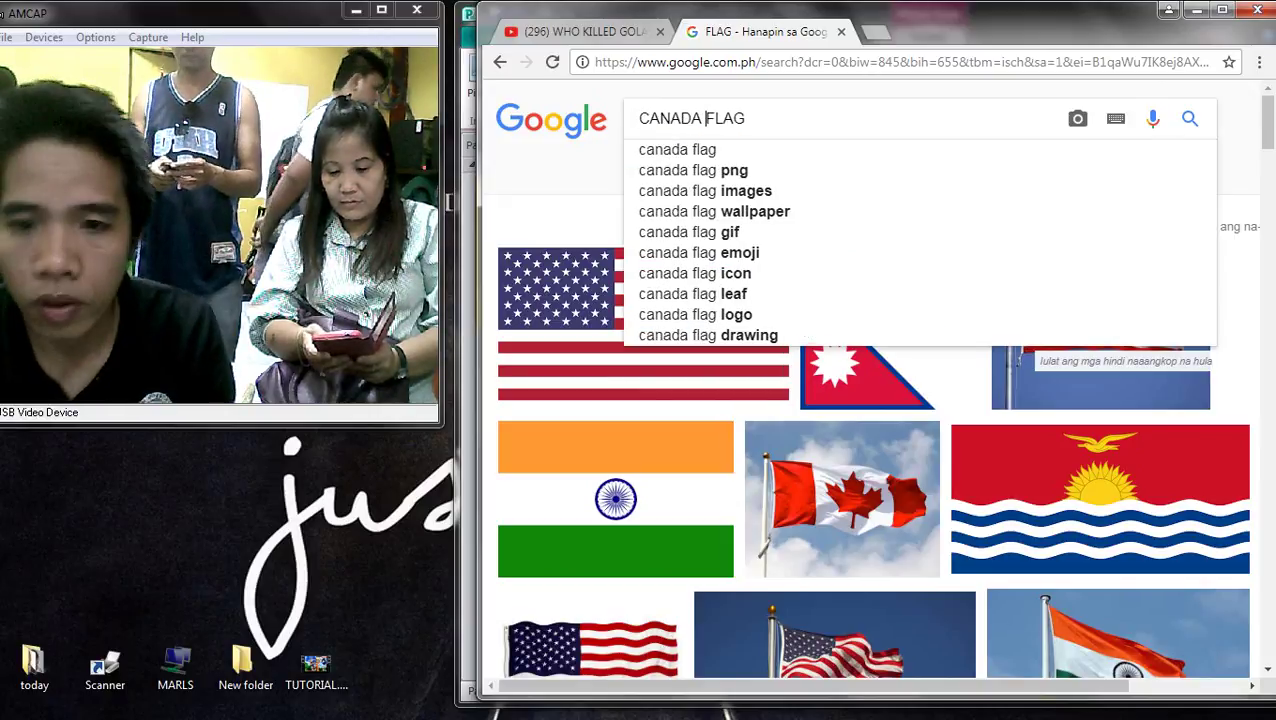
key("Return")
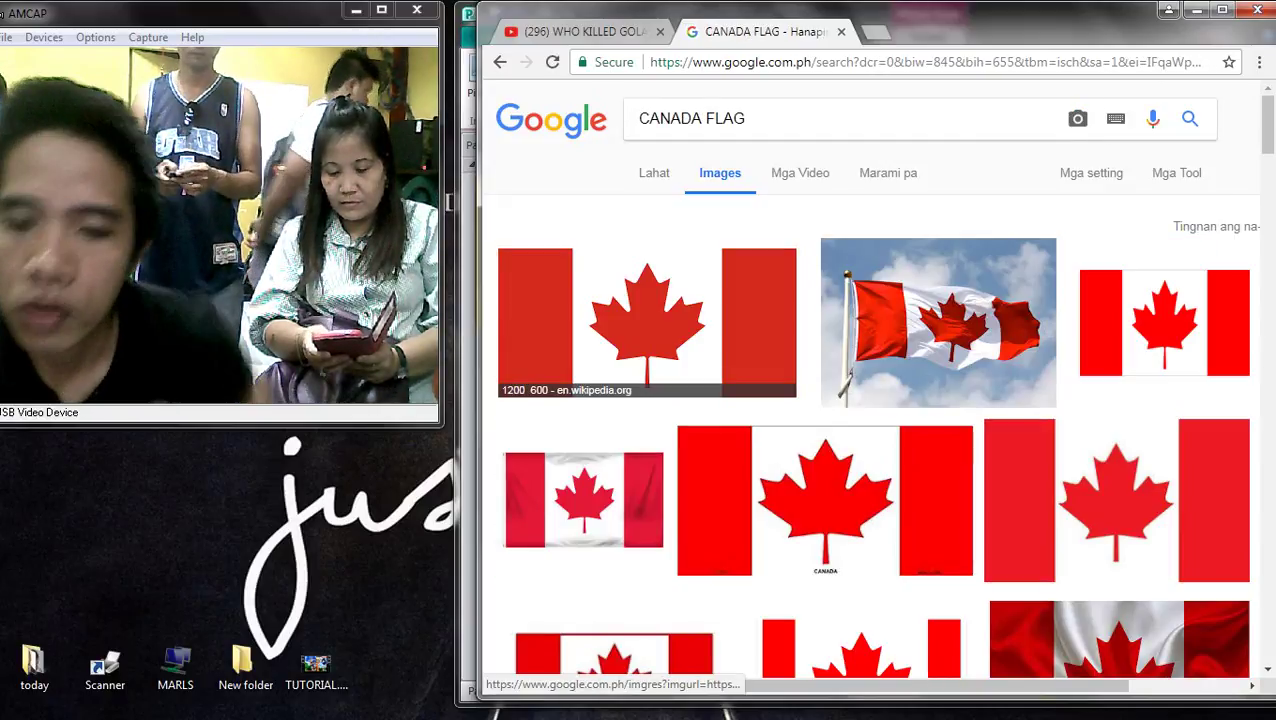
left_click(647, 320)
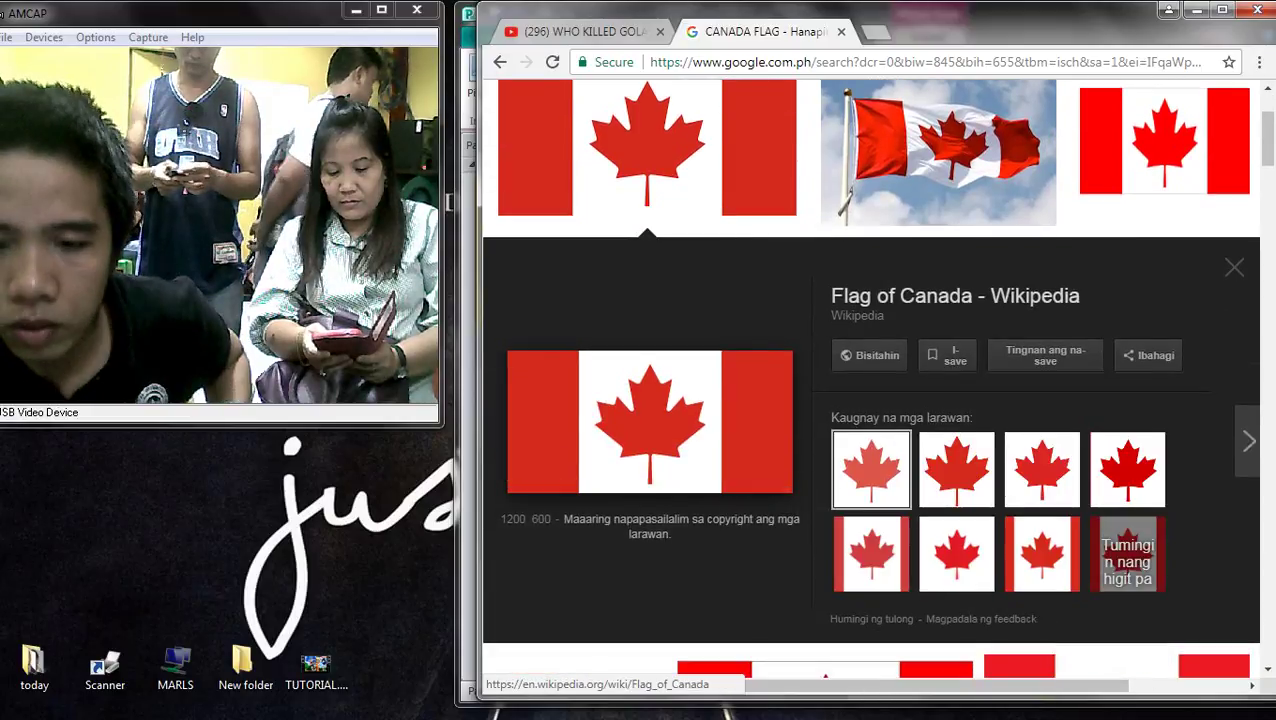
right_click(613, 377)
left_click(667, 567)
key("alt+Tab")
key("alt+Tab")
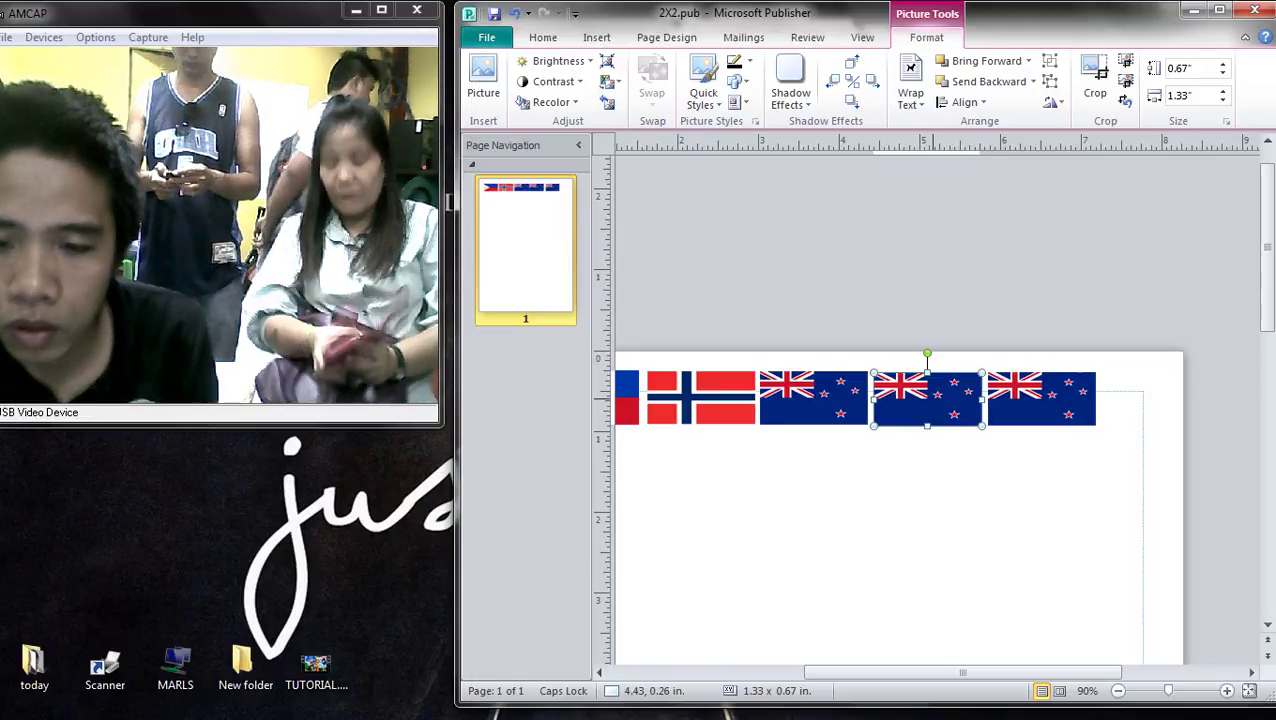
- Paste the Canada flag over the middle New Zealand flag at the same size and deselect it
key("ctrl+v")
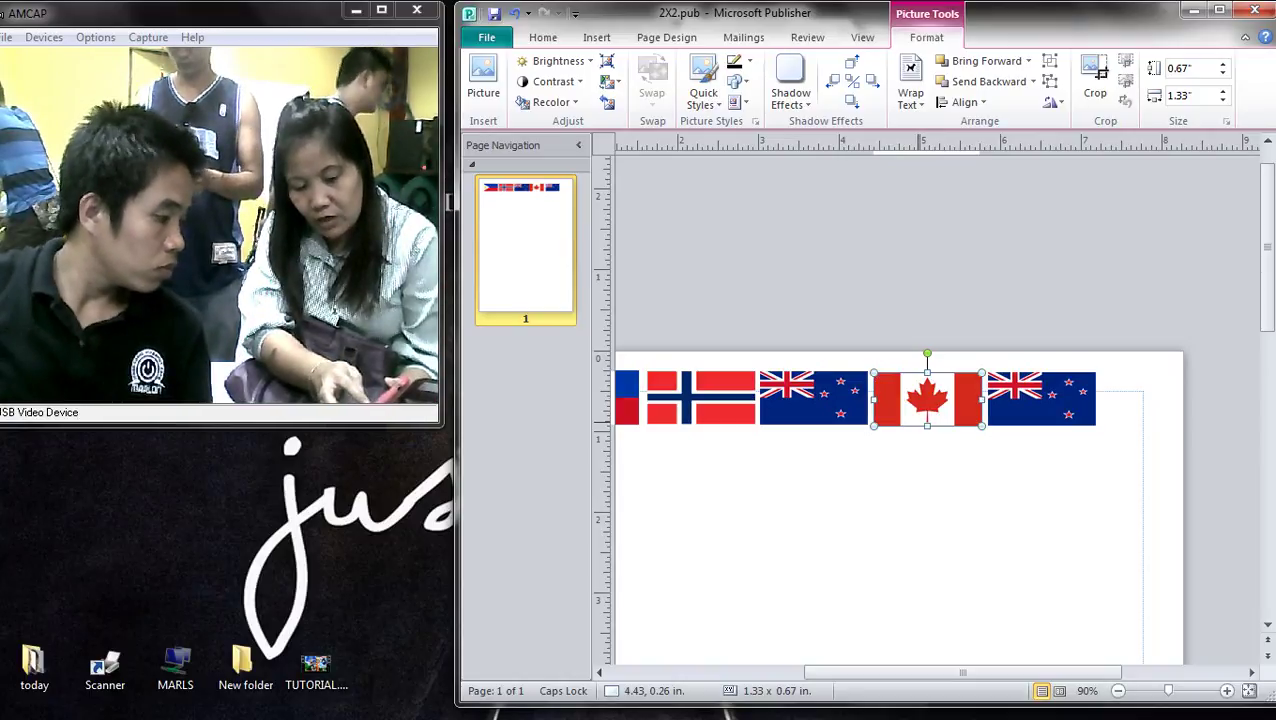
key("Escape")
scroll(920, 450, "down", 2)
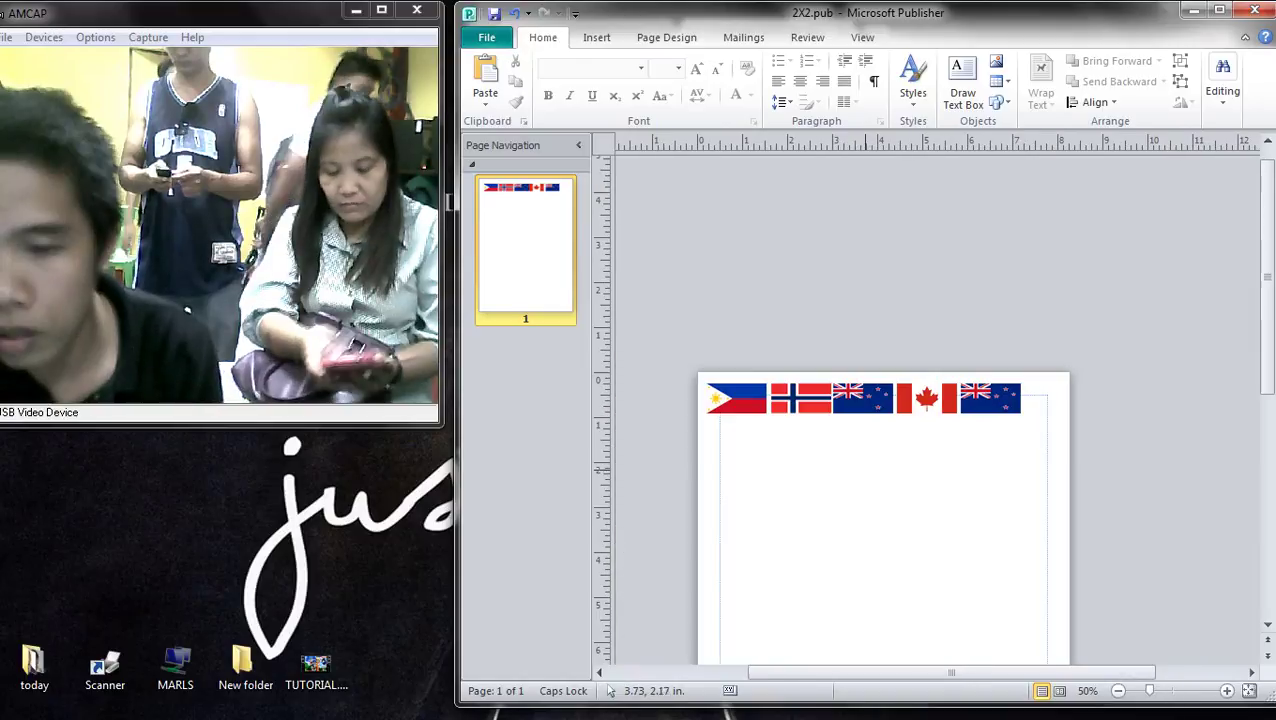
scroll(920, 450, "up", 4)
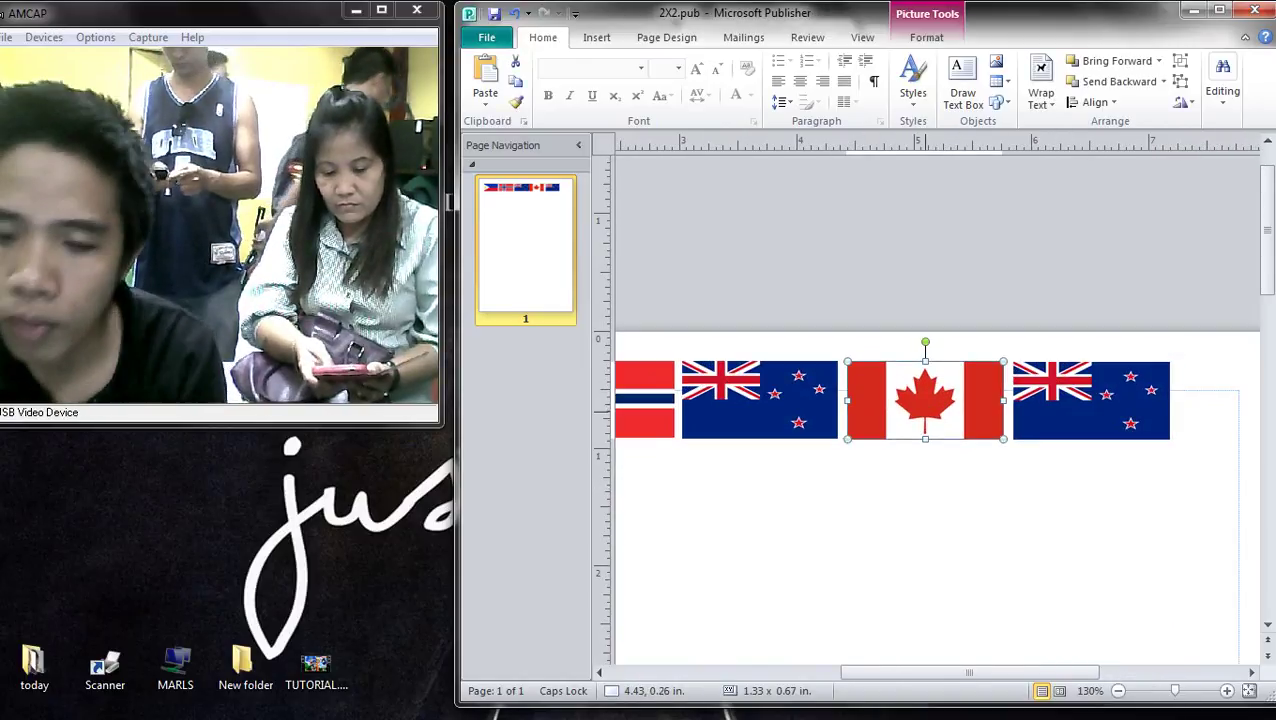
key("Escape")
key("alt+Tab")
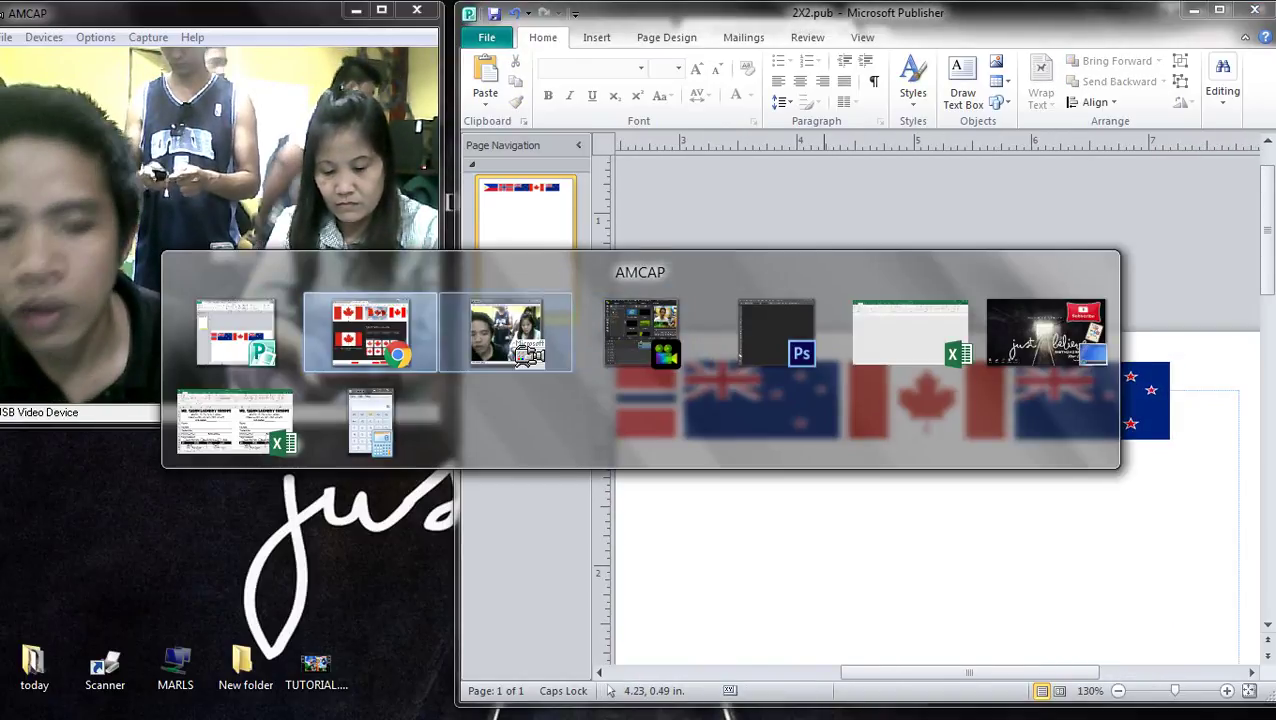
- Search for 'bolton flag', then rerun the 'CANADA FLAG' search
scroll(650, 600, "up", 2)
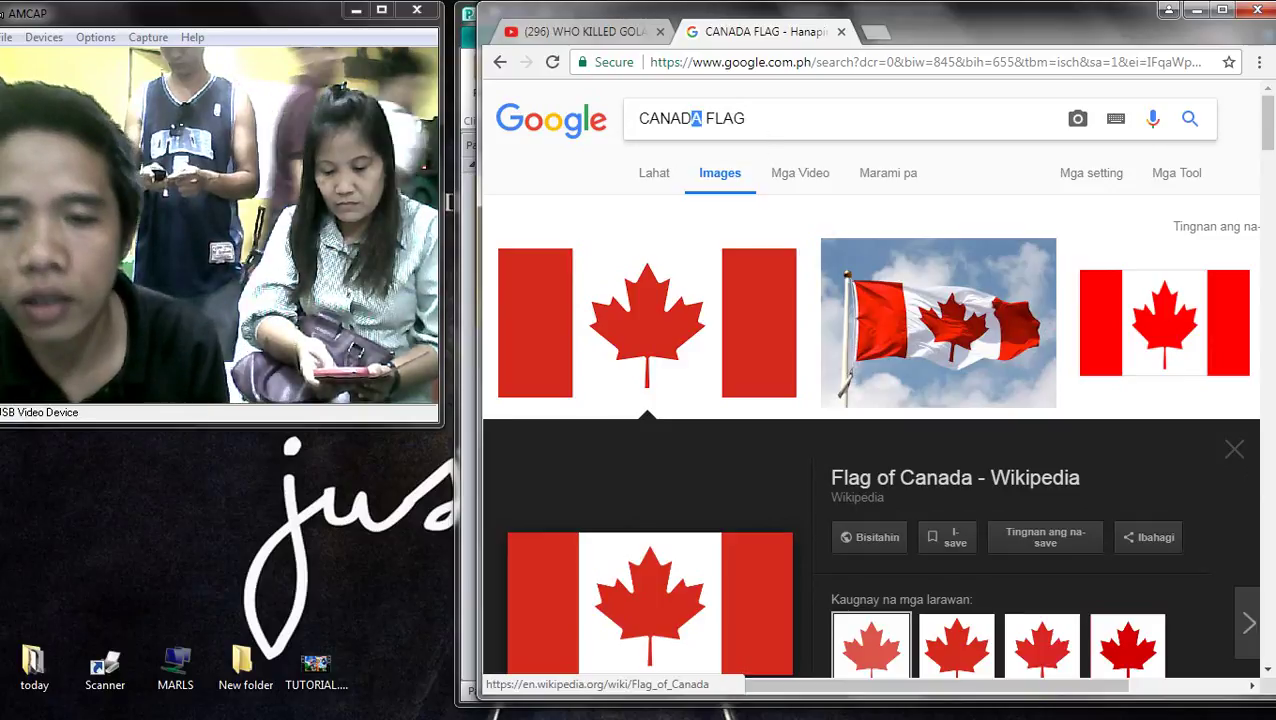
double_click(696, 118)
type("BAR")
key("BackSpace")
key("BackSpace")
key("BackSpace")
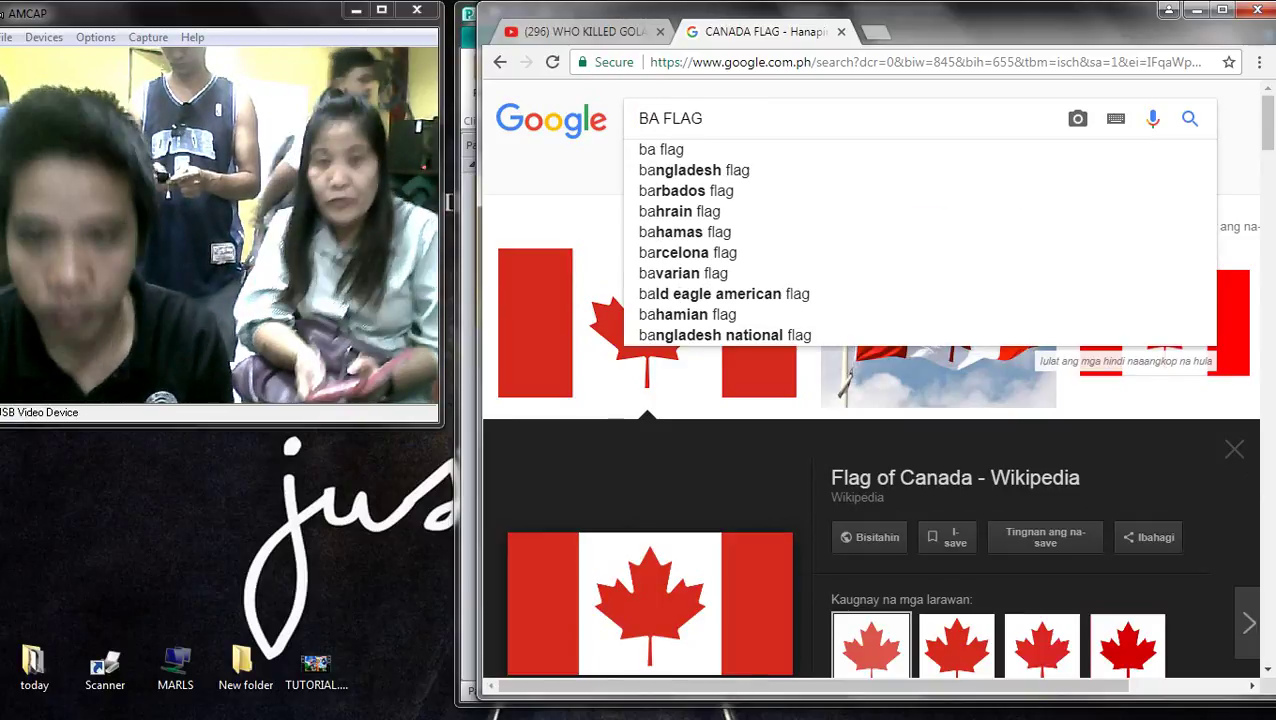
type("BOLTON")
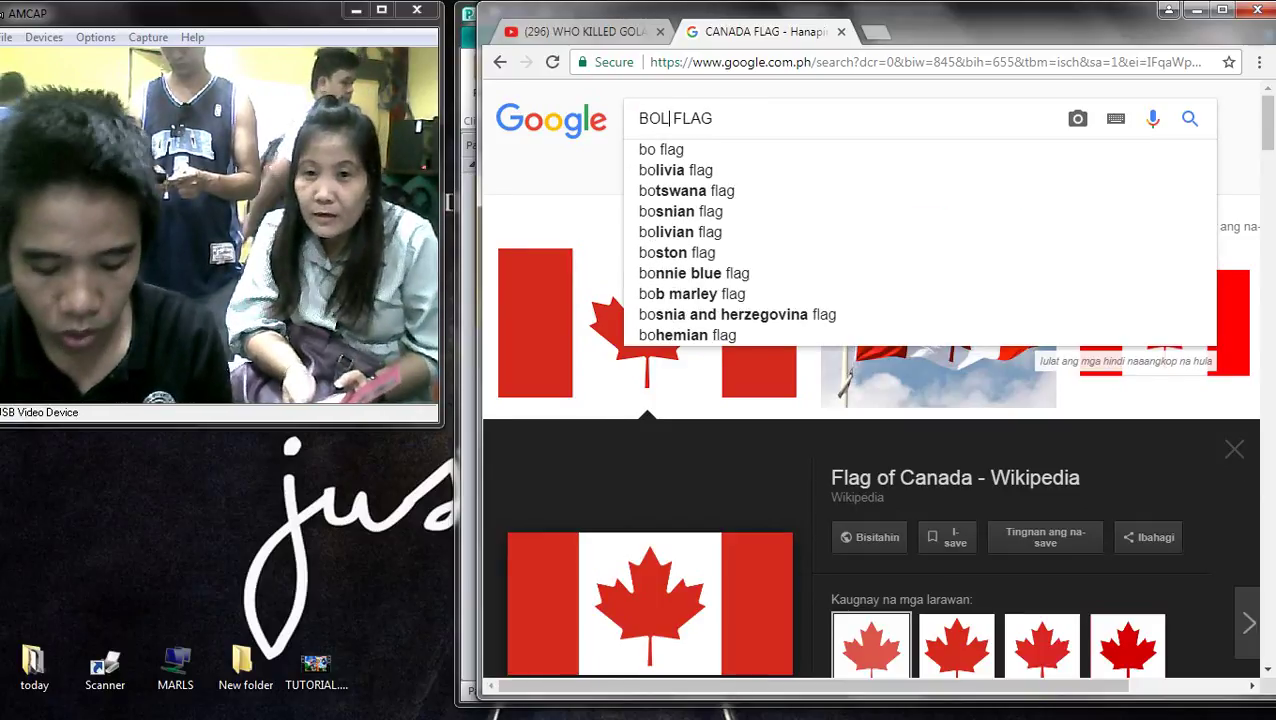
key("Down")
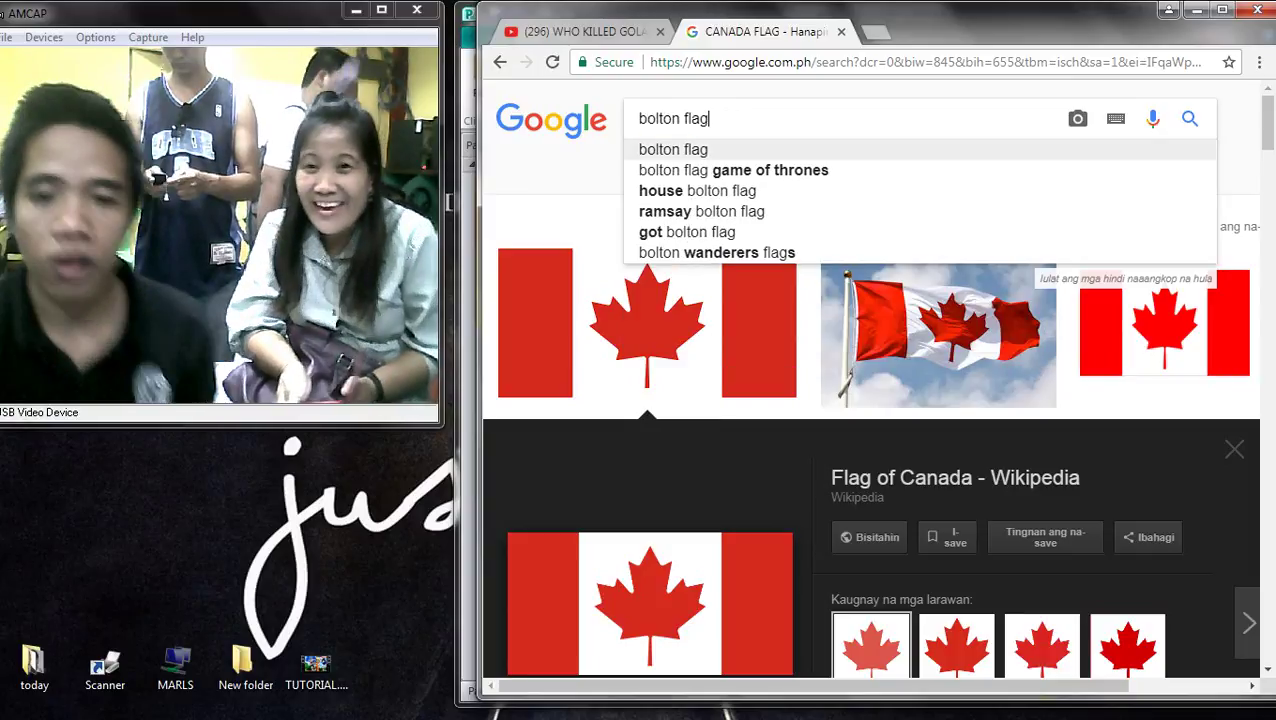
key("Return")
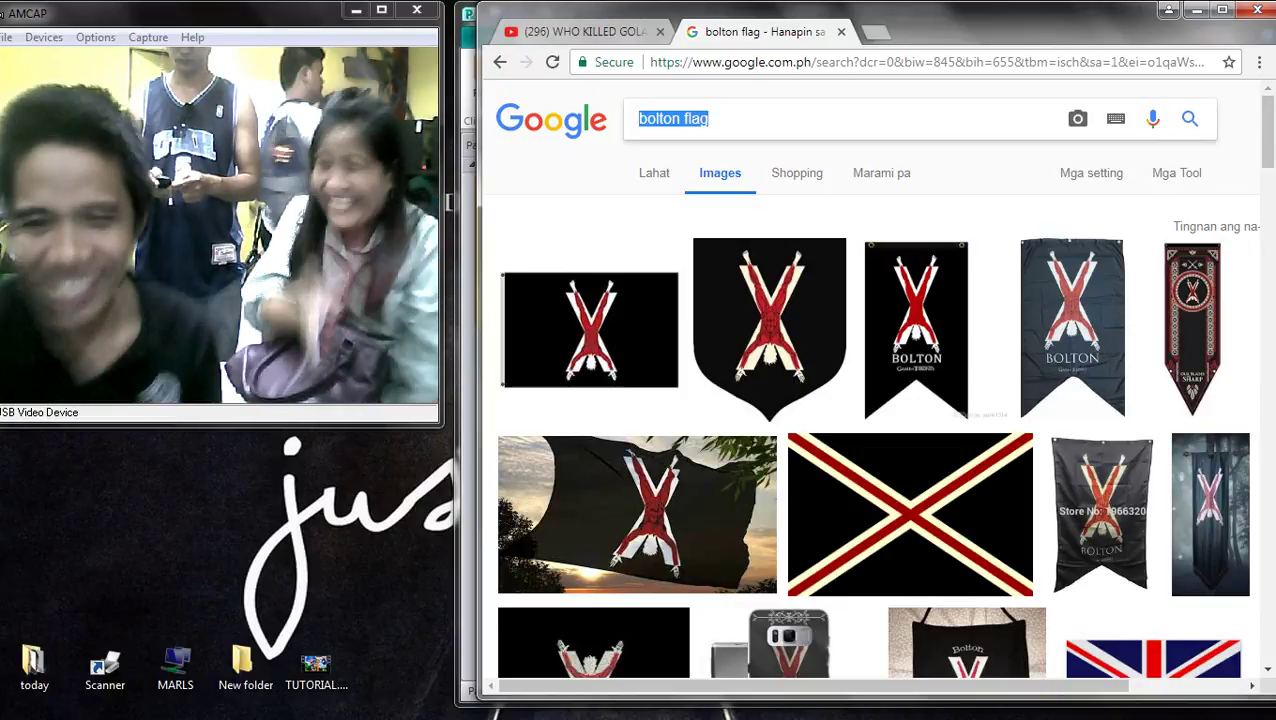
type("CANADA FLAG")
key("Return")
- Preview the first Canada flag, then search 'african flag' and open the Pan-African flag
left_click(578, 322)
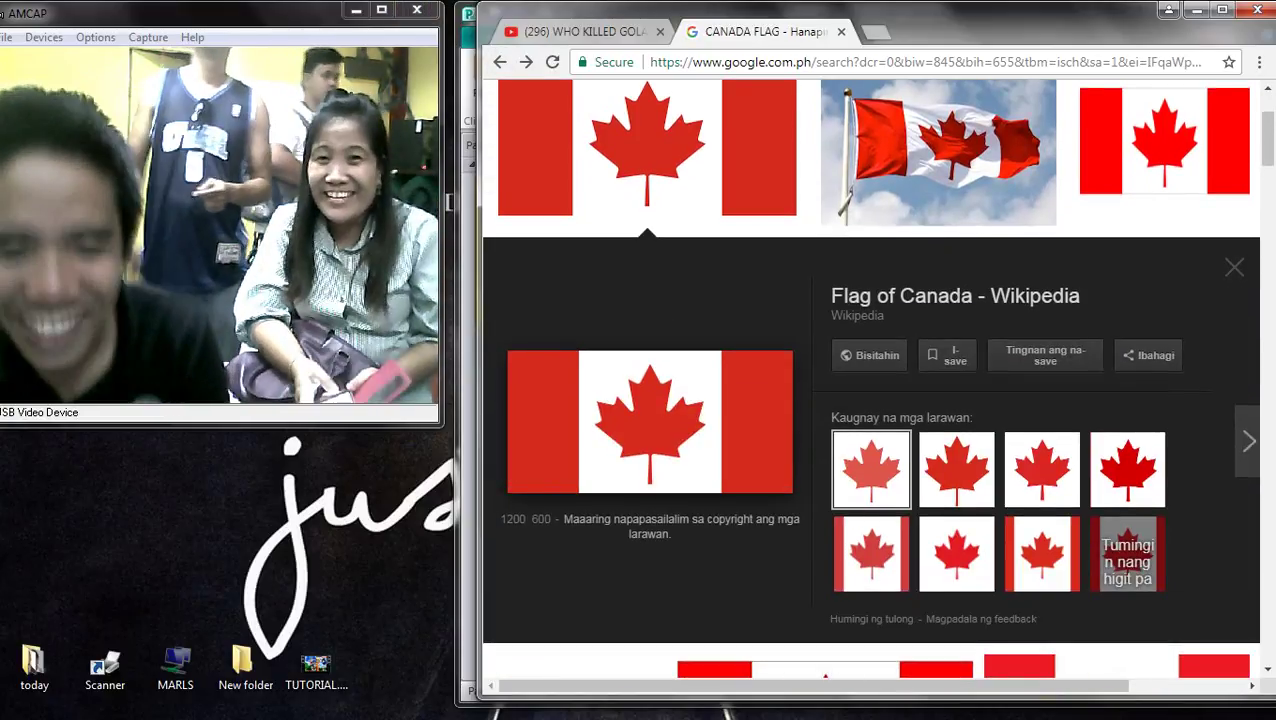
left_click_drag(478, 400, 455, 400)
scroll(865, 400, "down", 5)
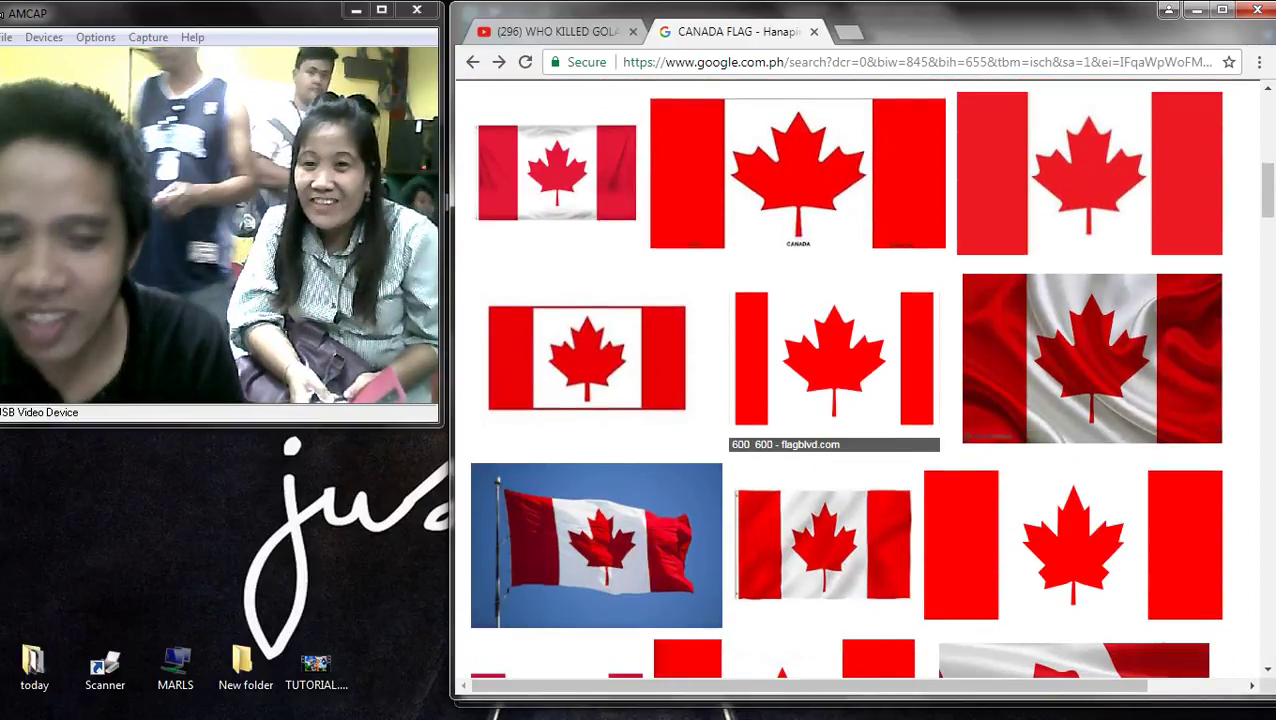
scroll(865, 400, "up", 7)
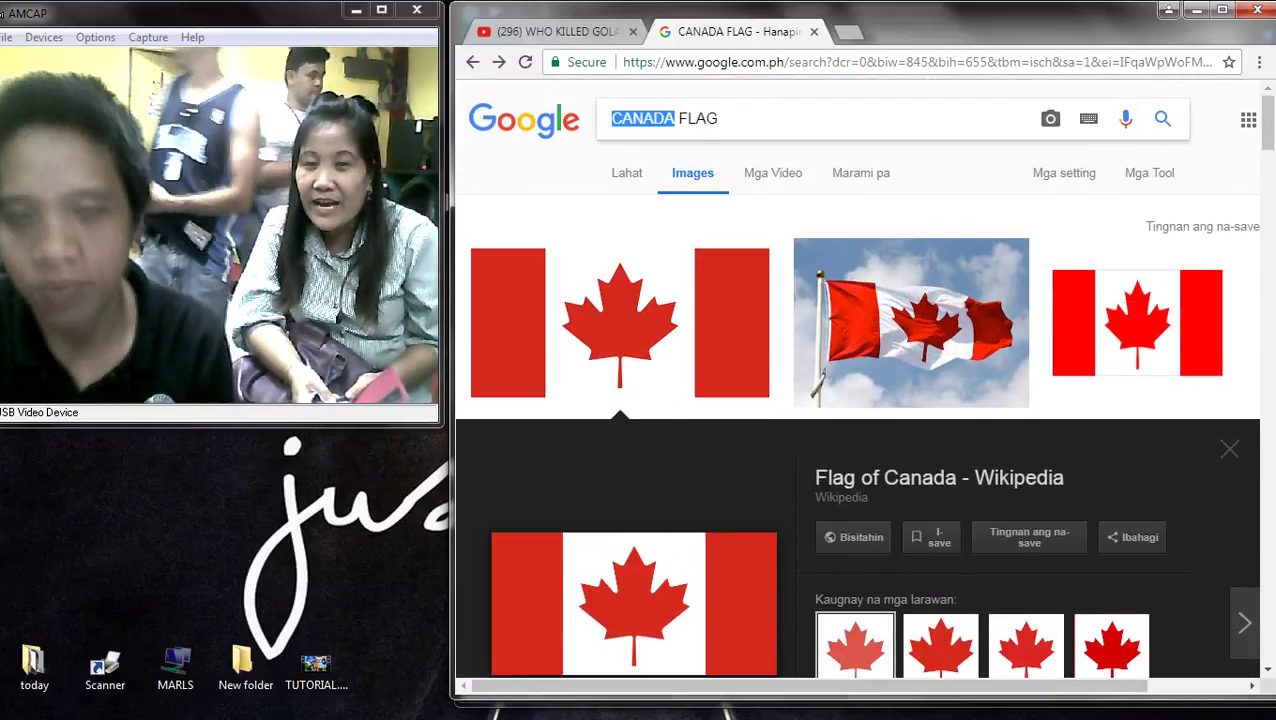
type("FR")
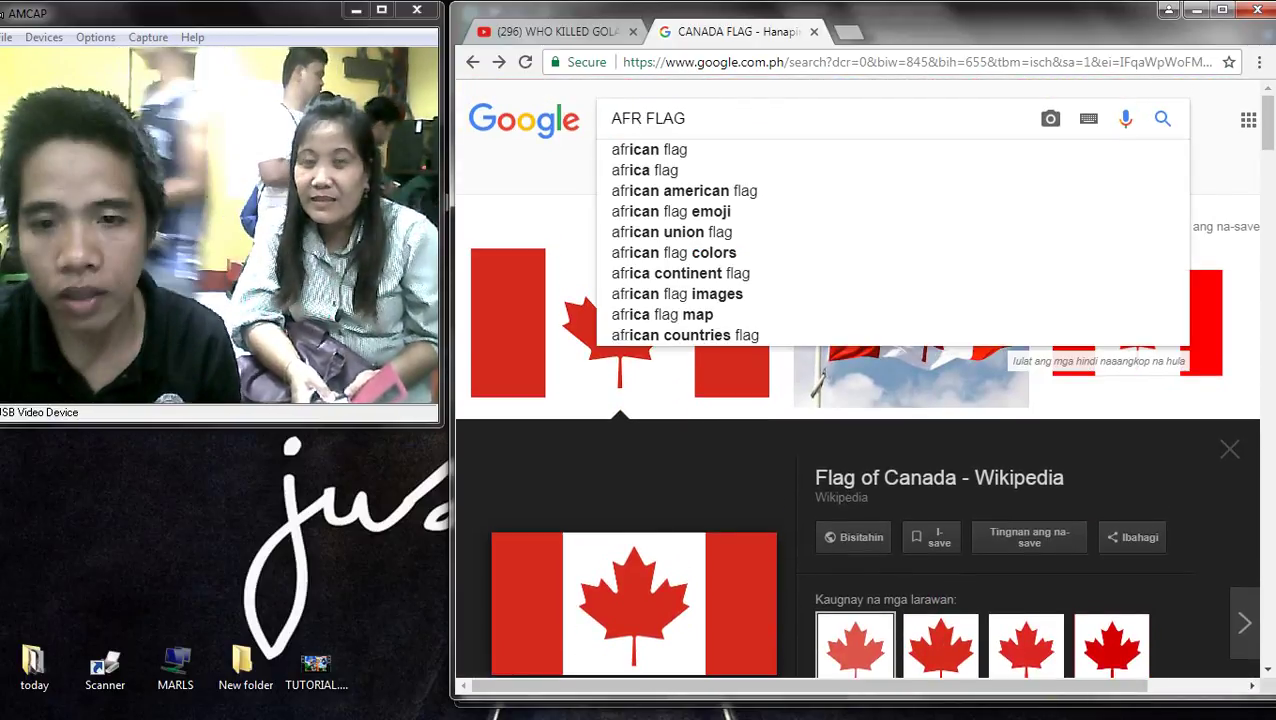
key("Down")
key("Return")
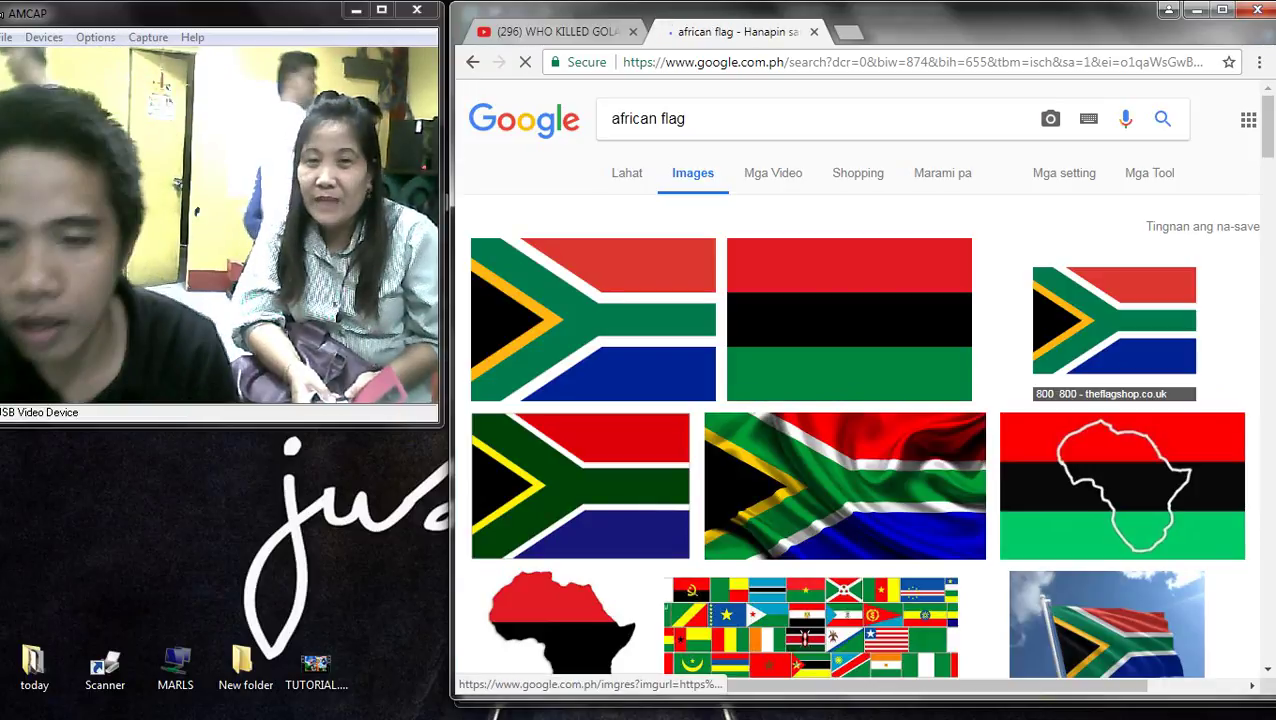
left_click(849, 320)
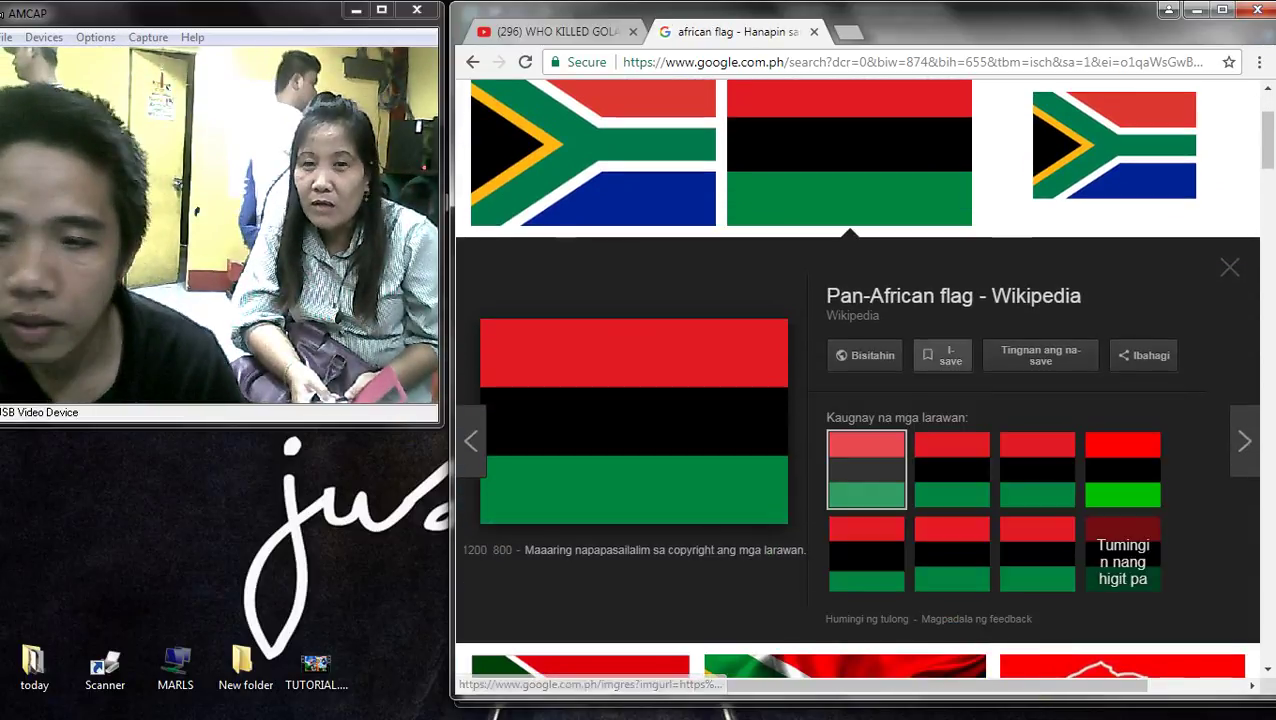
- Change the search to 'africa flag' and preview a South Africa flag result
scroll(857, 380, "up", 2)
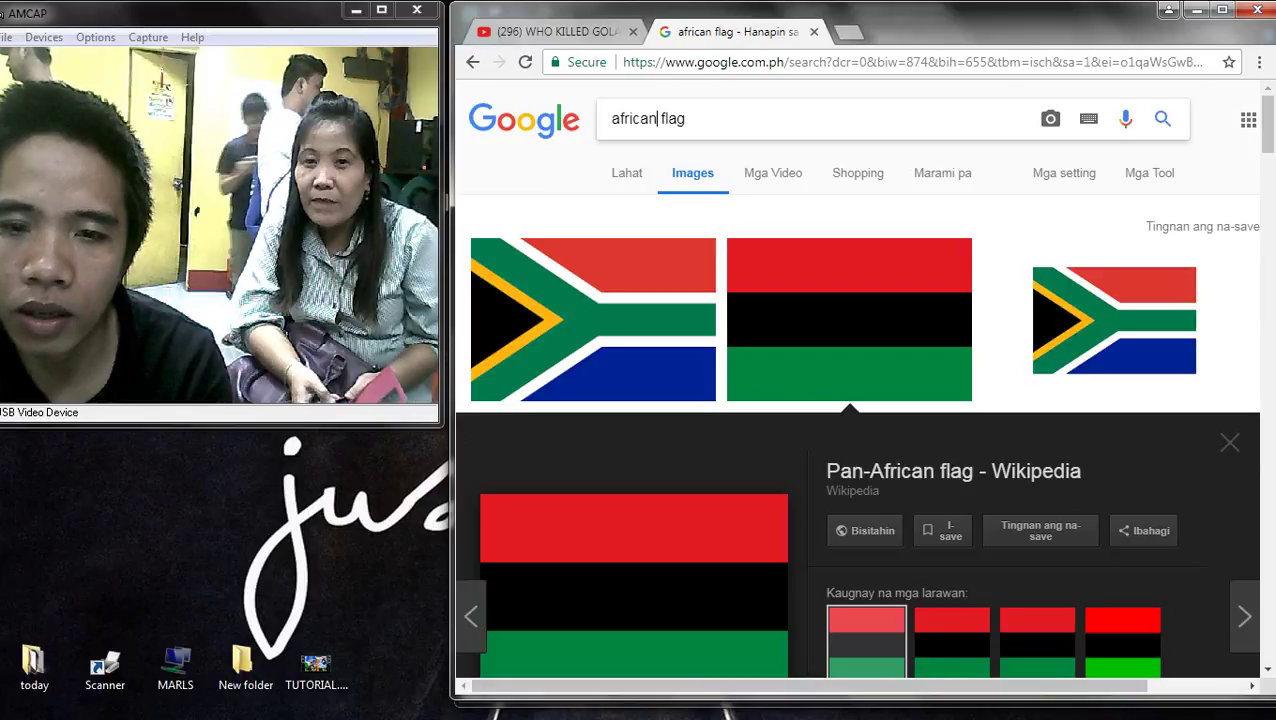
key("BackSpace")
key("Return")
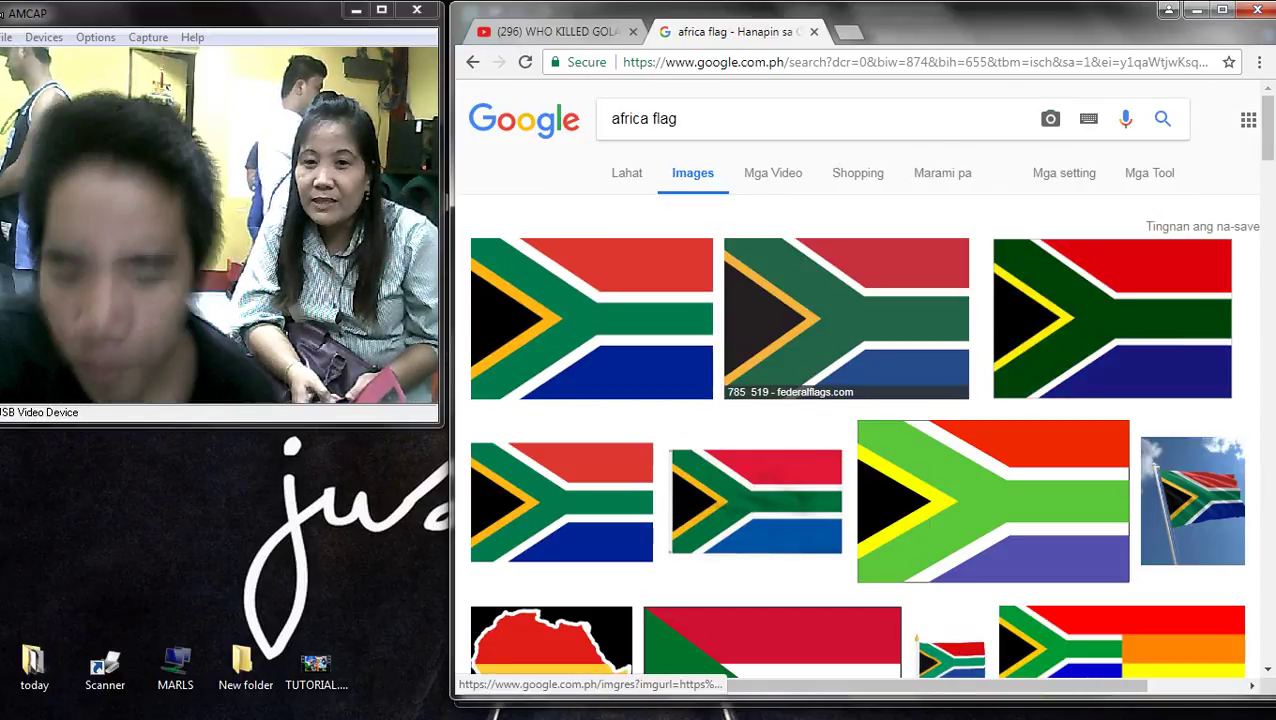
left_click(1110, 300)
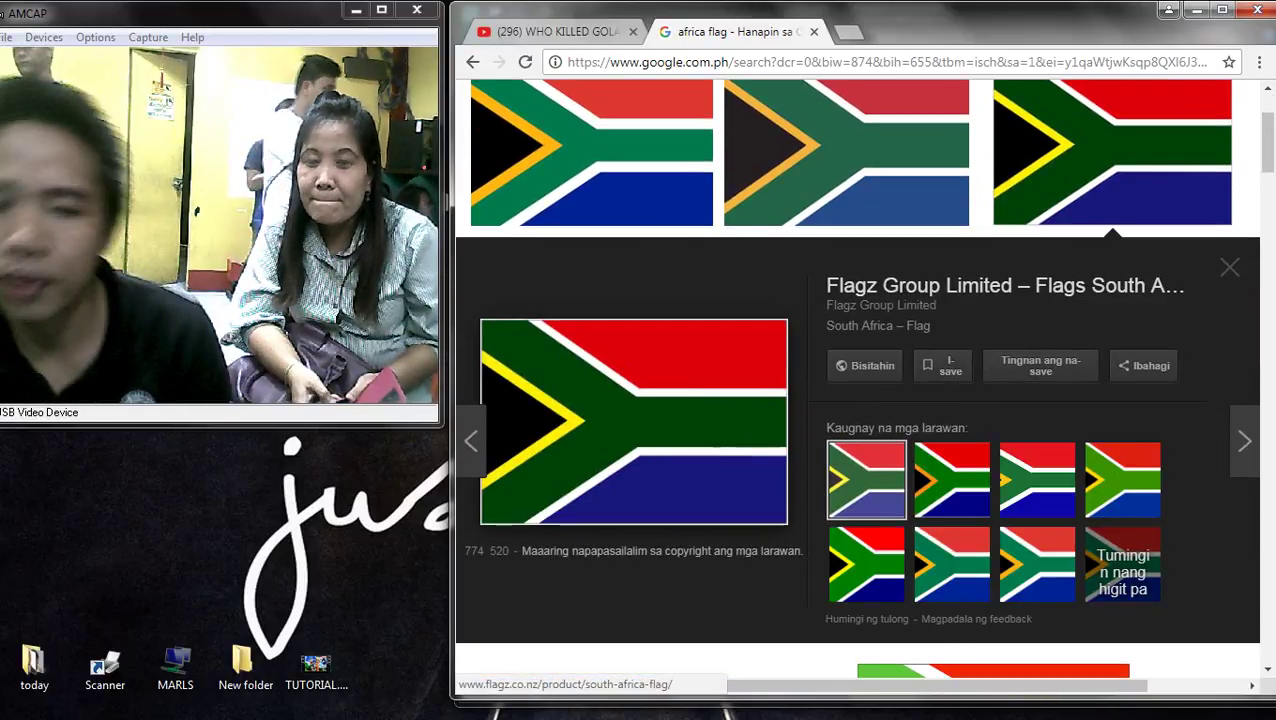
left_click(1110, 150)
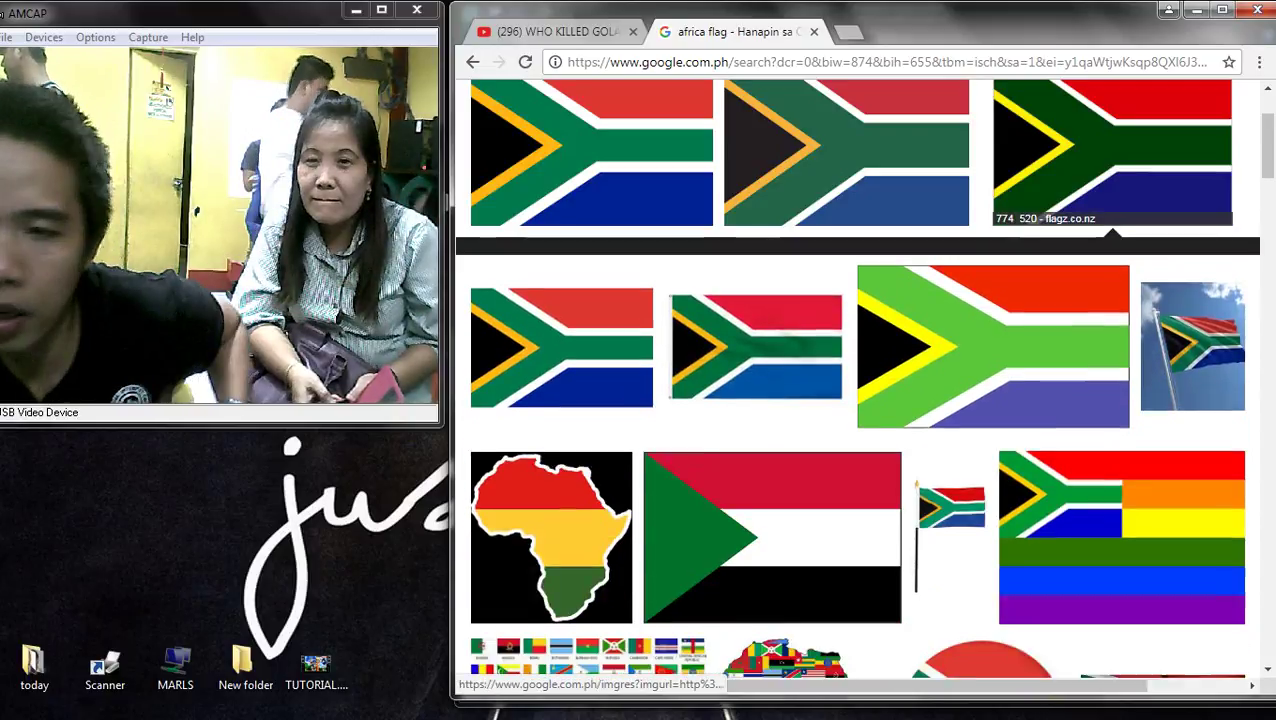
left_click(1110, 150)
scroll(866, 480, "up", 2)
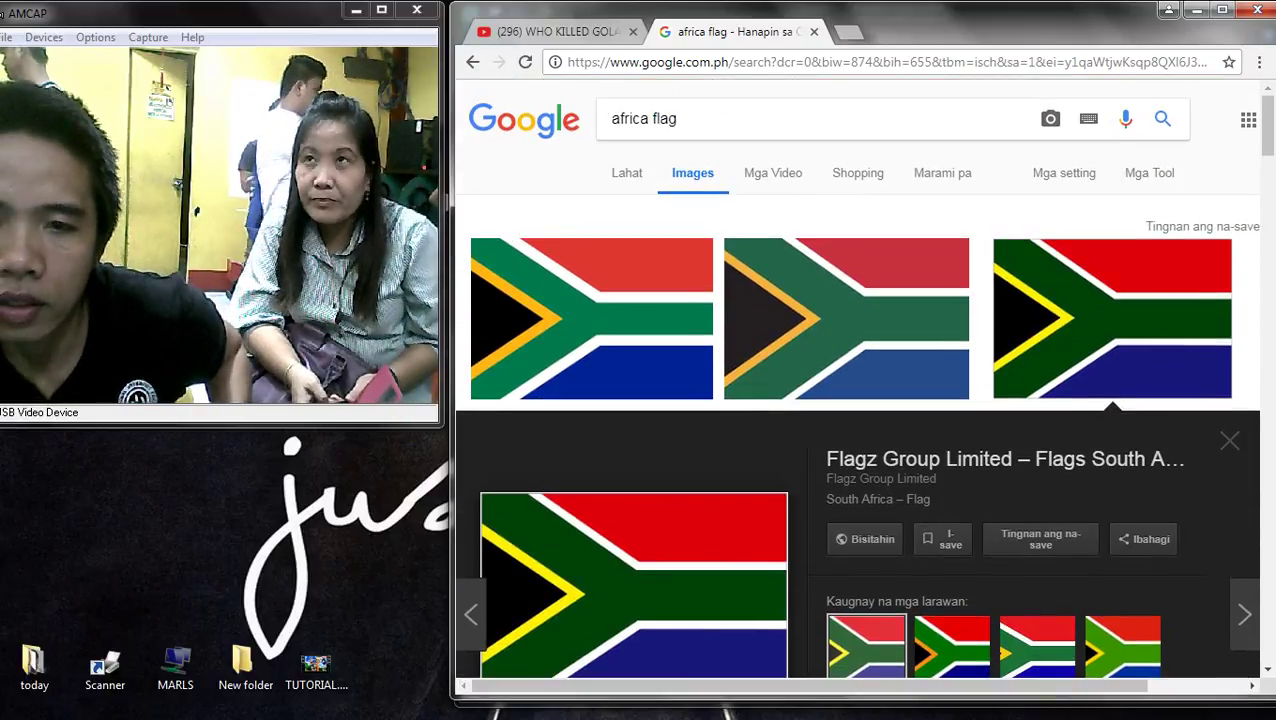
key("Return")
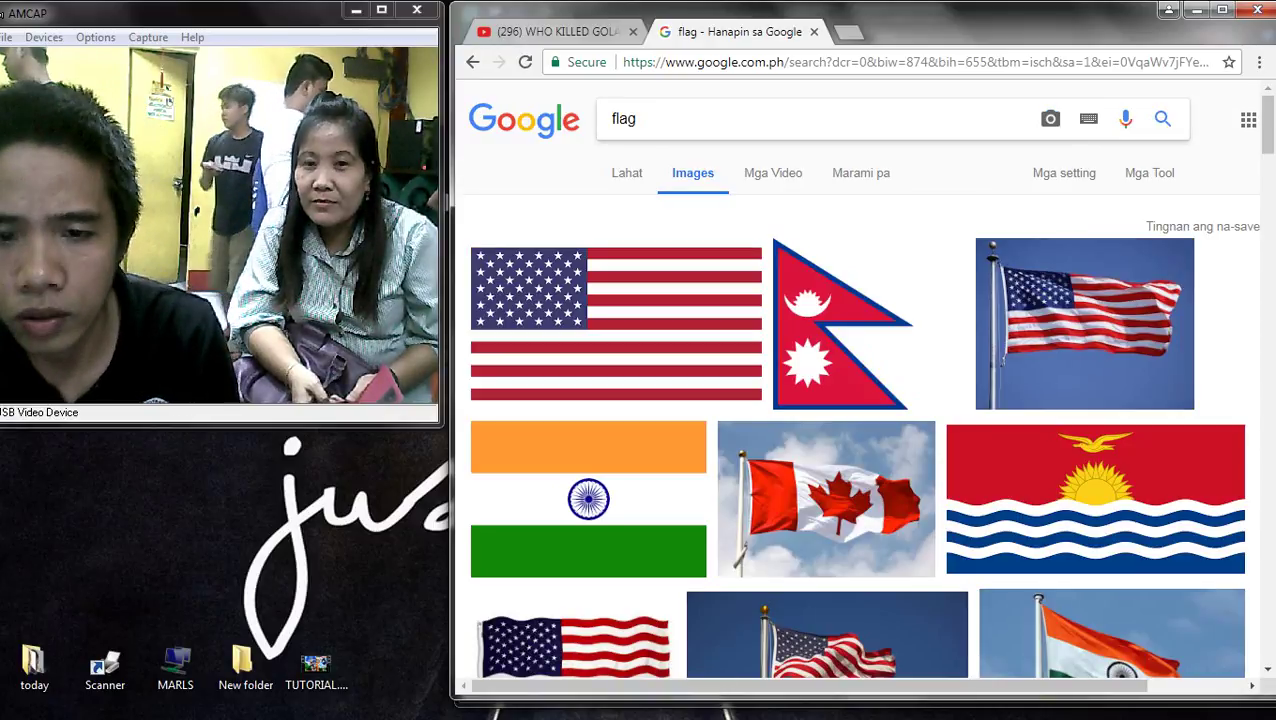
- Search for 'australian flag' and copy the Flag of Australia image
left_click(611, 118)
type("AUSTRA")
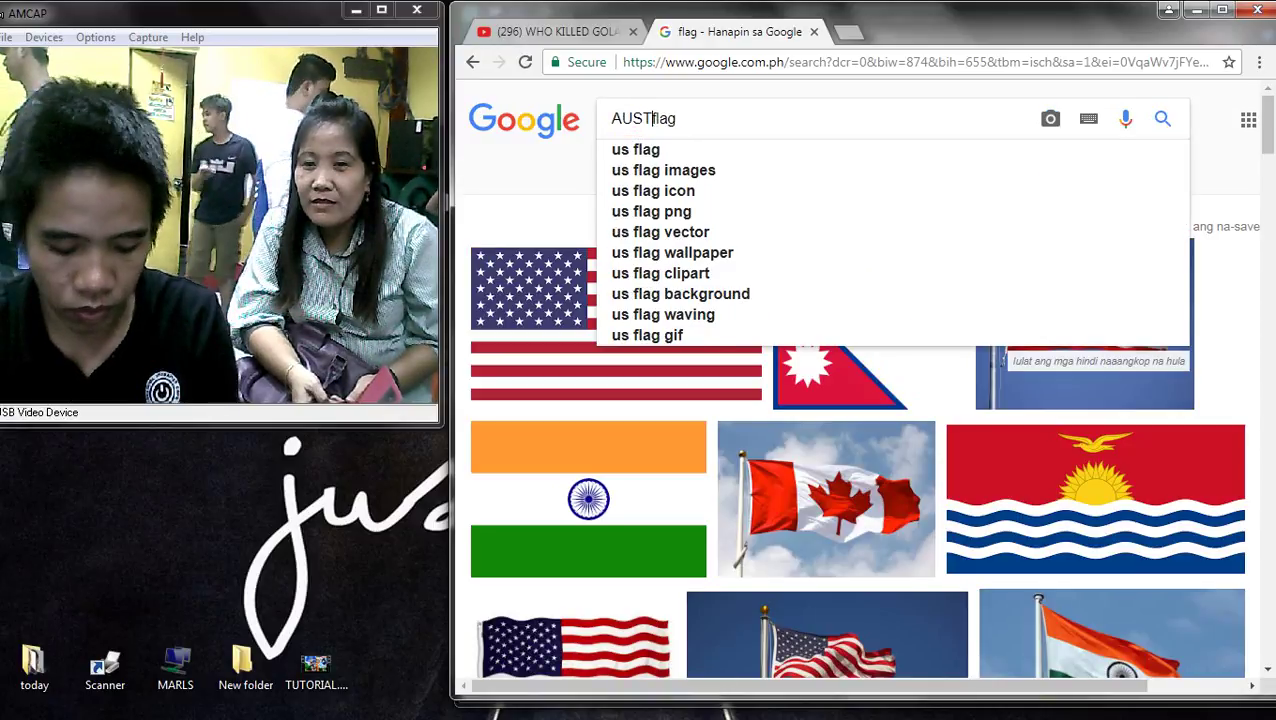
key("Down")
key("Return")
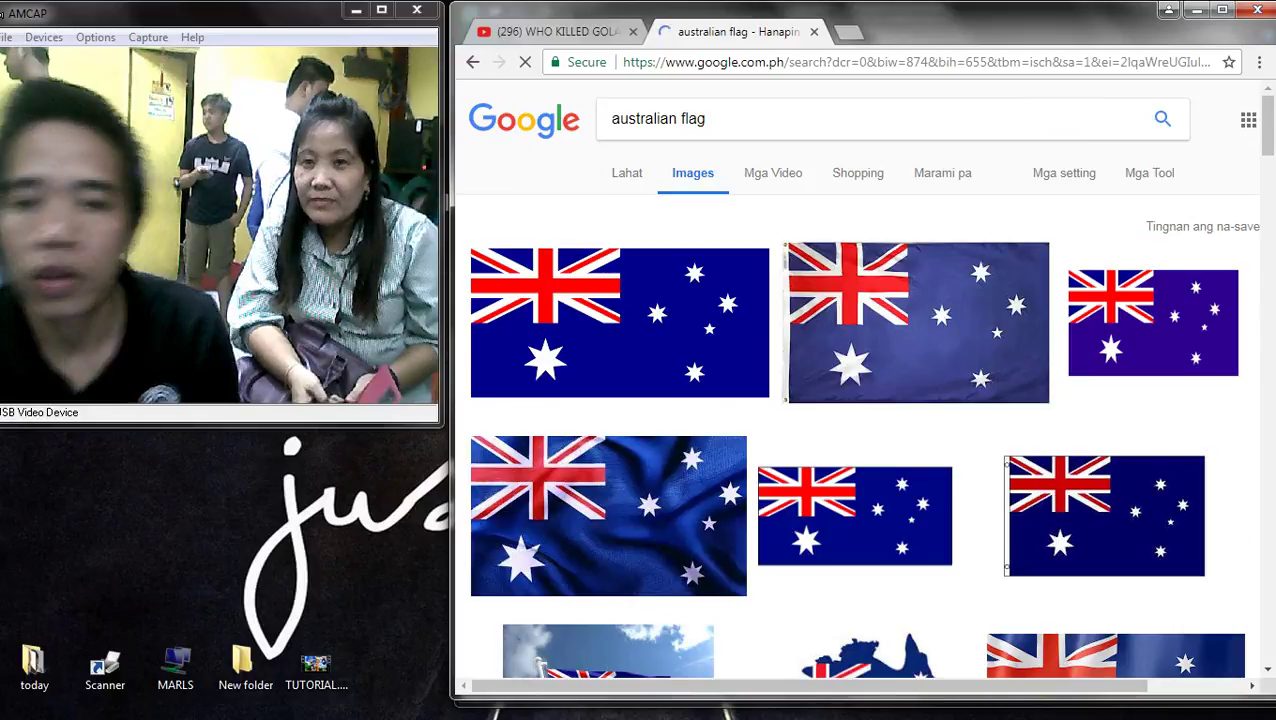
left_click(620, 320)
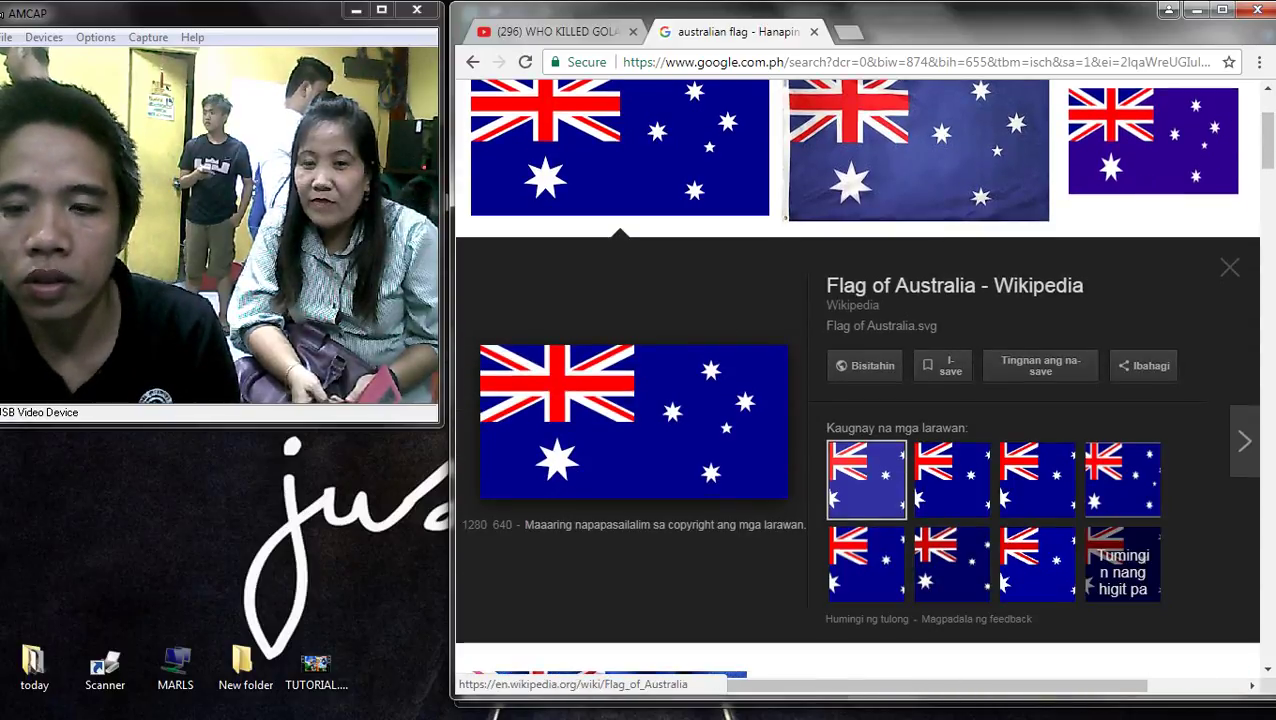
right_click(592, 386)
left_click(640, 578)
key("alt+Tab")
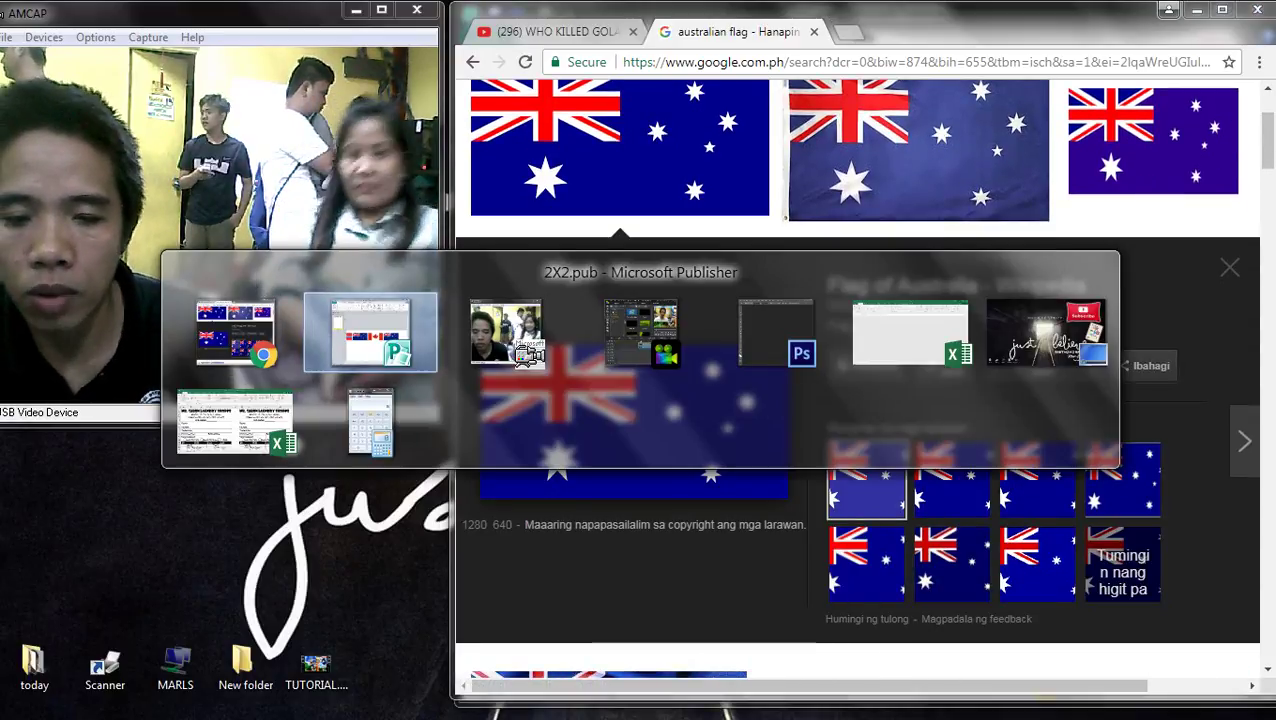
- Select the rightmost New Zealand flag in the Publisher row
left_click(754, 367)
left_click(1016, 368)
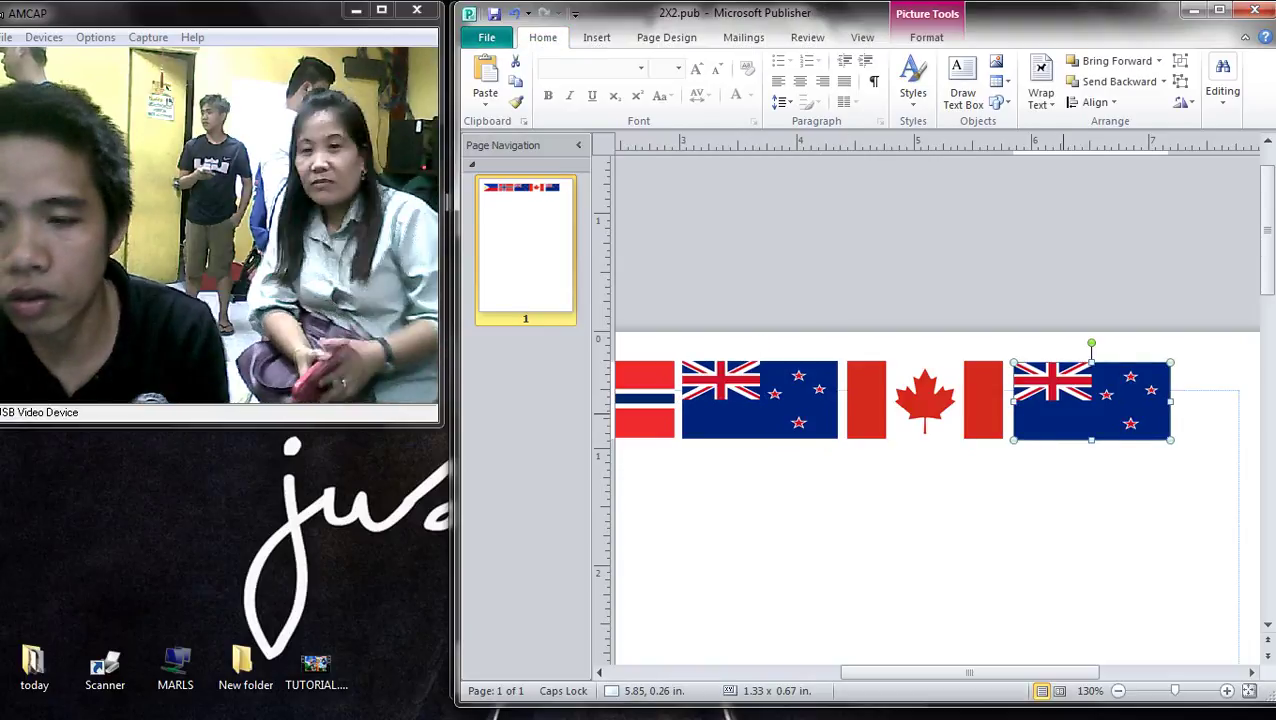
scroll(930, 450, "down", 3)
scroll(930, 450, "up", 1)
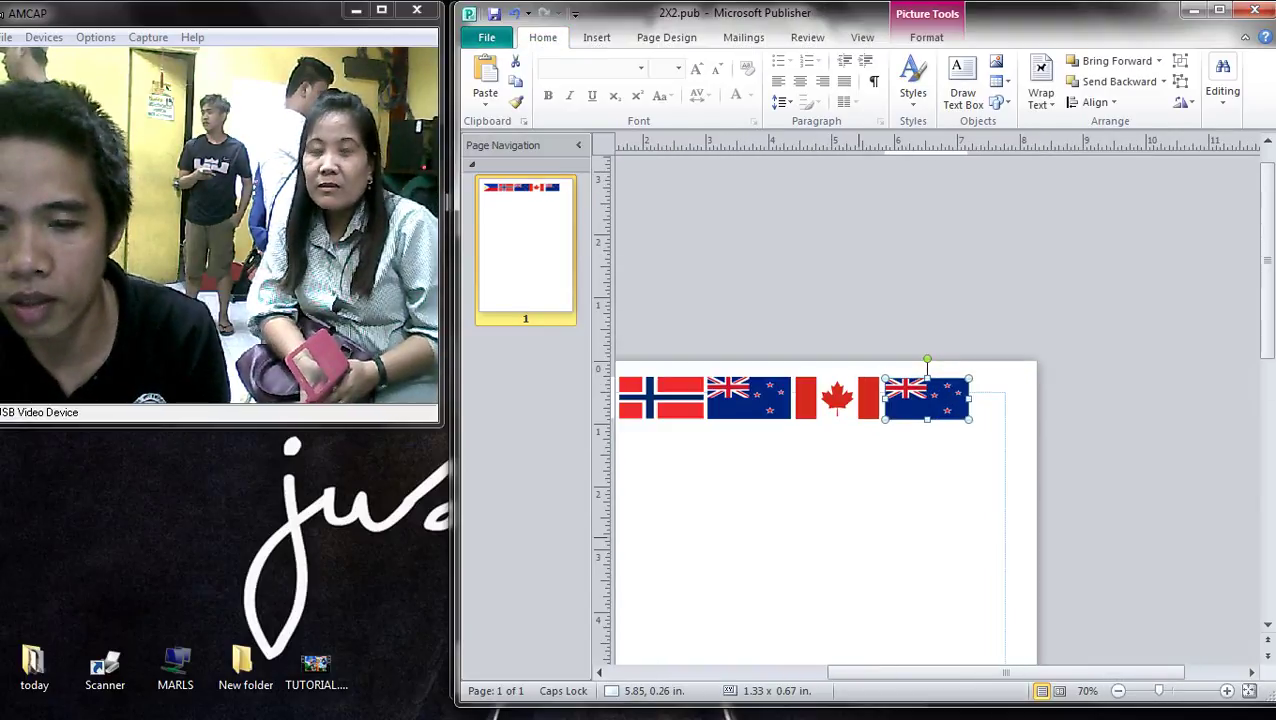
key("alt+Tab")
- Search 'american flag' and open the Flag of the United States image options
scroll(860, 400, "up", 2)
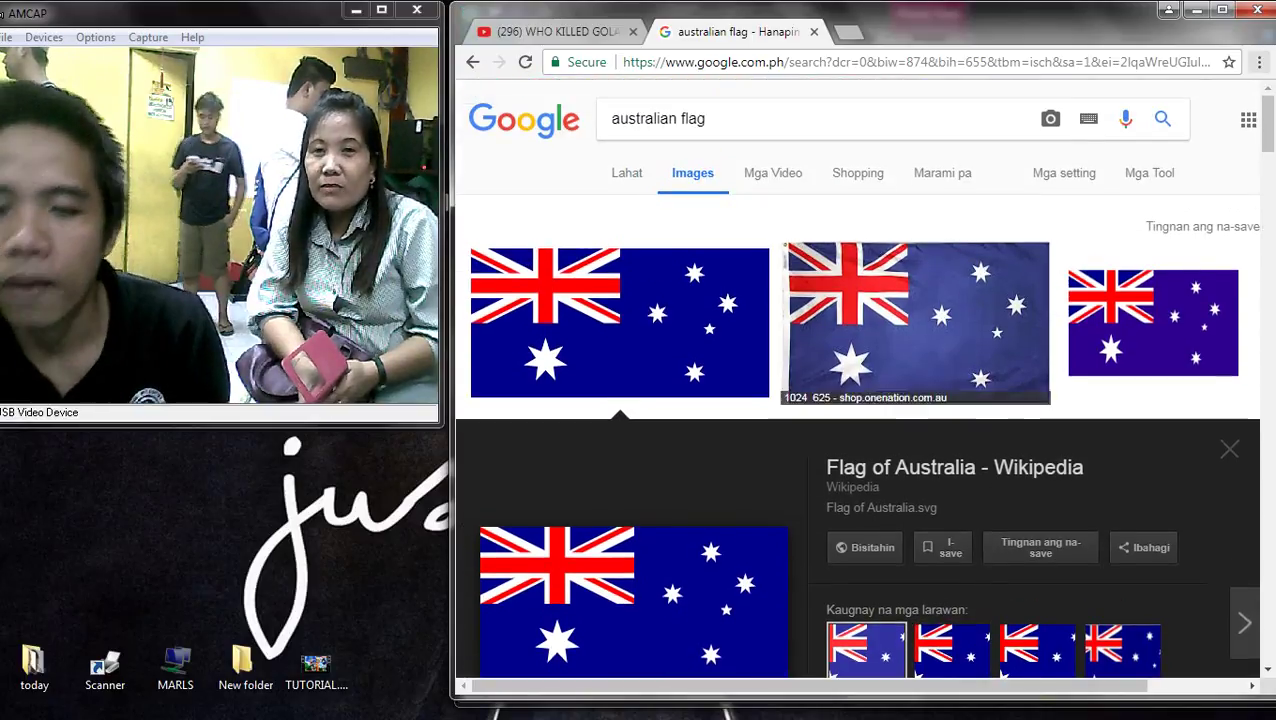
left_click(658, 118)
type("A.M")
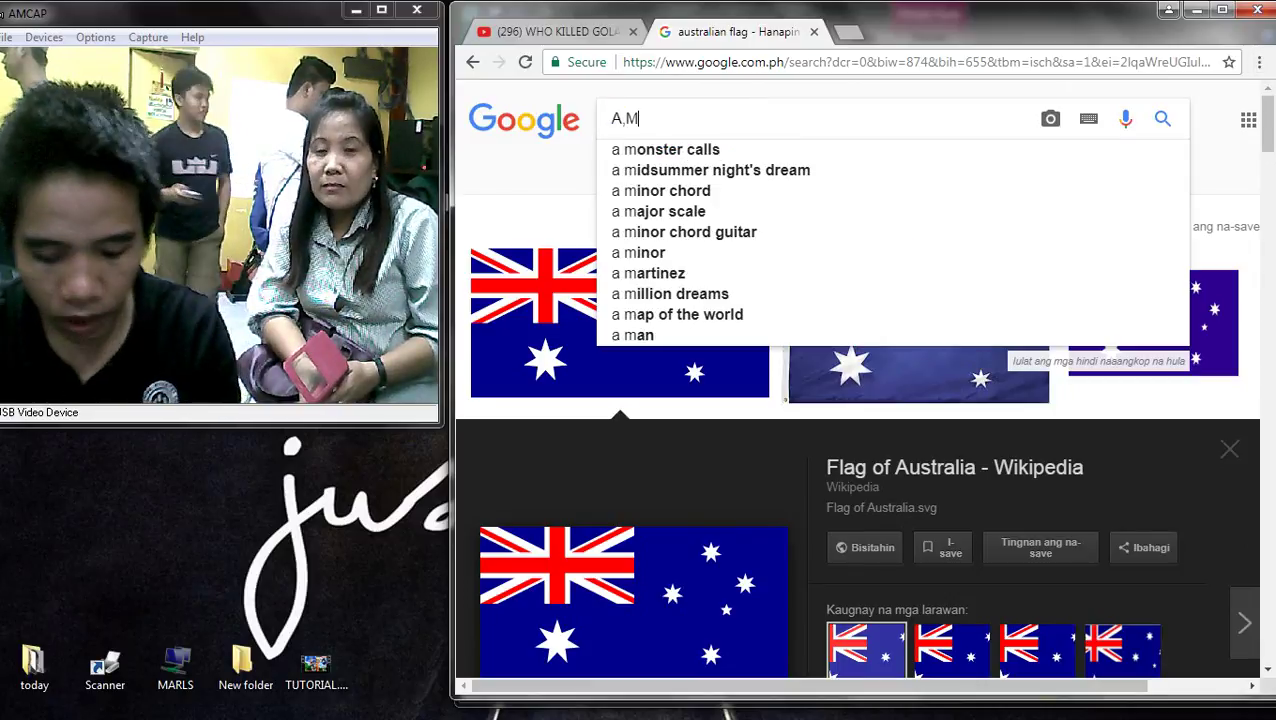
key("BackSpace")
key("BackSpace")
type("E")
key("BackSpace")
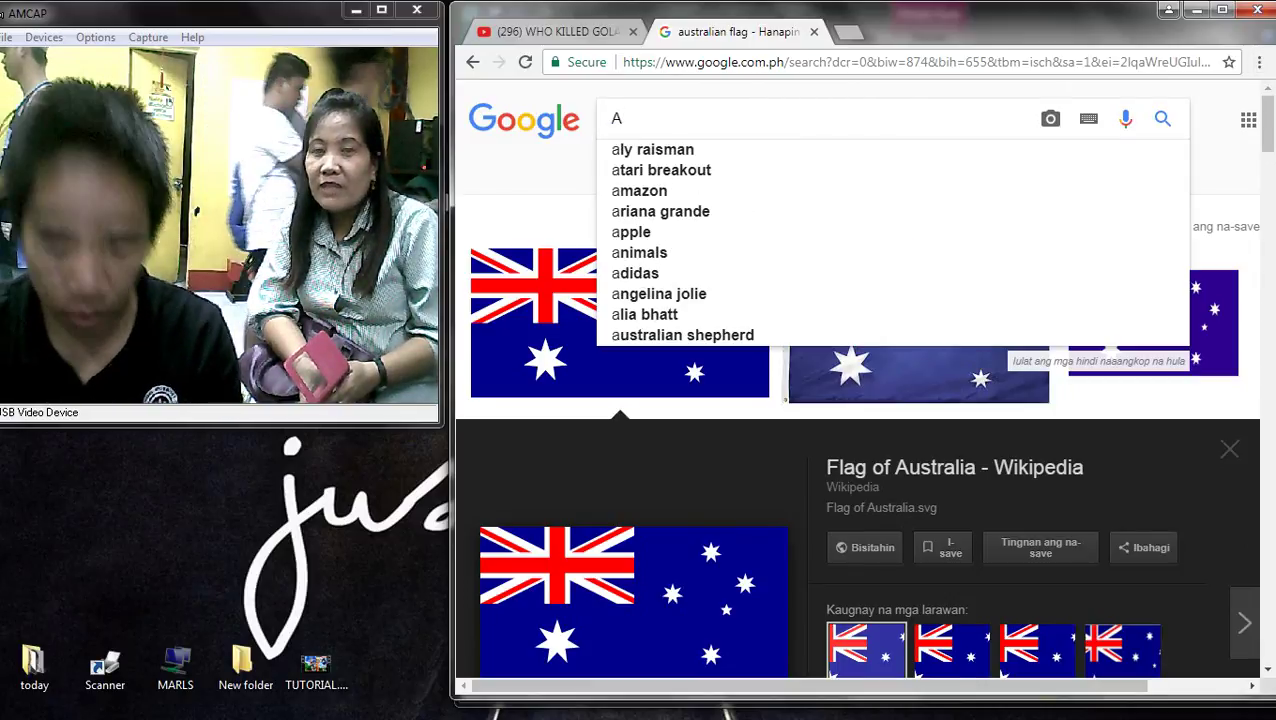
type("ME")
key("Down")
key("Return")
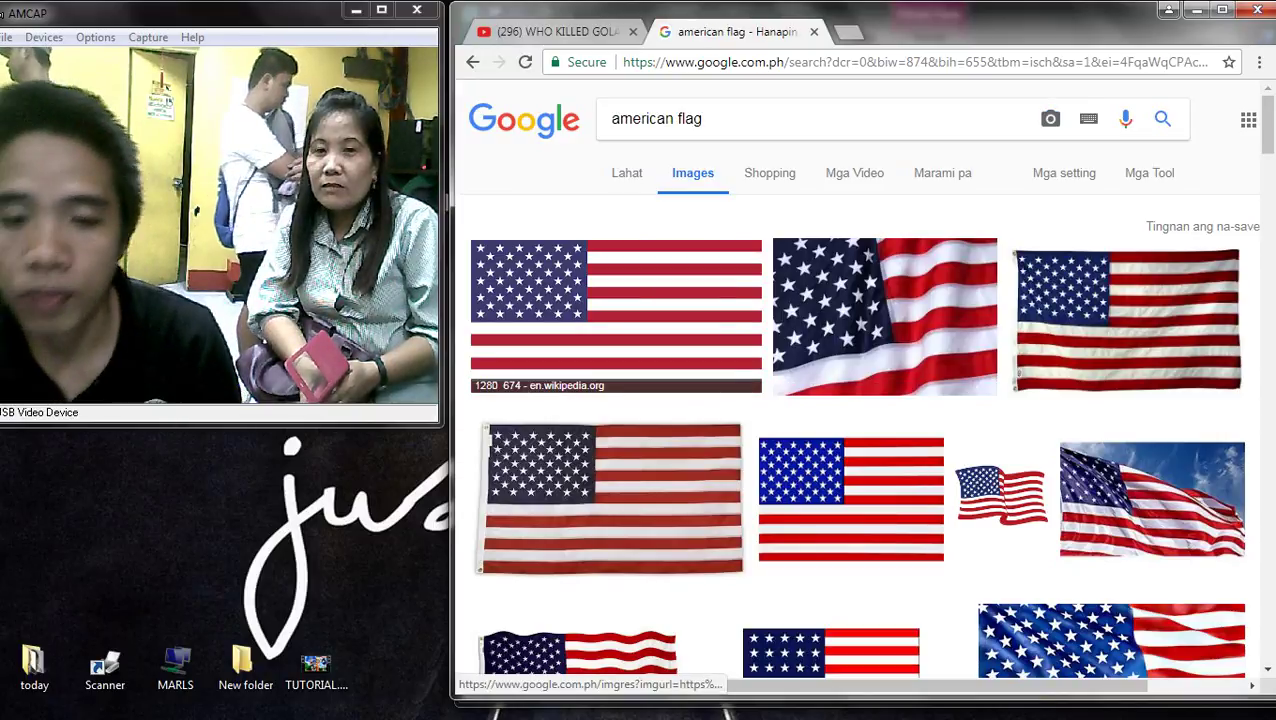
left_click(620, 355)
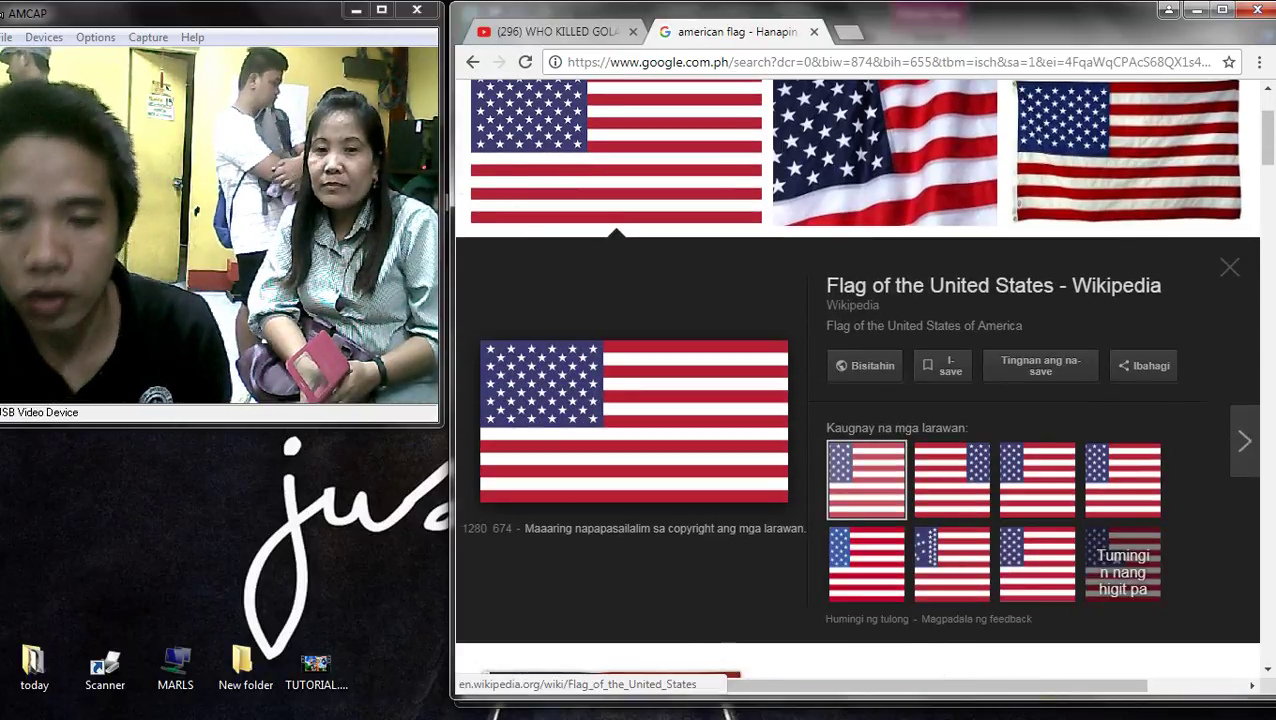
right_click(628, 378)
key("alt+Tab")
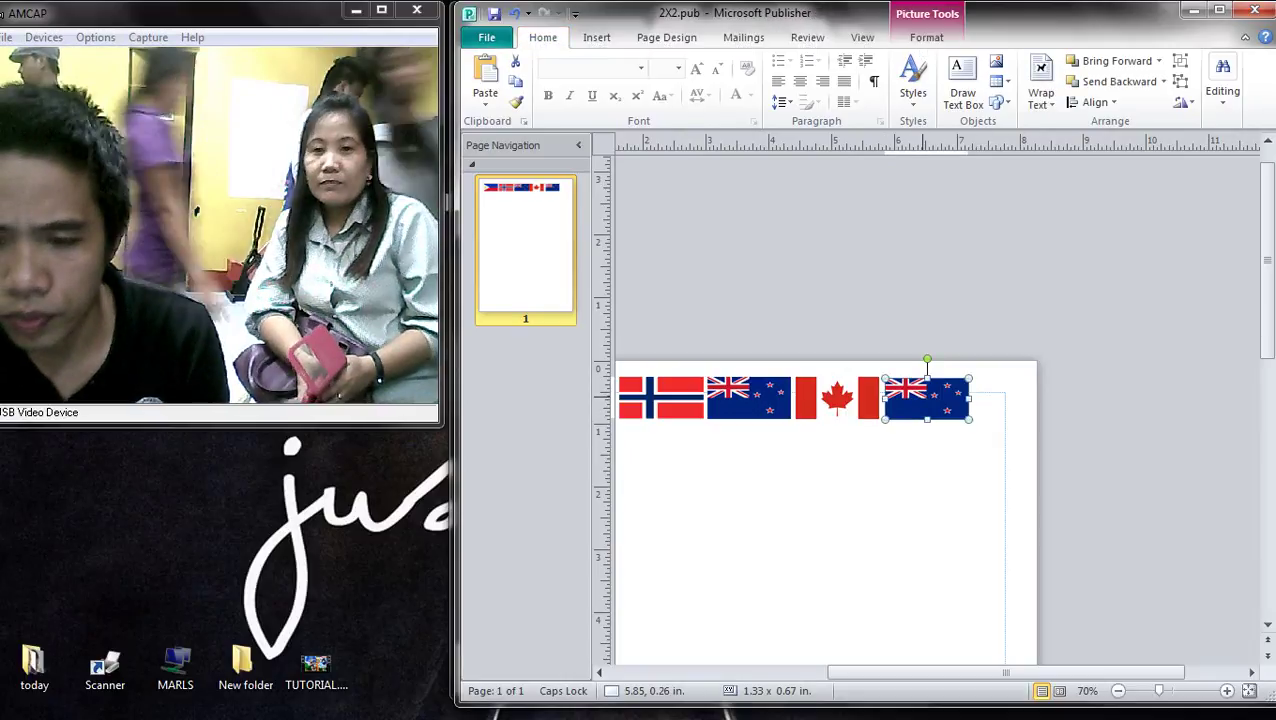
- Delete the duplicate New Zealand flag and crop a thin sliver off the US flag's top
key("Delete")
scroll(928, 397, "up", 4)
left_click(897, 403)
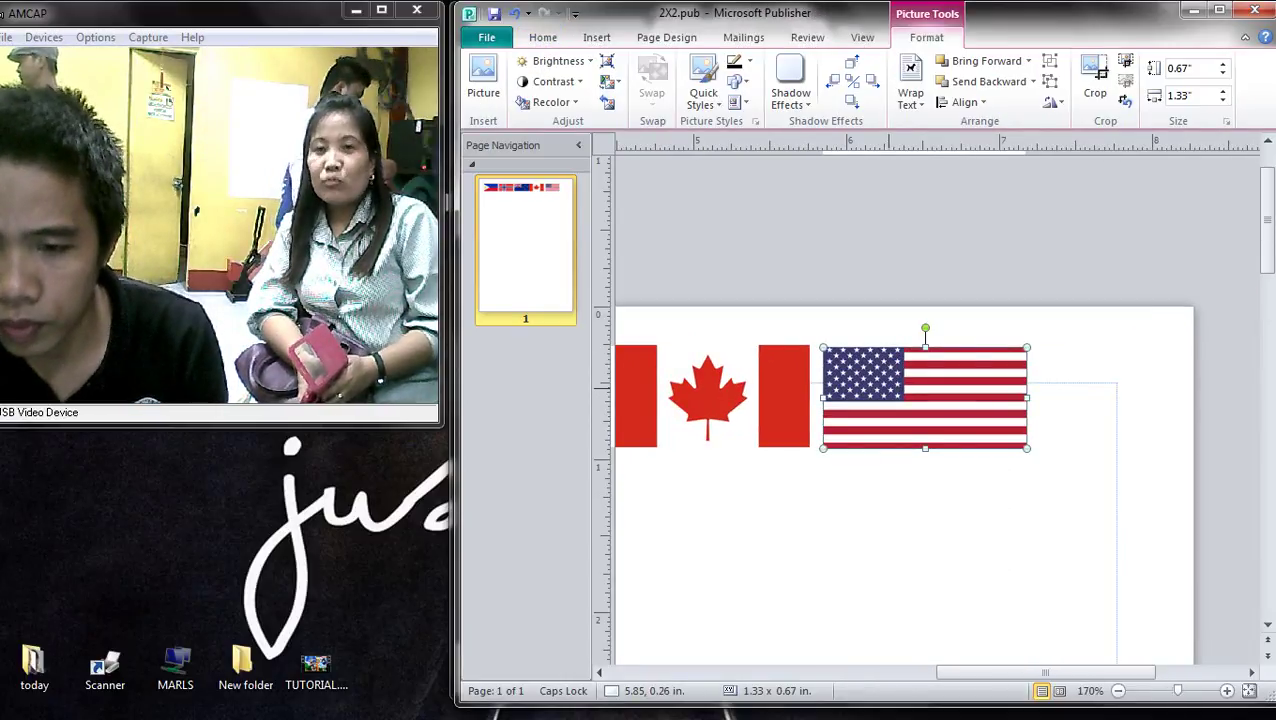
left_click(1095, 80)
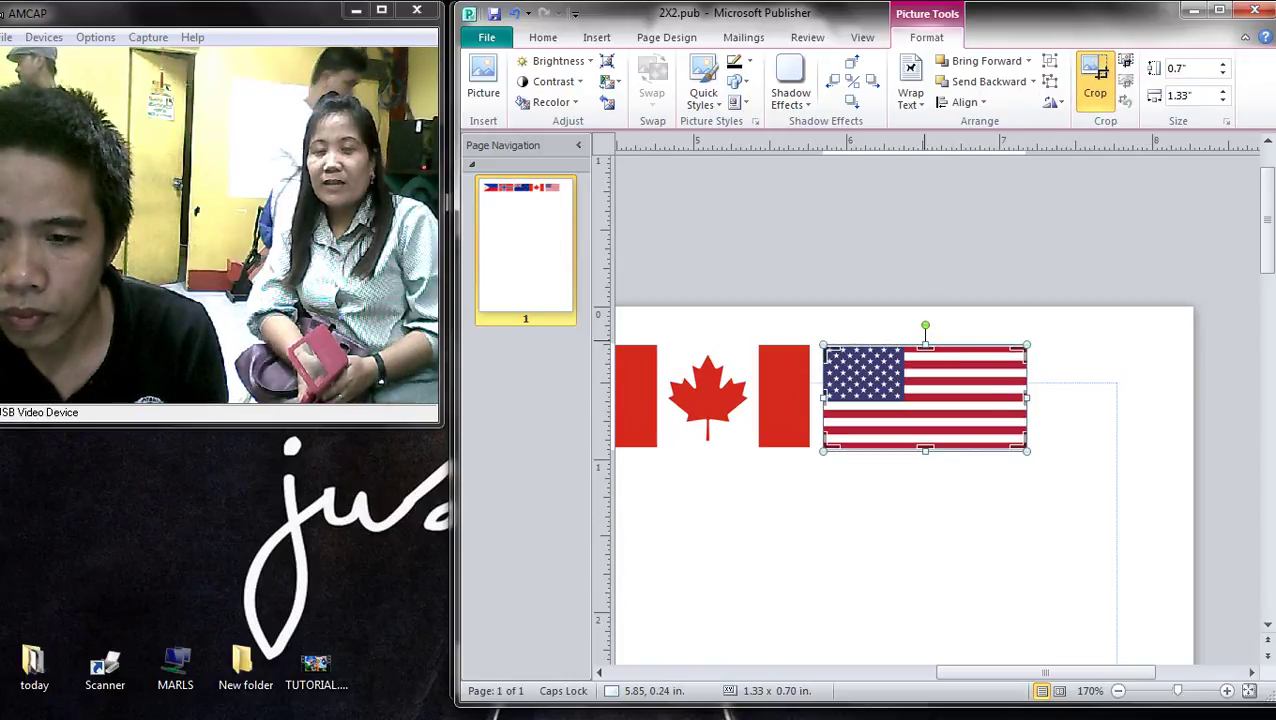
scroll(927, 397, "up", 1)
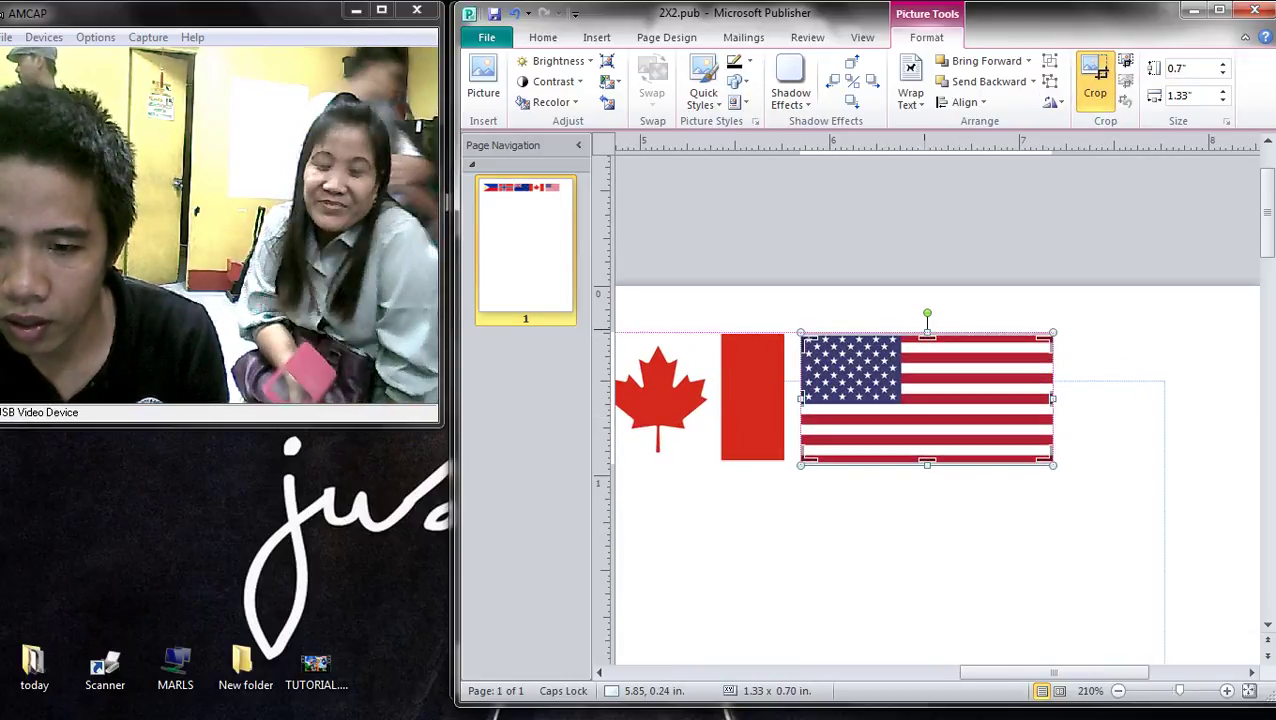
left_click_drag(927, 332, 927, 338)
left_click(940, 560)
left_click(900, 400)
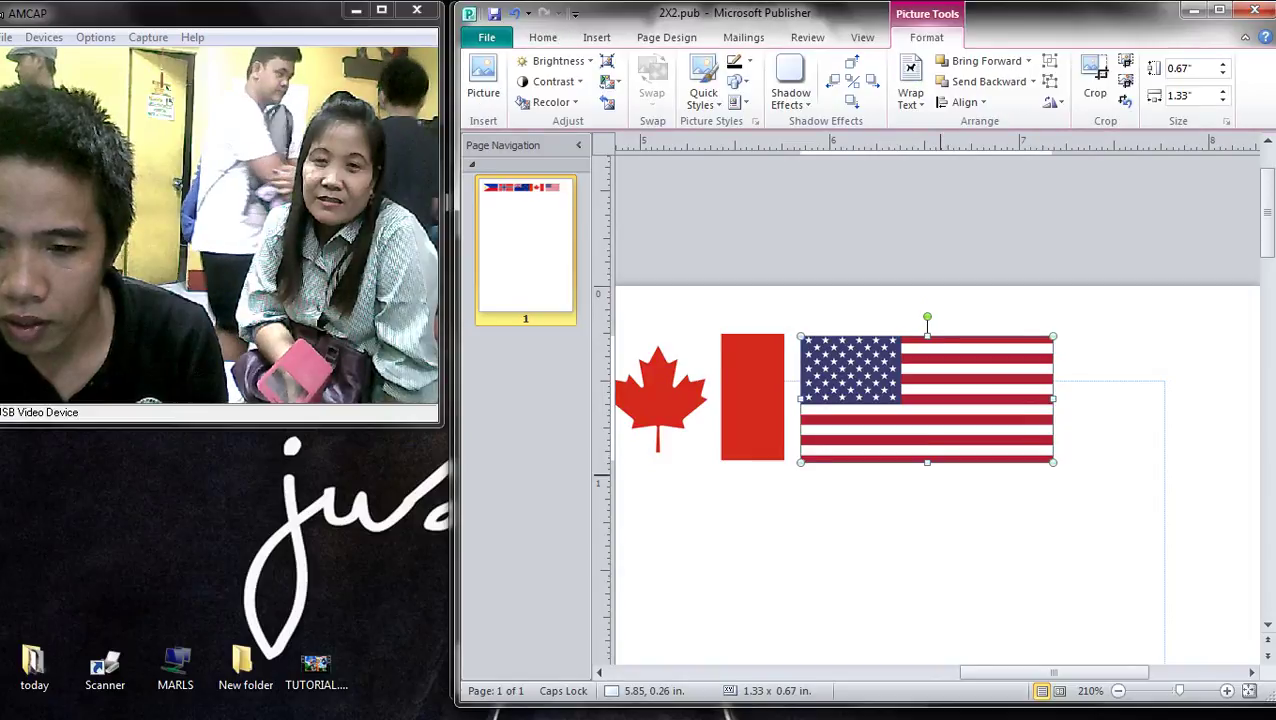
- Drag the US, Canada, New Zealand, Norway and Philippines flags down out of the top row
scroll(927, 397, "down", 2)
scroll(927, 397, "left", 10)
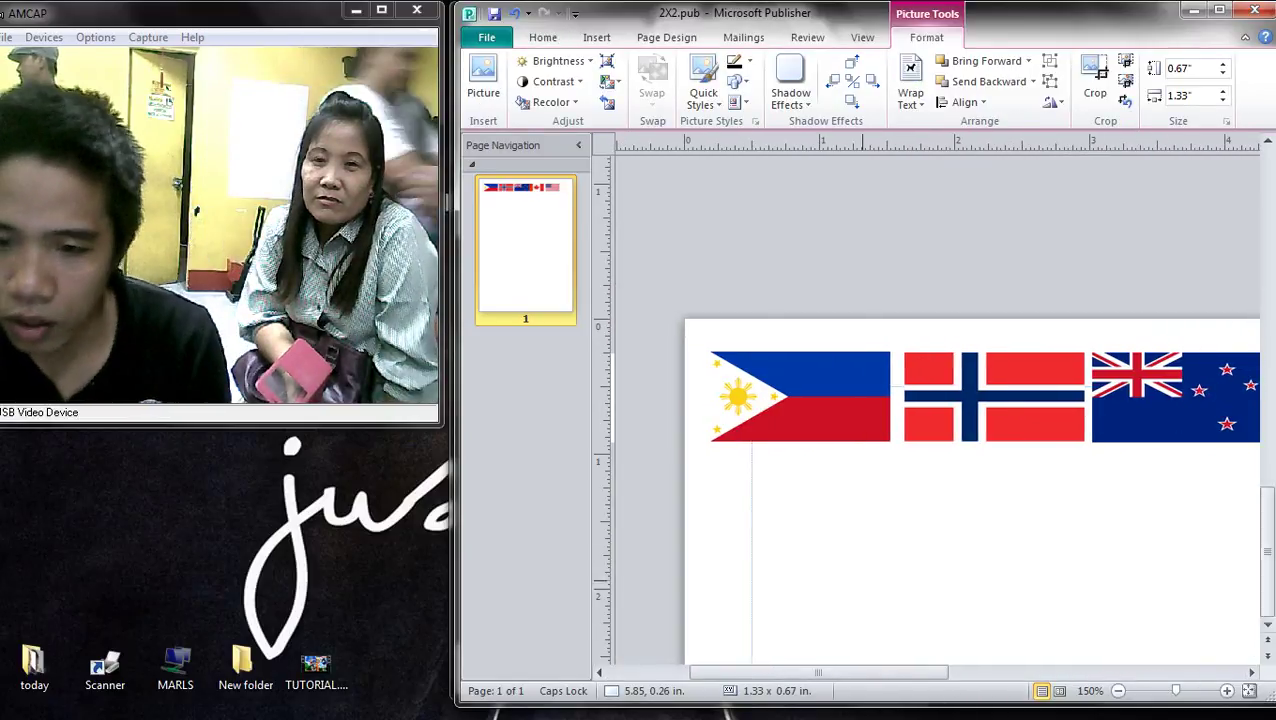
scroll(940, 400, "down", 3)
scroll(940, 400, "up", 1)
left_click(986, 566)
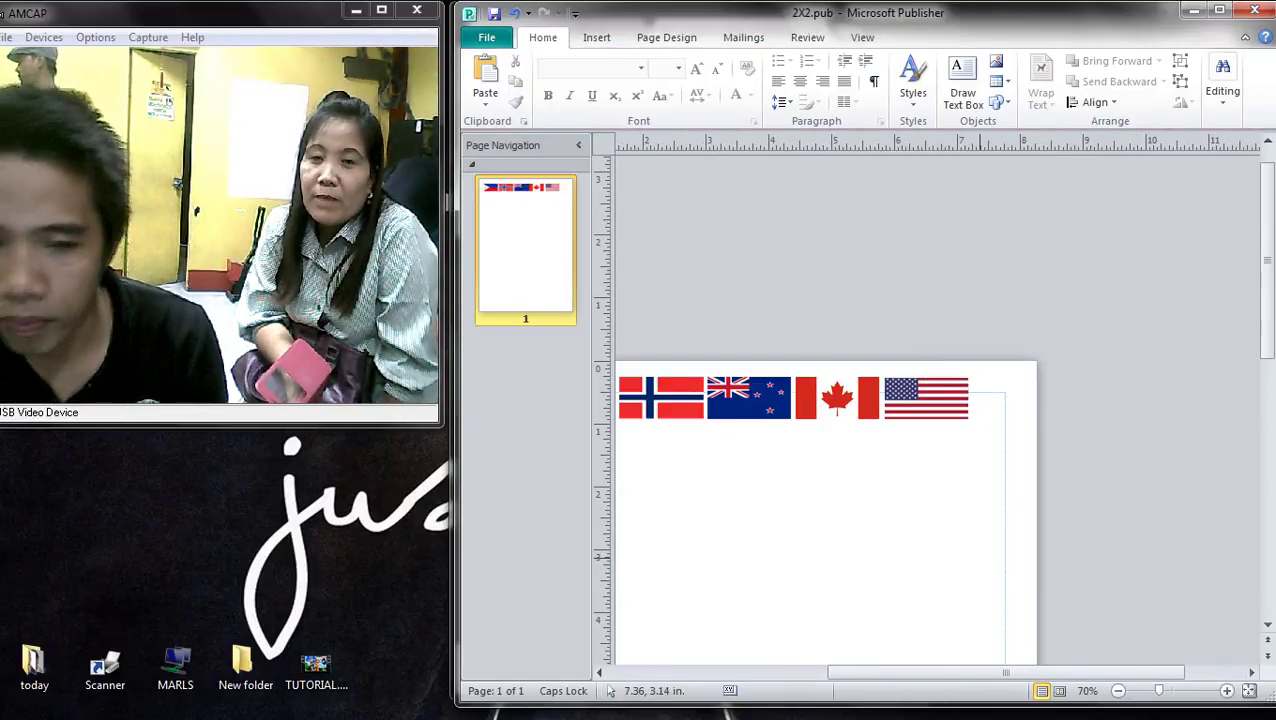
scroll(1000, 560, "down", 1)
left_click_drag(1049, 480, 1049, 480)
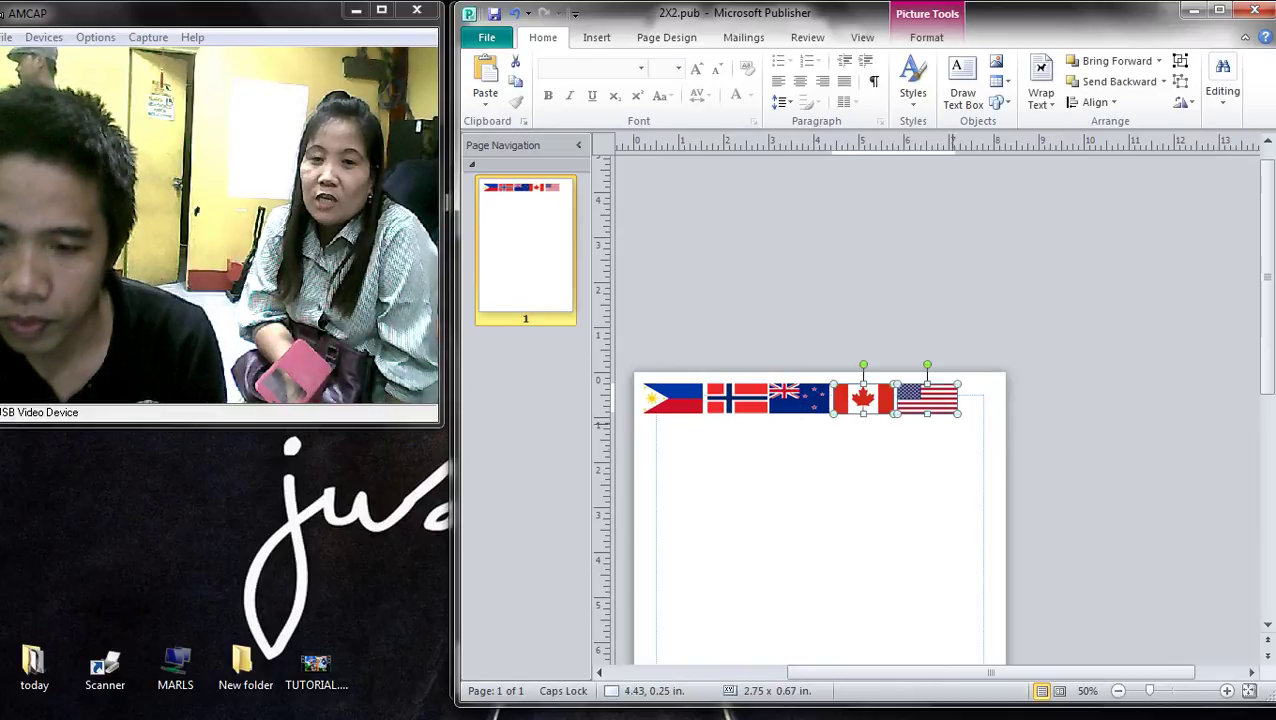
left_click(927, 398)
left_click_drag(927, 398, 817, 480)
left_click_drag(863, 398, 907, 463)
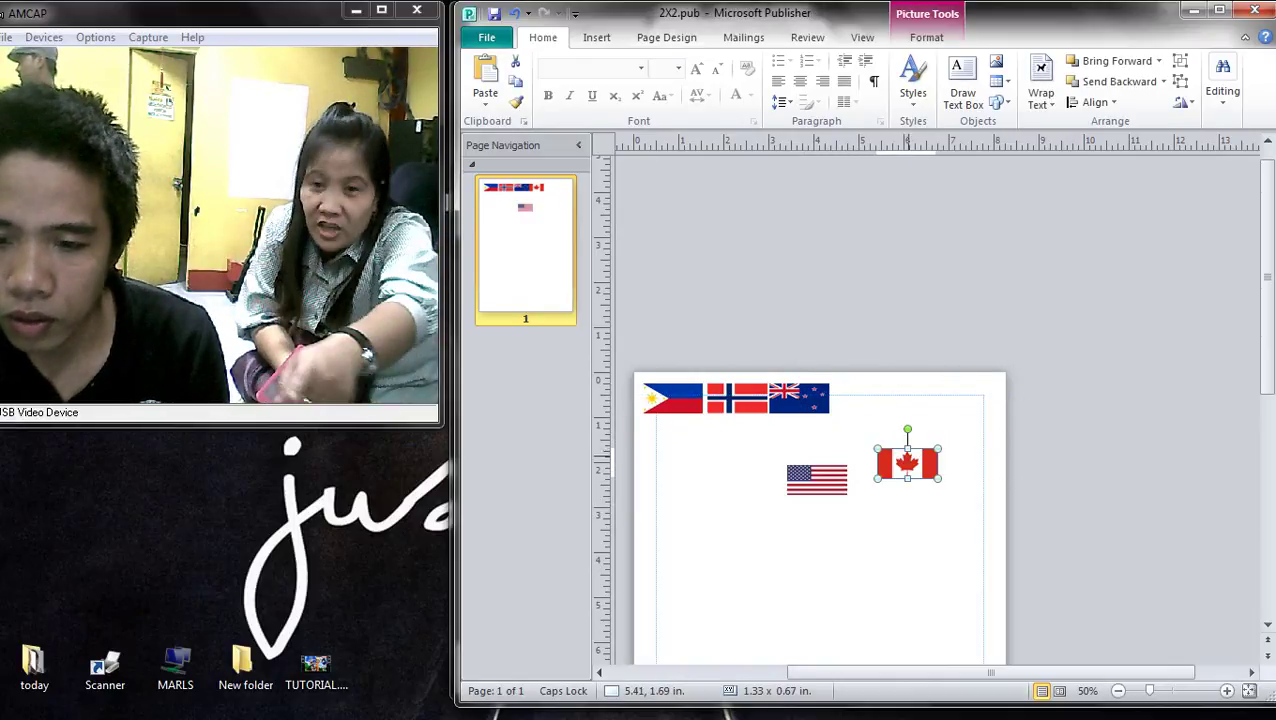
left_click(798, 398)
left_click_drag(798, 398, 726, 478)
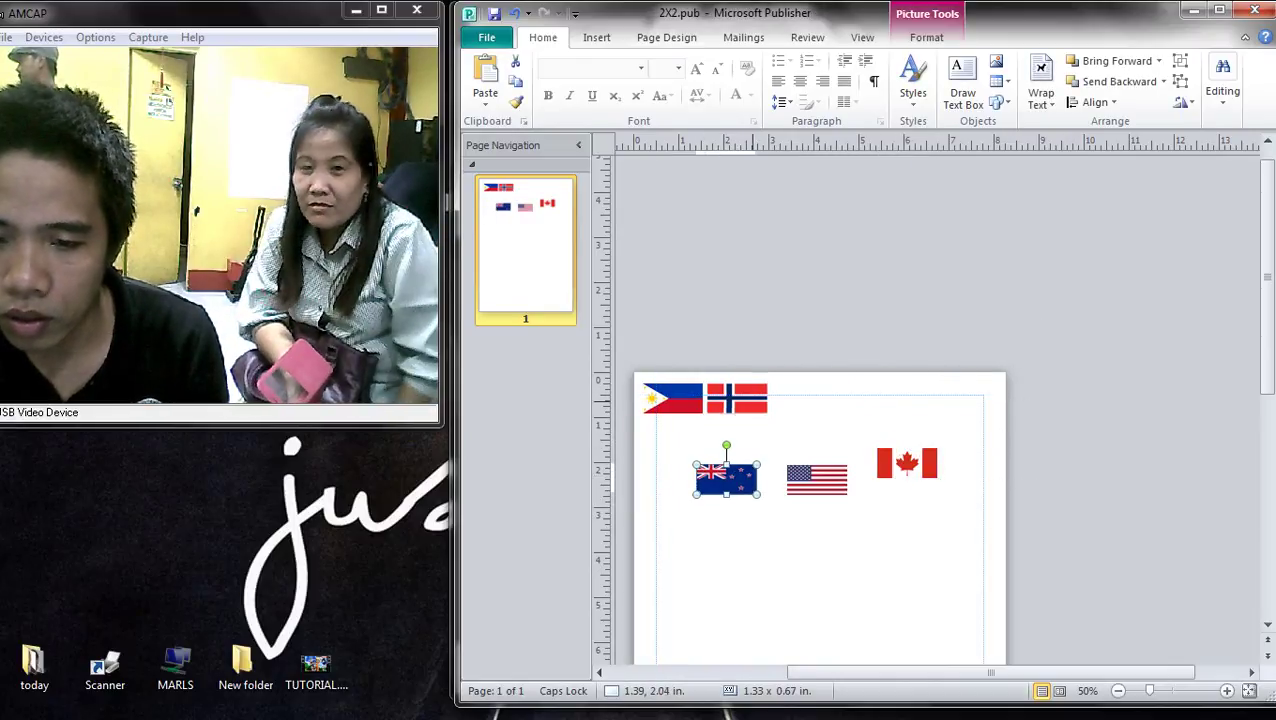
left_click_drag(737, 398, 820, 432)
left_click_drag(673, 398, 740, 419)
- Select all flags, drag a duplicate lower on the page, then undo the duplicate
scroll(740, 420, "up", 4)
scroll(928, 400, "down", 4)
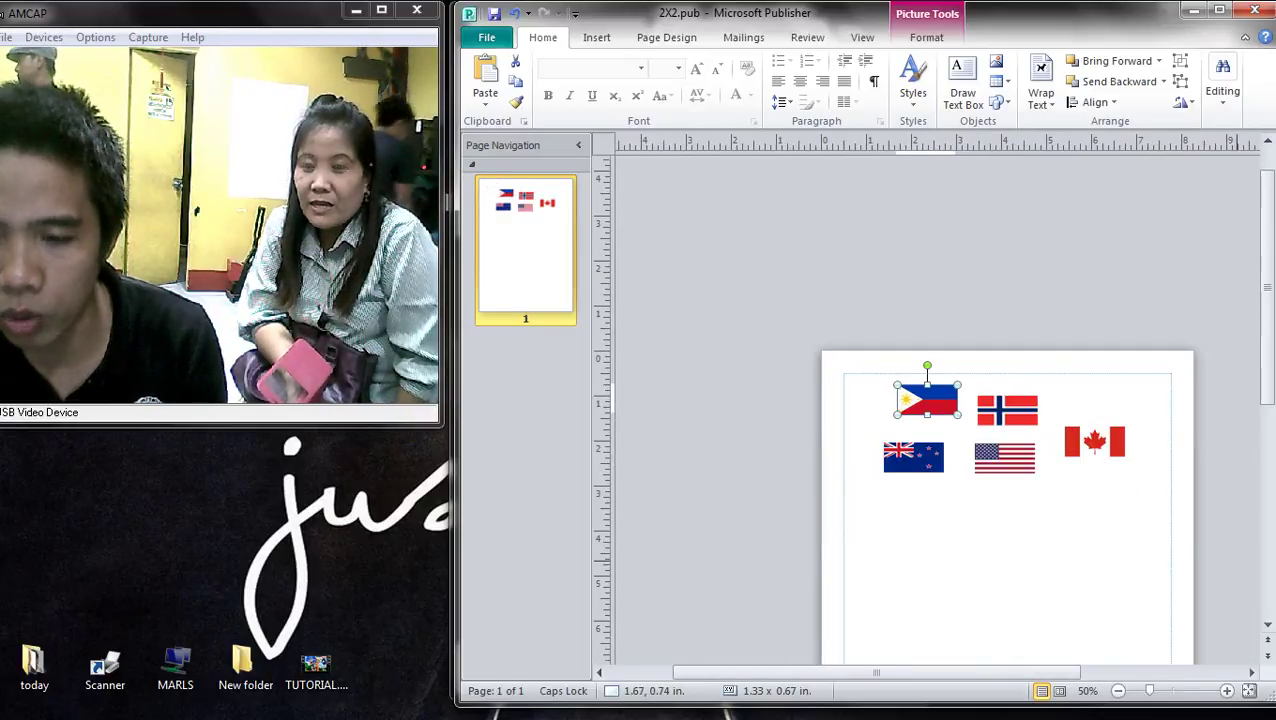
key("ctrl+a")
left_click_drag(1008, 410, 1000, 532, "ctrl")
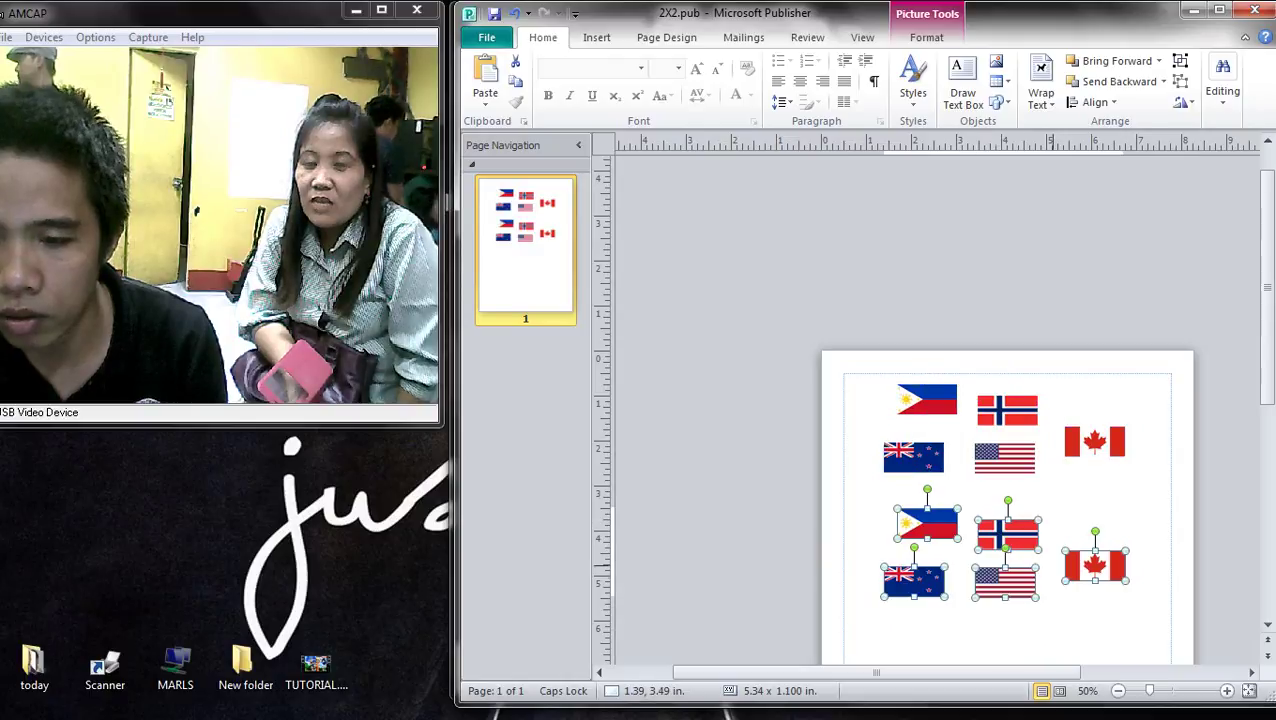
scroll(928, 410, "down", 4)
scroll(928, 400, "up", 2)
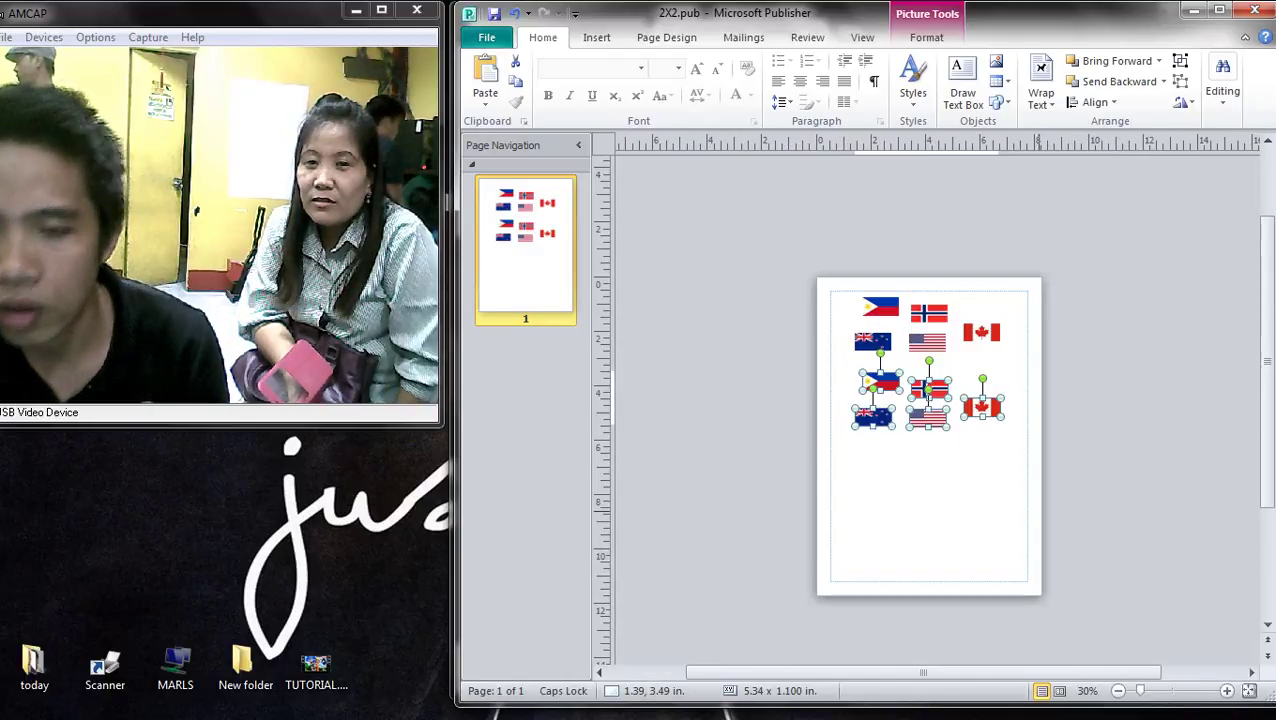
key("ctrl+z")
- Line the flags back up in the top row: Philippines, Norway, US, Canada, plus New Zealand
scroll(928, 392, "up", 3)
left_click_drag(980, 452, 1014, 510)
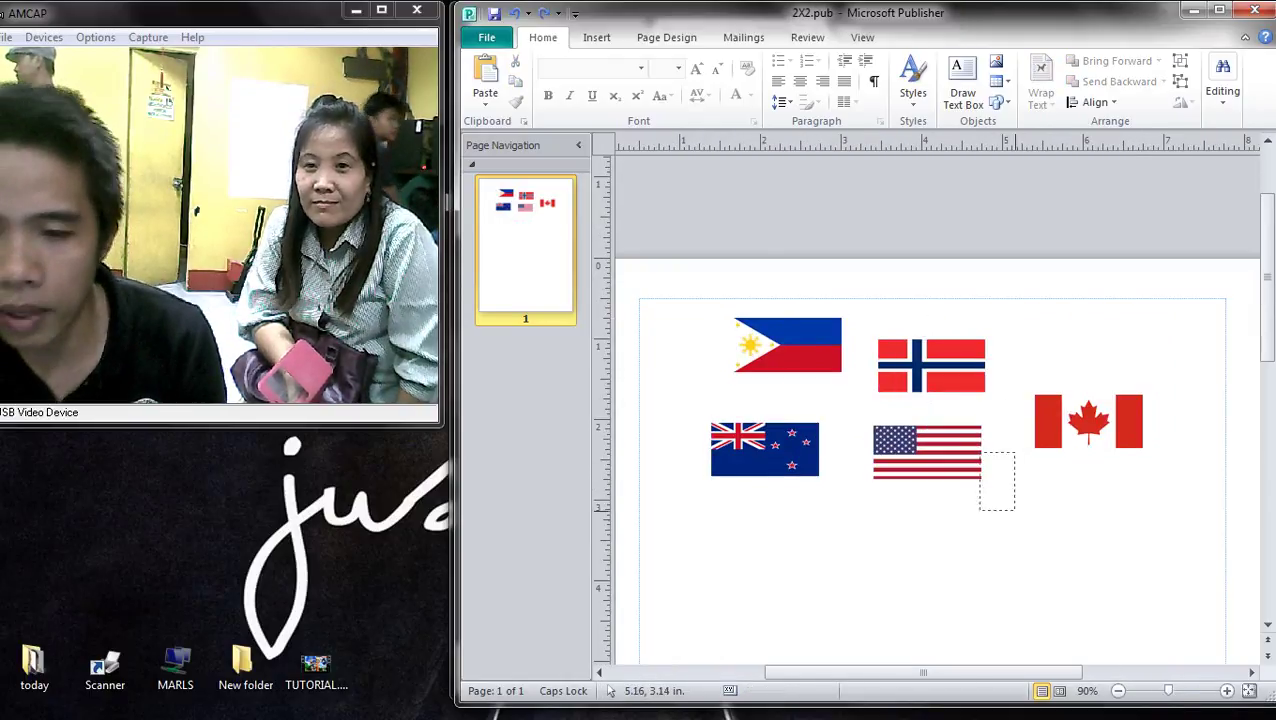
left_click_drag(931, 367, 903, 352)
left_click_drag(927, 452, 1020, 346)
left_click_drag(1088, 421, 1142, 344)
left_click_drag(765, 449, 671, 344)
- Nudge the Canada, US and New Zealand flags slightly right to even the spacing
scroll(671, 344, "down", 2, "ctrl")
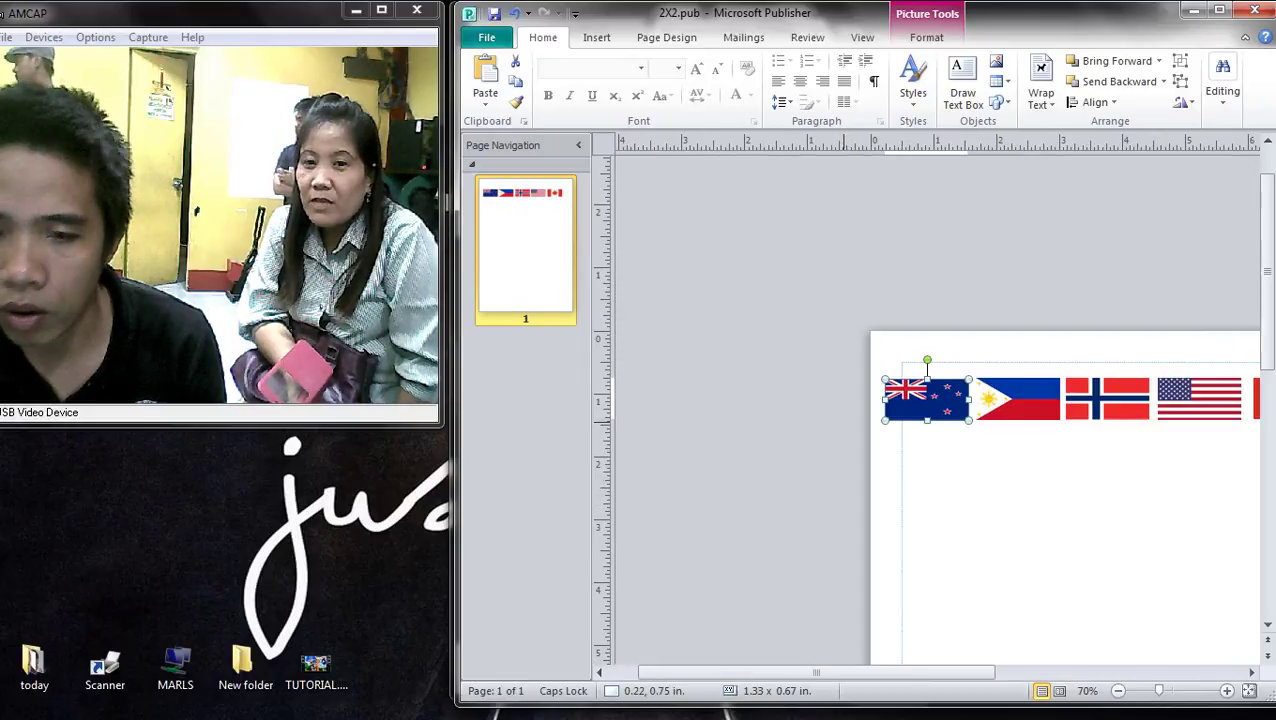
scroll(922, 402, "up", 2, "ctrl")
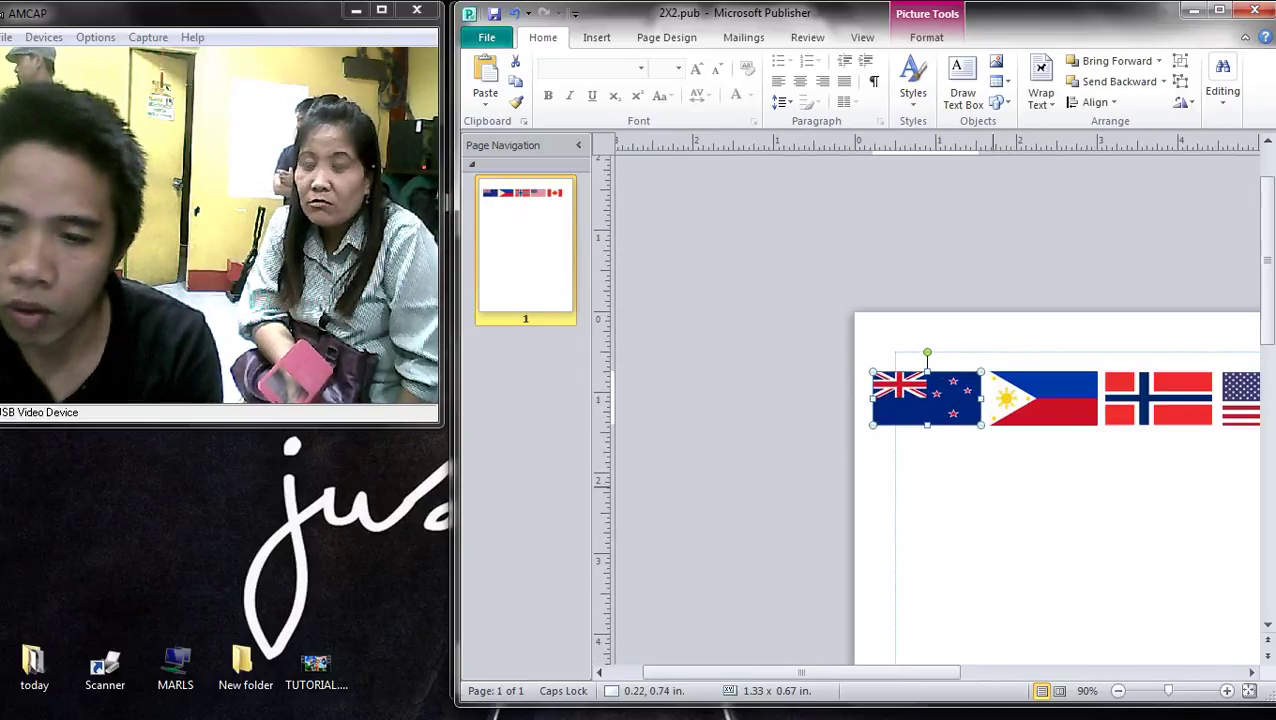
left_click(1043, 398)
left_click(1081, 525)
scroll(1060, 450, "down", 5, "ctrl")
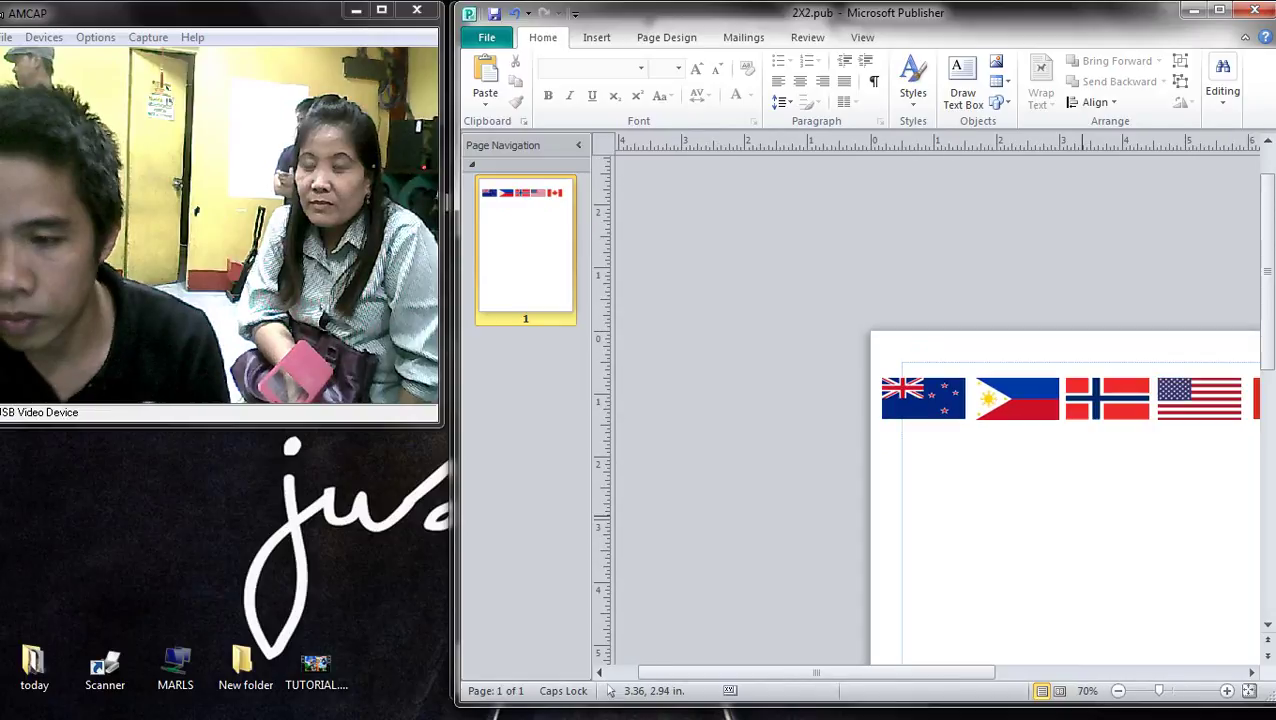
scroll(1060, 450, "up", 1, "ctrl")
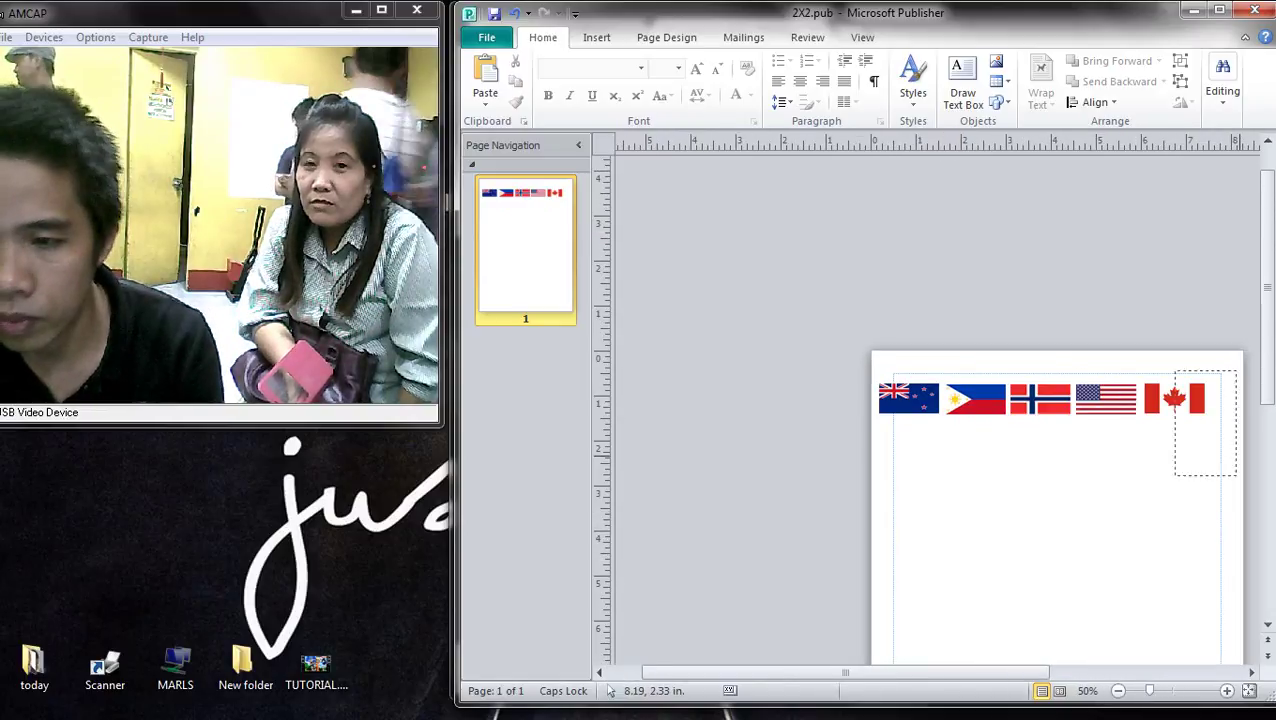
left_click_drag(1190, 398, 1204, 398)
left_click(1122, 398)
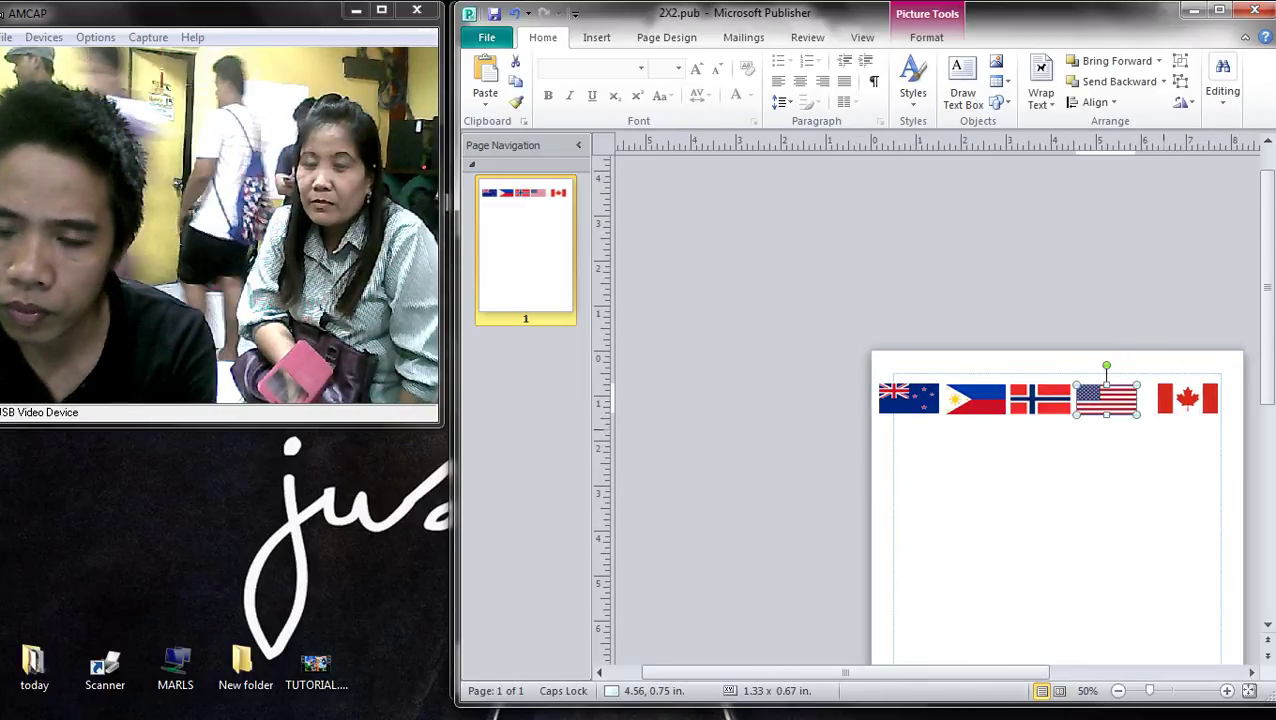
left_click_drag(1106, 398, 1116, 398)
left_click(1040, 398)
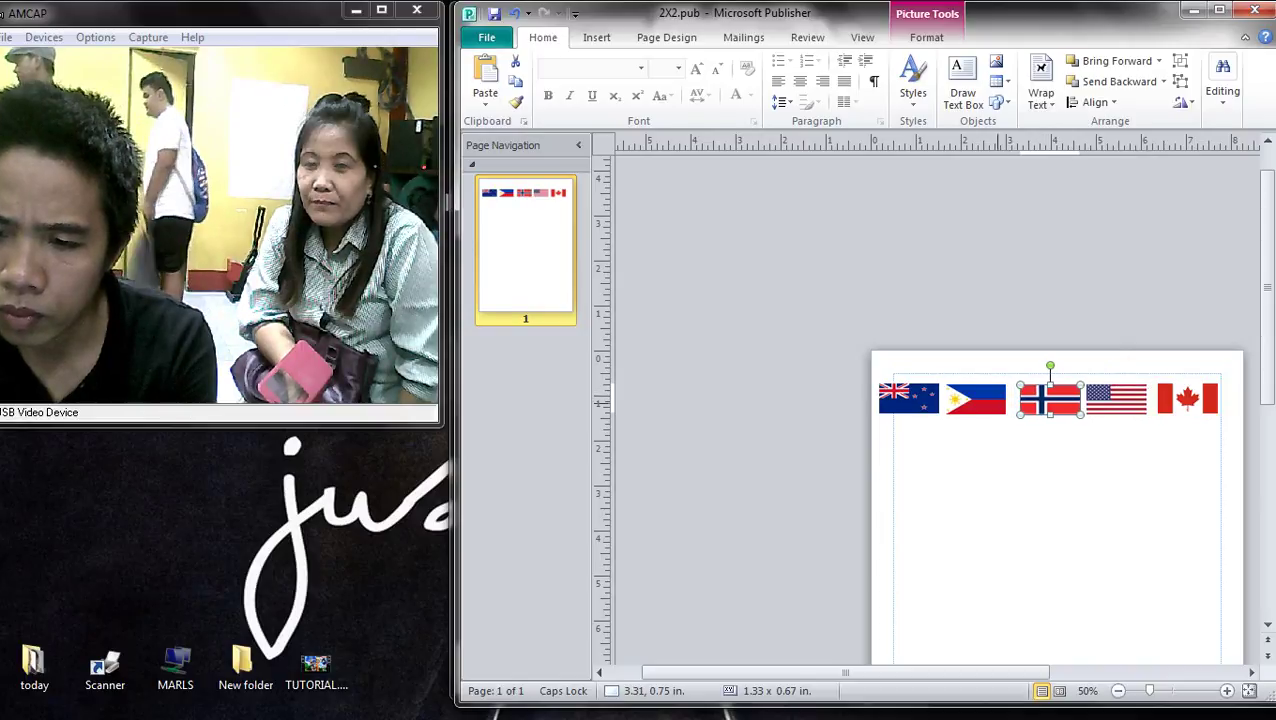
left_click(976, 398)
left_click_drag(908, 398, 910, 398)
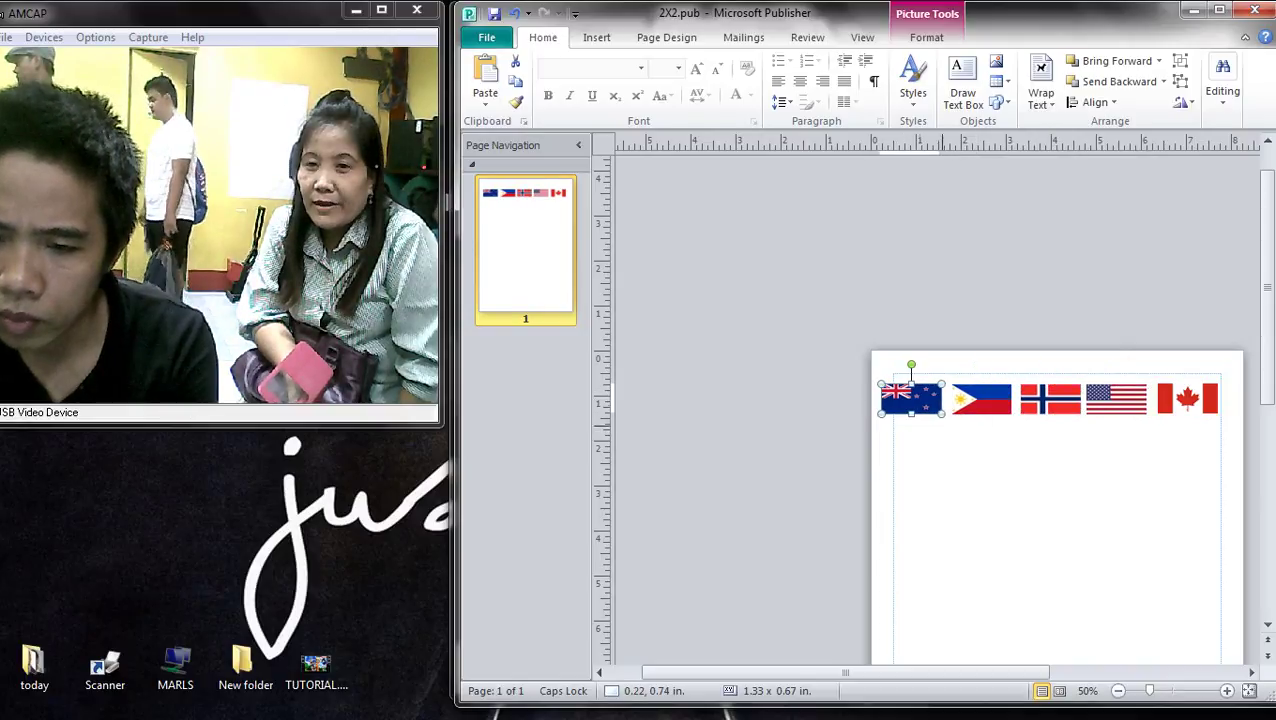
left_click(1150, 478)
- Select all five flags and shift the whole row right with the arrow key
key("ctrl+a")
key("Right")
key("Right")
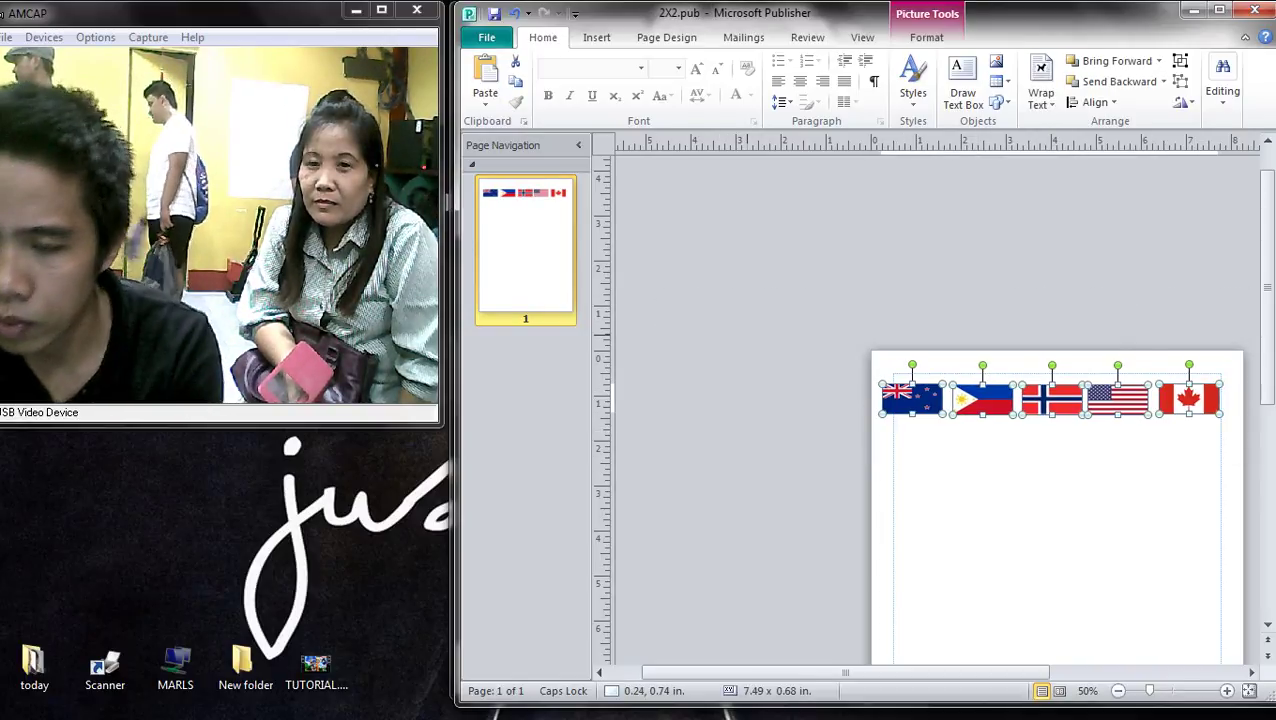
key("Escape")
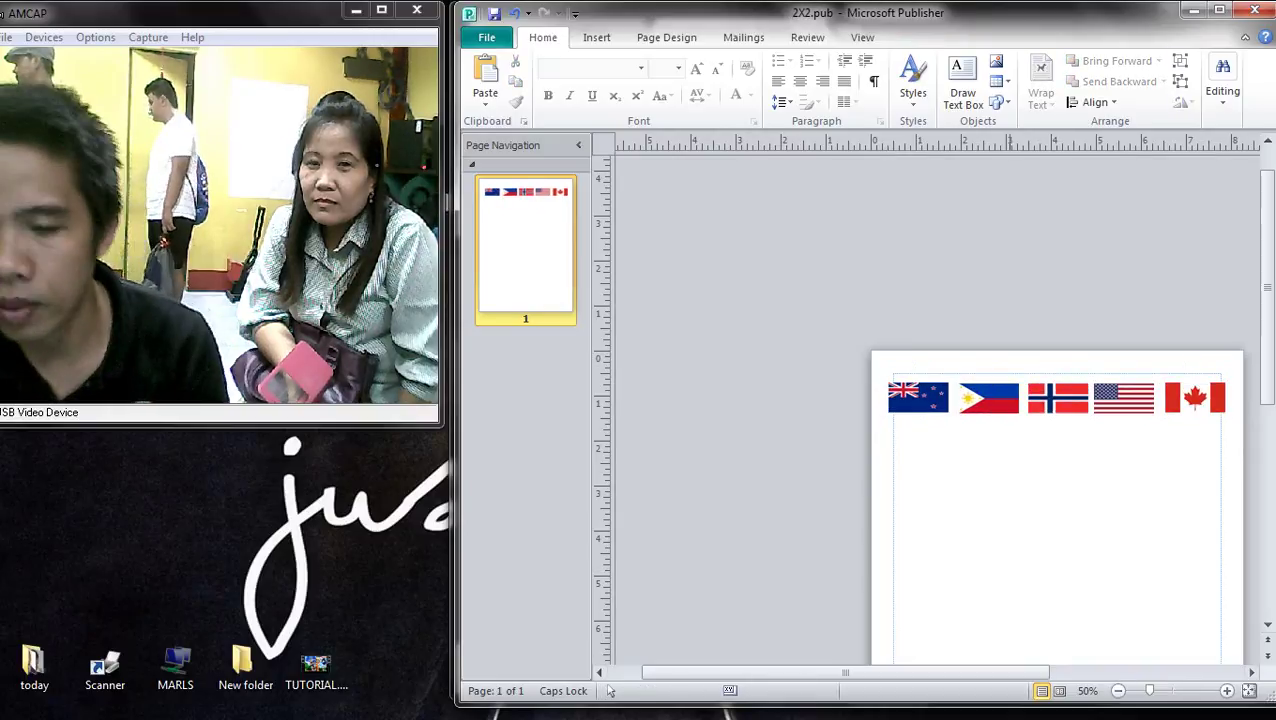
scroll(1150, 600, "up", 4)
scroll(1110, 596, "down", 2)
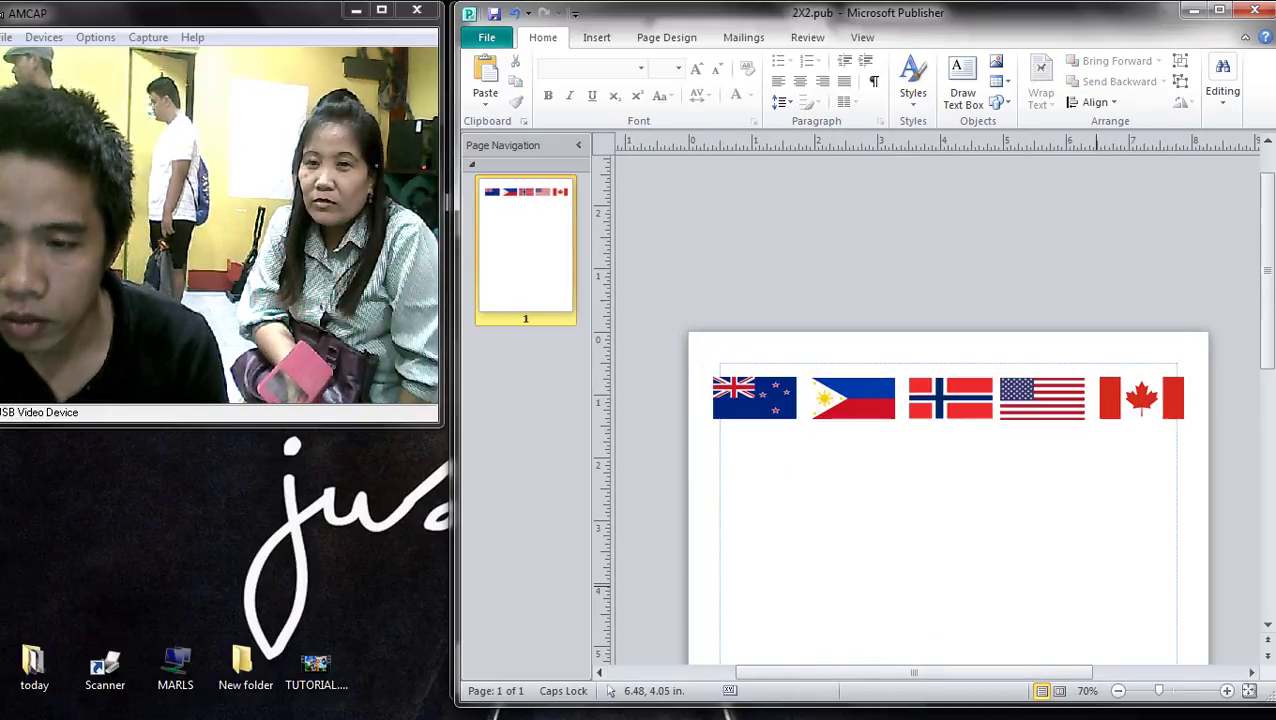
key("ctrl+a")
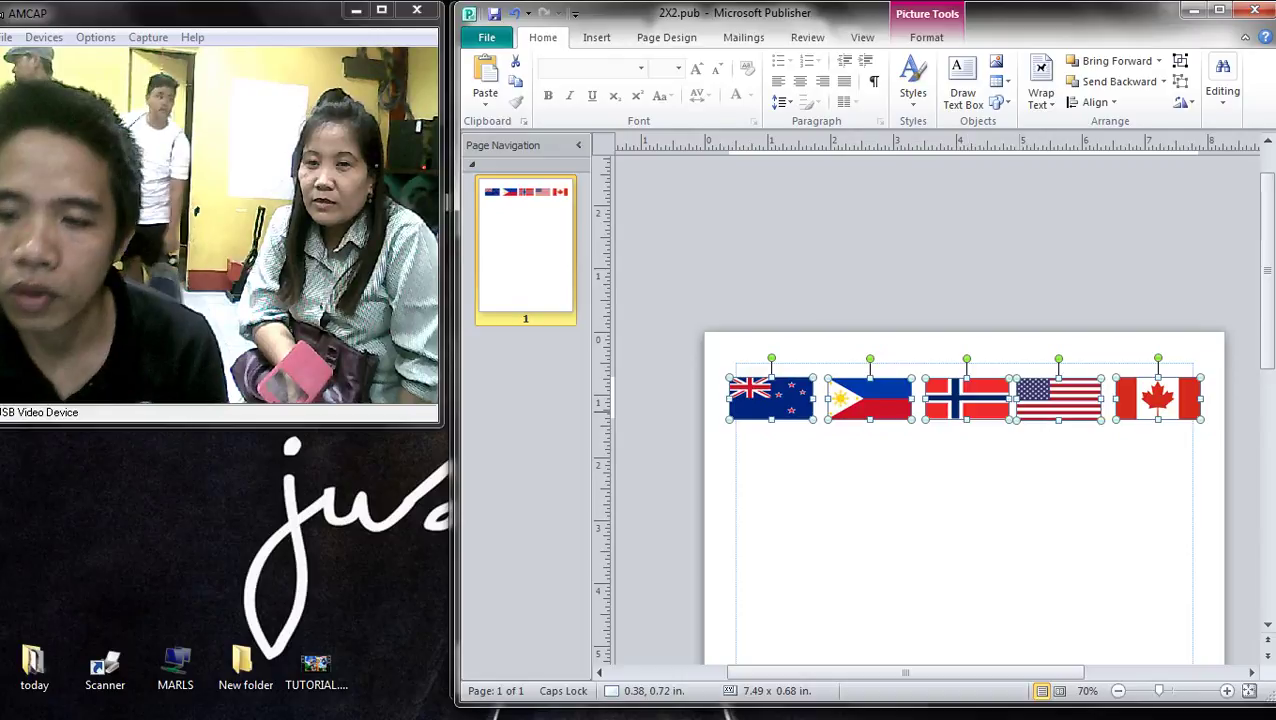
scroll(937, 480, "up", 4)
left_click(918, 497)
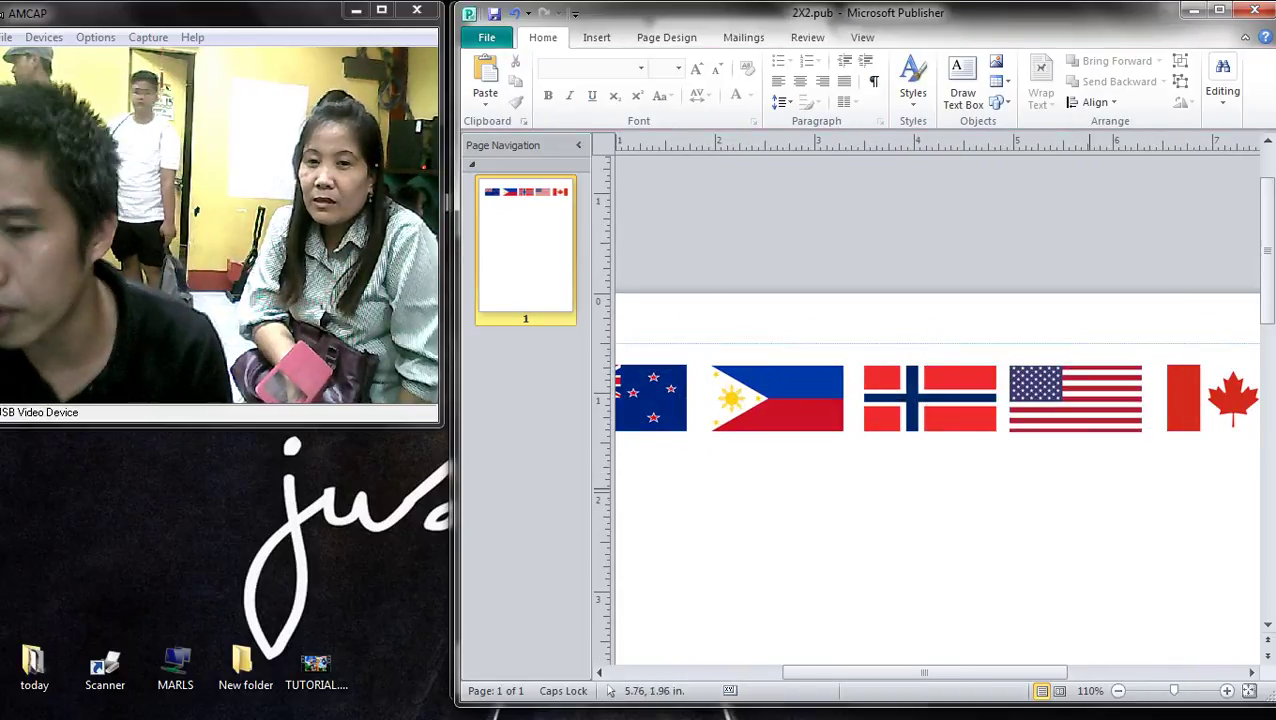
scroll(918, 497, "down", 2)
scroll(918, 497, "down", 2)
scroll(918, 497, "up", 2)
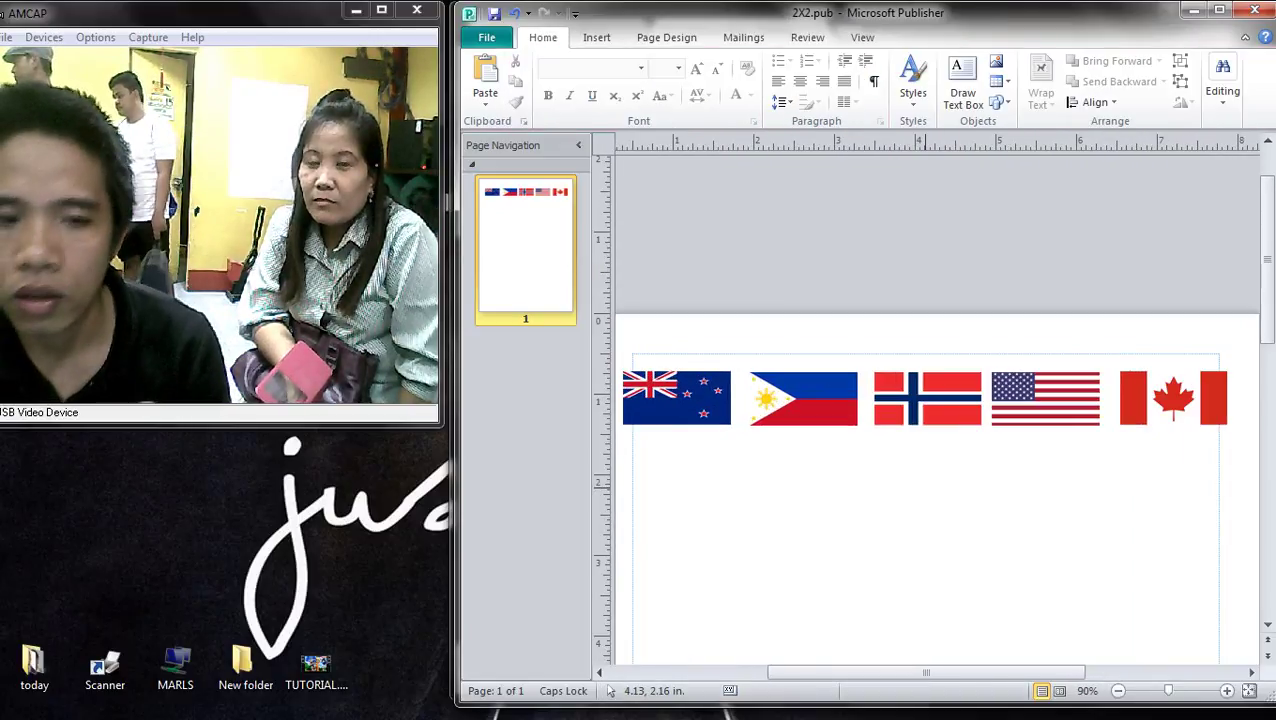
scroll(918, 497, "down", 2)
scroll(918, 497, "up", 1)
scroll(918, 497, "down", 2)
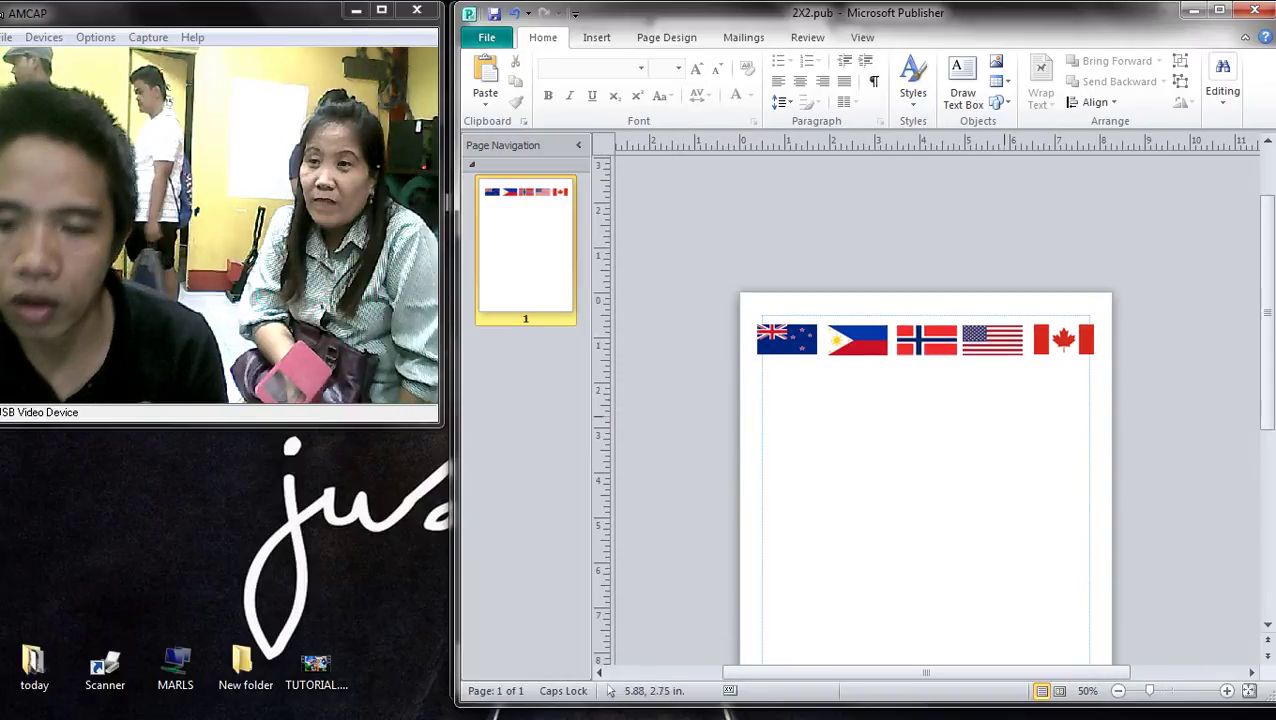
- Select all the flags and bring up the picture formatting options to check the row
key("ctrl+a")
scroll(925, 400, "up", 4)
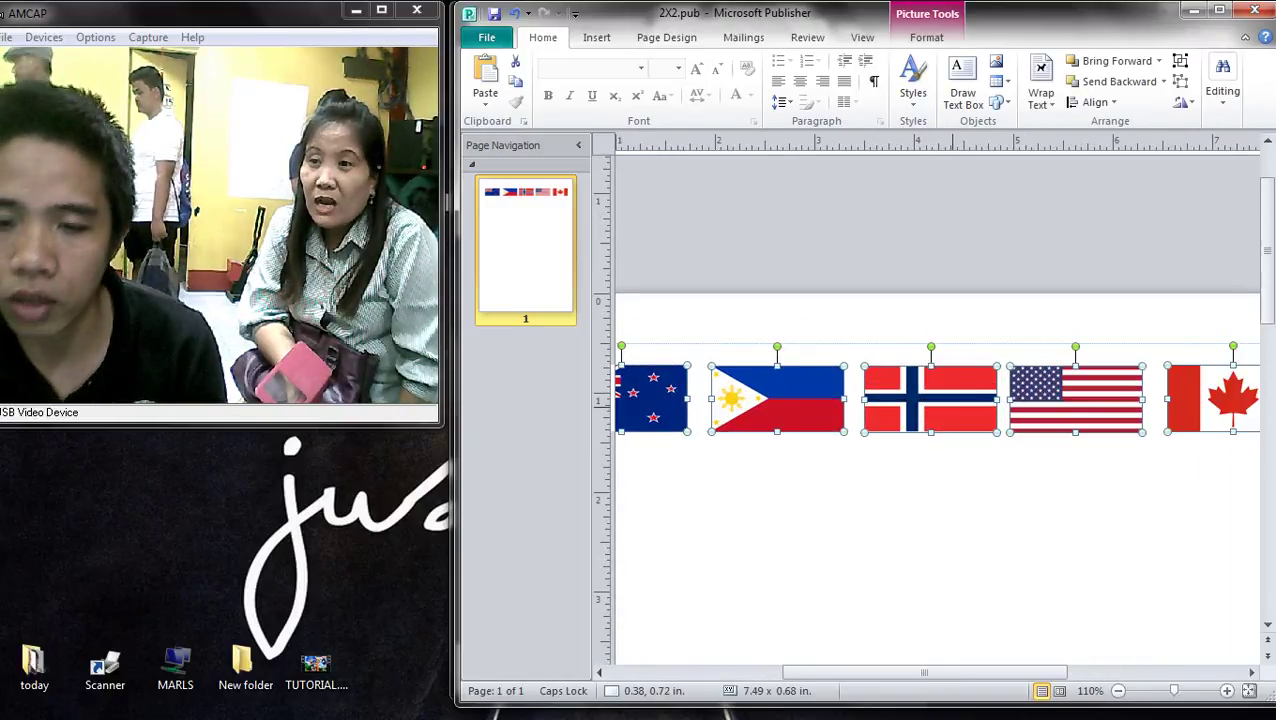
left_click(926, 37)
scroll(930, 420, "up", 3)
left_click(1159, 510)
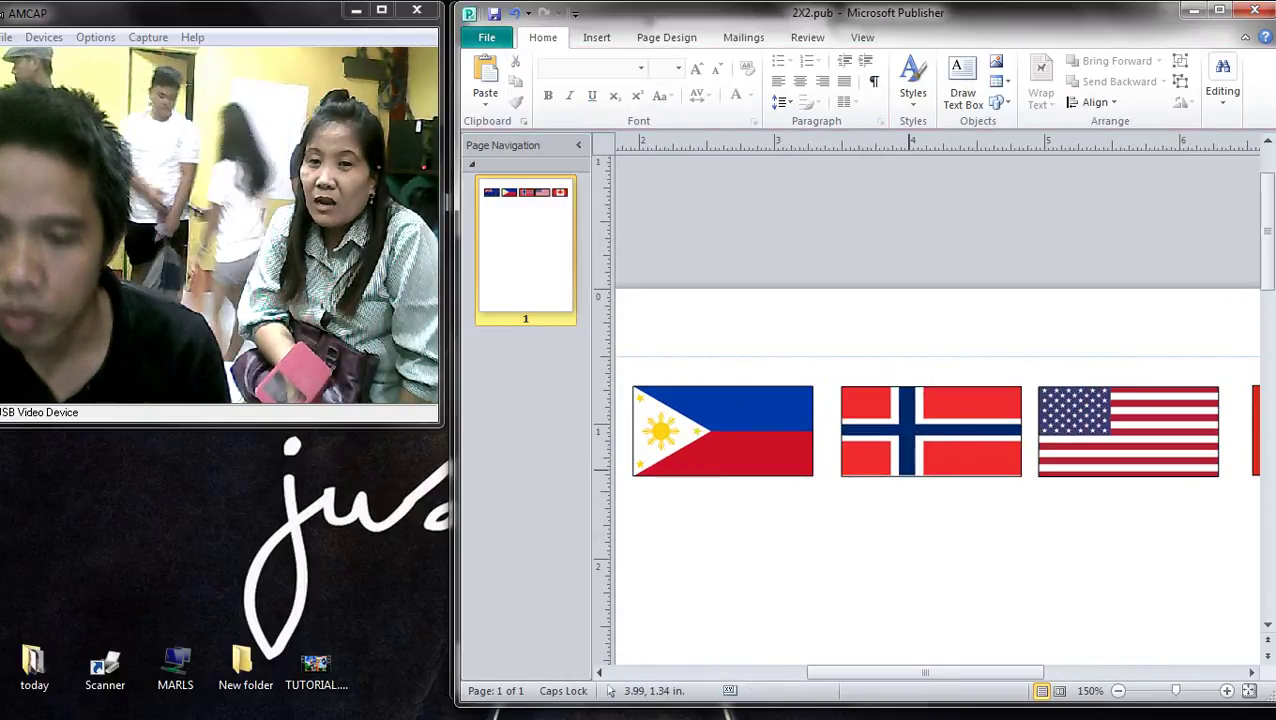
left_click_drag(988, 672, 1118, 672)
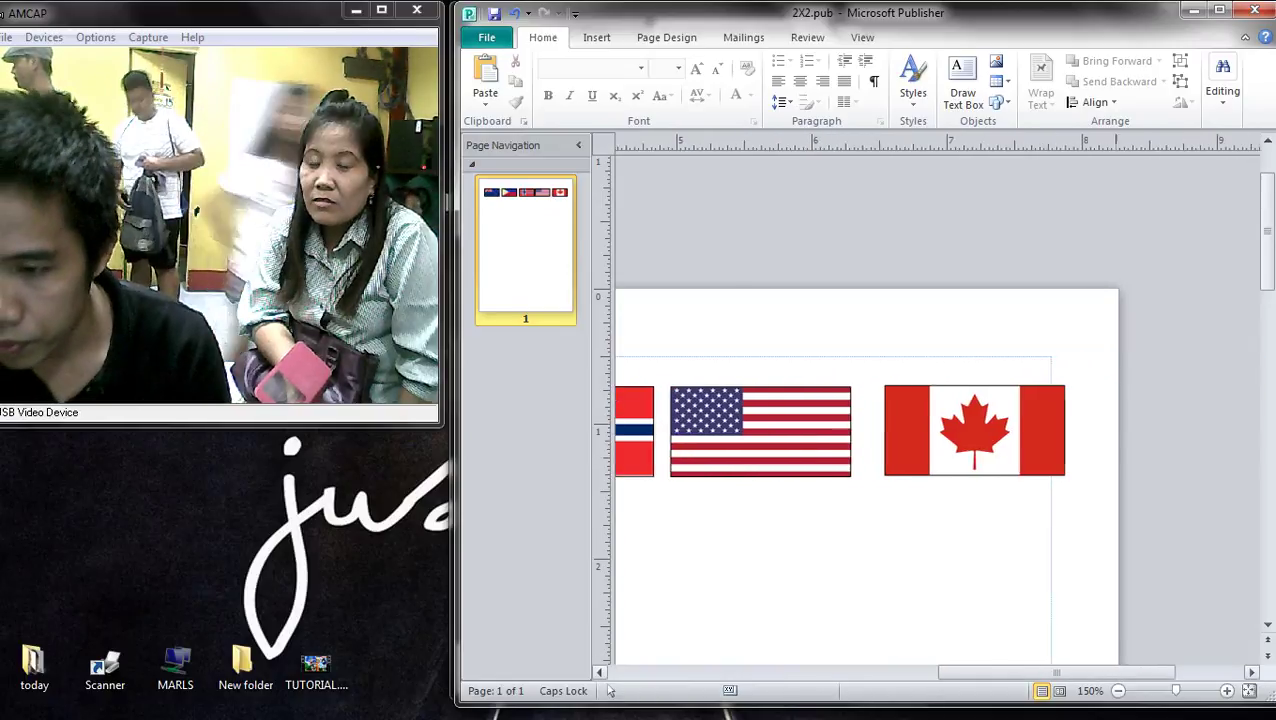
scroll(1091, 467, "up", 2)
scroll(915, 450, "up", 2)
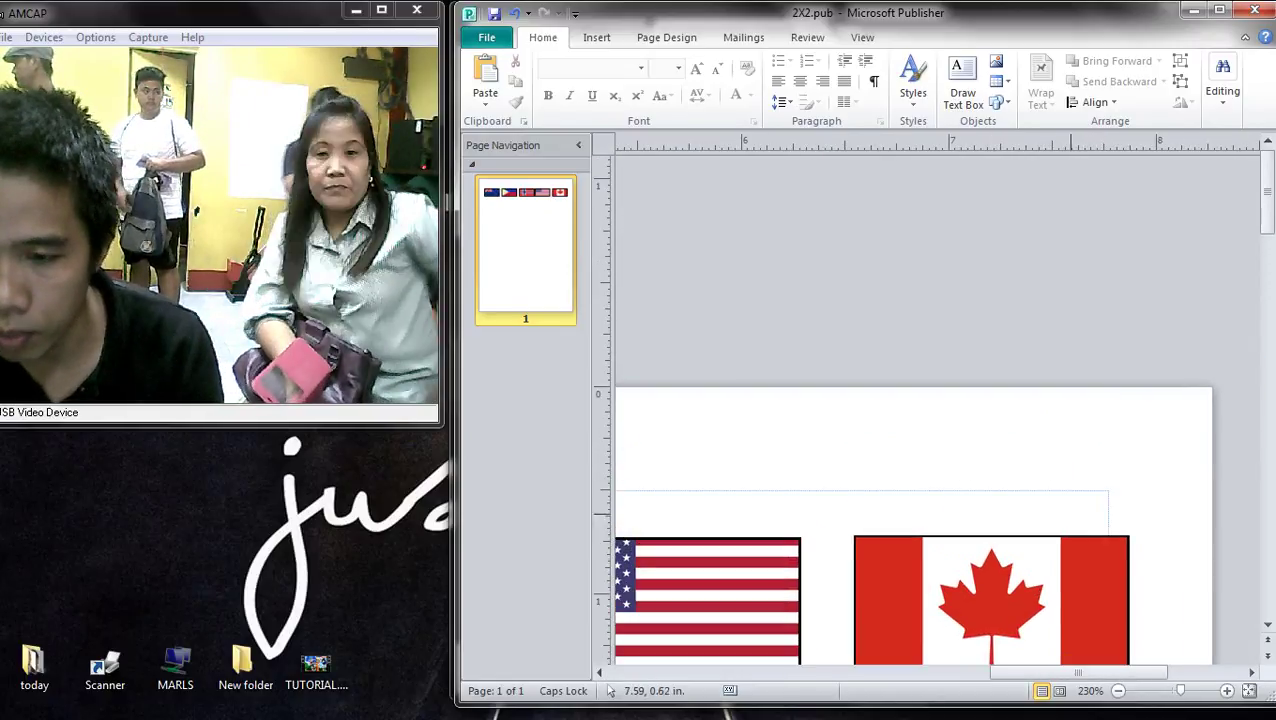
scroll(1000, 570, "down", 6)
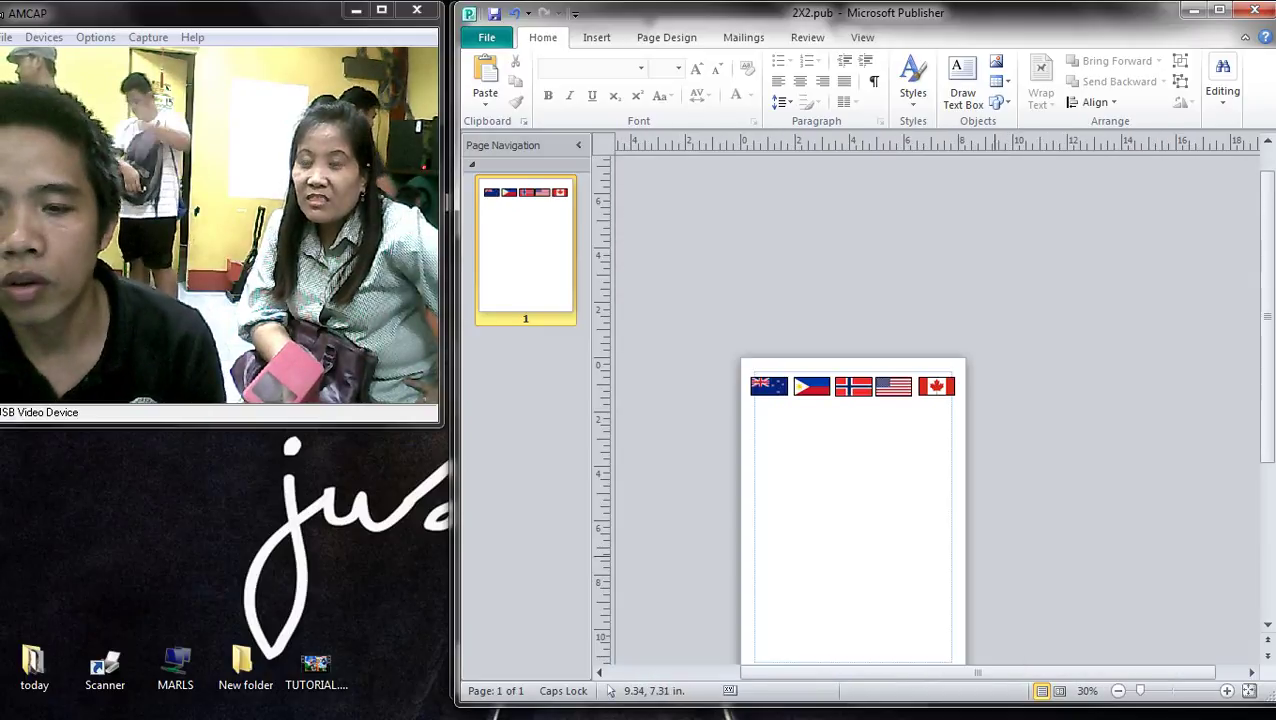
scroll(926, 398, "up", 6)
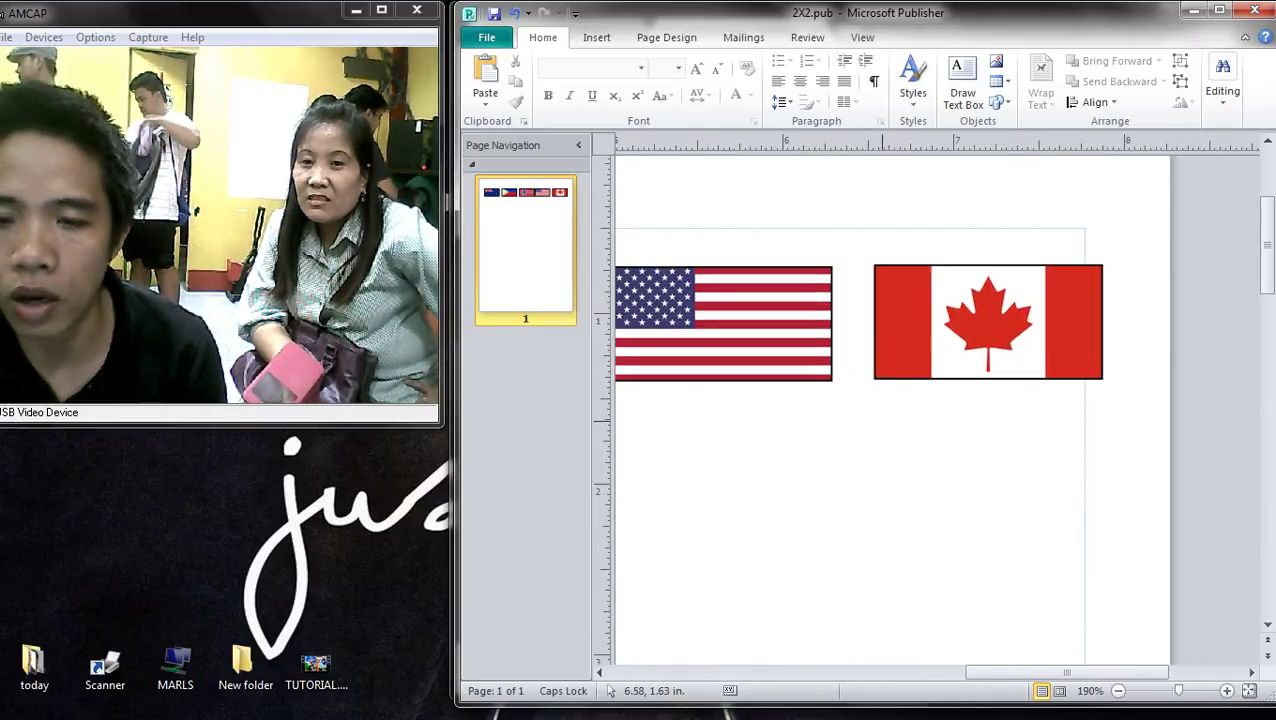
scroll(915, 399, "up", 1)
- Check the US flag's placement, then return to Chrome's American flag image results
double_click(715, 300)
scroll(927, 398, "down", 2)
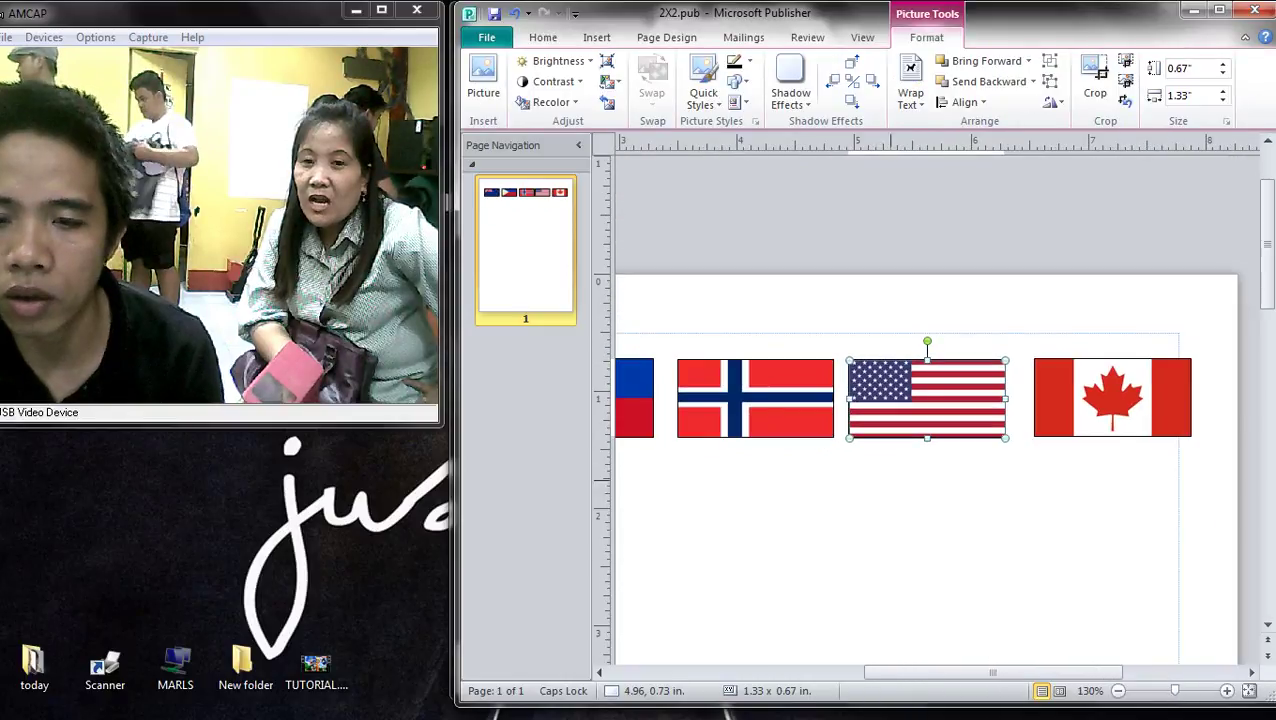
scroll(851, 367, "up", 2)
left_click(983, 535)
scroll(983, 535, "down", 3)
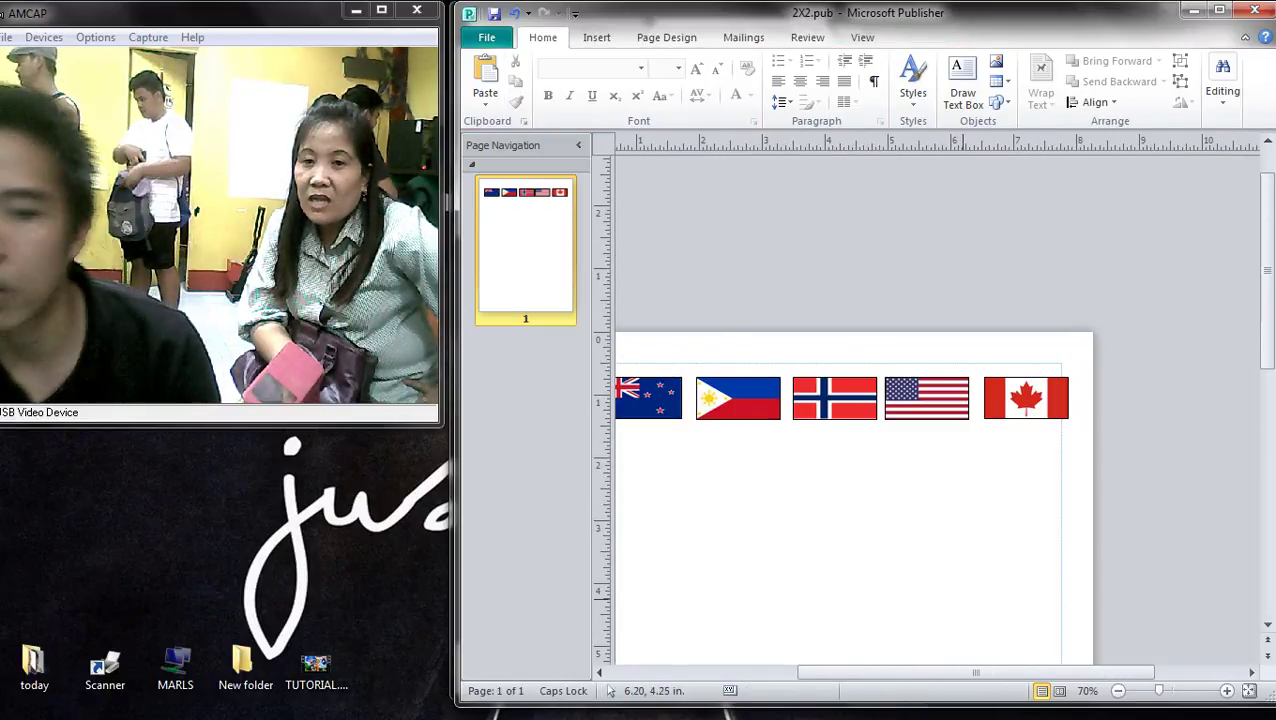
scroll(967, 608, "down", 2)
scroll(887, 579, "up", 2)
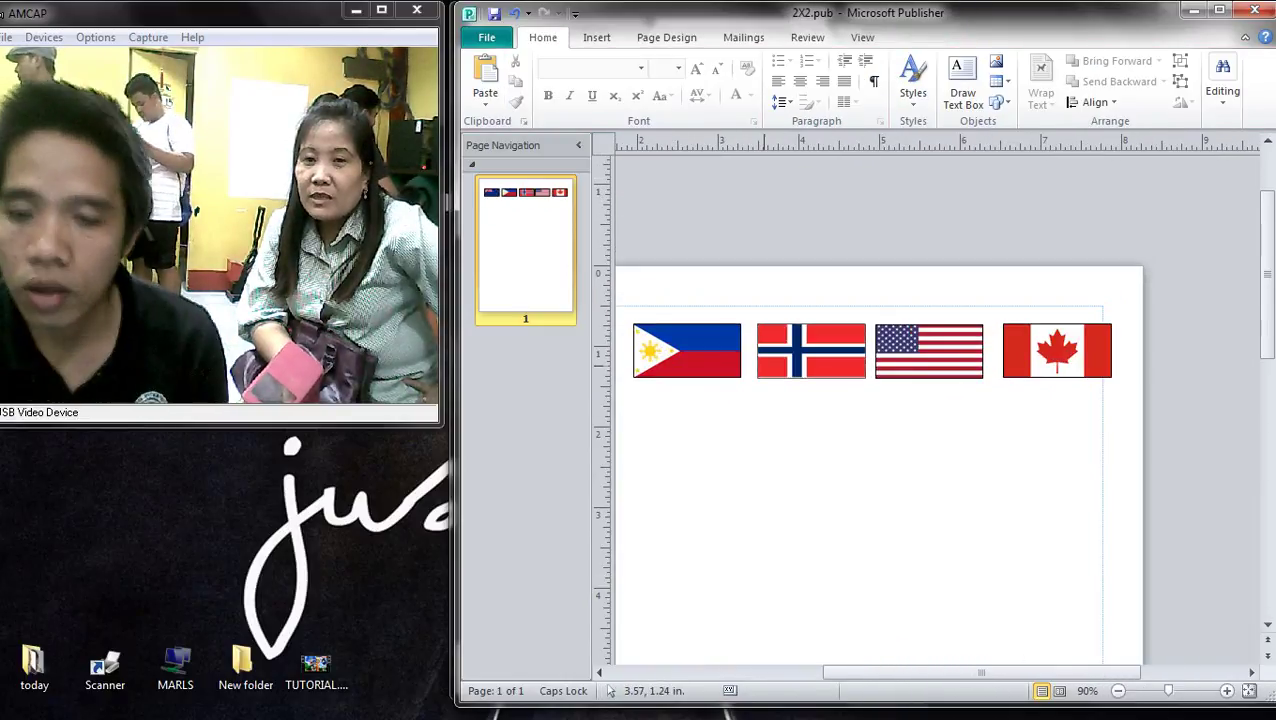
scroll(850, 480, "down", 4)
scroll(885, 507, "up", 3)
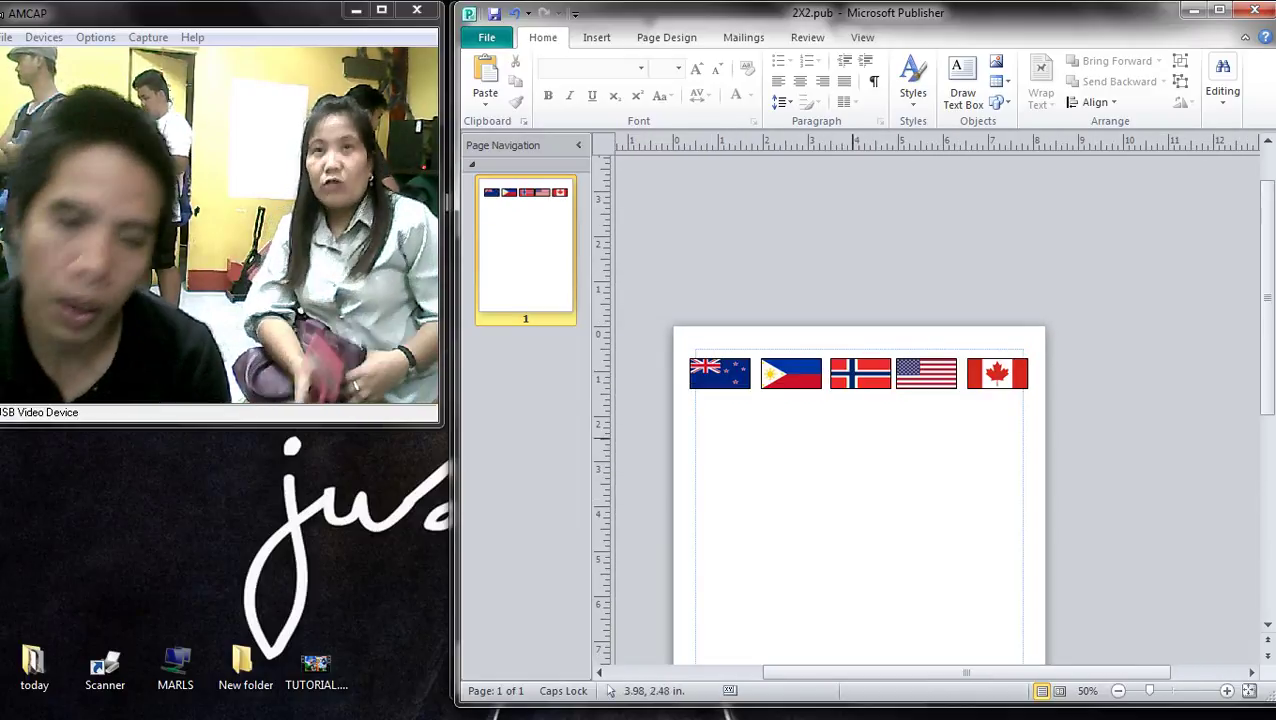
mouse_move(1270, 400)
left_click(1235, 637)
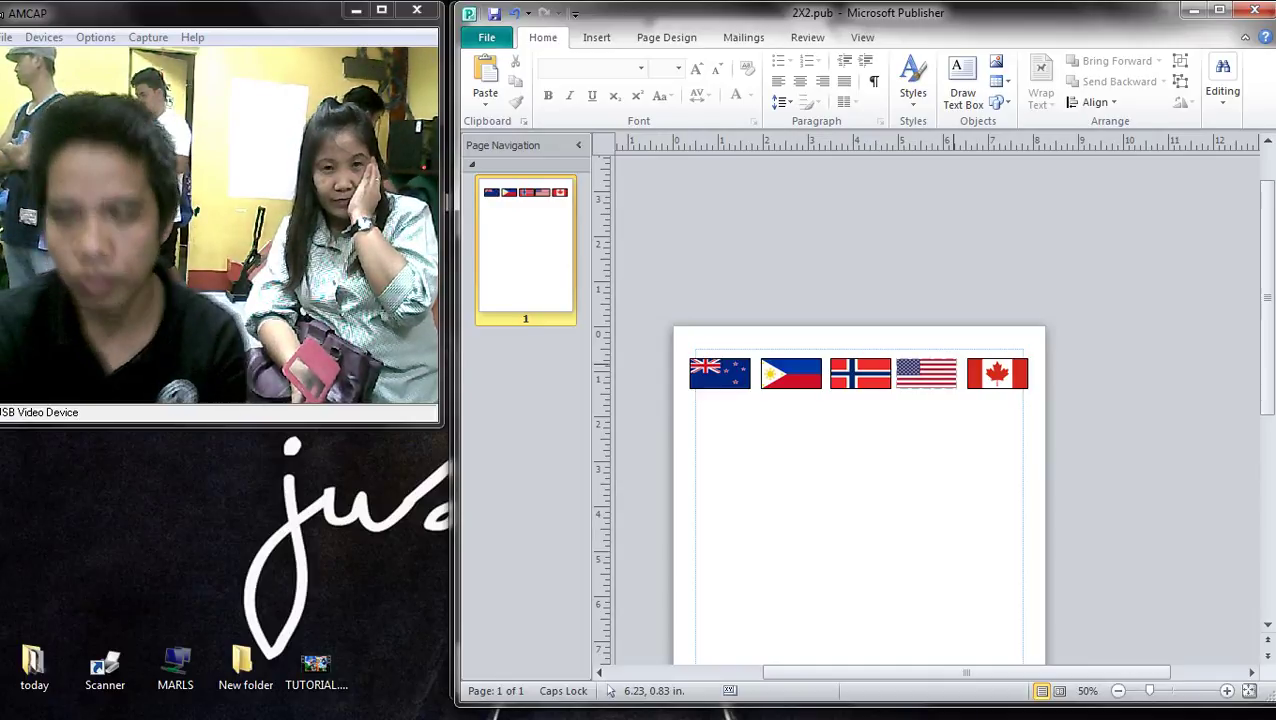
- Go back to the flag results and search images for american eagle
mouse_move(1264, 141)
left_click(1251, 80)
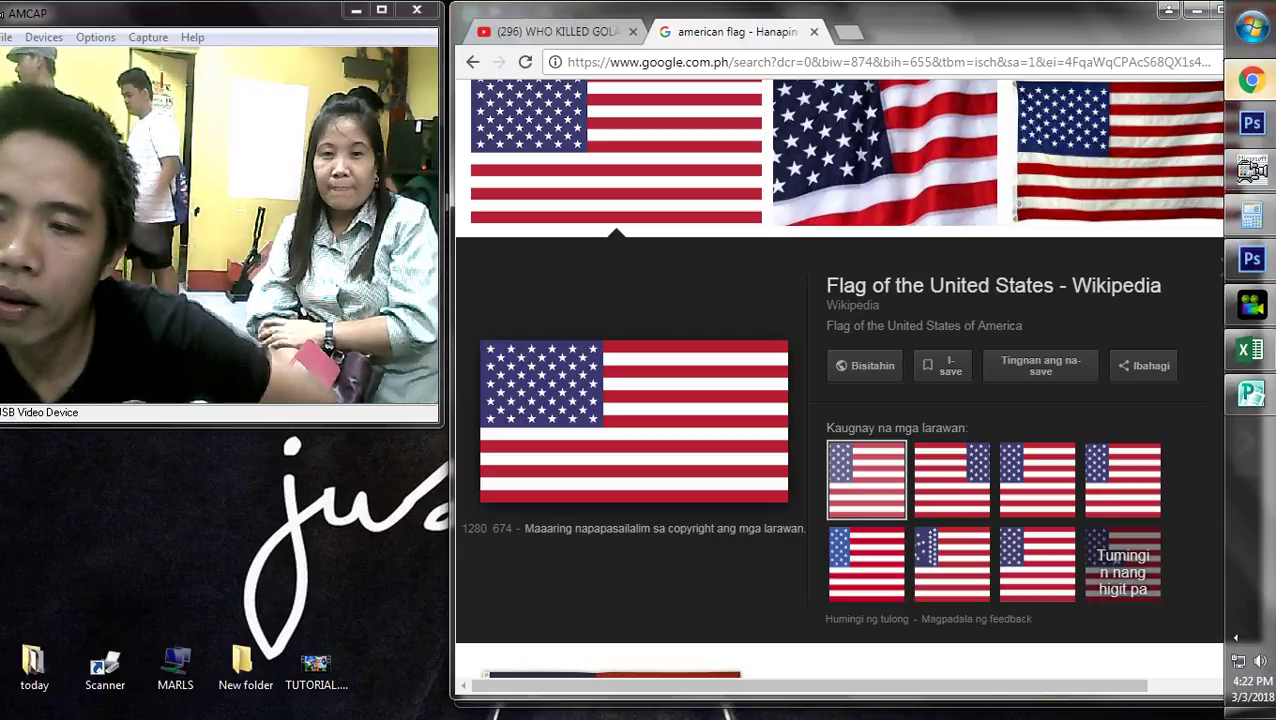
scroll(860, 380, "up", 2)
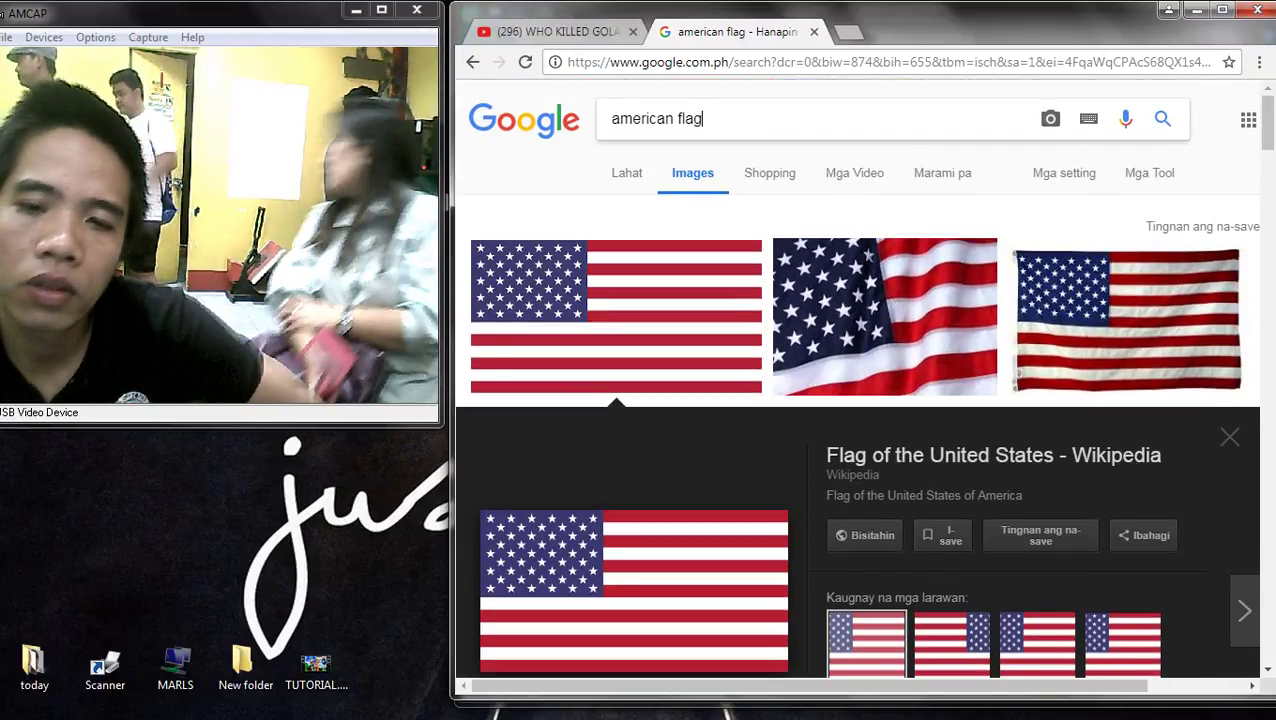
key("BackSpace")
key("BackSpace")
key("BackSpace")
key("BackSpace")
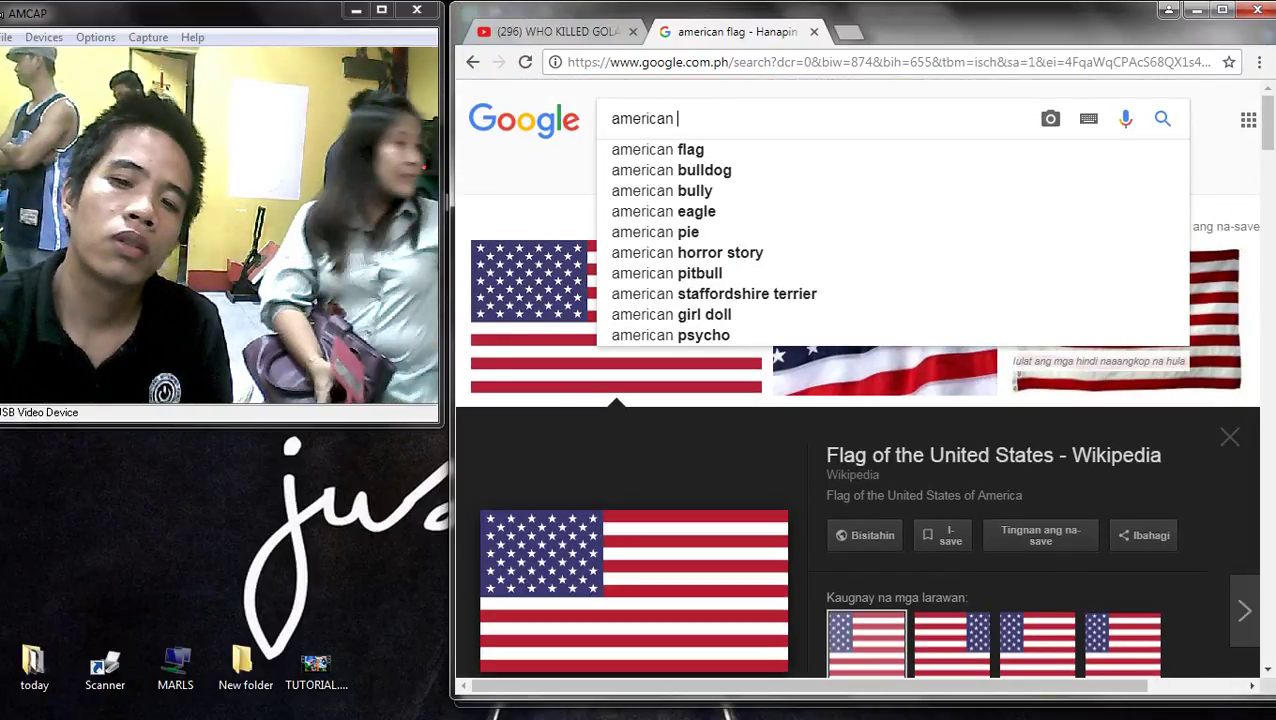
key("Down")
key("Down")
key("Down")
key("Down")
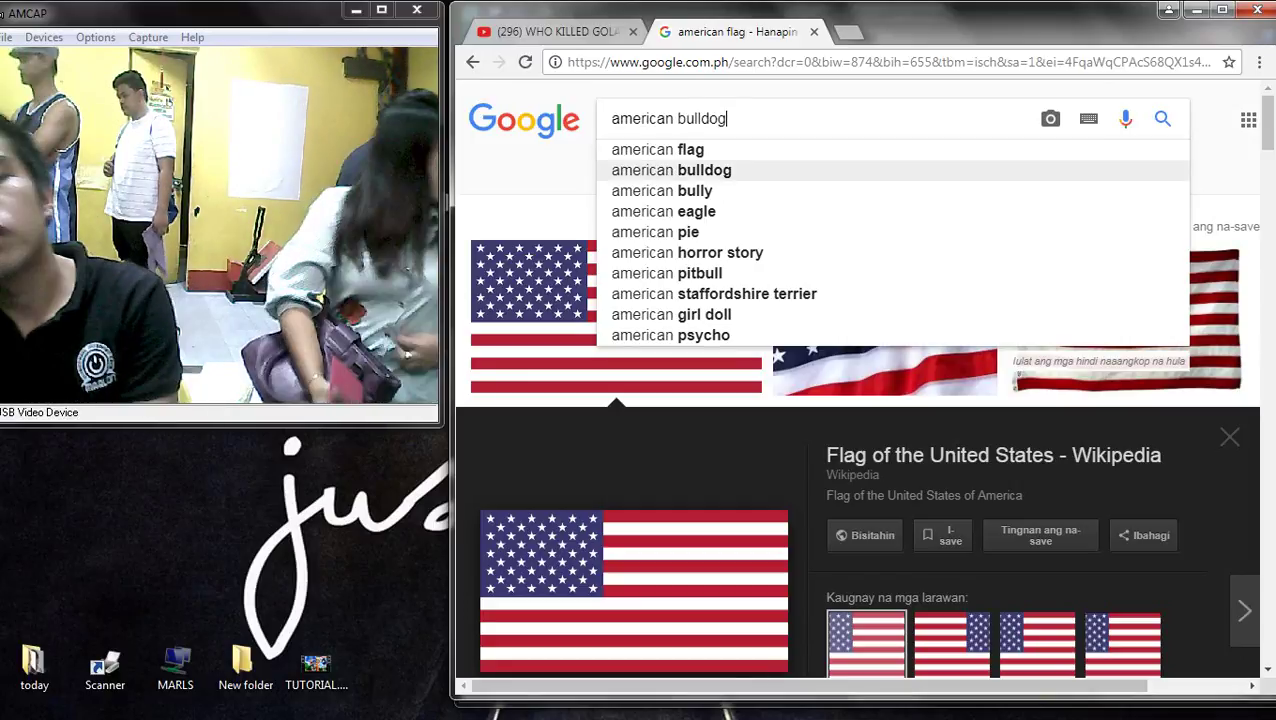
key("Return")
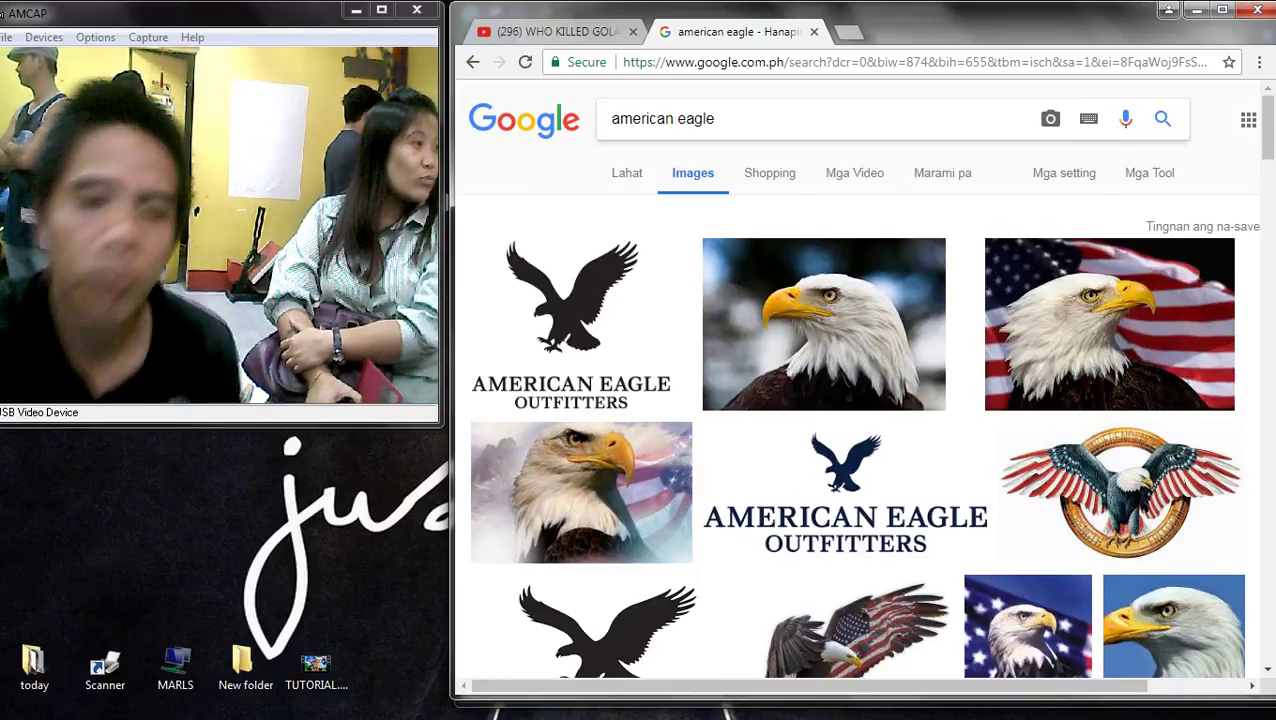
- Search images for queen elizabeth, then extend the query with 'STATIO' and search again
key("ctrl+a")
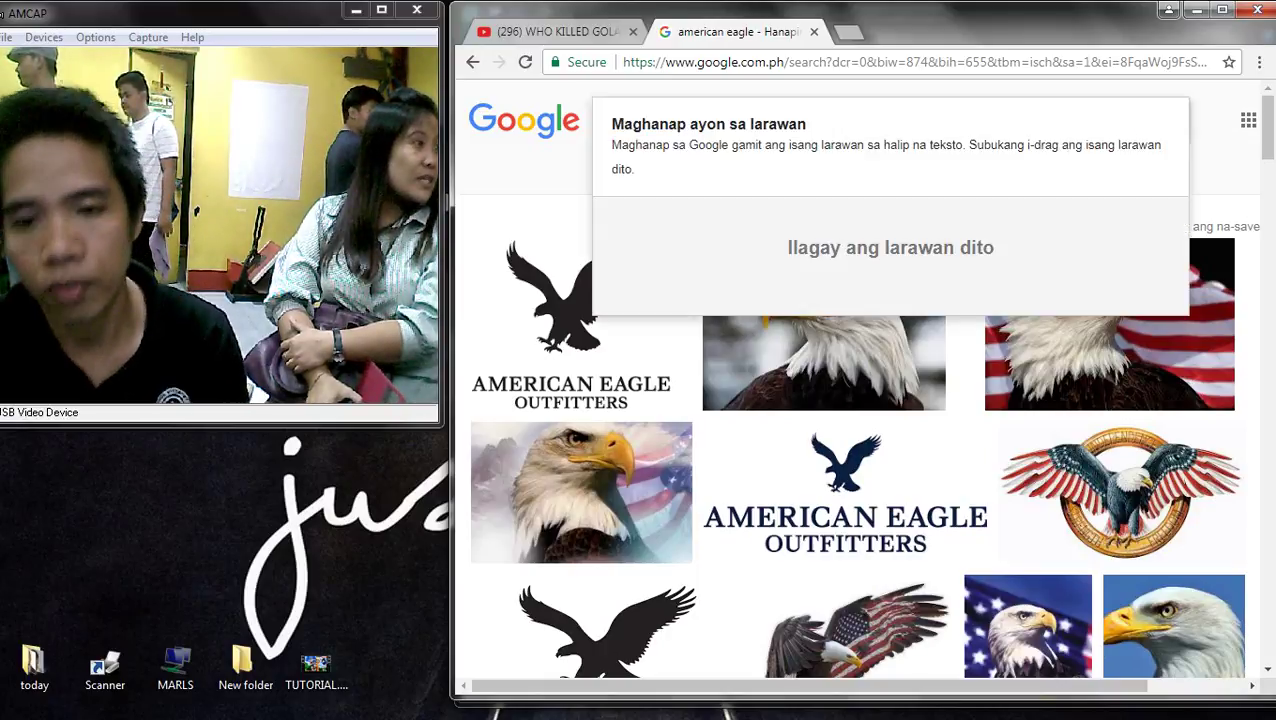
type("QUEEN")
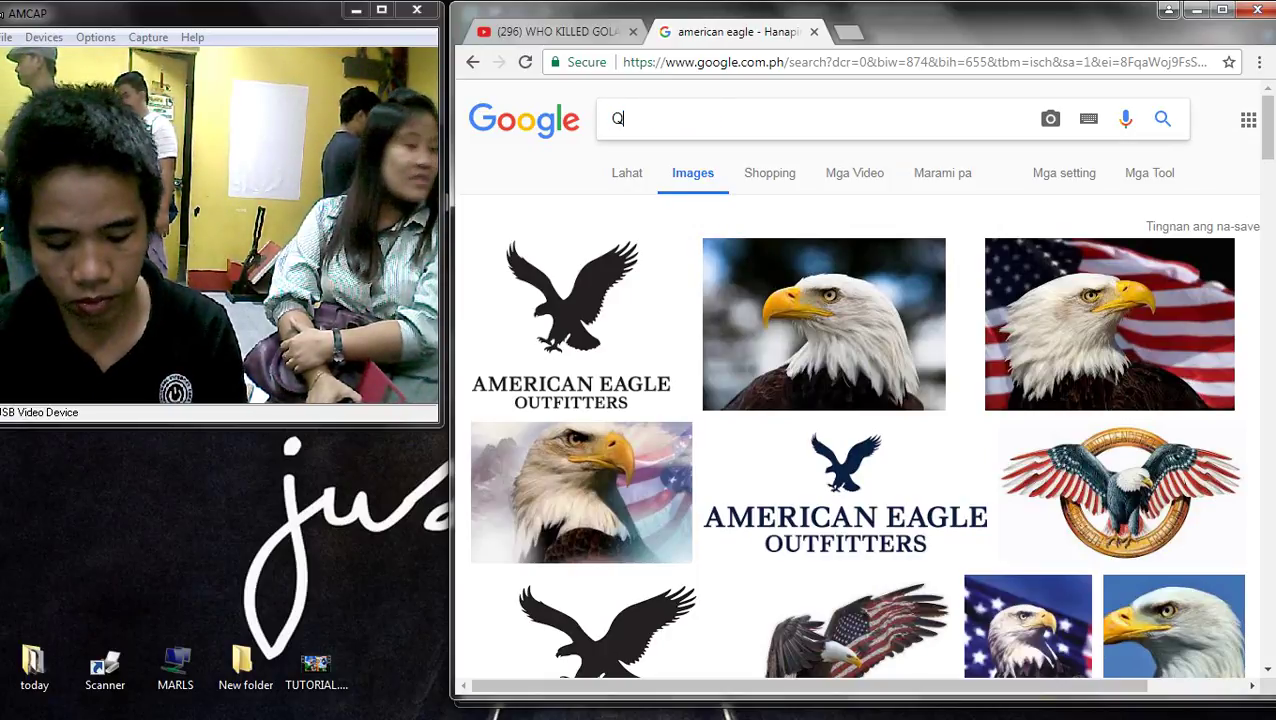
key("Down")
key("Down")
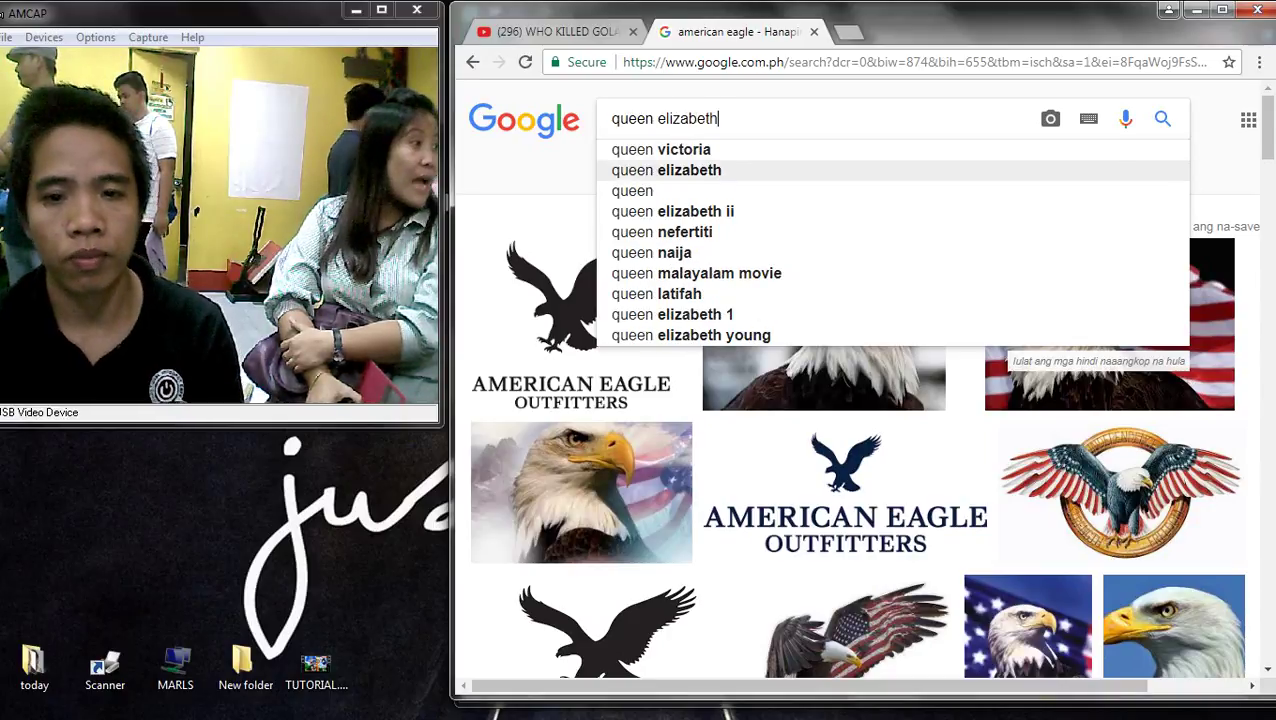
key("Return")
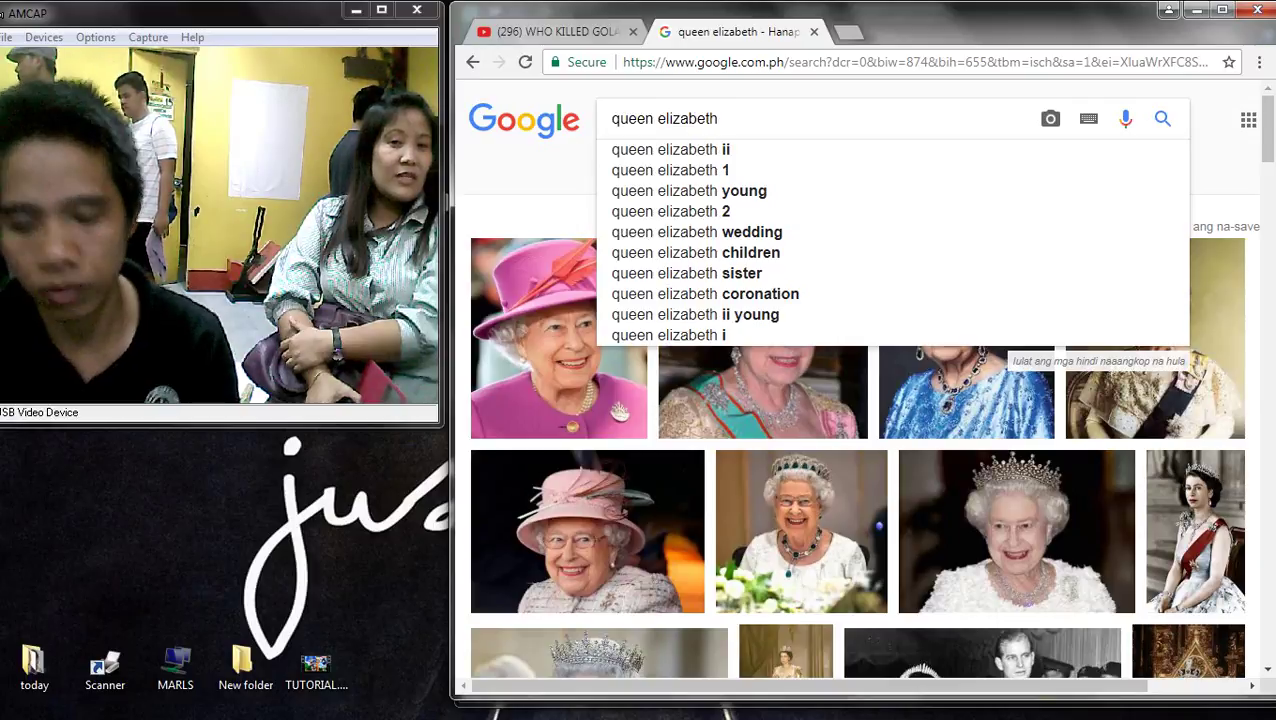
type("ST")
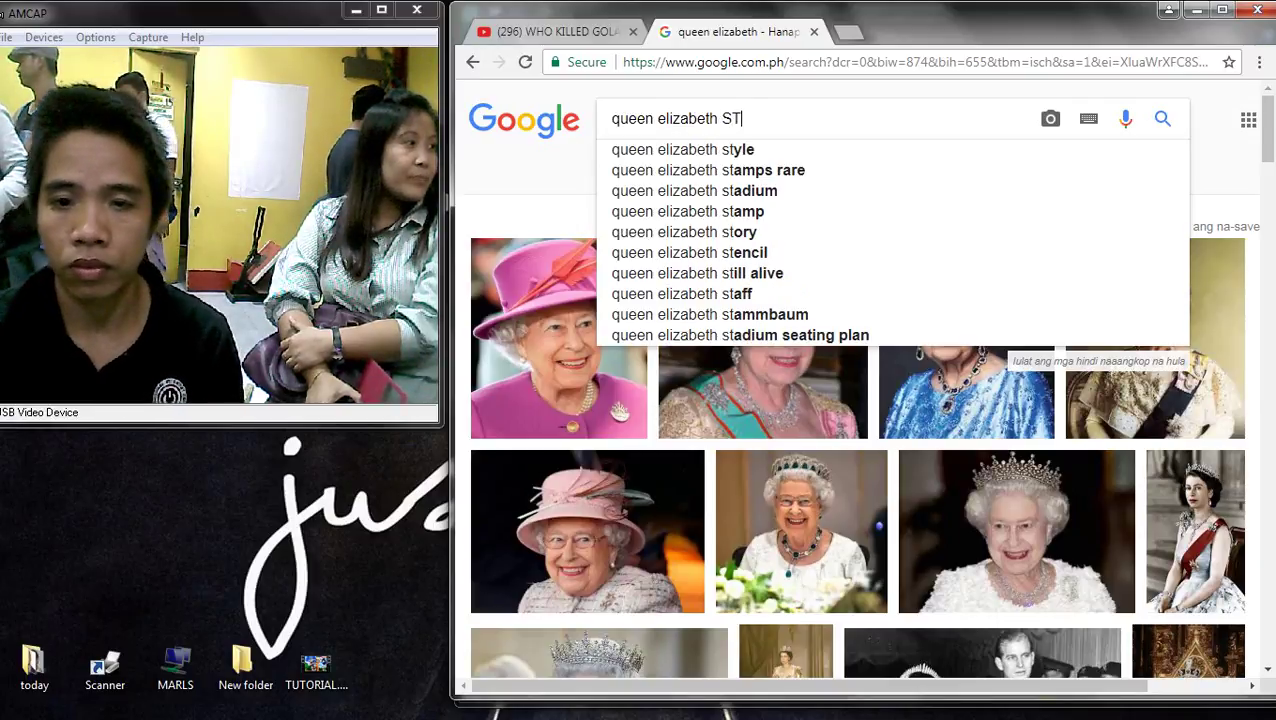
type("A")
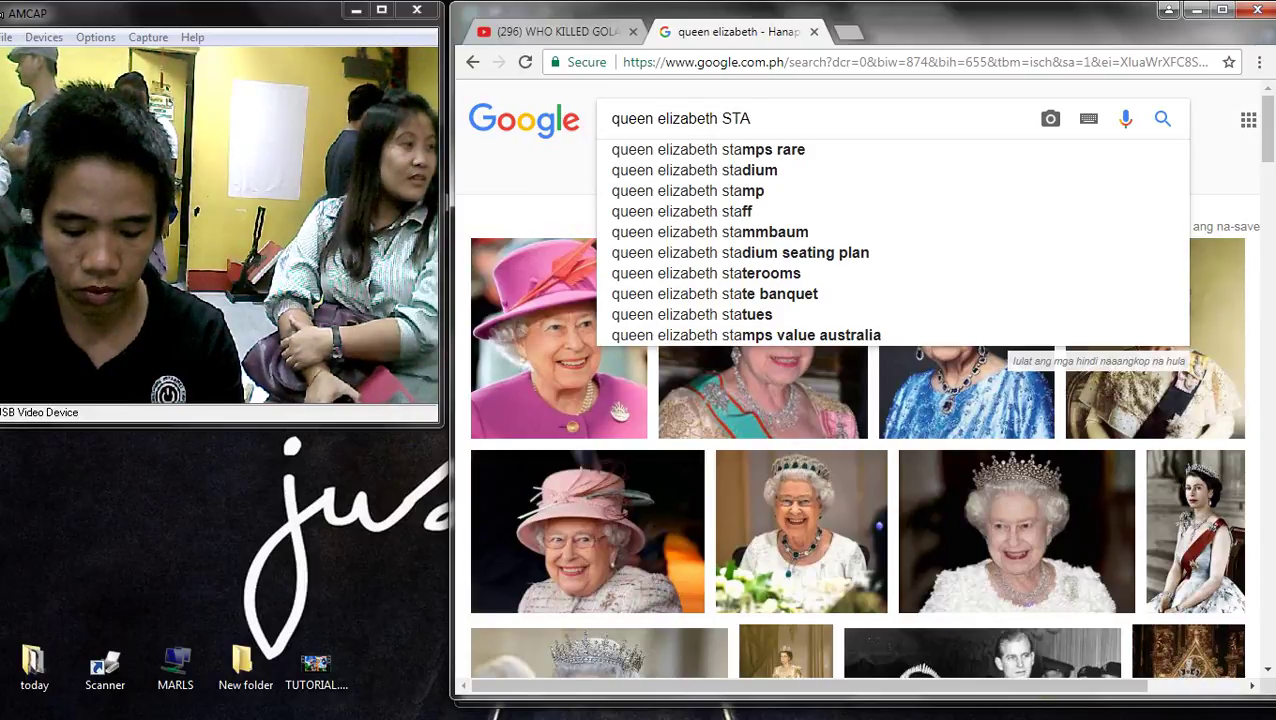
type("TIO")
key("Return")
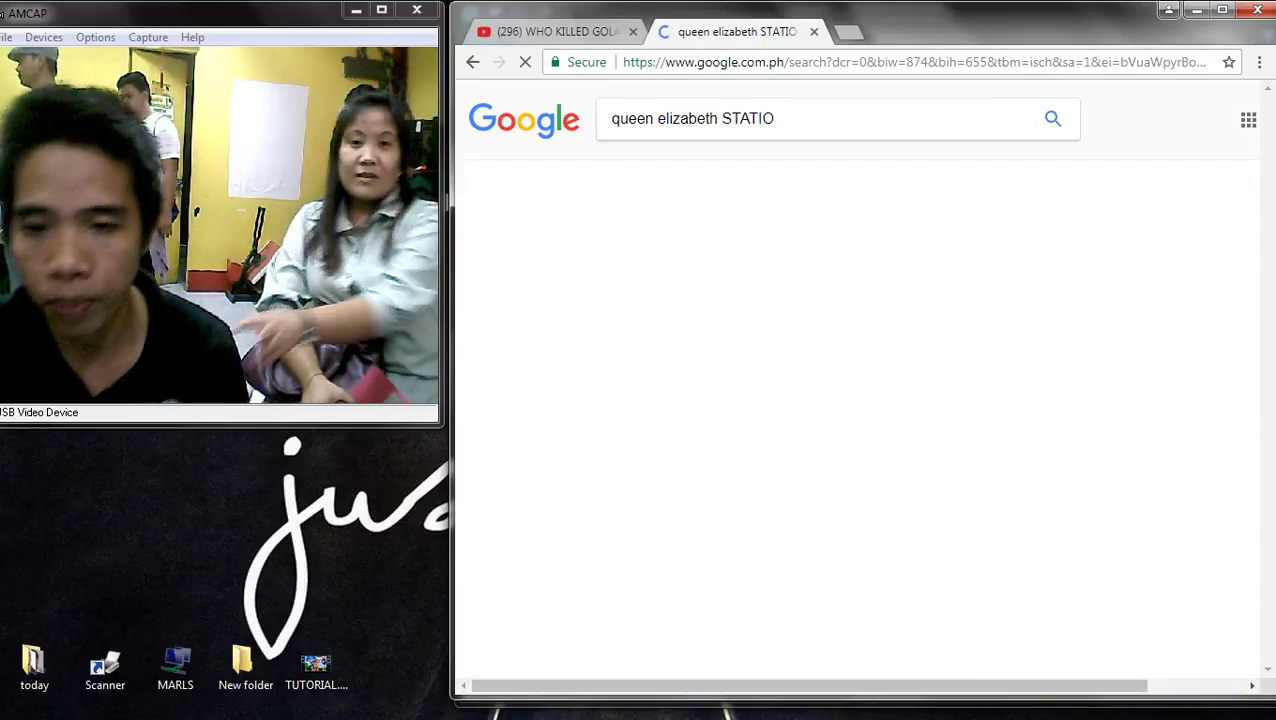
- Replace the query with 'famous landmarks of japan' and run the image search
key("ctrl+shift+Left")
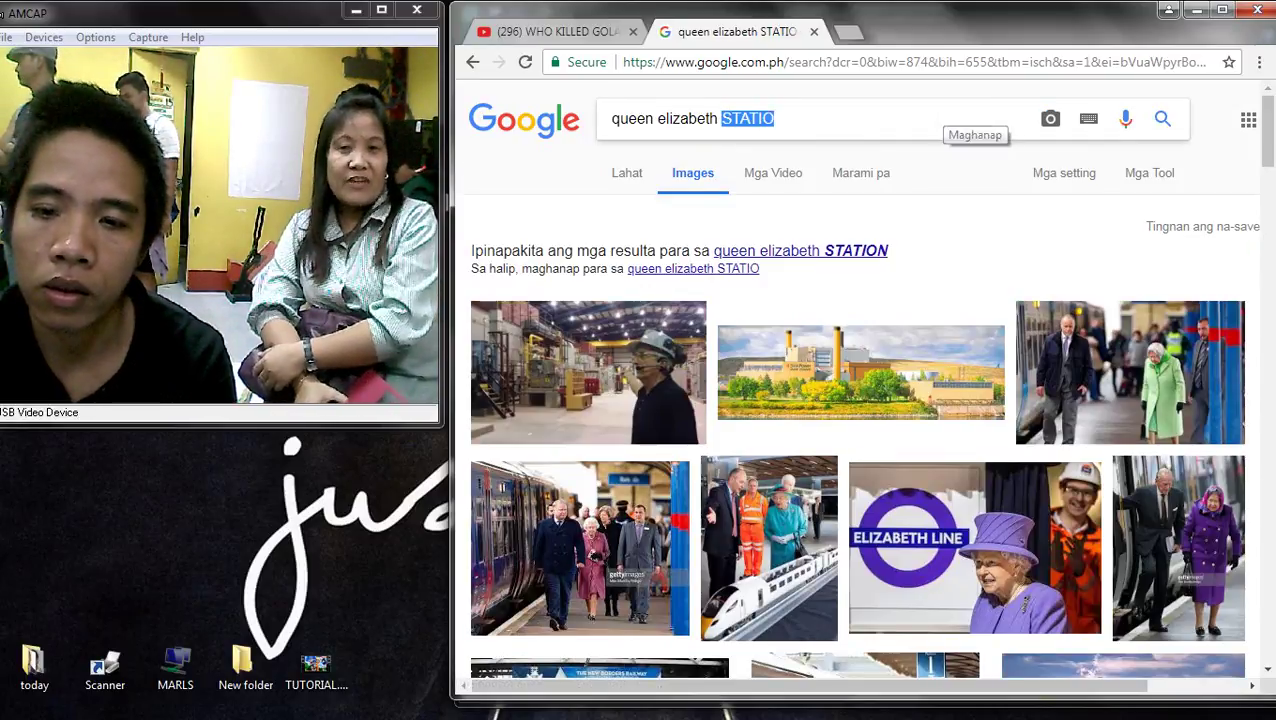
key("BackSpace")
key("BackSpace")
key("BackSpace")
key("BackSpace")
key("BackSpace")
key("BackSpace")
key("BackSpace")
key("BackSpace")
key("BackSpace")
key("BackSpace")
key("BackSpace")
key("BackSpace")
key("BackSpace")
key("BackSpace")
key("BackSpace")
key("BackSpace")
key("BackSpace")
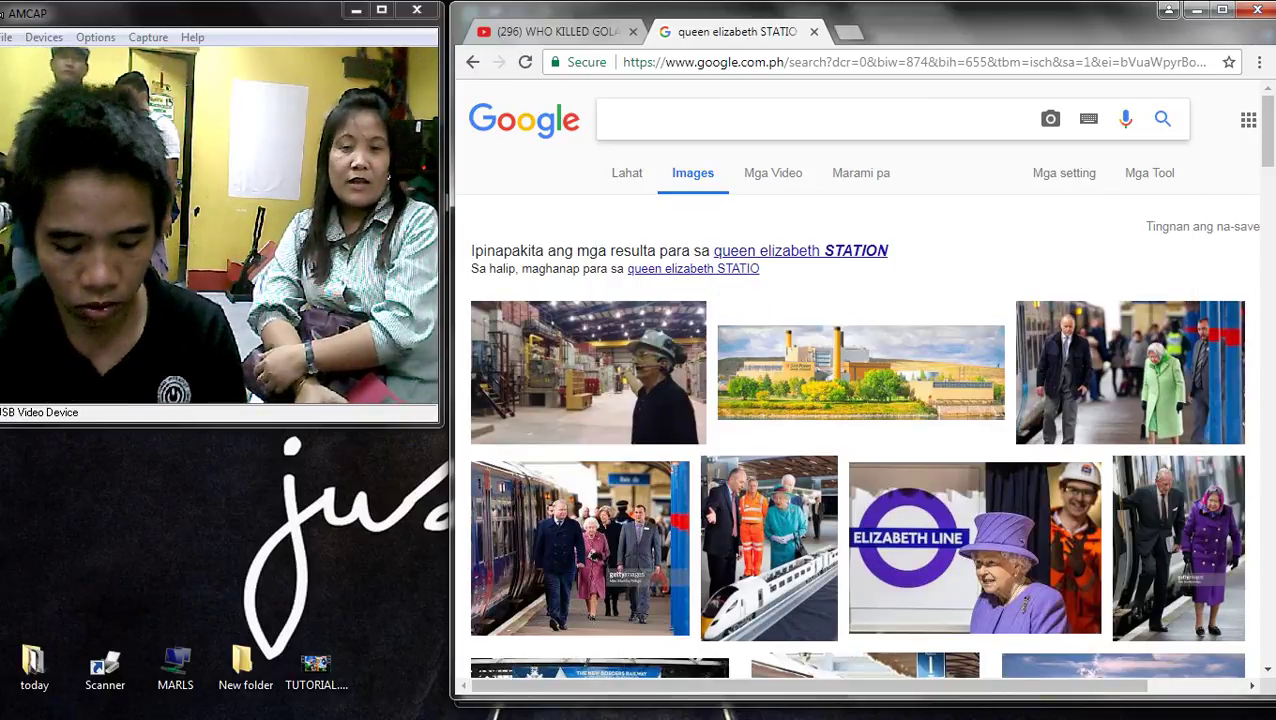
type("FAMOUS")
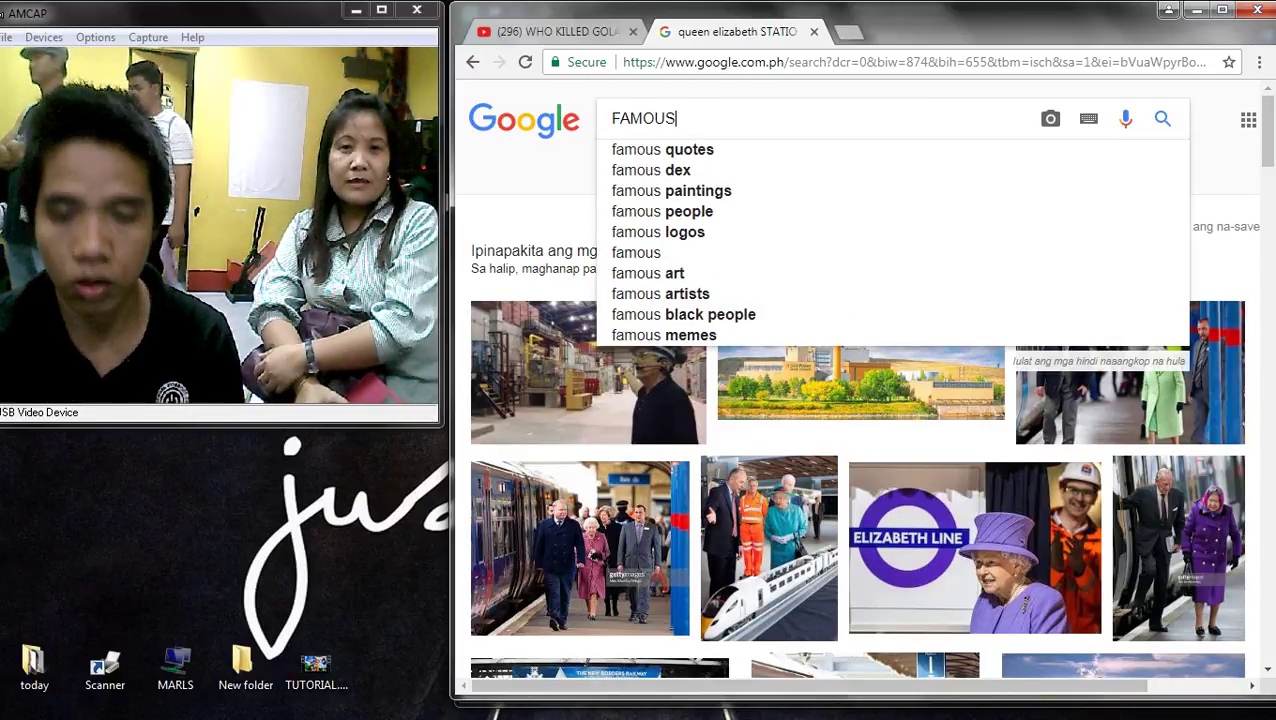
key("Down")
key("Down")
key("Down")
key("Down")
key("Down")
key("Down")
type("L")
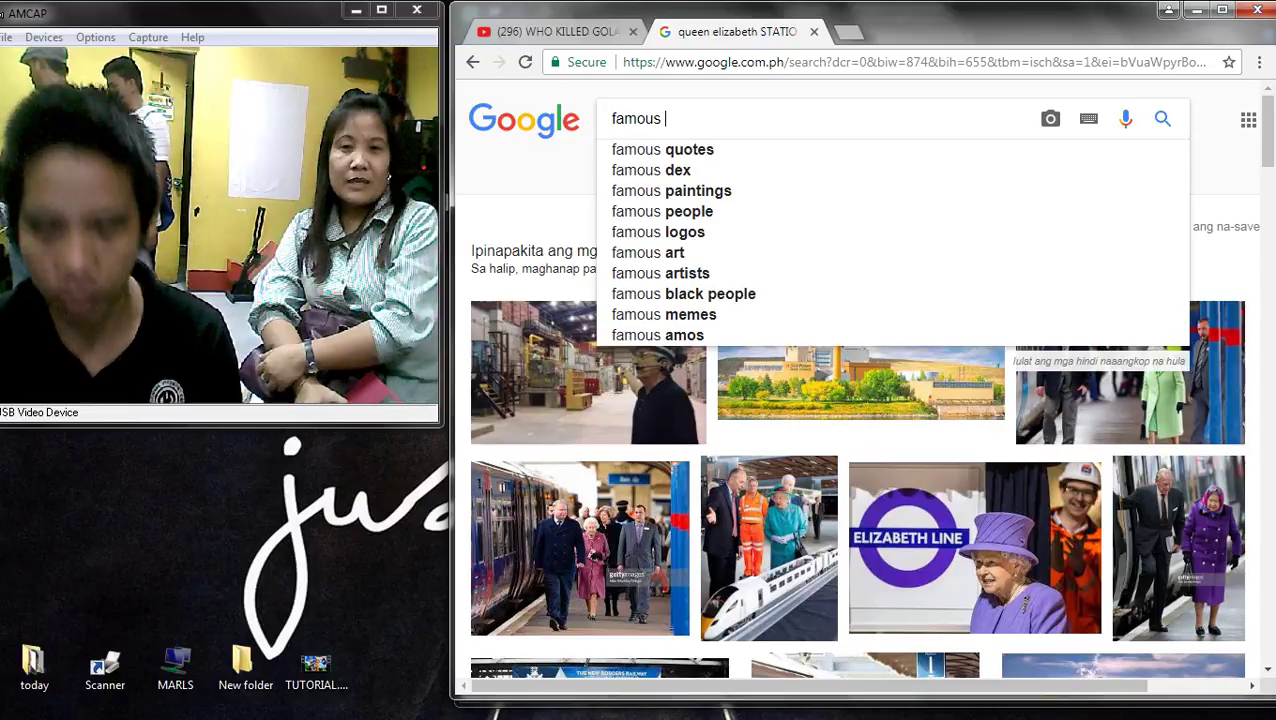
type("ANM")
key("Down")
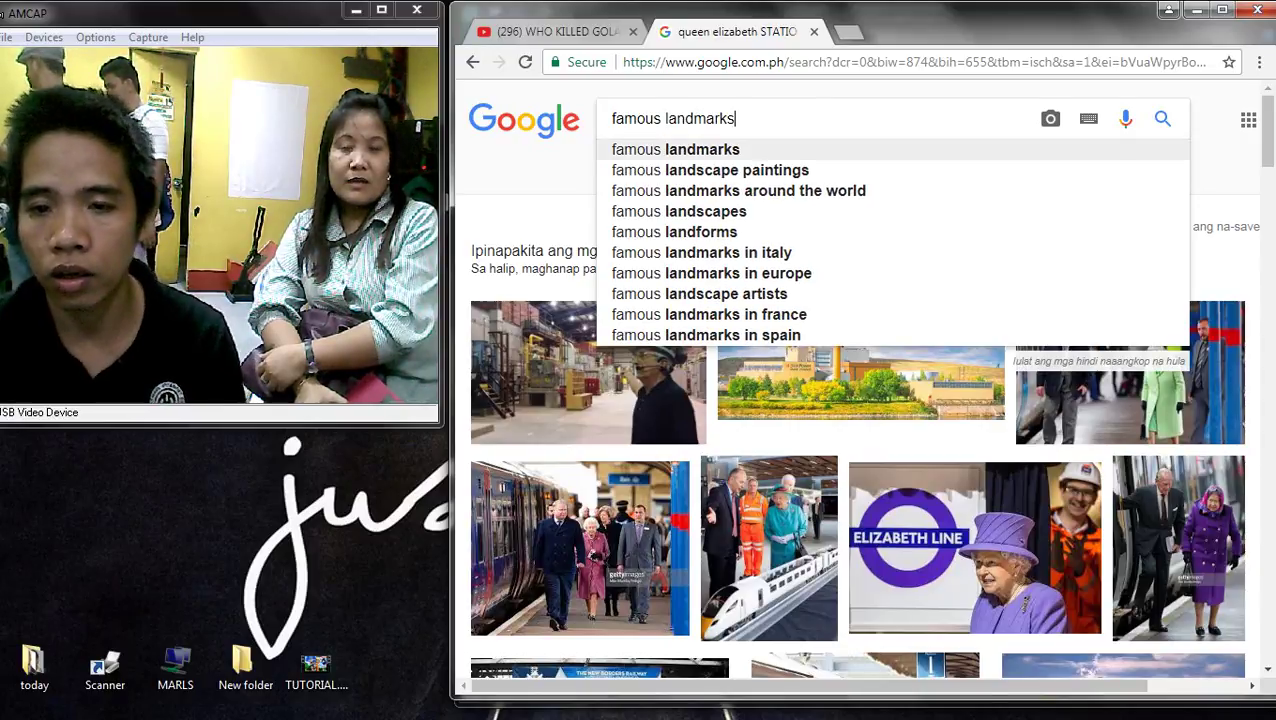
type("OF K")
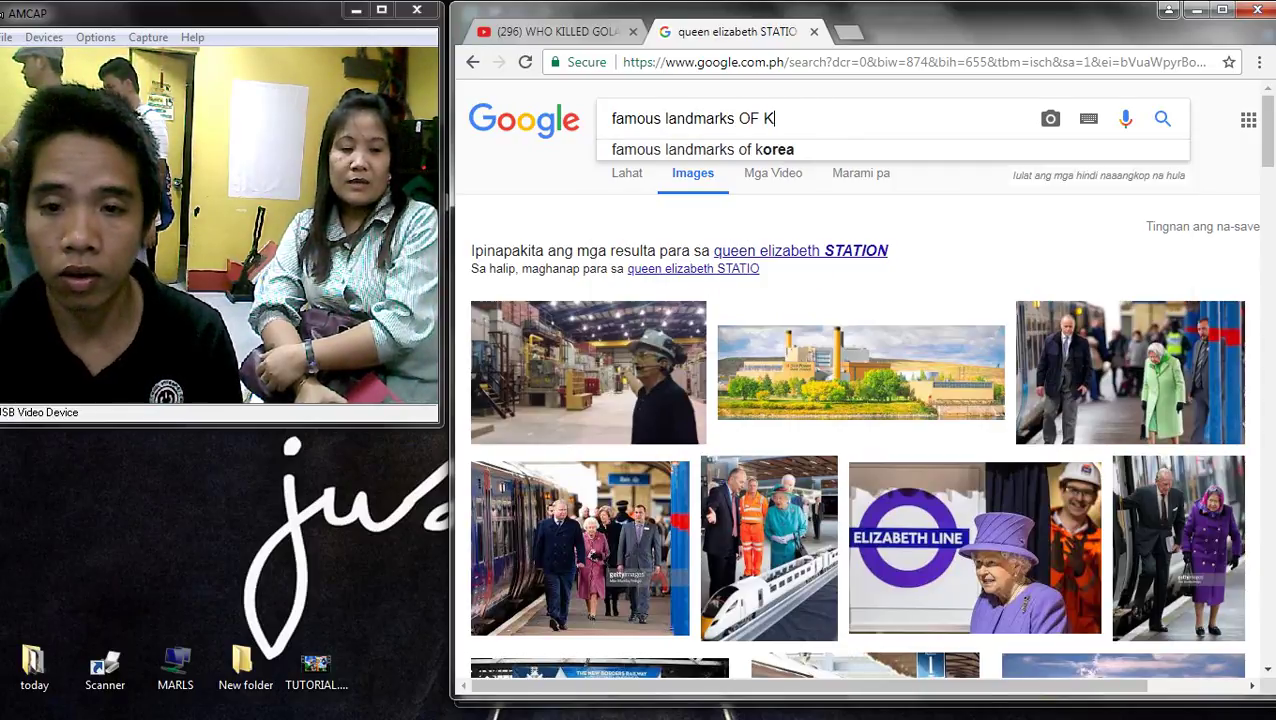
key("BackSpace")
type("japan")
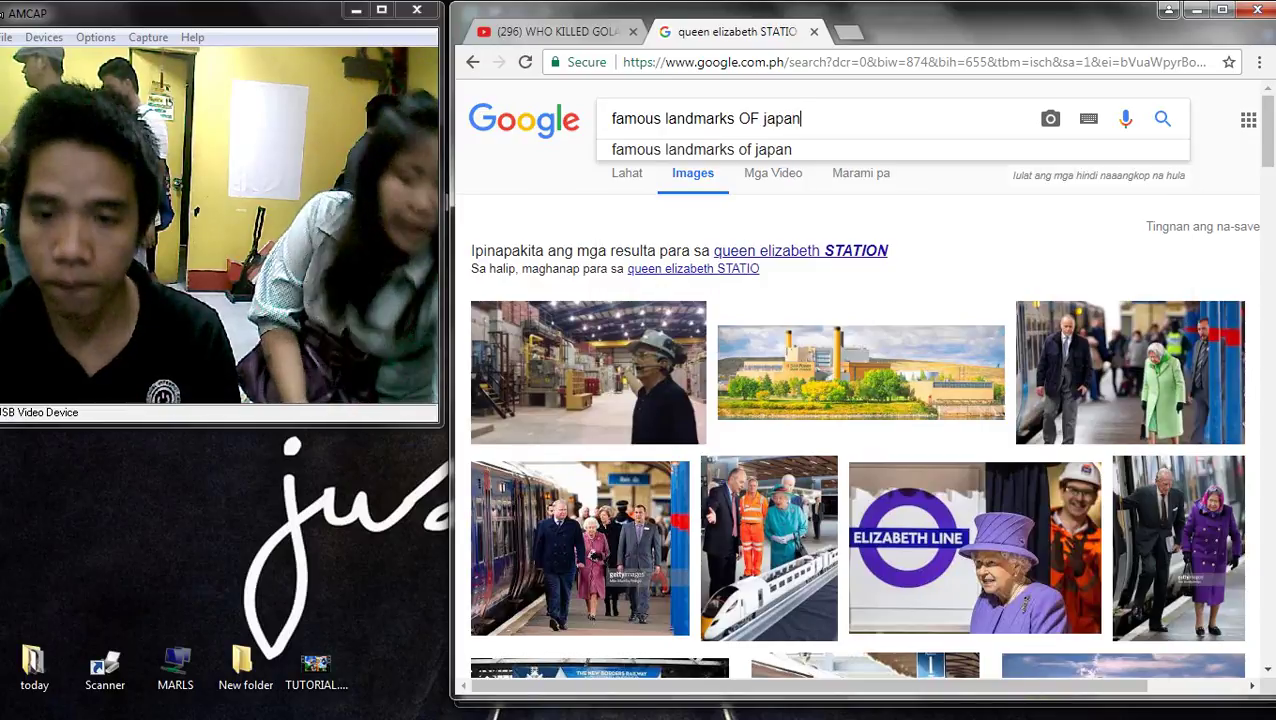
key("Return")
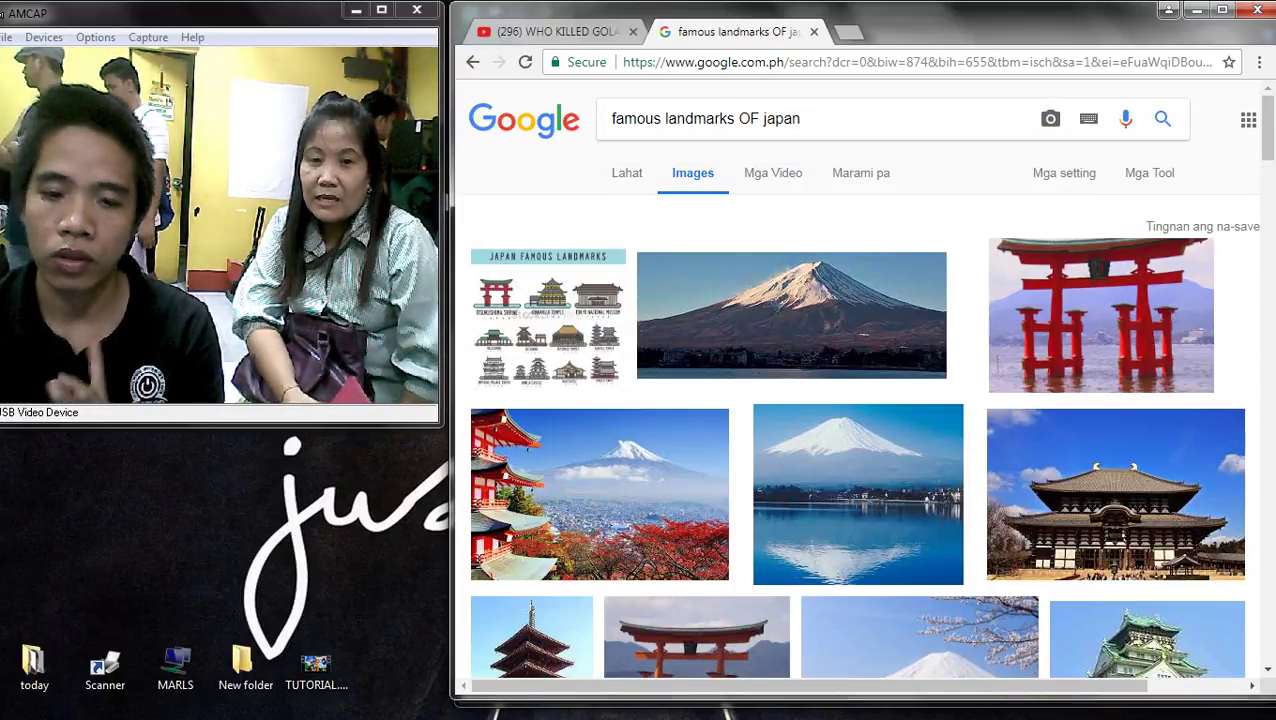
- Preview Japan landmark images: Travel Landmarks Of Japan, the Miyajima torii gate, Tokyo Tower
left_click(548, 316)
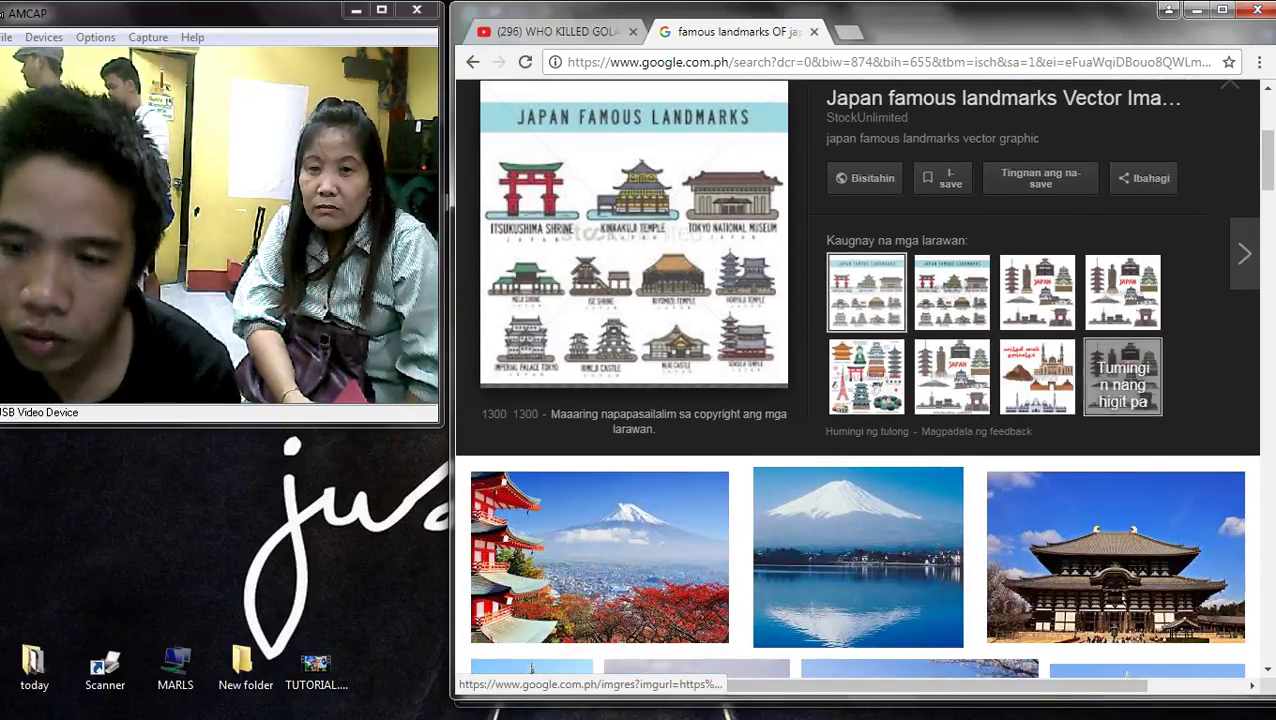
left_click(1037, 307)
scroll(858, 400, "up", 2)
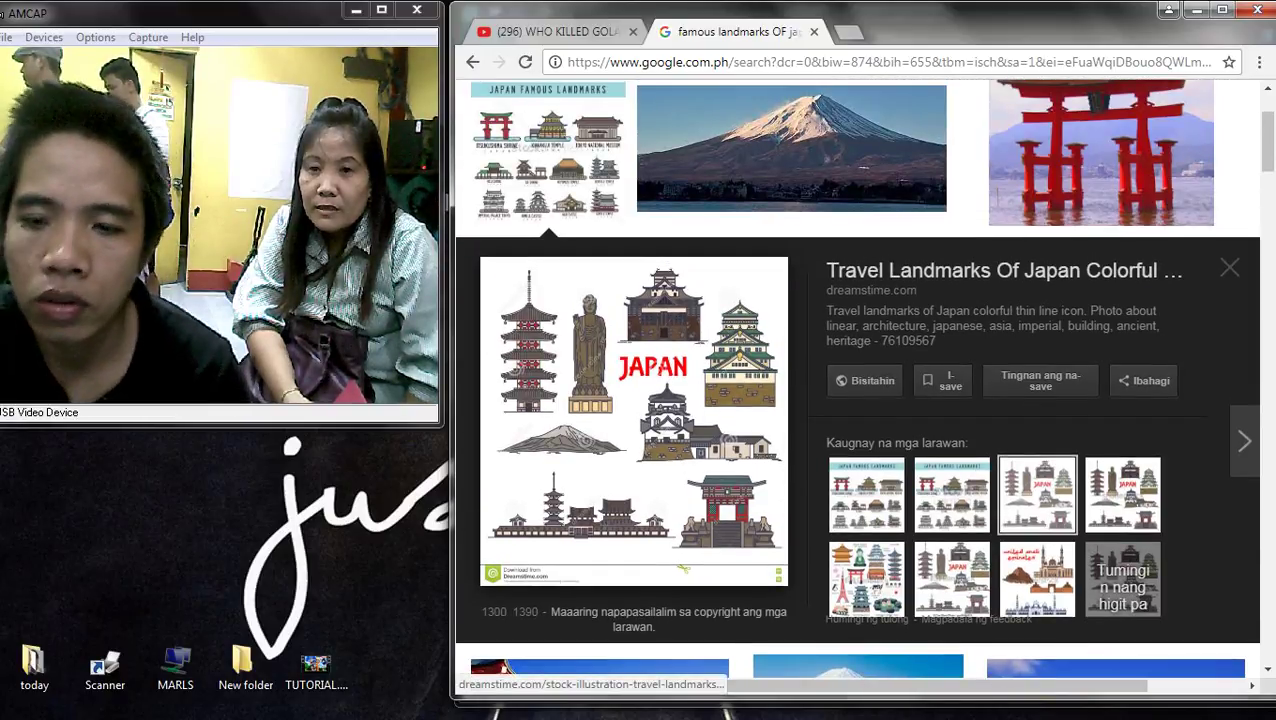
scroll(634, 420, "down", 5)
left_click(690, 460)
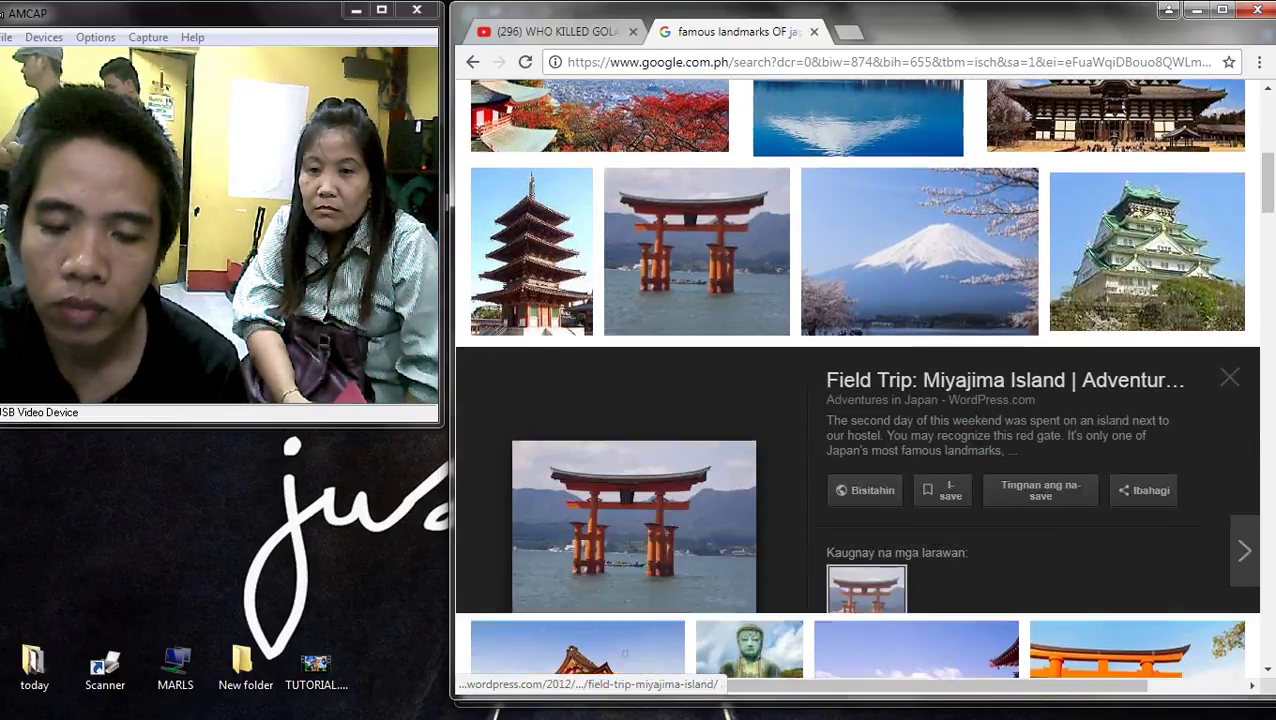
scroll(858, 420, "down", 4)
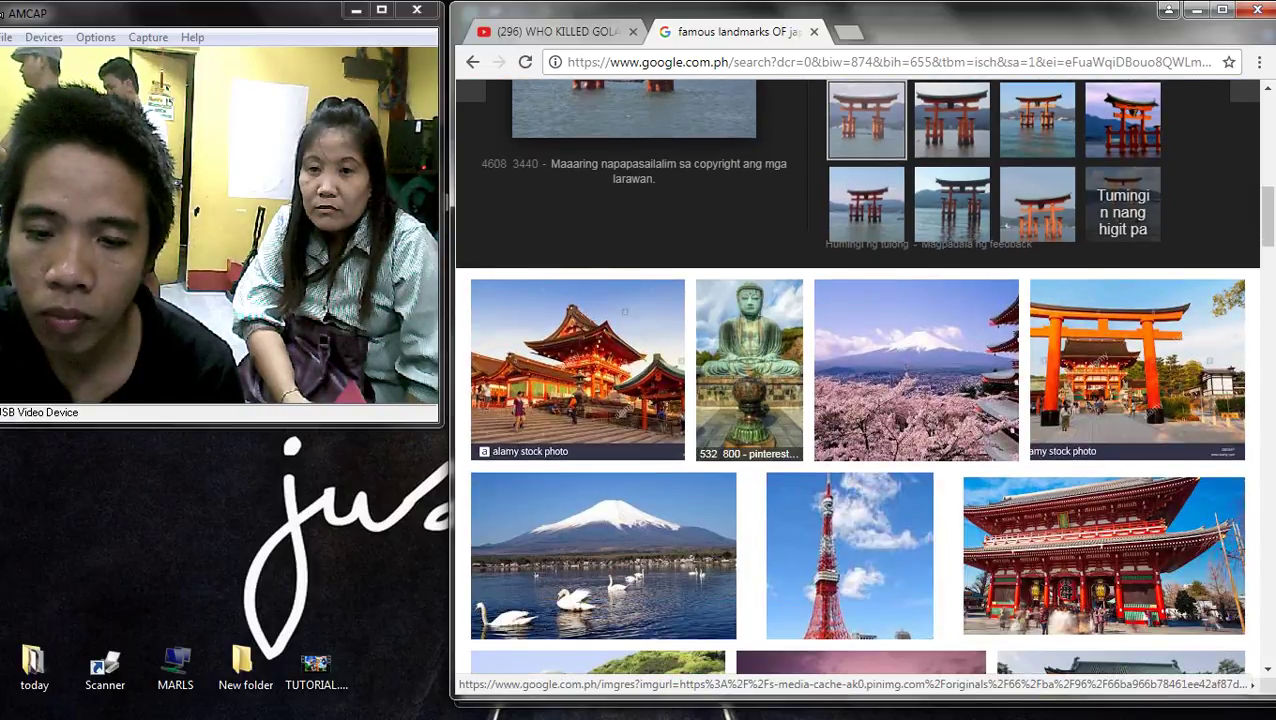
left_click(860, 560)
scroll(858, 380, "up", 3)
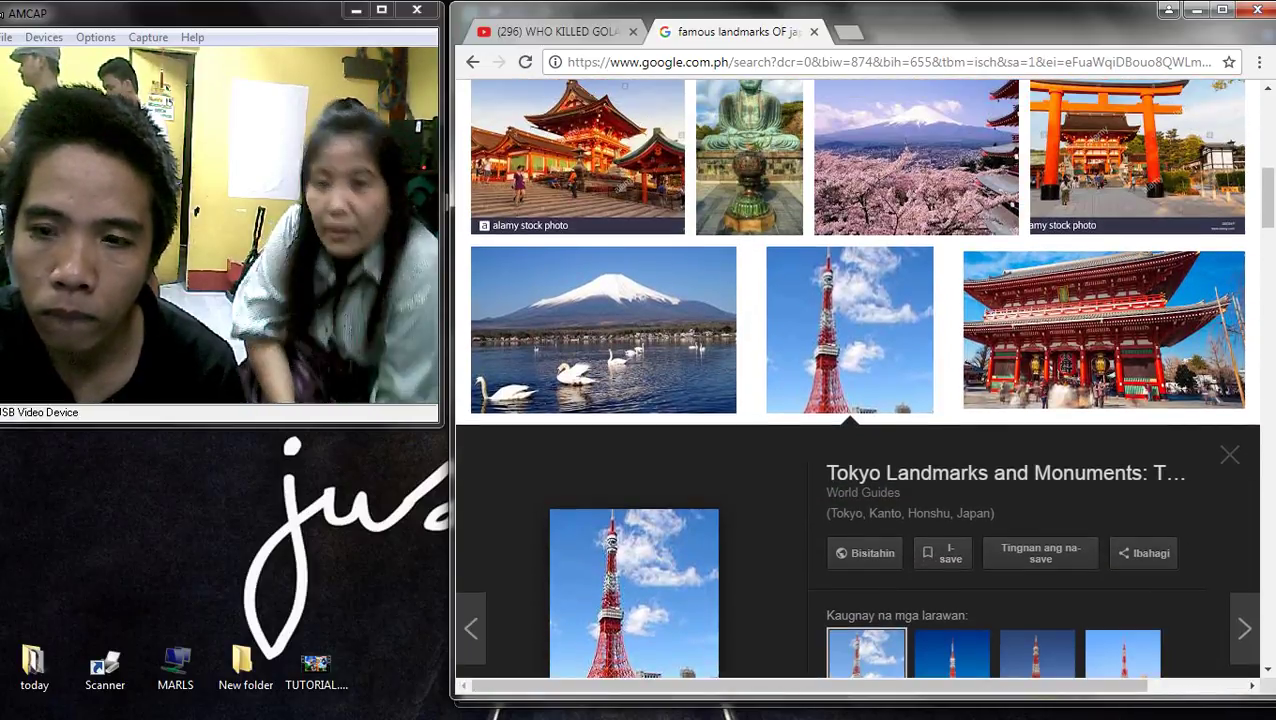
scroll(785, 412, "up", 1)
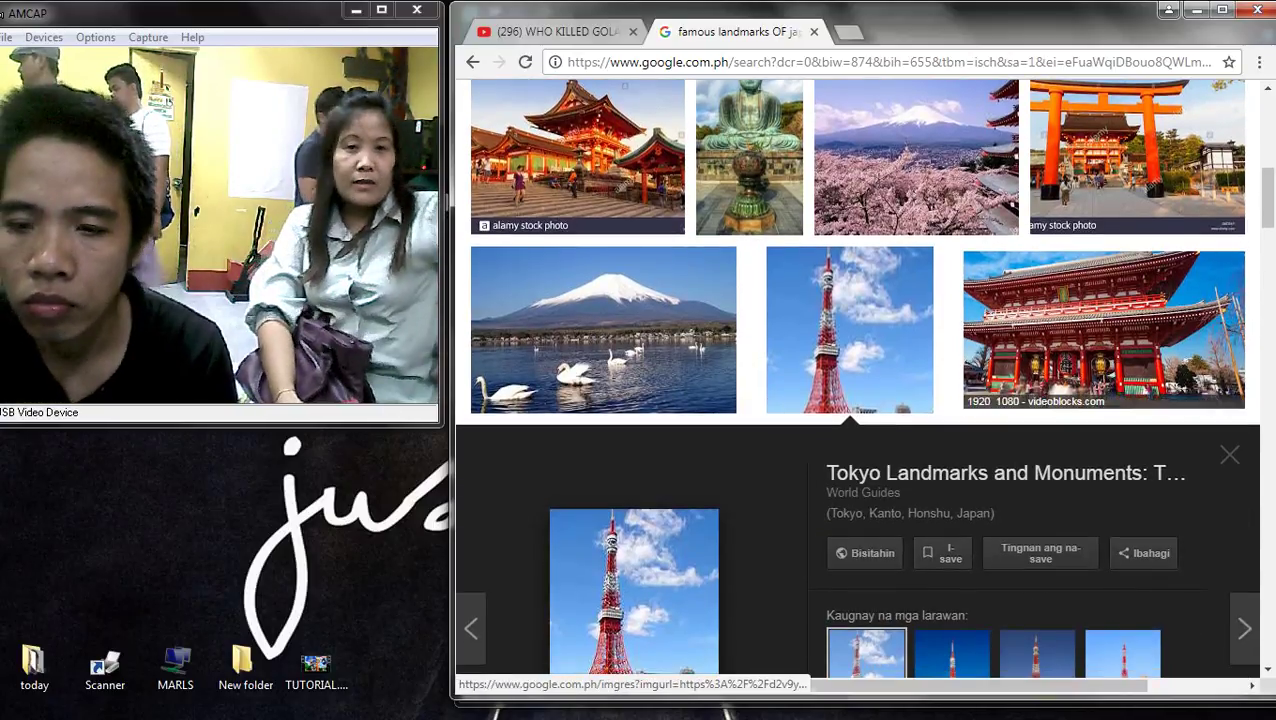
scroll(857, 384, "down", 5)
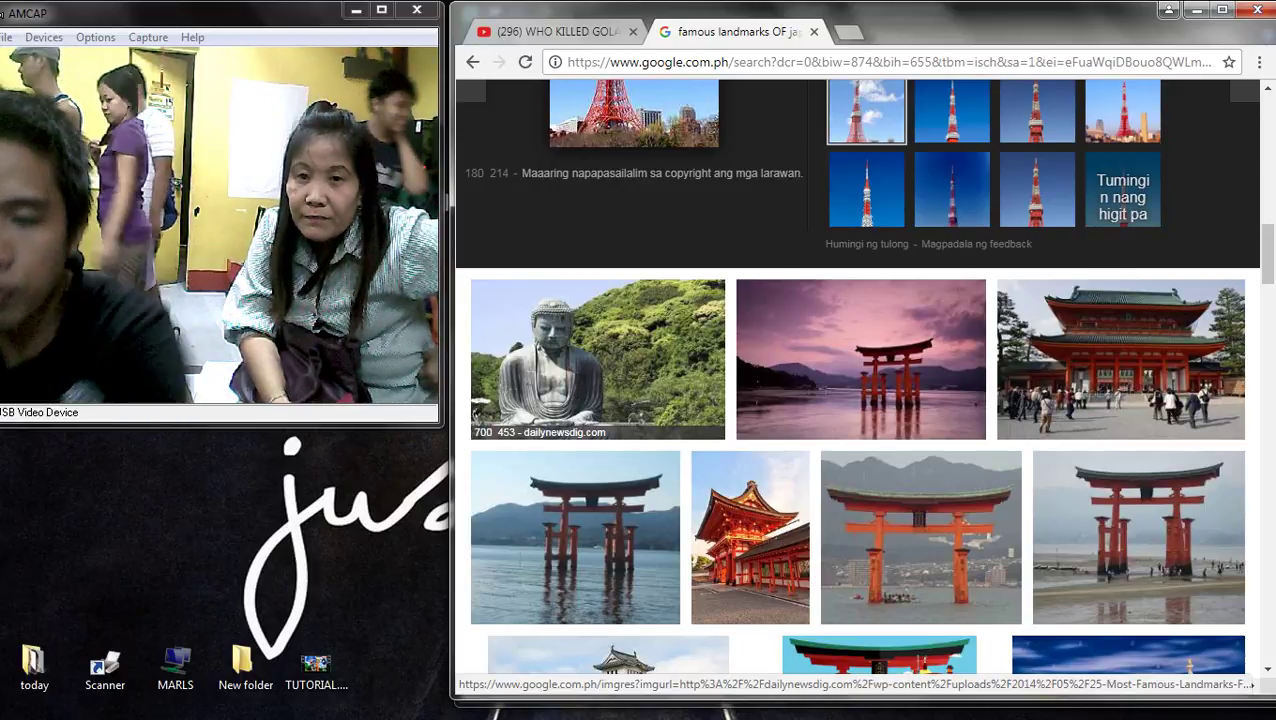
scroll(600, 400, "down", 3)
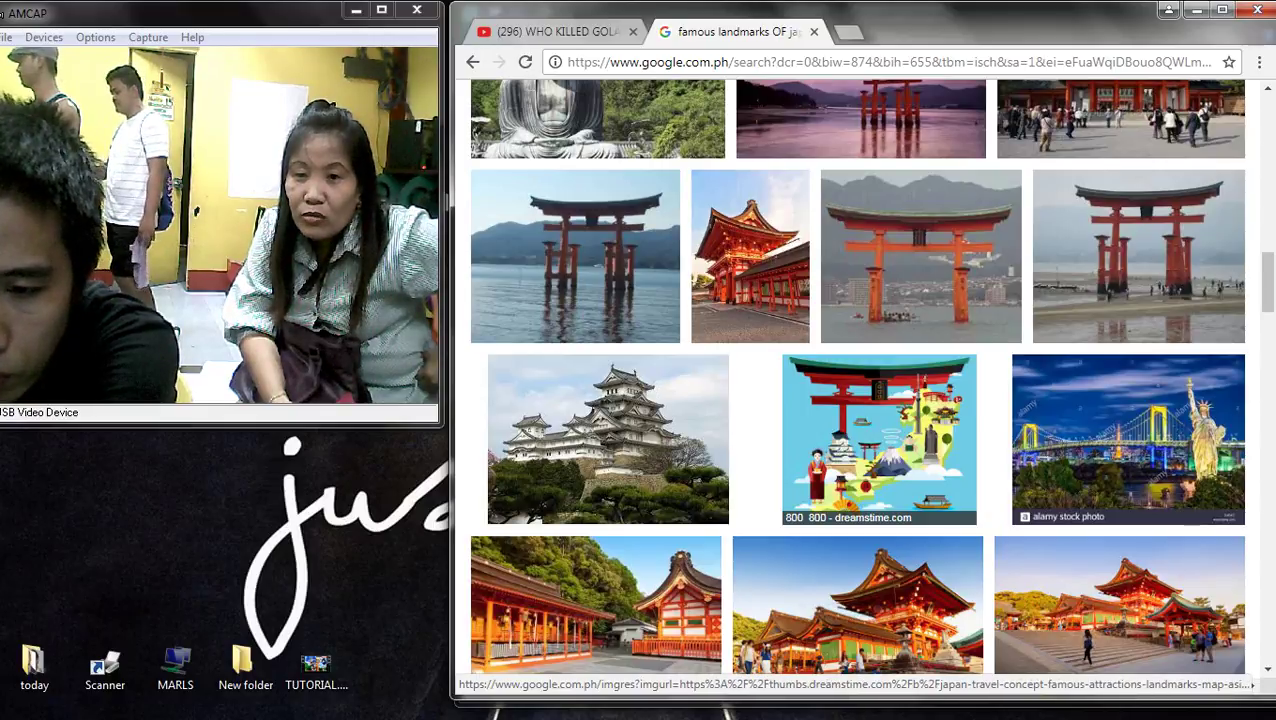
- Open the Japan Travel Concept illustrated map and copy the image to the clipboard
left_click(879, 440)
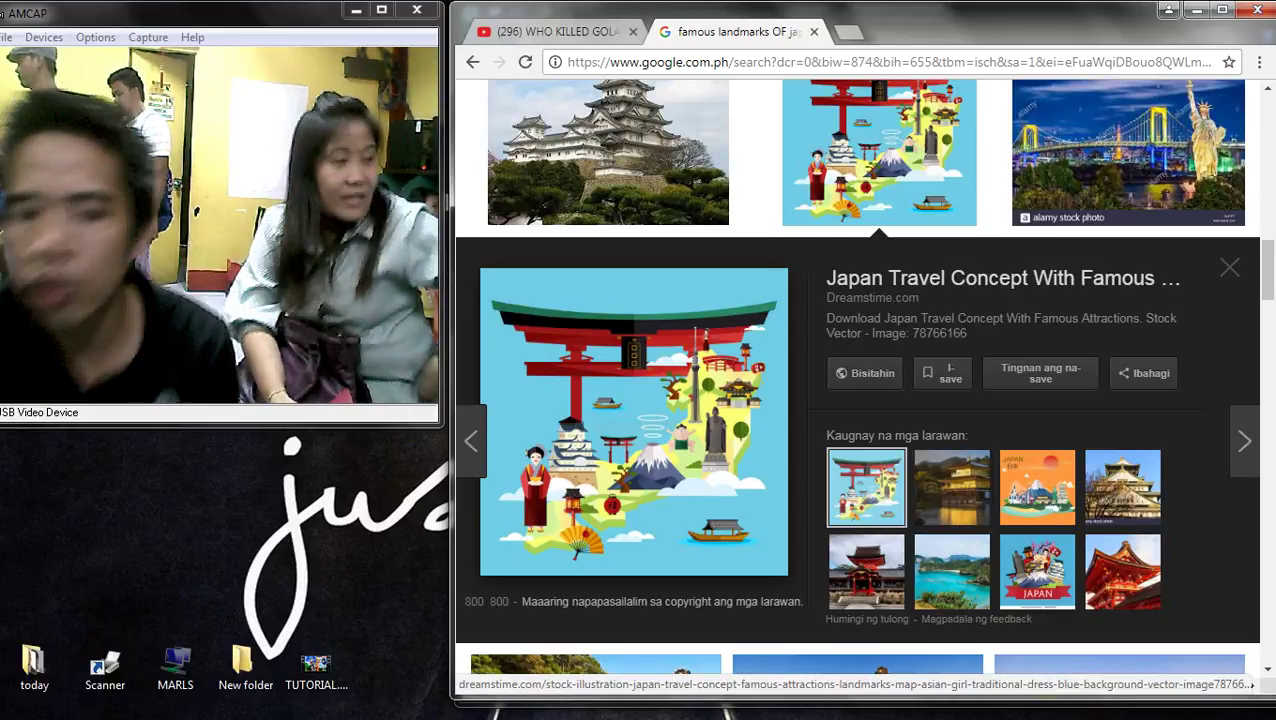
left_click(1037, 571)
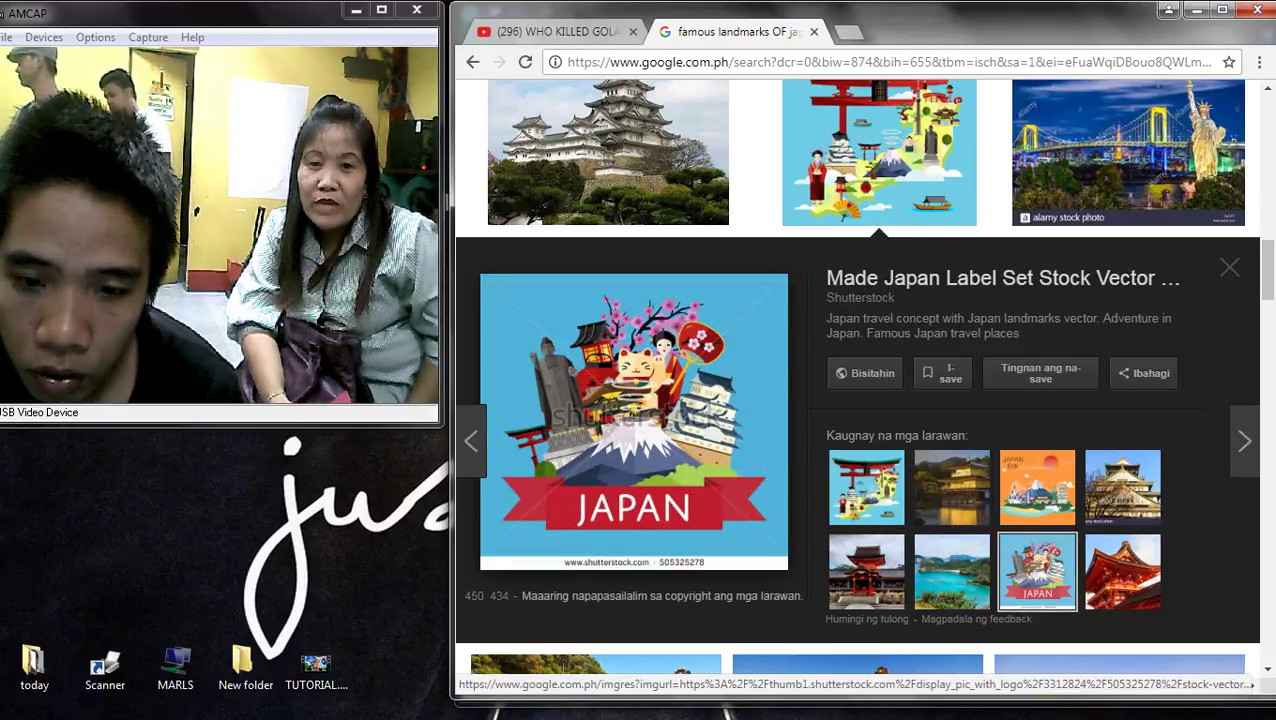
left_click(866, 487)
right_click(621, 369)
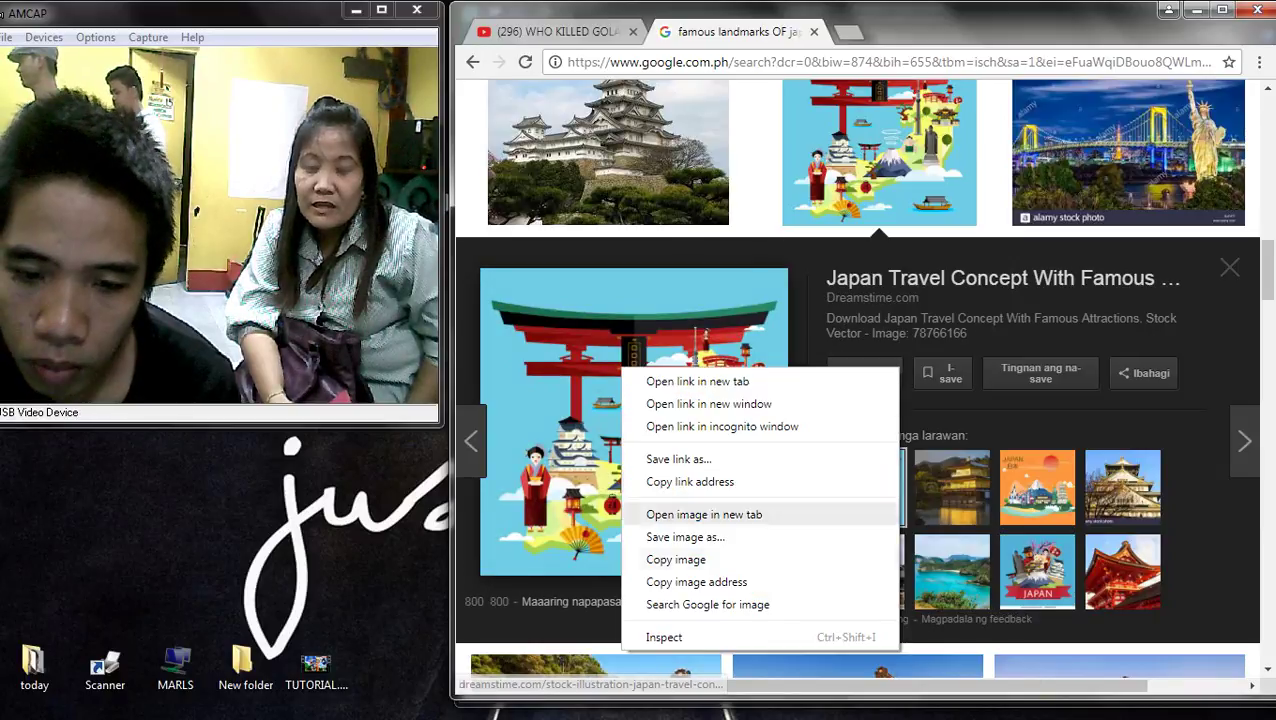
left_click(676, 559)
- Paste the Japan Travel Concept illustration under the flag row and resize it to fill the page
left_click(1251, 393)
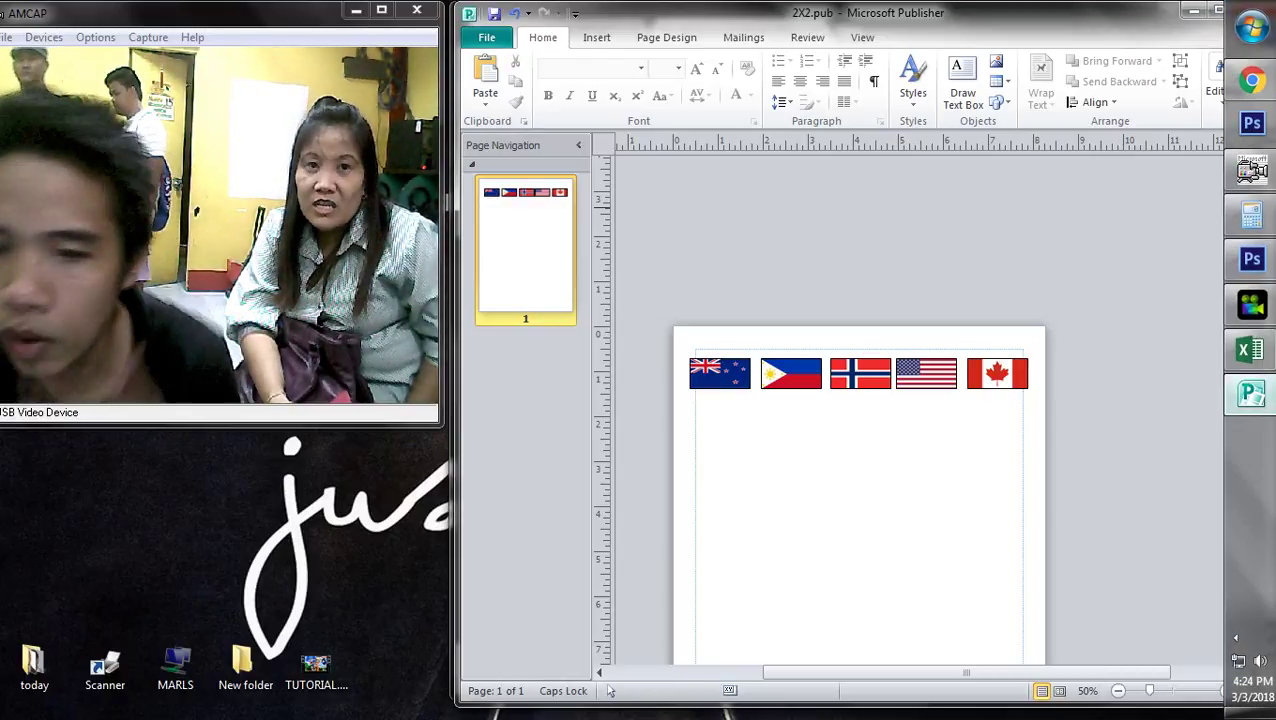
scroll(900, 450, "down", 4)
scroll(900, 450, "up", 2)
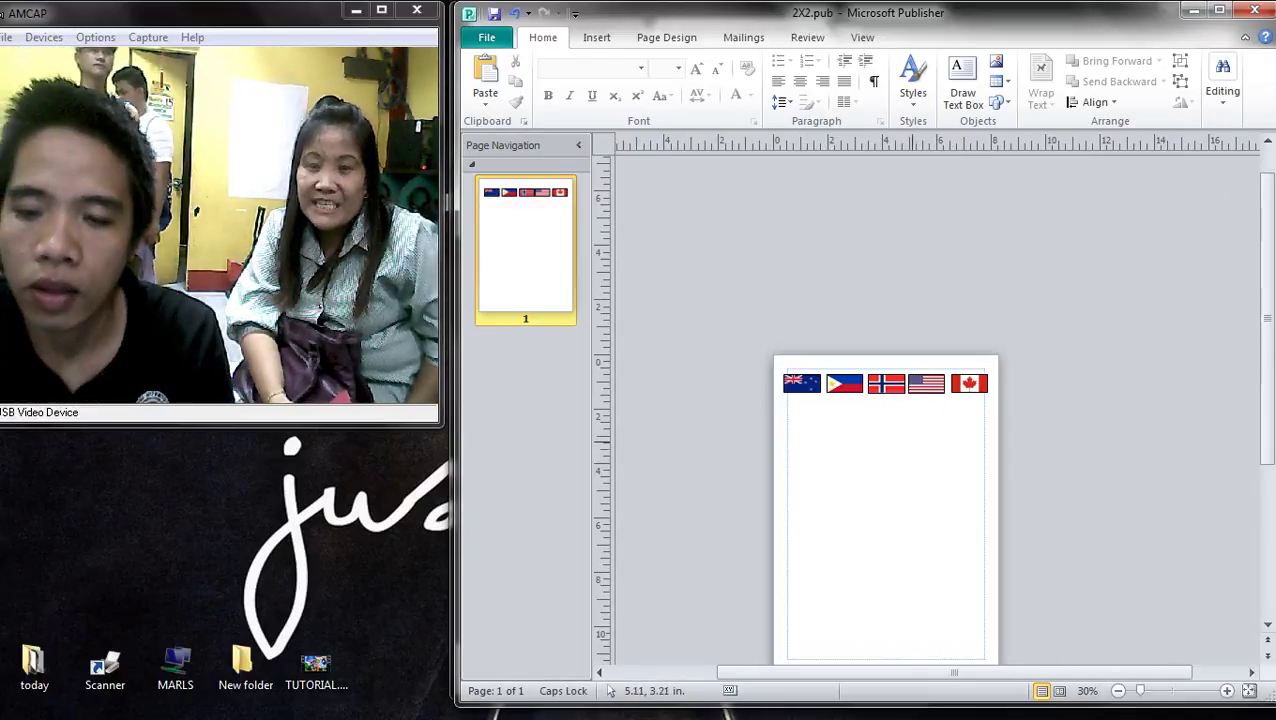
scroll(885, 450, "down", 2)
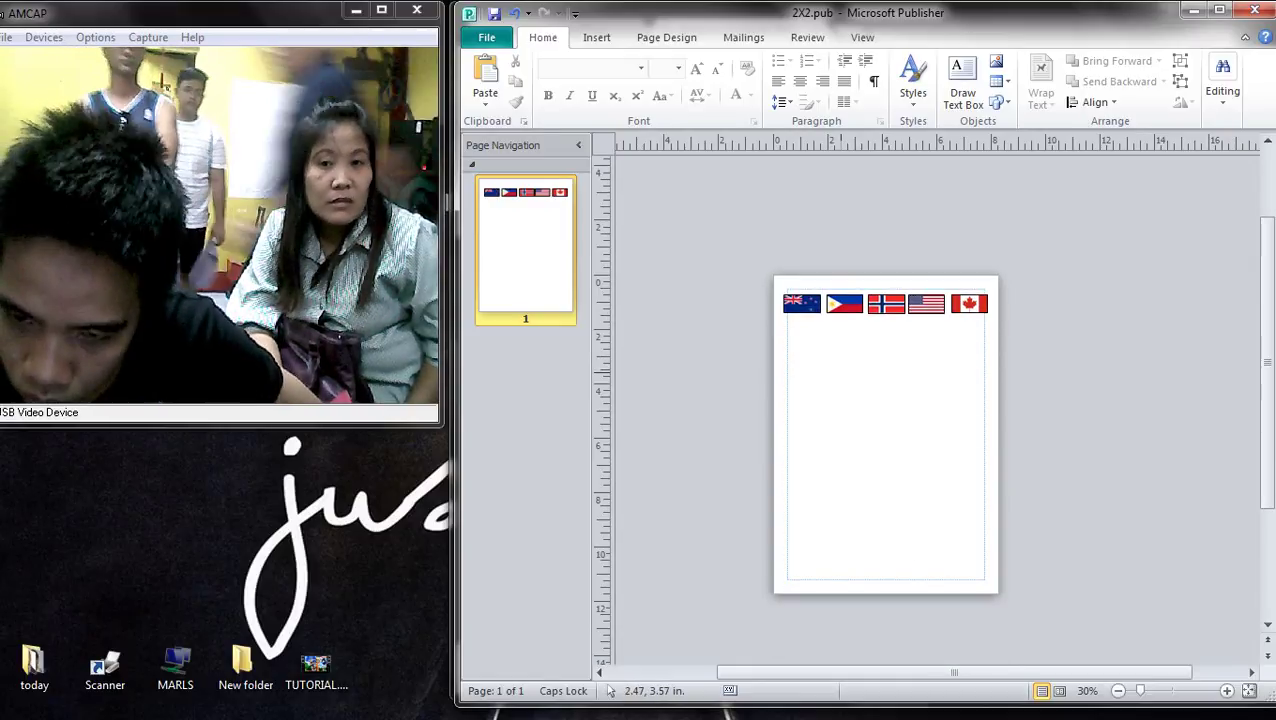
key("ctrl+v")
left_click_drag(975, 464, 895, 432)
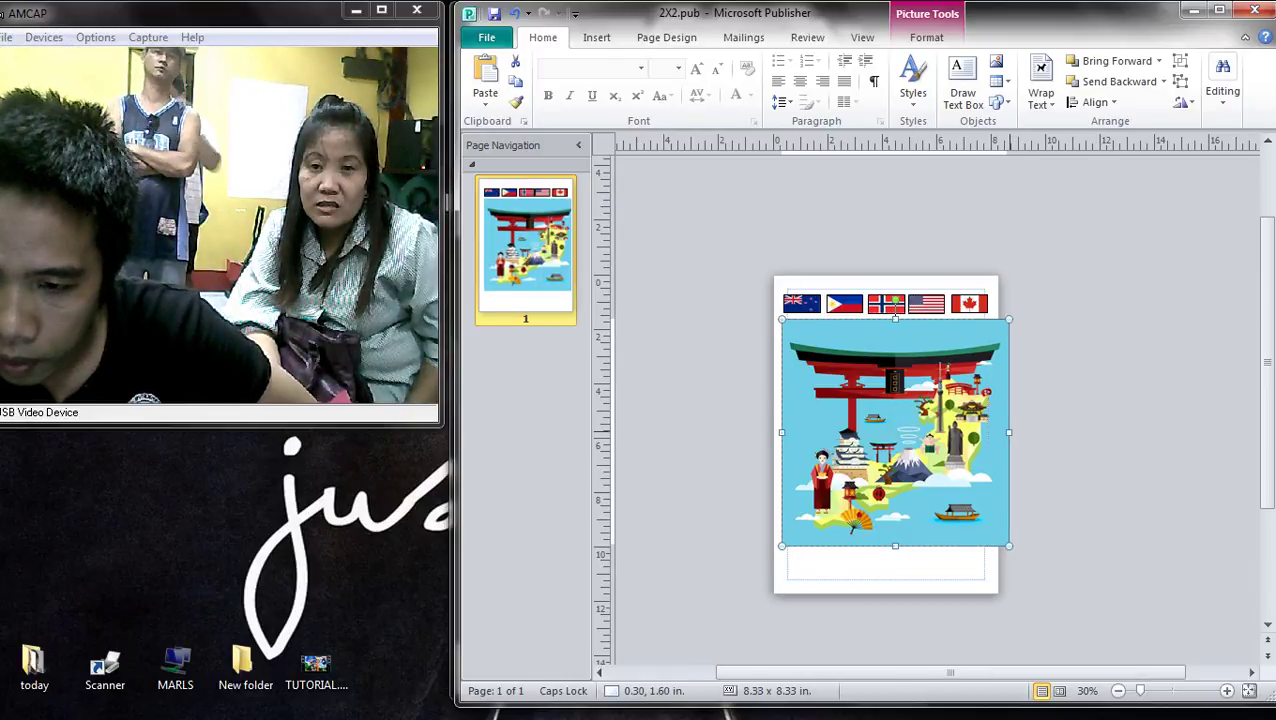
left_click_drag(1008, 432, 988, 432)
left_click_drag(885, 546, 885, 591)
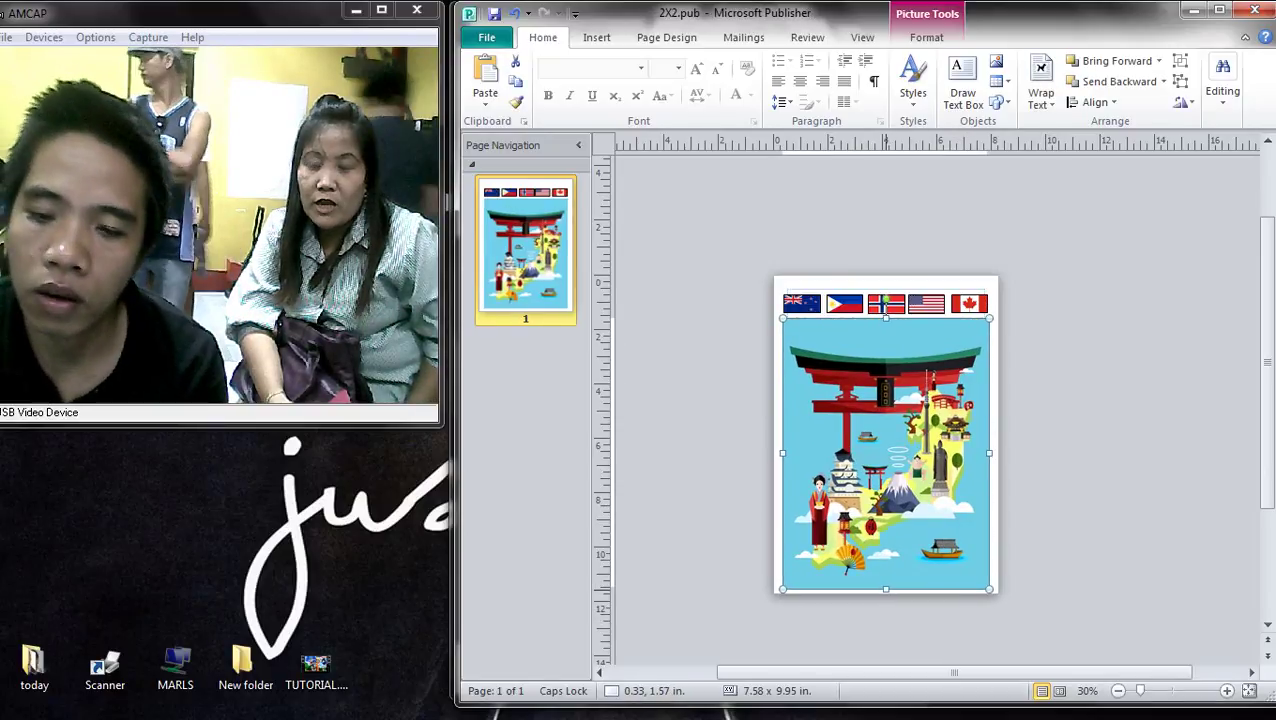
left_click_drag(885, 312, 886, 309)
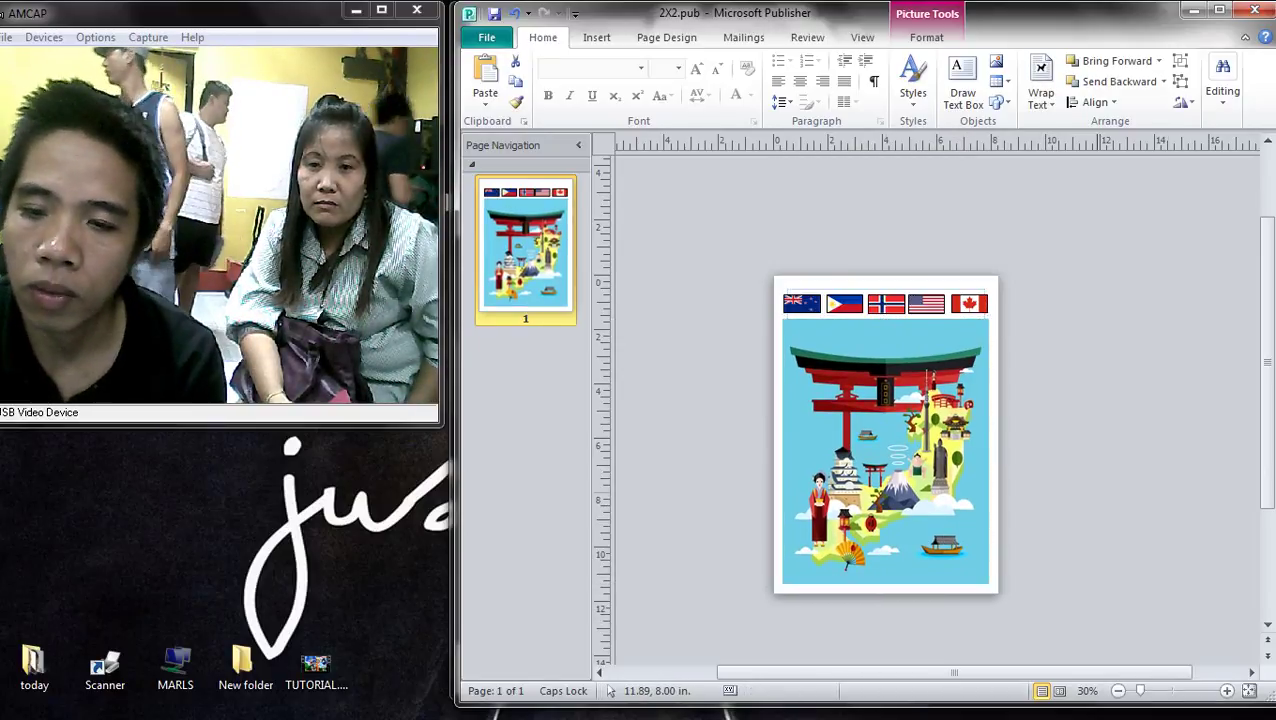
left_click_drag(891, 425, 1010, 640)
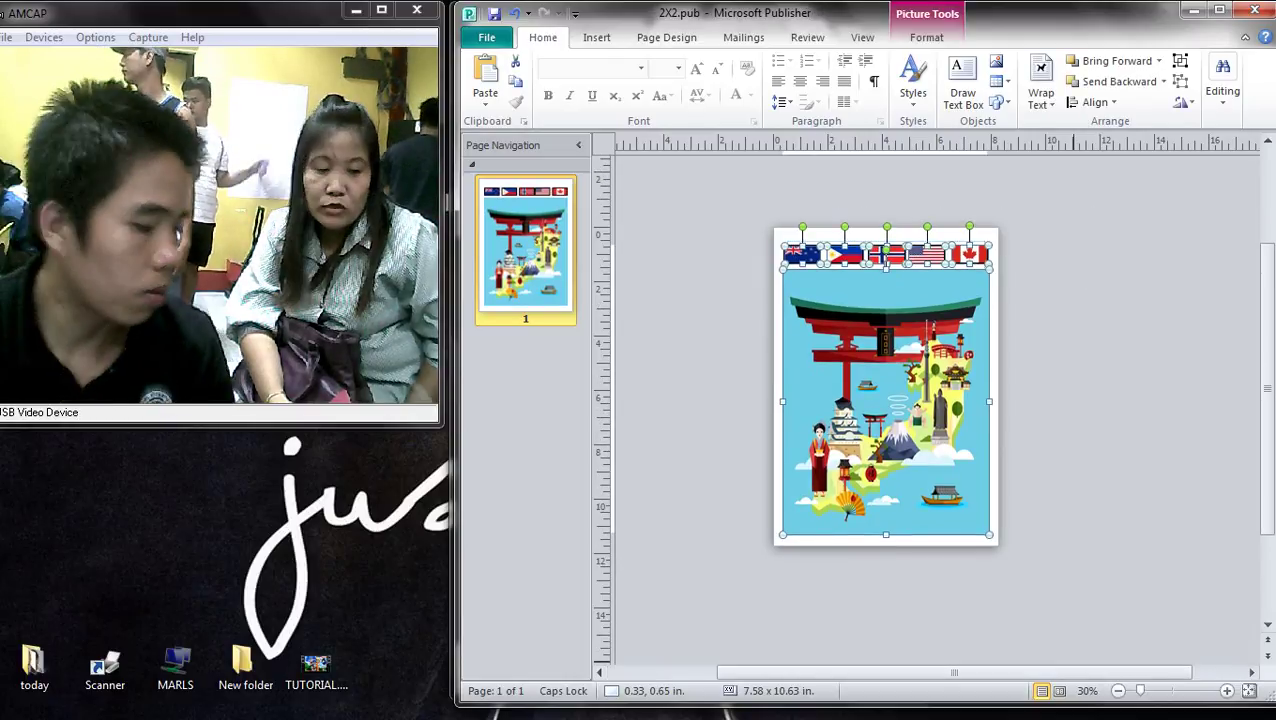
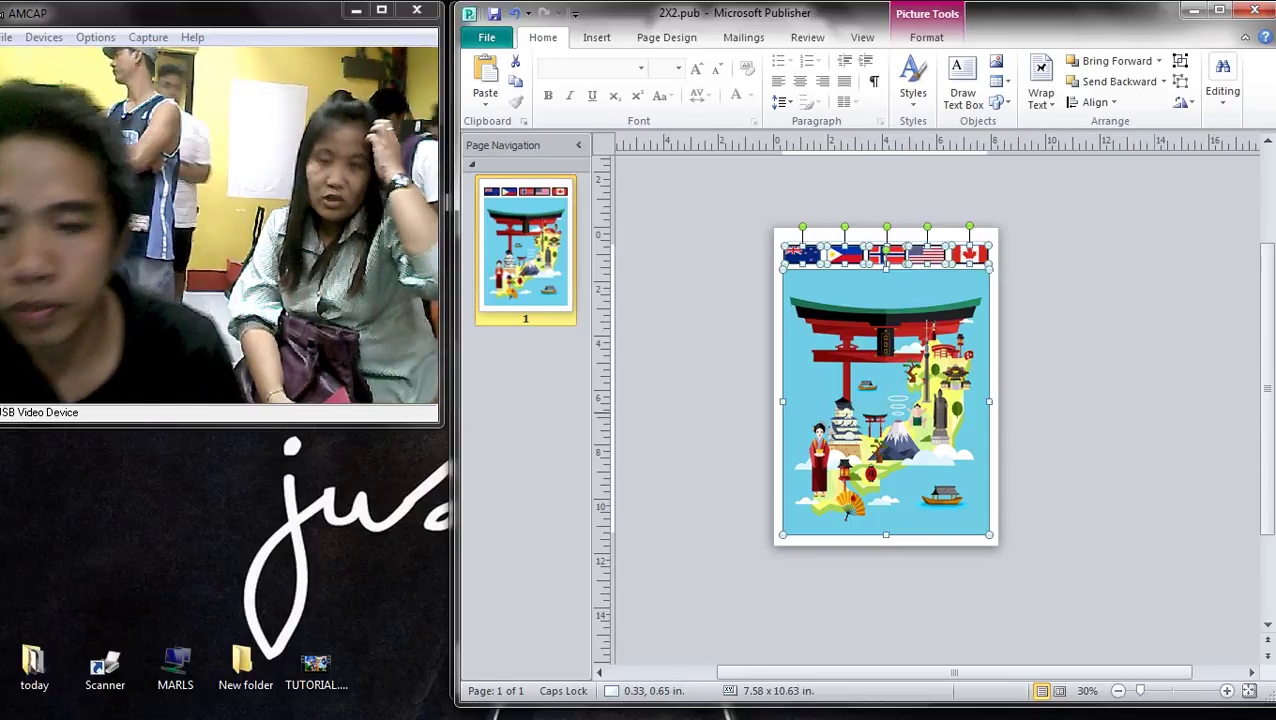
- Duplicate page 1 as a new page 2 and delete the landmark picture from it
scroll(930, 400, "left", 5)
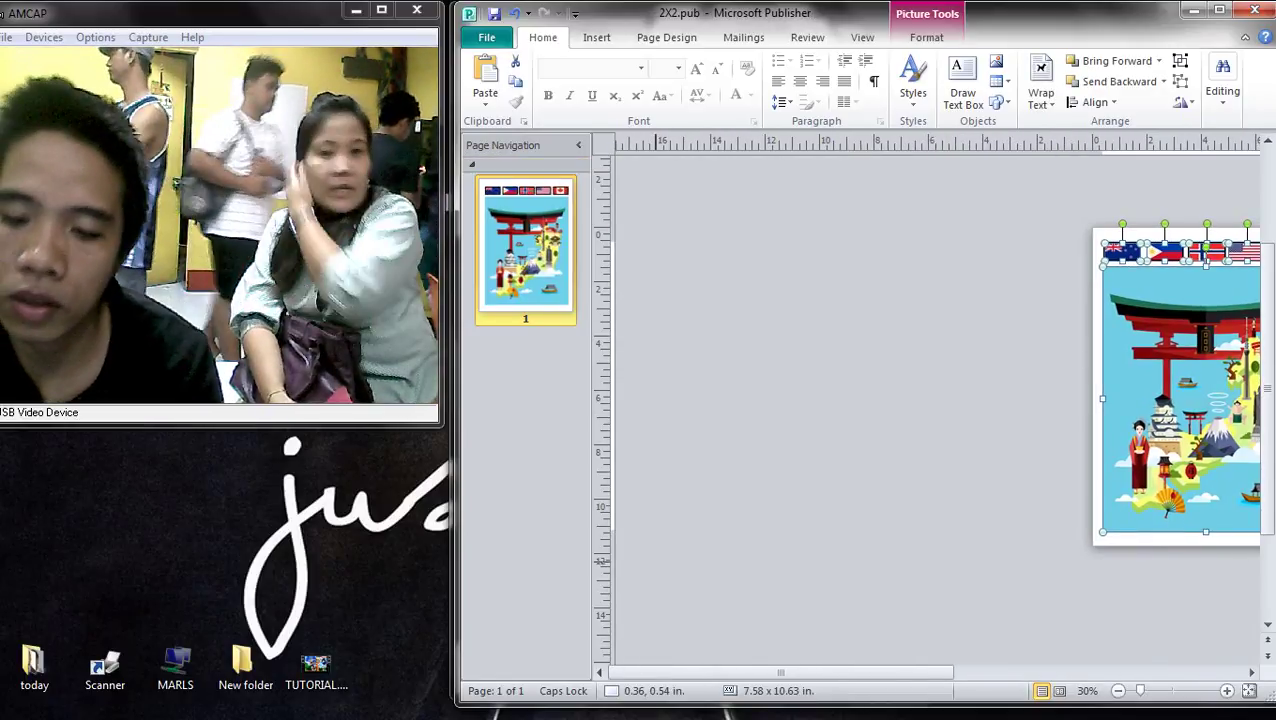
right_click(515, 272)
left_click(600, 303)
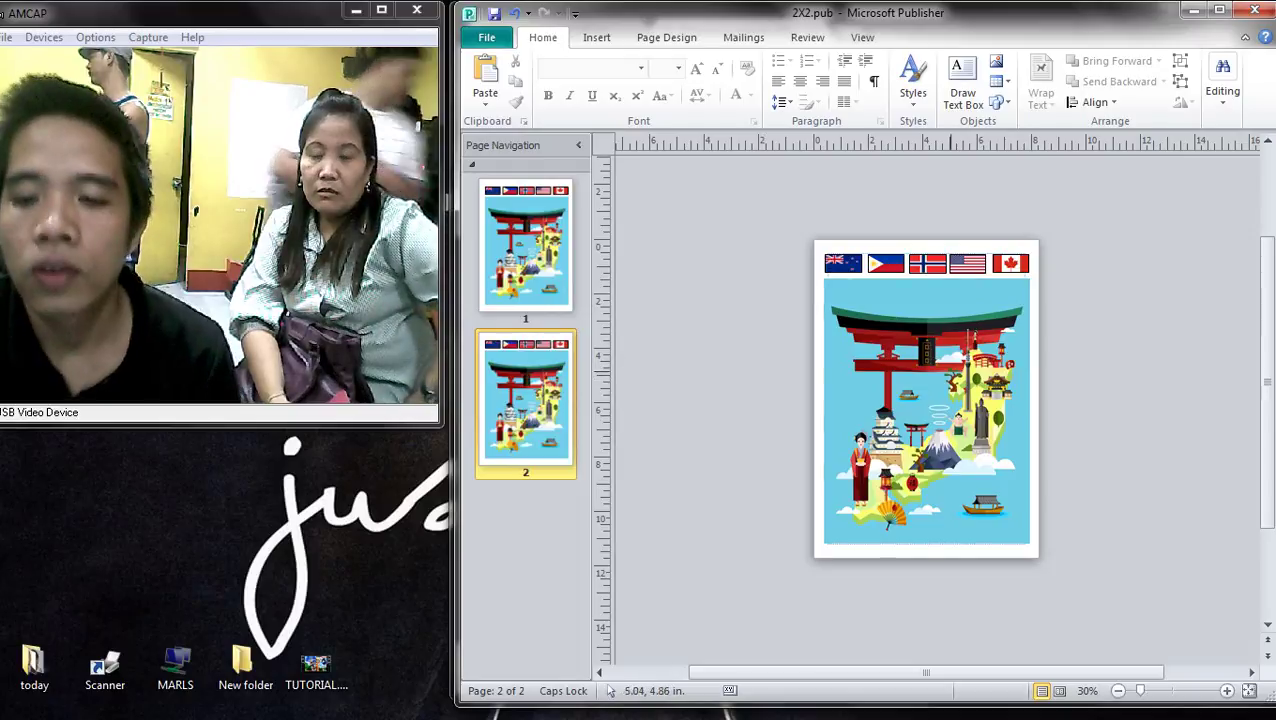
left_click(926, 410)
key("Delete")
left_click(1251, 80)
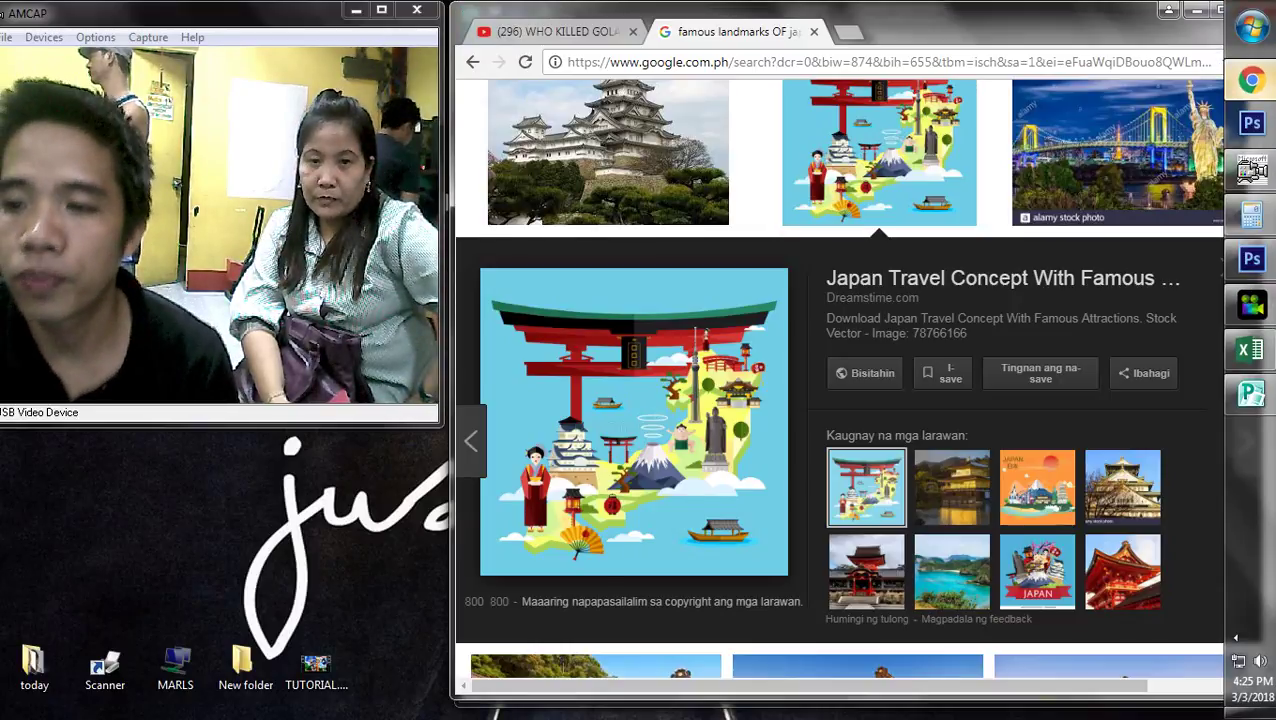
scroll(1235, 637, "up", 8)
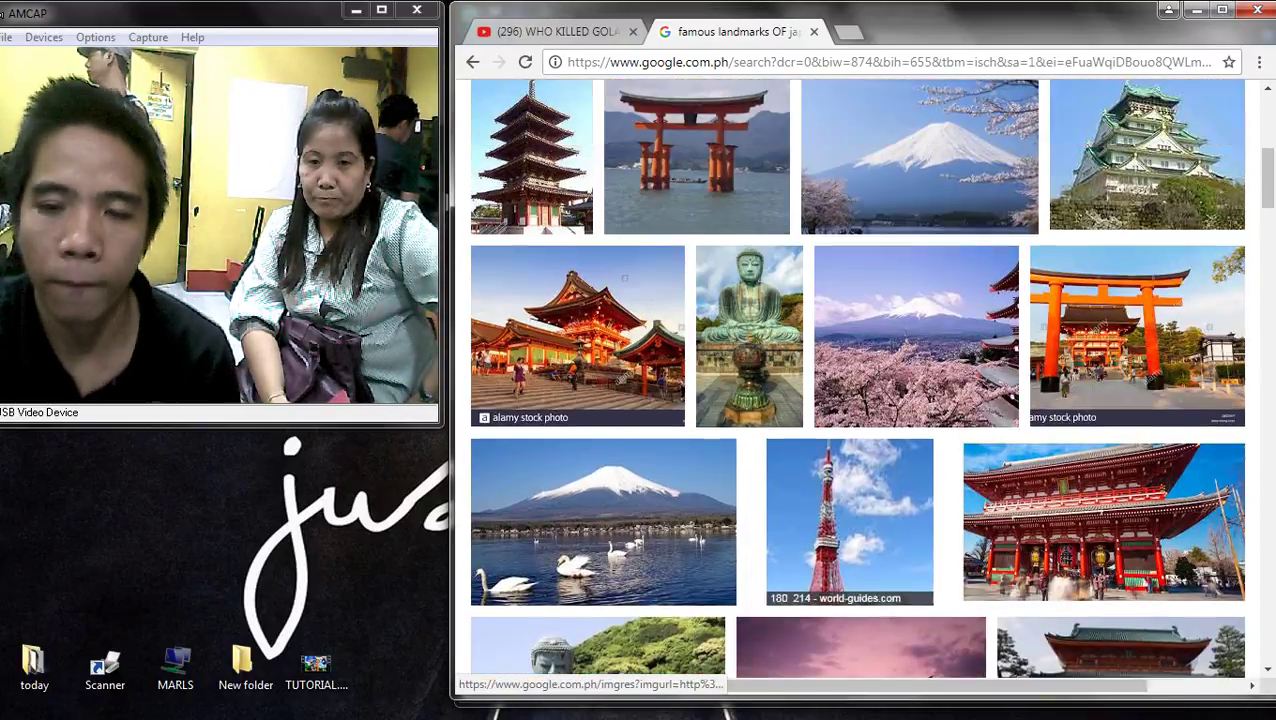
scroll(1235, 637, "down", 4)
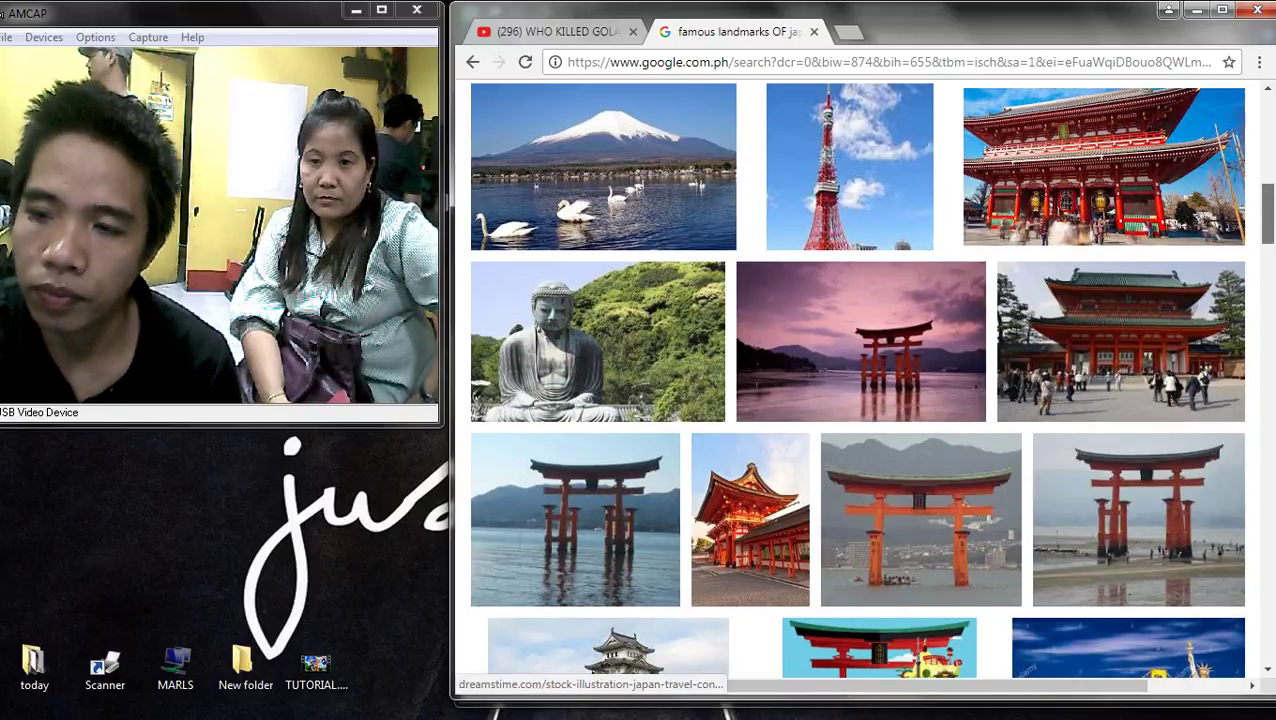
scroll(1235, 637, "up", 10)
left_click(705, 118)
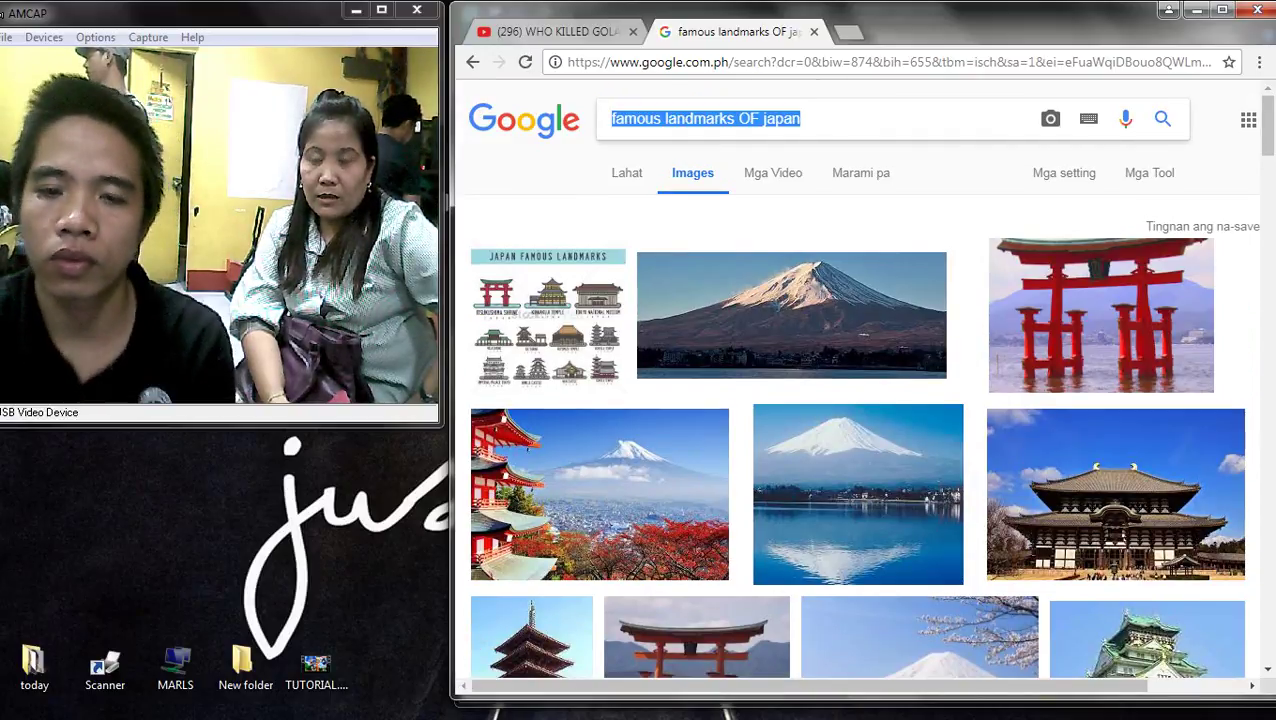
key("BackSpace")
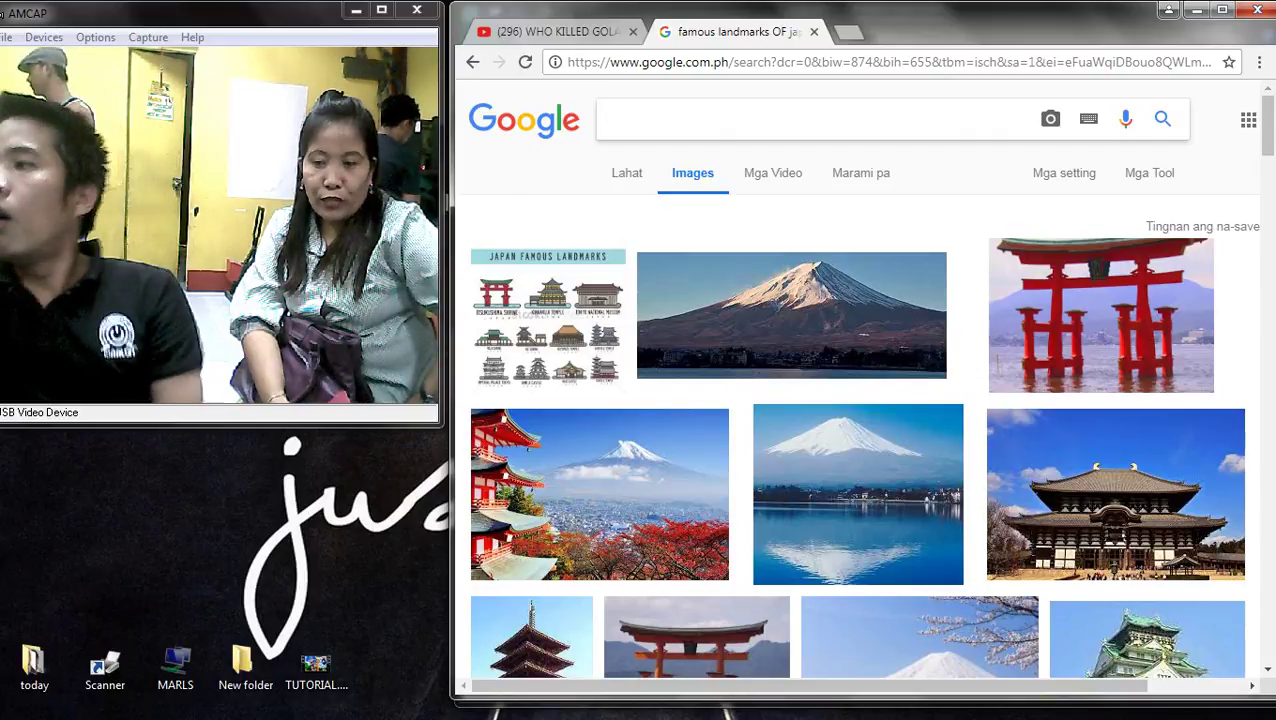
key("ctrl+z")
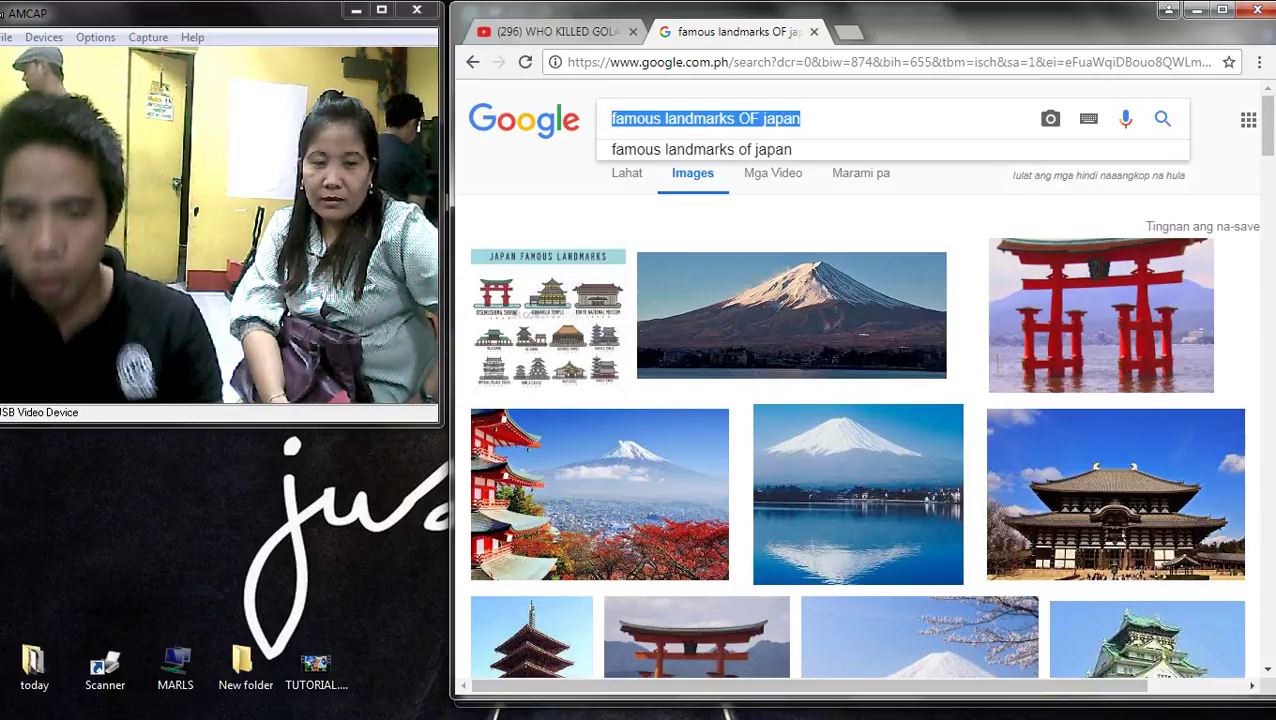
key("End")
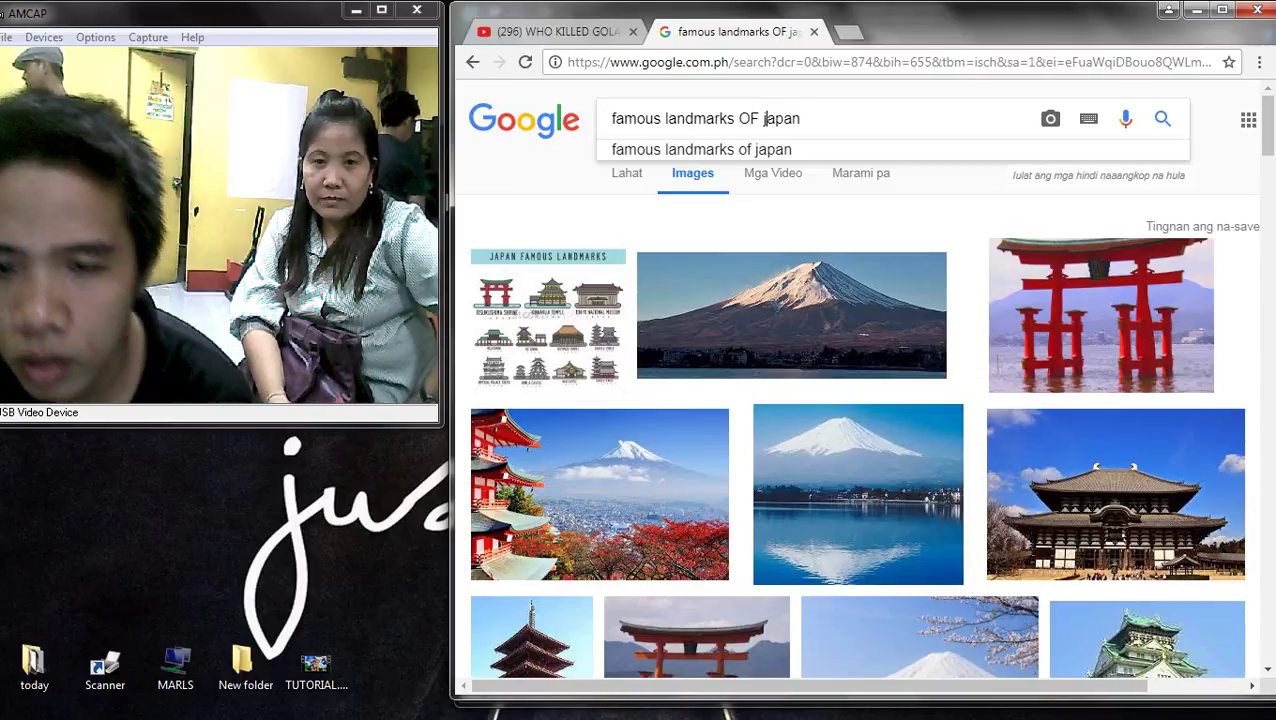
key("ctrl+shift+Left")
left_click(1125, 118)
scroll(1125, 118, "down", 5)
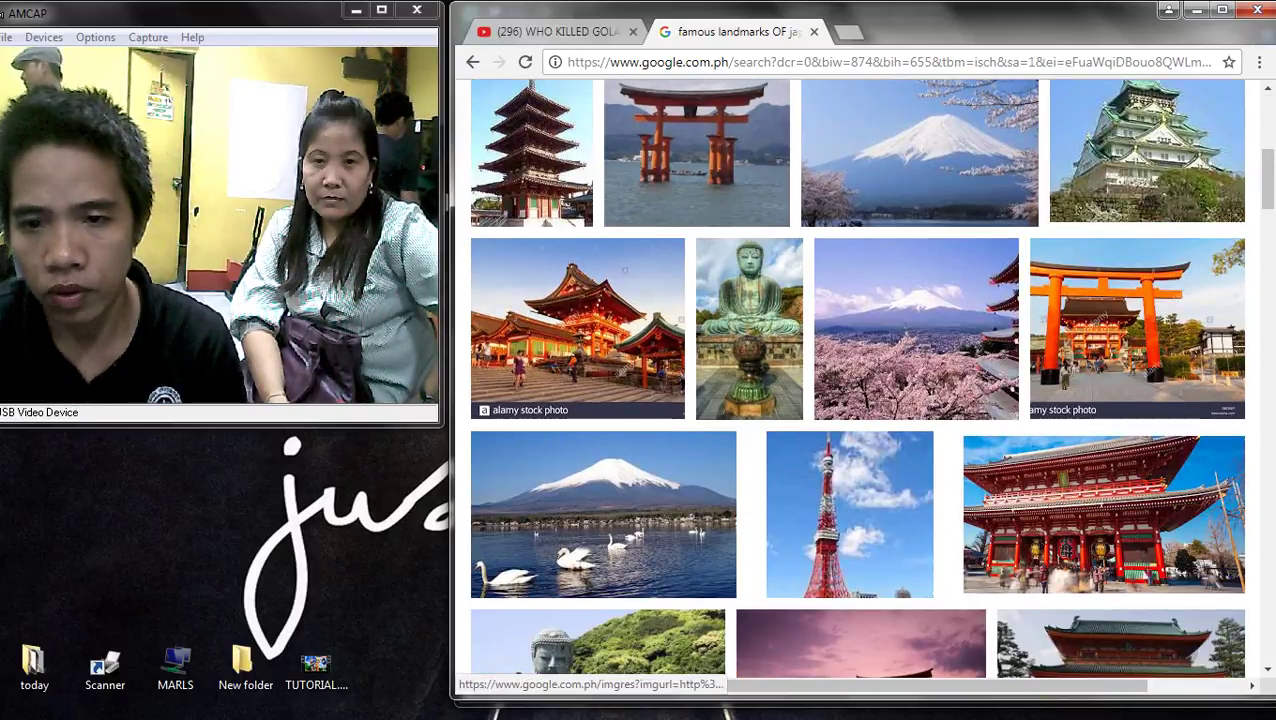
scroll(860, 380, "up", 5)
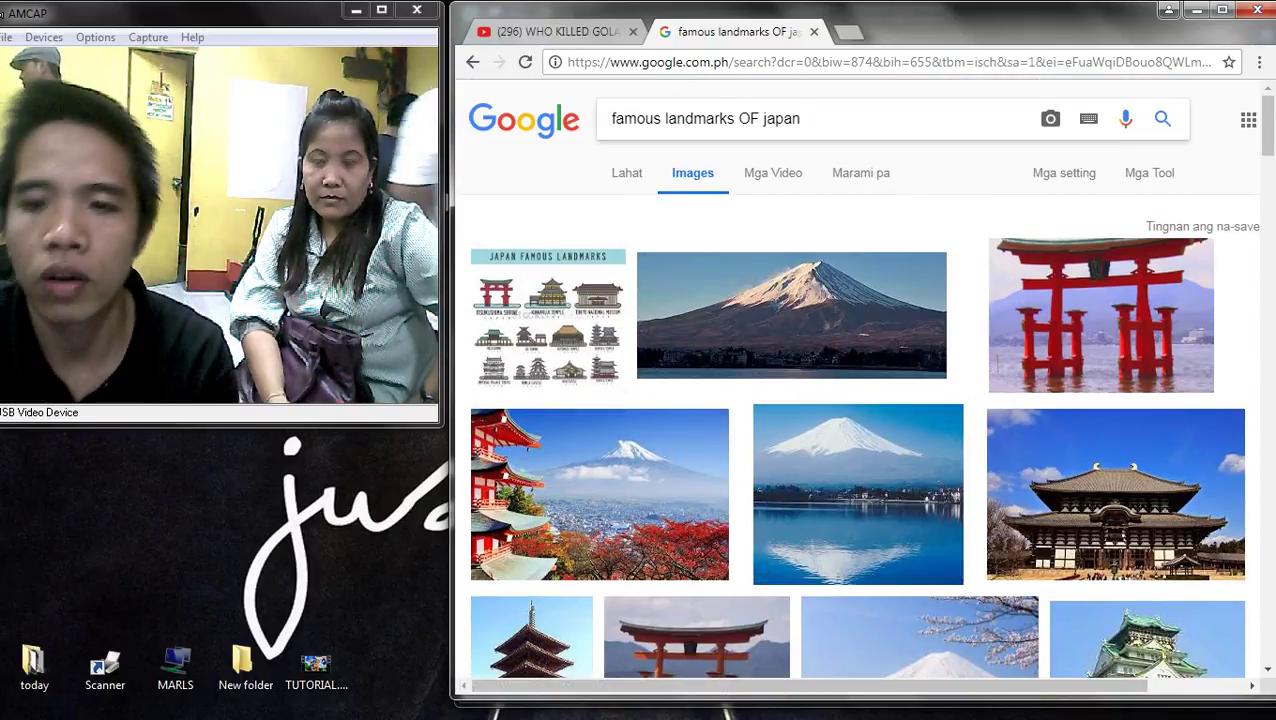
double_click(780, 118)
- Change the image search from Japan to 'famous landmarks of london'
key("BackSpace")
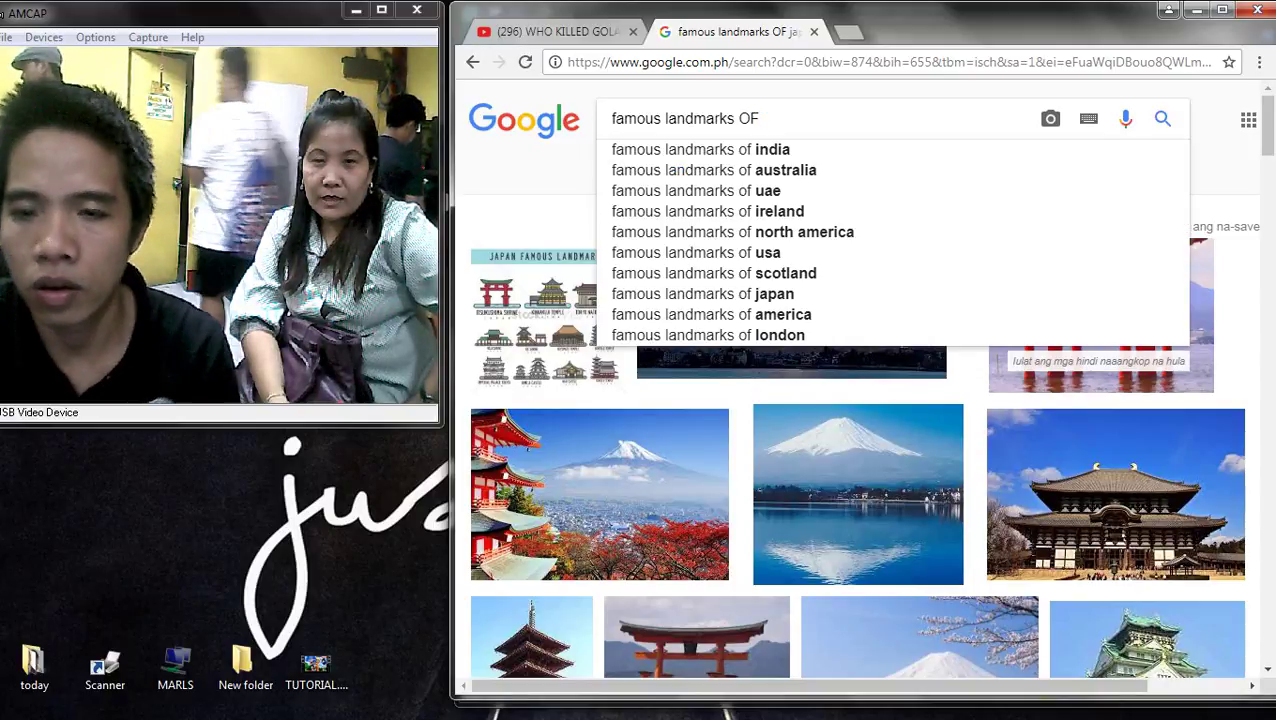
type("lomdo")
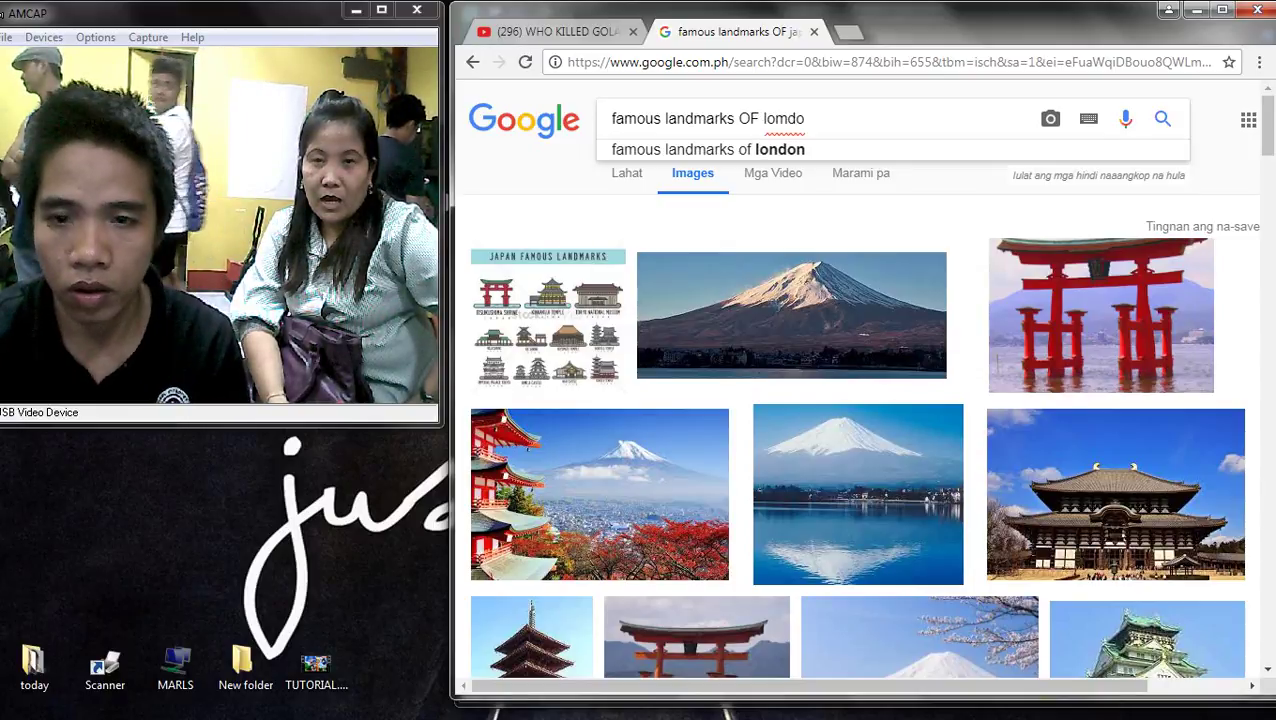
key("Down")
key("Return")
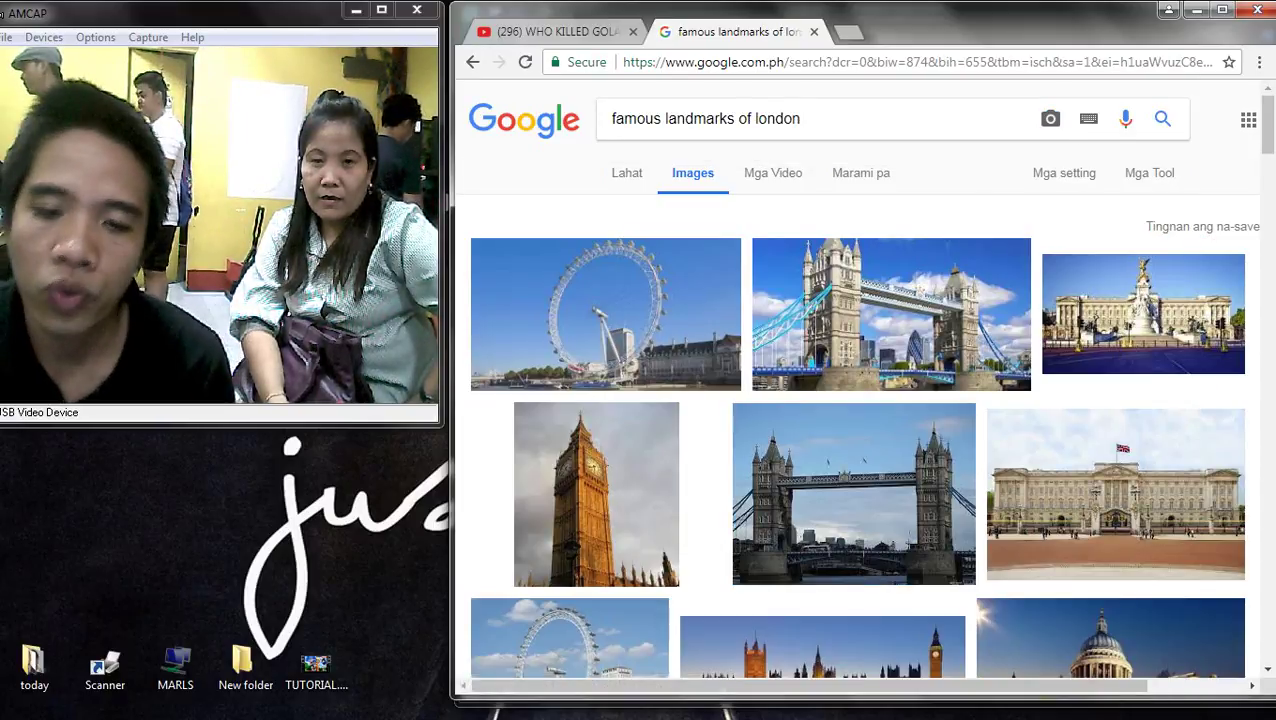
- Preview the Gherkin, Parliament, Tower Bridge, London Eye and Buckingham Palace photos
scroll(580, 430, "down", 3)
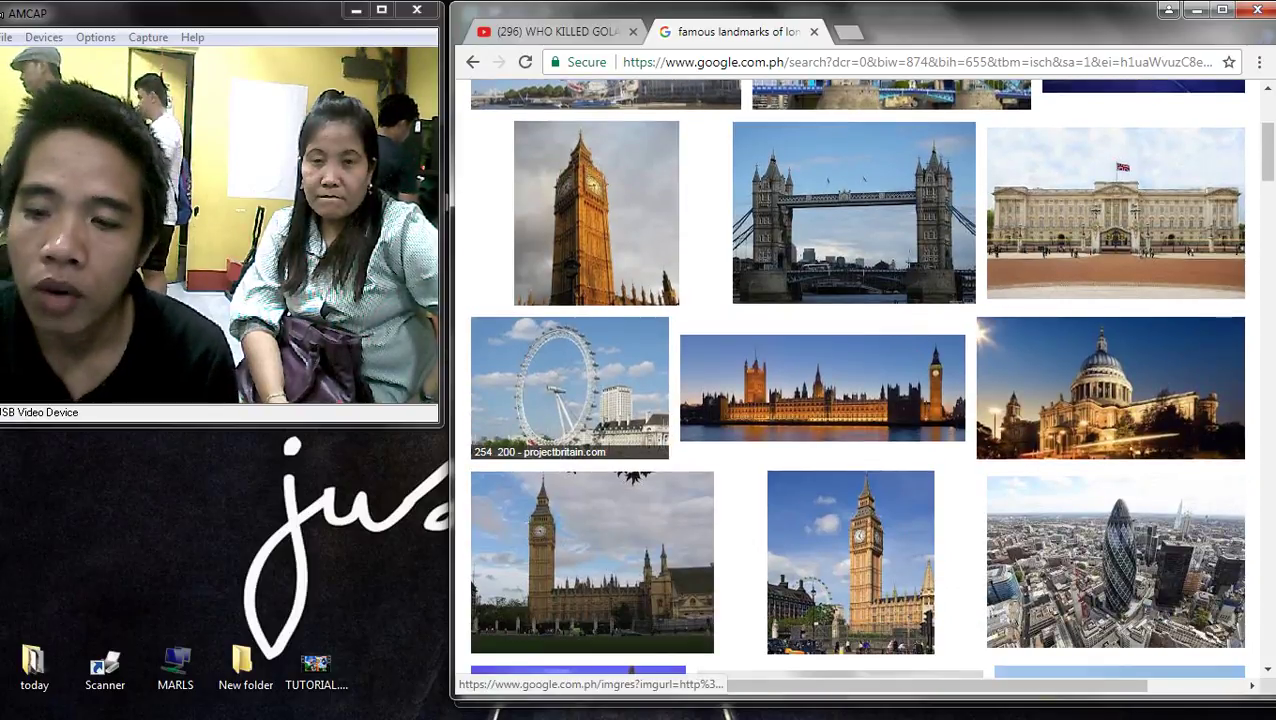
left_click(1115, 560)
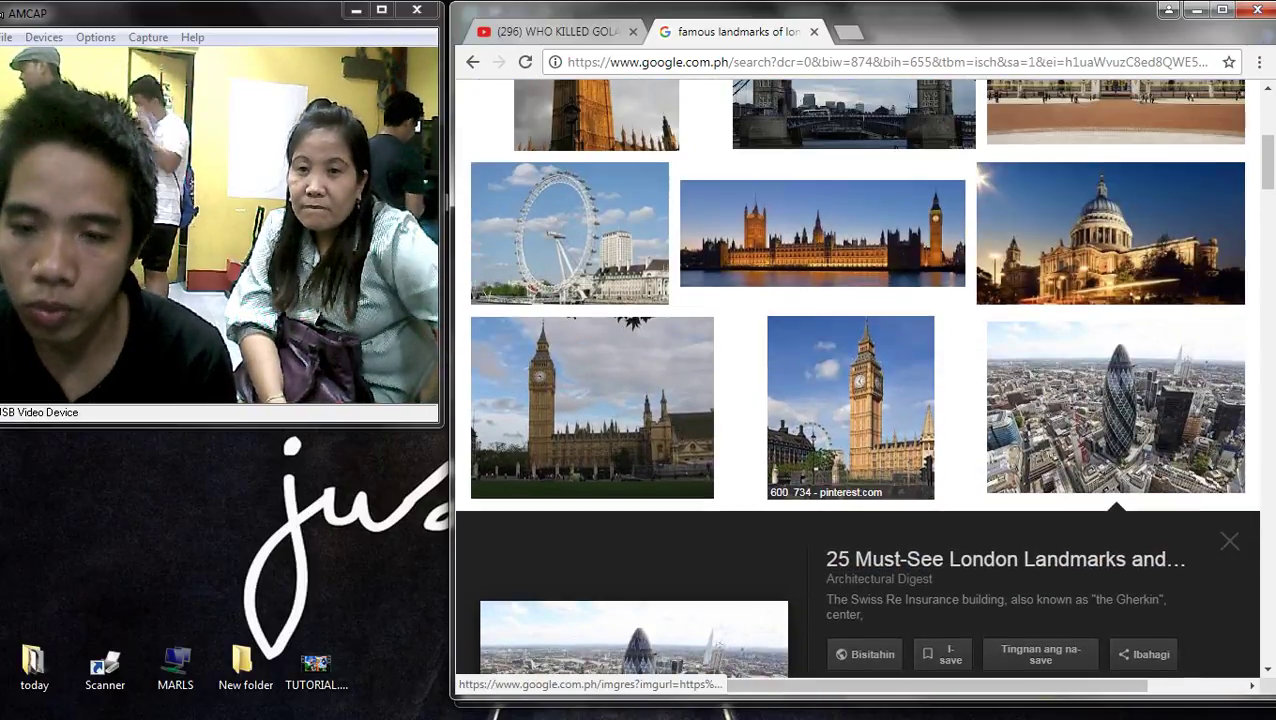
left_click(822, 232)
scroll(822, 300, "up", 5)
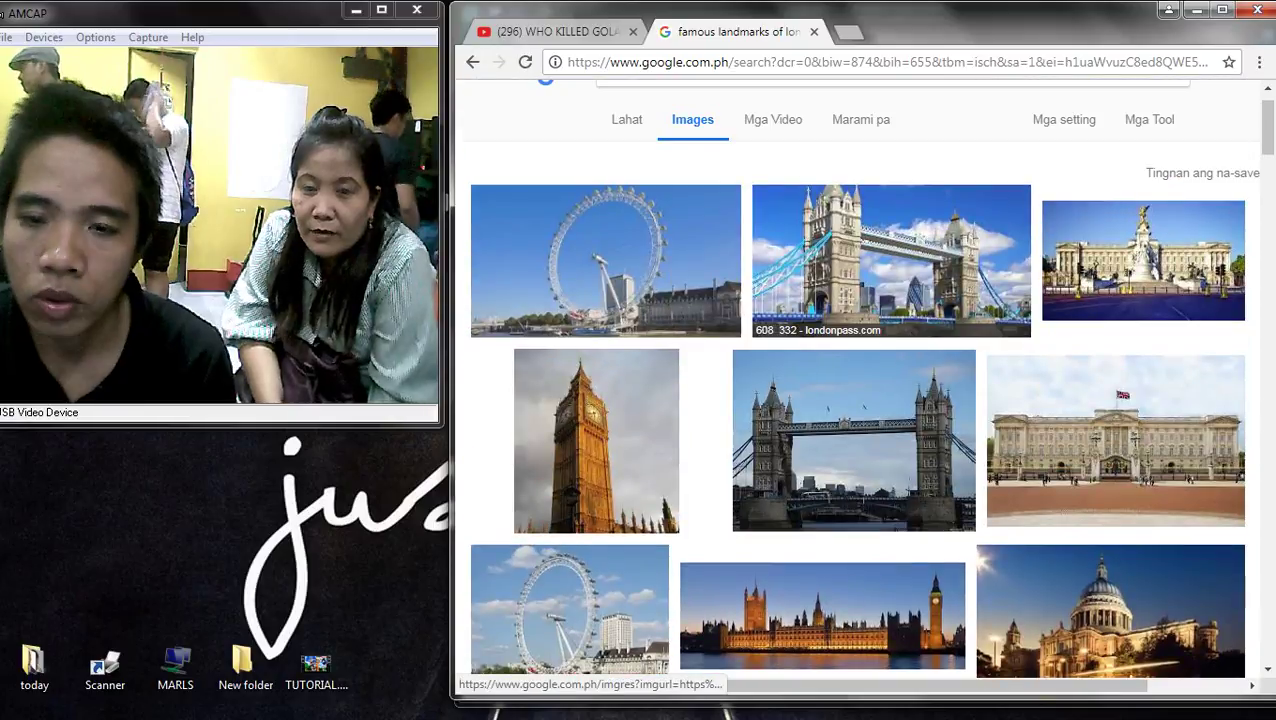
left_click(863, 262)
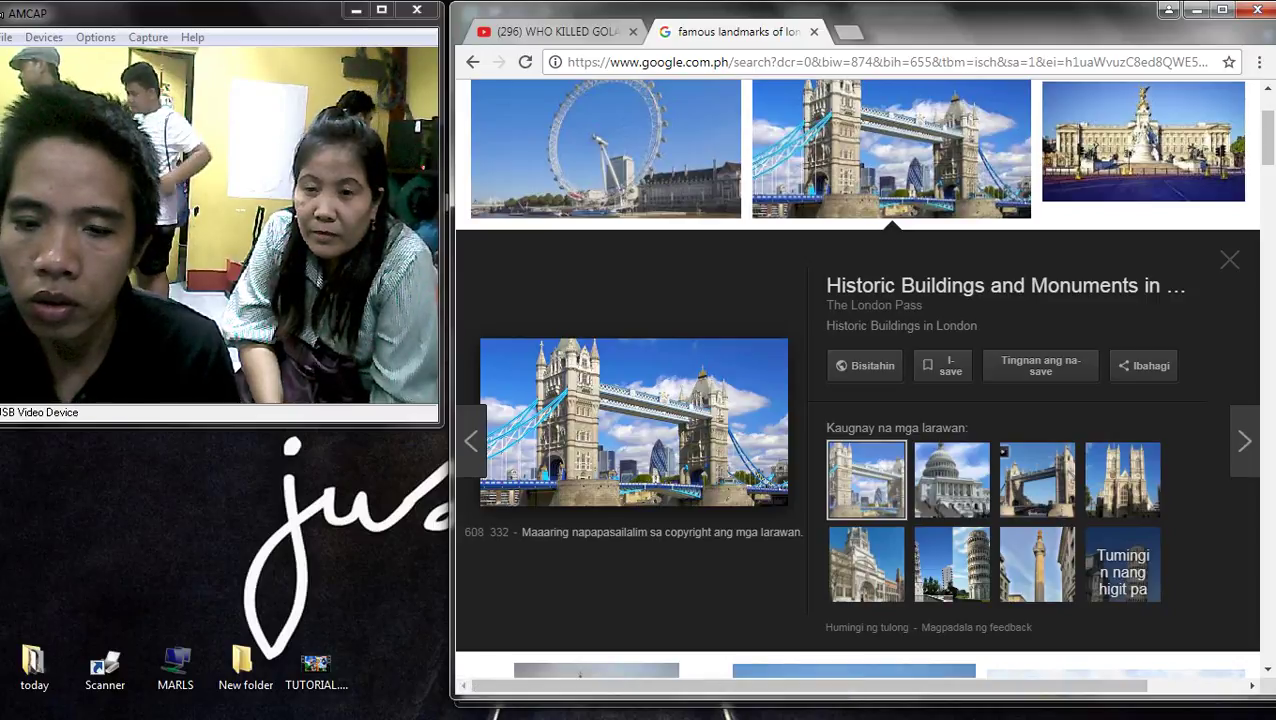
left_click(605, 150)
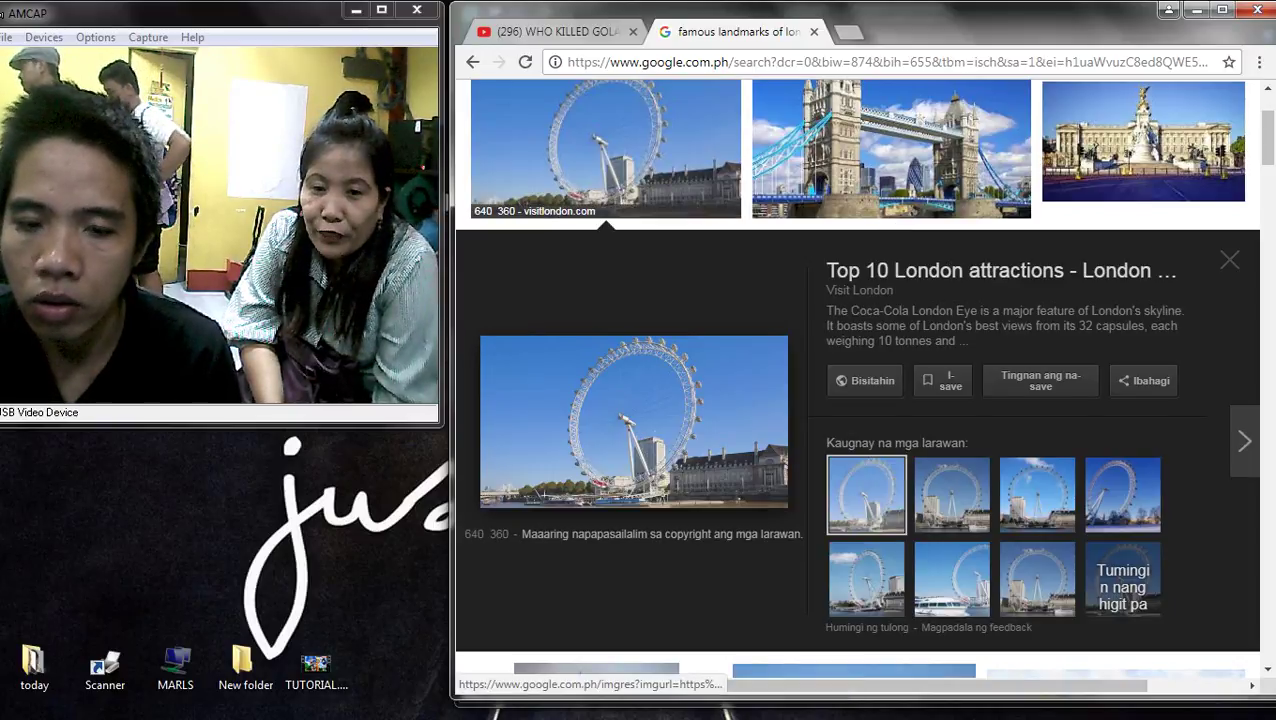
left_click(1143, 145)
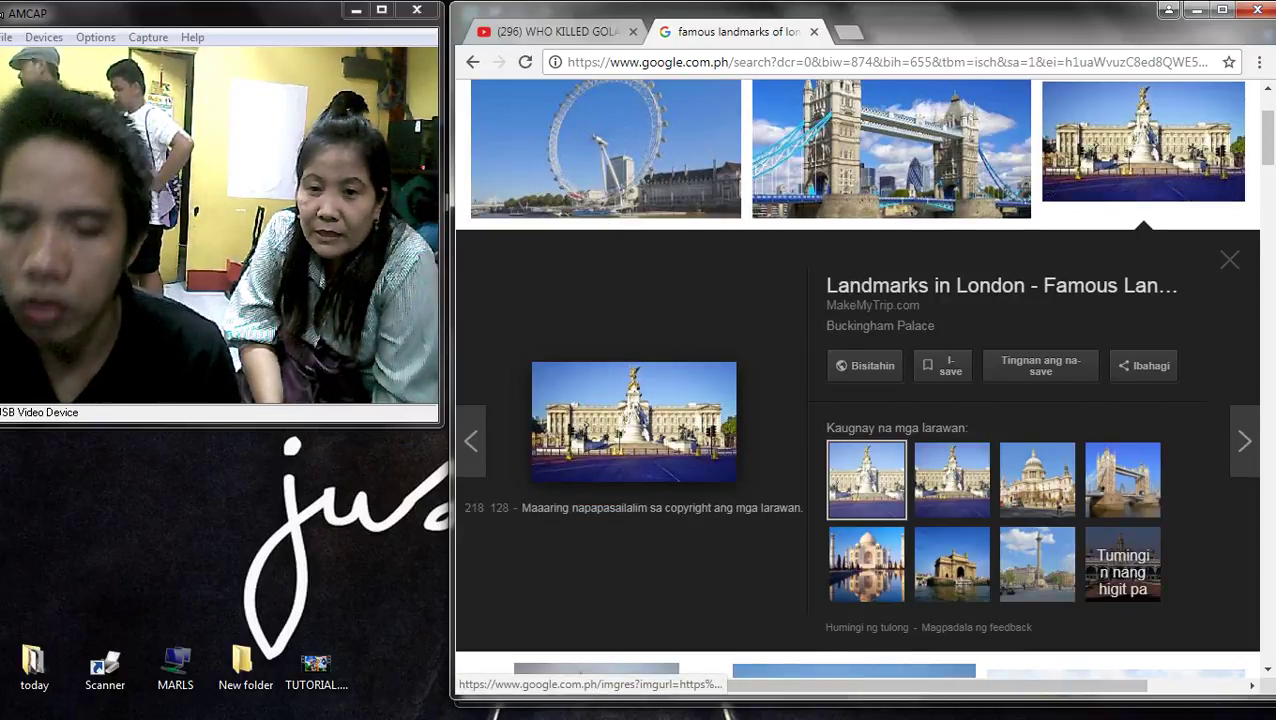
- Preview the Big Ben photo and check, then dismiss, its image options
scroll(860, 380, "down", 5)
scroll(860, 380, "down", 2)
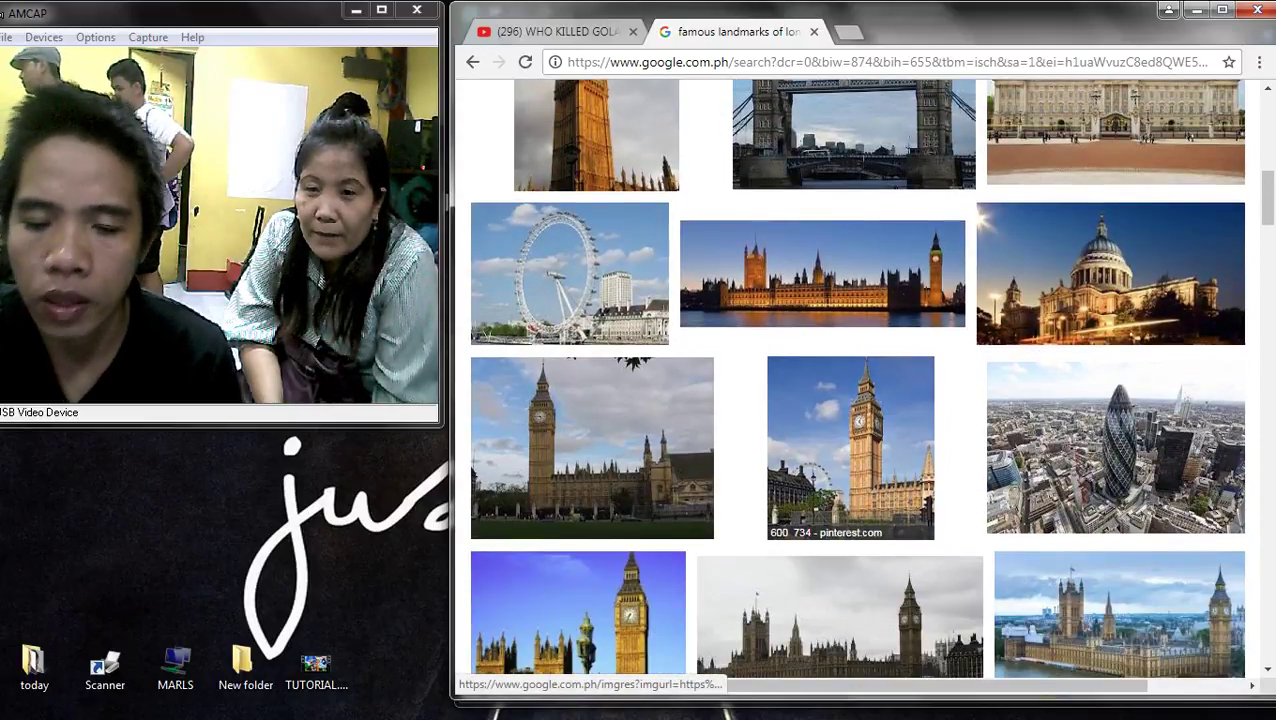
scroll(850, 500, "down", 3)
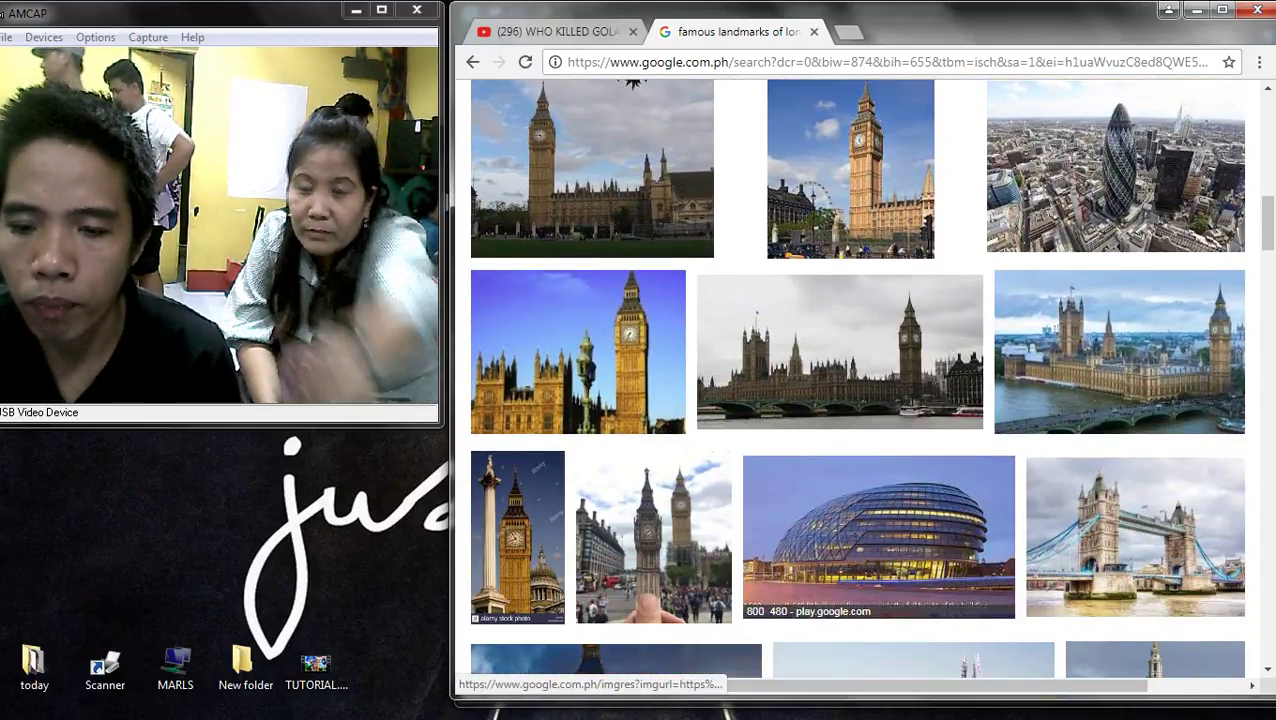
left_click(850, 170)
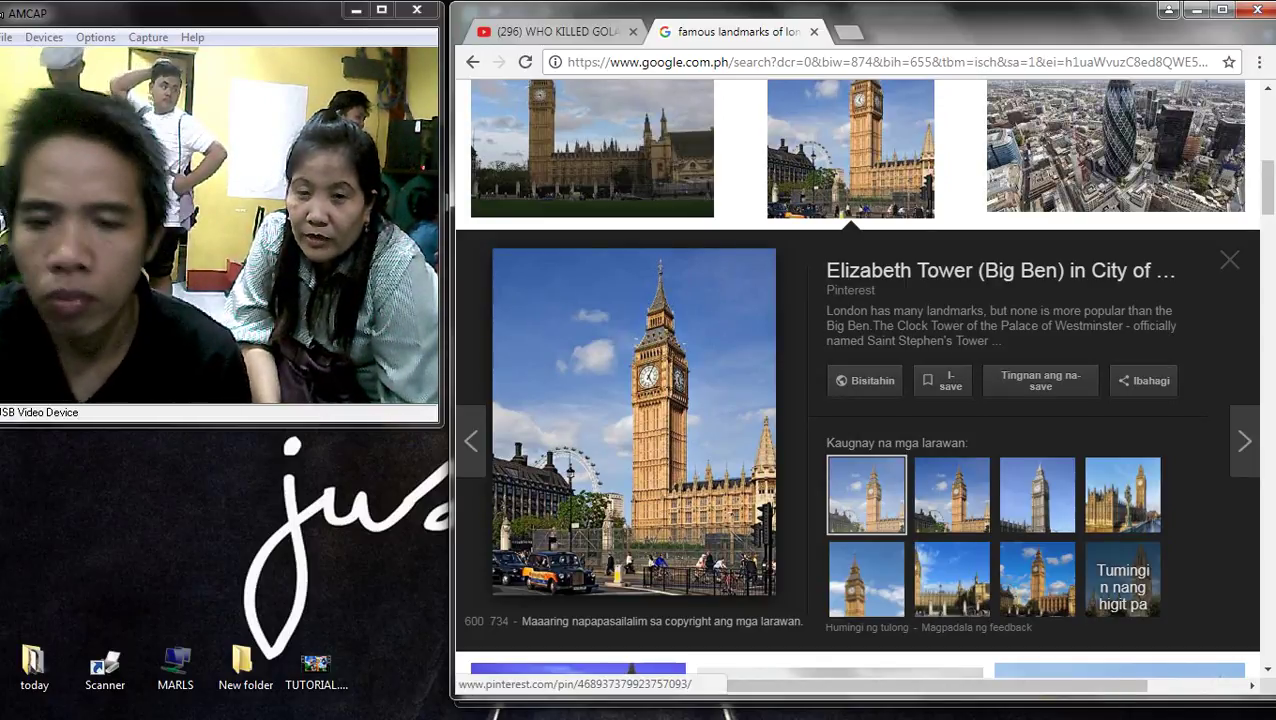
right_click(694, 386)
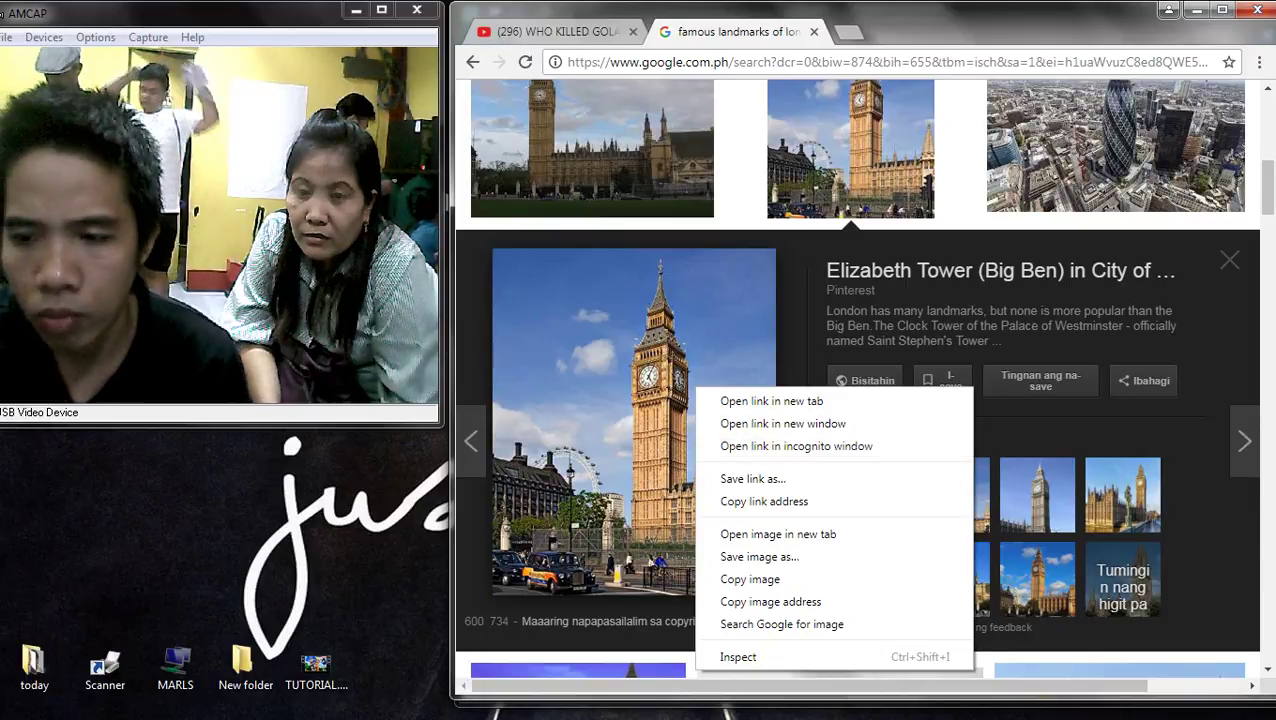
key("Escape")
- Replace the London landmarks query with a pasted Big Ben search
scroll(862, 377, "down", 1)
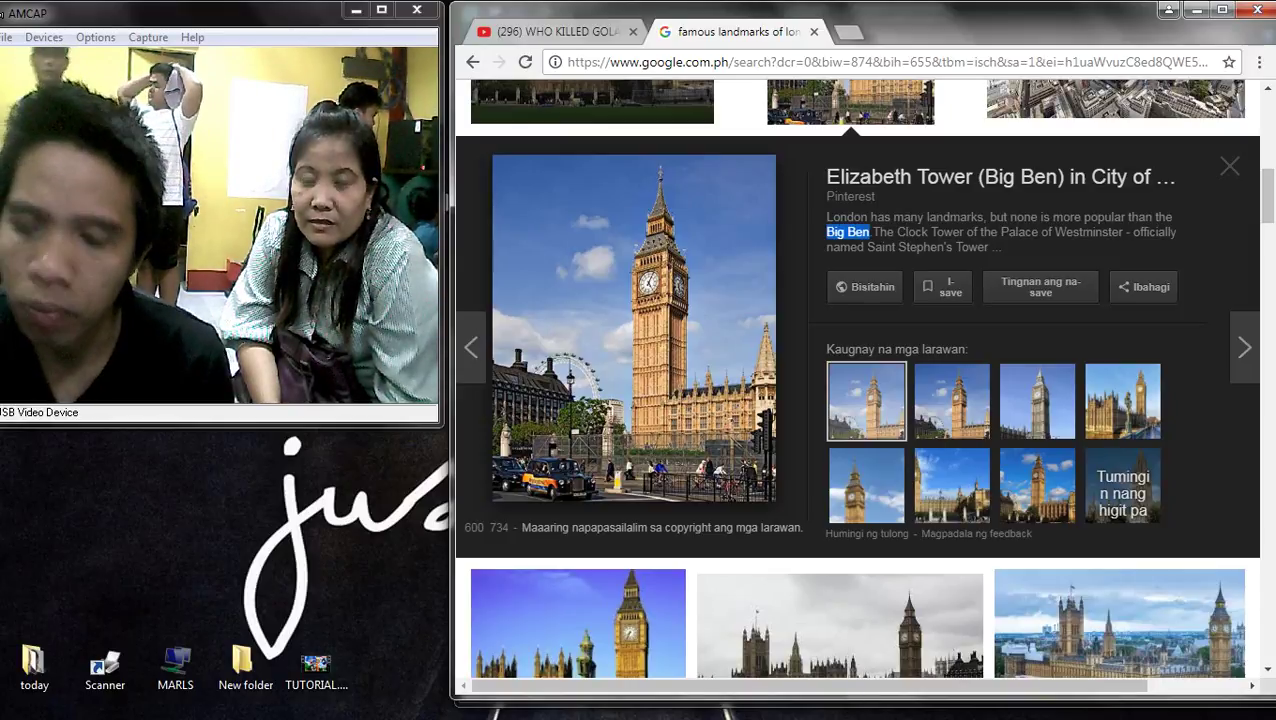
scroll(858, 400, "up", 10)
left_click(705, 118)
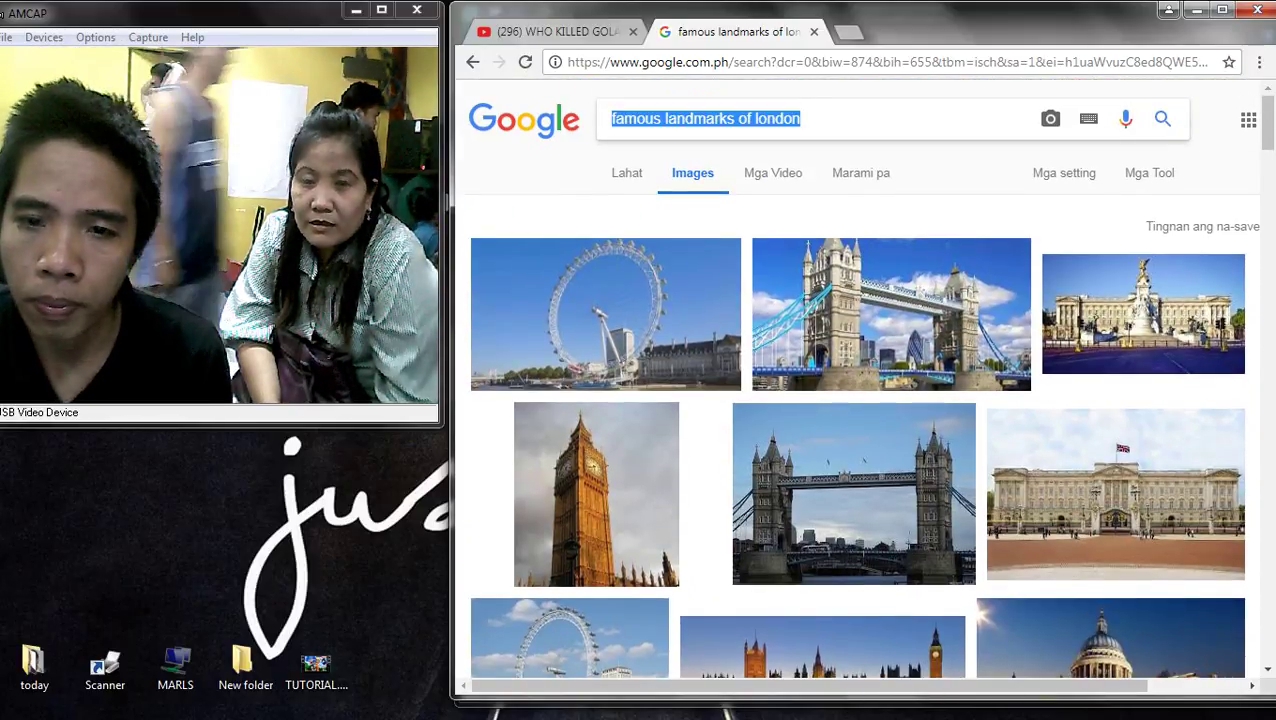
type("Big Ben")
- Correct the 'big bend national park' query and search images for 'big ben london'
left_click(690, 170)
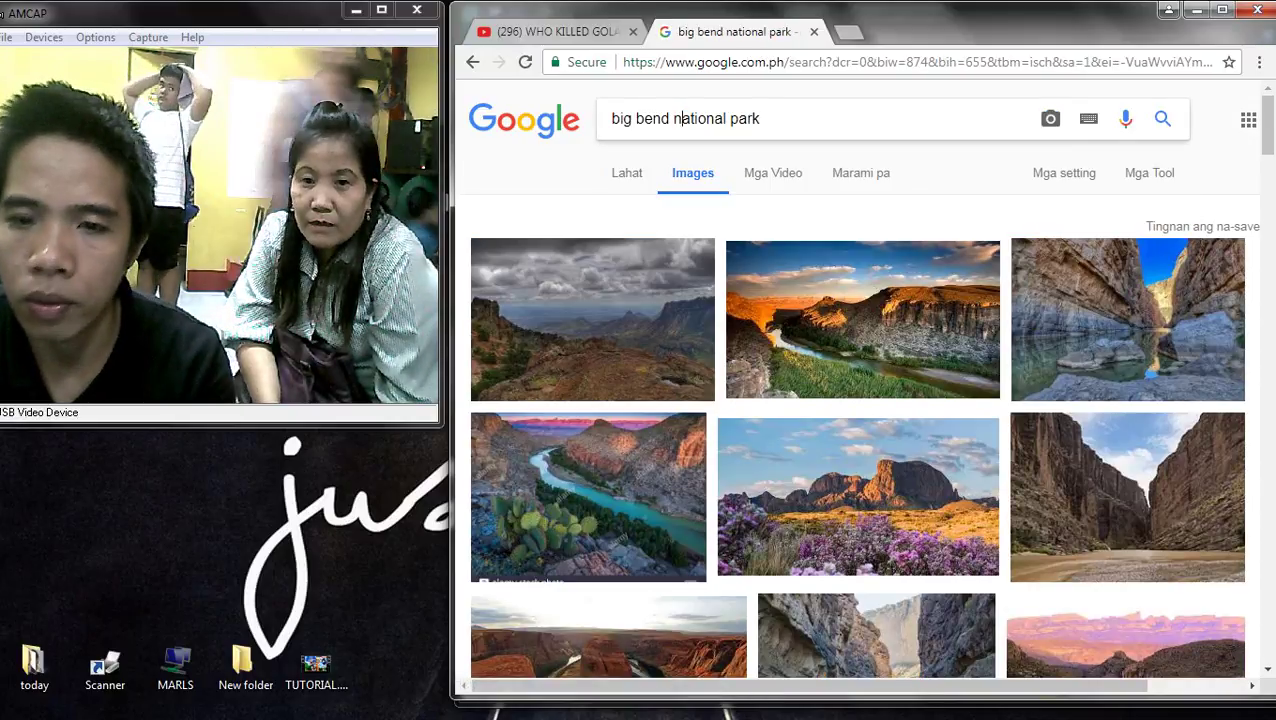
key("BackSpace")
key("BackSpace")
key("BackSpace")
key("BackSpace")
key("BackSpace")
key("BackSpace")
key("BackSpace")
key("BackSpace")
key("BackSpace")
key("BackSpace")
key("BackSpace")
key("BackSpace")
key("BackSpace")
key("BackSpace")
key("BackSpace")
key("BackSpace")
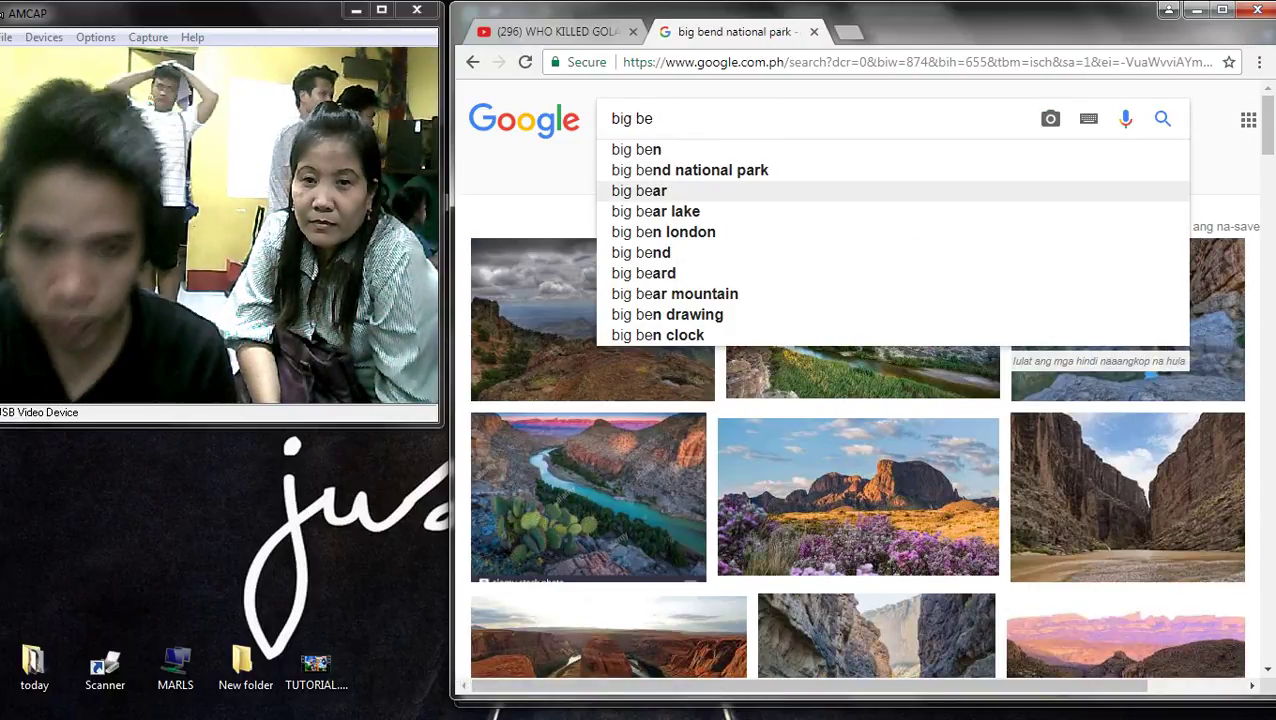
key("Down")
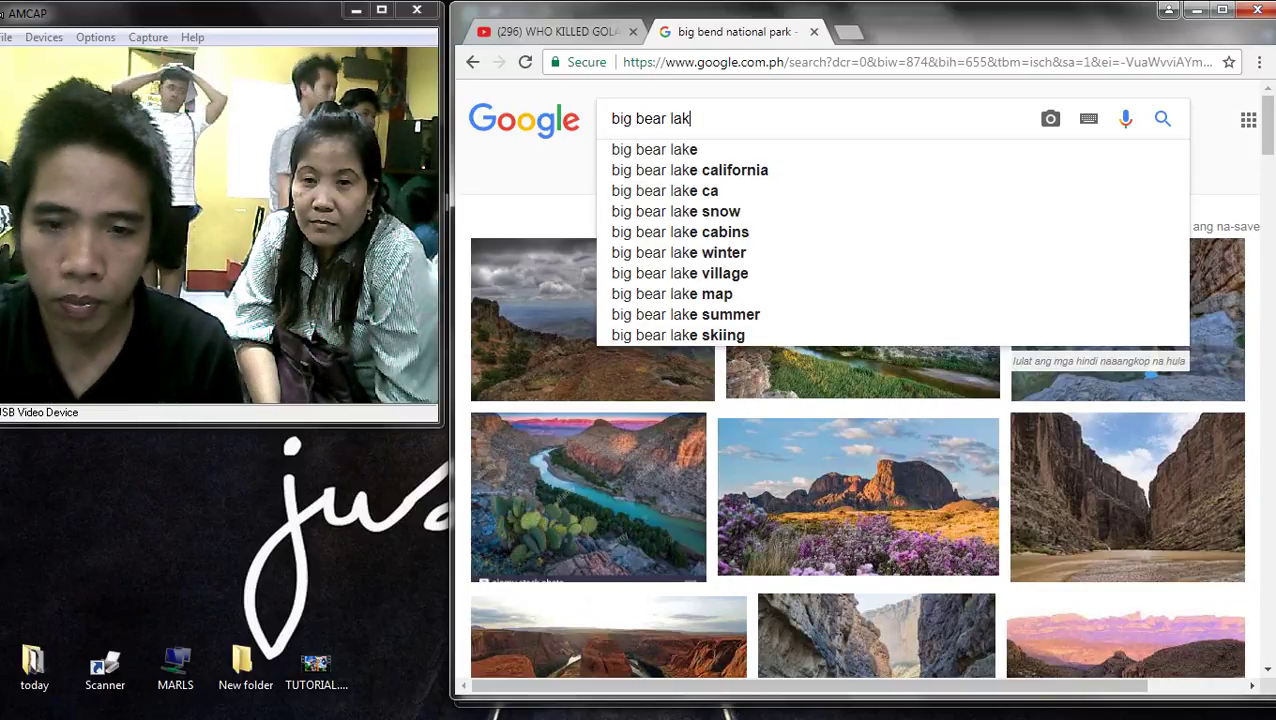
key("BackSpace")
key("BackSpace")
key("BackSpace")
key("BackSpace")
key("BackSpace")
key("BackSpace")
type("n london")
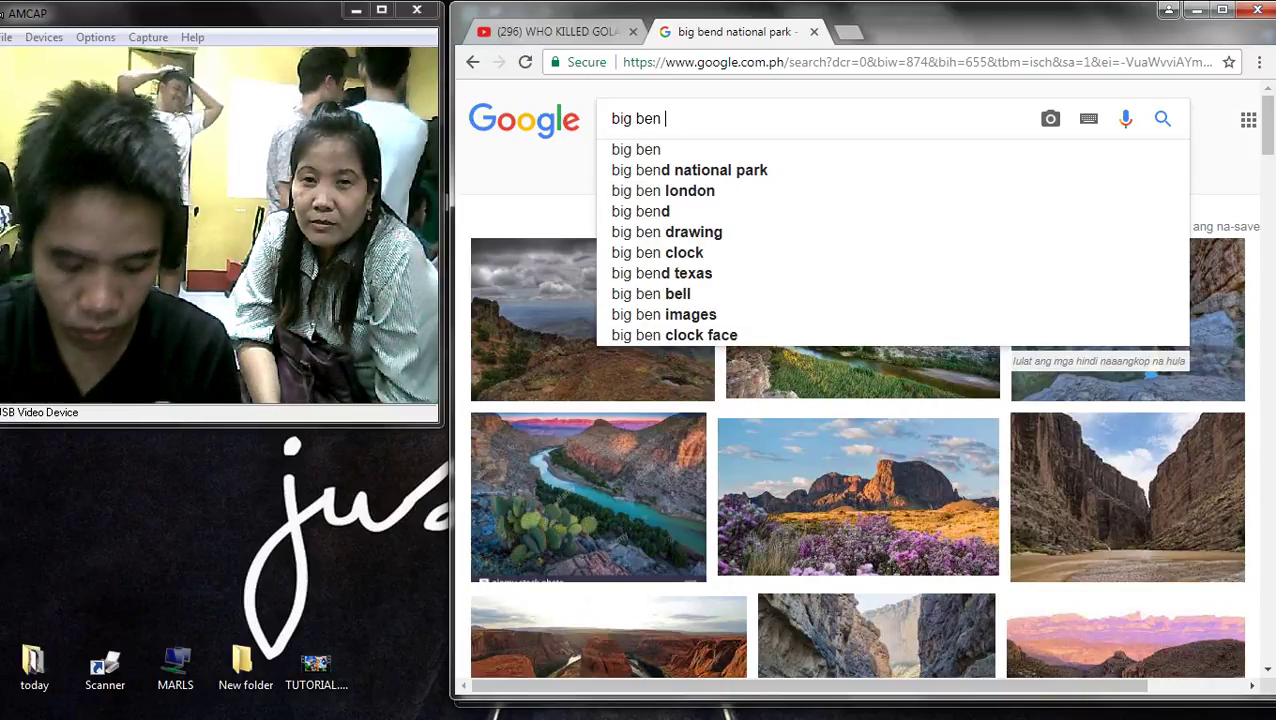
key("Return")
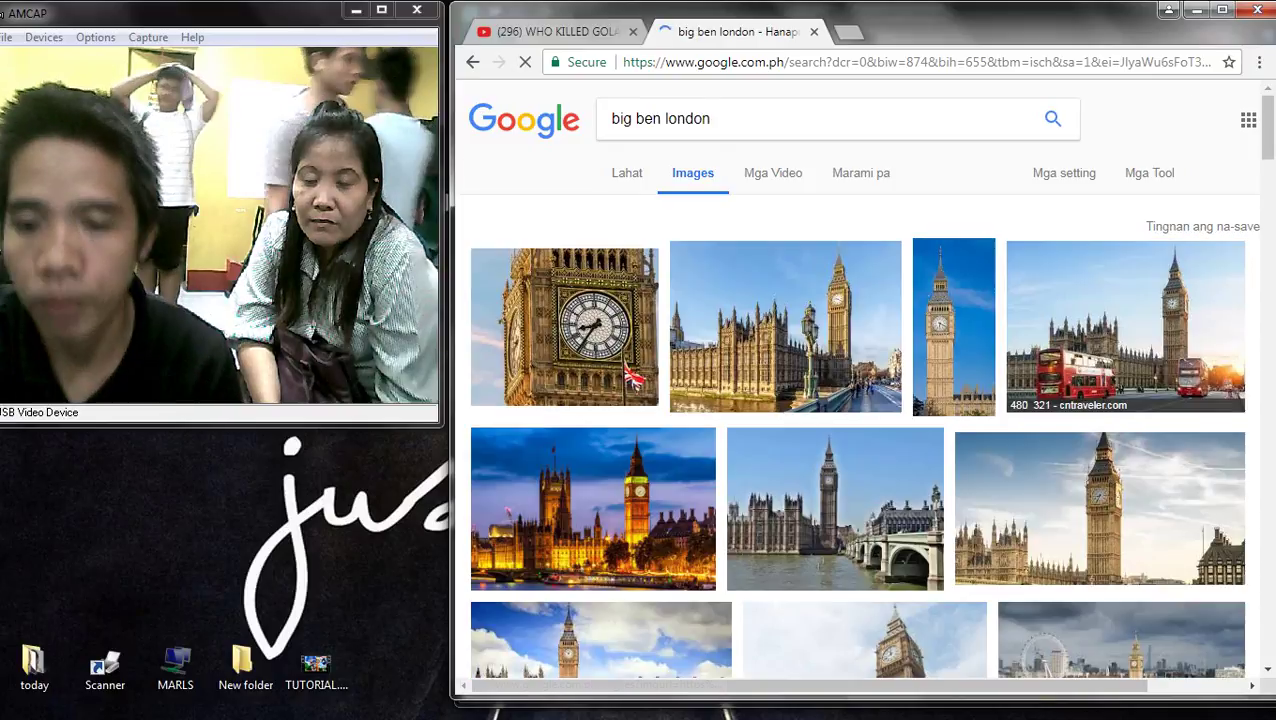
- Try the search 'big ben london view', then revert to 'big ben london'
scroll(860, 400, "down", 3)
scroll(860, 400, "up", 3)
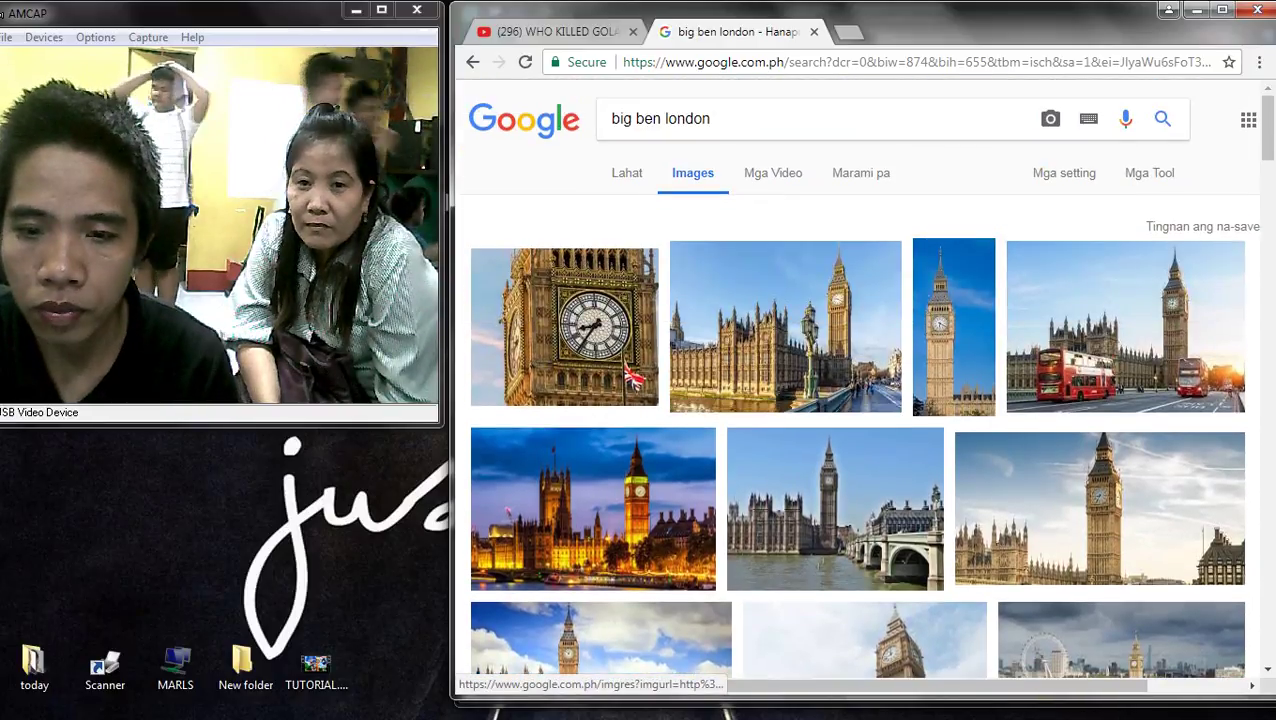
left_click(712, 118)
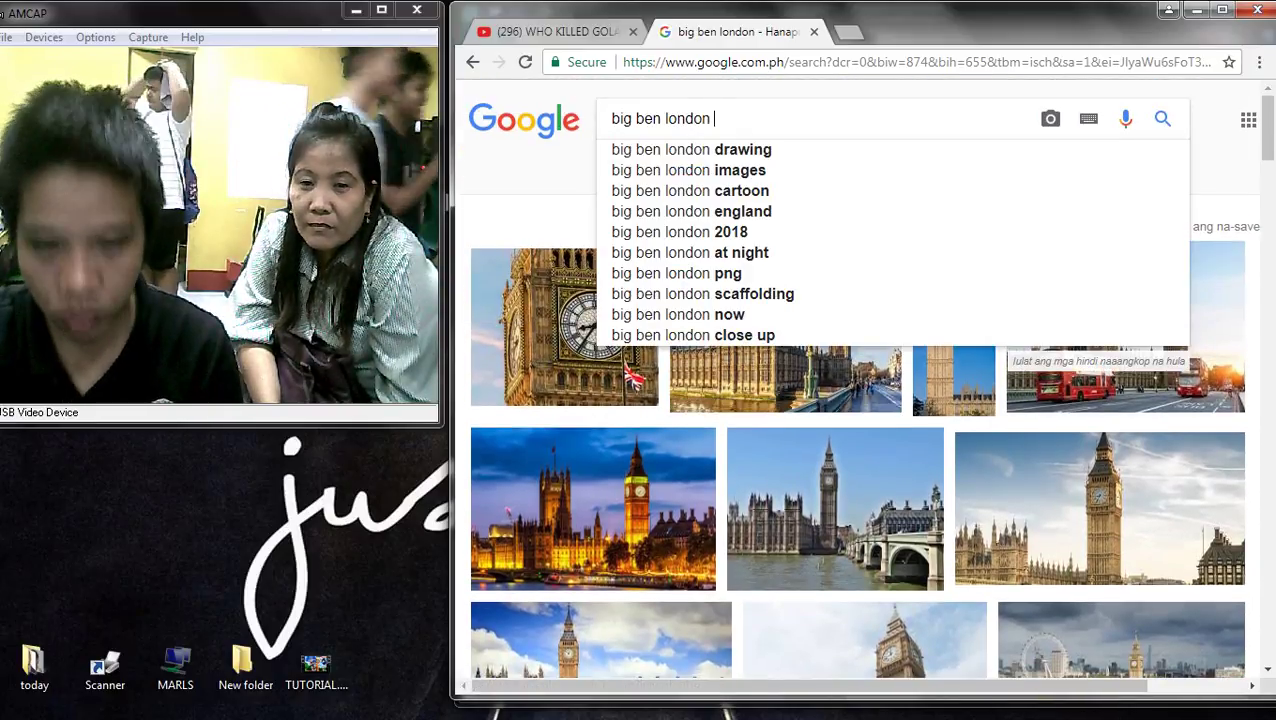
type("vie")
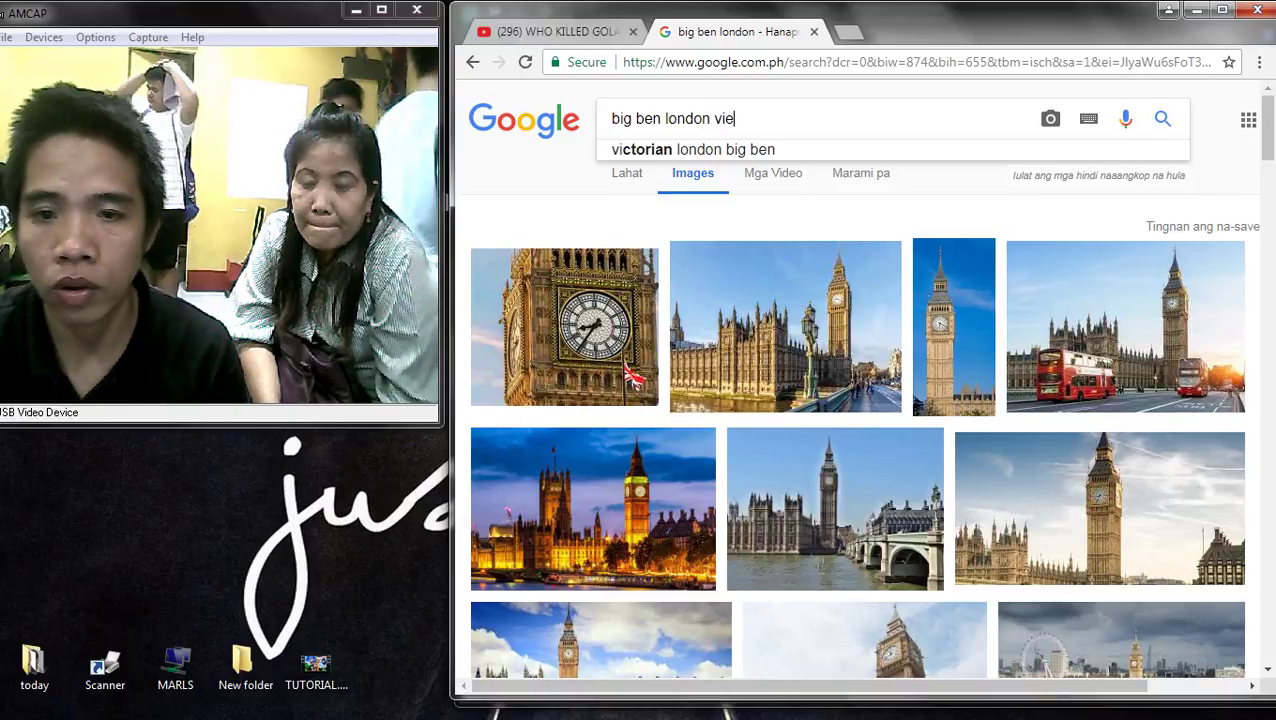
type("w")
key("Return")
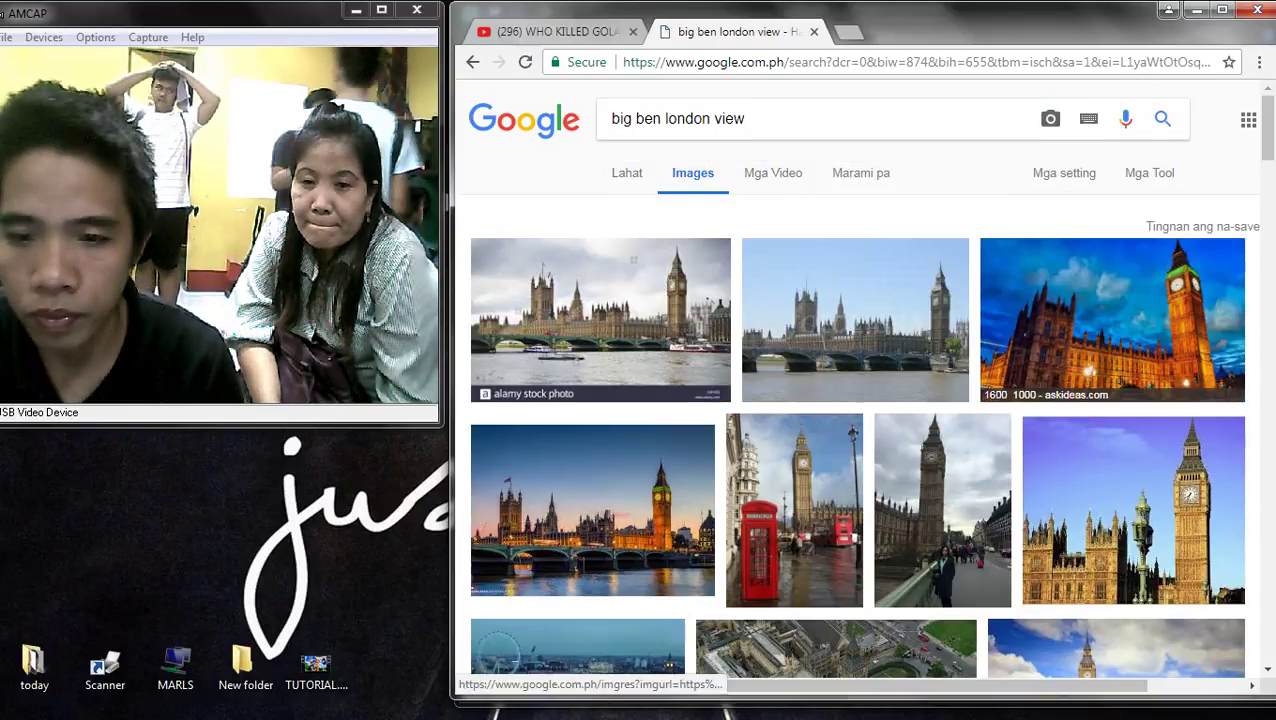
scroll(860, 400, "down", 3)
scroll(860, 400, "up", 3)
key("BackSpace")
key("BackSpace")
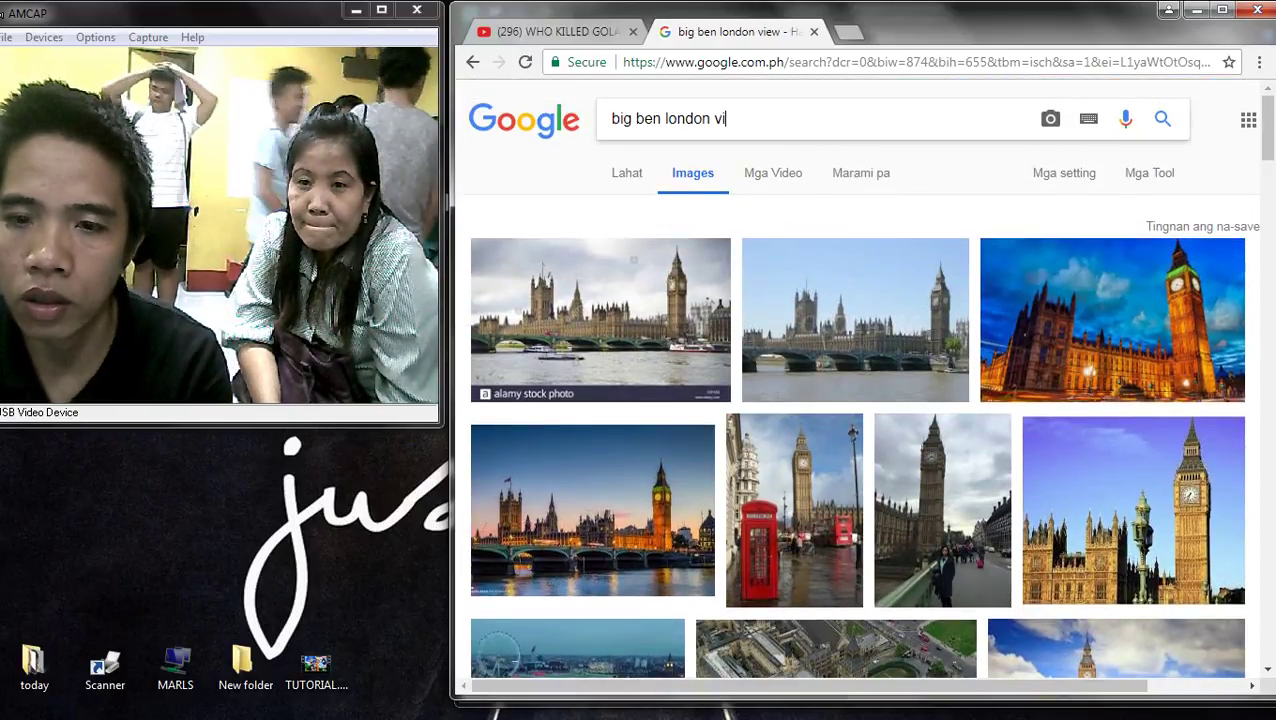
key("BackSpace")
key("BackSpace")
key("BackSpace")
key("Return")
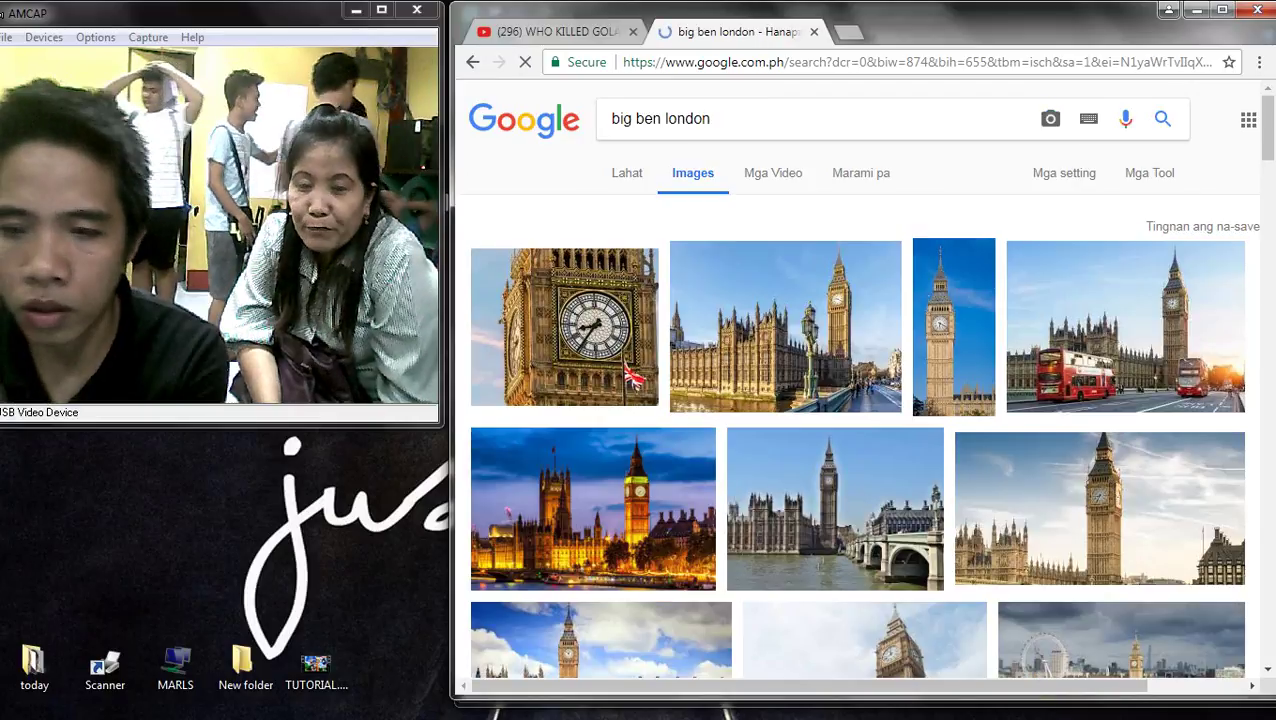
- Preview the close-up clock, Houses of Parliament and Wikipedia Big Ben photos
scroll(860, 400, "down", 3)
scroll(860, 400, "up", 1)
left_click(565, 145)
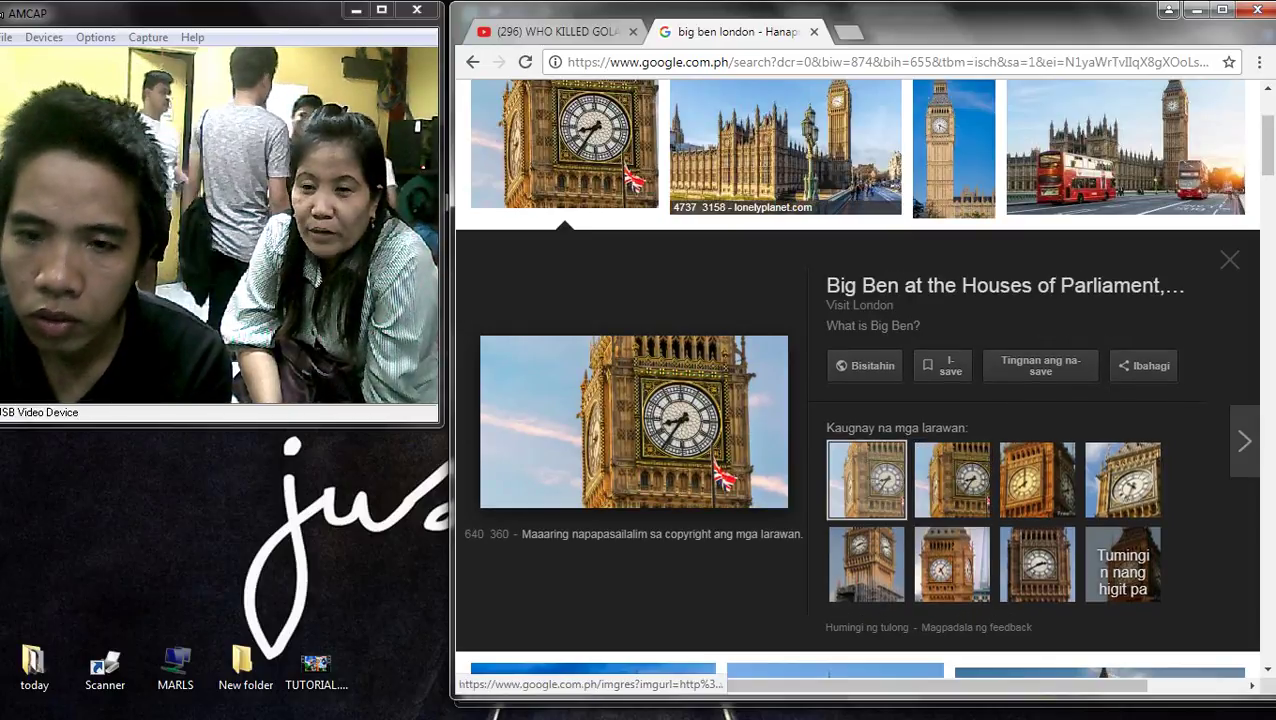
left_click(785, 150)
scroll(860, 350, "down", 5)
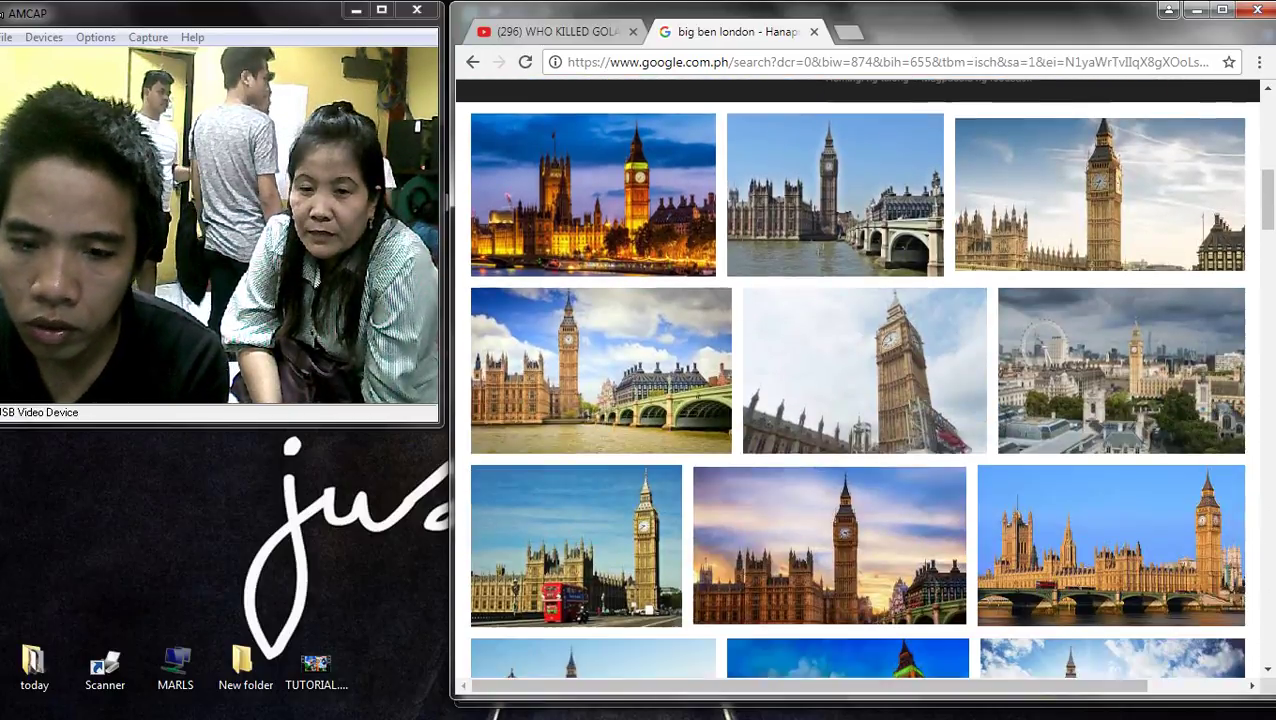
scroll(848, 420, "down", 3)
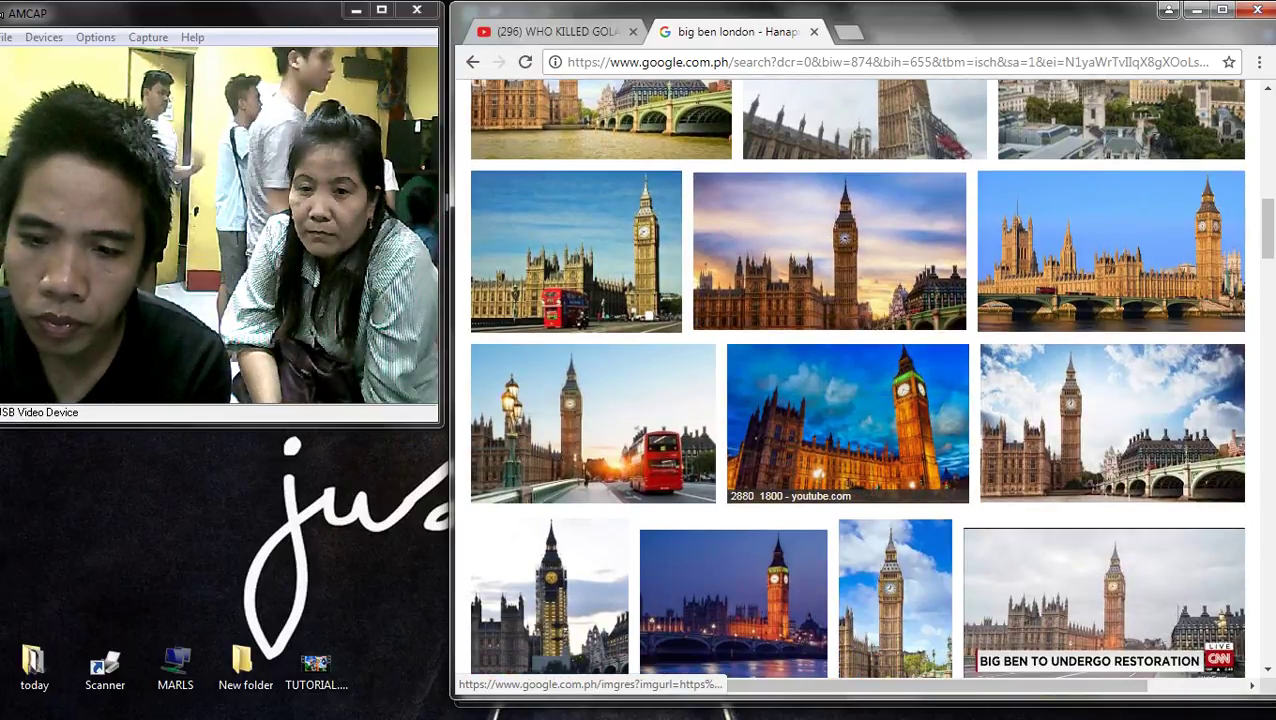
scroll(590, 410, "down", 3)
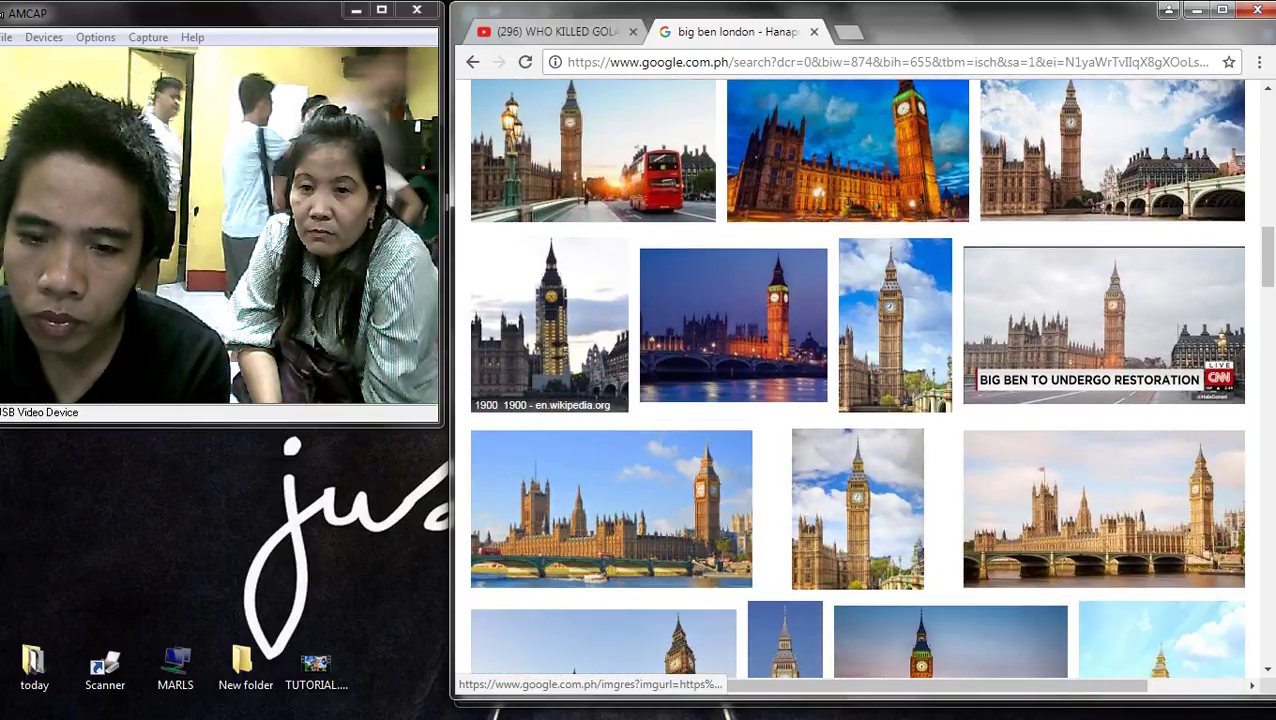
left_click(549, 325)
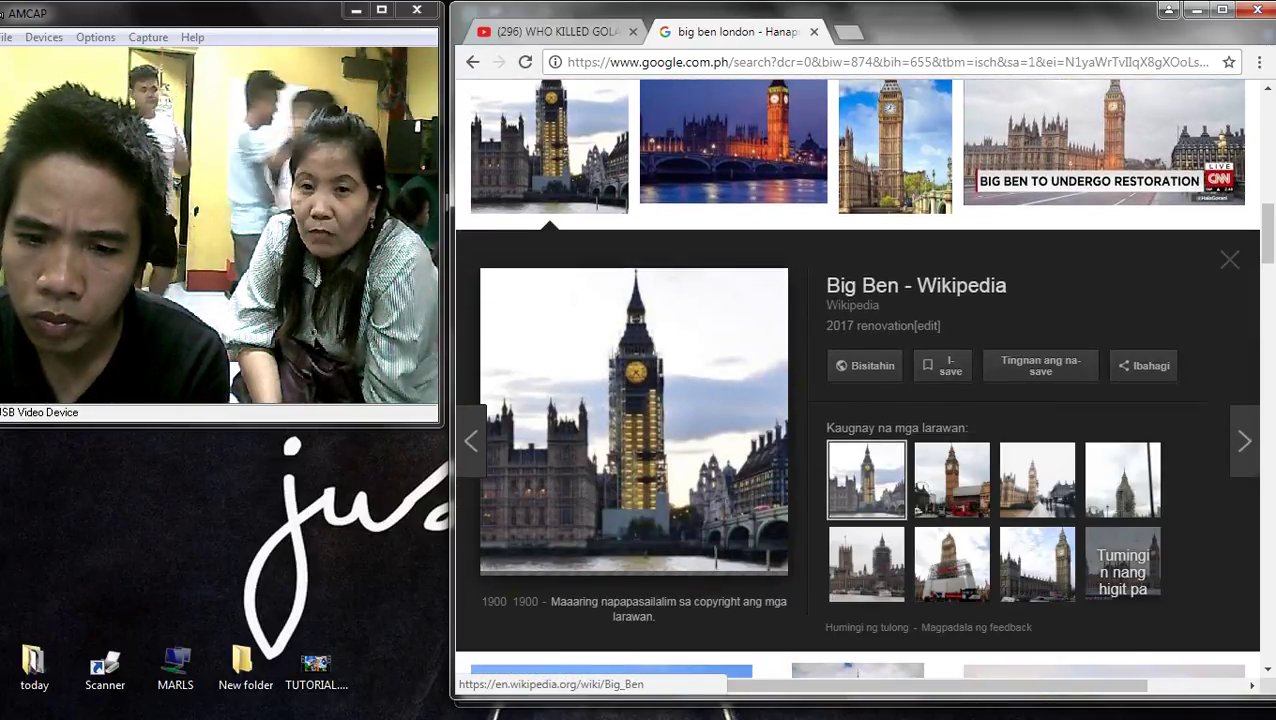
- Preview the 123RF and dusk Big Ben images, then open the NDTV article in a new tab
scroll(858, 460, "down", 3)
scroll(858, 460, "down", 3)
scroll(858, 460, "up", 3)
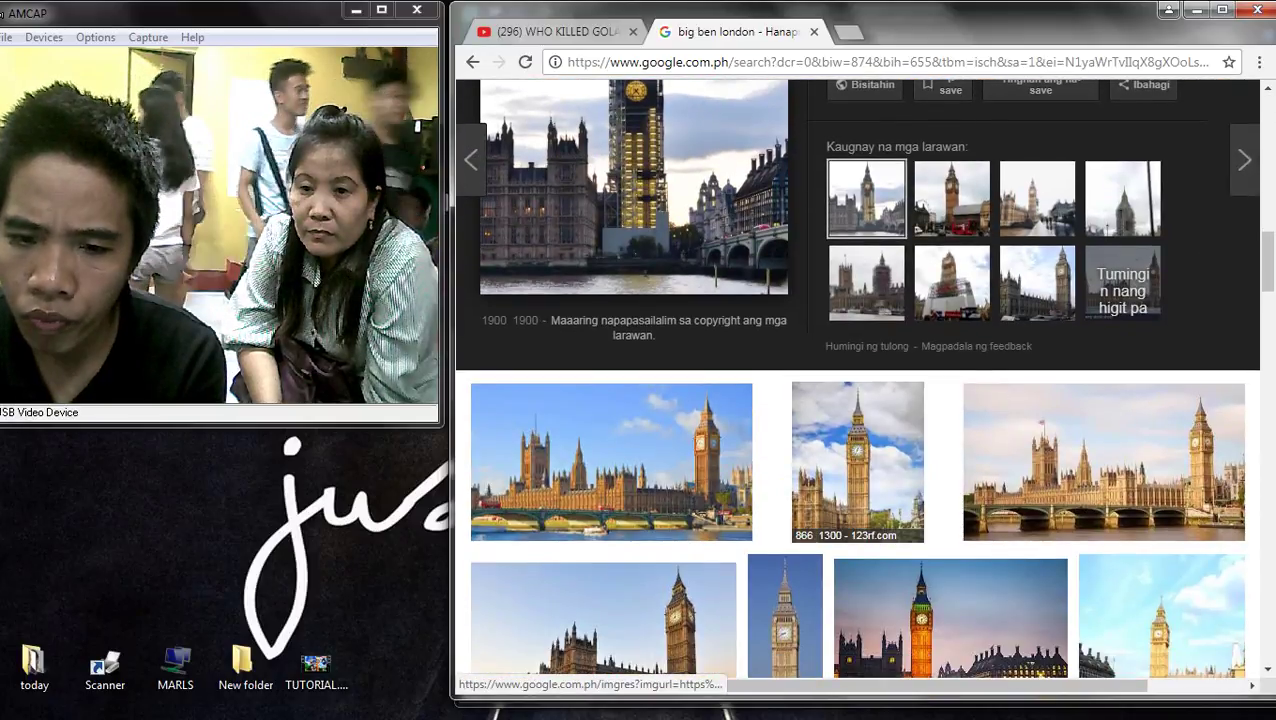
left_click(858, 460)
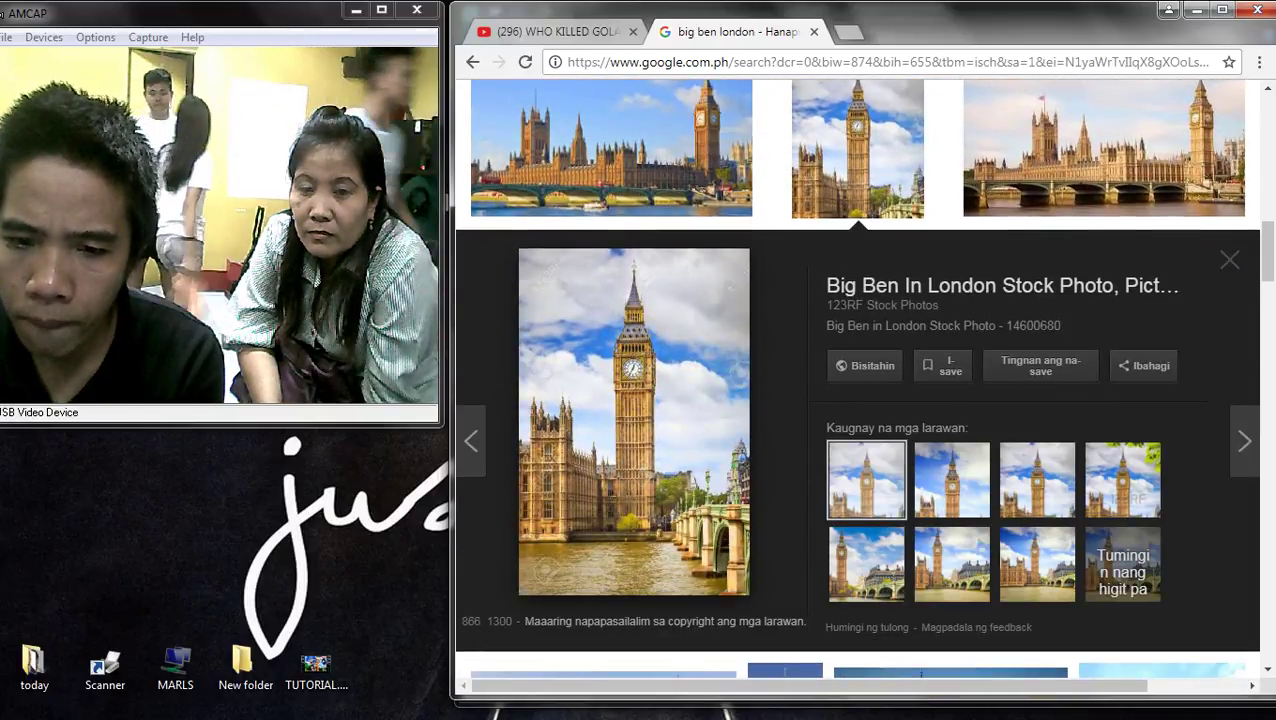
left_click(952, 480)
scroll(952, 480, "down", 3)
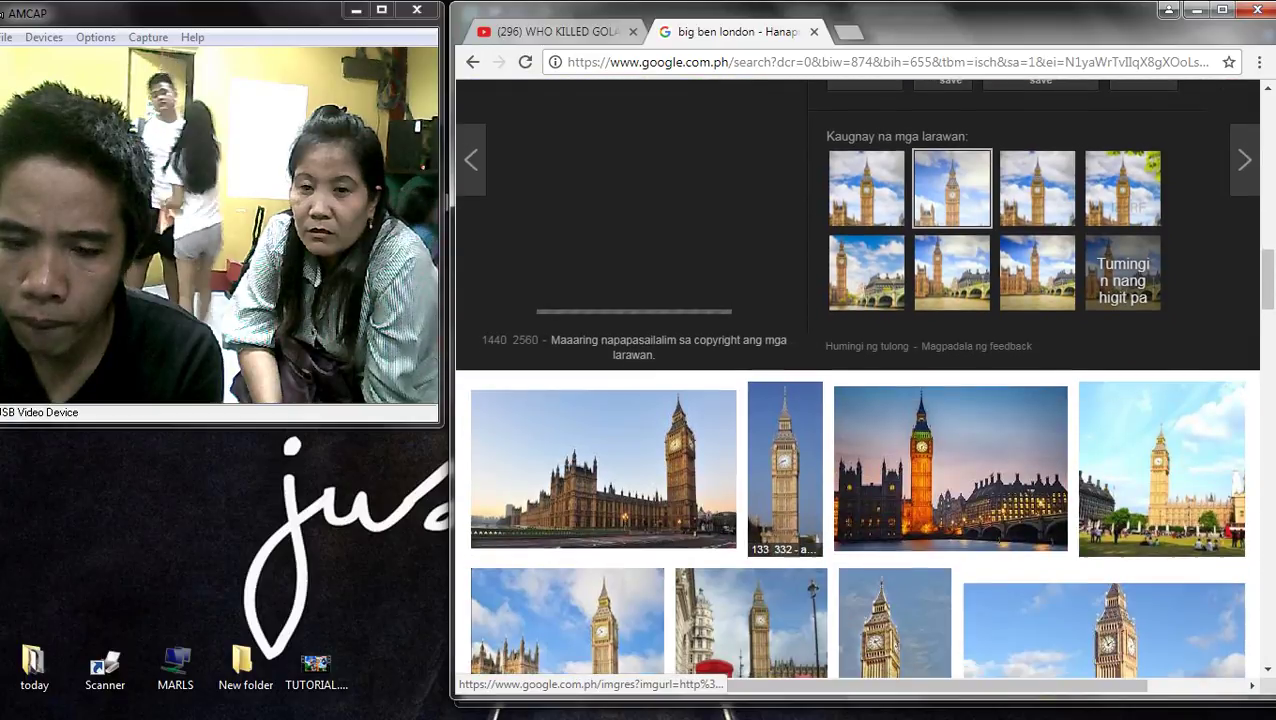
scroll(857, 380, "up", 2)
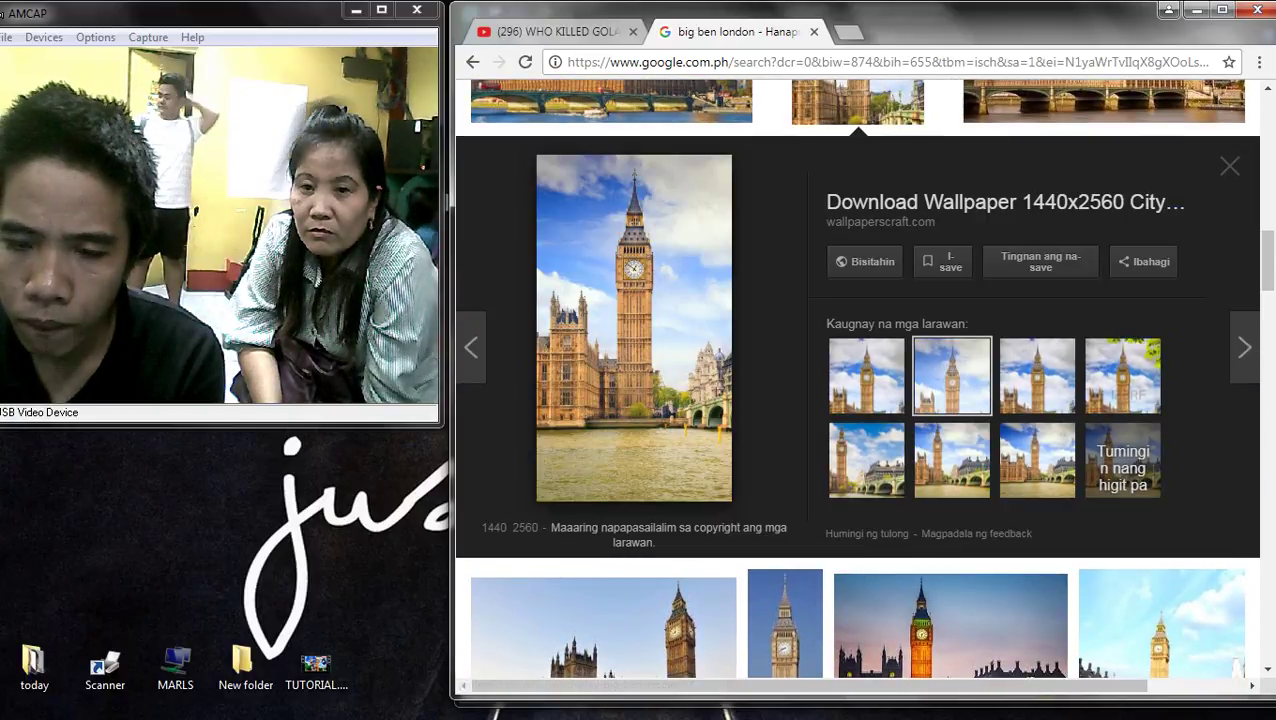
scroll(857, 380, "down", 3)
left_click(857, 380)
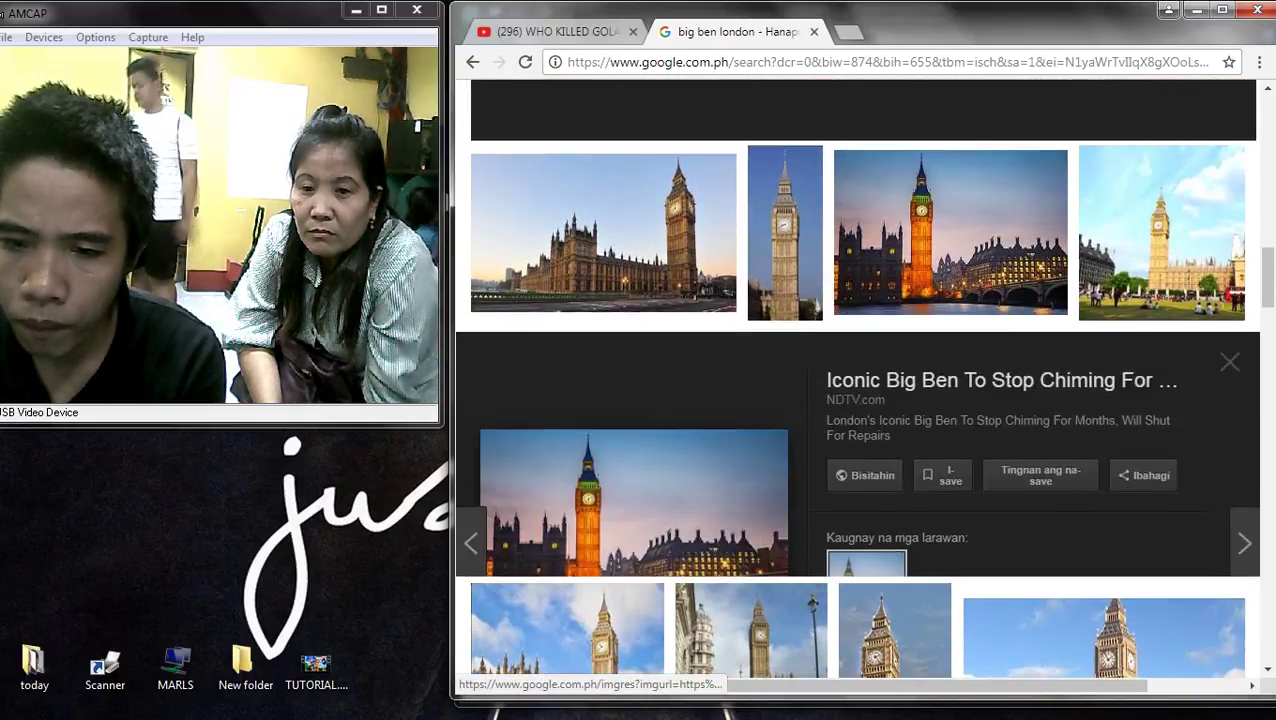
left_click(1000, 278)
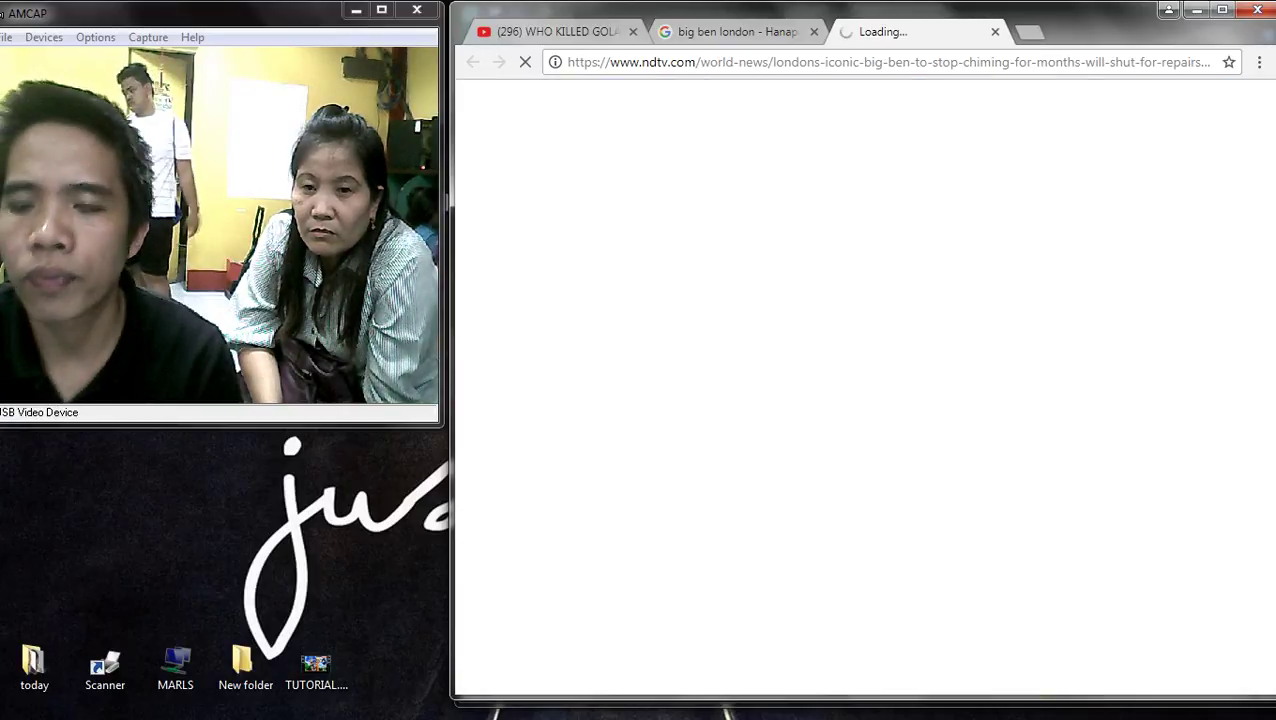
- Back on the Big Ben results, preview the tall Big Ben tower photo
key("ctrl+shift+Tab")
scroll(857, 380, "down", 3)
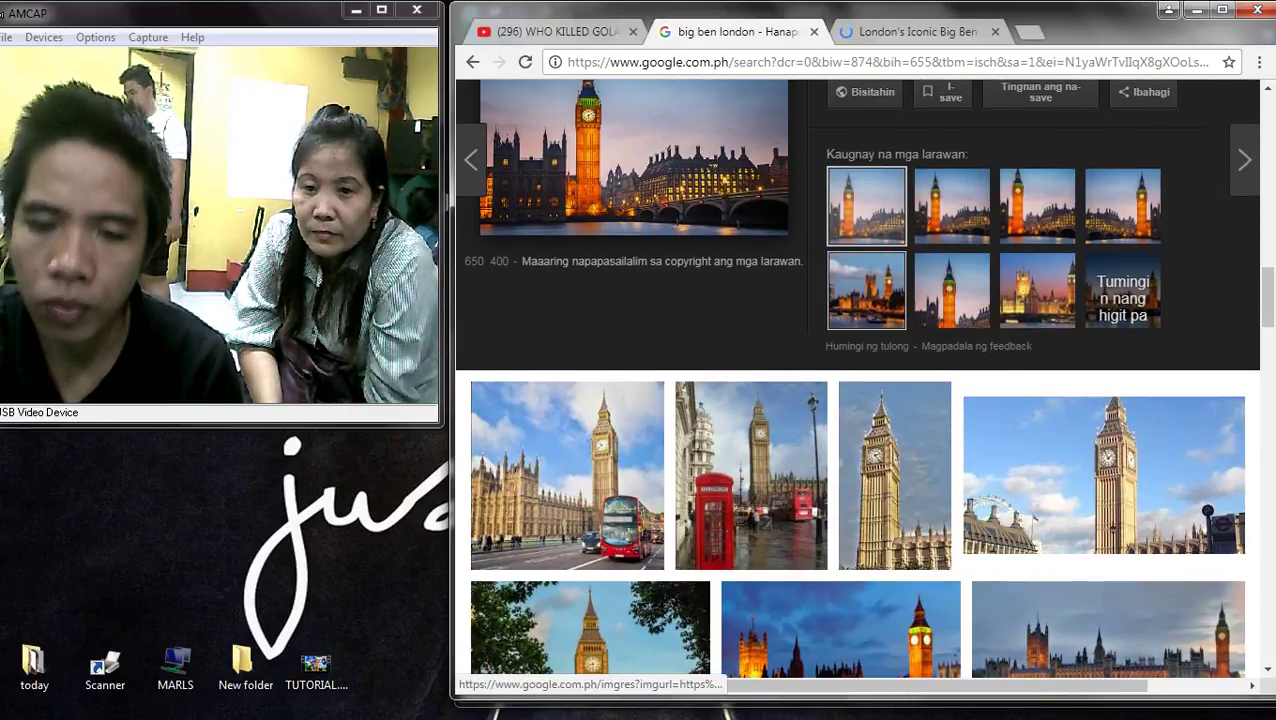
left_click(895, 475)
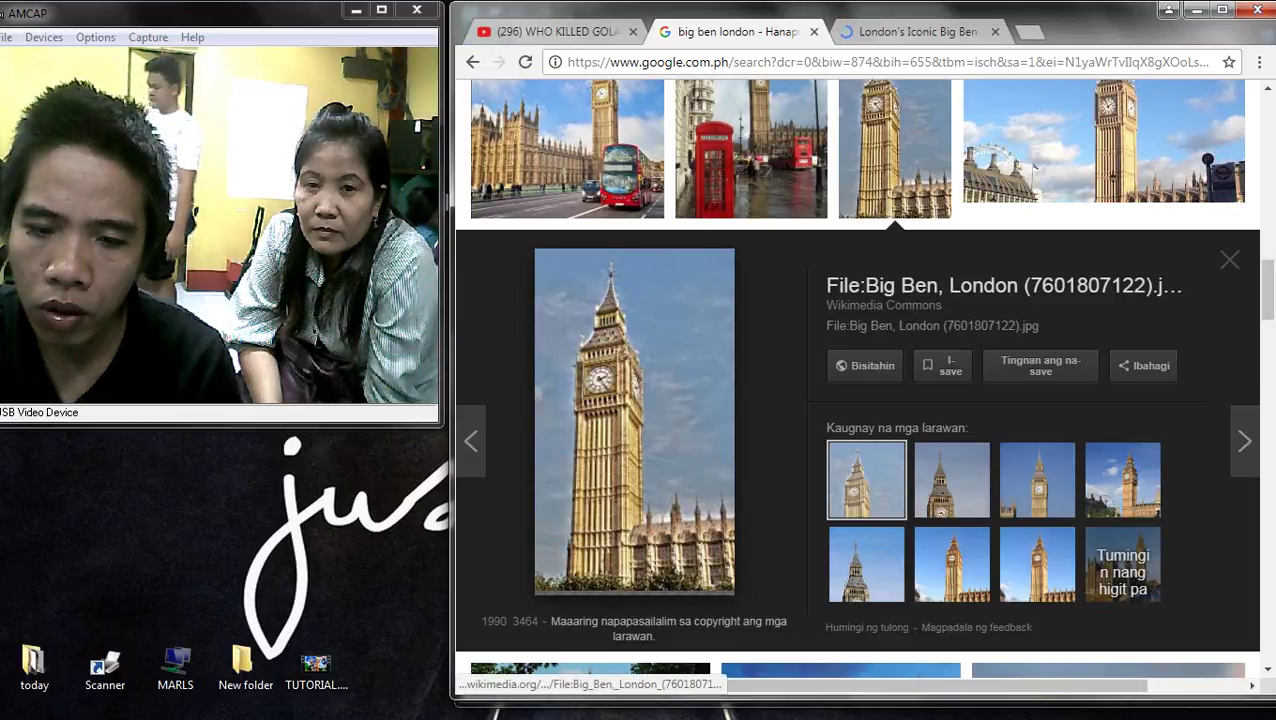
- Check the NDTV article, allow its notifications, and return to the Google image results
key("ctrl+Tab")
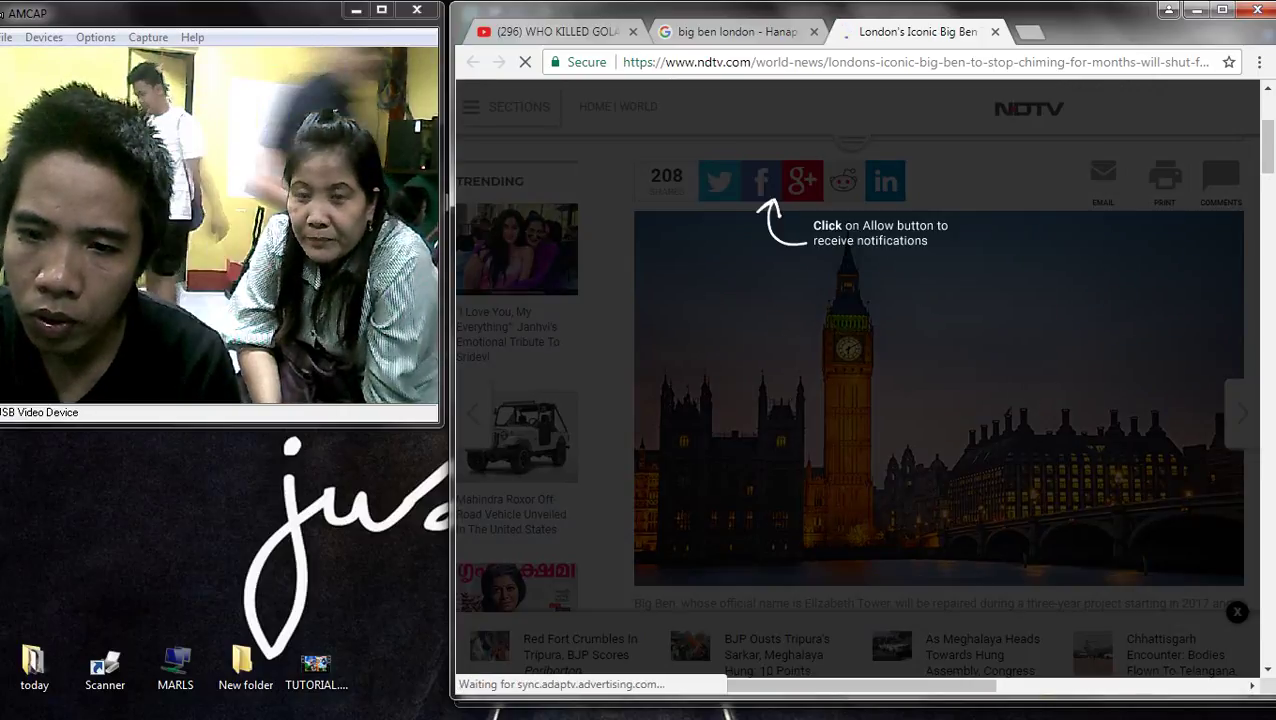
scroll(939, 360, "down", 10)
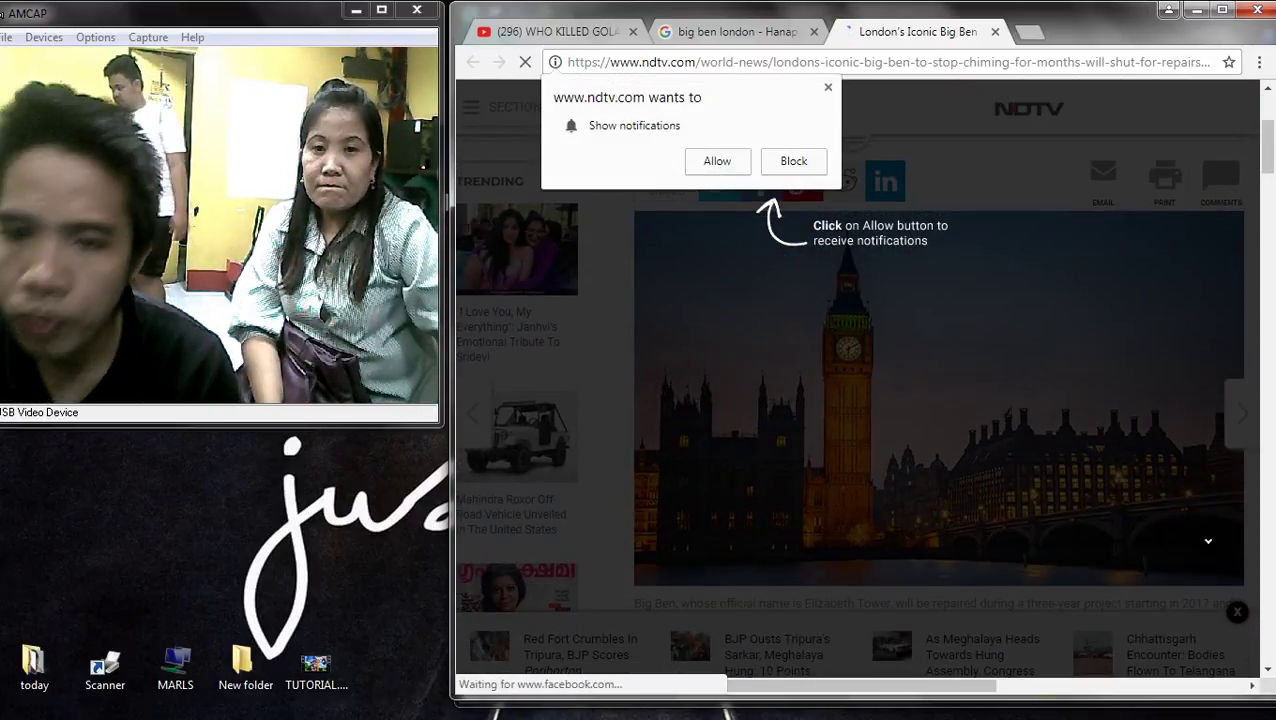
left_click(717, 161)
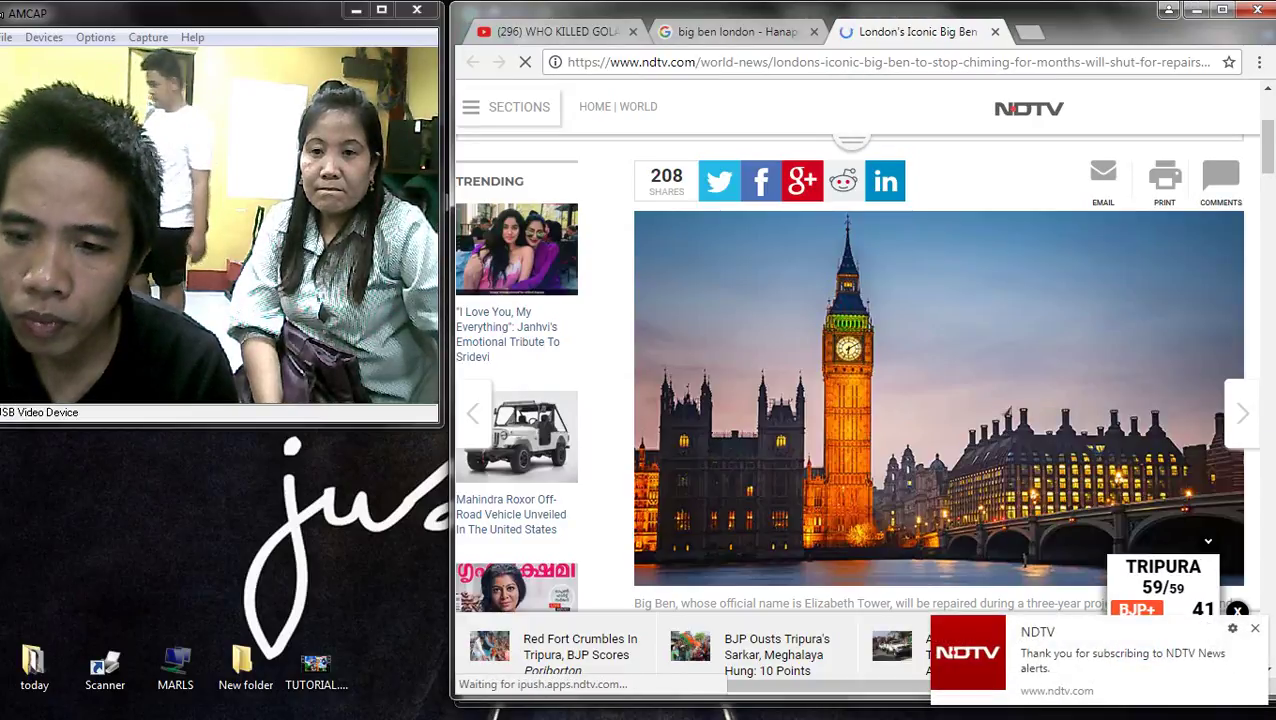
scroll(850, 400, "down", 2)
key("ctrl+shift+Tab")
scroll(860, 380, "up", 10)
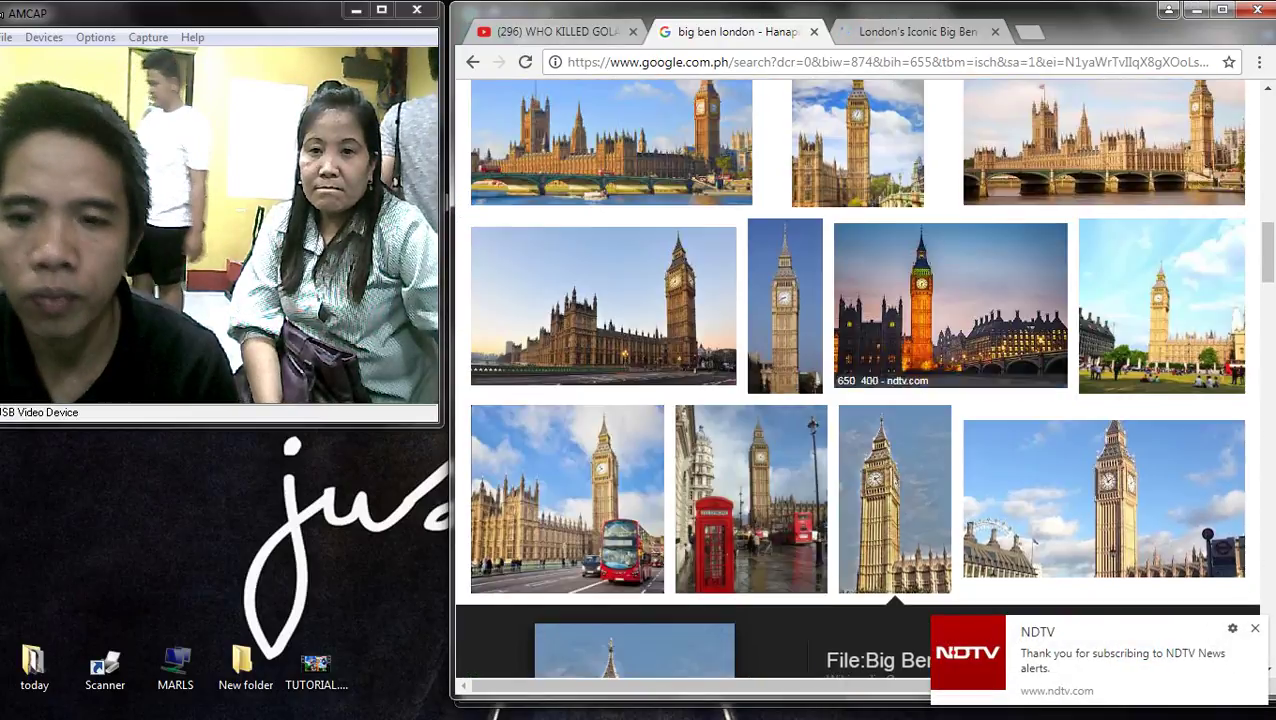
scroll(860, 380, "up", 3)
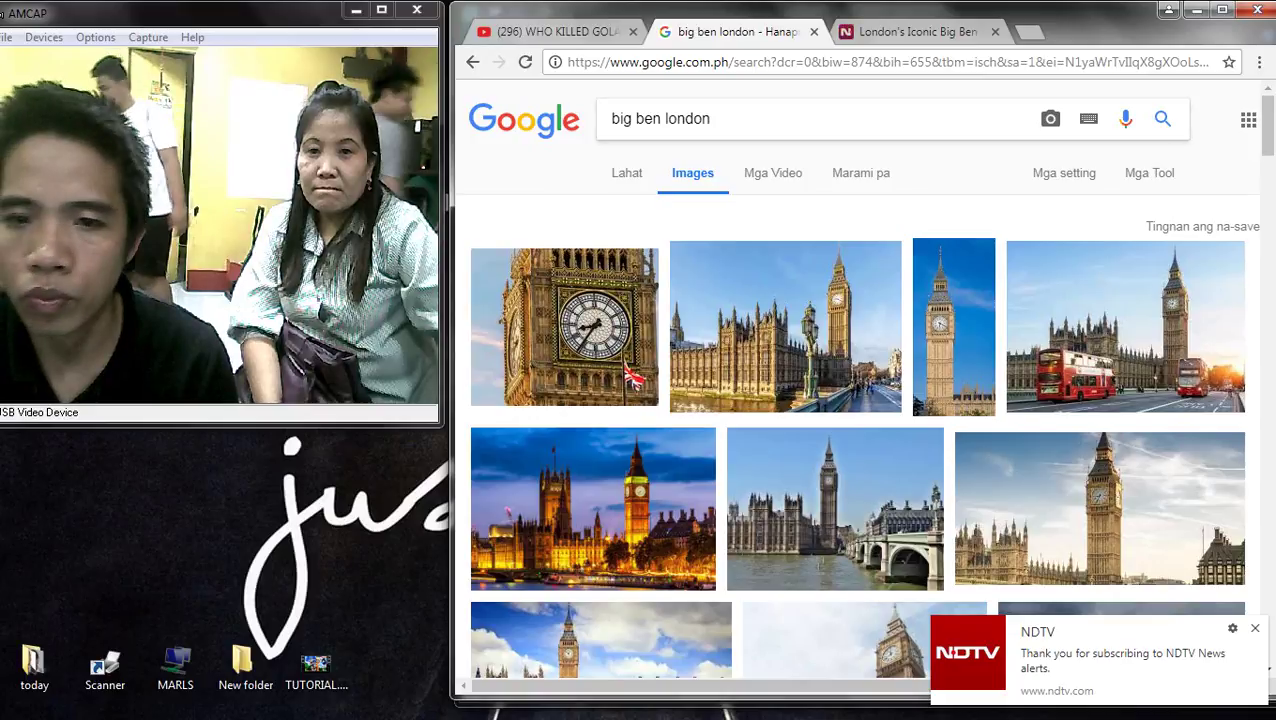
- Search for 'london big ben wallpaper hd' and preview the autumn-leaves Big Ben image
type("wall")
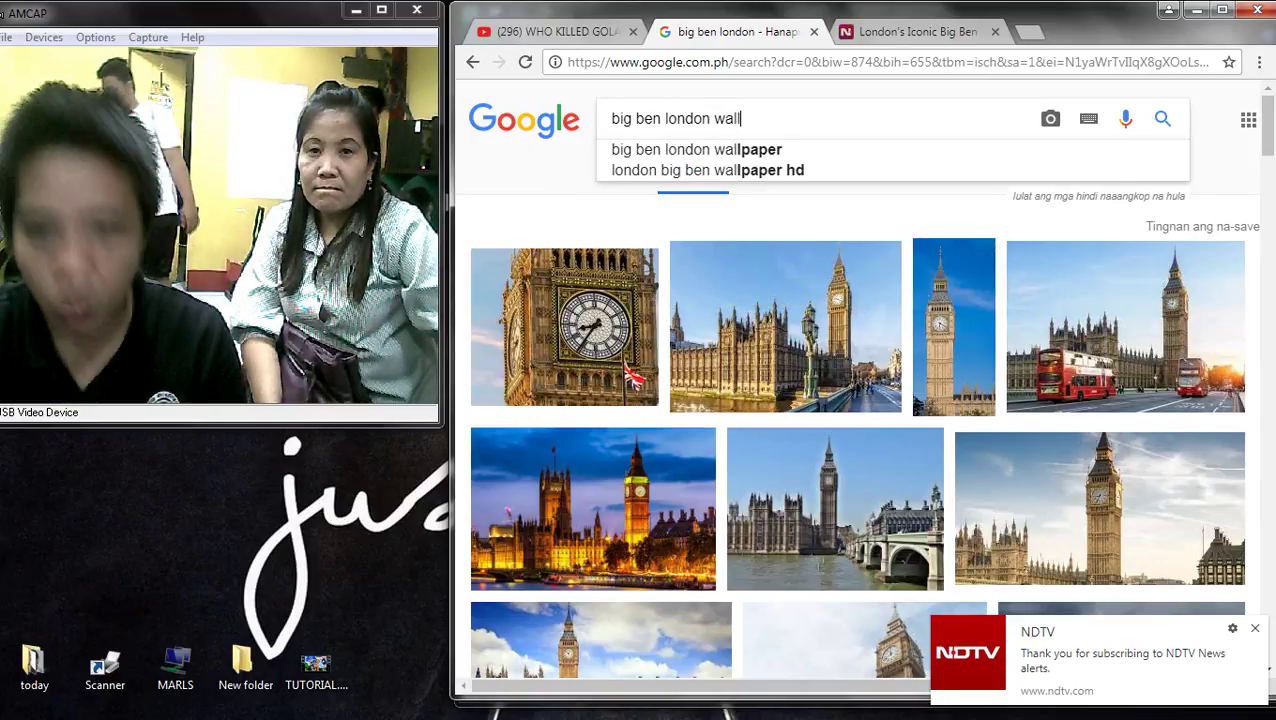
key("Down")
key("Down")
key("Return")
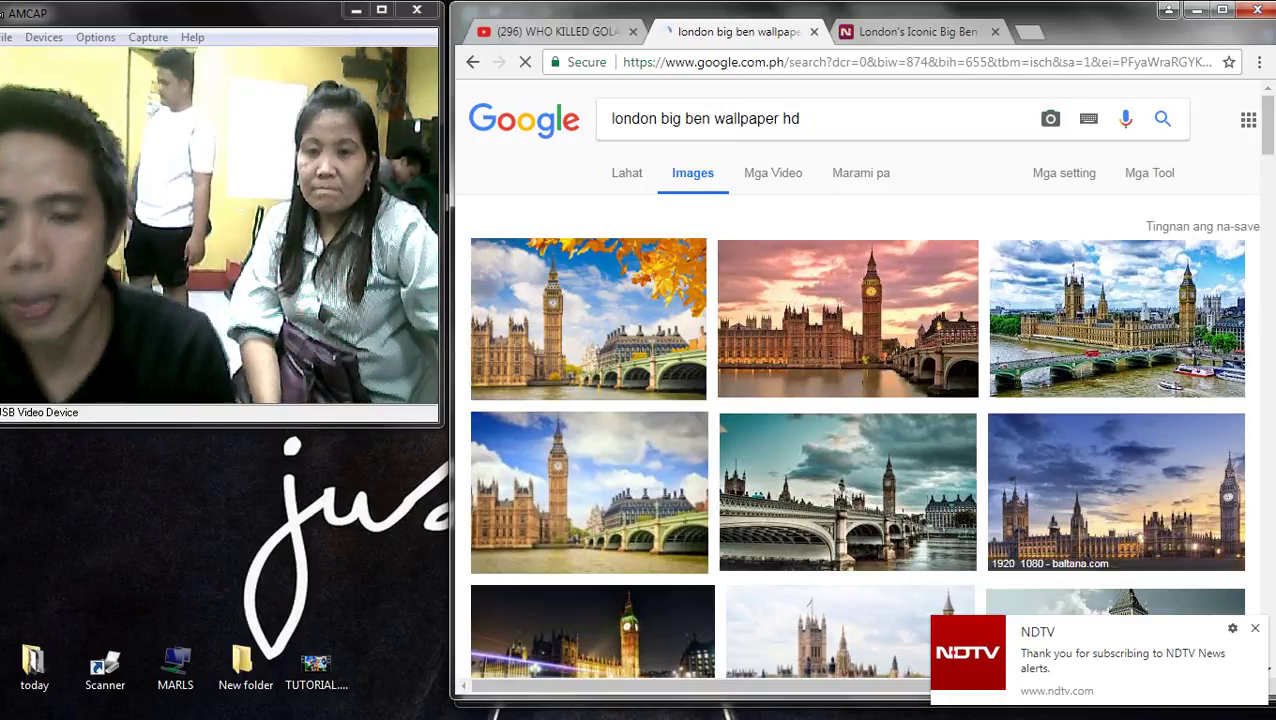
left_click(590, 360)
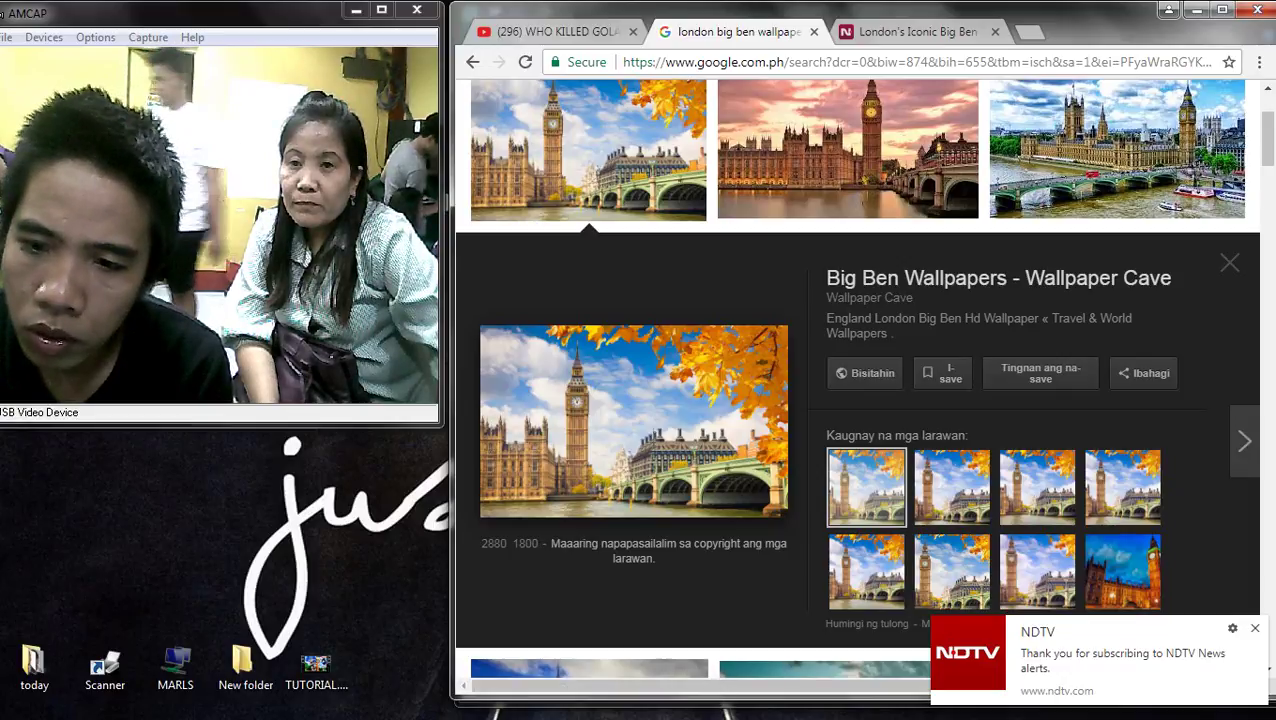
- Open Wallpaper Cave's Big Ben Wallpapers page in a new tab and preview the Parliament-and-river wallpaper
left_click(940, 278)
left_click(720, 31)
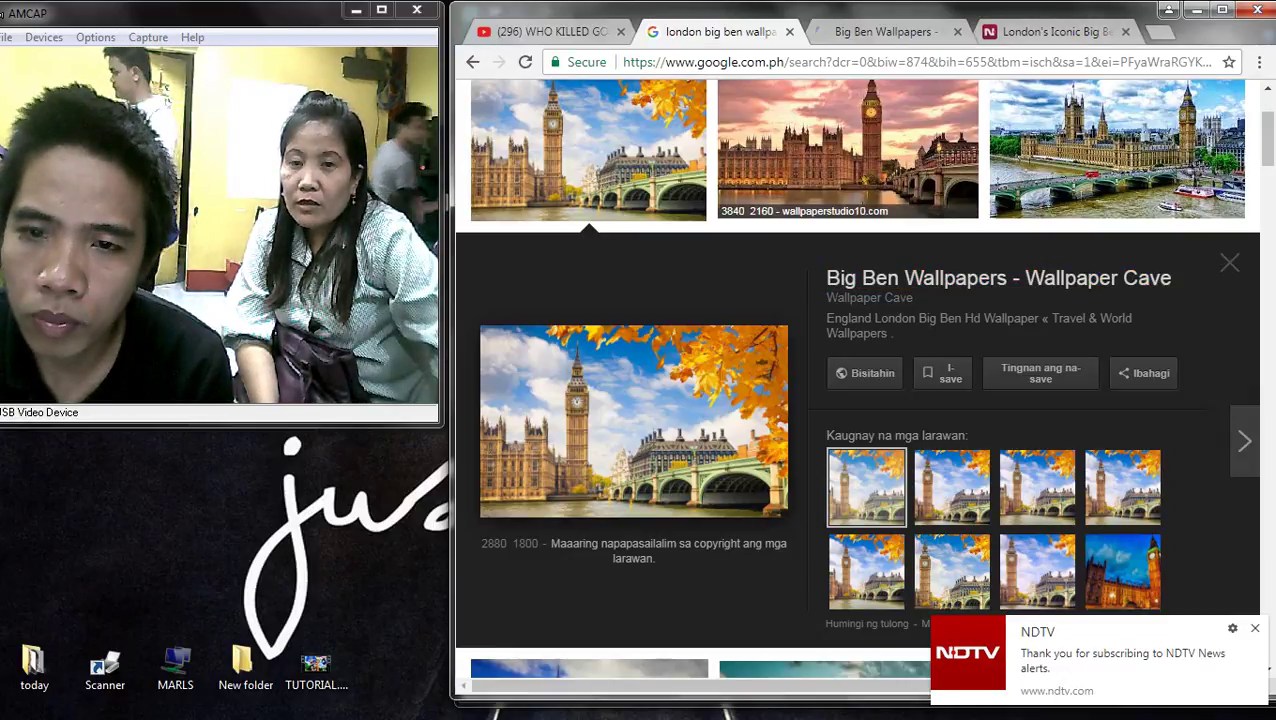
scroll(857, 380, "up", 2)
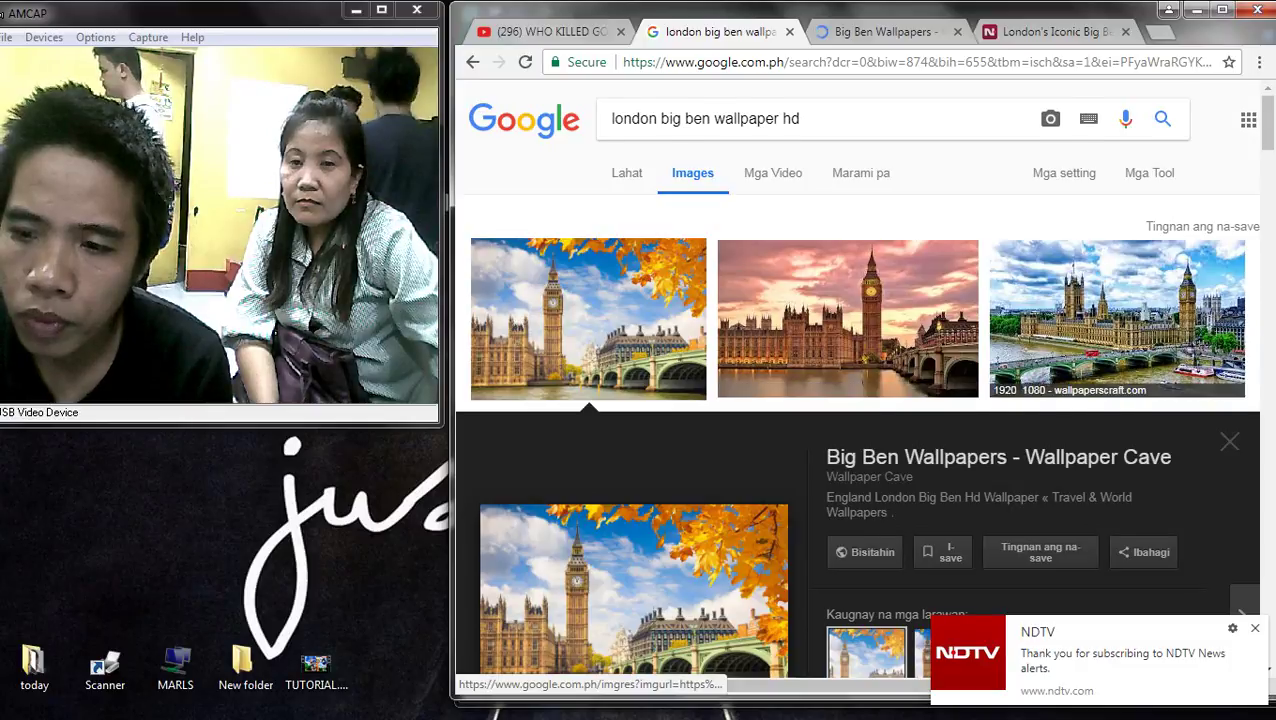
left_click(1117, 318)
- Browse through the Wallpaper Cave 'Big Ben Wallpapers' gallery as it loads
key("ctrl+Tab")
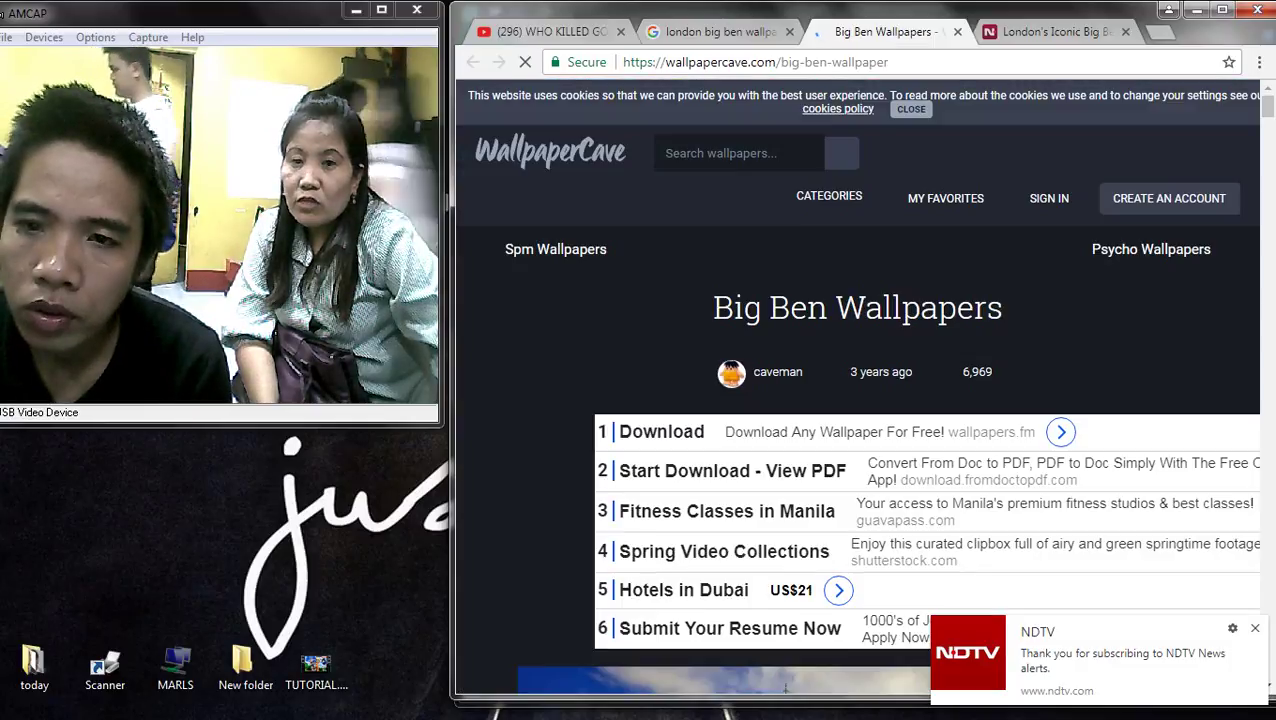
scroll(860, 400, "down", 10)
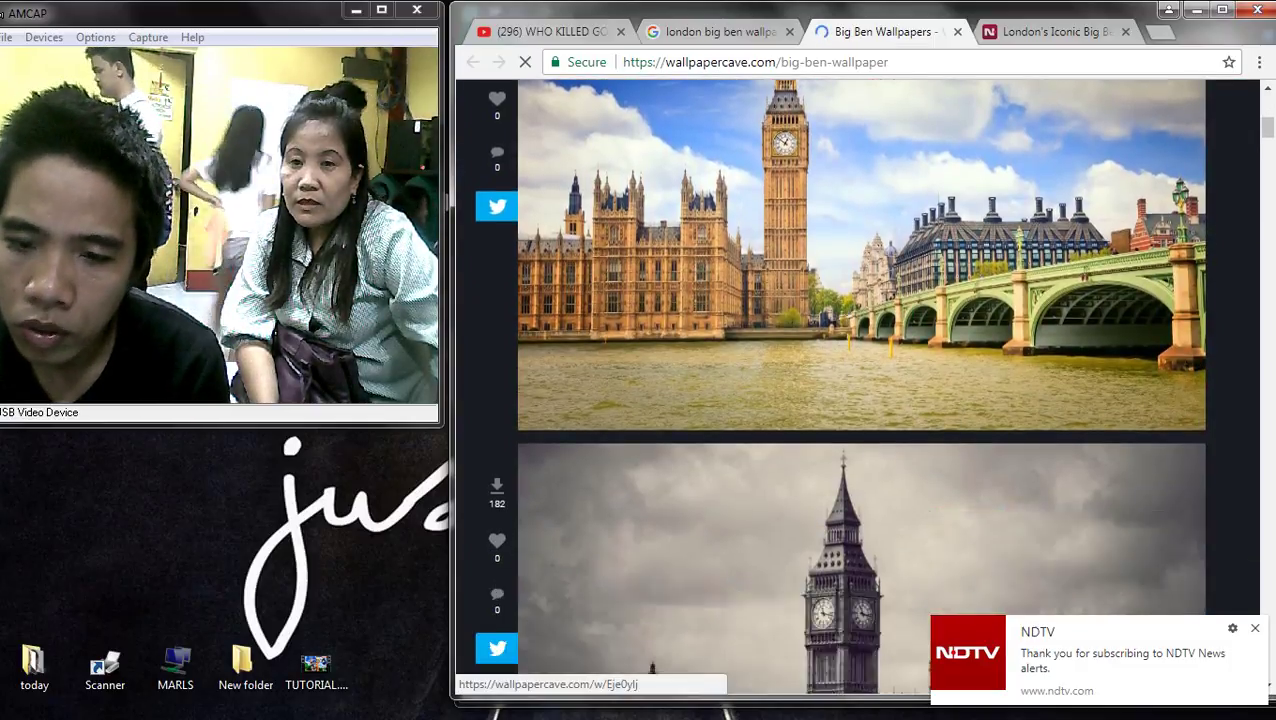
scroll(860, 400, "down", 3)
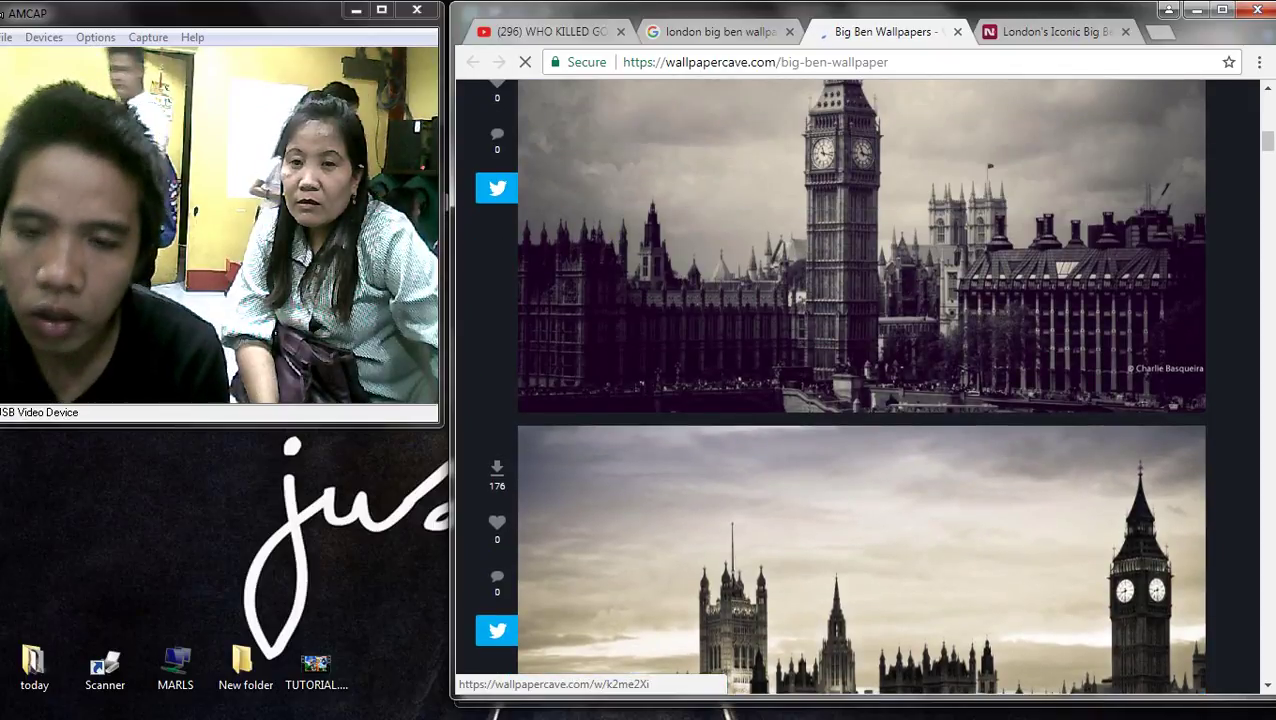
scroll(860, 400, "down", 5)
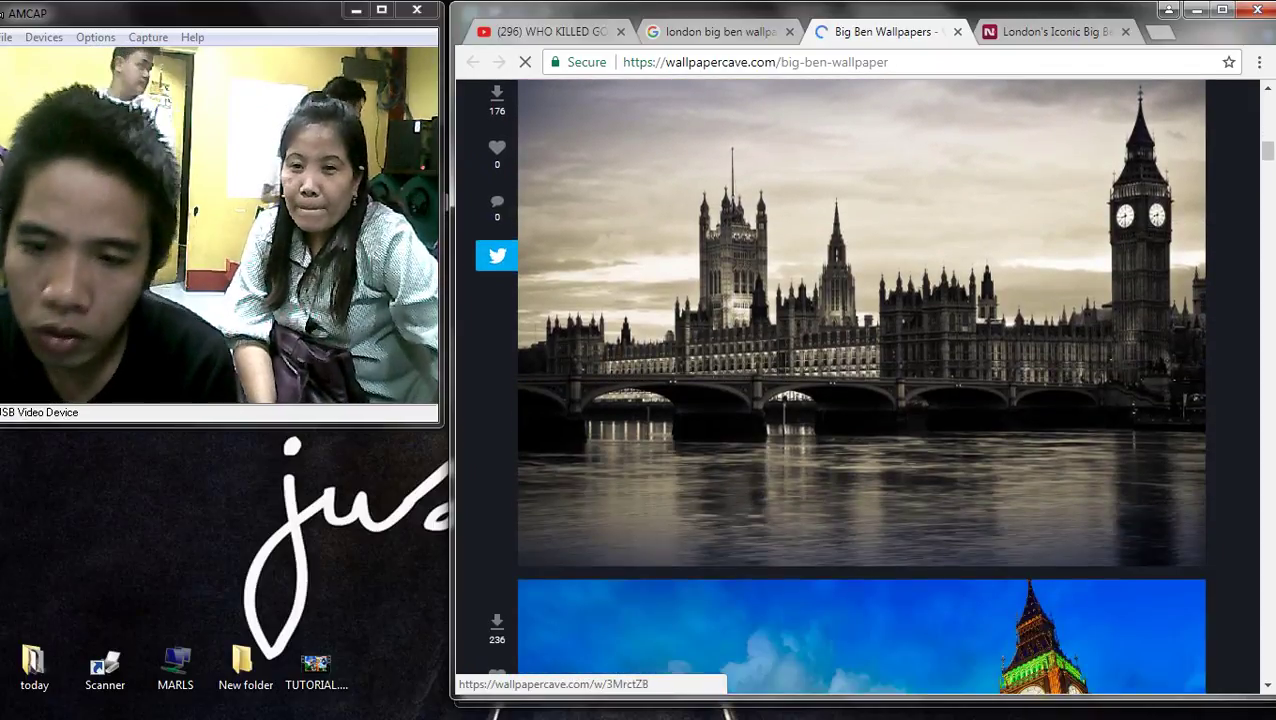
scroll(860, 400, "down", 3)
scroll(860, 400, "down", 2)
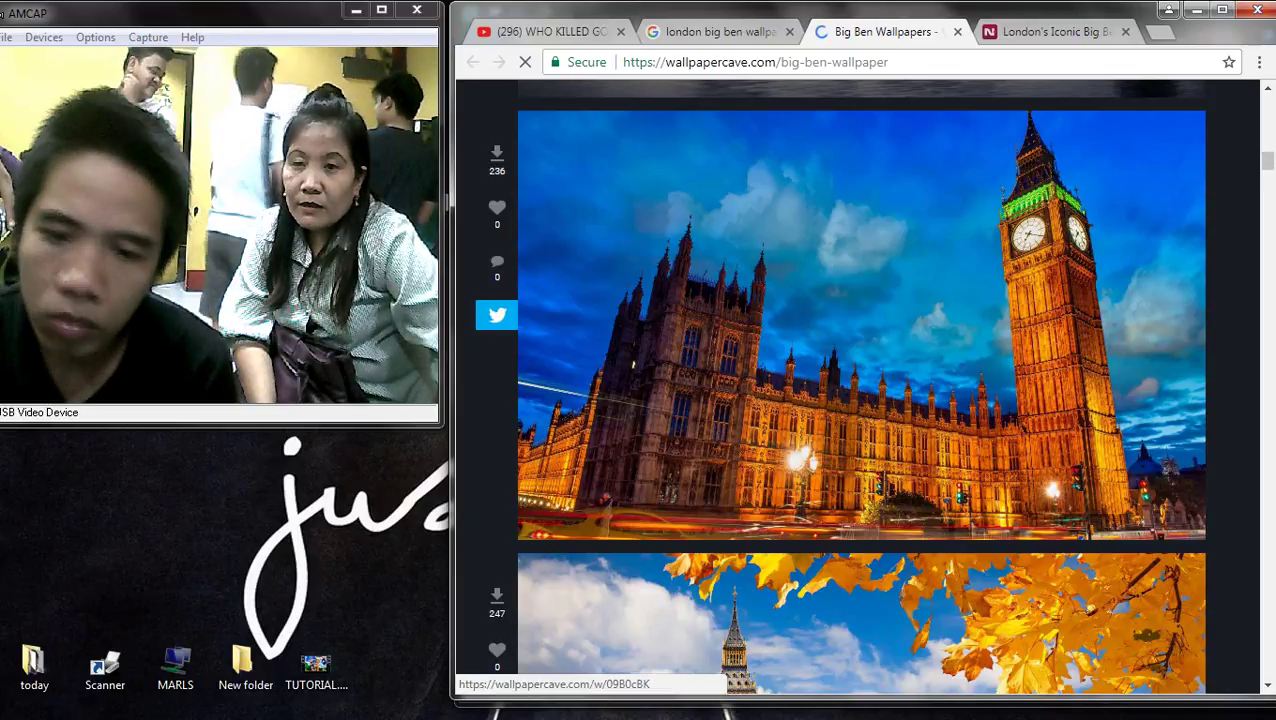
scroll(860, 400, "down", 10)
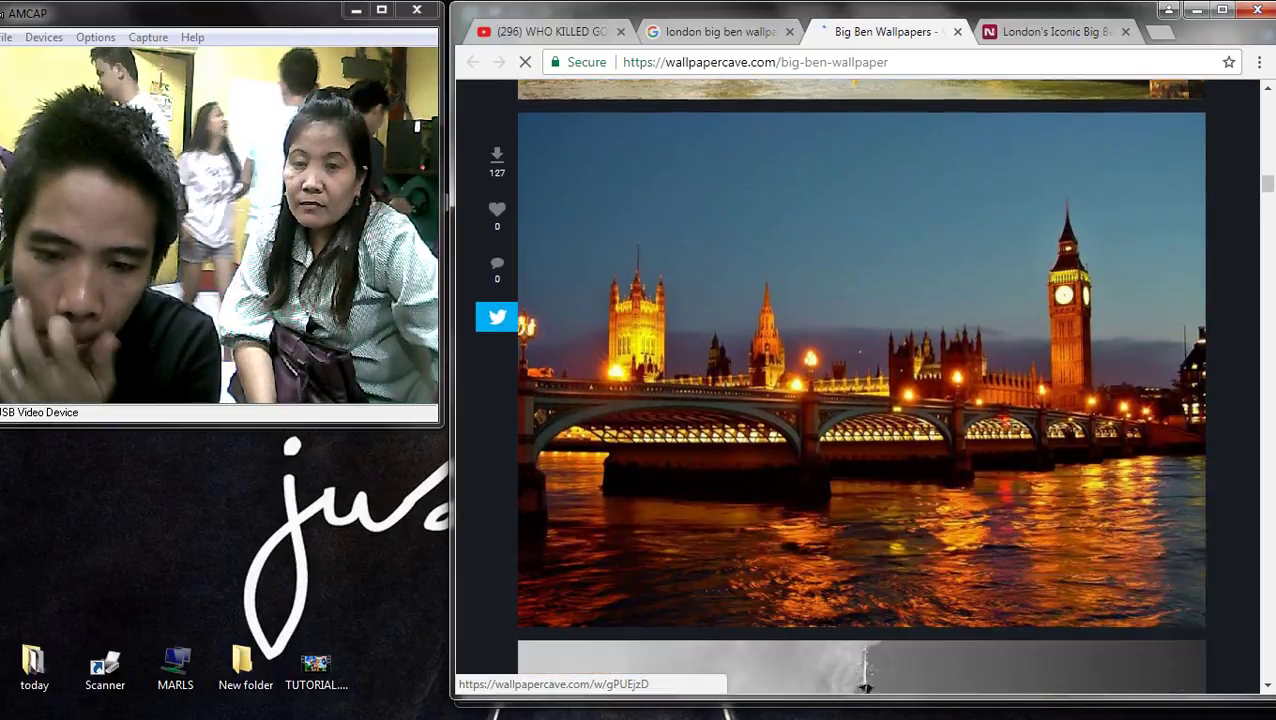
scroll(860, 400, "down", 6)
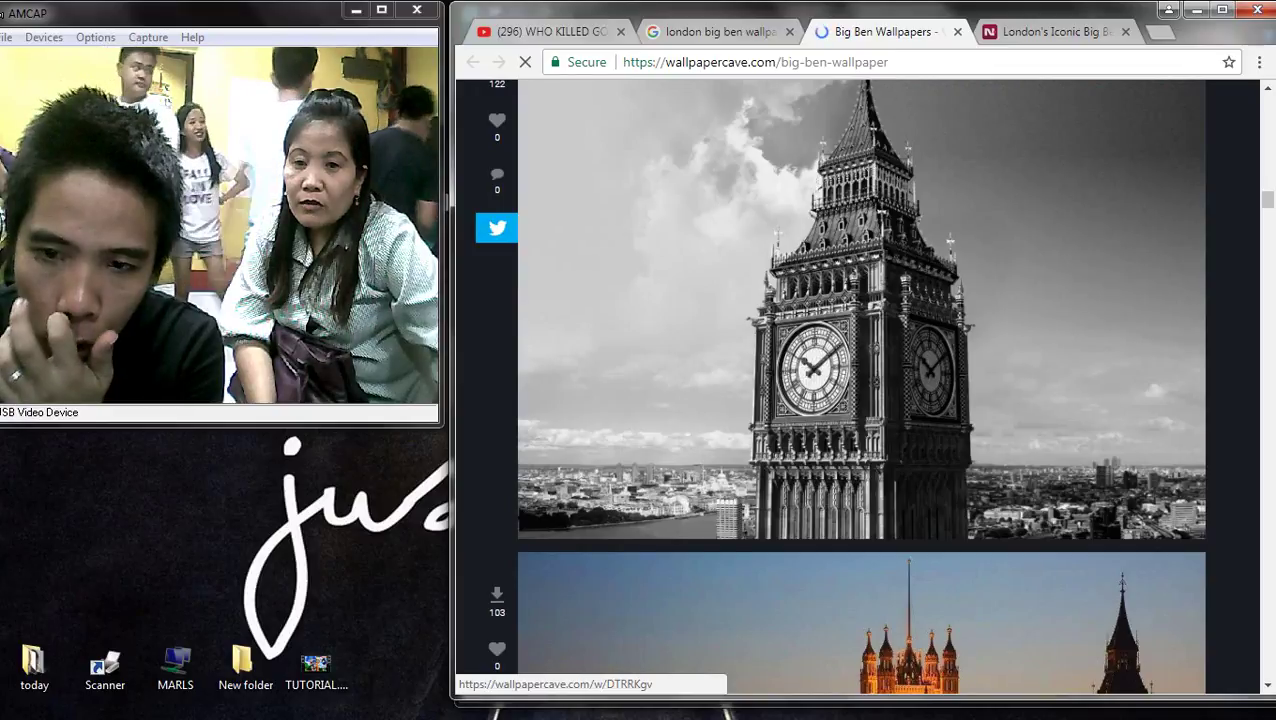
scroll(860, 386, "up", 10)
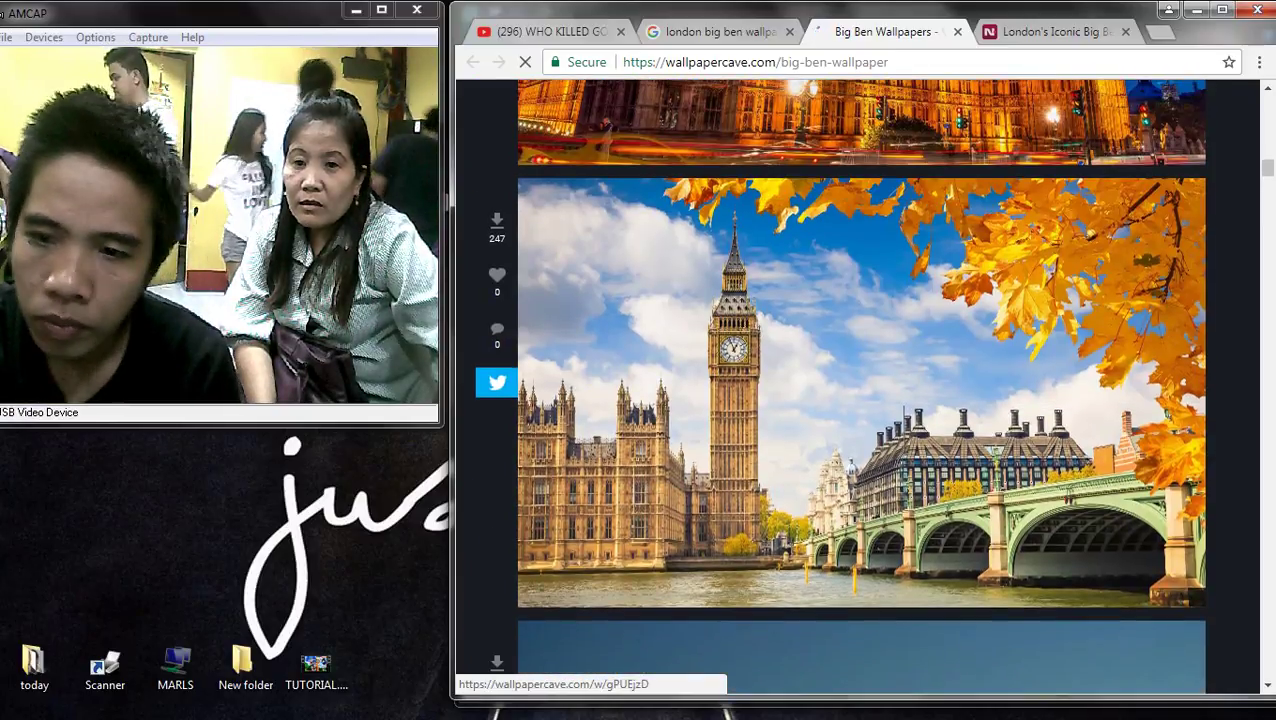
scroll(860, 386, "up", 2)
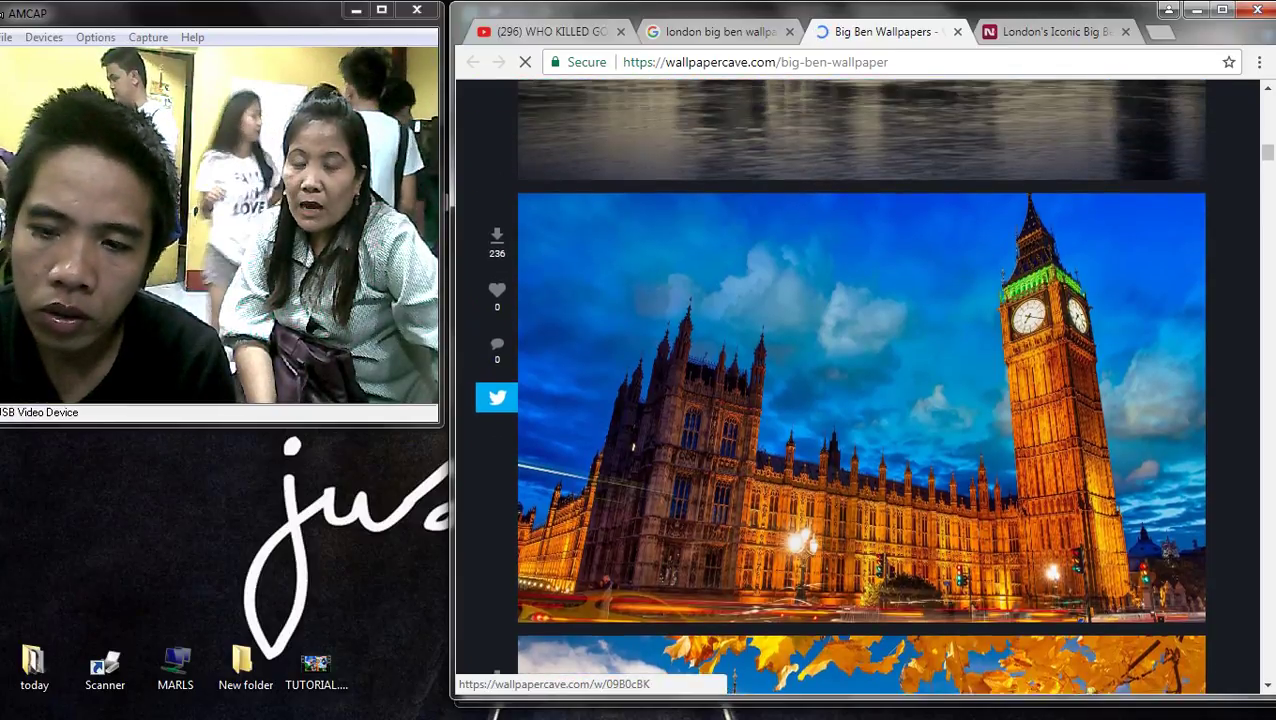
scroll(860, 386, "down", 9)
scroll(860, 386, "down", 8)
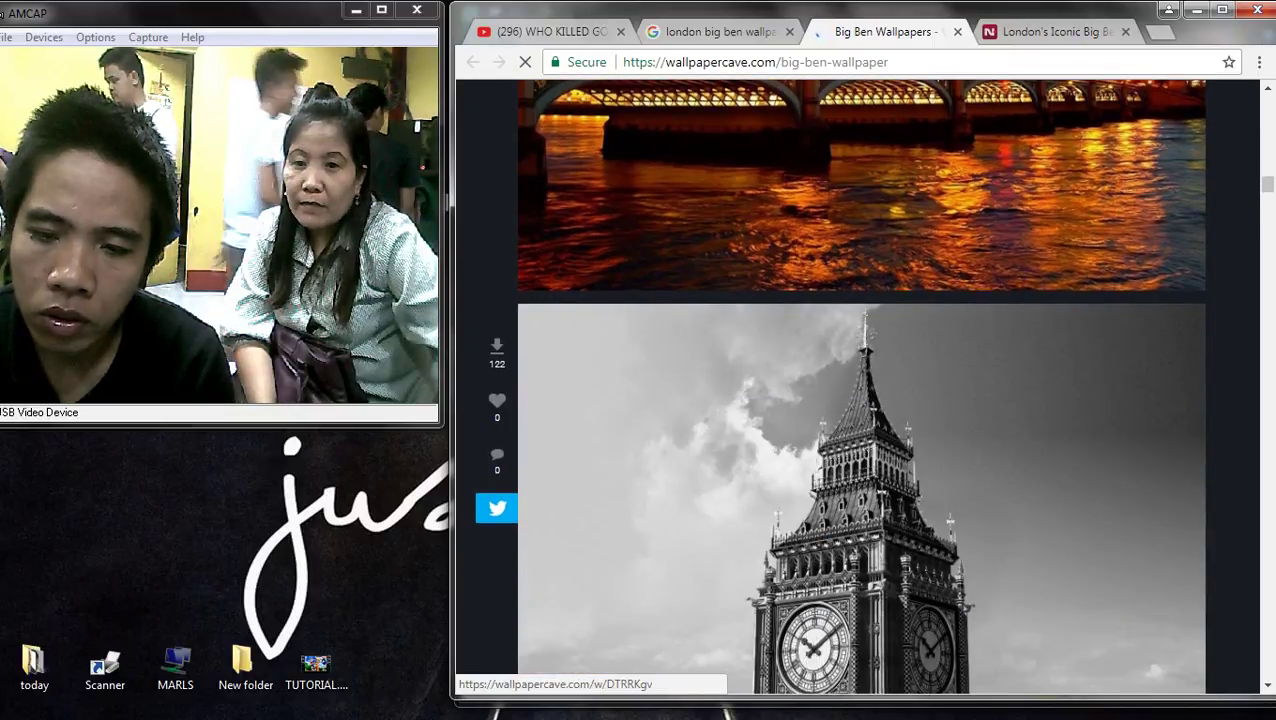
scroll(860, 386, "up", 8)
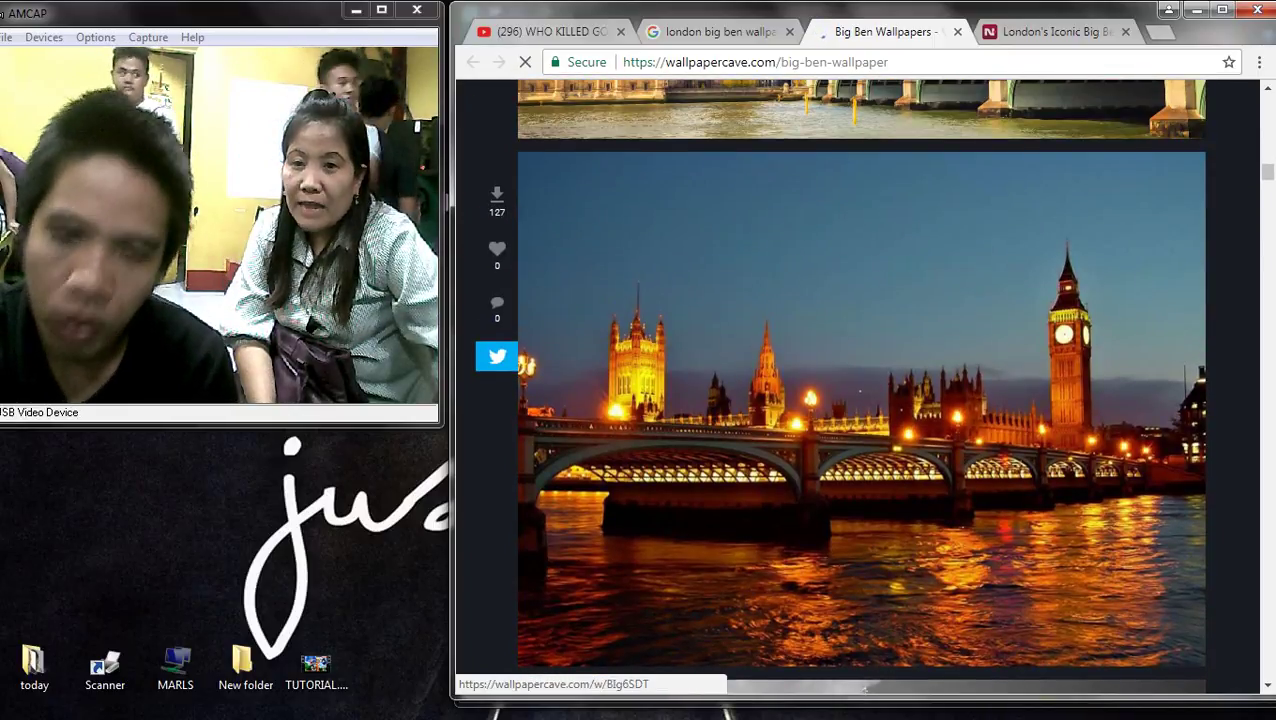
scroll(860, 386, "down", 7)
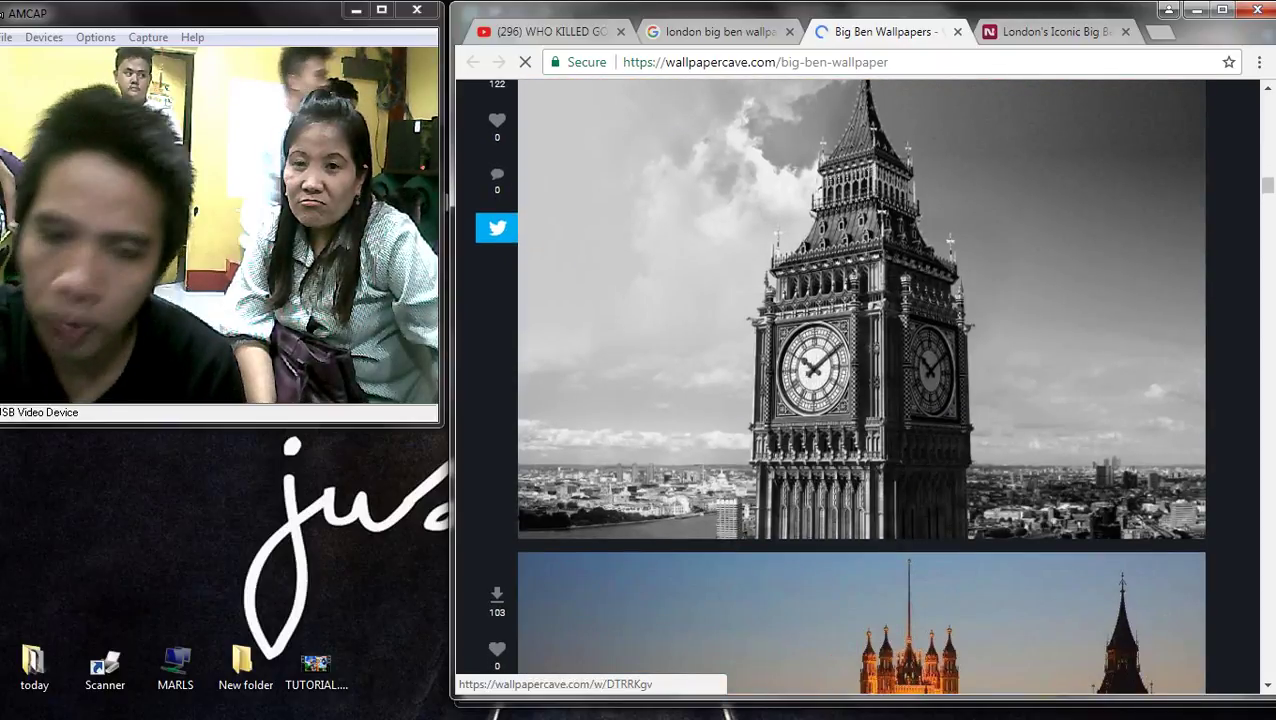
scroll(860, 386, "down", 10)
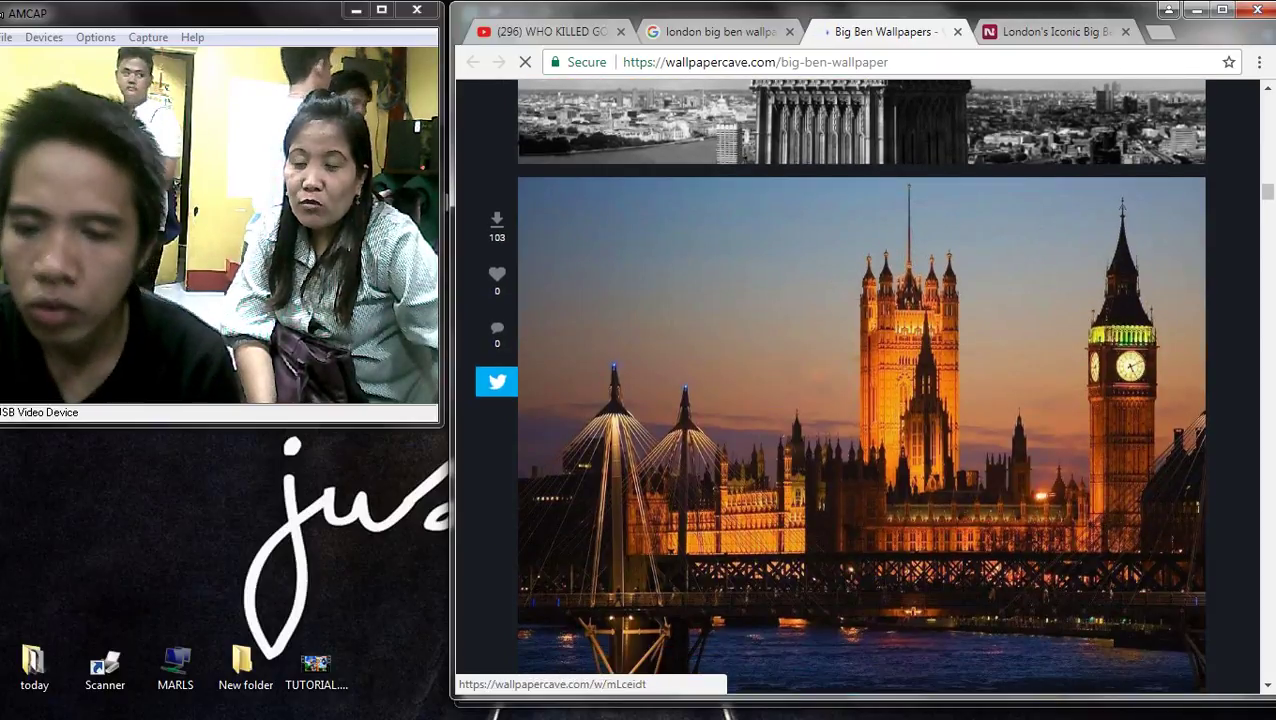
scroll(860, 386, "up", 1)
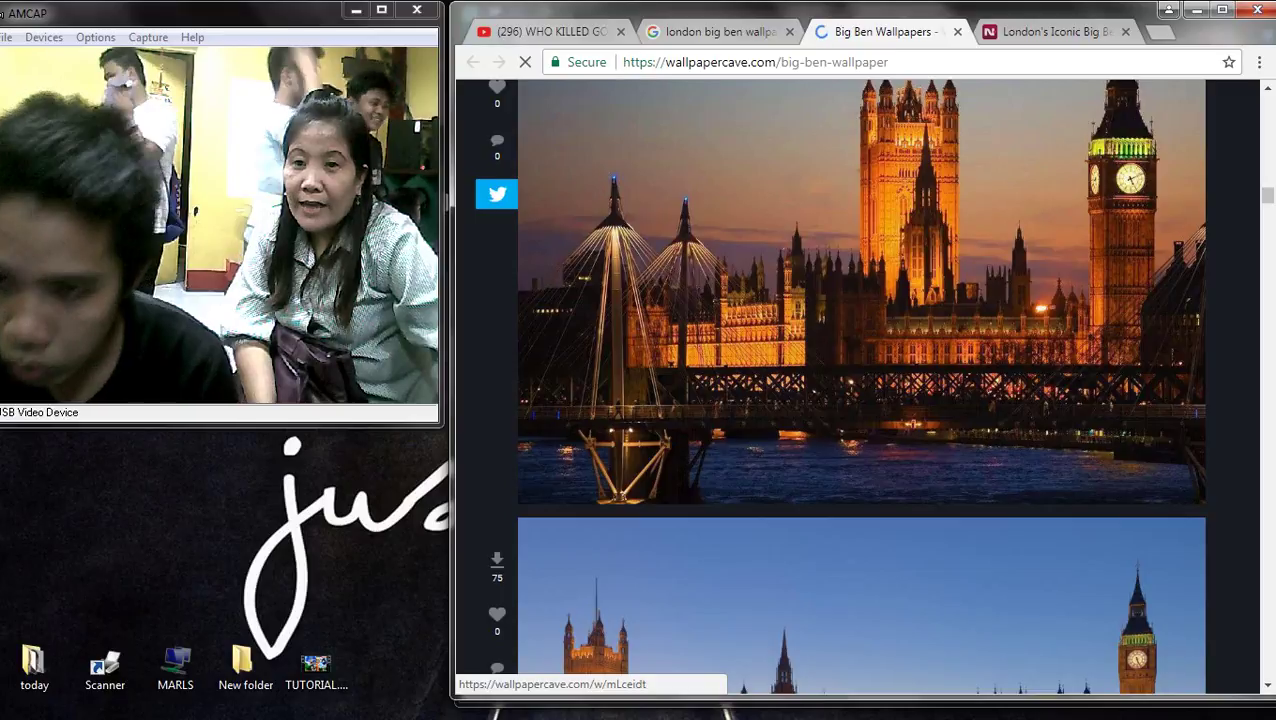
scroll(860, 386, "down", 15)
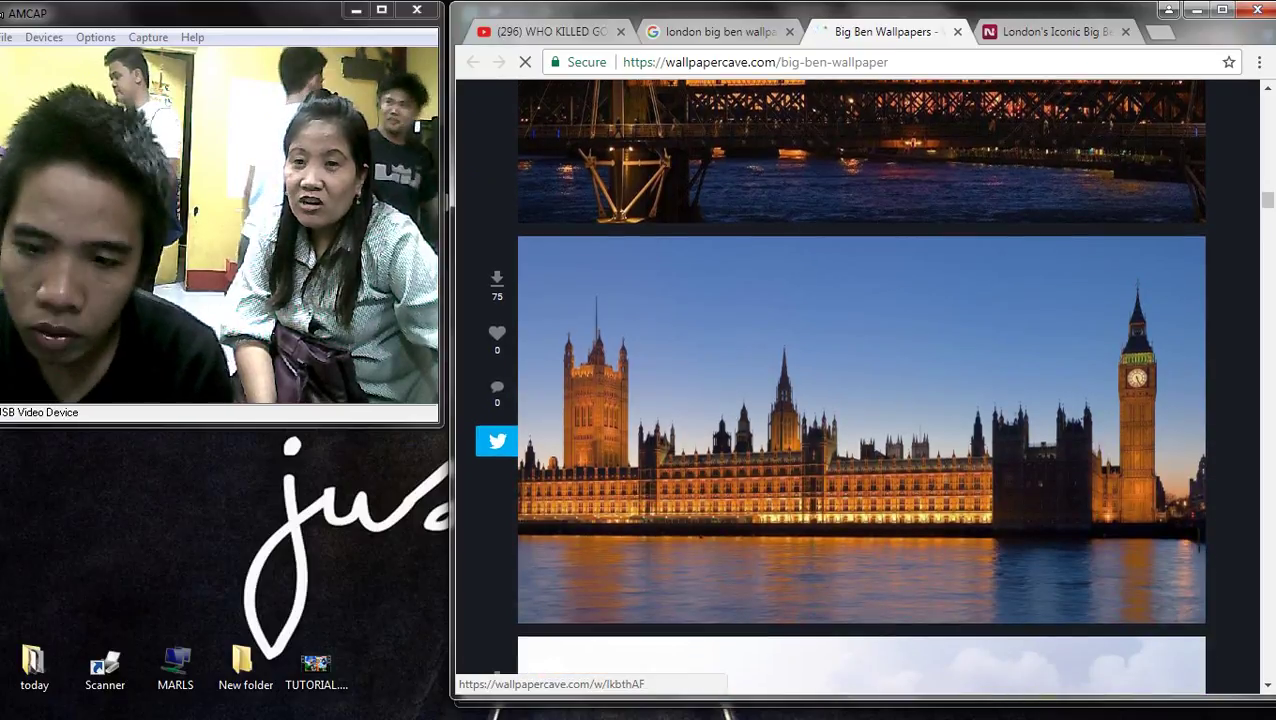
scroll(860, 386, "up", 8)
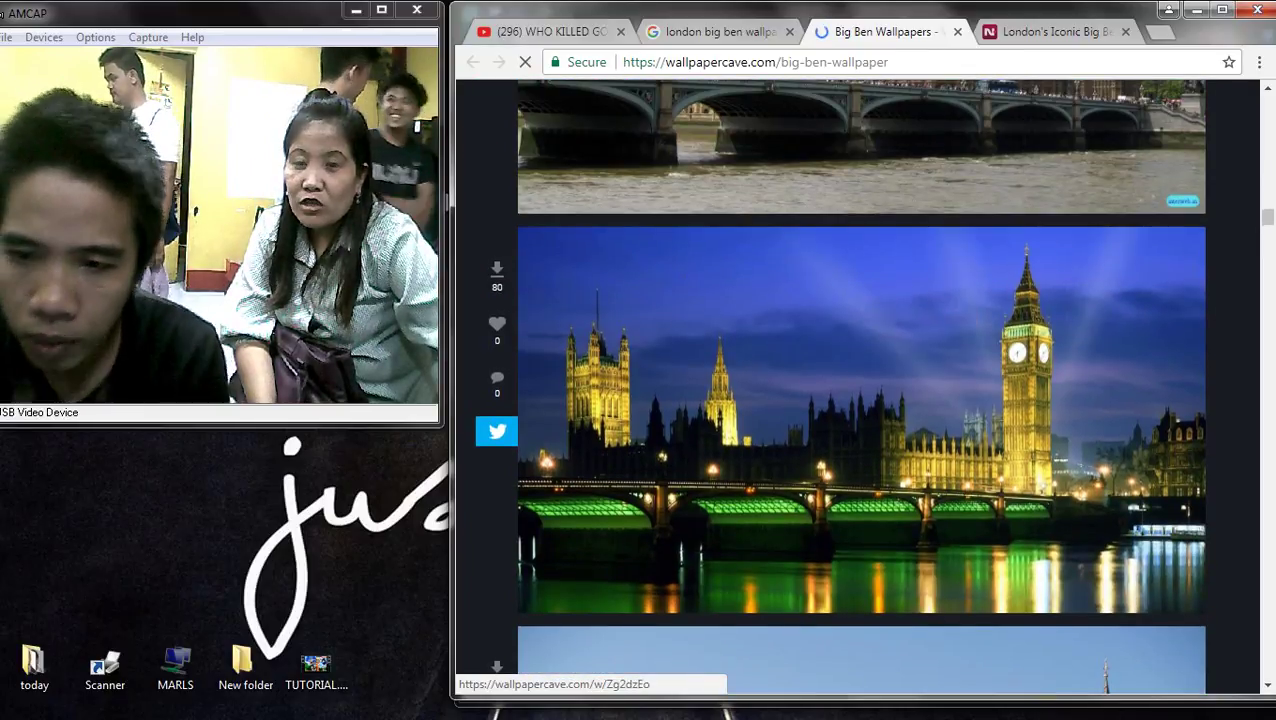
scroll(860, 386, "down", 10)
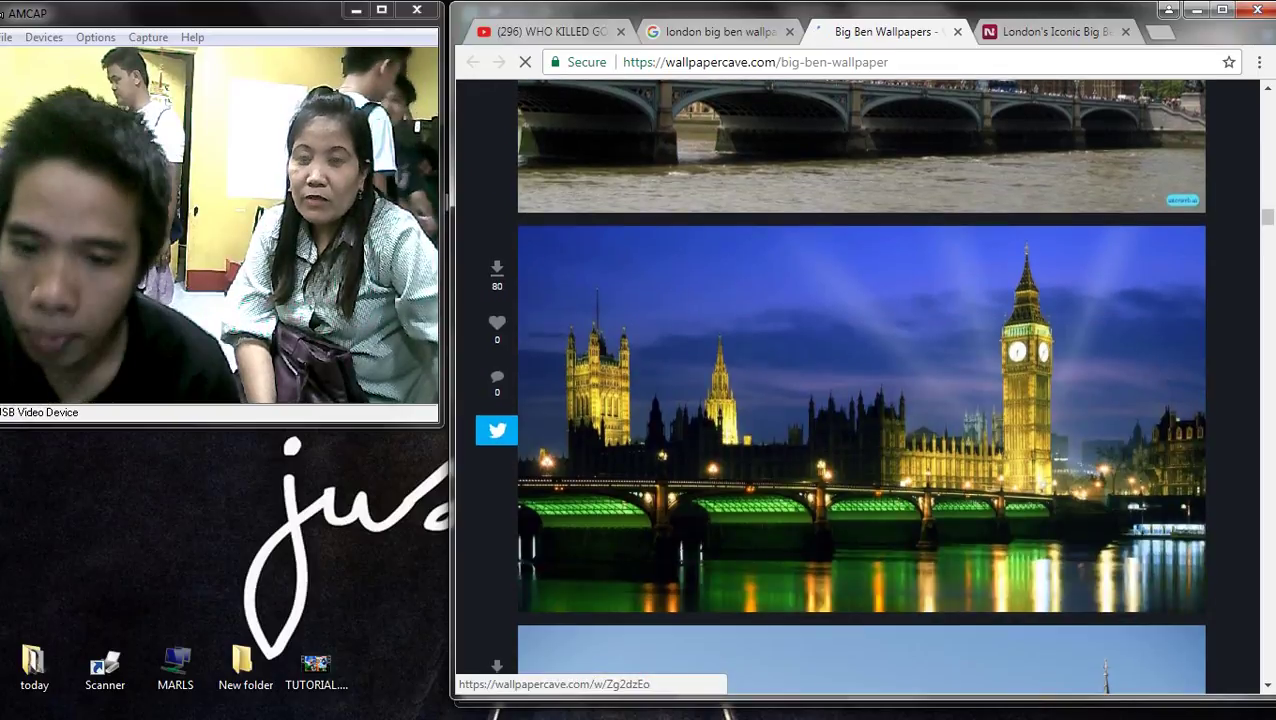
scroll(860, 386, "down", 9)
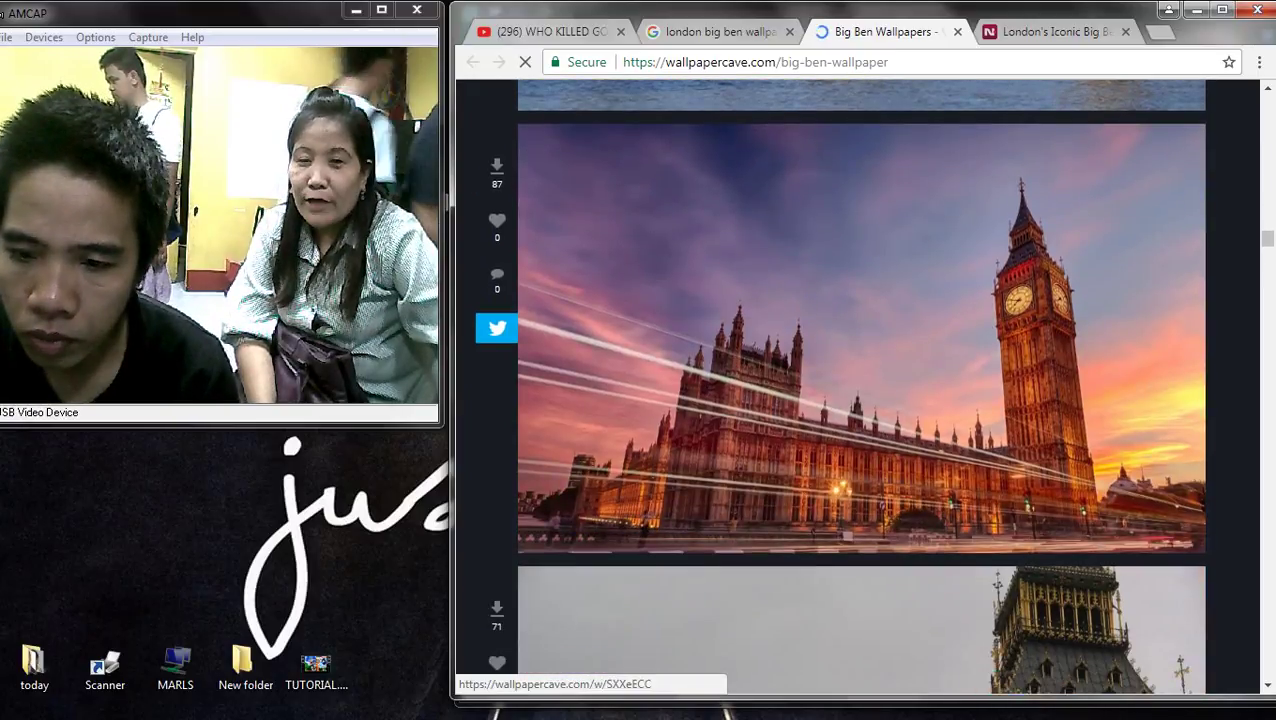
scroll(860, 386, "up", 1)
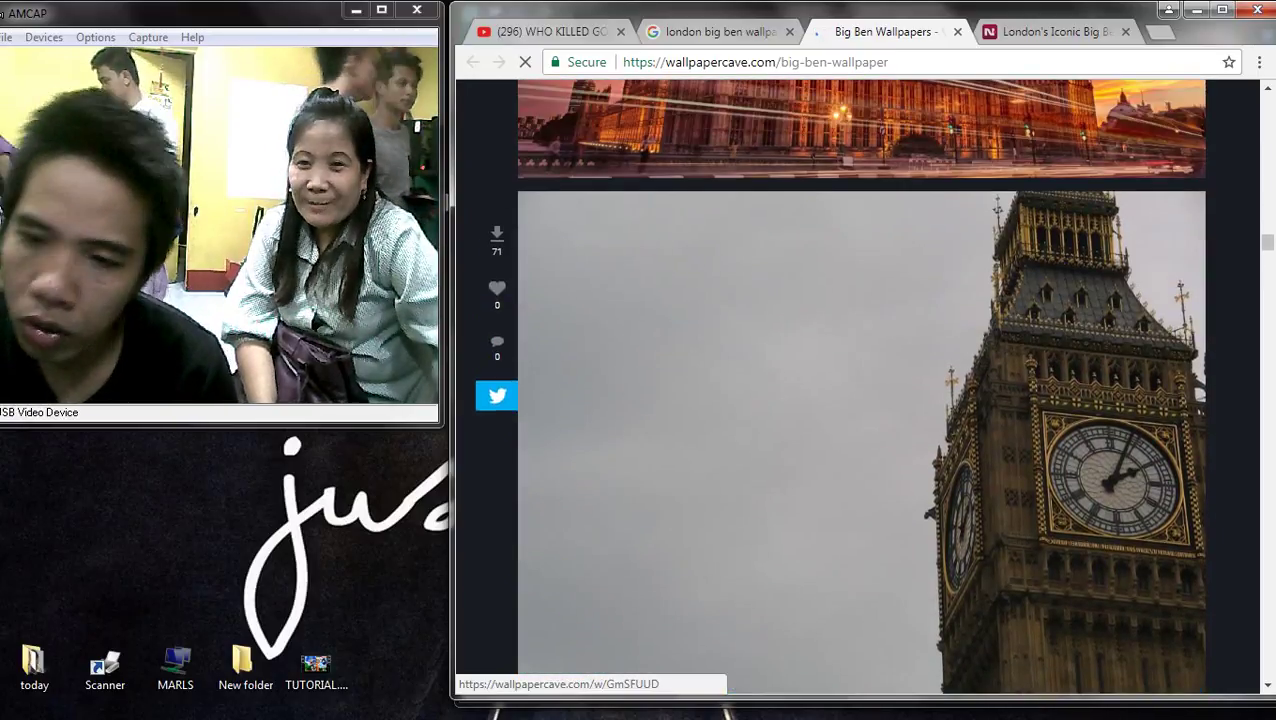
scroll(860, 386, "down", 5)
scroll(860, 386, "down", 9)
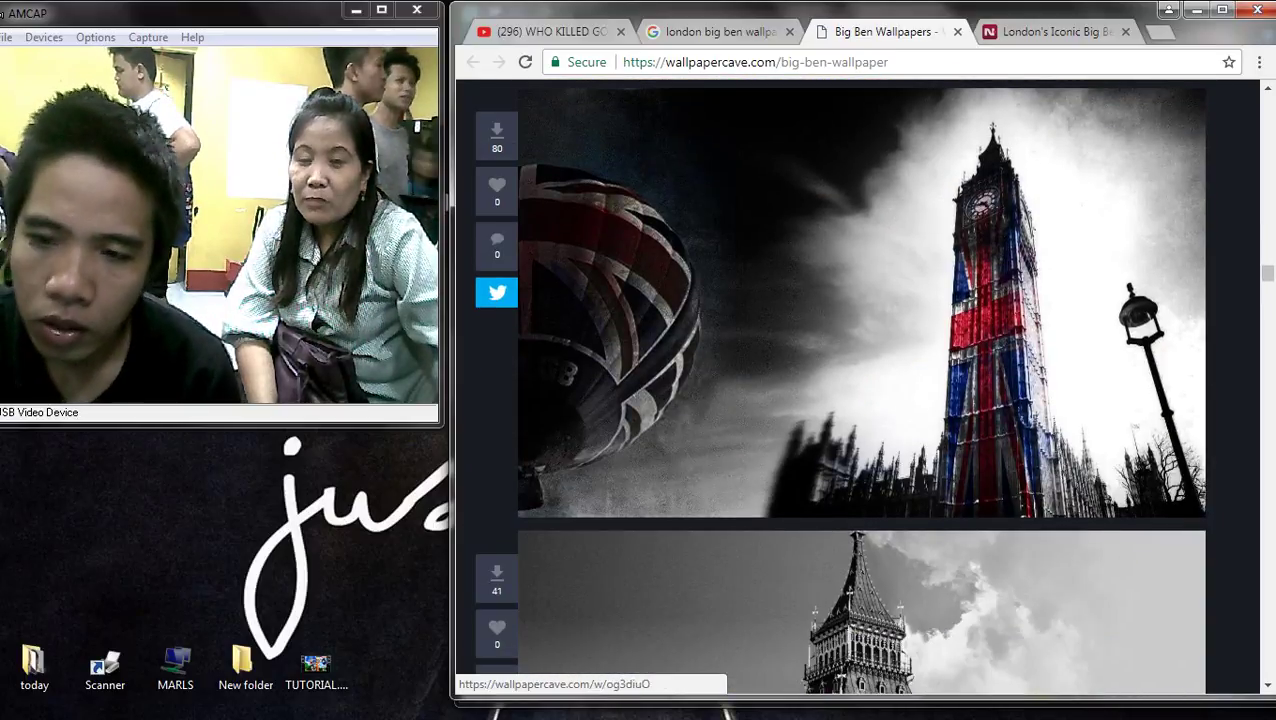
scroll(860, 386, "down", 4)
scroll(860, 386, "down", 4)
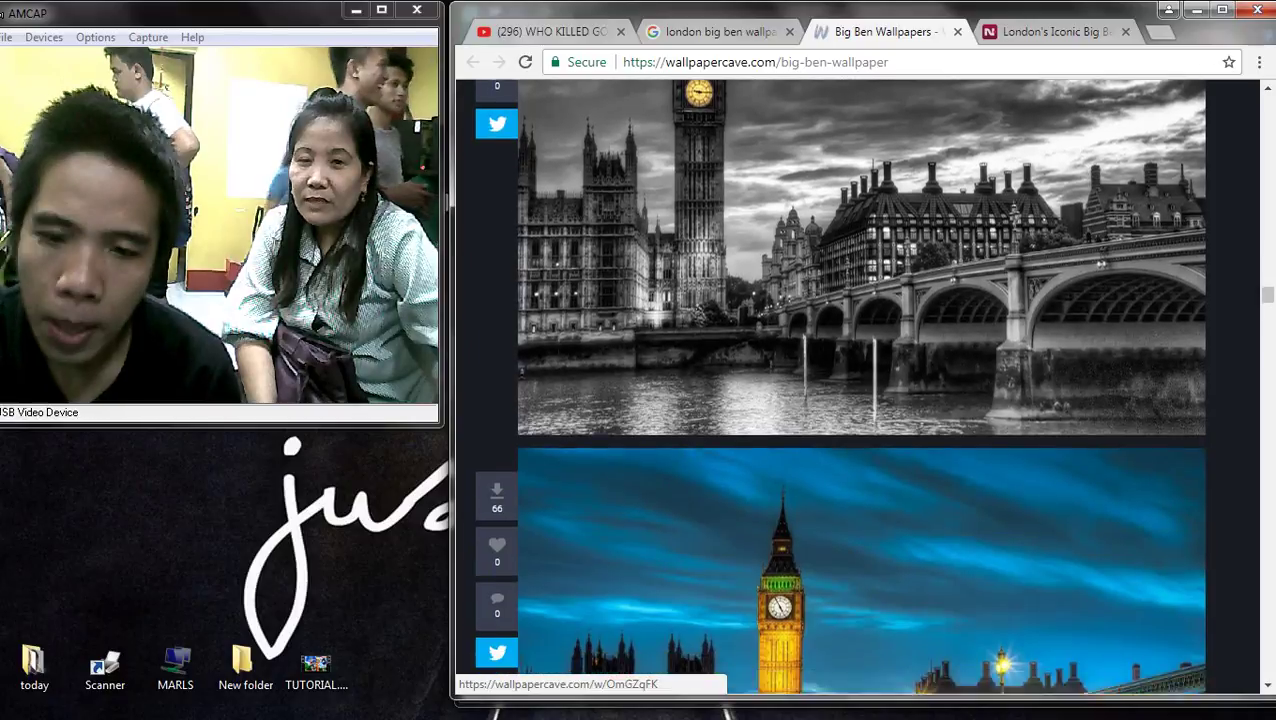
scroll(860, 386, "down", 4)
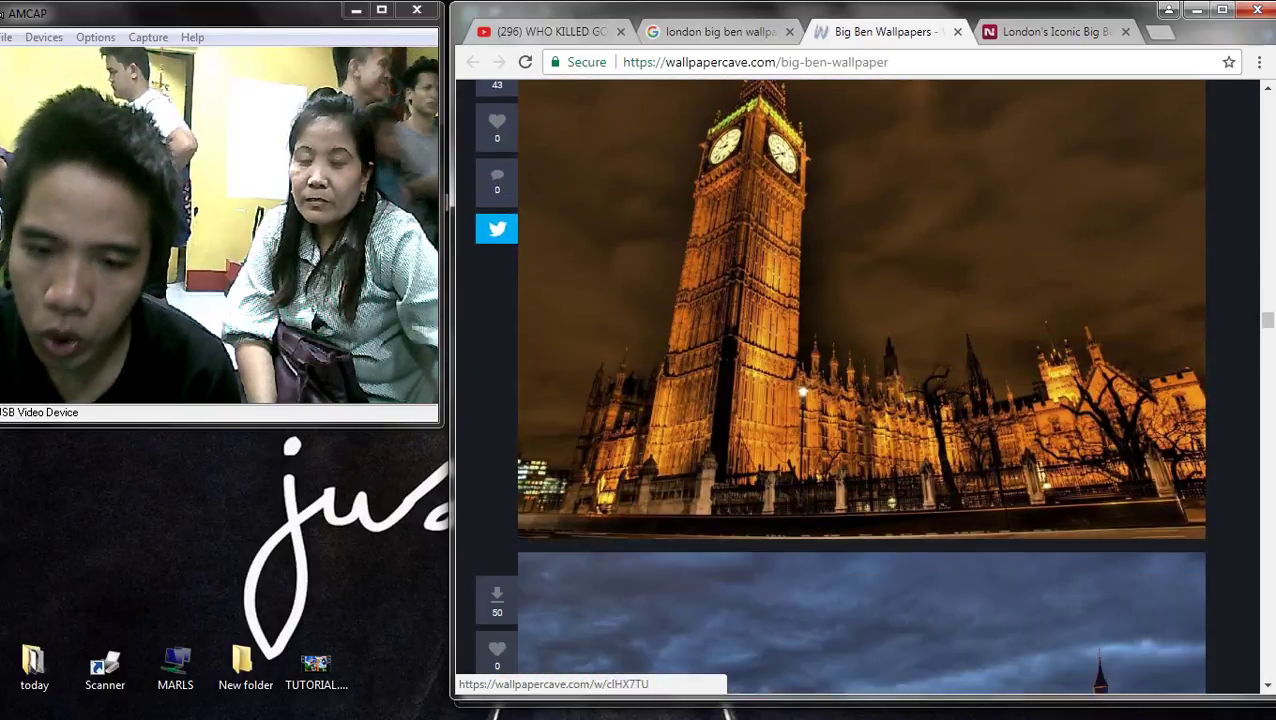
scroll(860, 386, "down", 6)
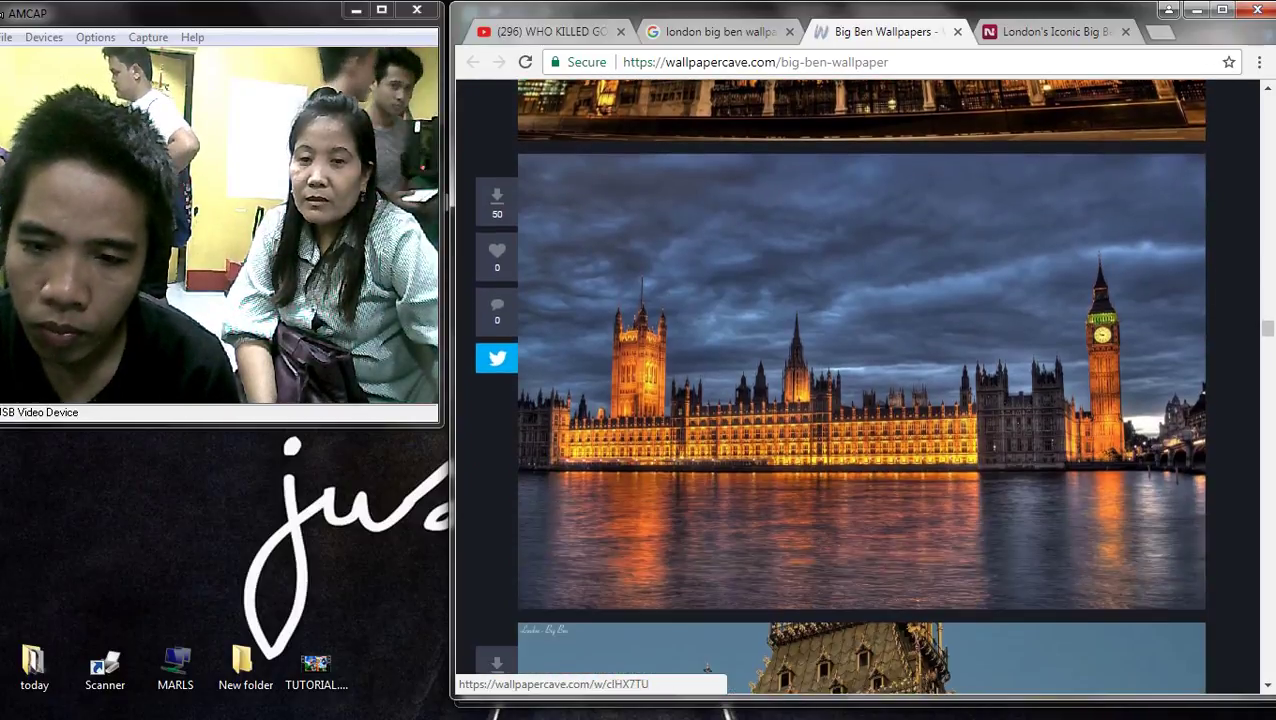
scroll(707, 667, "down", 9)
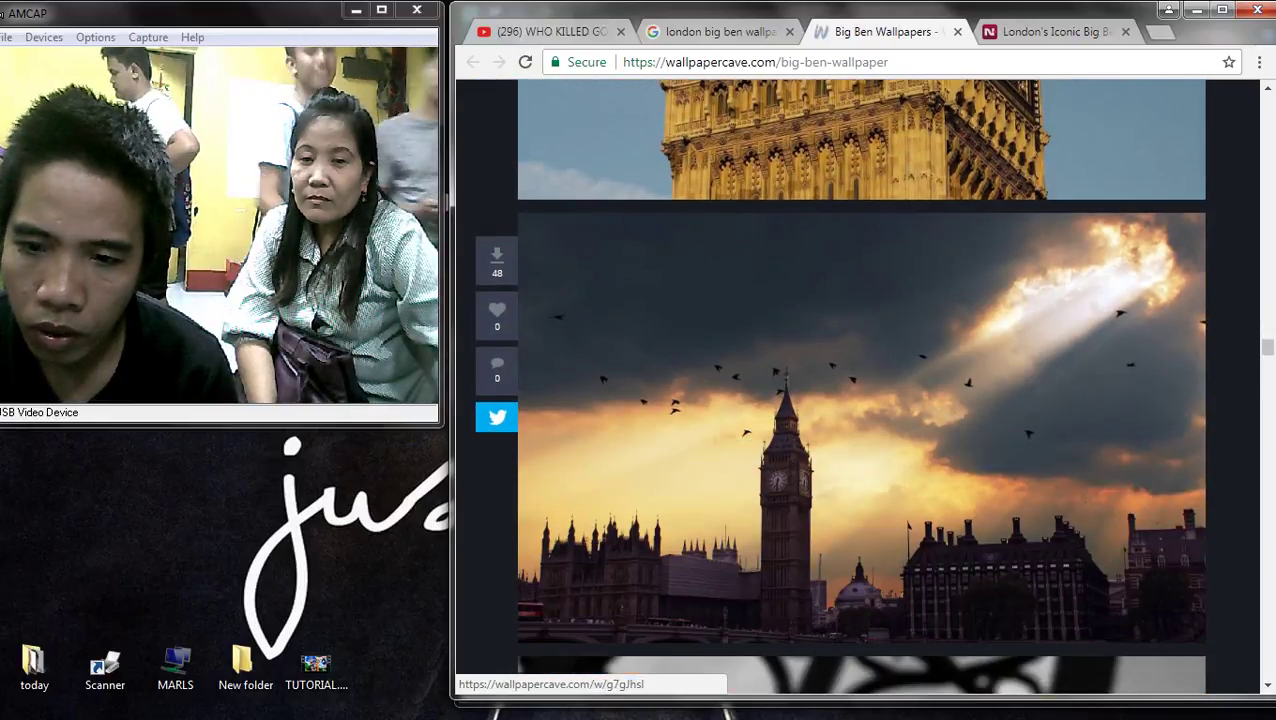
scroll(707, 667, "up", 3)
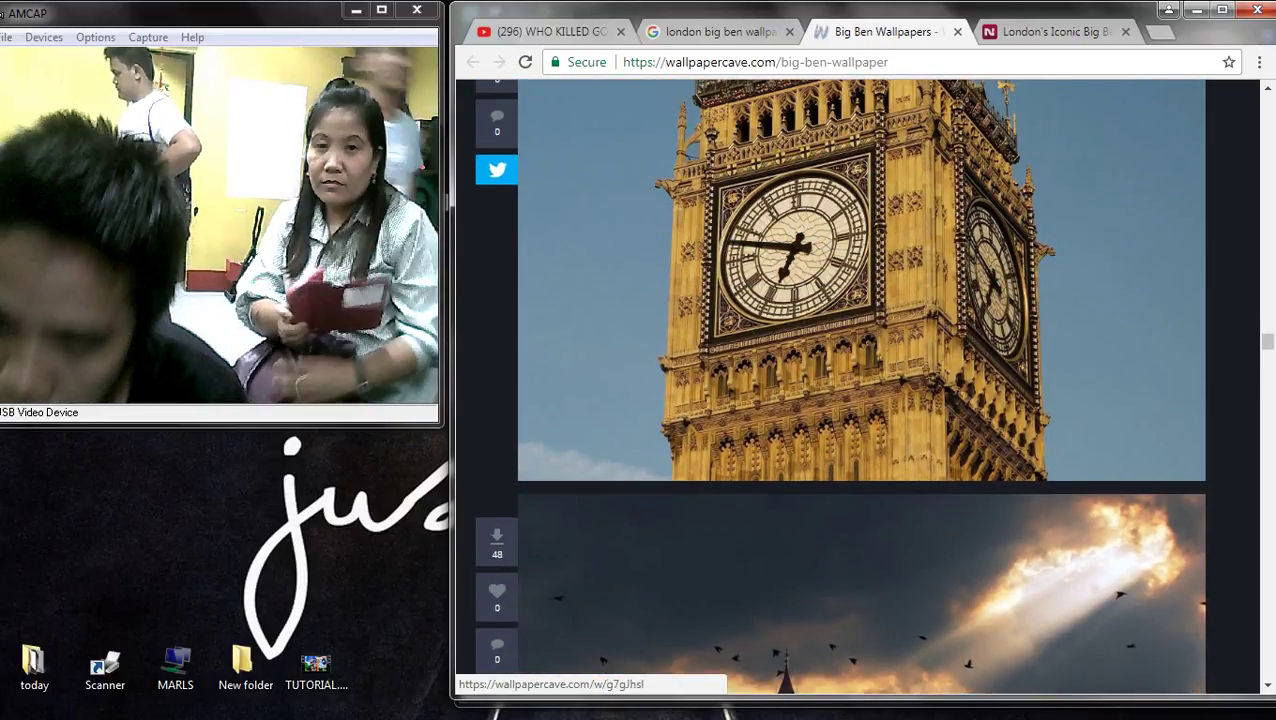
scroll(860, 386, "down", 9)
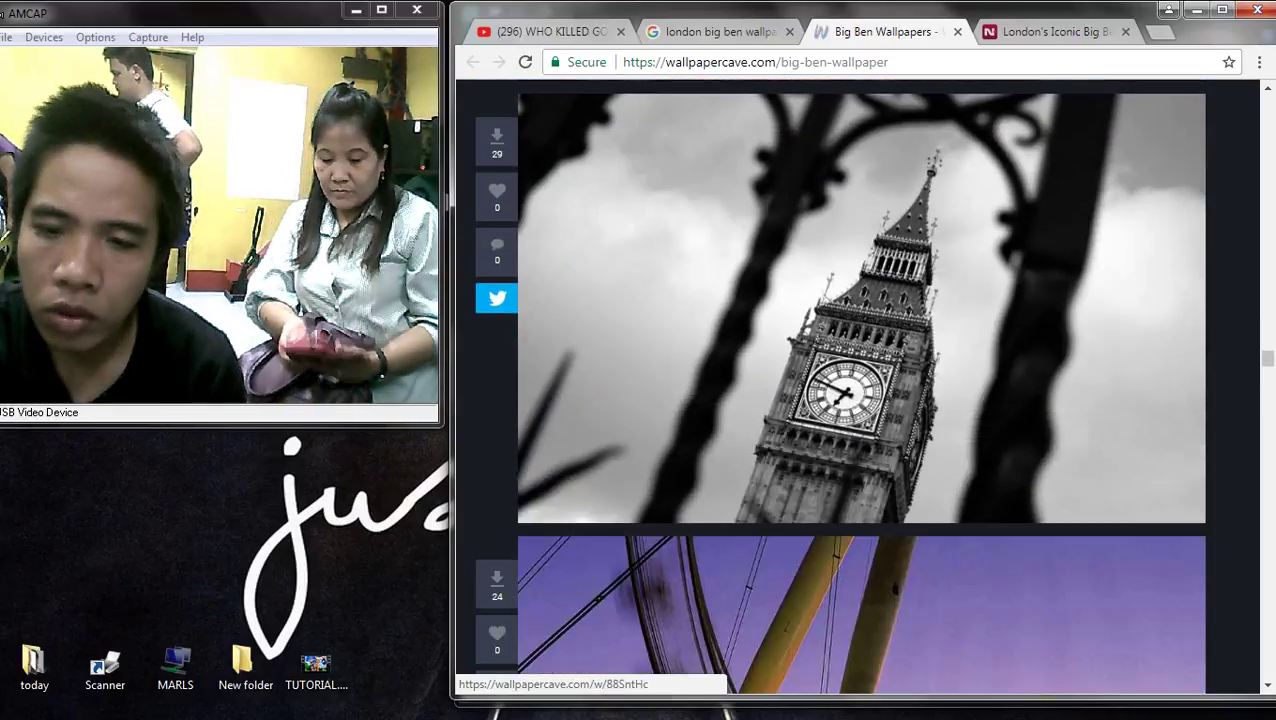
scroll(860, 386, "down", 2)
scroll(860, 386, "up", 2)
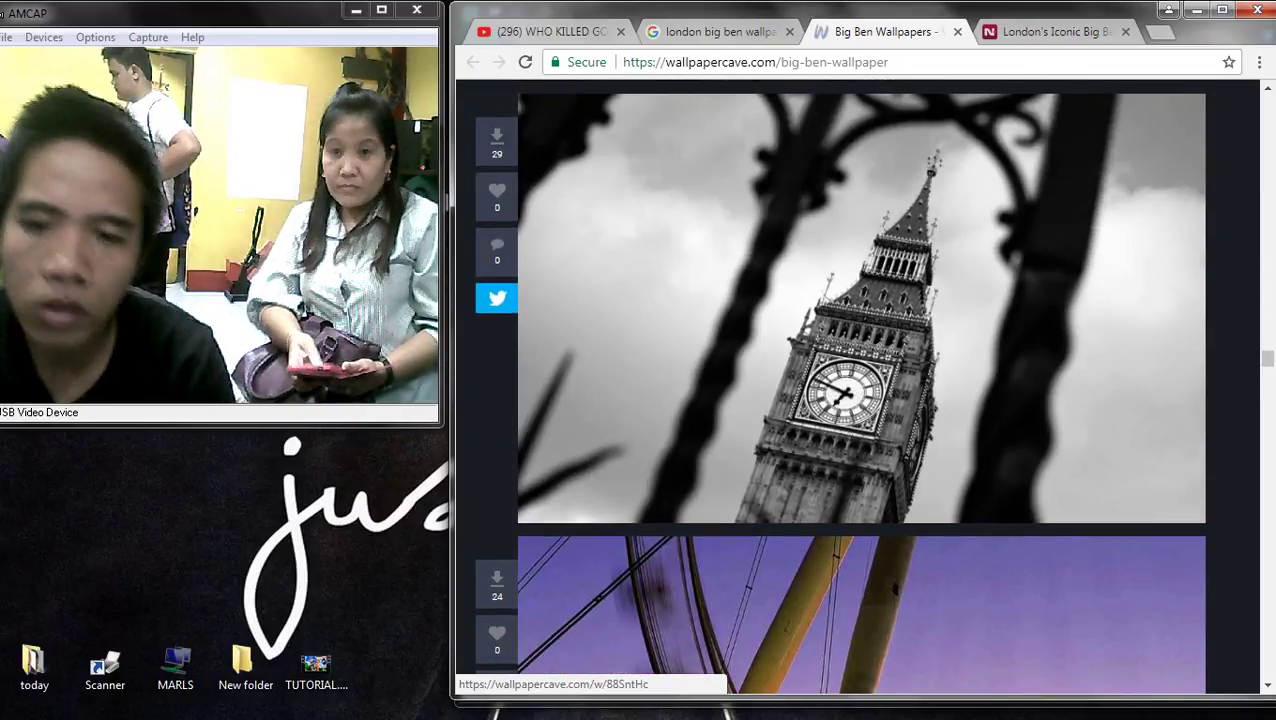
scroll(860, 386, "down", 7)
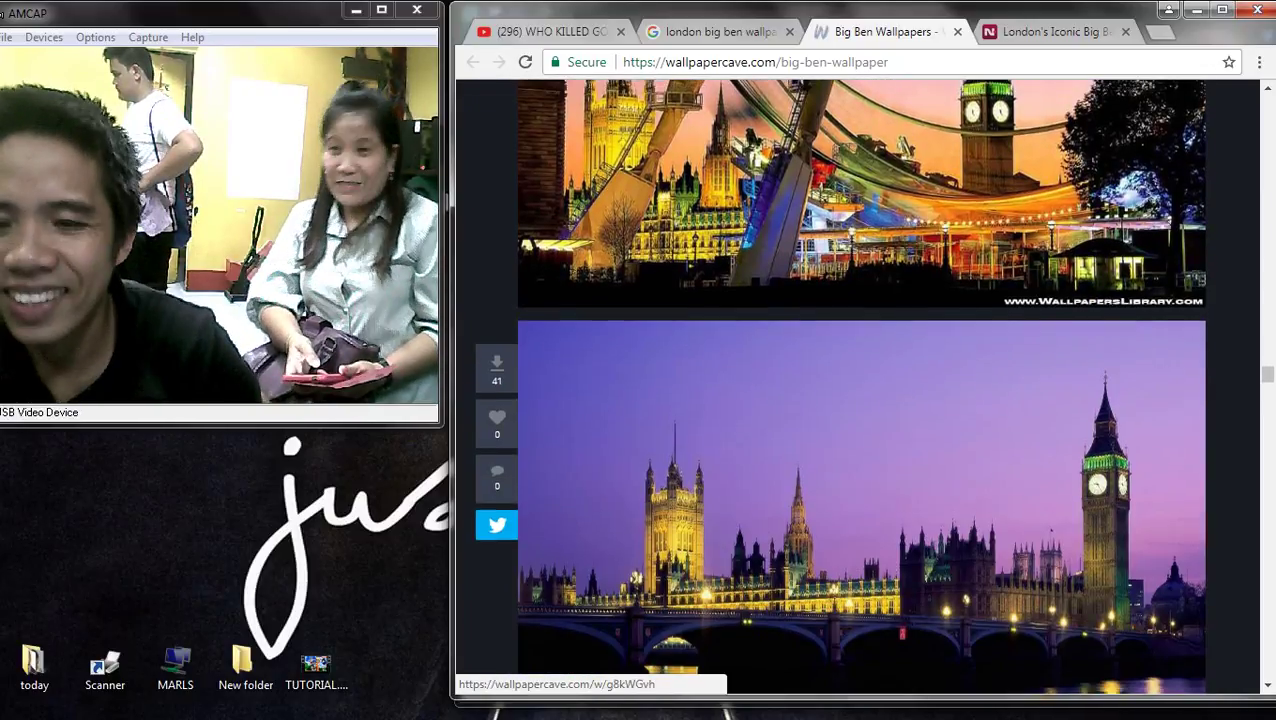
scroll(860, 386, "up", 2)
scroll(860, 386, "down", 13)
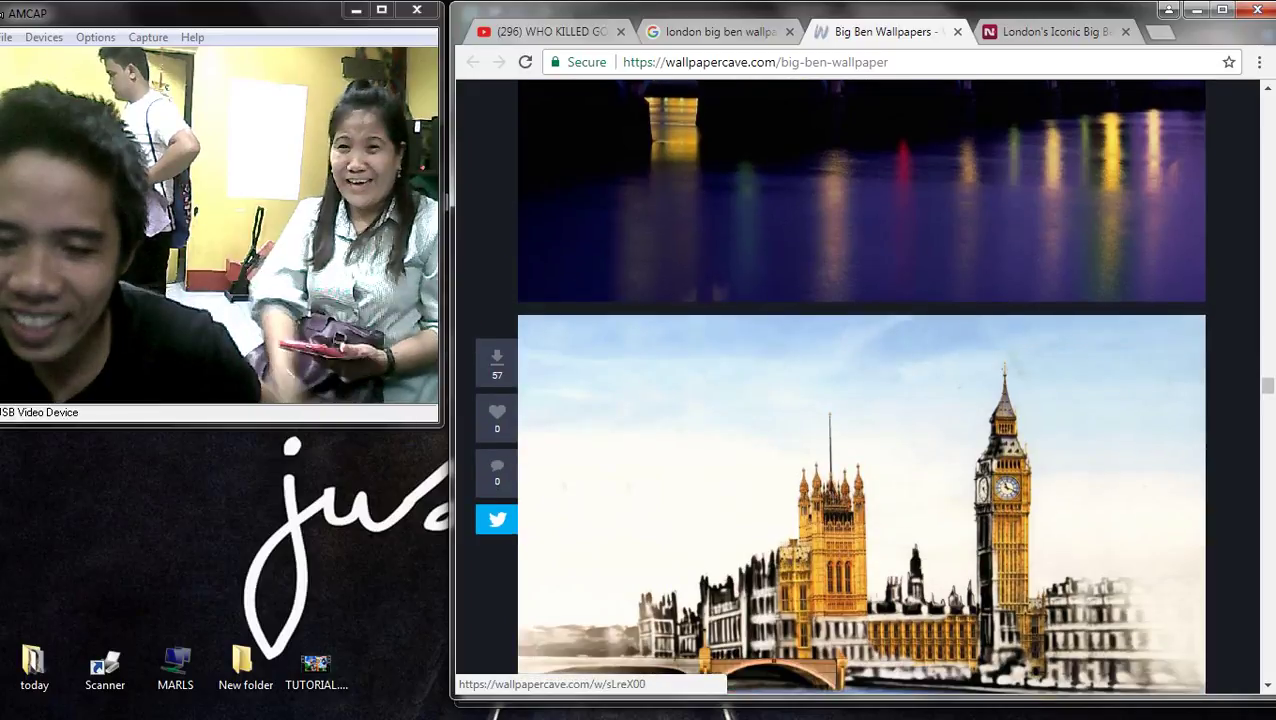
scroll(860, 386, "down", 9)
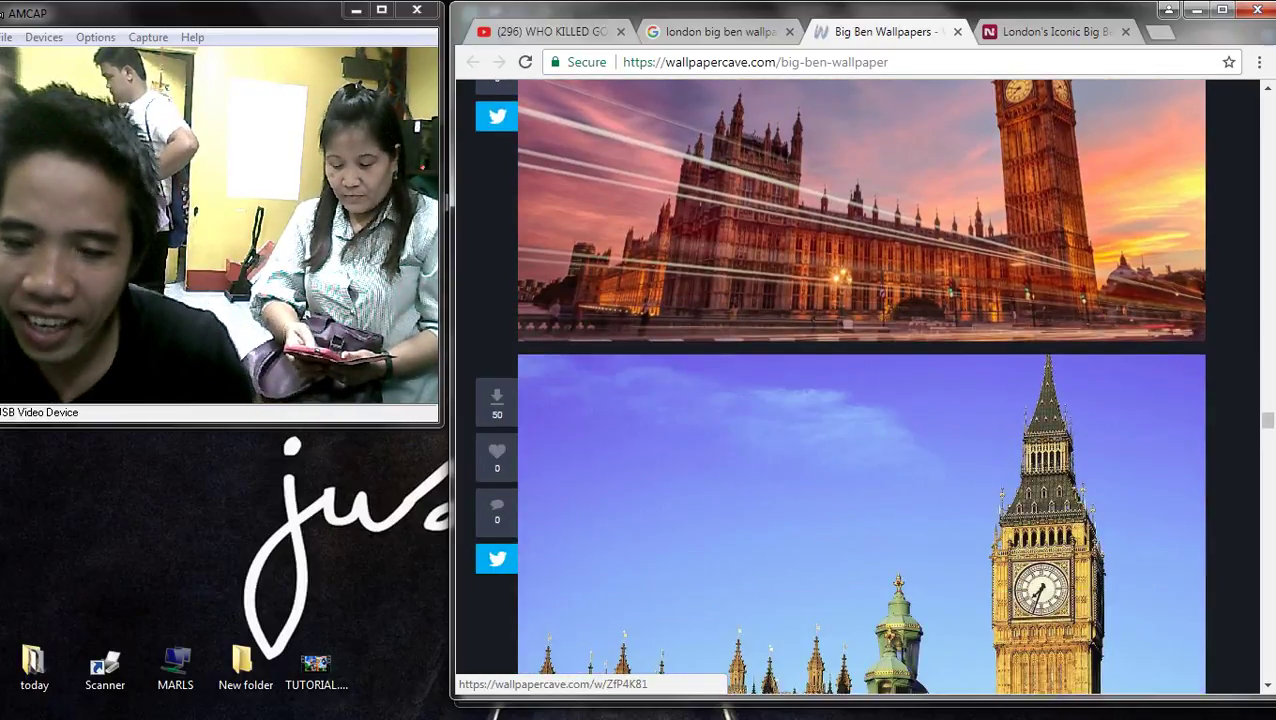
scroll(860, 386, "down", 4)
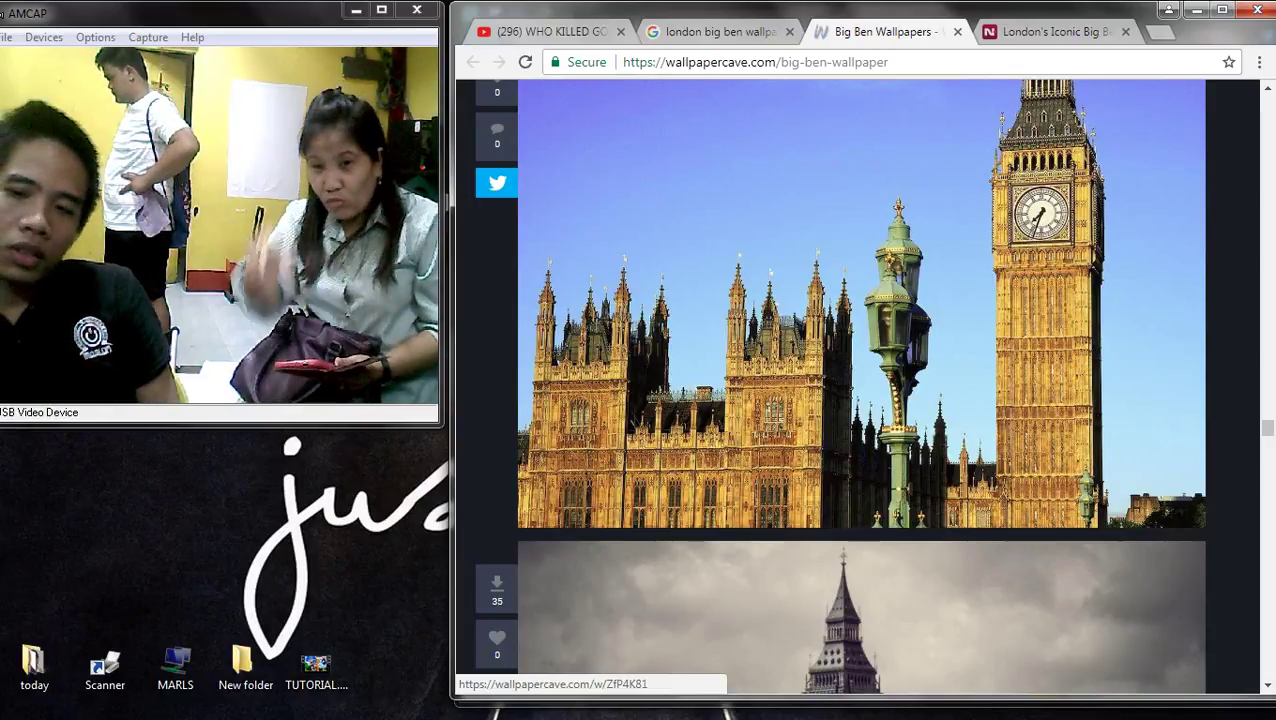
scroll(860, 386, "down", 12)
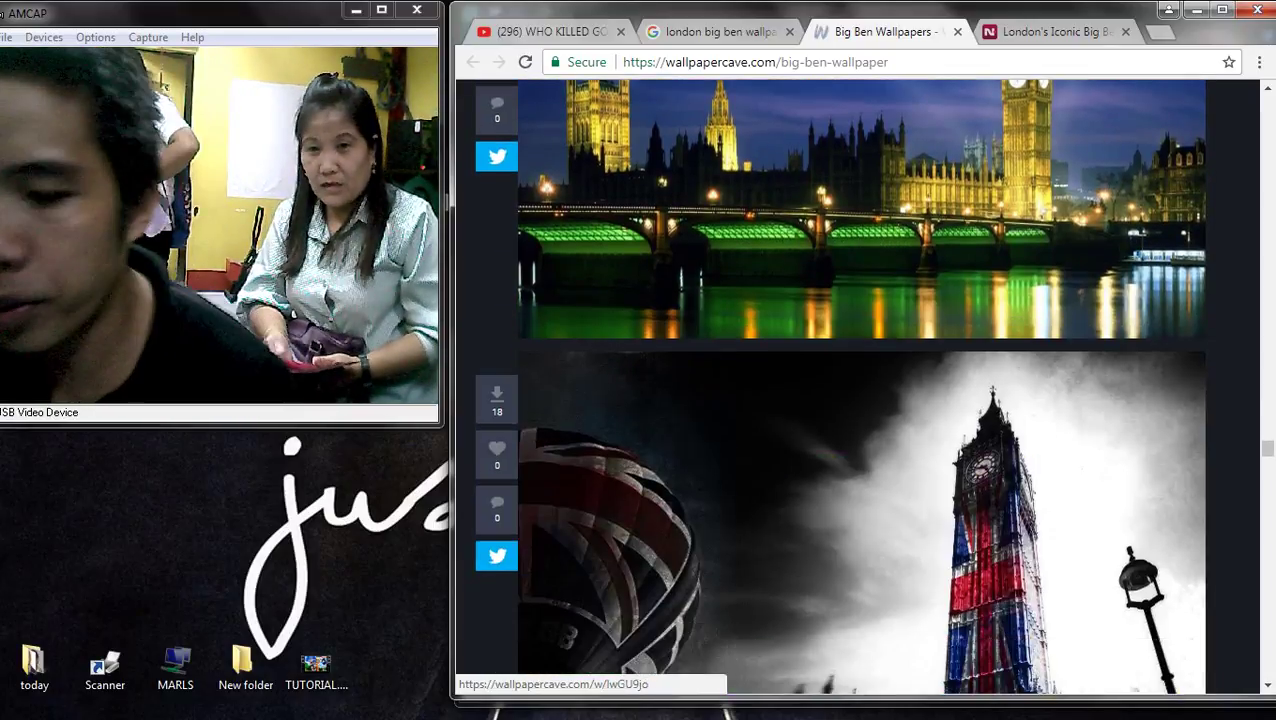
scroll(860, 386, "down", 7)
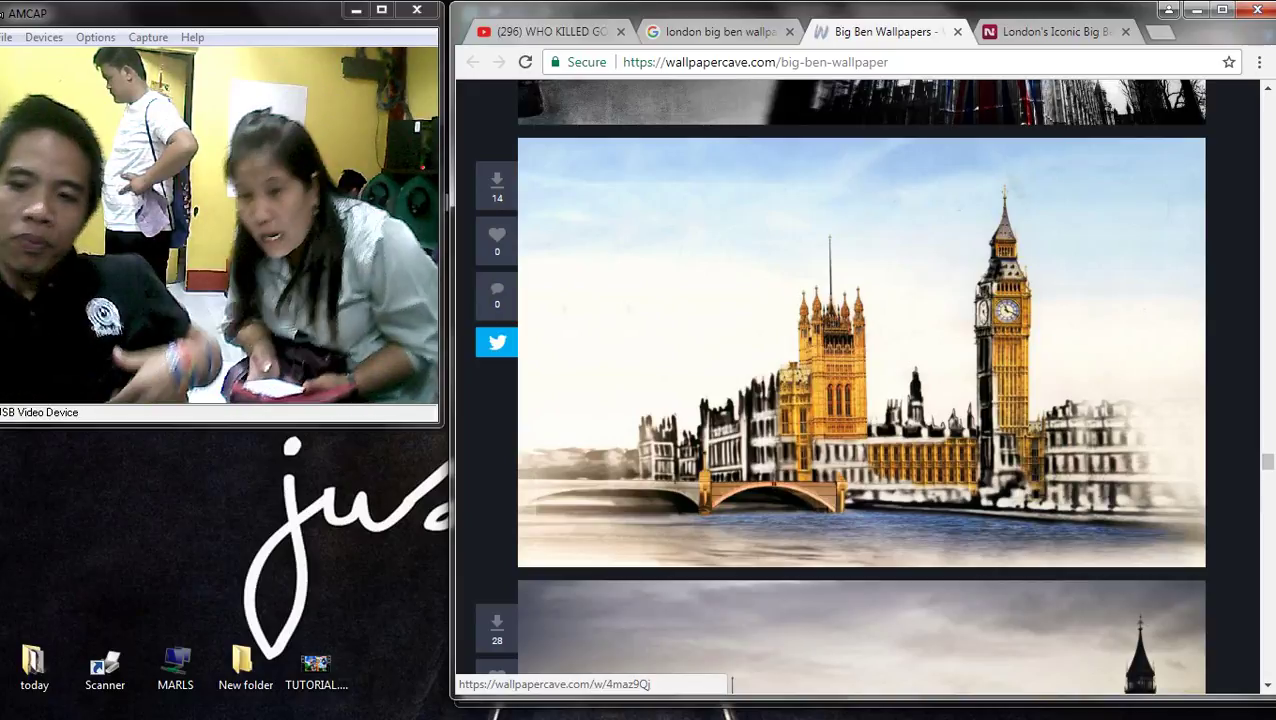
scroll(731, 684, "down", 14)
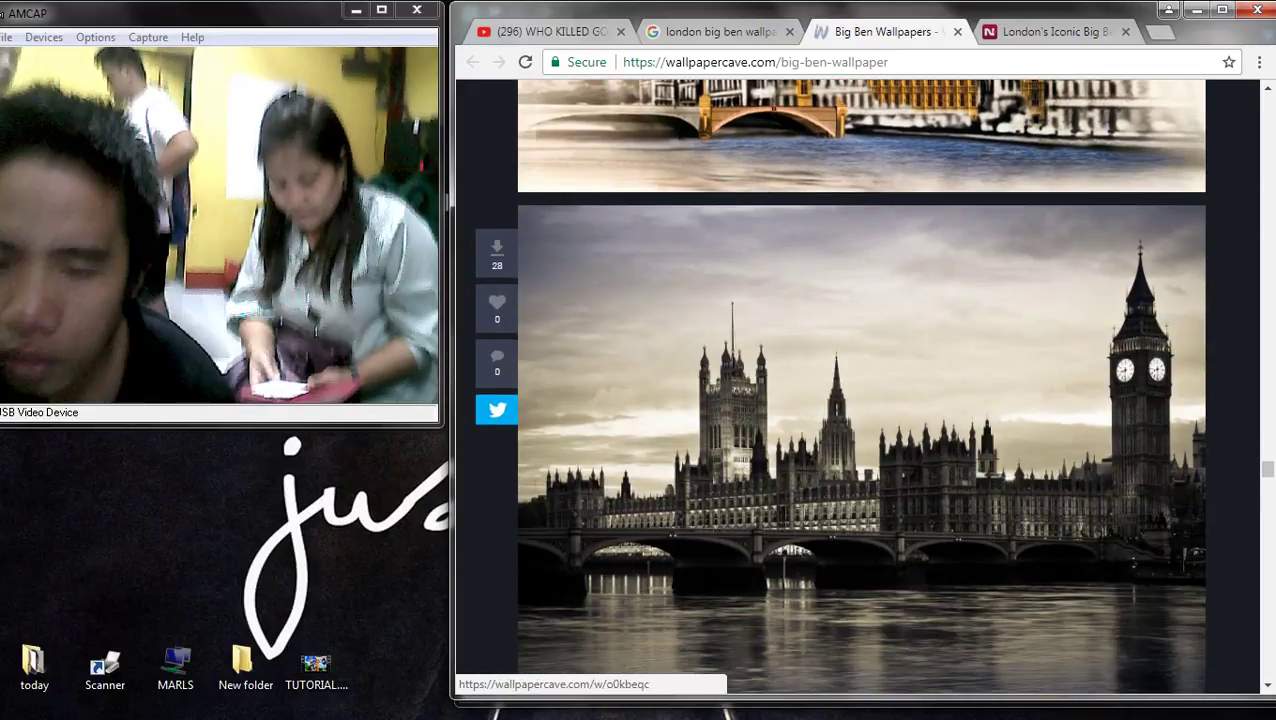
scroll(824, 686, "down", 10)
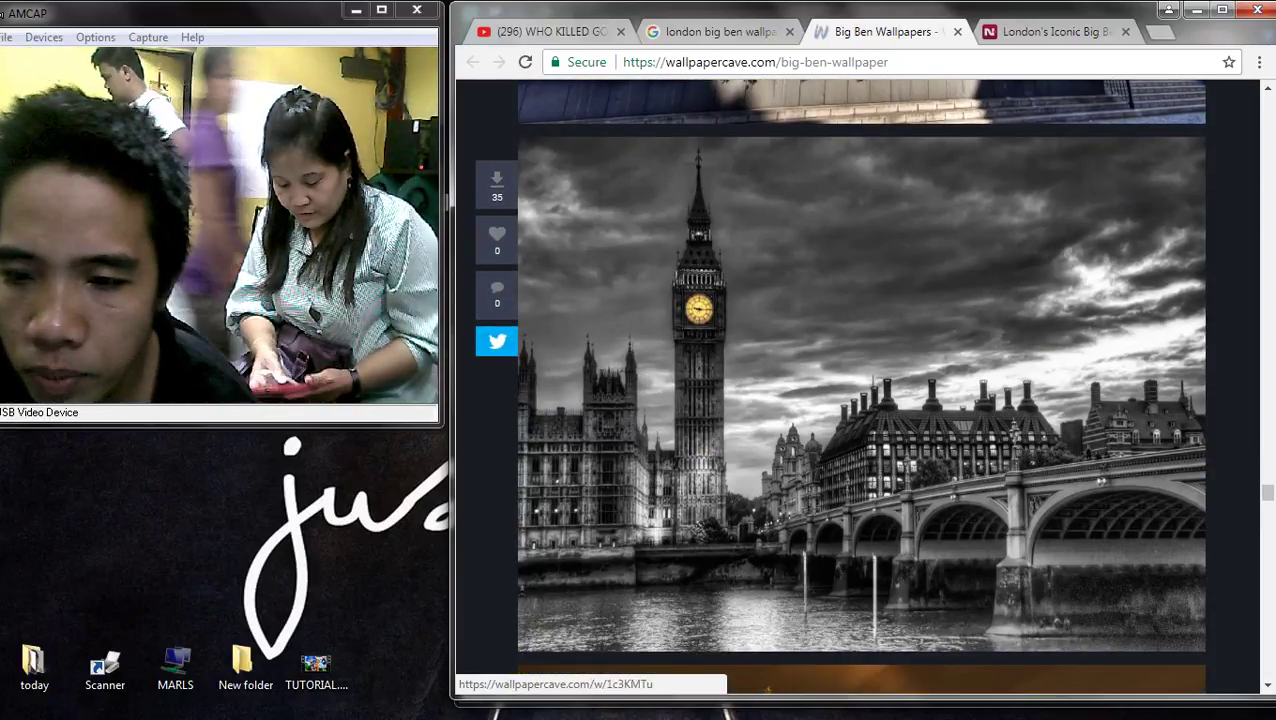
scroll(824, 686, "up", 3)
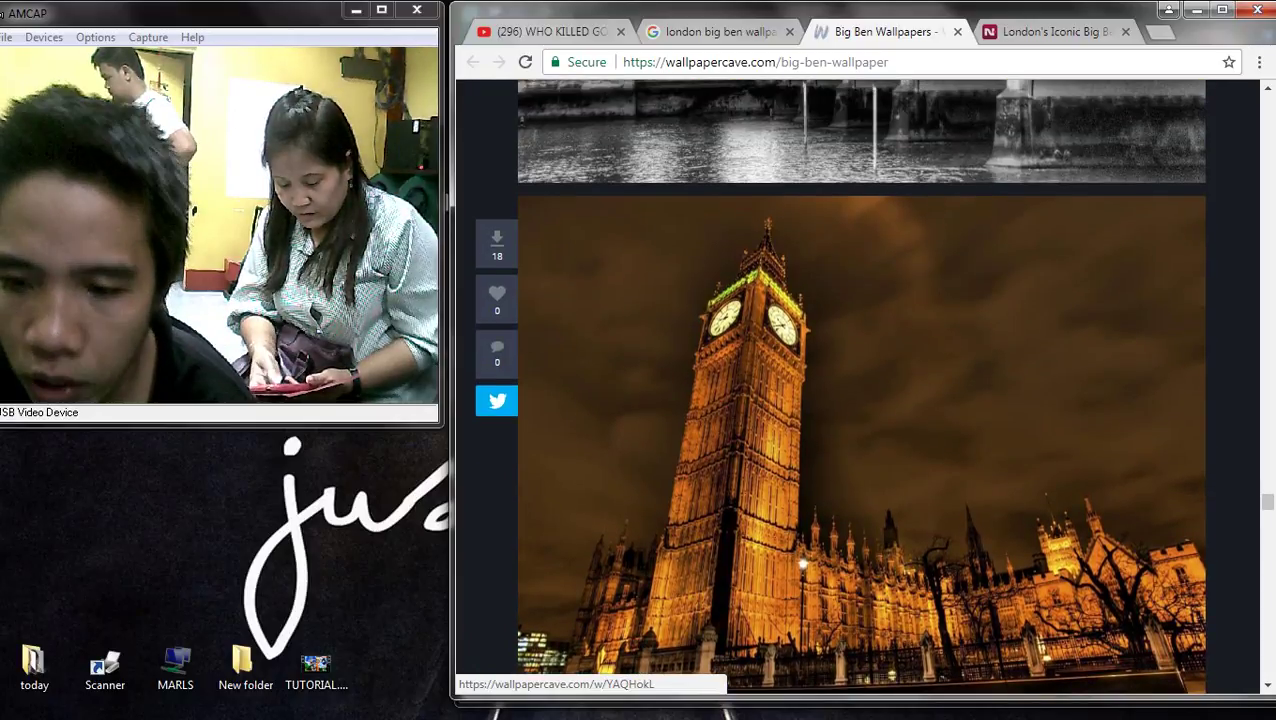
scroll(840, 400, "down", 2)
scroll(840, 400, "up", 1)
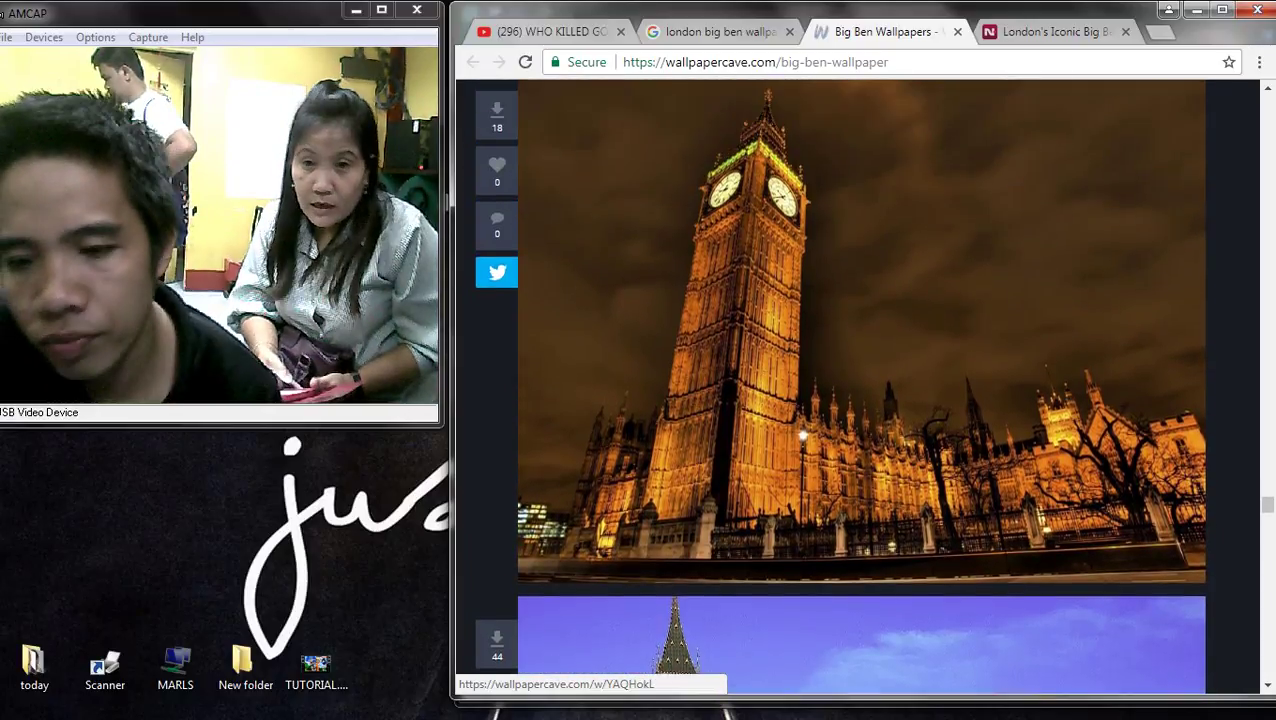
scroll(840, 400, "down", 4)
scroll(840, 400, "down", 3)
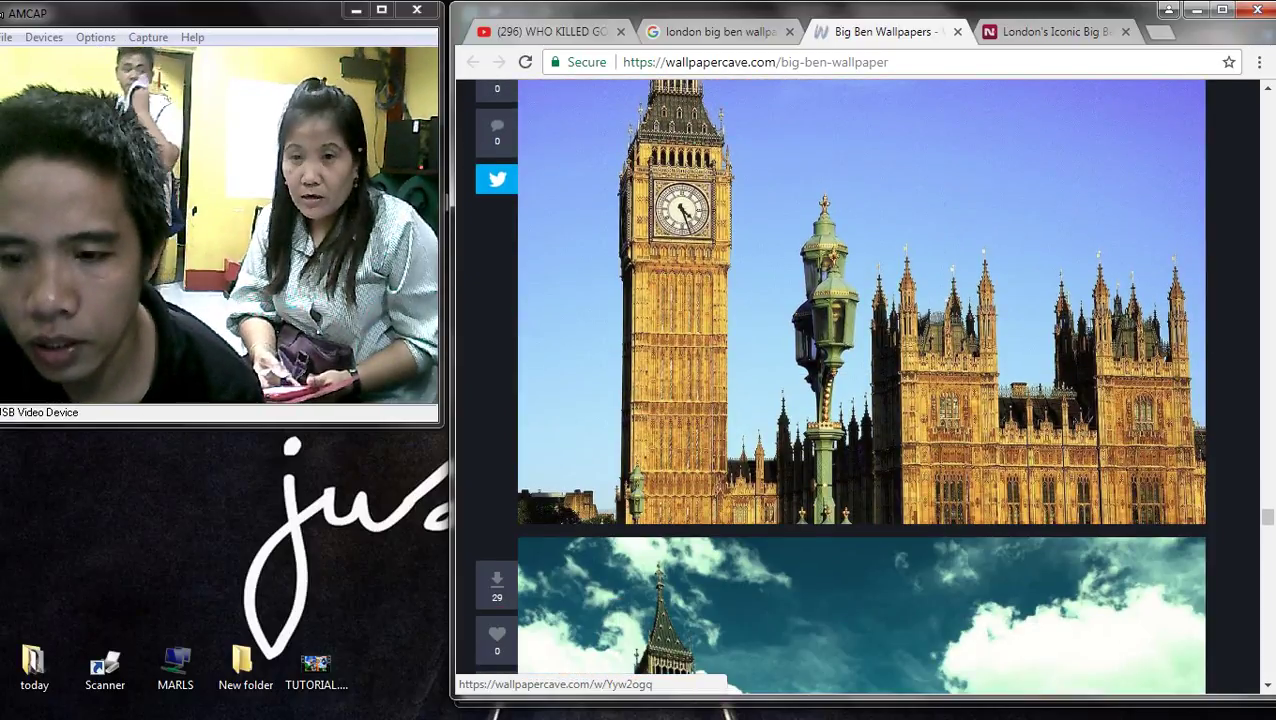
scroll(840, 400, "down", 13)
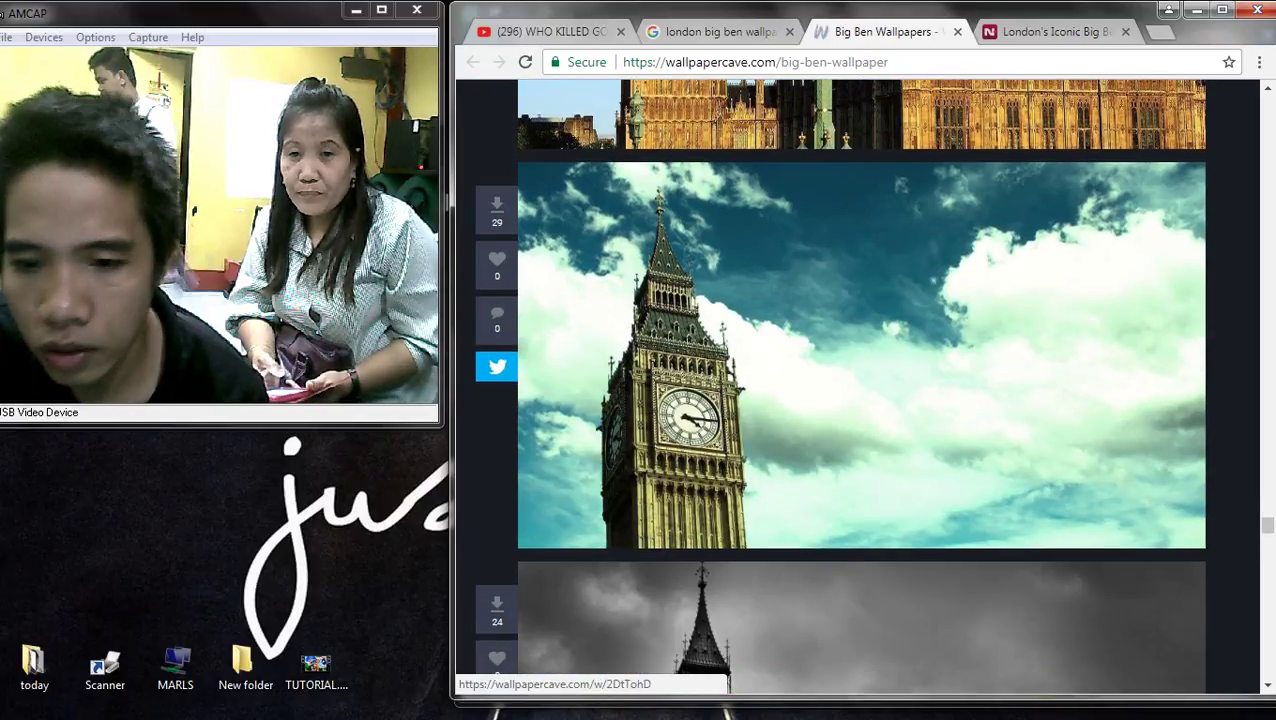
scroll(840, 400, "down", 6)
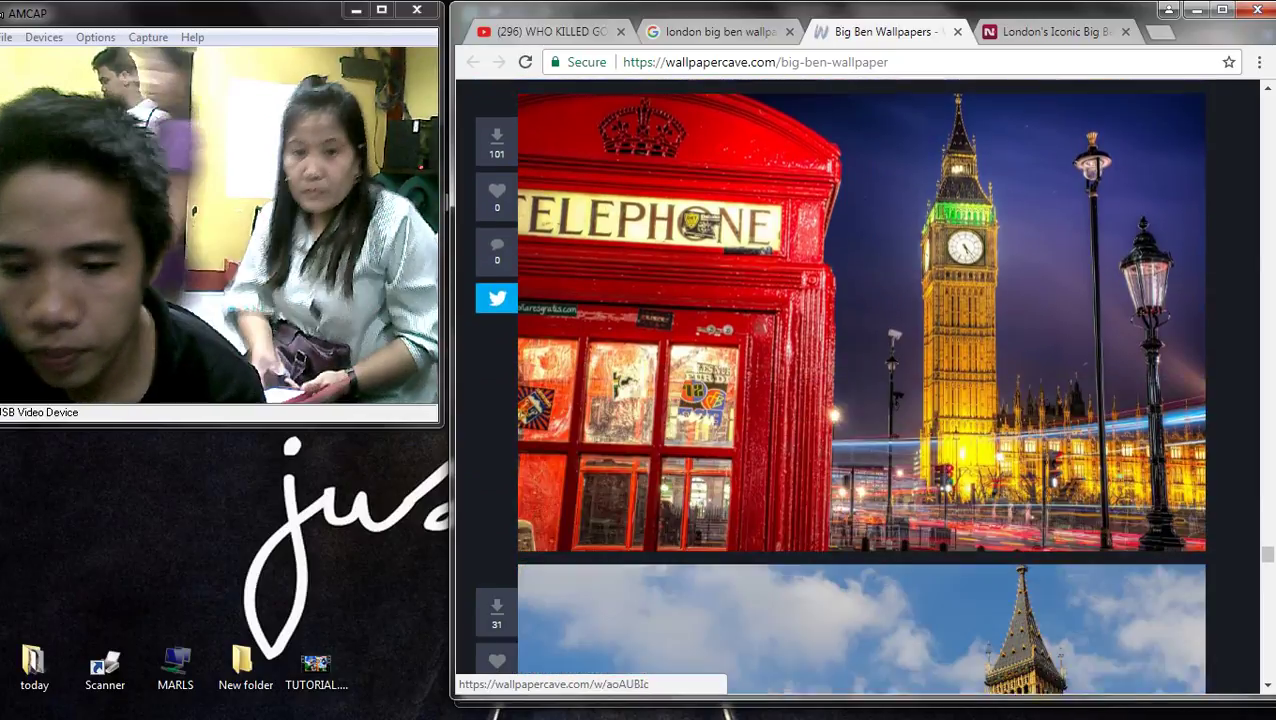
scroll(840, 400, "up", 1)
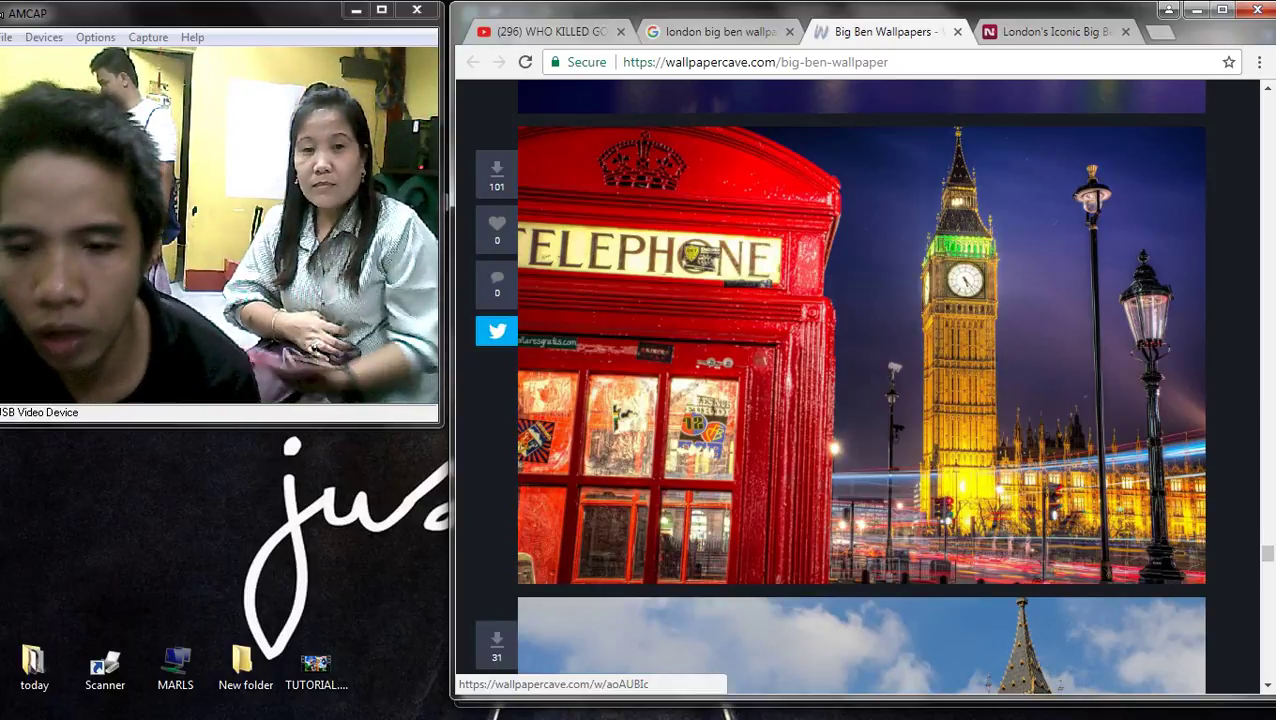
scroll(840, 400, "down", 9)
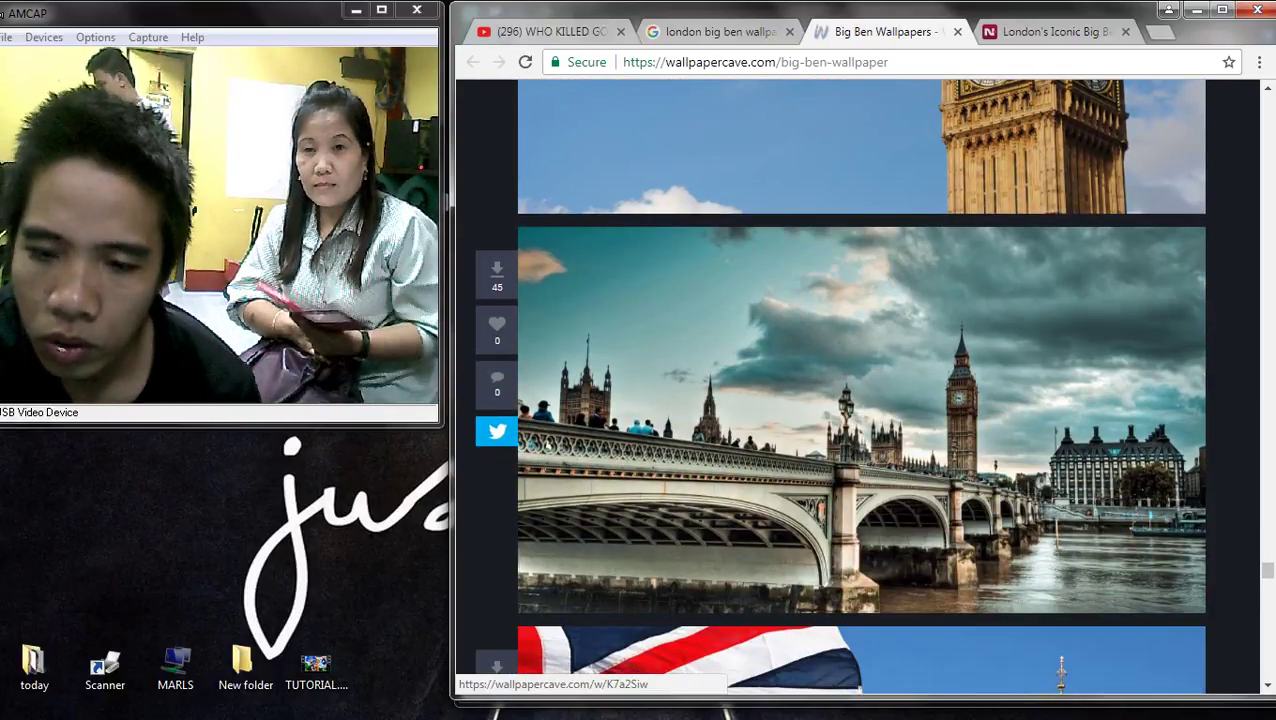
scroll(840, 400, "down", 4)
scroll(840, 400, "up", 2)
scroll(840, 400, "down", 4)
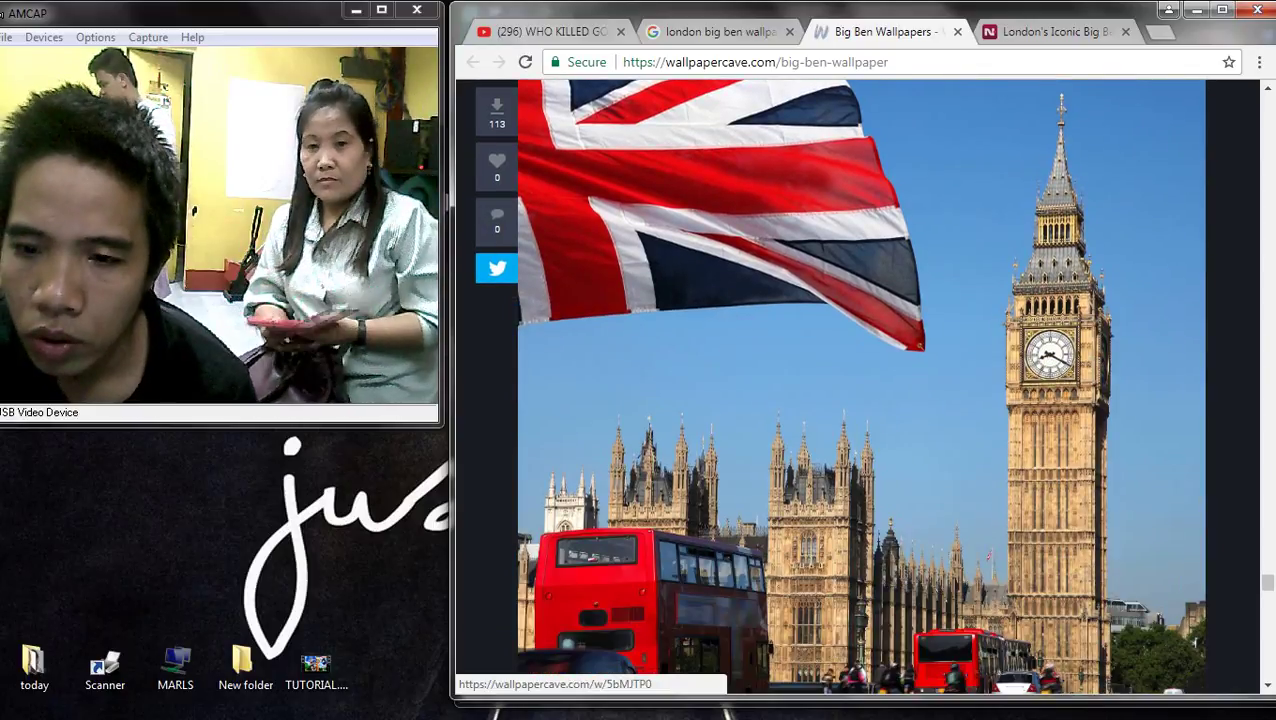
scroll(840, 400, "up", 1)
scroll(840, 400, "down", 2)
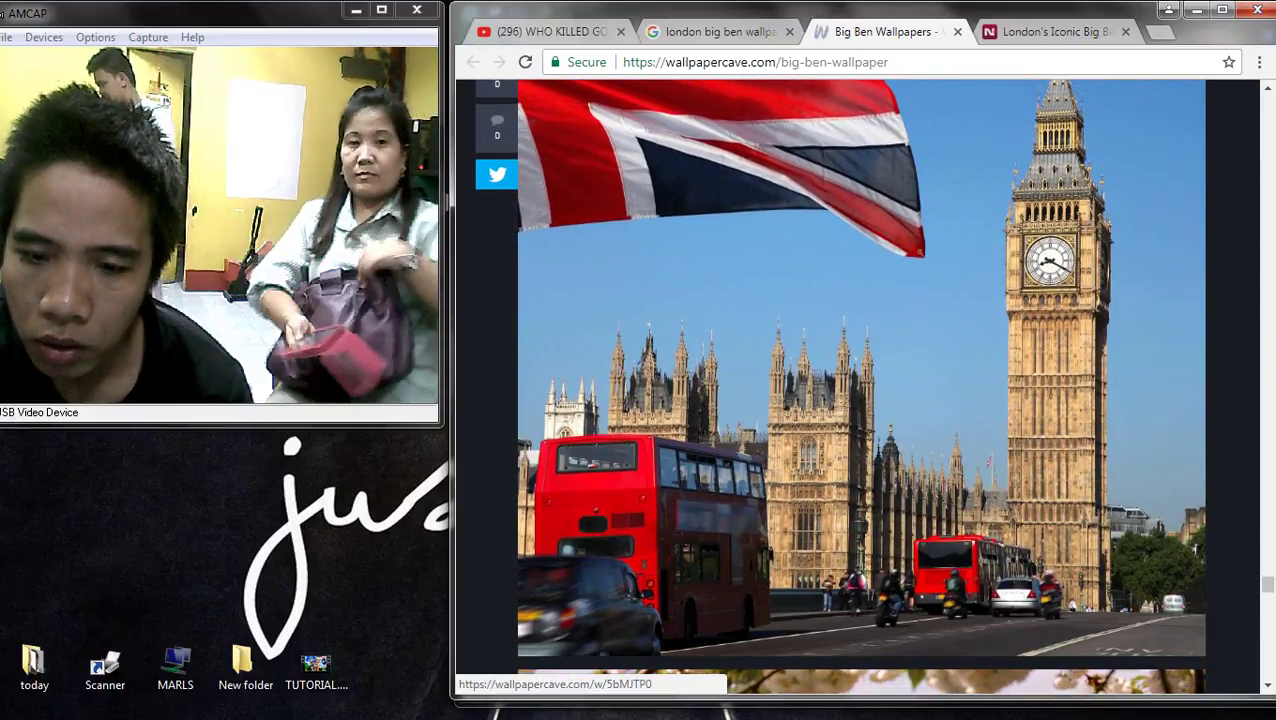
scroll(840, 400, "down", 2)
scroll(840, 400, "up", 2)
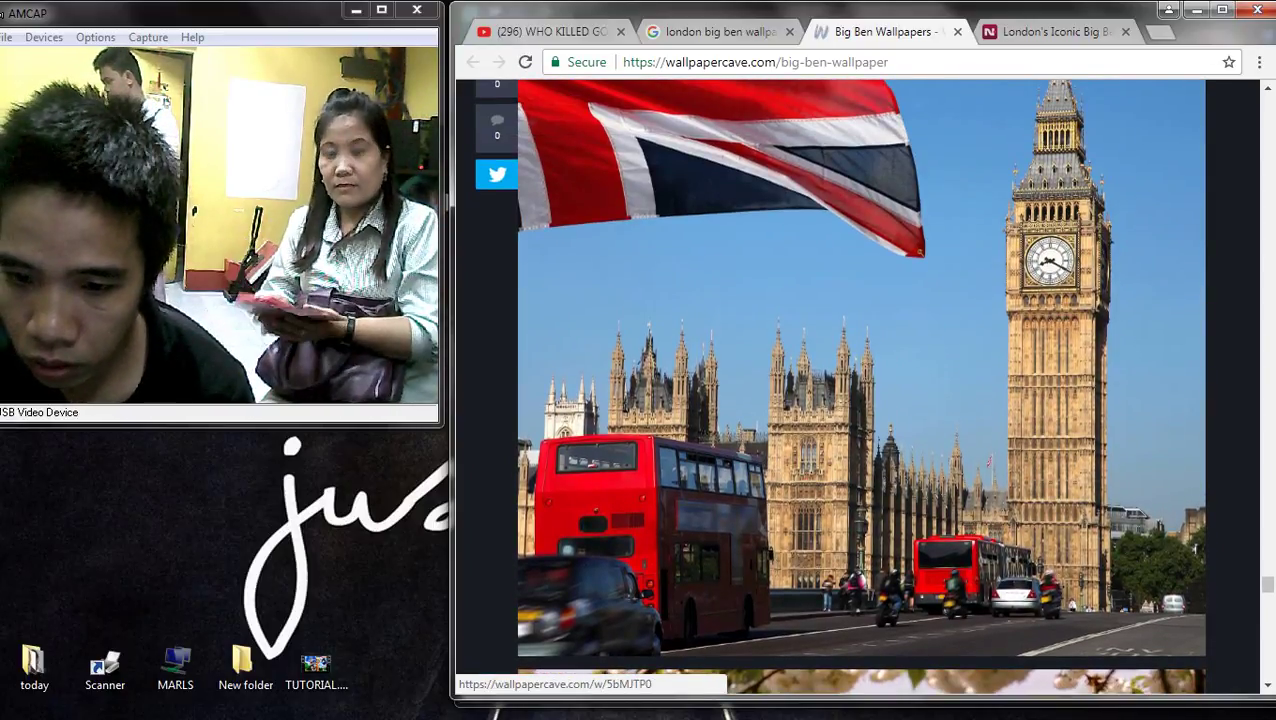
scroll(840, 400, "down", 3)
scroll(840, 400, "up", 1)
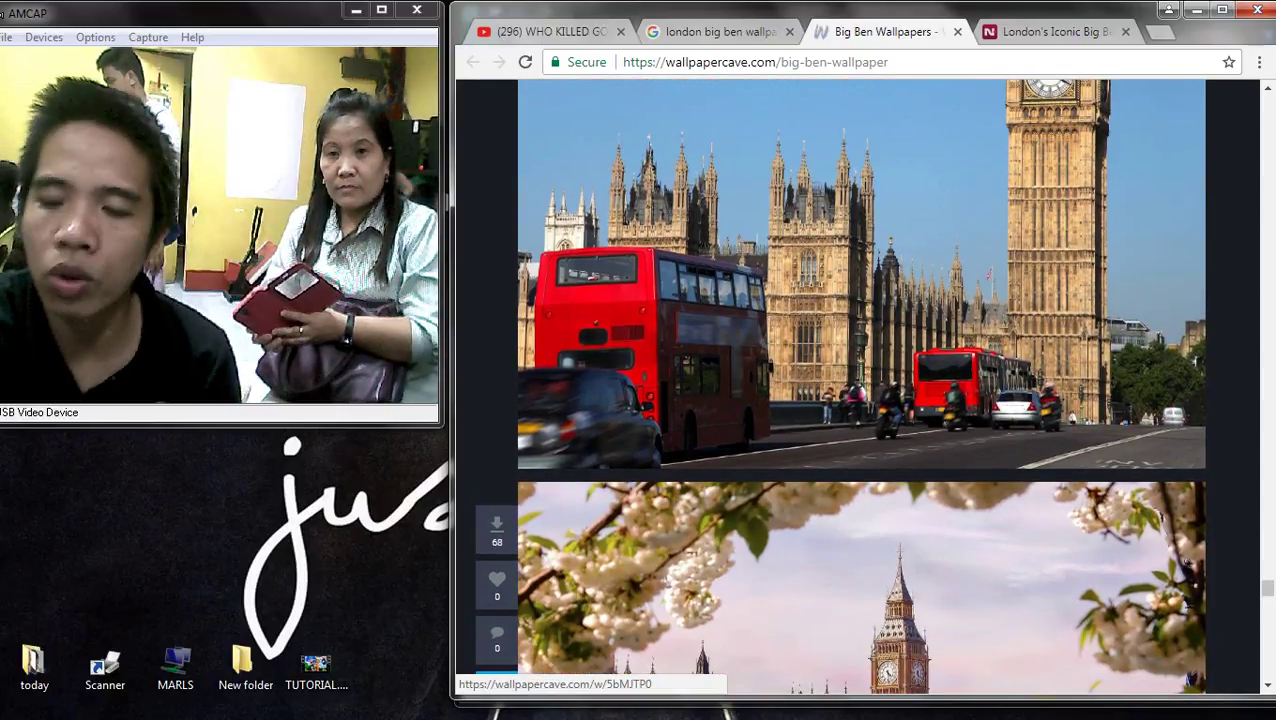
scroll(840, 400, "down", 8)
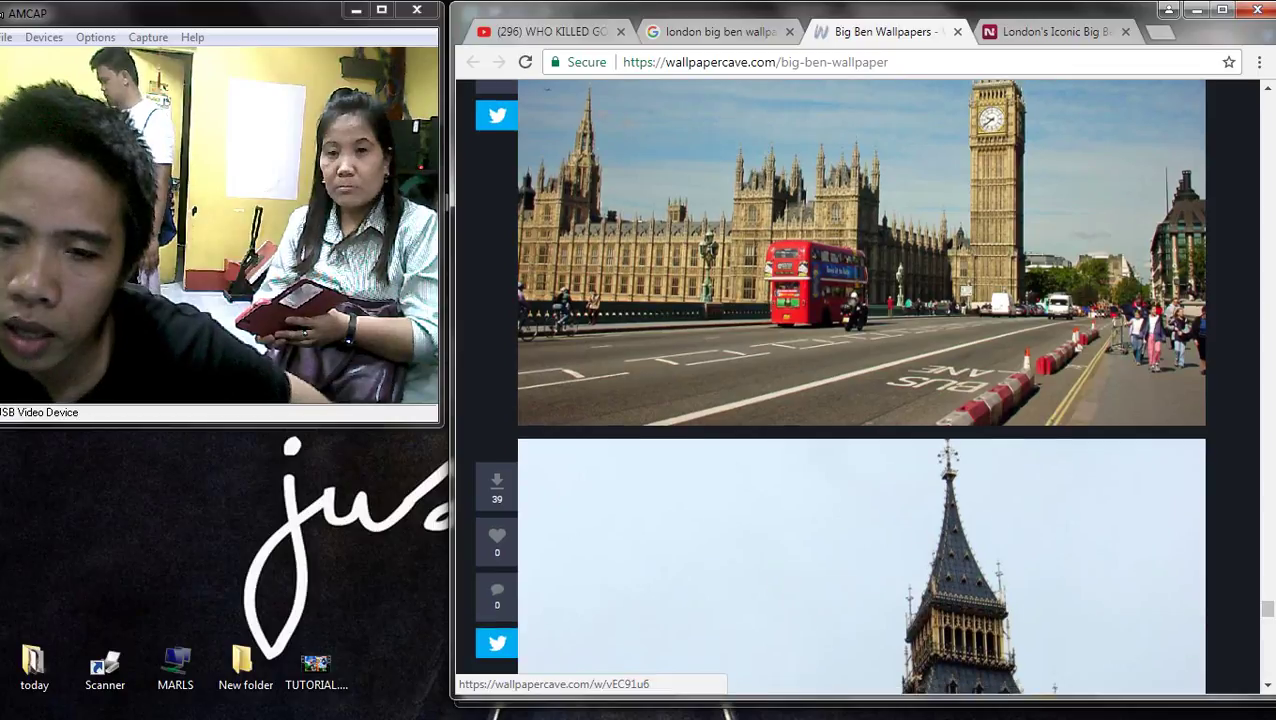
scroll(840, 400, "down", 6)
scroll(840, 400, "down", 10)
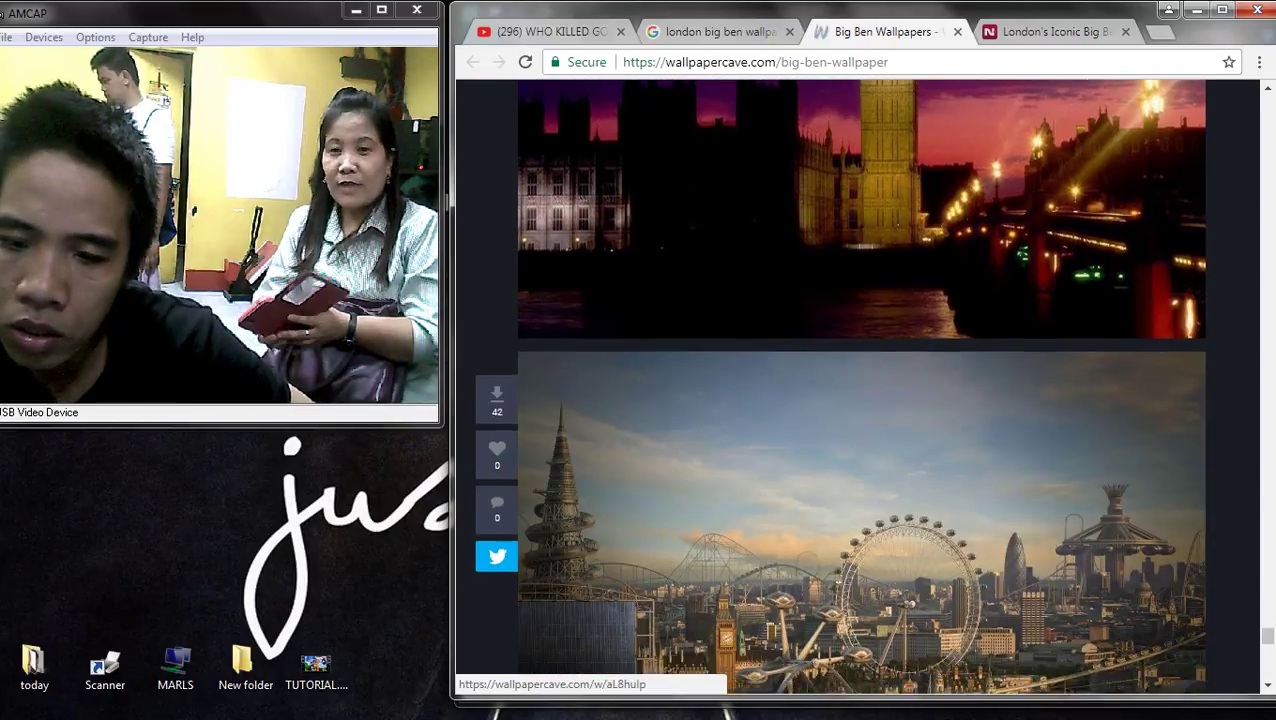
scroll(840, 400, "down", 8)
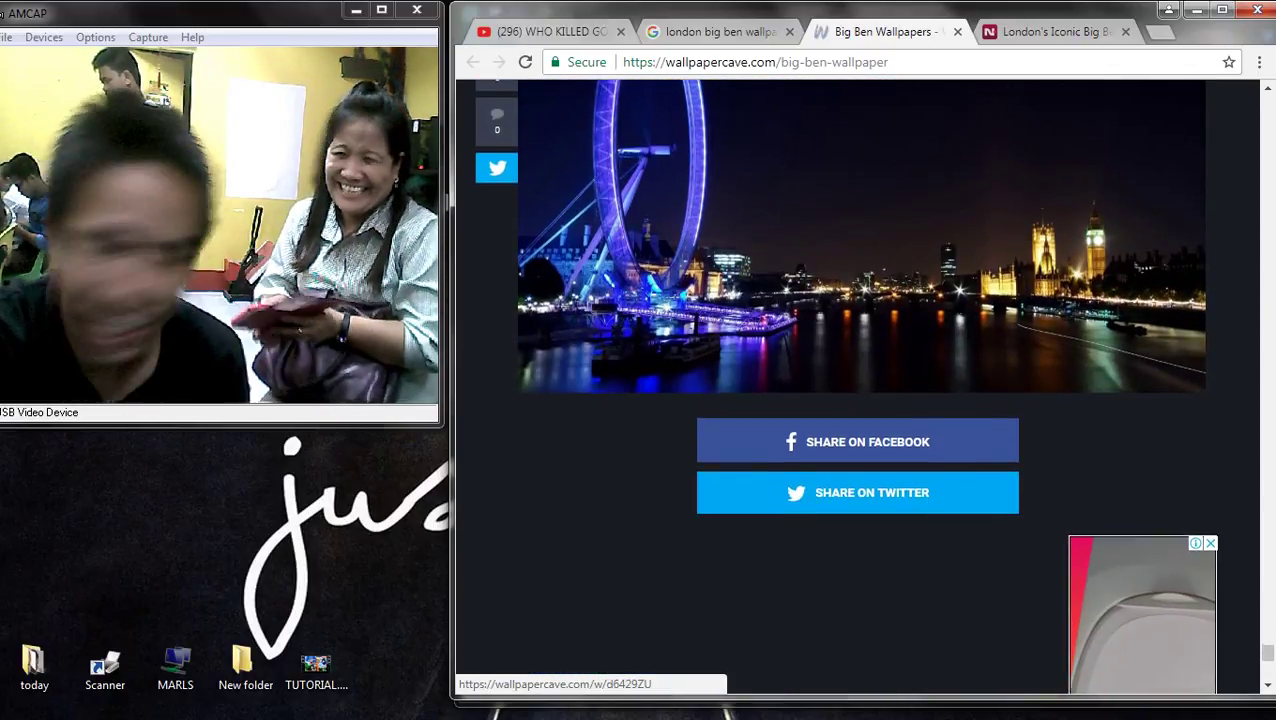
scroll(857, 388, "up", 8)
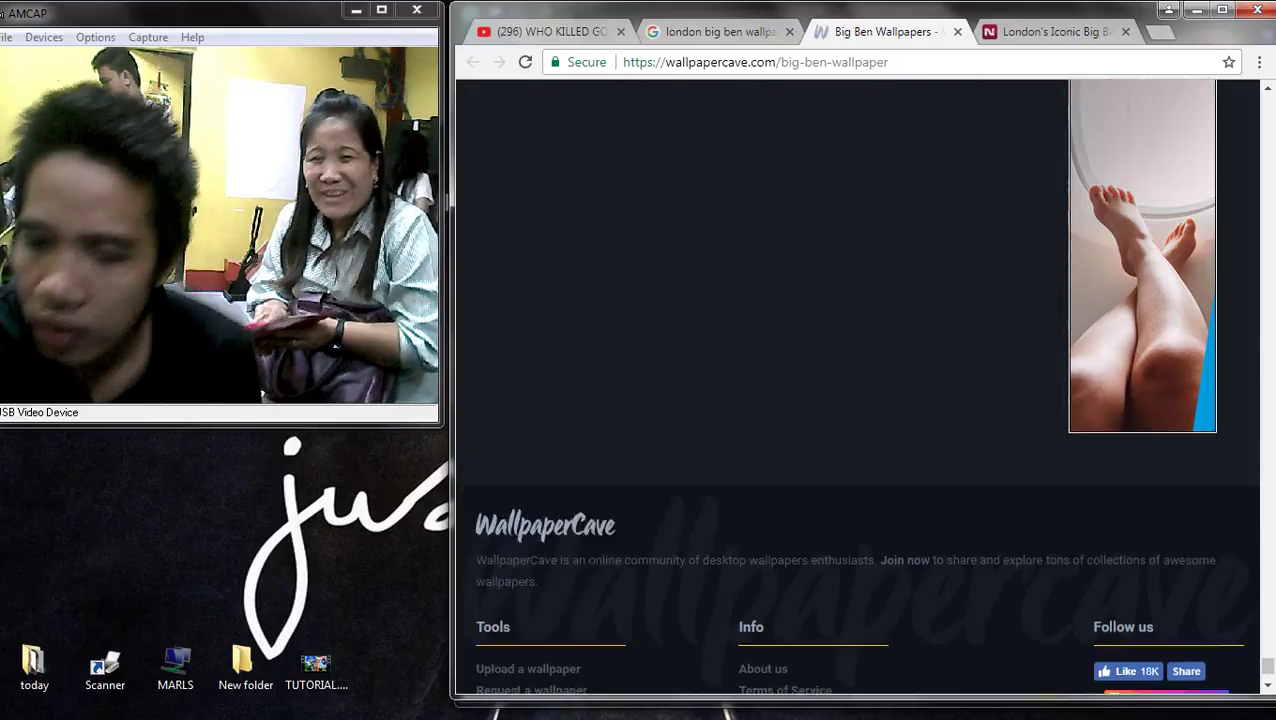
scroll(840, 388, "up", 3)
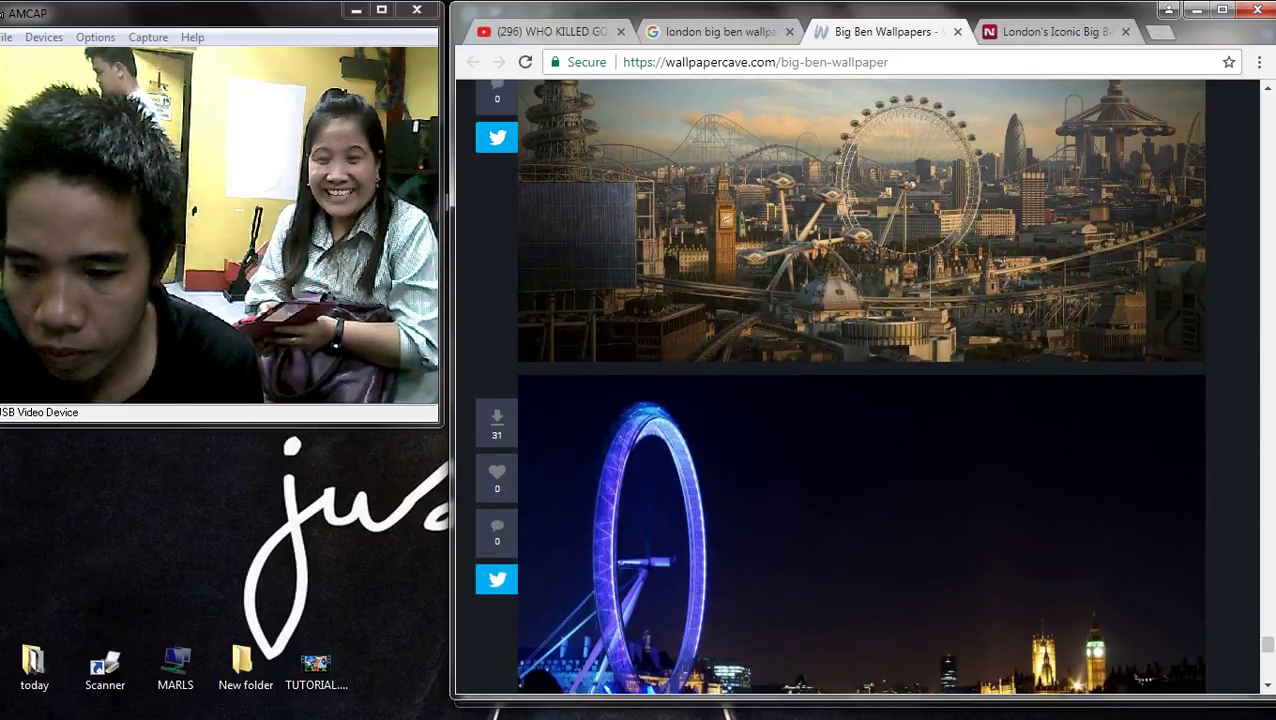
scroll(840, 388, "down", 3)
scroll(857, 388, "up", 15)
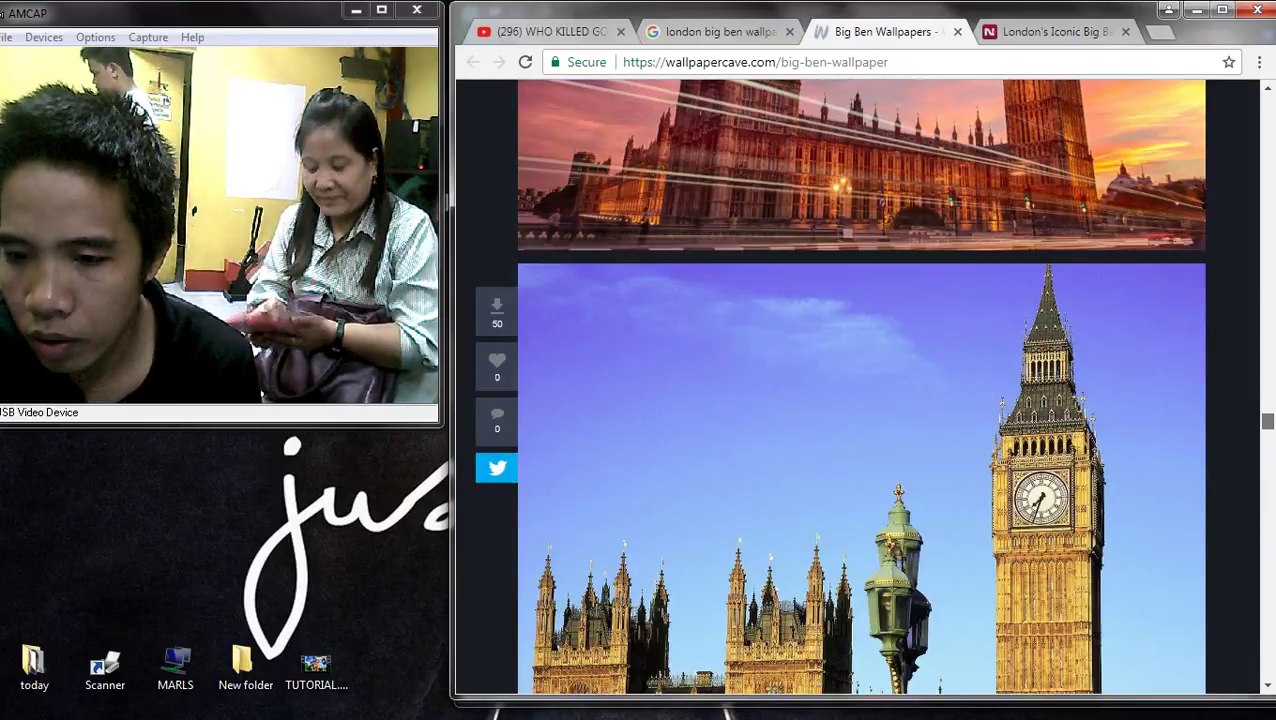
scroll(857, 388, "down", 5)
scroll(857, 388, "down", 15)
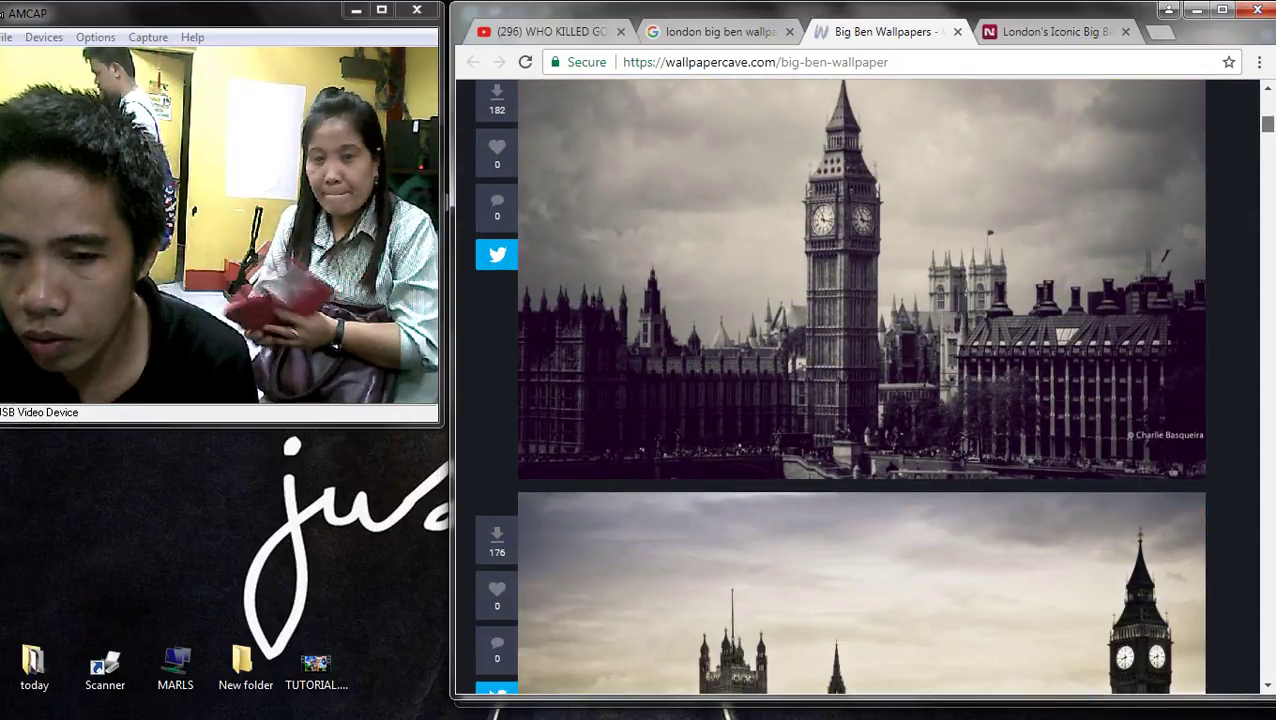
scroll(857, 388, "down", 1)
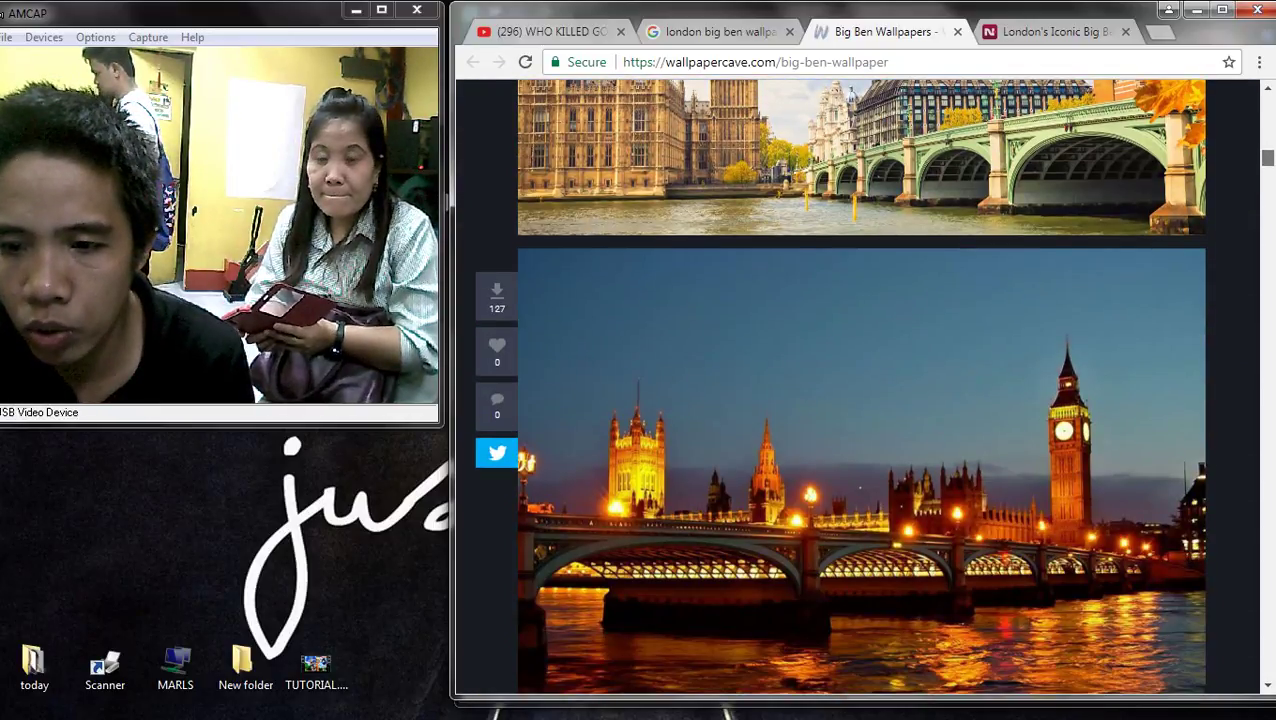
scroll(857, 388, "up", 3)
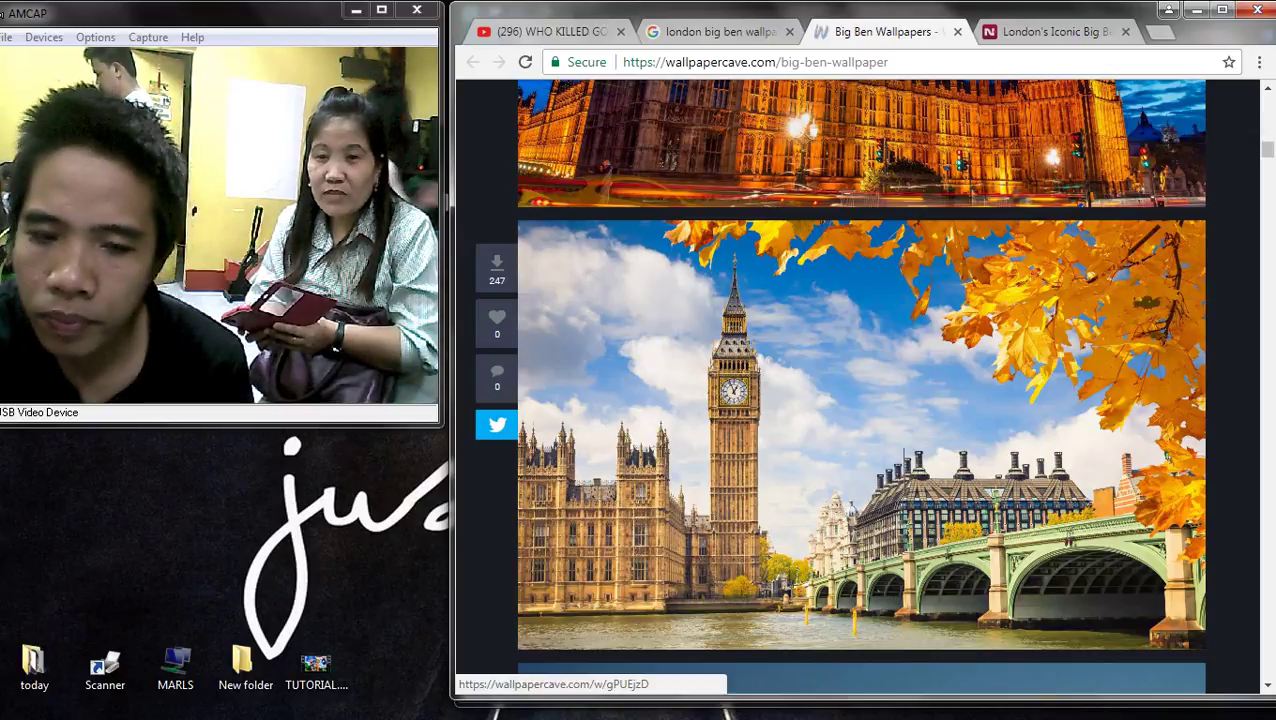
scroll(857, 388, "up", 2)
scroll(857, 388, "down", 3)
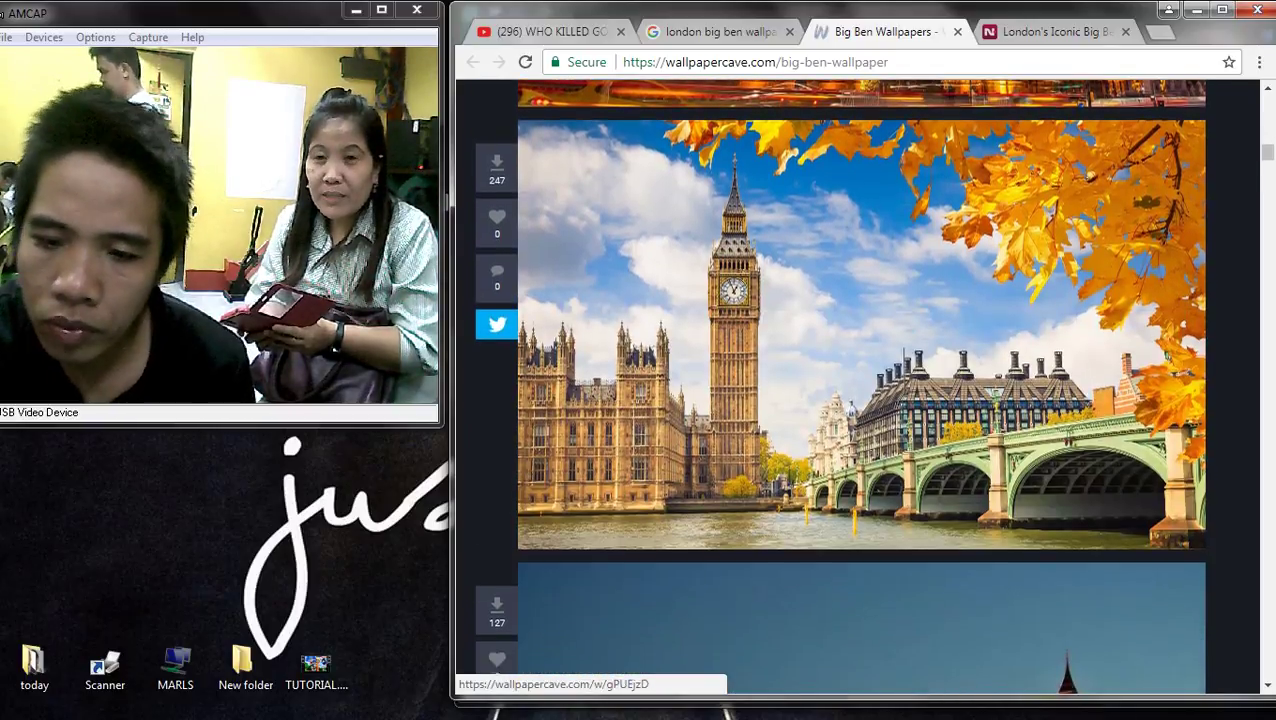
scroll(857, 388, "down", 3)
scroll(857, 388, "down", 2)
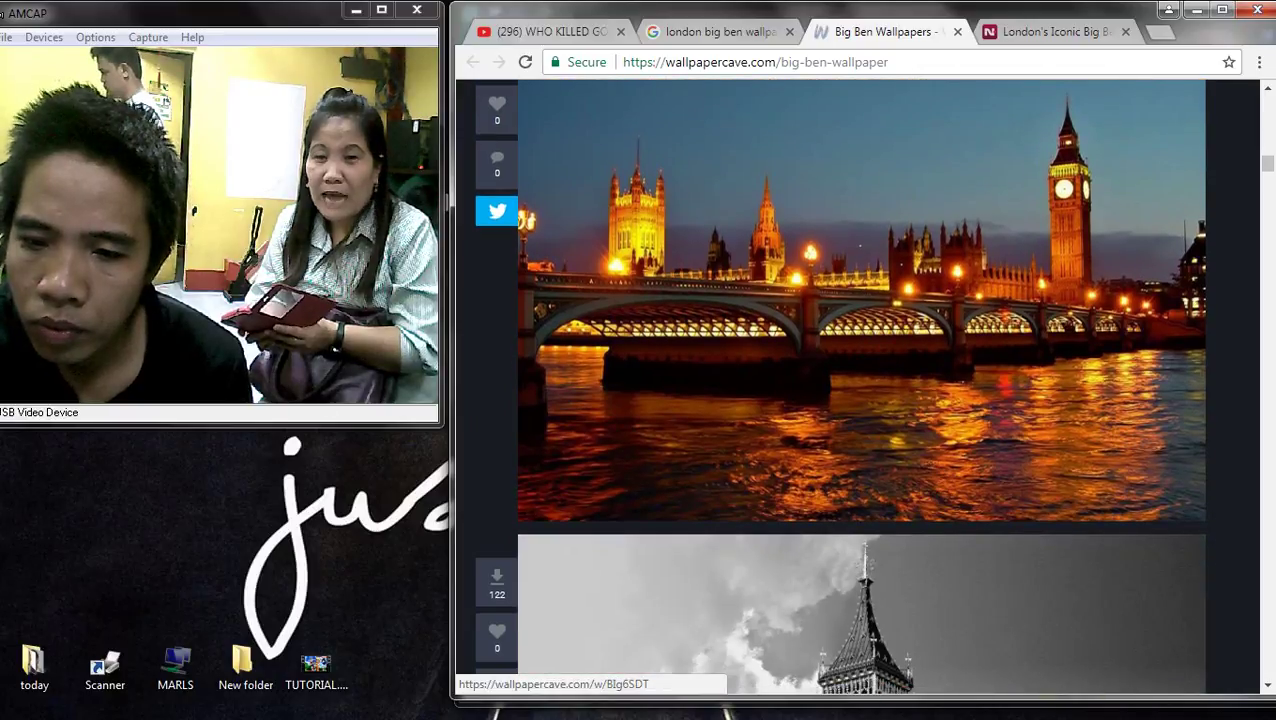
scroll(857, 388, "up", 2)
scroll(857, 388, "down", 8)
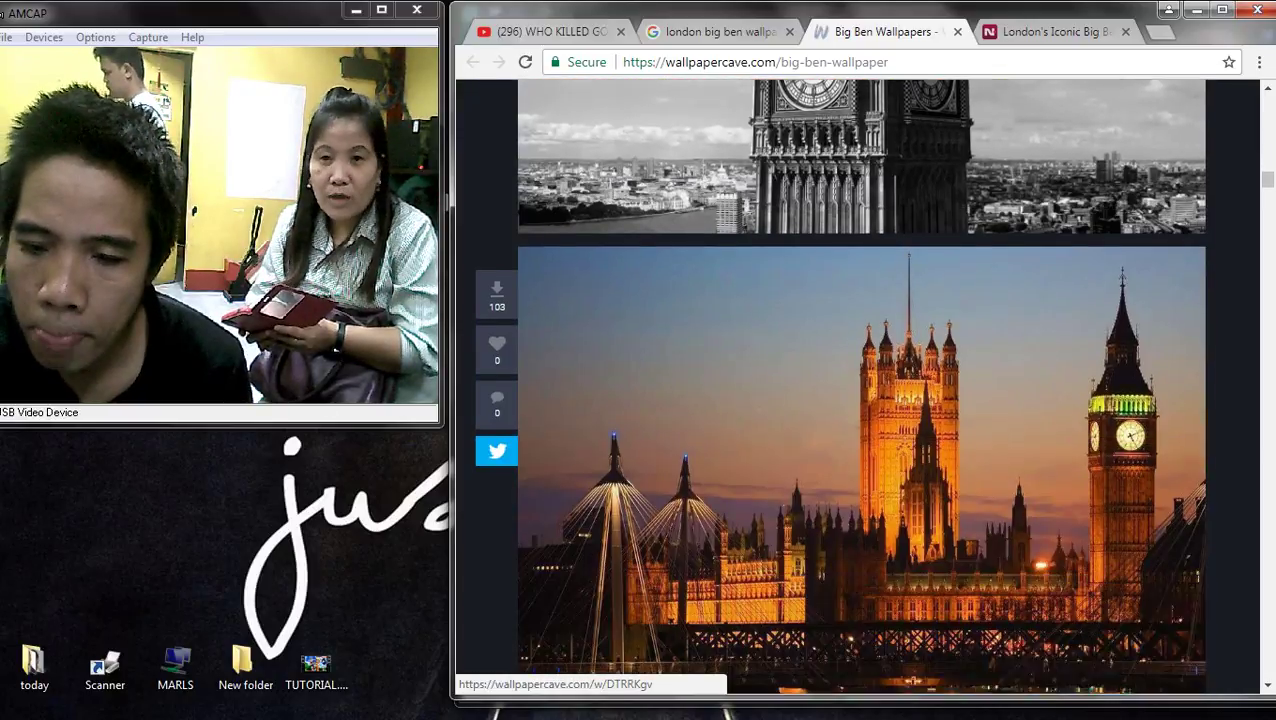
scroll(857, 388, "down", 3)
scroll(857, 388, "up", 2)
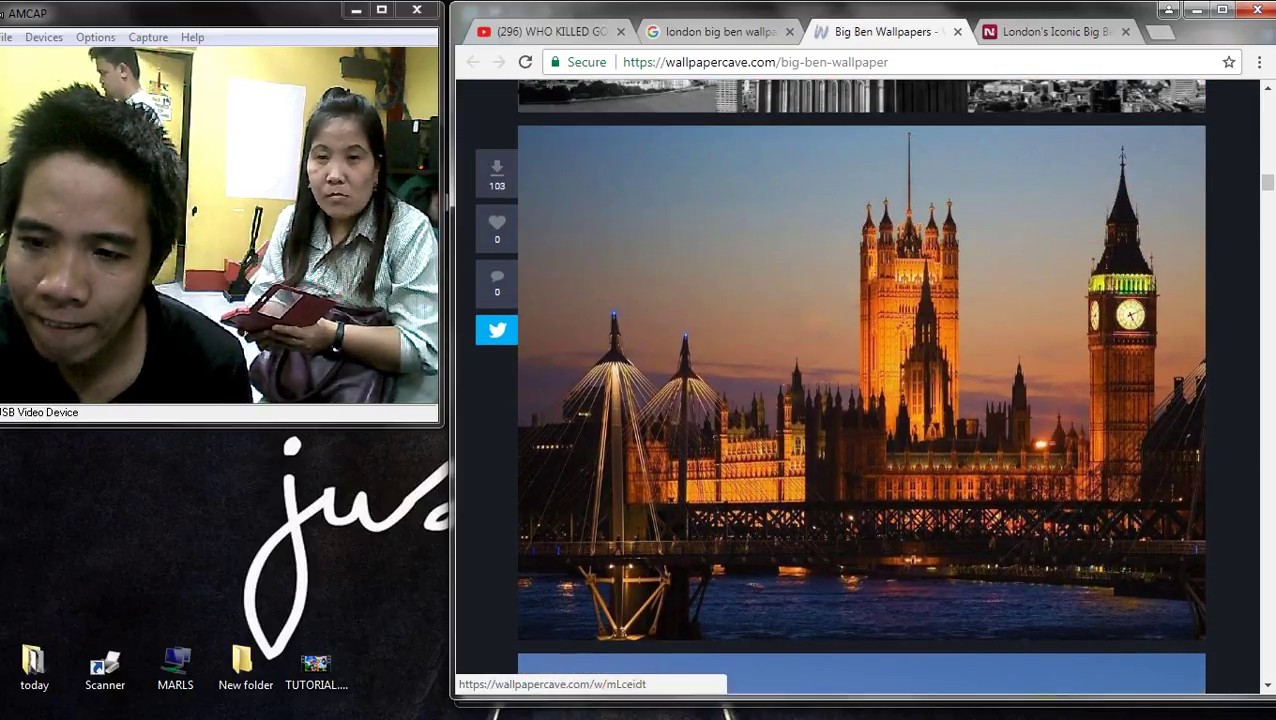
scroll(857, 388, "down", 12)
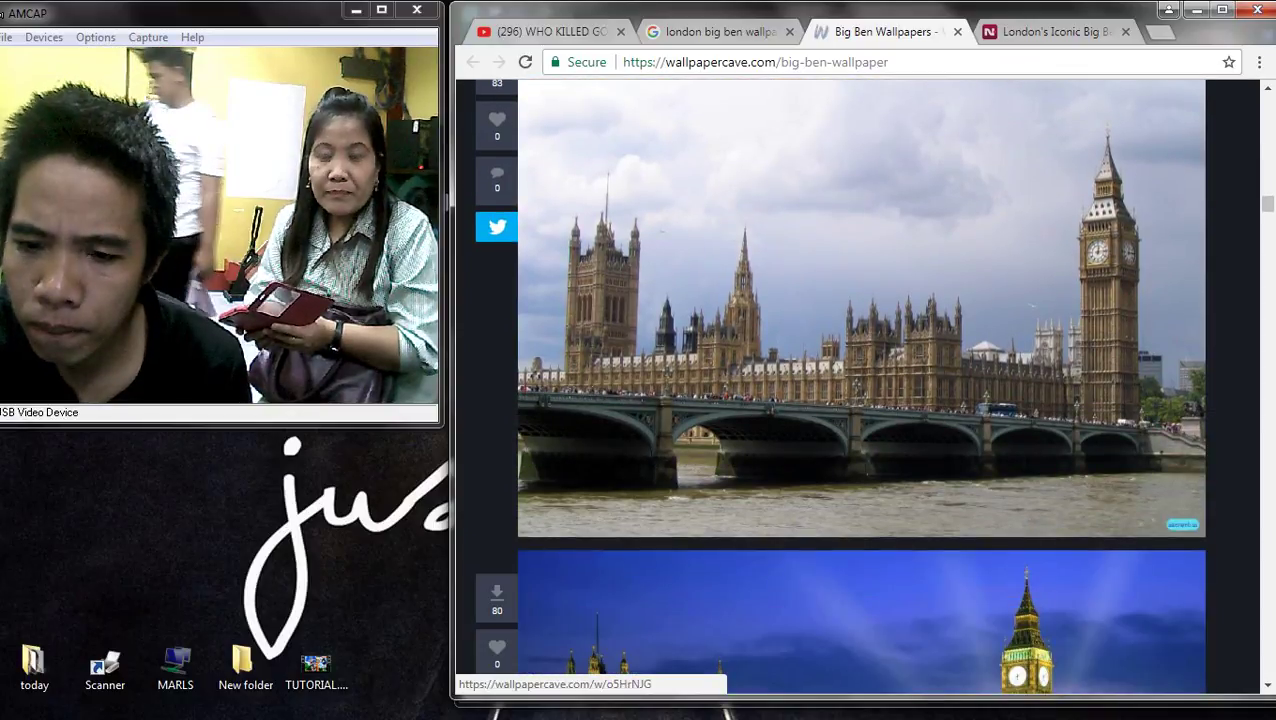
scroll(857, 388, "down", 8)
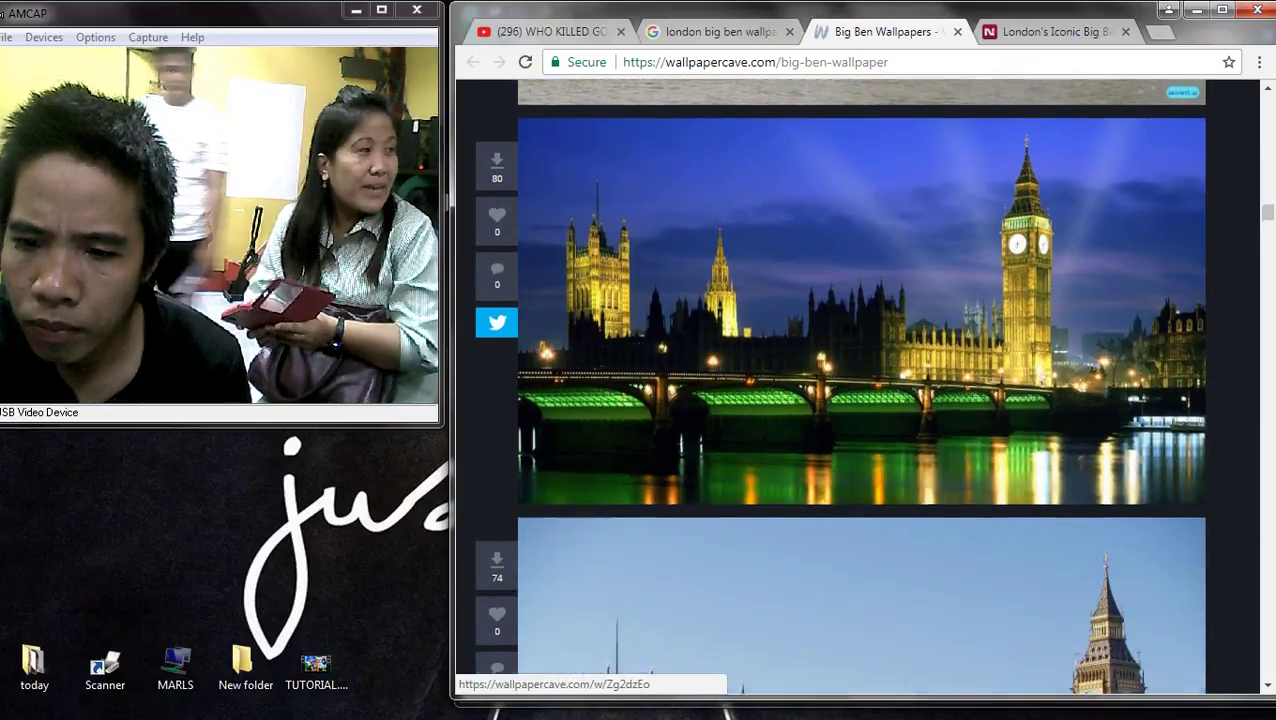
scroll(857, 388, "down", 5)
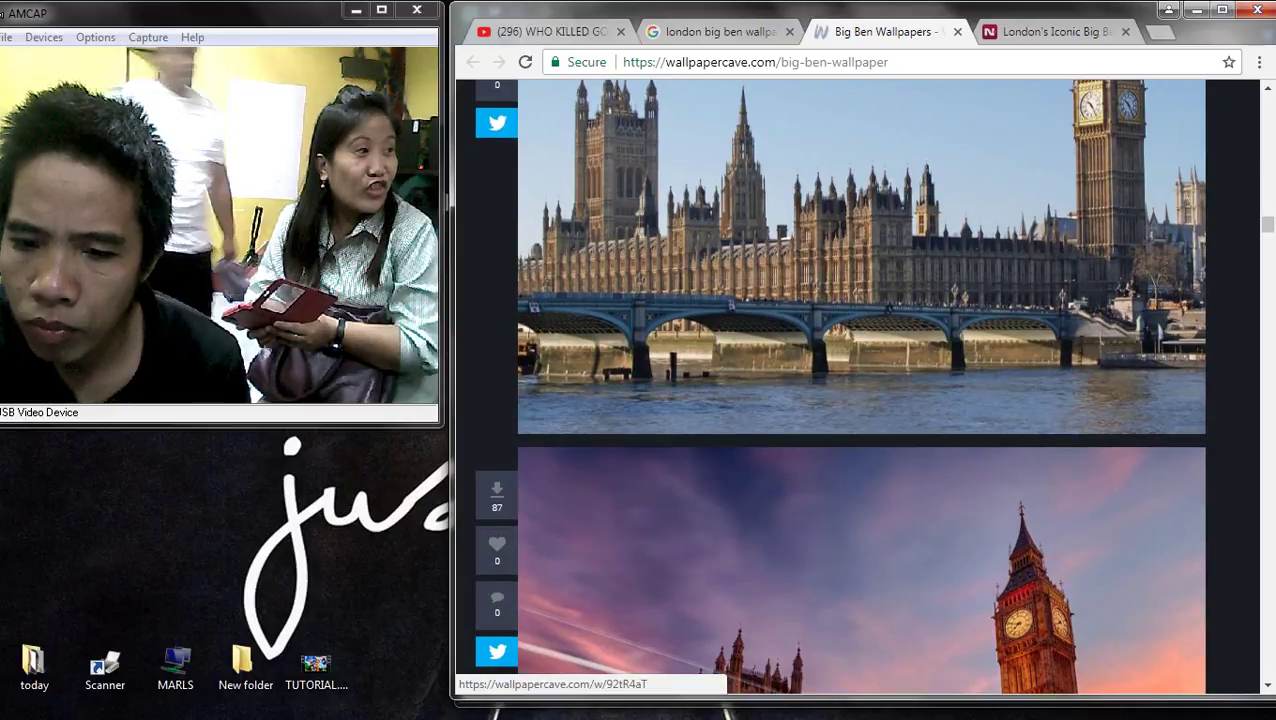
scroll(857, 388, "down", 4)
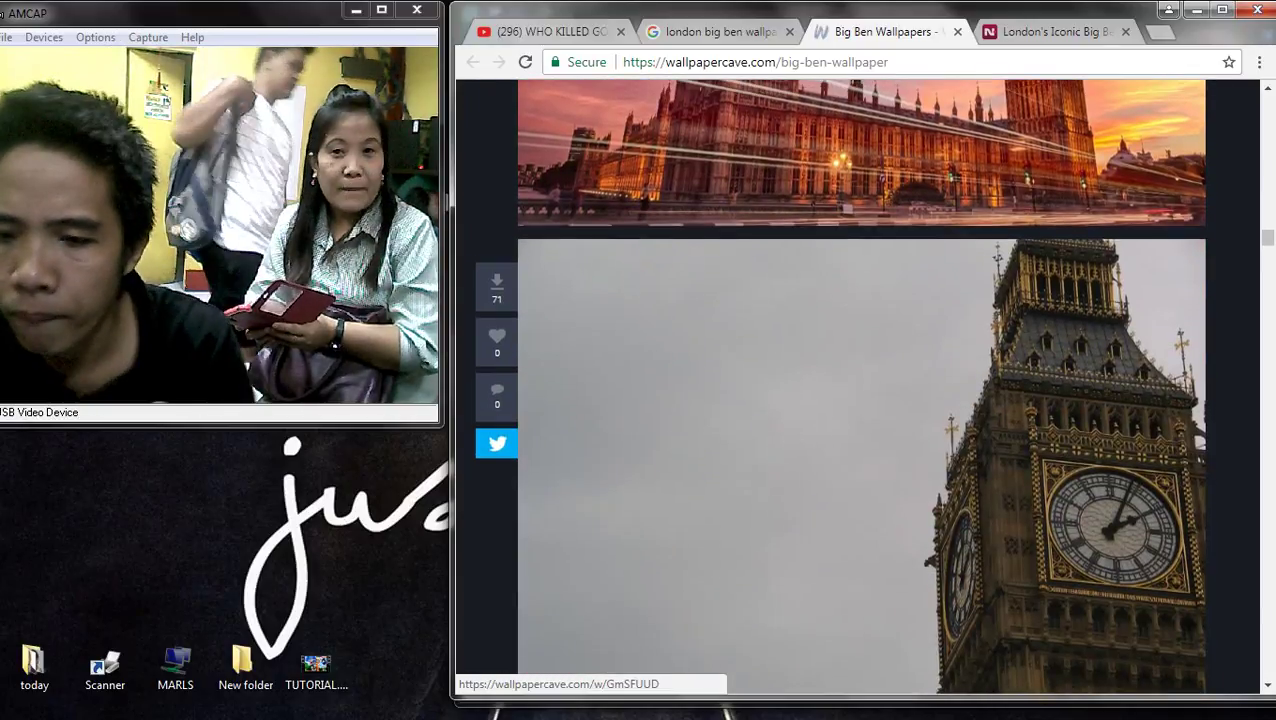
- Return to the Google Images results for 'london big ben wallpaper hd'
scroll(857, 388, "up", 2)
scroll(857, 388, "up", 1)
scroll(857, 388, "down", 8)
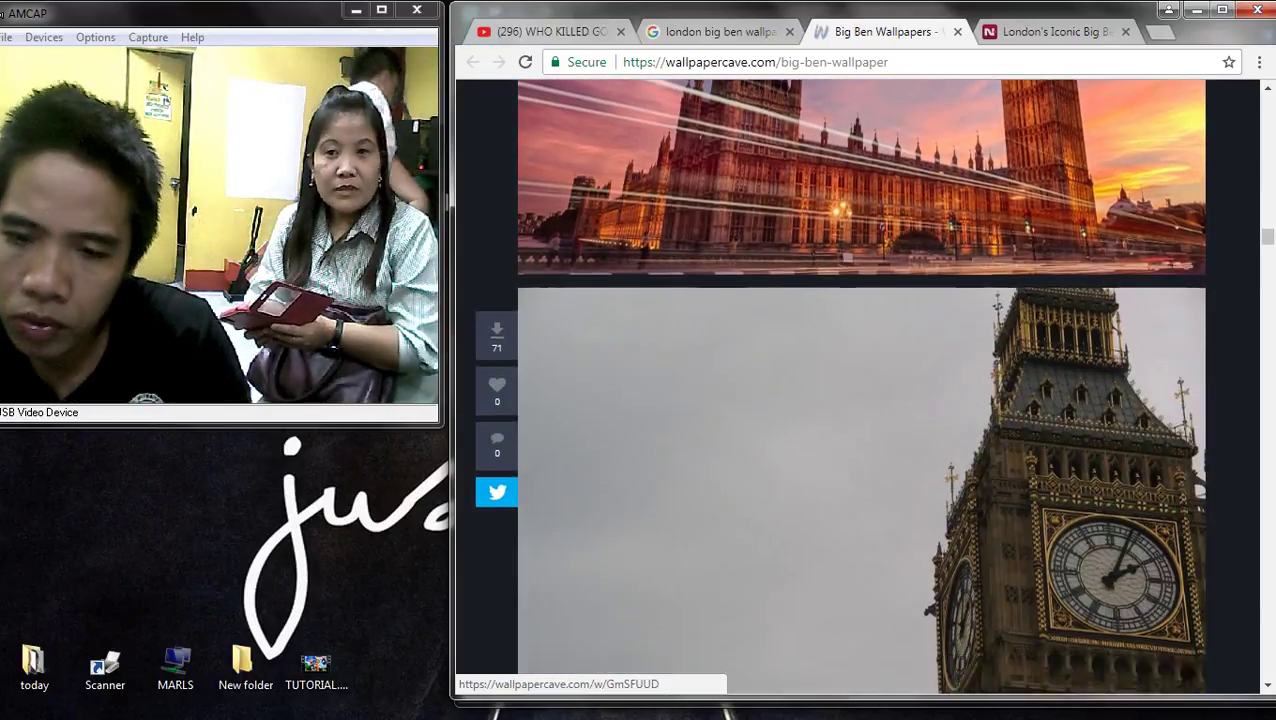
scroll(857, 388, "down", 10)
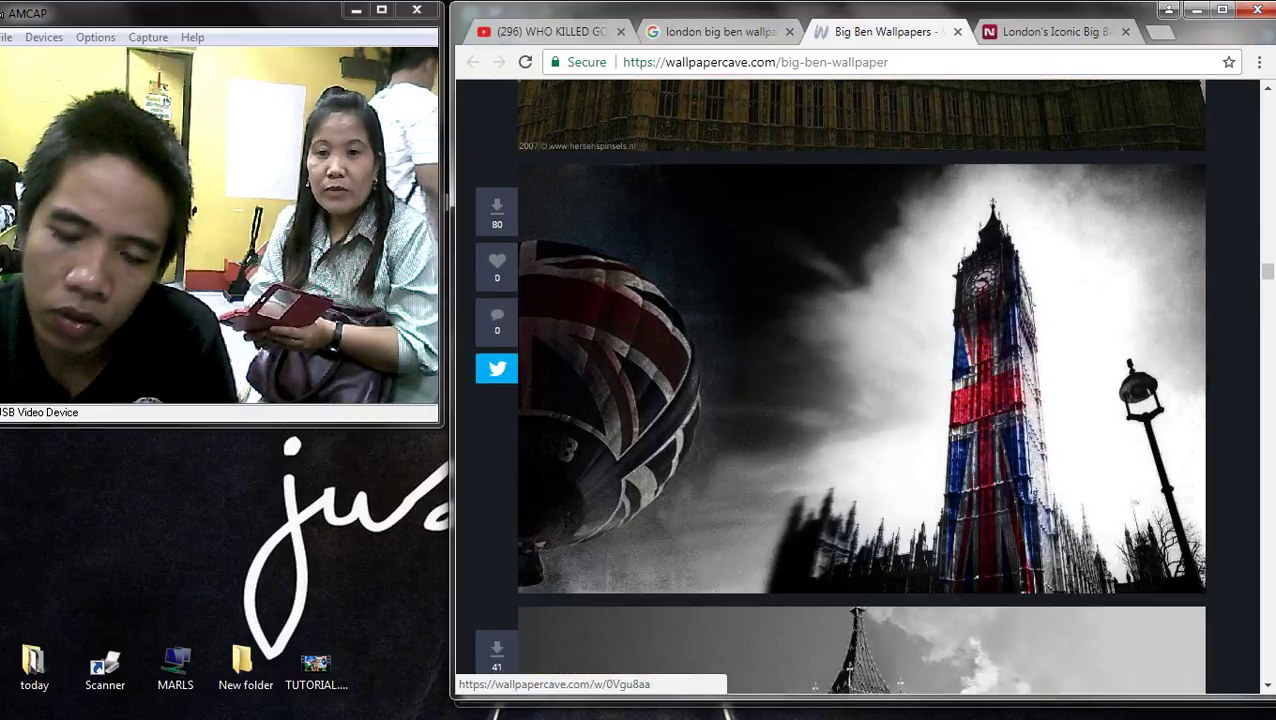
key("ctrl+shift+Tab")
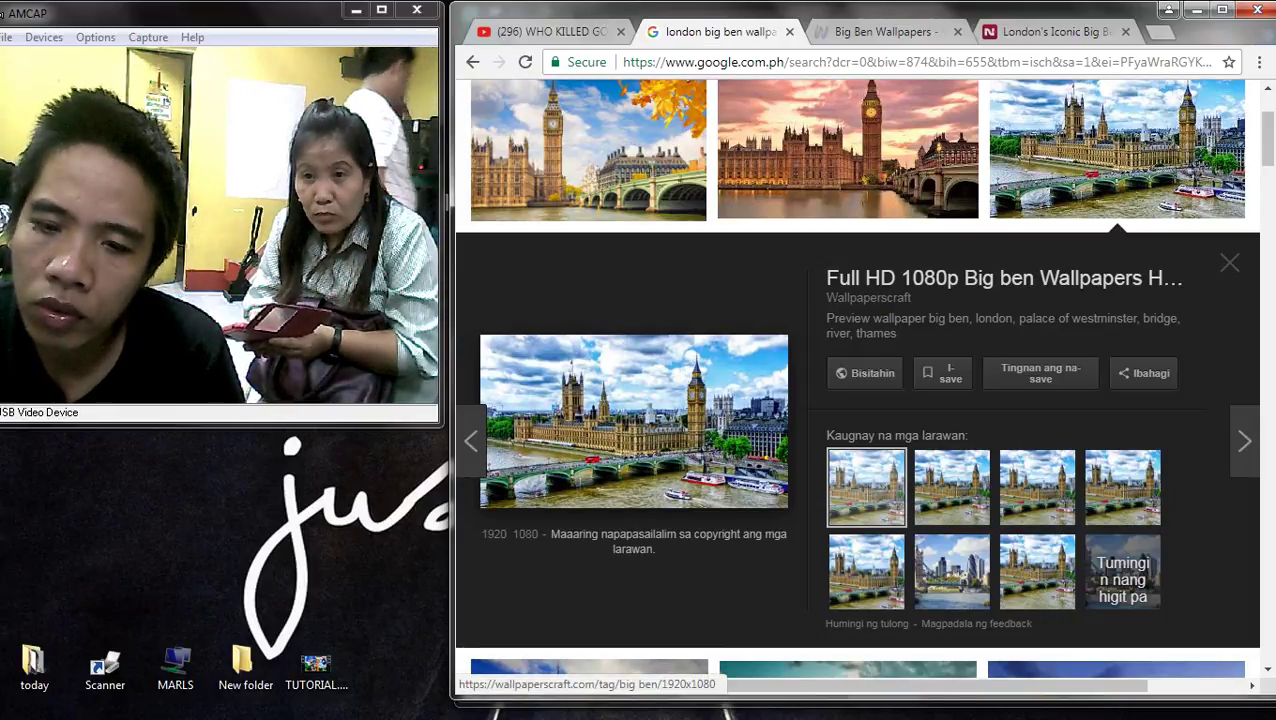
- Open the previewed image's WallpapersCraft source and the Big Ben twilight wallpaper's download page
left_click(634, 421)
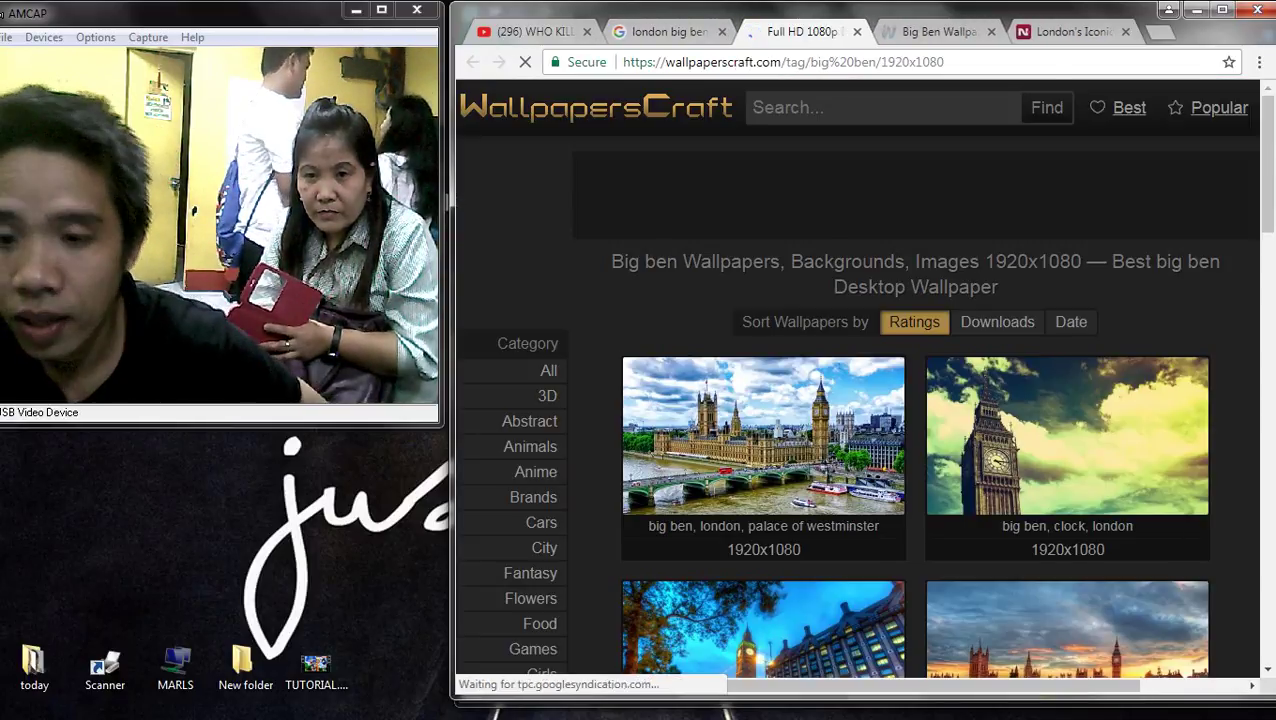
scroll(860, 400, "down", 3)
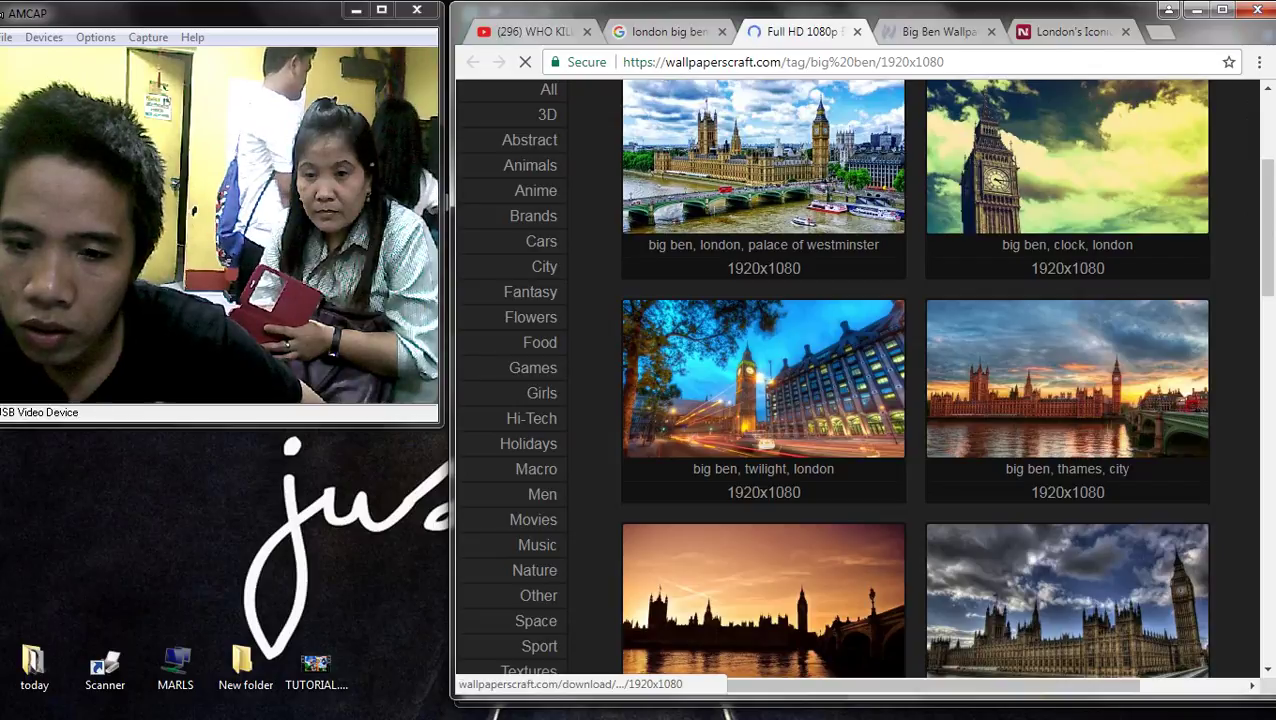
left_click(763, 378)
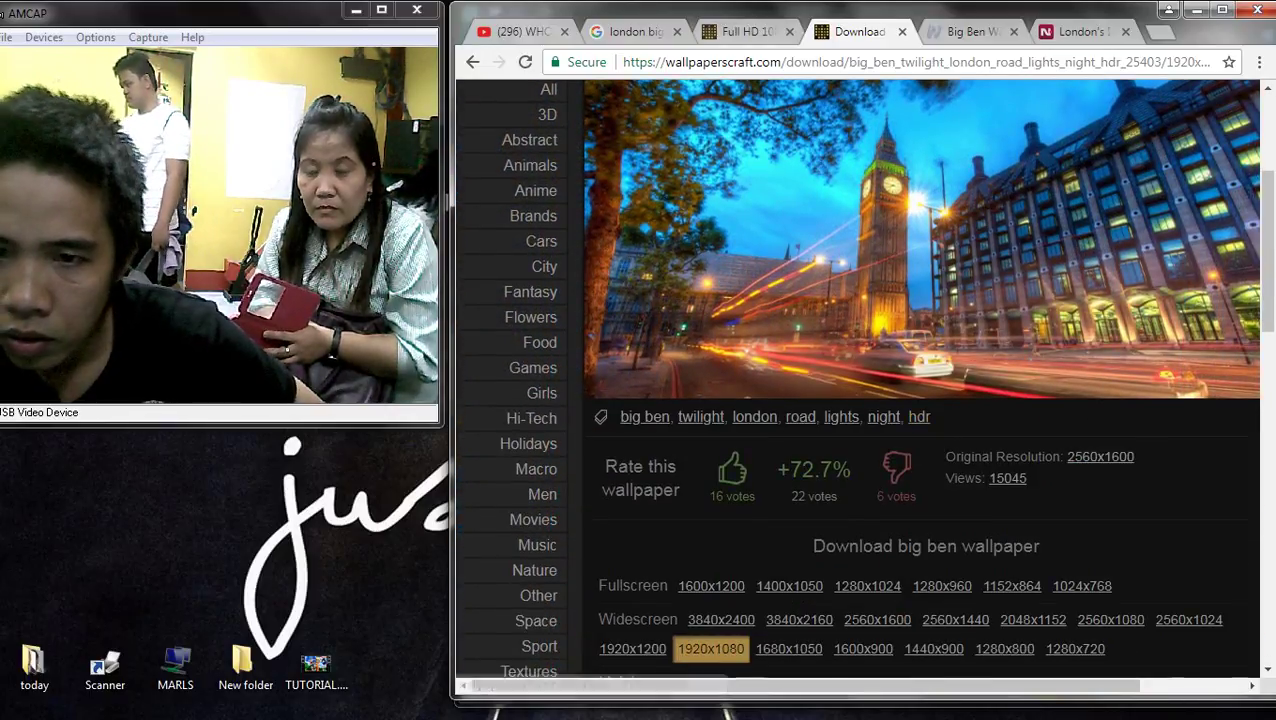
- Back on the 1920x1080 Big Ben grid, open the Palace of Westminster wallpaper
left_click(745, 31)
scroll(915, 380, "up", 2)
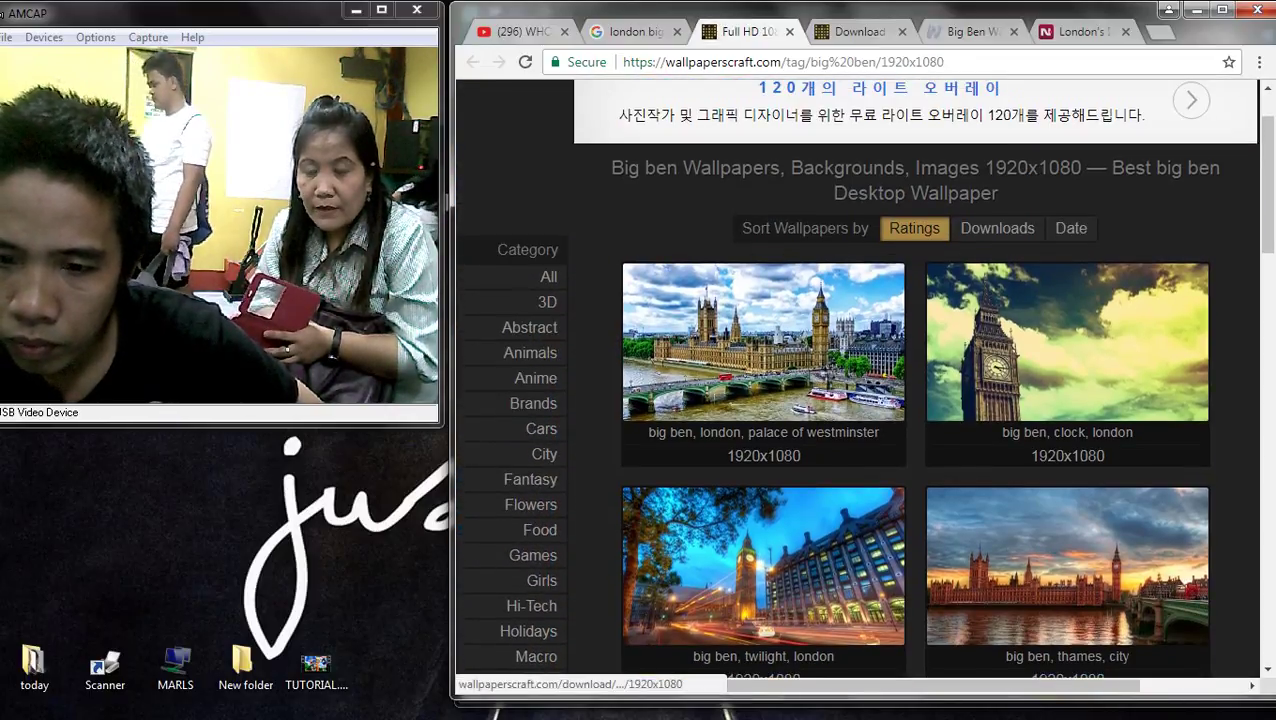
left_click(763, 341)
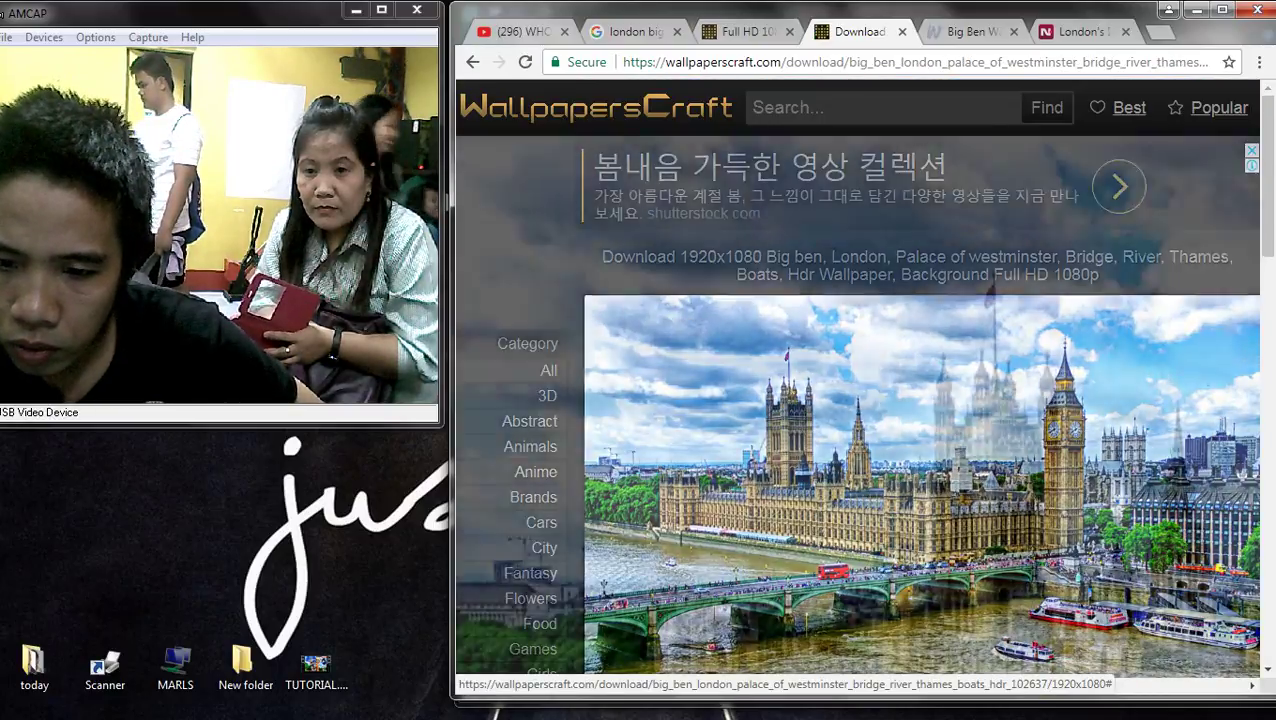
- View the Palace of Westminster wallpaper at full size in a maximized browser window
left_click(920, 480)
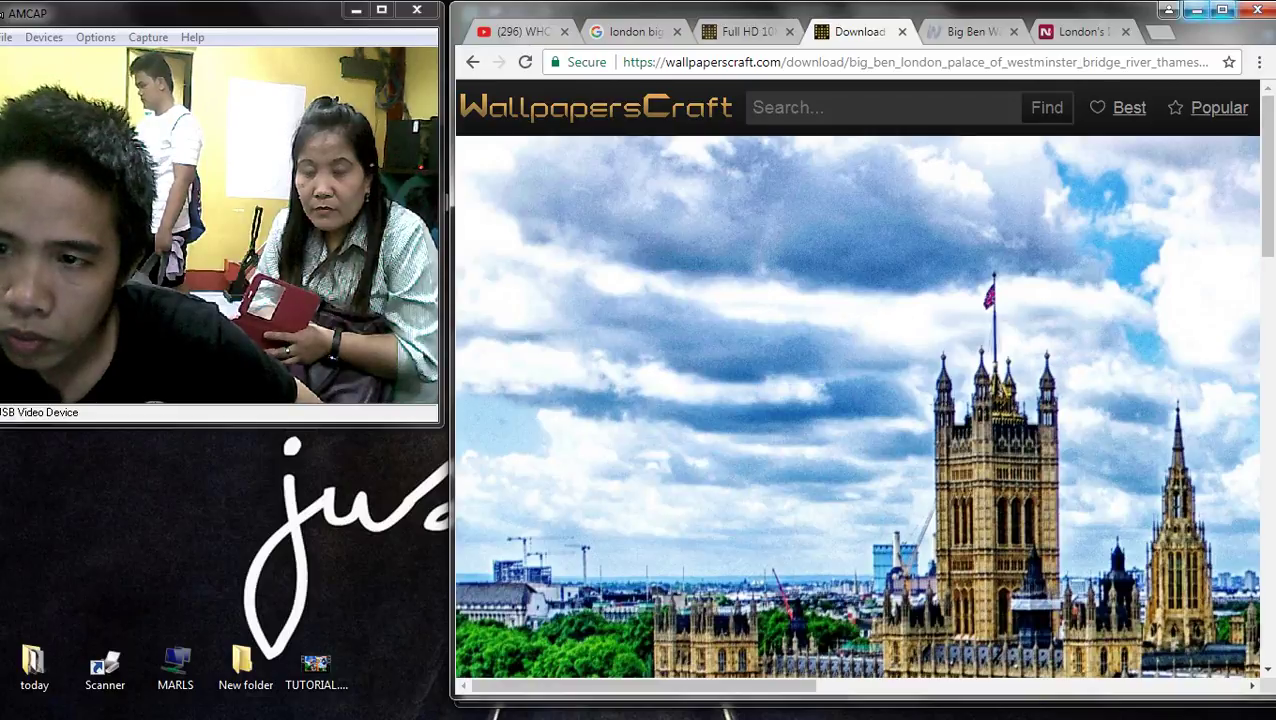
key("super+Up")
scroll(638, 380, "down", 5)
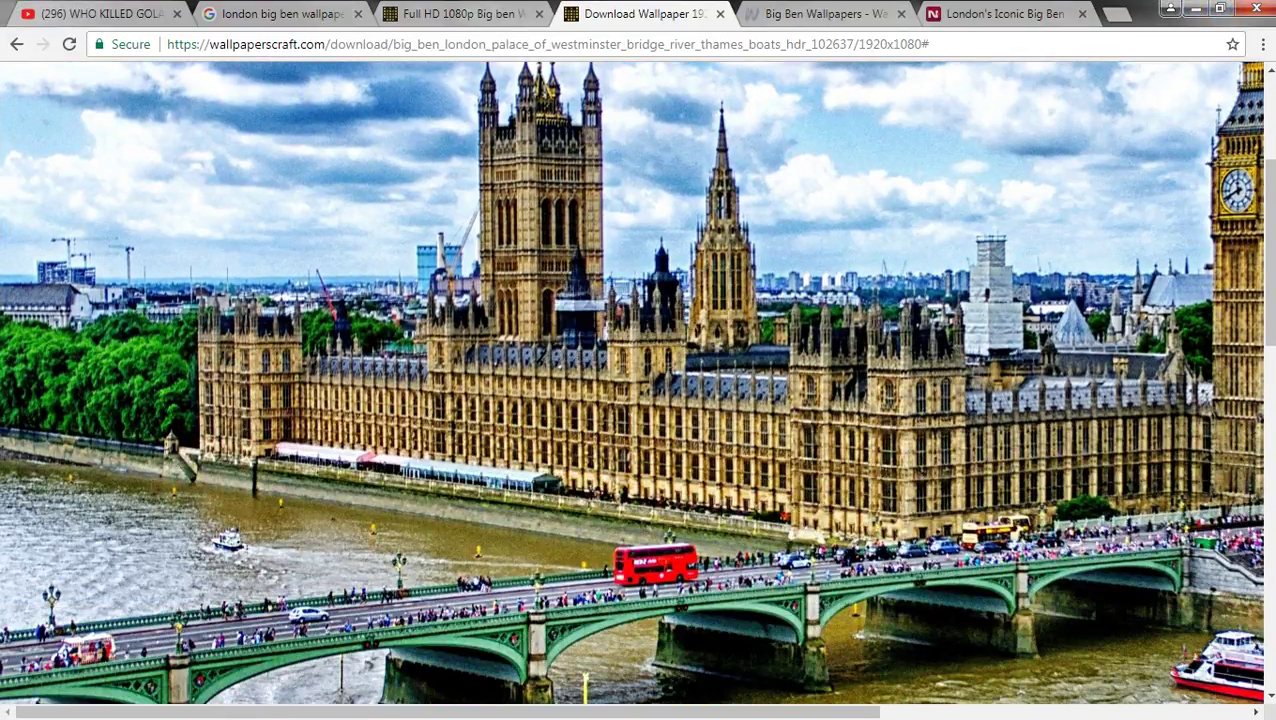
scroll(638, 380, "down", 6)
scroll(638, 380, "up", 3)
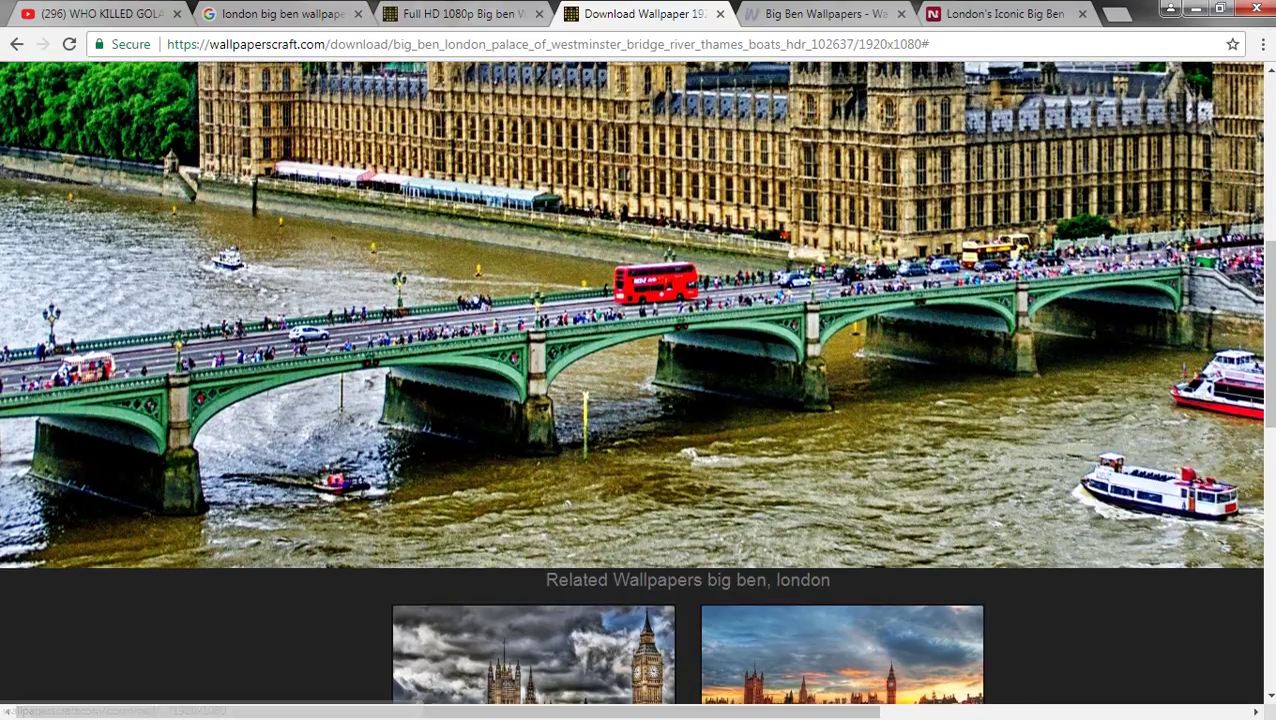
key("Escape")
scroll(640, 400, "up", 4)
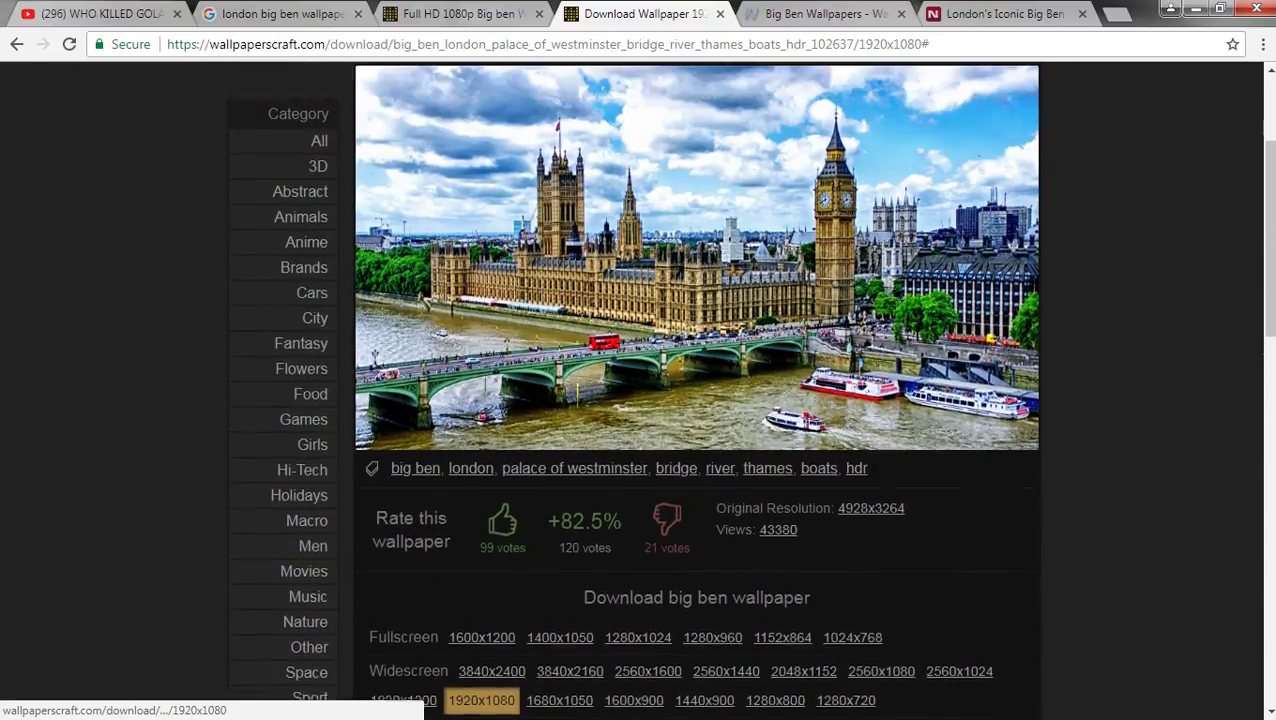
scroll(640, 400, "up", 1)
left_click(640, 400)
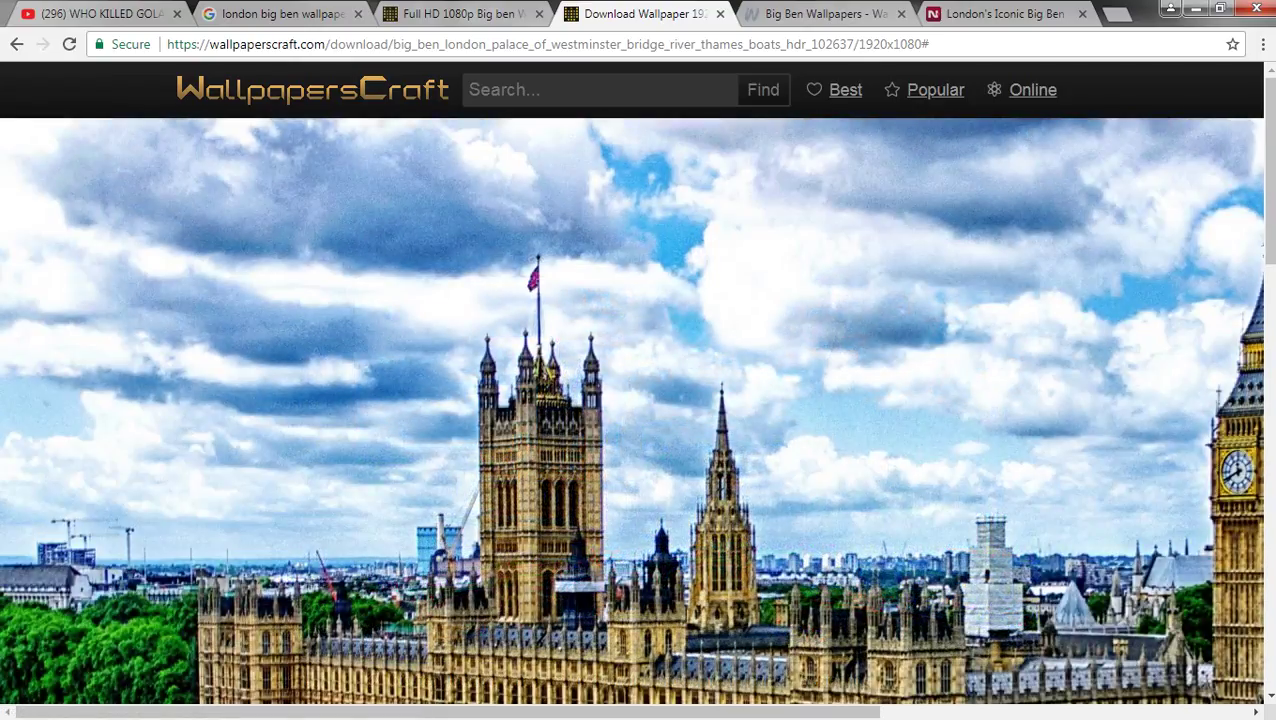
scroll(638, 400, "down", 1)
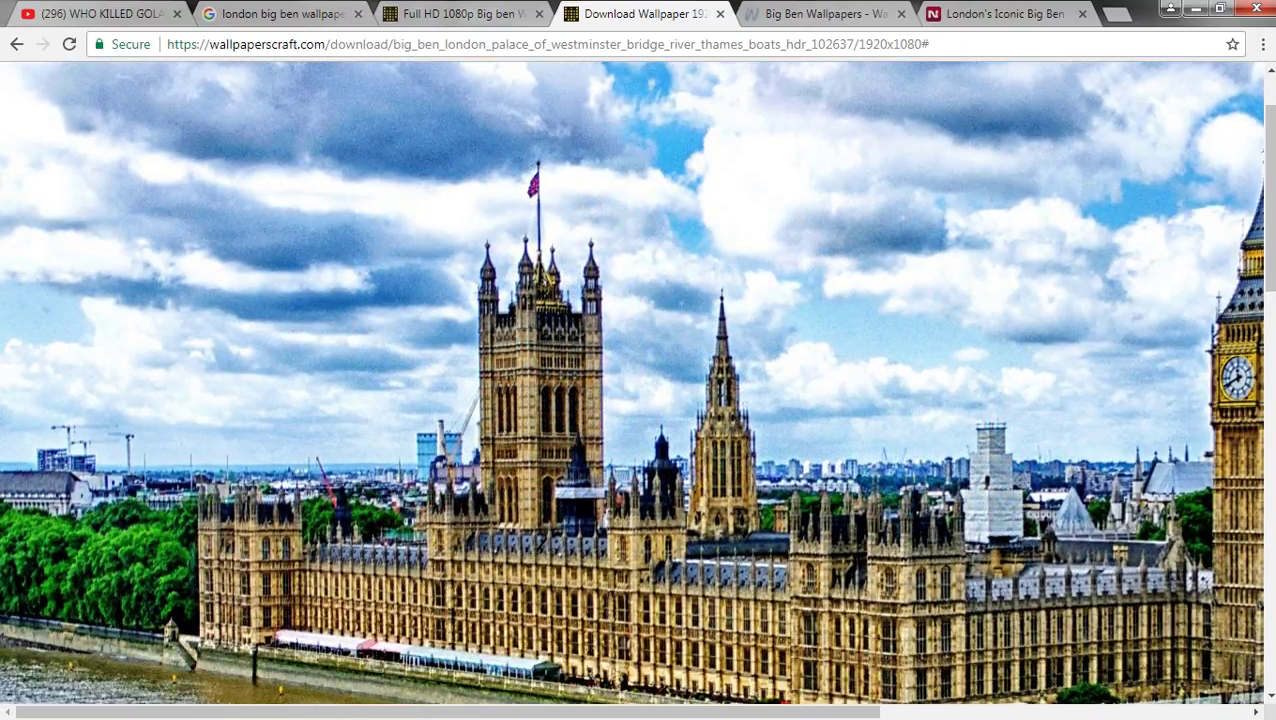
left_click(638, 400)
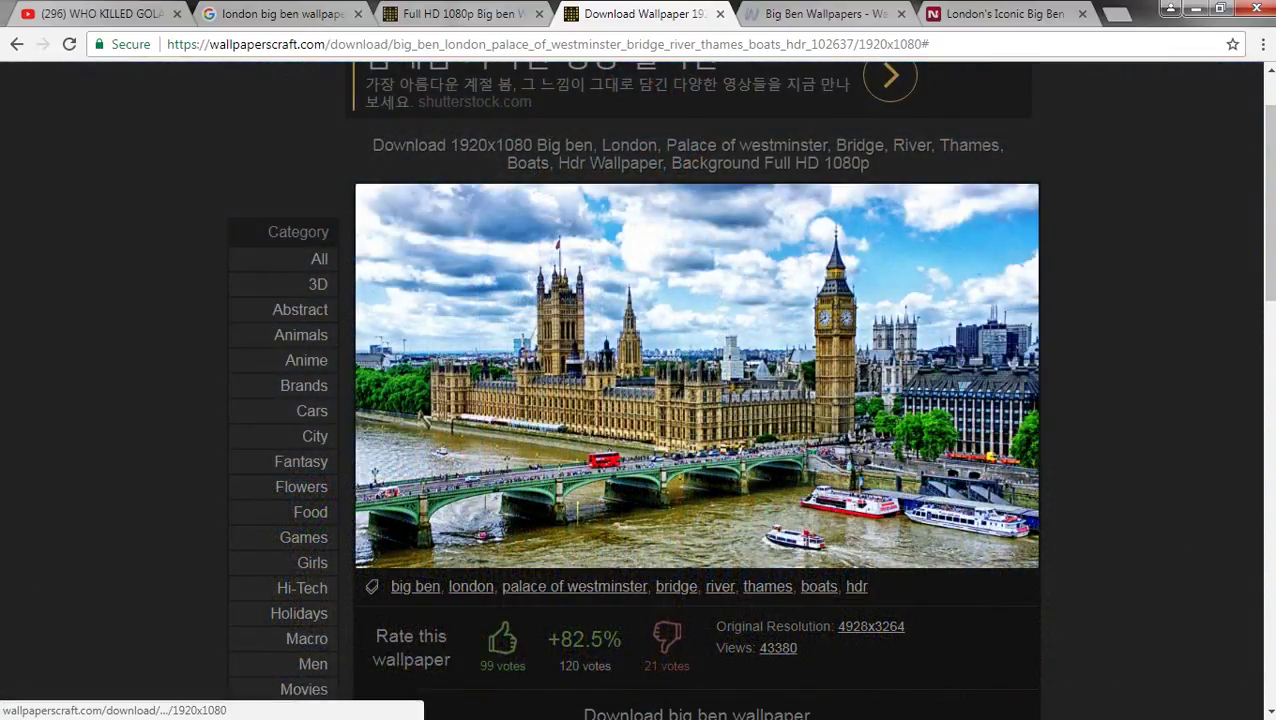
left_click(638, 400)
scroll(638, 400, "down", 1)
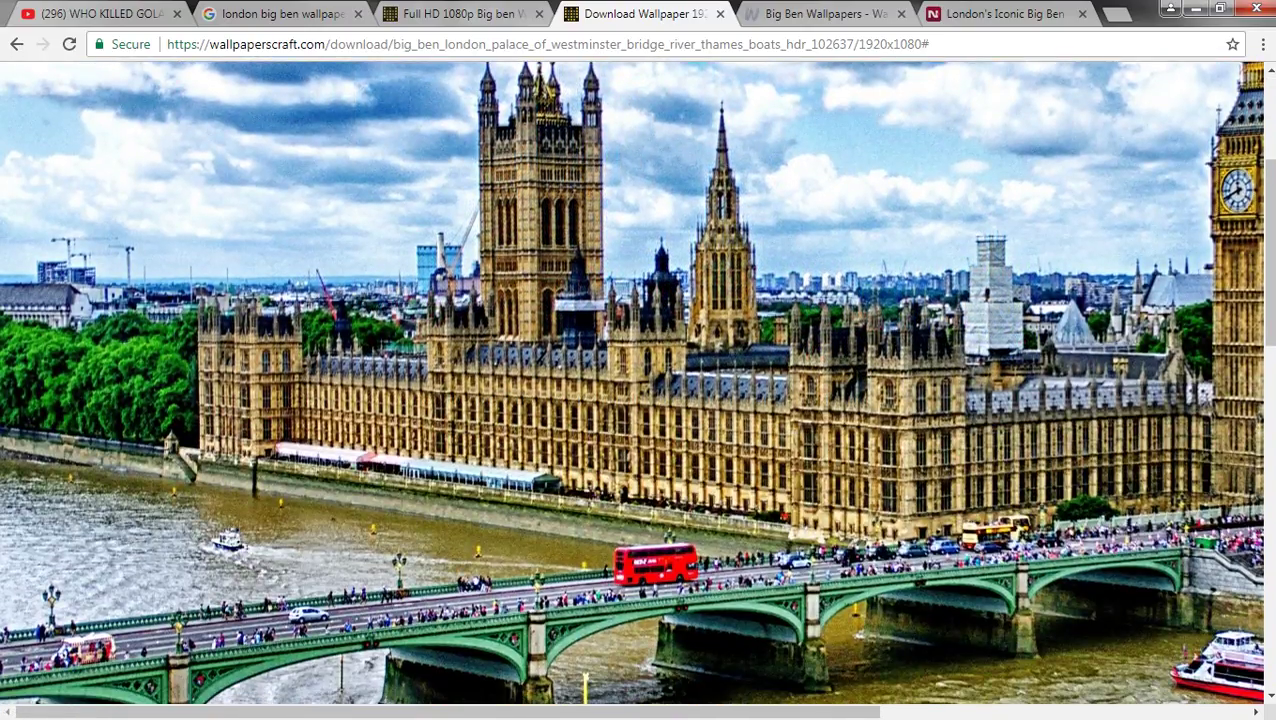
scroll(638, 400, "right", 10)
scroll(638, 400, "up", 3)
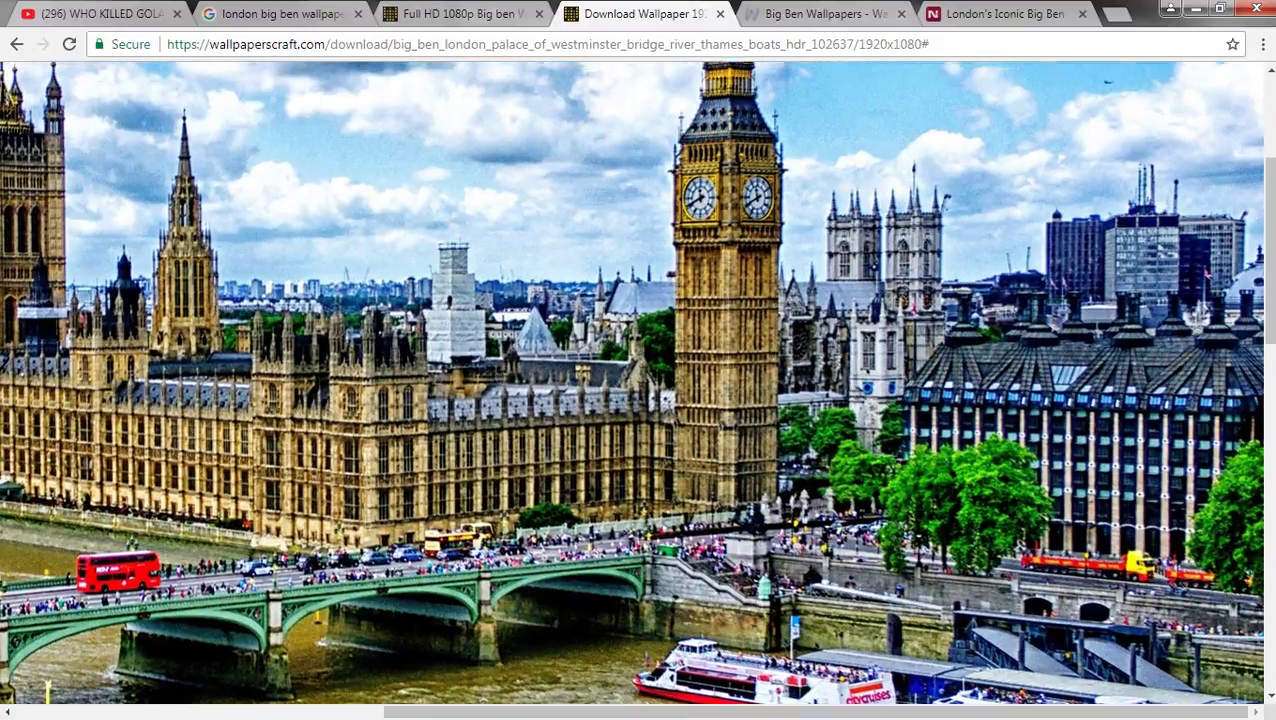
scroll(638, 400, "down", 4)
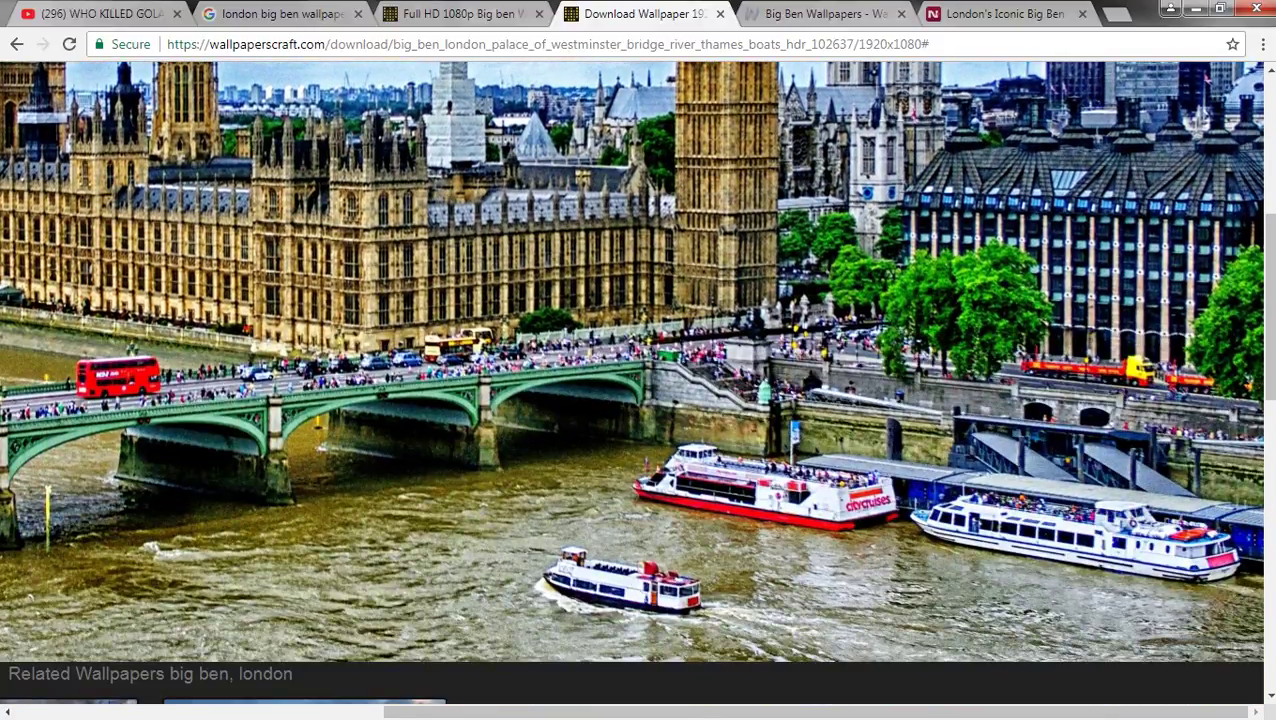
scroll(638, 400, "left", 4)
scroll(638, 400, "right", 4)
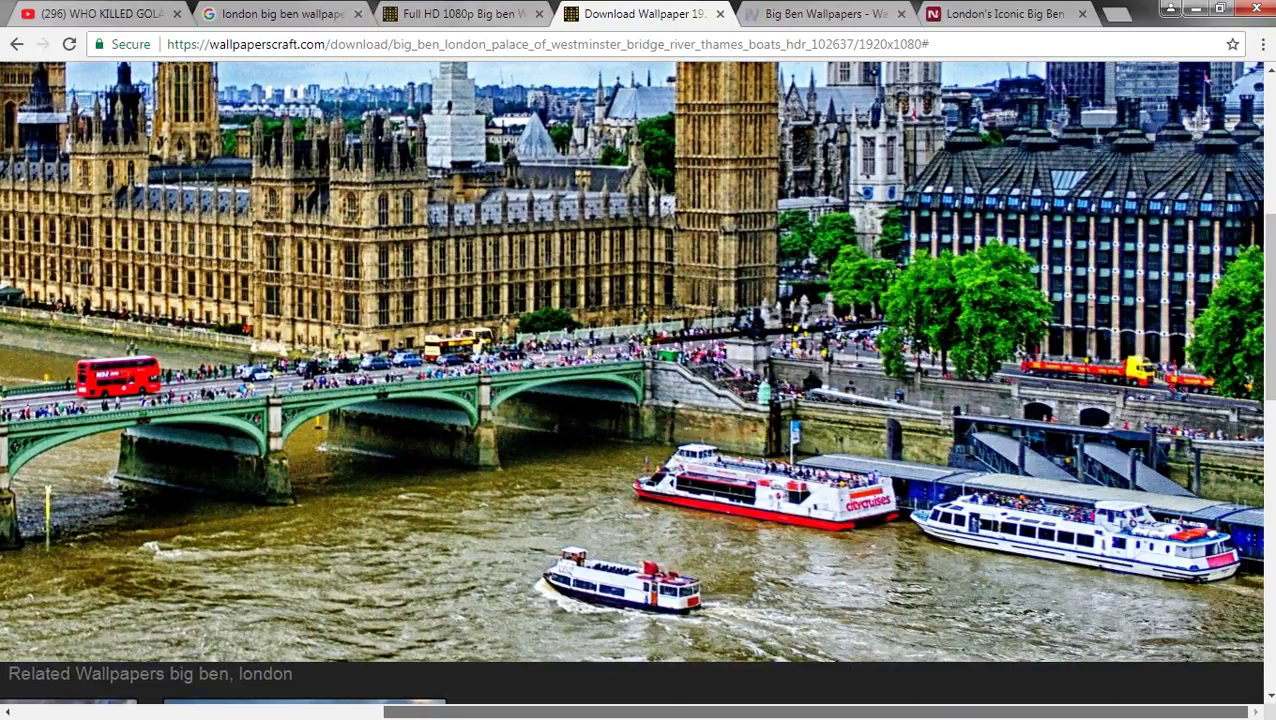
scroll(638, 400, "up", 6)
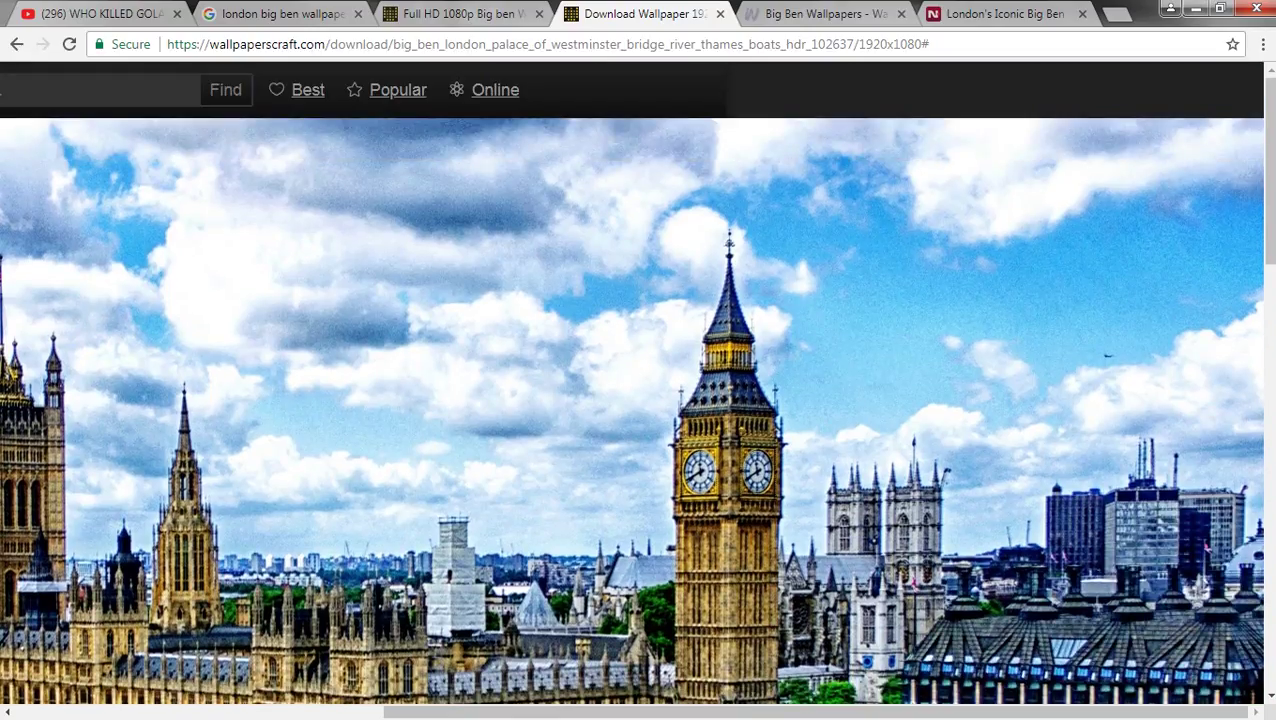
scroll(638, 400, "down", 3)
scroll(638, 400, "up", 2)
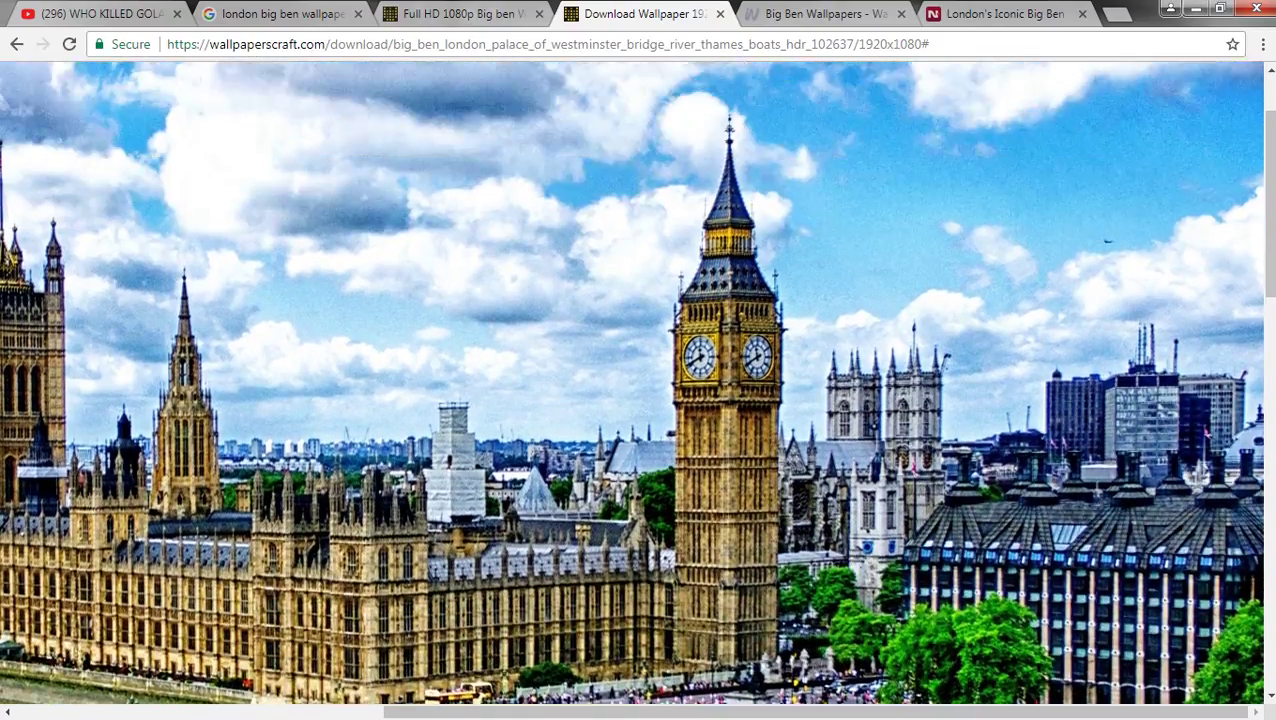
scroll(638, 400, "down", 7)
scroll(638, 400, "down", 2)
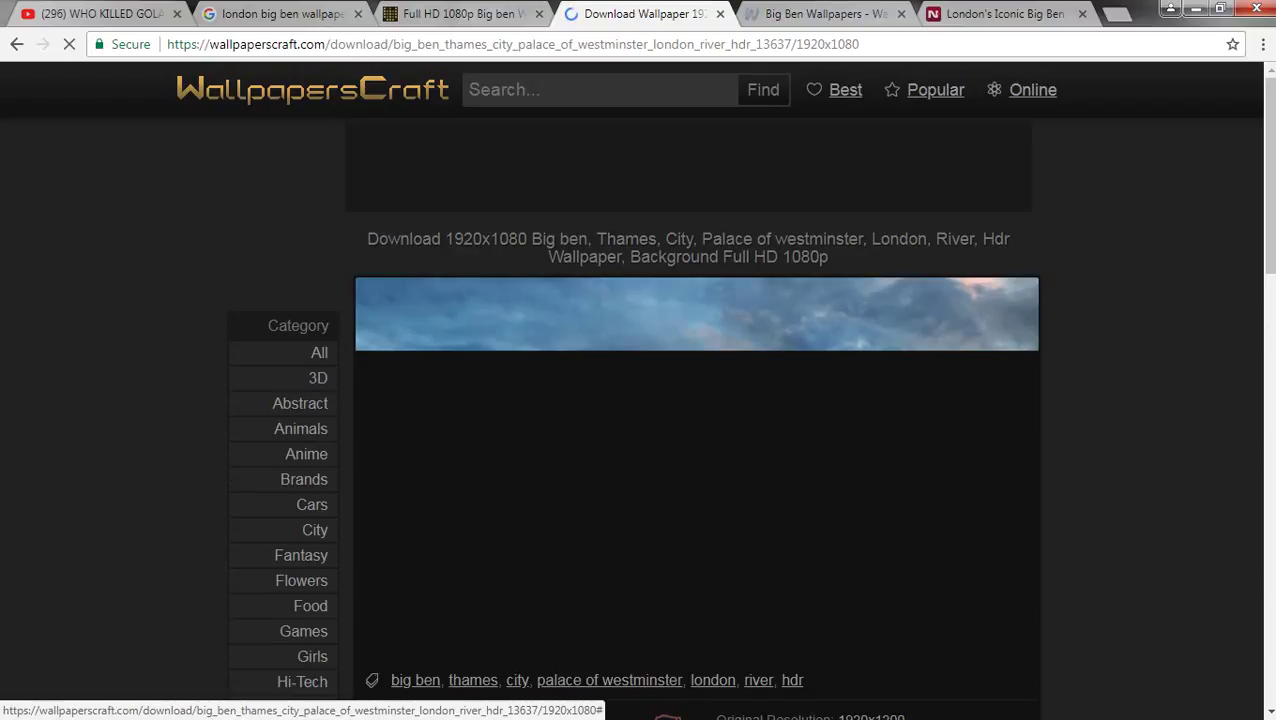
scroll(638, 400, "down", 2)
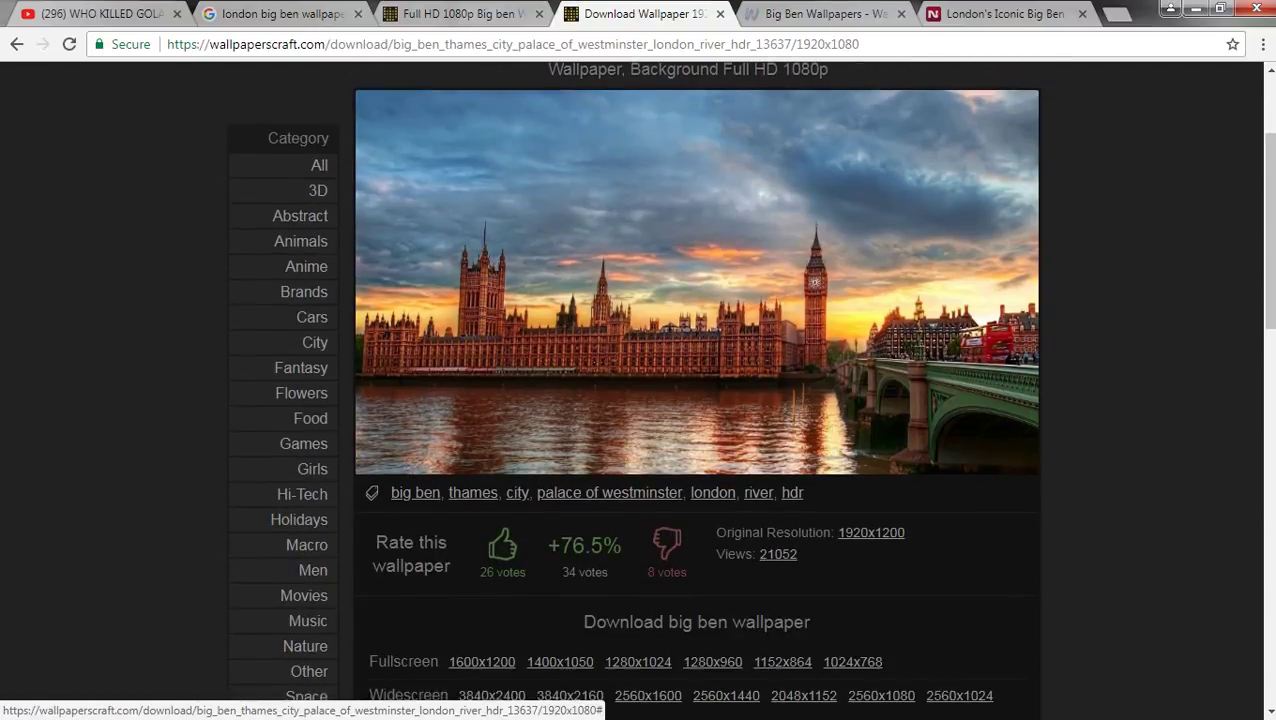
scroll(638, 400, "down", 12)
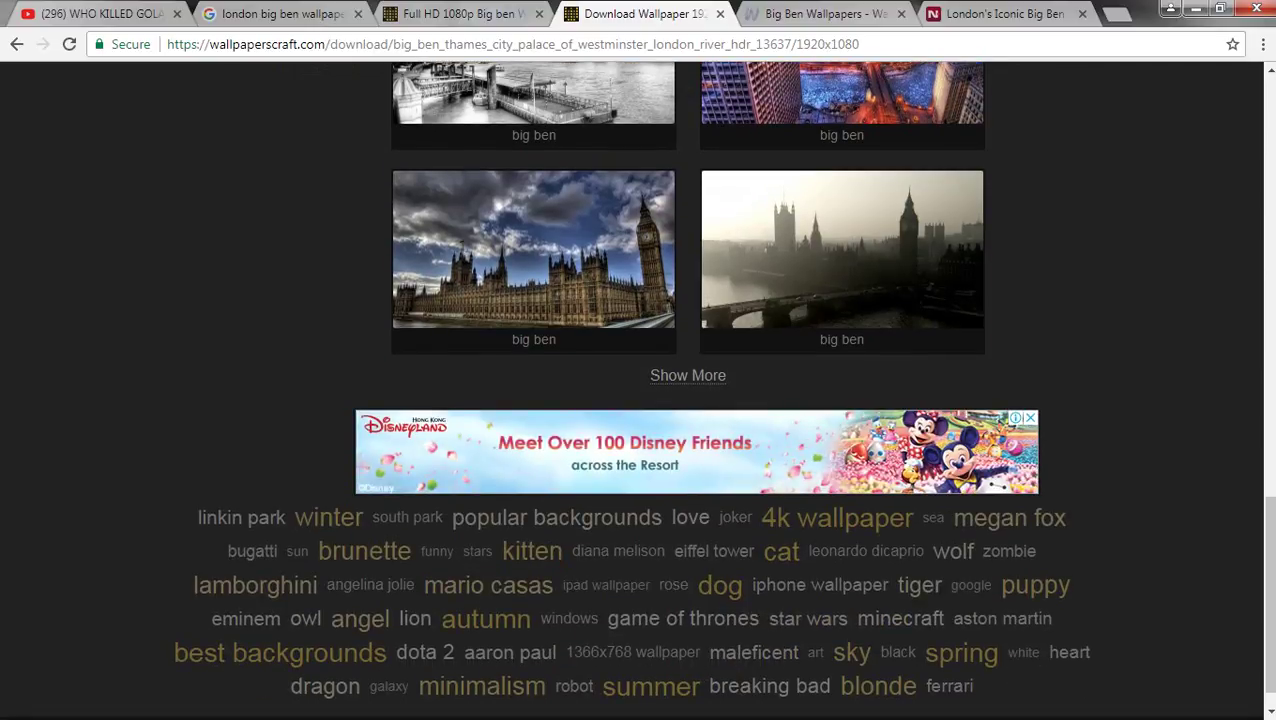
- Load two more batches of related Big Ben wallpapers, then return to Google Images
left_click(688, 375)
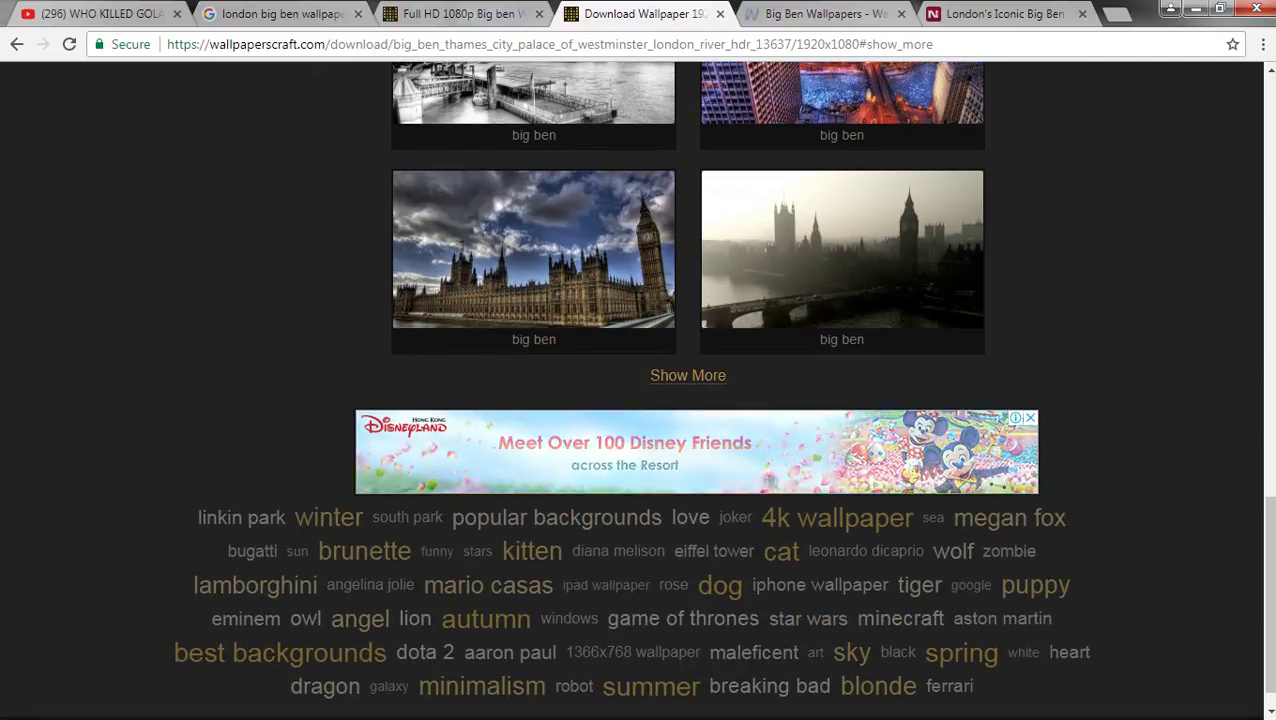
scroll(688, 400, "down", 3)
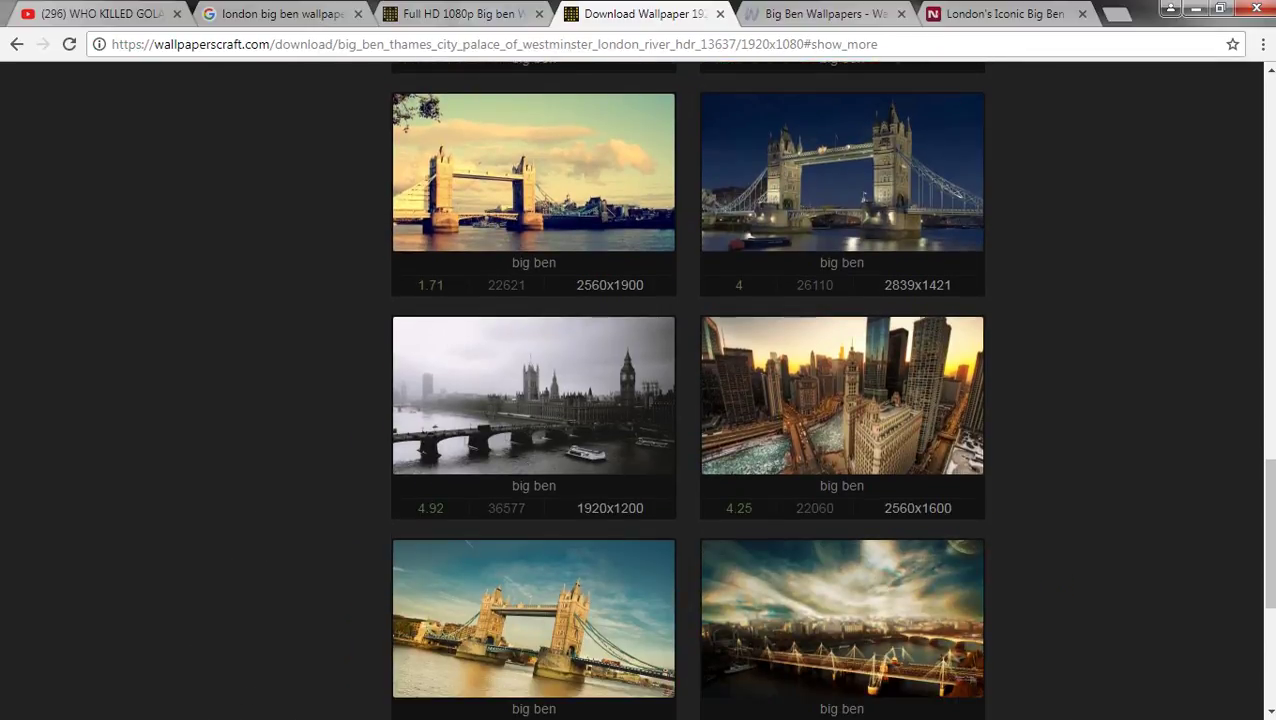
scroll(638, 400, "down", 4)
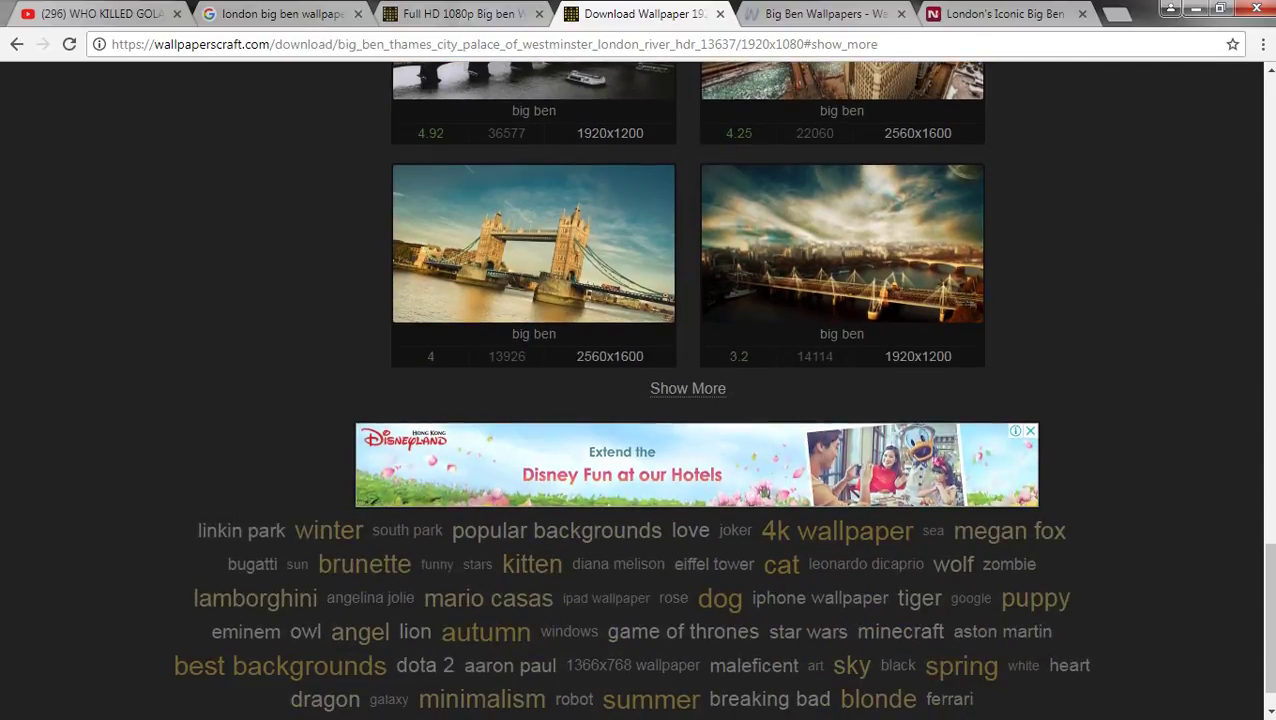
scroll(638, 400, "down", 1)
scroll(638, 400, "up", 2)
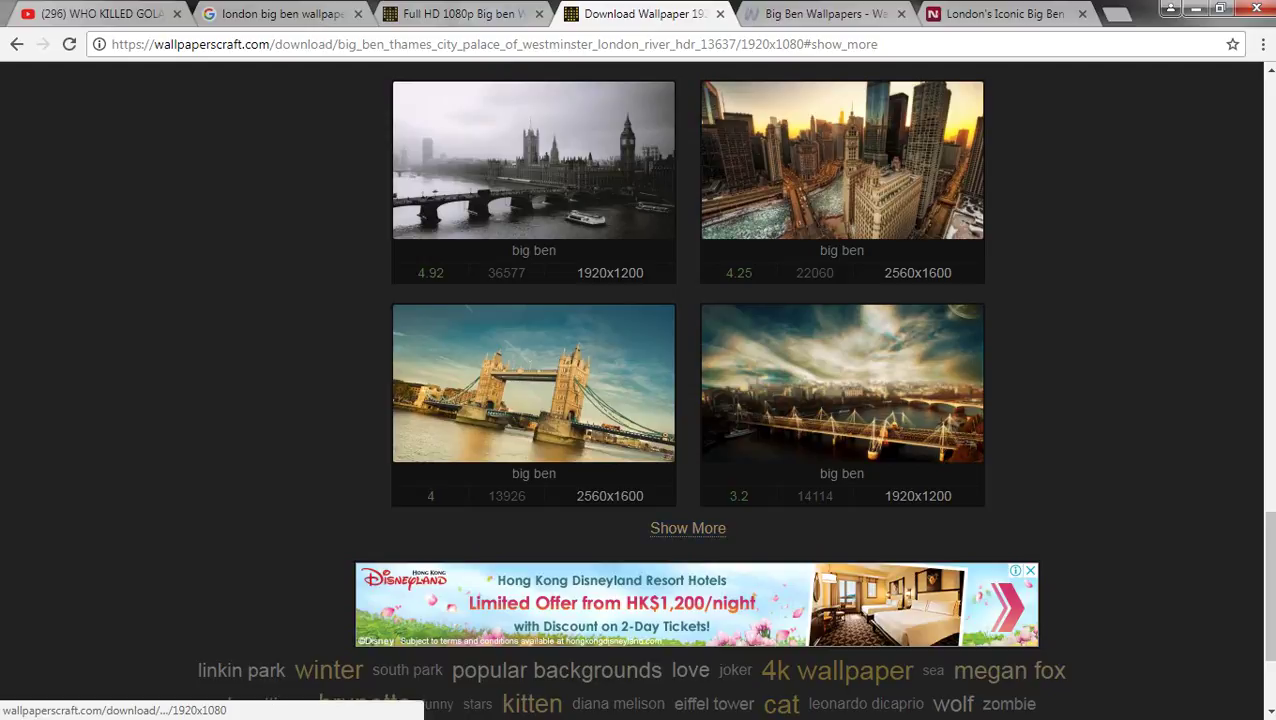
left_click(688, 528)
scroll(688, 400, "down", 3)
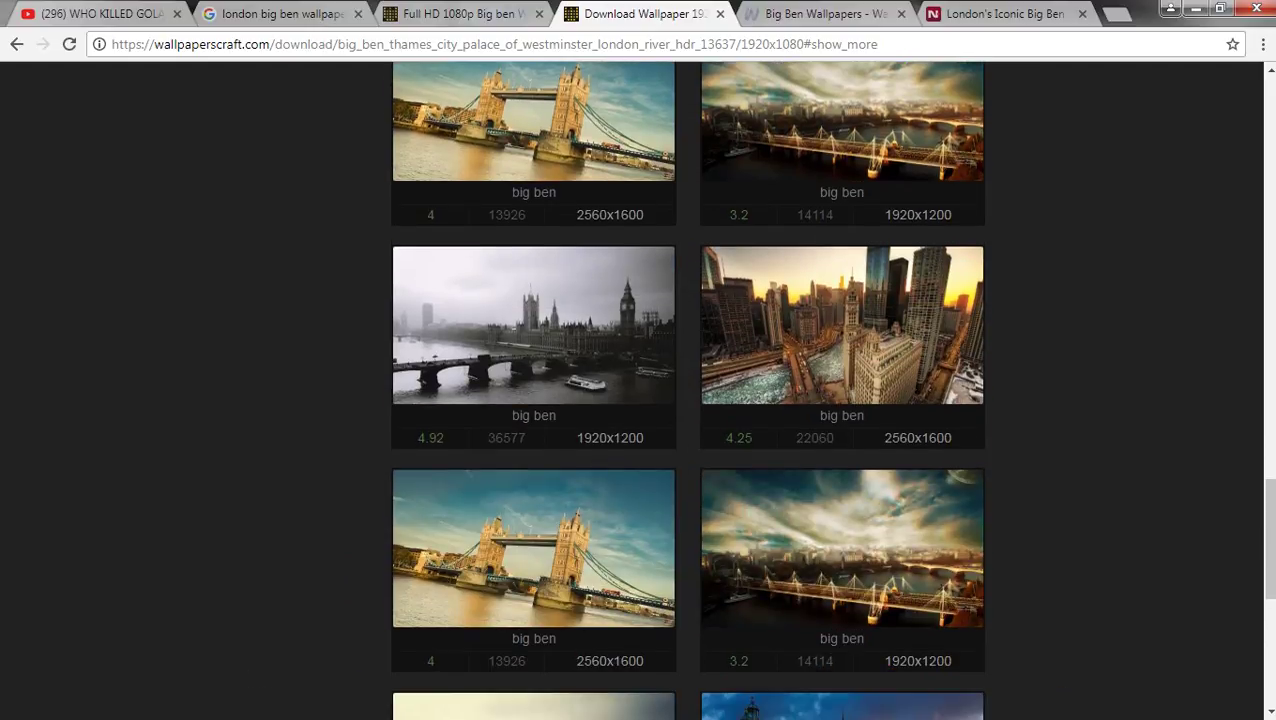
scroll(688, 400, "down", 3)
scroll(943, 627, "down", 3)
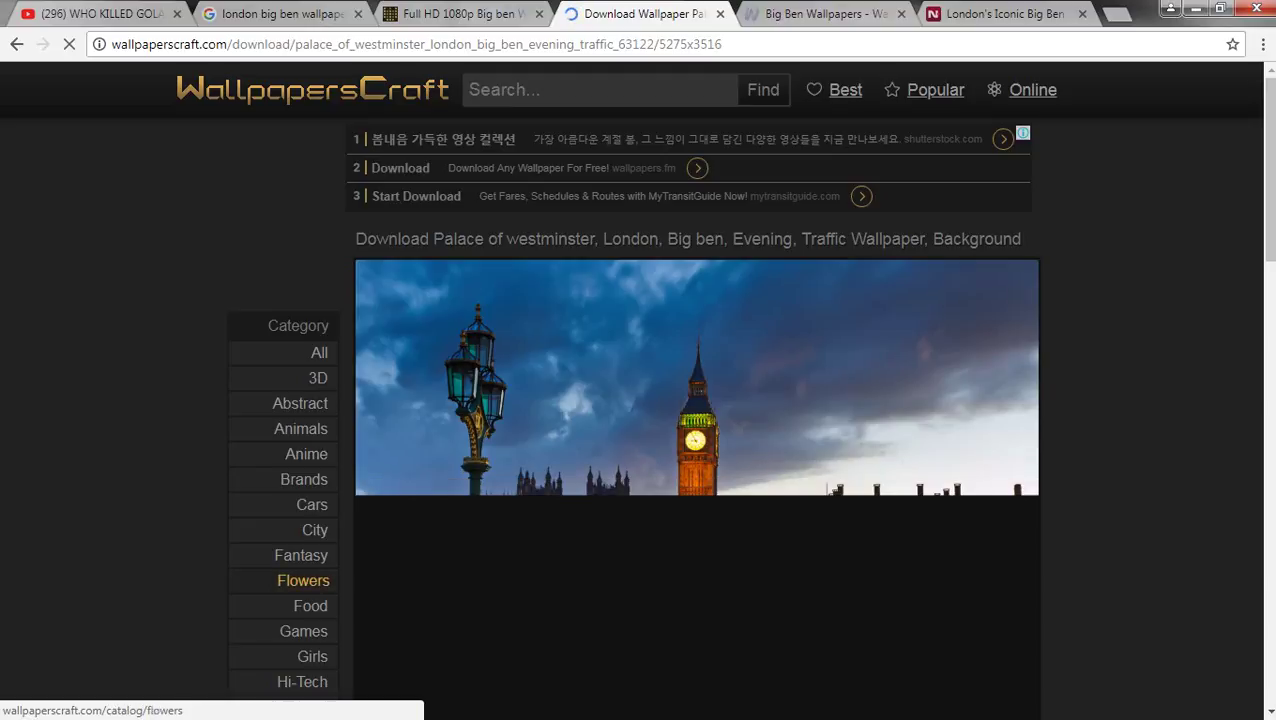
scroll(697, 390, "down", 3)
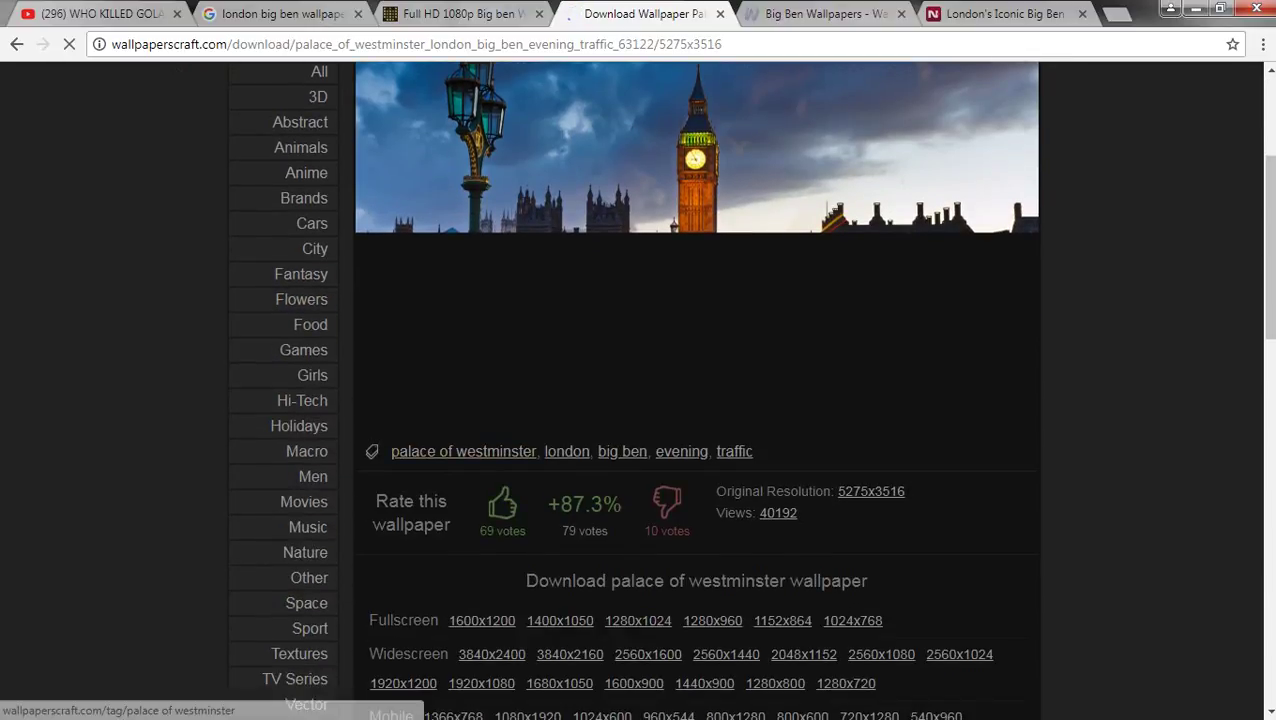
scroll(775, 402, "down", 3)
scroll(710, 402, "down", 4)
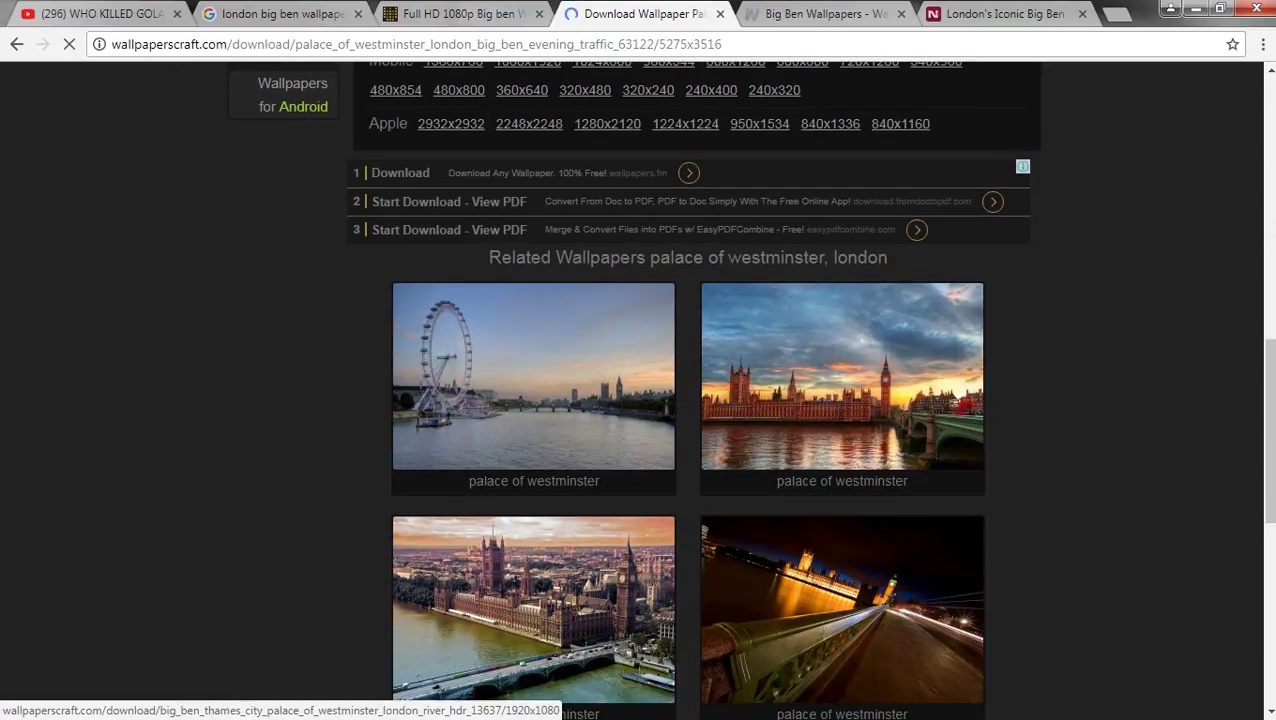
scroll(720, 400, "down", 4)
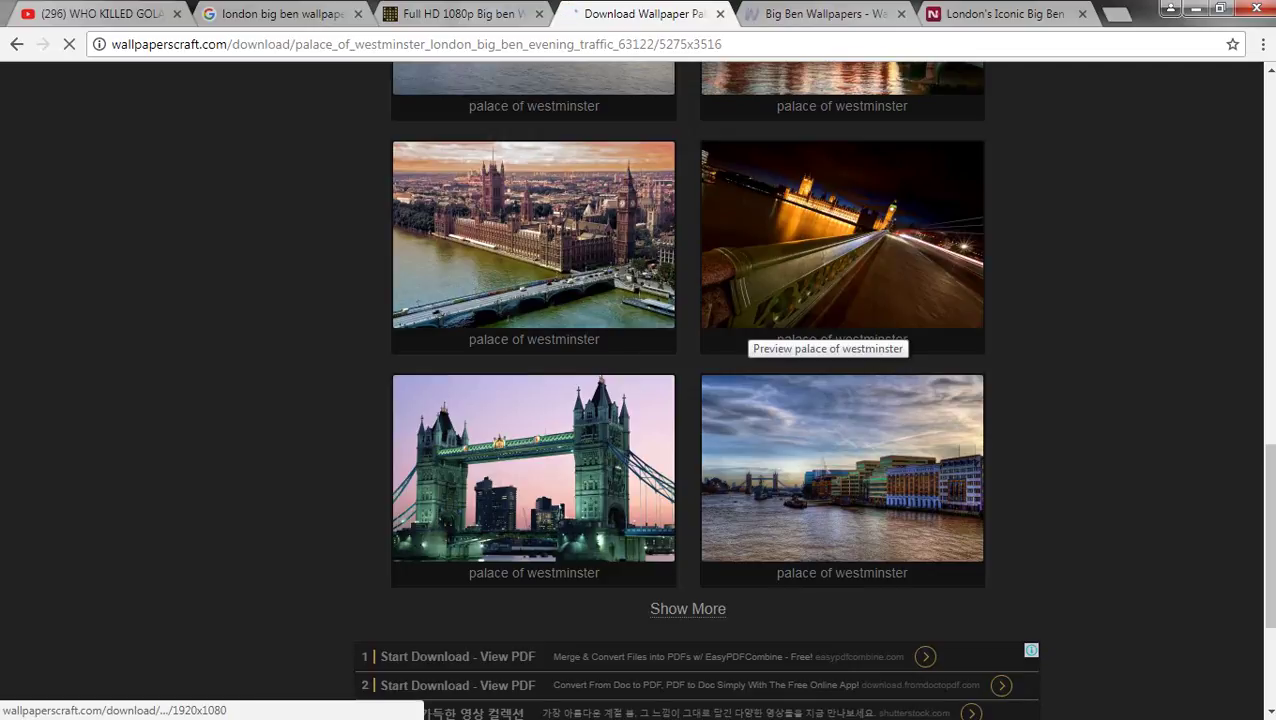
scroll(827, 330, "down", 3)
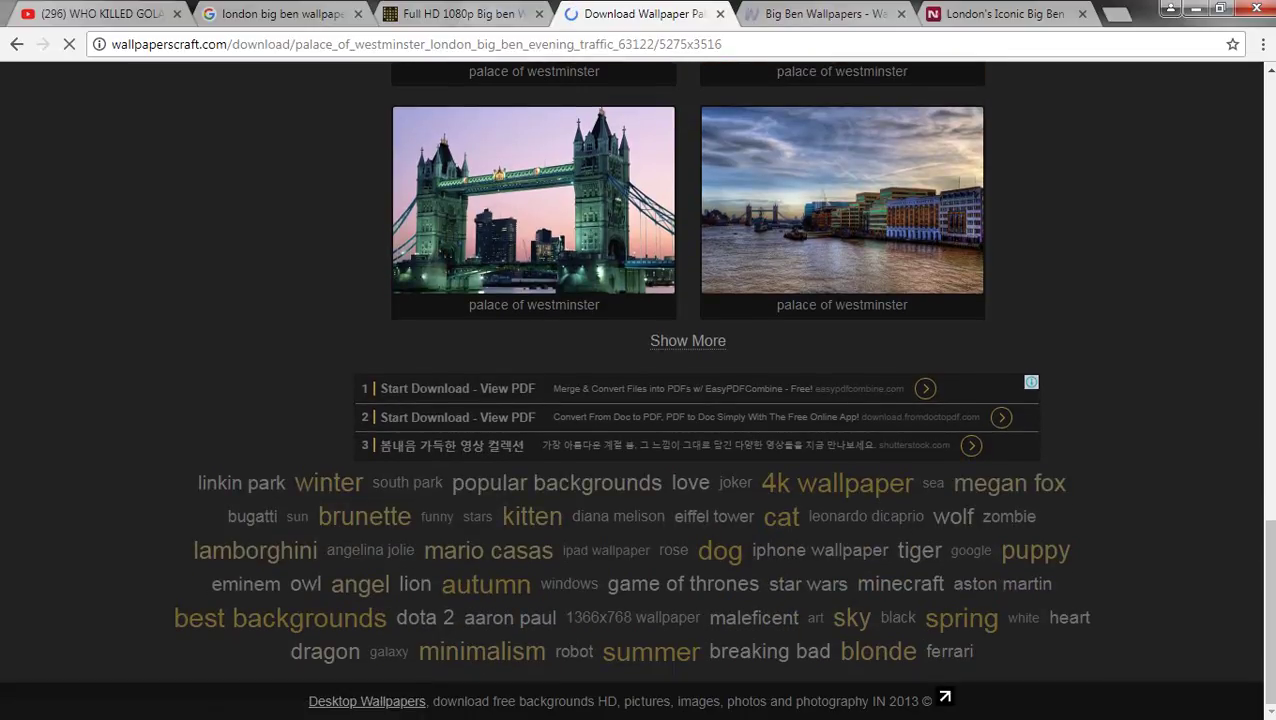
key("ctrl+shift+Tab")
key("ctrl+shift+Tab")
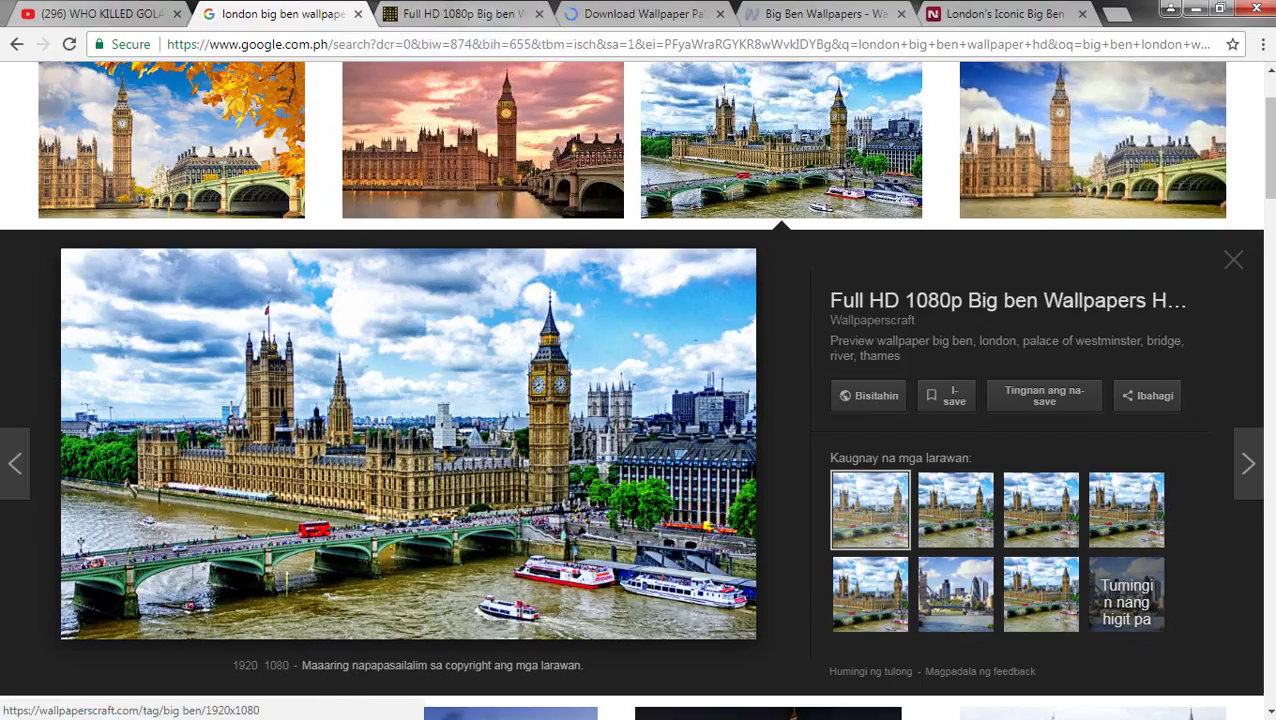
- Close the three leftover Big Ben wallpaper tabs and restore the browser window
key("ctrl+Tab")
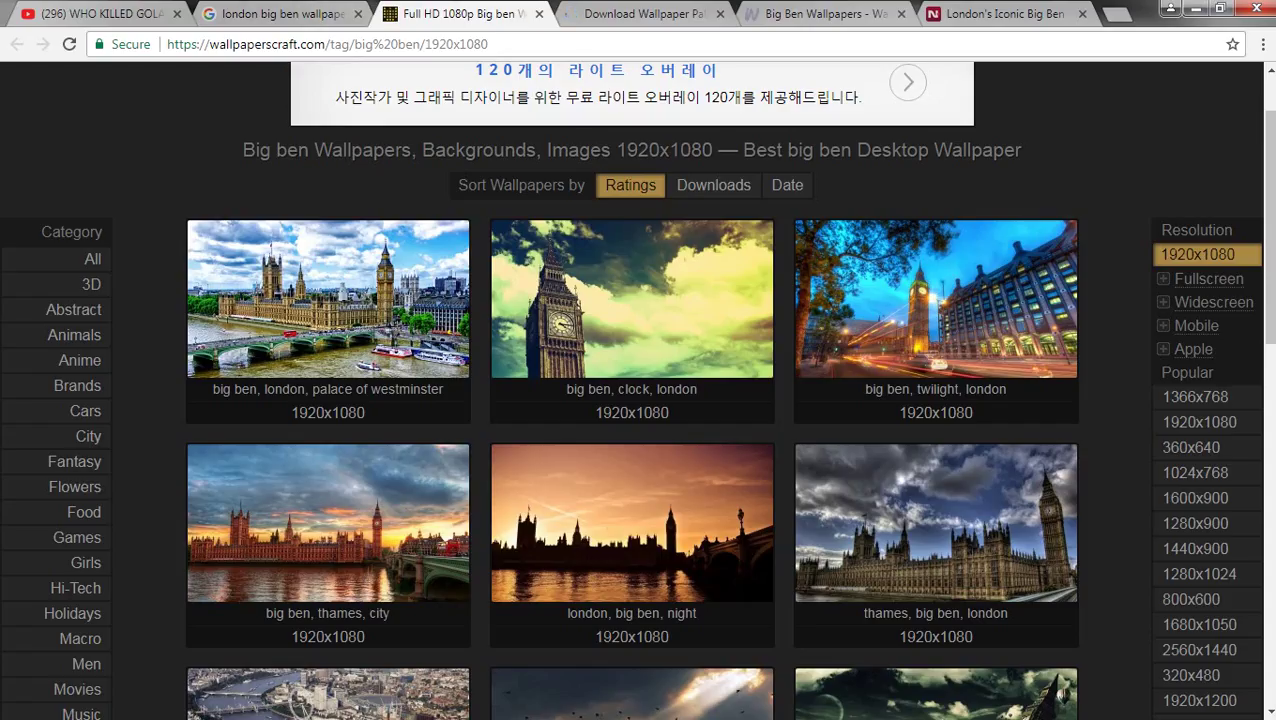
left_click(539, 14)
left_click(539, 14)
left_click(539, 14)
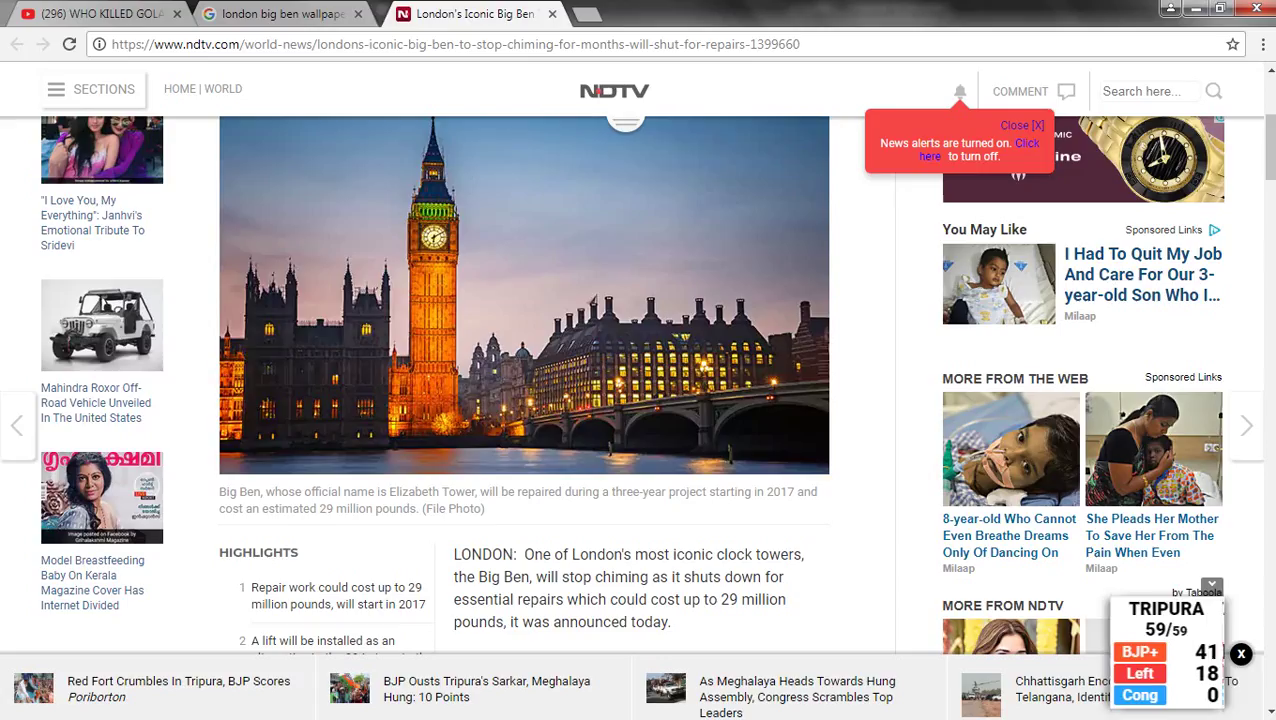
key("super+Down")
scroll(860, 400, "down", 5)
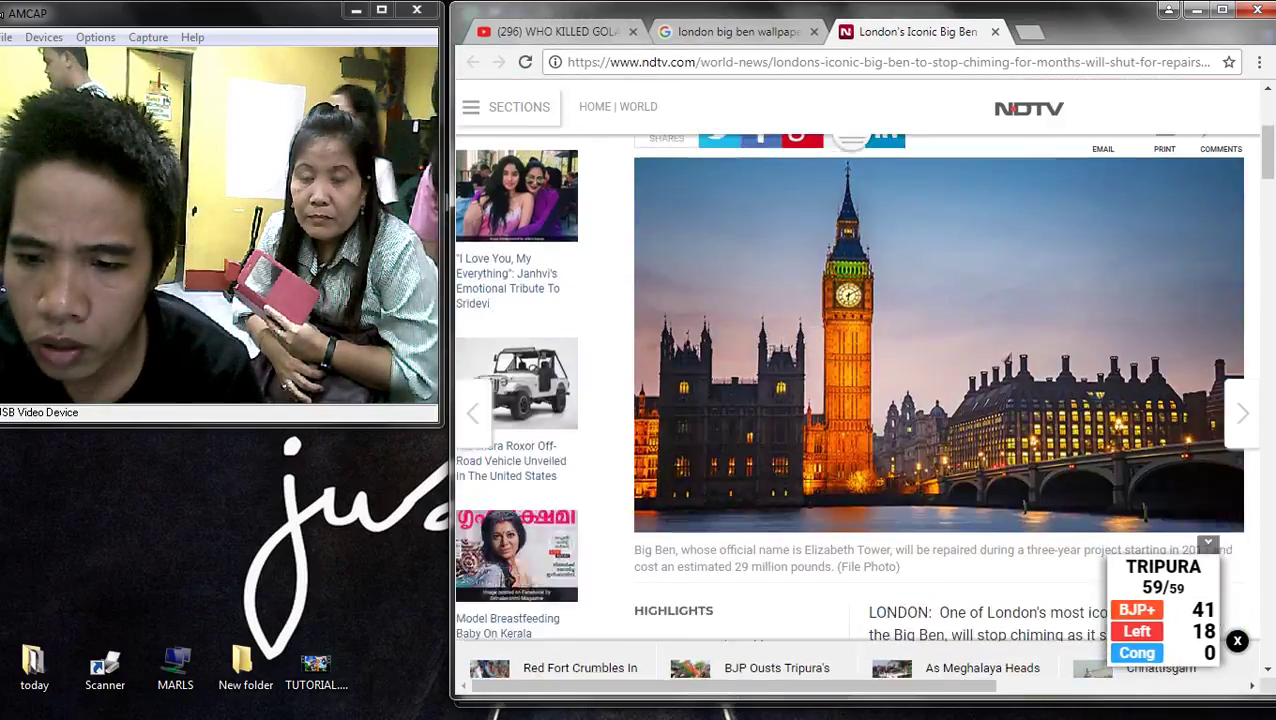
scroll(860, 400, "down", 5)
- Preview the tall 1440x2560 Big Ben wallpaper in Google Images and open its source page
key("ctrl+shift+Tab")
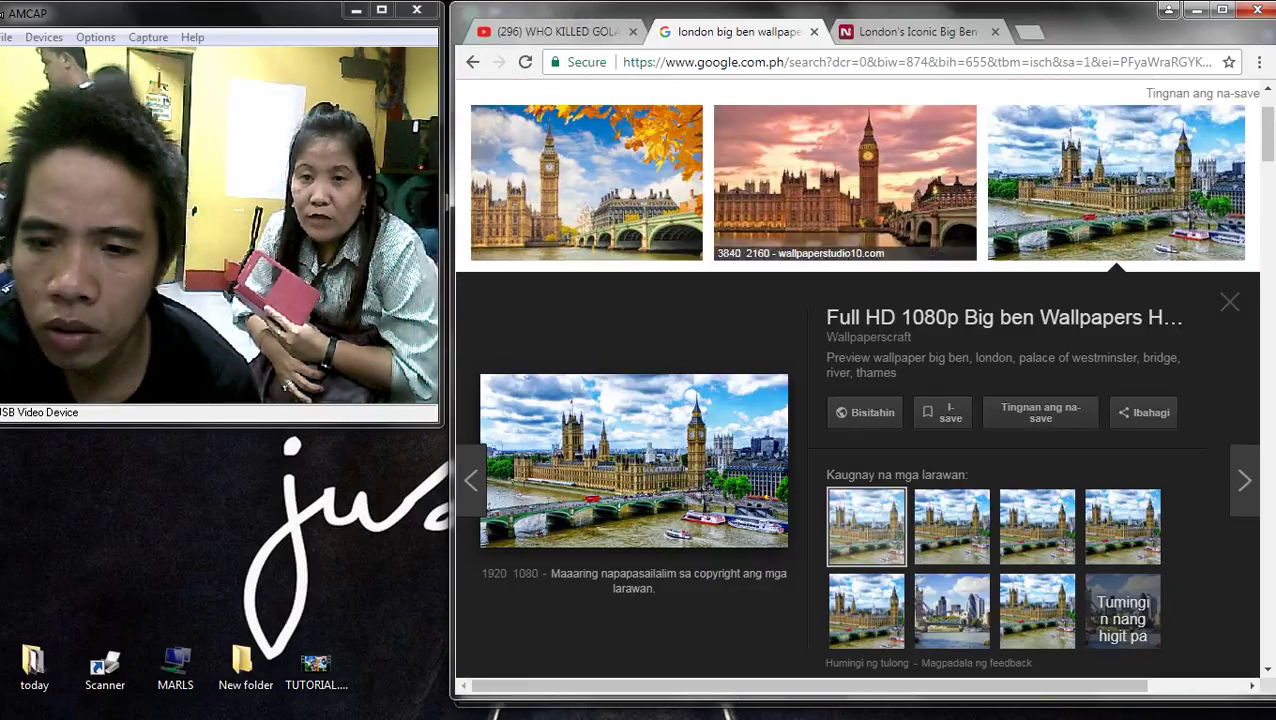
scroll(860, 400, "down", 3)
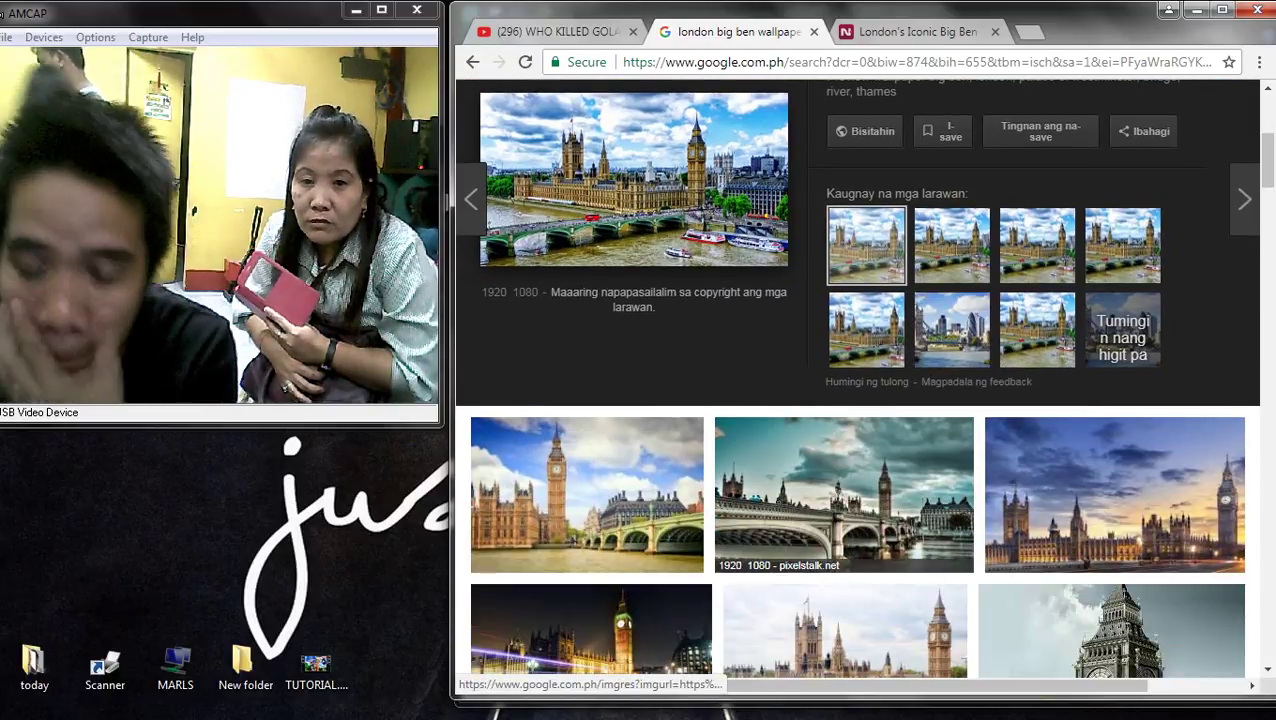
scroll(845, 455, "down", 3)
left_click(857, 600)
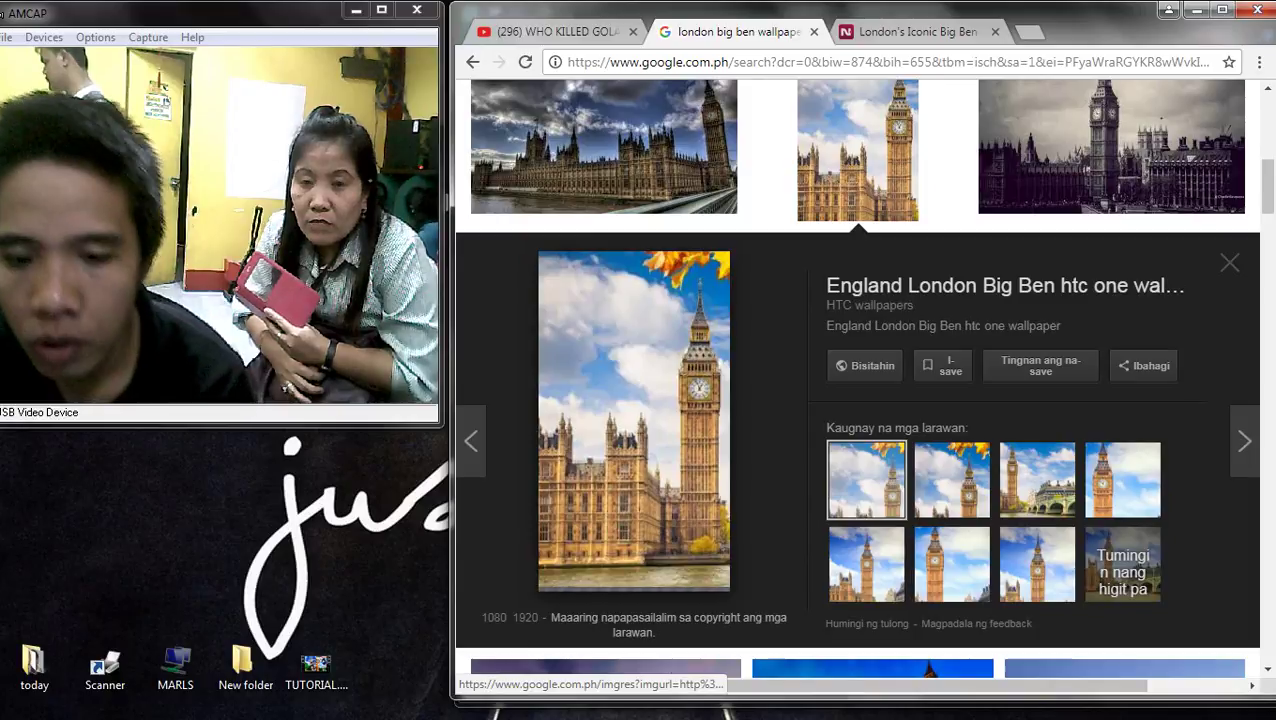
left_click(1037, 480)
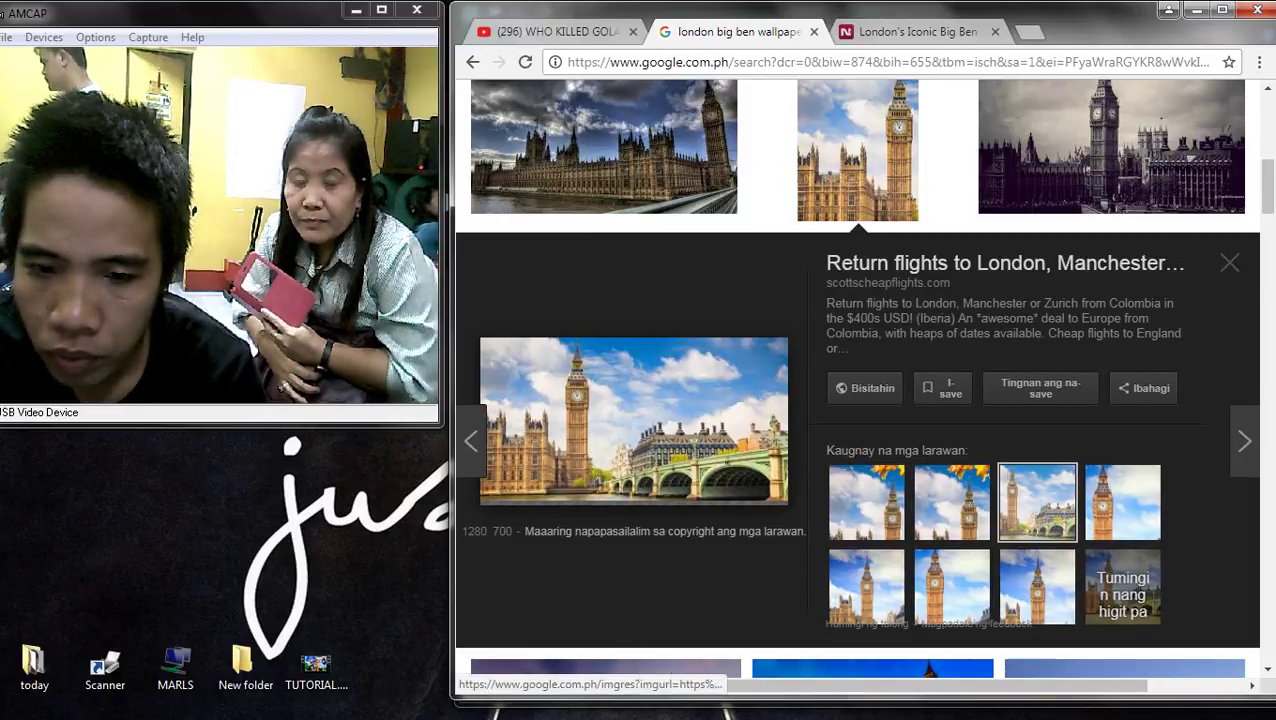
left_click(1037, 587)
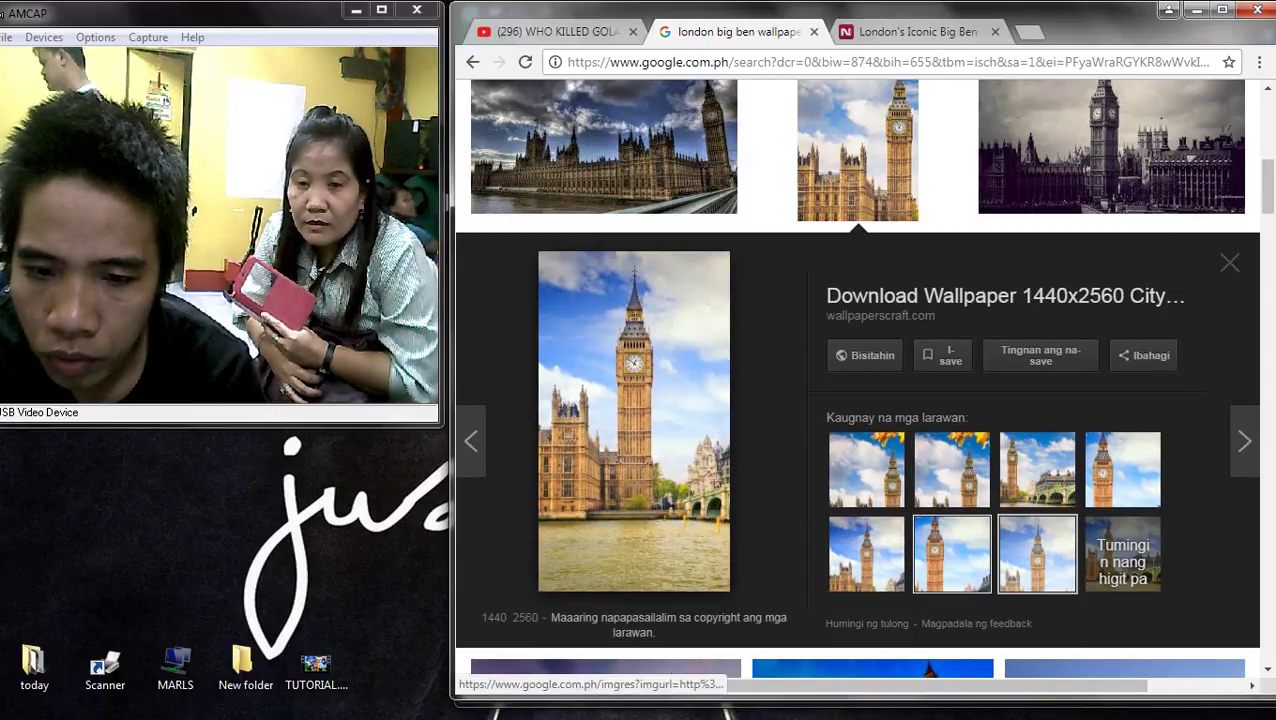
left_click_drag(952, 553, 900, 400)
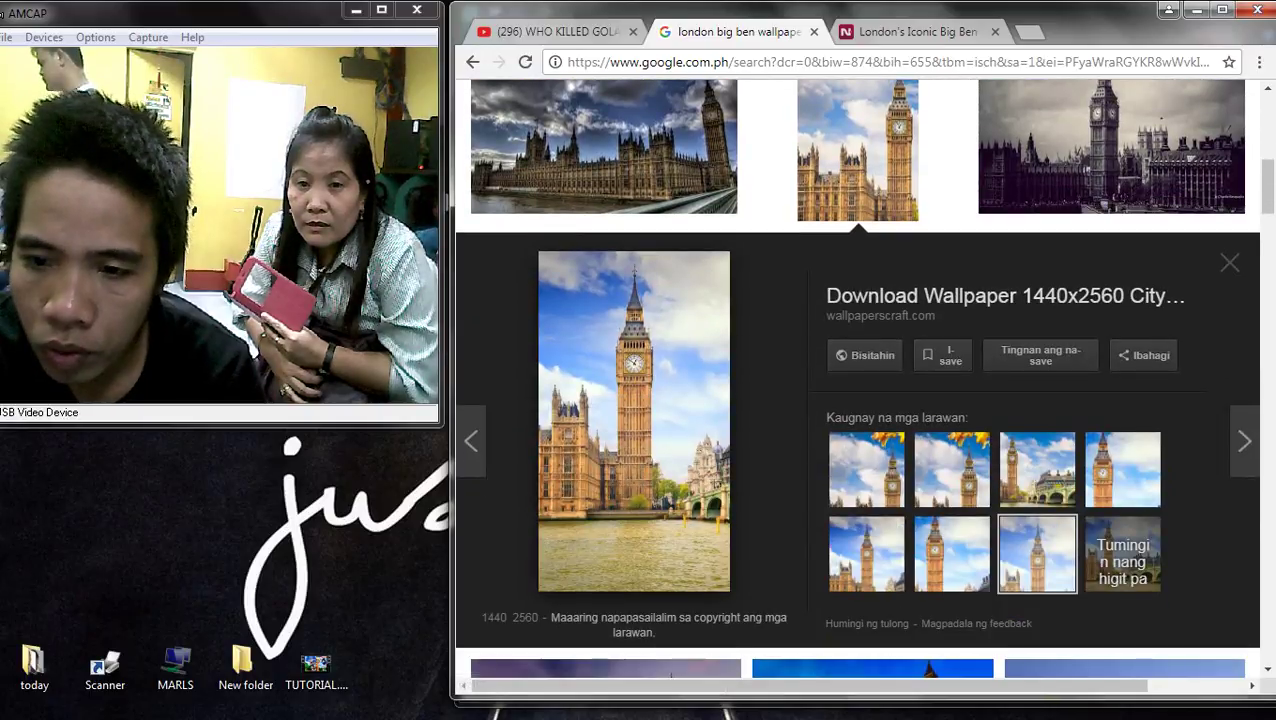
left_click(1005, 296)
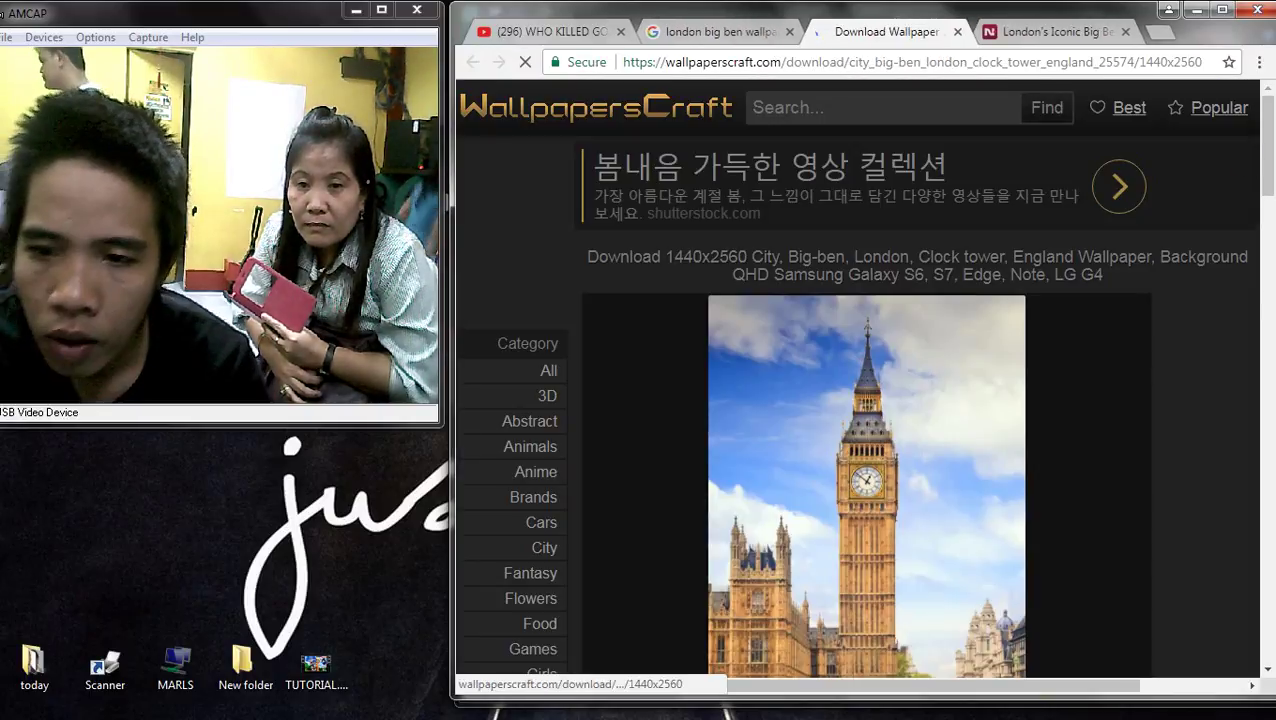
- Open the WallpapersCraft Big Ben image at full size in a maximized browser
scroll(866, 400, "down", 3)
scroll(866, 400, "up", 3)
left_click(866, 400)
scroll(866, 400, "down", 4)
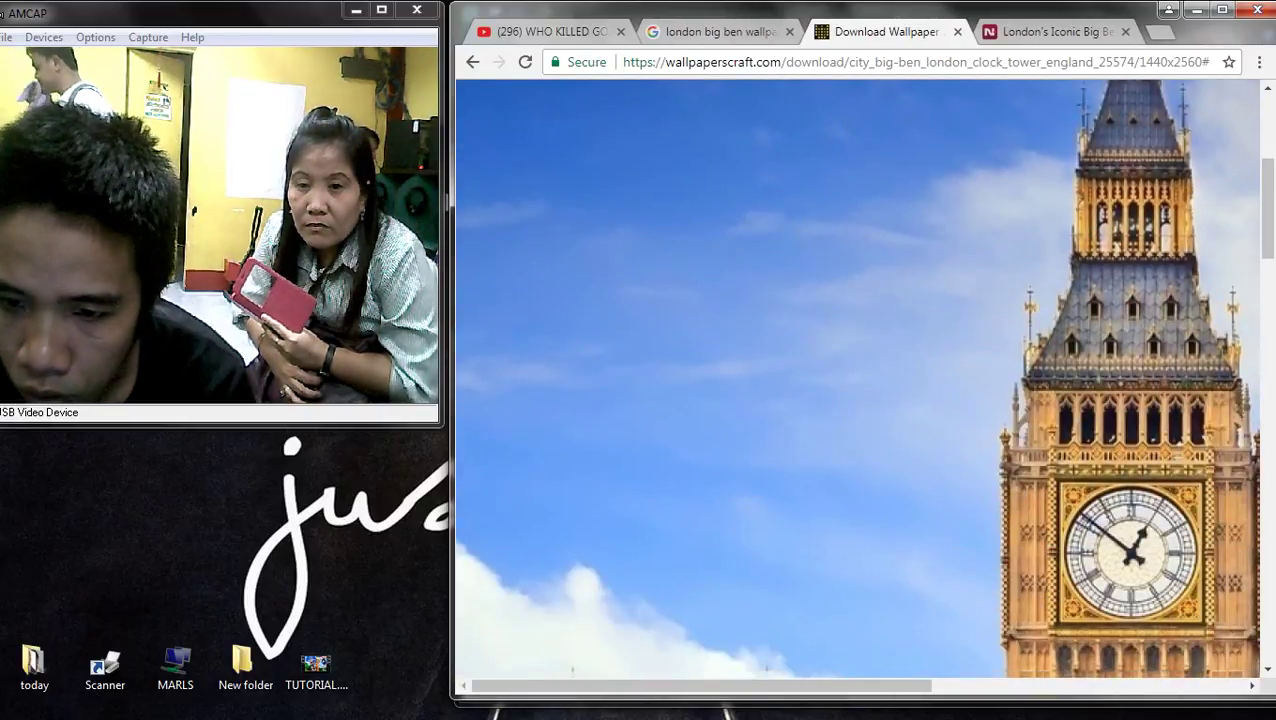
left_click(1221, 9)
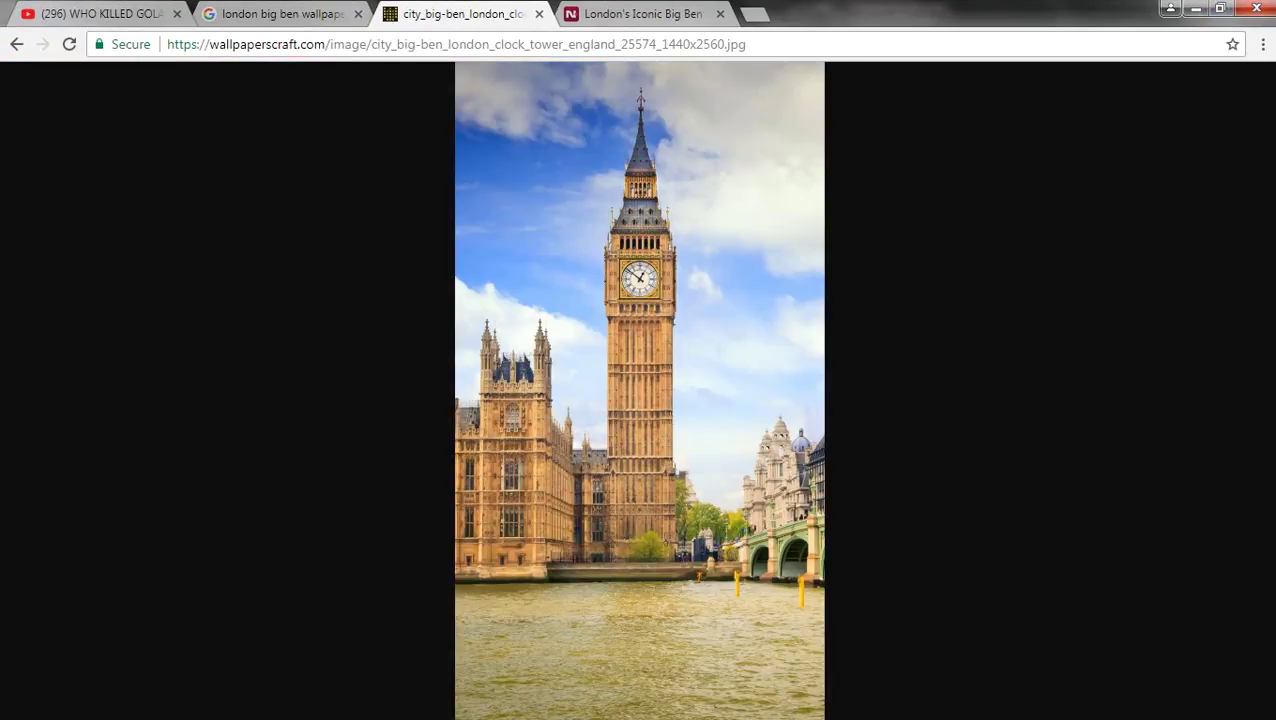
left_click(780, 248)
- Inspect the full 1440x2560 Big Ben image, fit it to the window, and close its tab
scroll(636, 380, "down", 5)
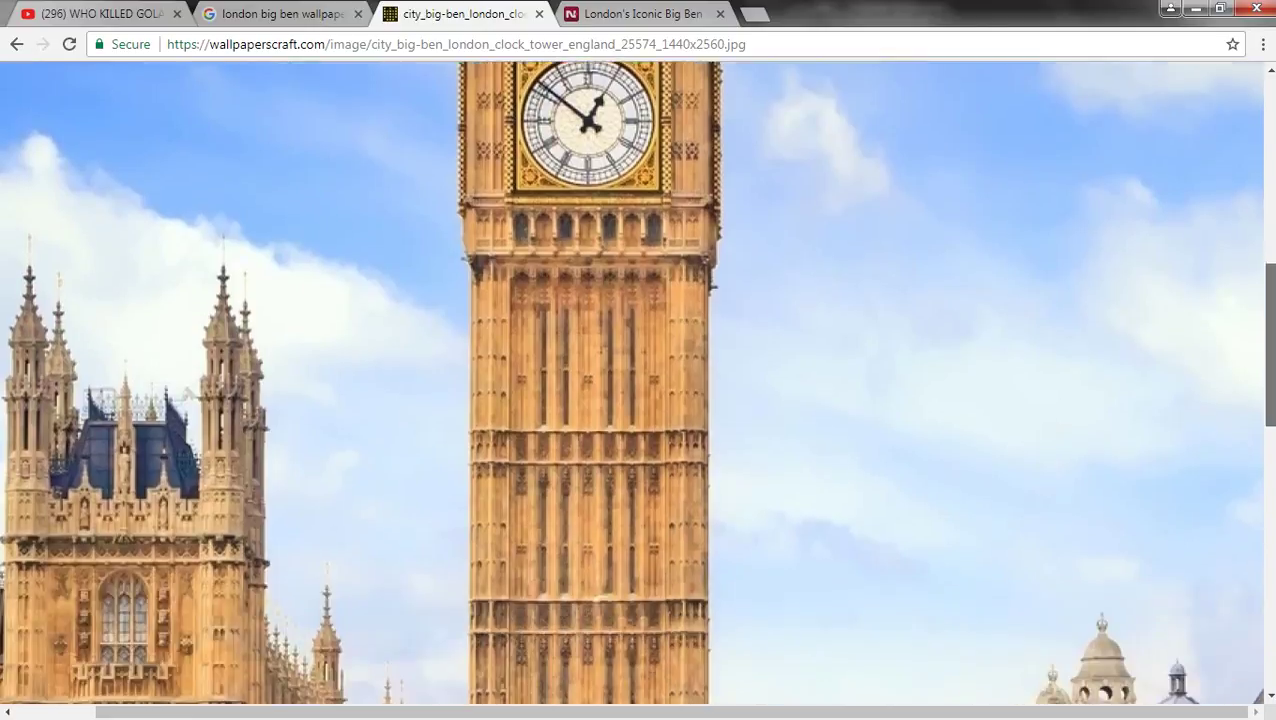
scroll(636, 380, "up", 1)
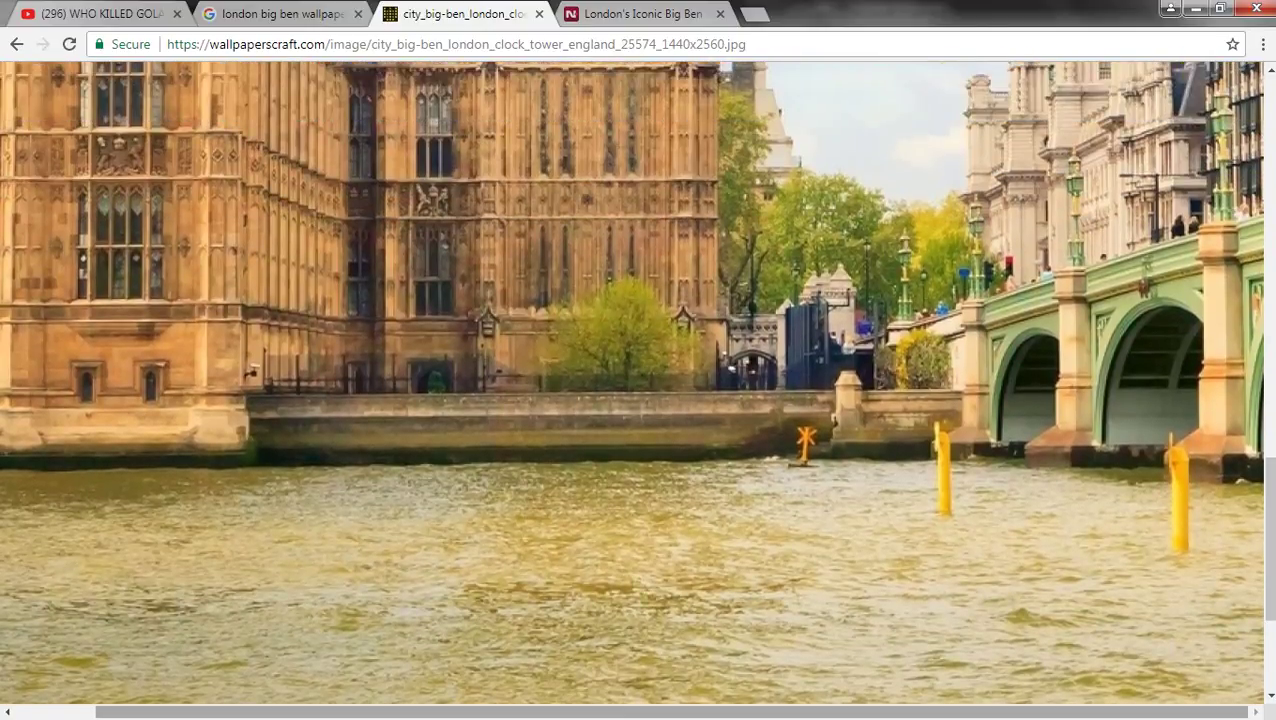
scroll(636, 380, "left", 2)
scroll(636, 380, "up", 5)
scroll(636, 380, "up", 3)
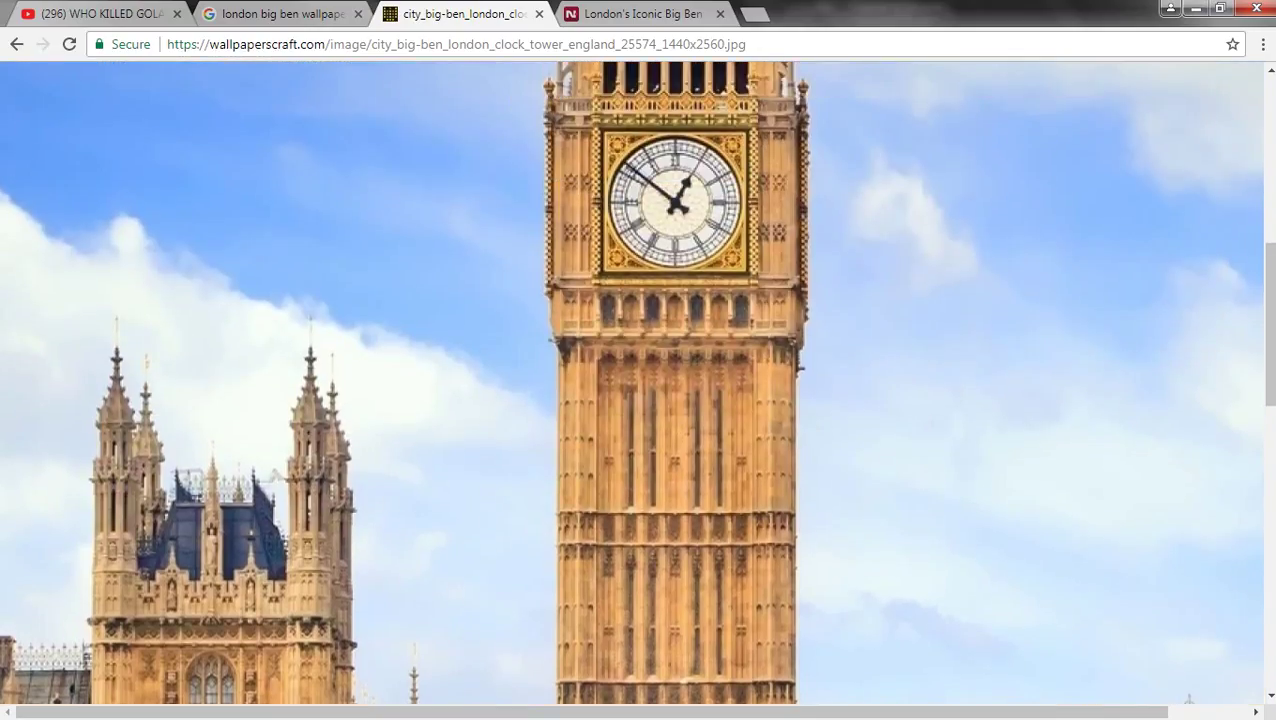
scroll(636, 380, "up", 5)
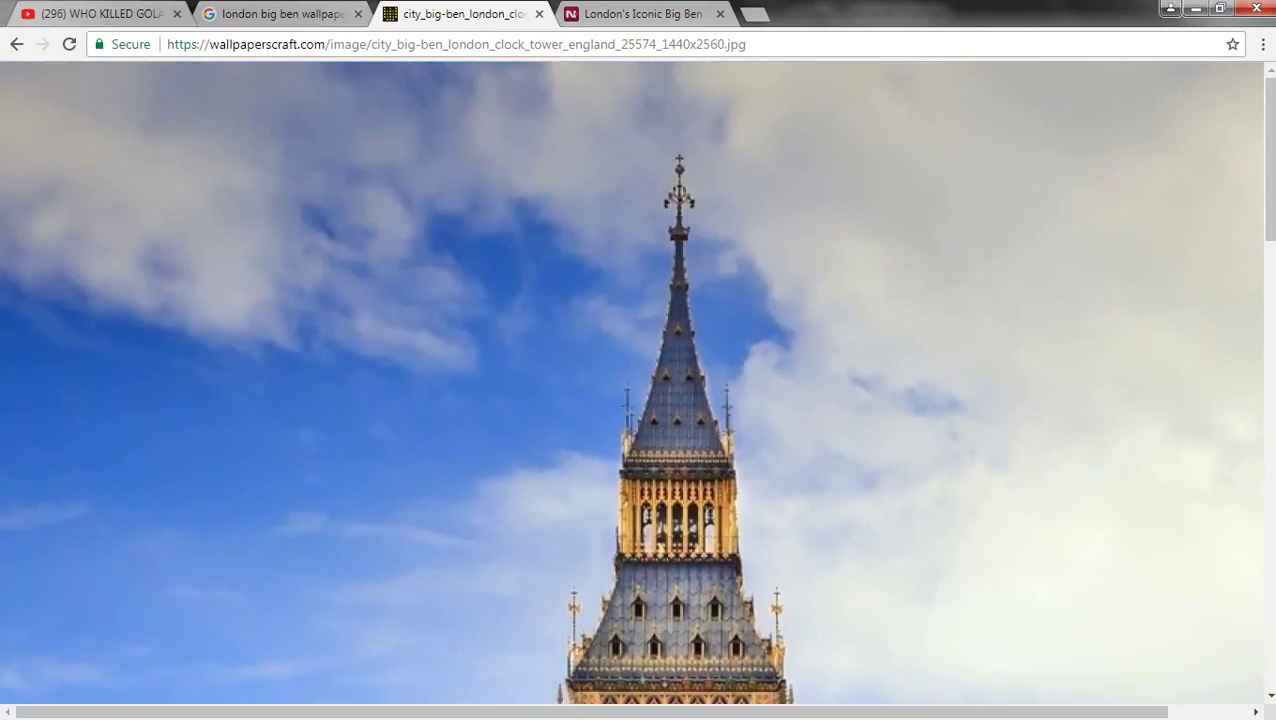
scroll(636, 380, "down", 3)
scroll(636, 380, "down", 8)
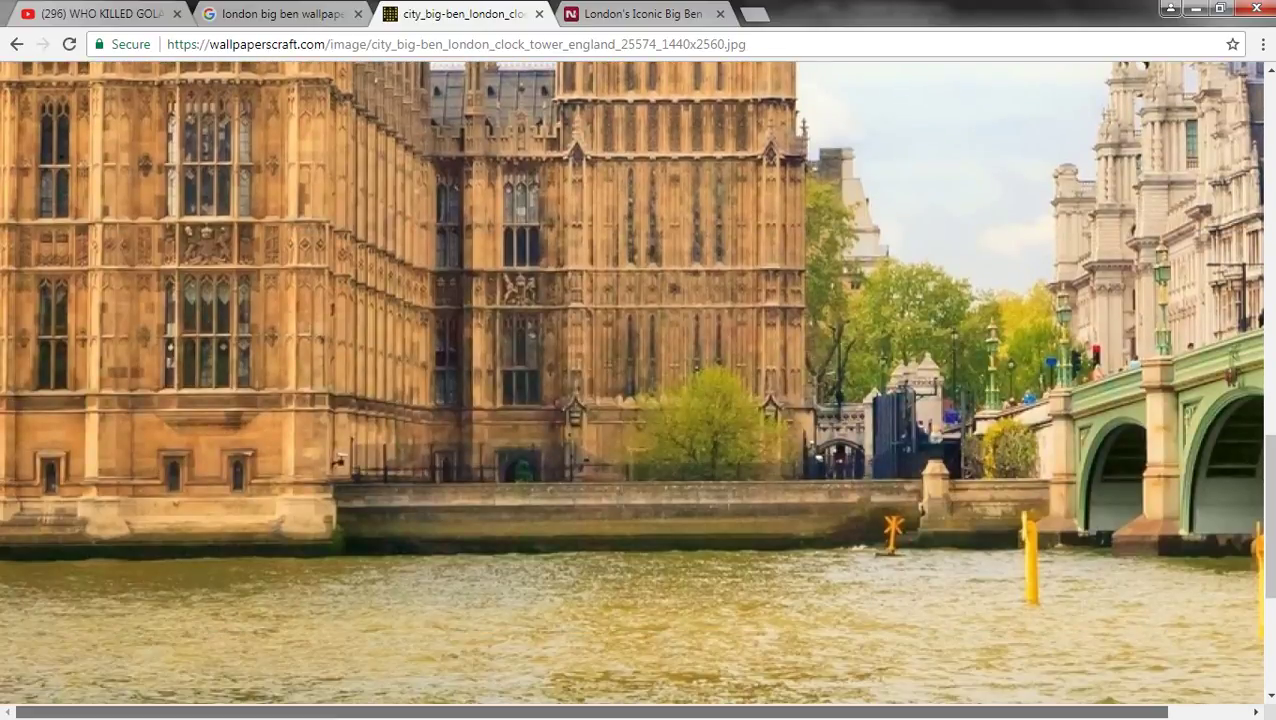
left_click_drag(590, 710, 670, 710)
left_click(640, 380)
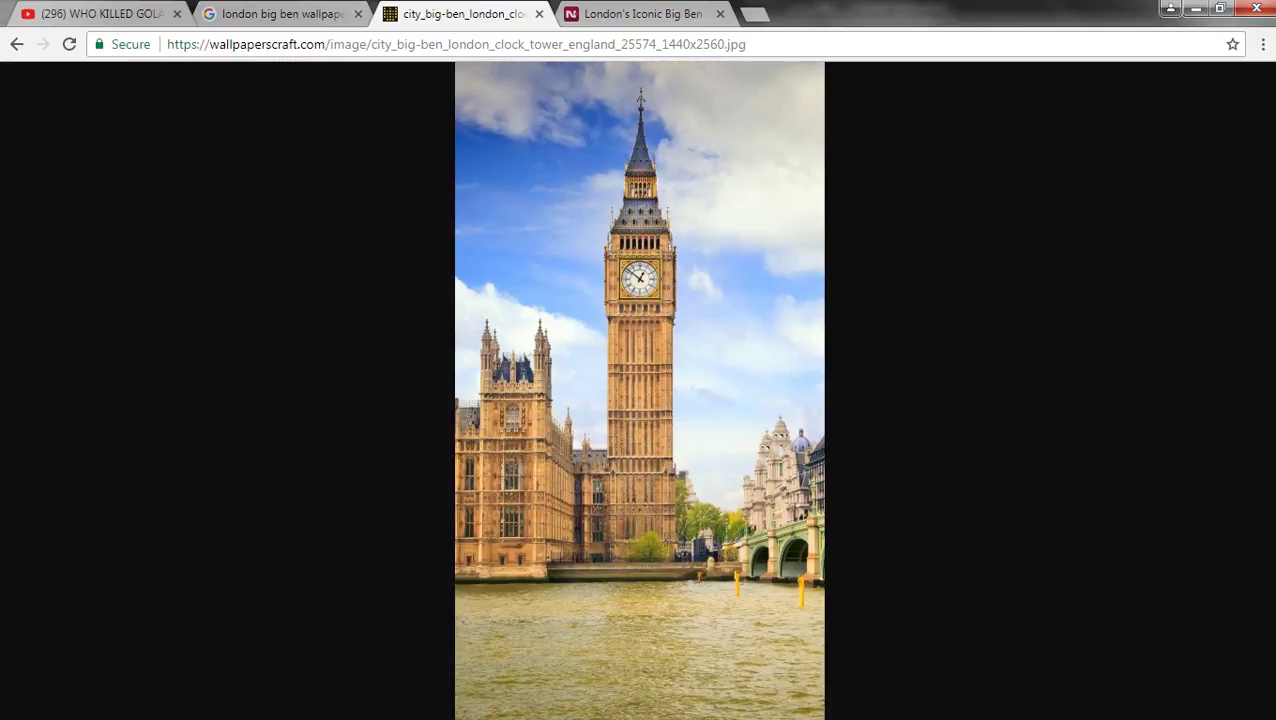
left_click(539, 13)
- Return to the Google image results and preview the colourful night Big Ben wallpaper
key("super+Down")
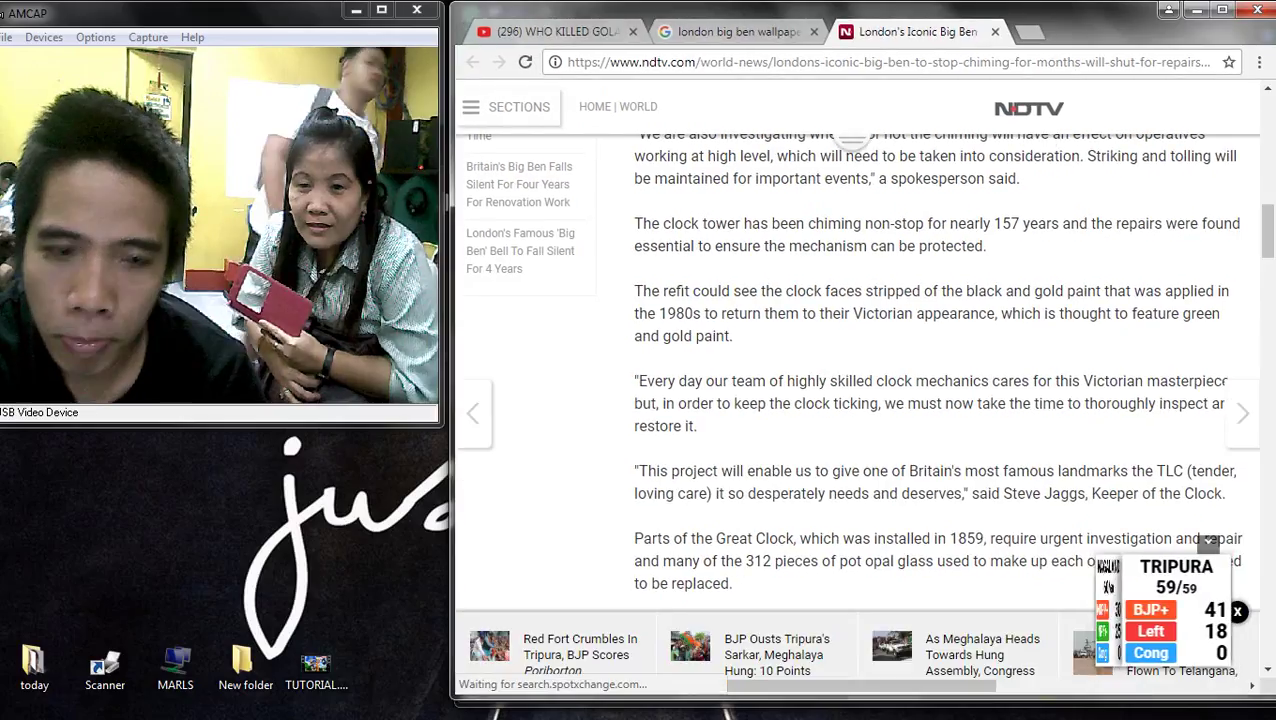
key("ctrl+shift+Tab")
scroll(860, 380, "down", 8)
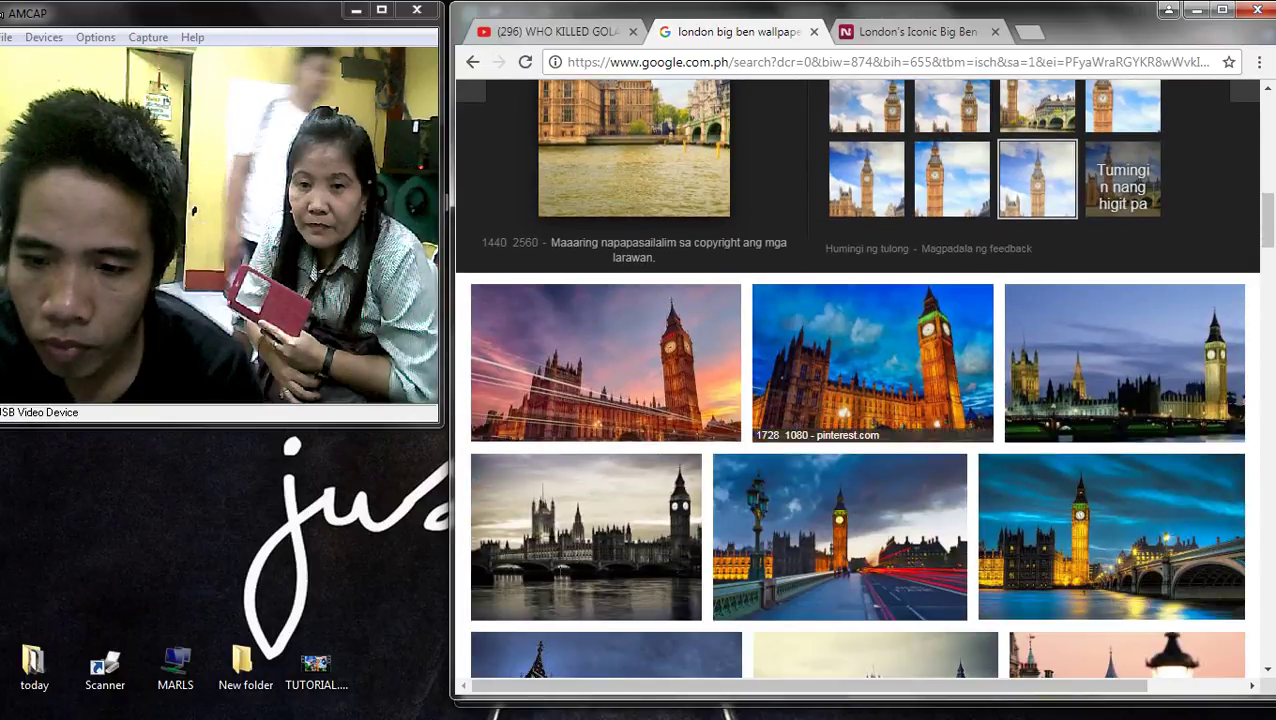
scroll(860, 380, "down", 3)
scroll(860, 380, "down", 3)
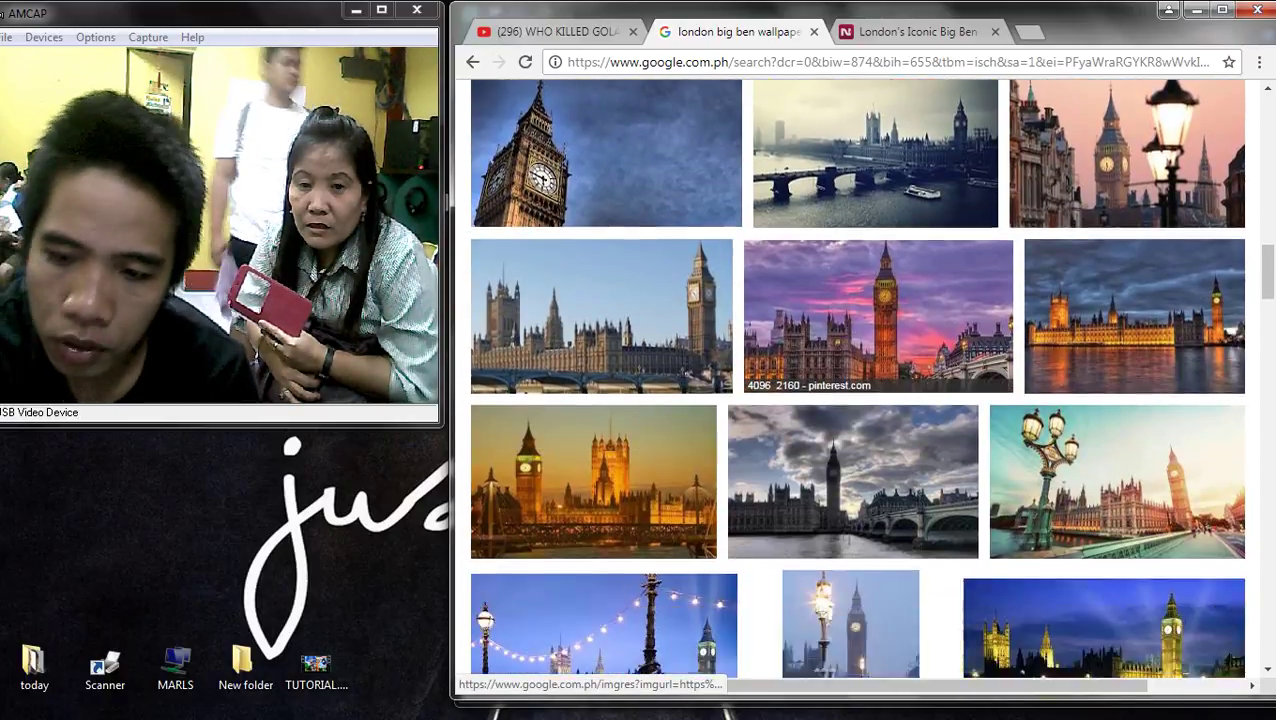
scroll(850, 430, "down", 1)
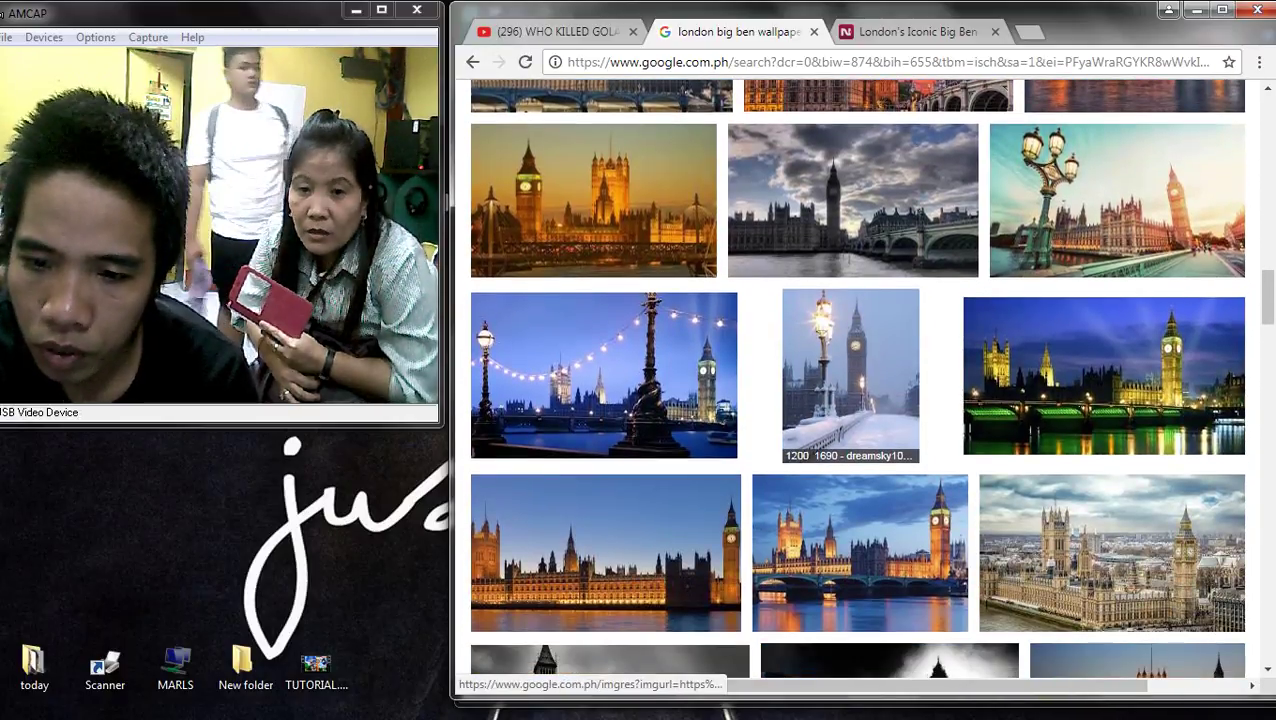
scroll(850, 430, "down", 6)
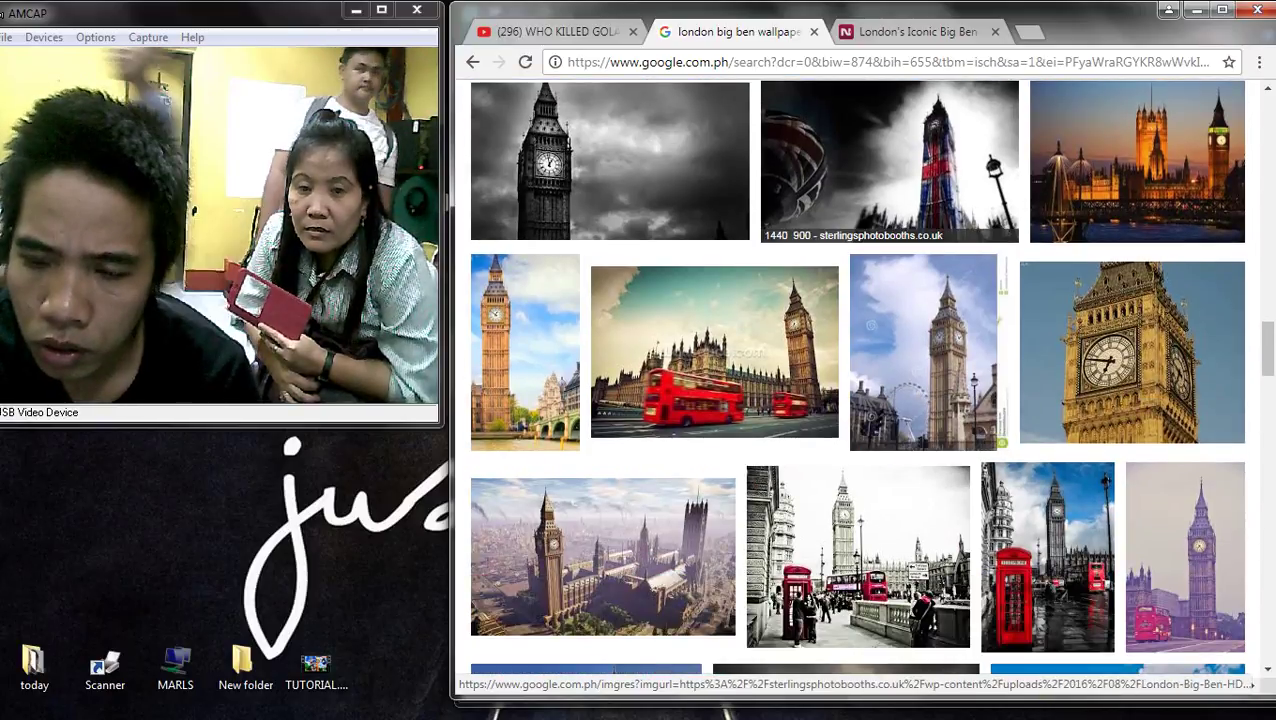
scroll(1100, 420, "down", 3)
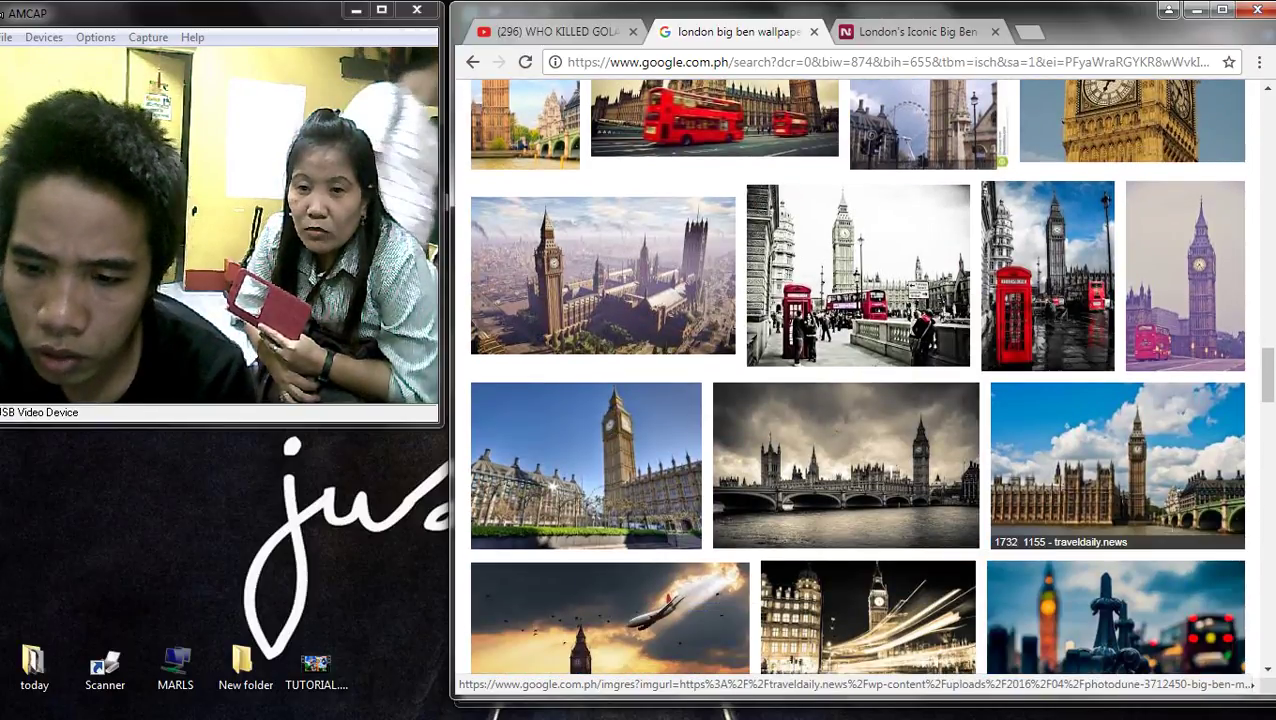
scroll(1117, 420, "down", 3)
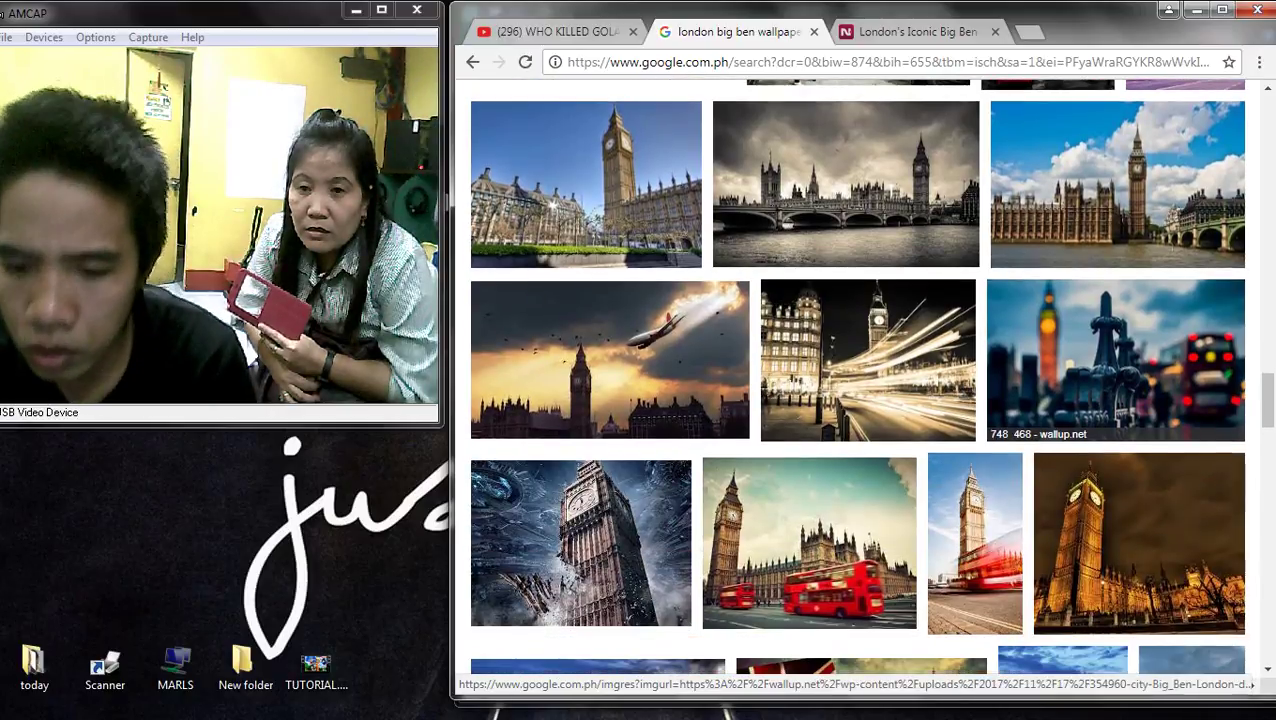
scroll(1117, 420, "down", 3)
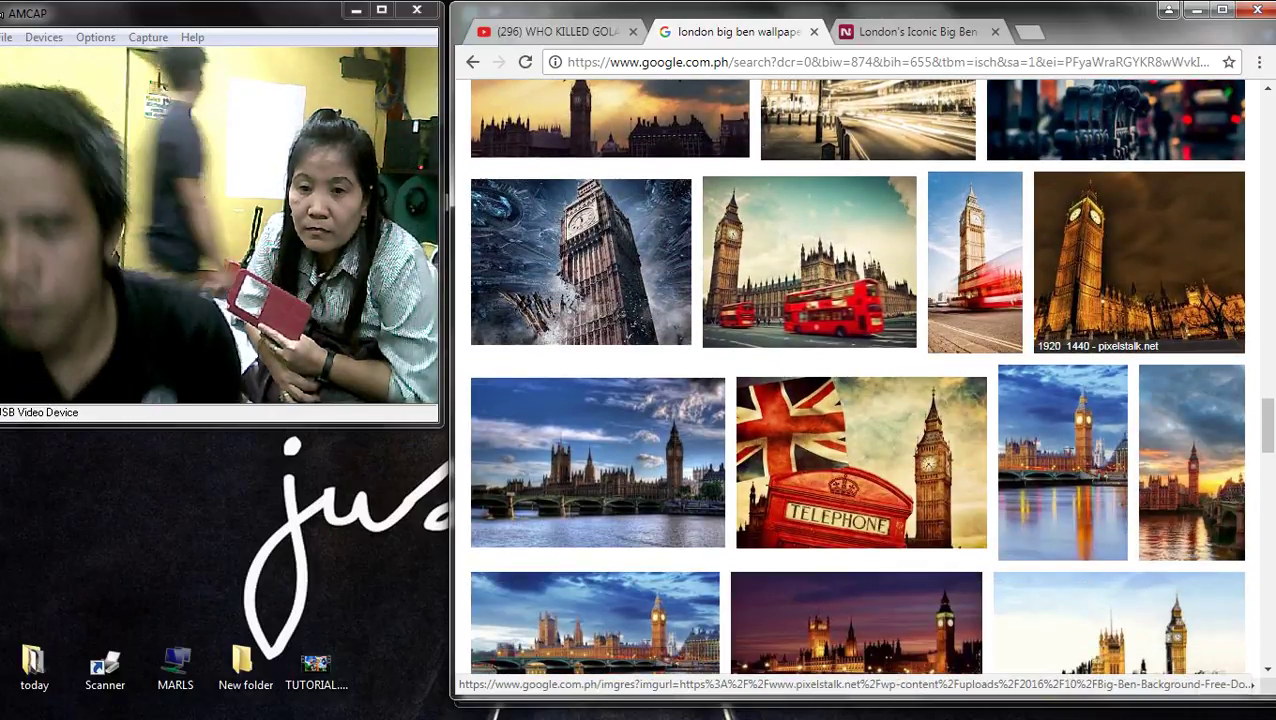
scroll(1117, 420, "down", 3)
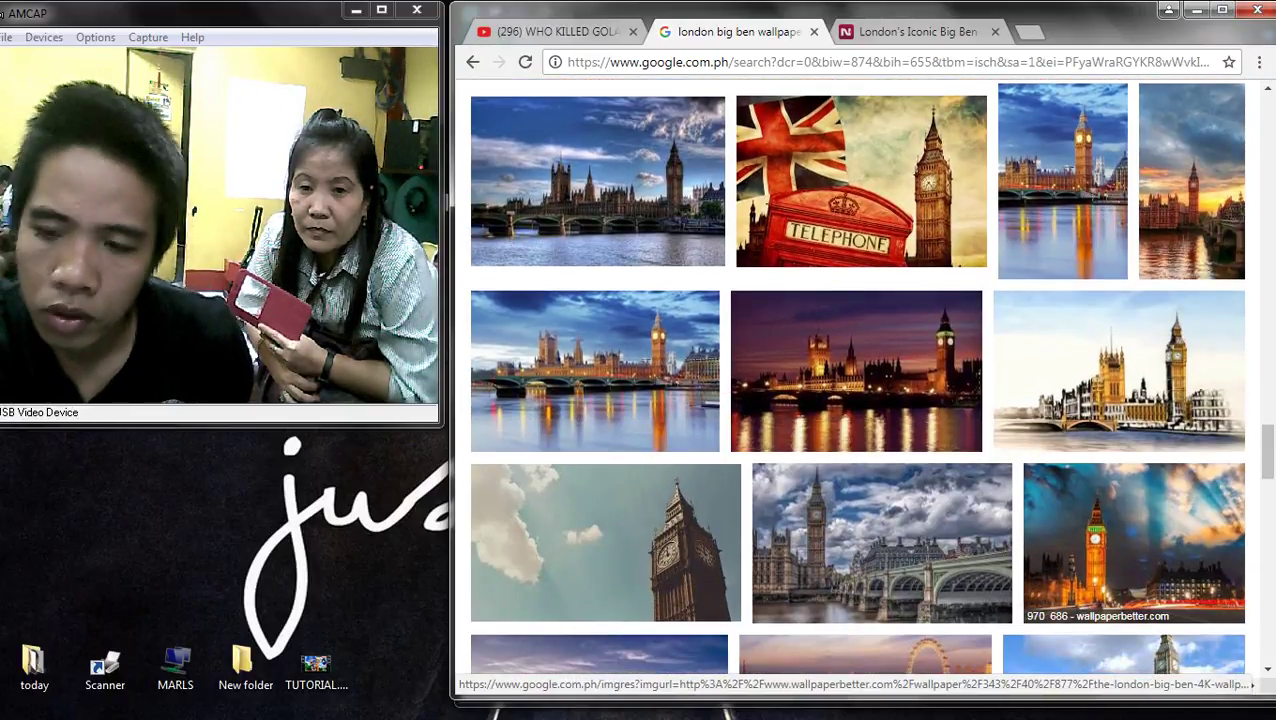
left_click(1134, 540)
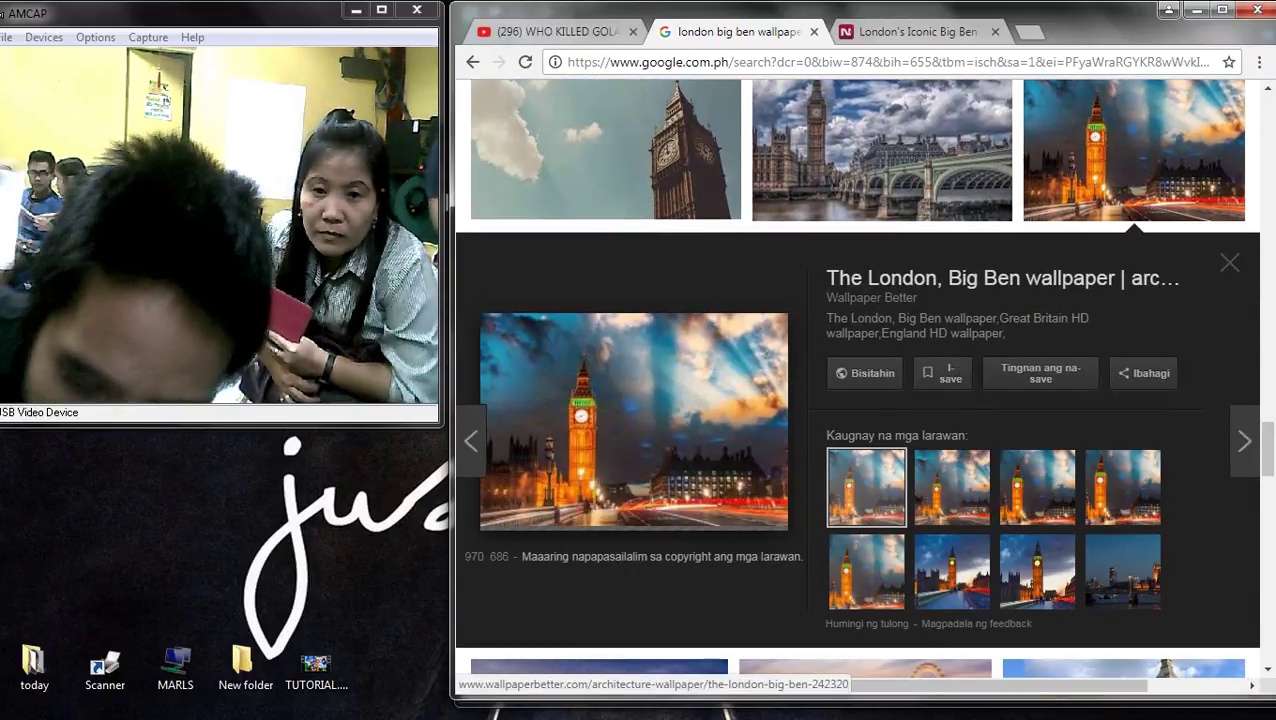
- Preview the Garfield Big Ben image and the Big Ben photo with the lawn
scroll(1120, 400, "down", 4)
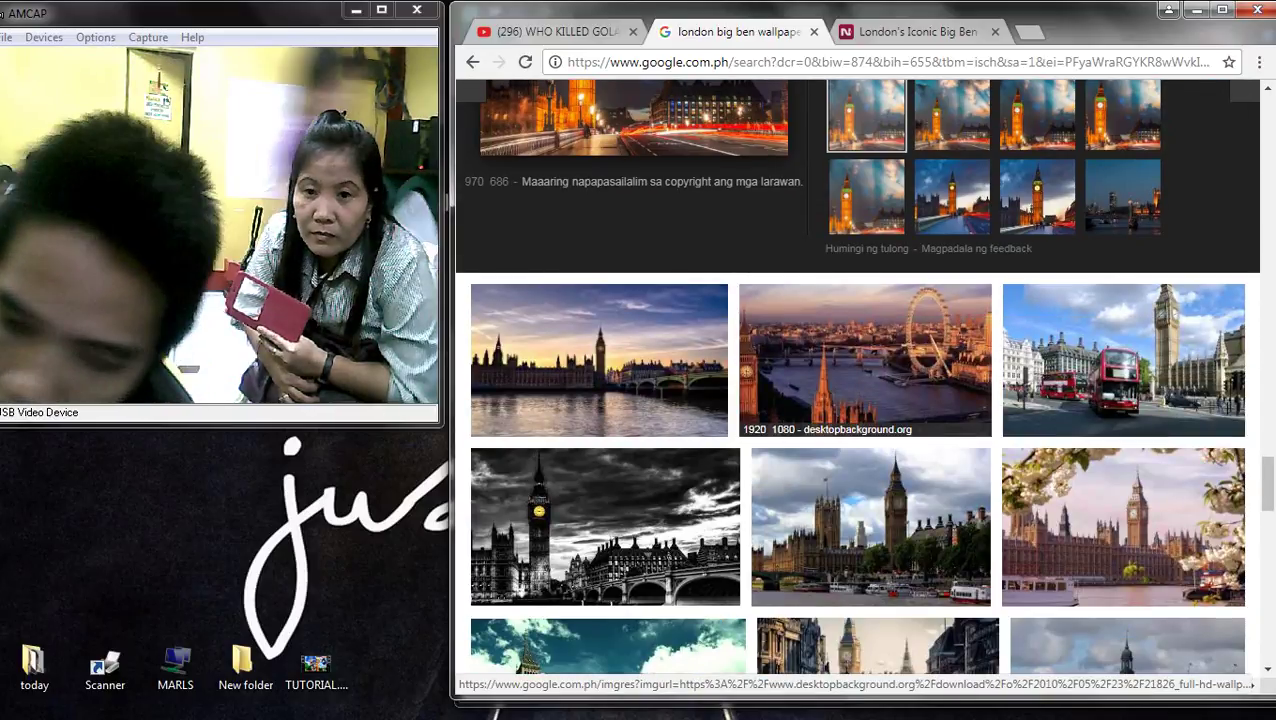
scroll(1120, 400, "down", 5)
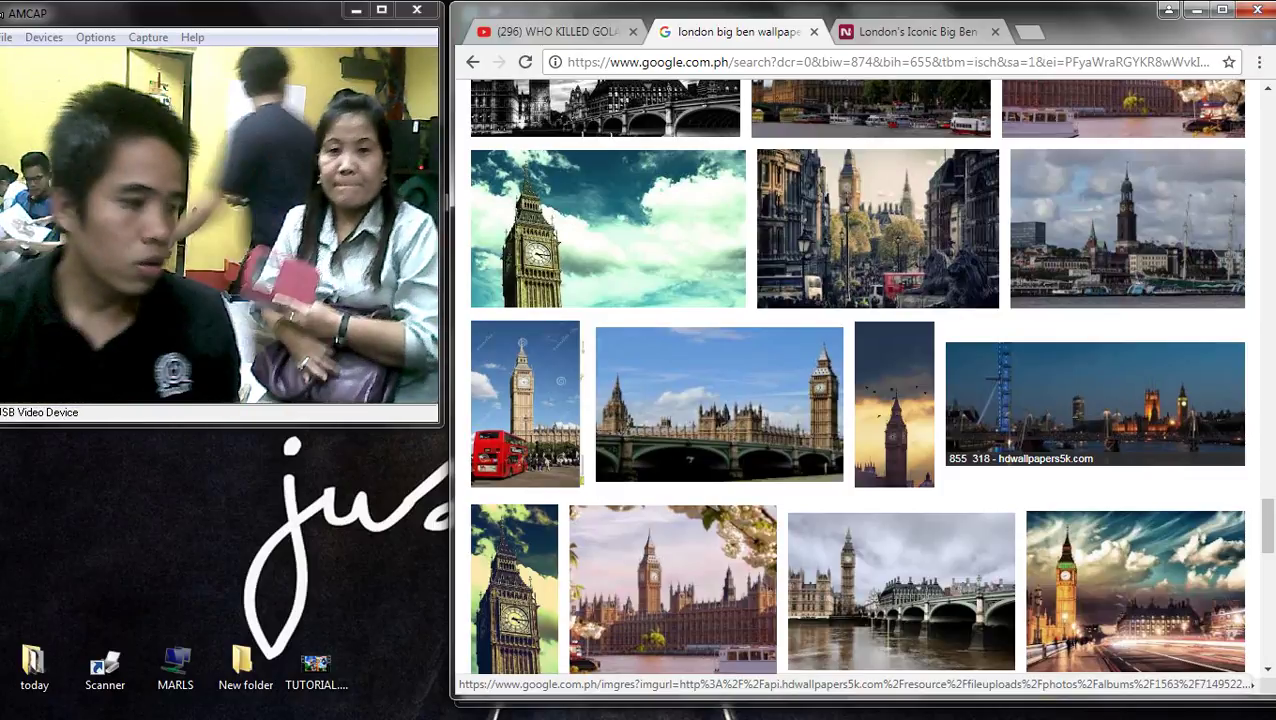
scroll(1095, 400, "down", 8)
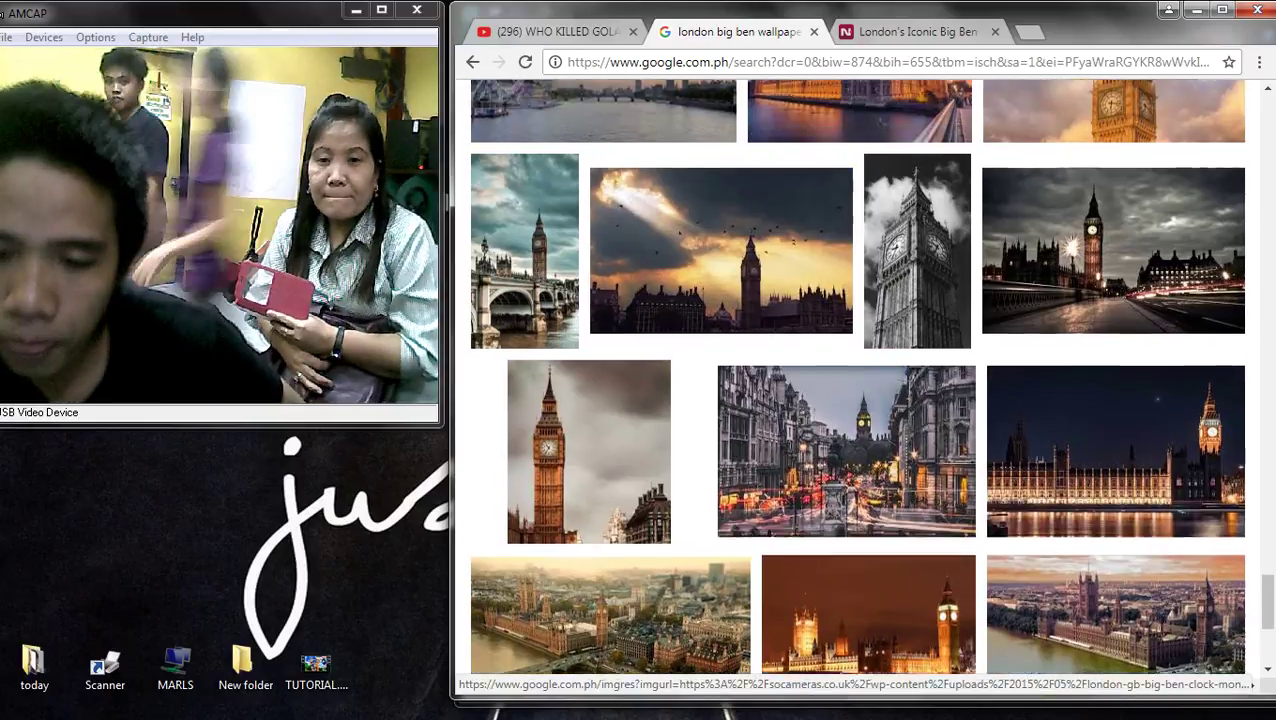
scroll(870, 420, "down", 2)
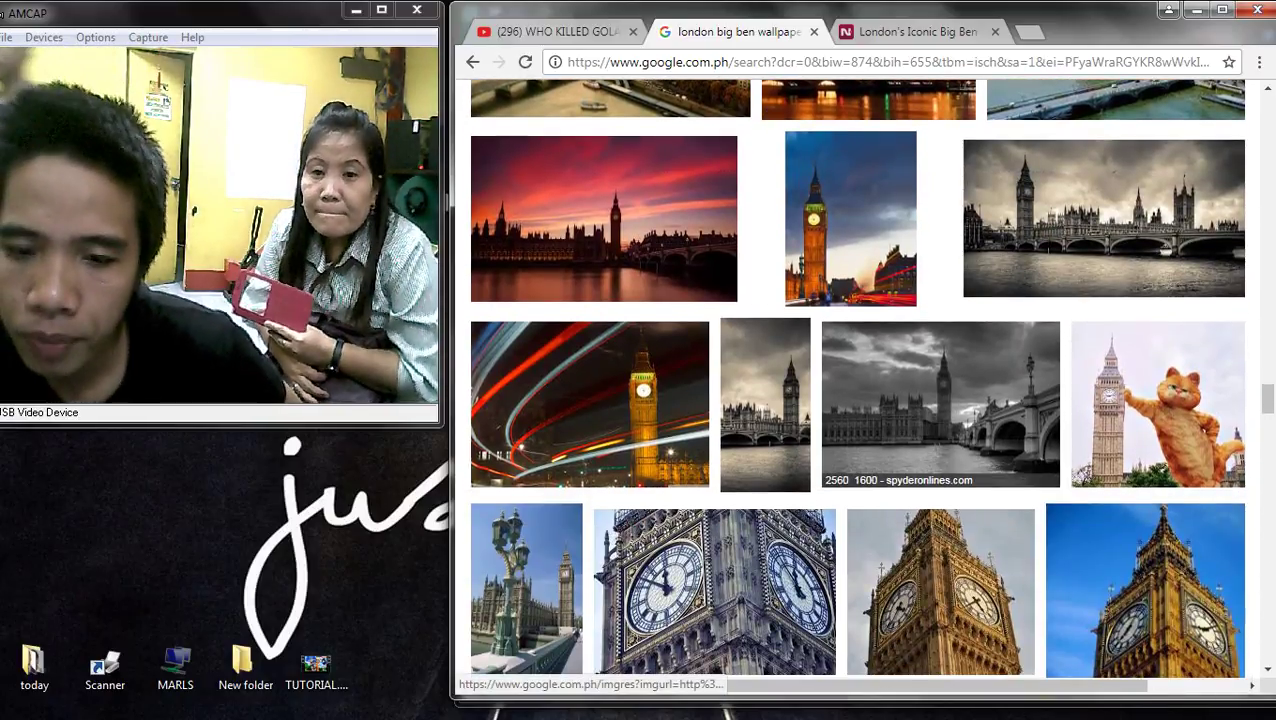
scroll(856, 380, "down", 3)
scroll(856, 380, "up", 3)
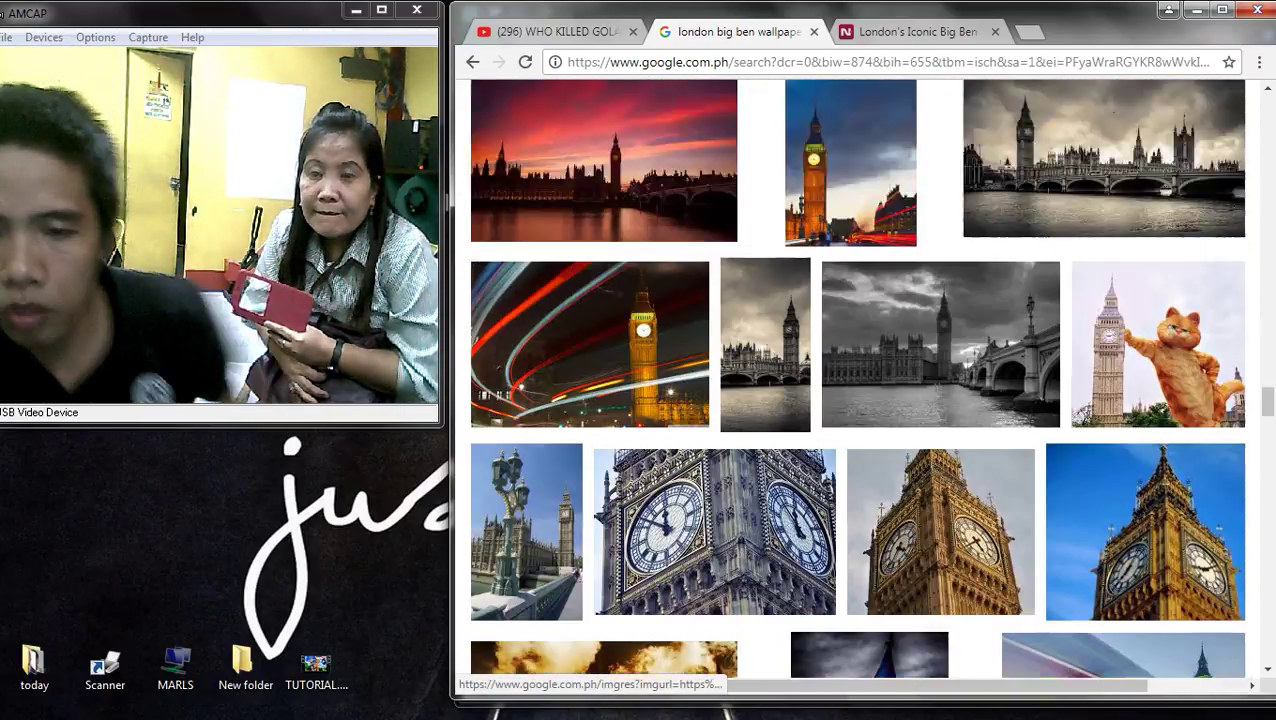
scroll(1158, 344, "down", 1)
left_click(1158, 200)
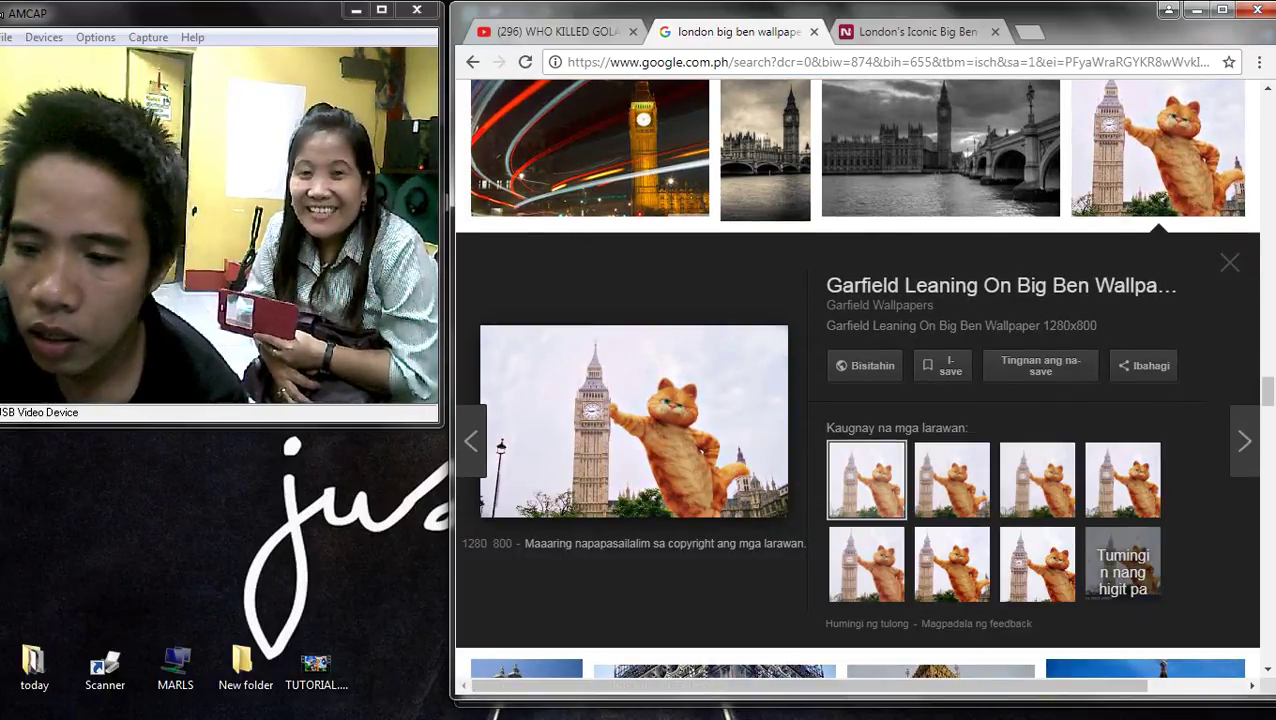
scroll(672, 380, "down", 5)
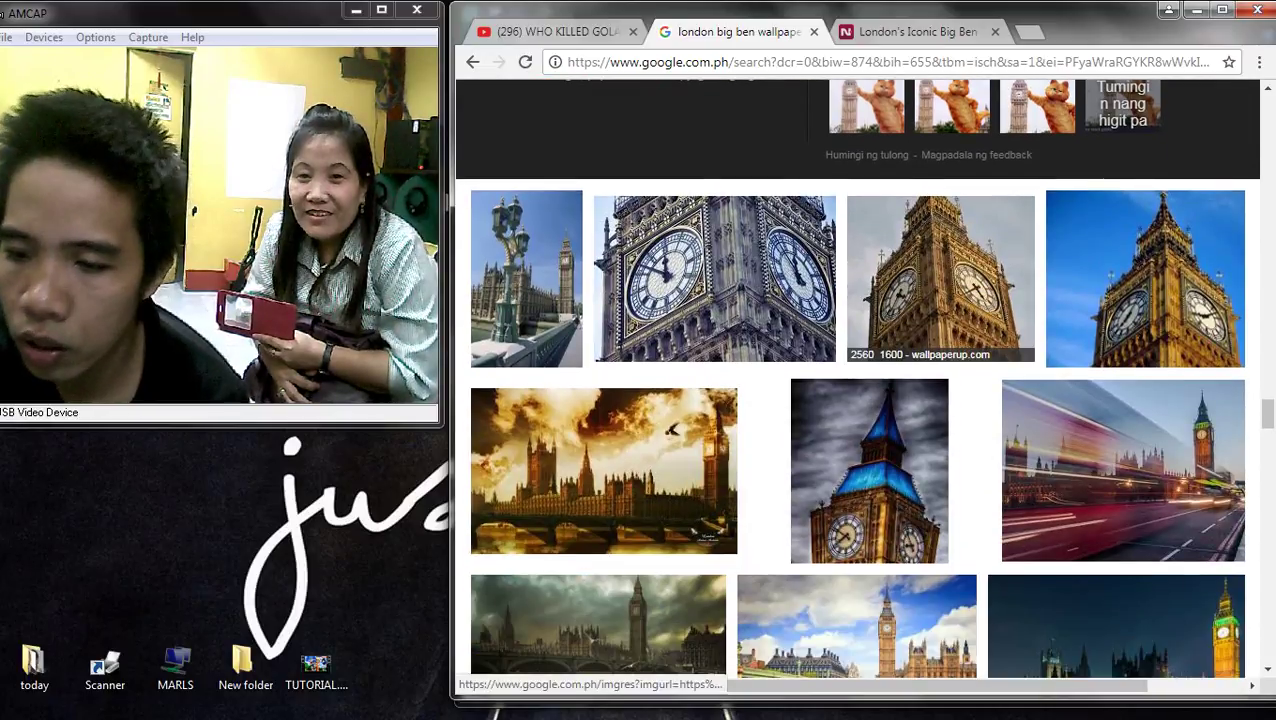
scroll(672, 380, "down", 1)
scroll(672, 380, "down", 5)
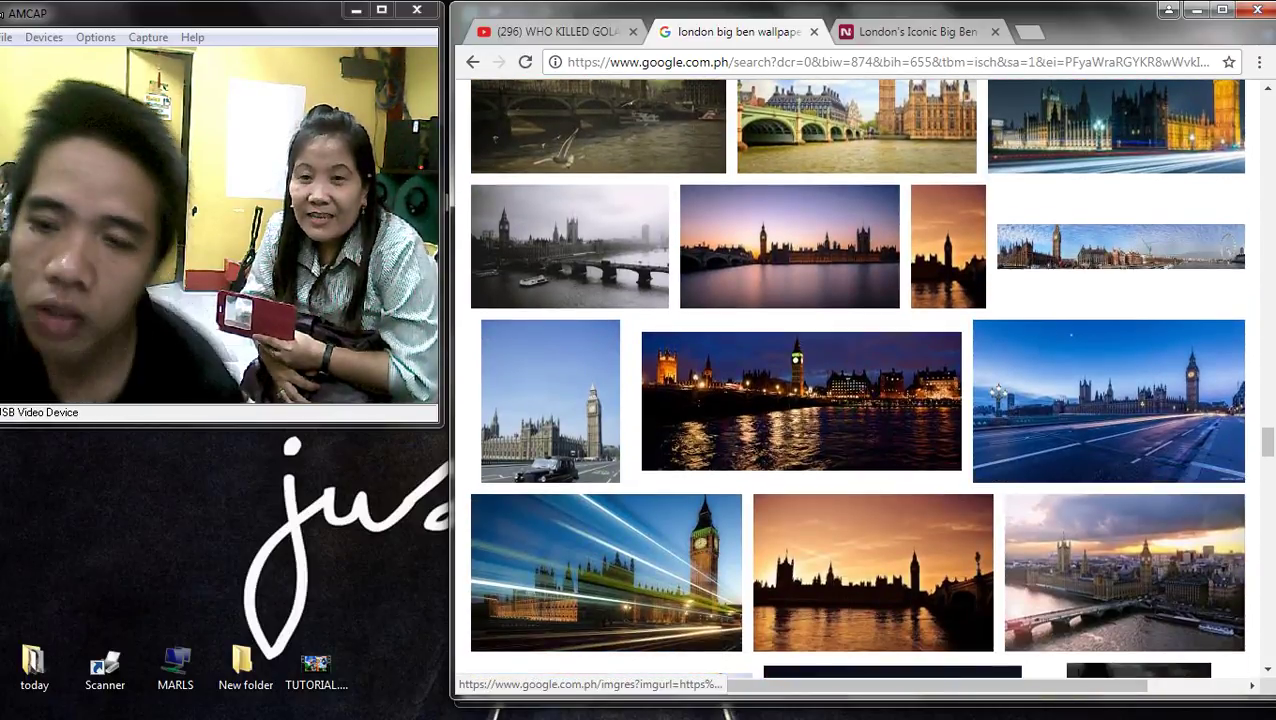
scroll(900, 530, "down", 4)
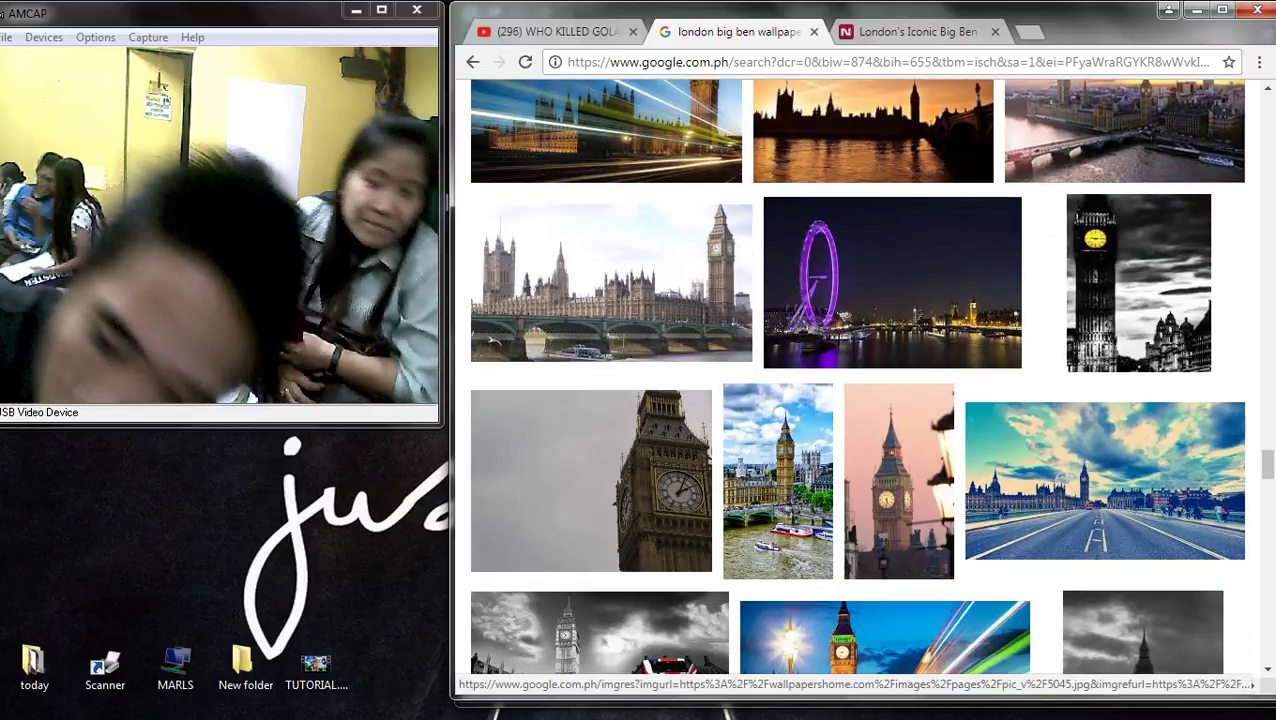
scroll(900, 530, "down", 5)
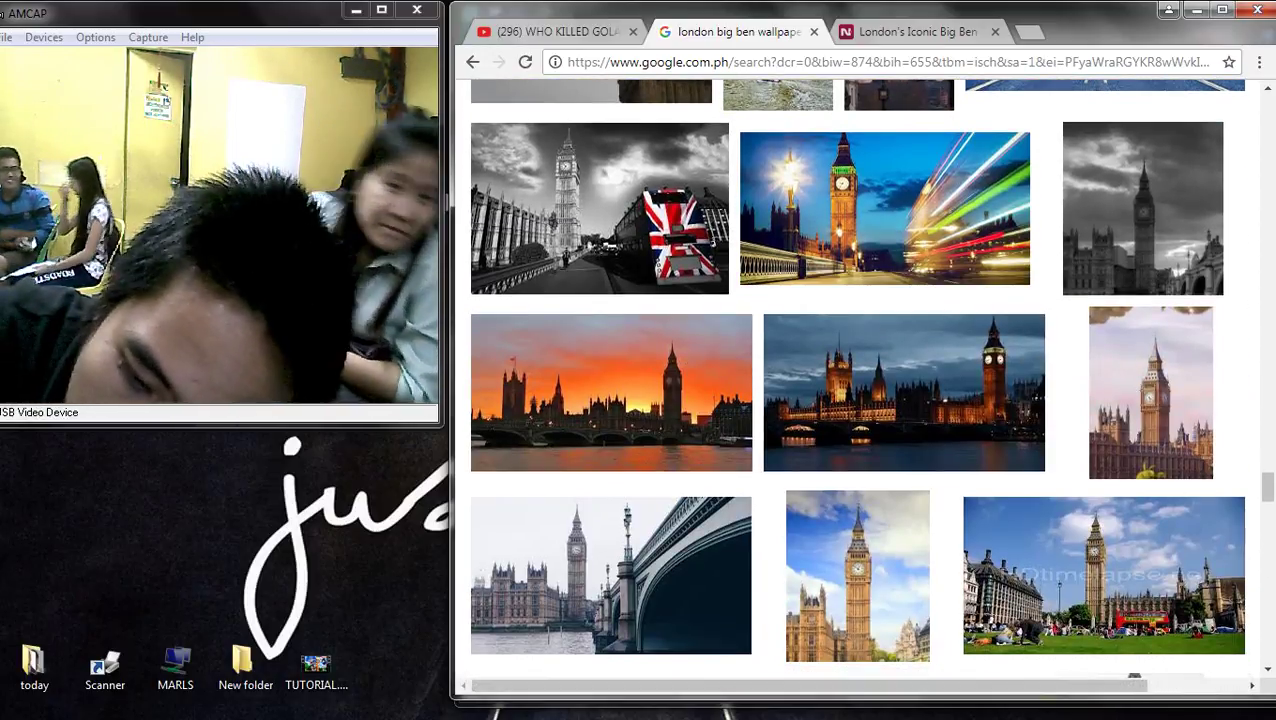
scroll(877, 480, "down", 3)
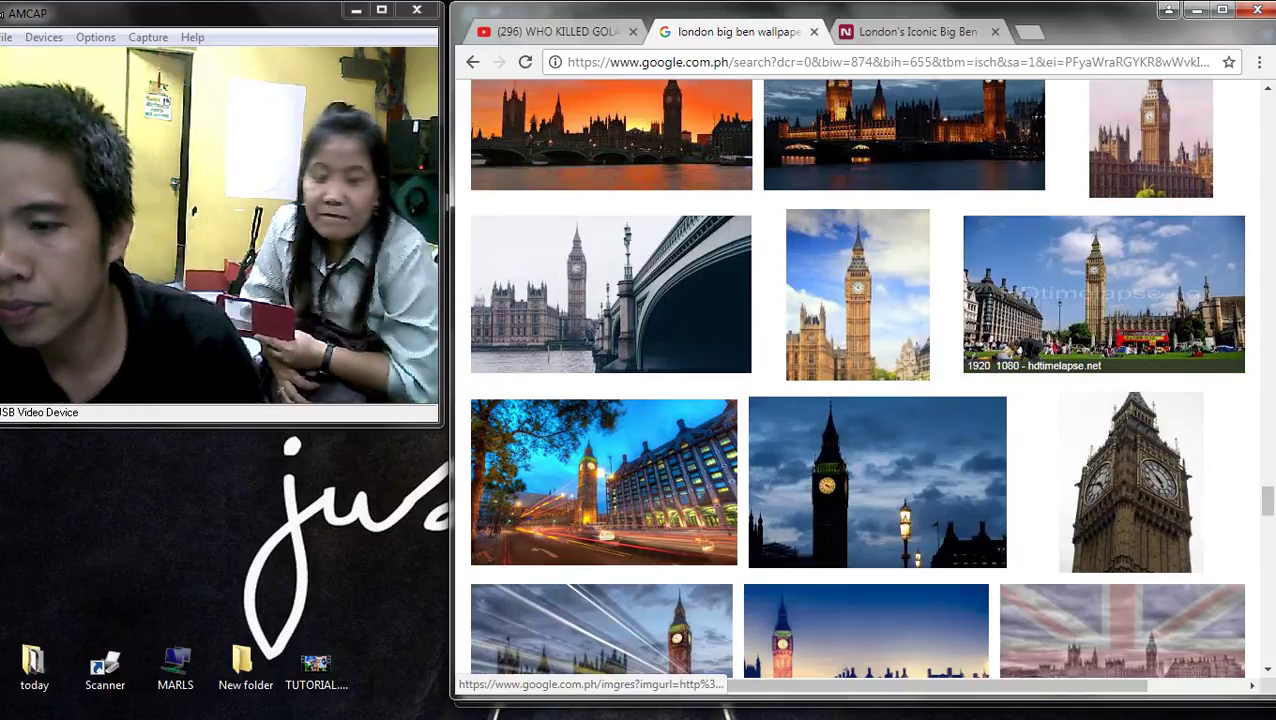
left_click(1100, 300)
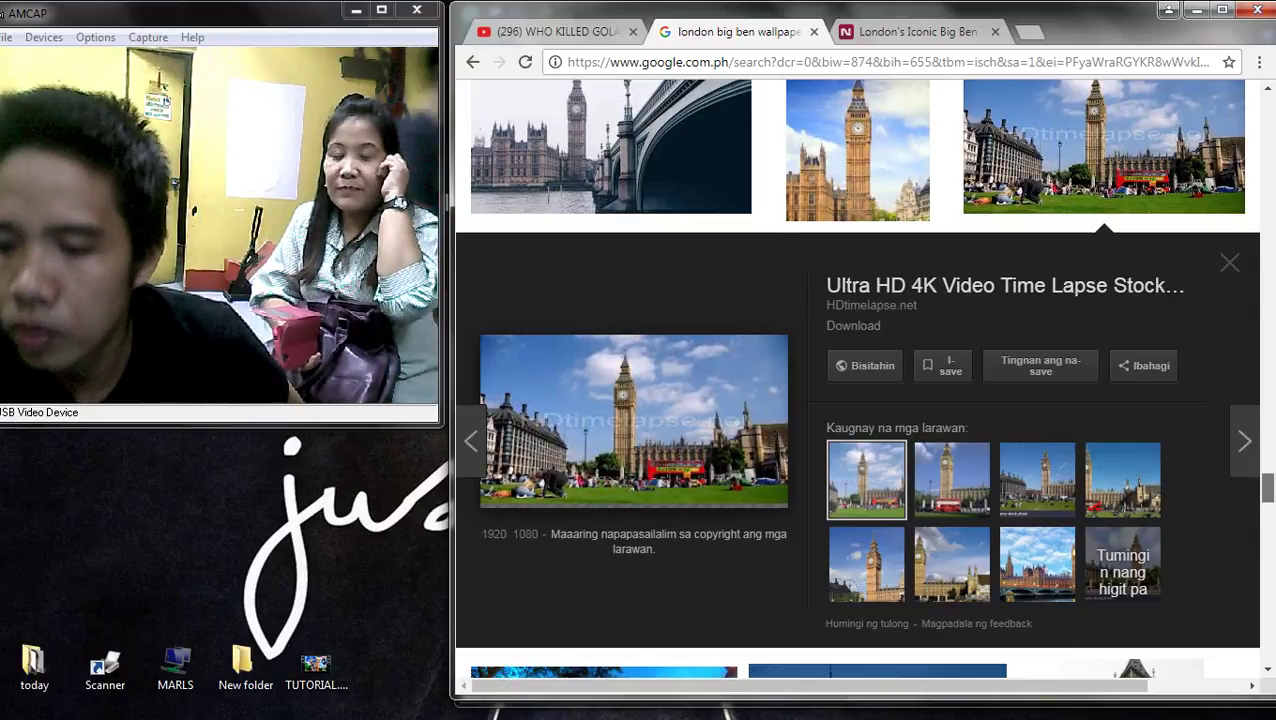
- Show images similar to the Westminster and Big Ben riverside wallpaper
scroll(860, 380, "up", 10)
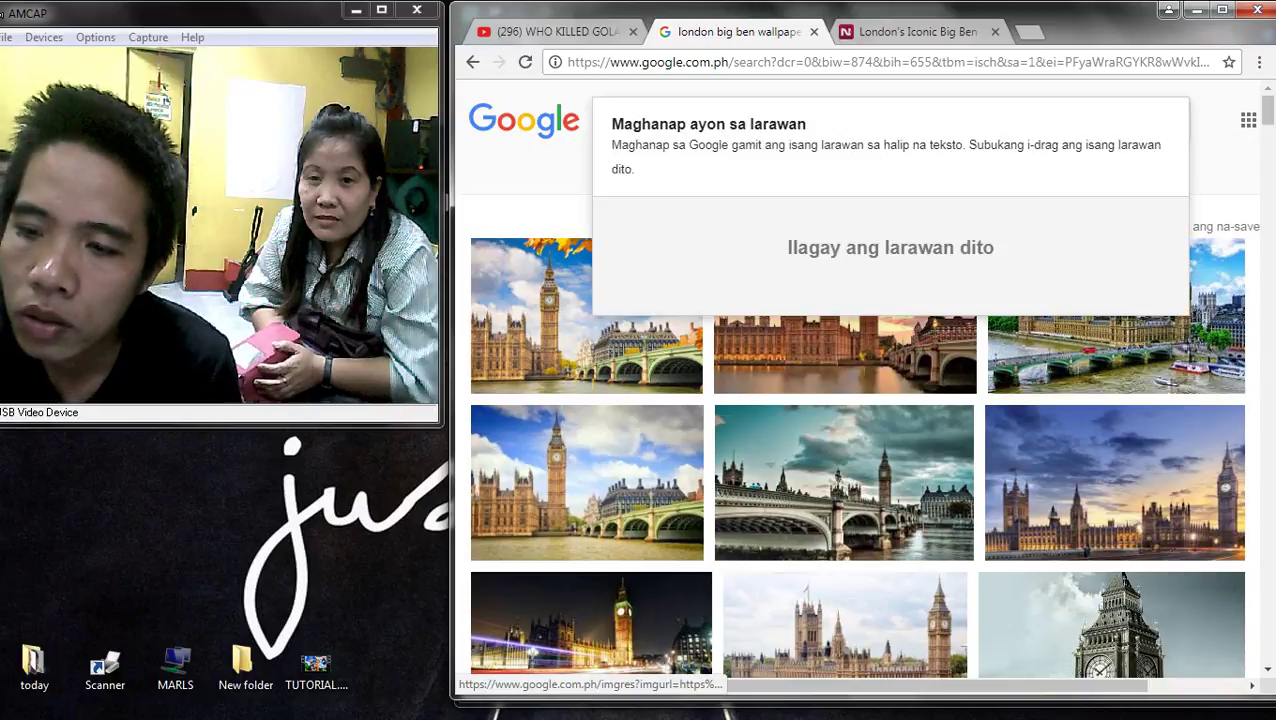
left_click(1116, 315)
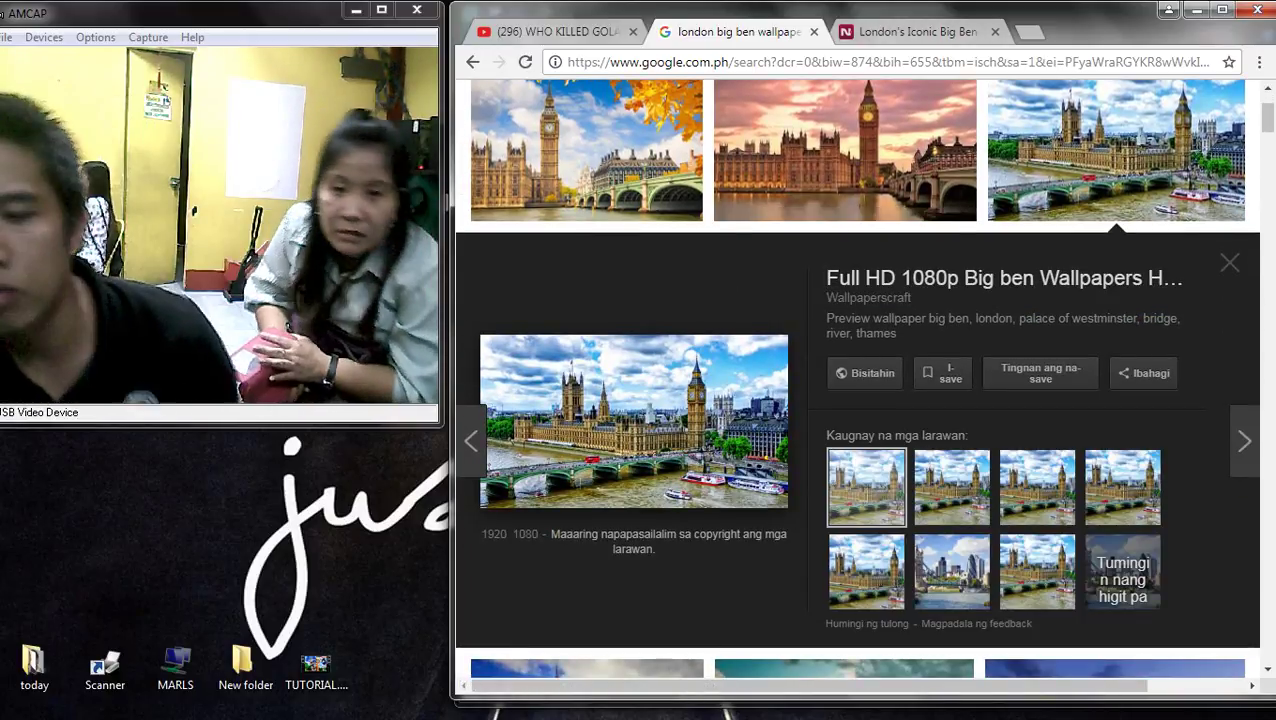
left_click(1122, 578)
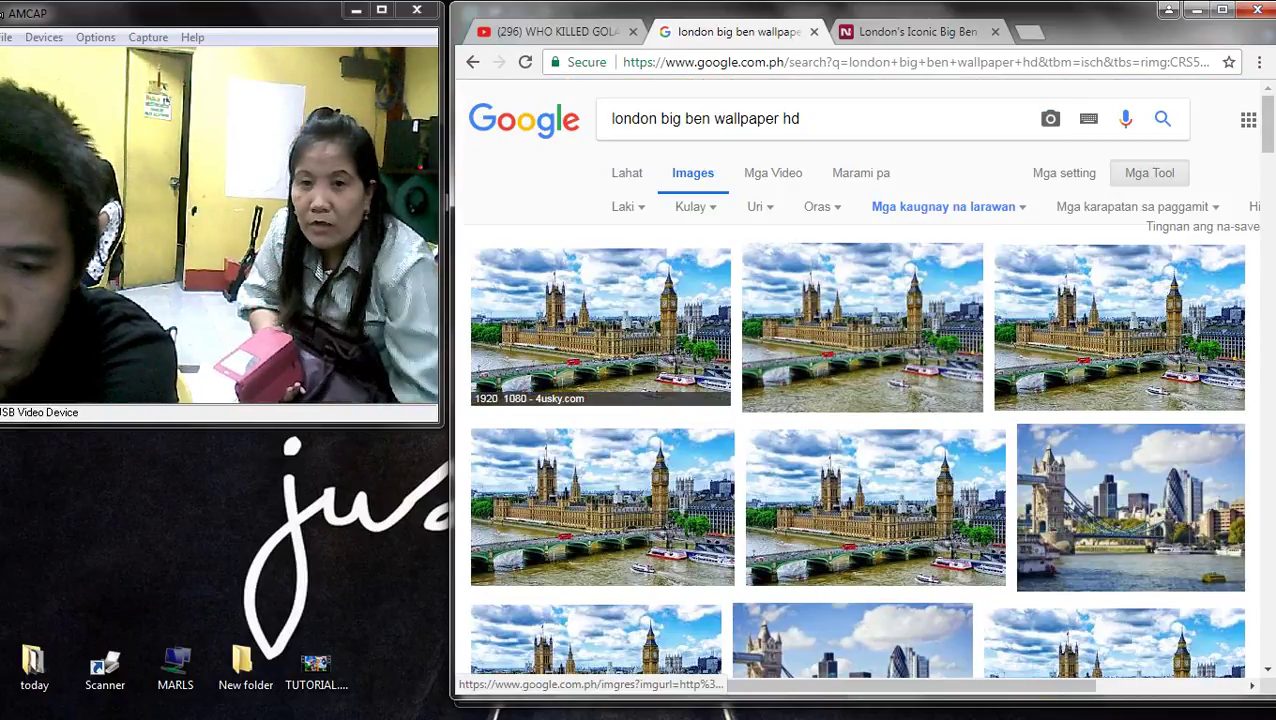
- Go back to the earlier results and preview the pink-sunset 3840x2160 Wallpaper Studio 10 image
scroll(600, 480, "down", 4)
scroll(595, 520, "down", 2)
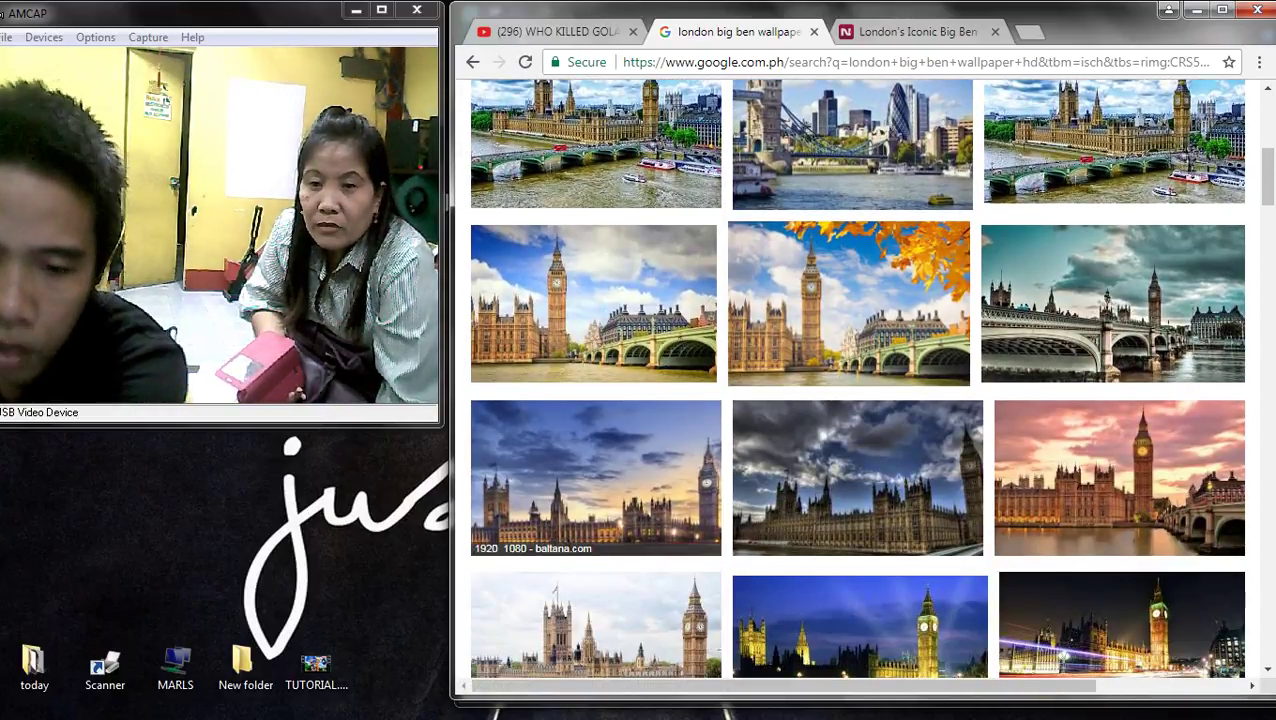
scroll(595, 300, "down", 2)
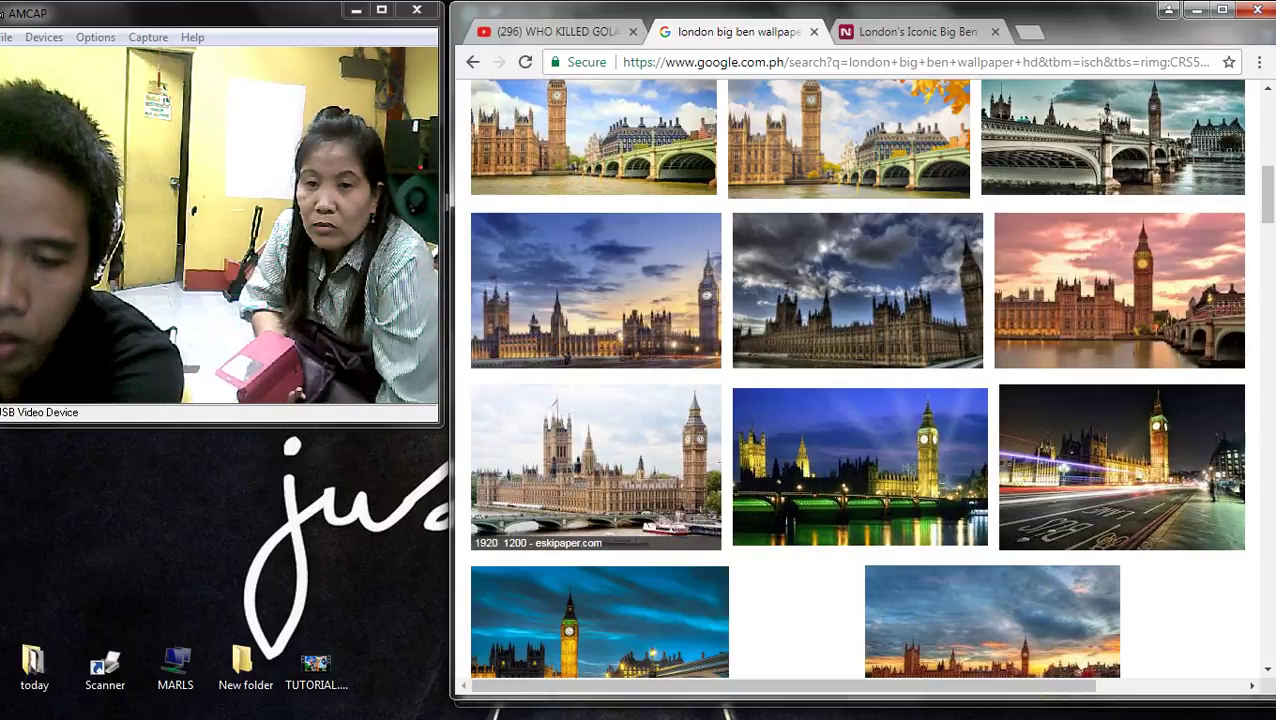
left_click(595, 467)
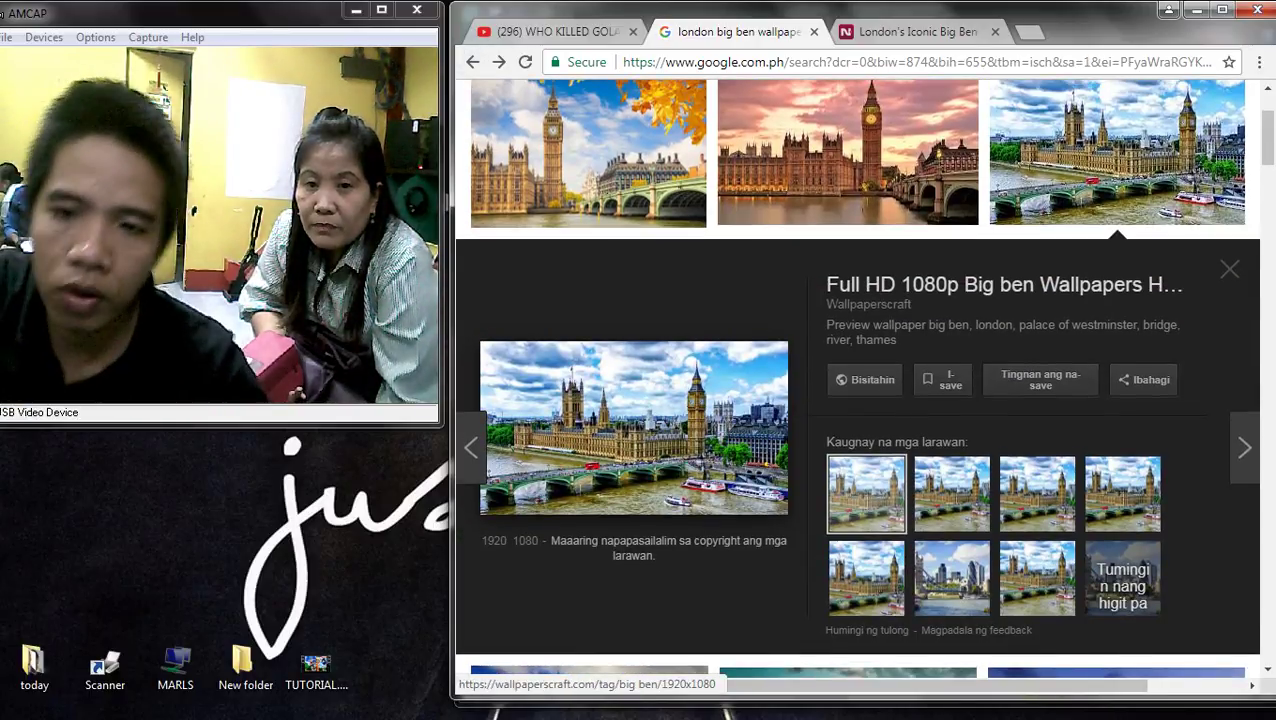
left_click(848, 150)
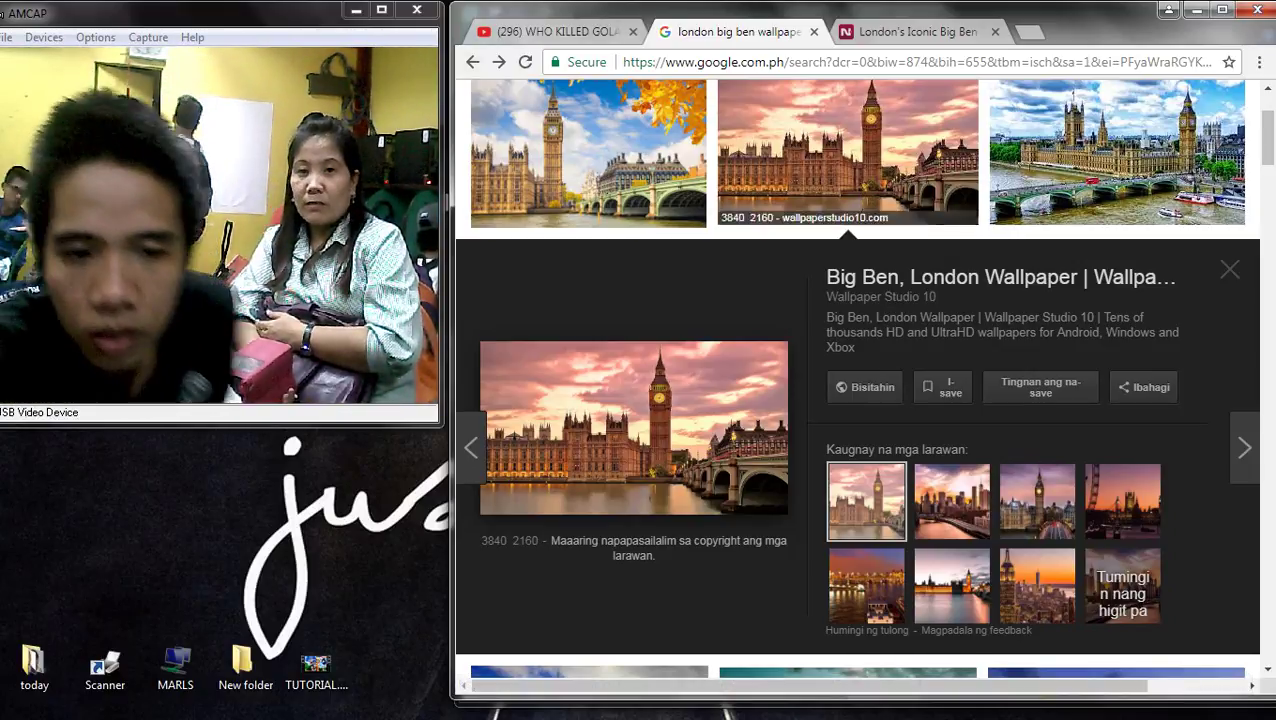
scroll(862, 380, "up", 2)
- Search Google Images for 'landmark of london'
left_click(705, 118)
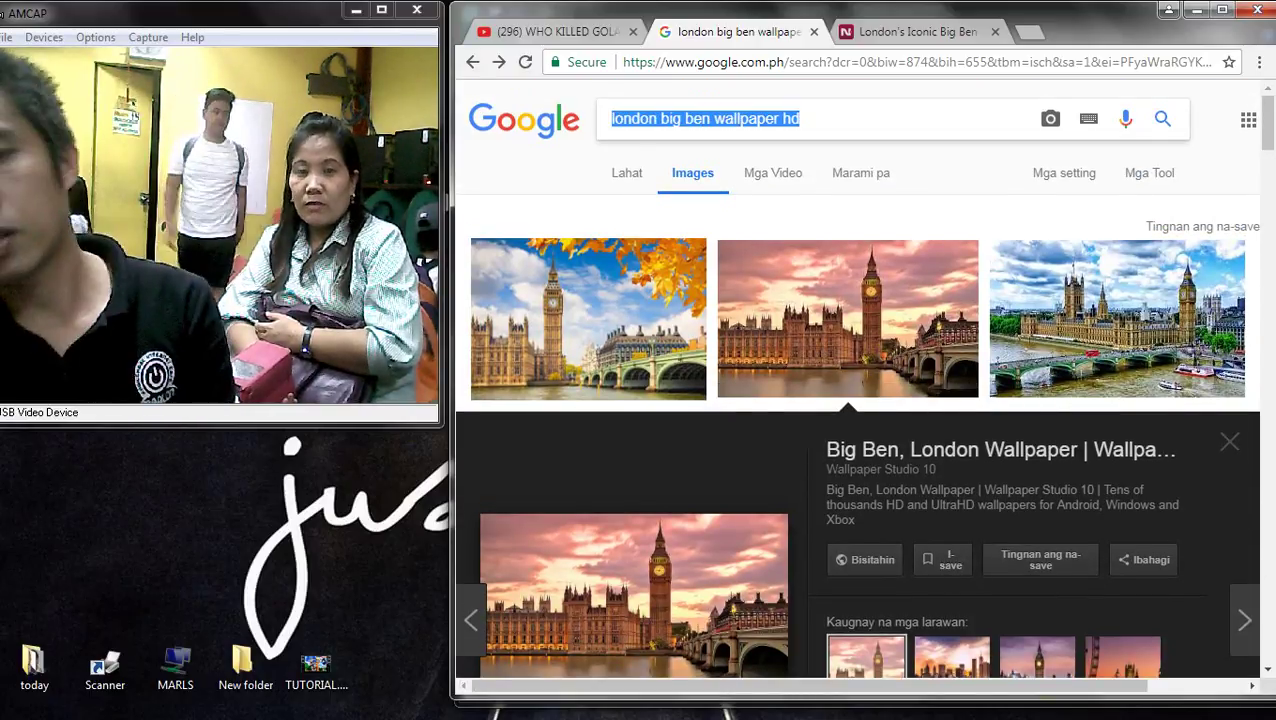
key("BackSpace")
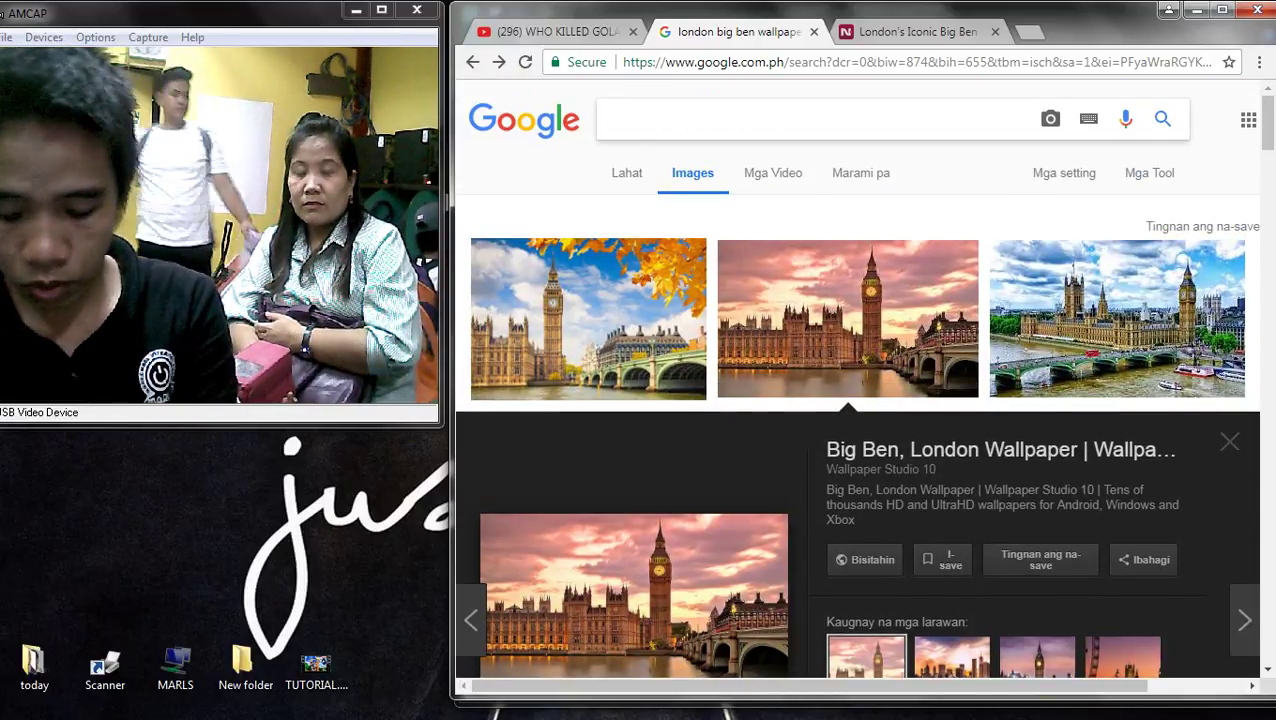
type("landmark")
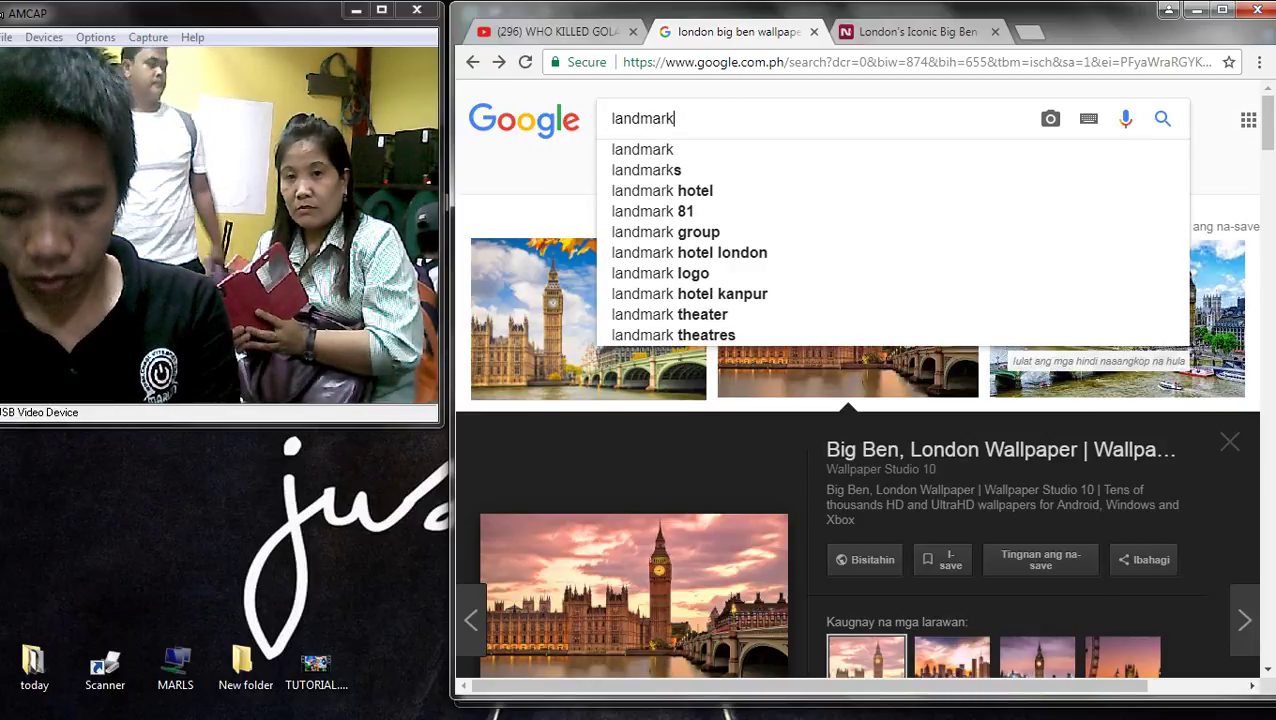
type(" of lo")
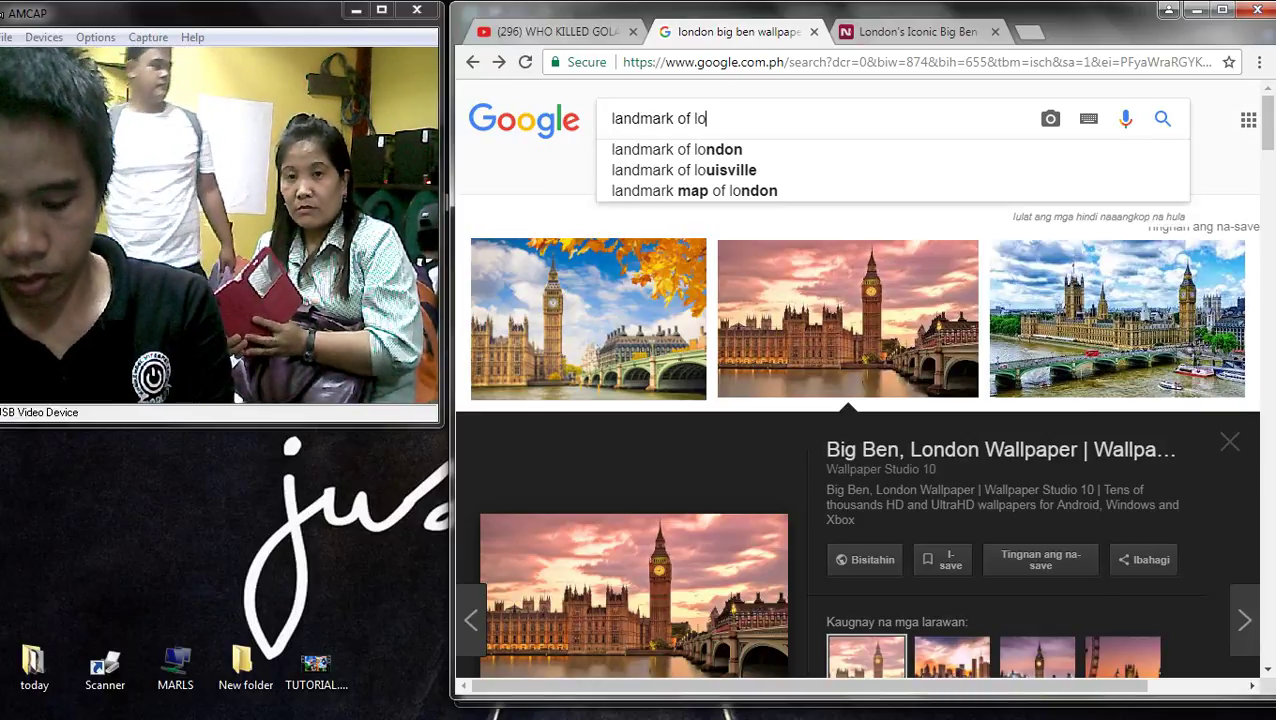
type("ndon")
key("Return")
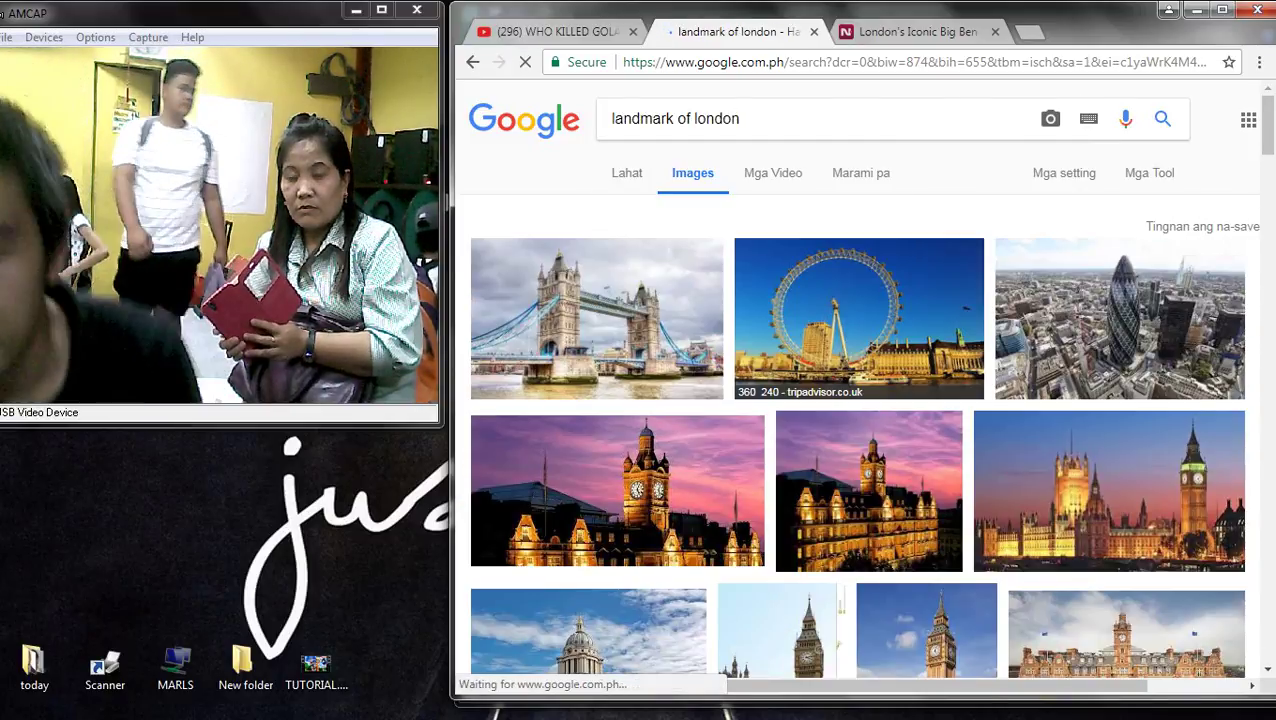
- Preview the London Eye, Big Ben and Old Royal Naval College results
left_click(859, 318)
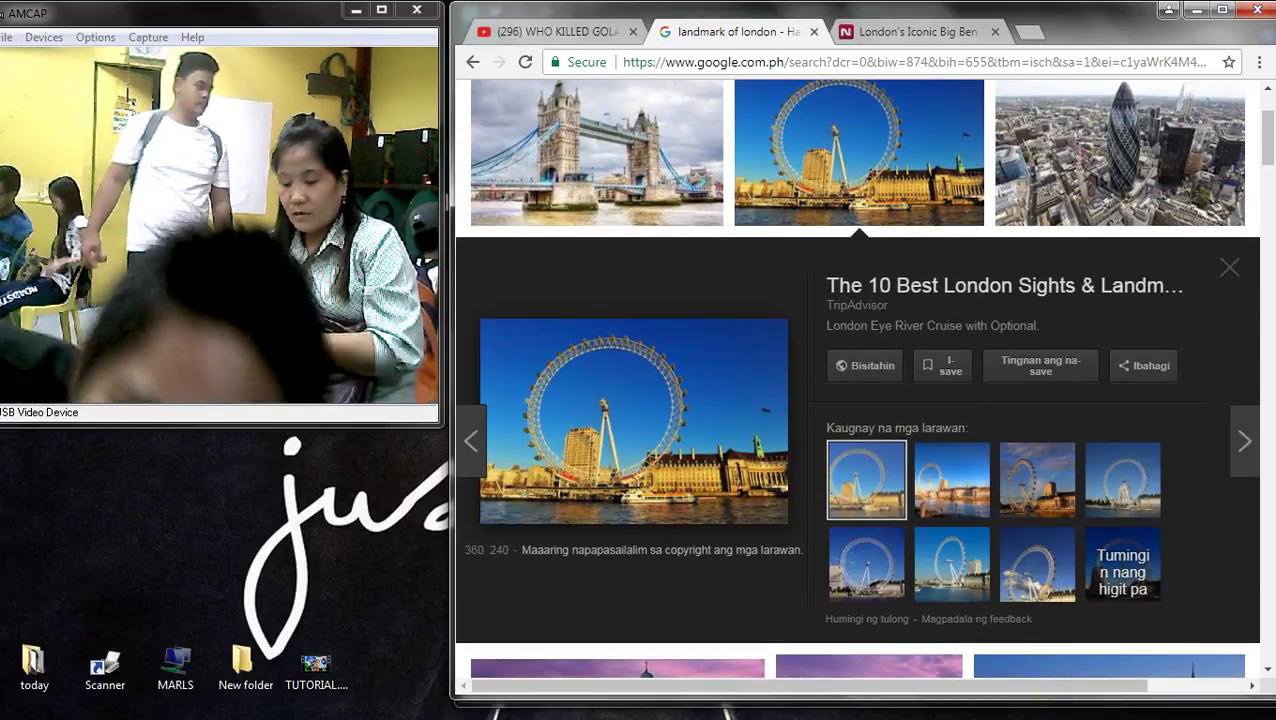
scroll(617, 360, "down", 3)
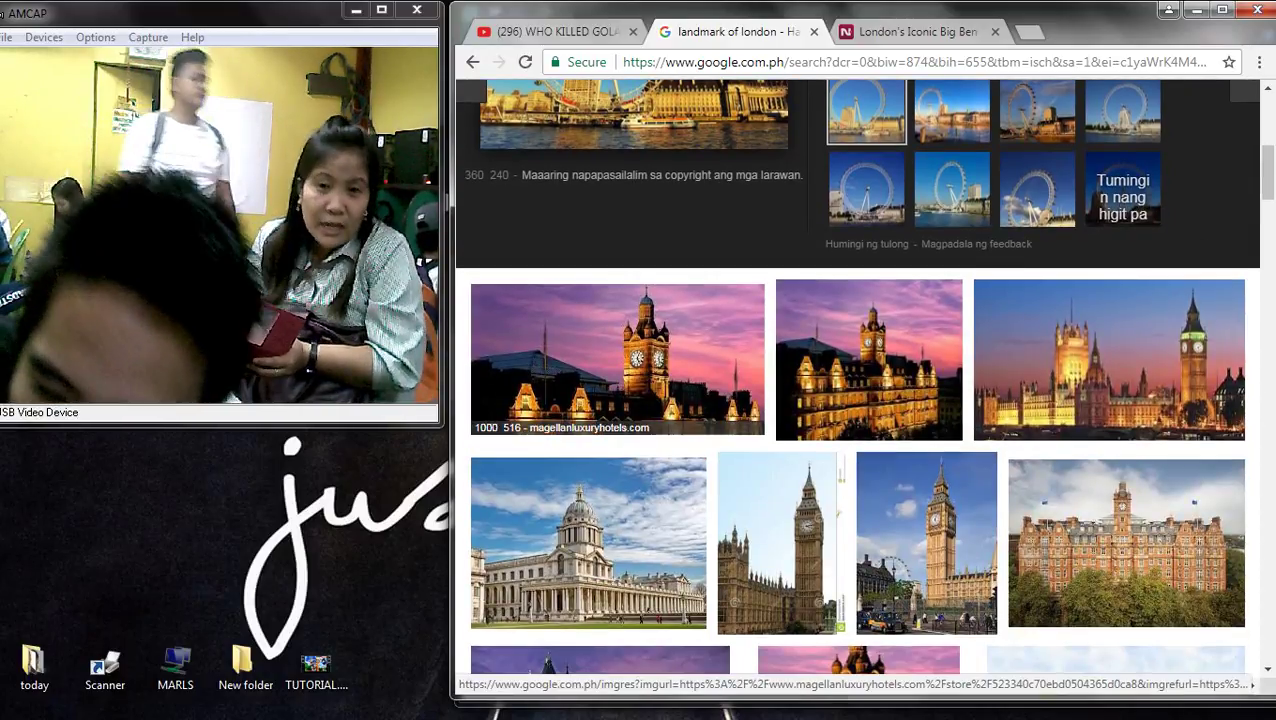
scroll(617, 360, "down", 3)
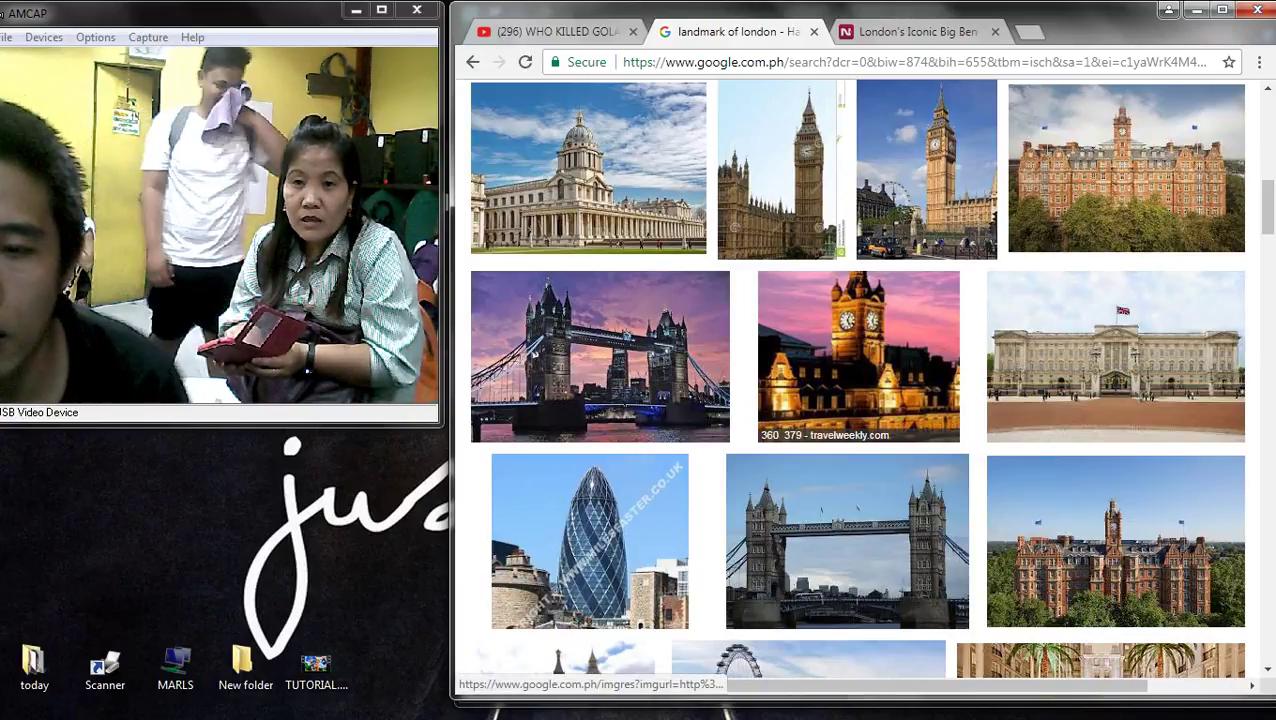
left_click(926, 170)
scroll(857, 380, "up", 2)
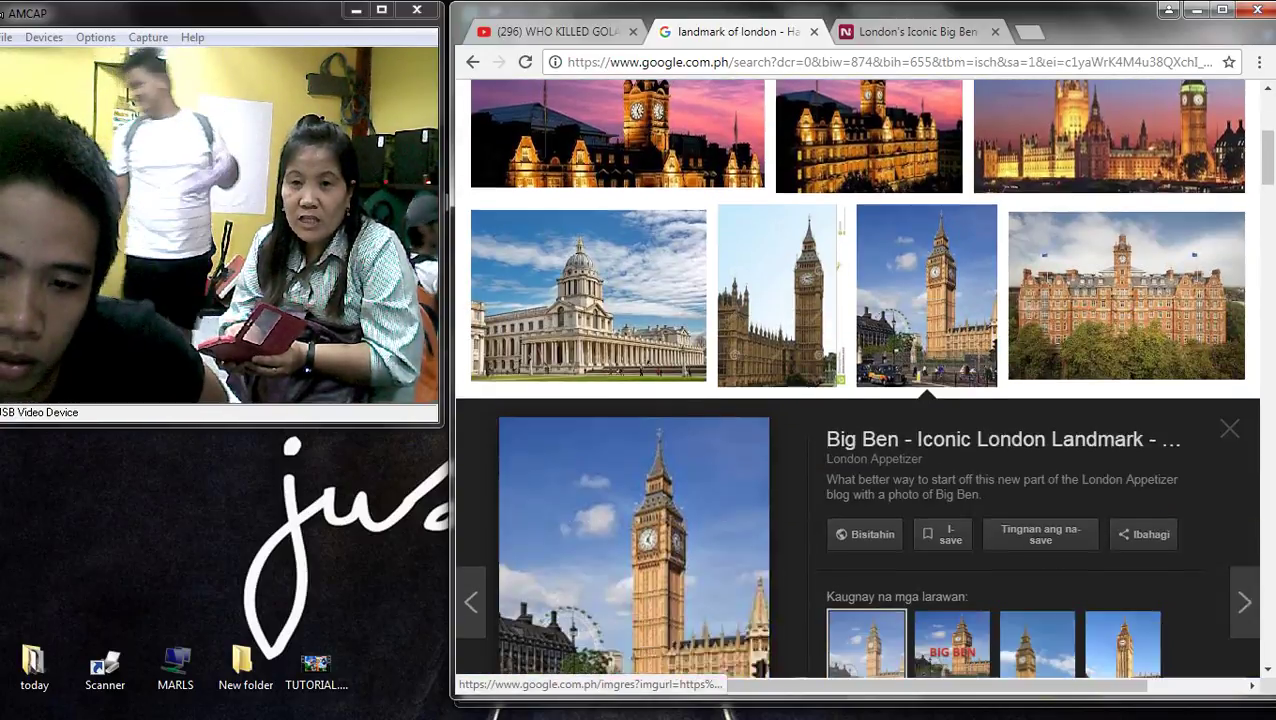
scroll(857, 380, "down", 2)
left_click(588, 150)
scroll(588, 300, "up", 2)
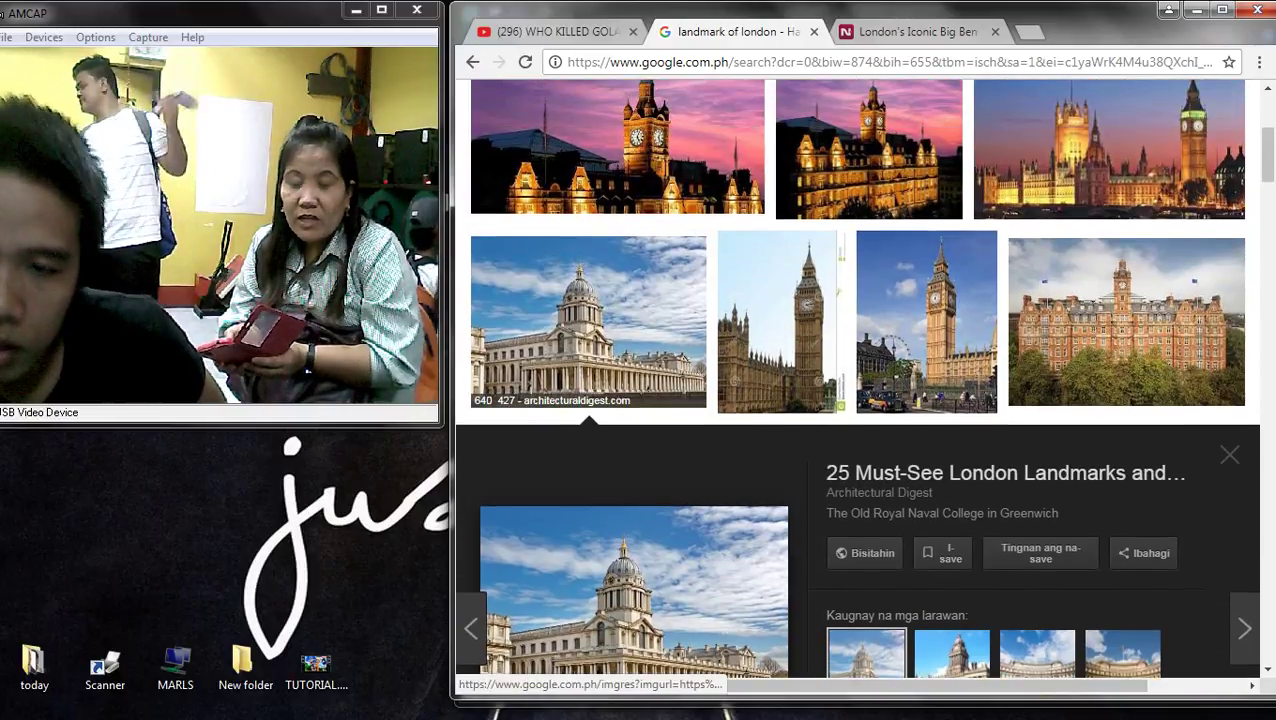
scroll(857, 380, "up", 3)
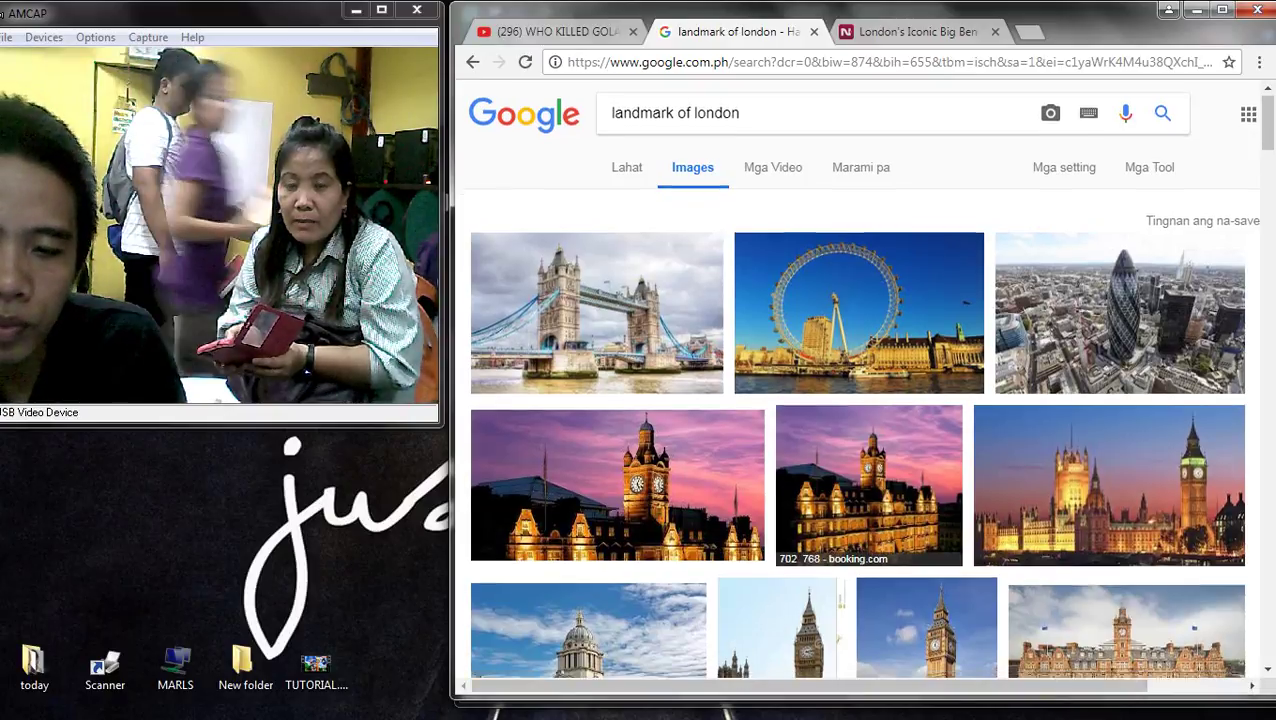
left_click(588, 630)
scroll(858, 400, "down", 5)
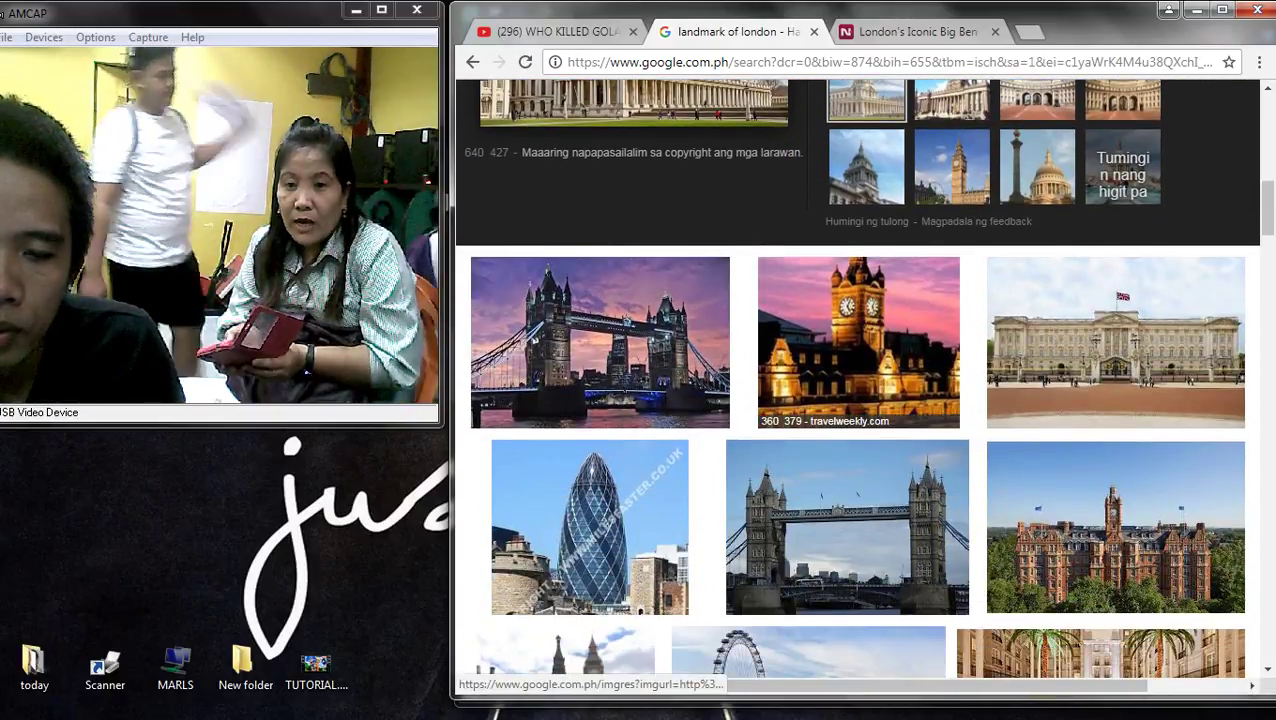
left_click(600, 380)
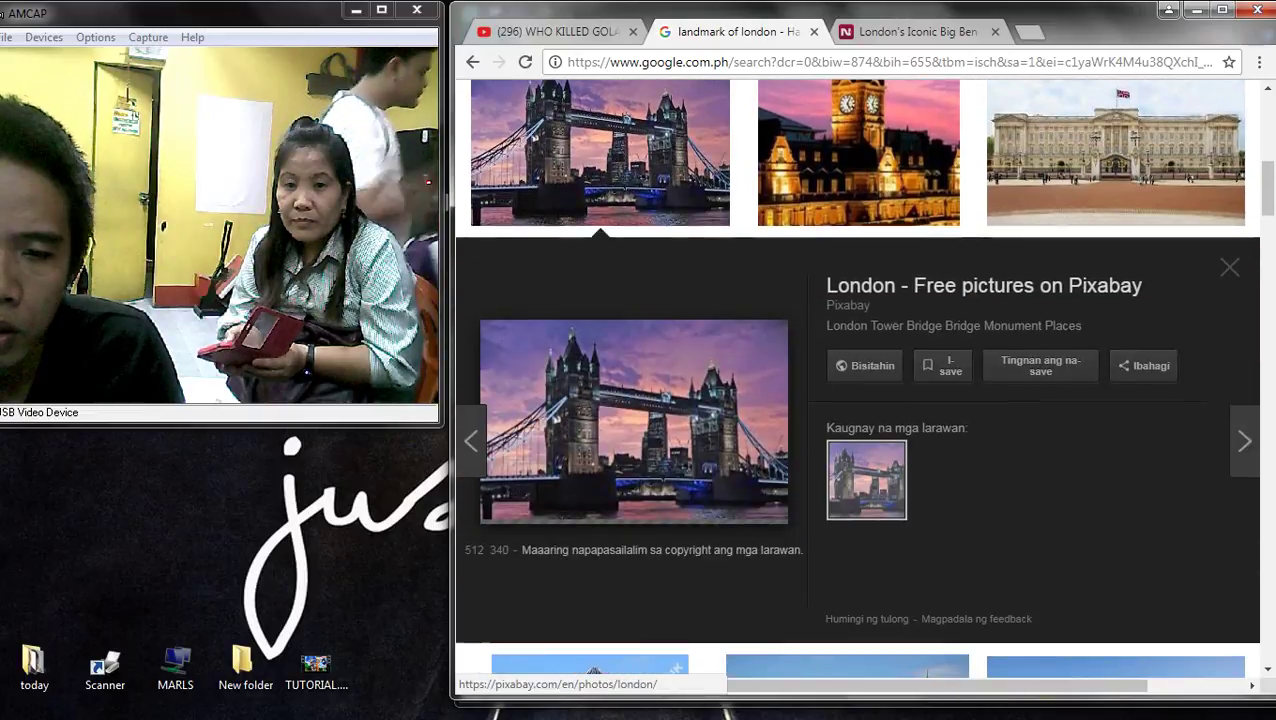
left_click(858, 160)
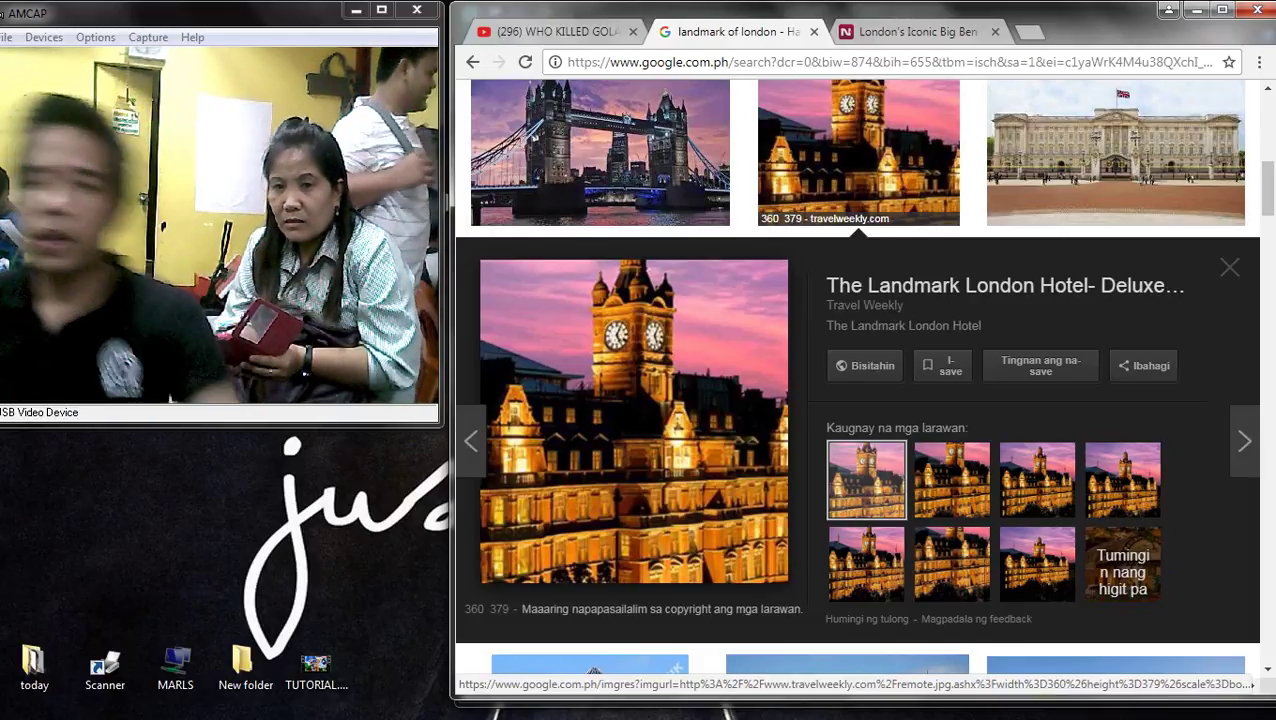
left_click(1115, 155)
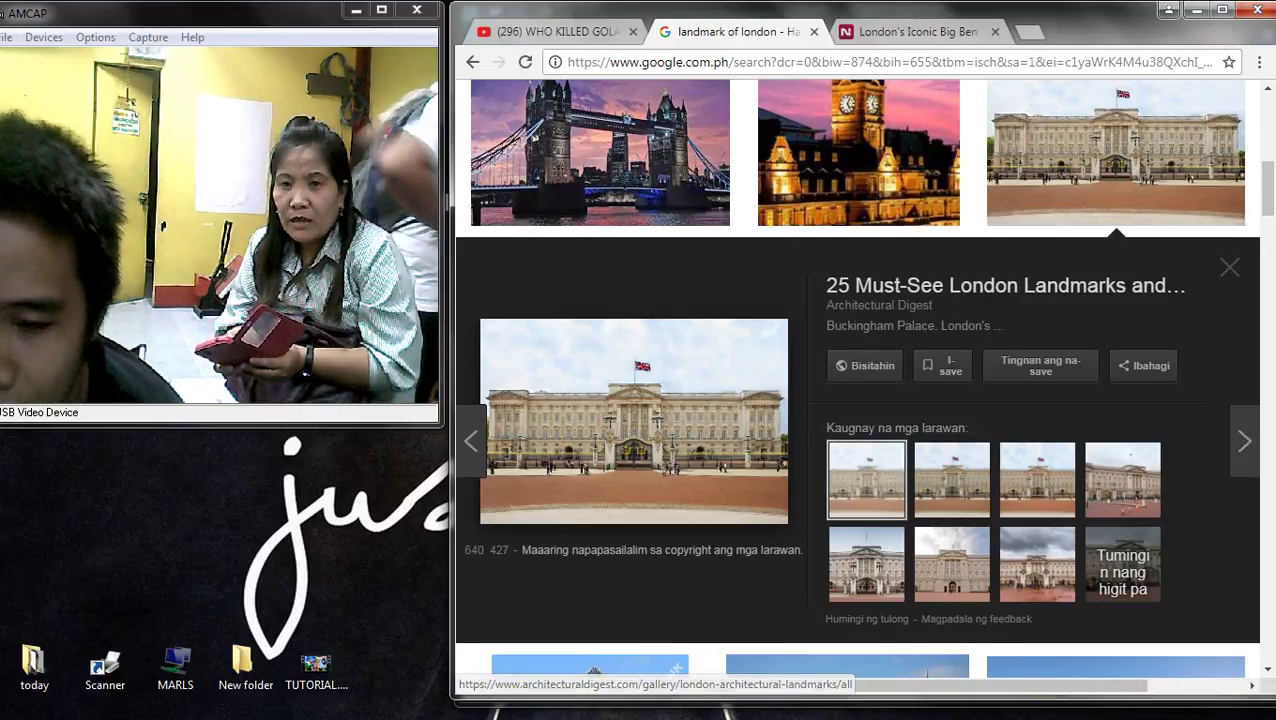
scroll(850, 400, "down", 5)
scroll(850, 400, "down", 4)
scroll(830, 360, "up", 1)
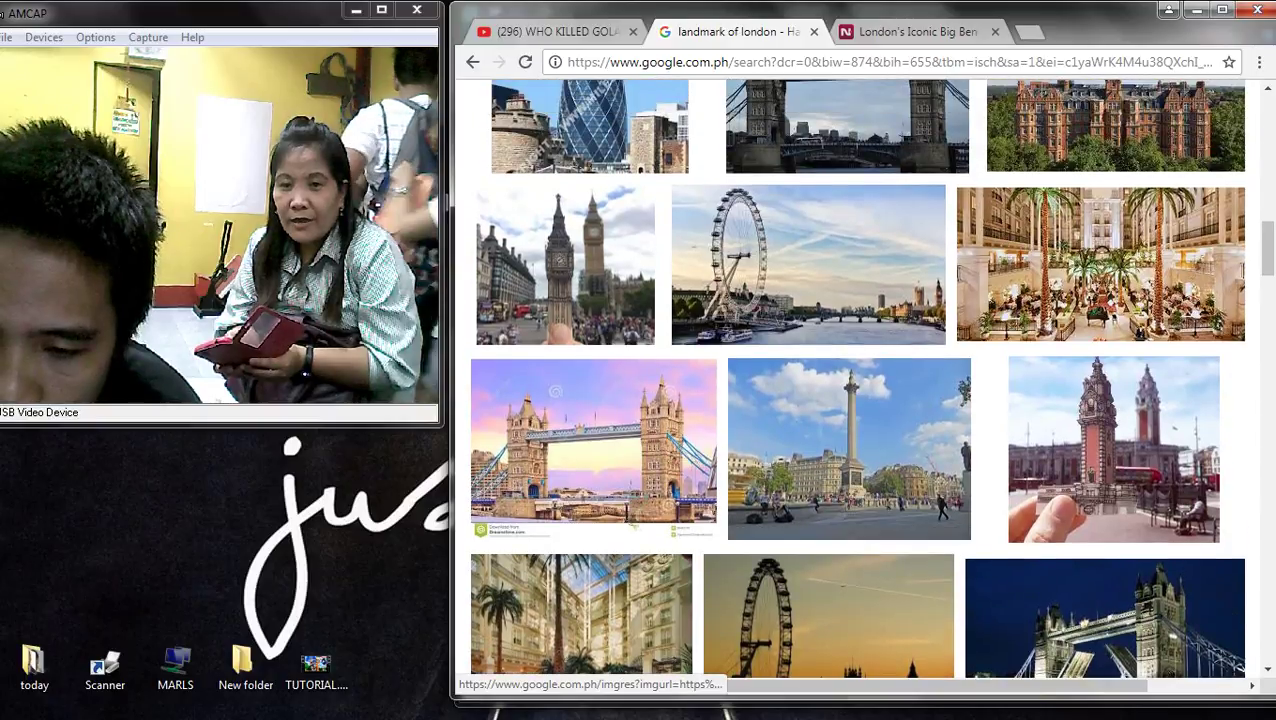
scroll(830, 360, "down", 3)
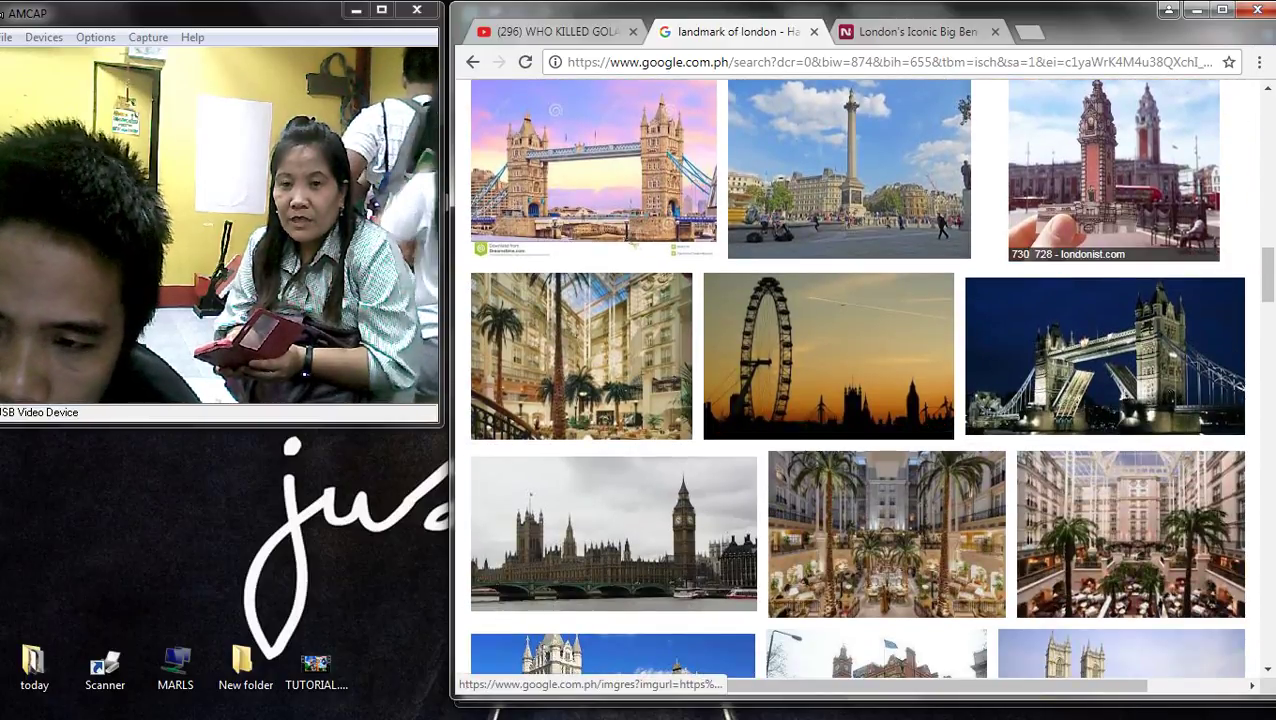
left_click(1112, 180)
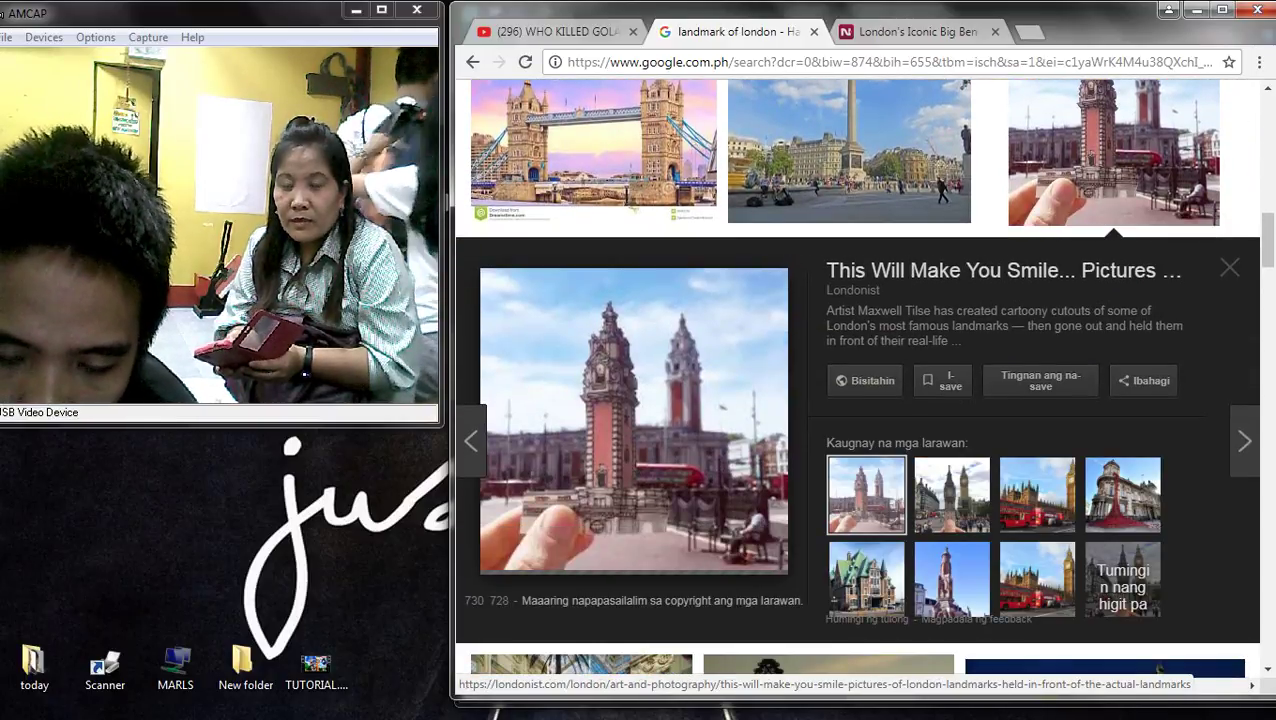
scroll(855, 378, "down", 2)
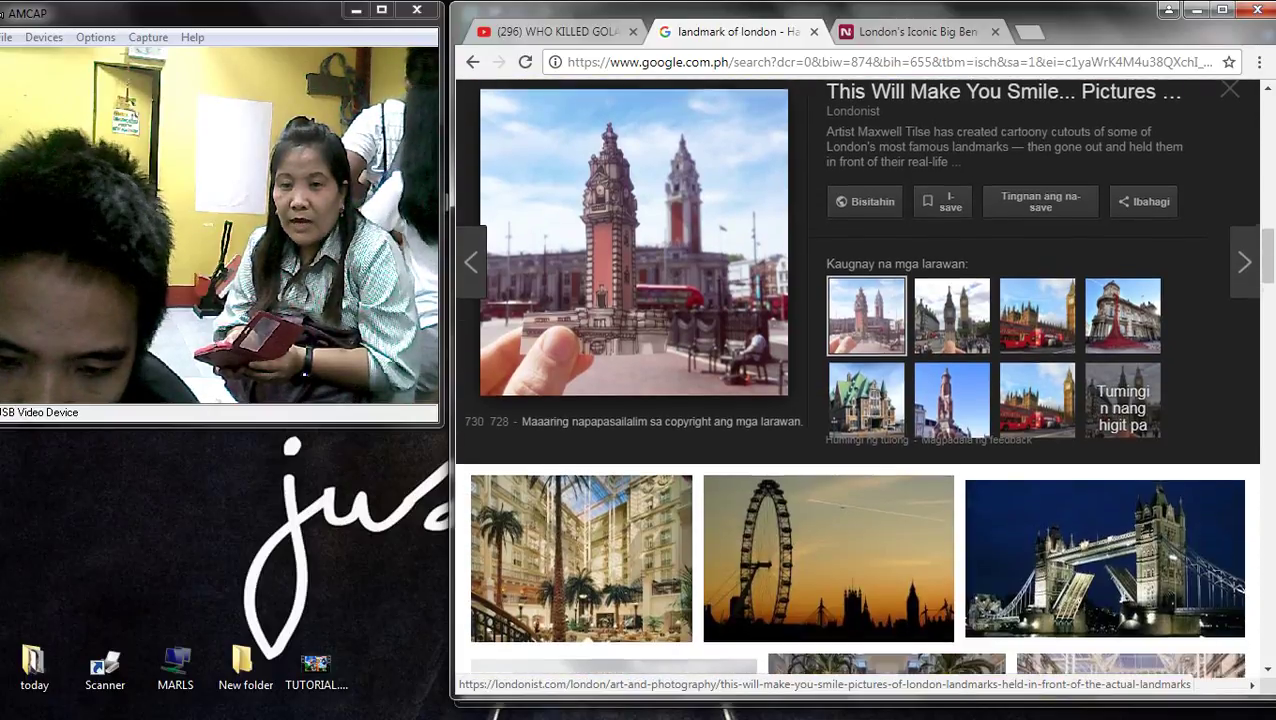
left_click(1037, 307)
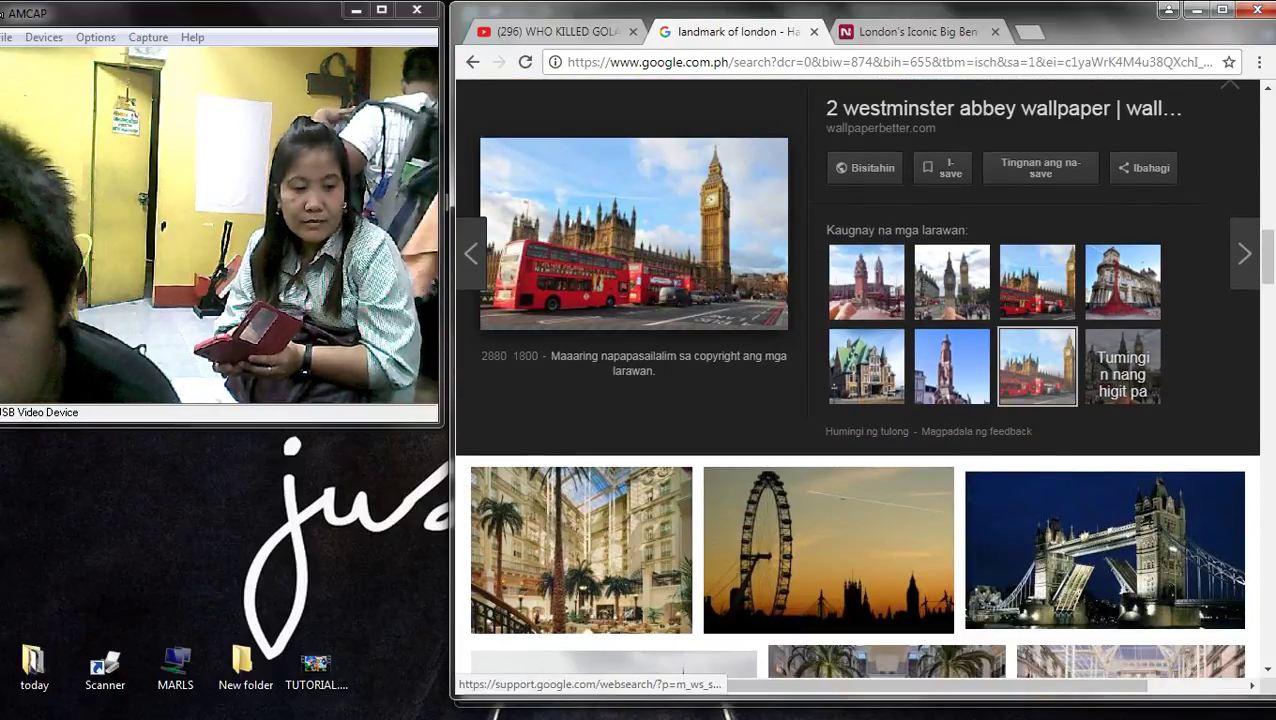
scroll(857, 378, "down", 4)
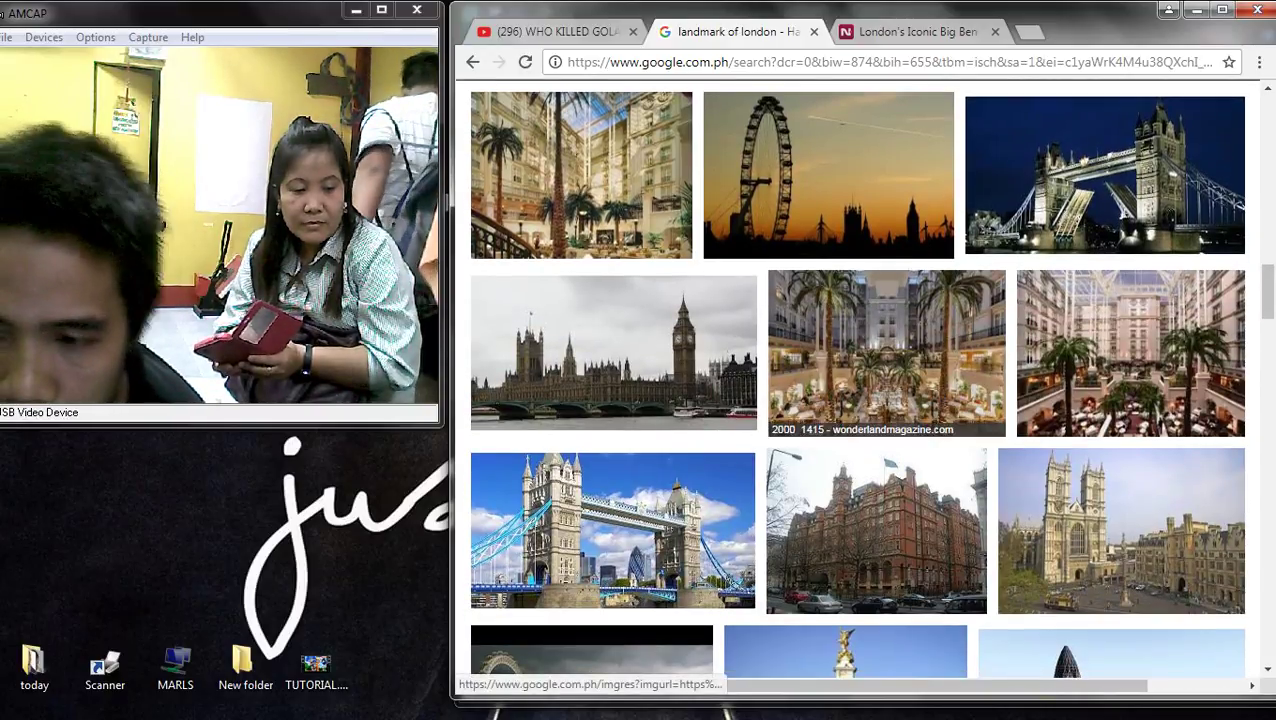
scroll(857, 378, "down", 3)
scroll(857, 378, "up", 6)
key("ctrl+Tab")
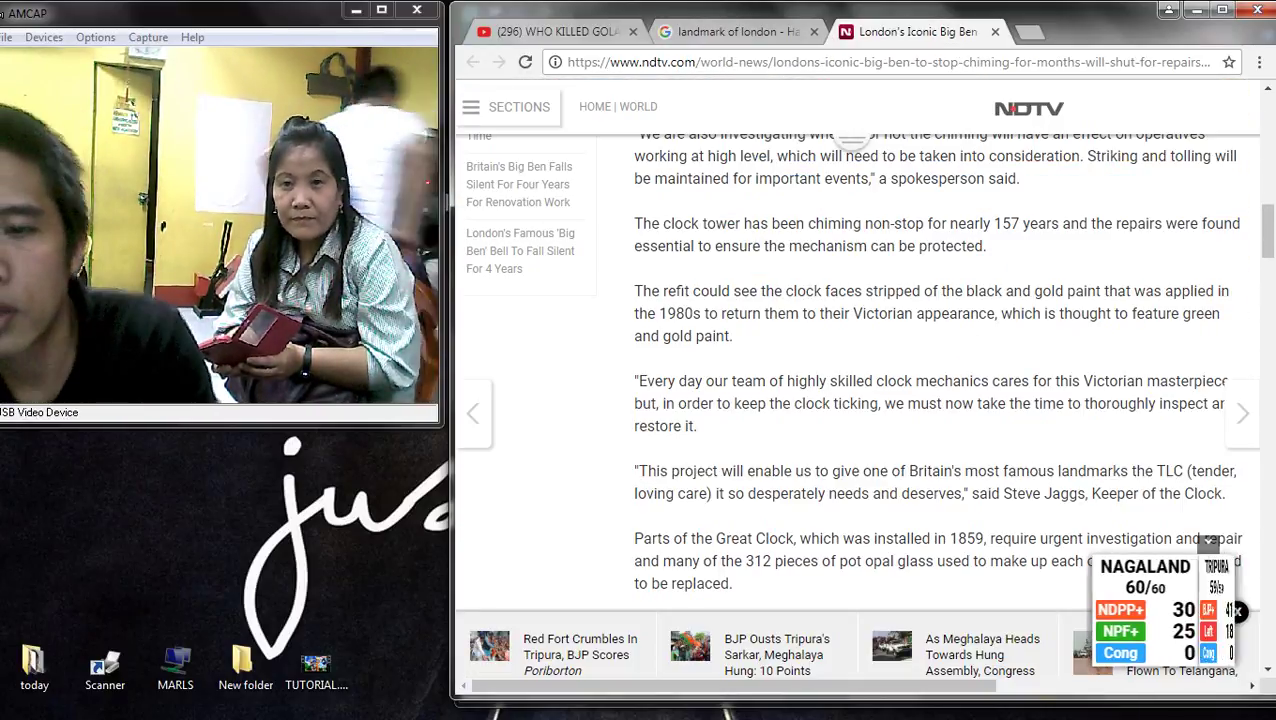
scroll(940, 360, "up", 10)
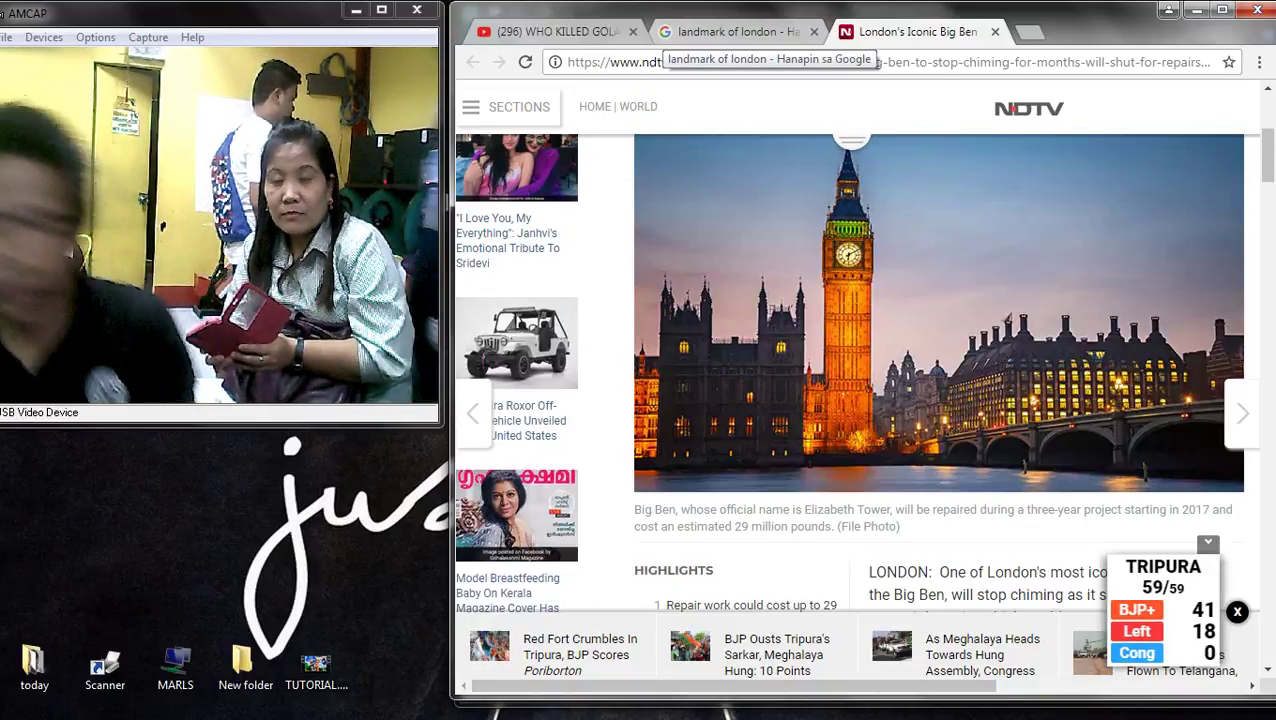
scroll(850, 400, "up", 5)
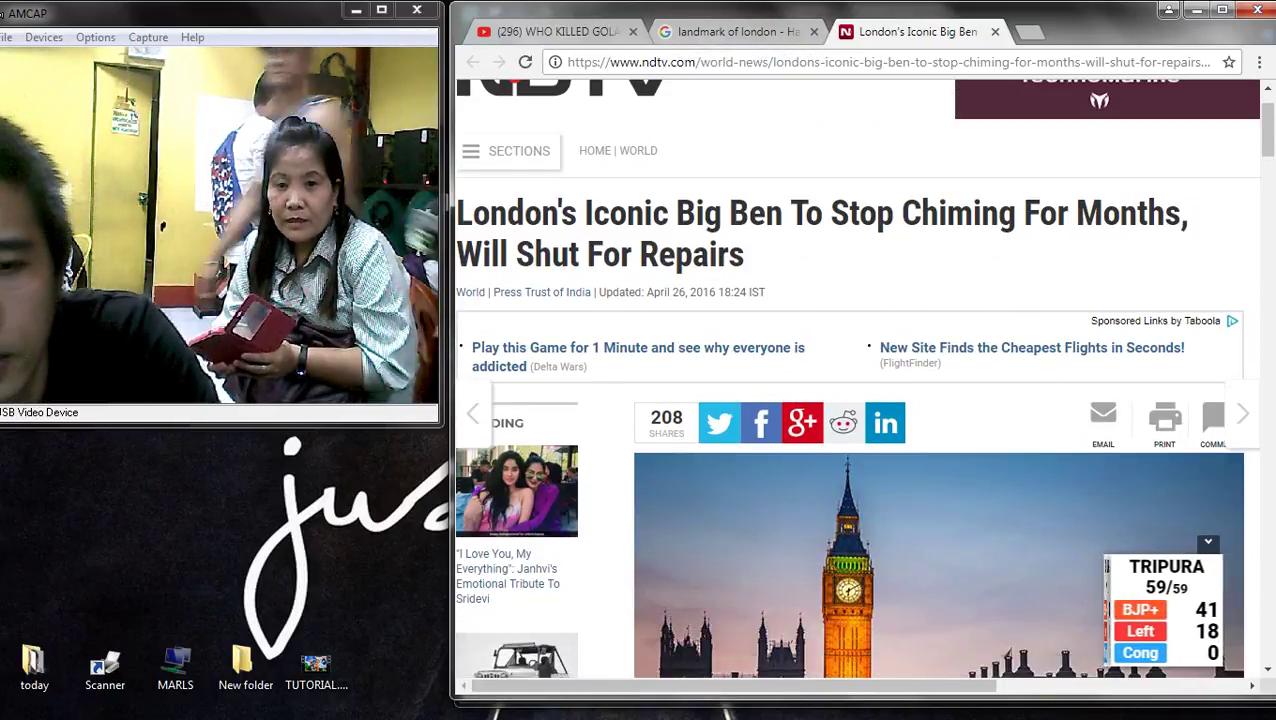
key("ctrl+shift+Tab")
scroll(860, 380, "up", 2)
scroll(860, 380, "down", 5)
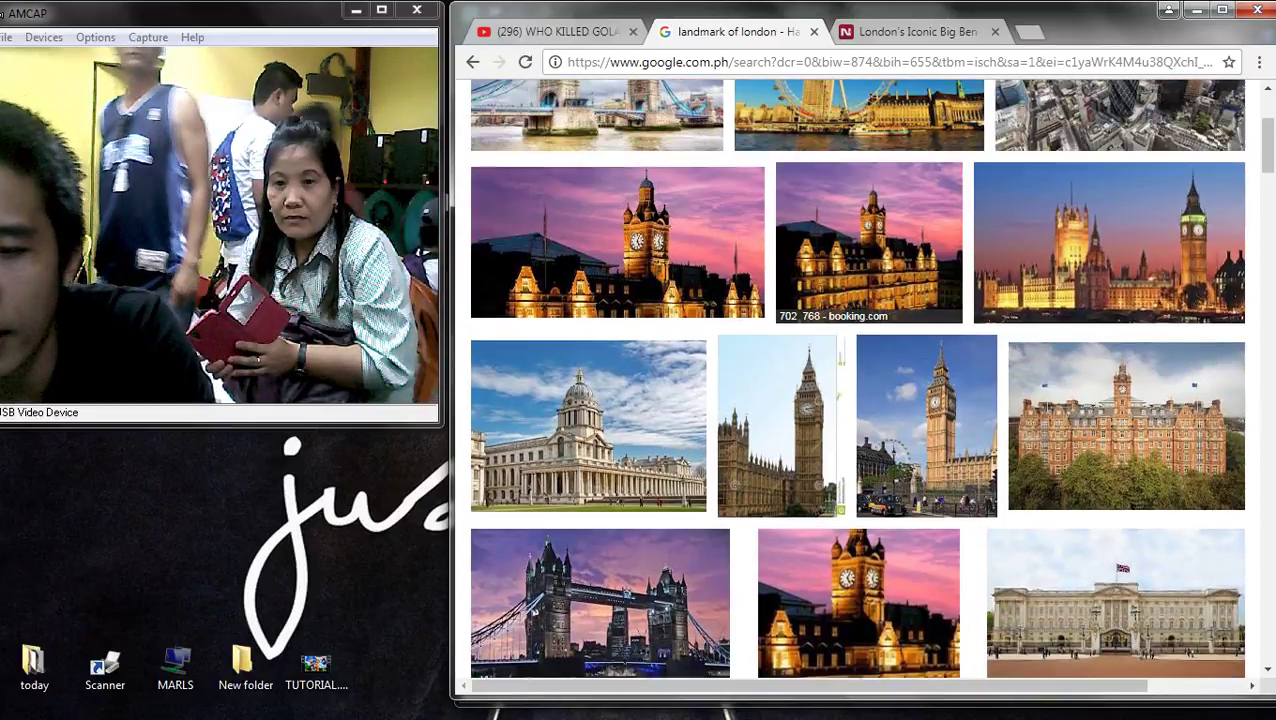
scroll(860, 380, "up", 3)
- Replace the query with 'big ben', correcting an accidental Big Bend National Park search
left_click(742, 118)
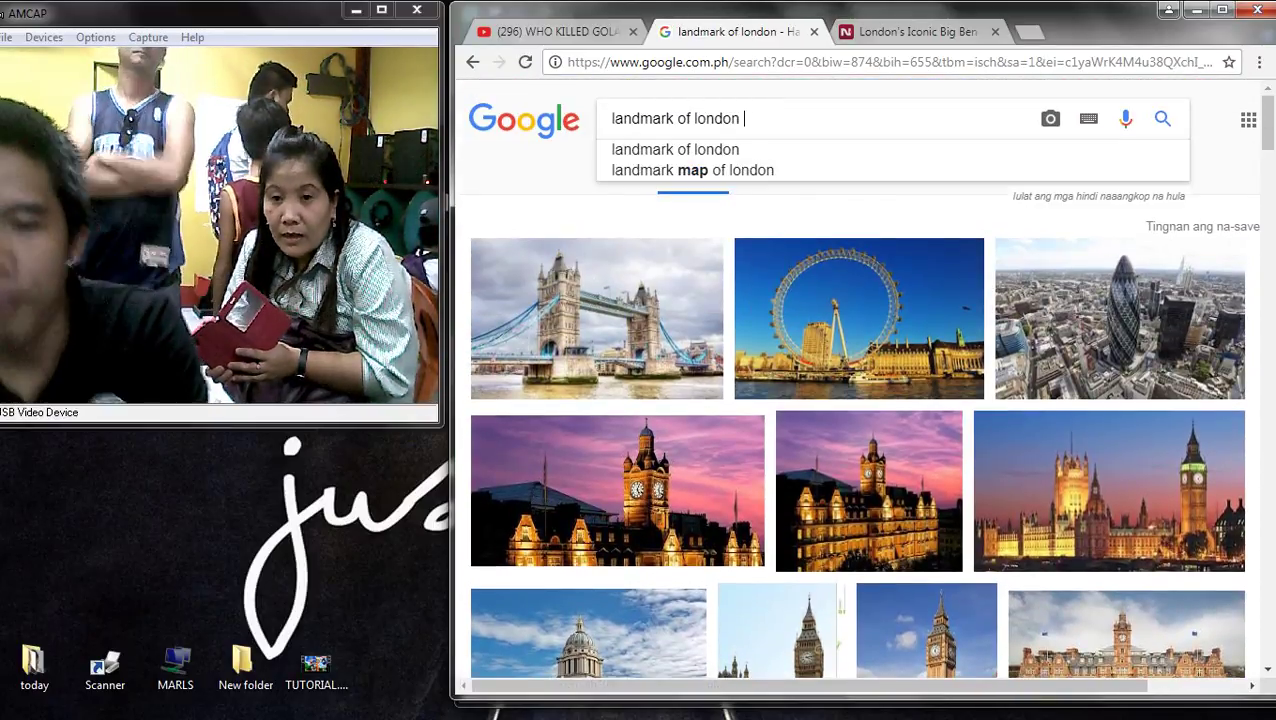
key("ctrl+a")
key("BackSpace")
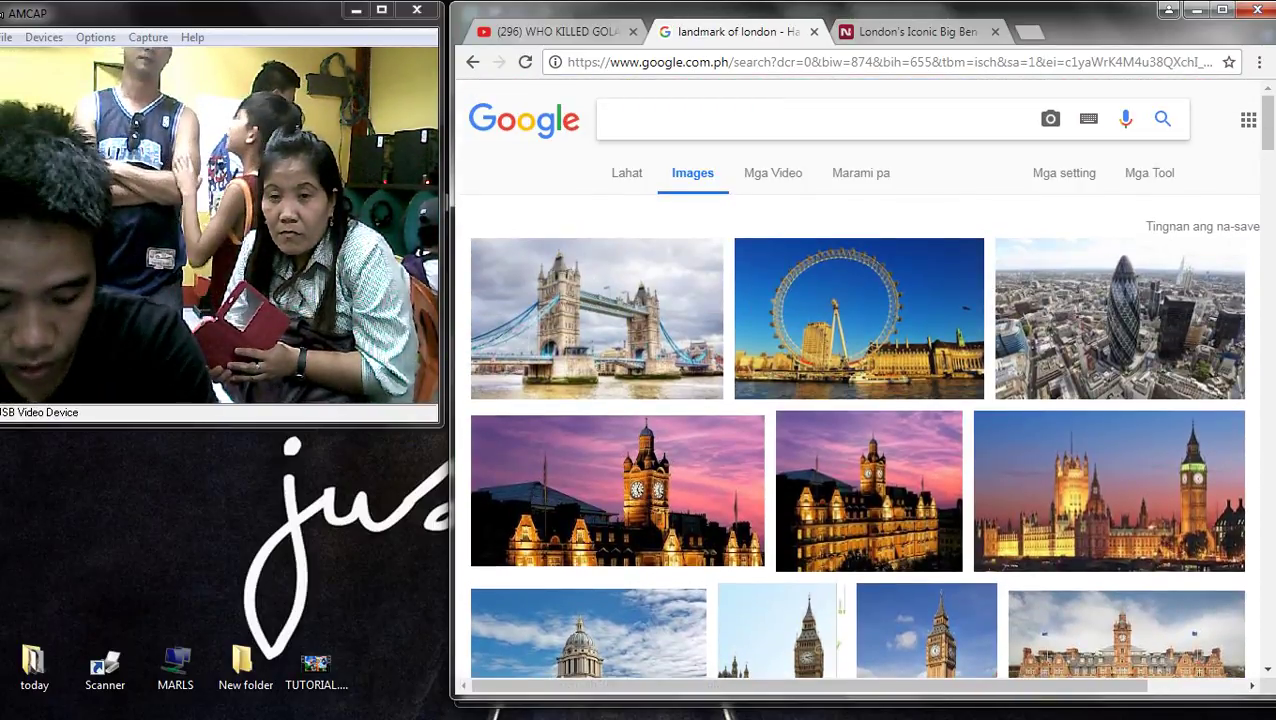
type("big b")
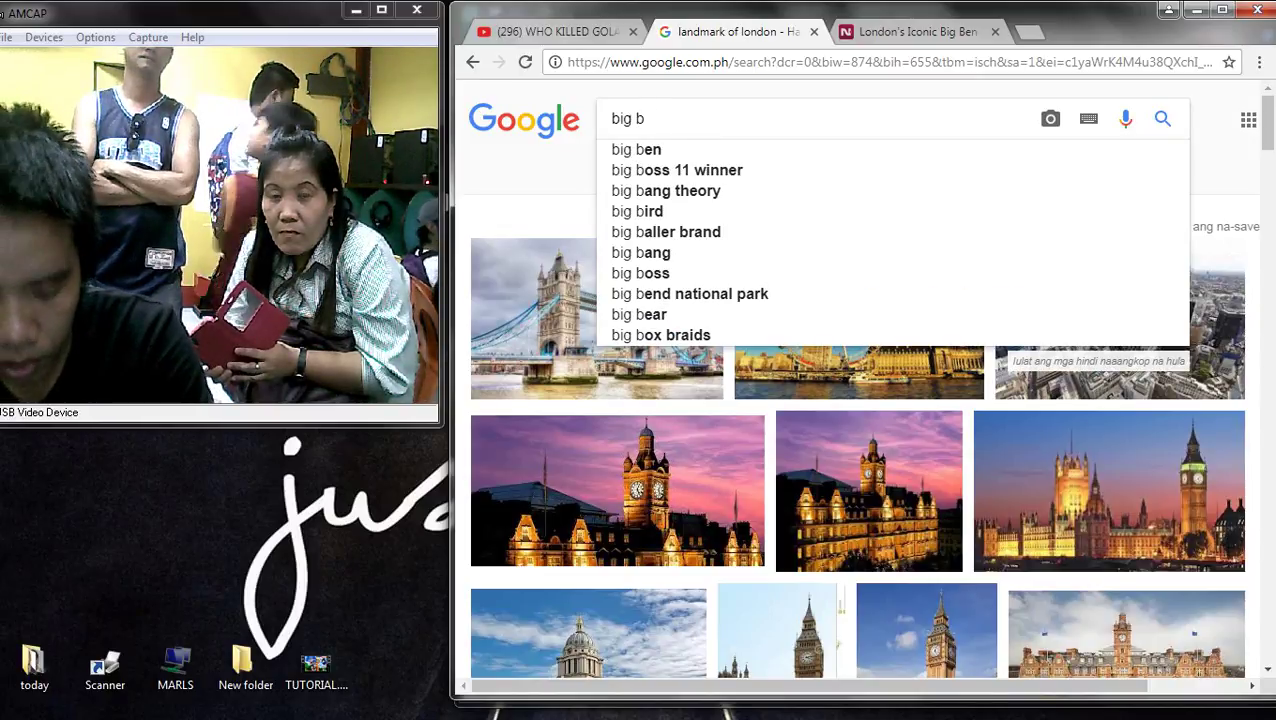
type("en")
key("Down")
key("Down")
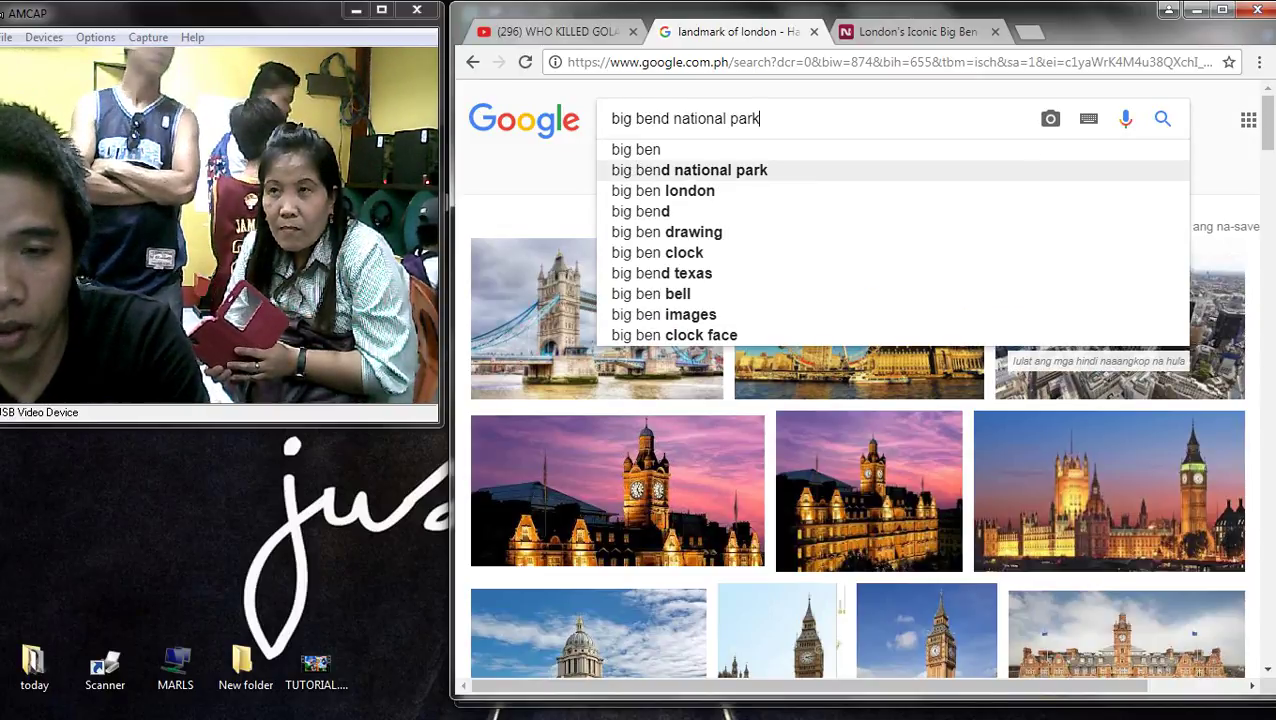
key("Return")
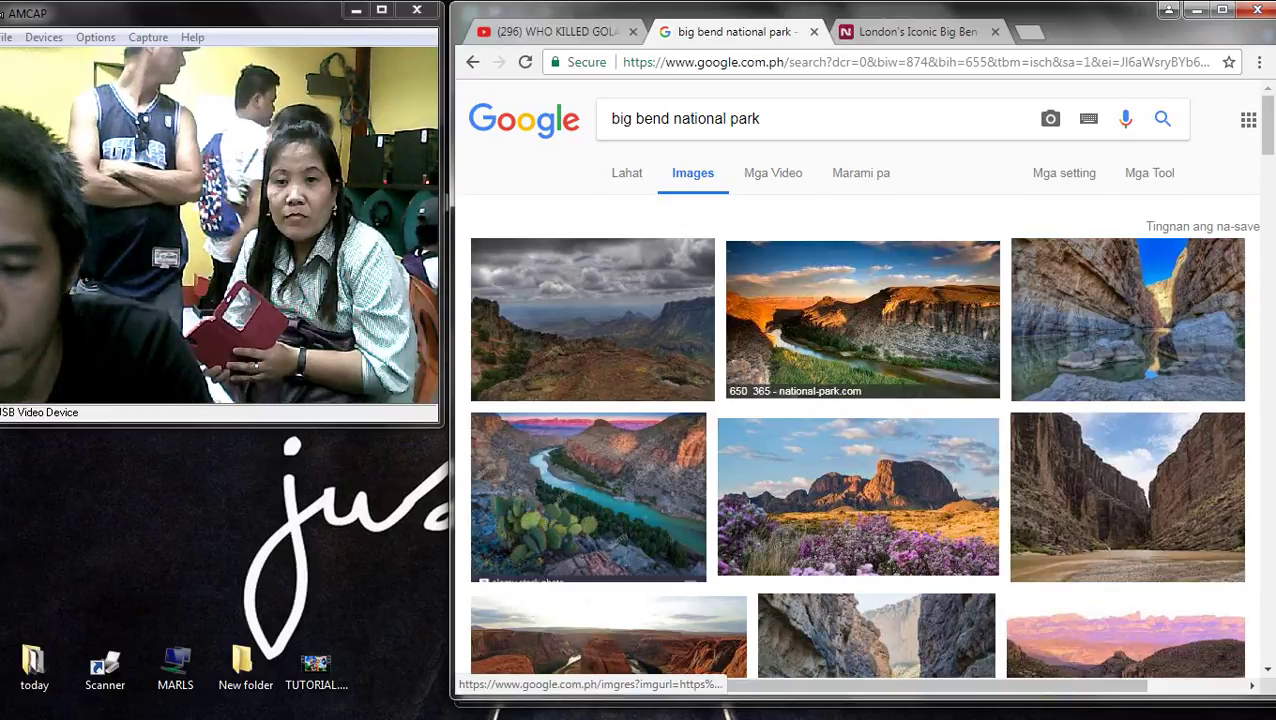
scroll(1128, 500, "down", 2)
scroll(1128, 500, "down", 1)
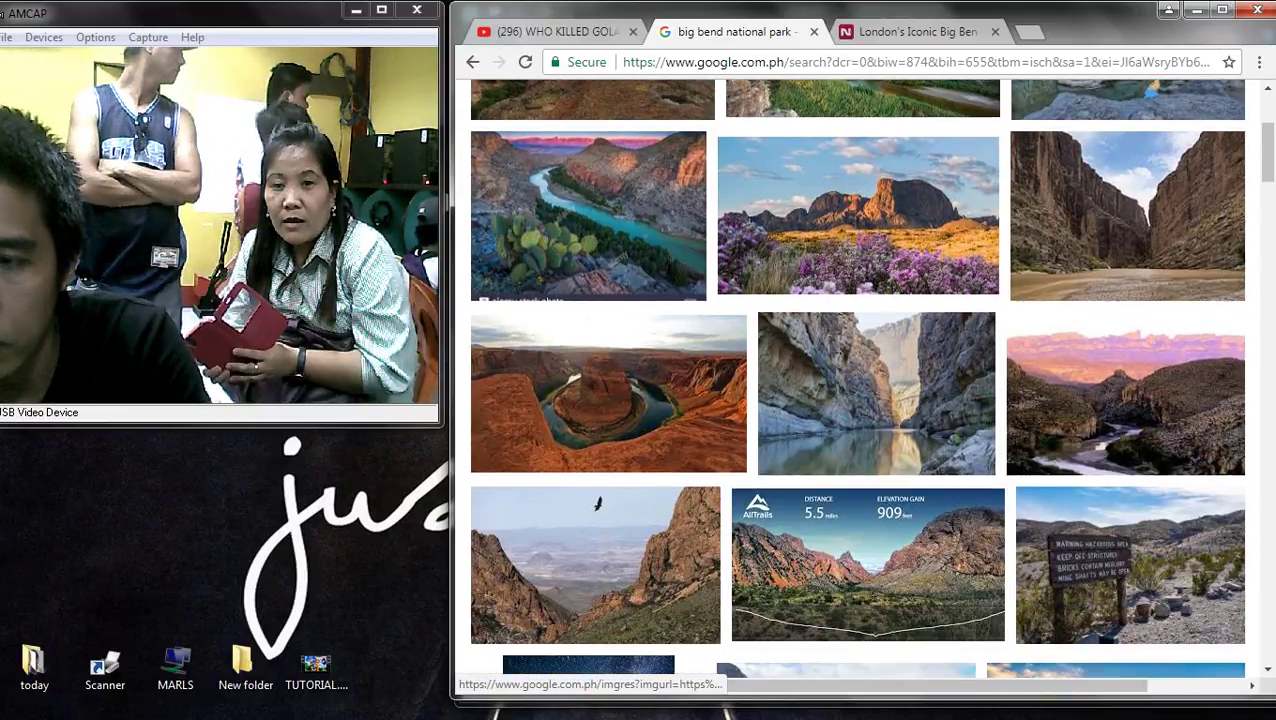
scroll(876, 400, "up", 3)
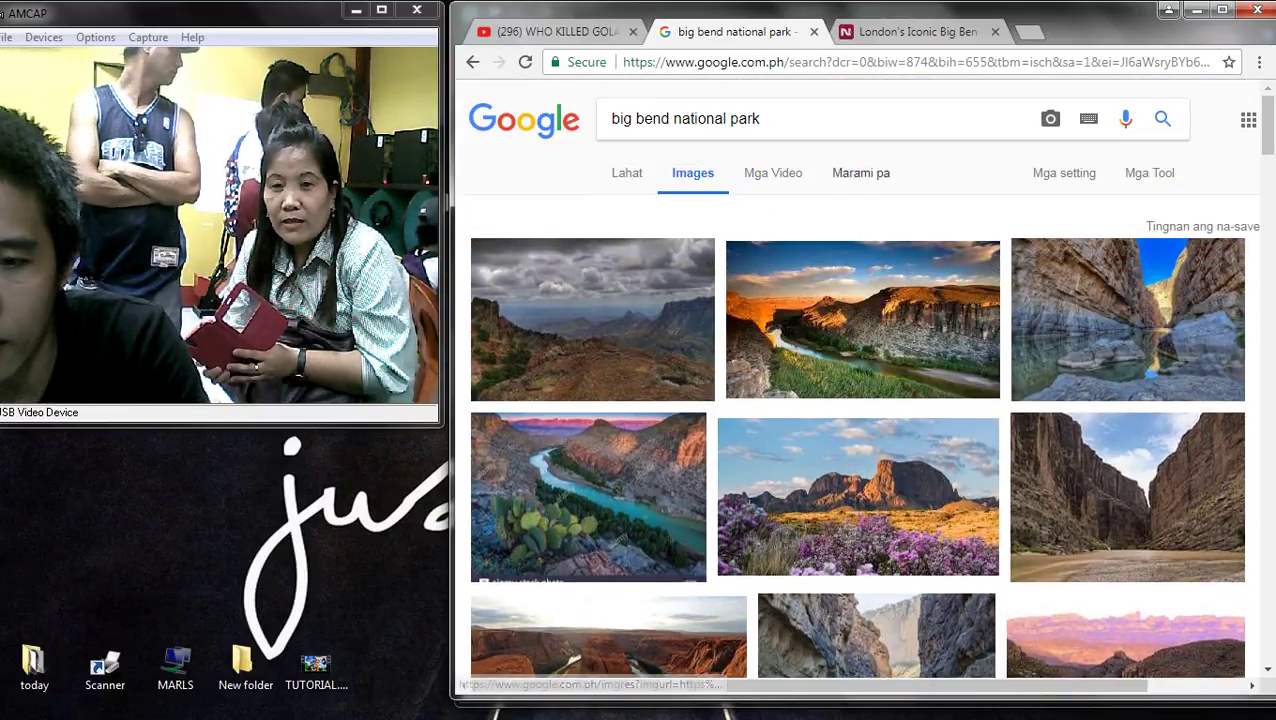
key("BackSpace")
key("Return")
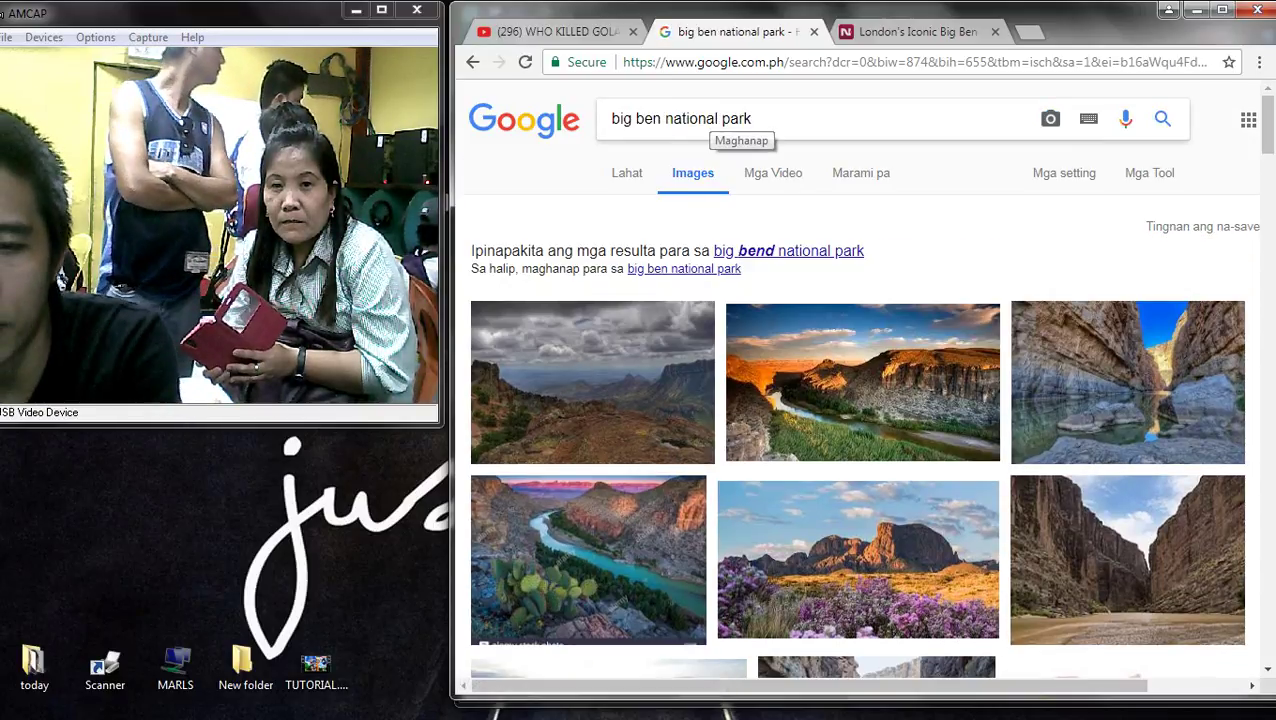
- Search for 'big ben wallpaper hd' and scroll through the image results
key("ctrl+BackSpace")
key("ctrl+BackSpace")
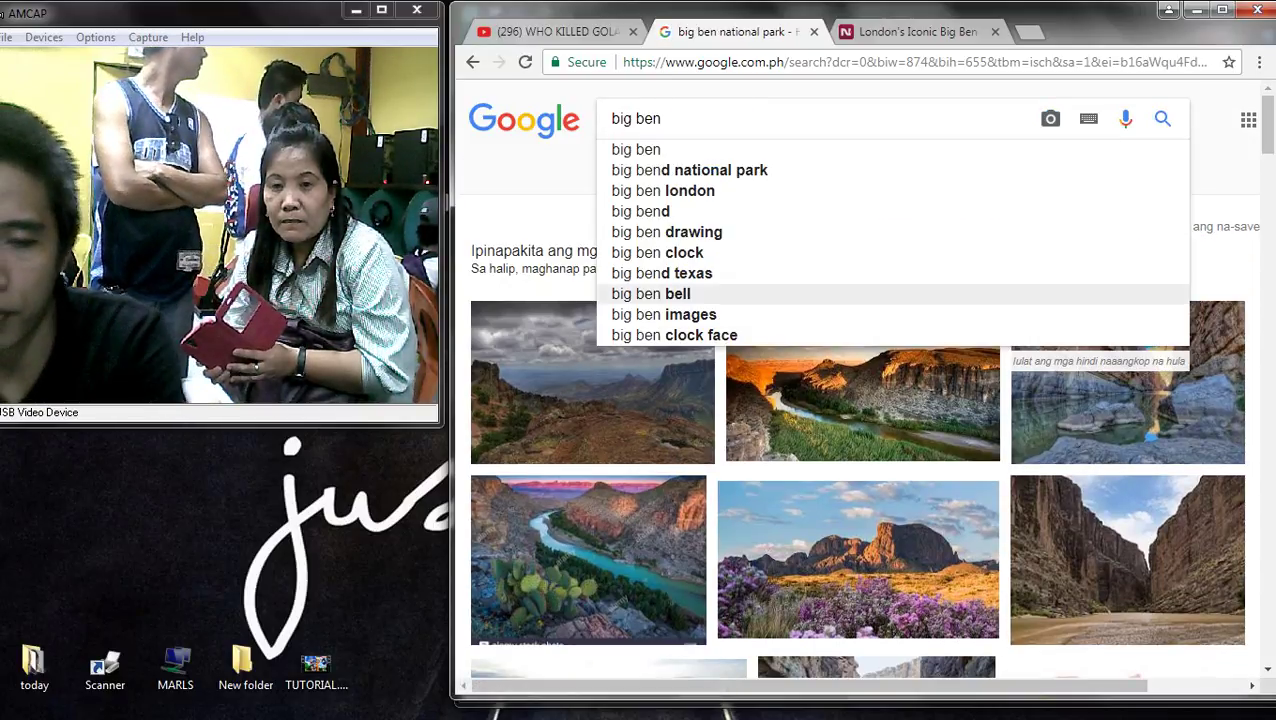
type("wa")
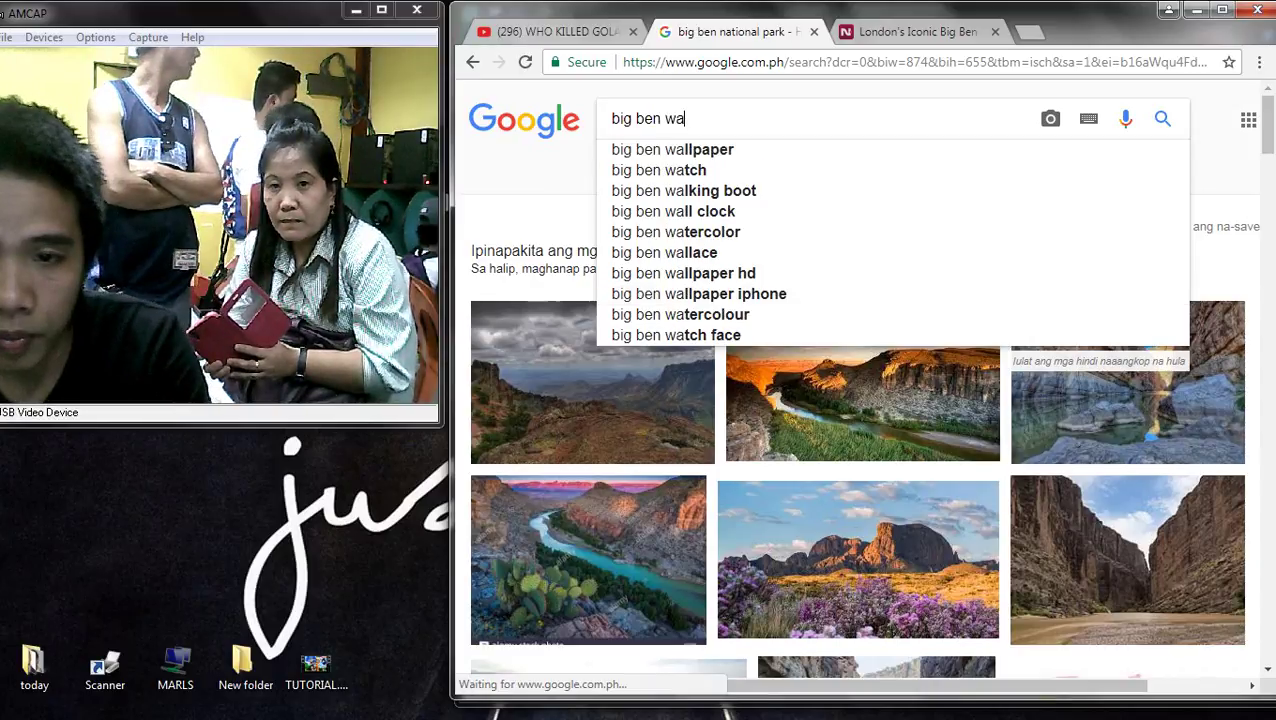
type("llpaper hd")
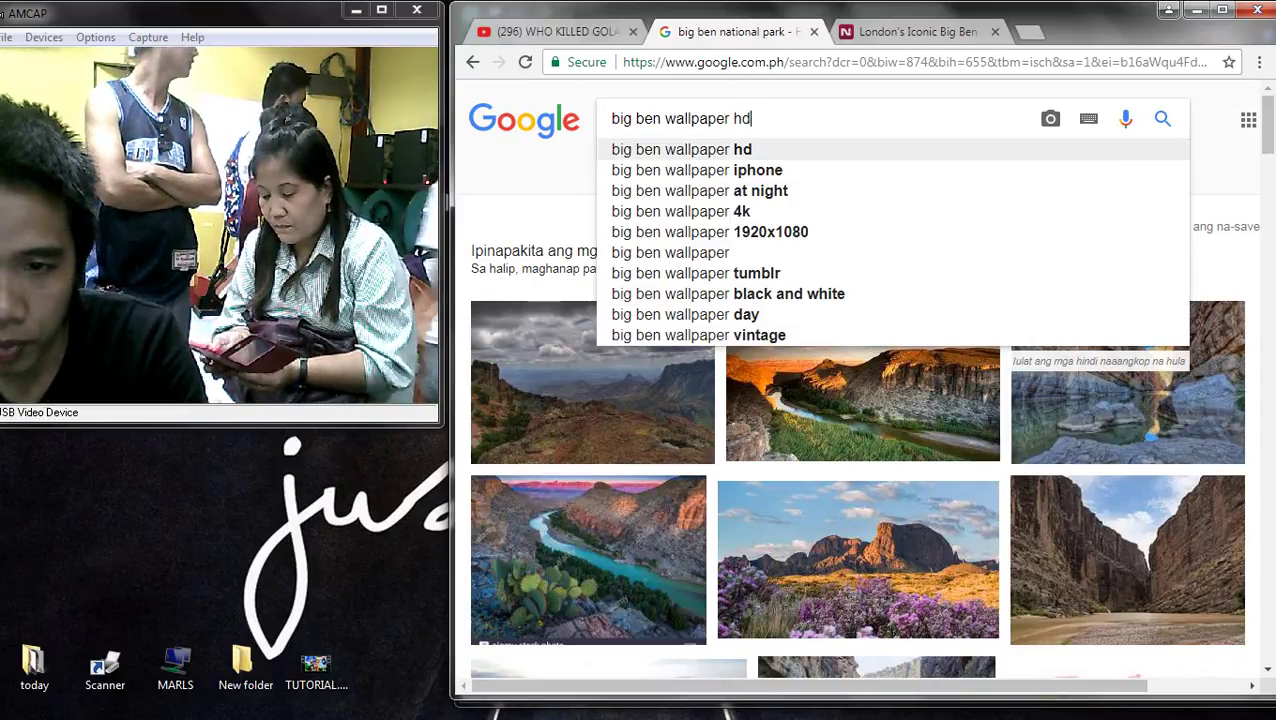
key("Return")
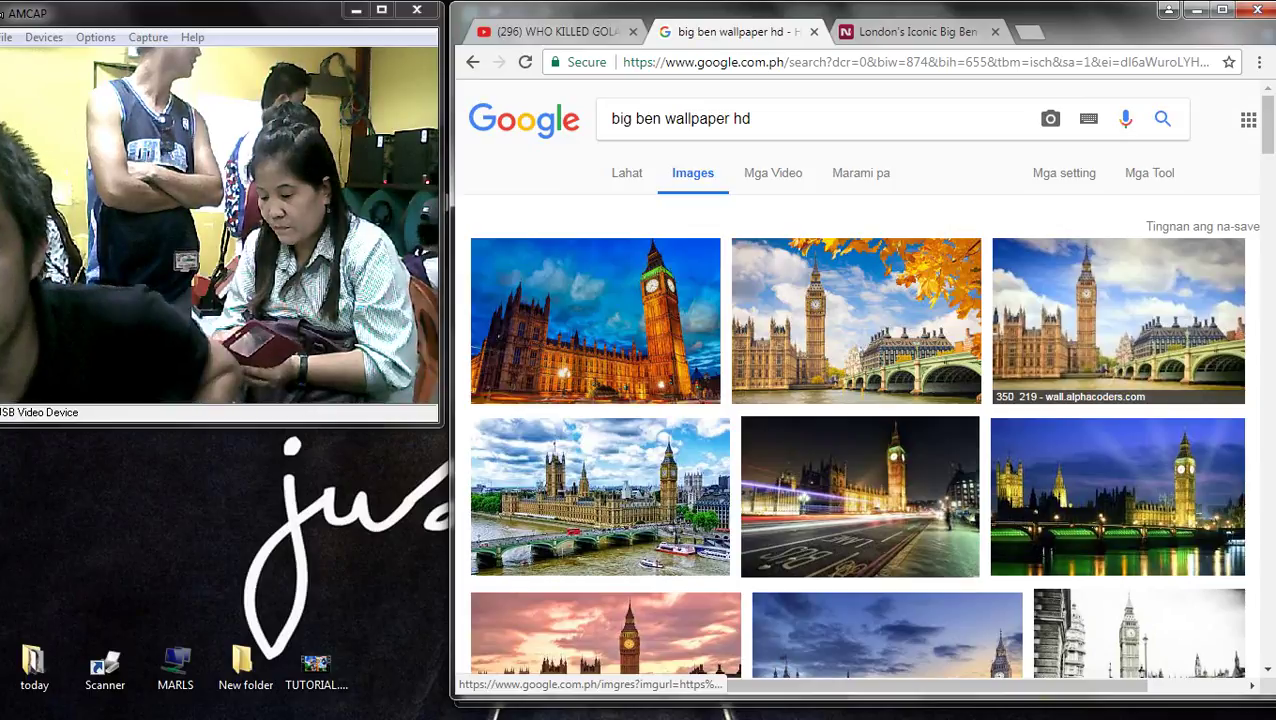
scroll(1140, 450, "down", 3)
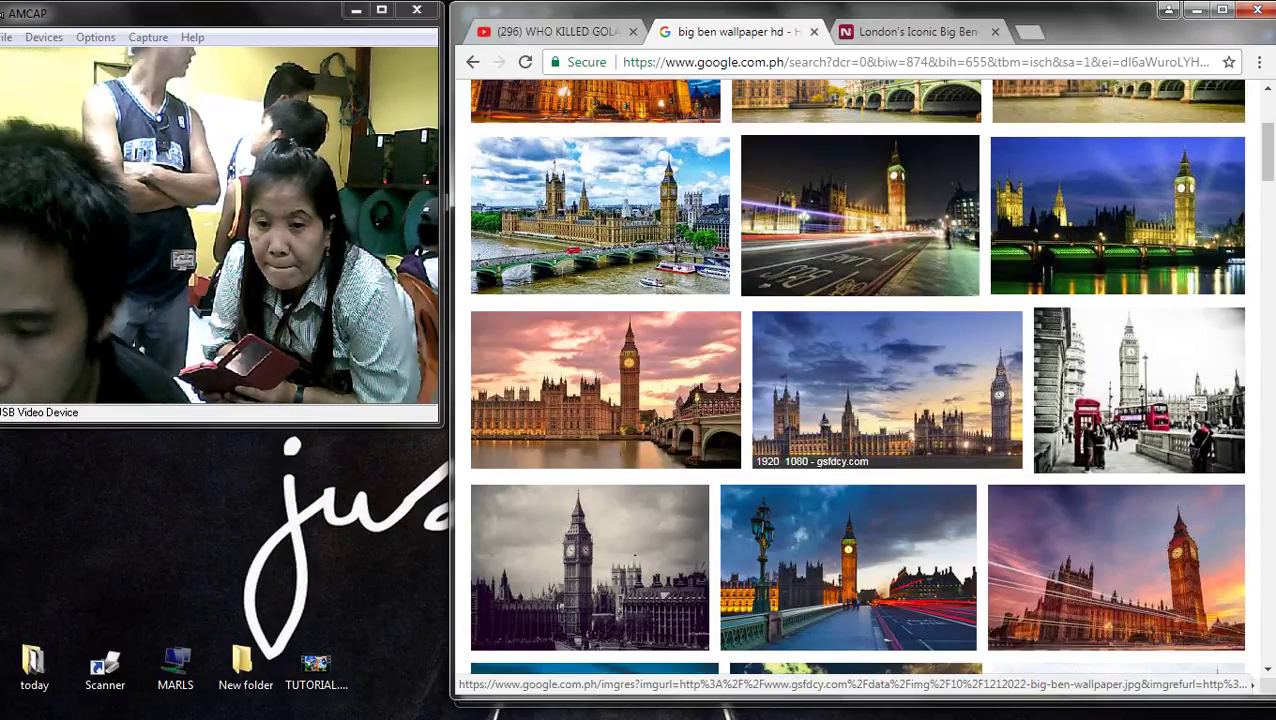
scroll(887, 340, "down", 1)
scroll(870, 320, "down", 4)
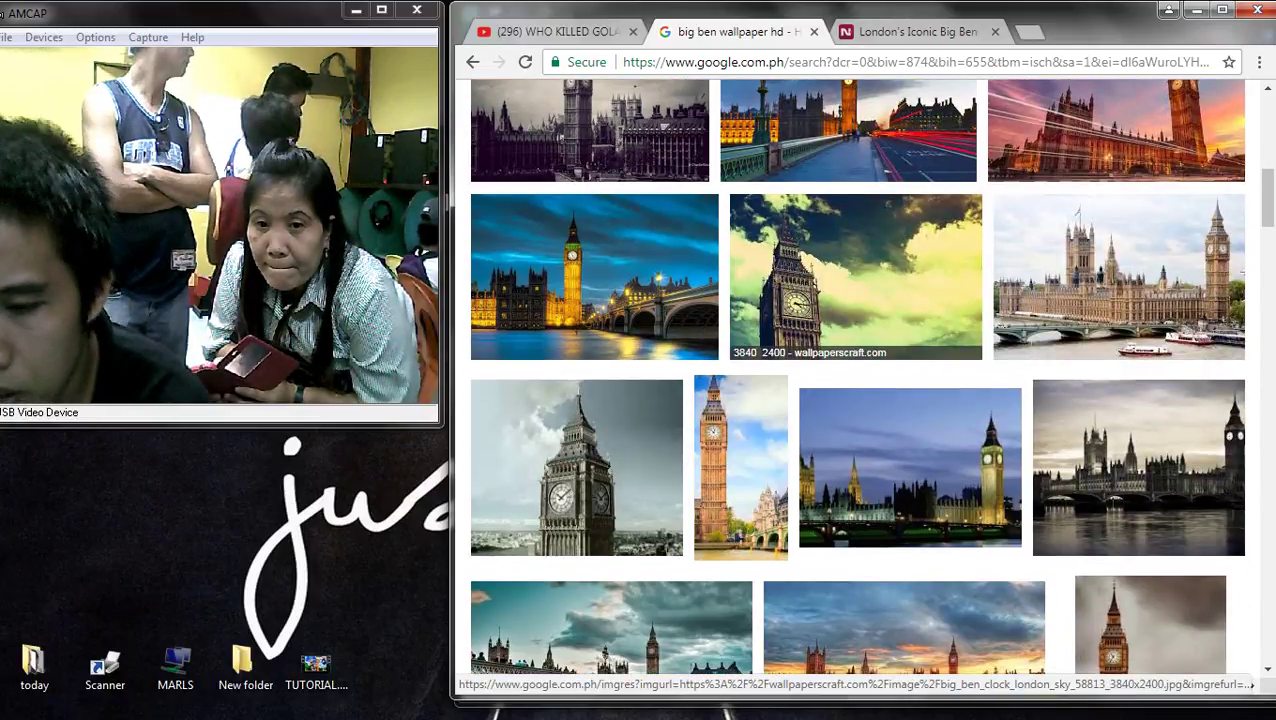
scroll(860, 300, "up", 6)
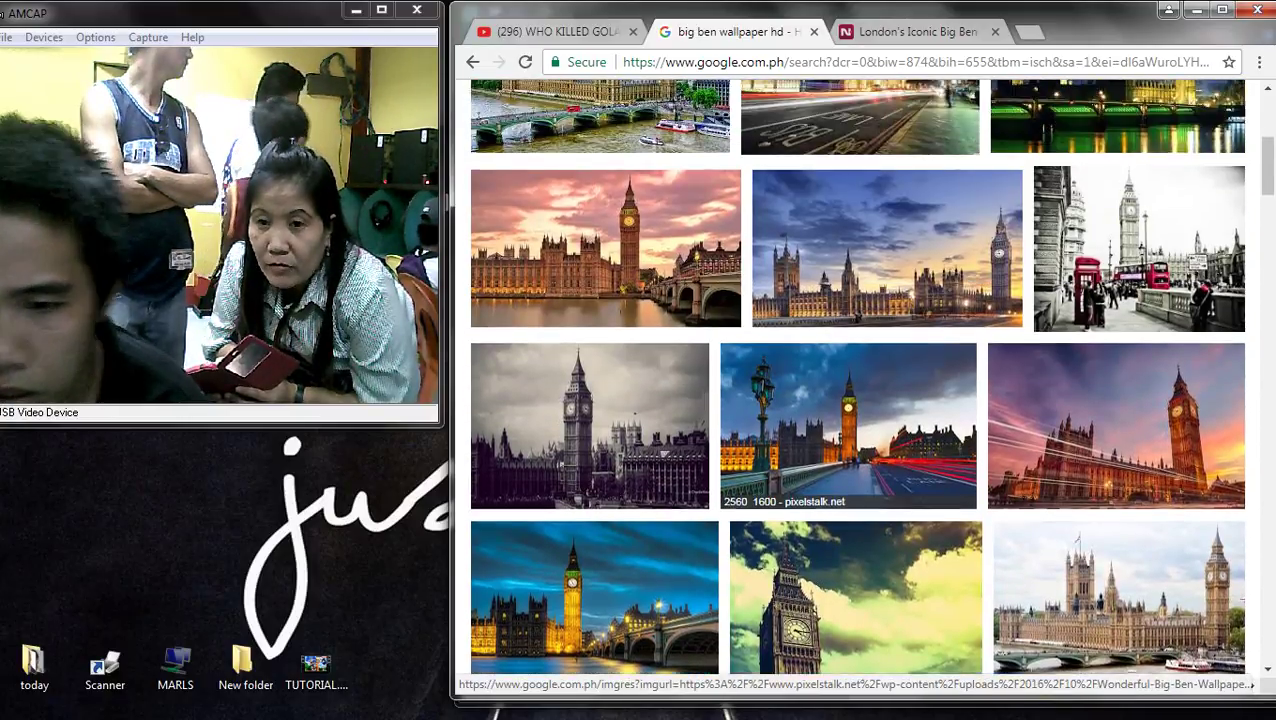
scroll(860, 300, "up", 1)
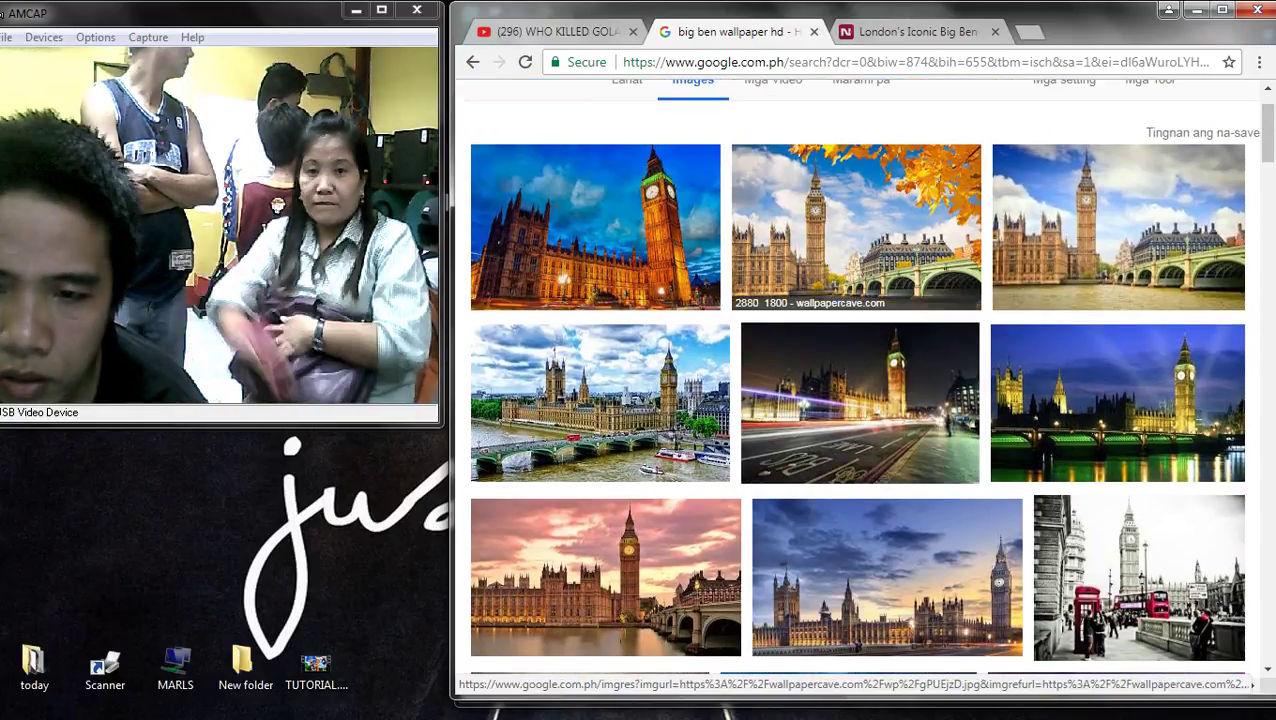
- Preview the wallpapercave Big Ben image and several related Big Ben photos
left_click(860, 285)
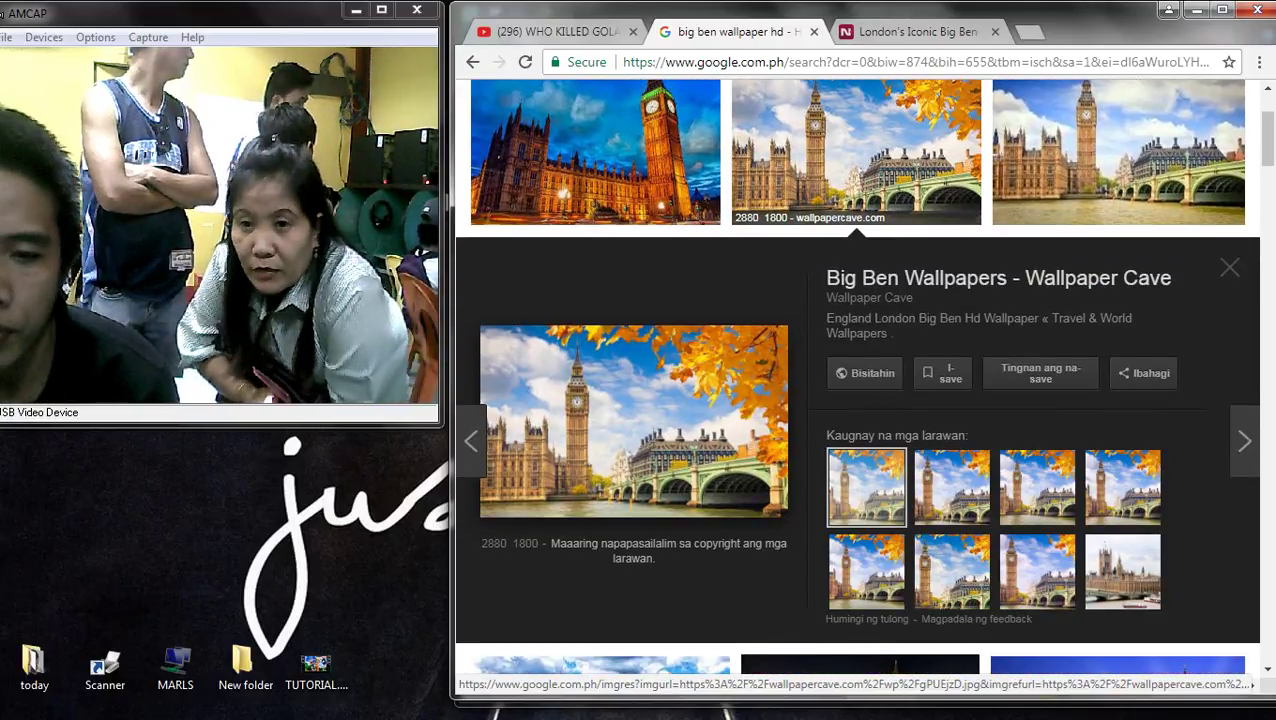
left_click(1118, 150)
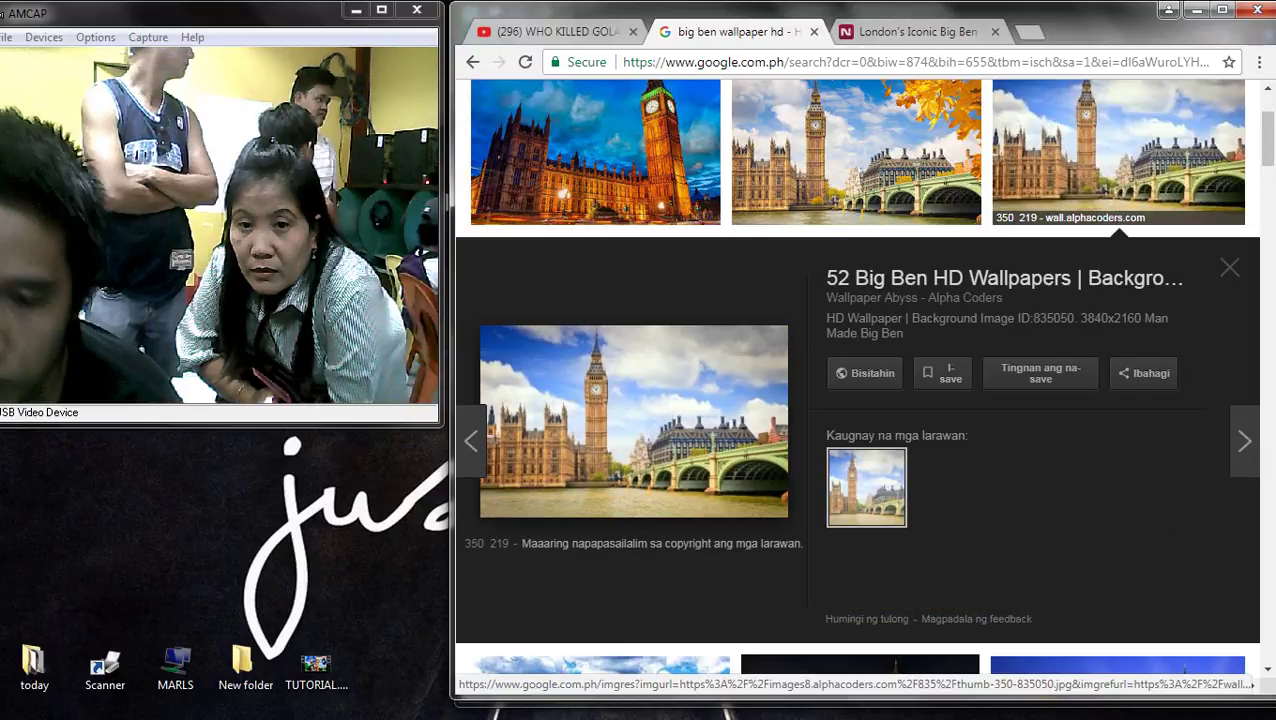
left_click(1122, 487)
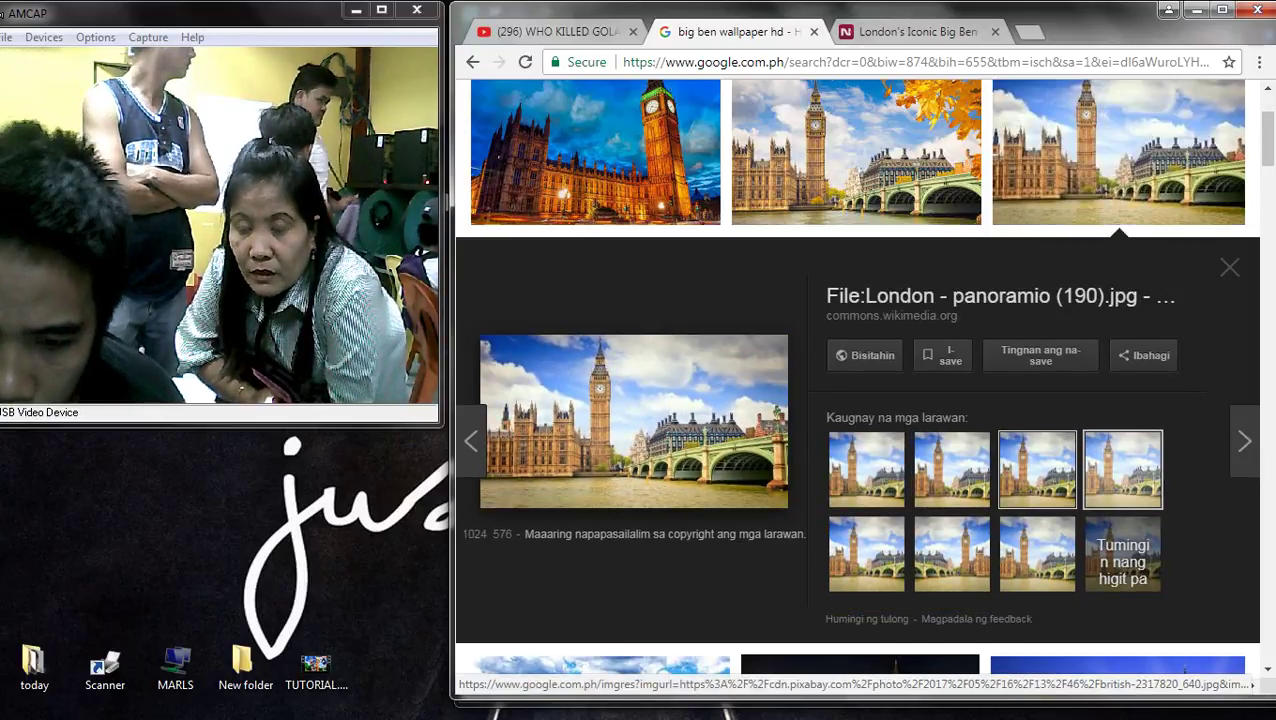
scroll(634, 420, "down", 5)
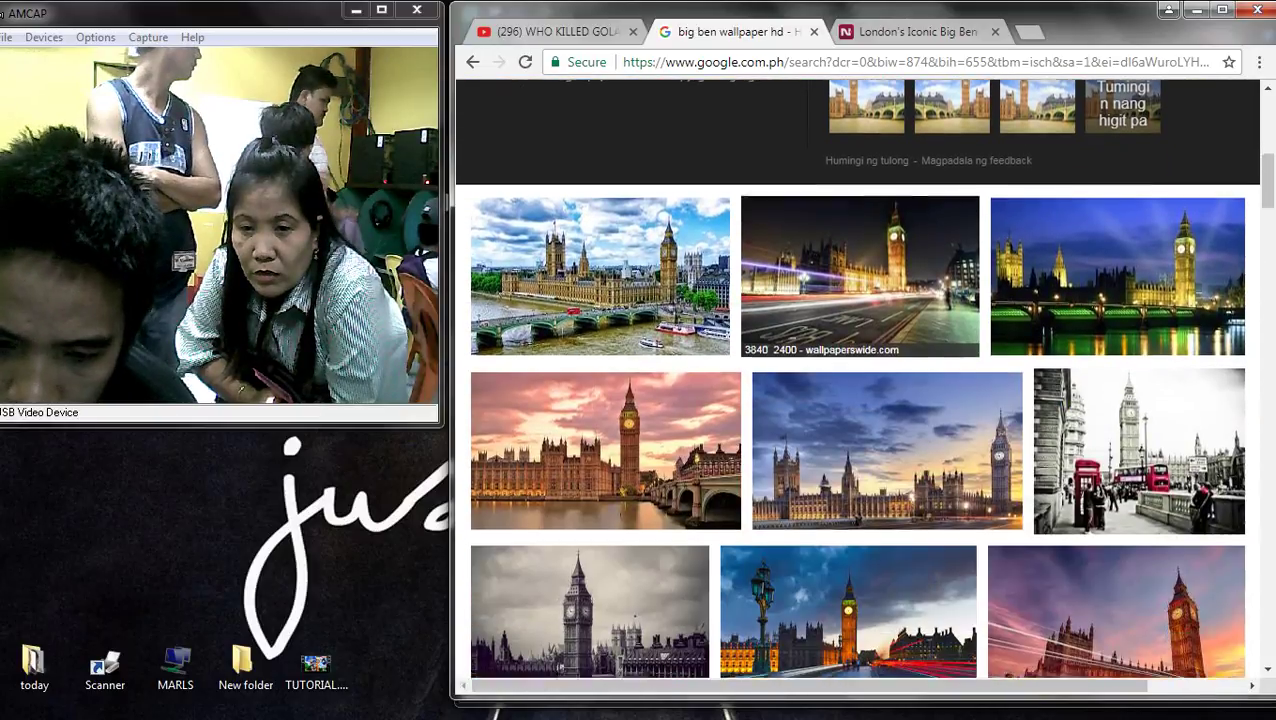
scroll(857, 380, "down", 3)
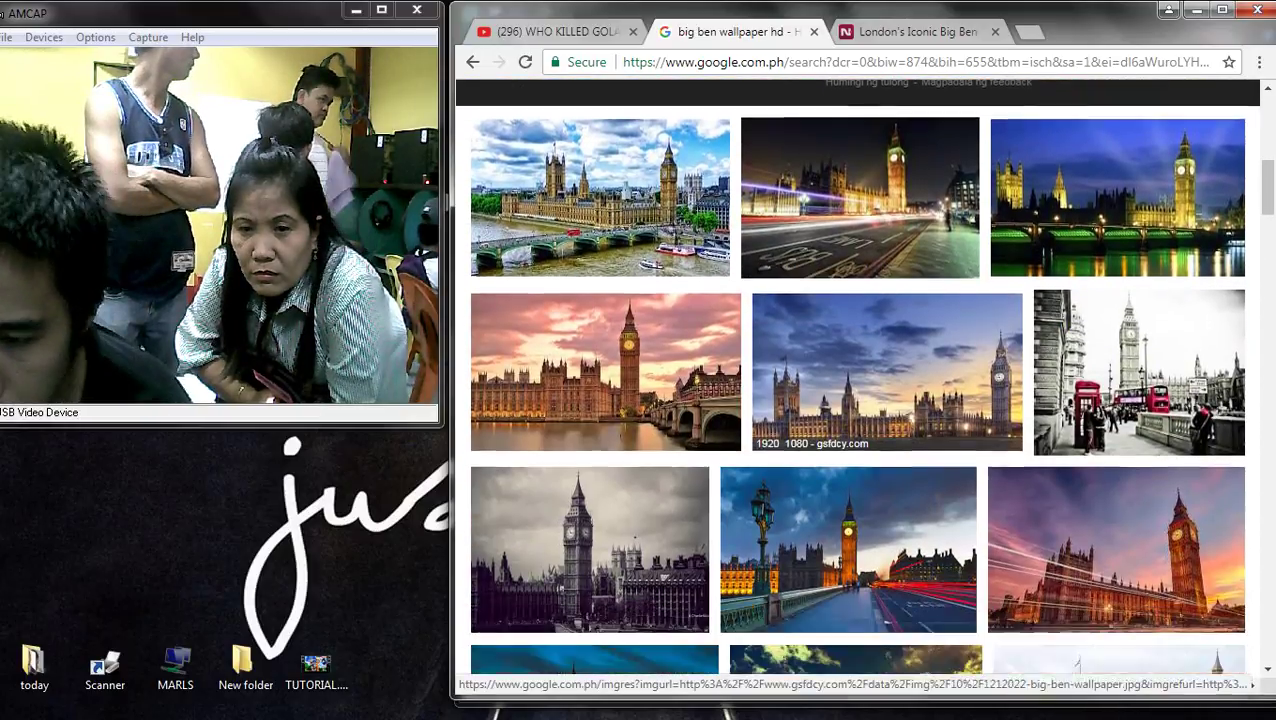
left_click(856, 515)
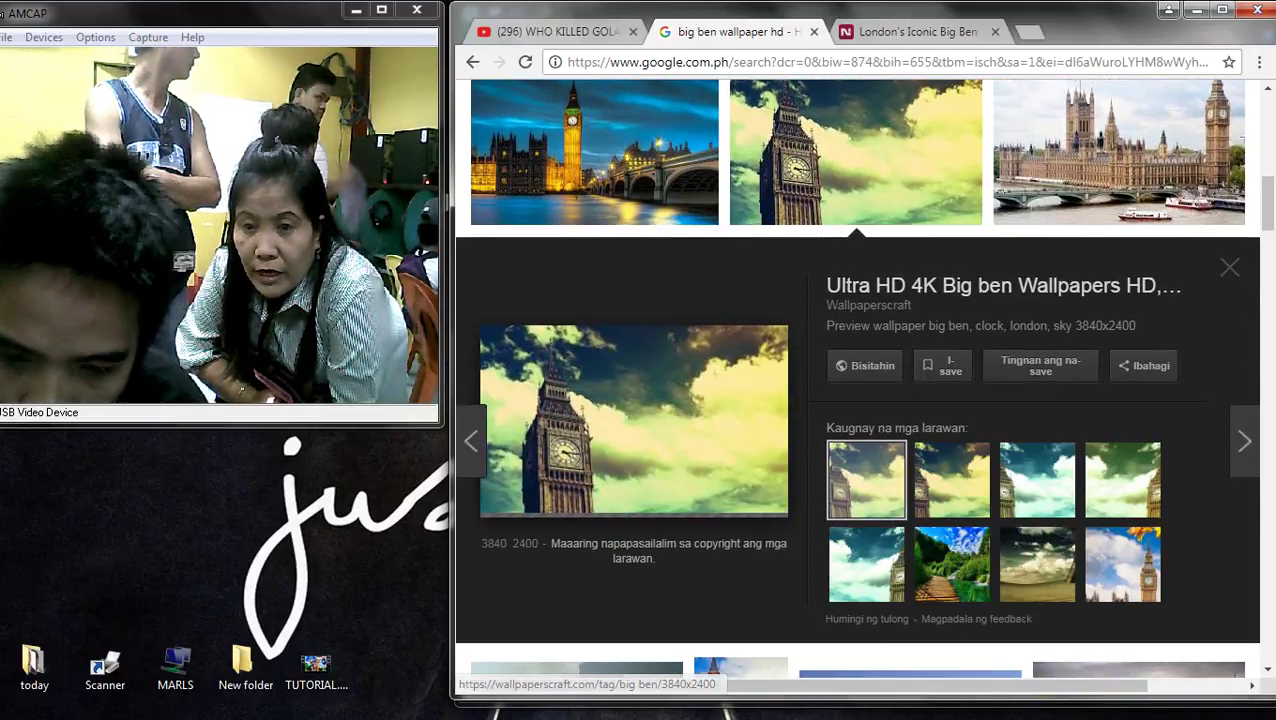
scroll(856, 420, "up", 3)
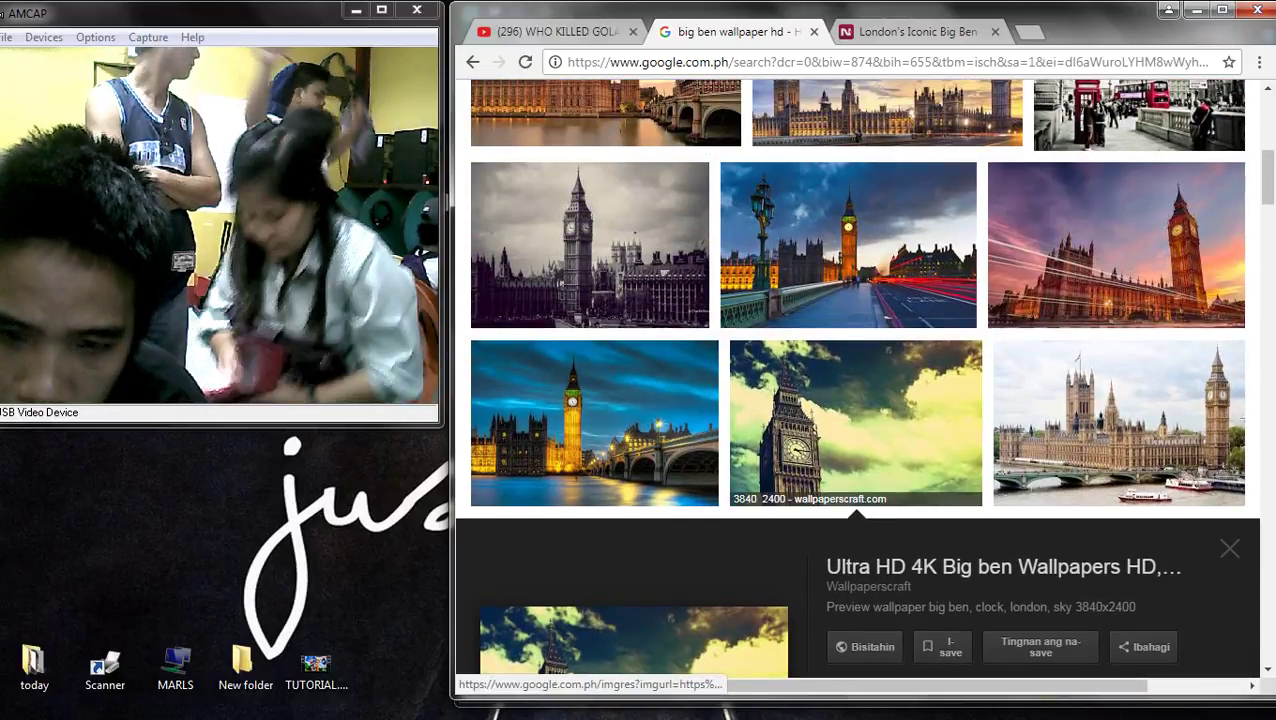
scroll(856, 430, "up", 4)
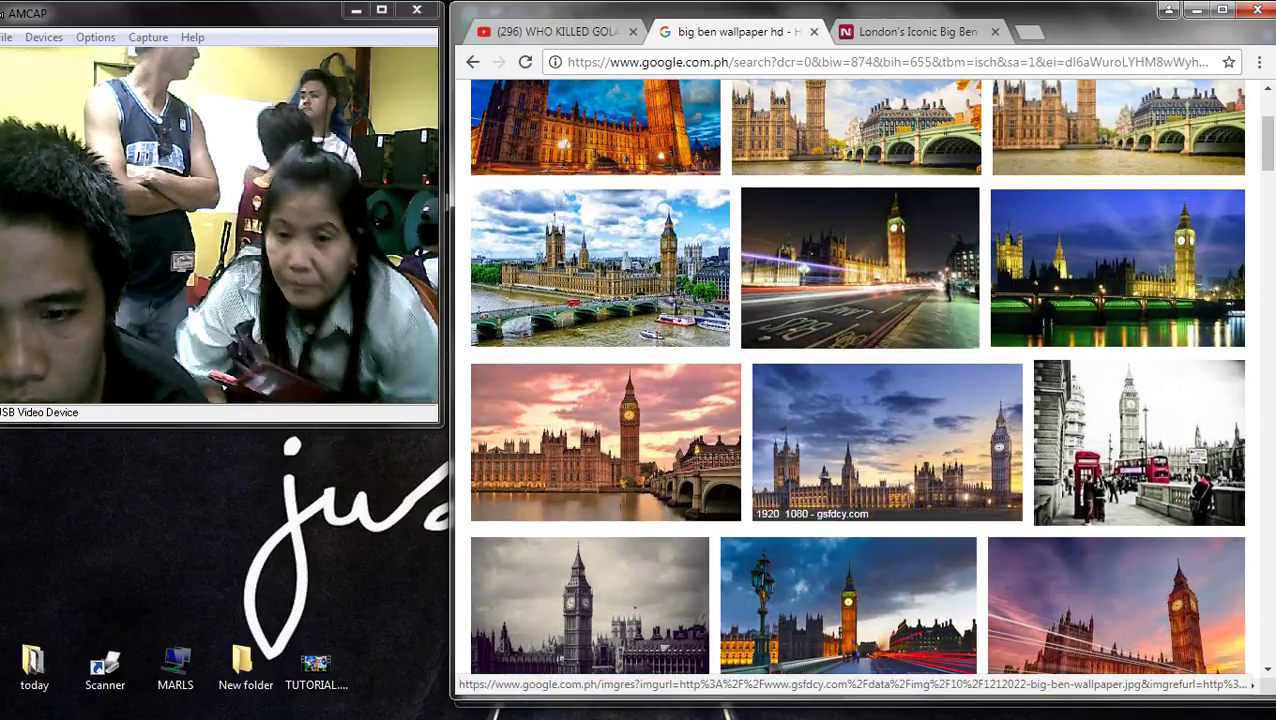
scroll(860, 400, "down", 3)
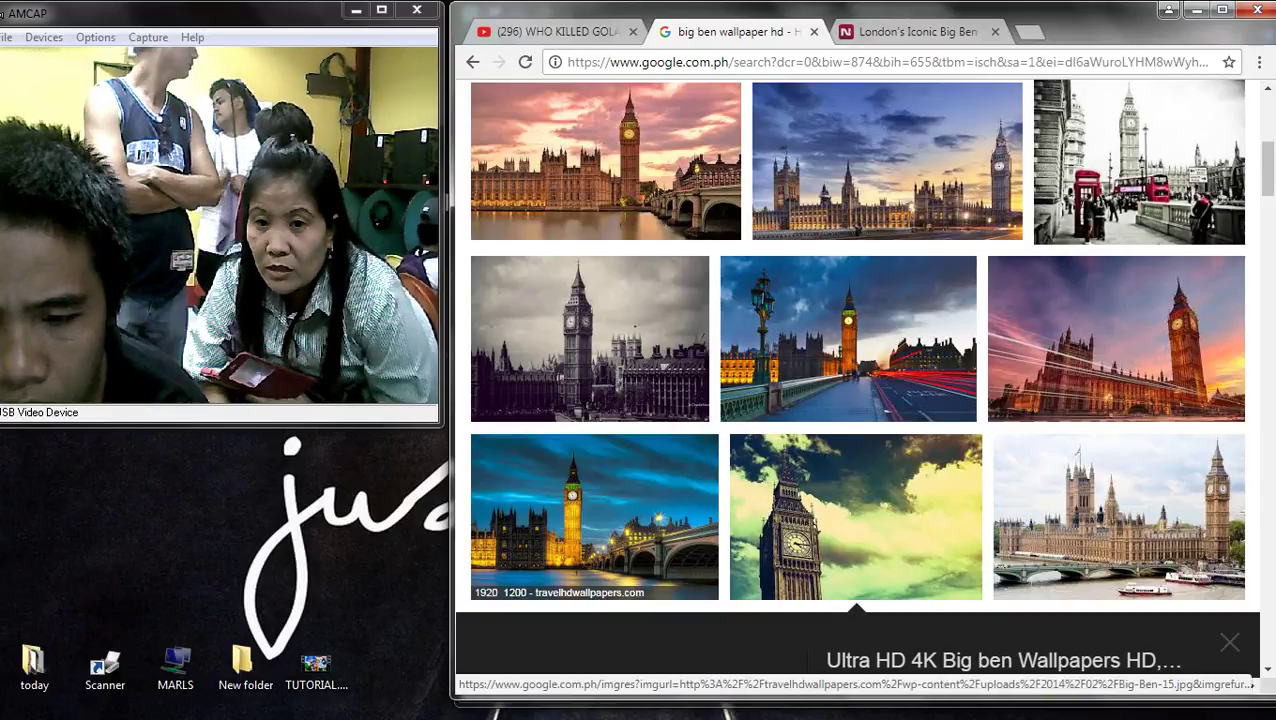
- Browse related previews including HD Big Ben Background, City Live Wallpaper and Westminster images
left_click(848, 338)
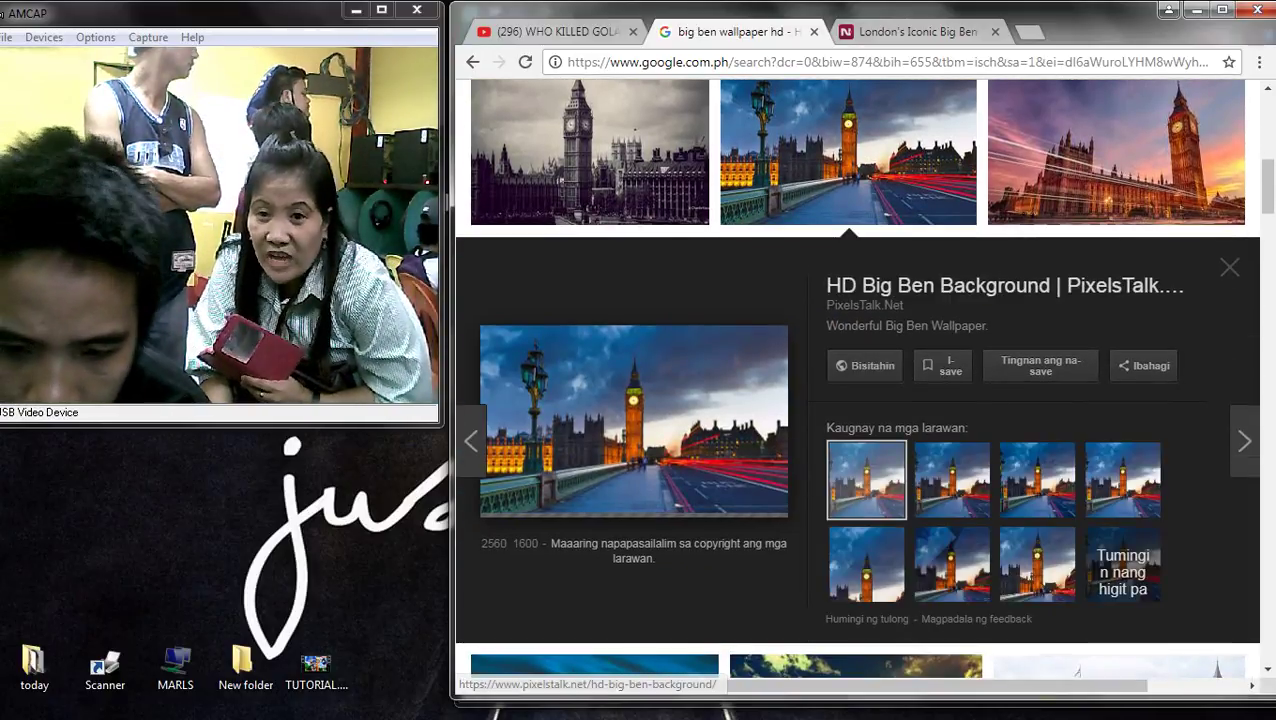
left_click(952, 564)
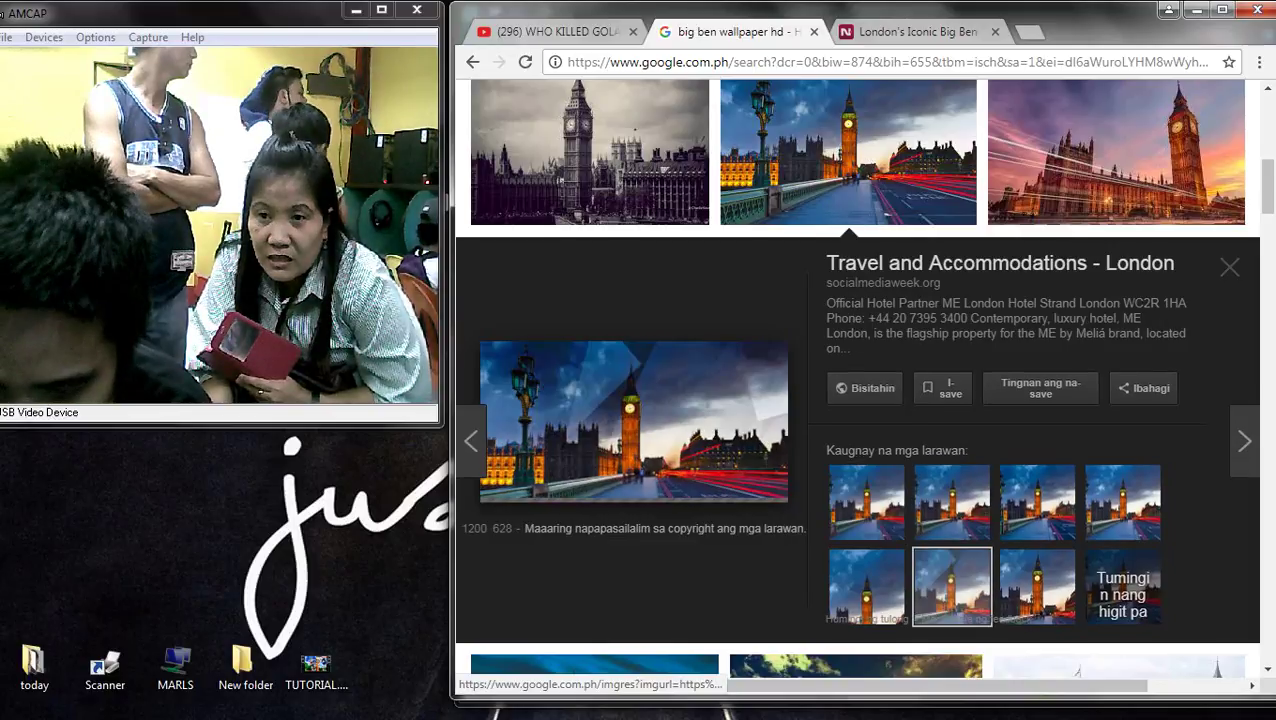
left_click(866, 500)
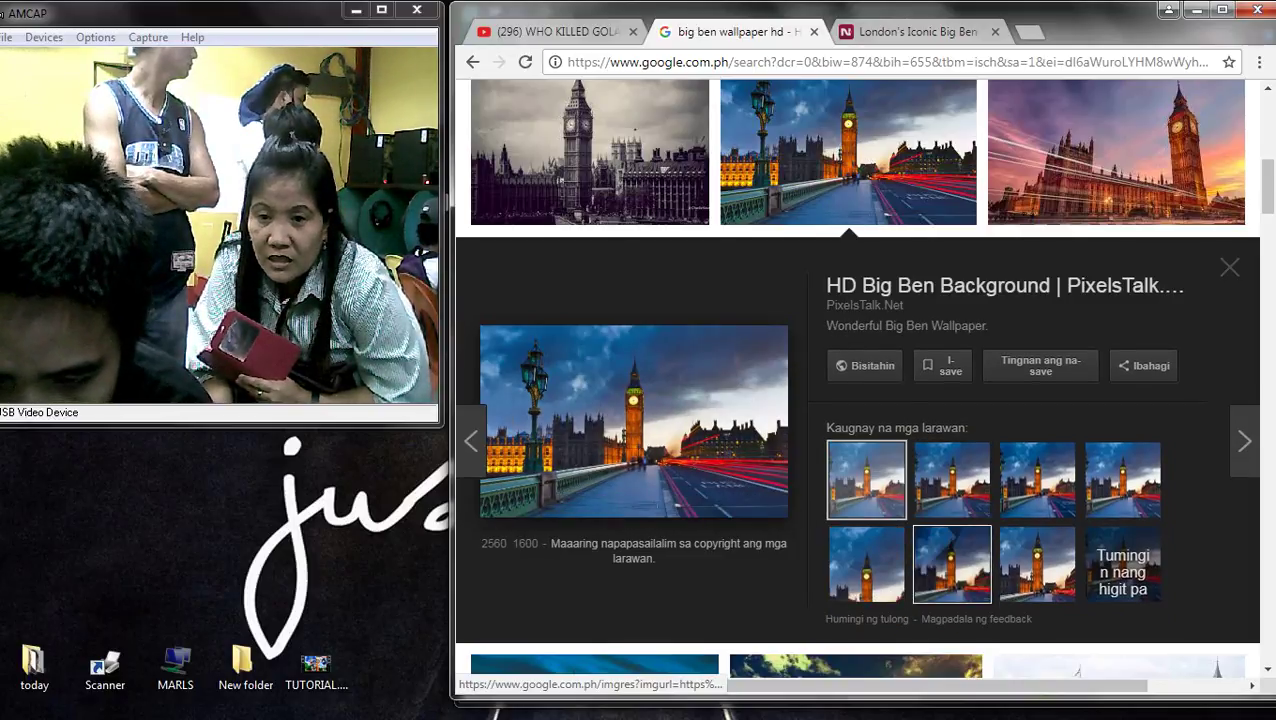
left_click(952, 564)
left_click(866, 490)
left_click(952, 478)
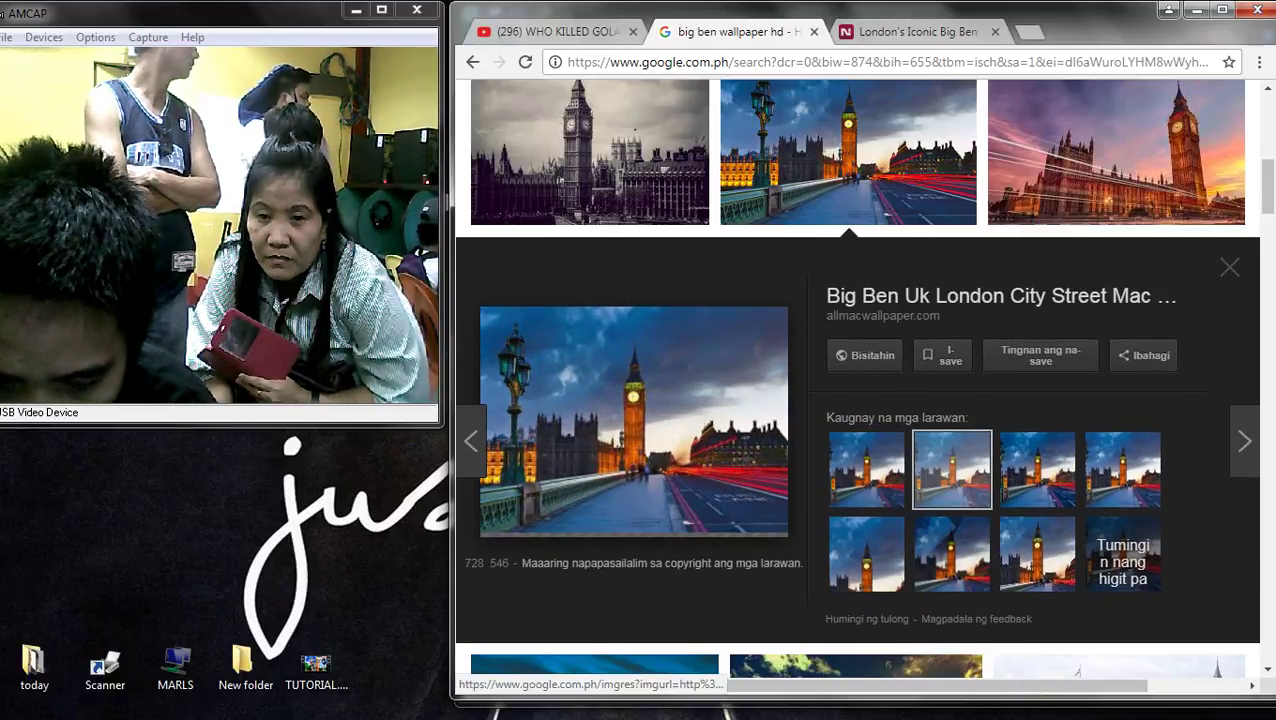
left_click(1037, 470)
left_click(1120, 494)
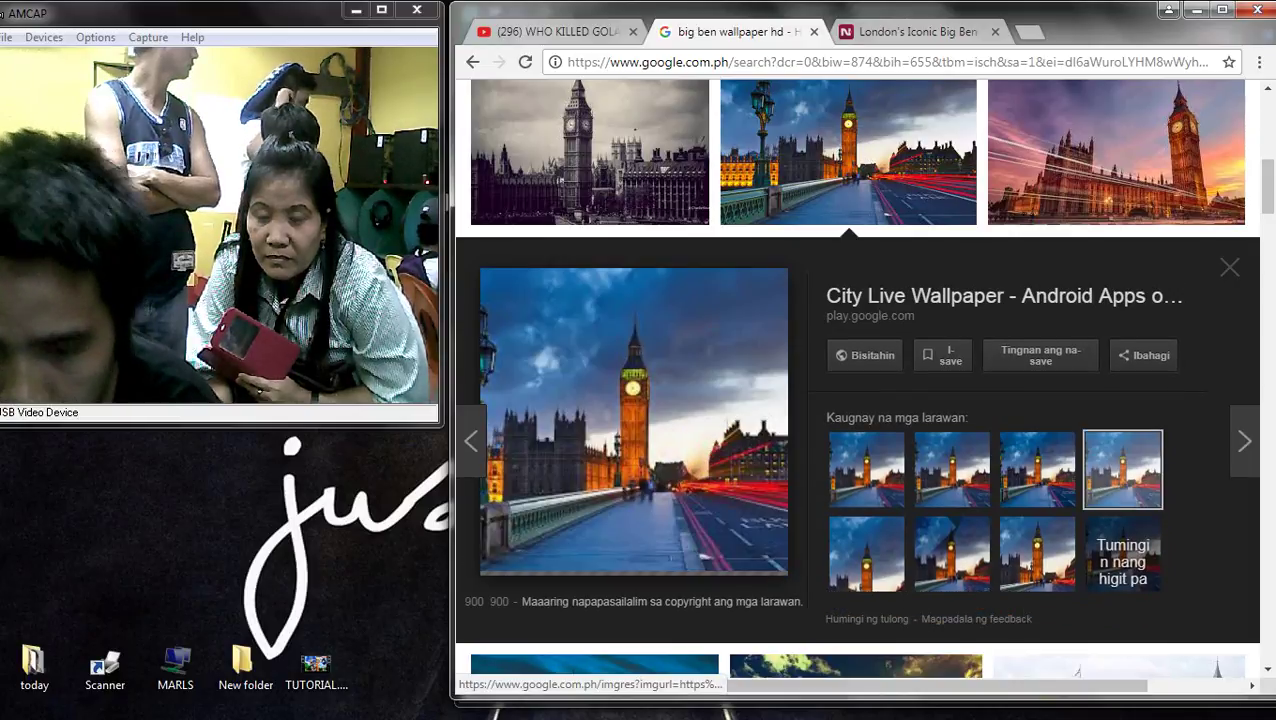
scroll(1120, 470, "up", 3)
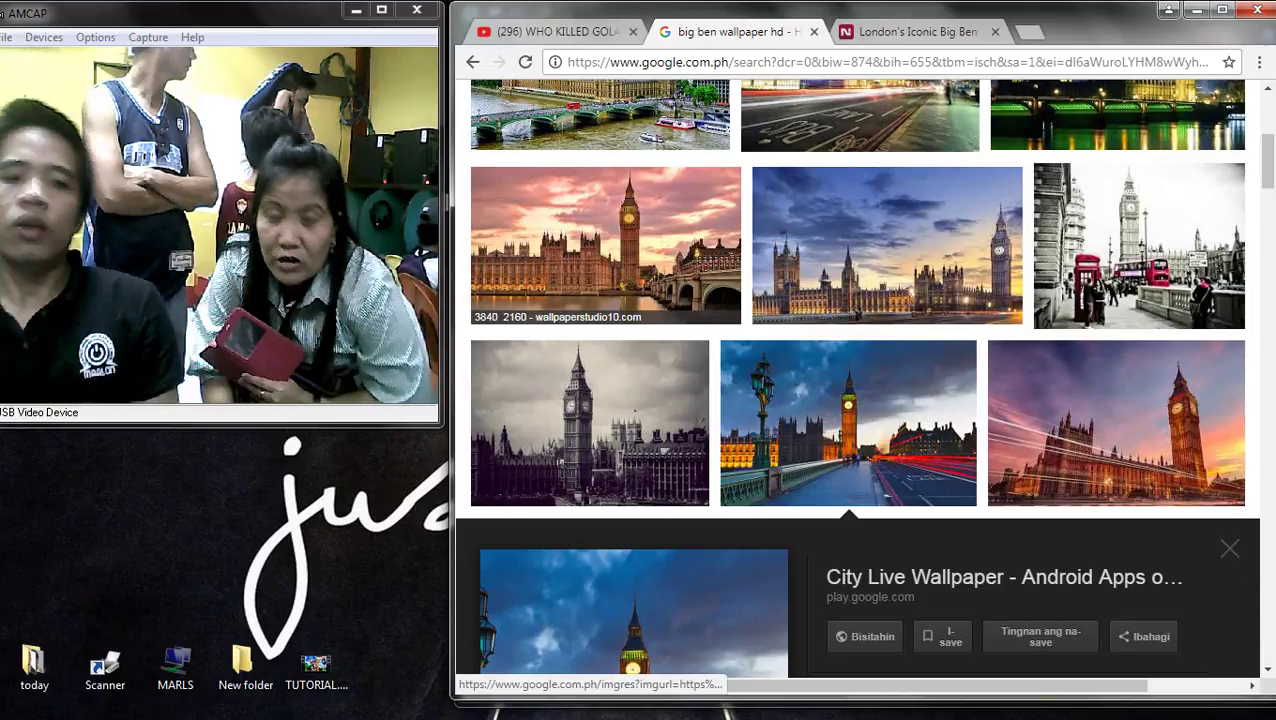
scroll(600, 300, "up", 3)
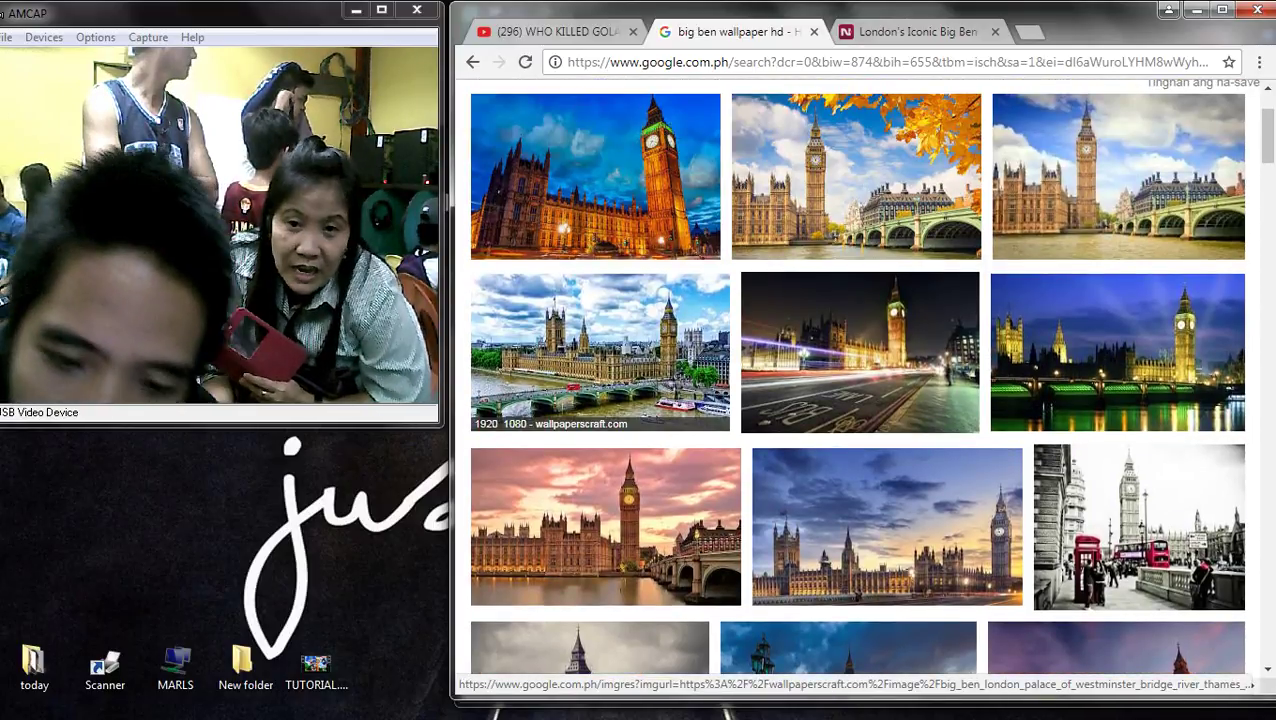
left_click(600, 350)
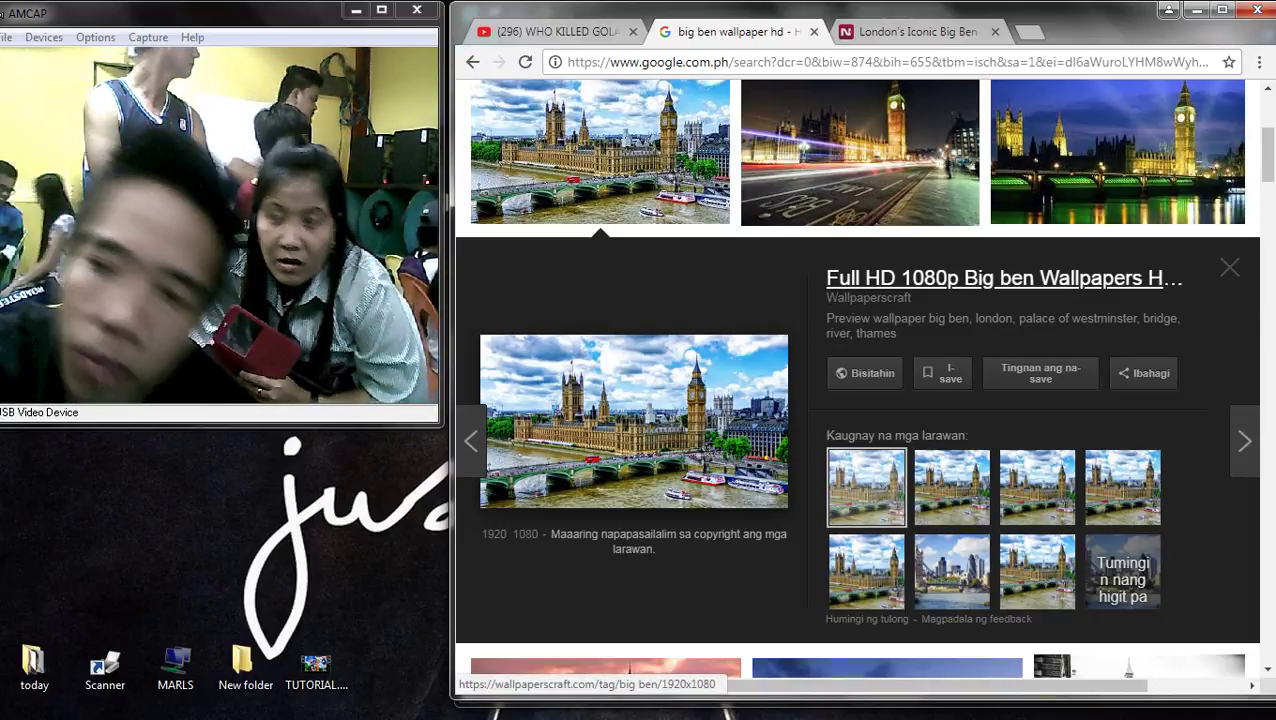
left_click(1037, 487)
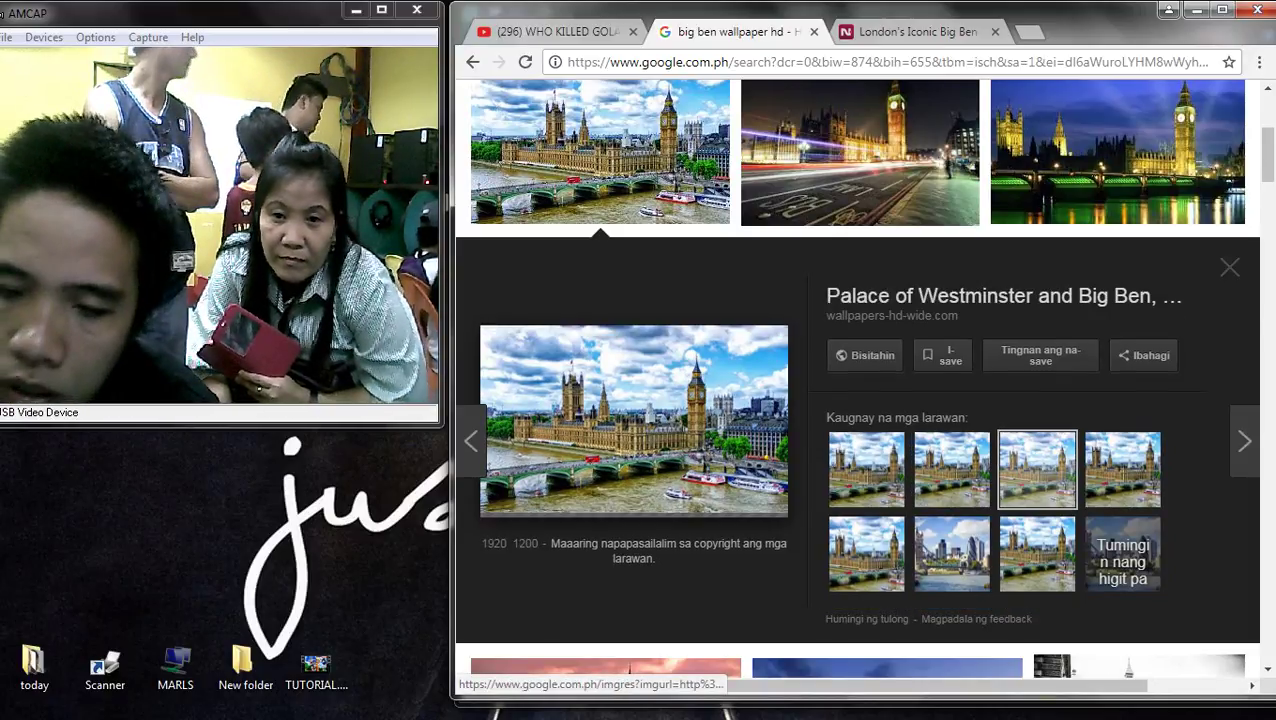
left_click(952, 469)
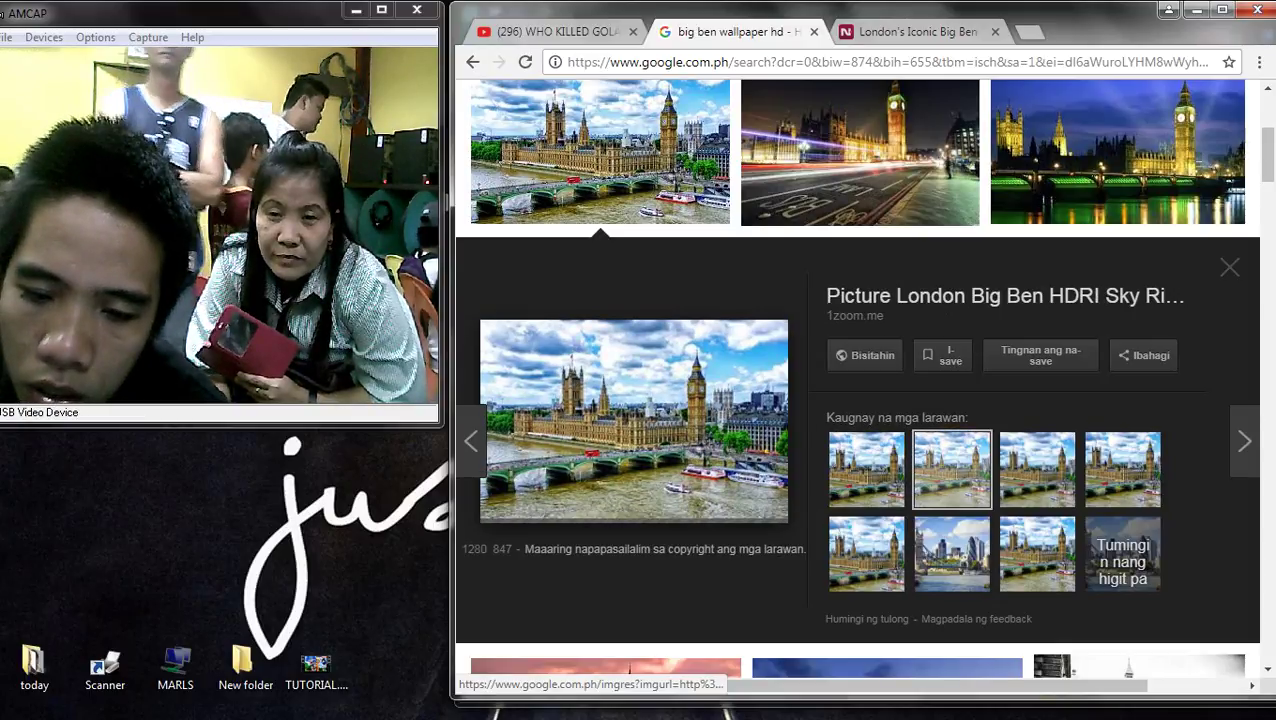
scroll(952, 469, "up", 1)
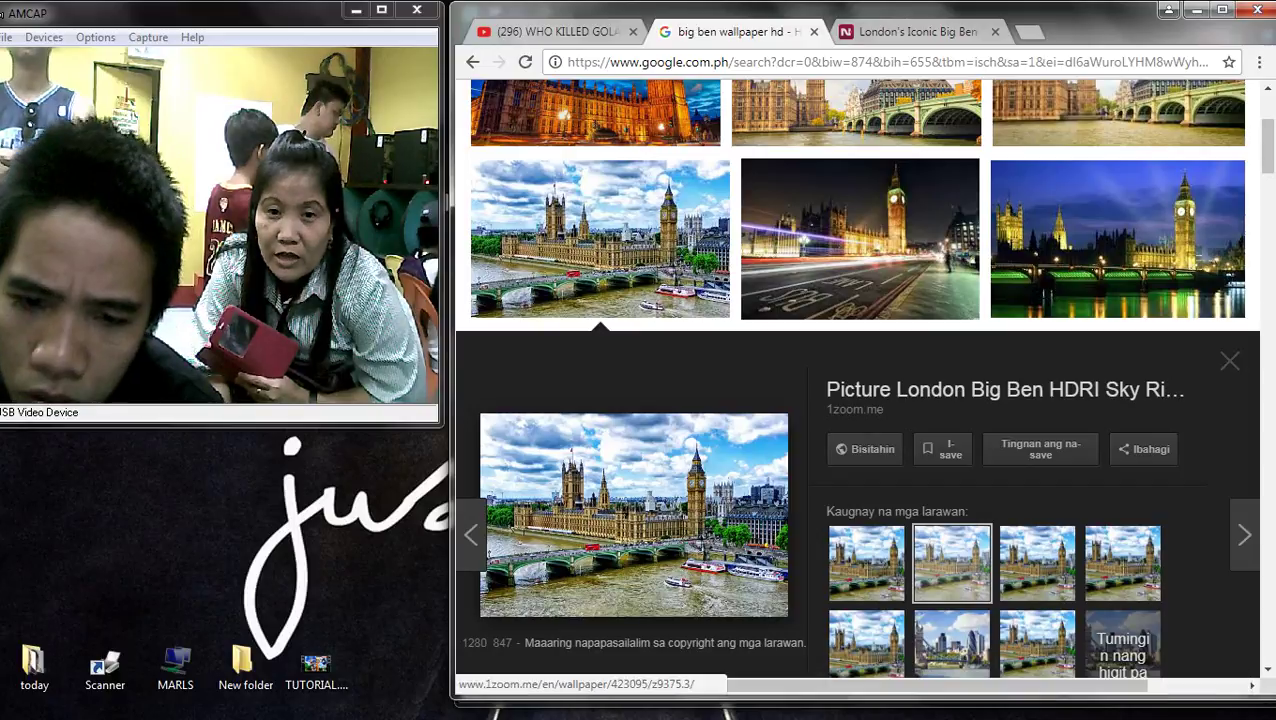
scroll(634, 515, "up", 3)
- Copy the golden-lit Pinterest 'Big Ben Wallpaper' image
left_click(595, 320)
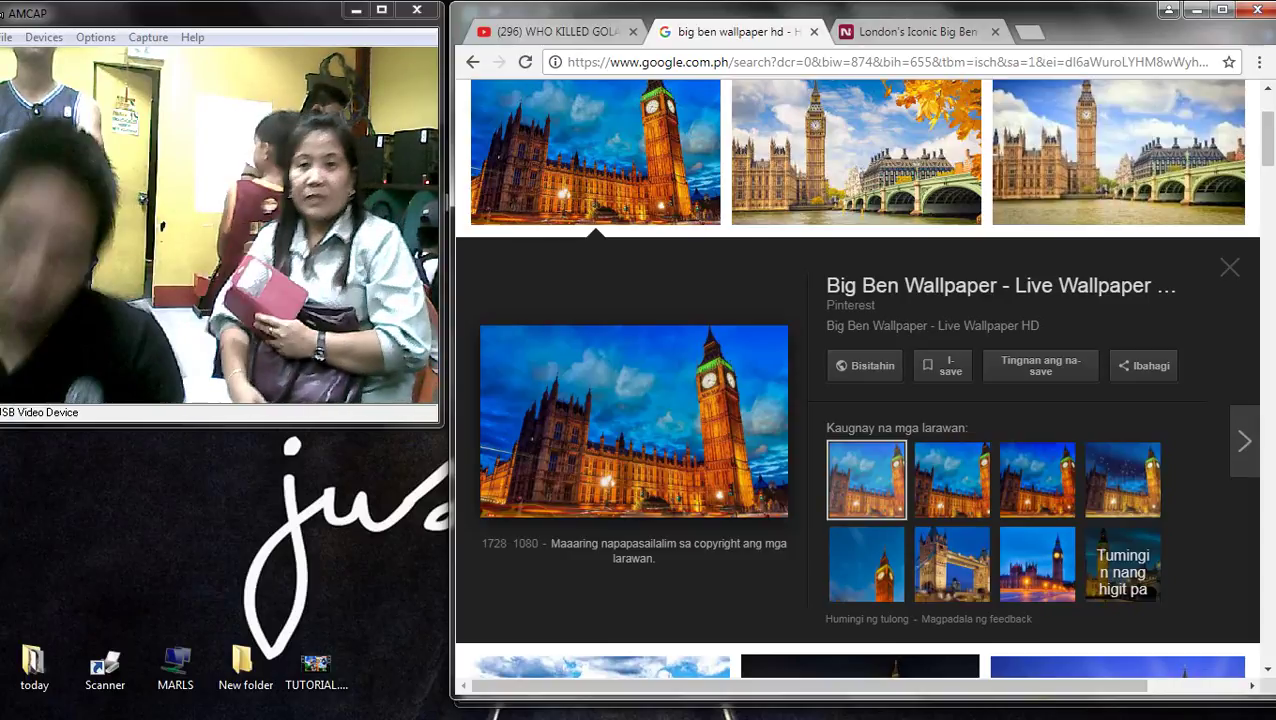
left_click(1122, 480)
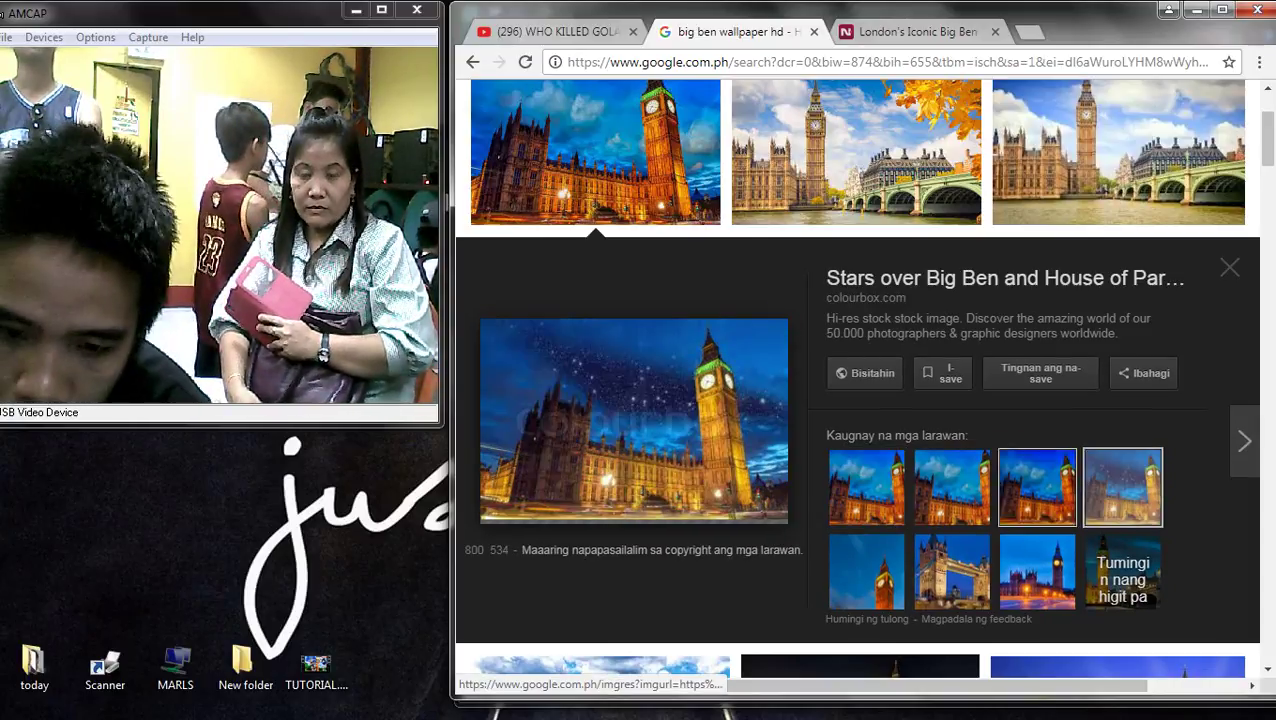
left_click(866, 487)
right_click(617, 366)
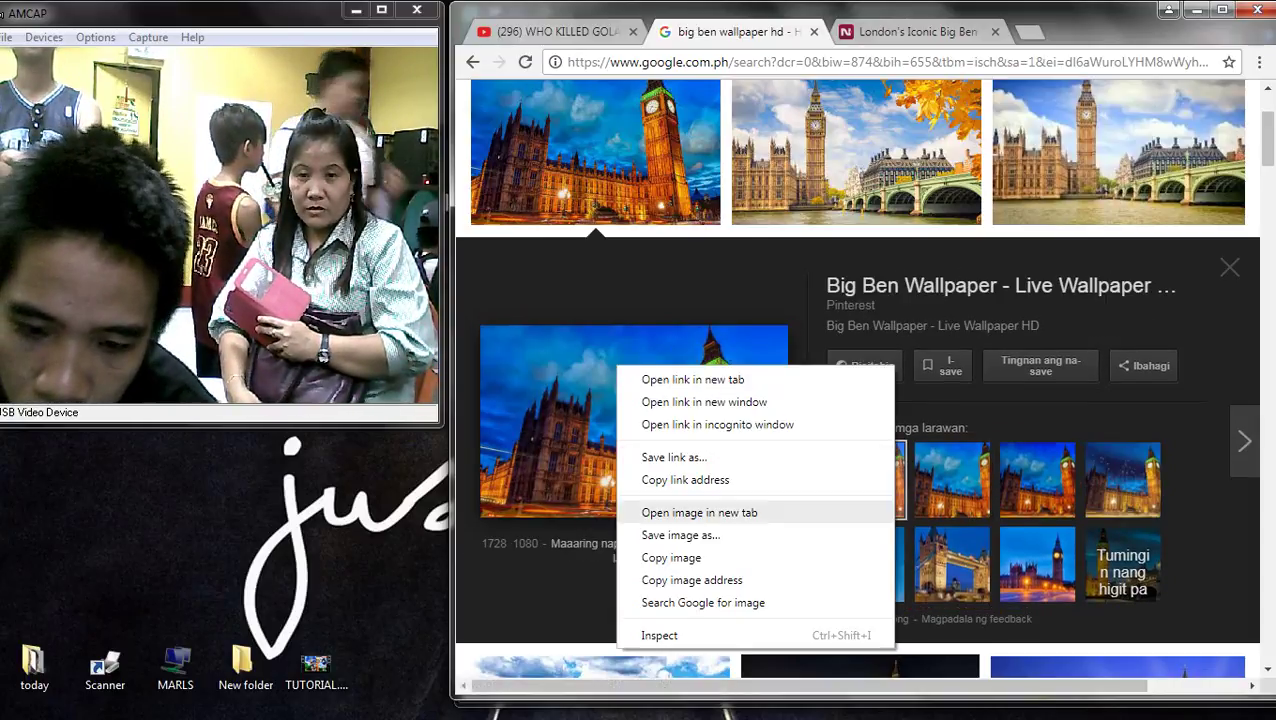
left_click(680, 535)
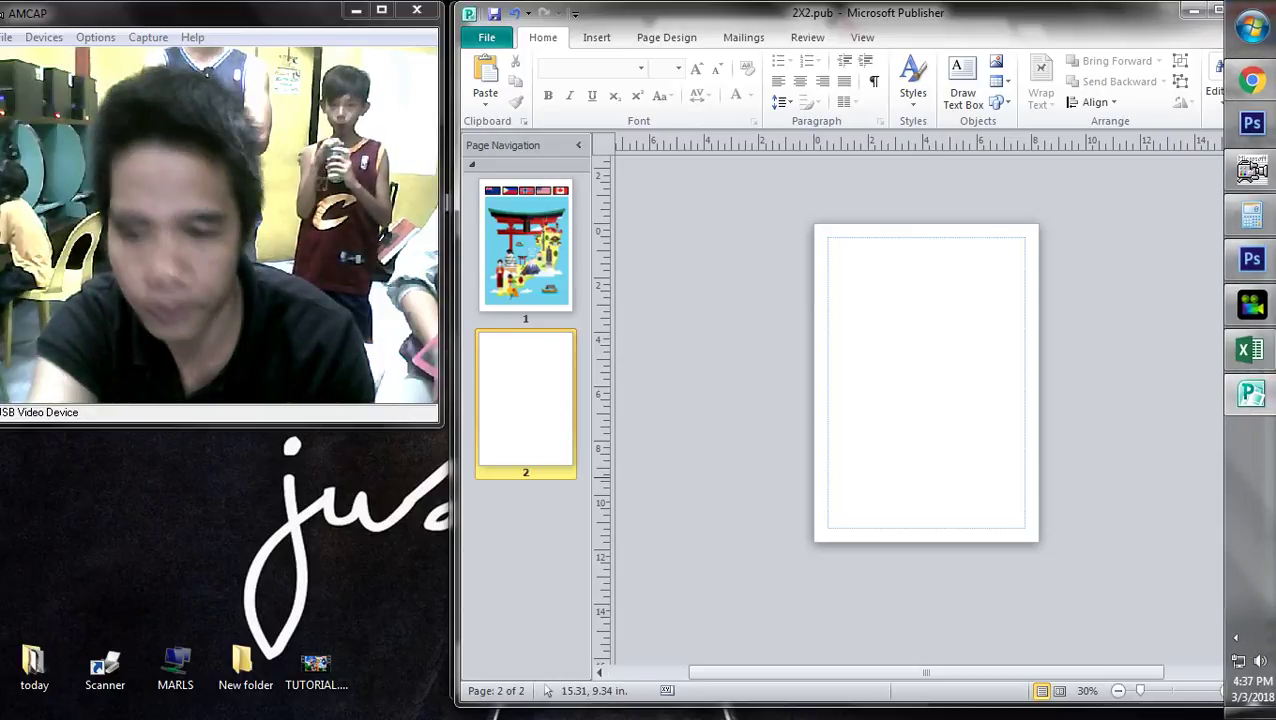
left_click(1236, 637)
left_click(915, 380)
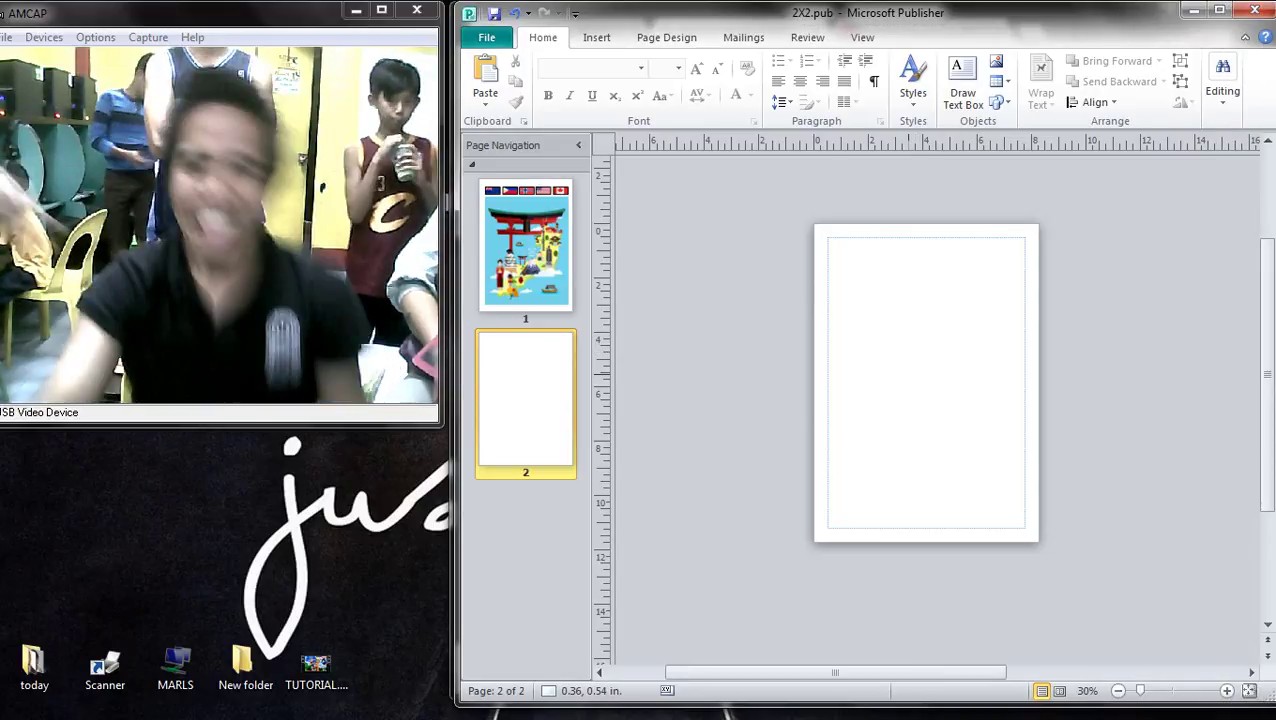
key("ctrl+v")
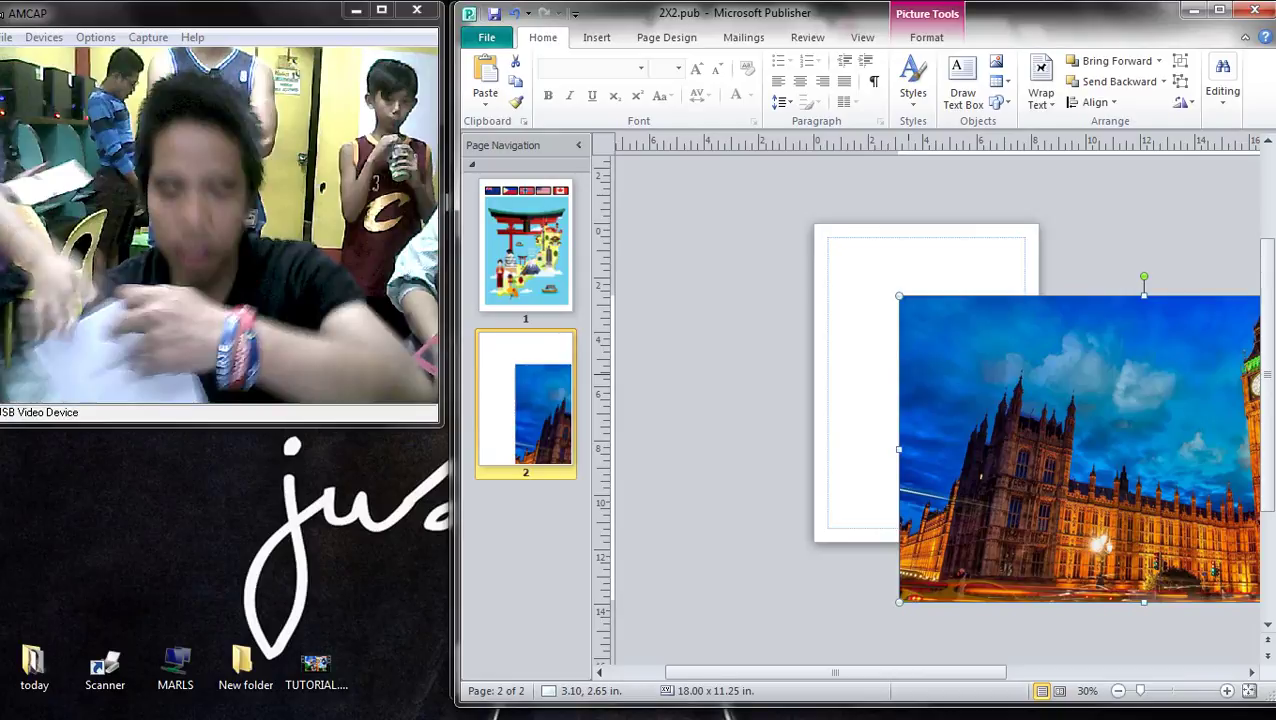
left_click_drag(1080, 450, 893, 387)
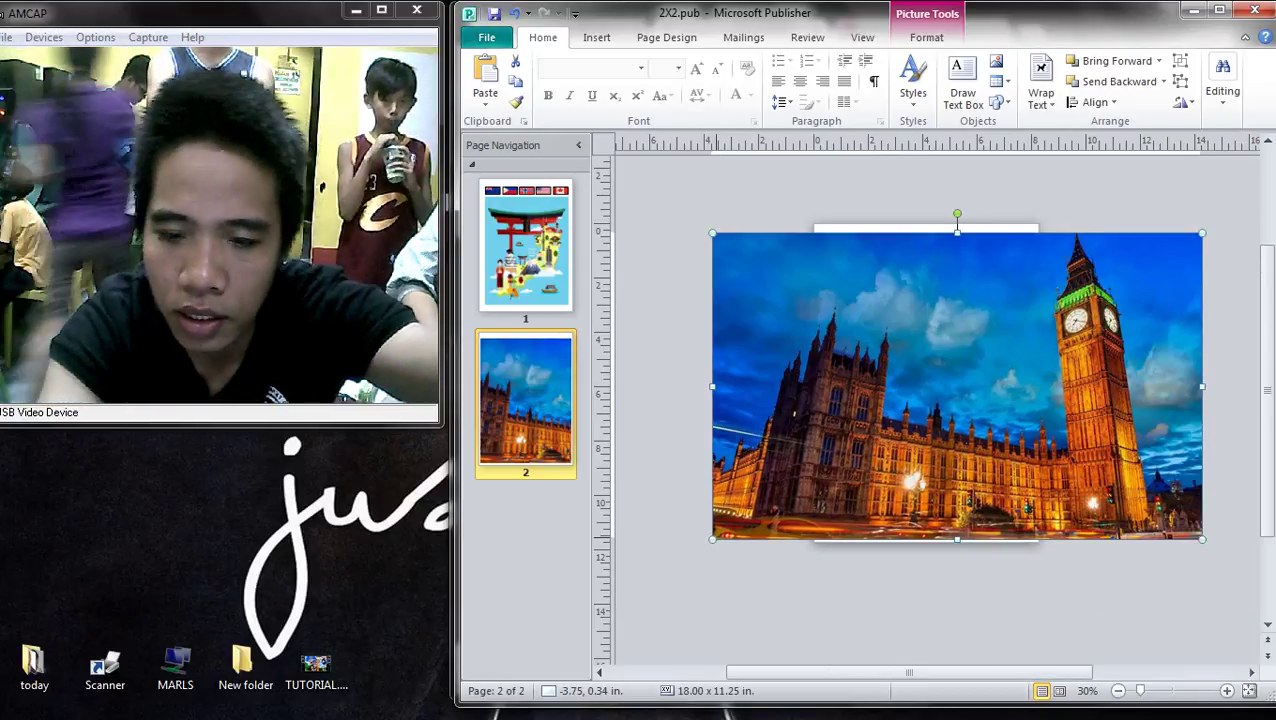
left_click_drag(712, 538, 889, 427)
left_click_drag(1000, 330, 939, 334)
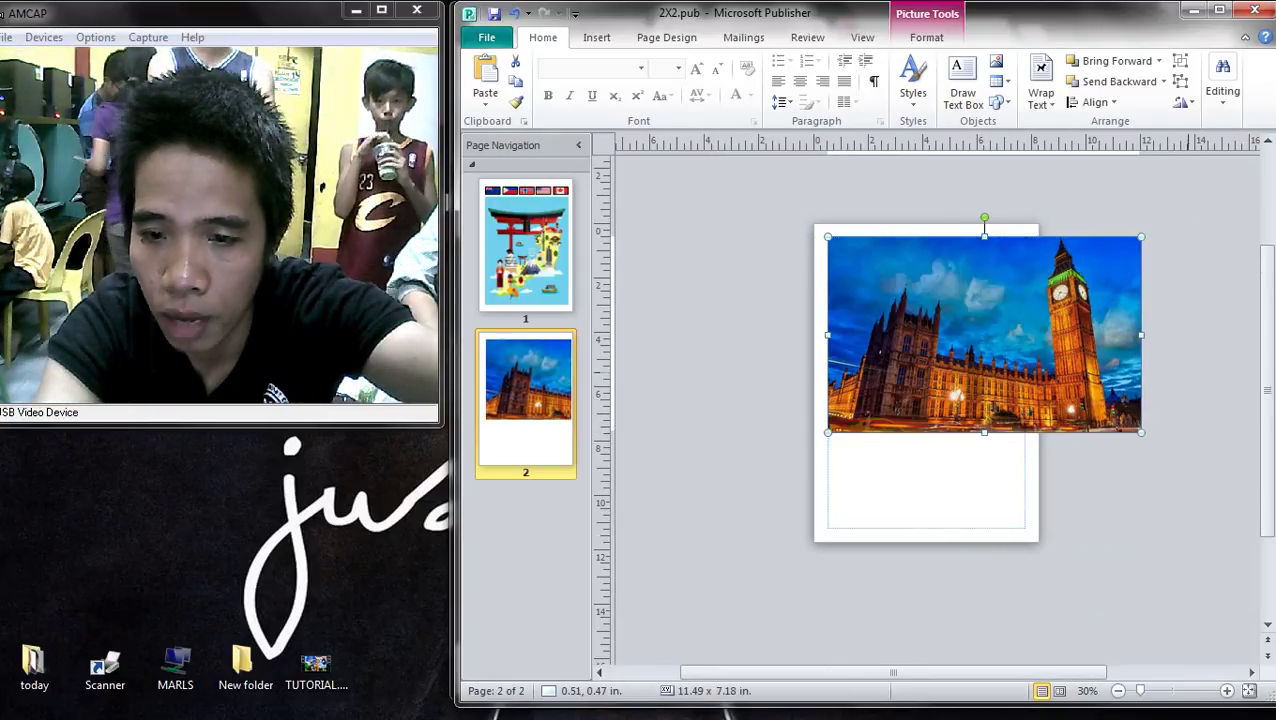
left_click_drag(1141, 334, 1030, 334)
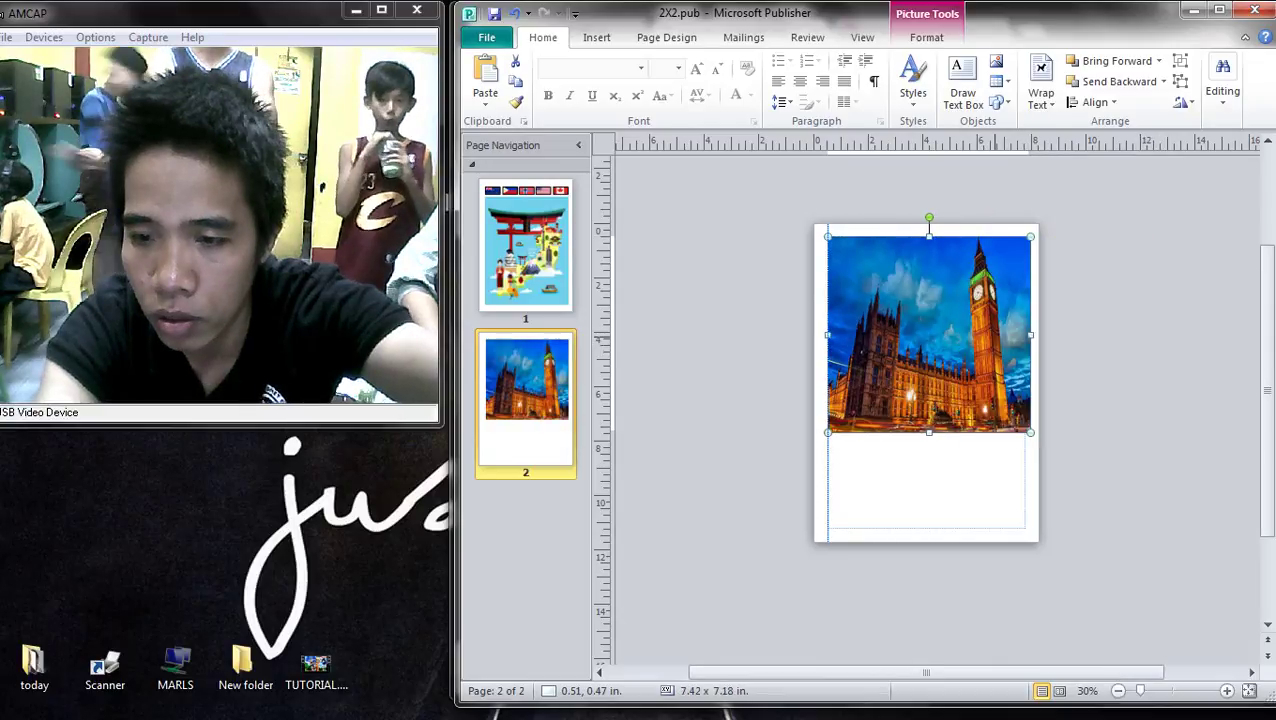
left_click_drag(1030, 432, 1030, 528)
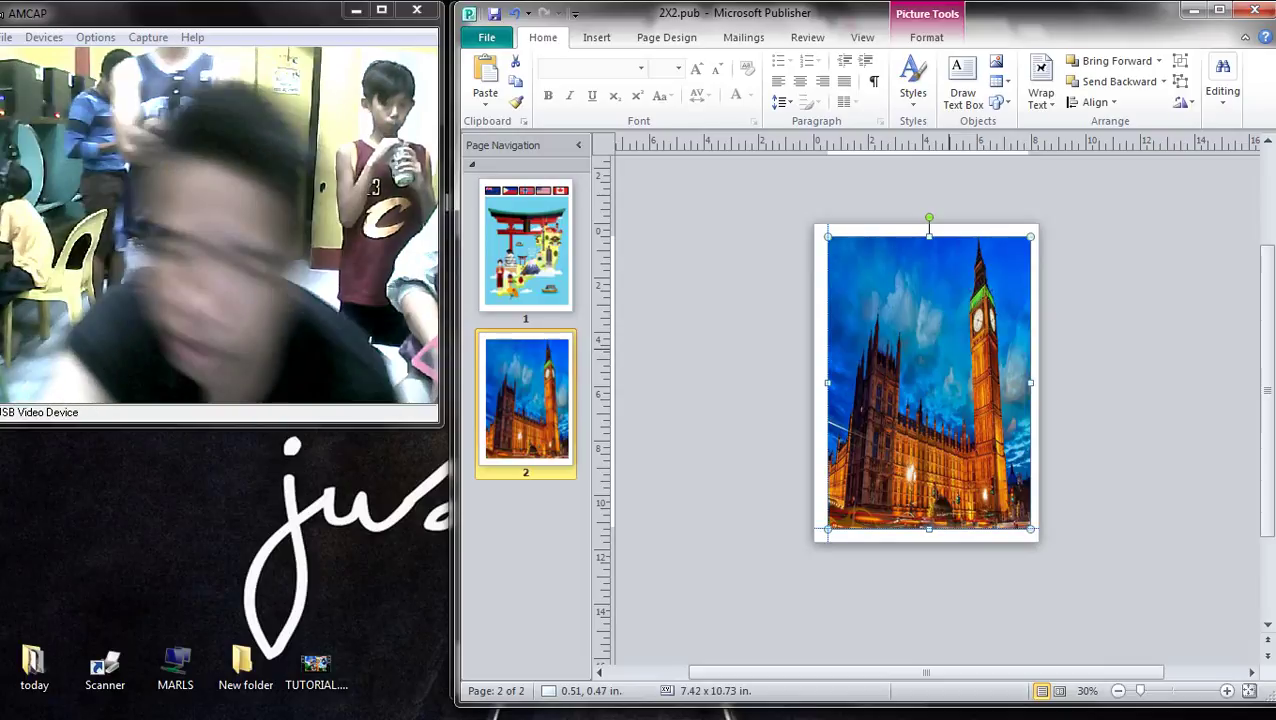
double_click(928, 380)
left_click_drag(928, 380, 919, 373)
key("Delete")
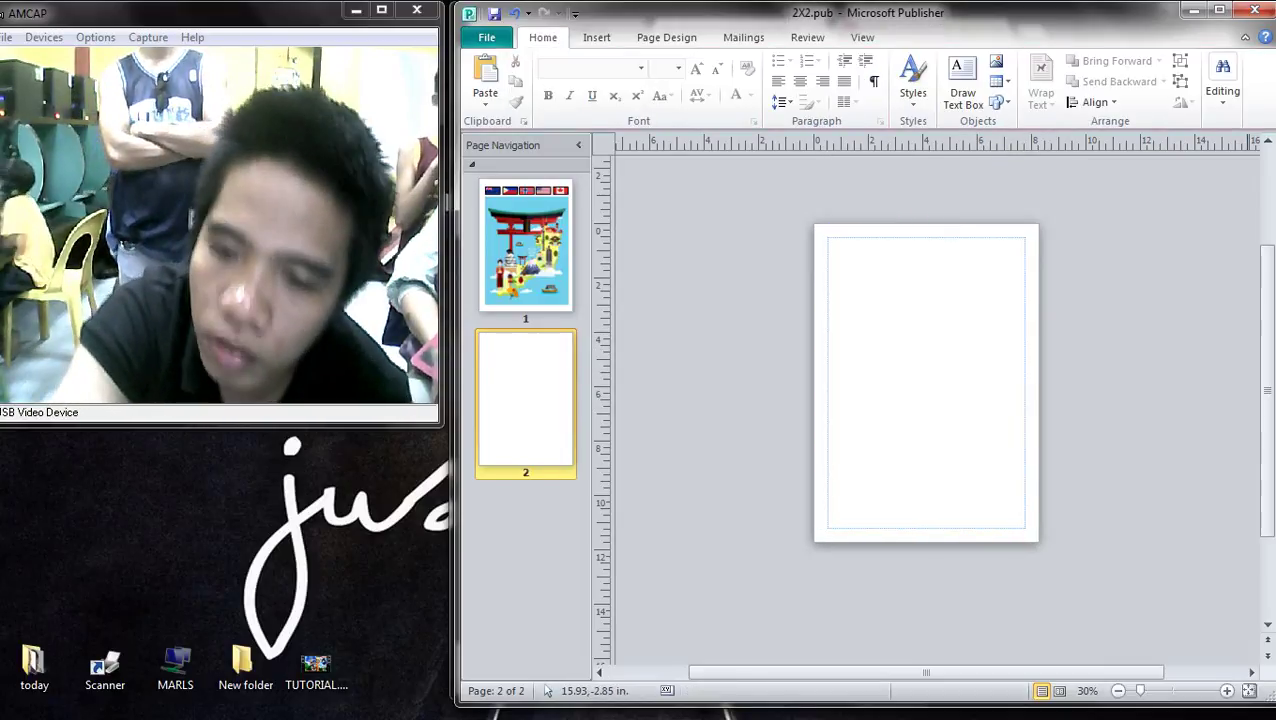
- Search 'big ben portrait' and preview the 750x1125 summer portrait-shoot photo
left_click(1246, 80)
scroll(1271, 657, "up", 2)
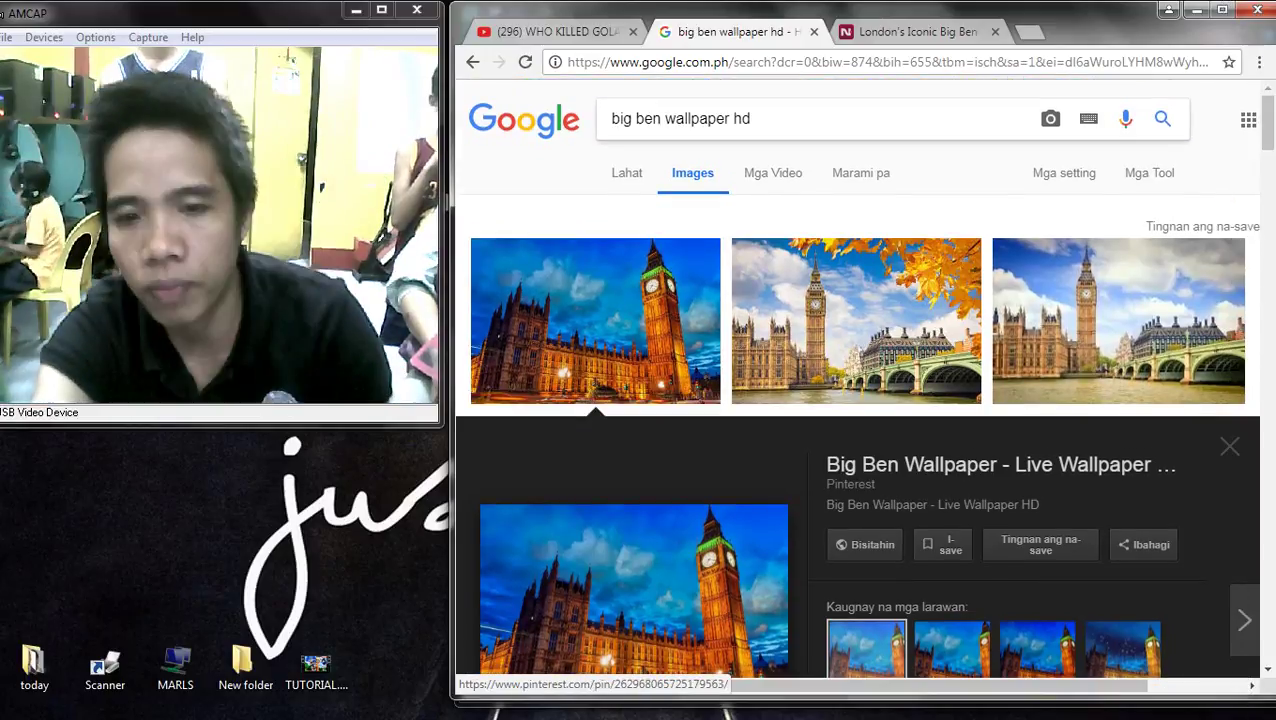
left_click_drag(664, 118, 750, 118)
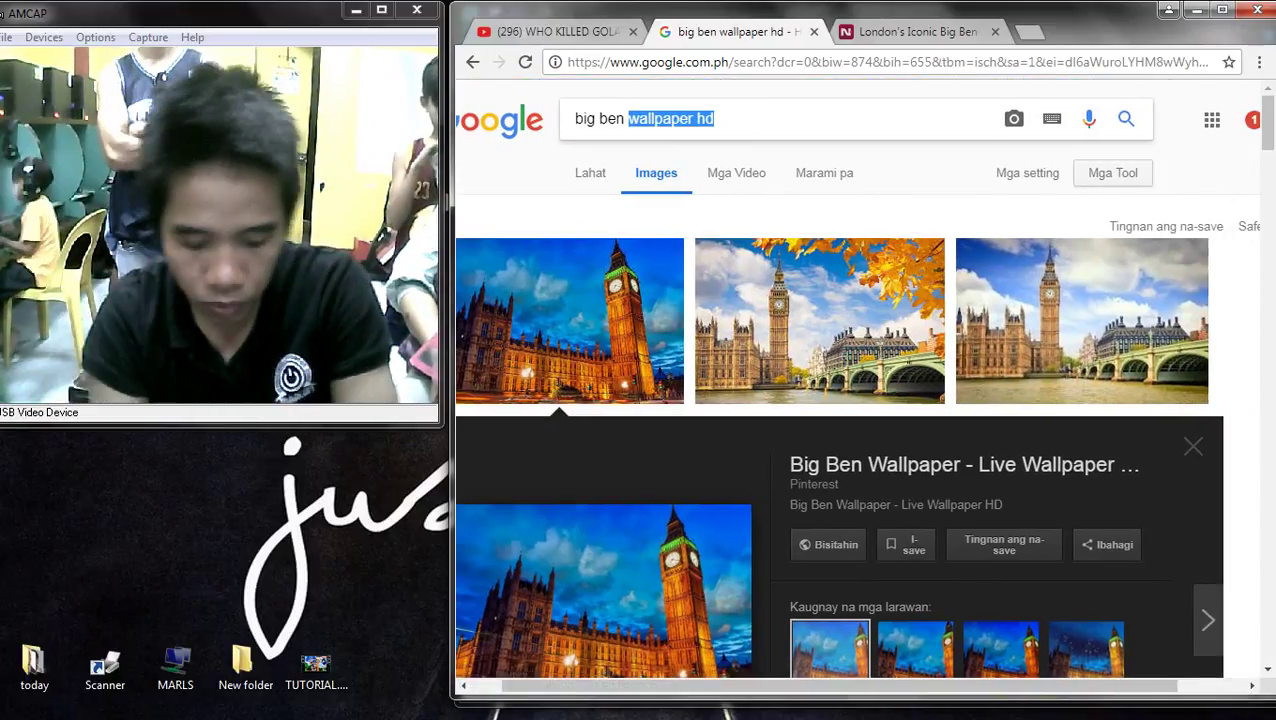
type("portrait")
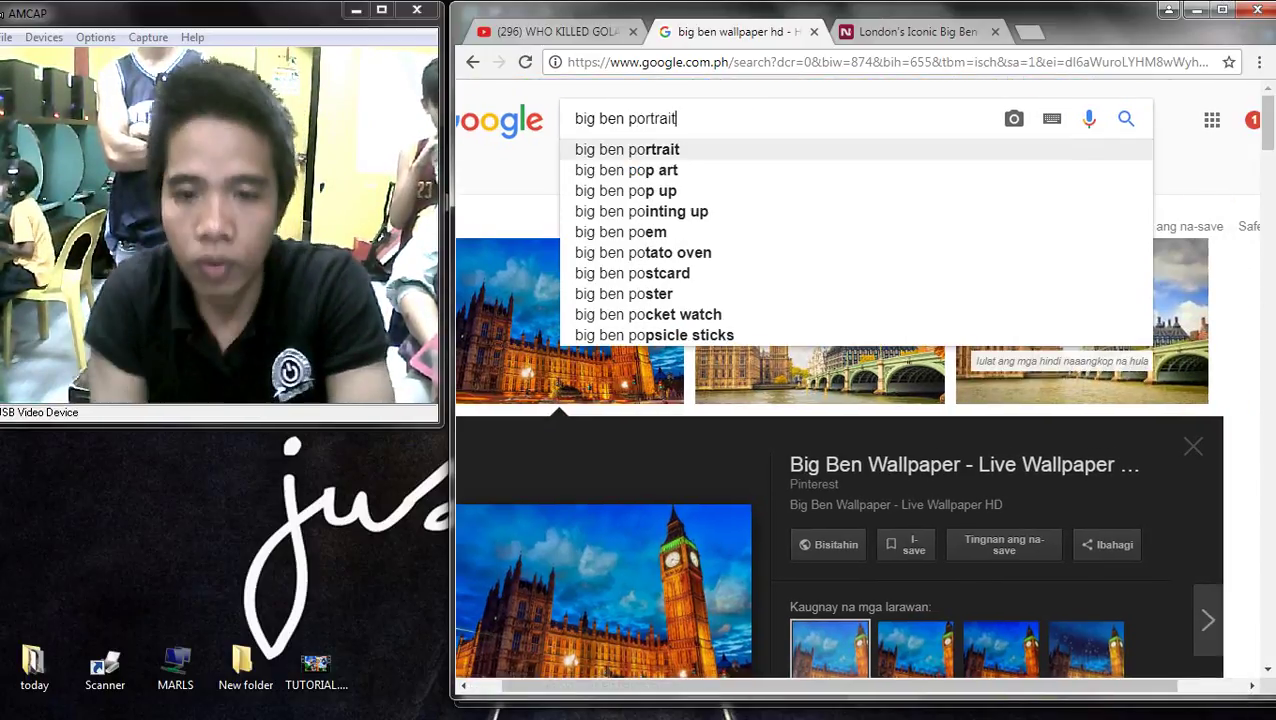
key("Return")
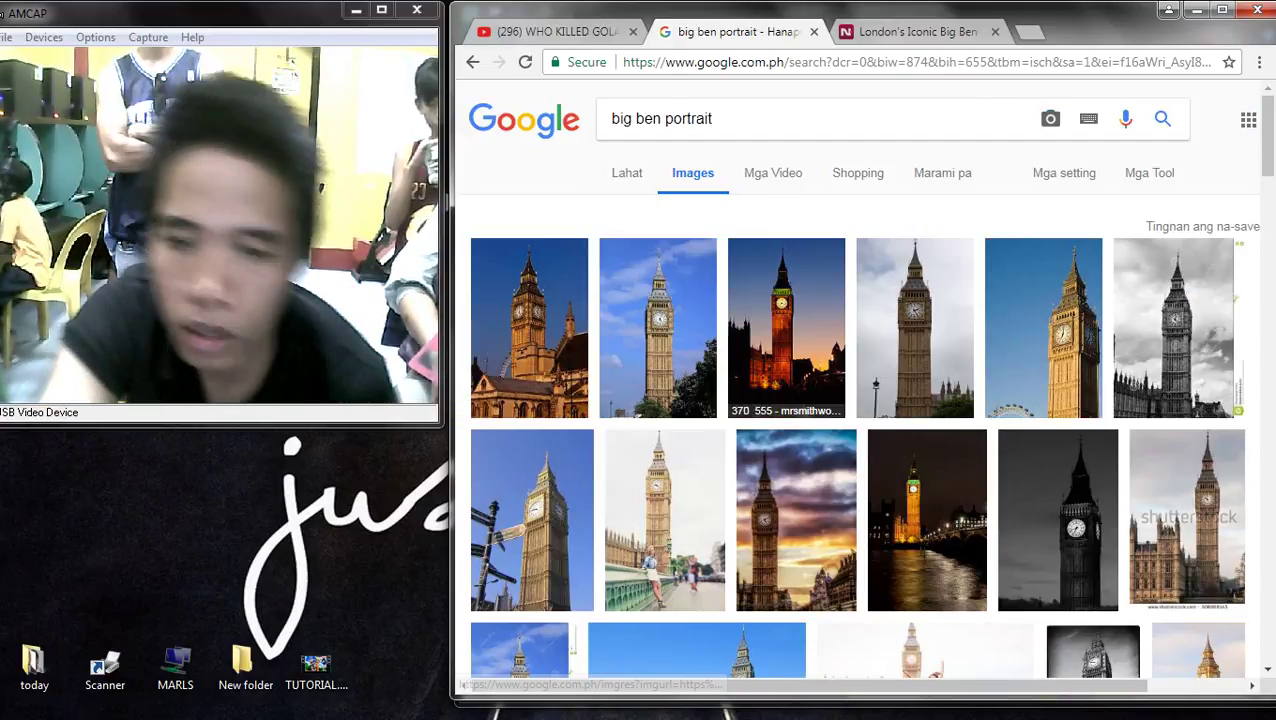
left_click(529, 330)
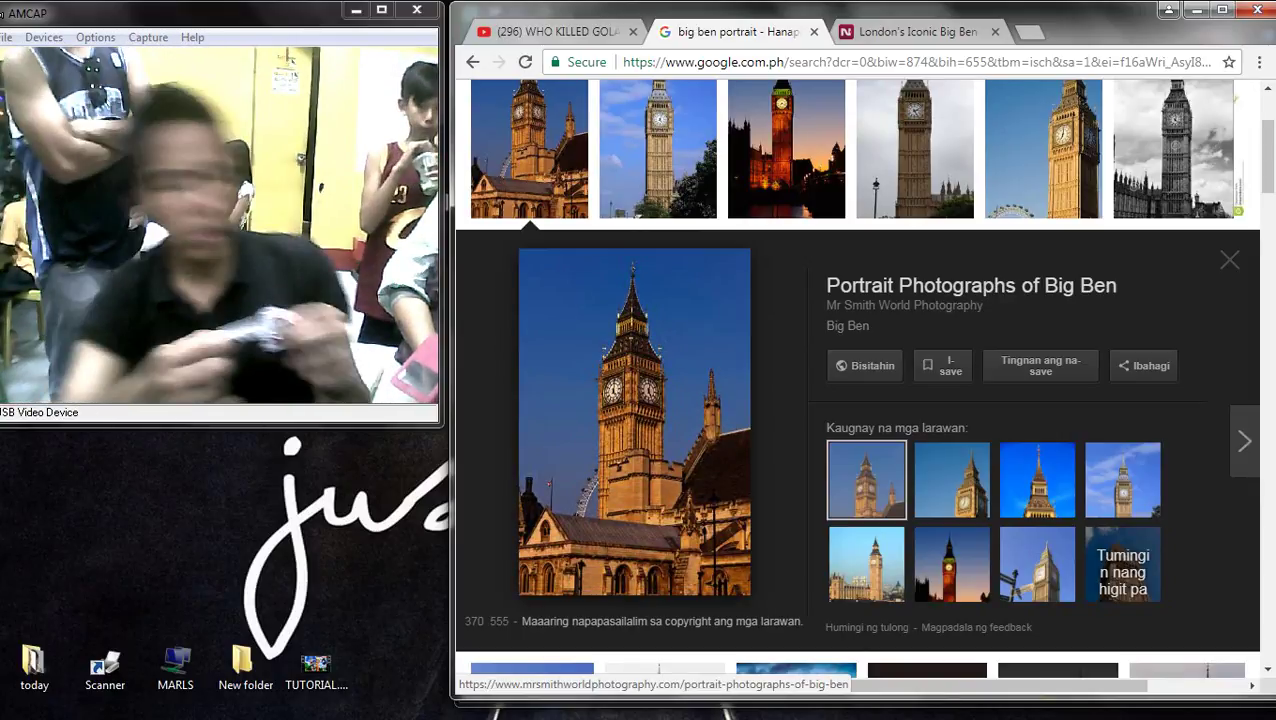
scroll(665, 300, "down", 5)
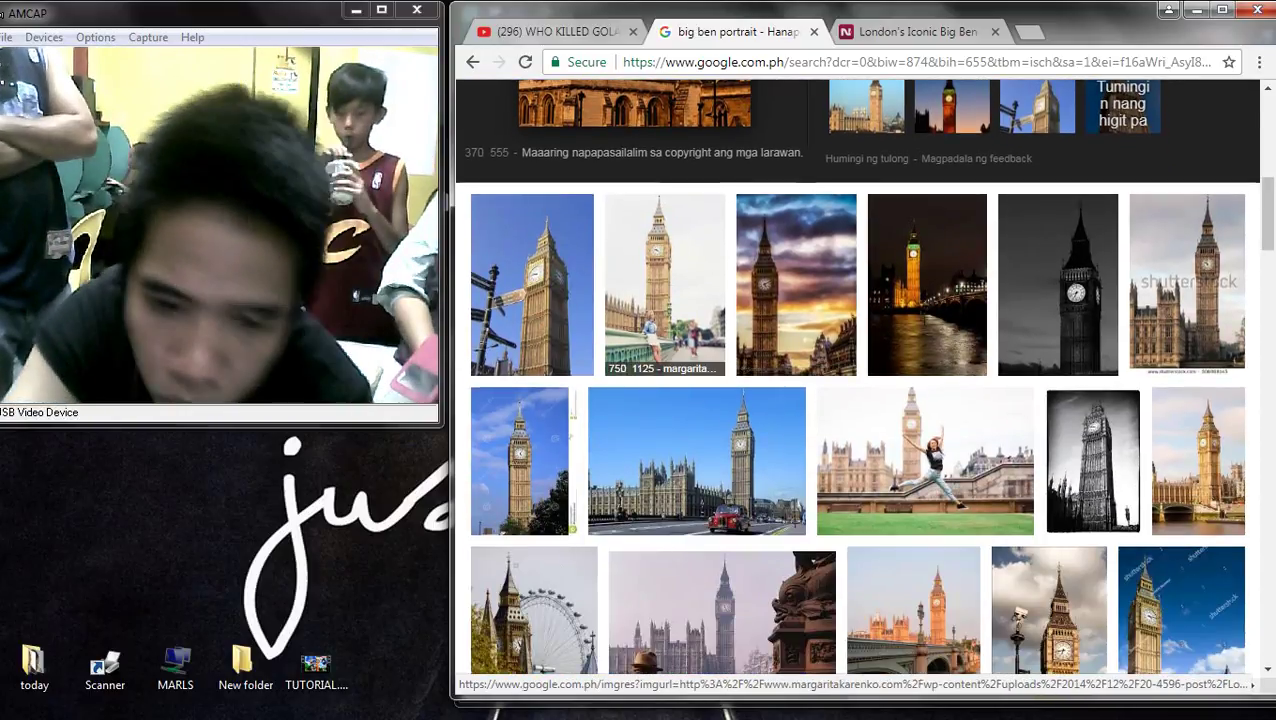
left_click(665, 290)
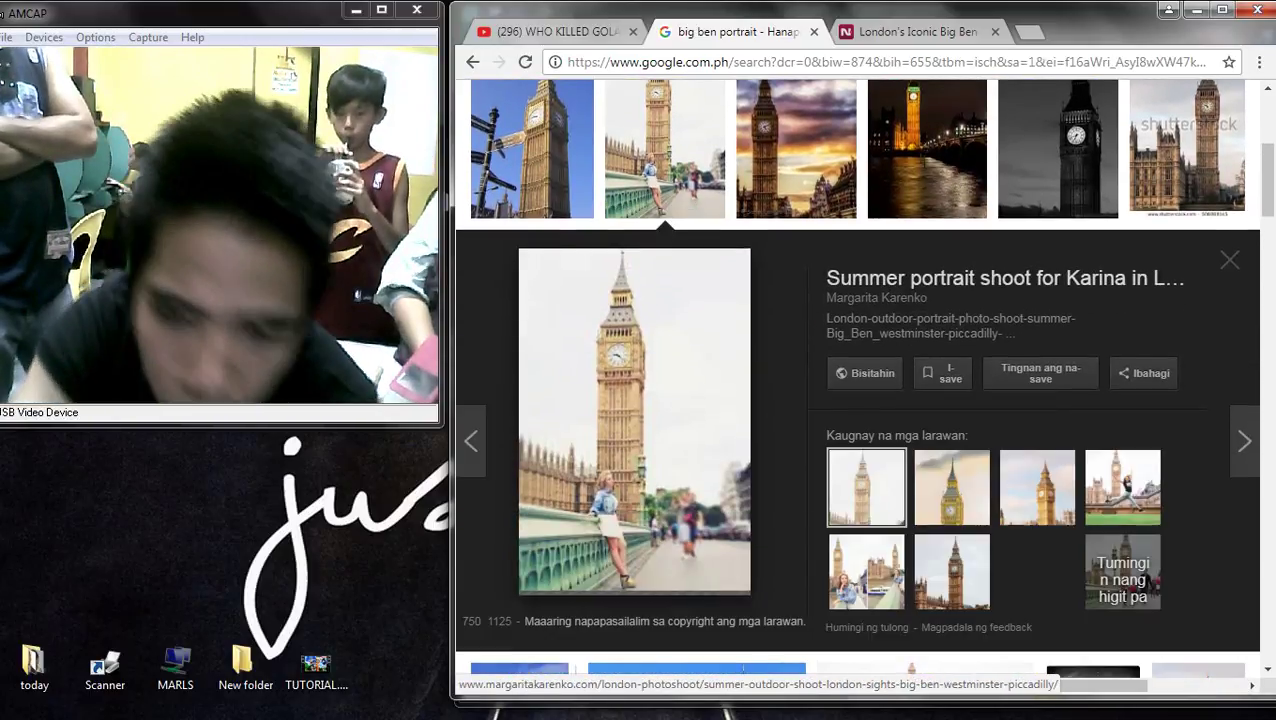
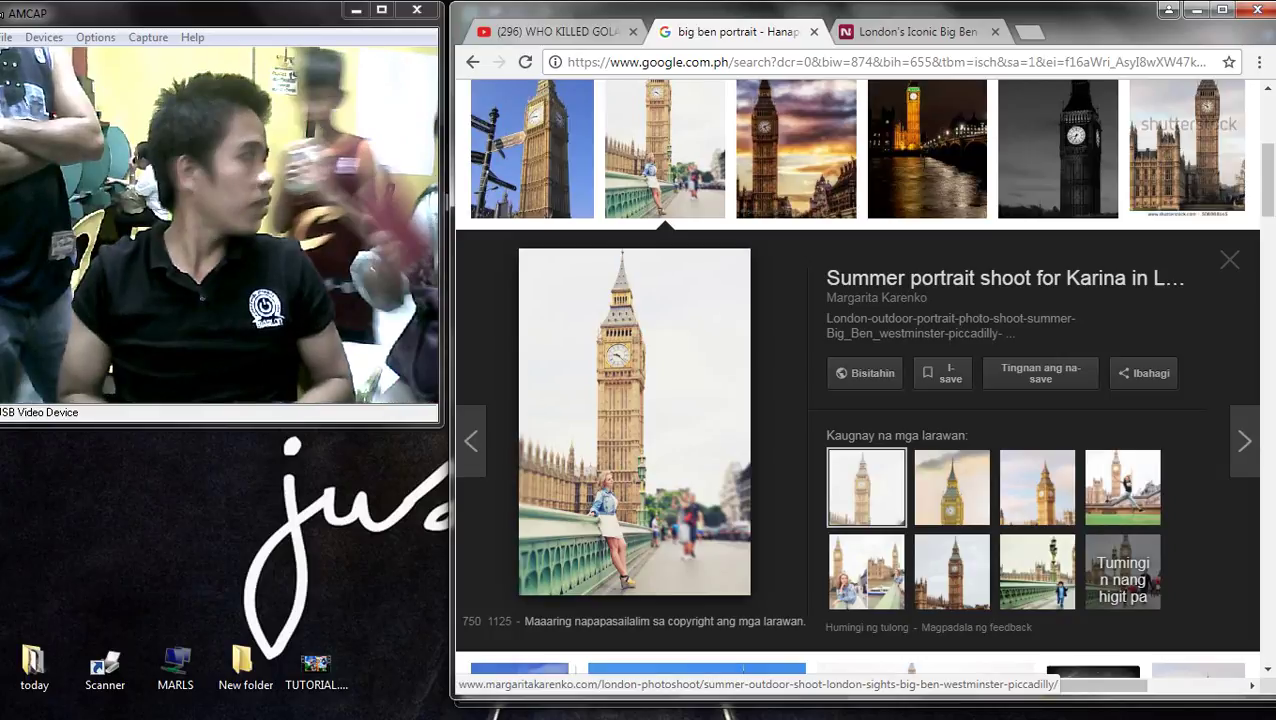
- Preview the Sweet London Photography, Big Ben skyline and Owen abroad portrait results
right_click(632, 393)
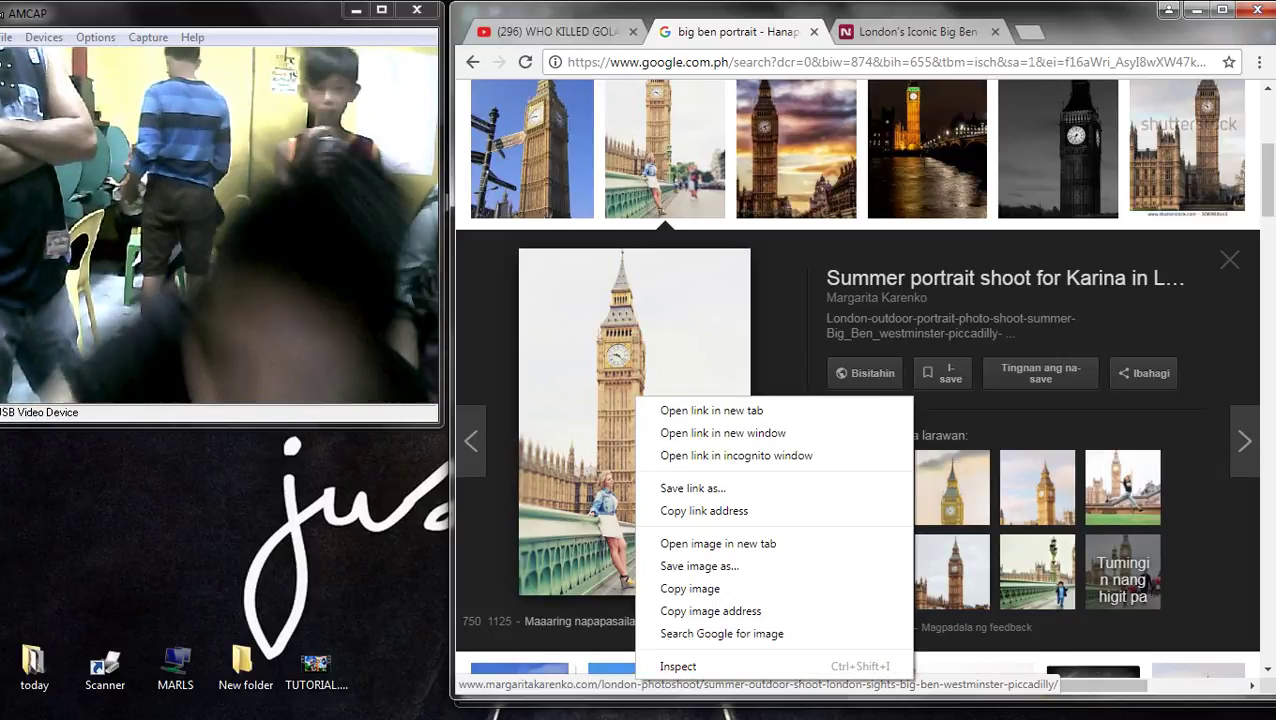
left_click(698, 589)
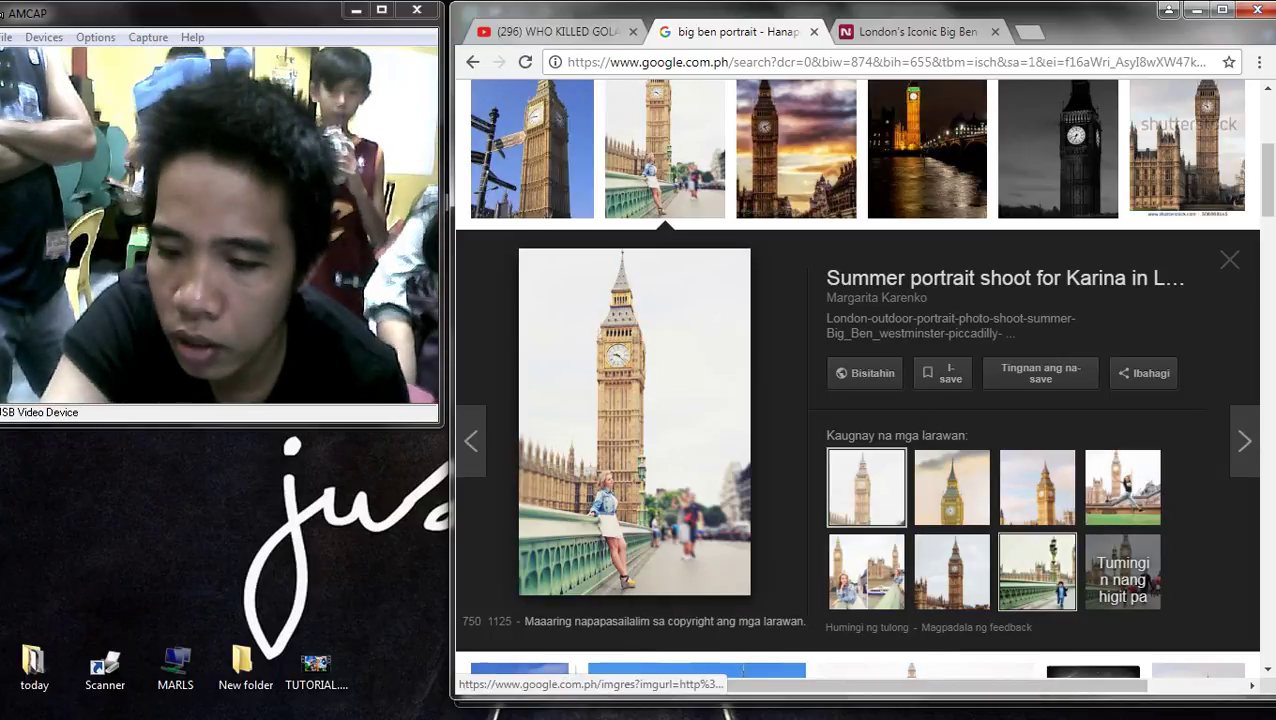
left_click(1037, 571)
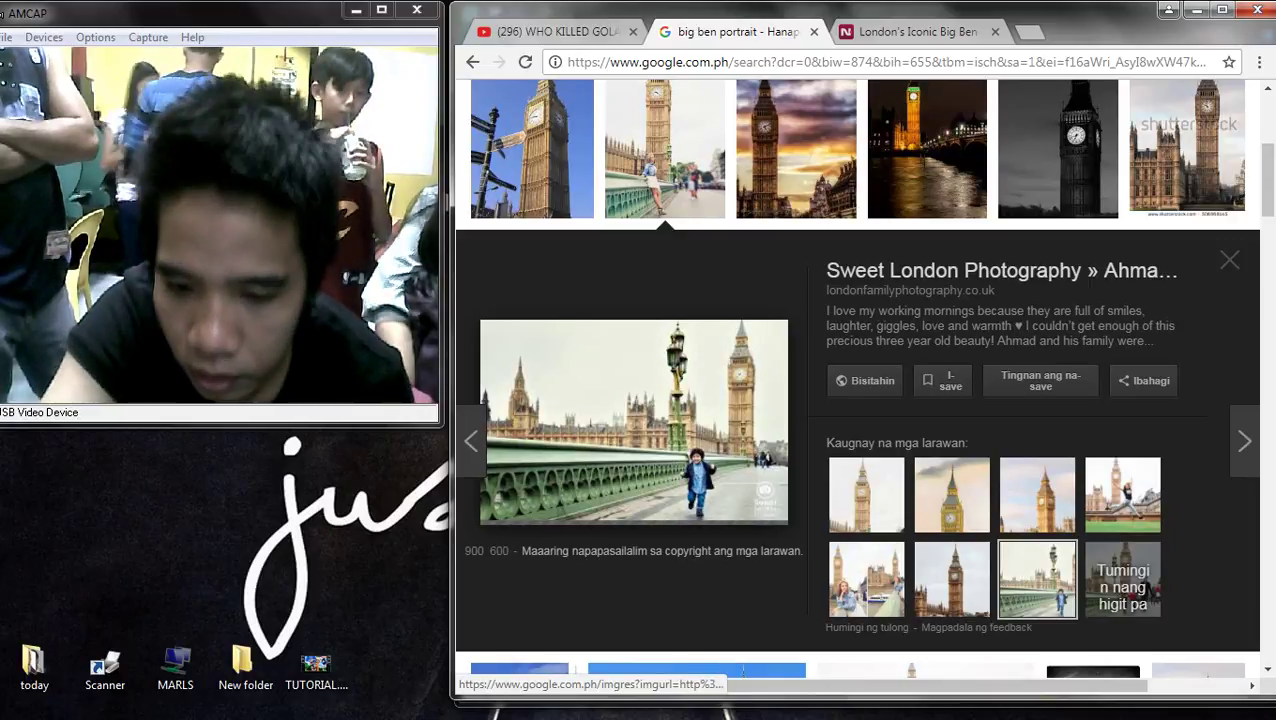
left_click(532, 160)
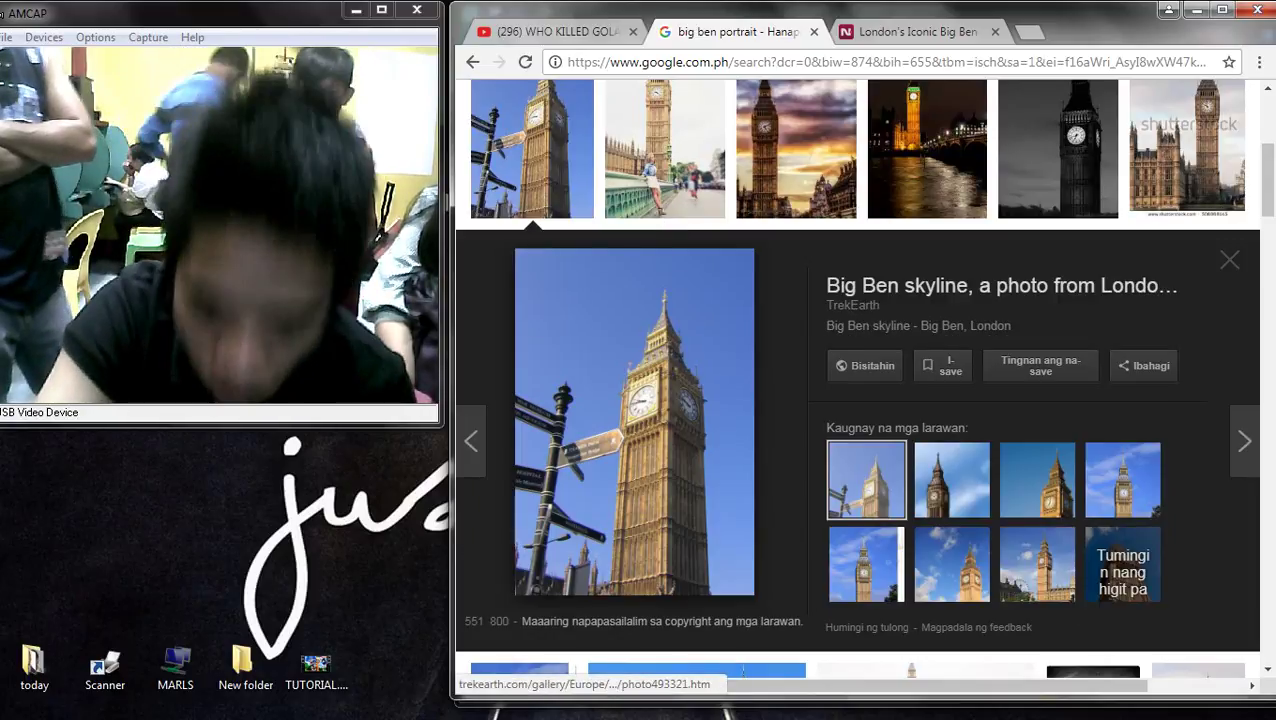
scroll(634, 420, "down", 5)
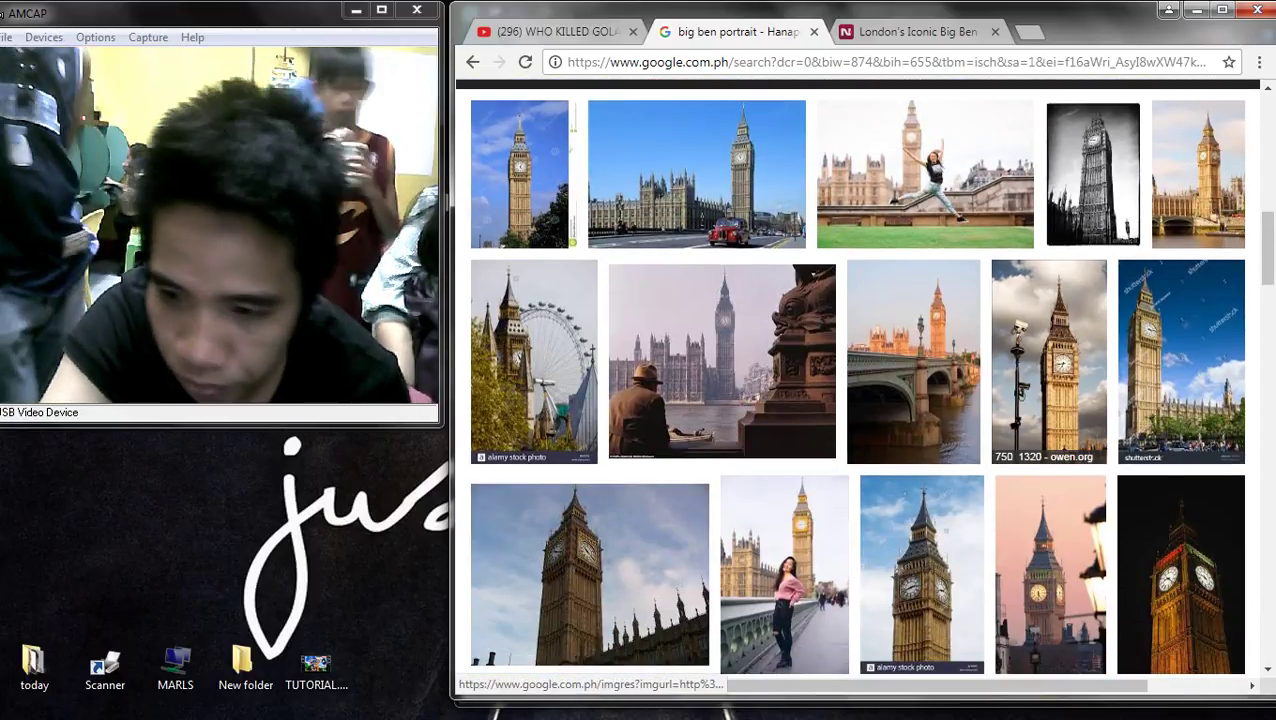
left_click(1049, 360)
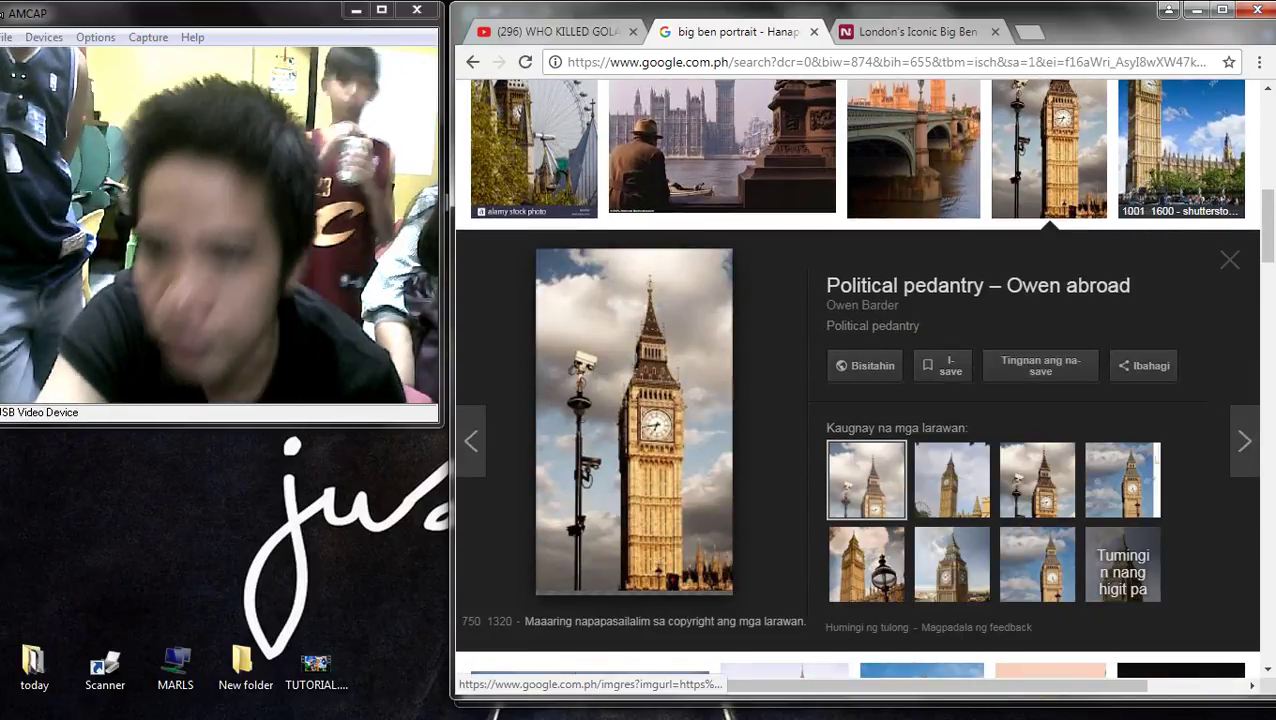
- Preview the Shutterstock, alamy, Pinterest and favim.com images, then load images related to one
left_click(1181, 150)
left_click(533, 150)
scroll(533, 160, "down", 3)
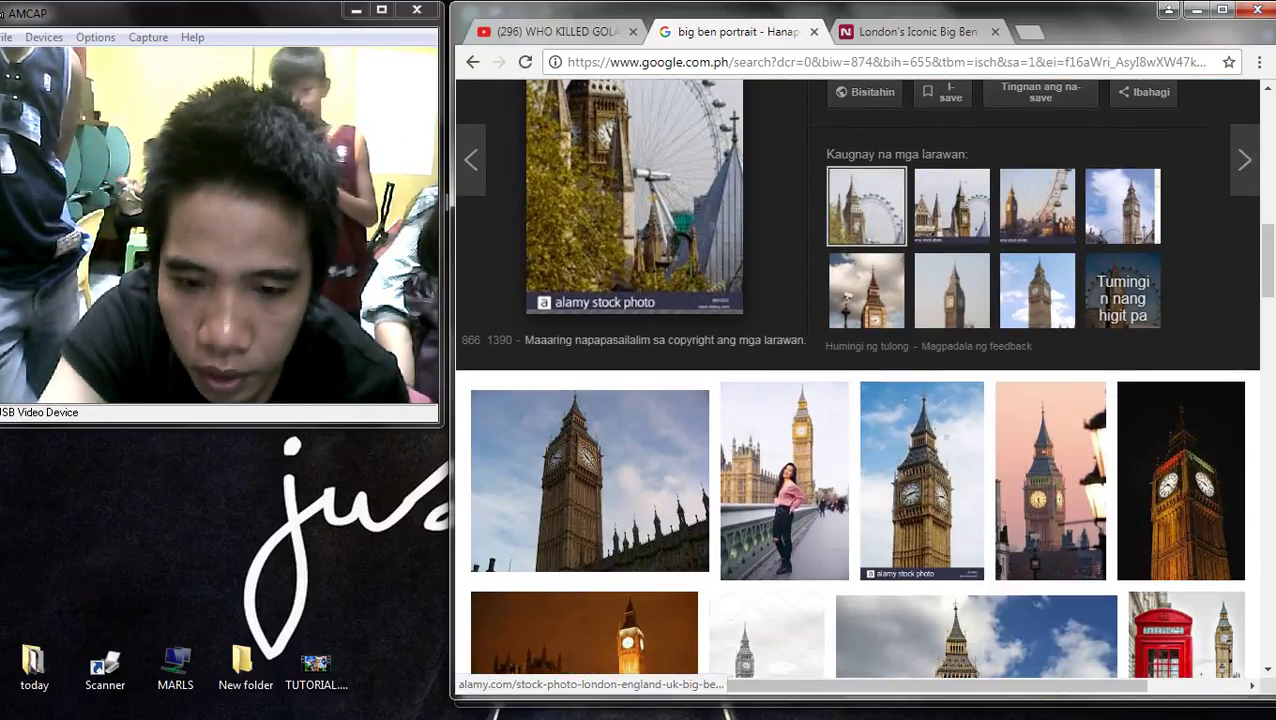
left_click(784, 480)
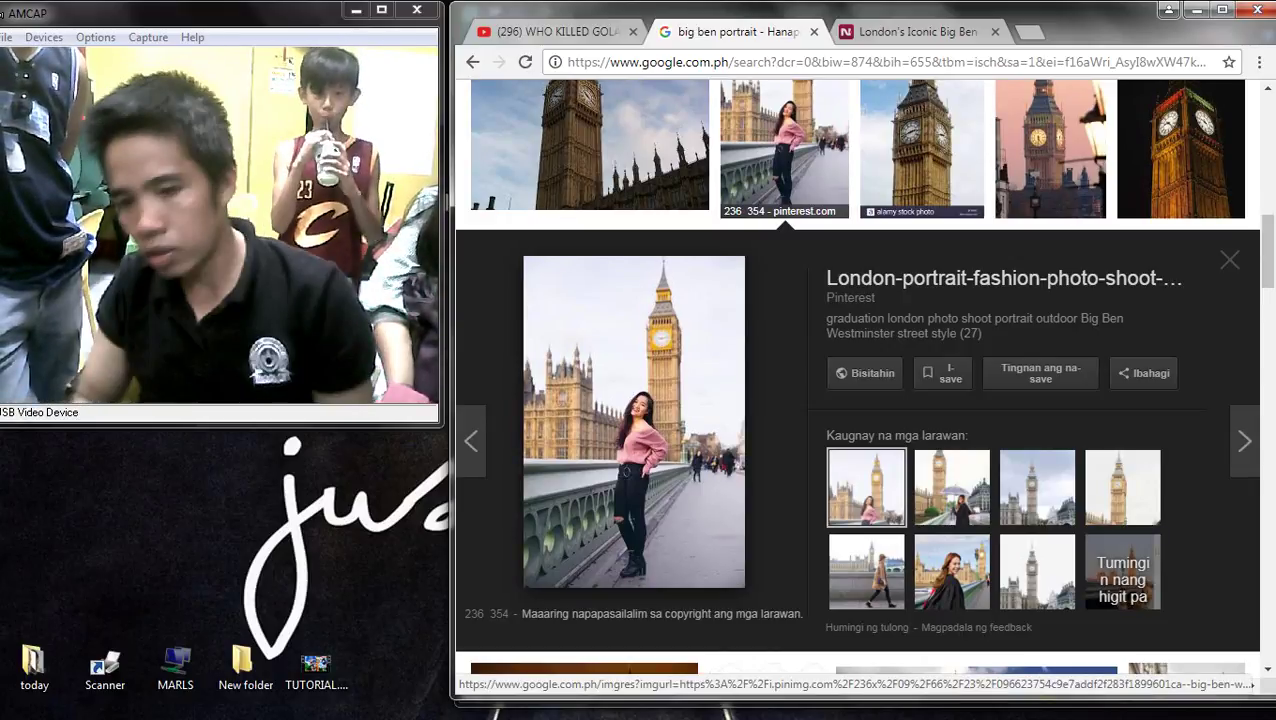
left_click(1037, 487)
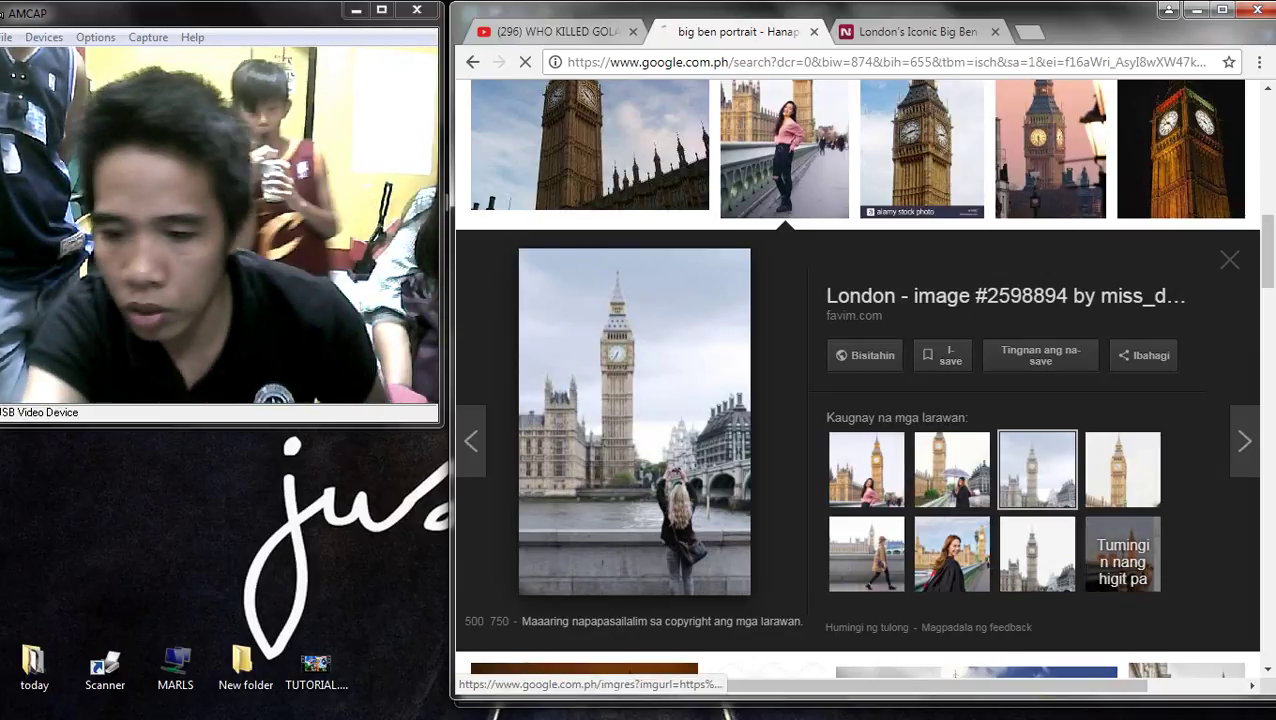
left_click(1037, 553)
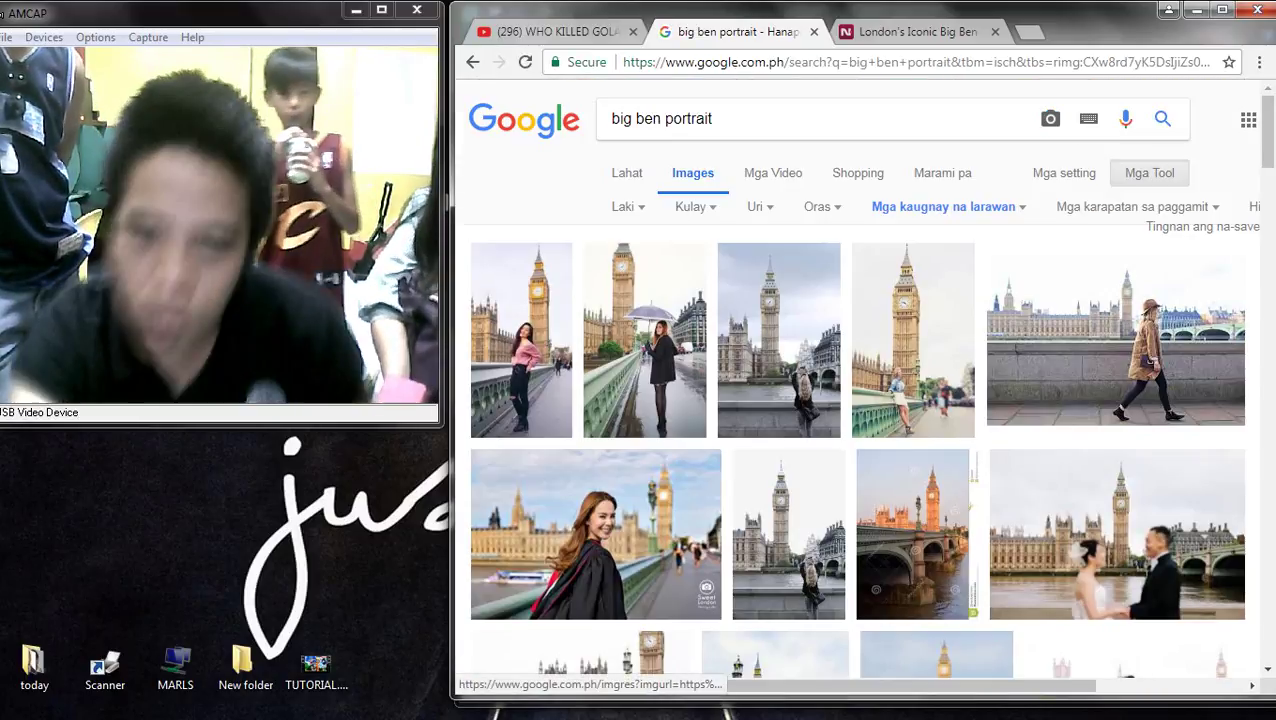
- Scroll down the results and preview the traveldiariesapp Big Ben photo
scroll(862, 380, "down", 3)
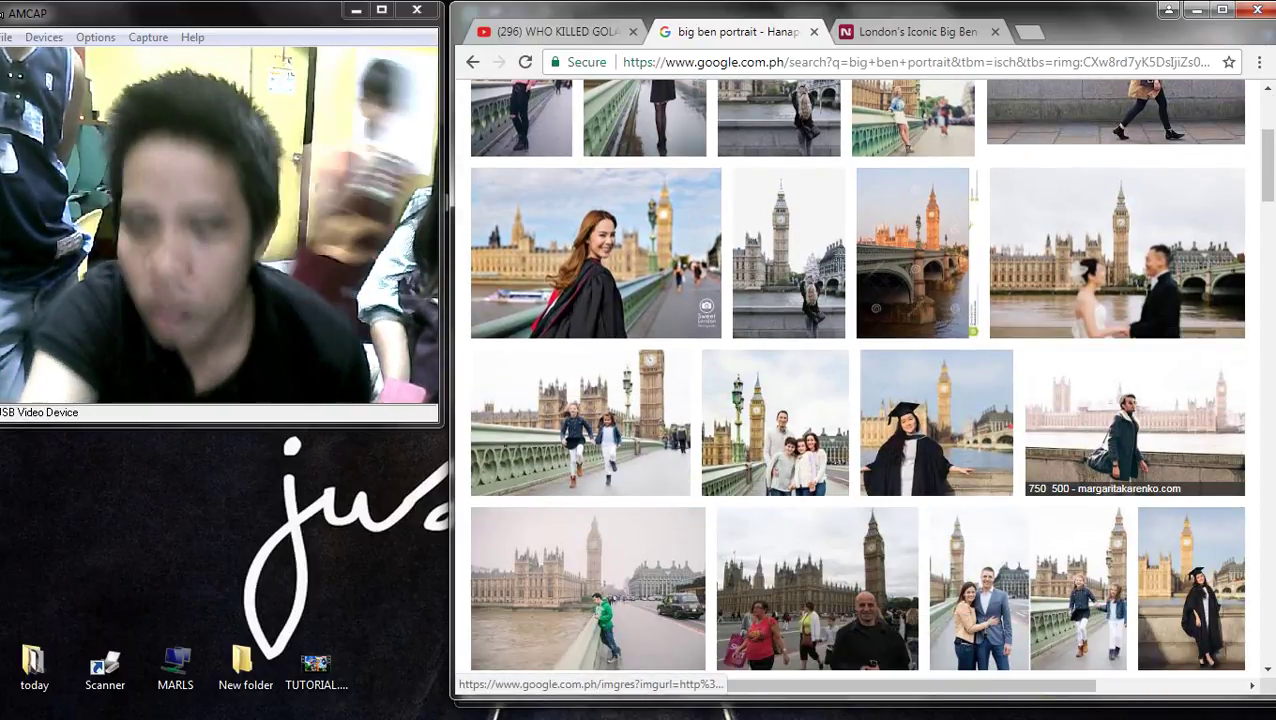
scroll(1135, 450, "down", 3)
scroll(1135, 450, "down", 4)
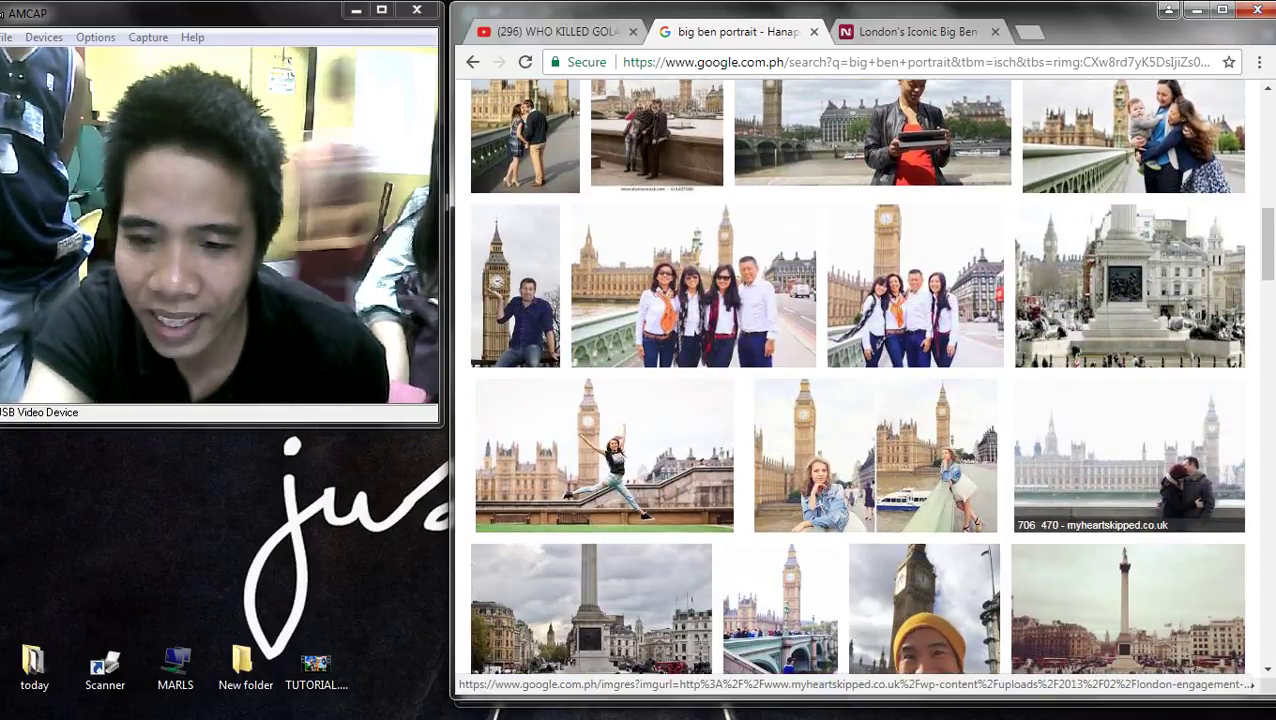
scroll(870, 300, "up", 2)
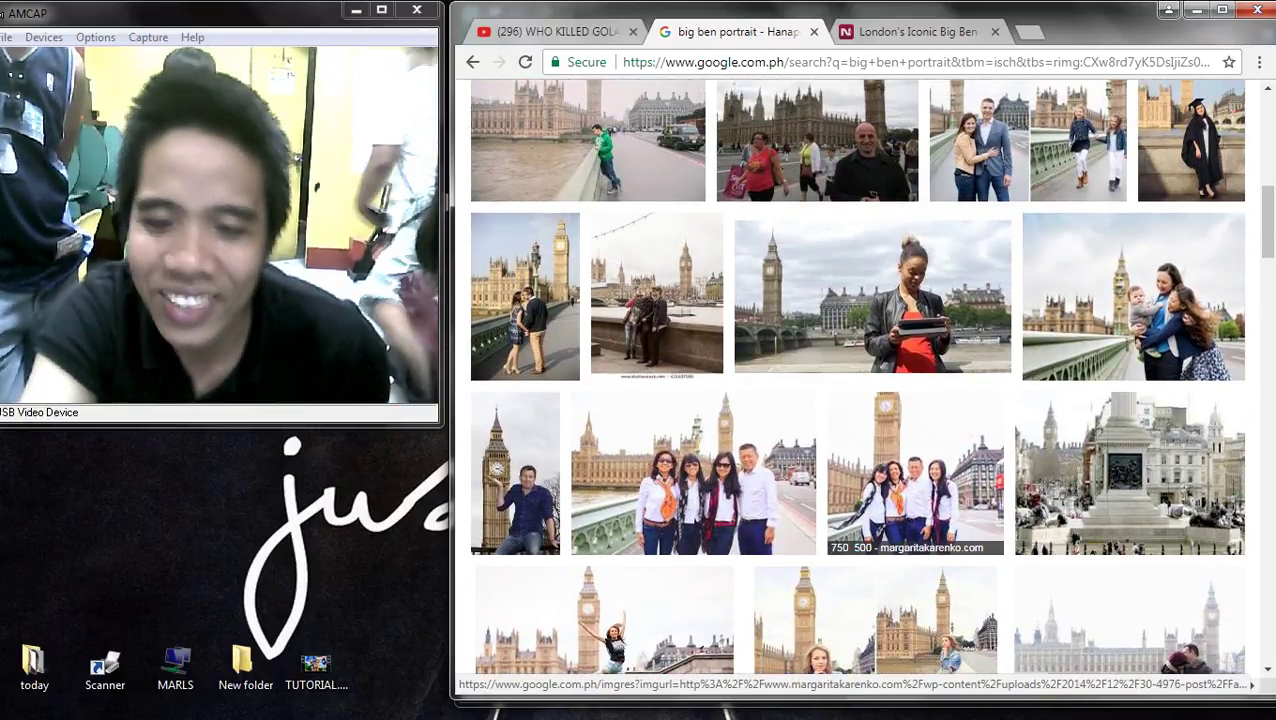
scroll(900, 470, "down", 2)
scroll(930, 480, "down", 5)
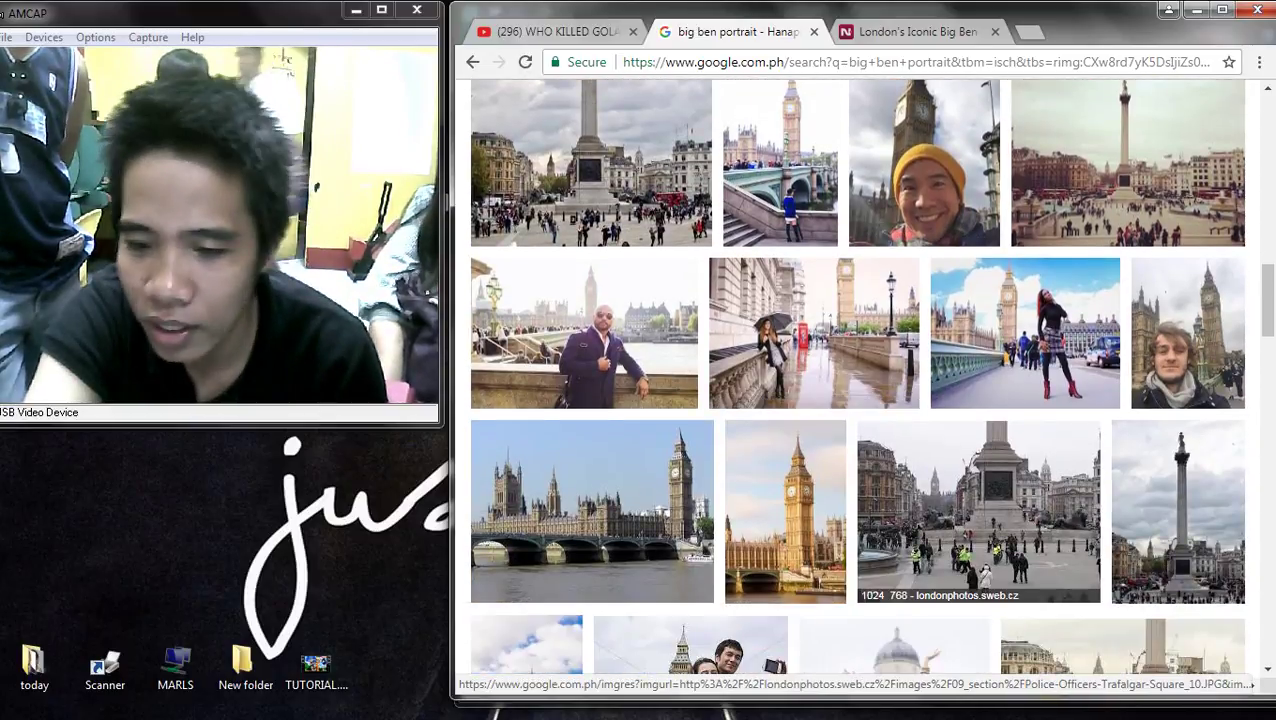
scroll(930, 480, "down", 2)
left_click(786, 330)
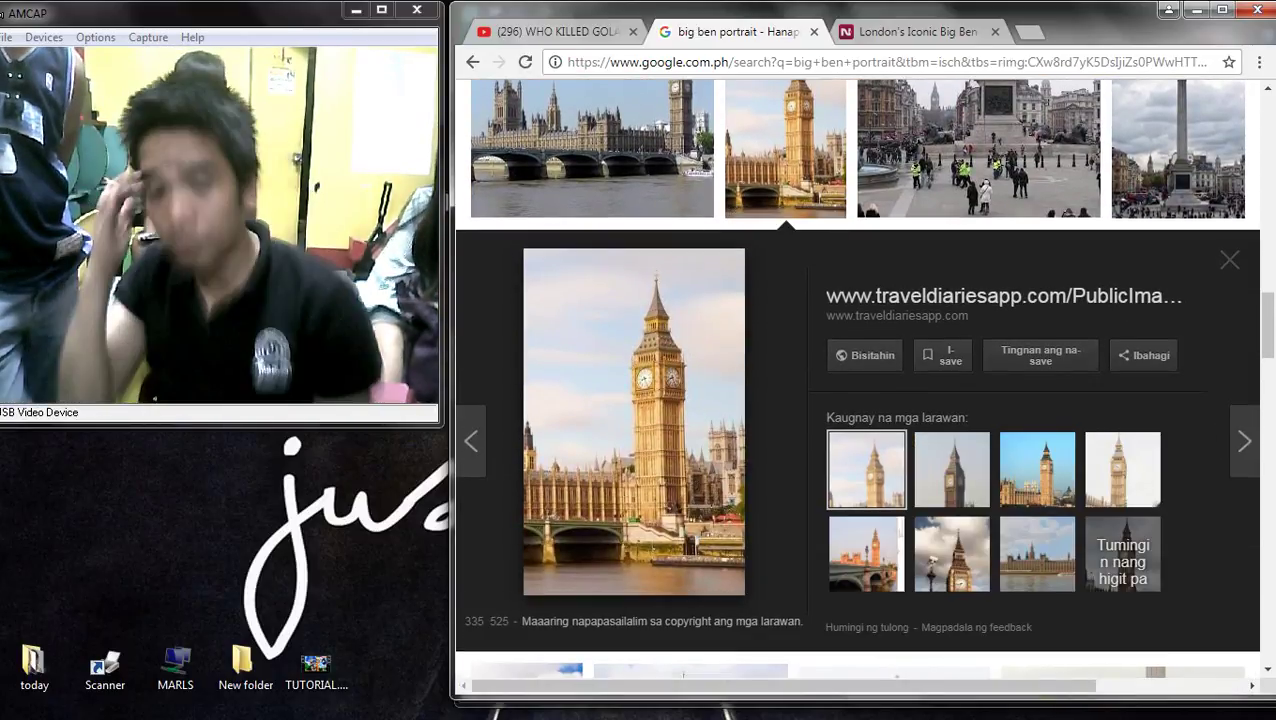
- Copy the traveldiariesapp Big Ben image and switch to 2X2.pub
right_click(634, 395)
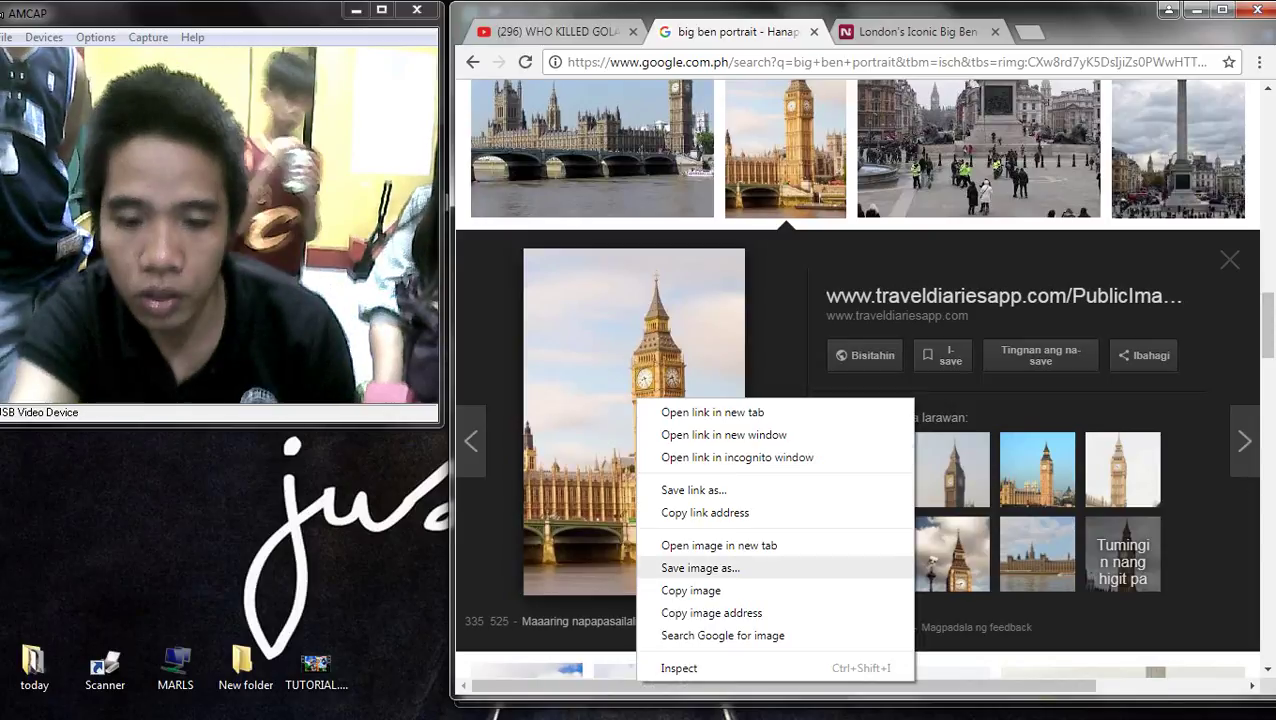
left_click(690, 566)
left_click(1250, 393)
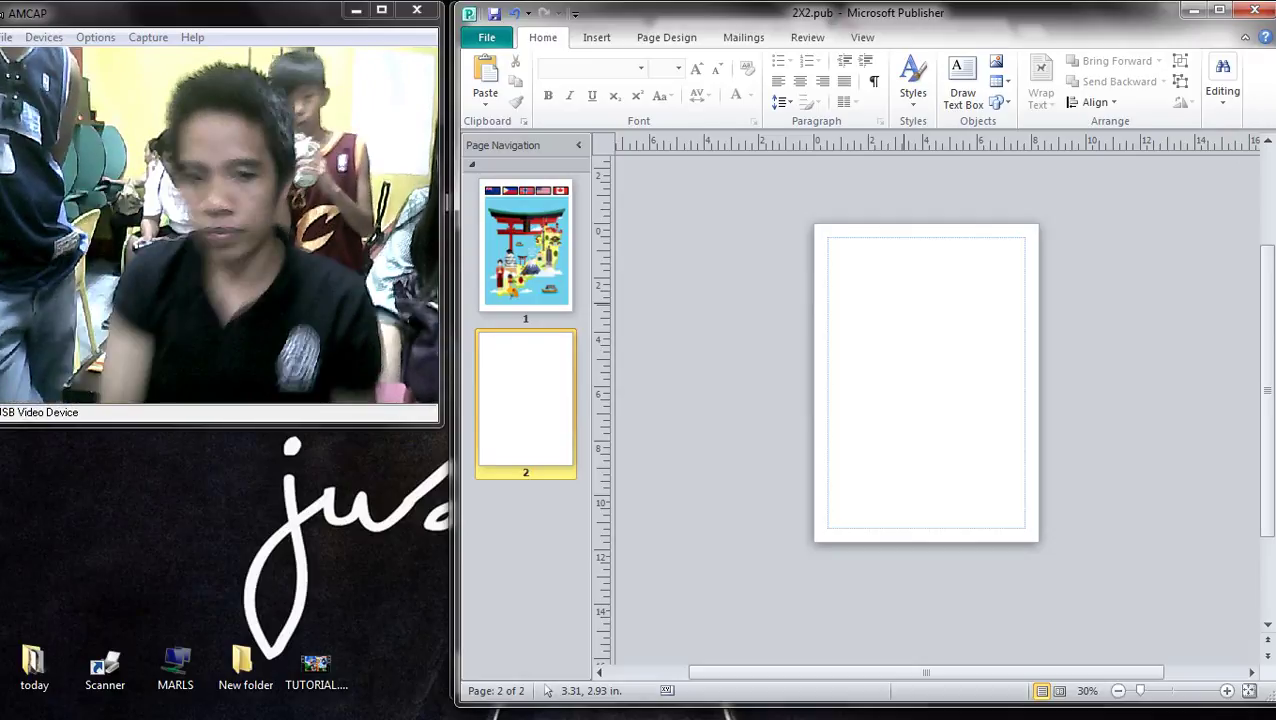
- Paste the Big Ben bridge-and-river photo onto page 2 with Ctrl+V
key("ctrl+v")
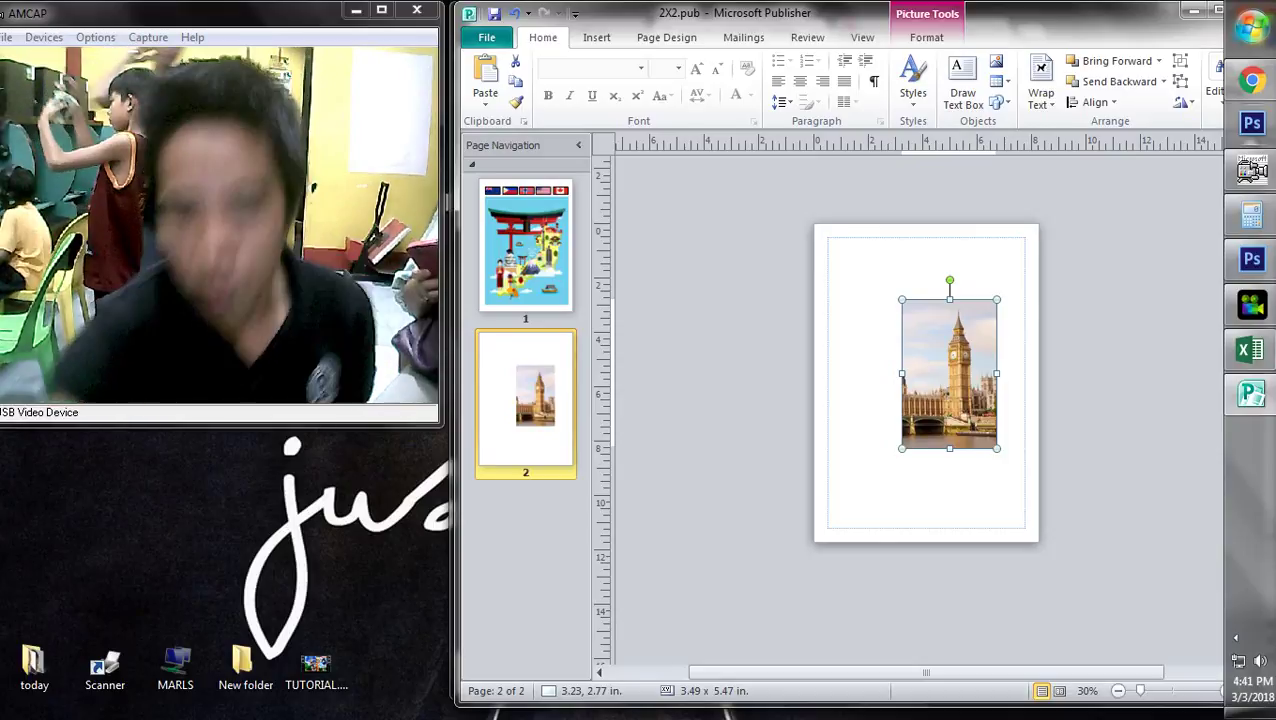
- Move and enlarge the Big Ben photo so it covers all of page 2
left_click_drag(949, 373, 870, 305)
left_click_drag(918, 380, 1017, 536)
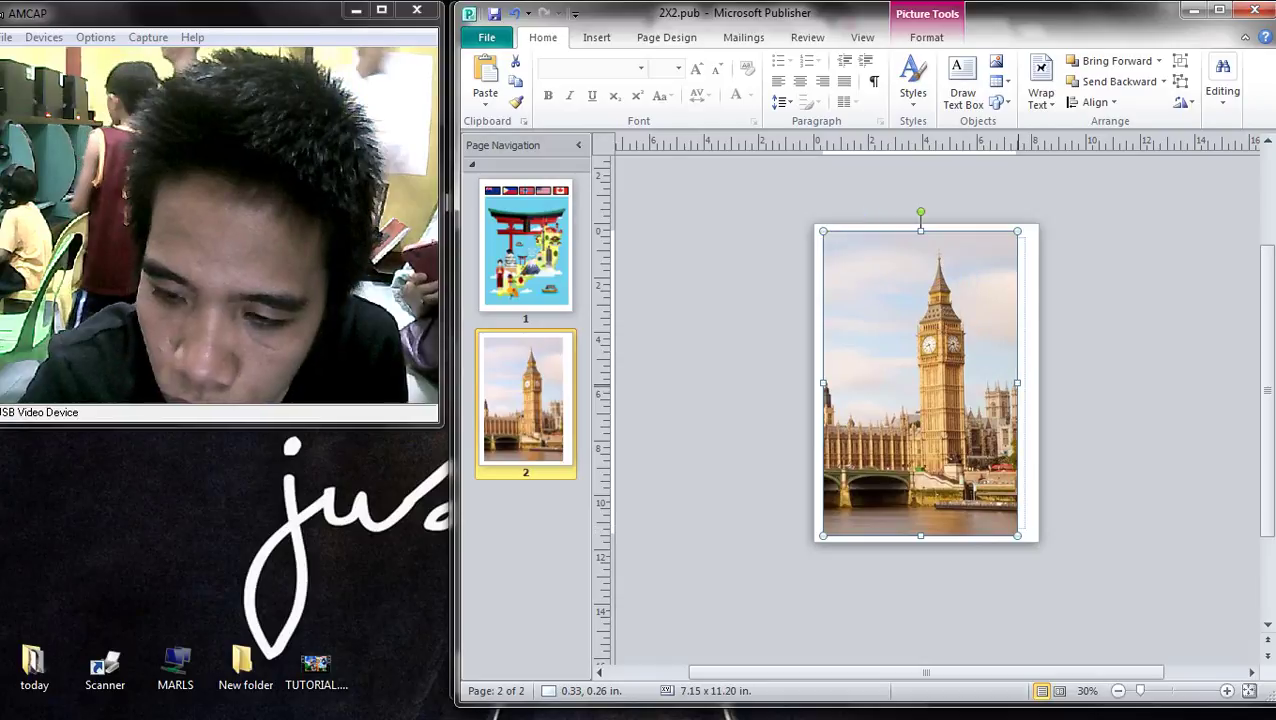
left_click(1081, 411)
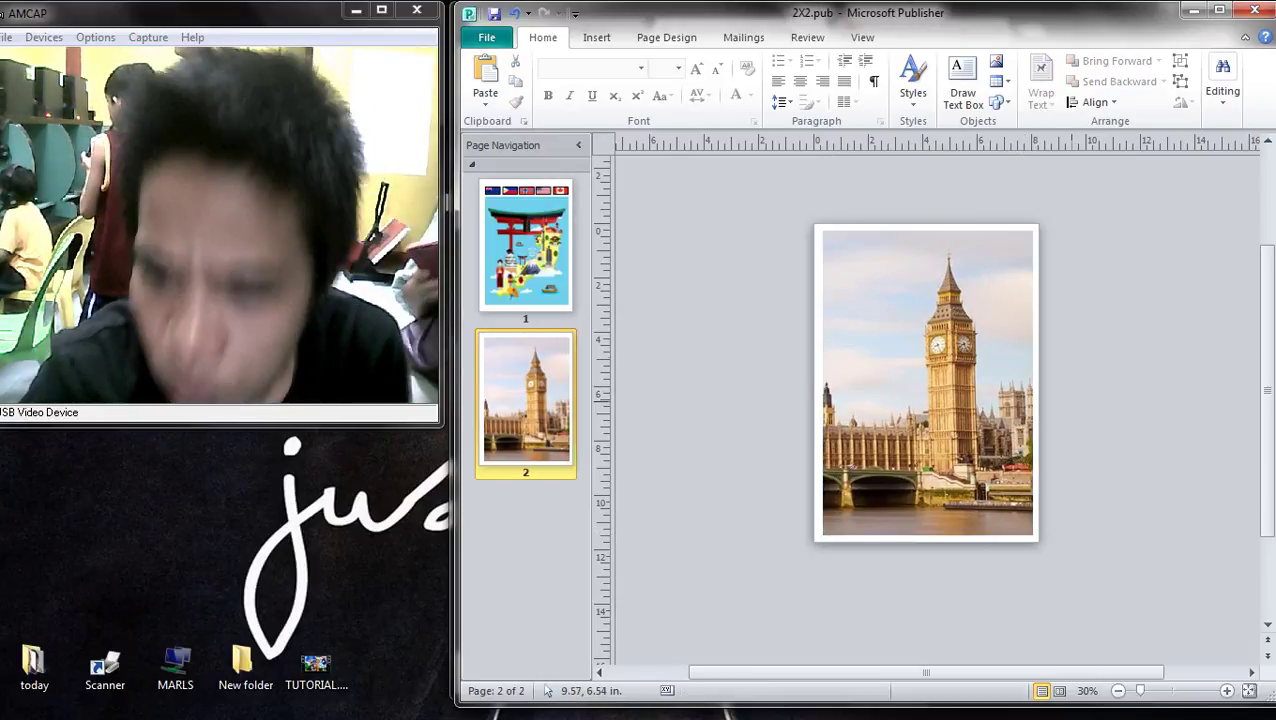
left_click(928, 380)
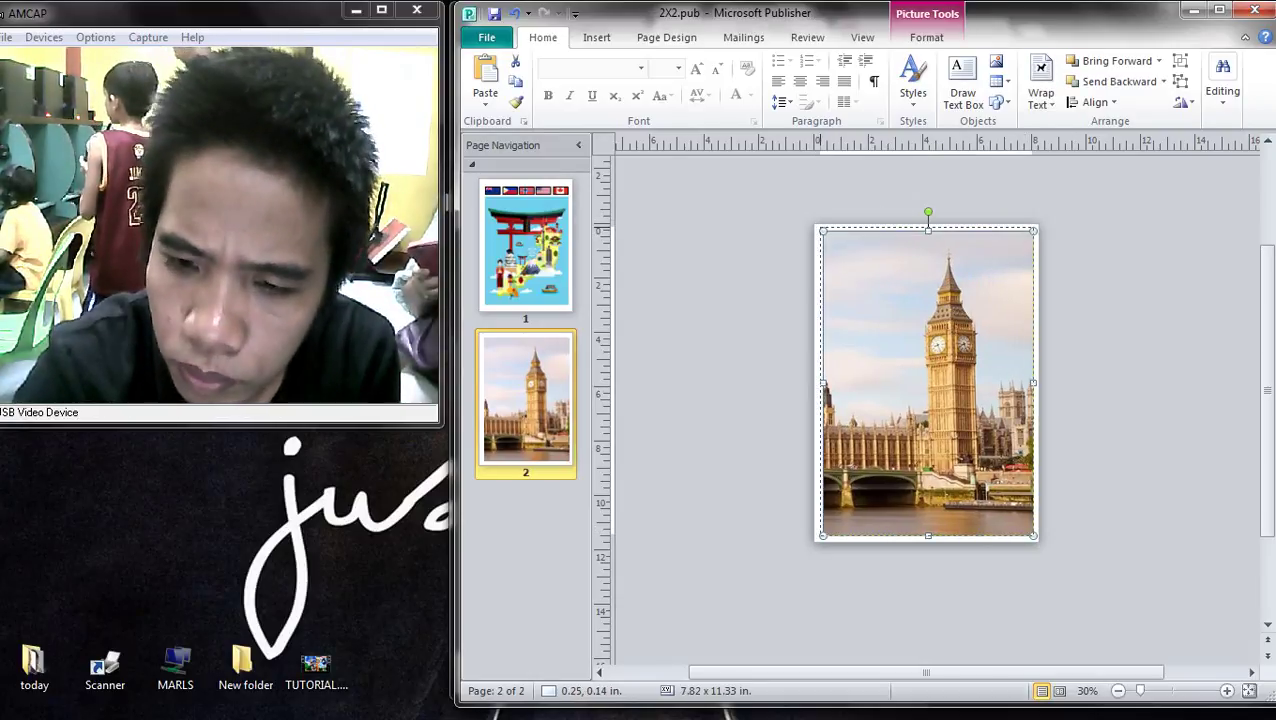
left_click_drag(928, 380, 924, 382)
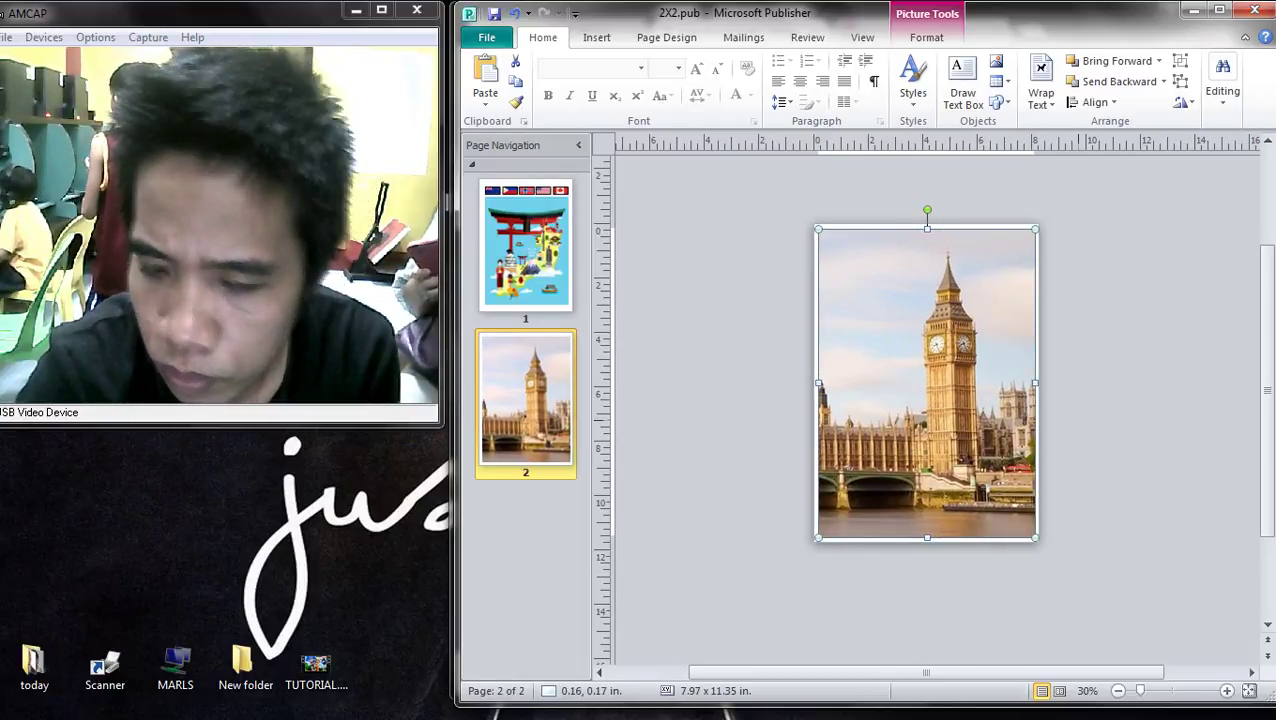
key("Escape")
left_click(970, 411)
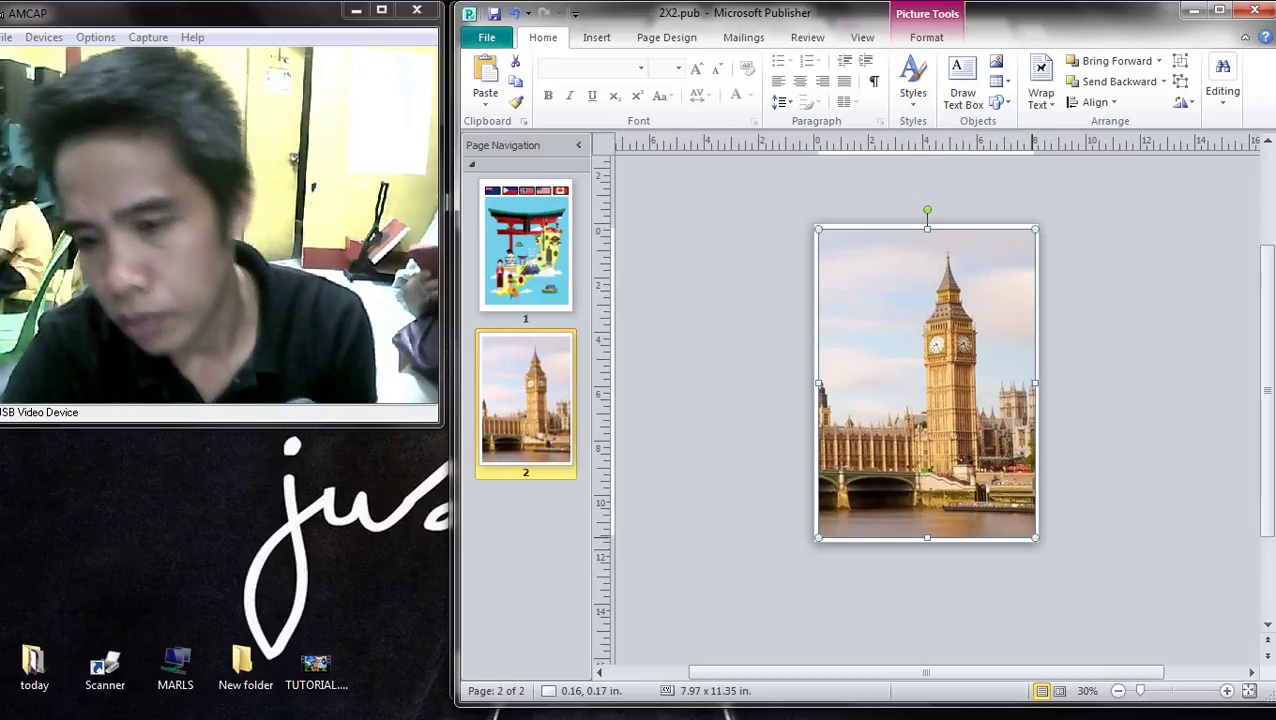
left_click(1068, 514)
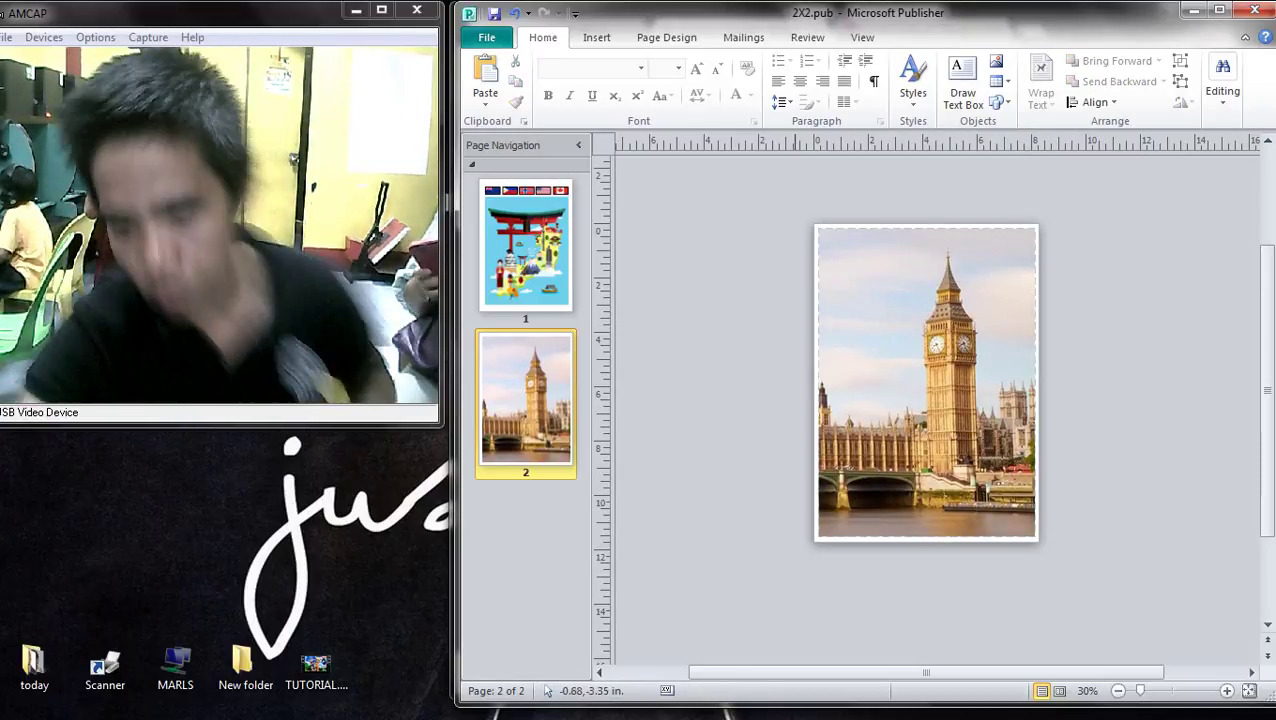
left_click(900, 470)
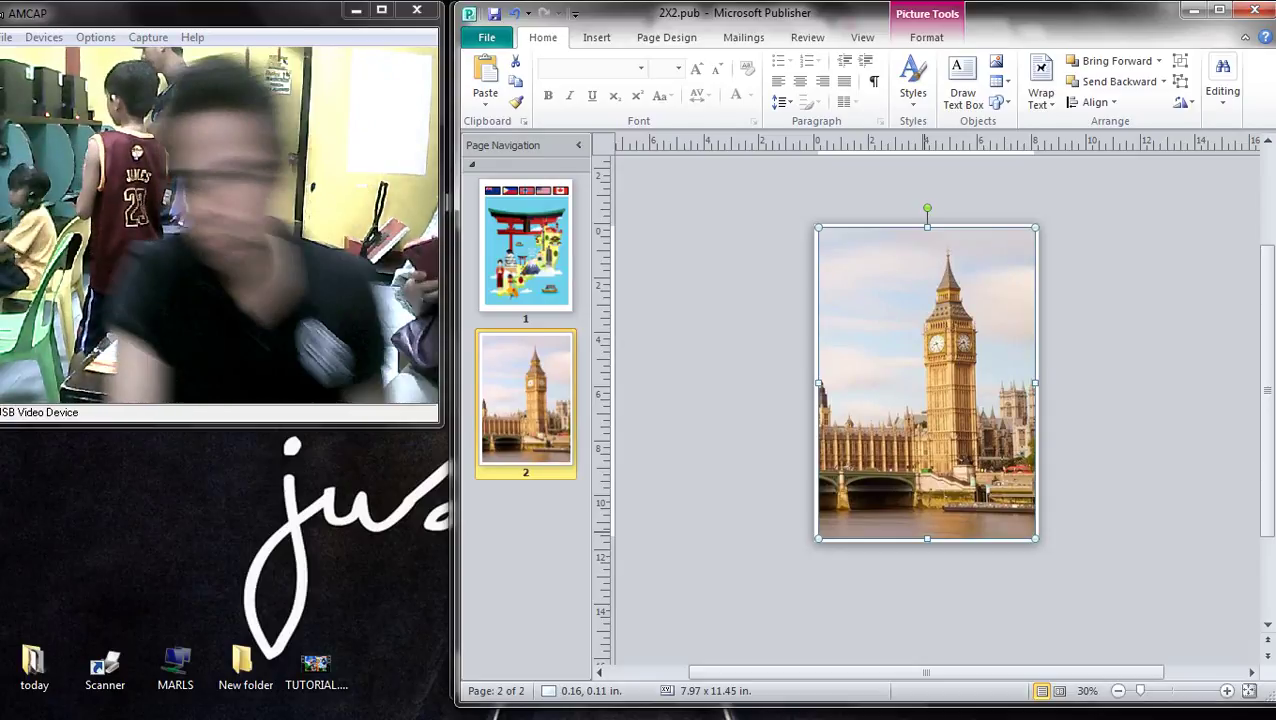
left_click(1060, 450)
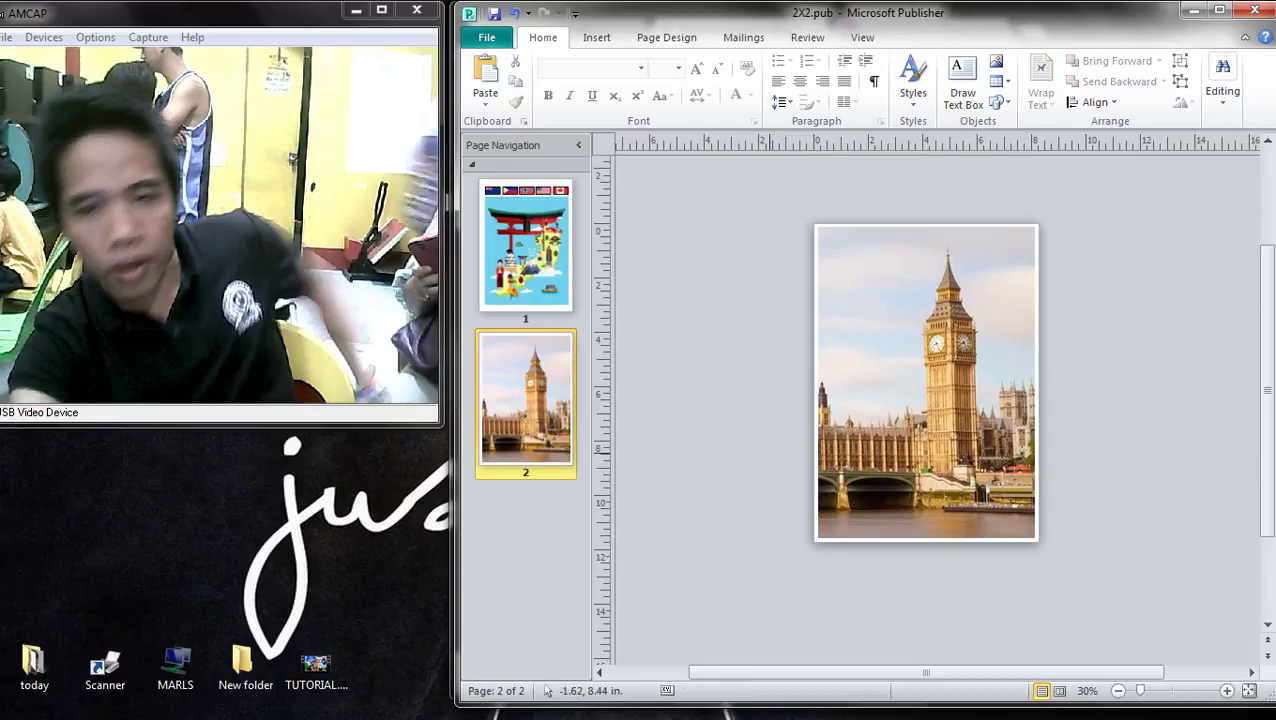
- Duplicate page 2 as a new page 3, then return to the browser
right_click(556, 386)
left_click(610, 419)
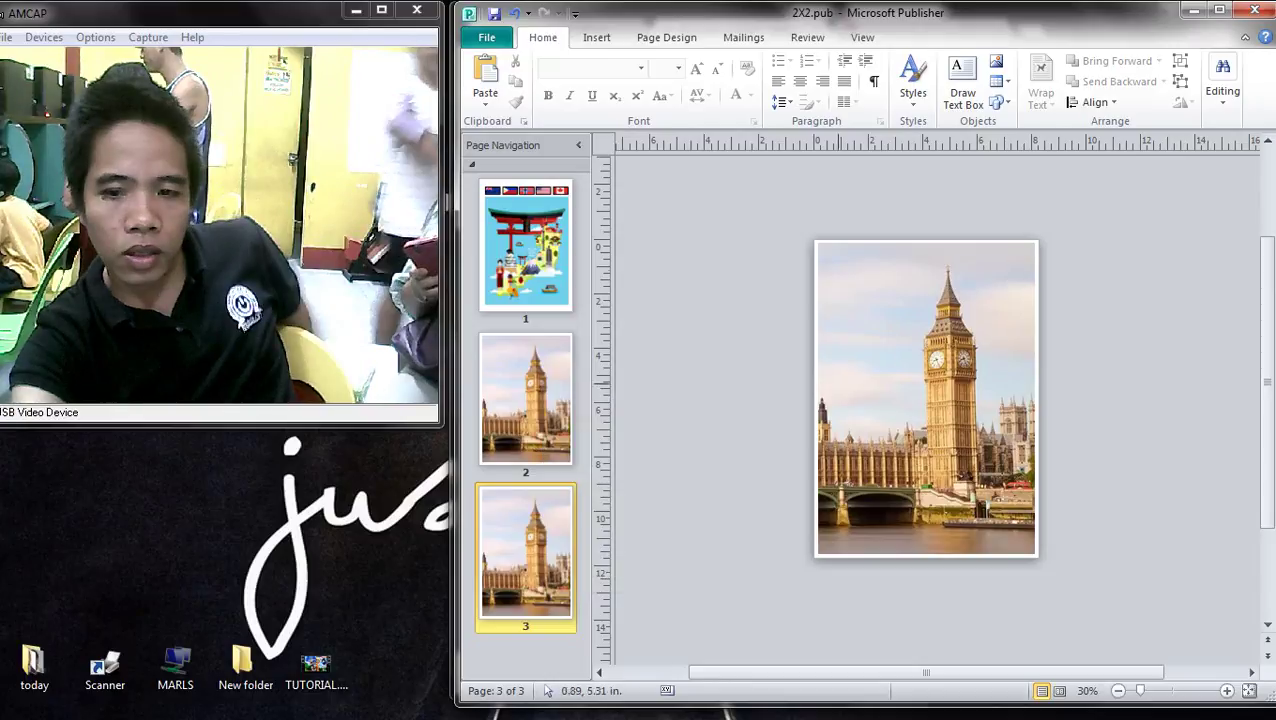
left_click(1251, 80)
- Replace the search query with 'landmark america portrait' and run the image search
scroll(860, 380, "down", 10)
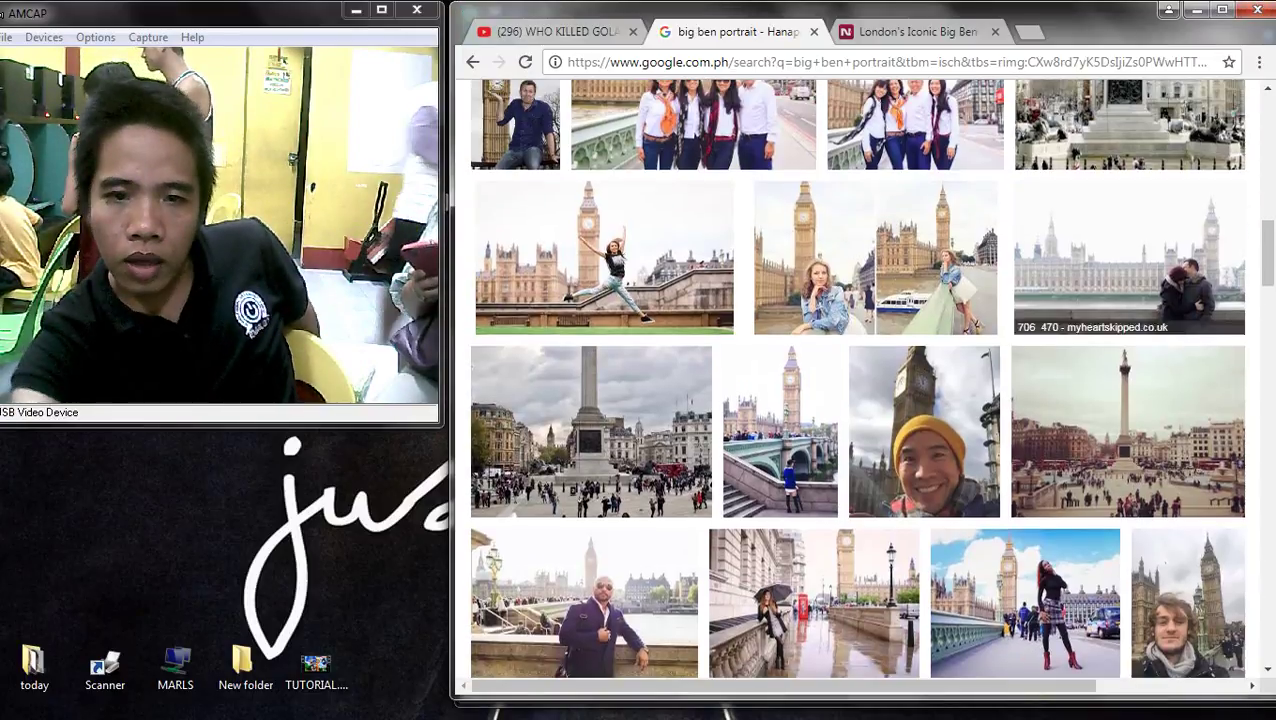
scroll(860, 380, "up", 10)
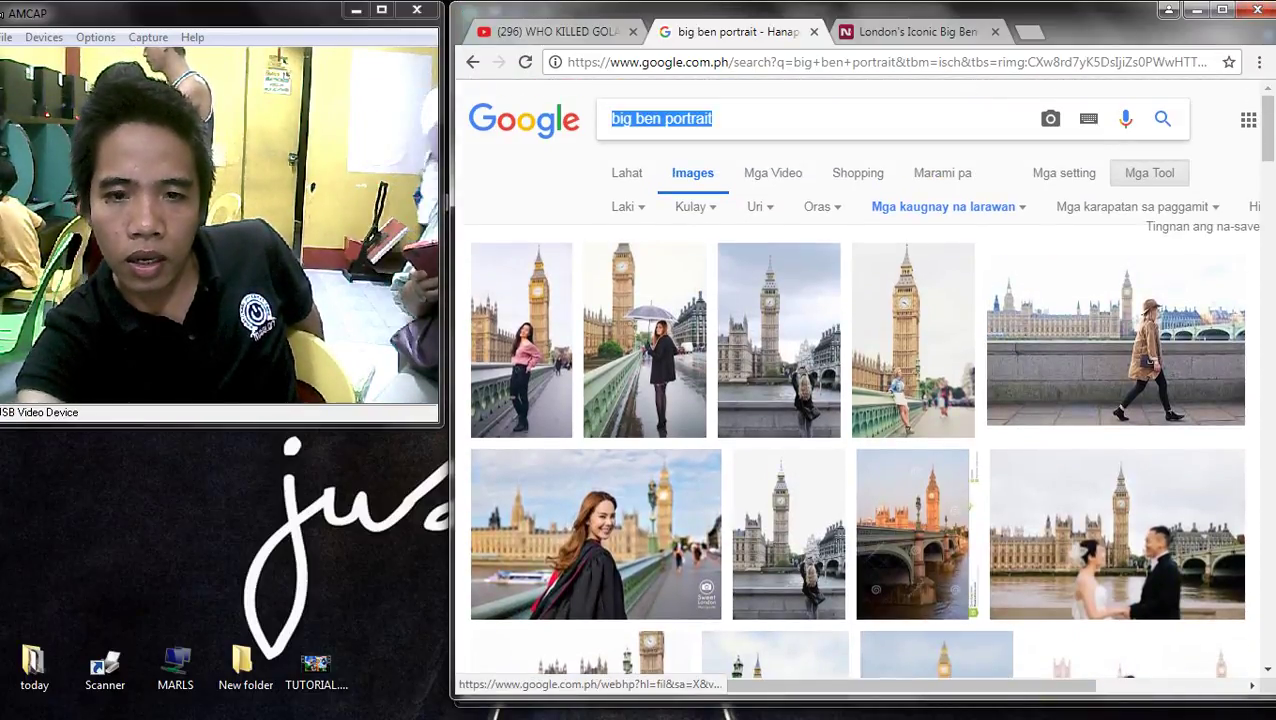
left_click_drag(524, 120, 845, 150)
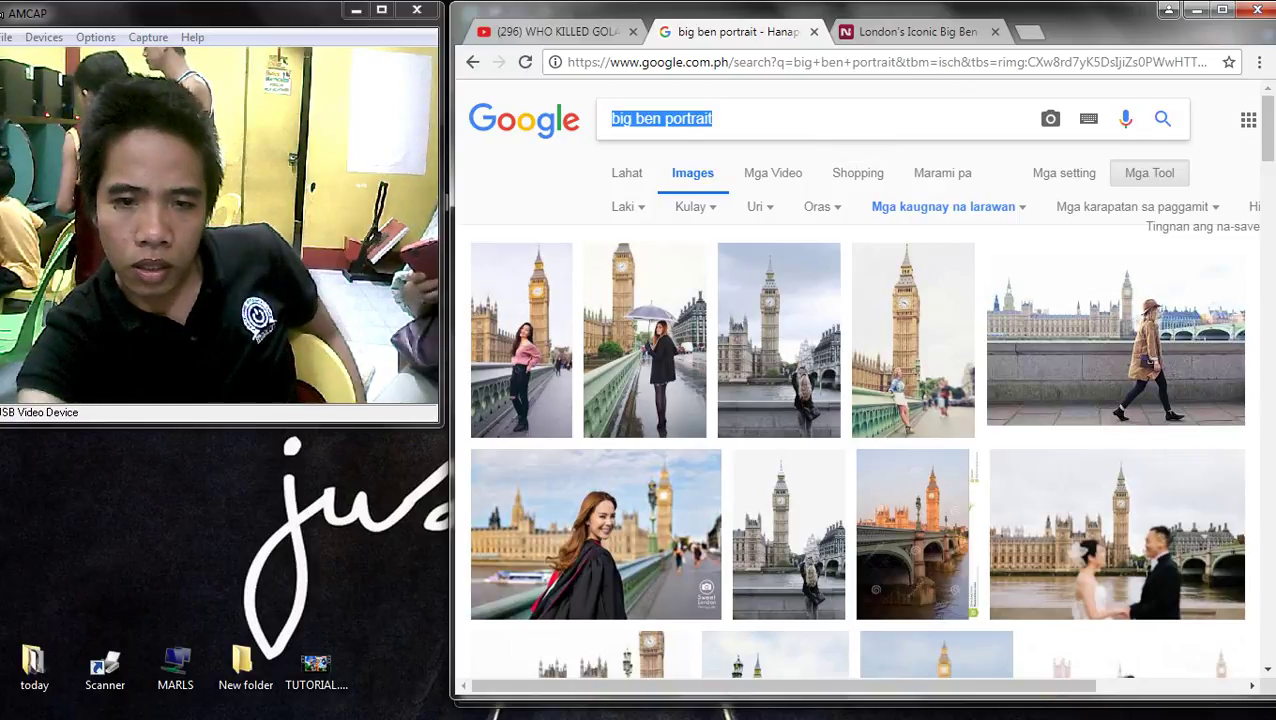
type("land")
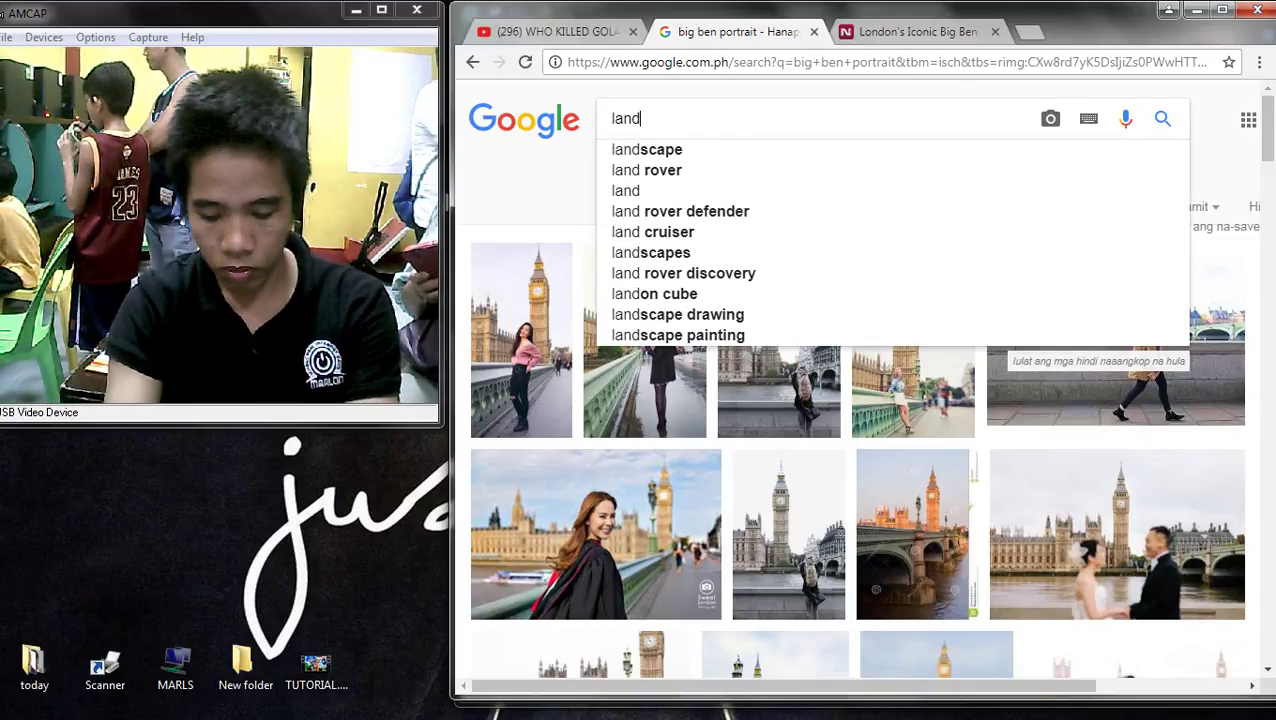
type("mark am")
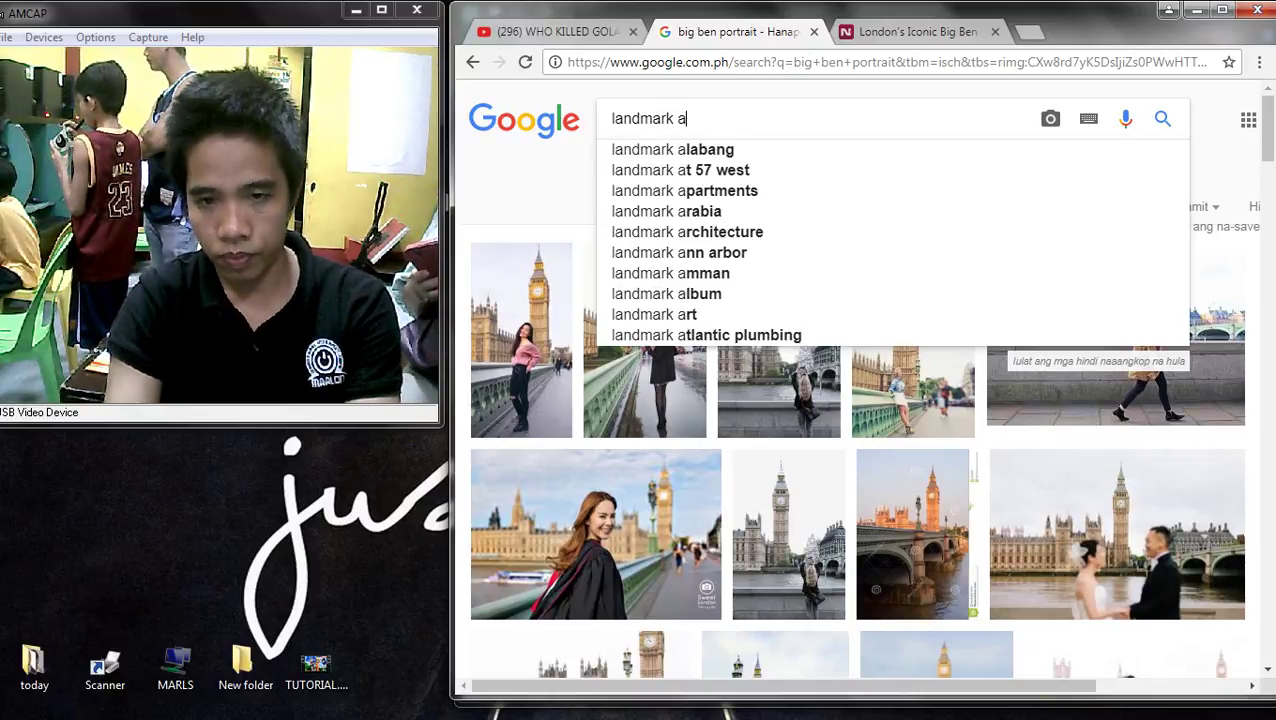
key("Down")
key("Down")
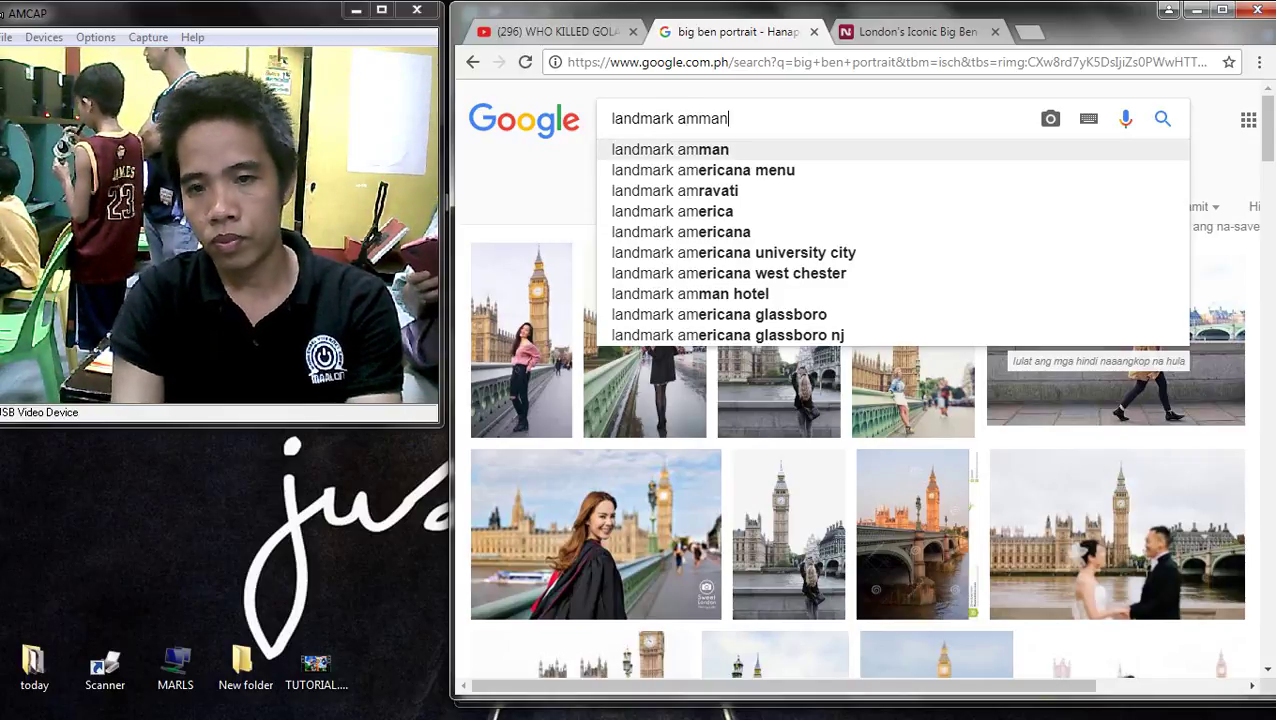
key("BackSpace")
key("BackSpace")
key("BackSpace")
key("BackSpace")
key("BackSpace")
key("BackSpace")
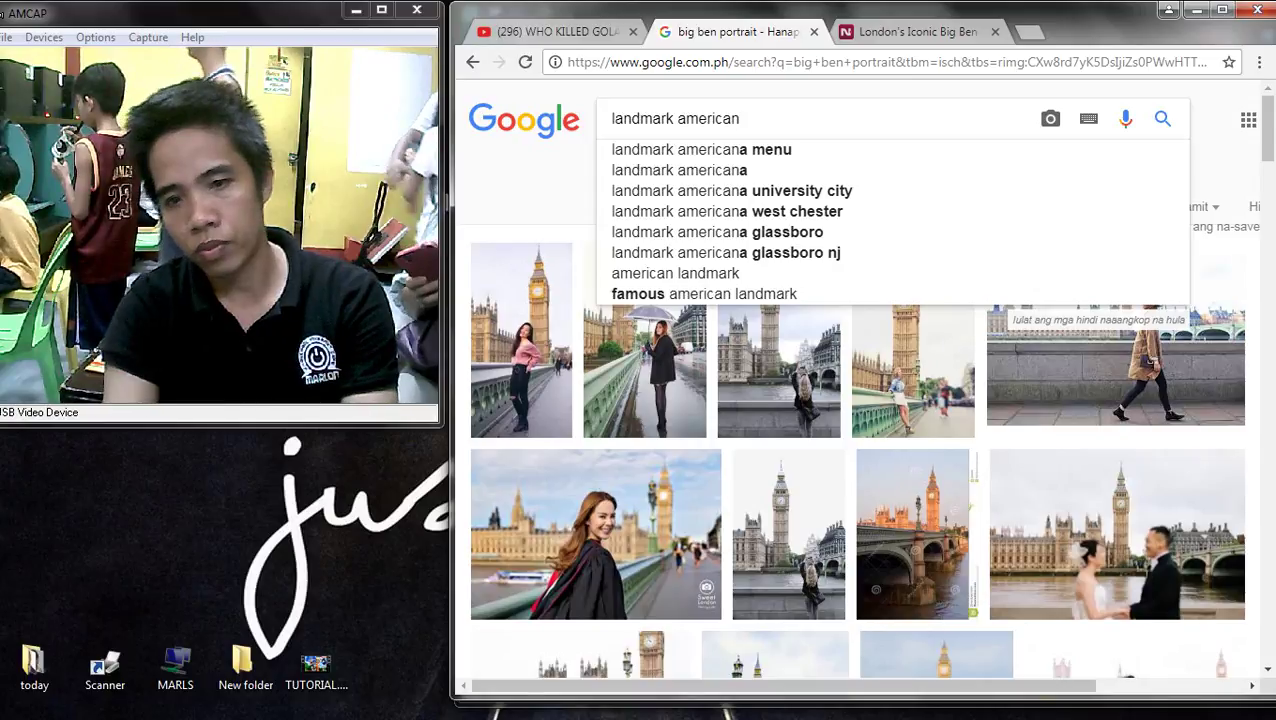
key("BackSpace")
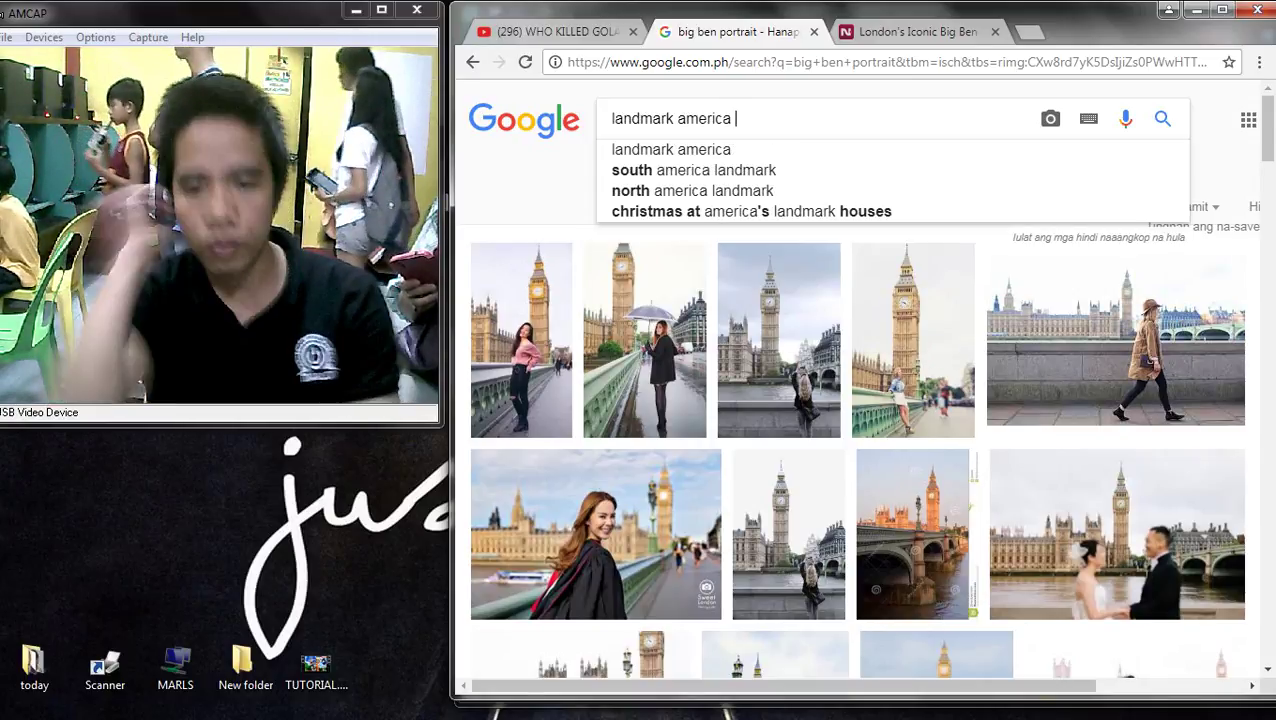
type("port")
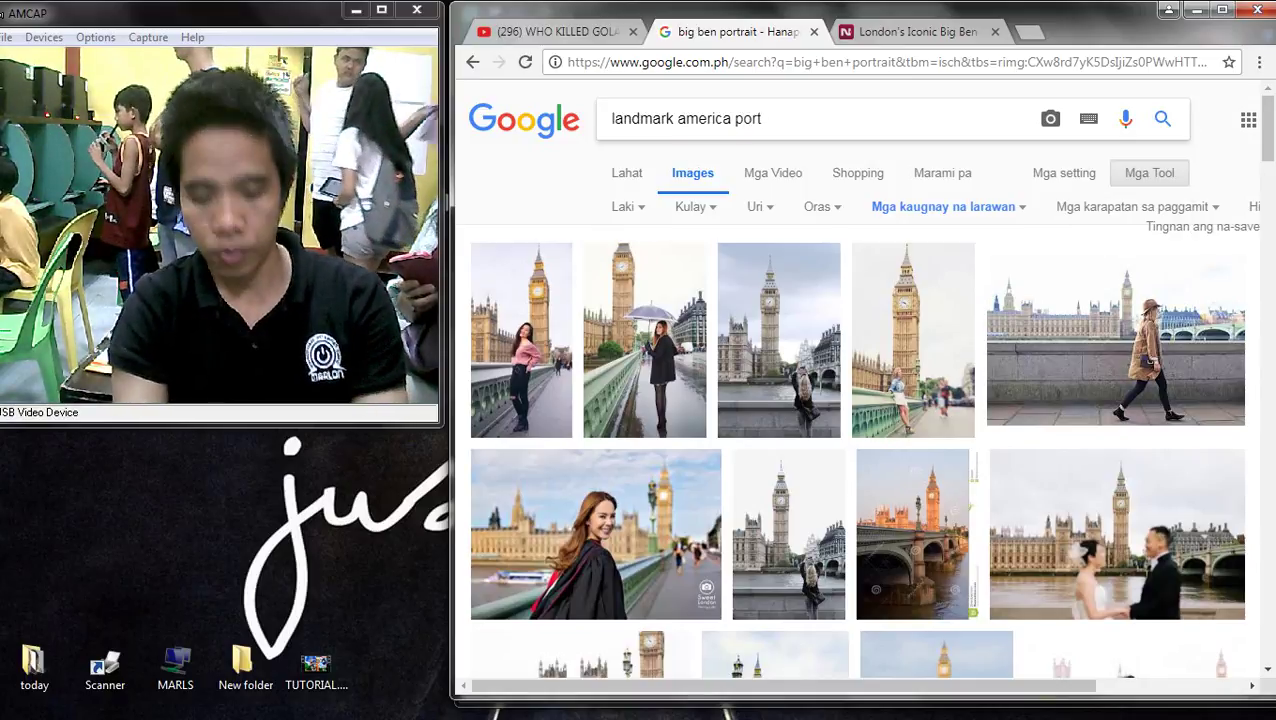
type("rait")
key("Return")
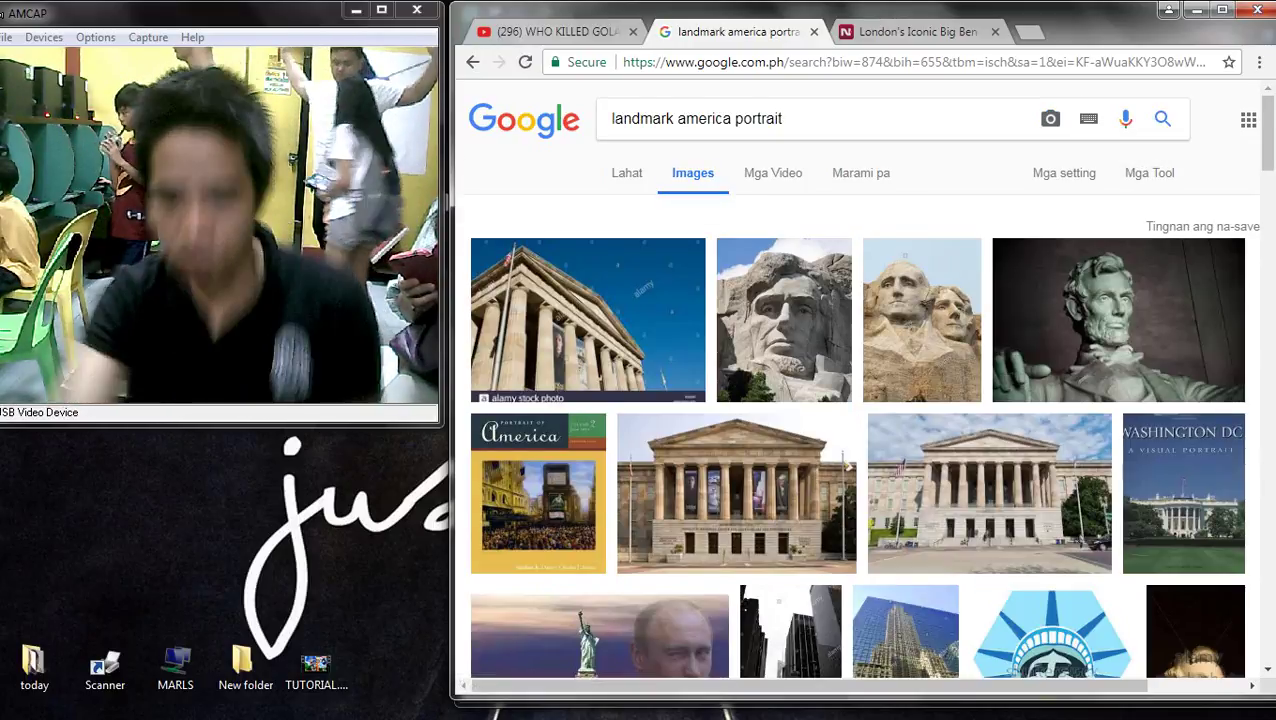
left_click(910, 300)
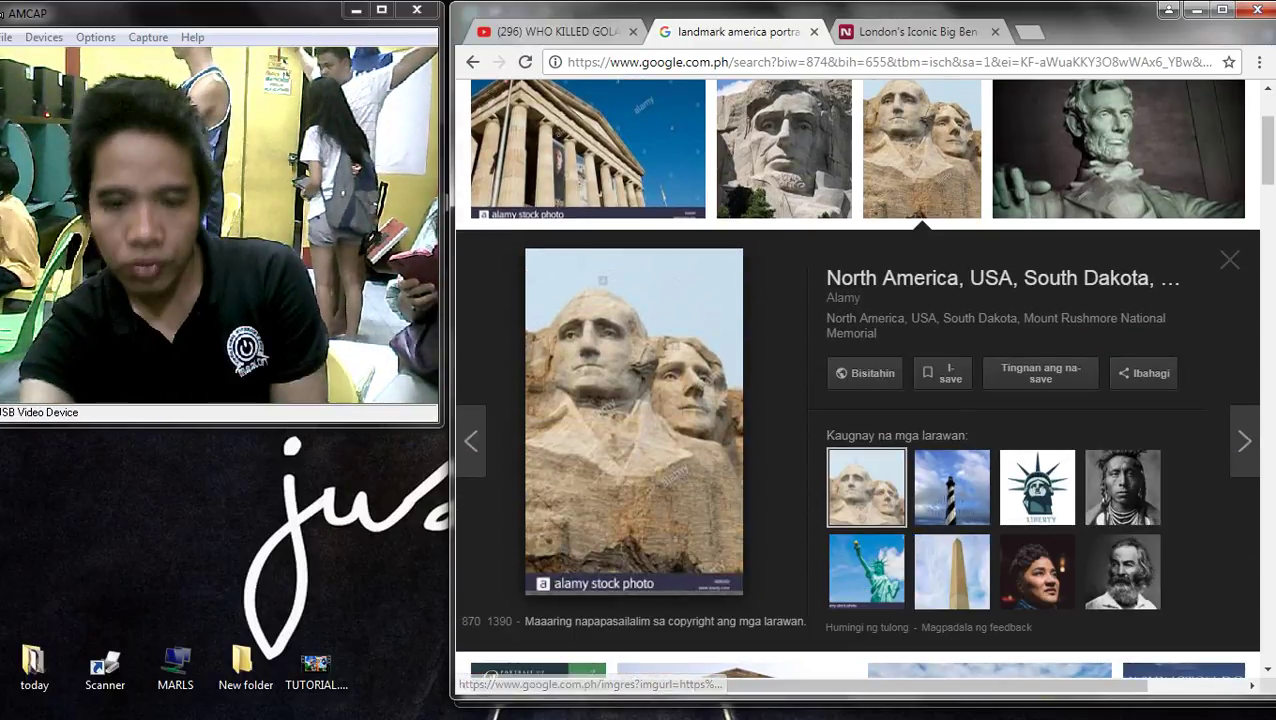
left_click(784, 148)
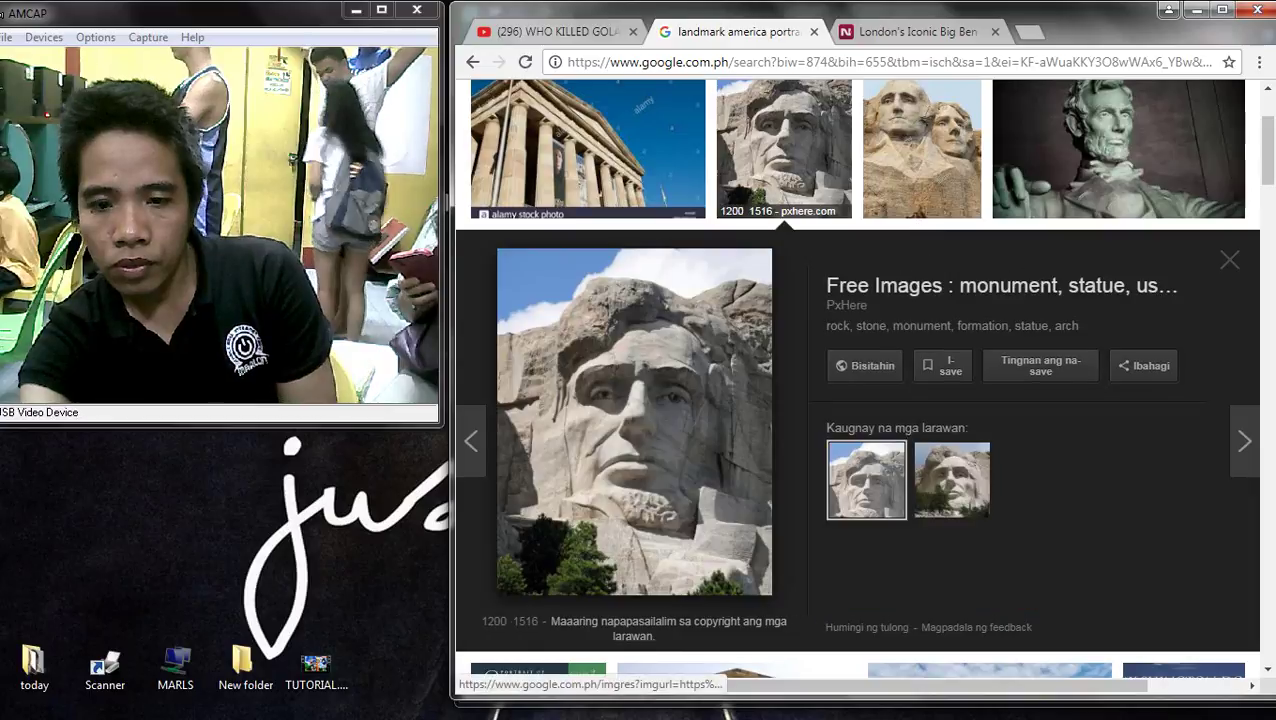
scroll(784, 148, "down", 1)
scroll(860, 380, "down", 1)
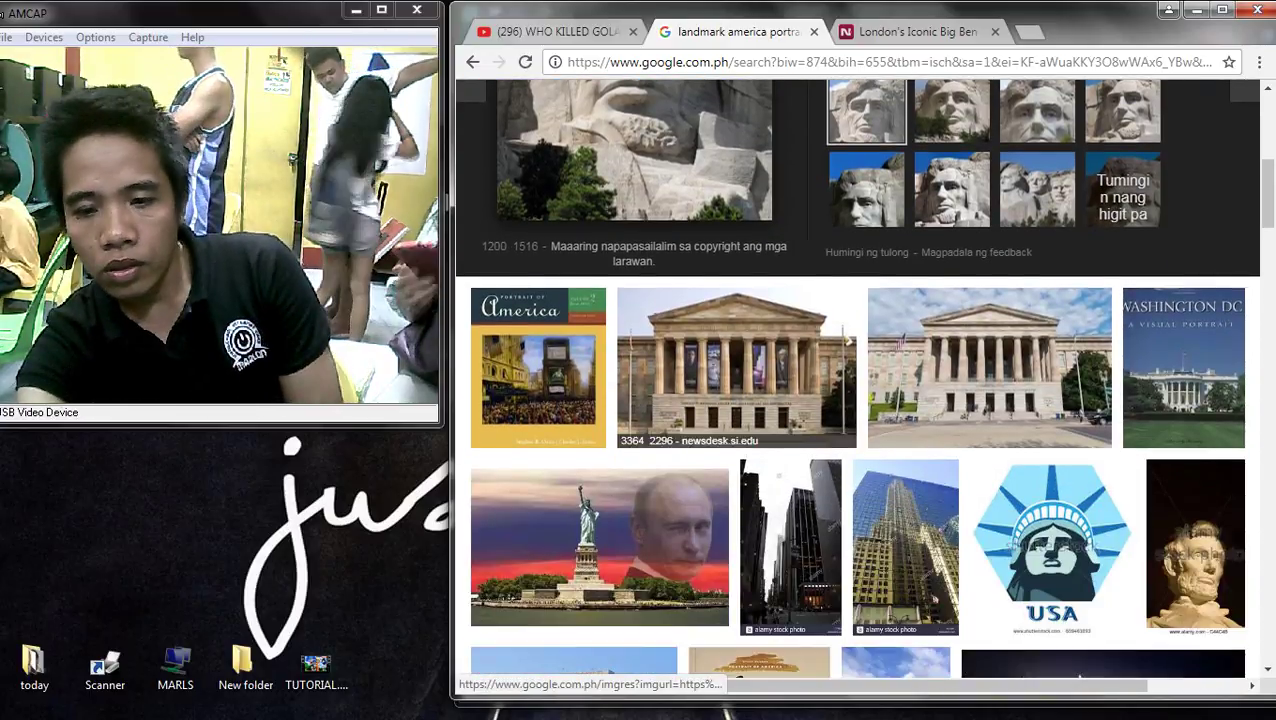
scroll(860, 380, "up", 5)
left_click(920, 385)
scroll(588, 160, "down", 1)
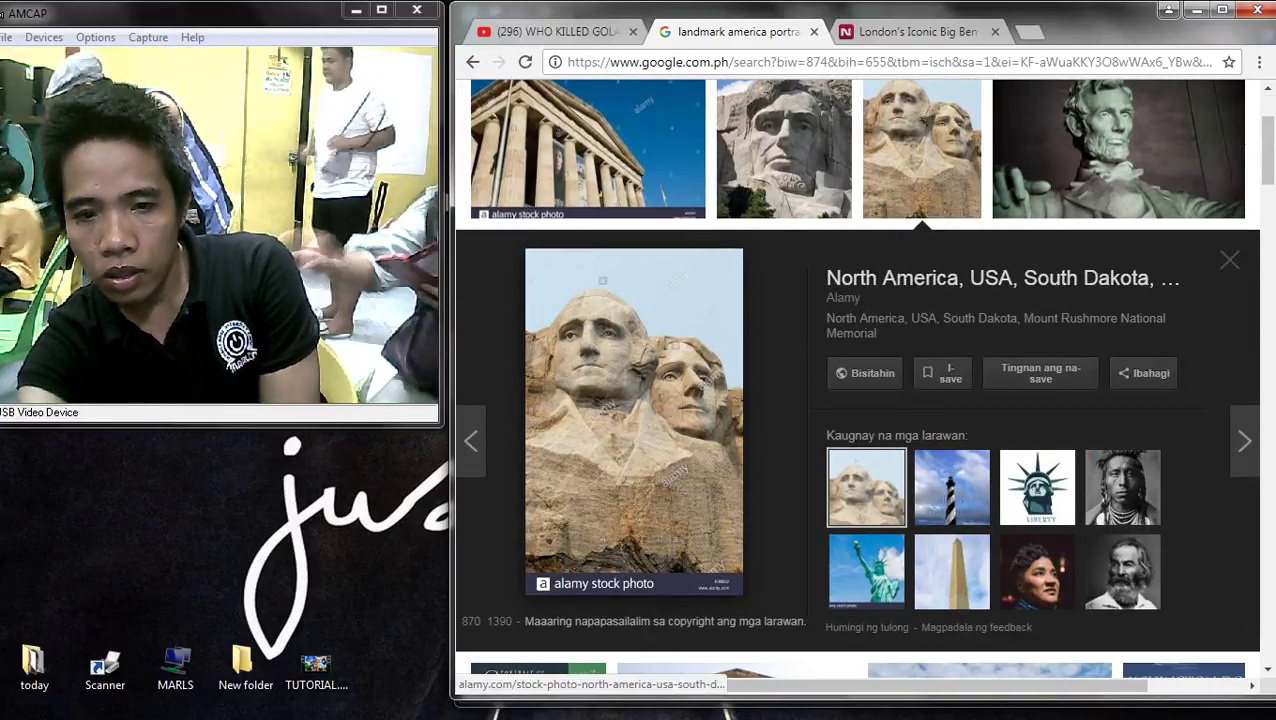
left_click(588, 150)
left_click(1118, 150)
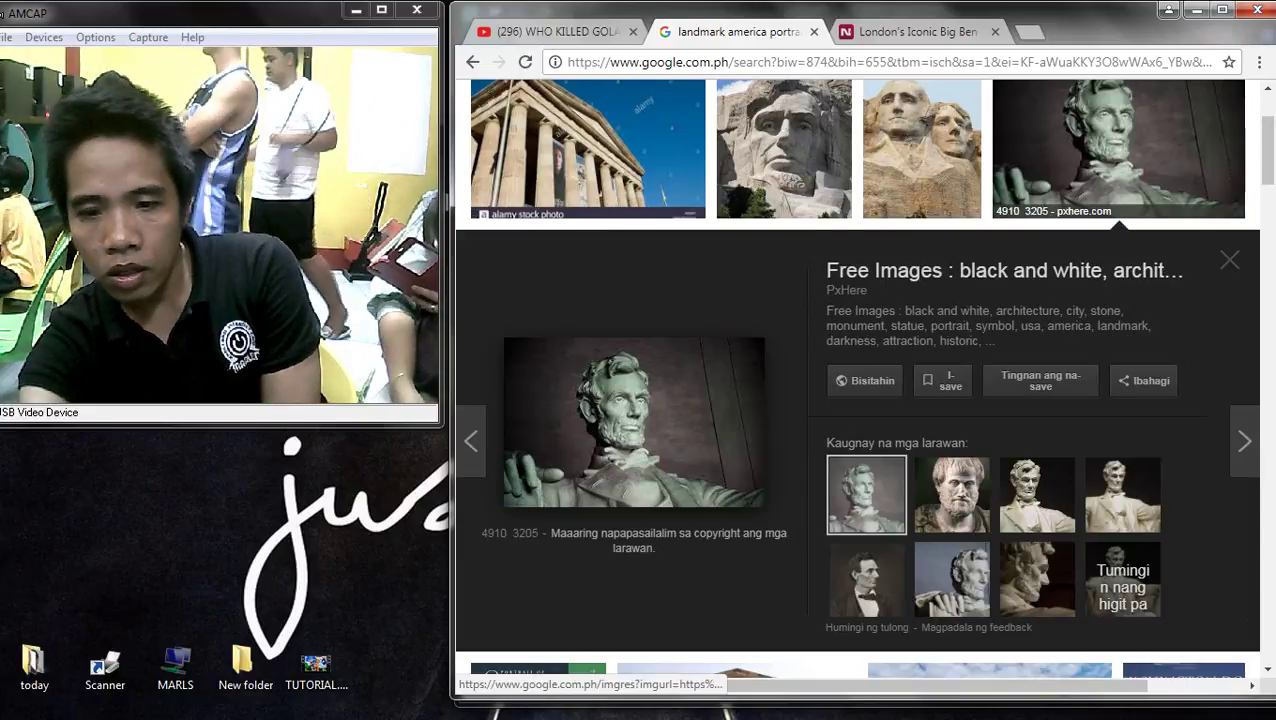
left_click(588, 150)
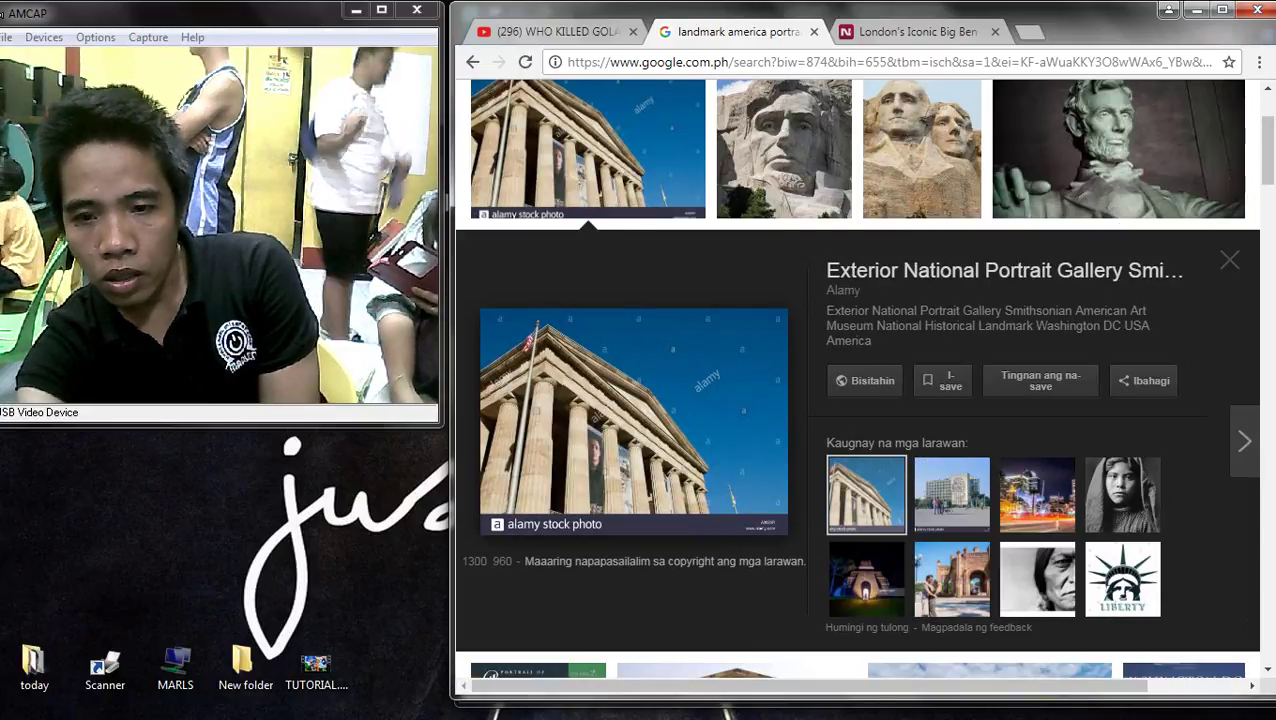
scroll(588, 160, "down", 5)
scroll(858, 380, "down", 3)
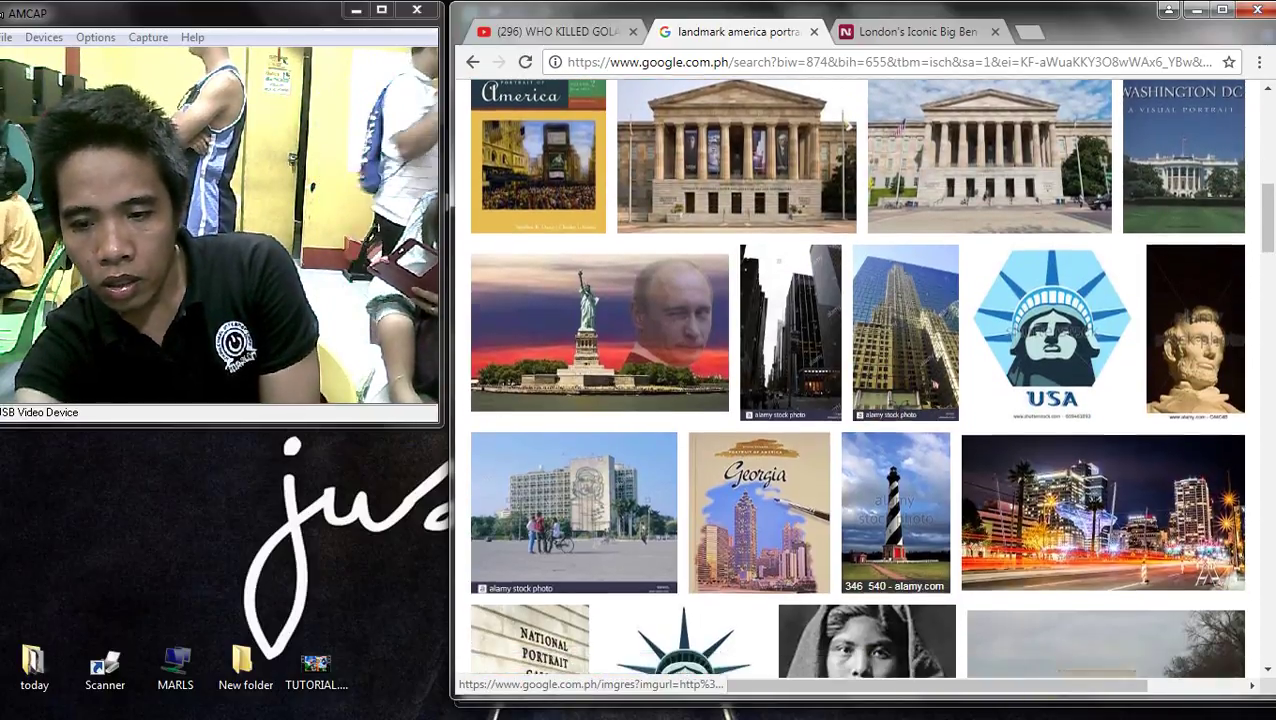
scroll(760, 536, "down", 4)
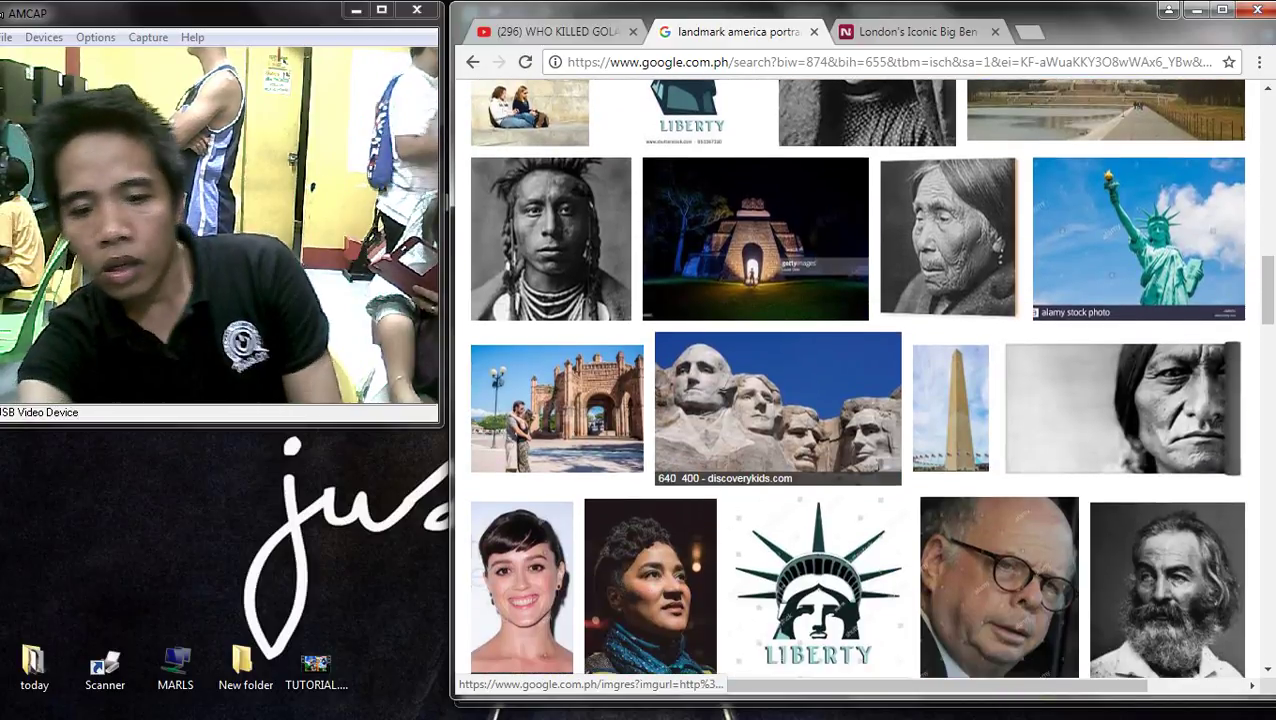
scroll(760, 536, "up", 4)
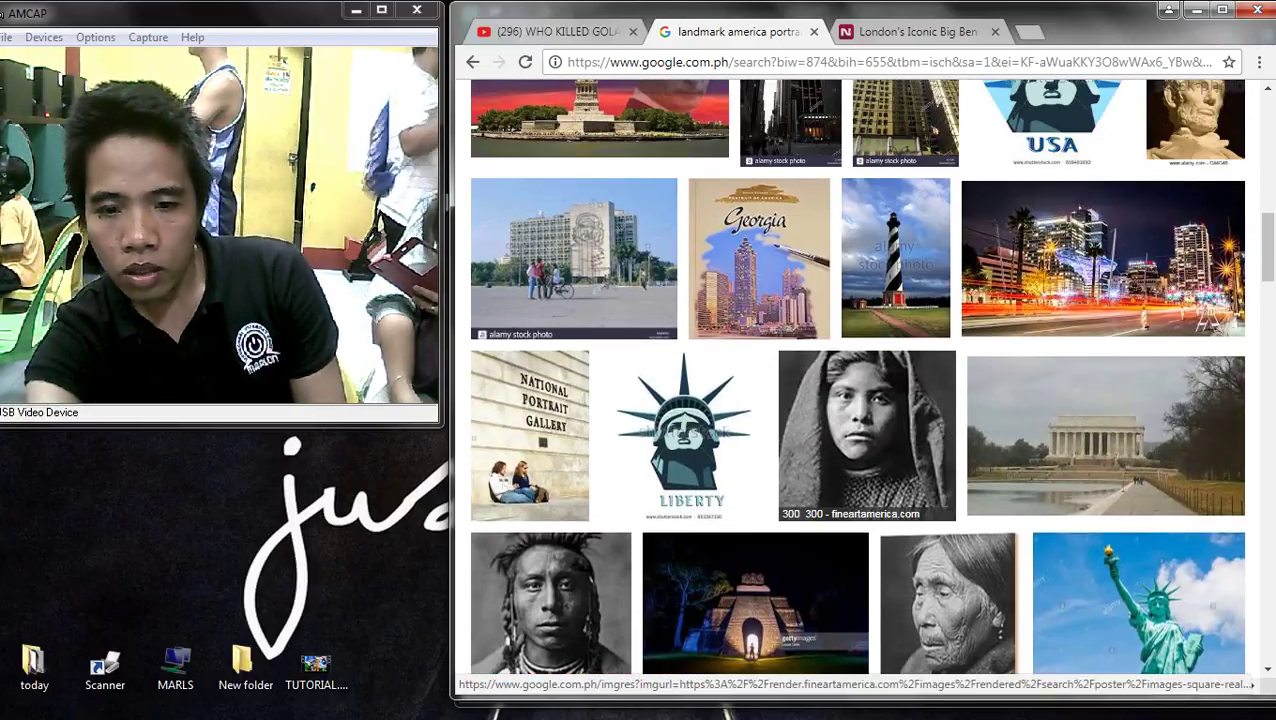
left_click(683, 435)
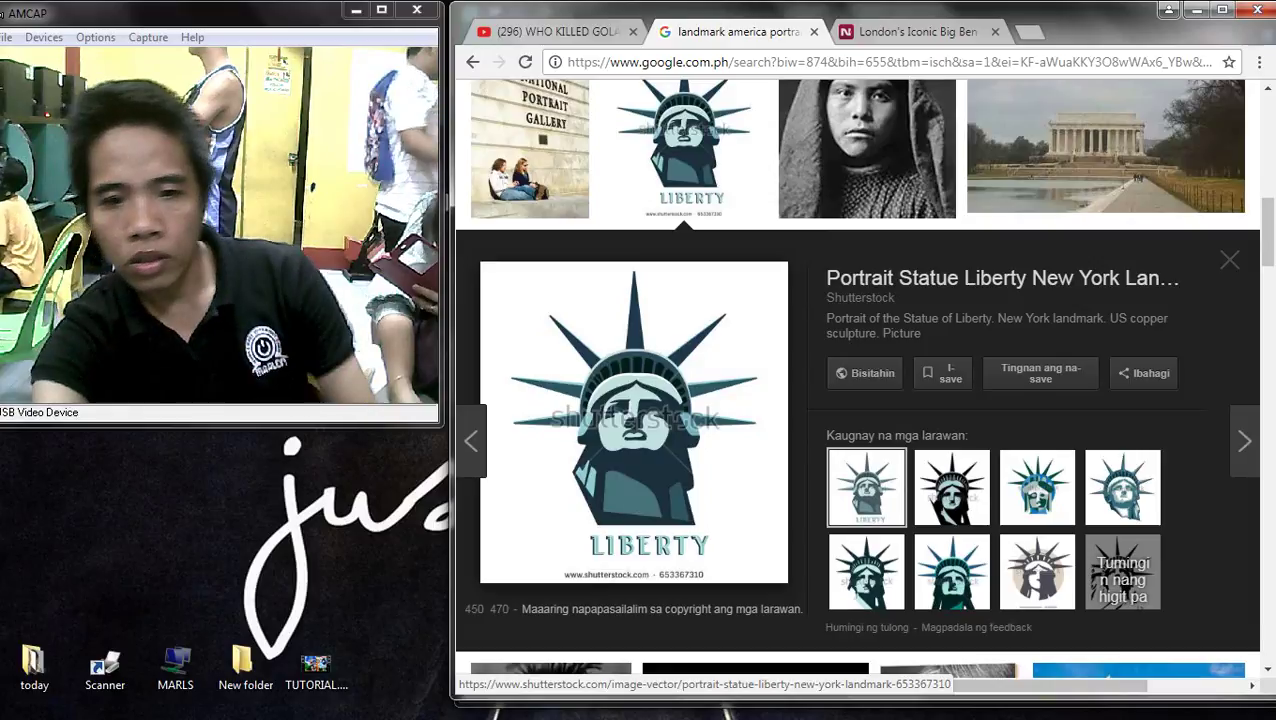
scroll(600, 350, "up", 5)
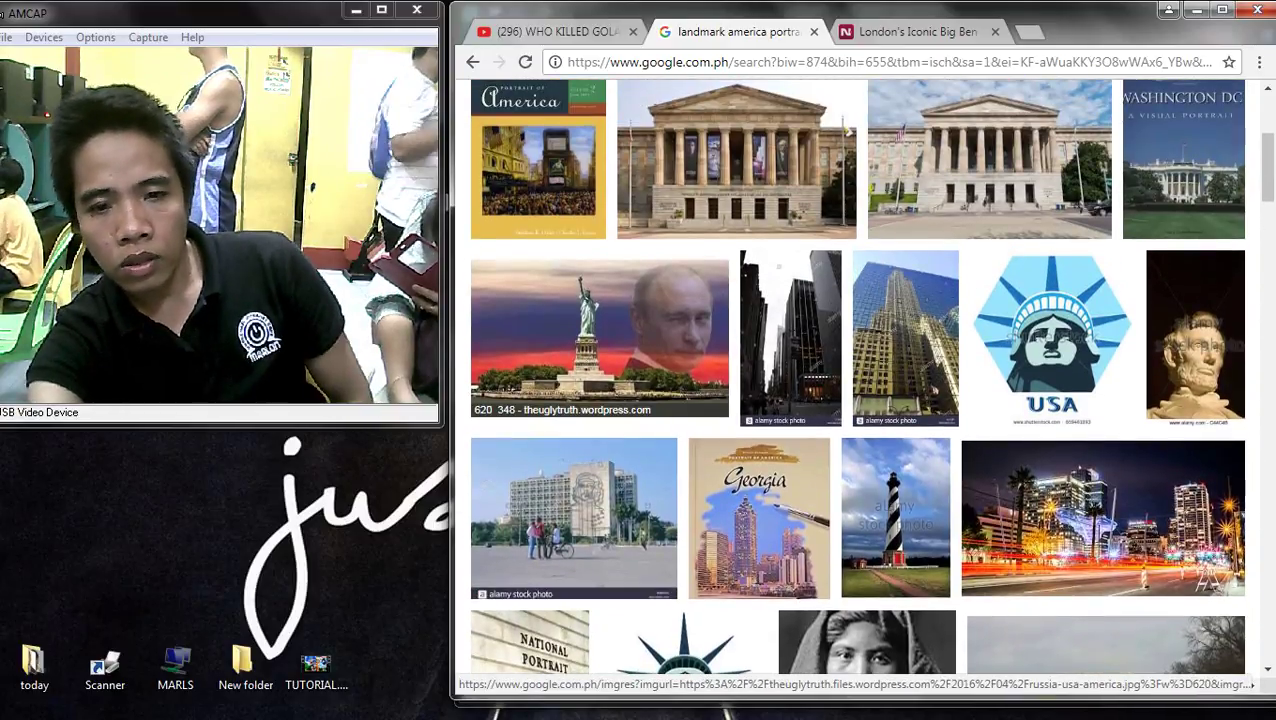
left_click(600, 340)
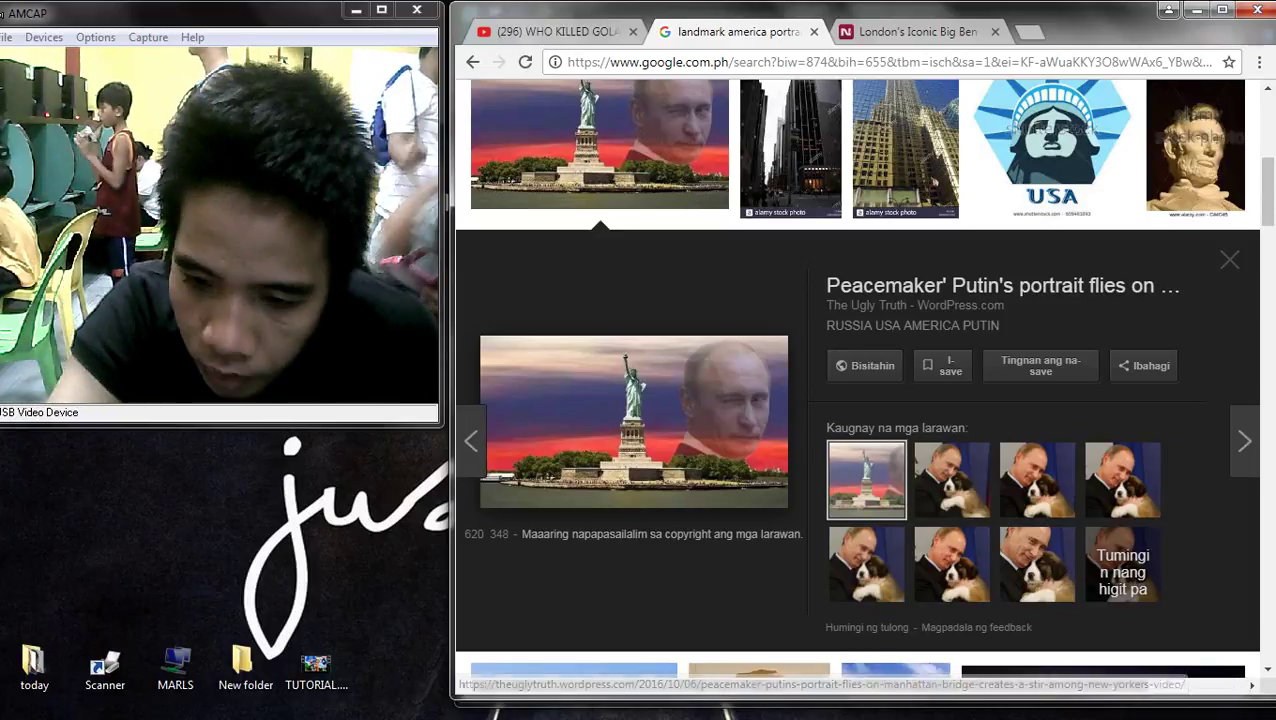
scroll(790, 500, "up", 3)
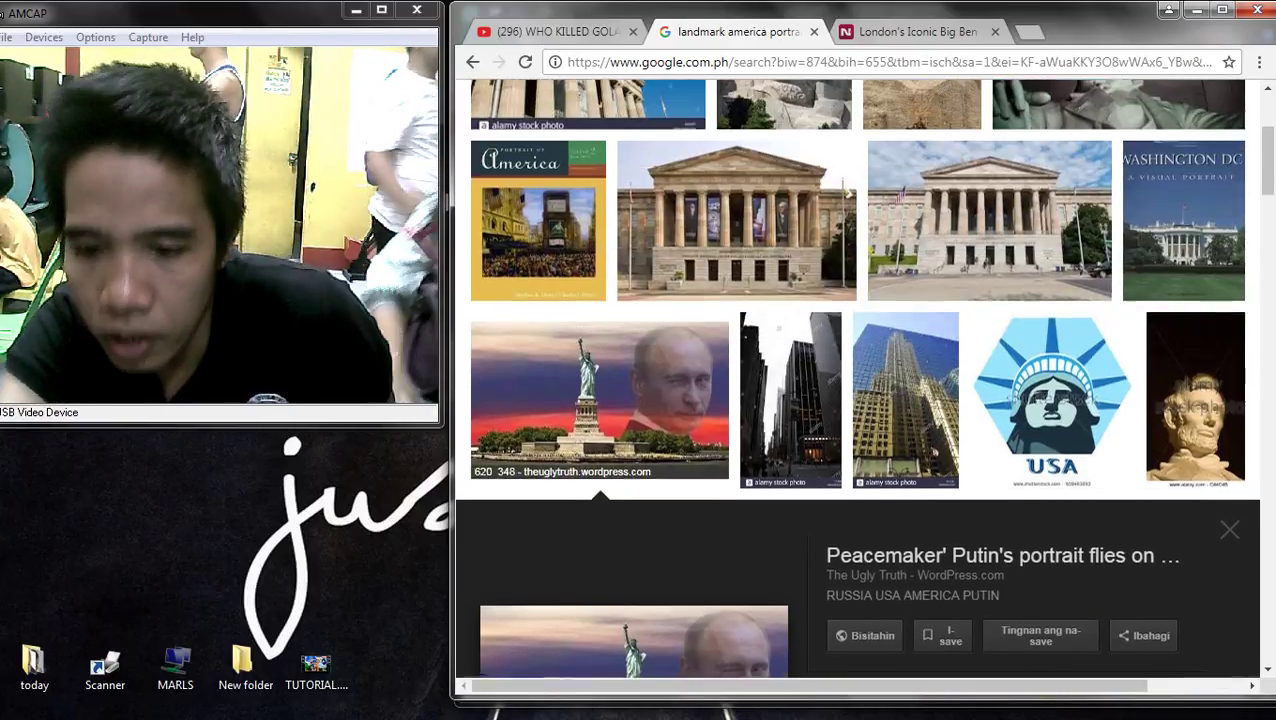
scroll(790, 320, "up", 2)
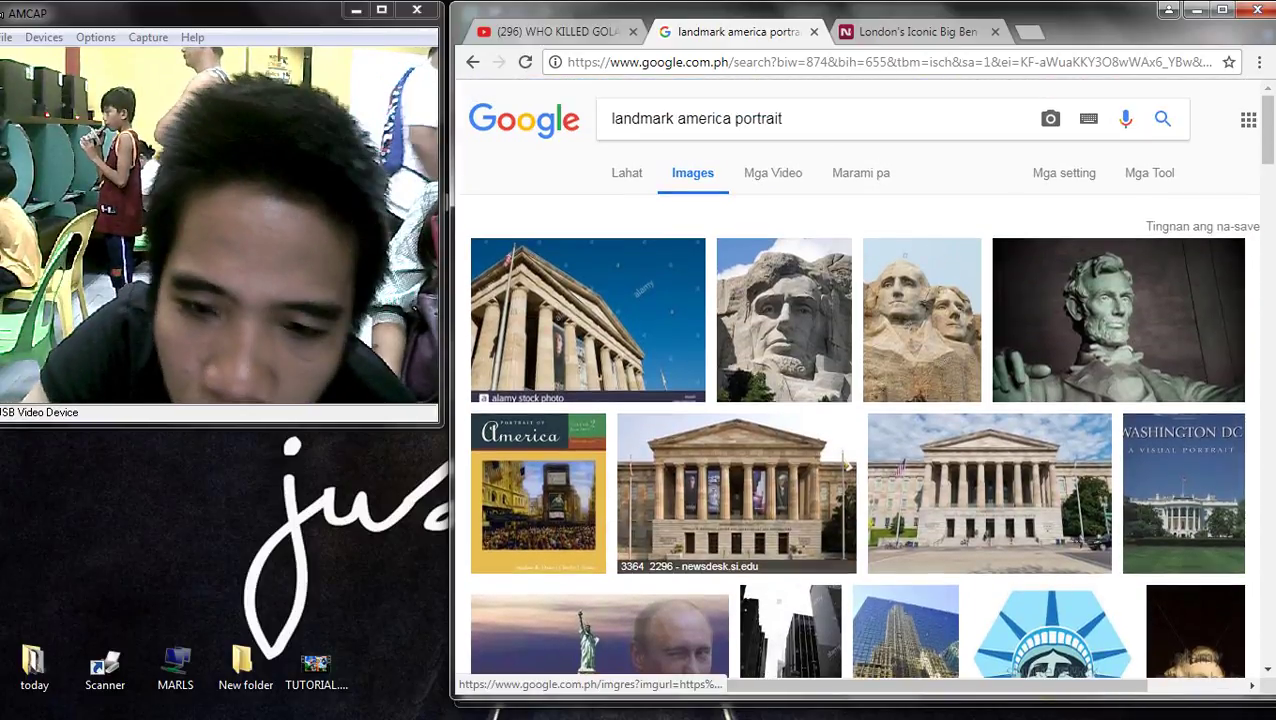
- Search Google Images for 'queen elizabeth statue'
triple_click(700, 118)
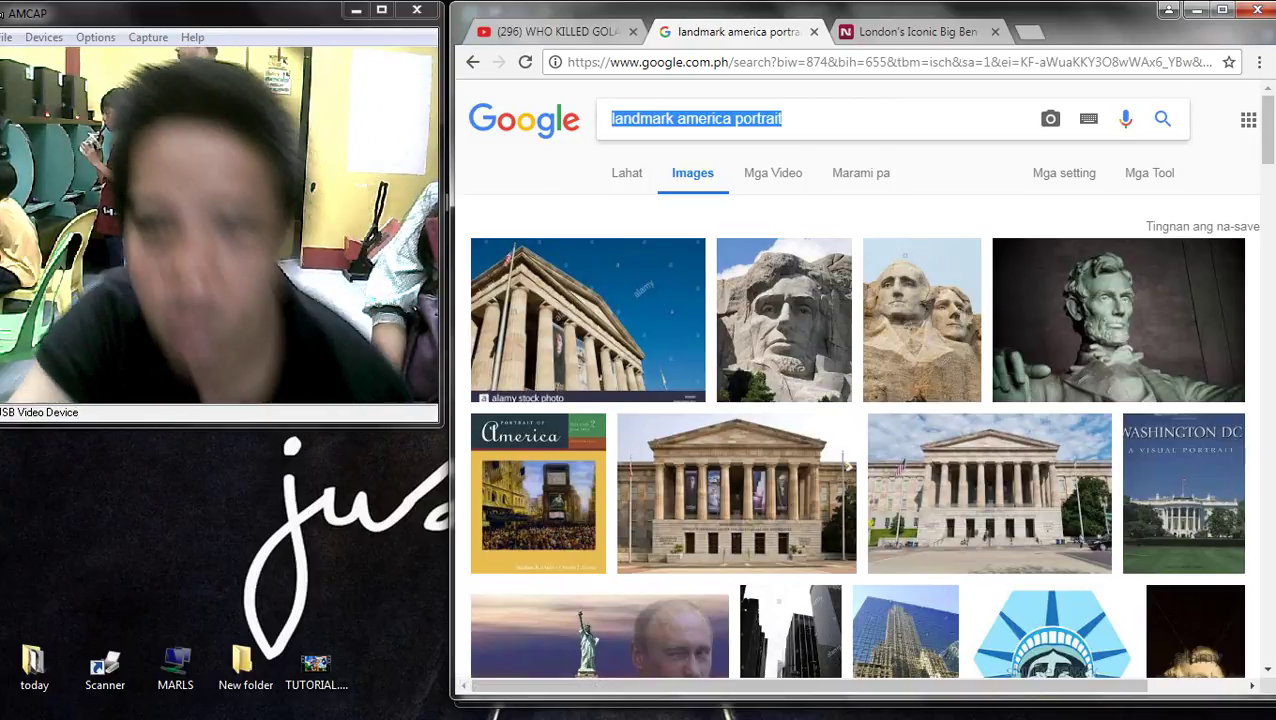
type("queen")
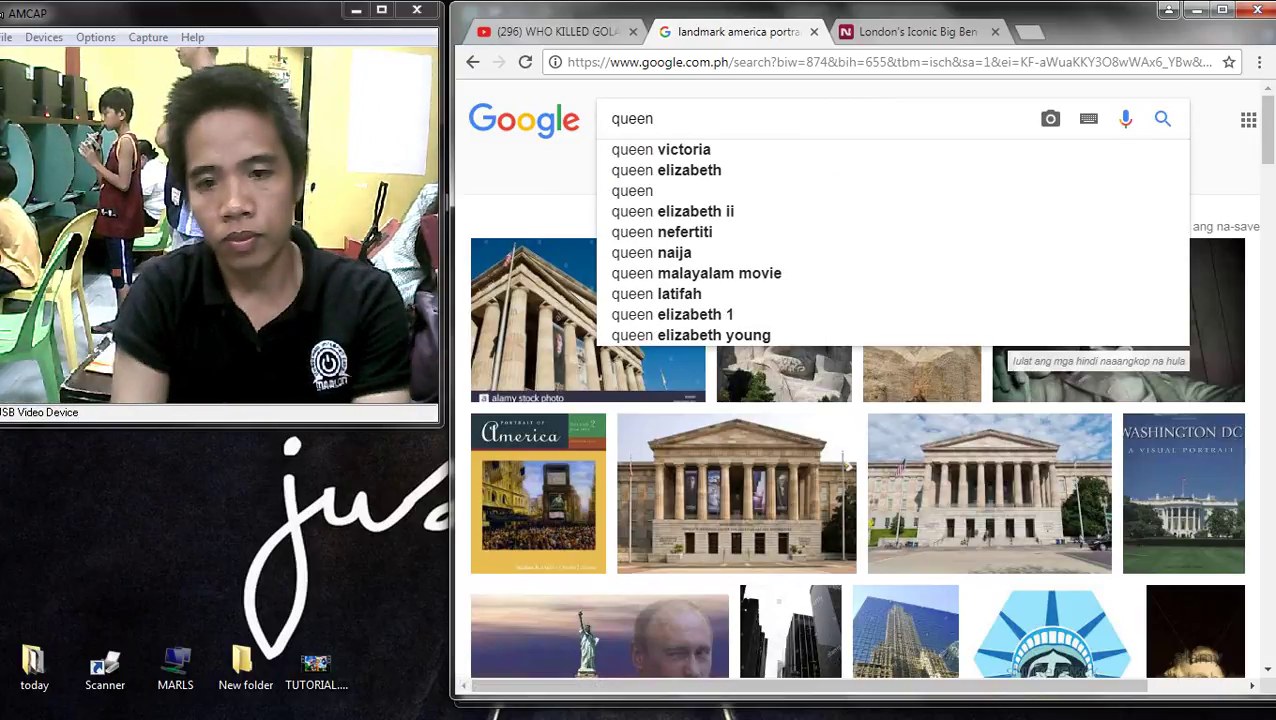
key("Down")
key("Down")
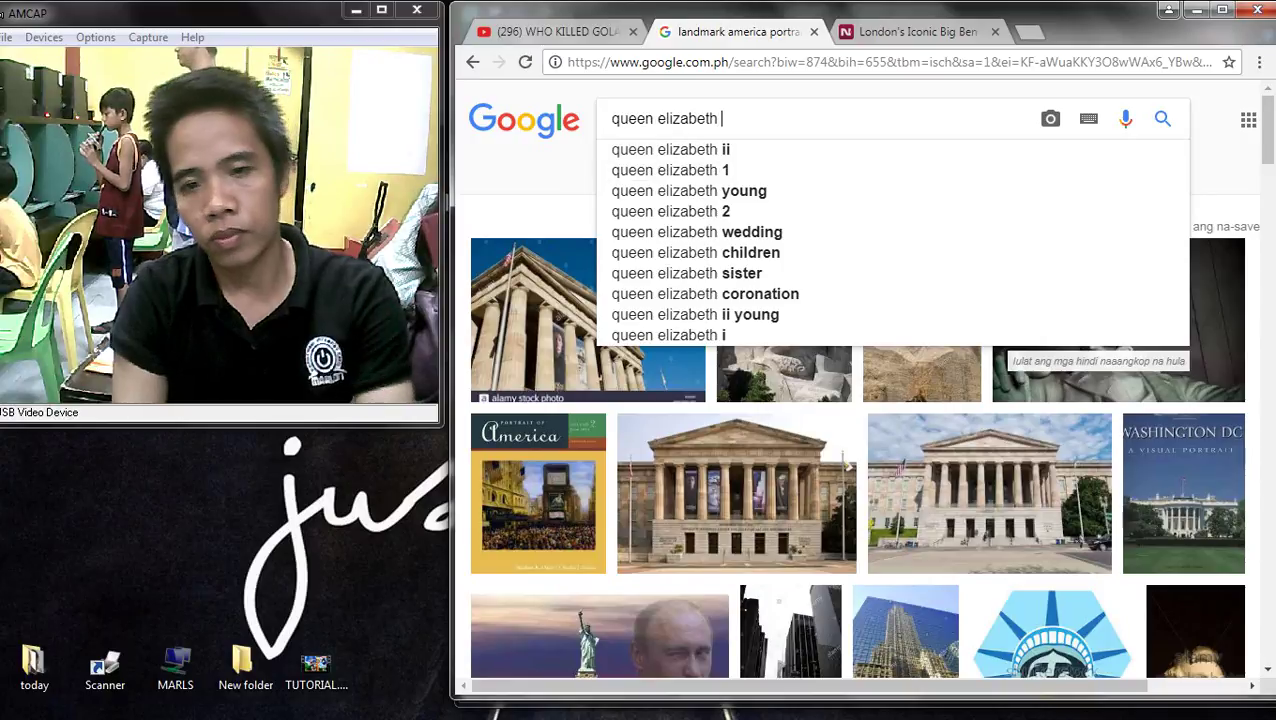
type("st")
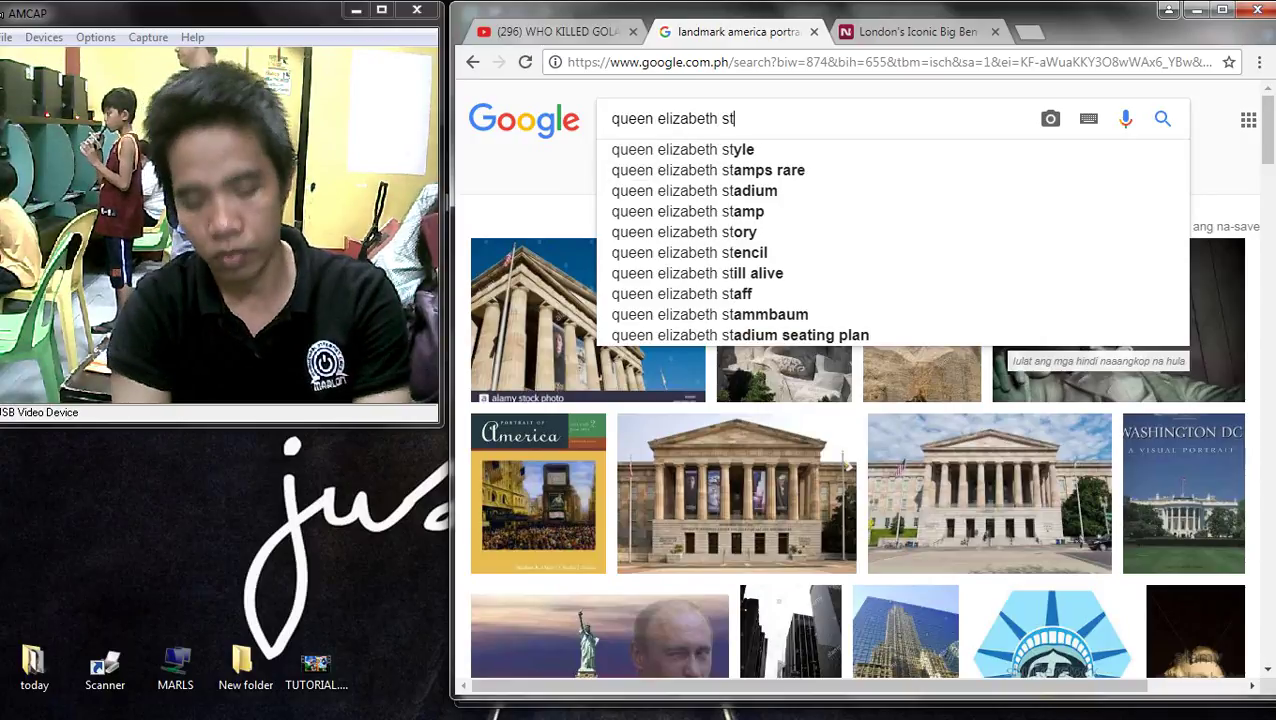
type("a")
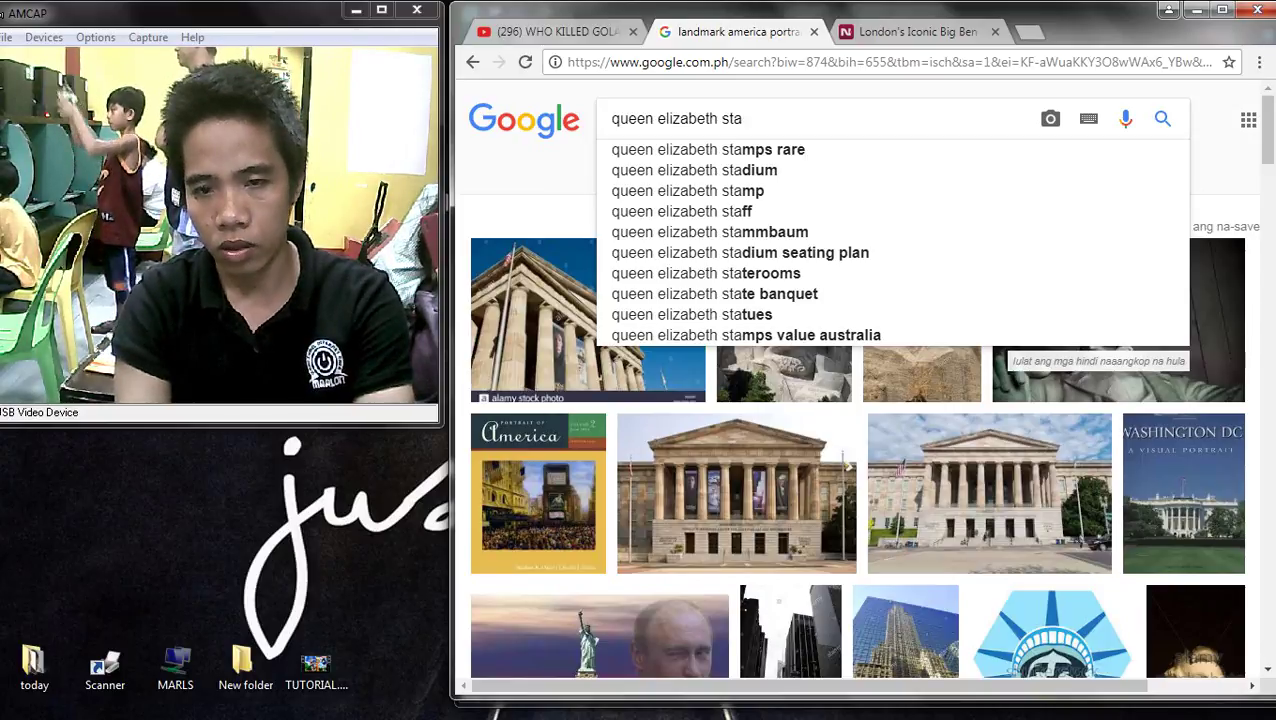
key("BackSpace")
type("a")
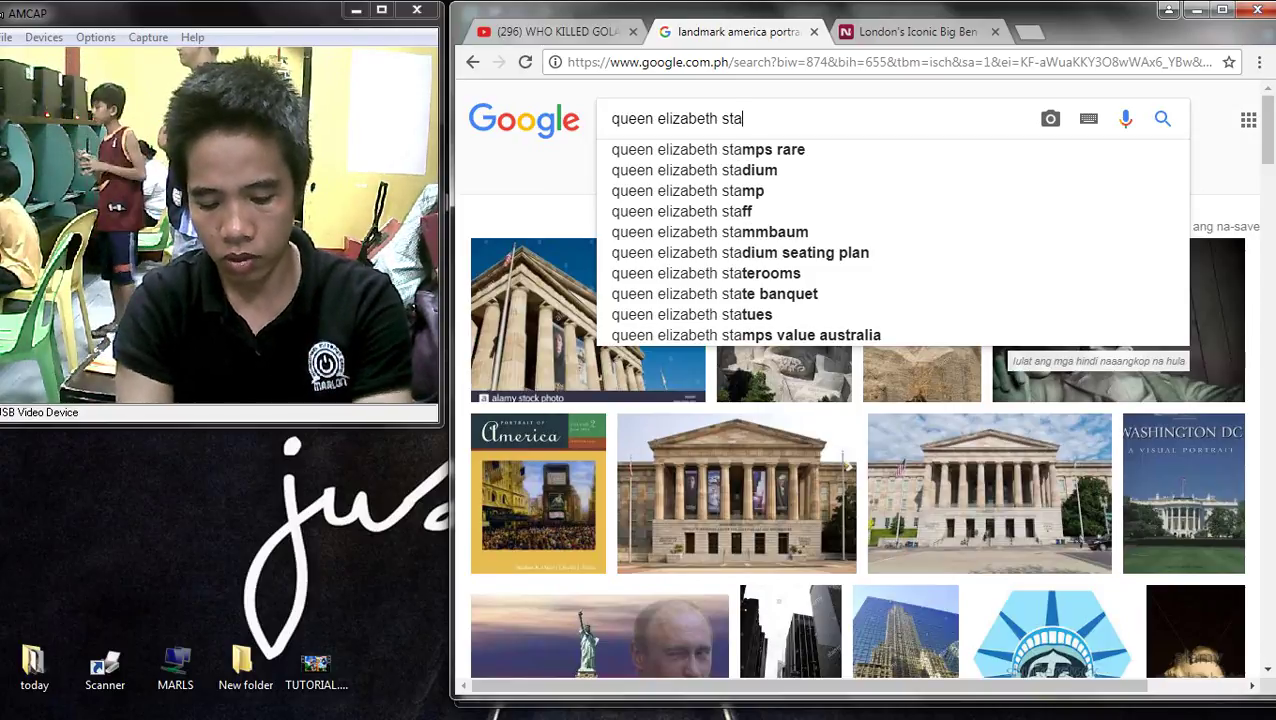
type("tu")
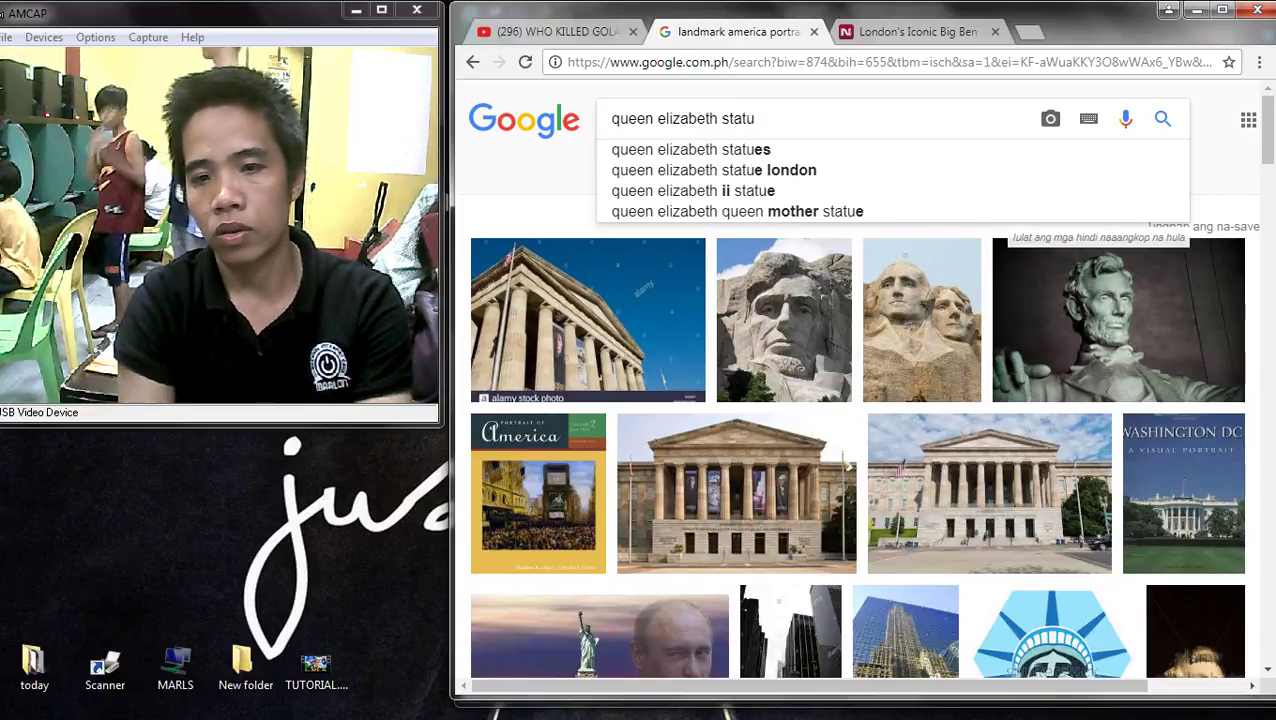
type("es\\")
key("BackSpace")
key("BackSpace")
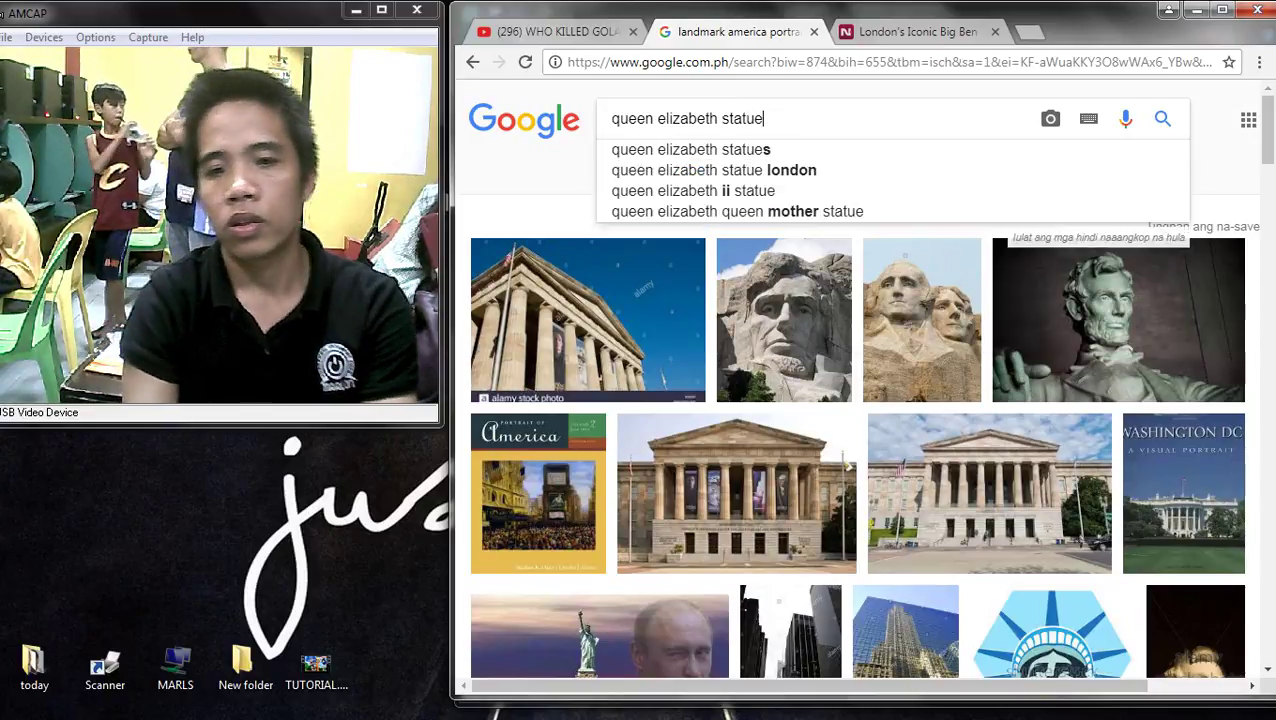
key("Return")
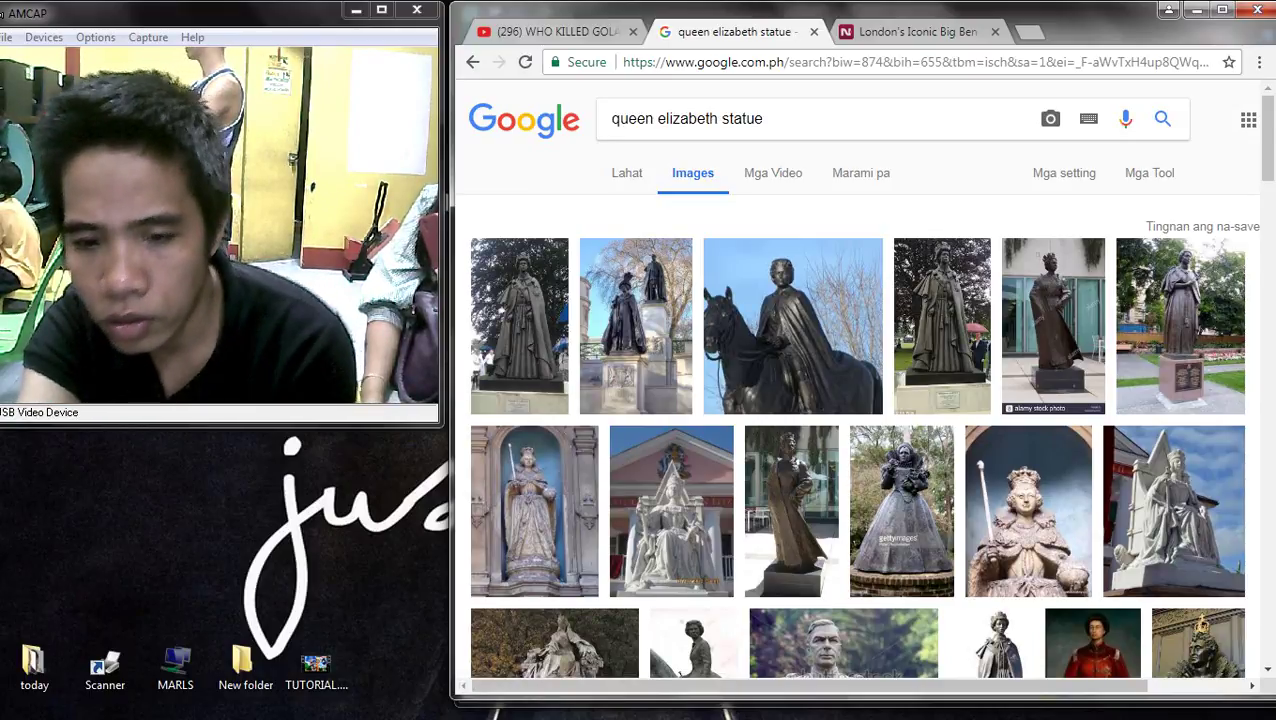
- Preview the George VI, Ottawa horse and Queen Elizabeth statue photos, then go back
left_click(635, 350)
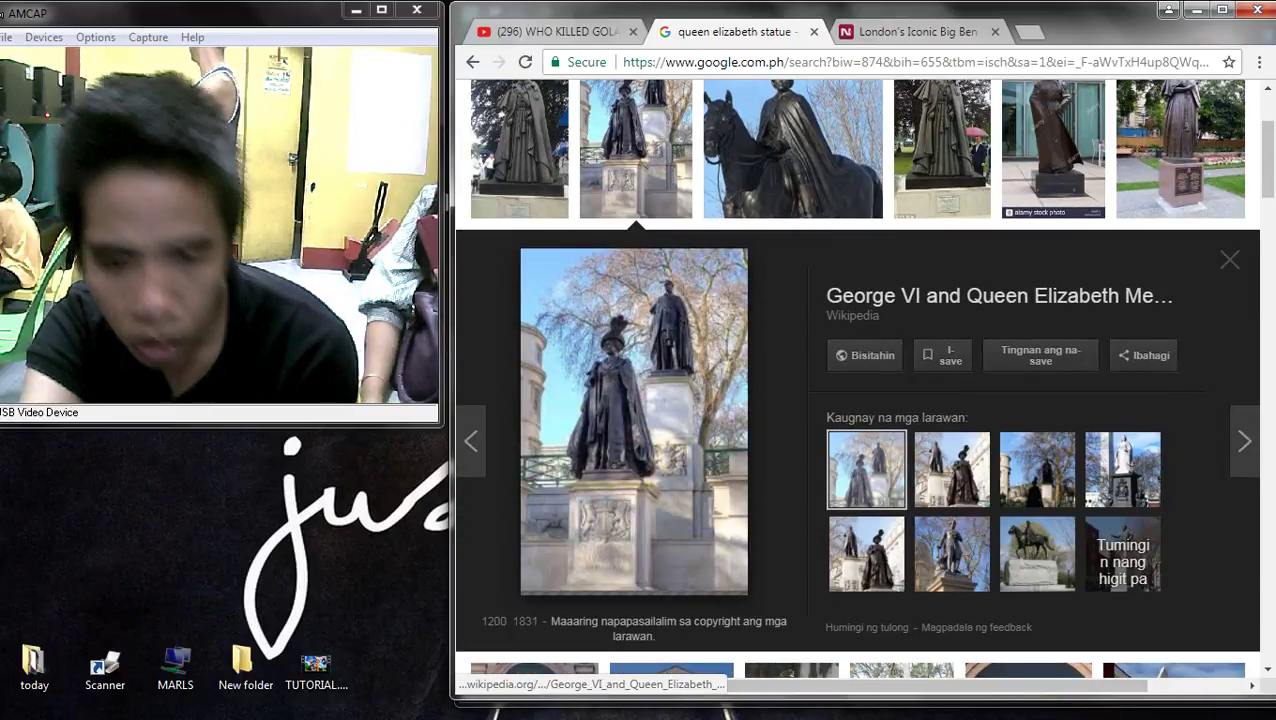
left_click(793, 150)
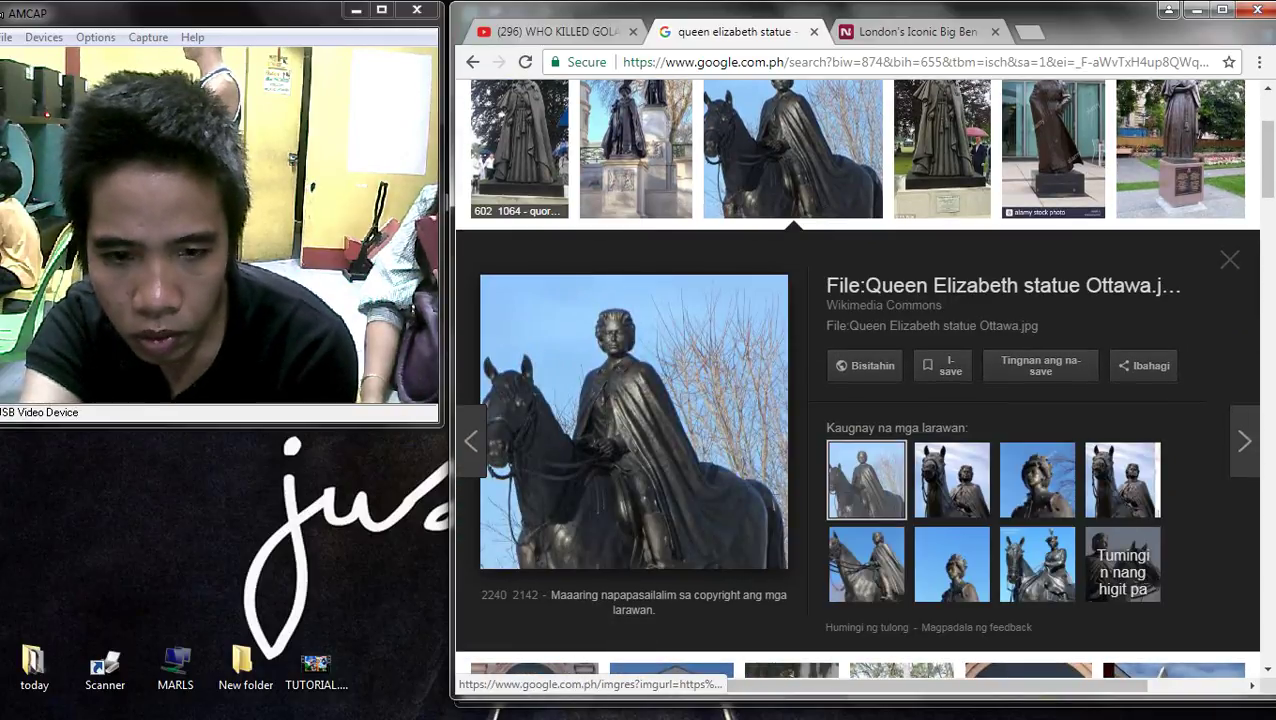
left_click(519, 150)
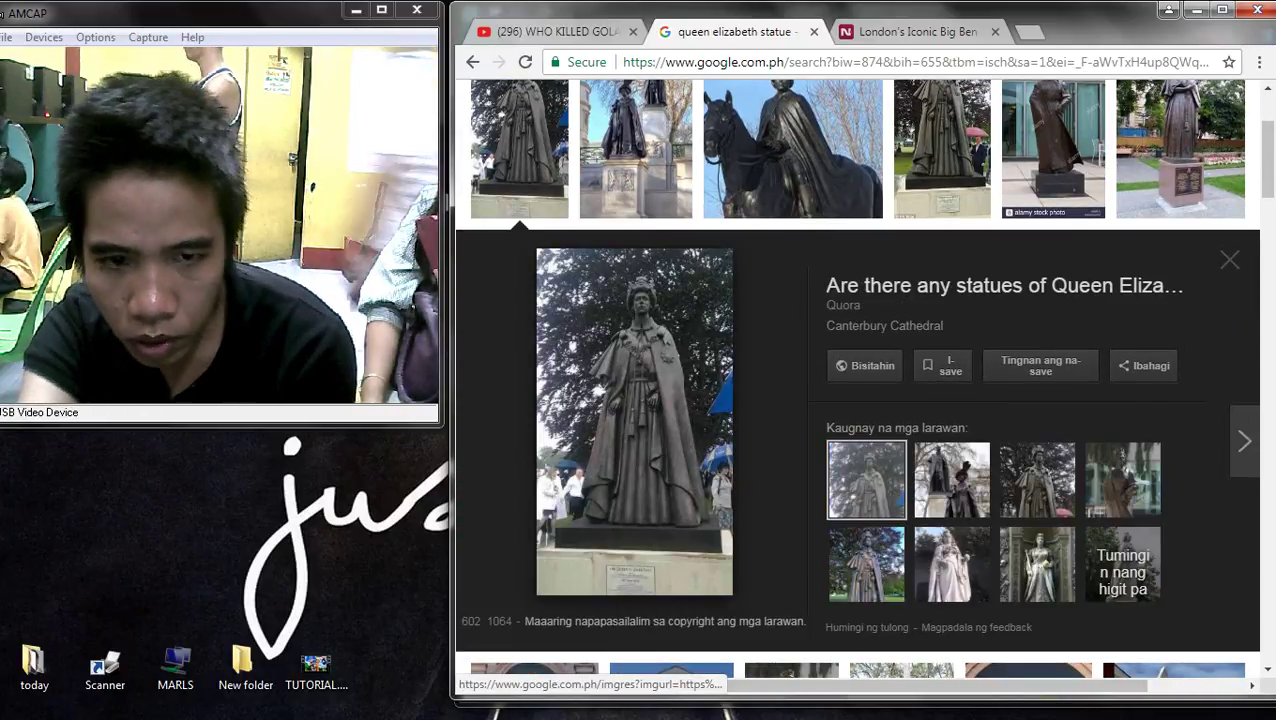
key("alt+Left")
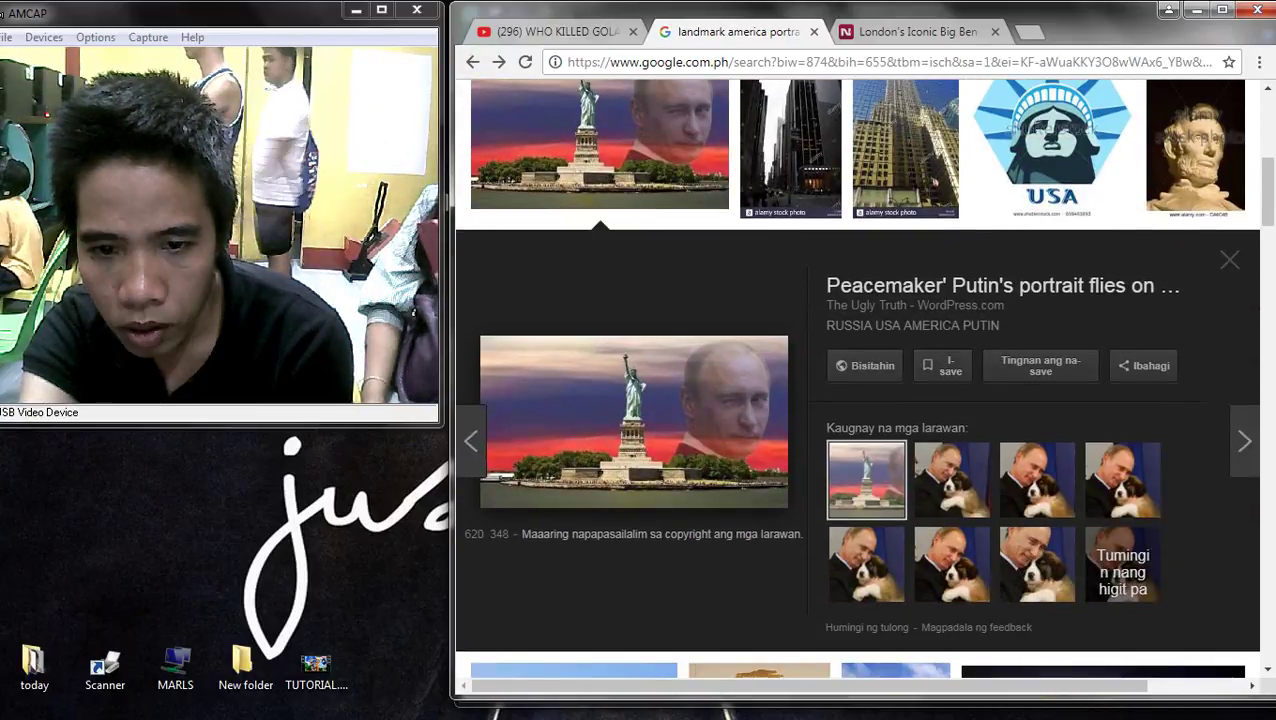
scroll(665, 125, "up", 3)
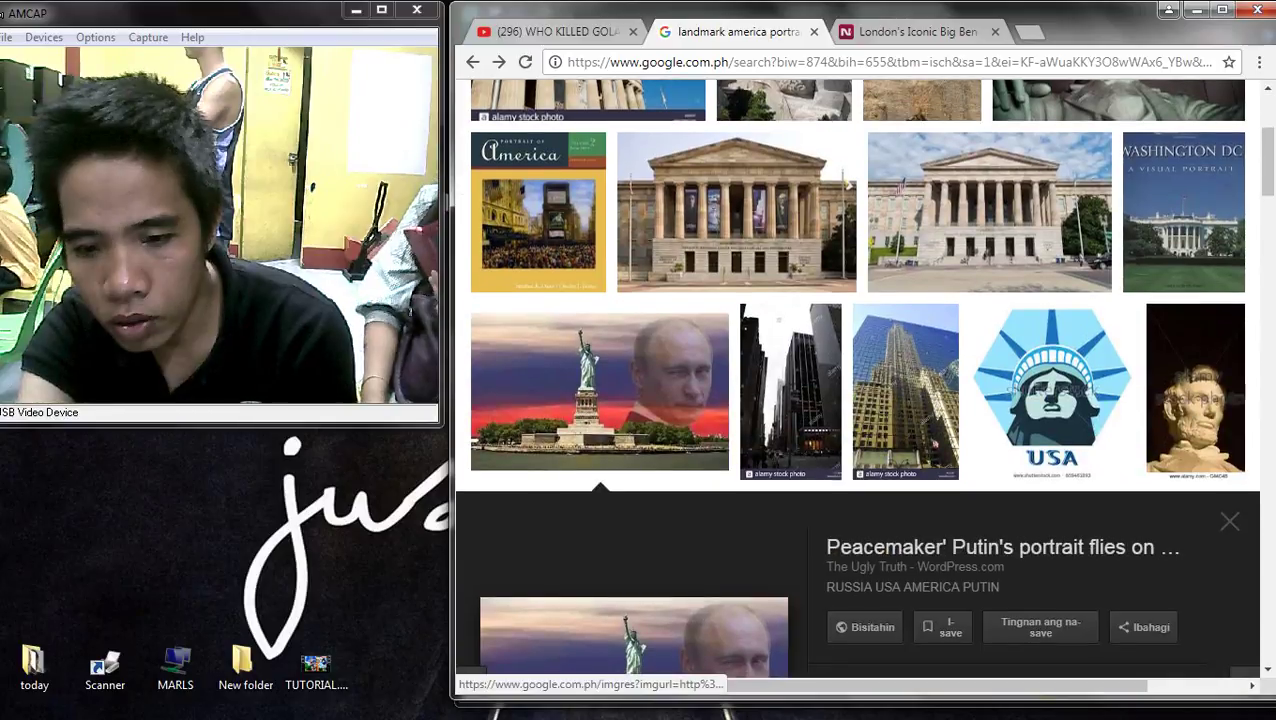
scroll(860, 380, "down", 3)
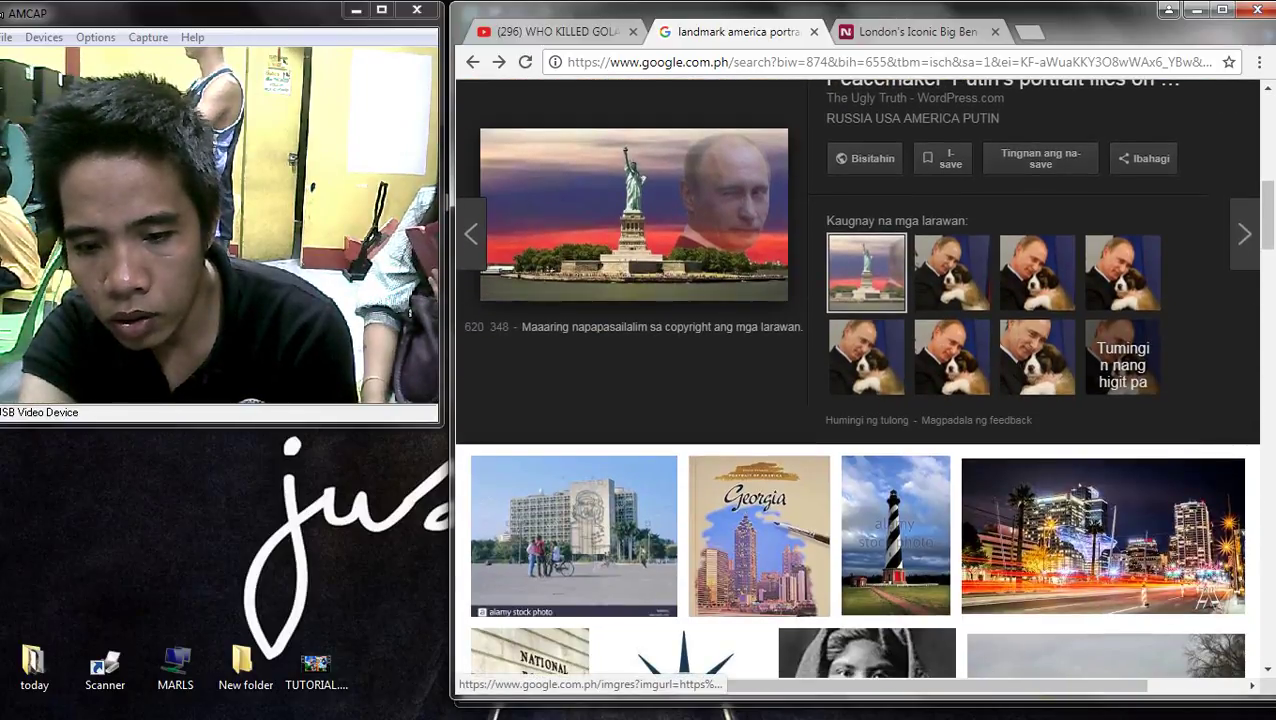
scroll(860, 380, "down", 5)
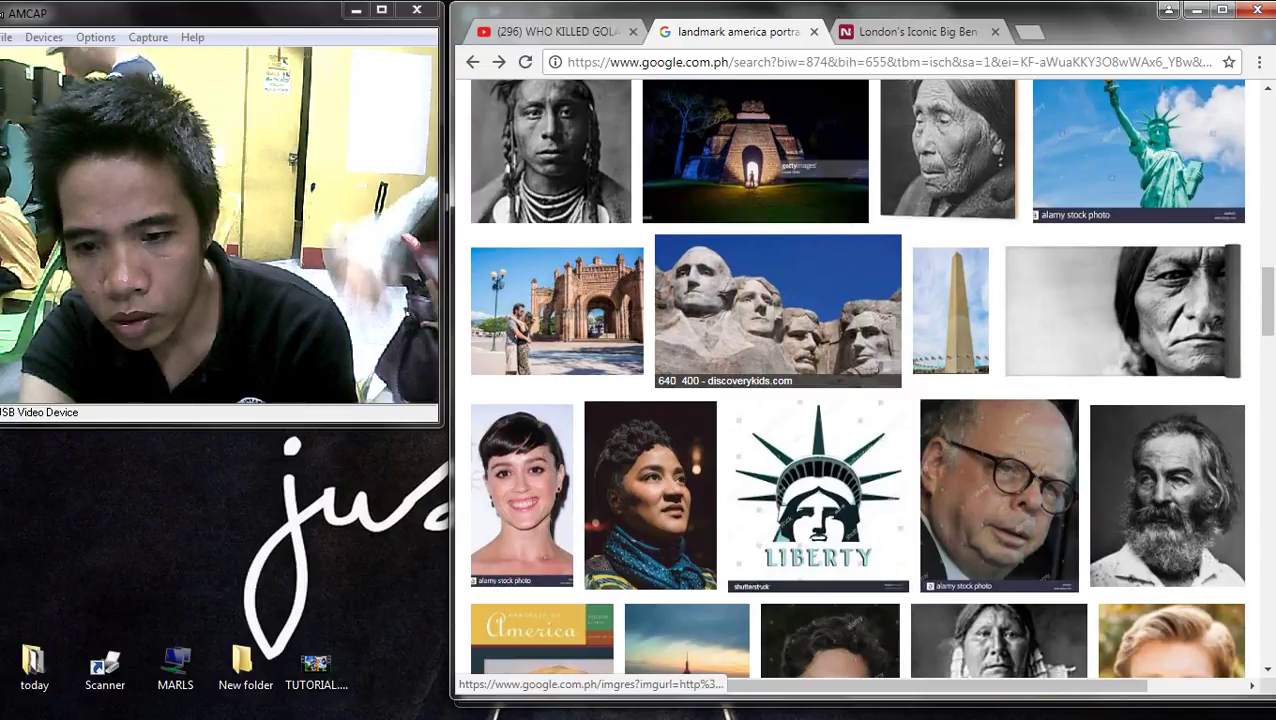
left_click(778, 310)
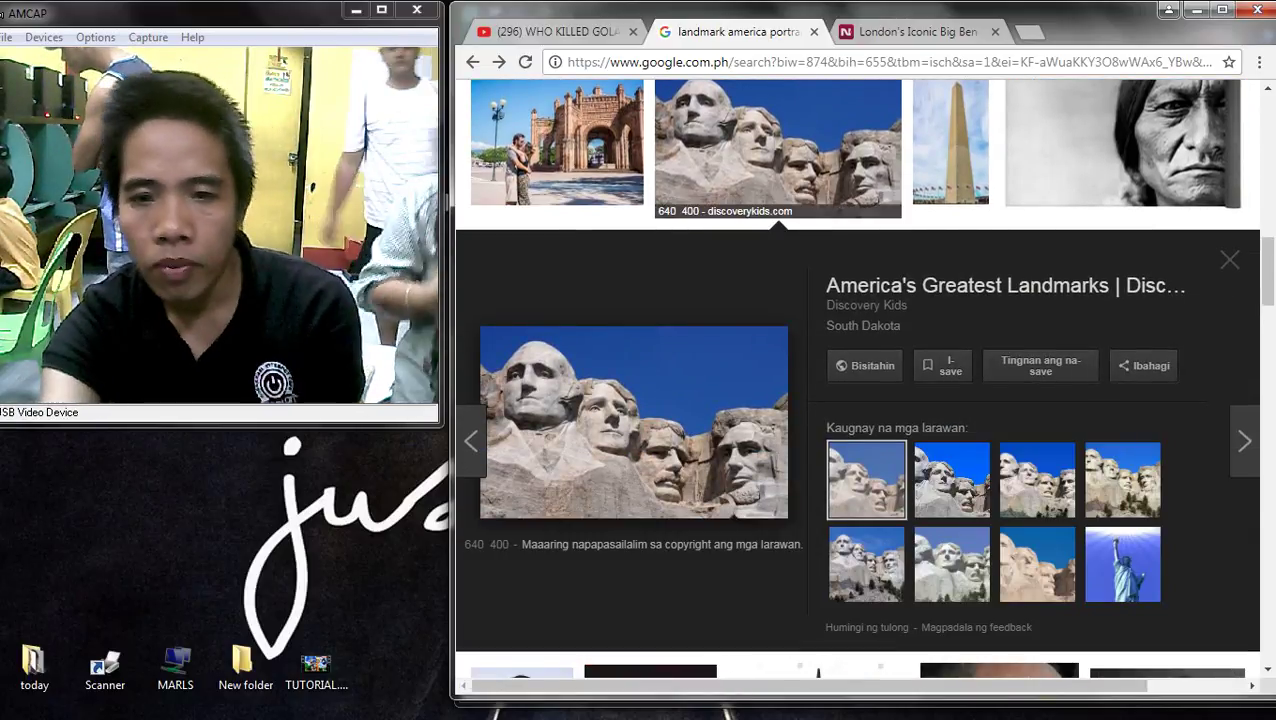
key("Right")
scroll(862, 380, "up", 2)
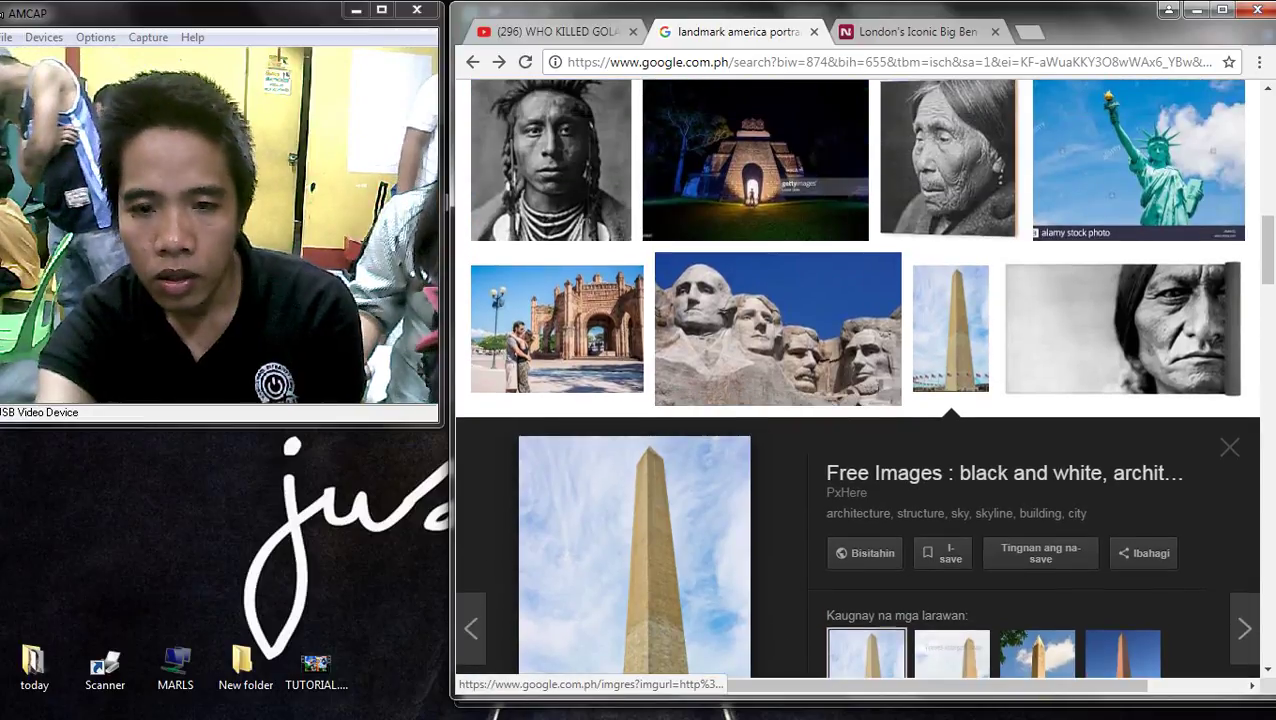
left_click(1139, 160)
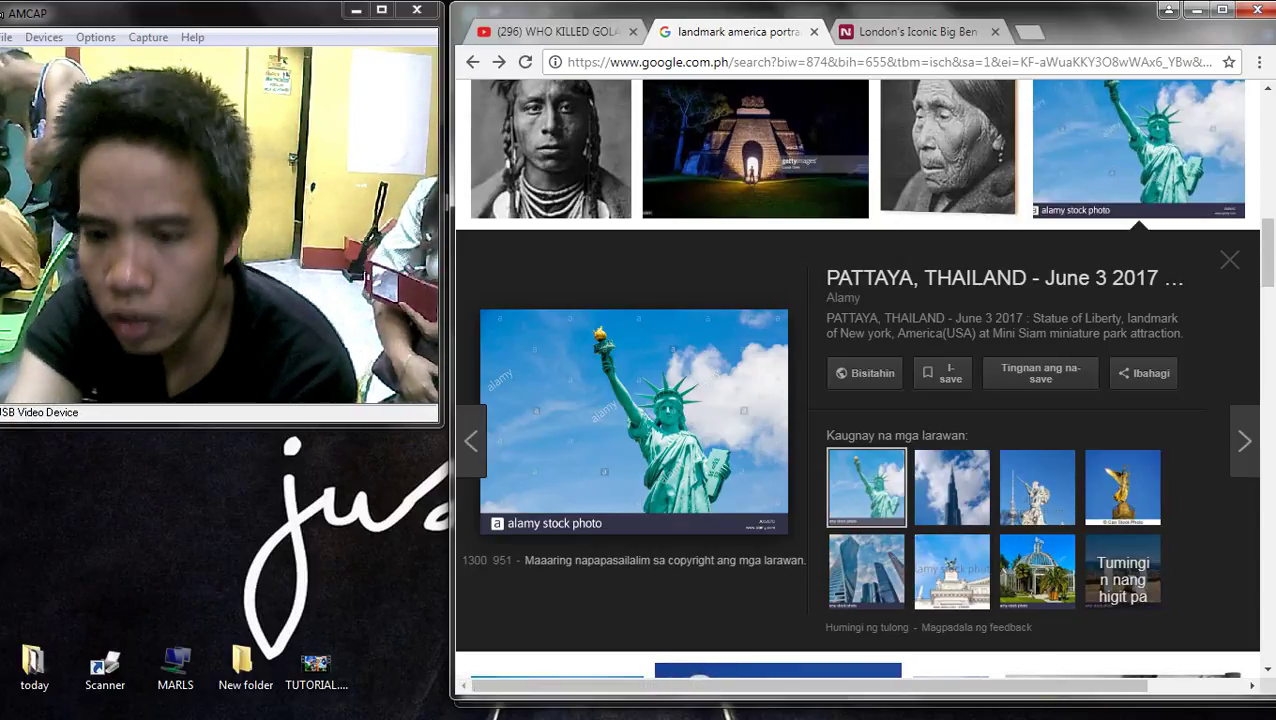
left_click(1037, 486)
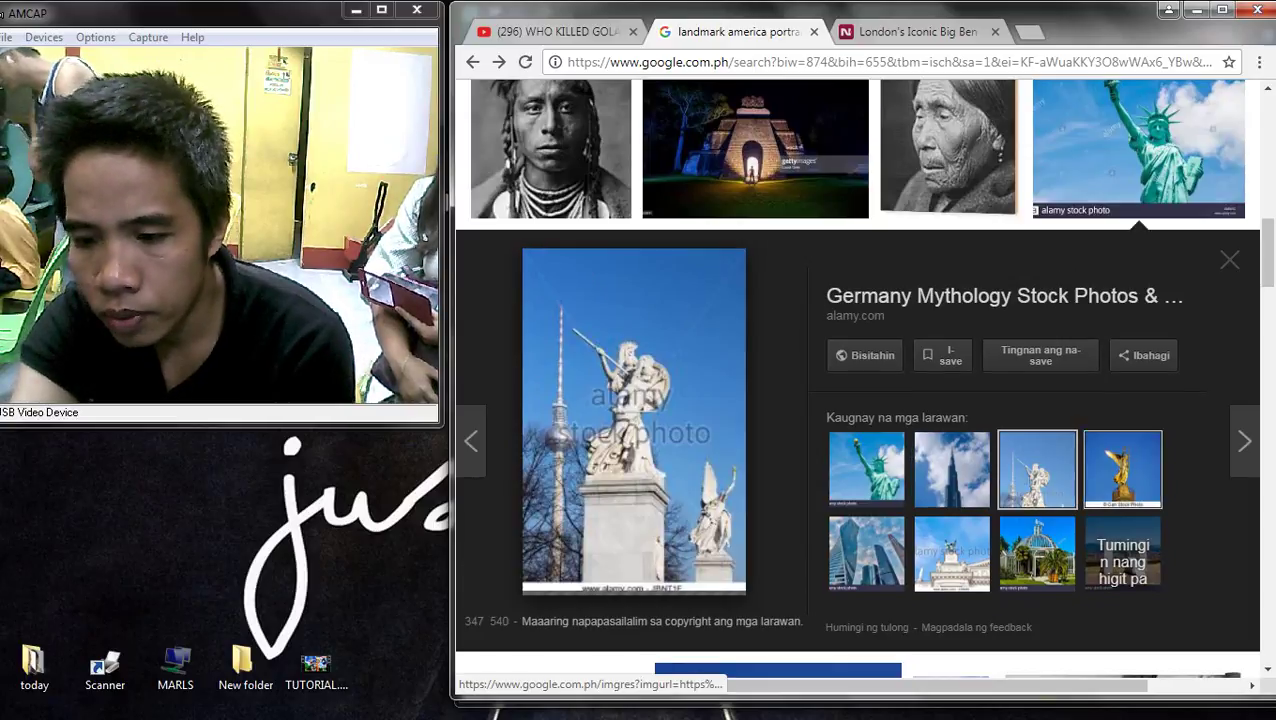
left_click(1122, 469)
scroll(950, 468, "down", 4)
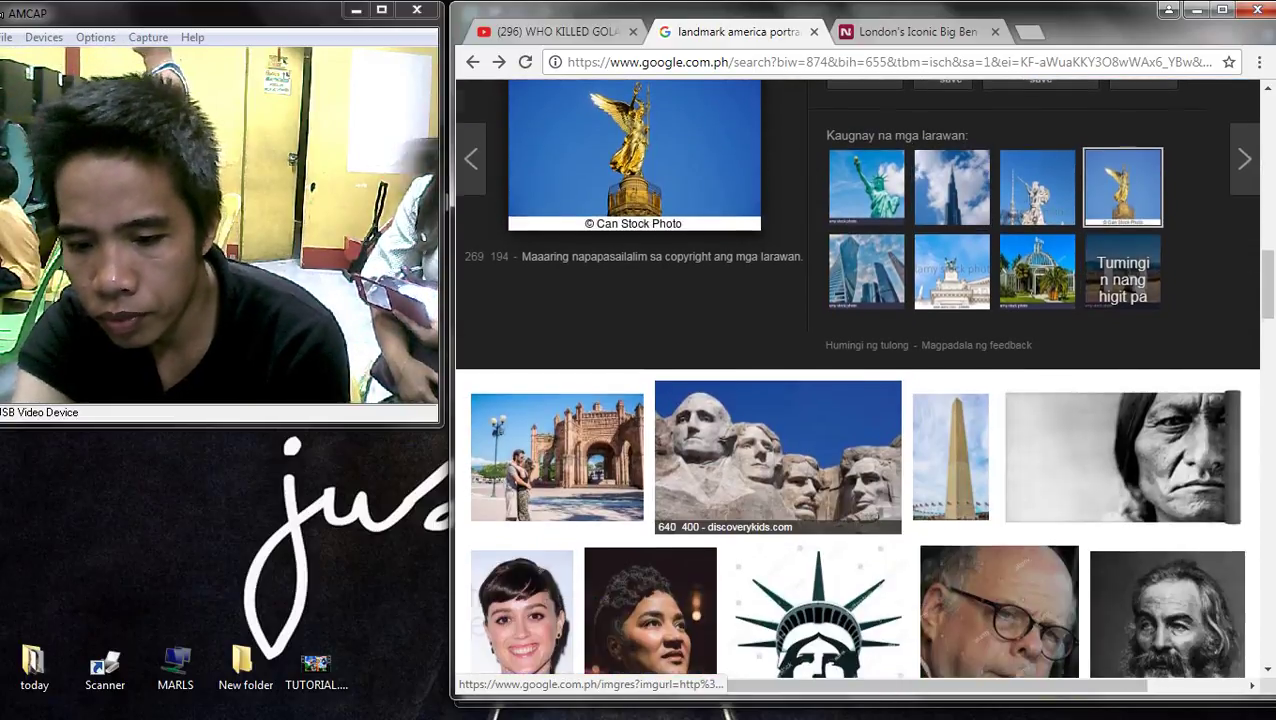
scroll(860, 380, "up", 8)
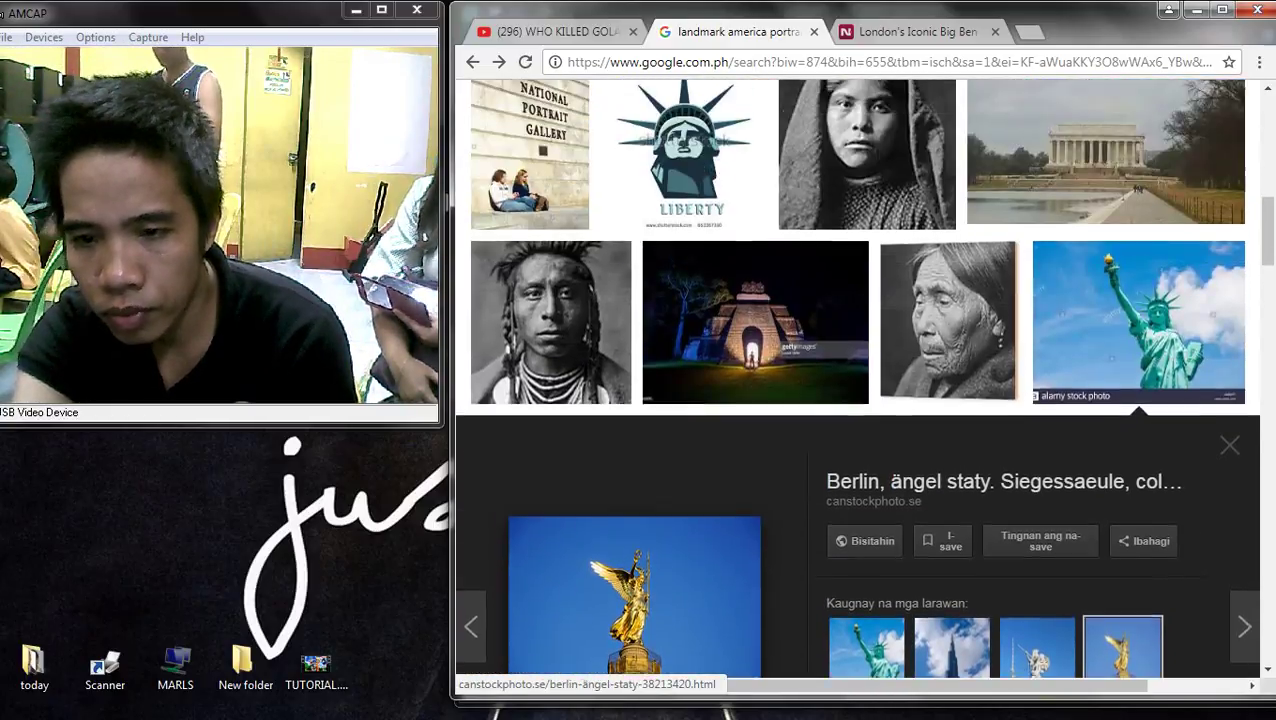
scroll(860, 380, "up", 6)
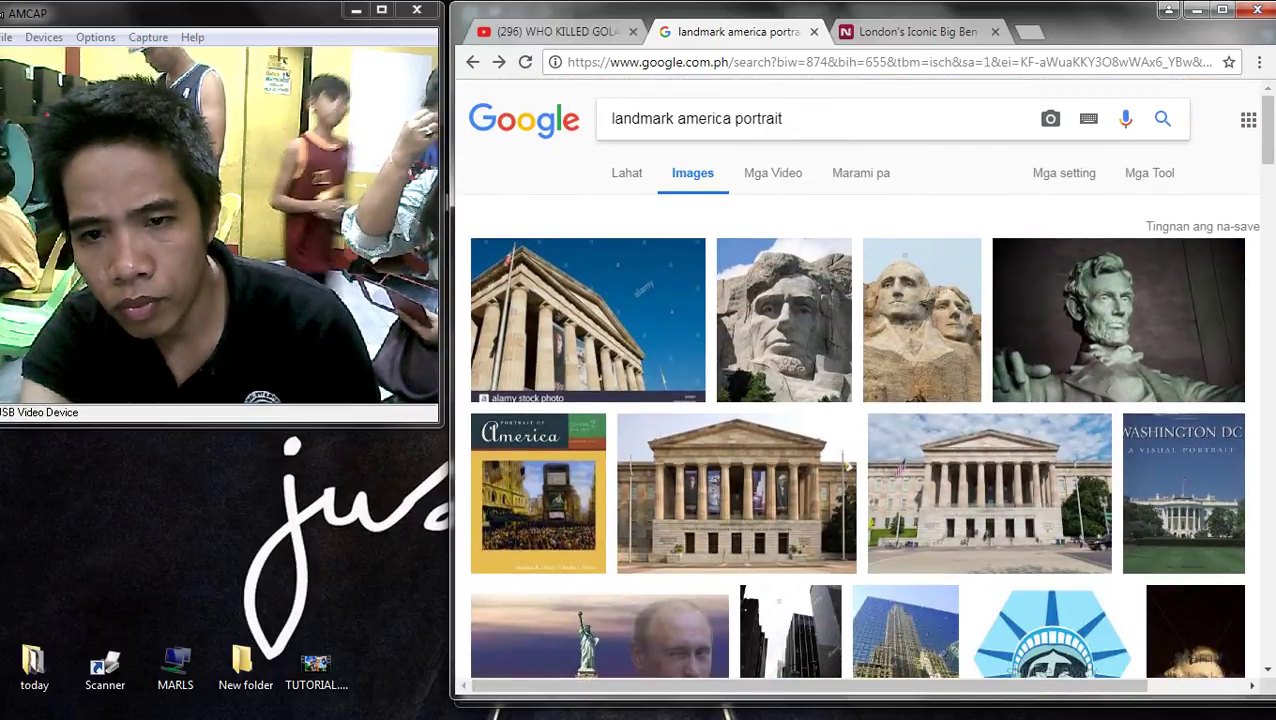
left_click(677, 118)
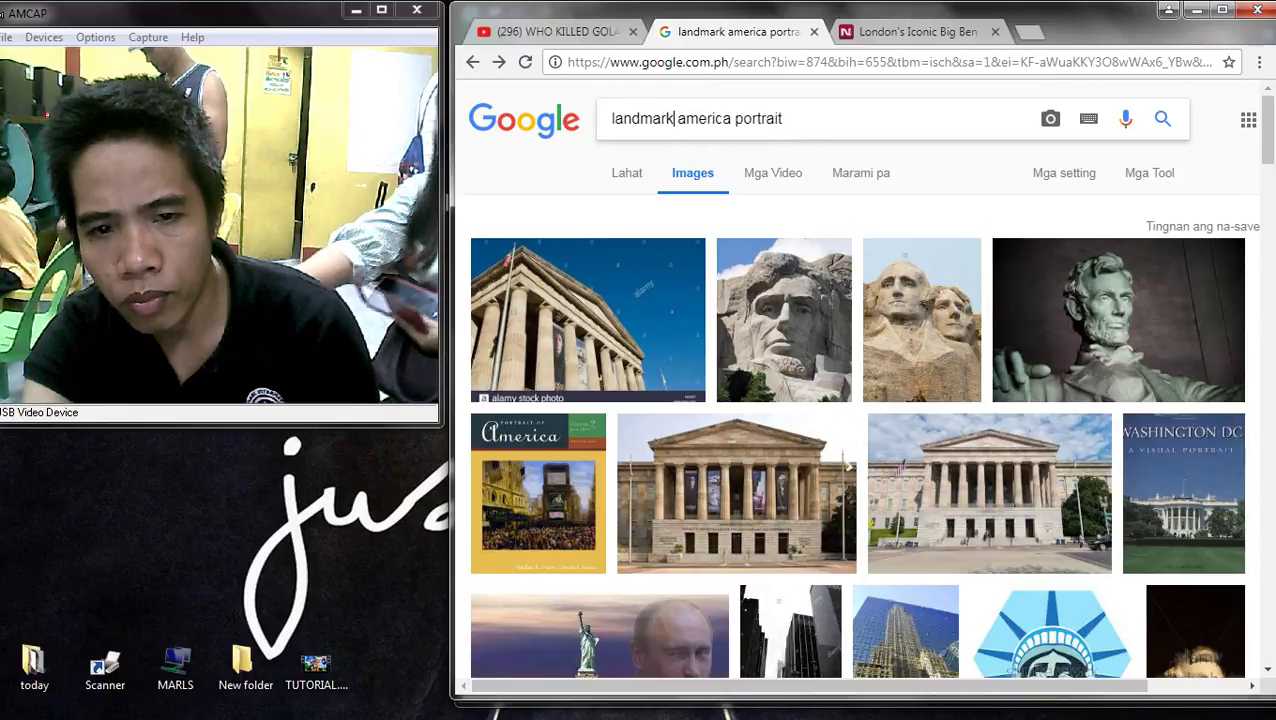
- Search 'queen elizabeth statue liberty', open the Statue of Liberty Wikipedia photo, then switch to Publisher
left_click(473, 62)
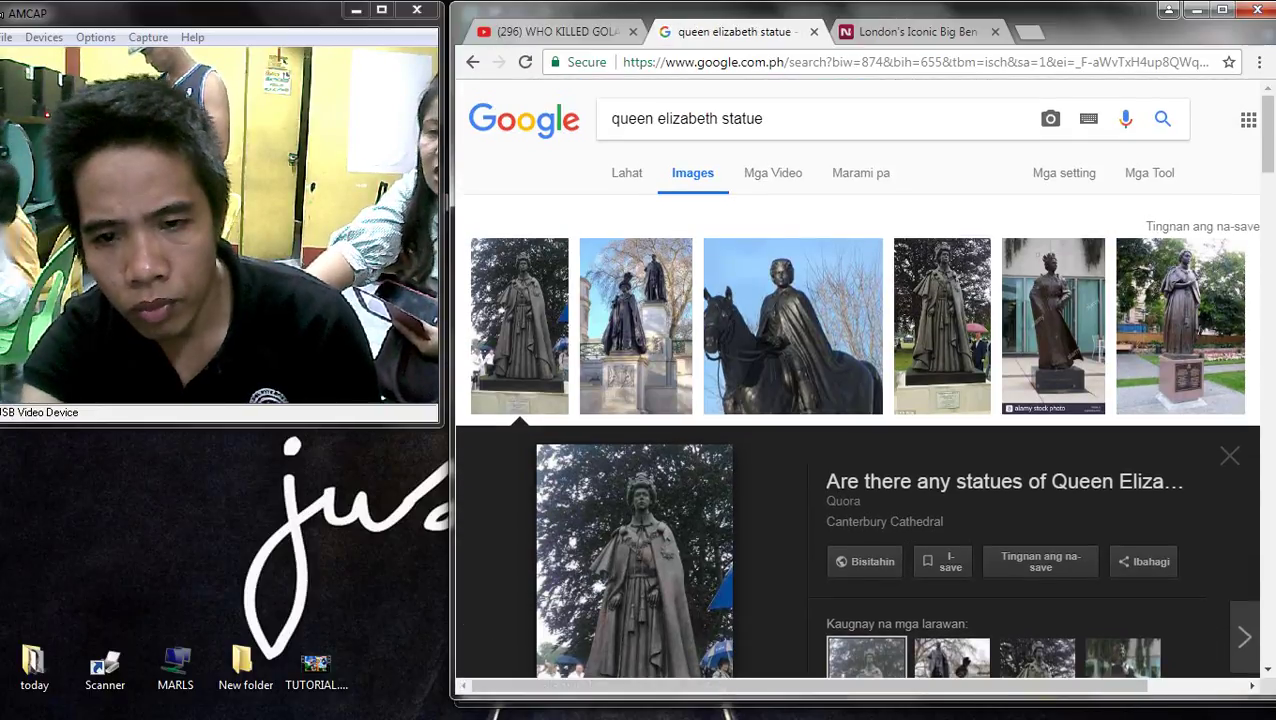
type("liberty")
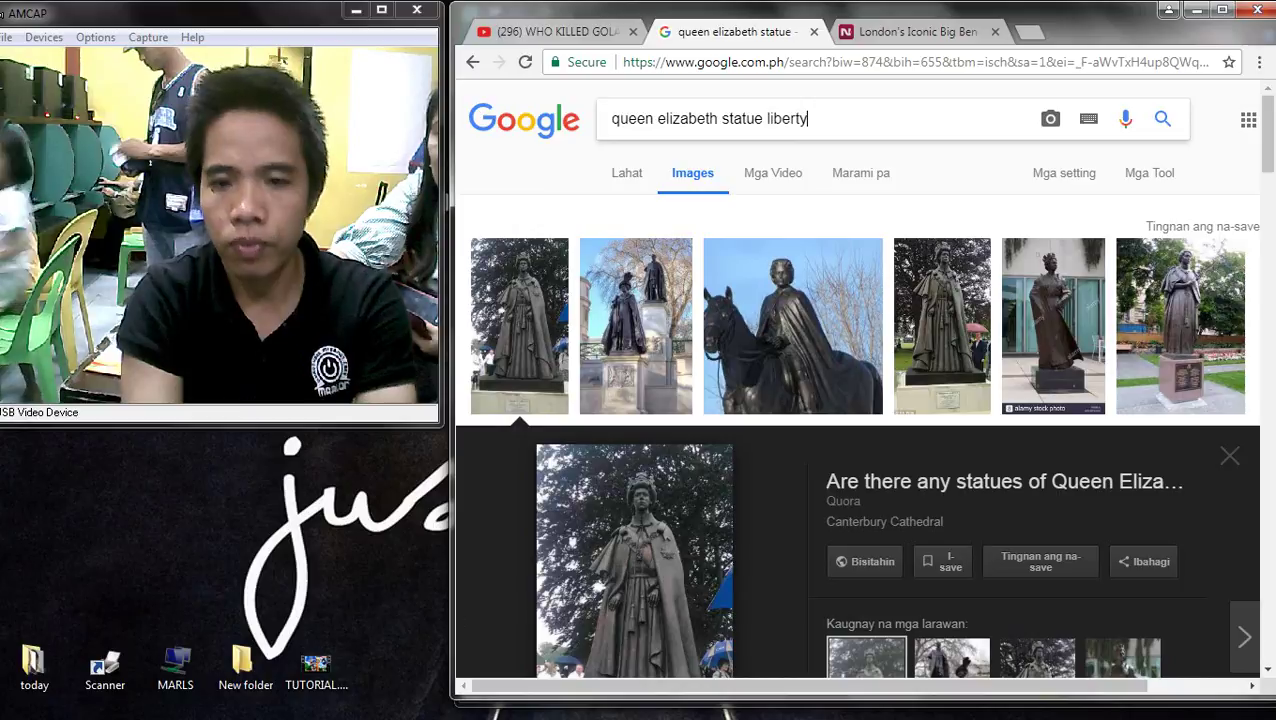
key("Return")
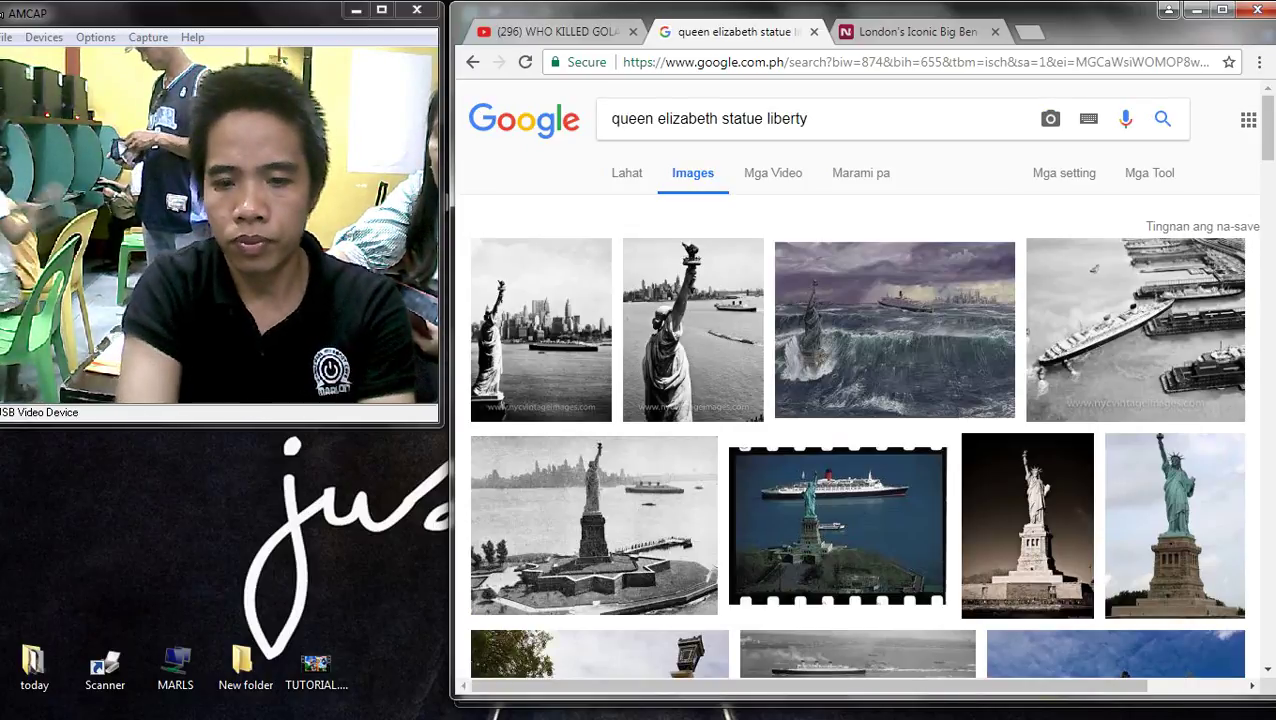
left_click(1175, 525)
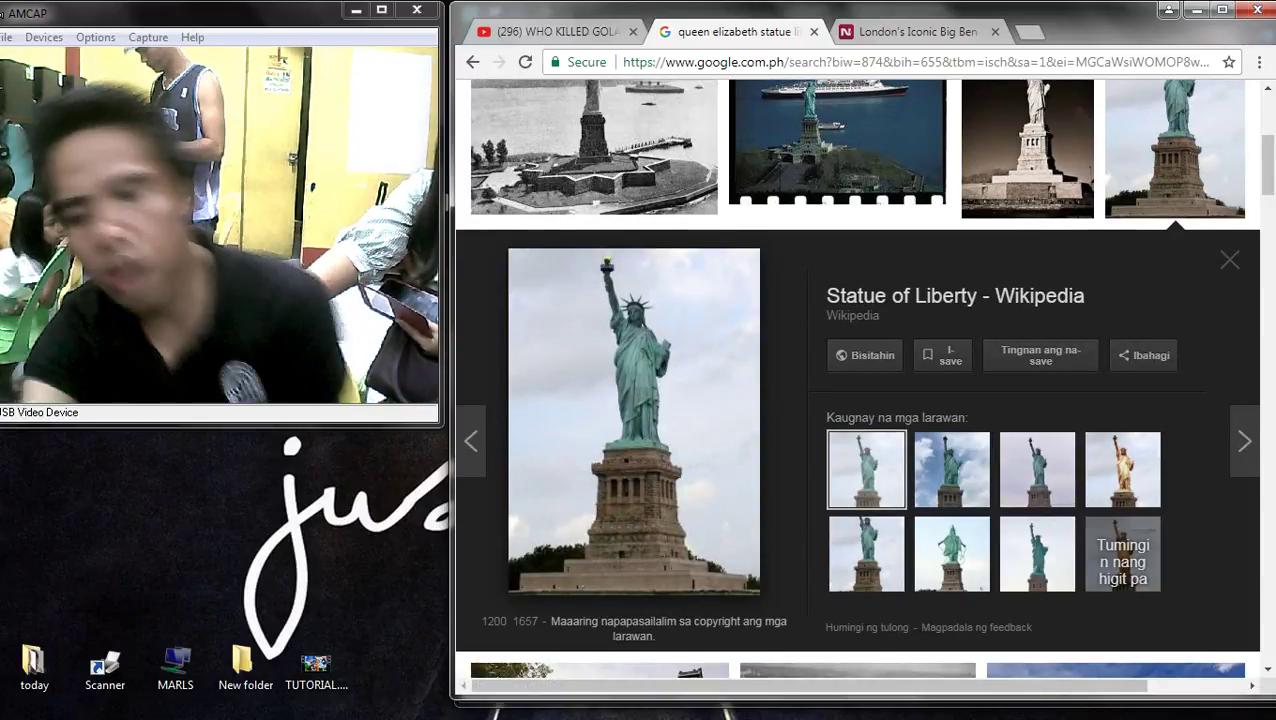
right_click(634, 357)
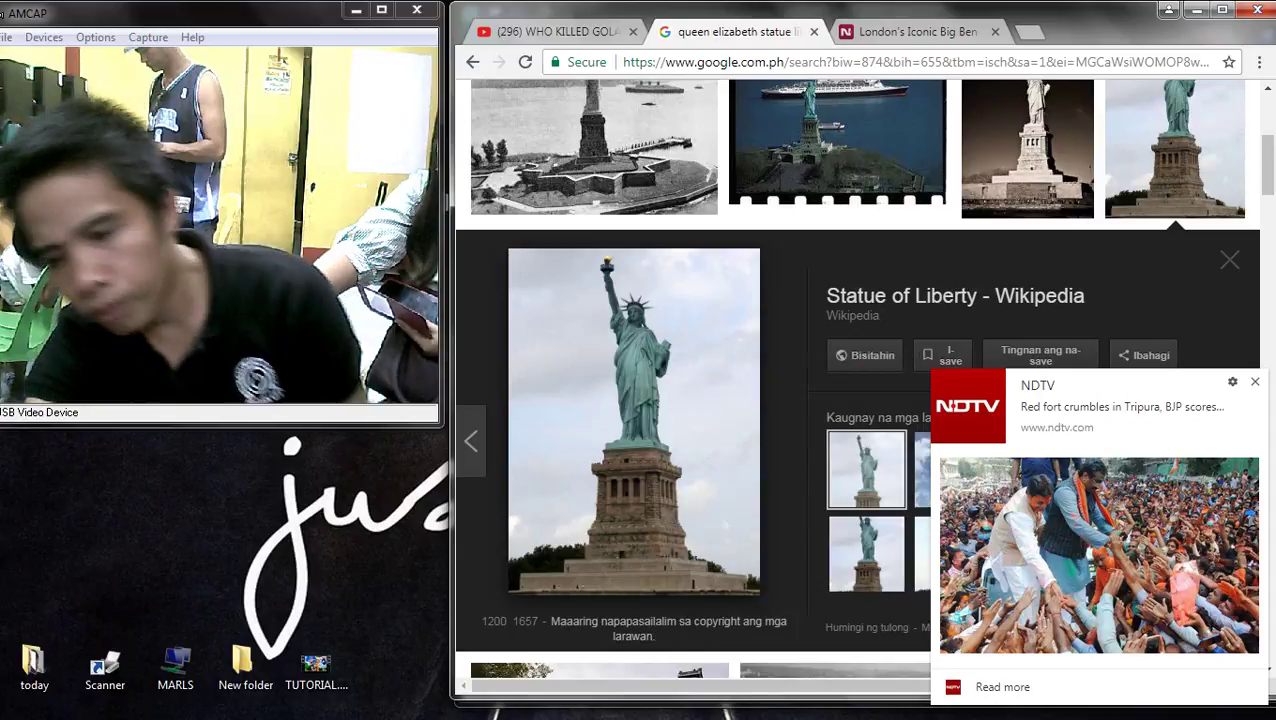
key("alt+Tab")
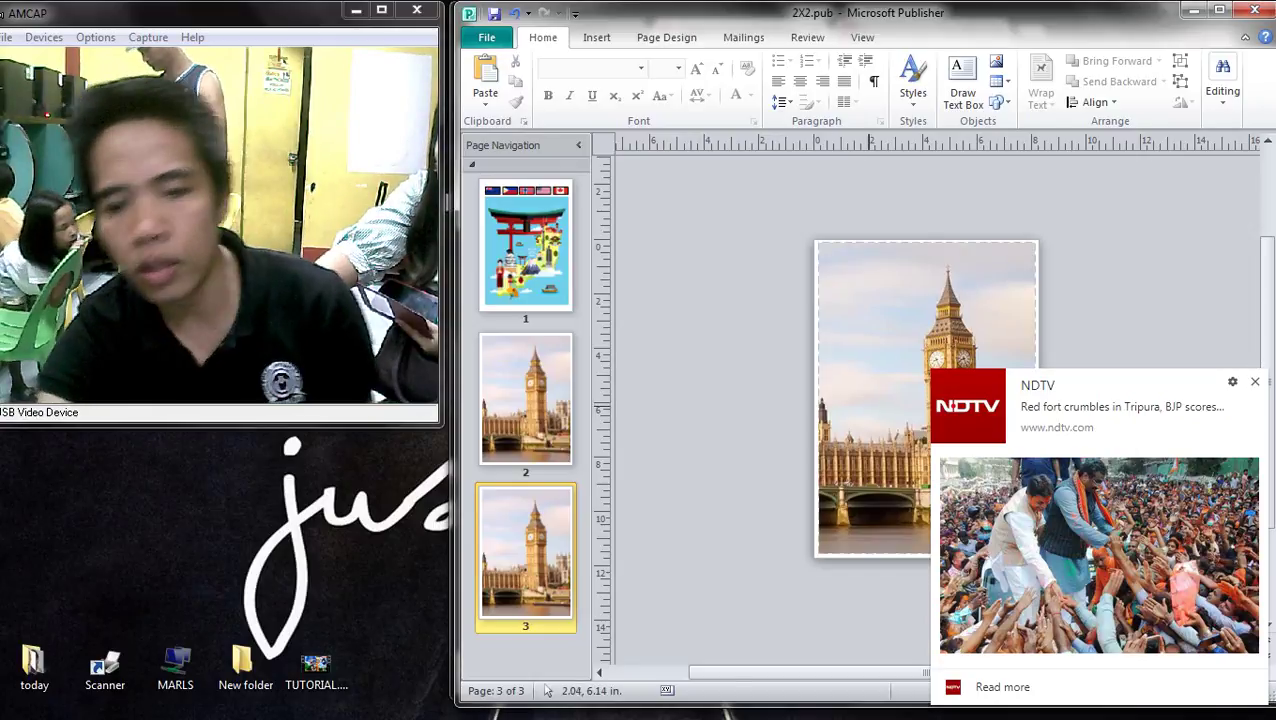
- Back in the browser, preview the harbour and blue-sky statue photos and load related images
left_click(876, 400)
key("alt+Tab")
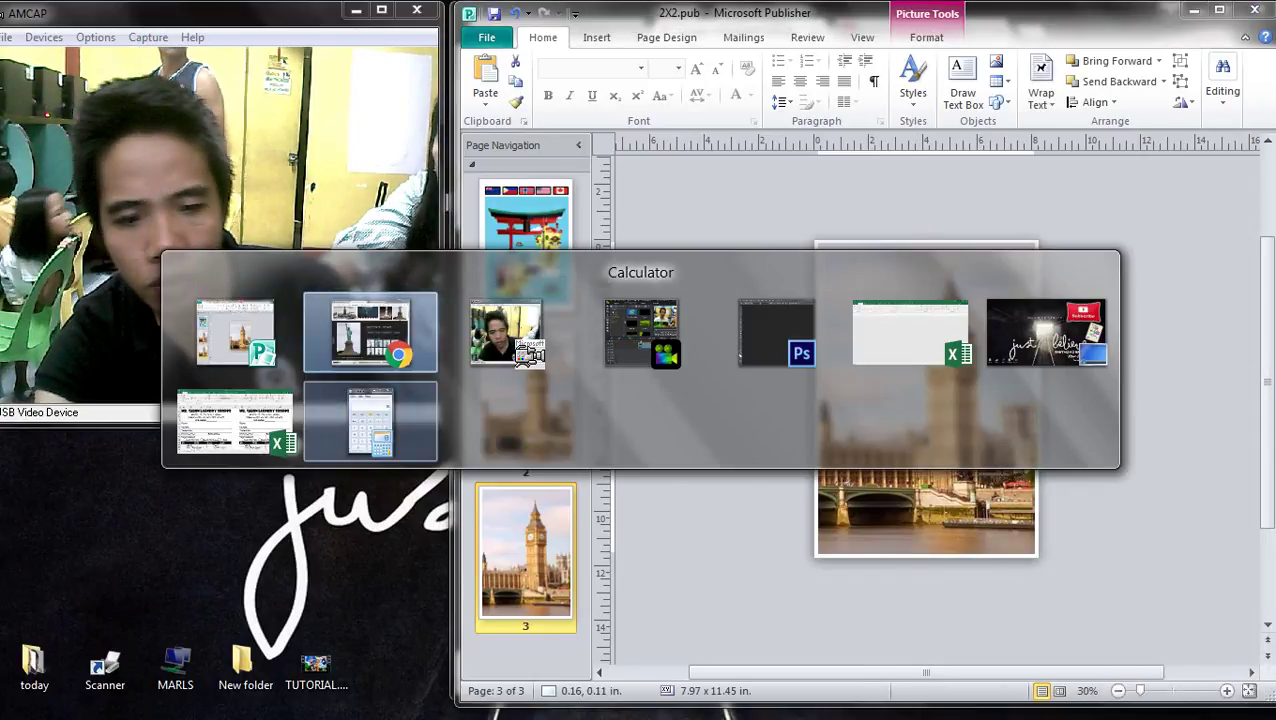
scroll(1000, 400, "up", 3)
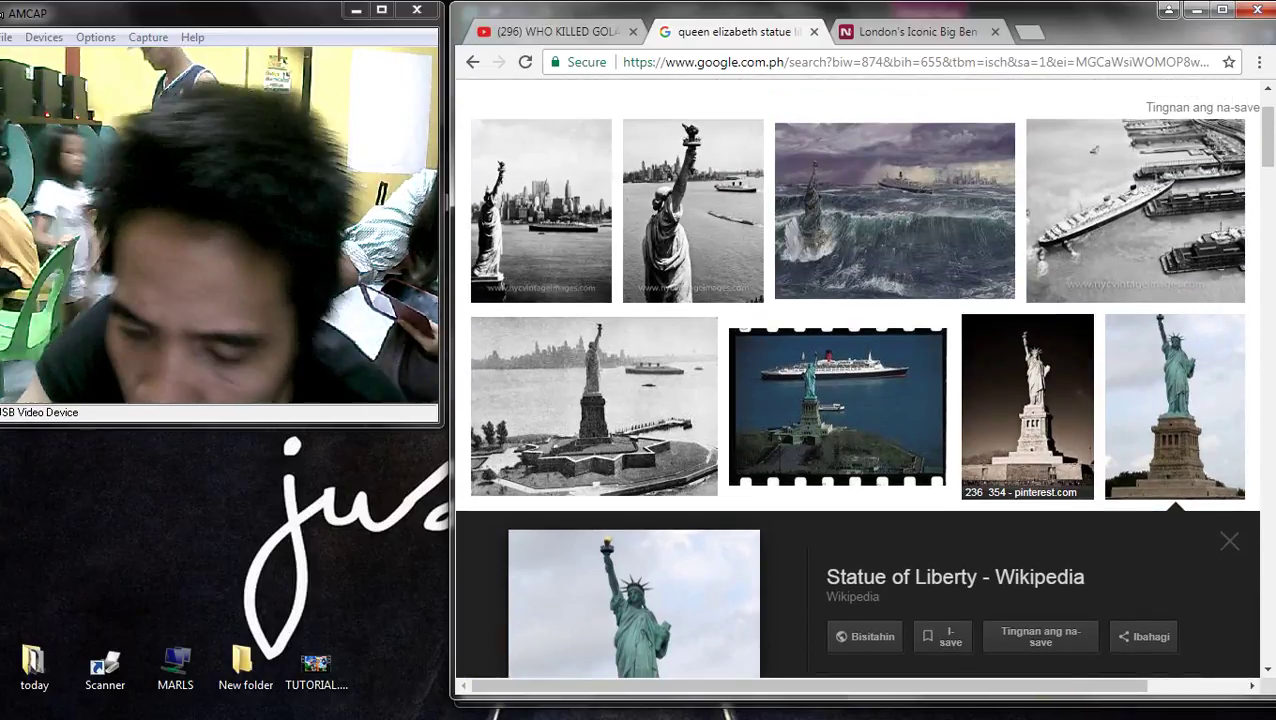
left_click(594, 405)
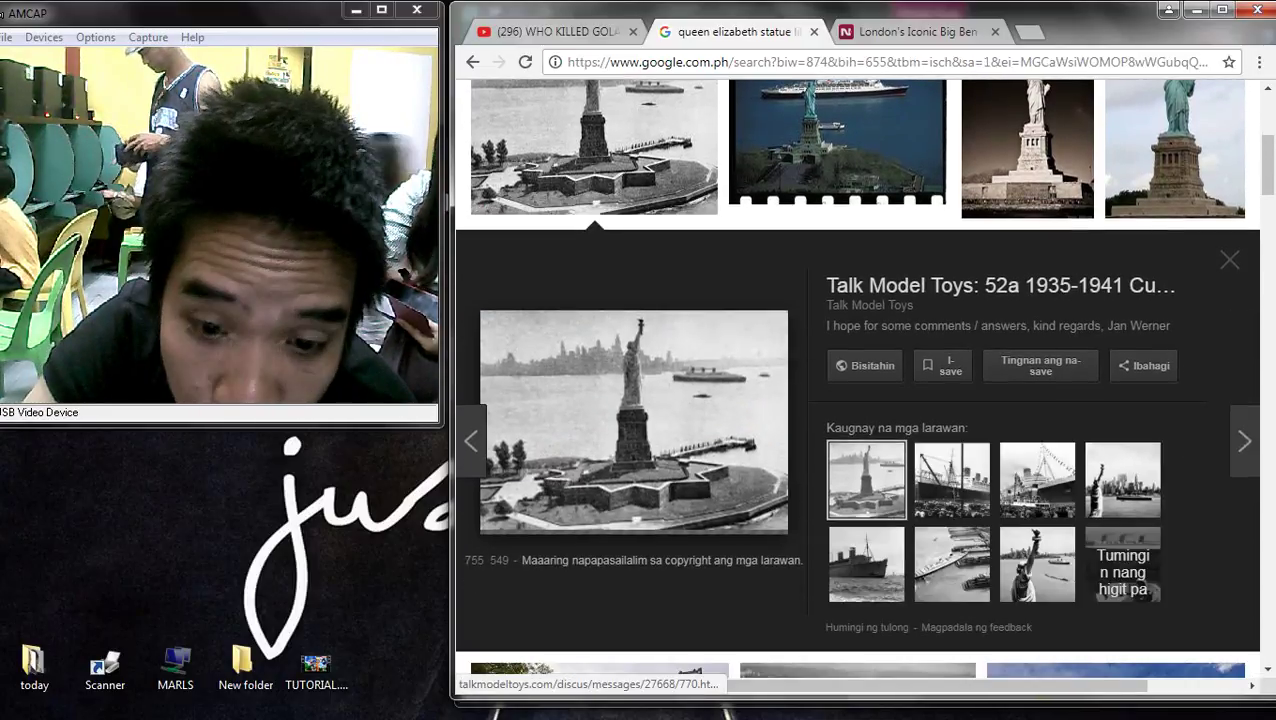
scroll(600, 380, "down", 4)
left_click(635, 540)
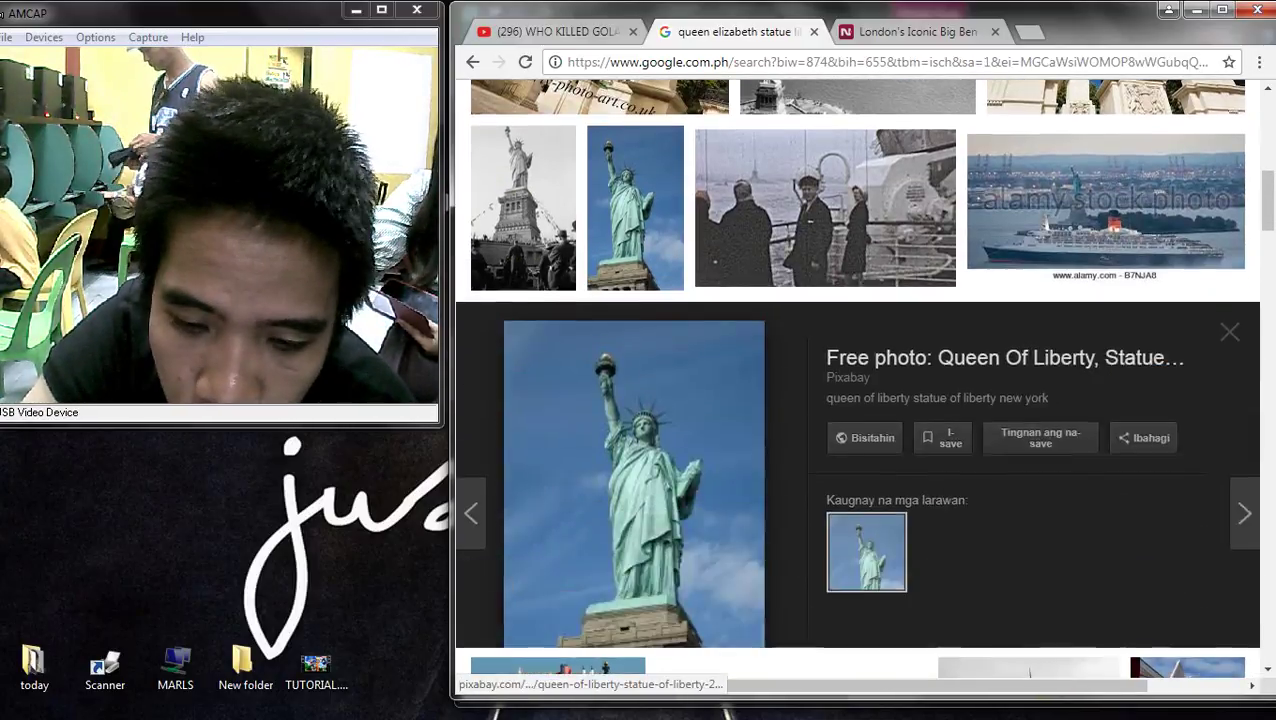
left_click(1122, 565)
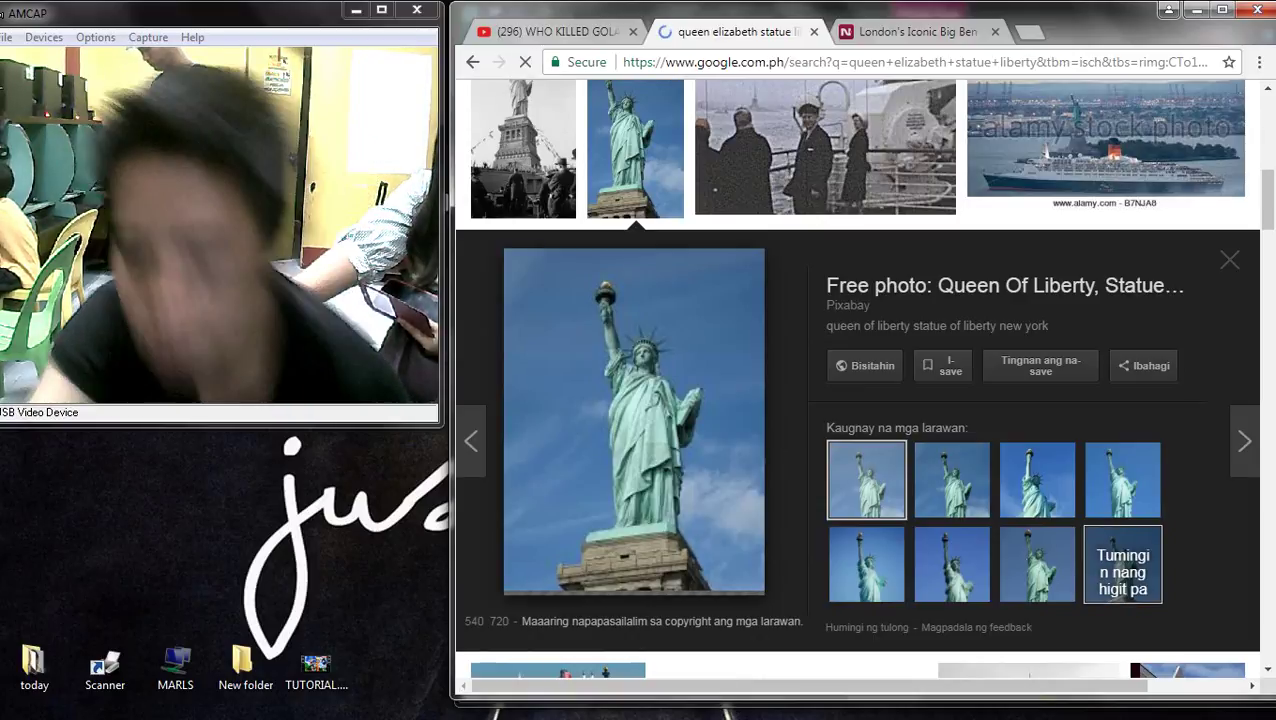
- Scroll the related results, previewing the crown close-up and dark green statue photos
scroll(858, 400, "down", 3)
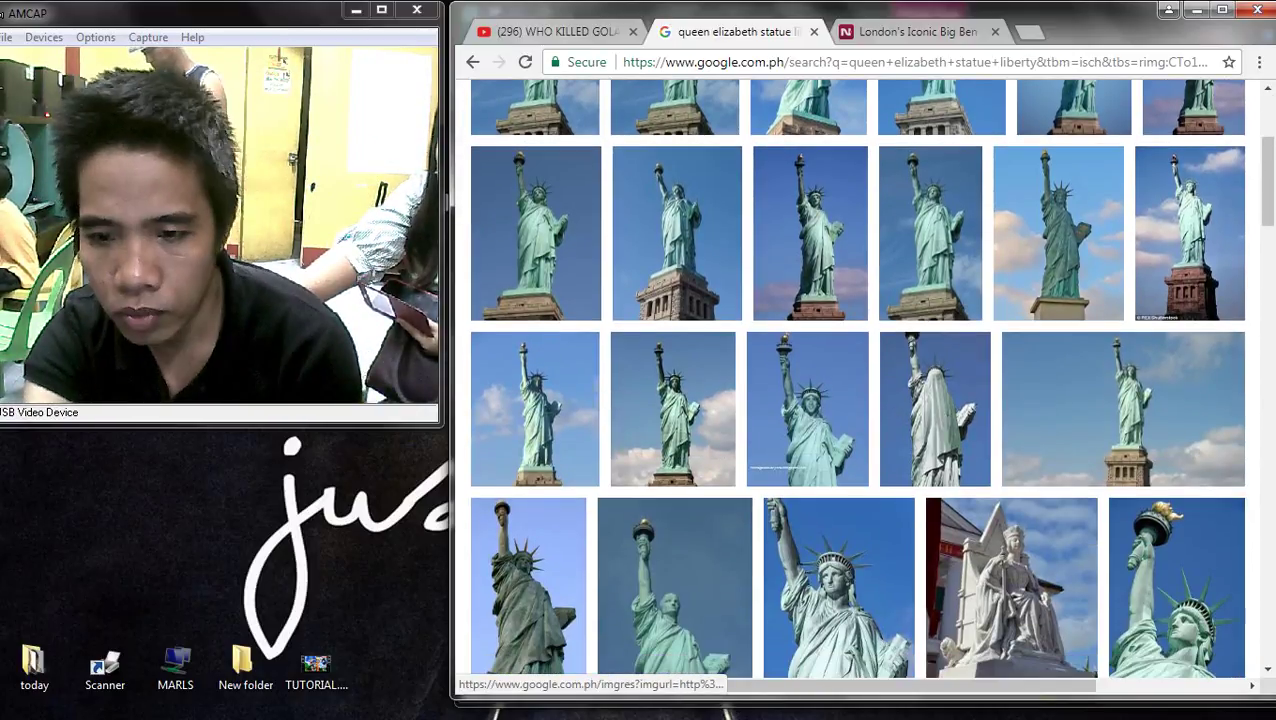
scroll(1122, 410, "down", 1)
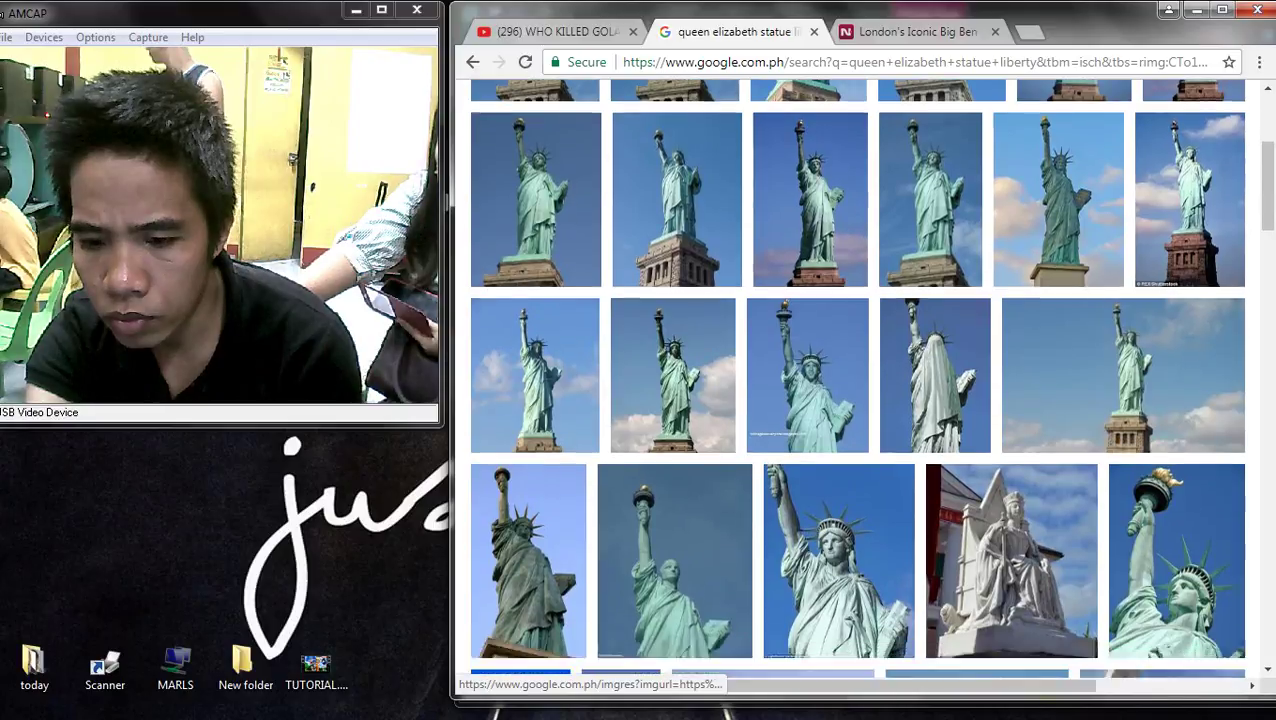
scroll(858, 400, "down", 3)
left_click(839, 330)
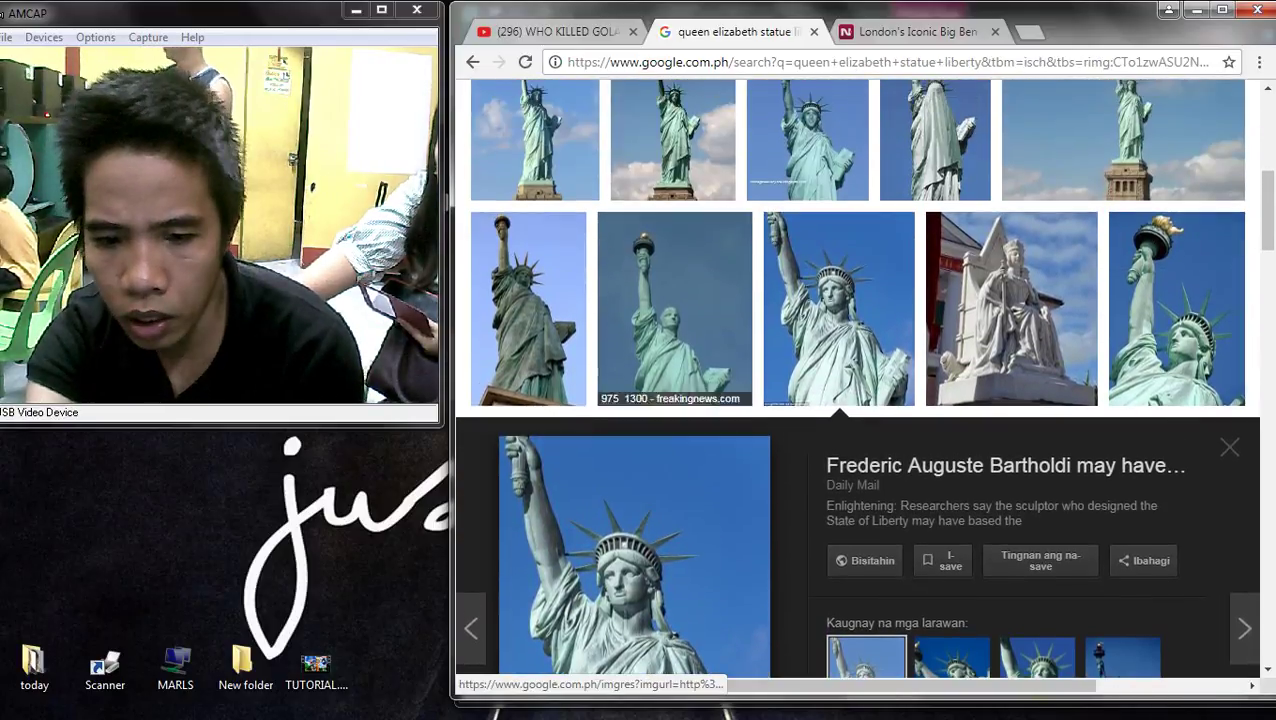
left_click(528, 330)
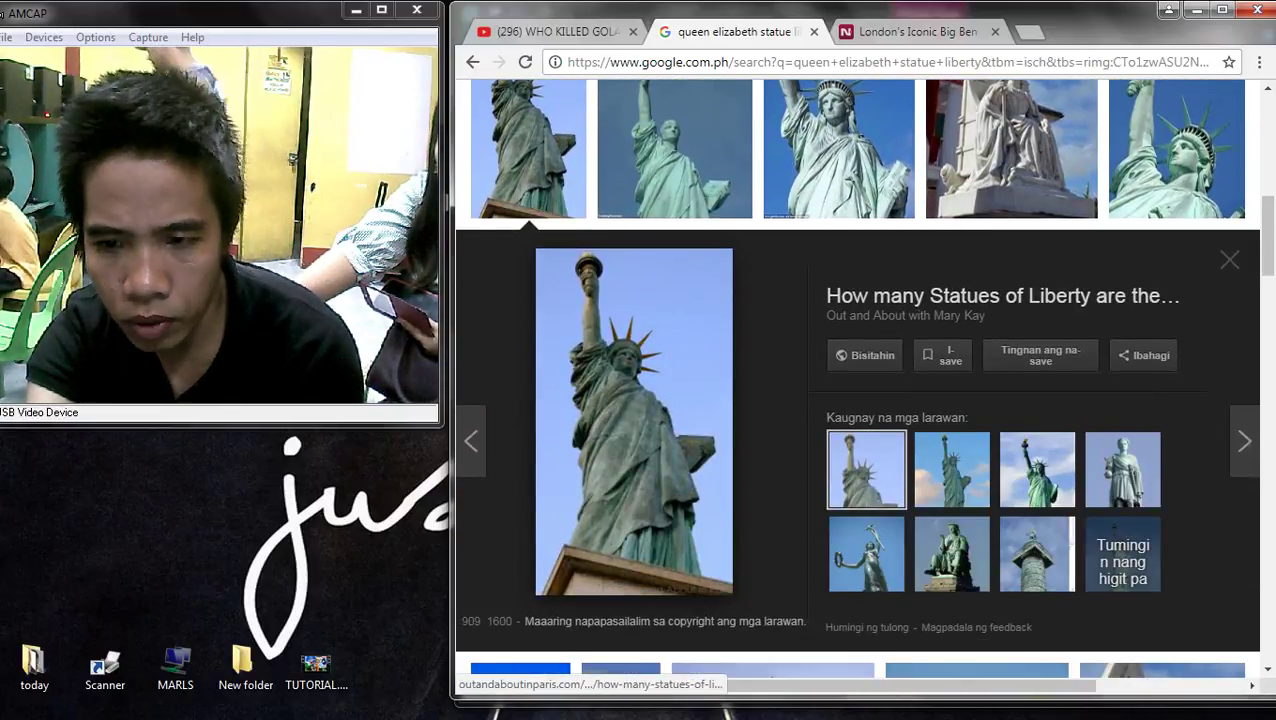
scroll(720, 340, "down", 5)
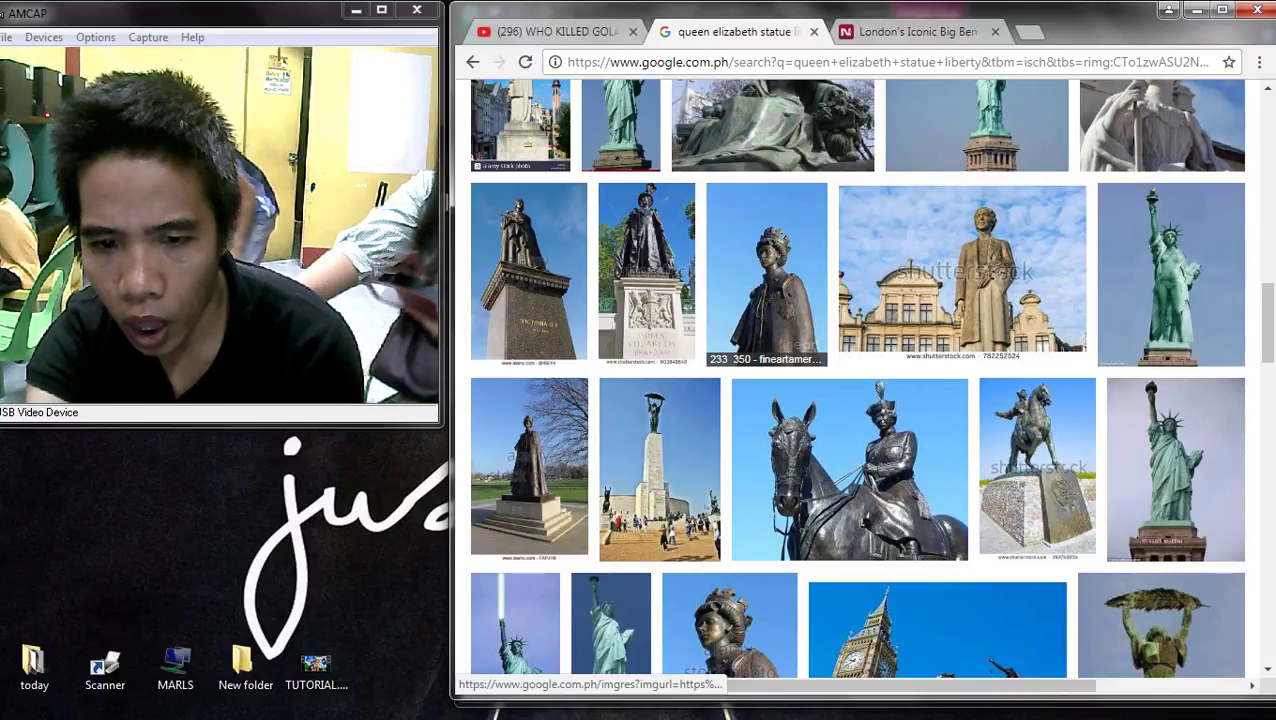
scroll(780, 530, "down", 3)
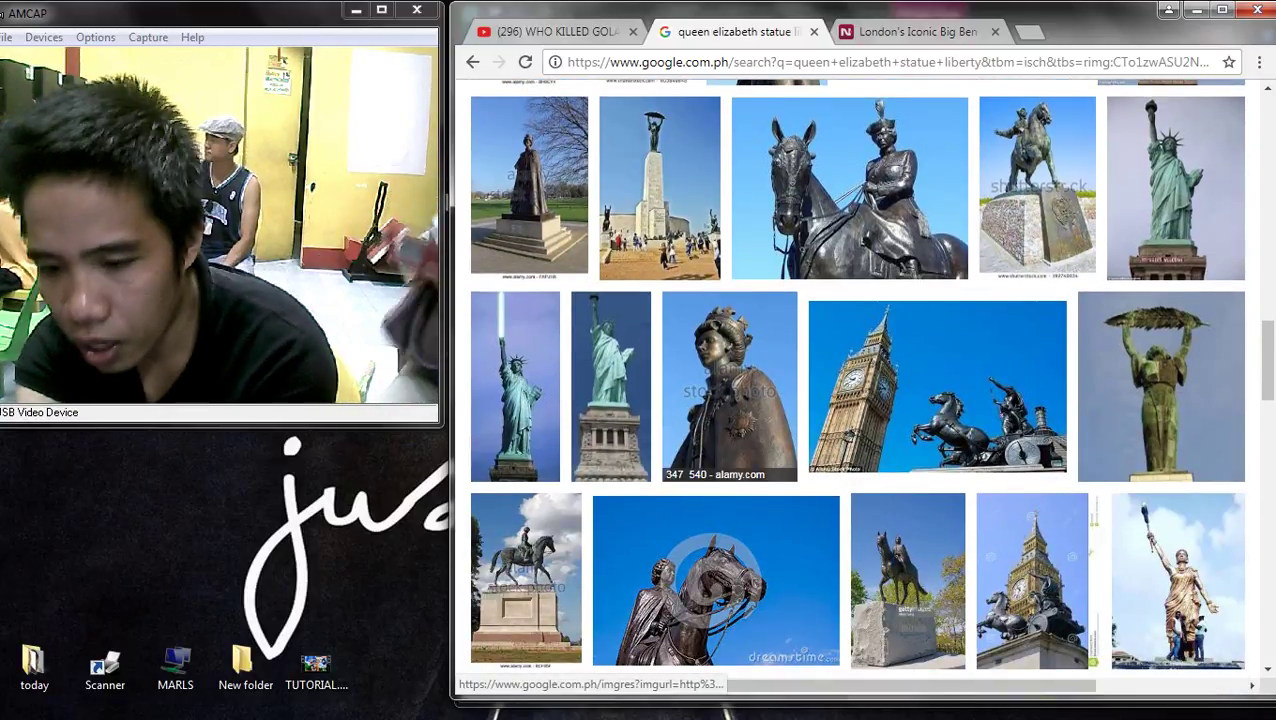
scroll(750, 420, "down", 4)
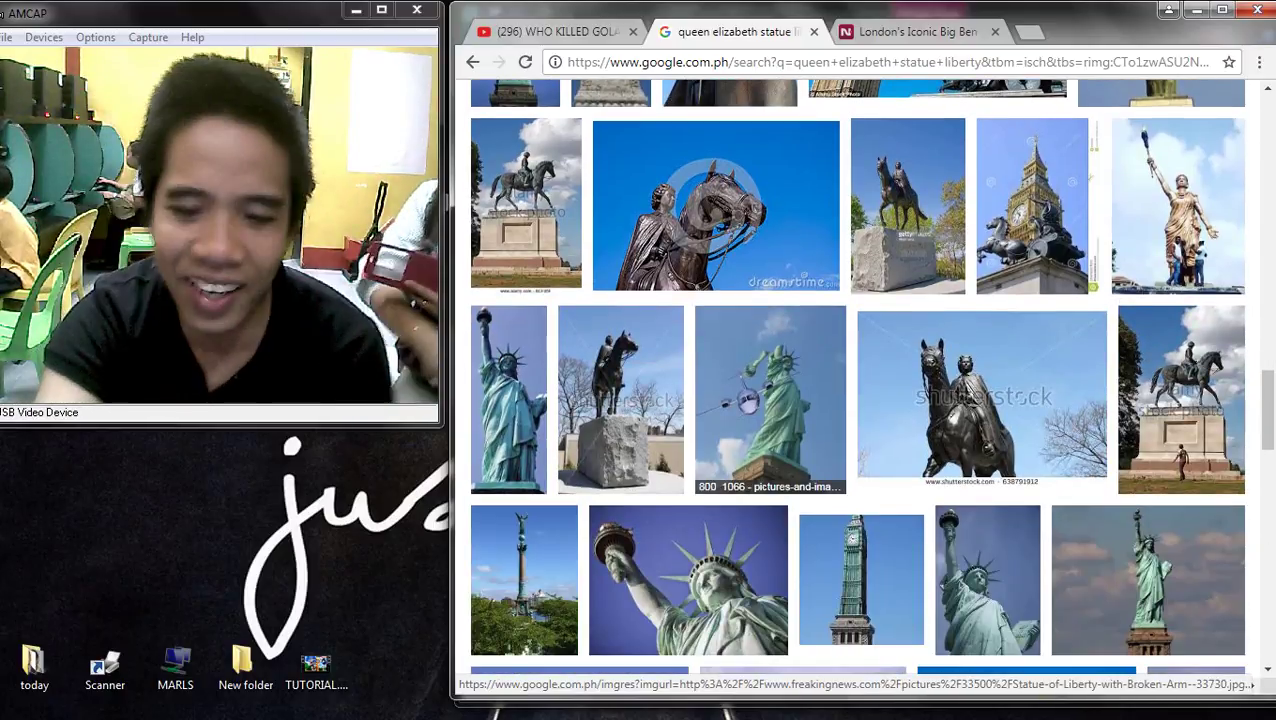
scroll(780, 430, "down", 3)
scroll(780, 430, "down", 2)
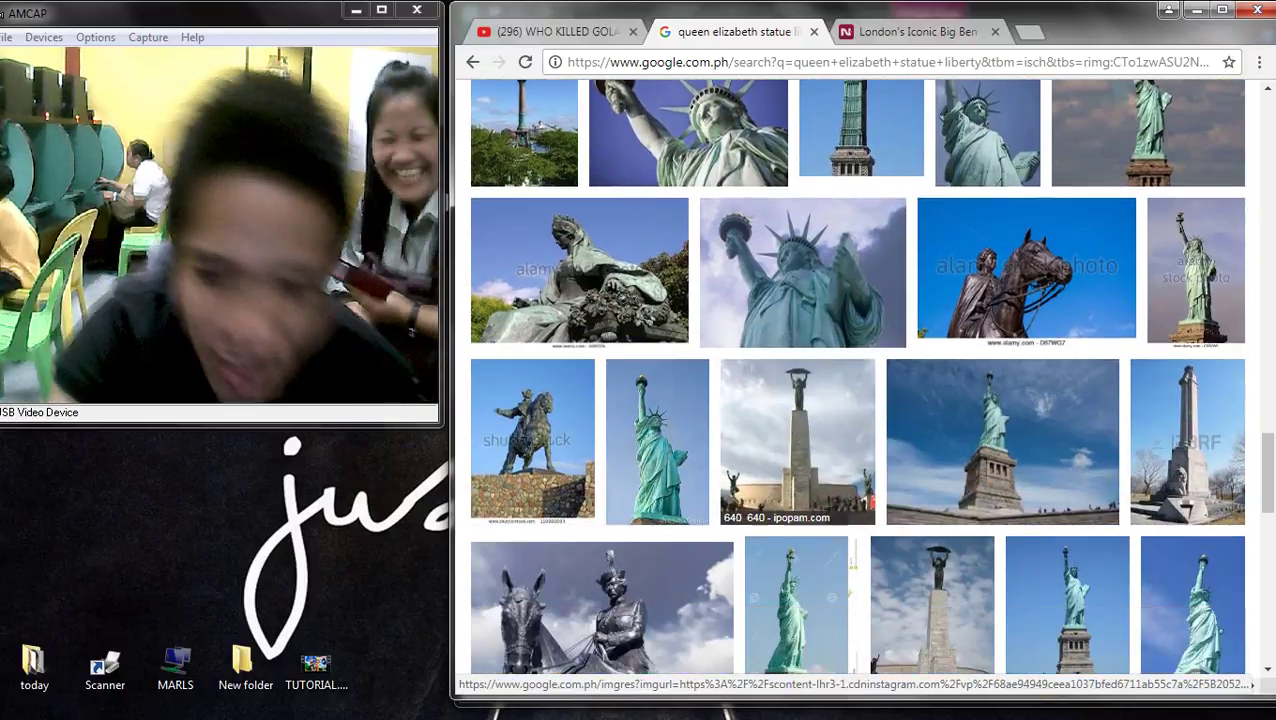
scroll(800, 440, "down", 3)
scroll(800, 440, "down", 3)
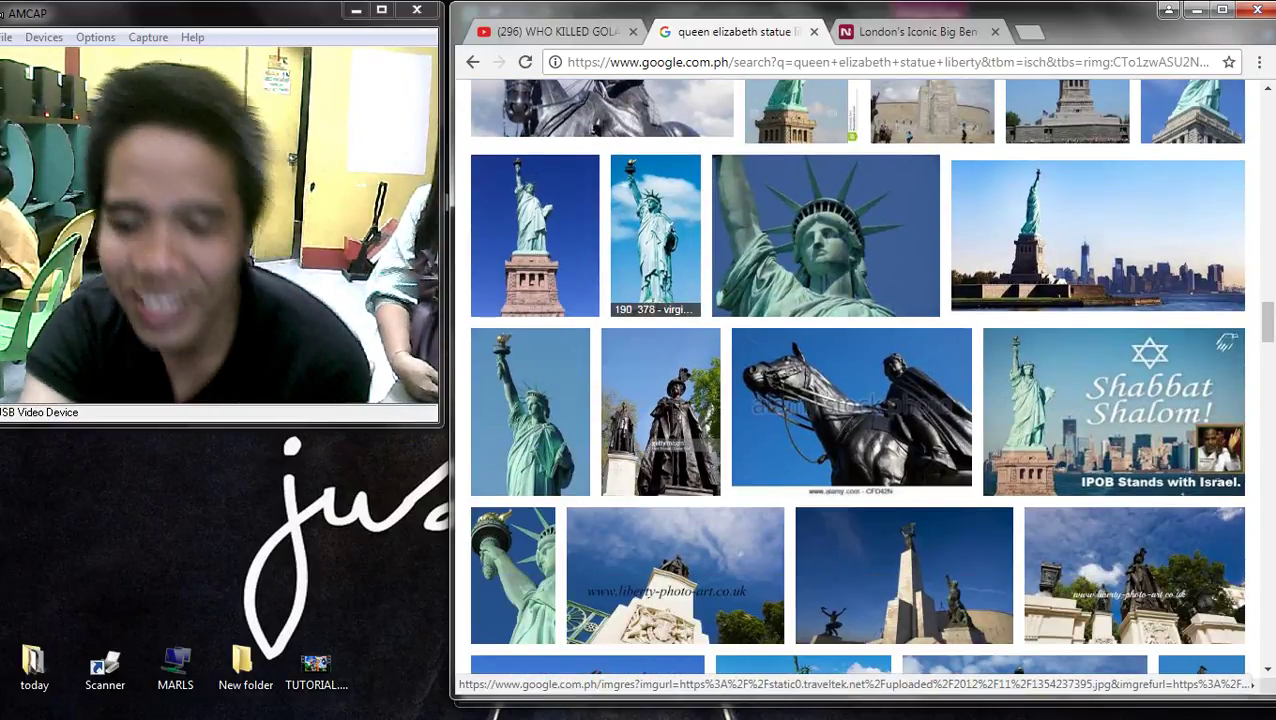
scroll(665, 420, "down", 10)
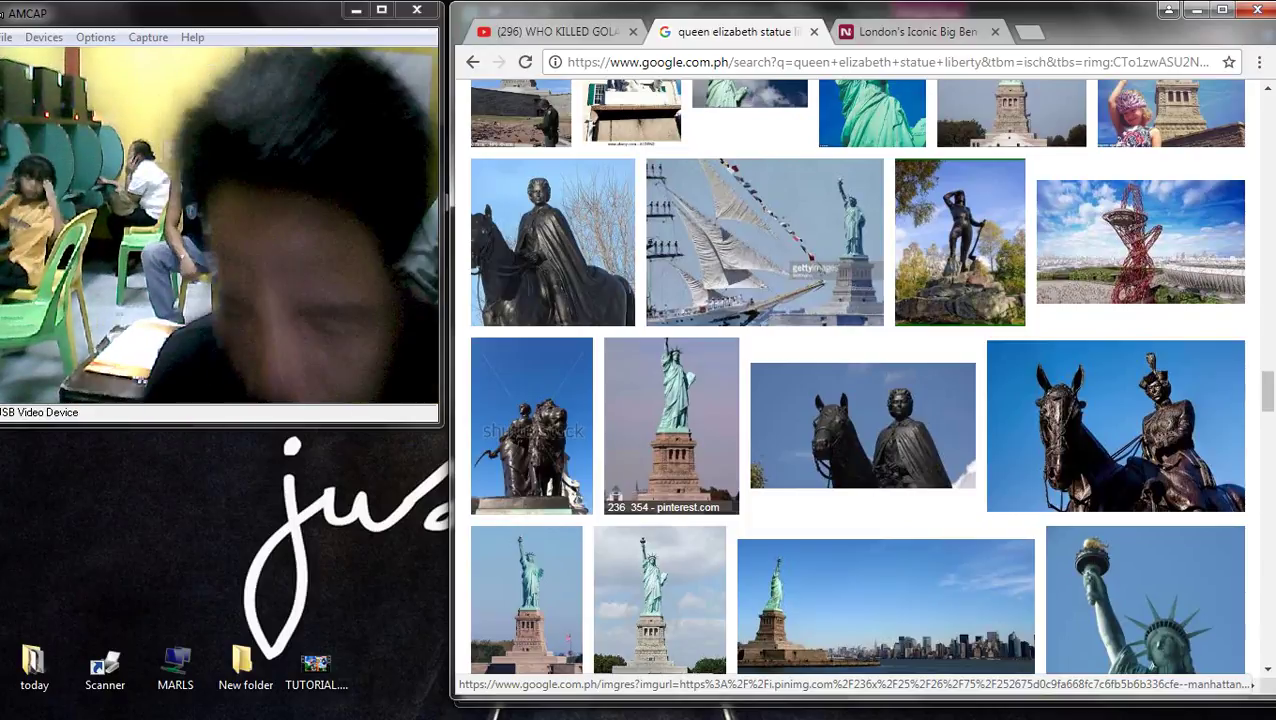
- Preview the skyline, Freaking News and waterside pedestal statue photos, loading related images
scroll(1115, 425, "down", 2)
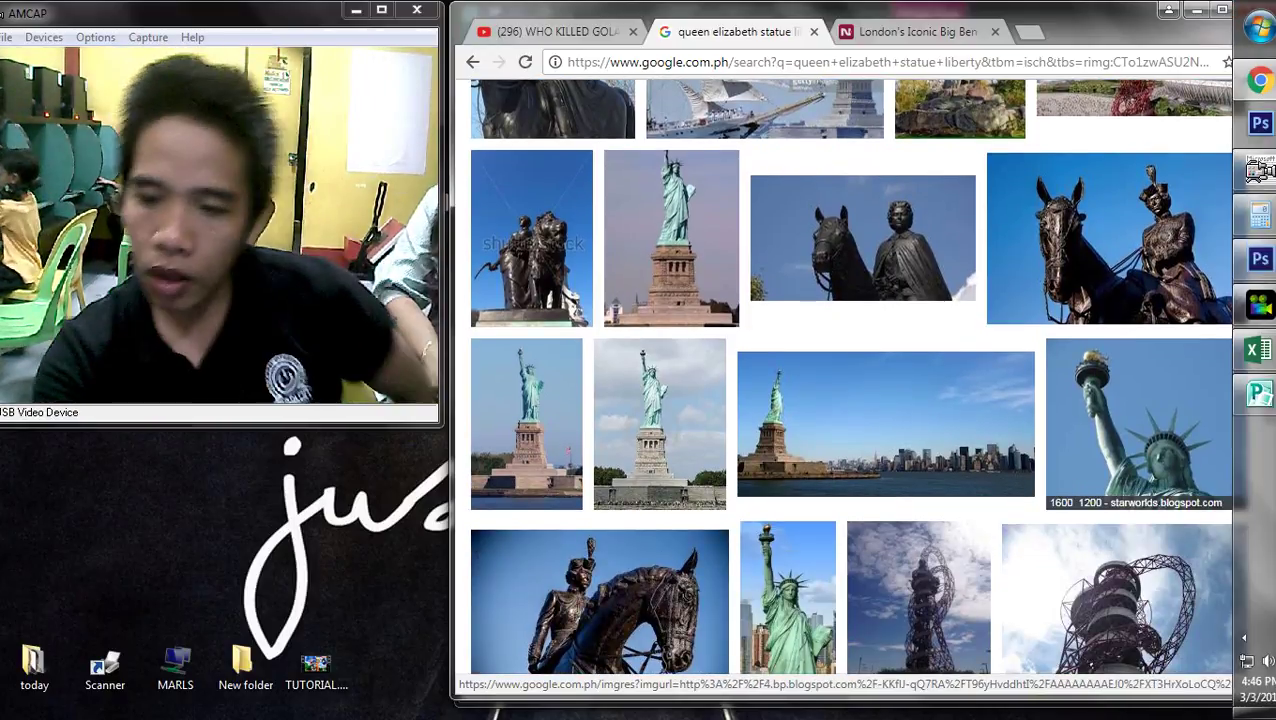
scroll(918, 333, "down", 3)
left_click(787, 333)
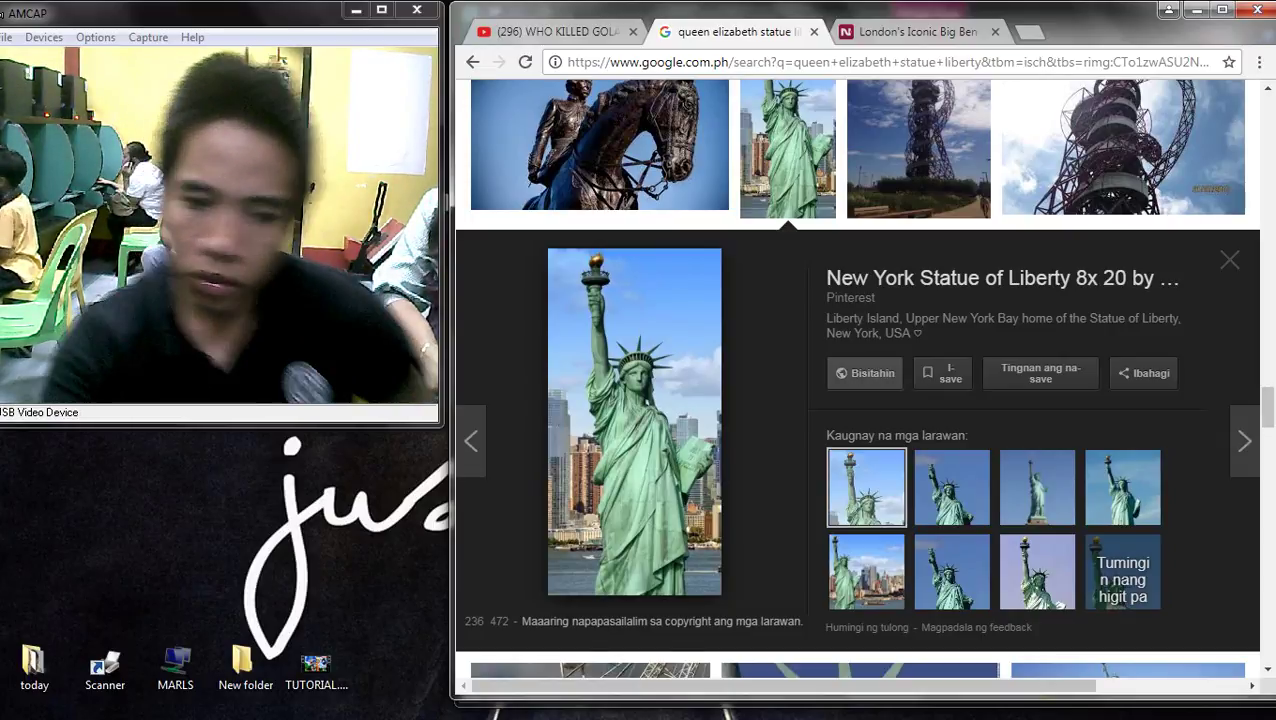
scroll(862, 373, "down", 3)
left_click(951, 206)
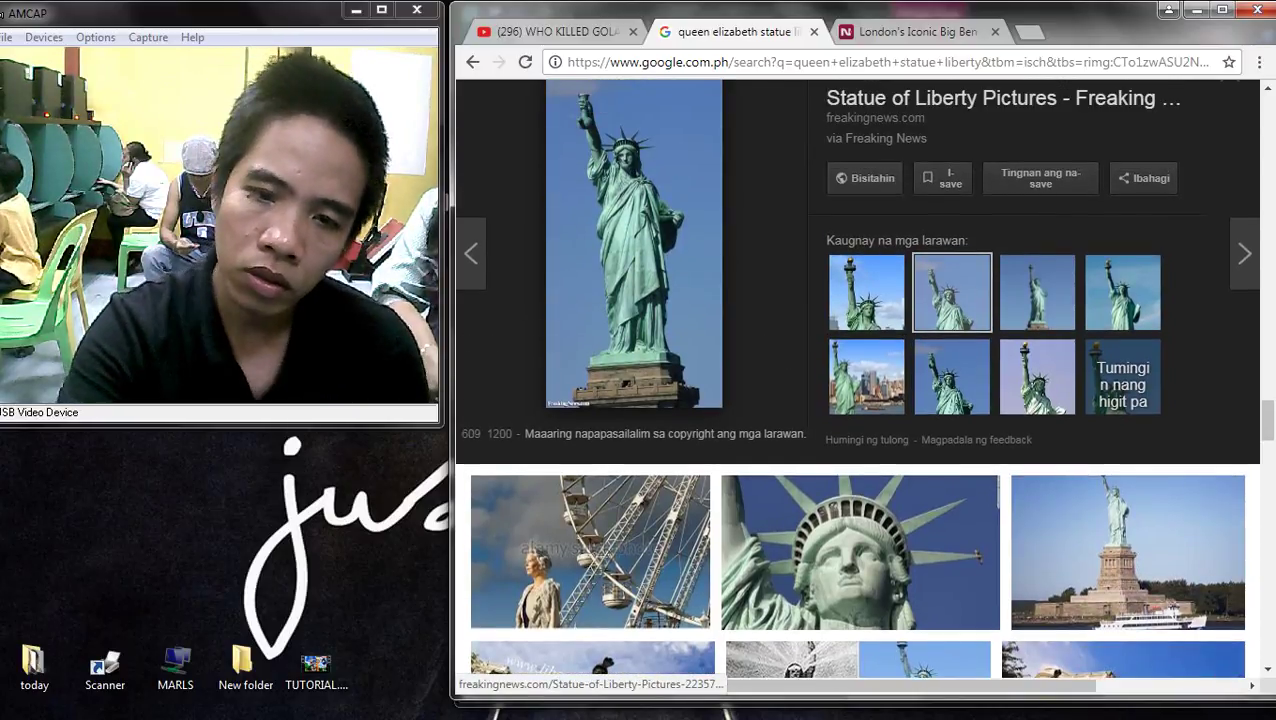
left_click(1037, 375)
left_click(951, 383)
scroll(951, 383, "down", 2)
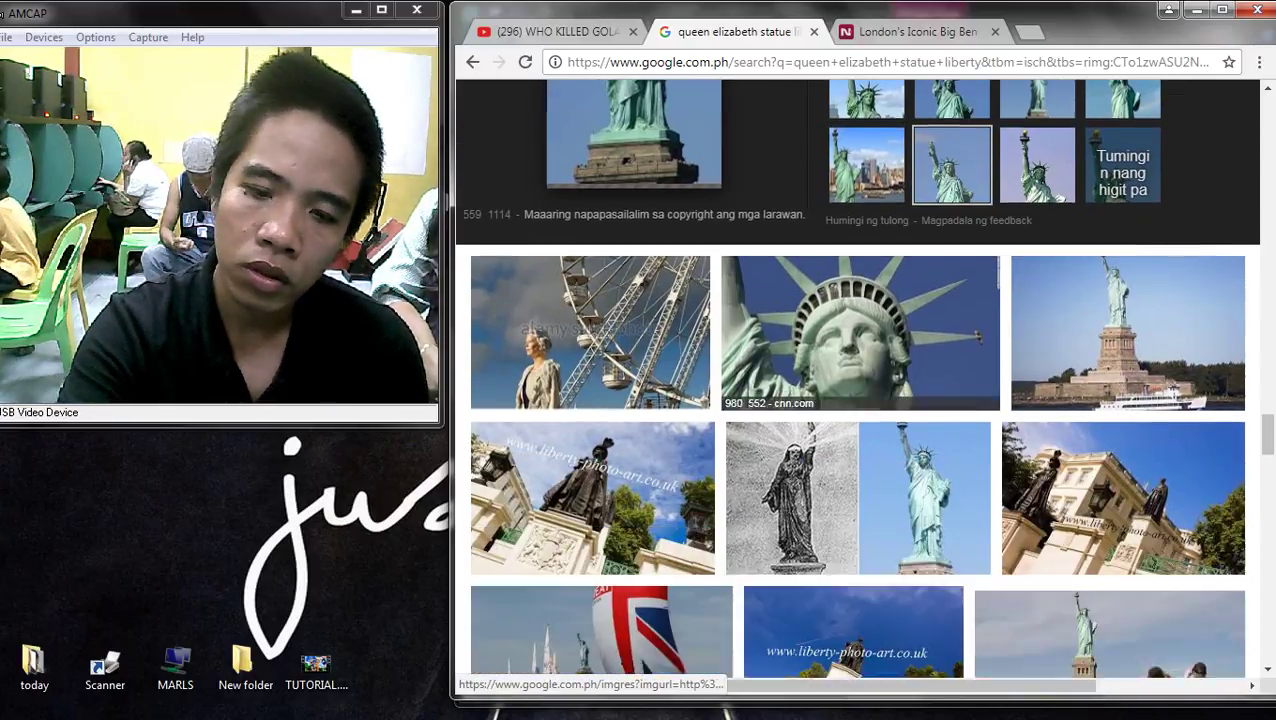
scroll(809, 575, "down", 6)
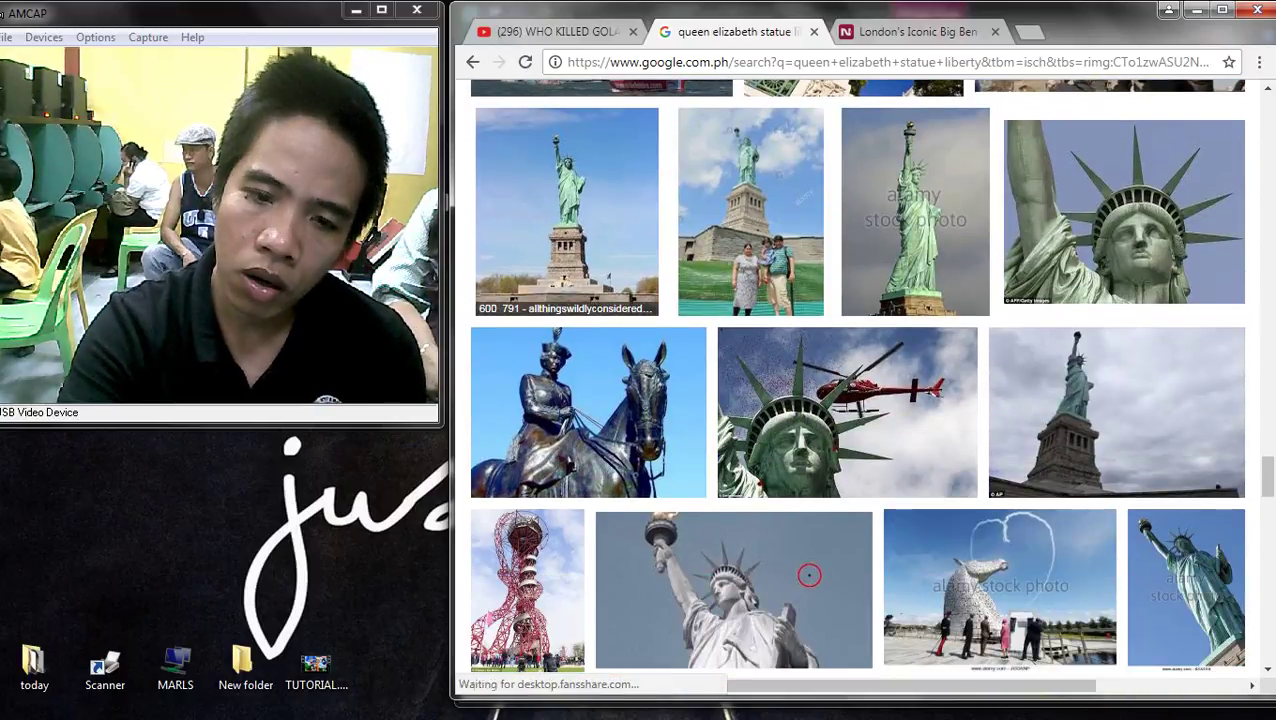
left_click(567, 210)
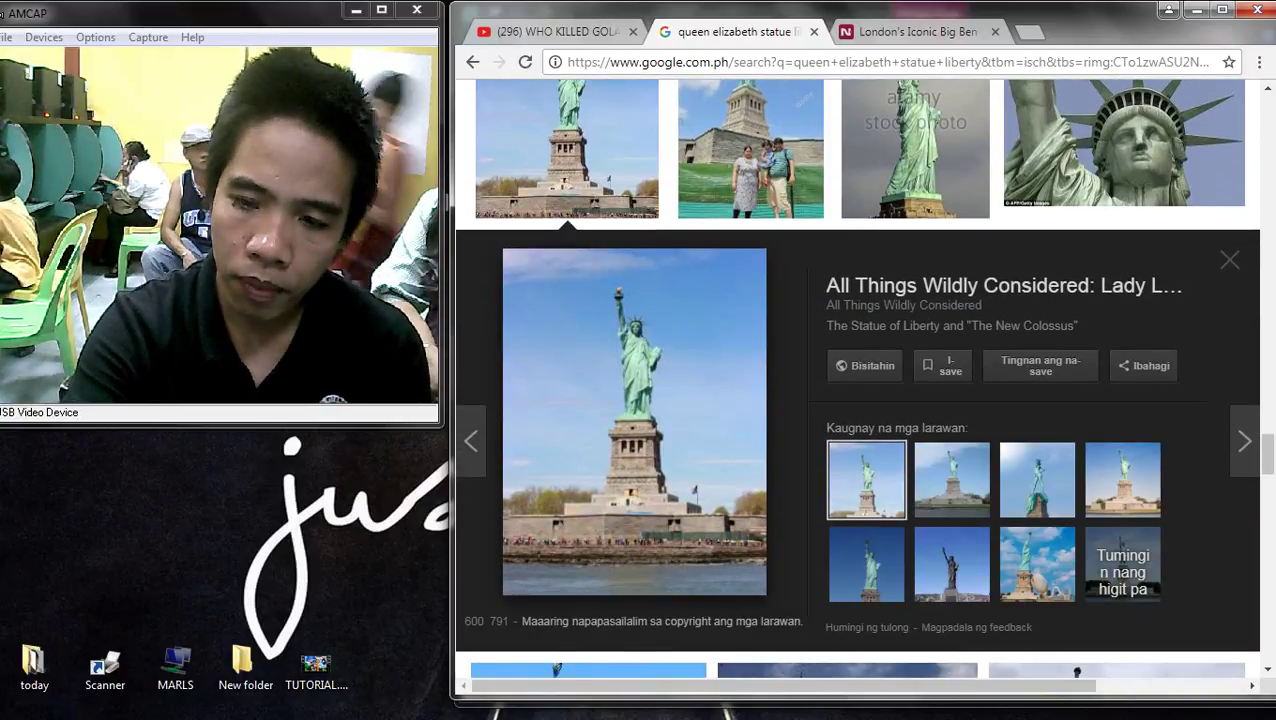
left_click(1123, 565)
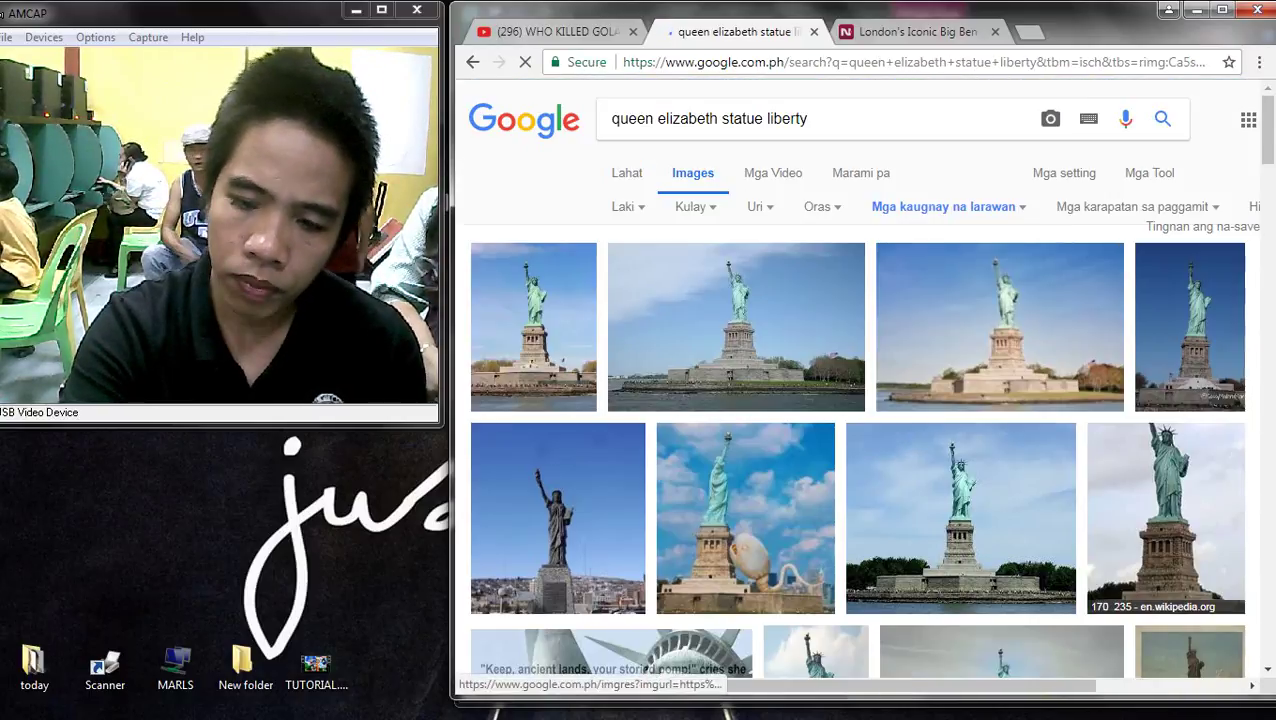
- Preview the Wikipedia, dark replica, cloudy-sky and island pedestal statue photos
left_click(1165, 515)
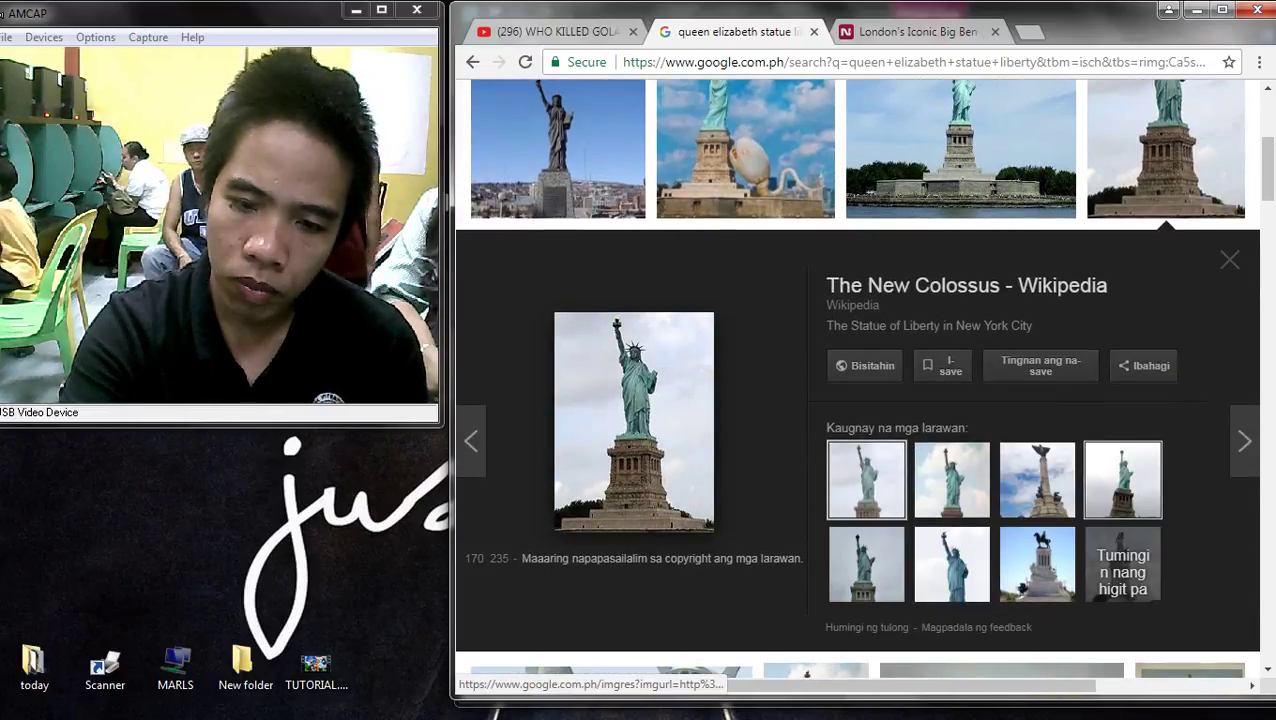
left_click(558, 150)
left_click(746, 160)
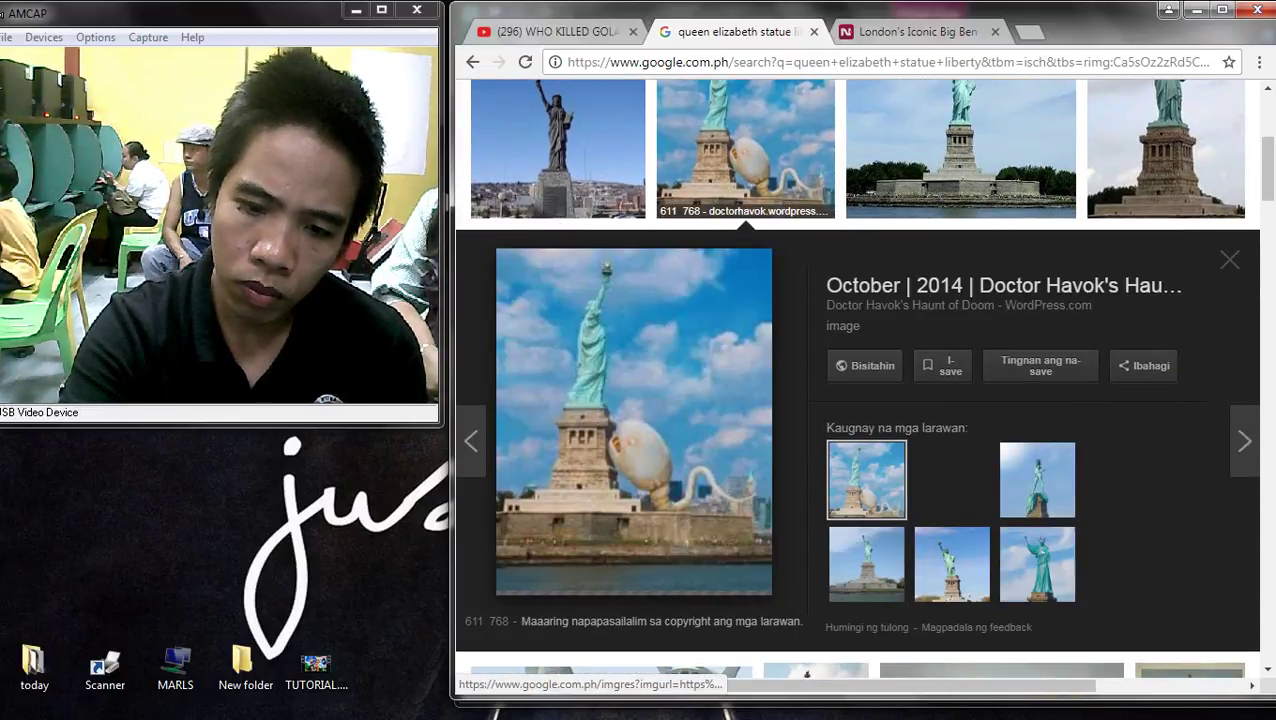
scroll(635, 450, "up", 2)
left_click(556, 350)
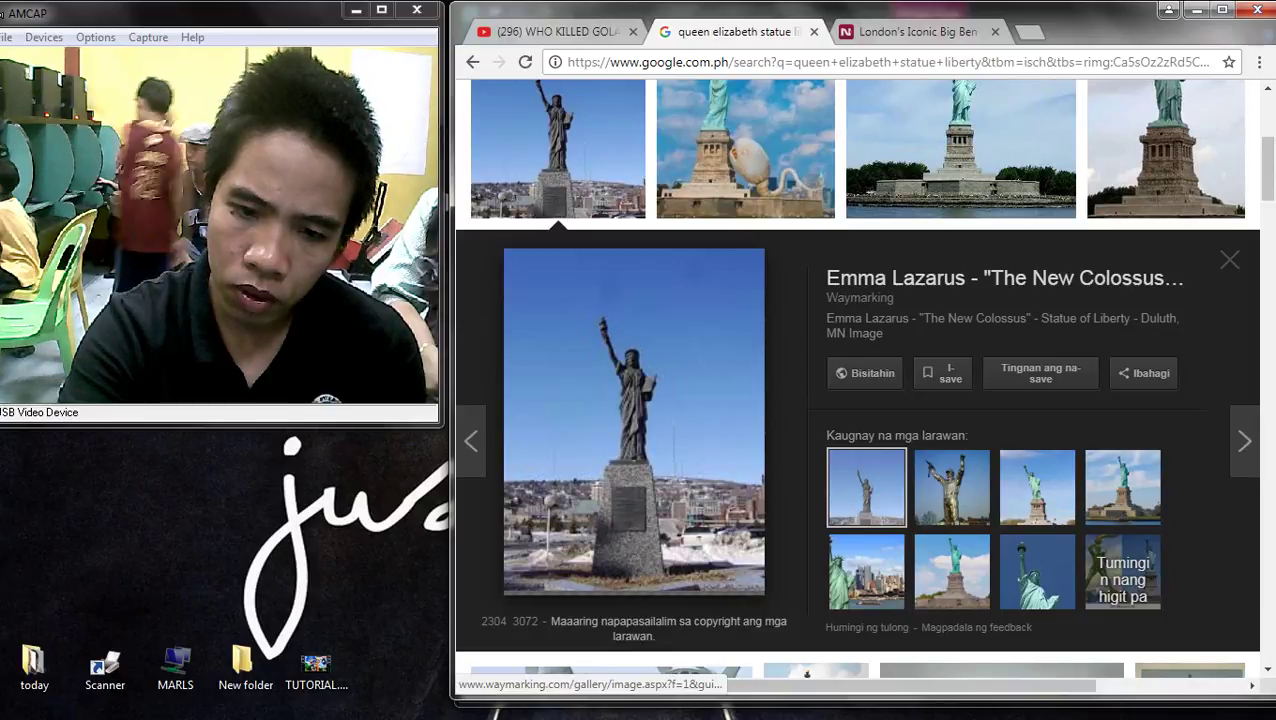
scroll(857, 380, "up", 3)
left_click(533, 330)
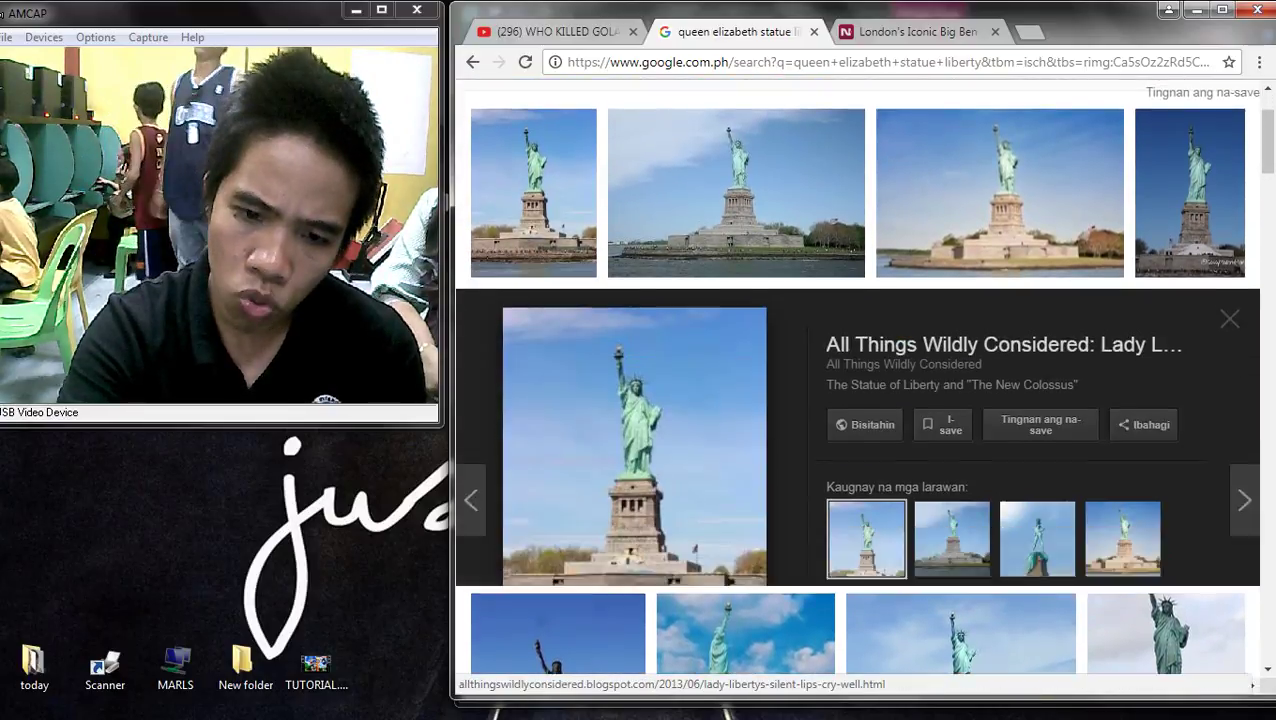
left_click(1000, 150)
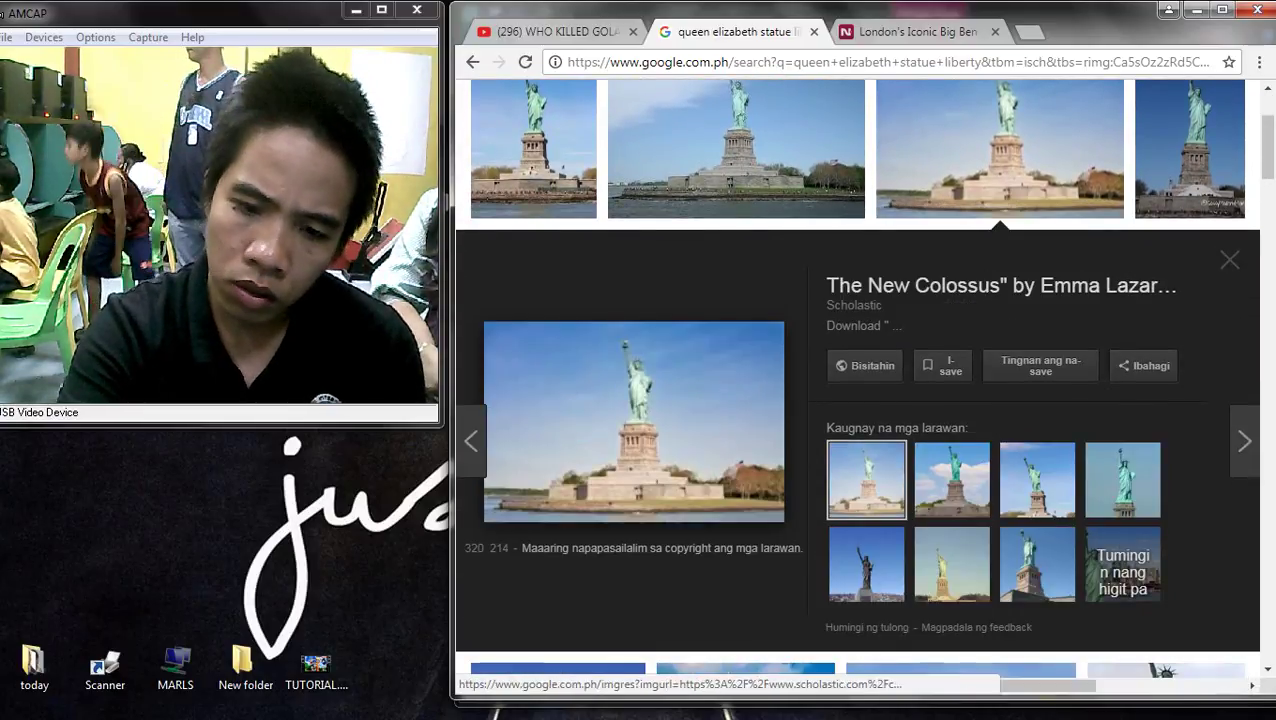
scroll(816, 400, "down", 5)
scroll(816, 384, "down", 3)
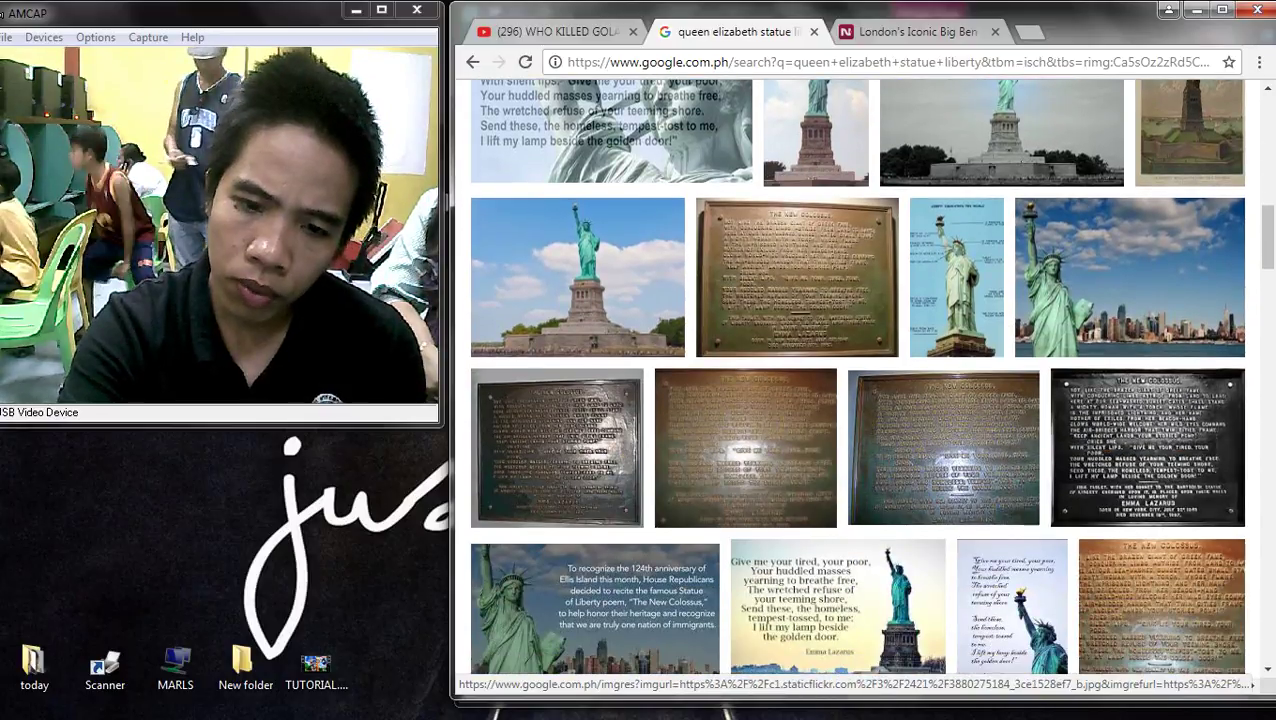
left_click(578, 280)
scroll(745, 460, "down", 3)
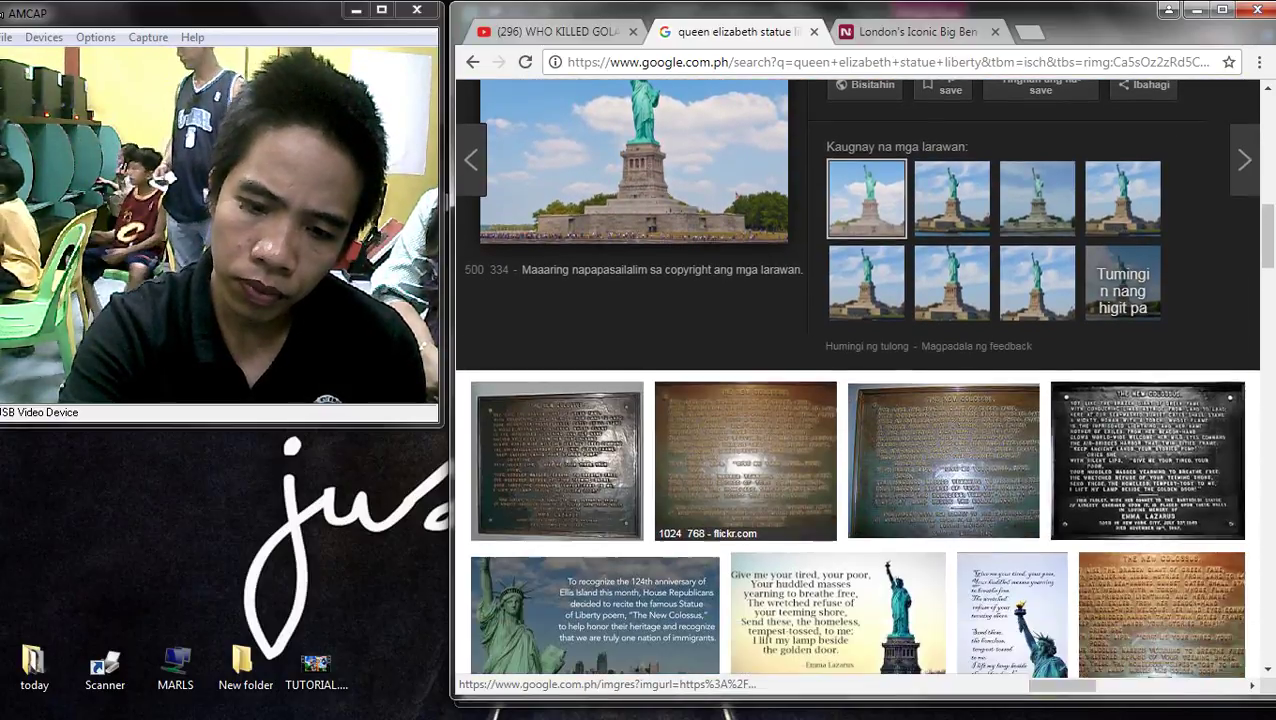
scroll(745, 460, "up", 3)
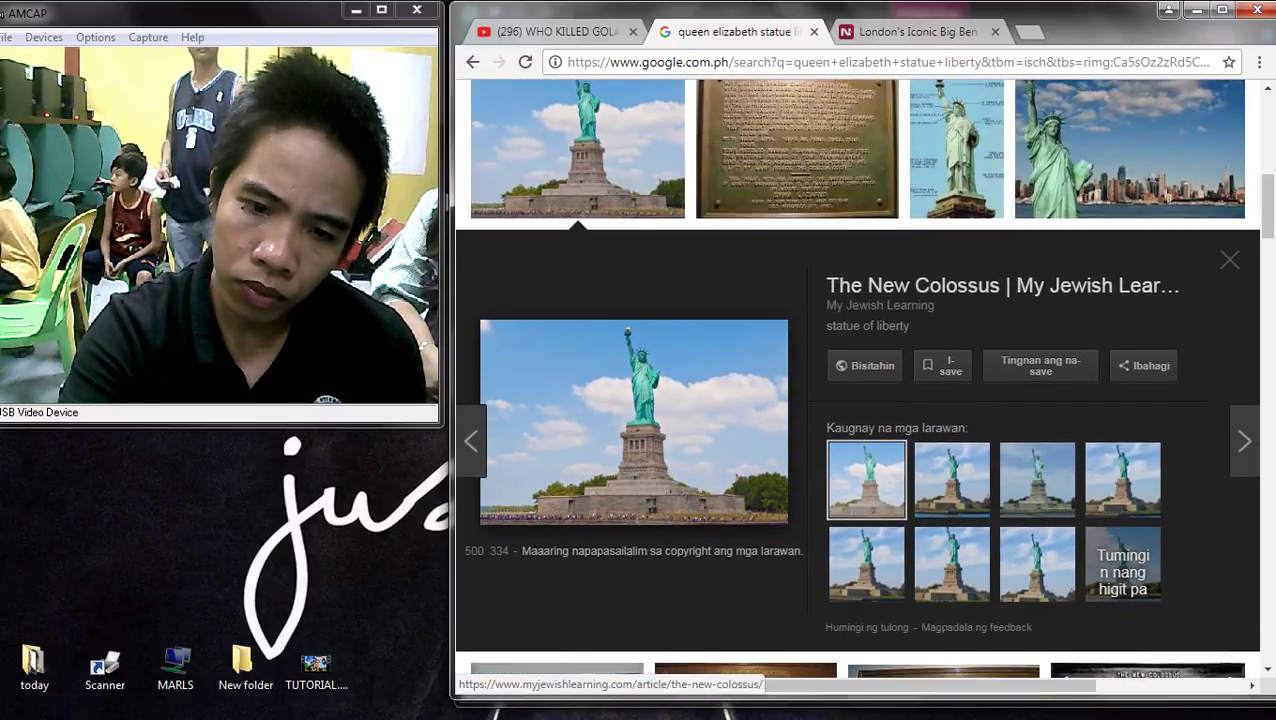
- Copy The New Colossus Statue of Liberty image and switch back to Publisher
right_click(609, 365)
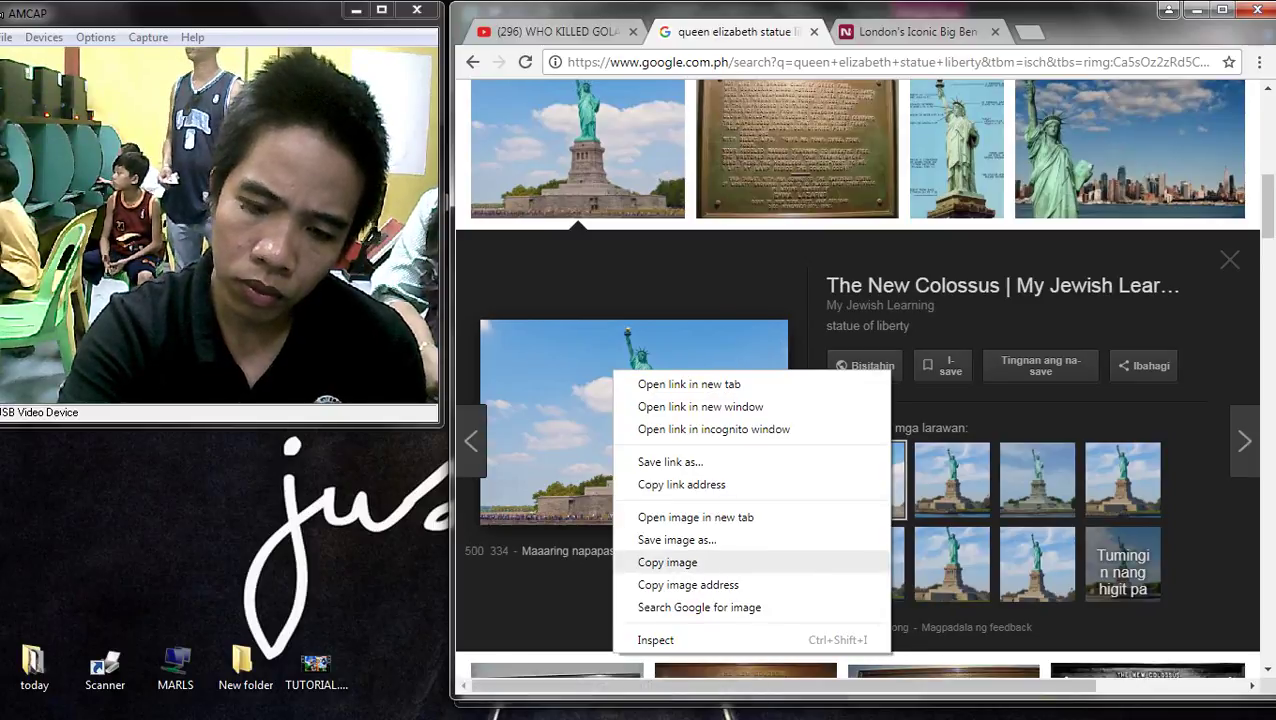
left_click(672, 561)
key("alt+Tab")
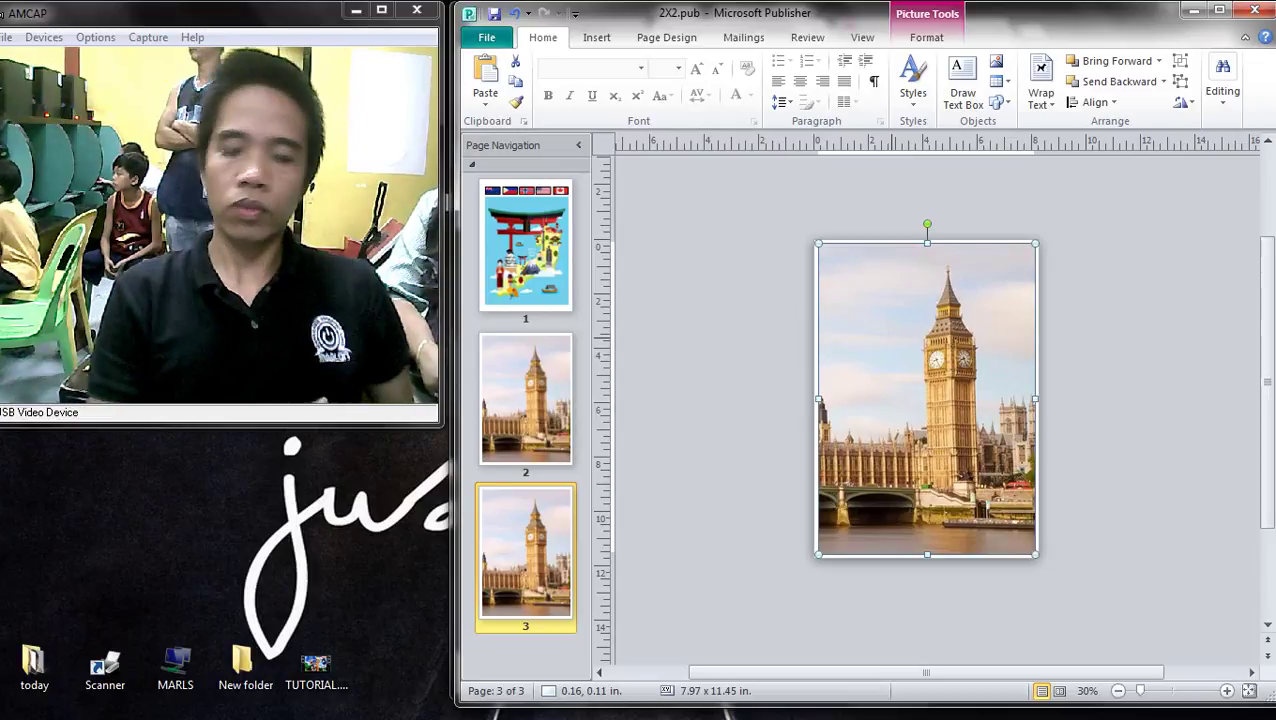
- Paste the Statue of Liberty photo onto page 3 and compare it with page 2
key("ctrl+v")
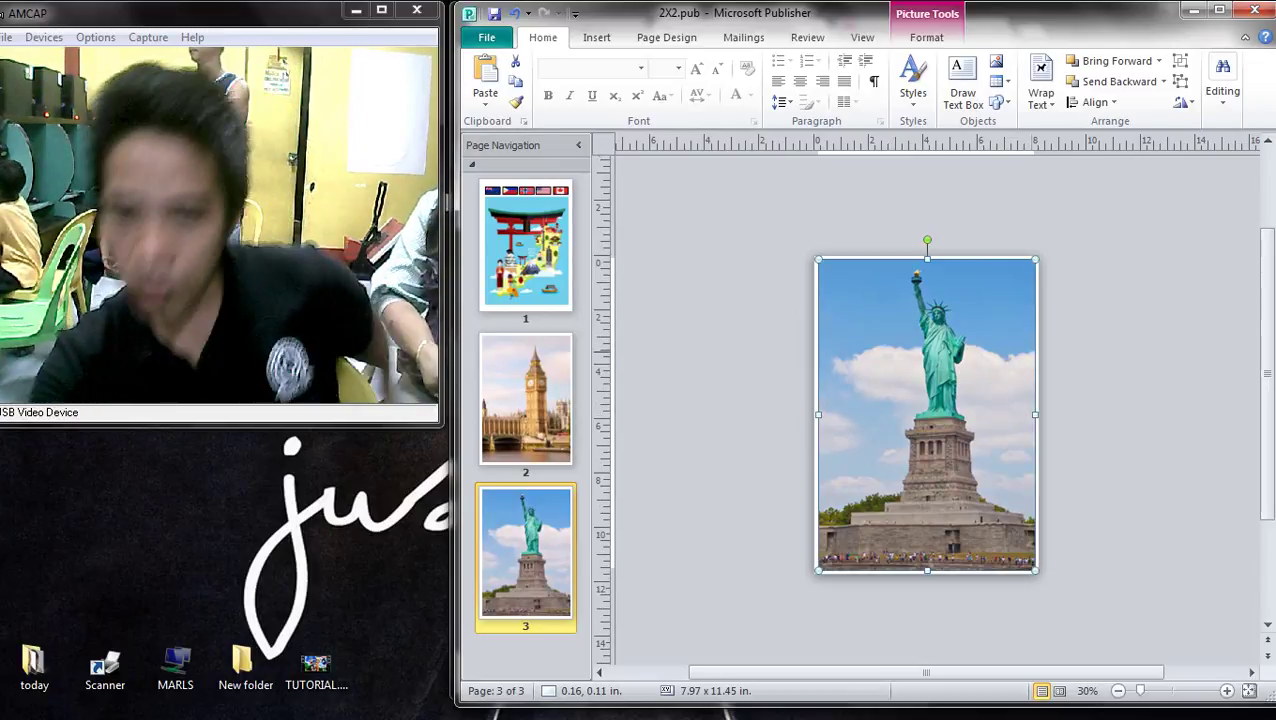
scroll(930, 400, "up", 5)
key("ctrl+Page_Up")
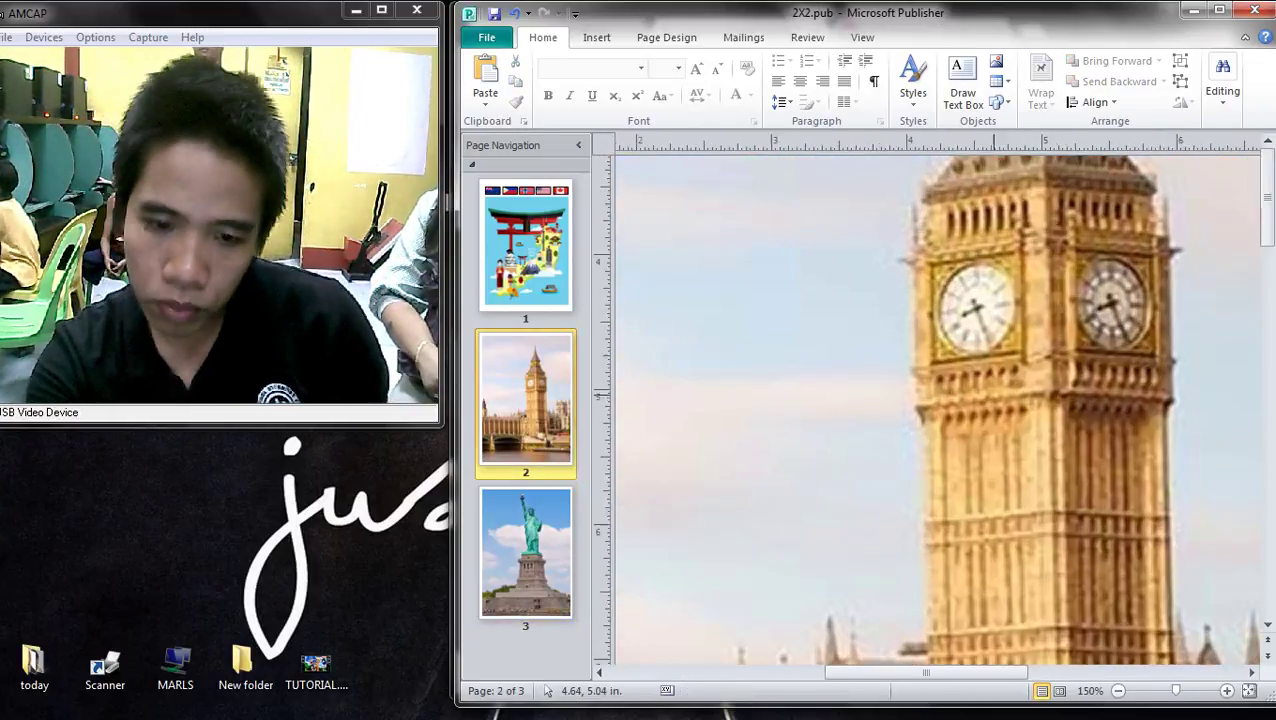
scroll(930, 400, "down", 6)
key("ctrl+Page_Down")
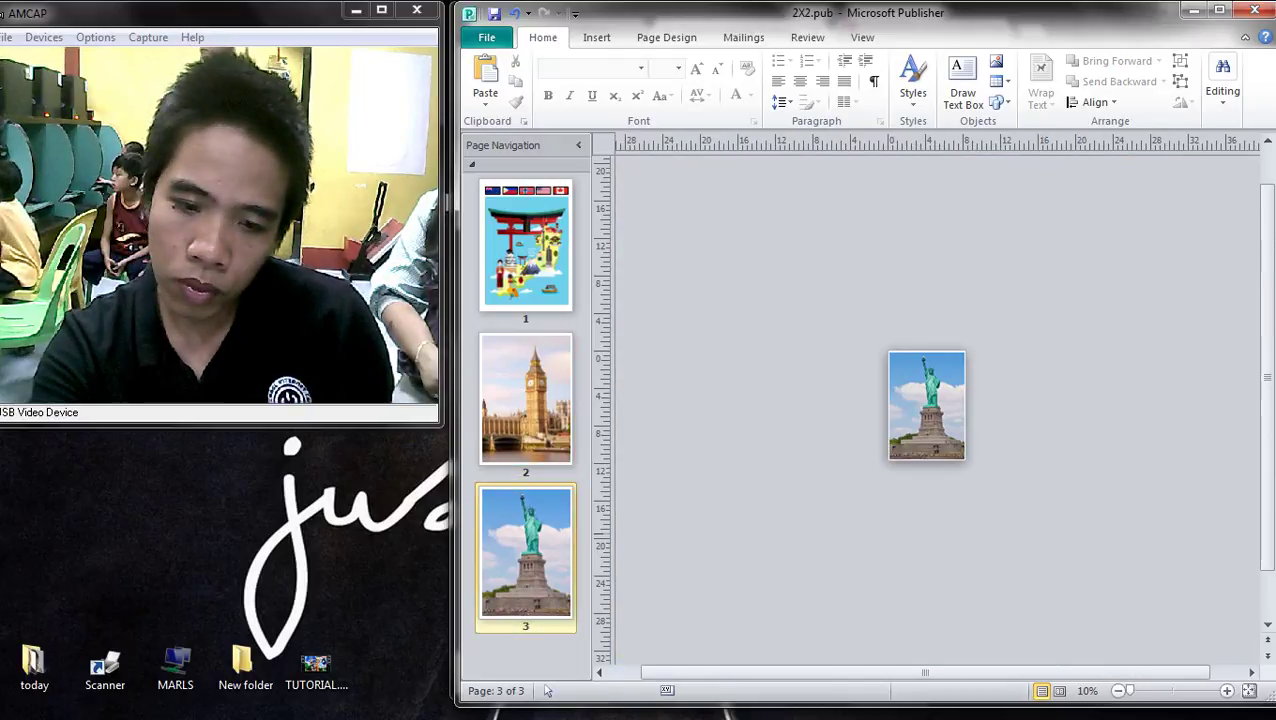
- Crop the Statue of Liberty picture so it fills page 3
left_click(926, 405)
scroll(926, 405, "up", 4)
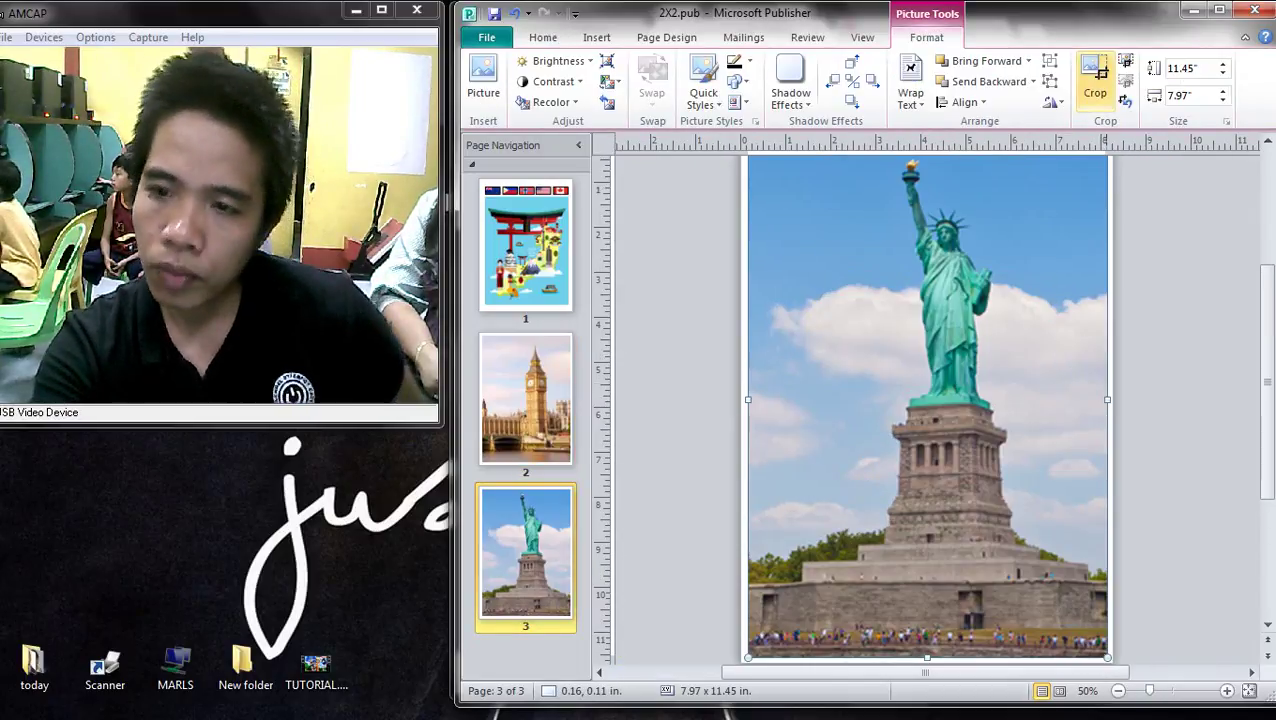
left_click(1095, 80)
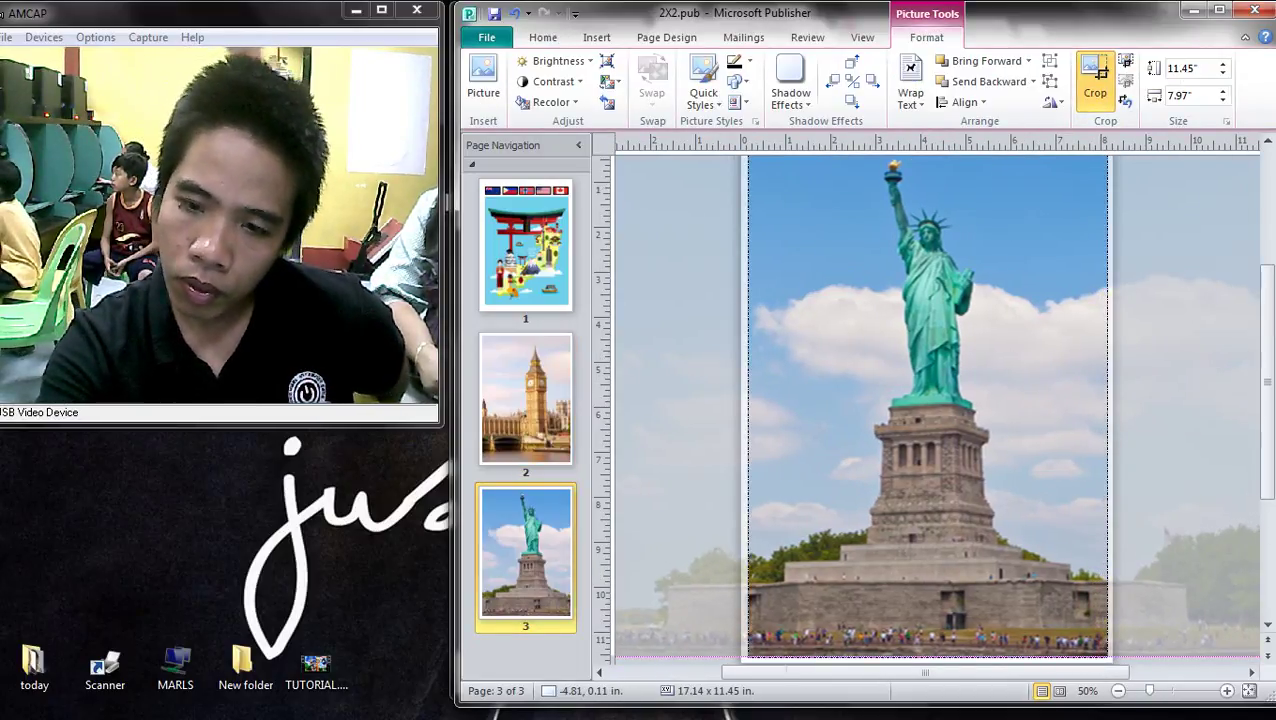
scroll(926, 410, "up", 2)
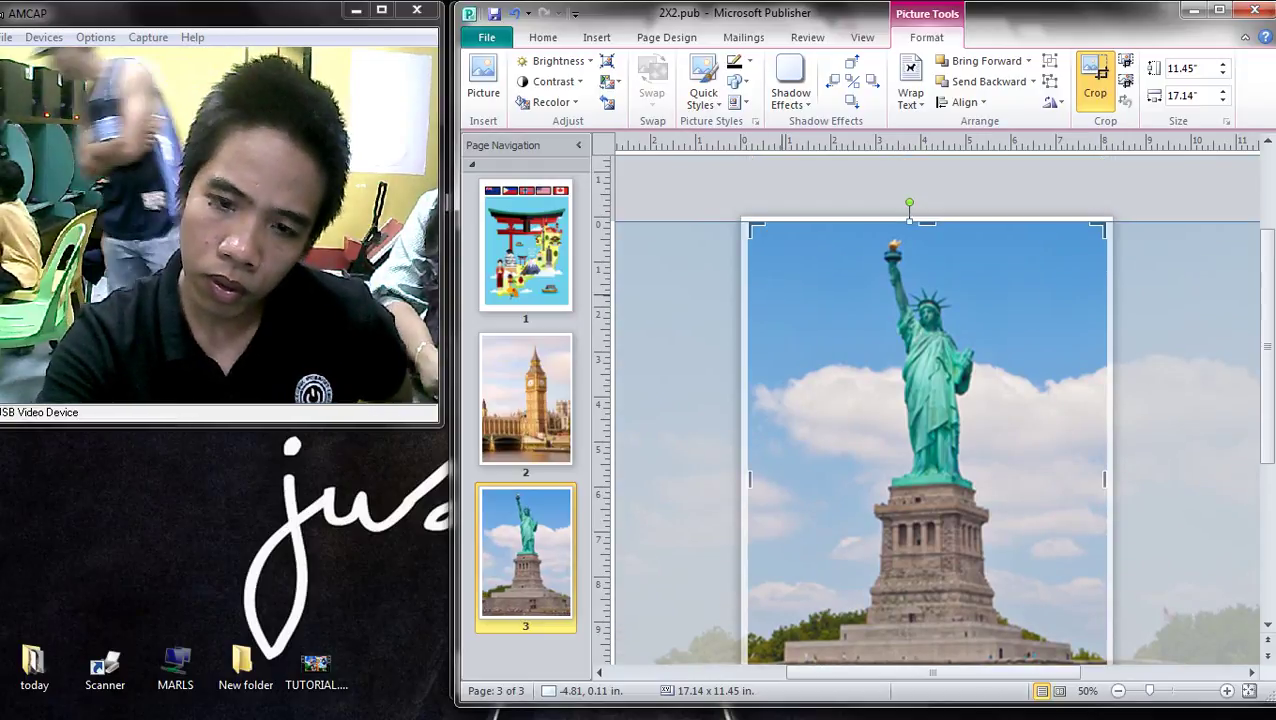
scroll(929, 378, "down", 4)
scroll(927, 400, "up", 2)
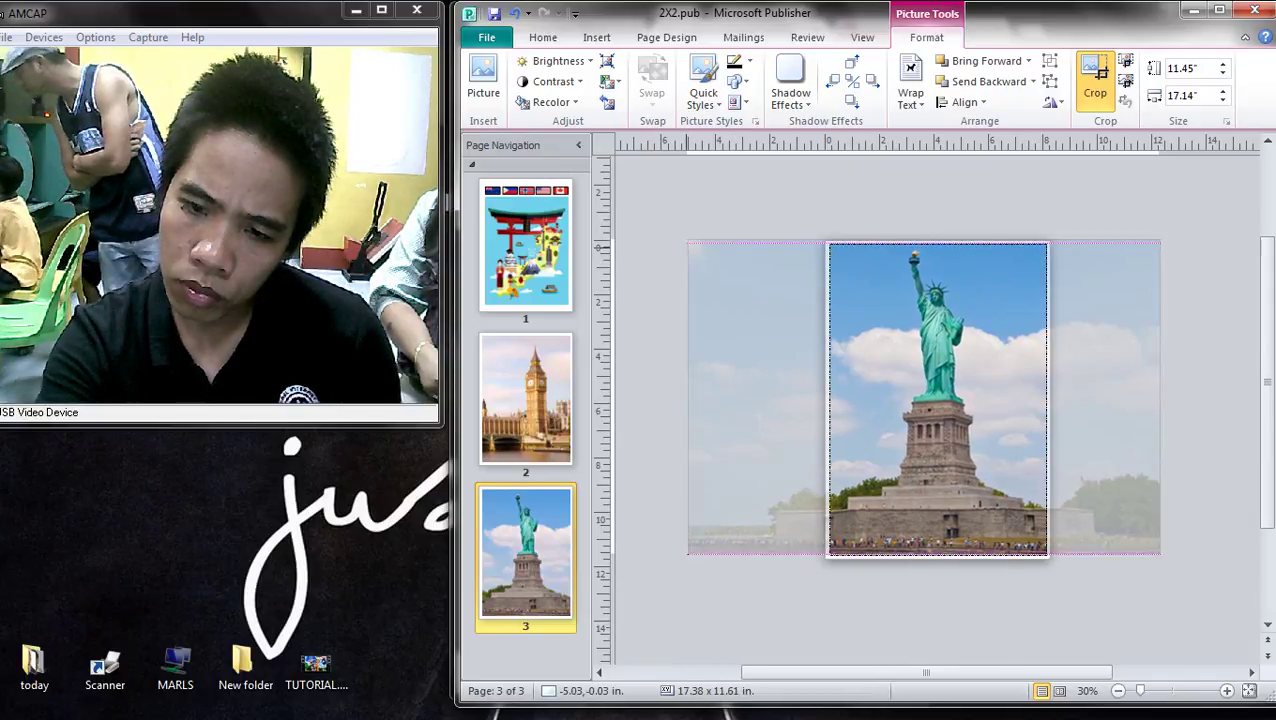
key("Escape")
key("Escape")
scroll(961, 499, "up", 2)
scroll(1001, 450, "down", 4)
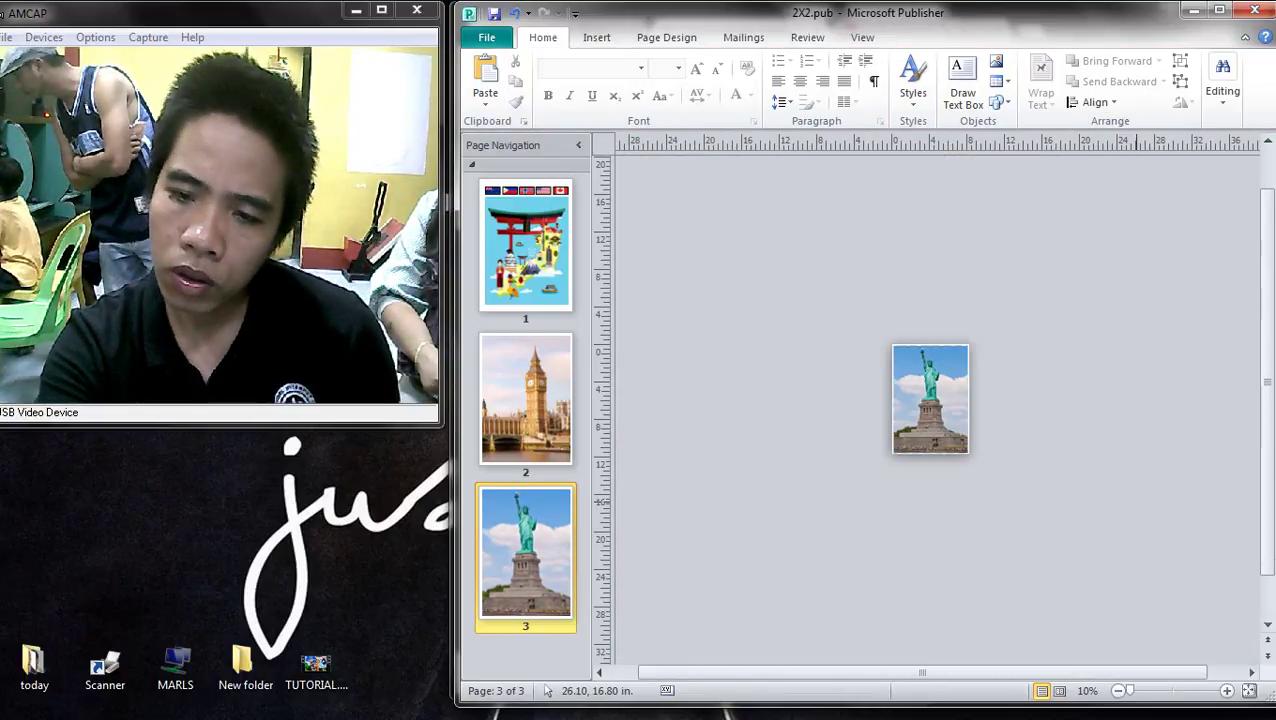
scroll(1107, 498, "up", 2)
scroll(1107, 498, "up", 3)
scroll(1060, 560, "down", 5)
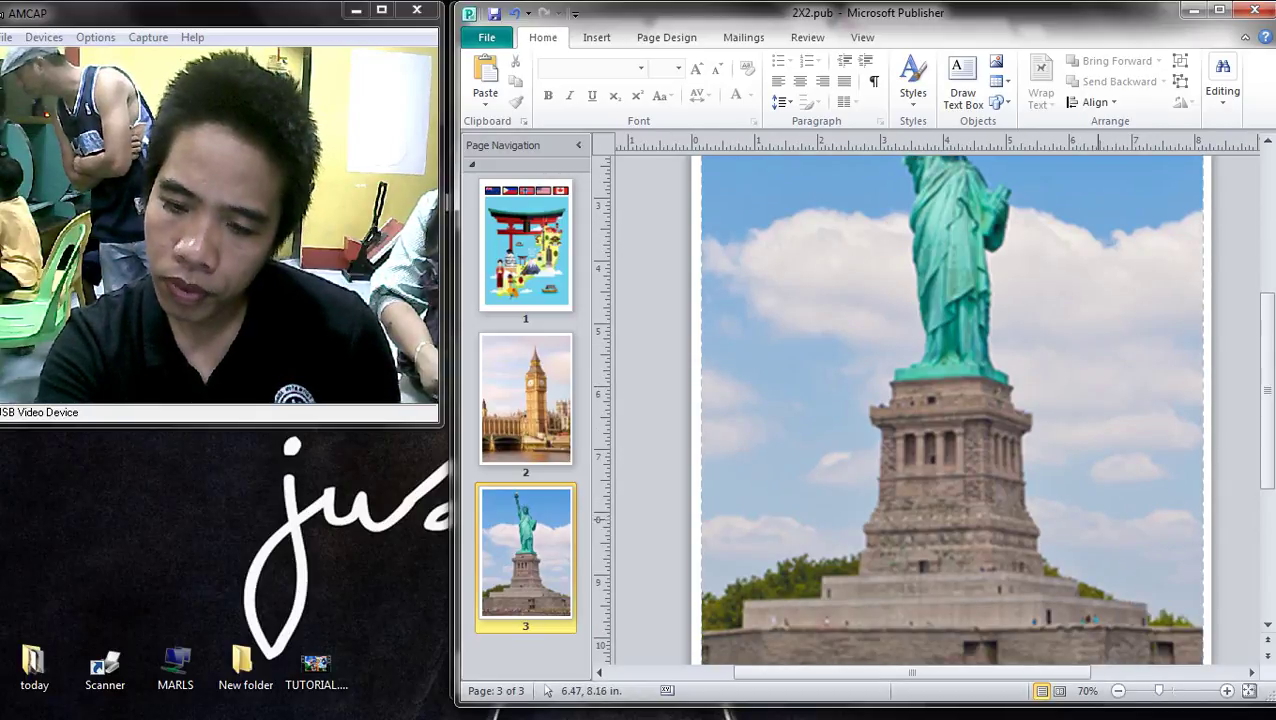
scroll(1127, 590, "down", 2)
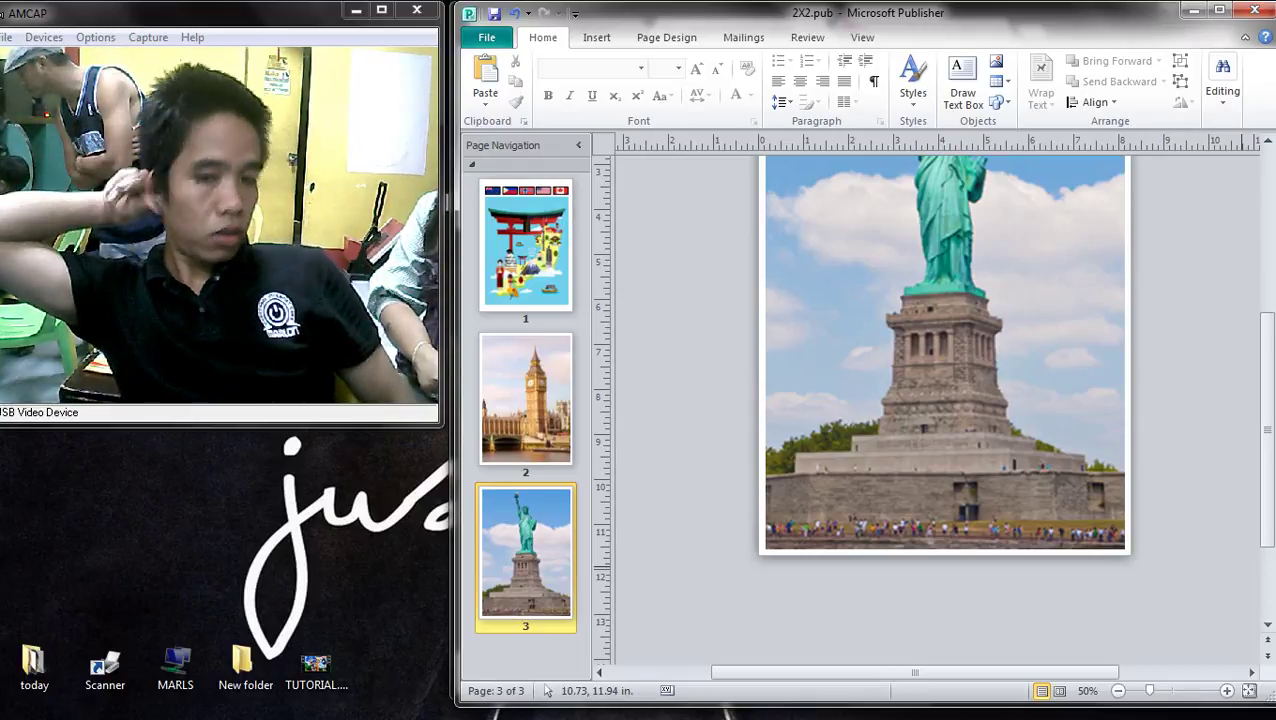
- Re-crop the Statue of Liberty picture, enlarging the image behind the crop and nudging it slightly left
scroll(928, 373, "down", 3)
left_click(928, 373)
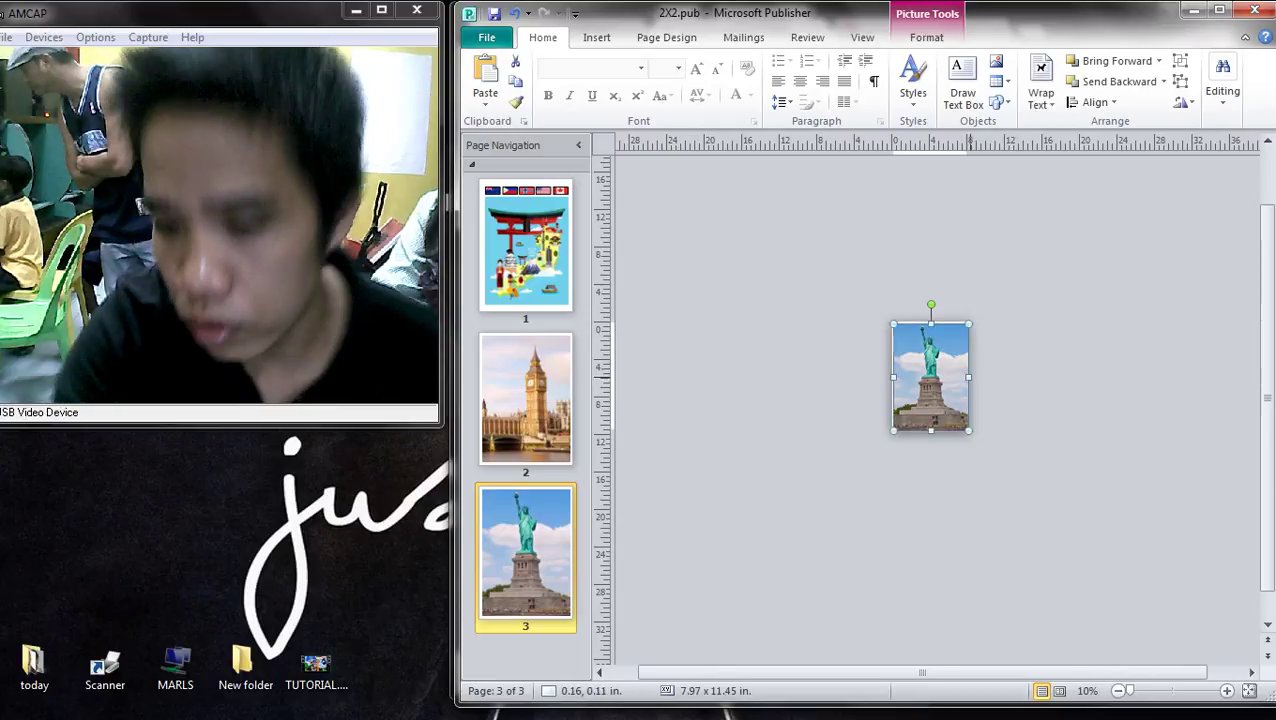
scroll(928, 373, "up", 3)
left_click(926, 37)
left_click(1095, 80)
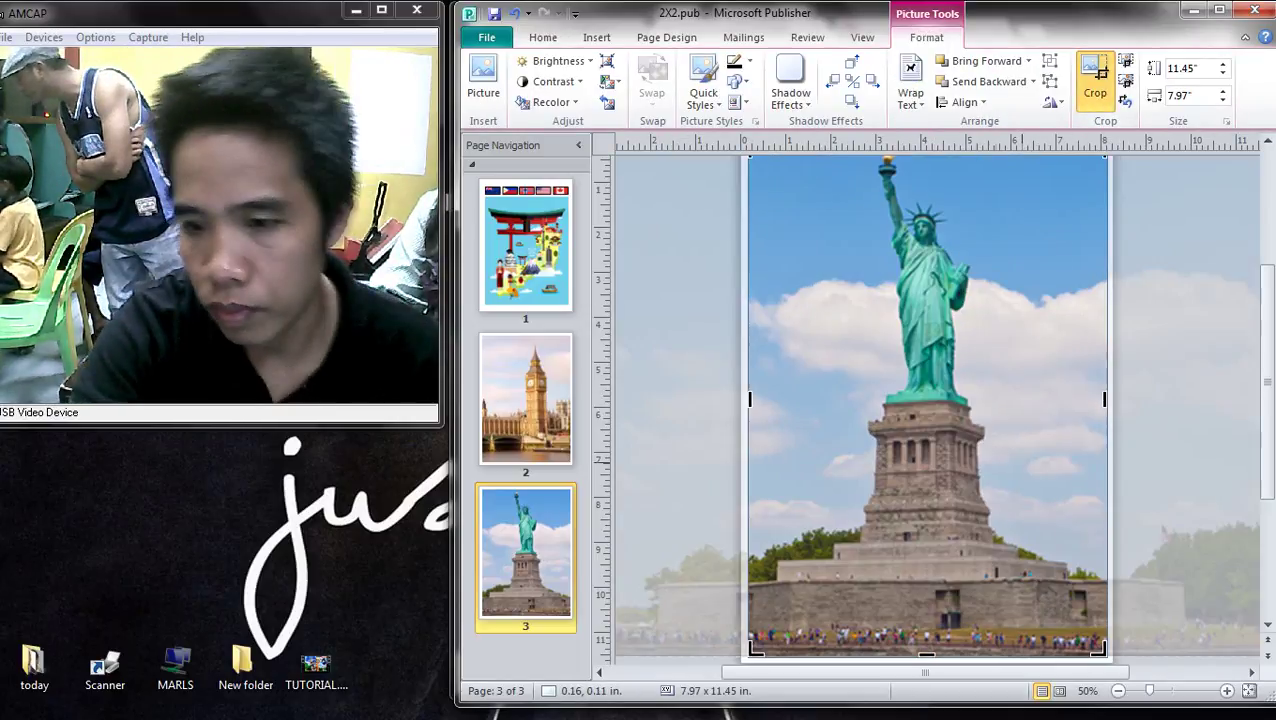
scroll(928, 400, "down", 2)
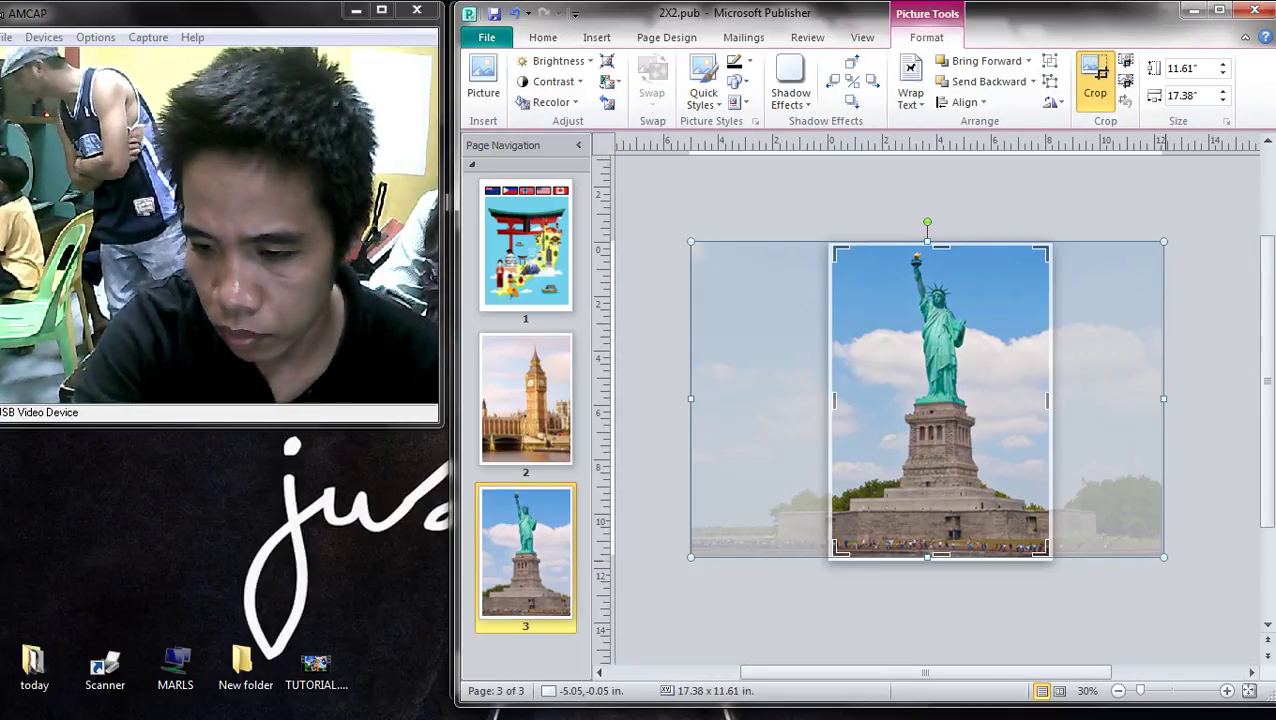
left_click_drag(1163, 557, 1195, 578)
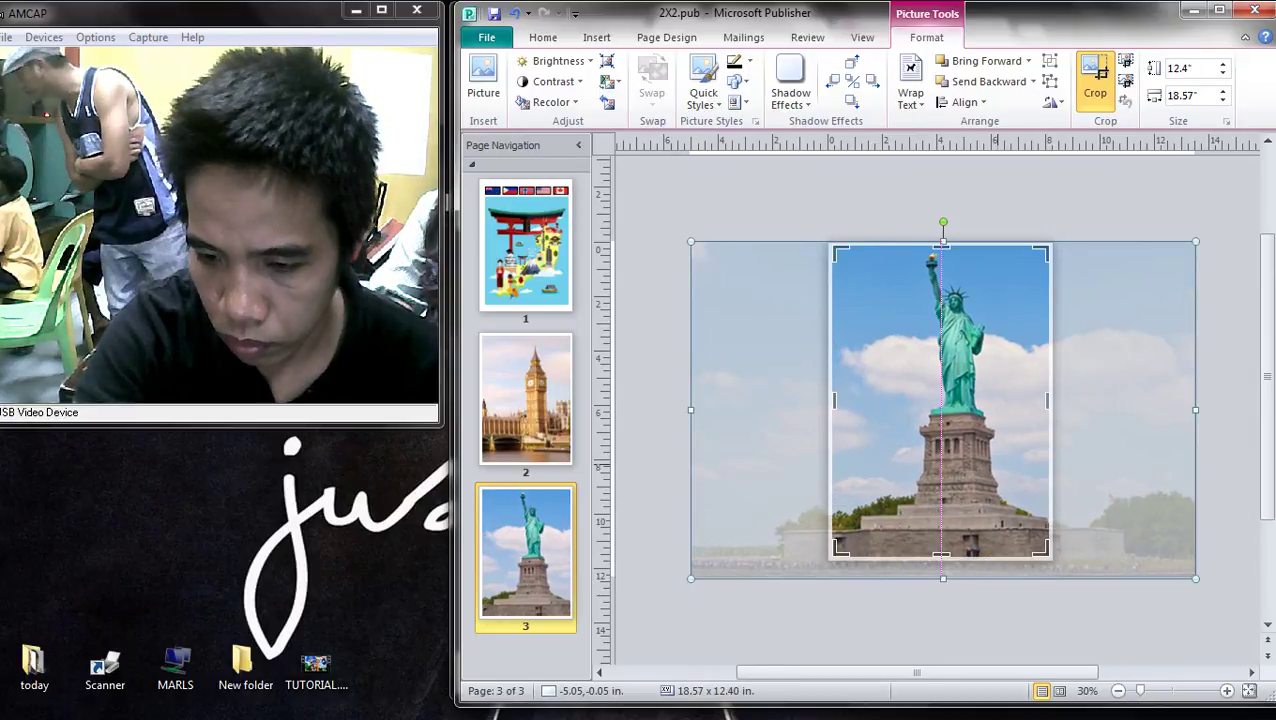
left_click_drag(940, 400, 920, 400)
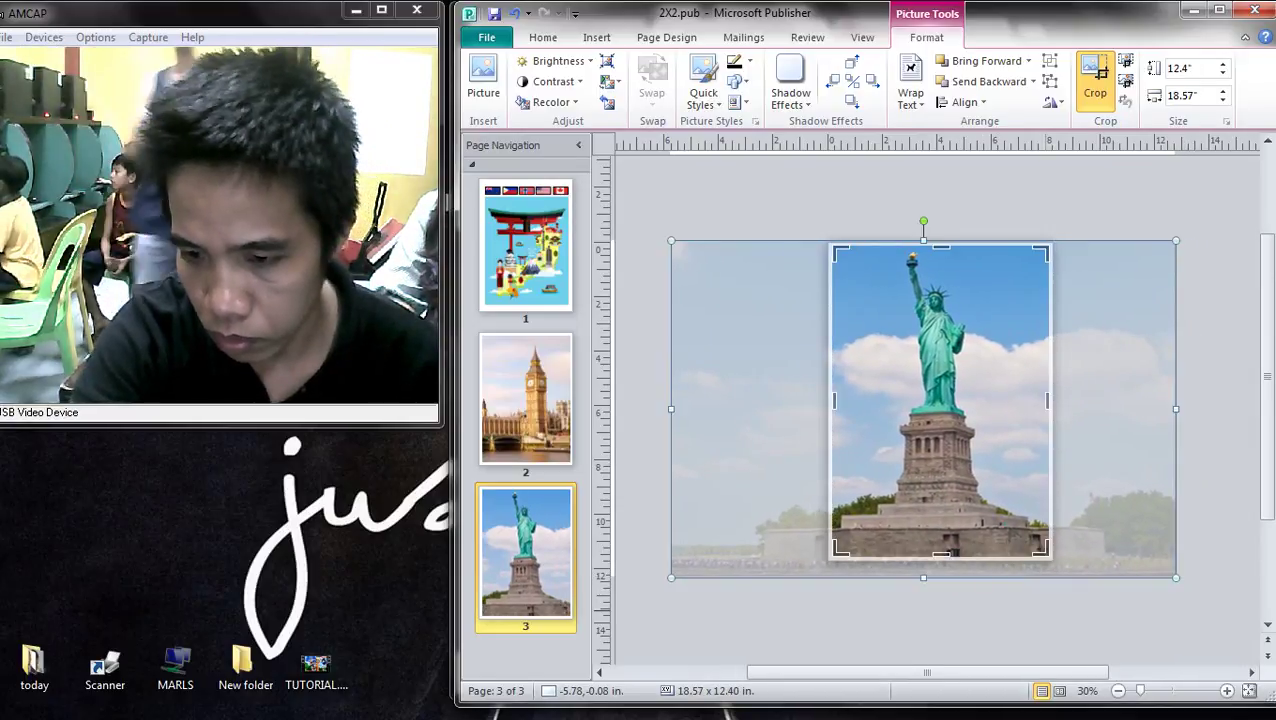
left_click(1089, 622)
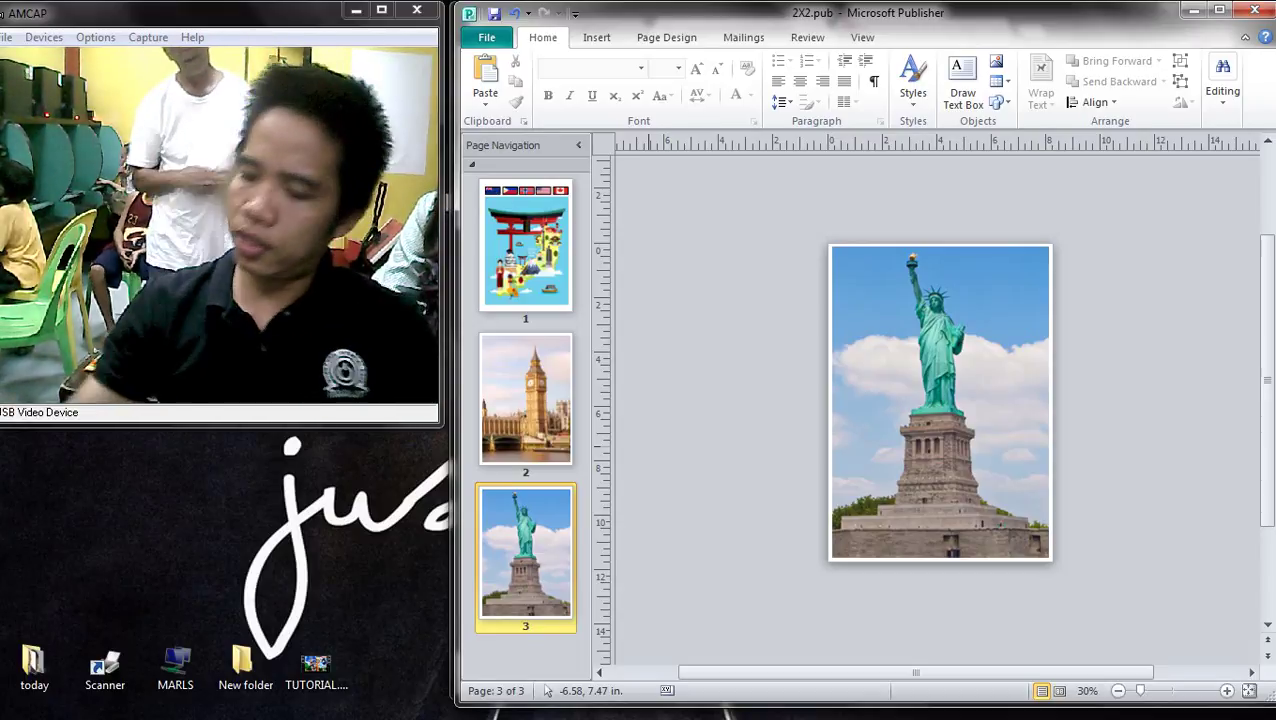
- Bring the Google Images browser forward and minimize it to reveal the desktop
key("ctrl+a")
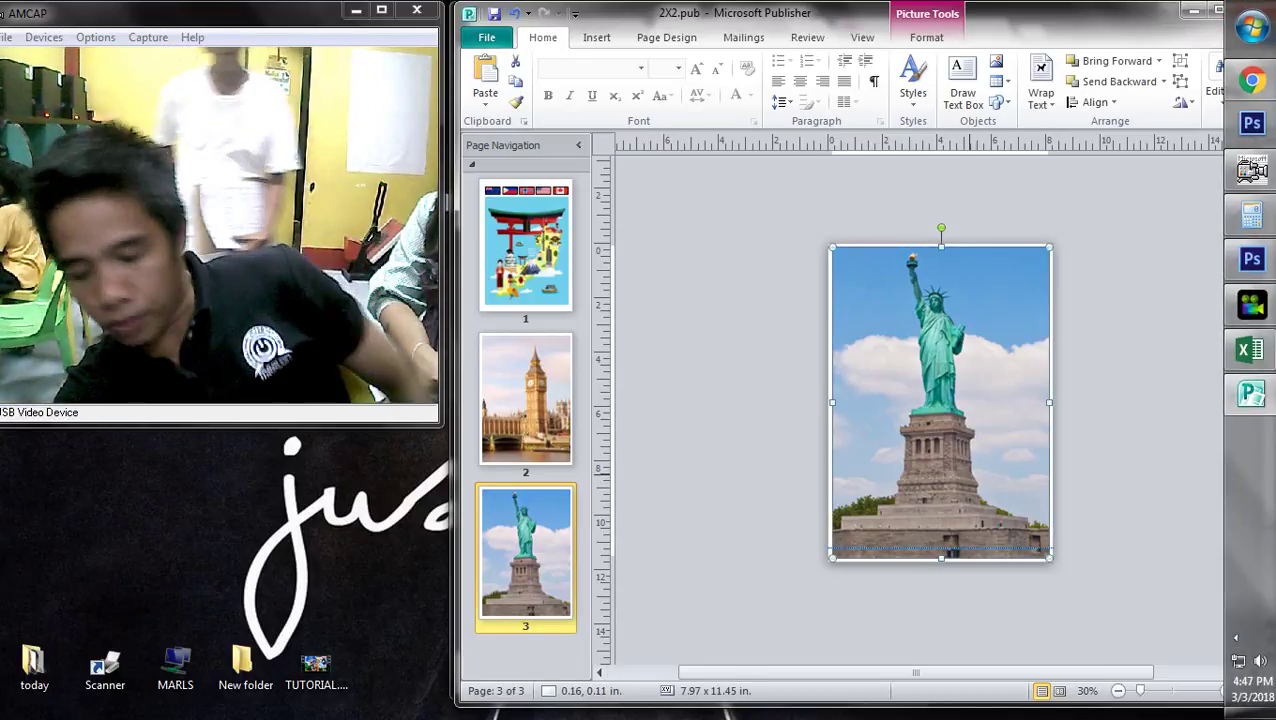
key("alt+Tab")
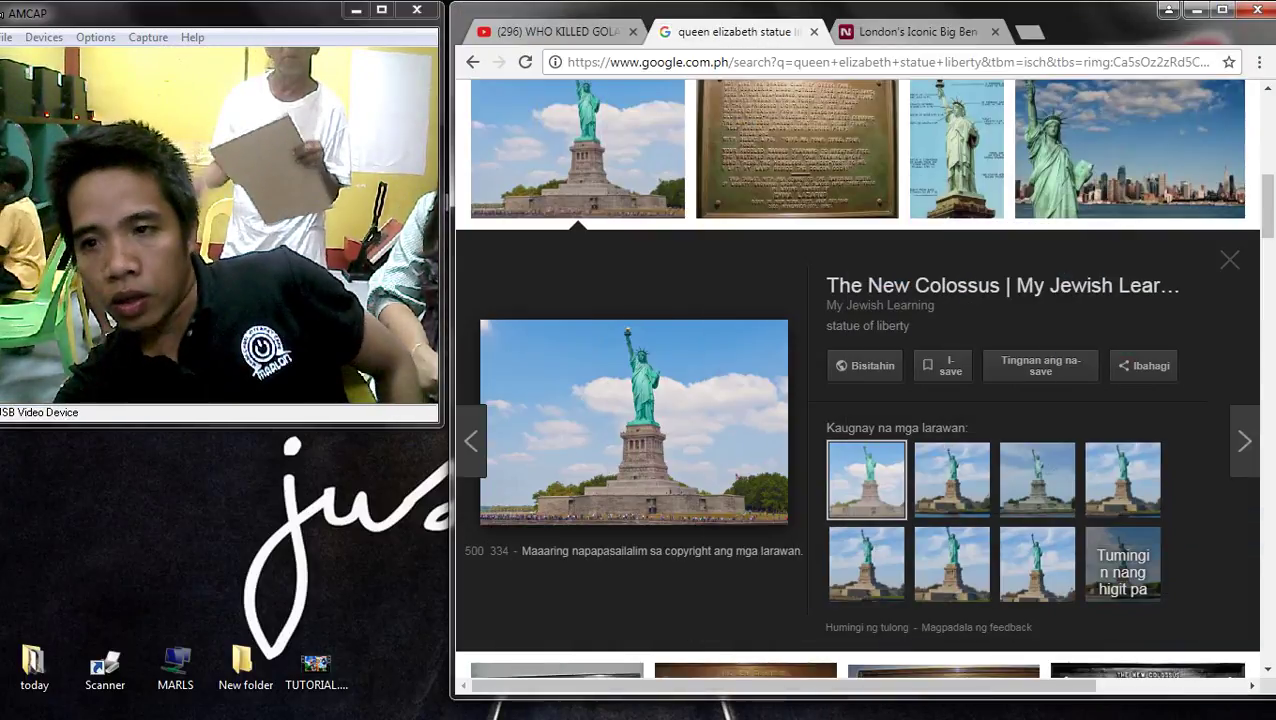
left_click(1196, 10)
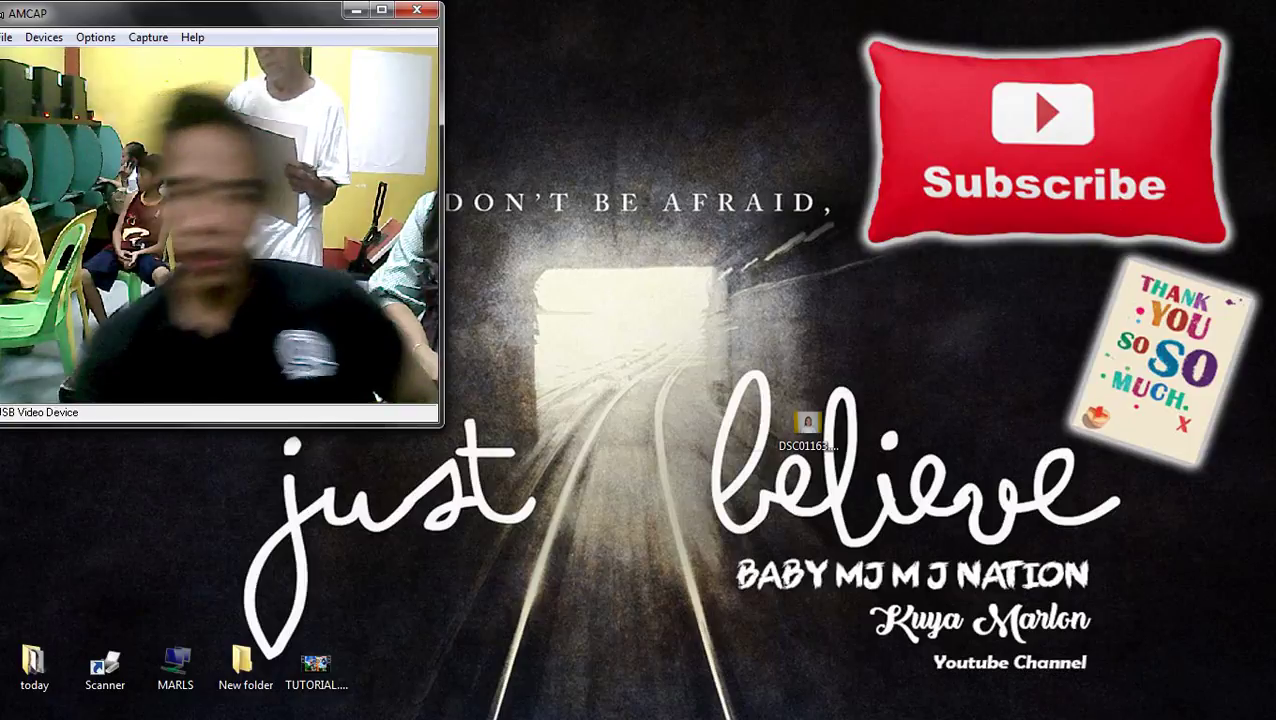
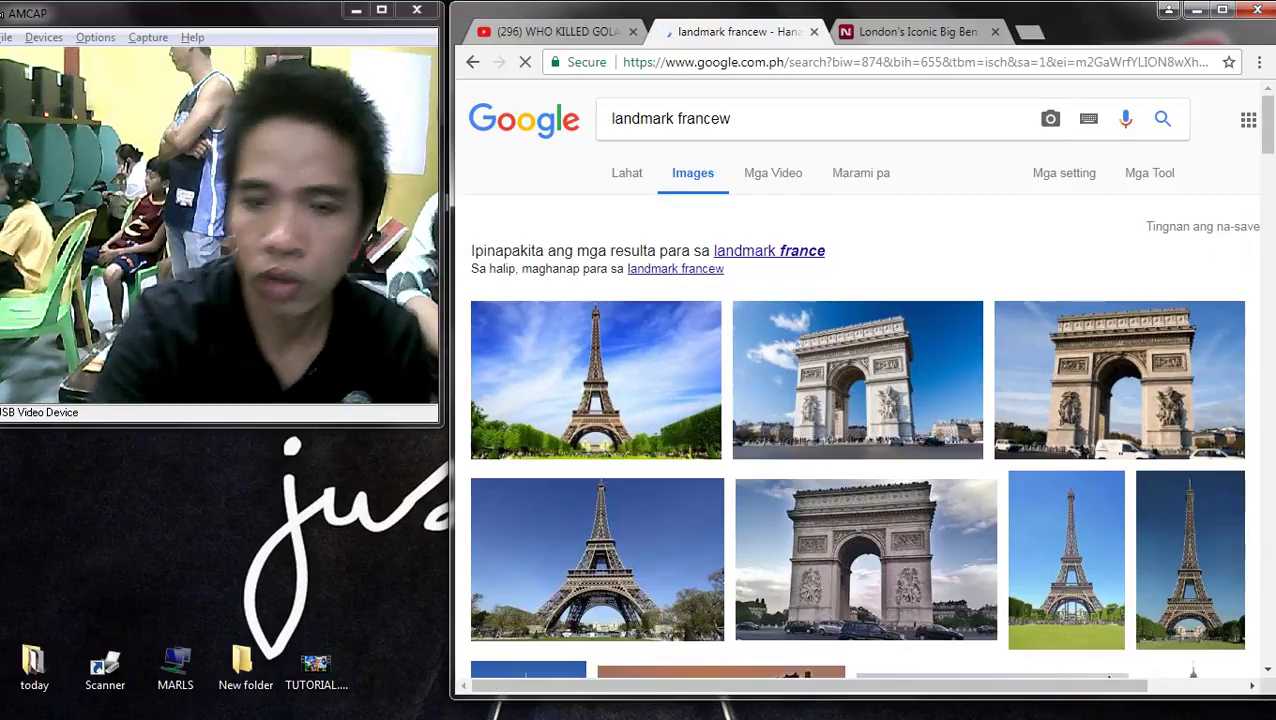
- Correct the query to 'landmark france' and preview the Arc de Triomphe and famous-landmarks images
key("BackSpace")
key("Return")
left_click(1119, 317)
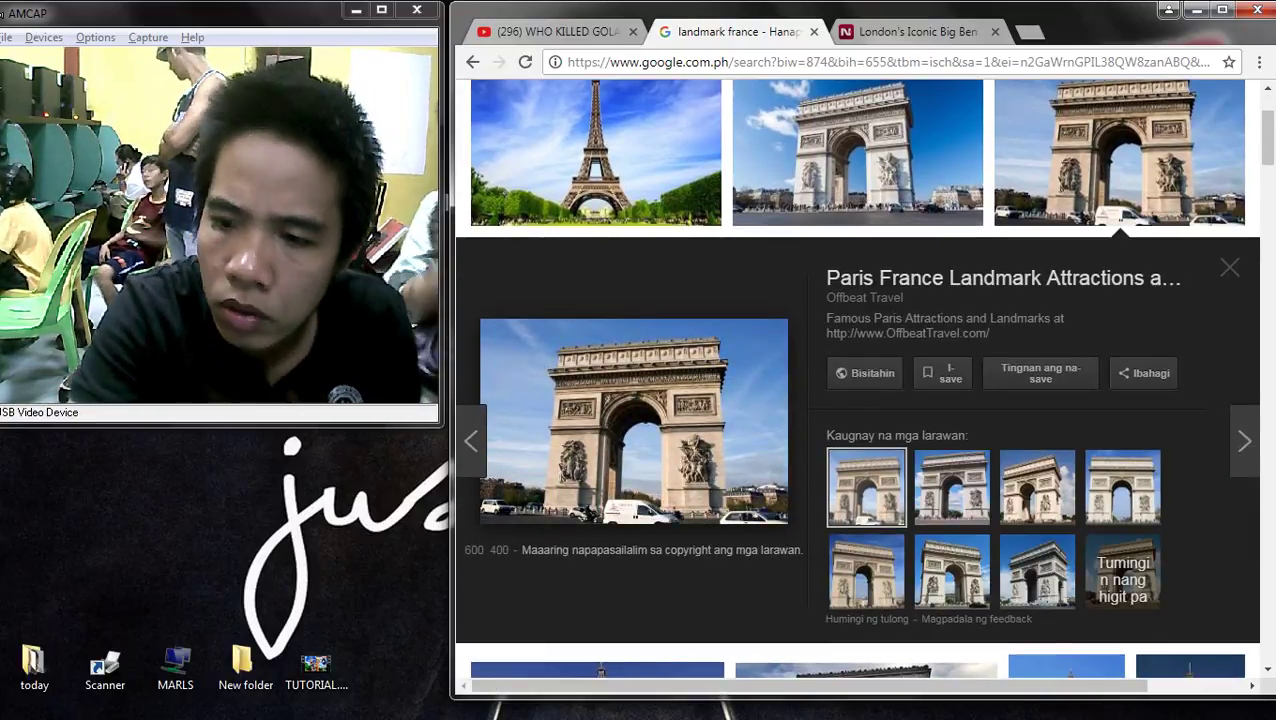
scroll(857, 378, "up", 1)
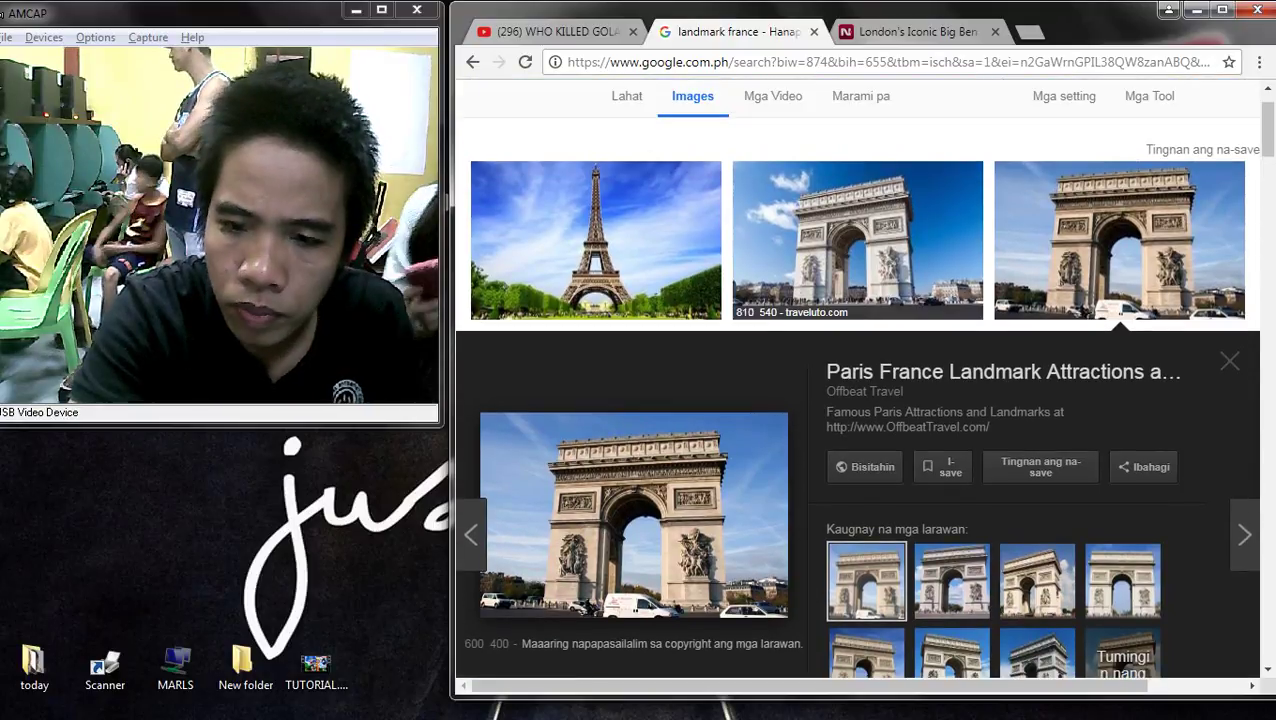
left_click(857, 200)
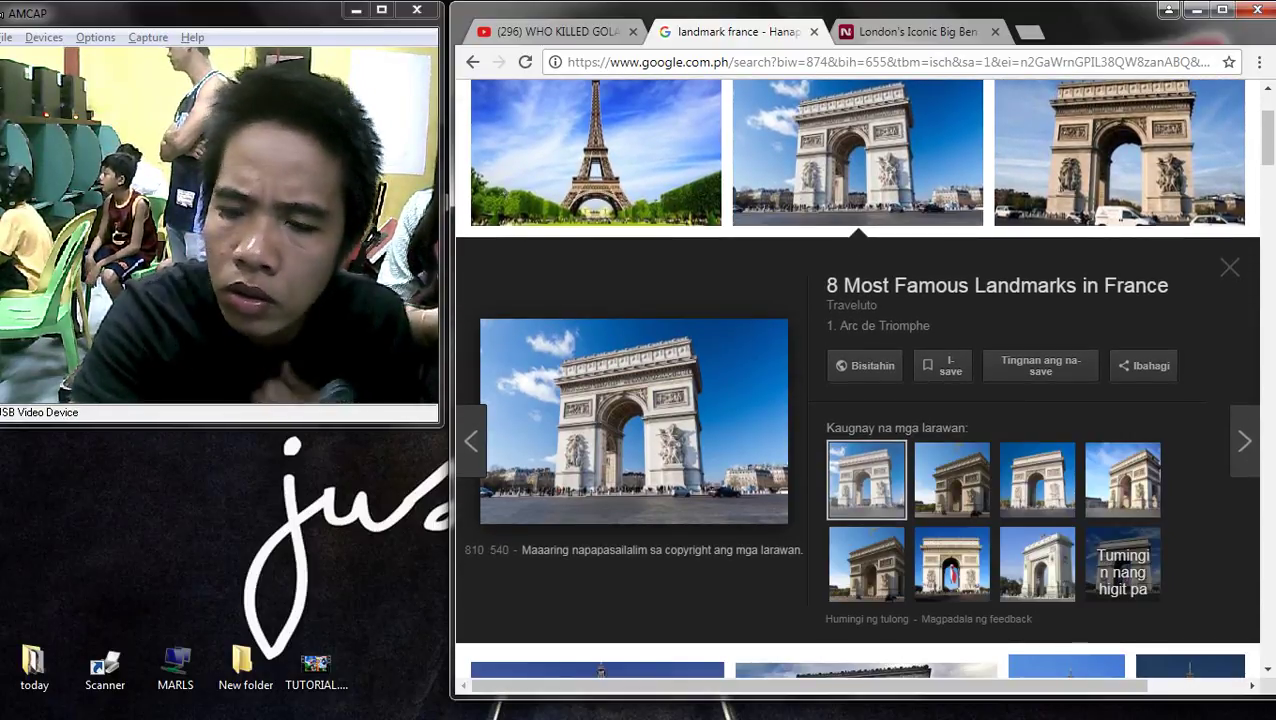
- Open similar Eiffel Tower images and paste the caption 'Eiffel Tower in Paris' into the search box
left_click(596, 160)
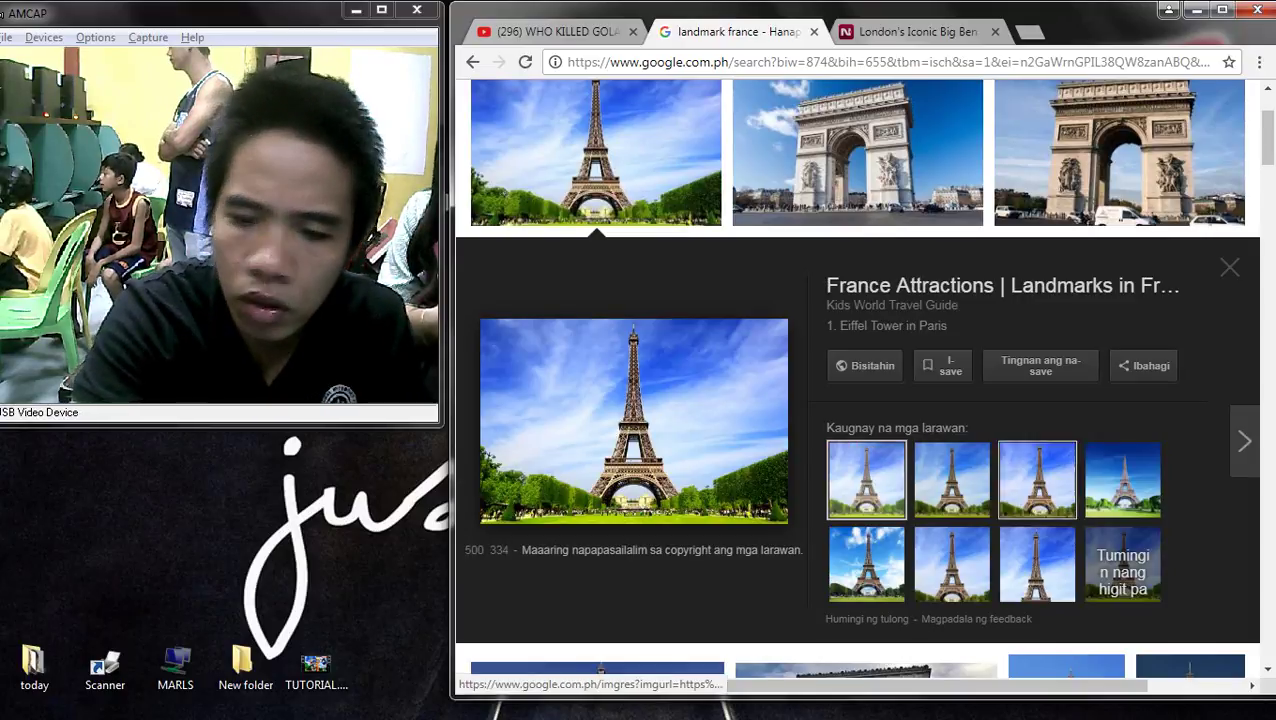
left_click_drag(1037, 480, 1122, 565)
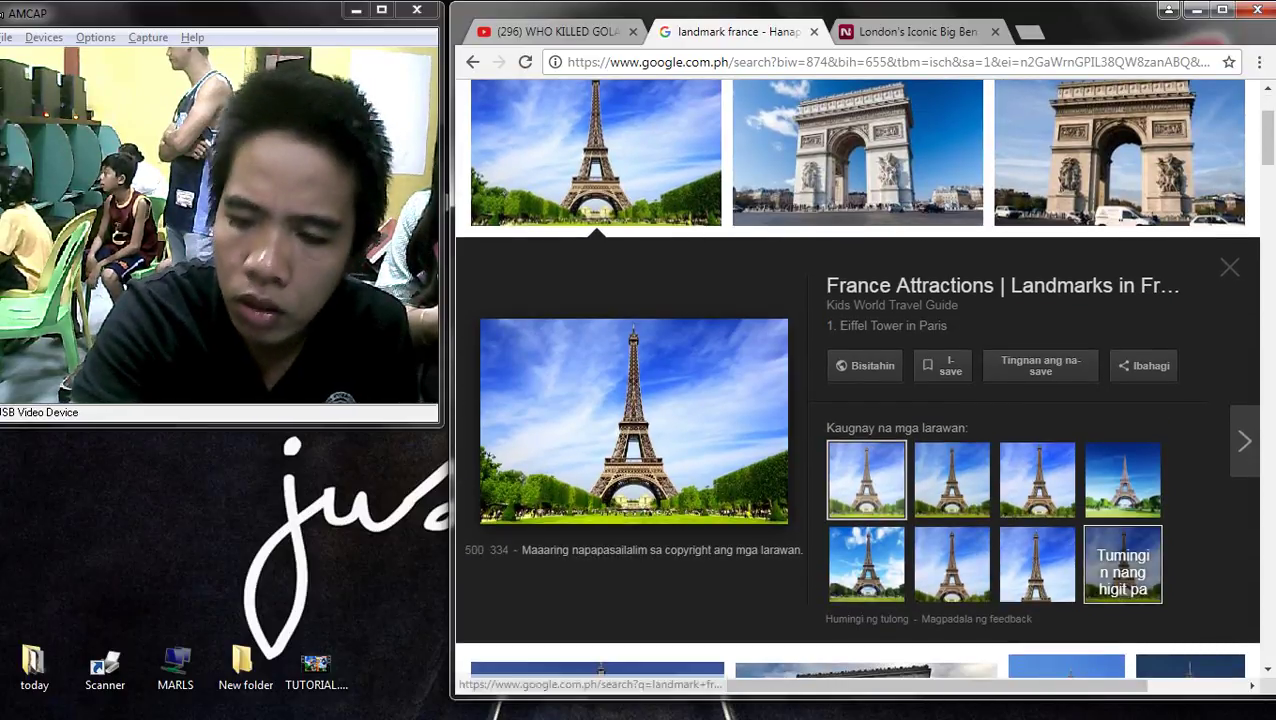
left_click(1122, 565)
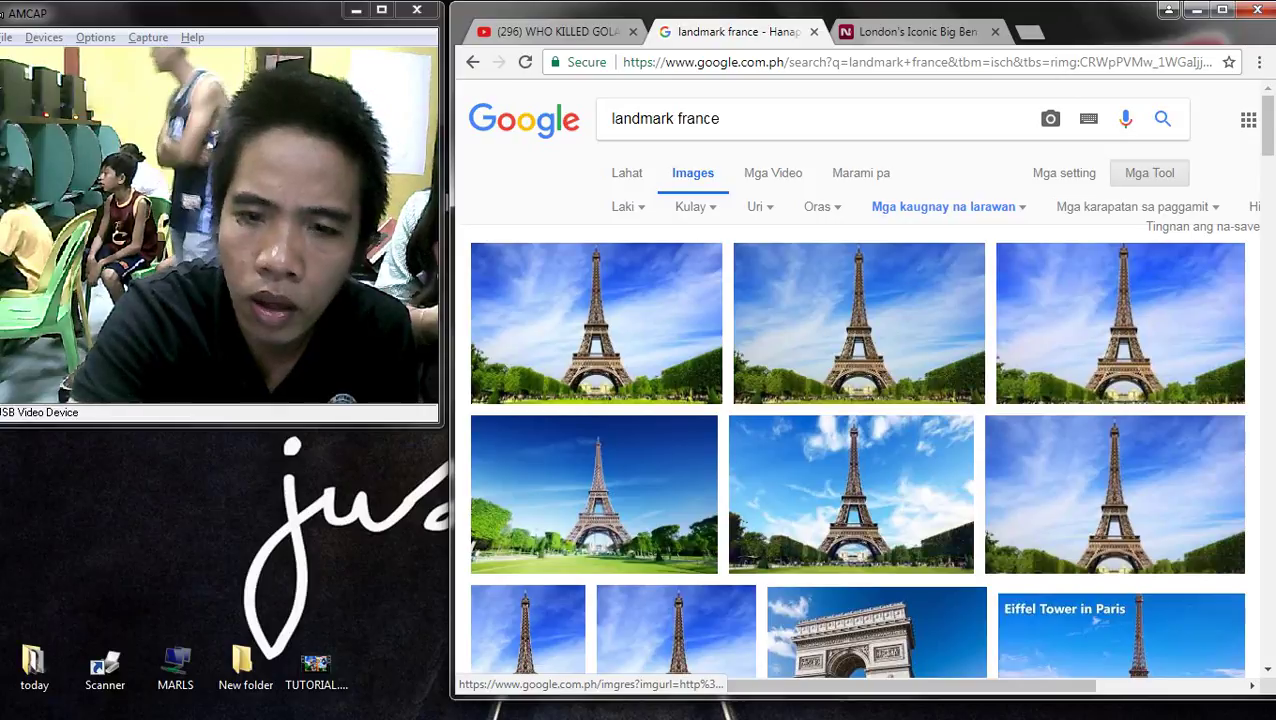
left_click(596, 340)
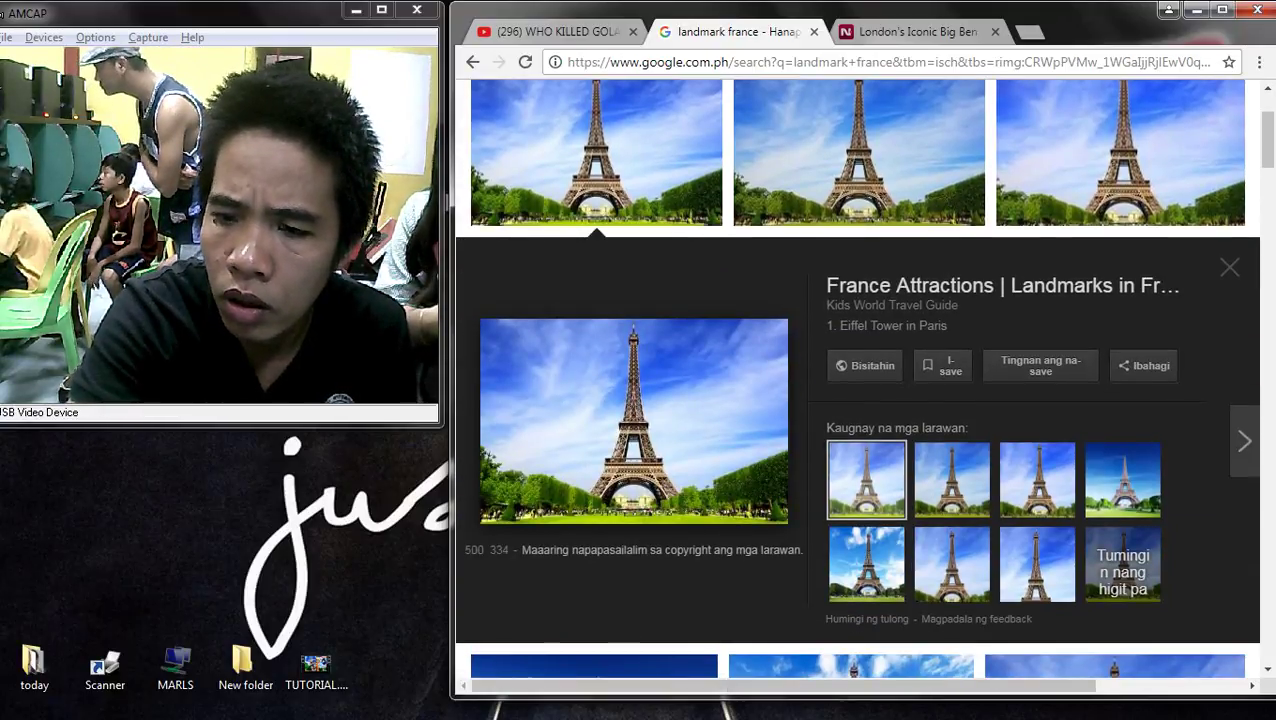
left_click_drag(947, 325, 834, 325)
key("ctrl+c")
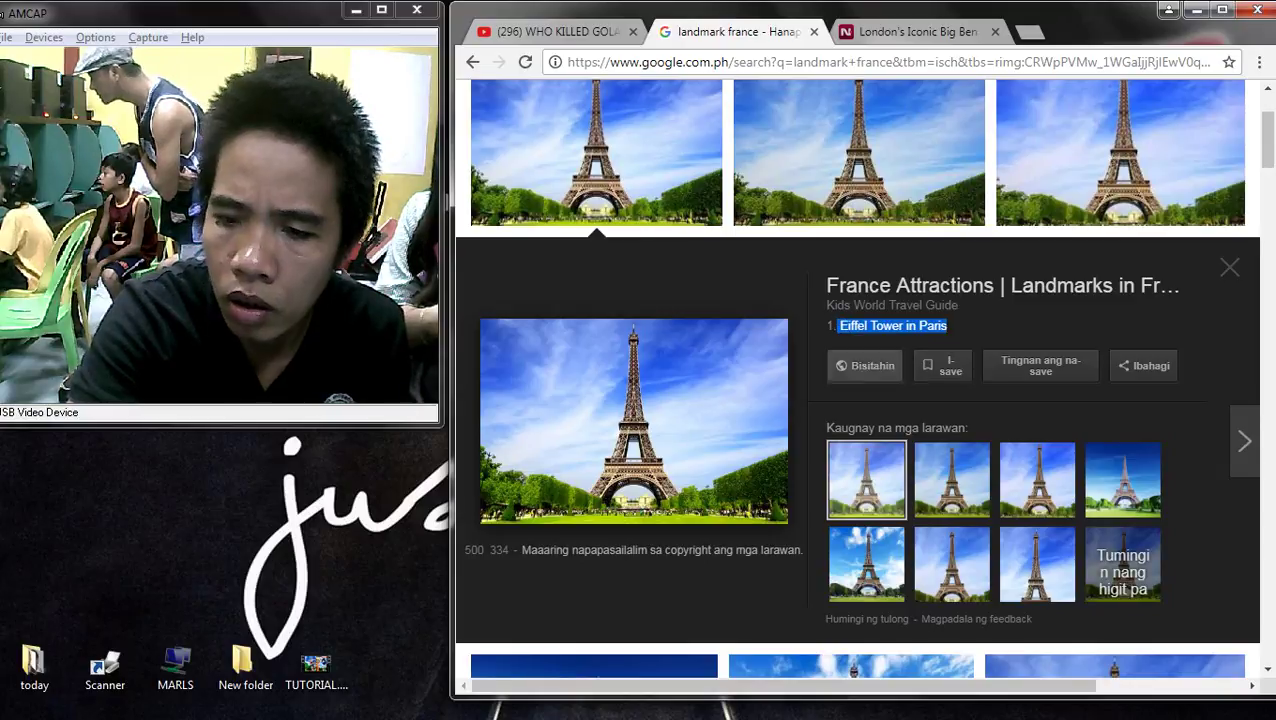
scroll(857, 400, "up", 2)
triple_click(680, 118)
key("ctrl+v")
- Run the 'Eiffel Tower in Paris' search, then refine the query to 'eiffel tower france'
key("Return")
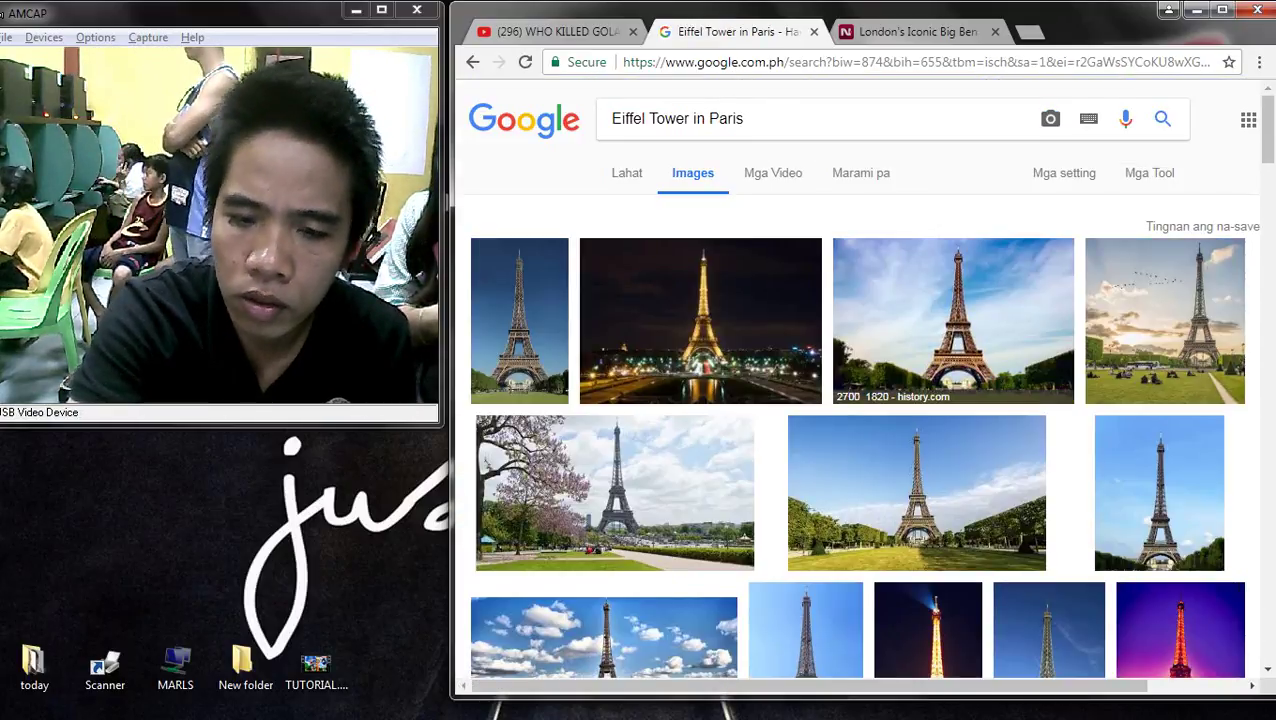
scroll(950, 330, "down", 2)
scroll(950, 330, "up", 2)
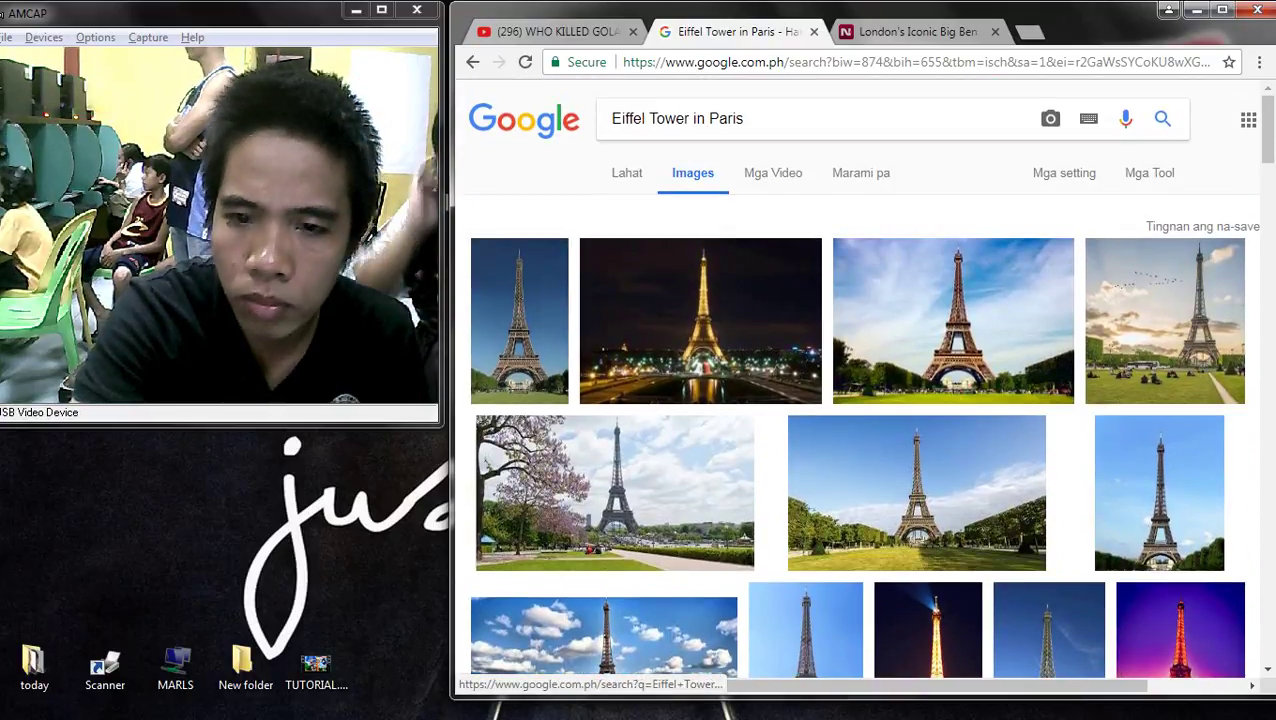
left_click_drag(745, 118, 710, 118)
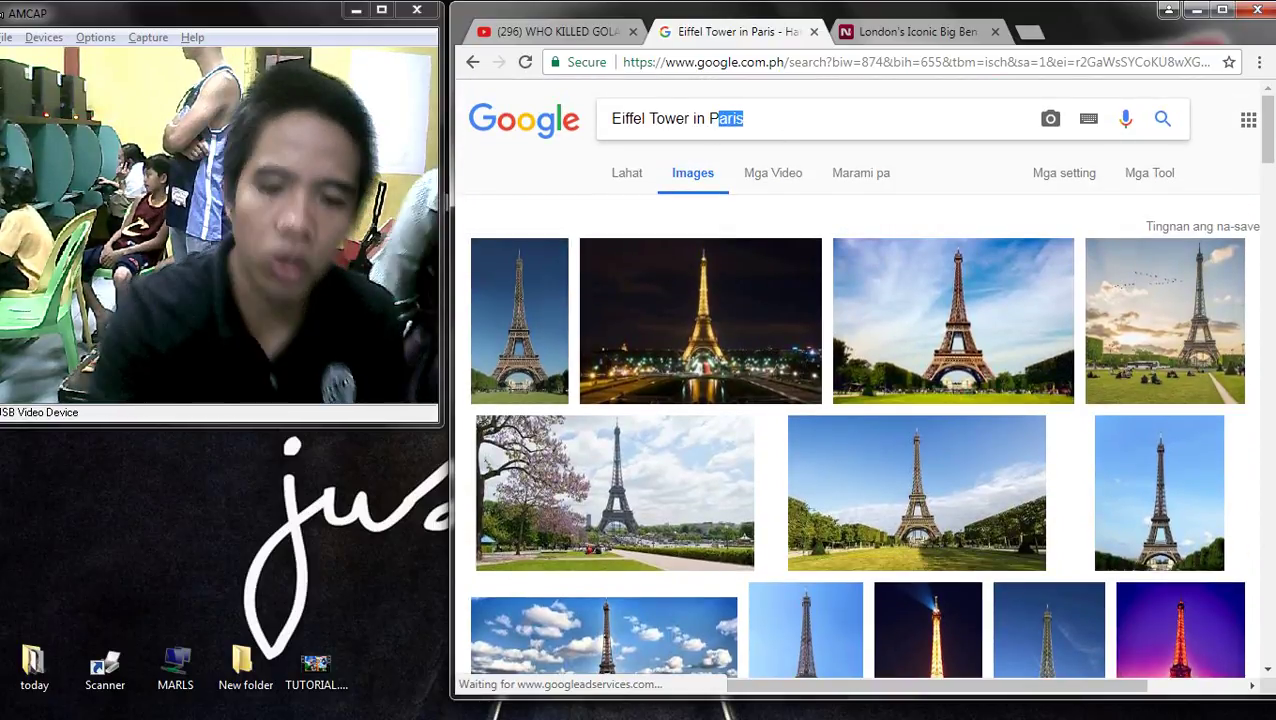
key("BackSpace")
key("BackSpace")
key("BackSpace")
key("BackSpace")
key("BackSpace")
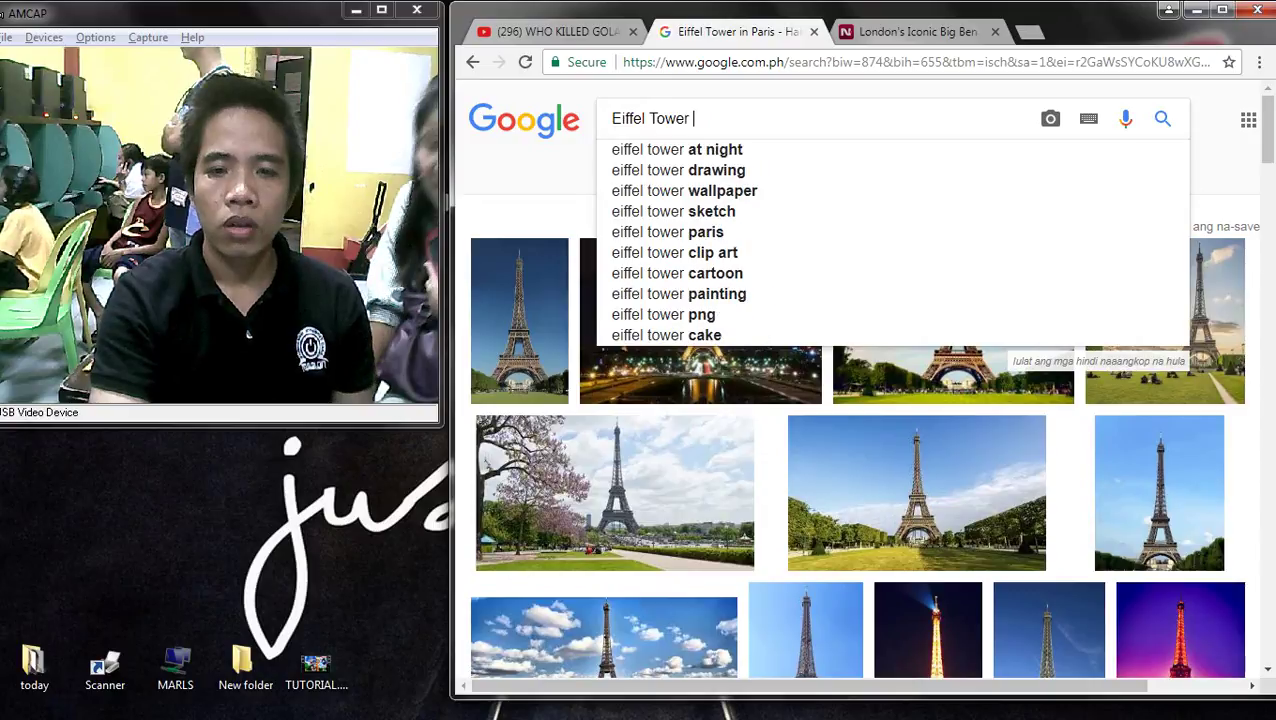
type("fr")
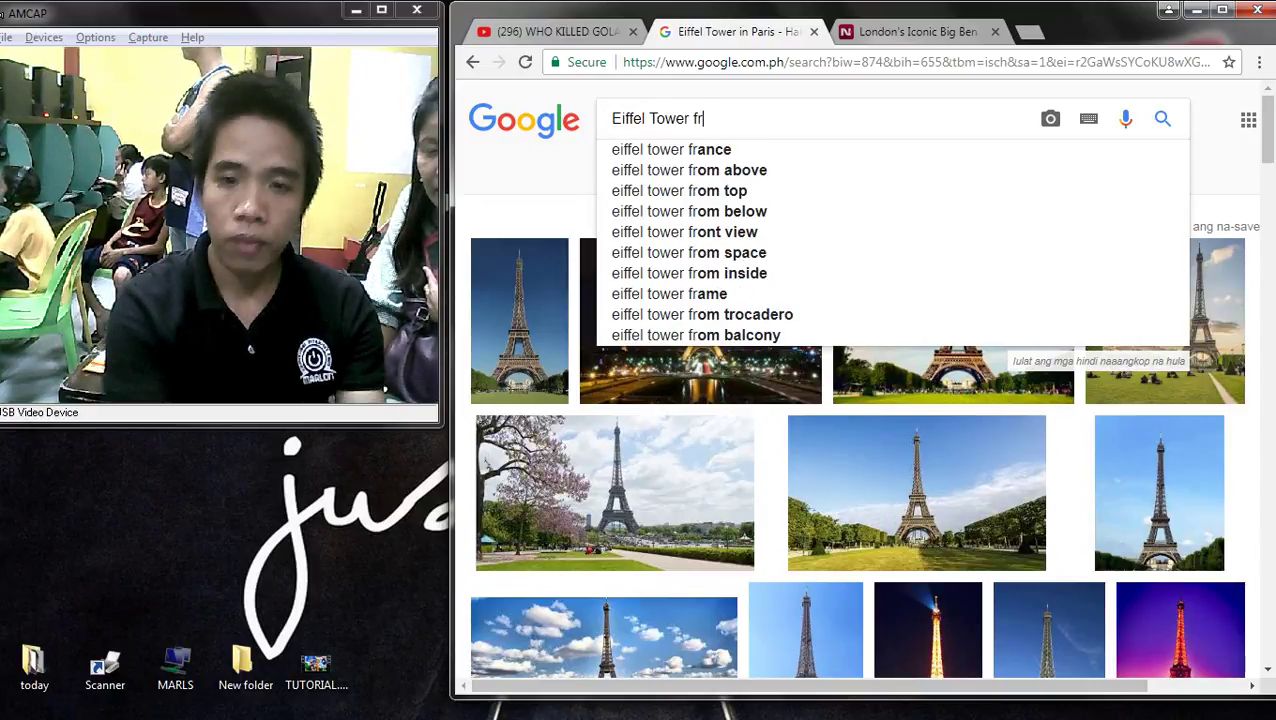
key("Down")
key("Return")
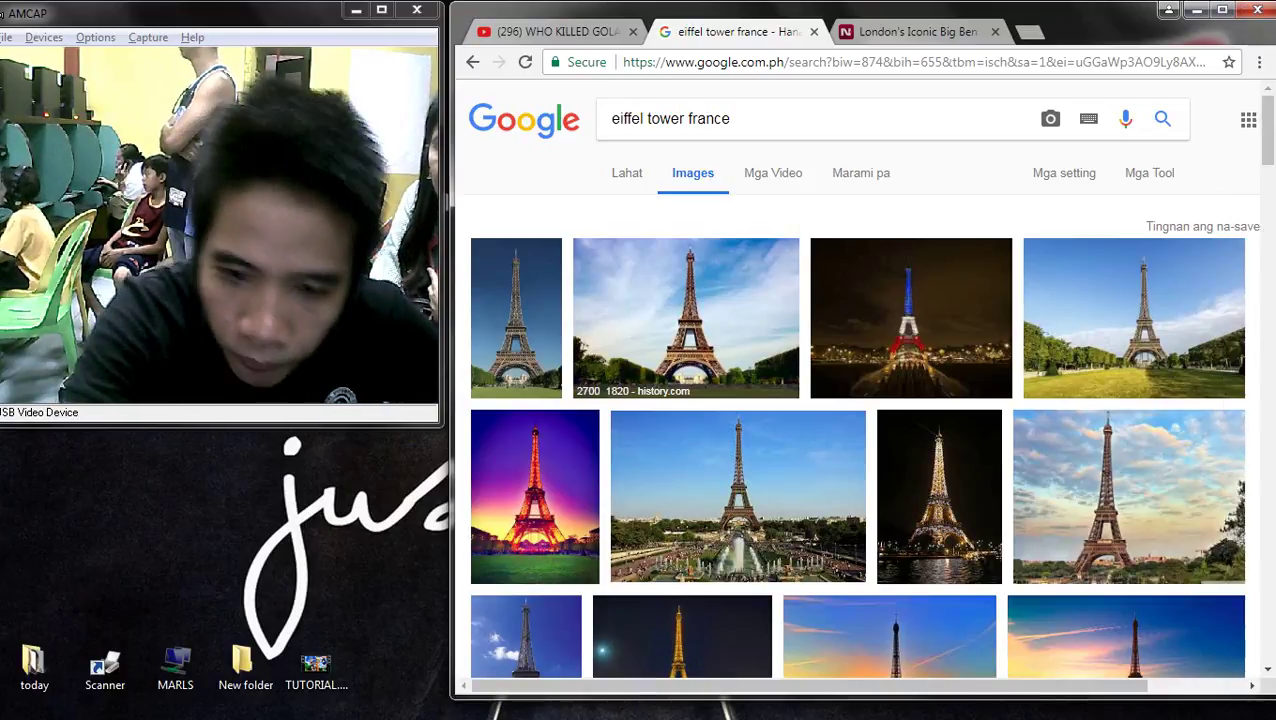
- Preview the history.com Eiffel Tower image, then search for 'landmarks in france'
left_click(686, 318)
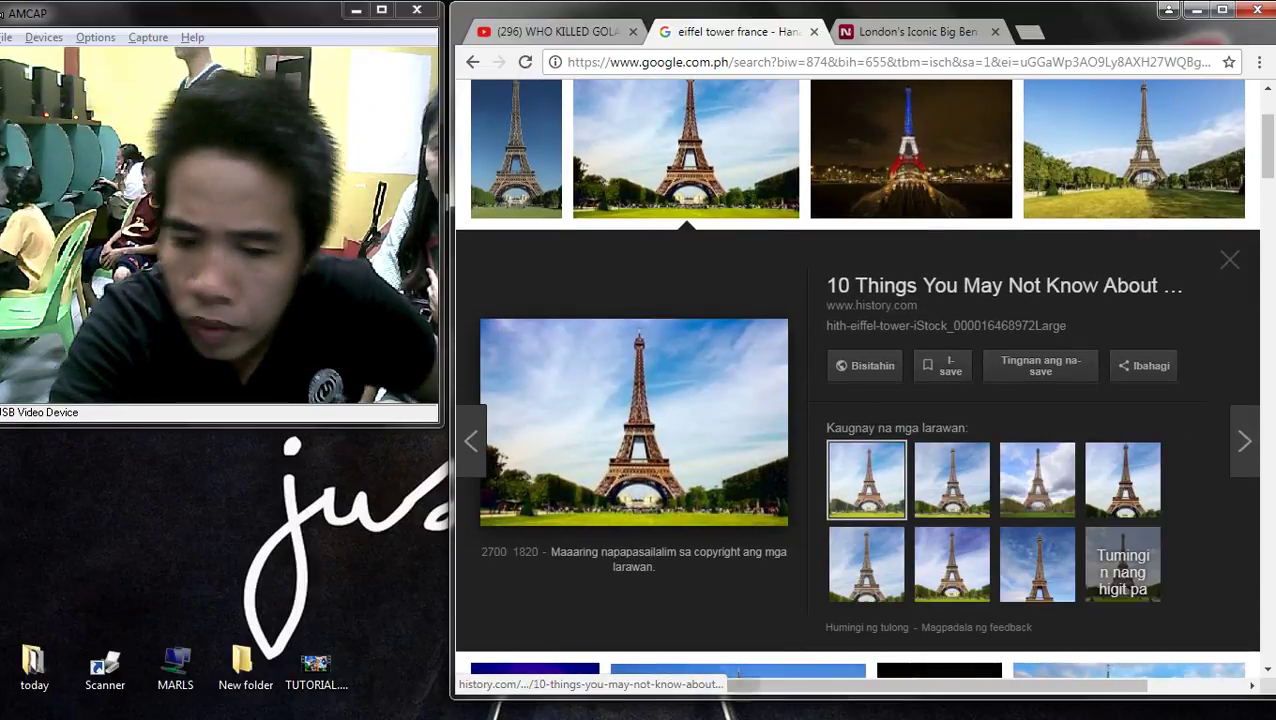
scroll(686, 330, "up", 2)
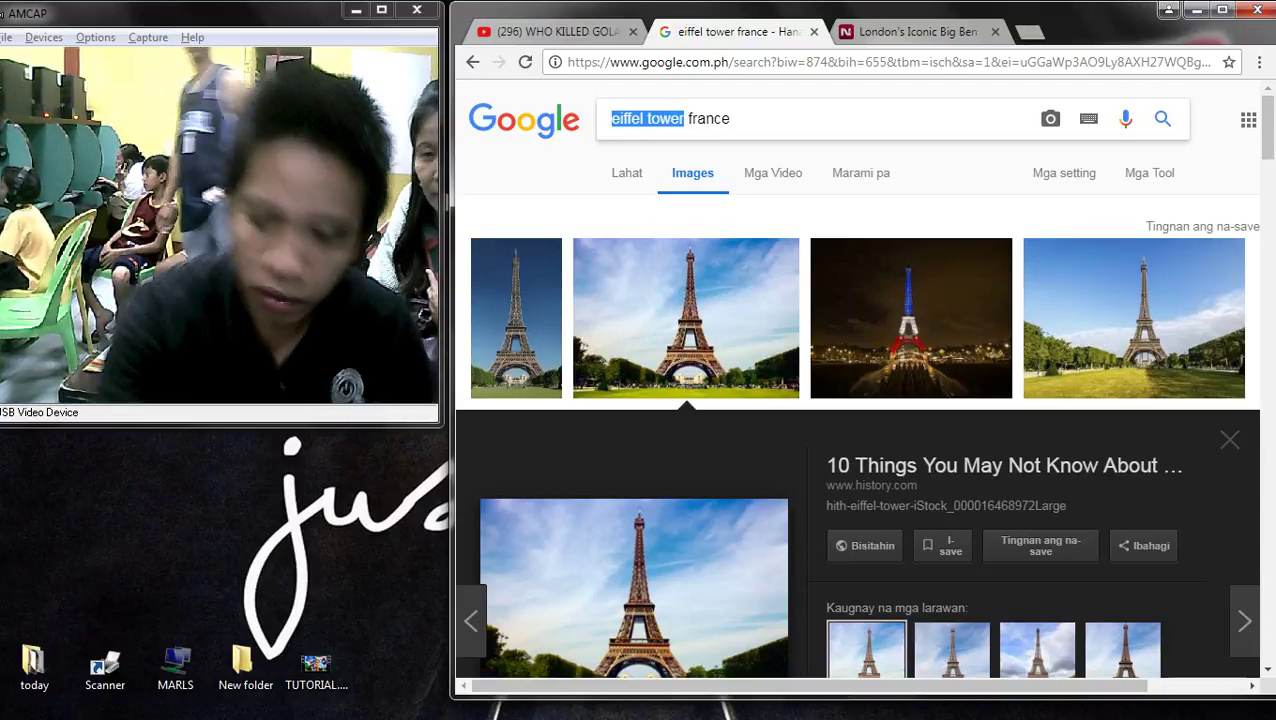
key("BackSpace")
type("land")
key("Down")
key("Return")
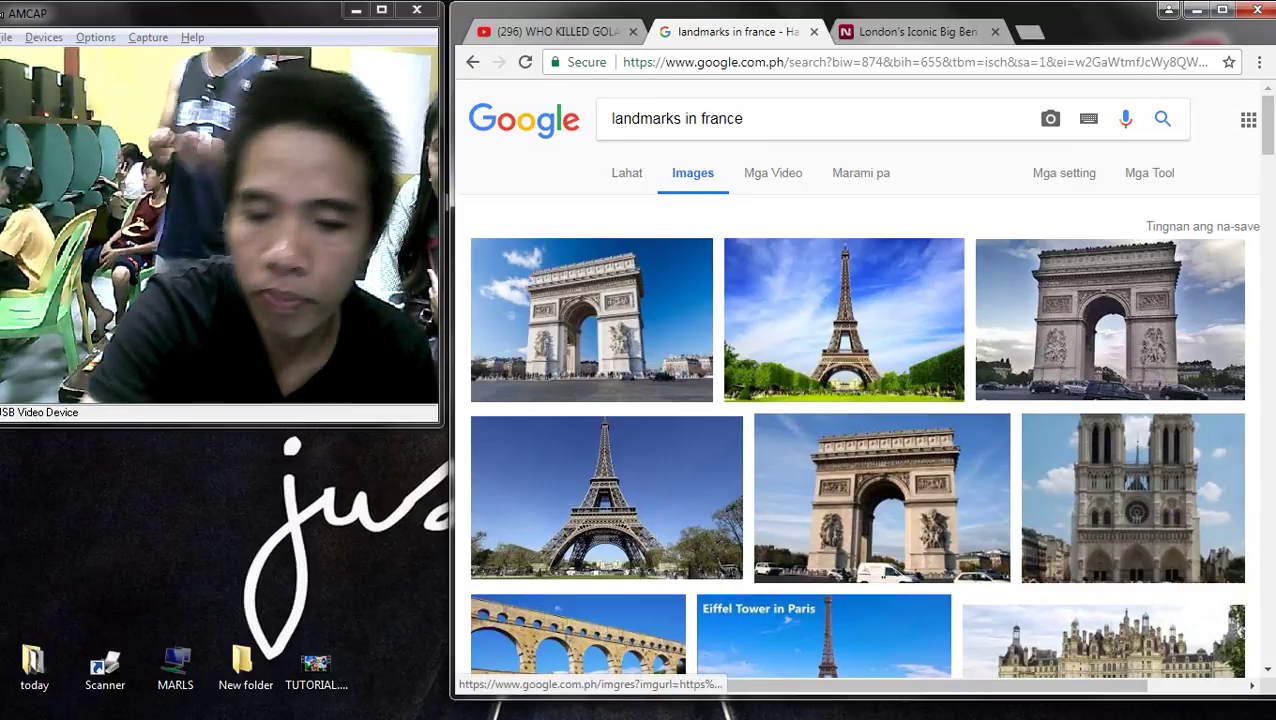
left_click(844, 320)
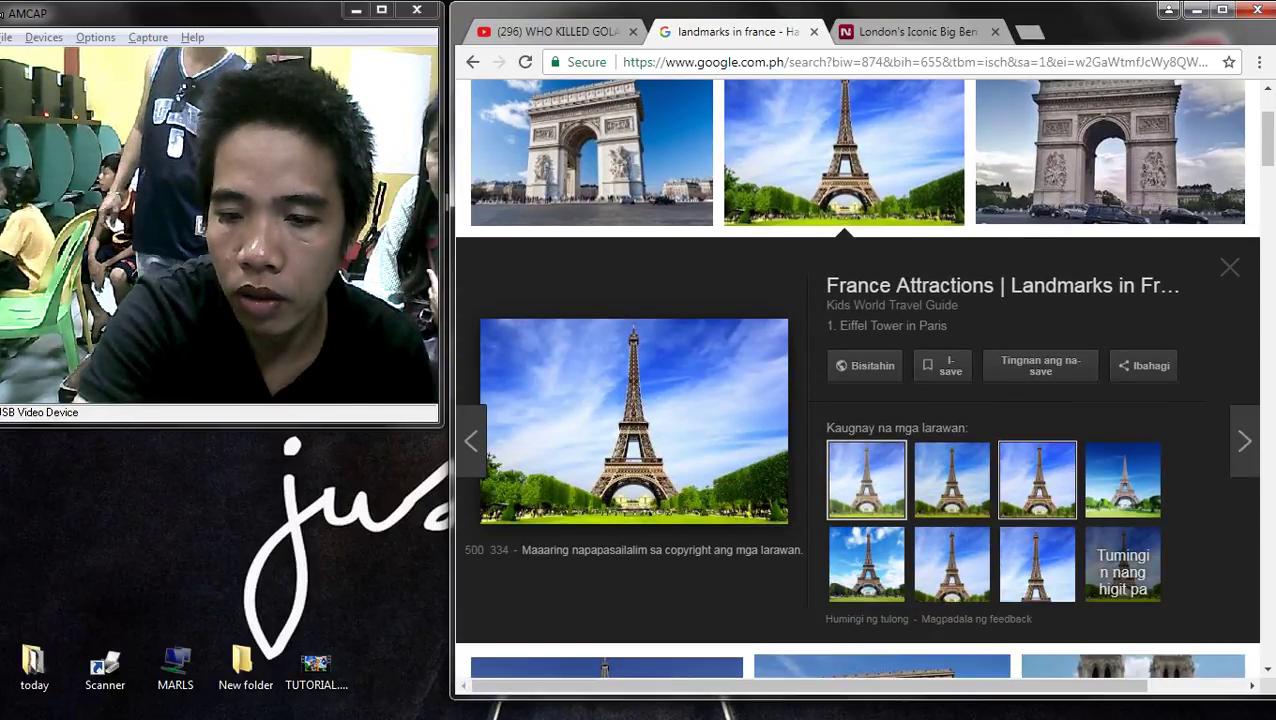
left_click(1110, 160)
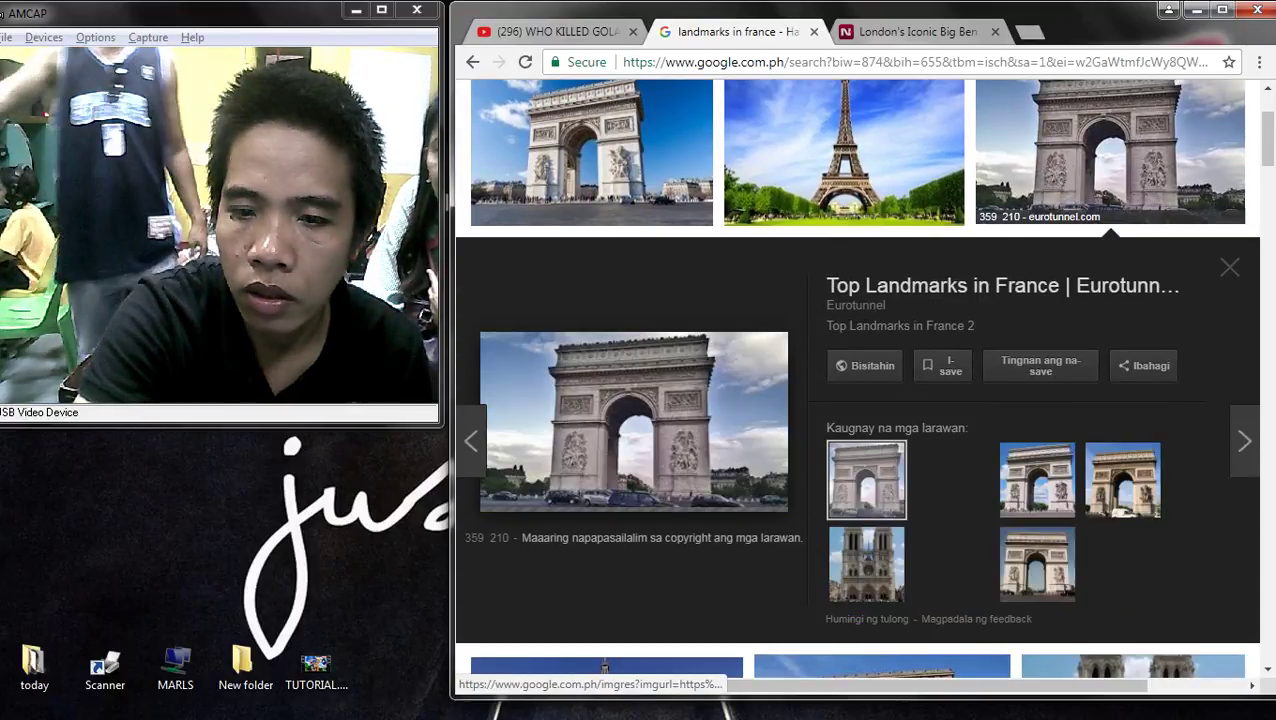
left_click(952, 563)
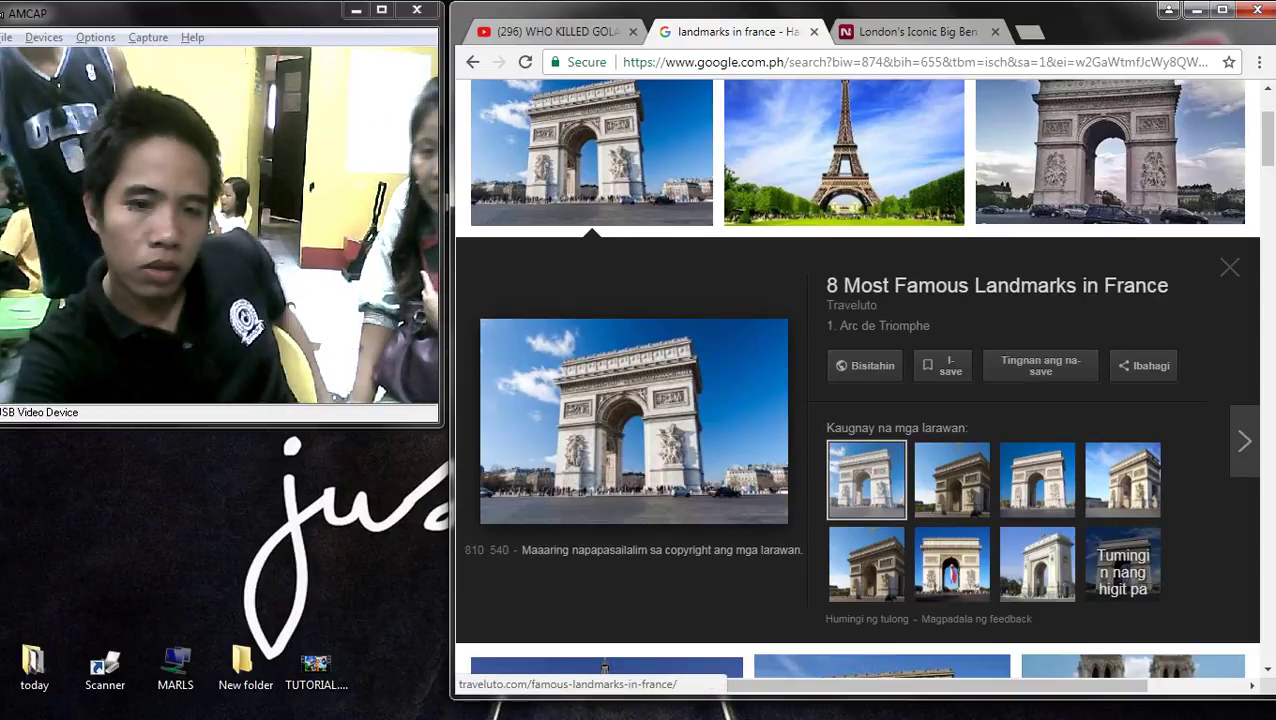
scroll(850, 450, "down", 5)
left_click(607, 270)
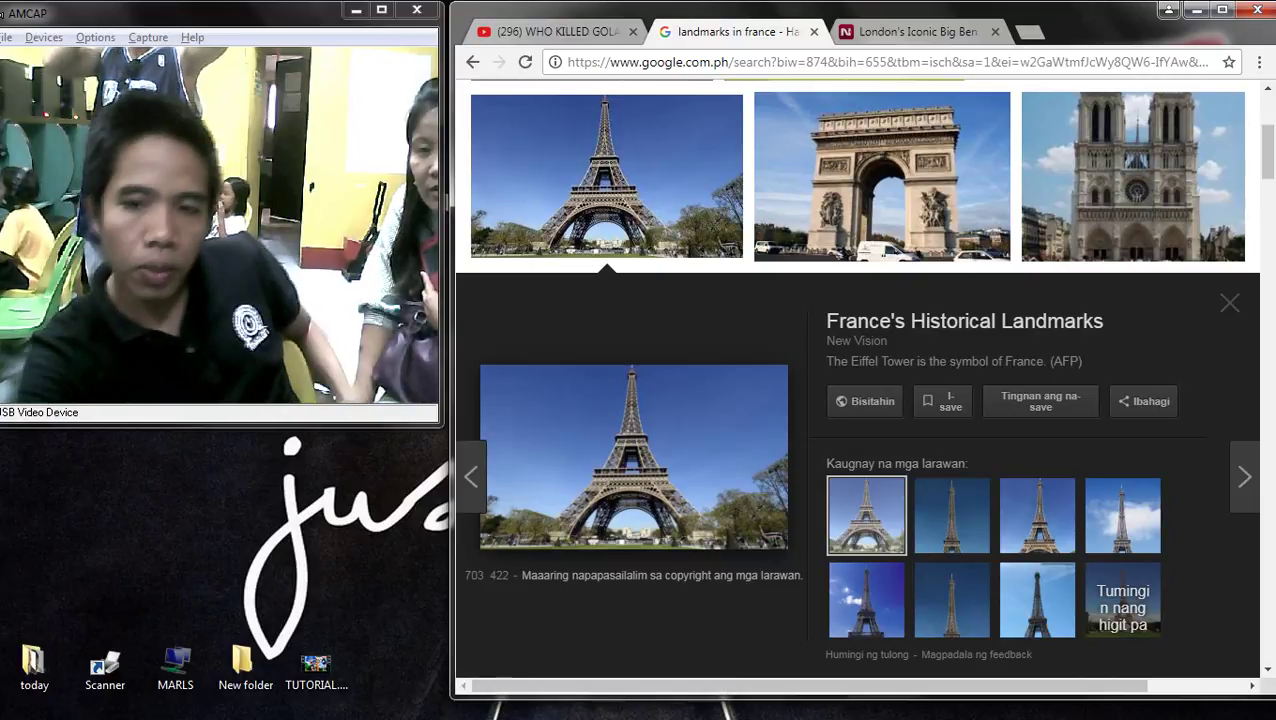
scroll(857, 380, "down", 3)
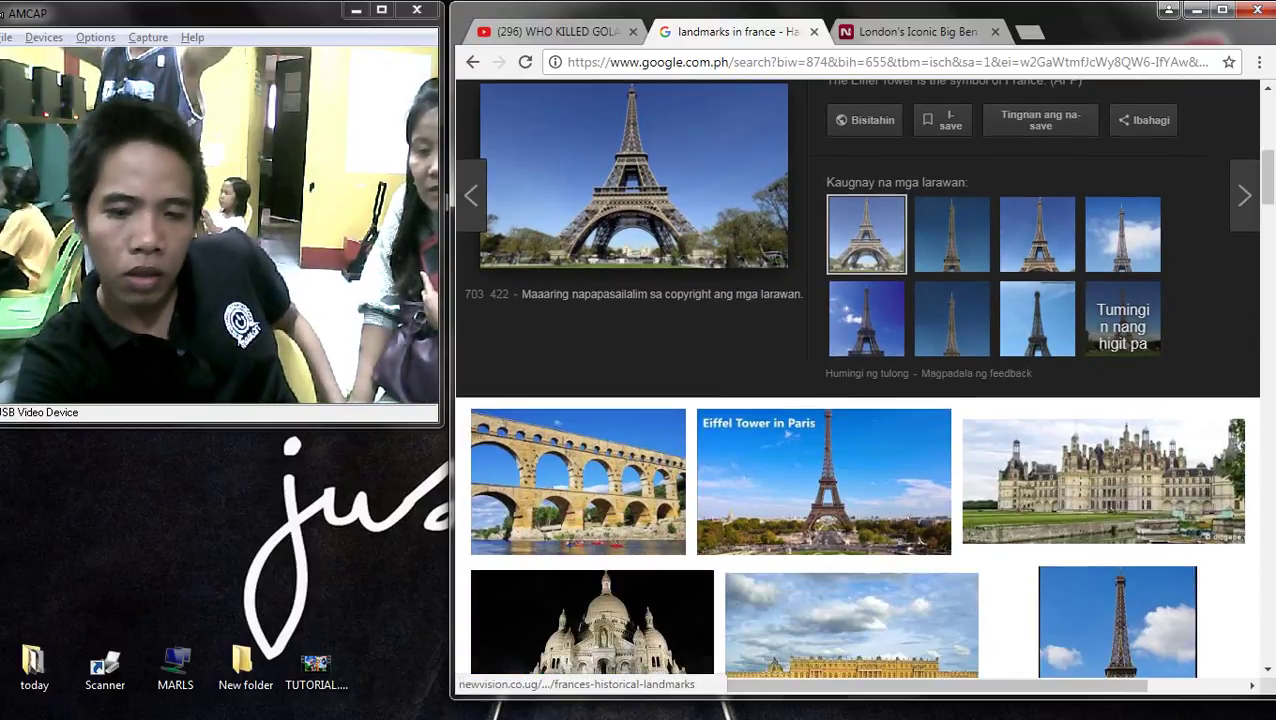
scroll(607, 380, "down", 2)
scroll(607, 380, "up", 6)
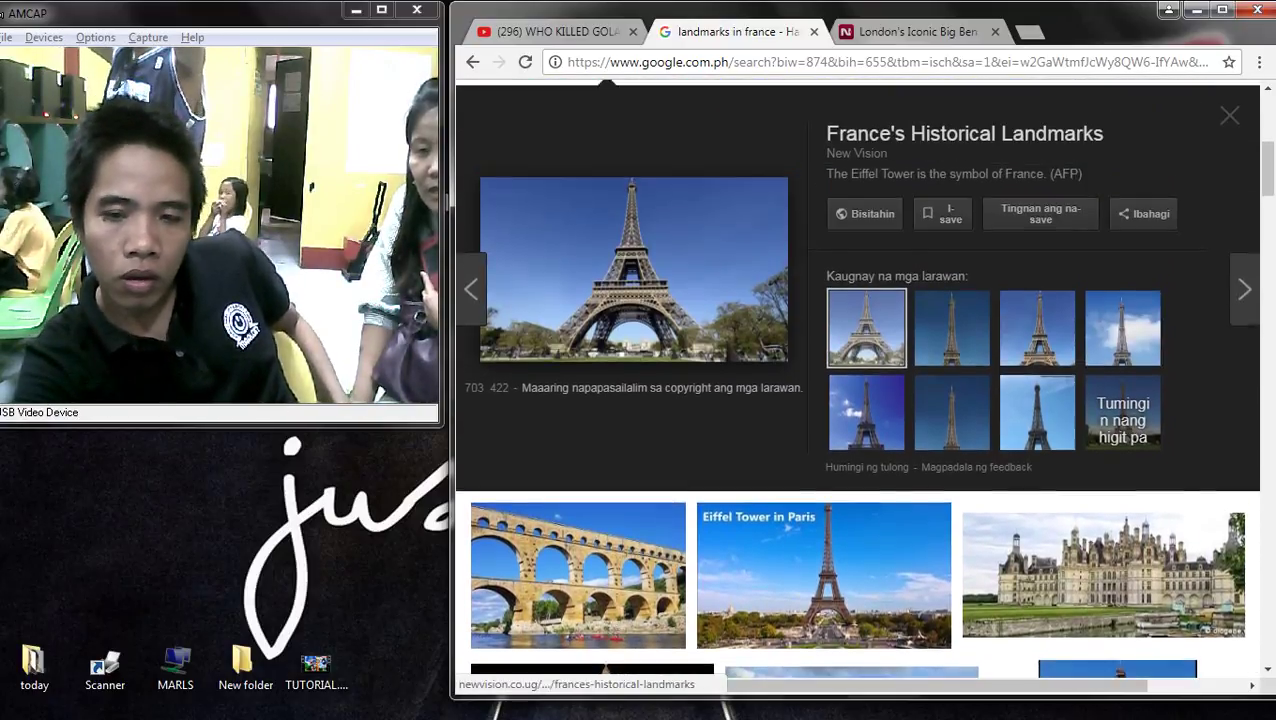
scroll(607, 380, "up", 1)
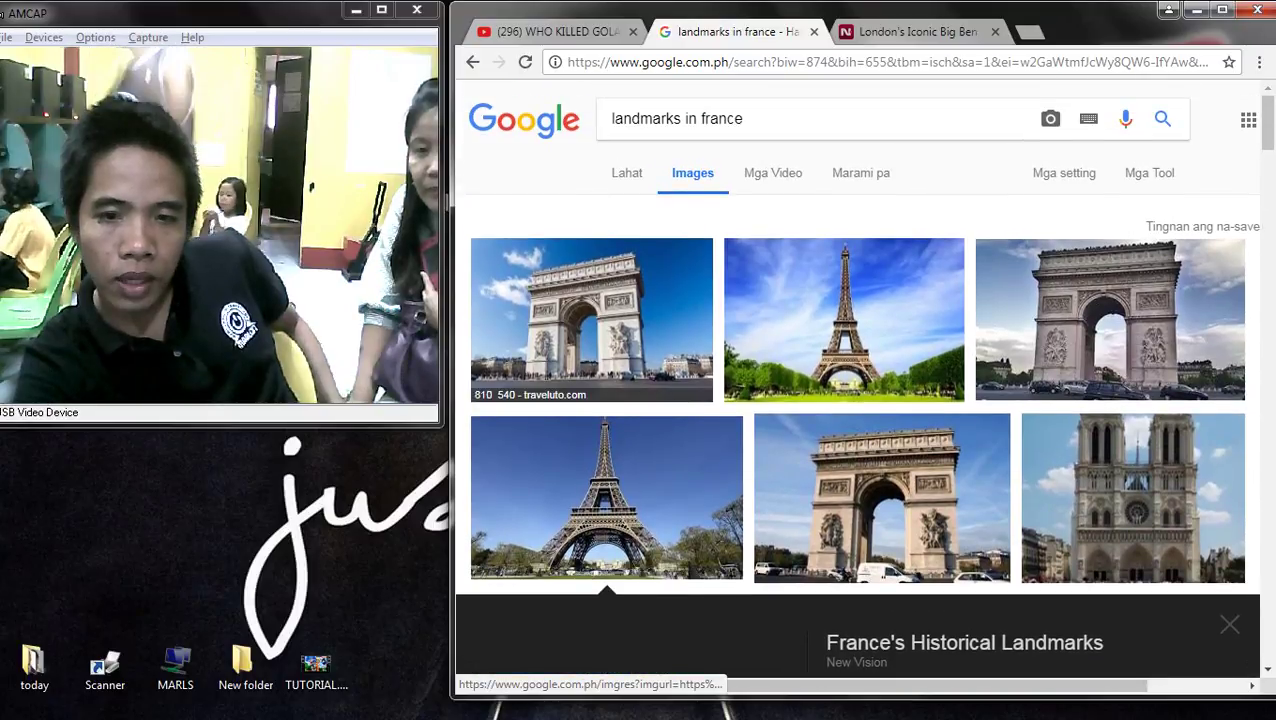
scroll(607, 380, "down", 7)
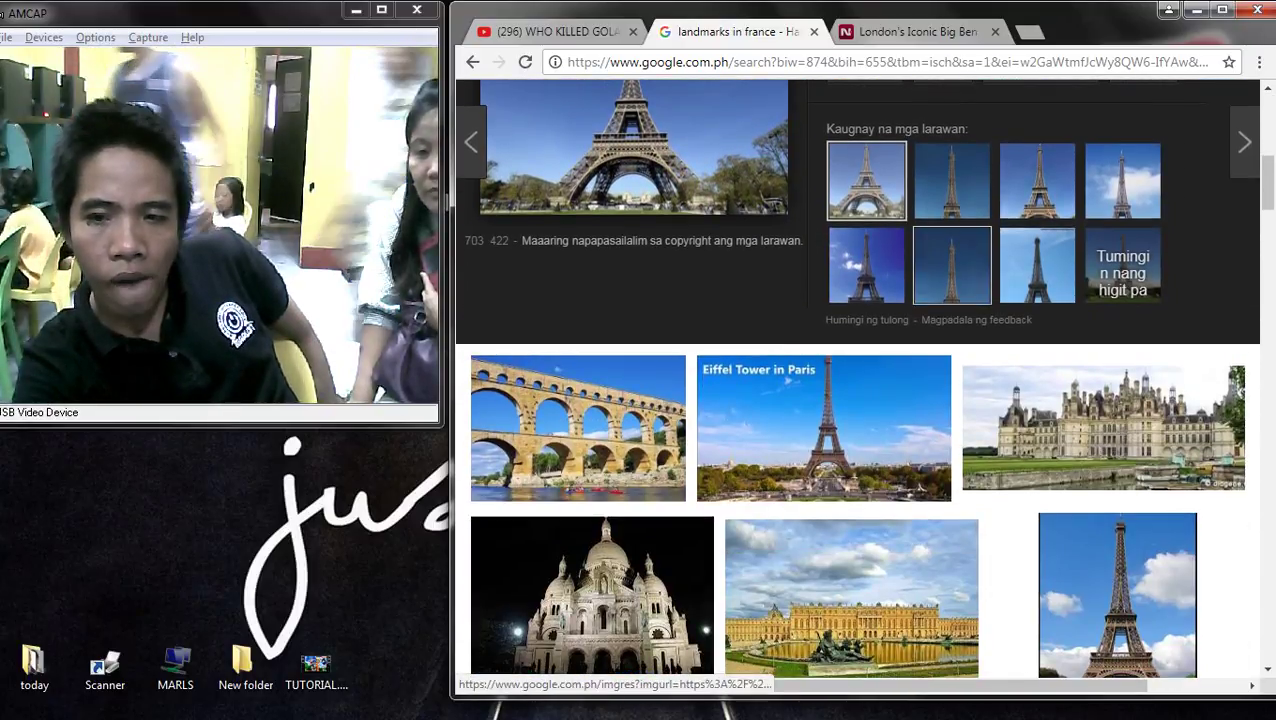
scroll(578, 475, "up", 1)
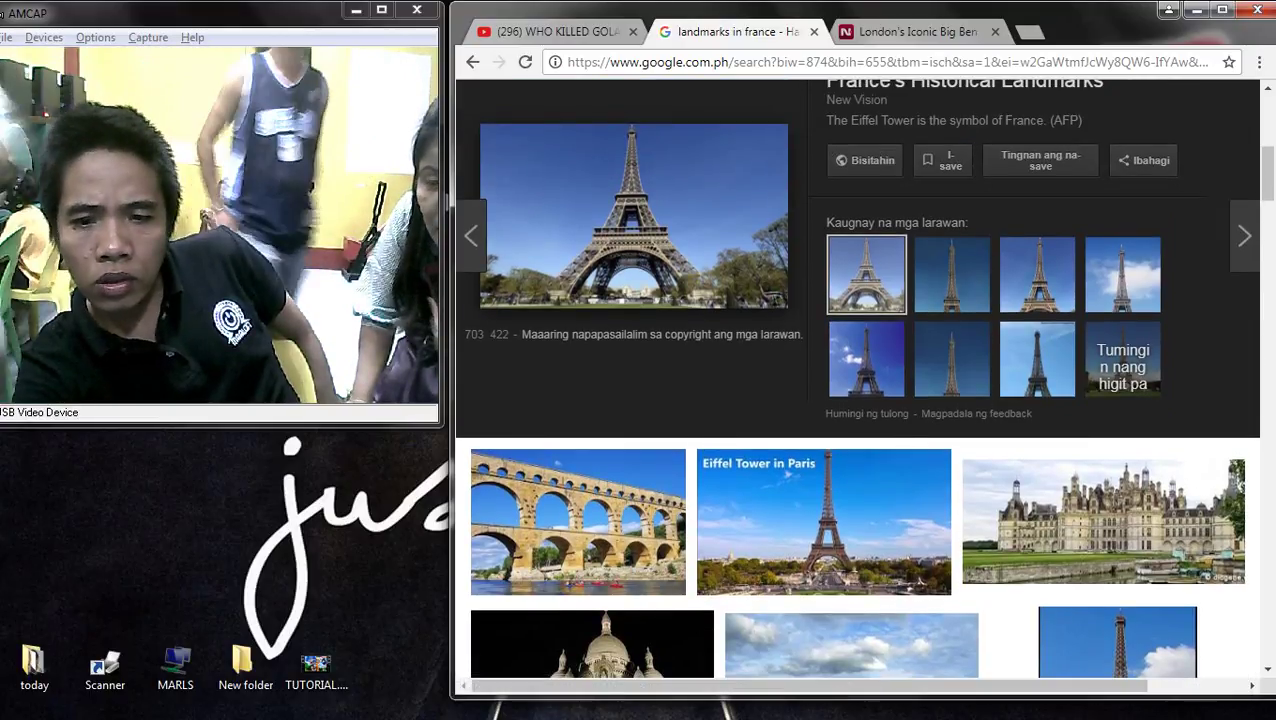
scroll(630, 400, "up", 2)
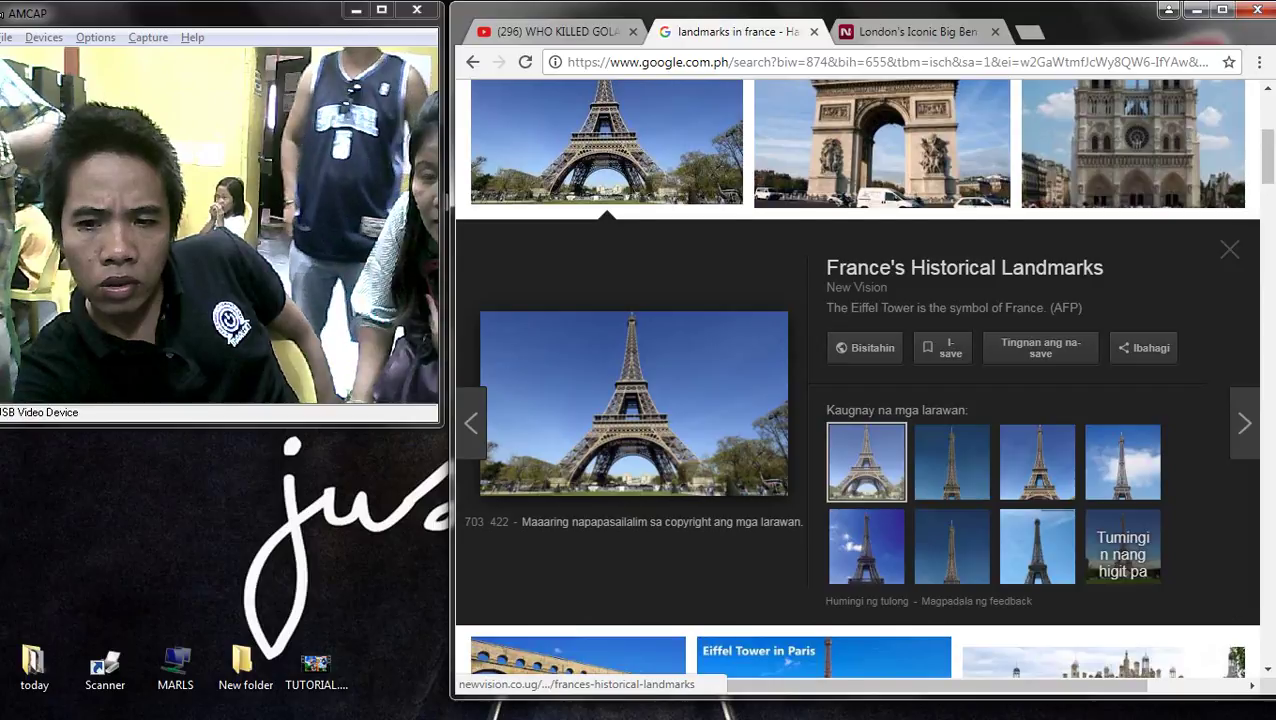
scroll(856, 389, "down", 5)
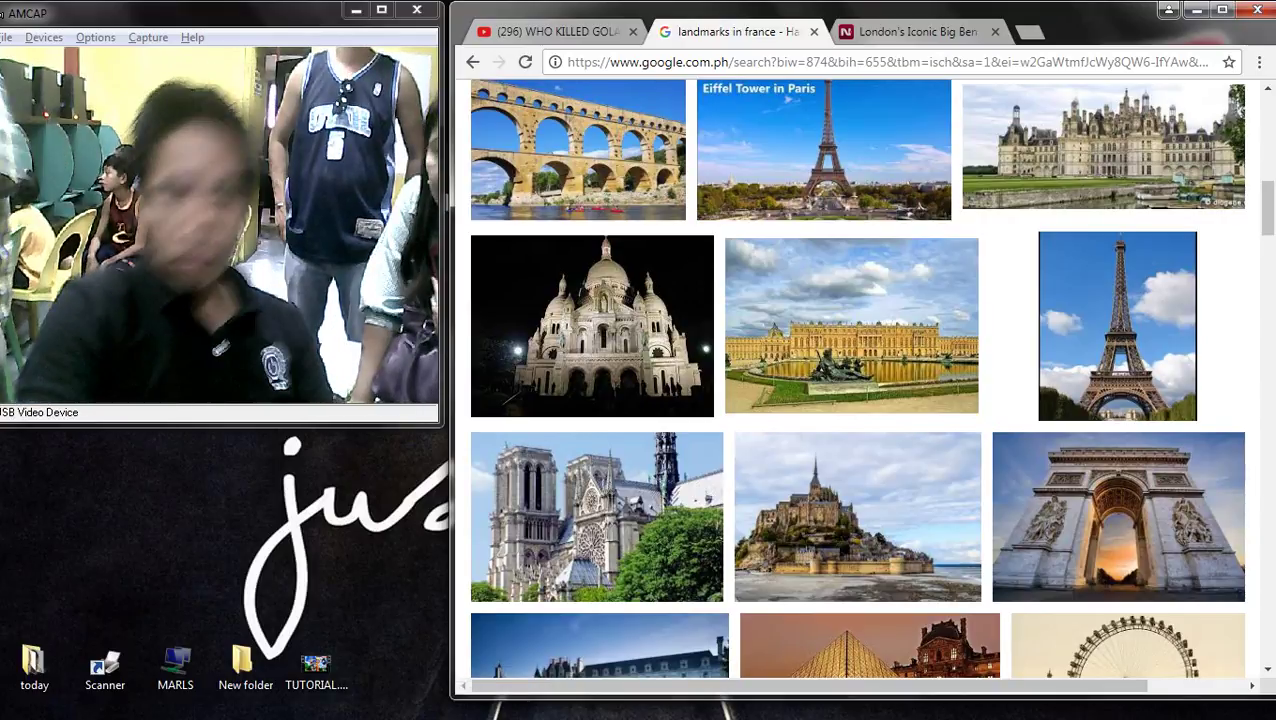
scroll(855, 225, "down", 3)
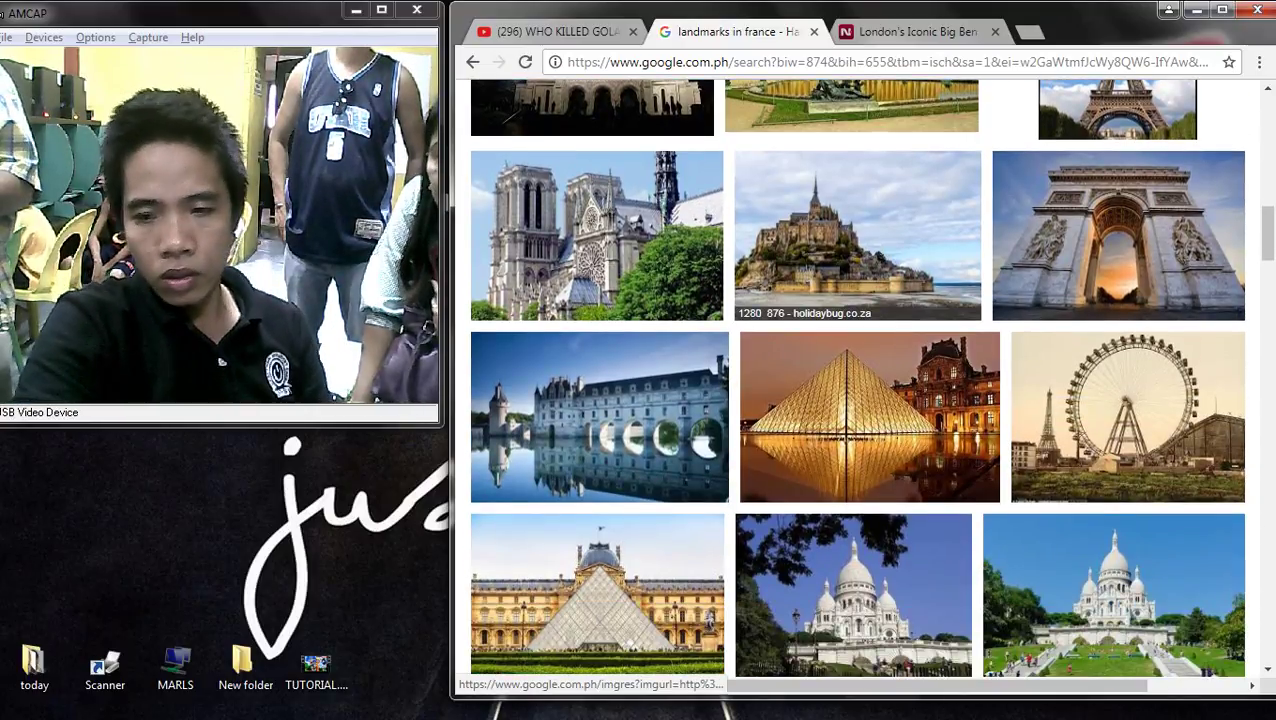
scroll(820, 290, "down", 5)
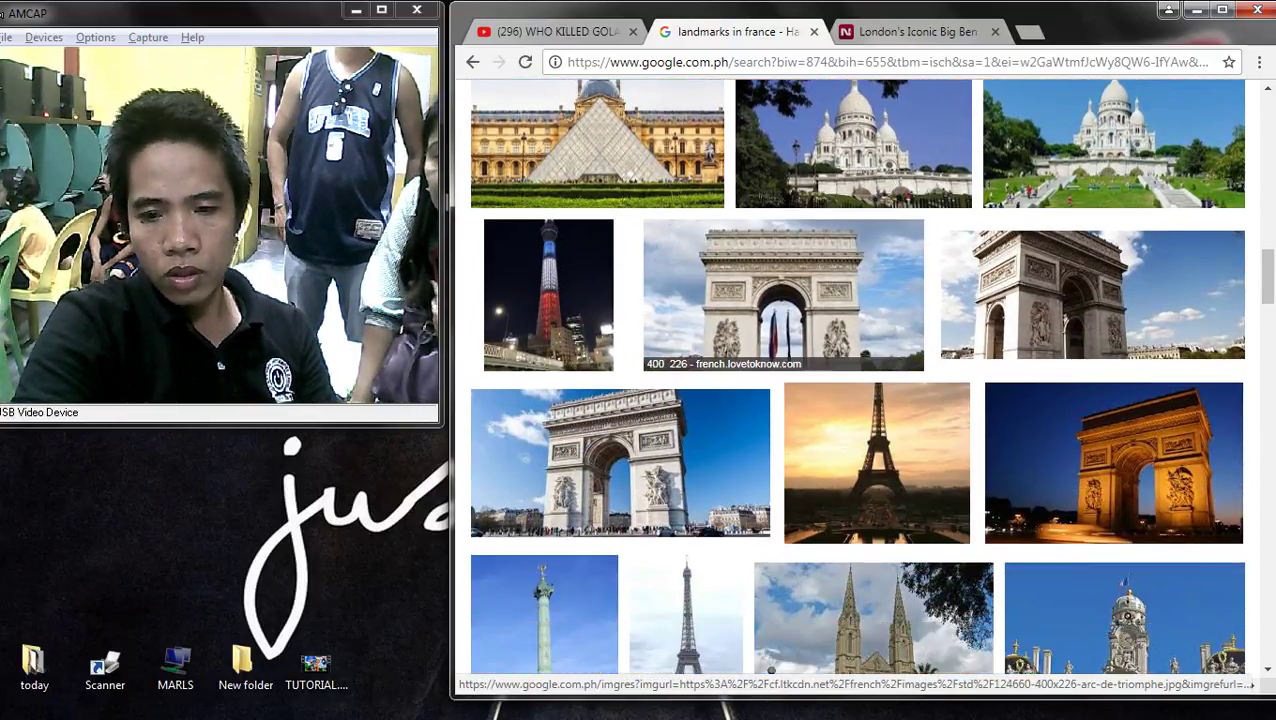
scroll(830, 320, "down", 3)
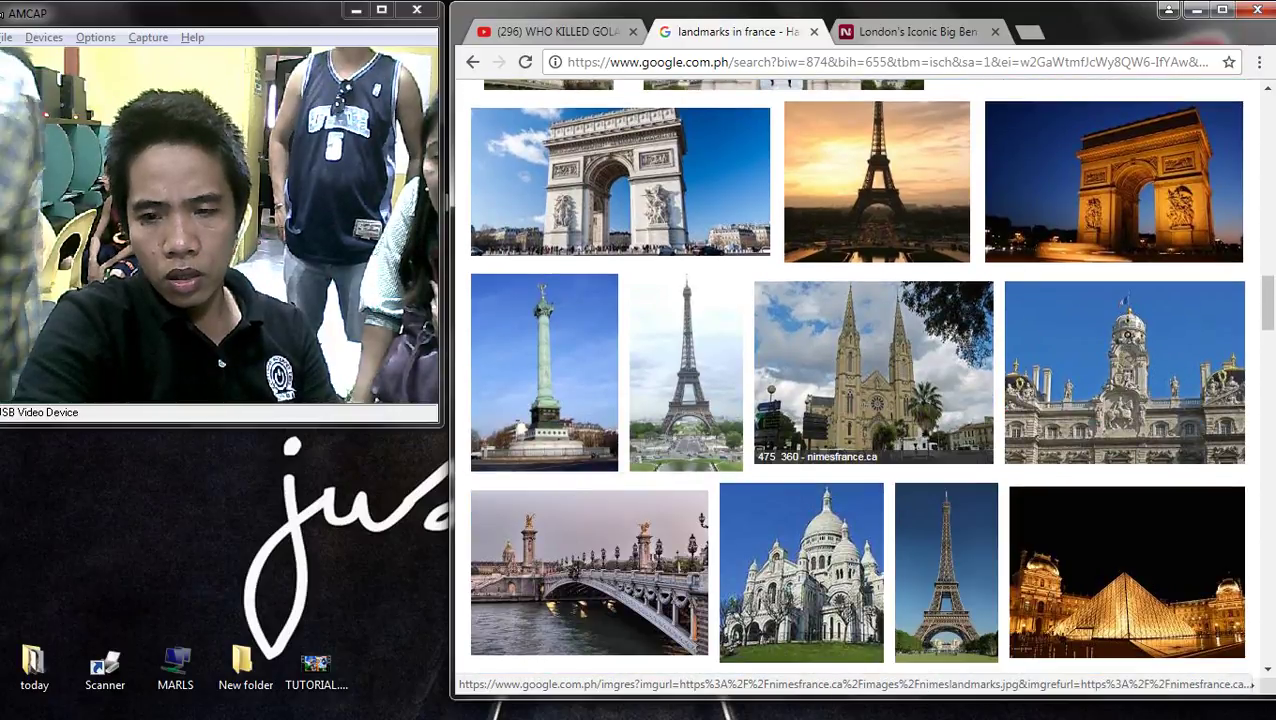
left_click(873, 372)
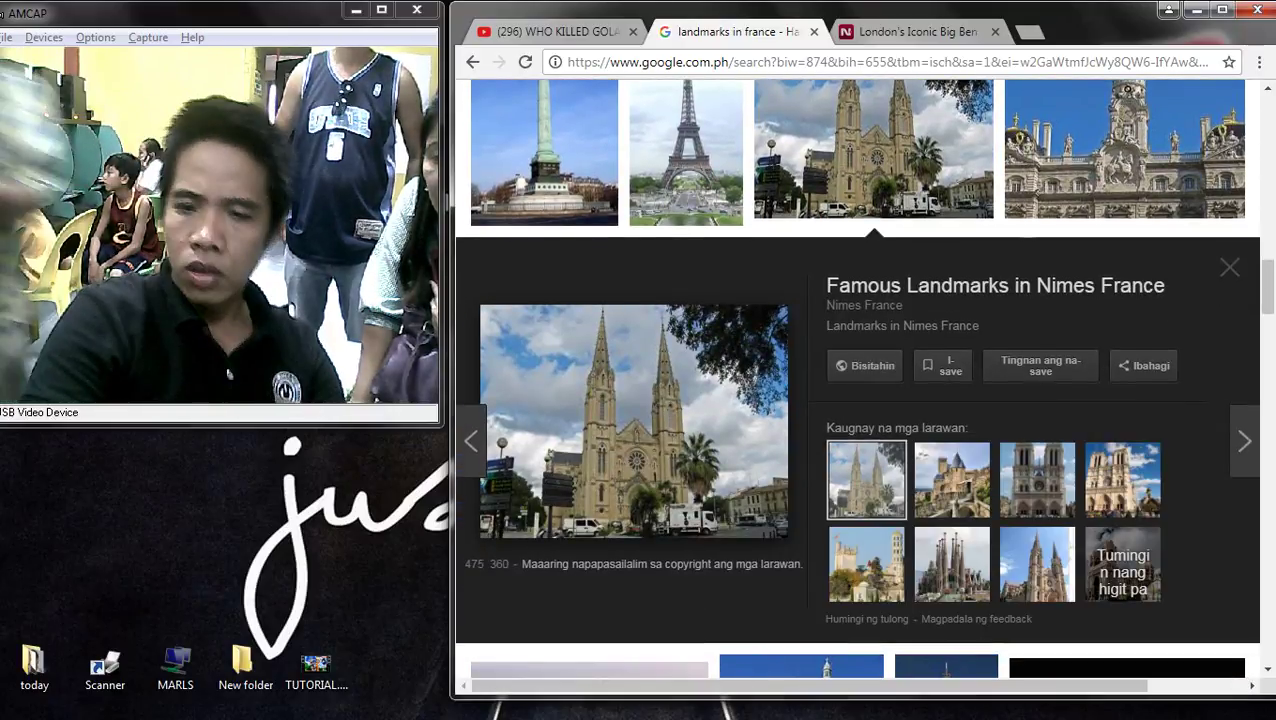
scroll(801, 370, "down", 4)
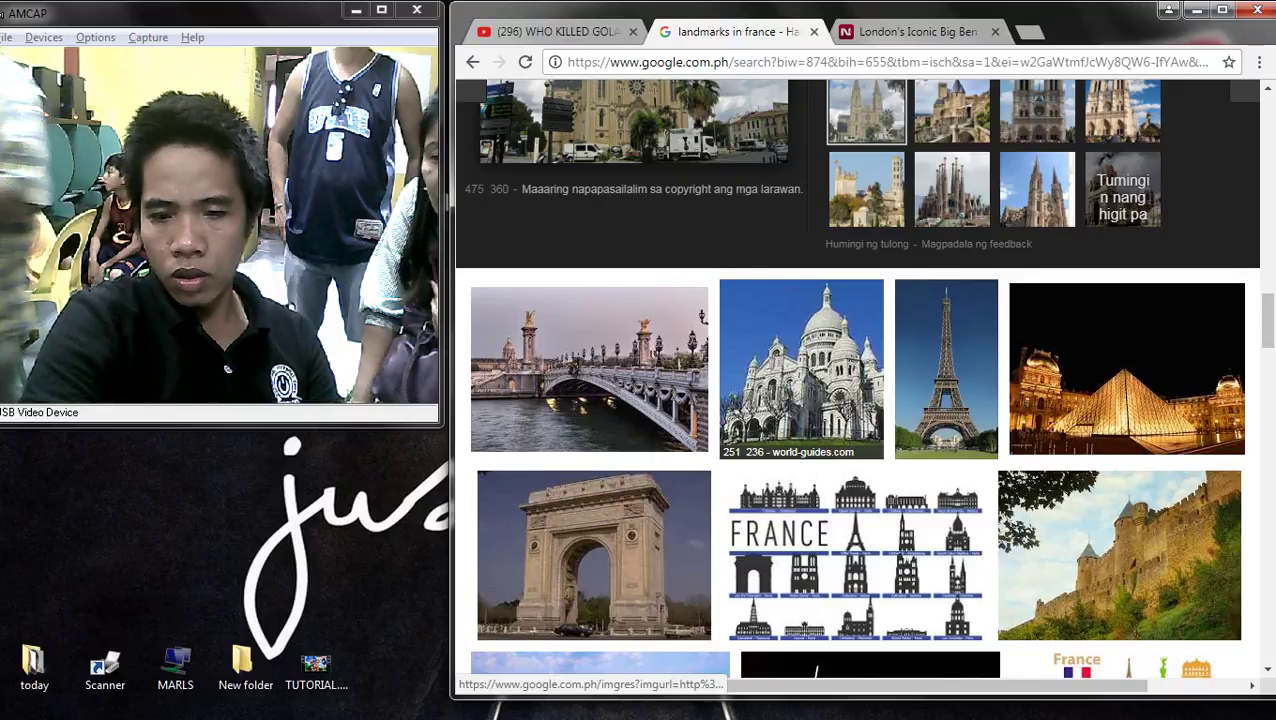
scroll(860, 380, "up", 5)
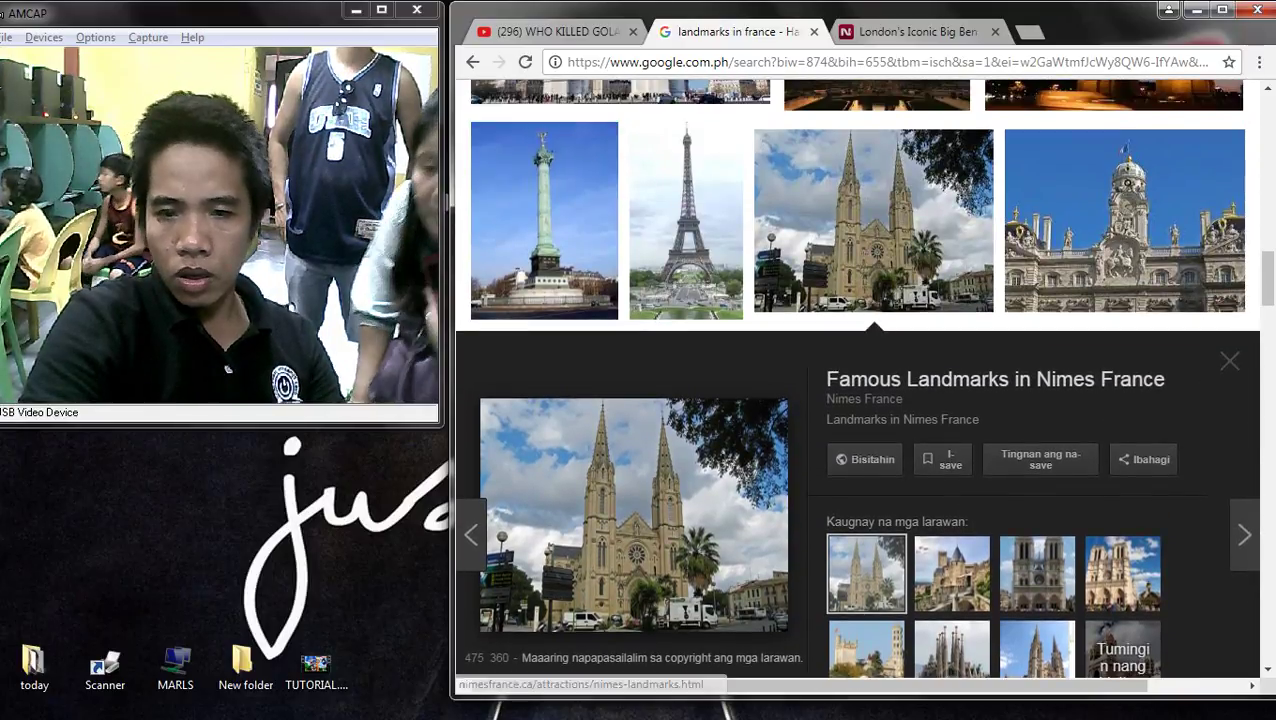
left_click(544, 250)
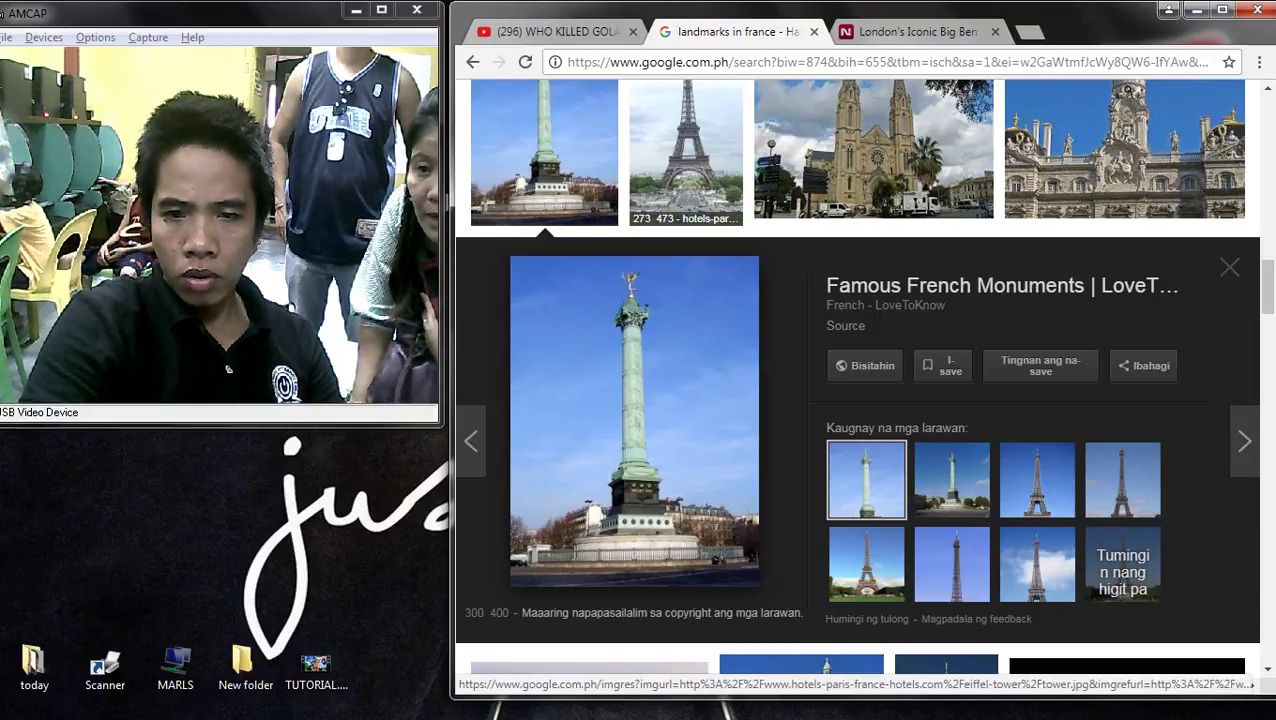
left_click(686, 160)
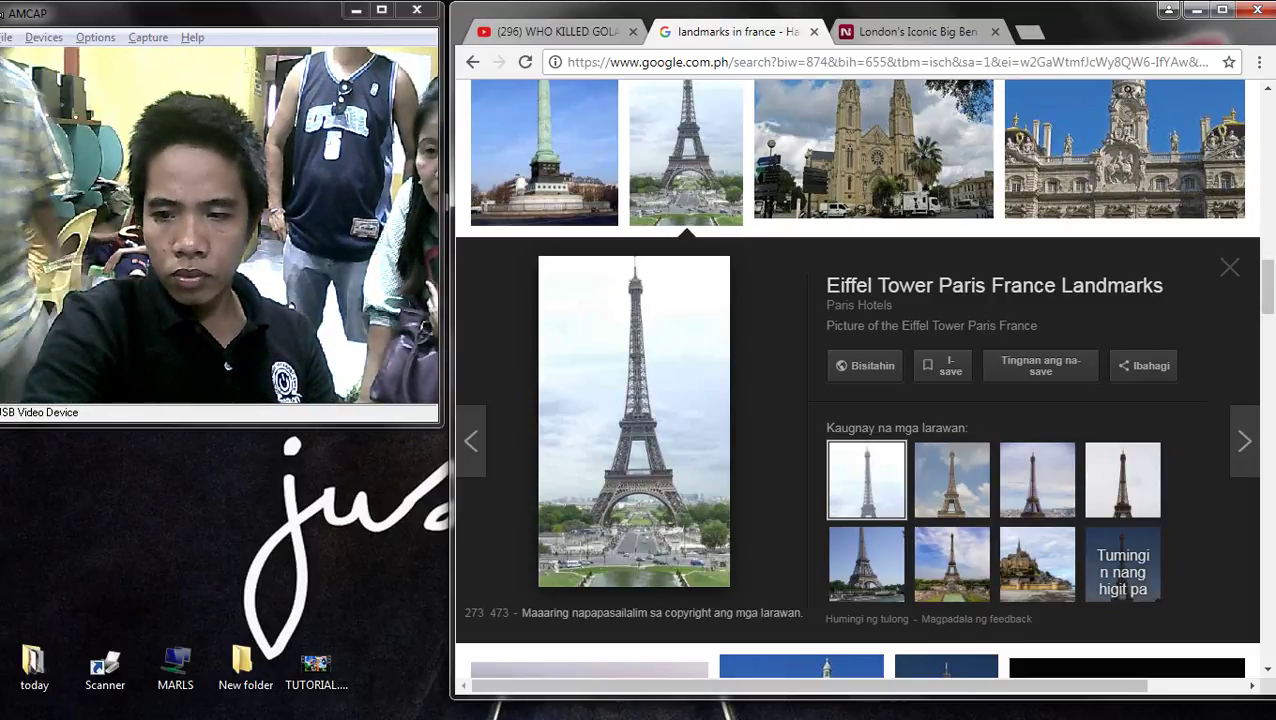
scroll(857, 380, "down", 2)
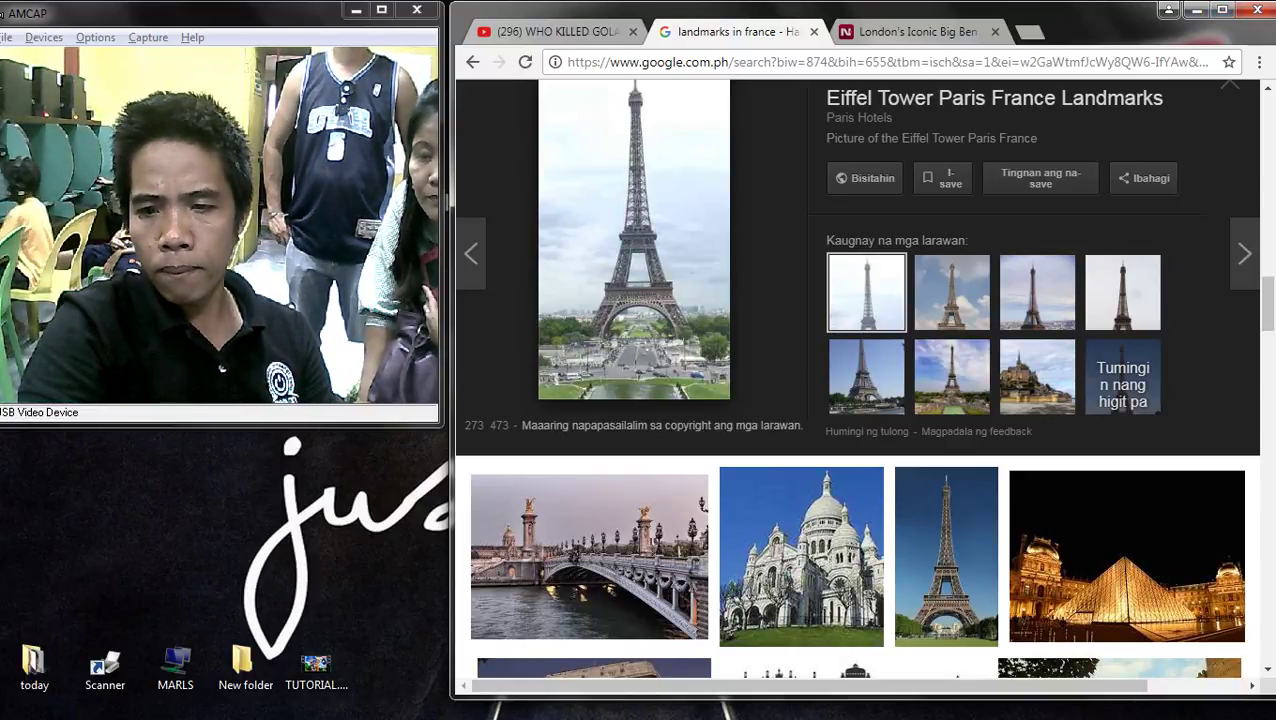
scroll(862, 385, "down", 4)
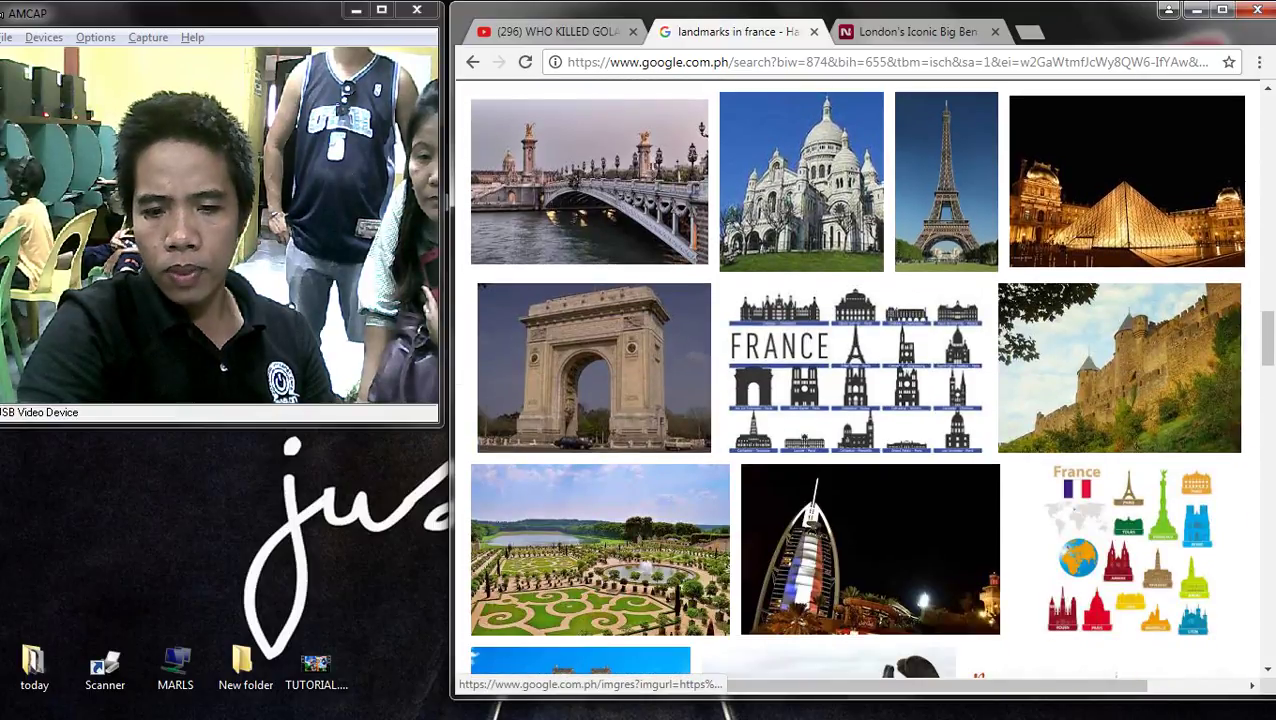
scroll(862, 385, "down", 8)
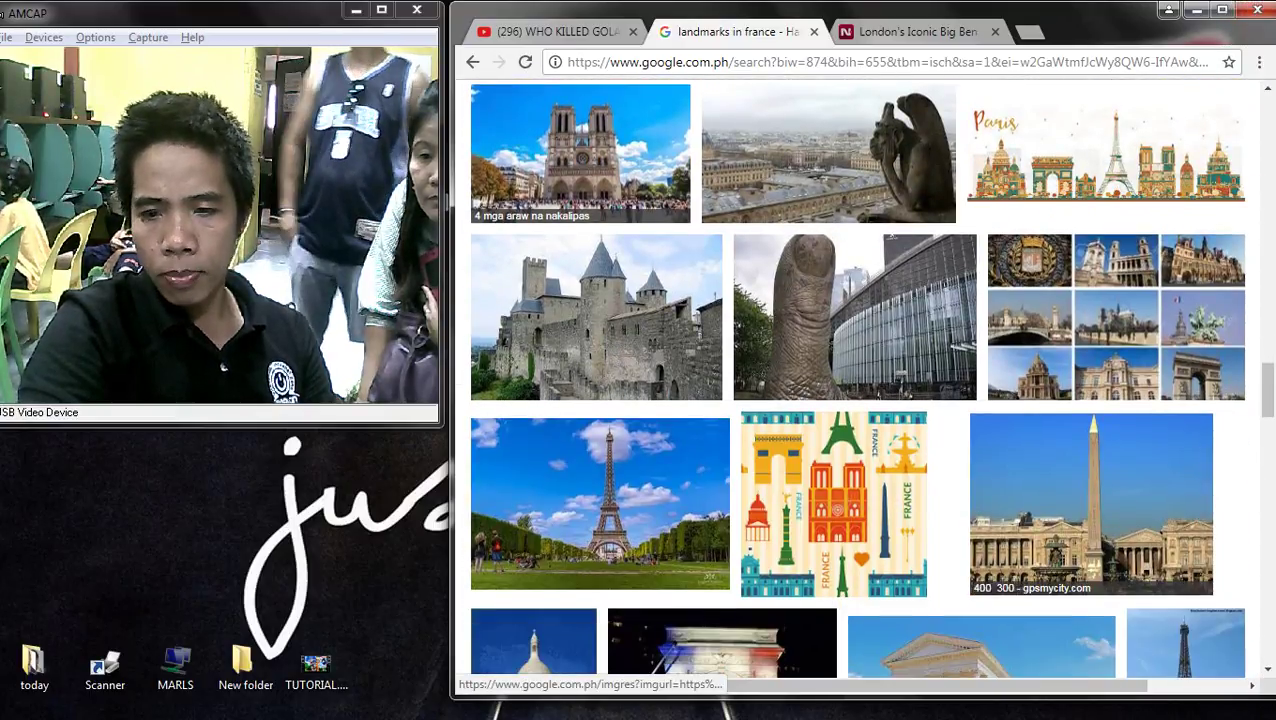
scroll(862, 385, "down", 7)
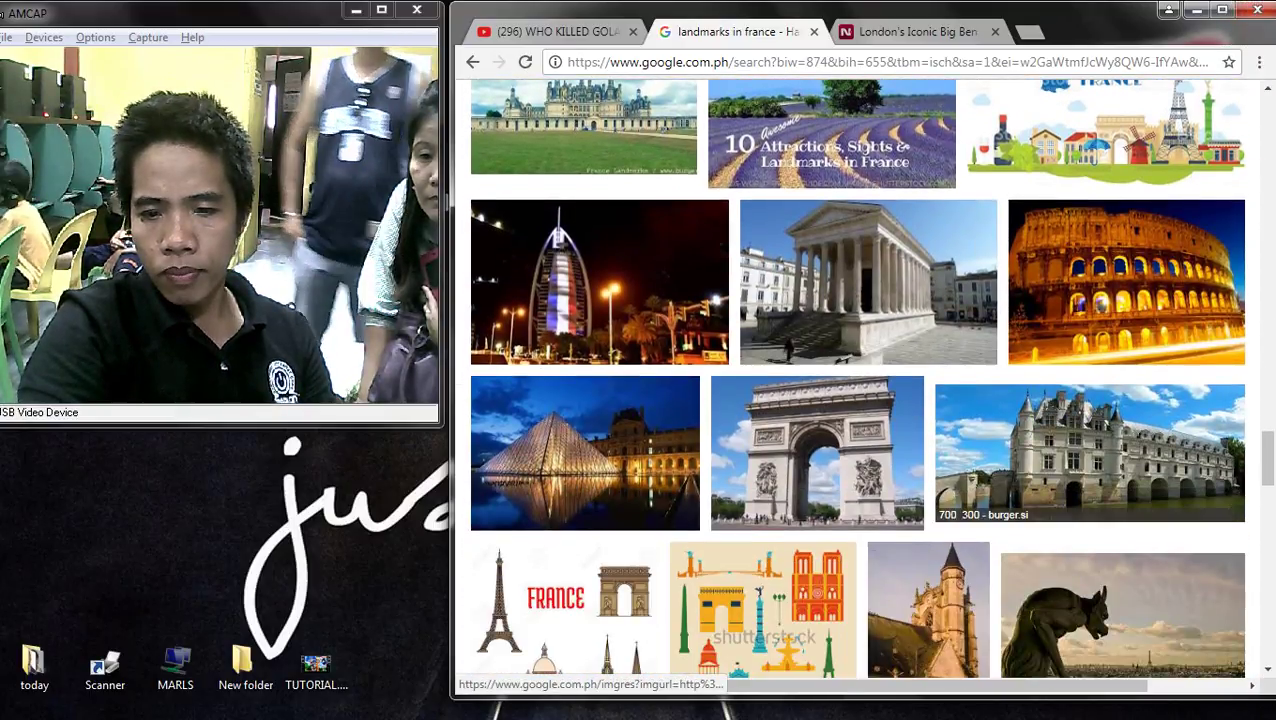
scroll(862, 385, "down", 6)
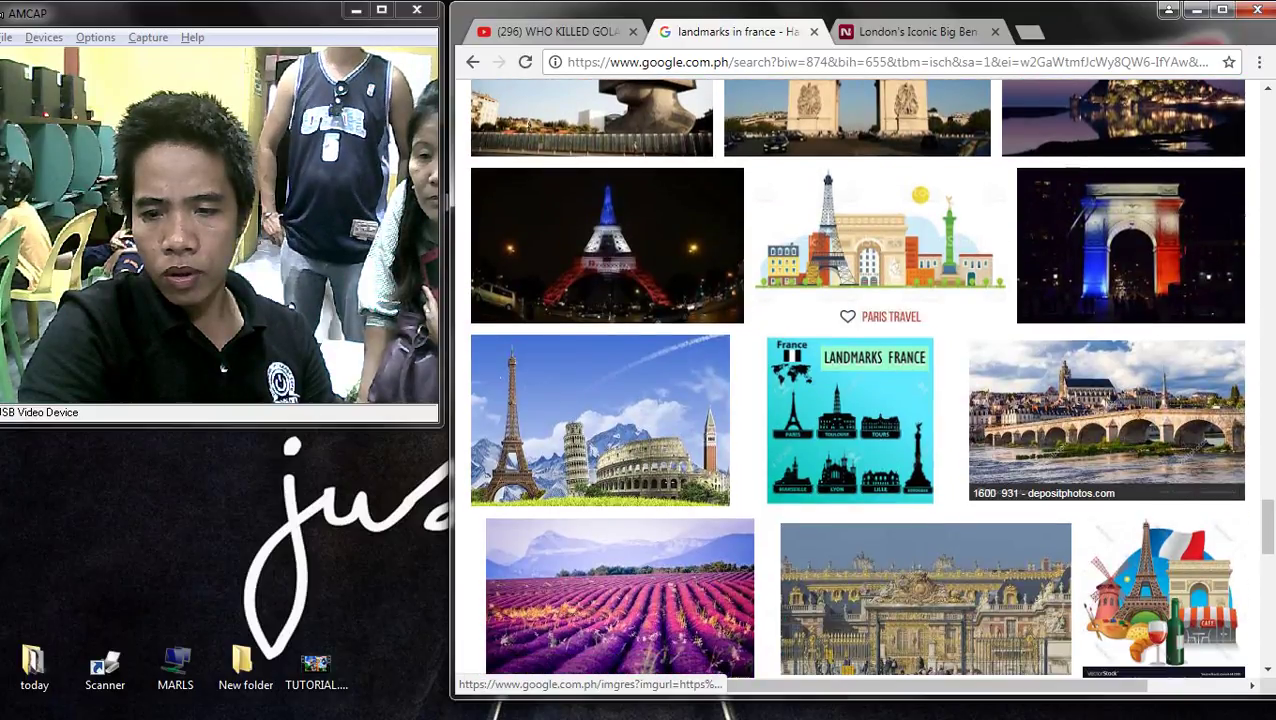
scroll(862, 385, "down", 5)
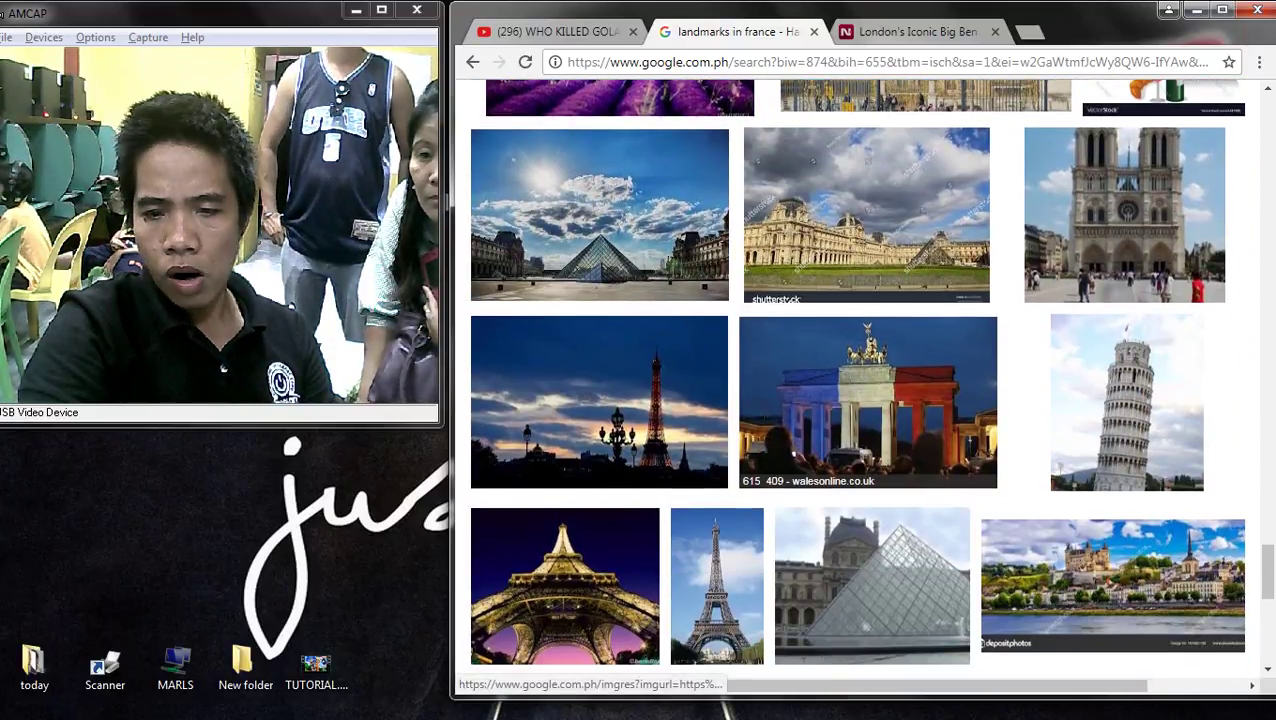
scroll(862, 385, "down", 4)
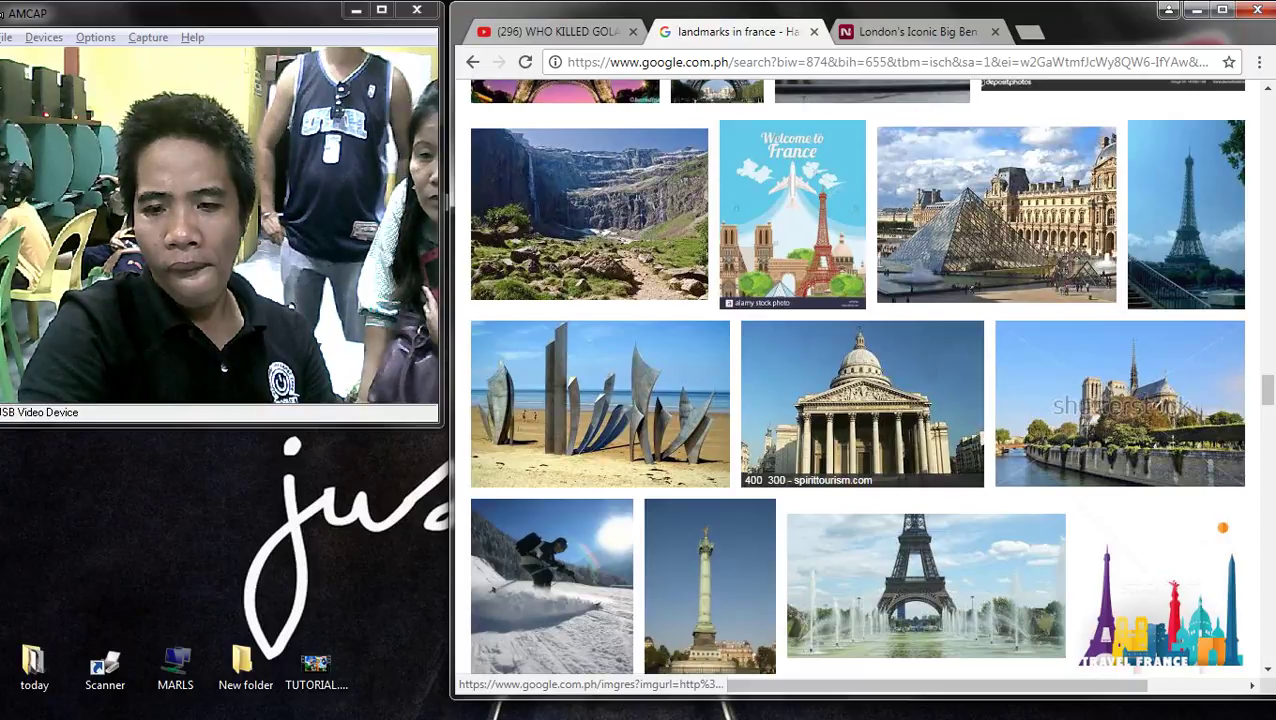
scroll(930, 400, "up", 2)
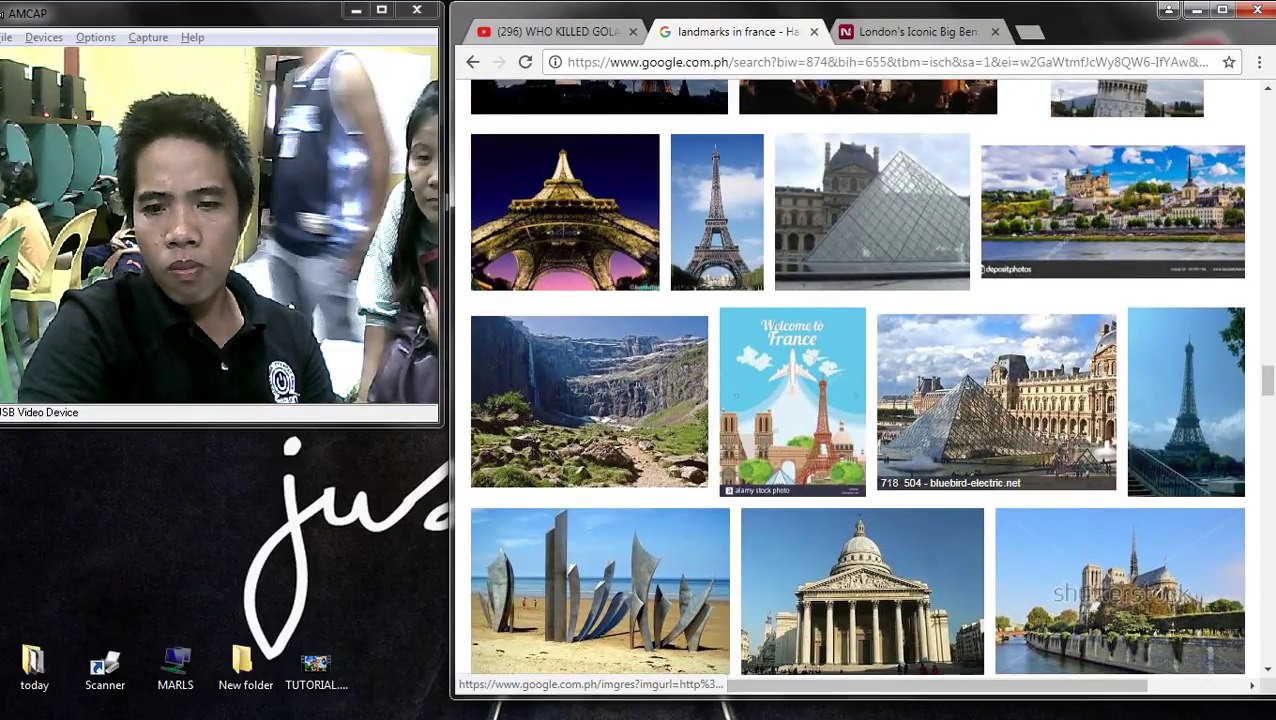
scroll(996, 400, "up", 3)
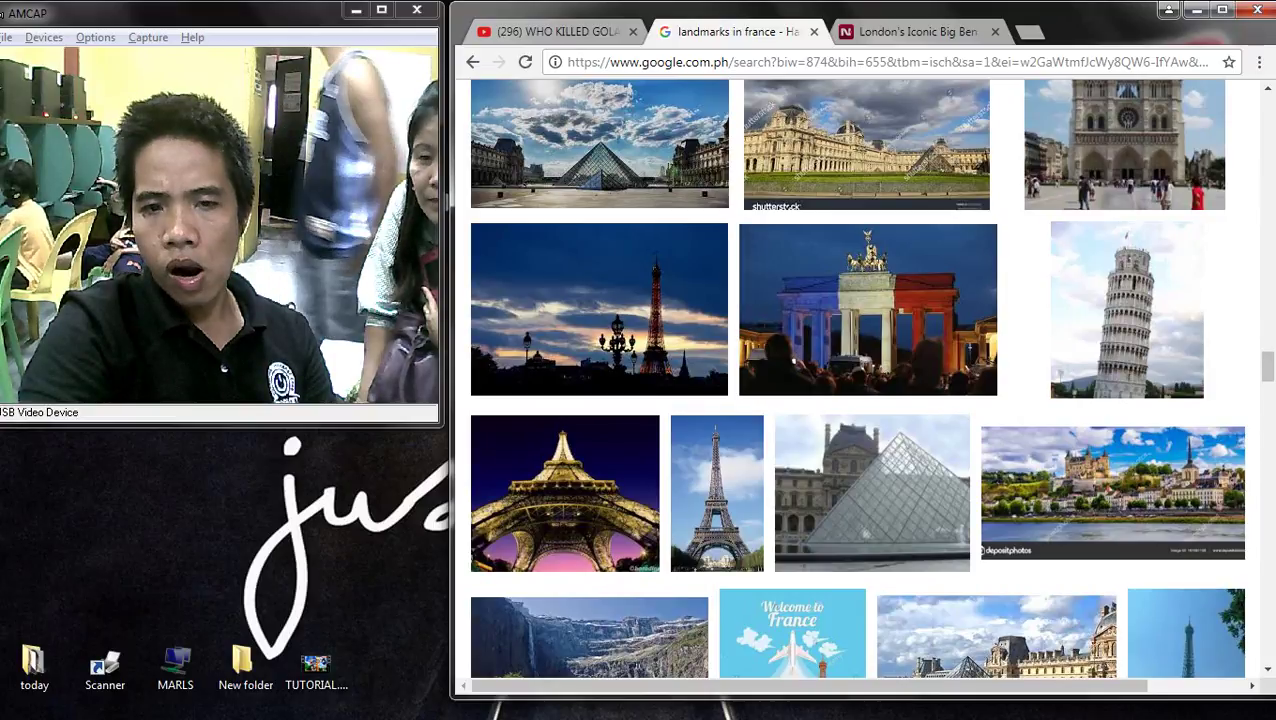
scroll(862, 380, "down", 4)
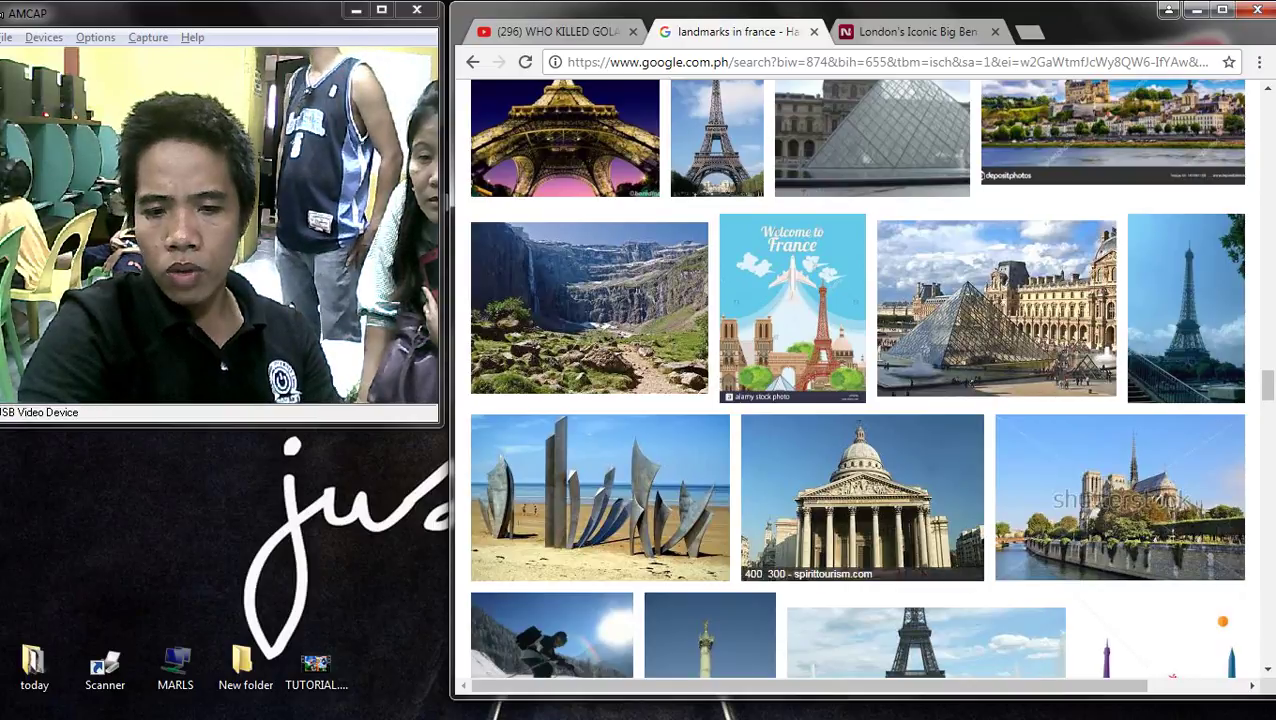
scroll(700, 490, "down", 2)
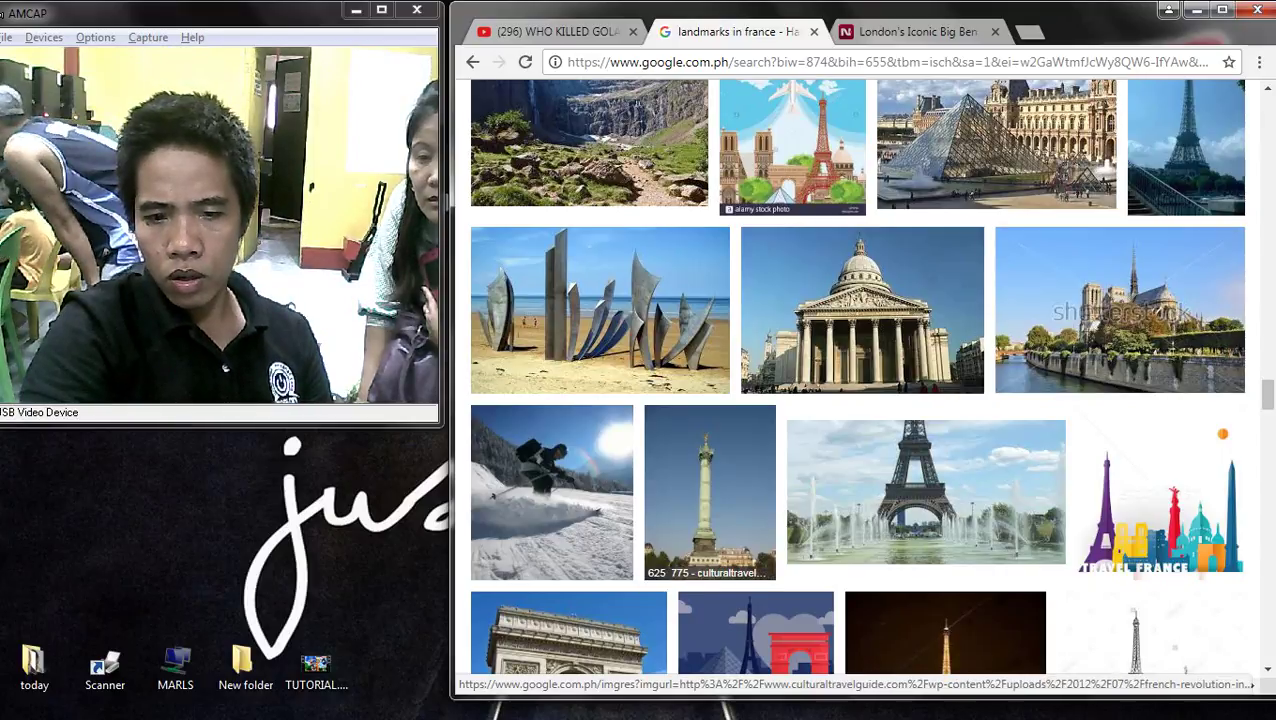
scroll(740, 490, "up", 2)
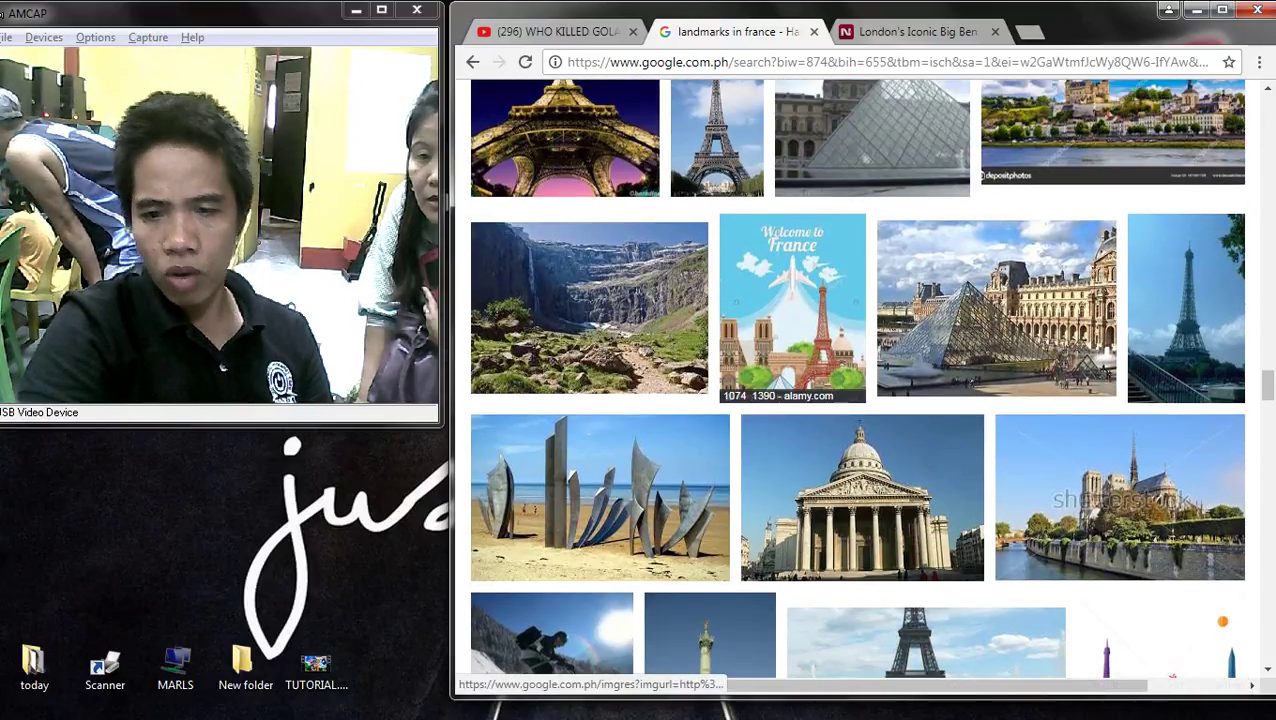
- Preview the Welcome to France, Eiffel fountain and Bastille column images, then the golden Eiffel Tower from below
left_click(792, 300)
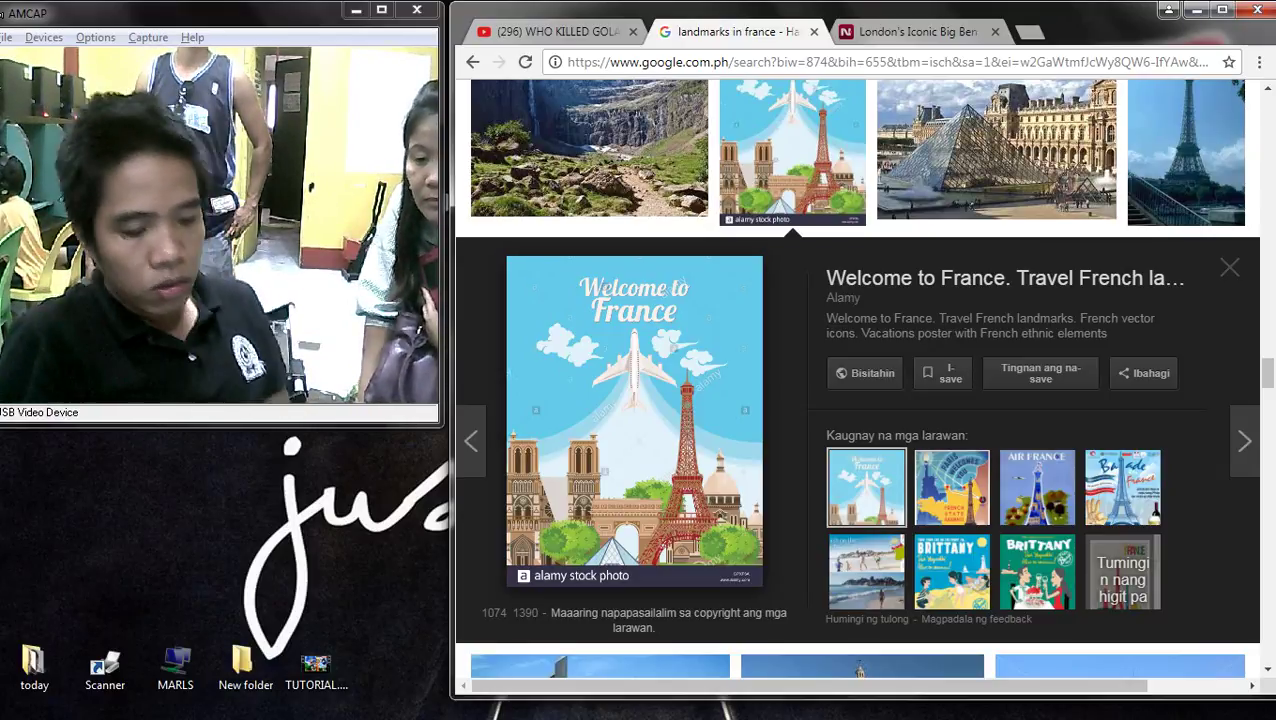
scroll(858, 380, "down", 5)
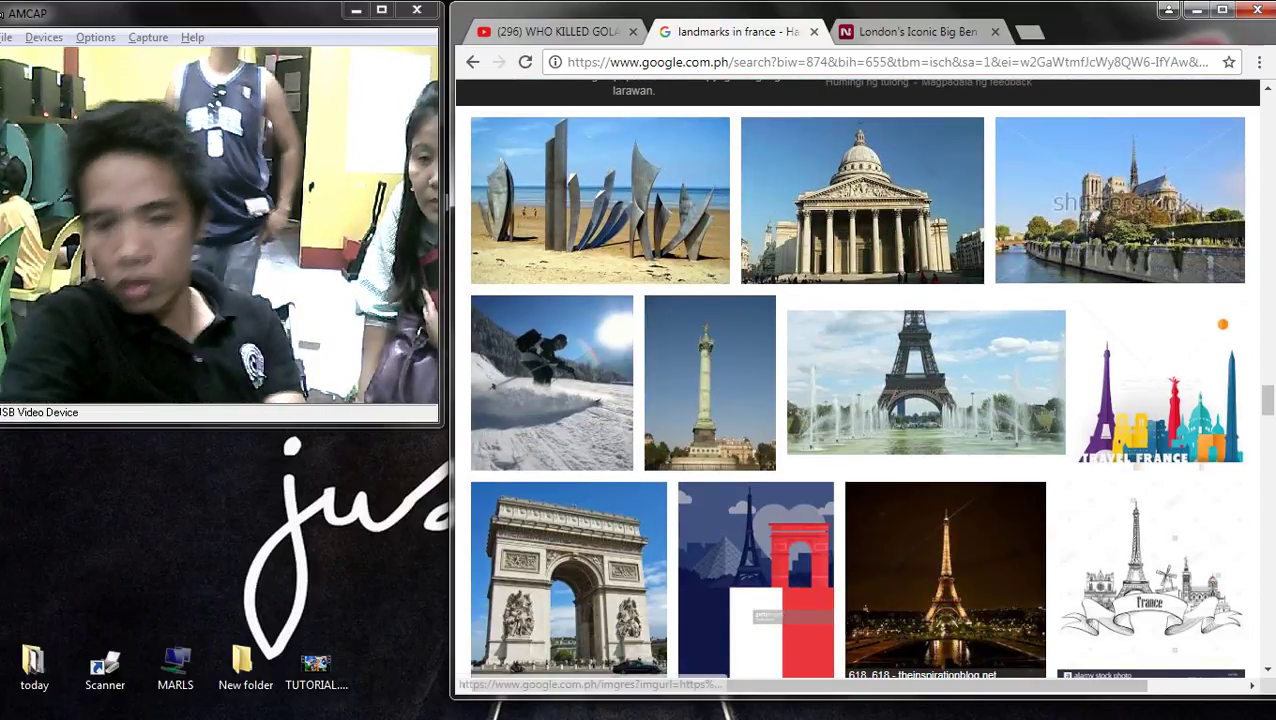
left_click(924, 425)
scroll(710, 200, "up", 1)
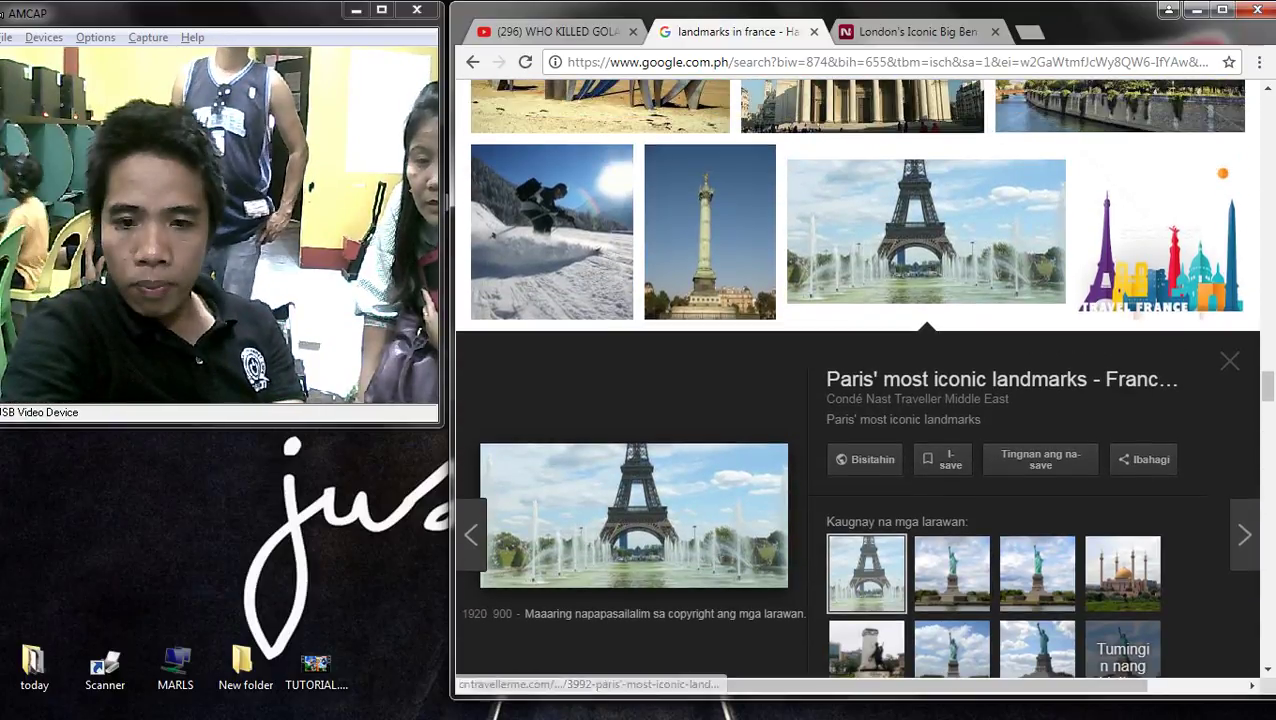
left_click(710, 153)
scroll(855, 380, "down", 5)
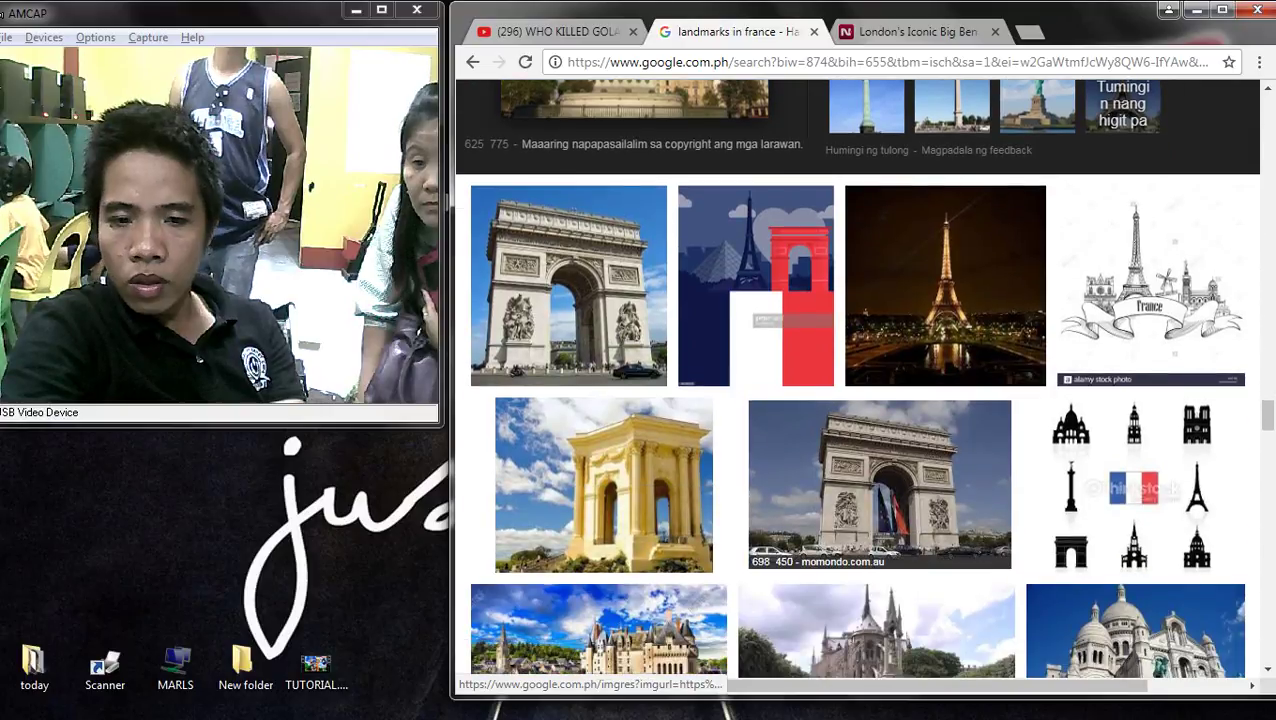
scroll(862, 380, "up", 7)
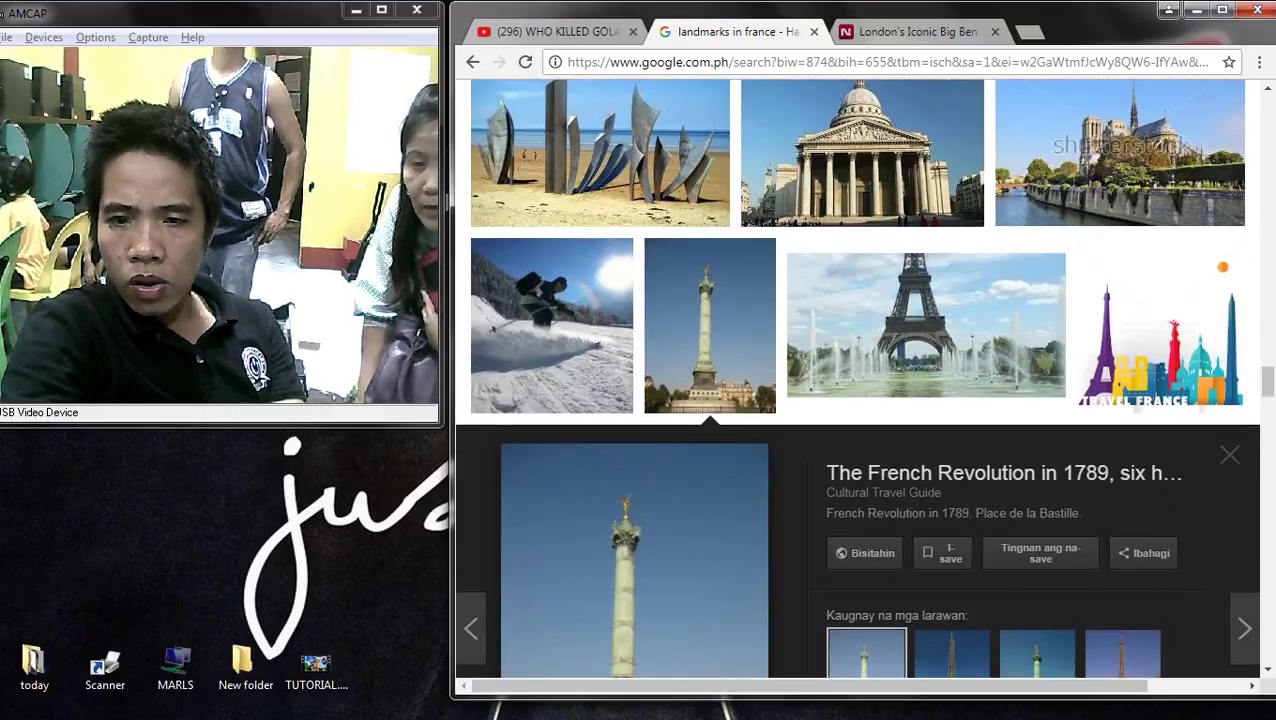
scroll(862, 380, "up", 4)
scroll(862, 380, "up", 3)
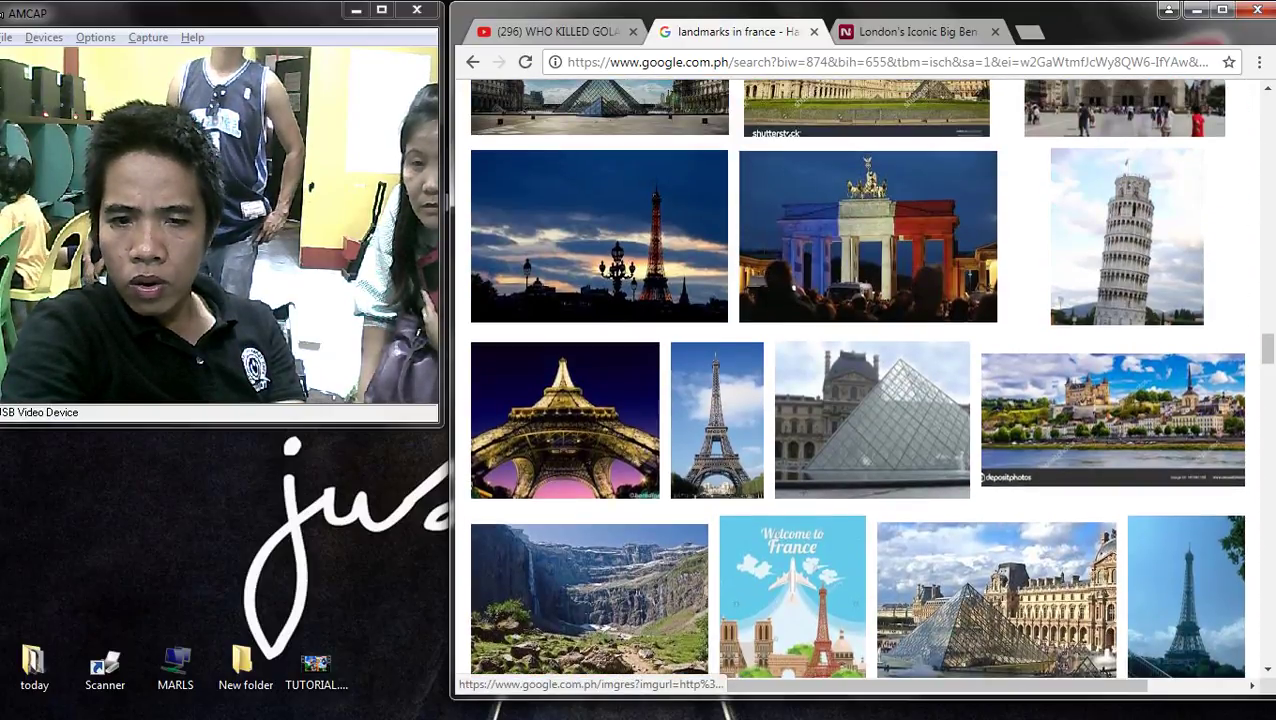
left_click(565, 420)
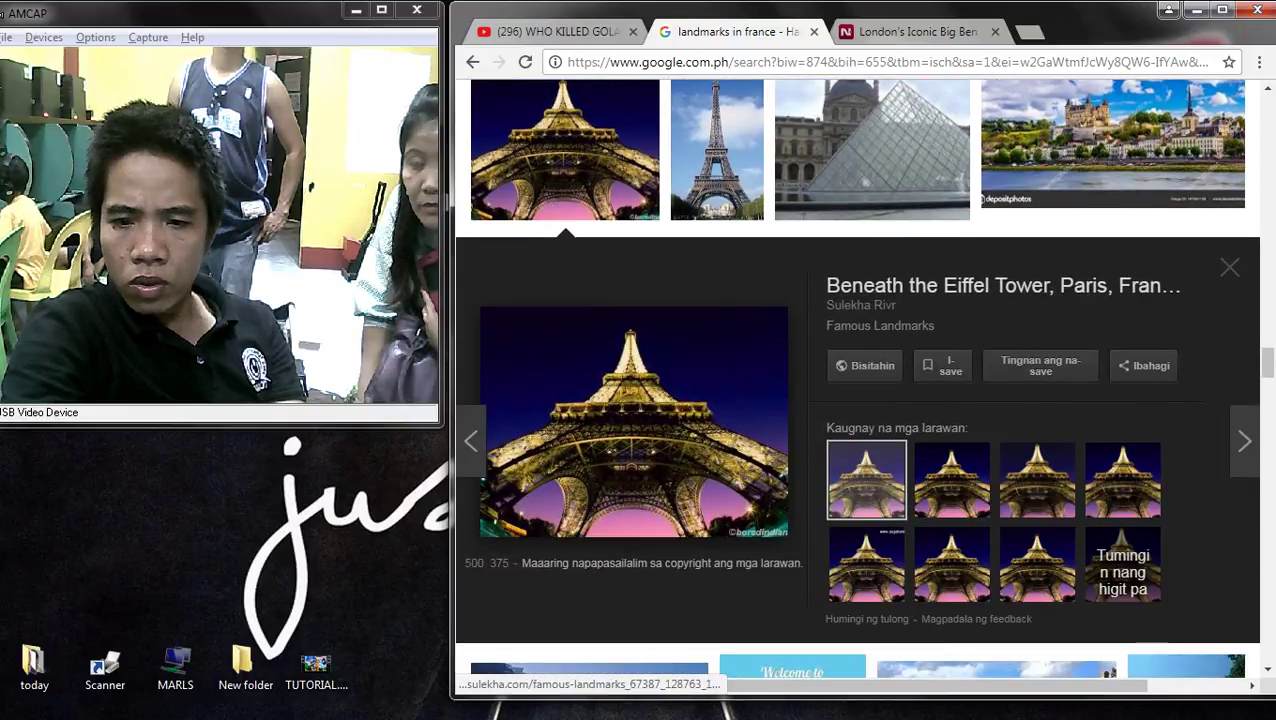
scroll(952, 480, "up", 2)
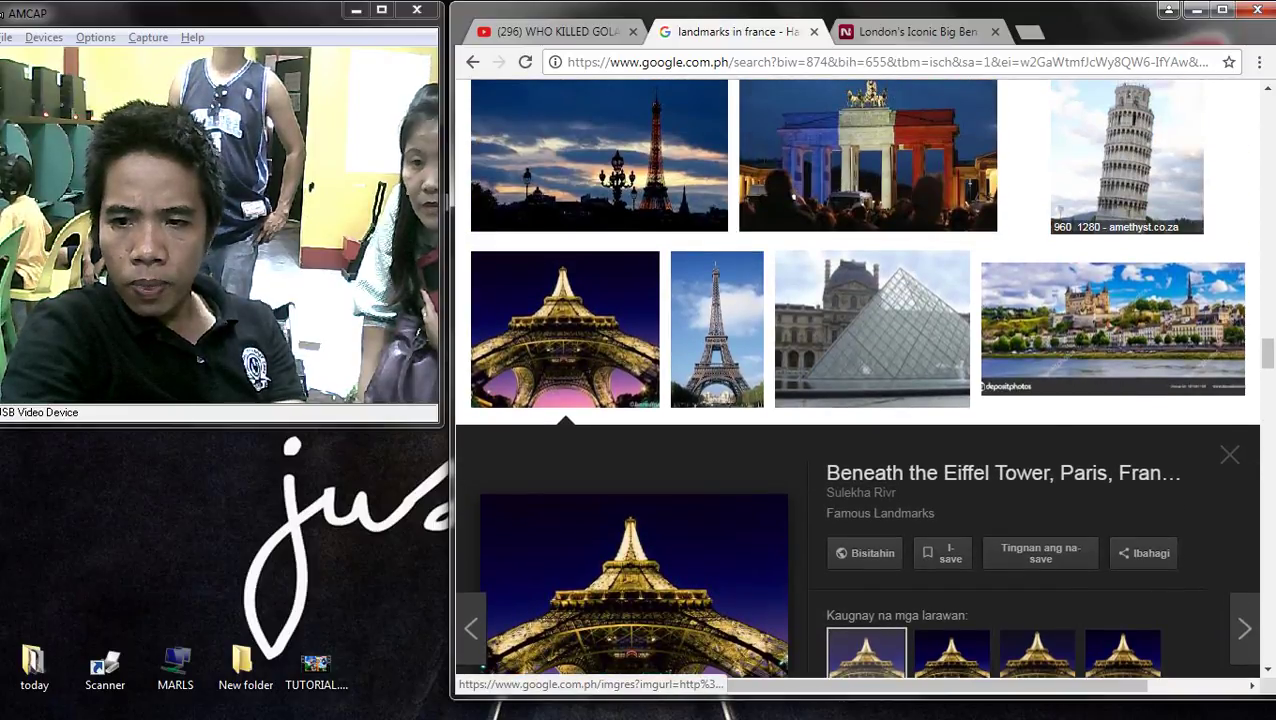
- Preview the Leaning Tower of Pisa photo and flip through three related Pisa images
left_click(1127, 160)
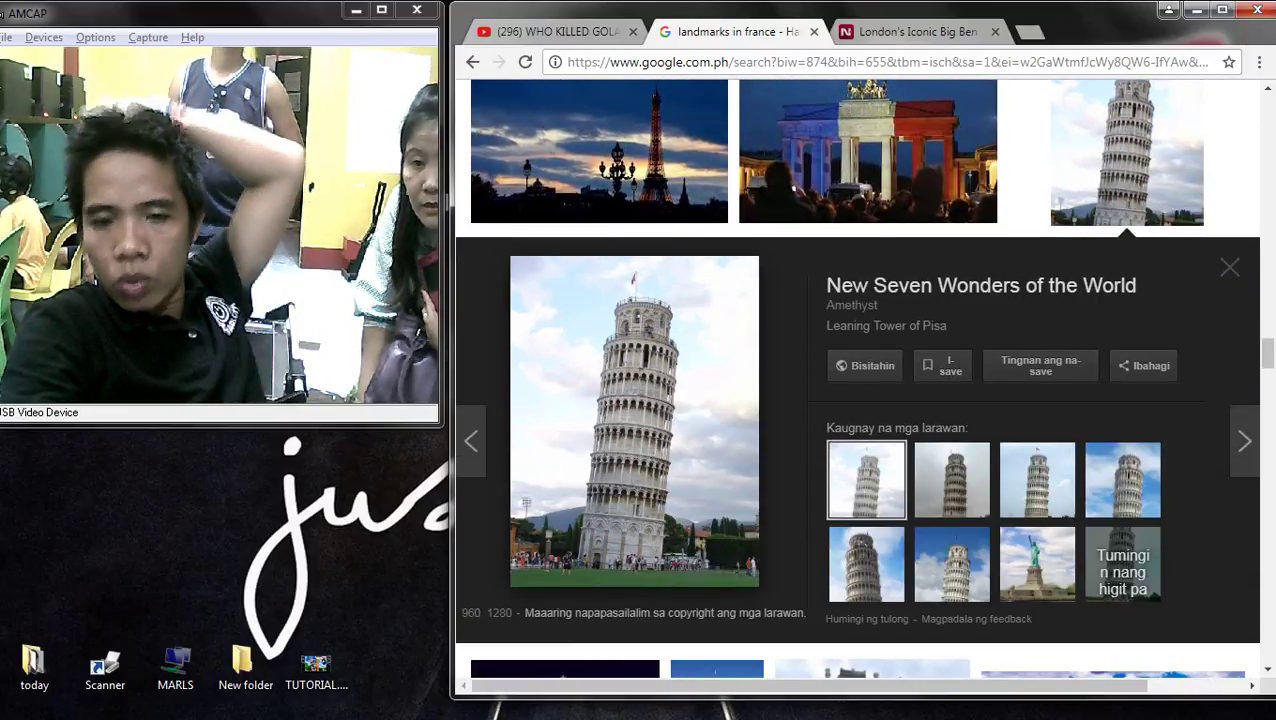
left_click(952, 478)
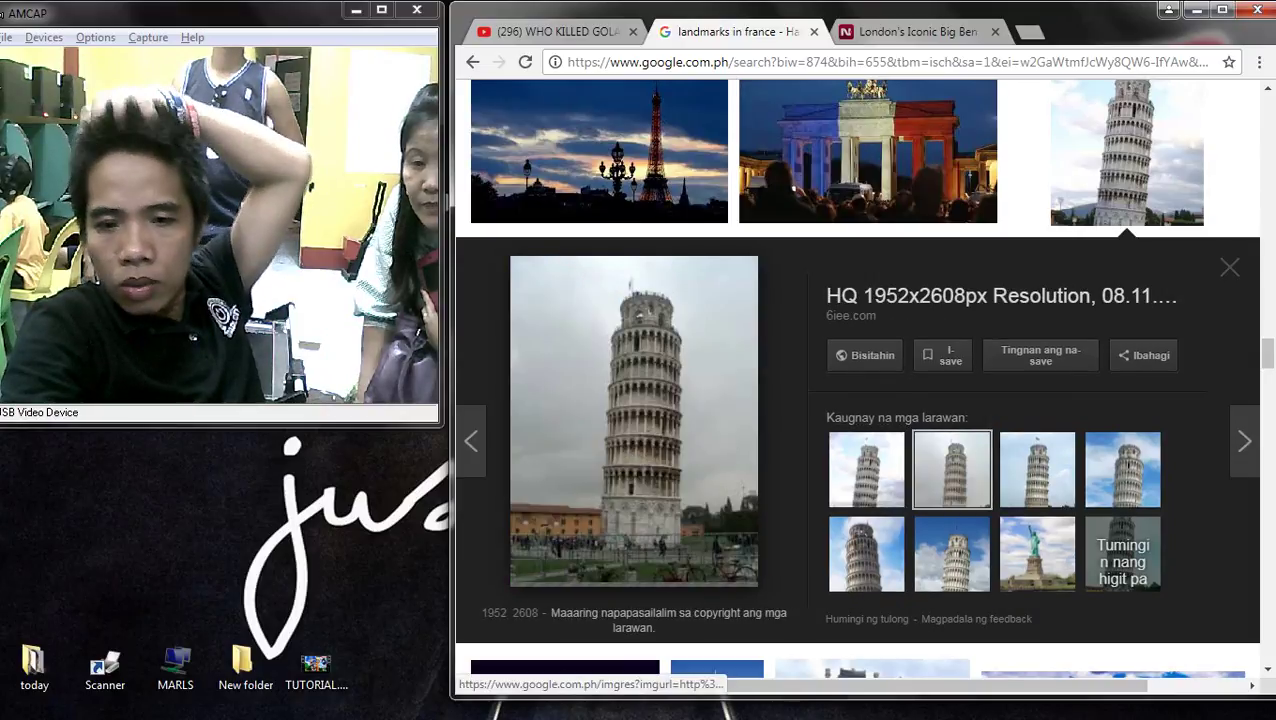
left_click(866, 470)
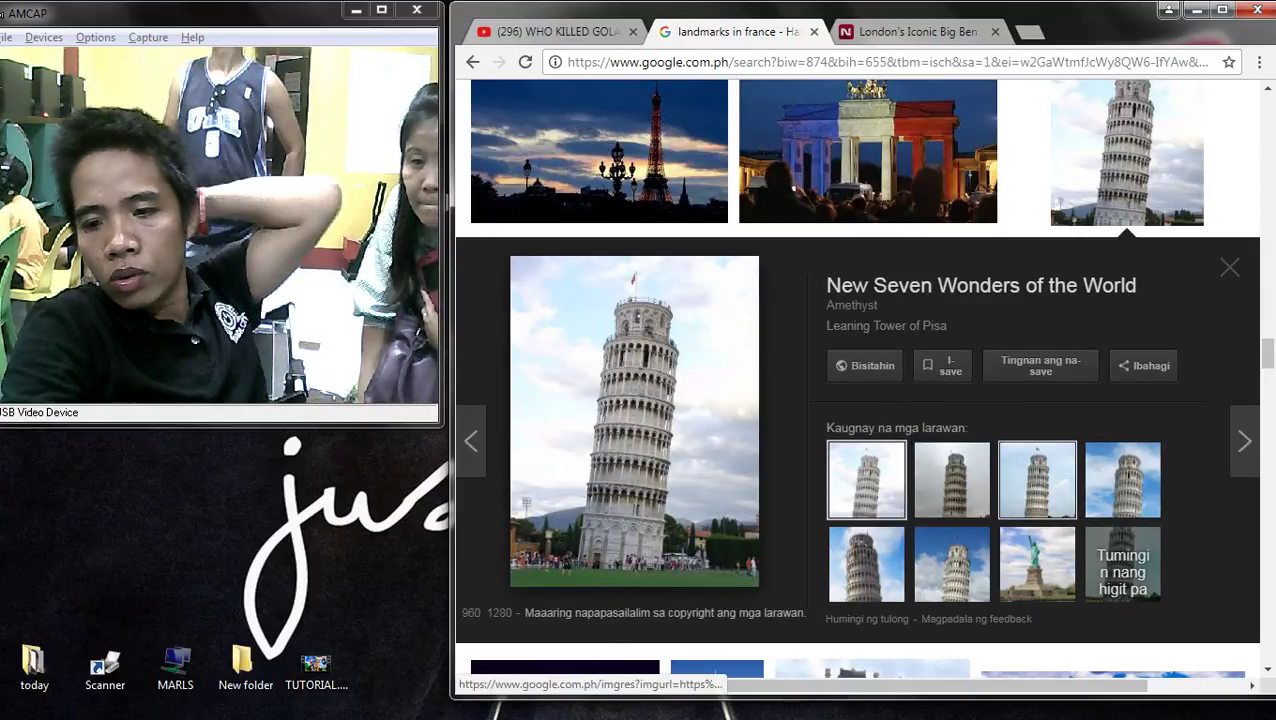
left_click(1037, 470)
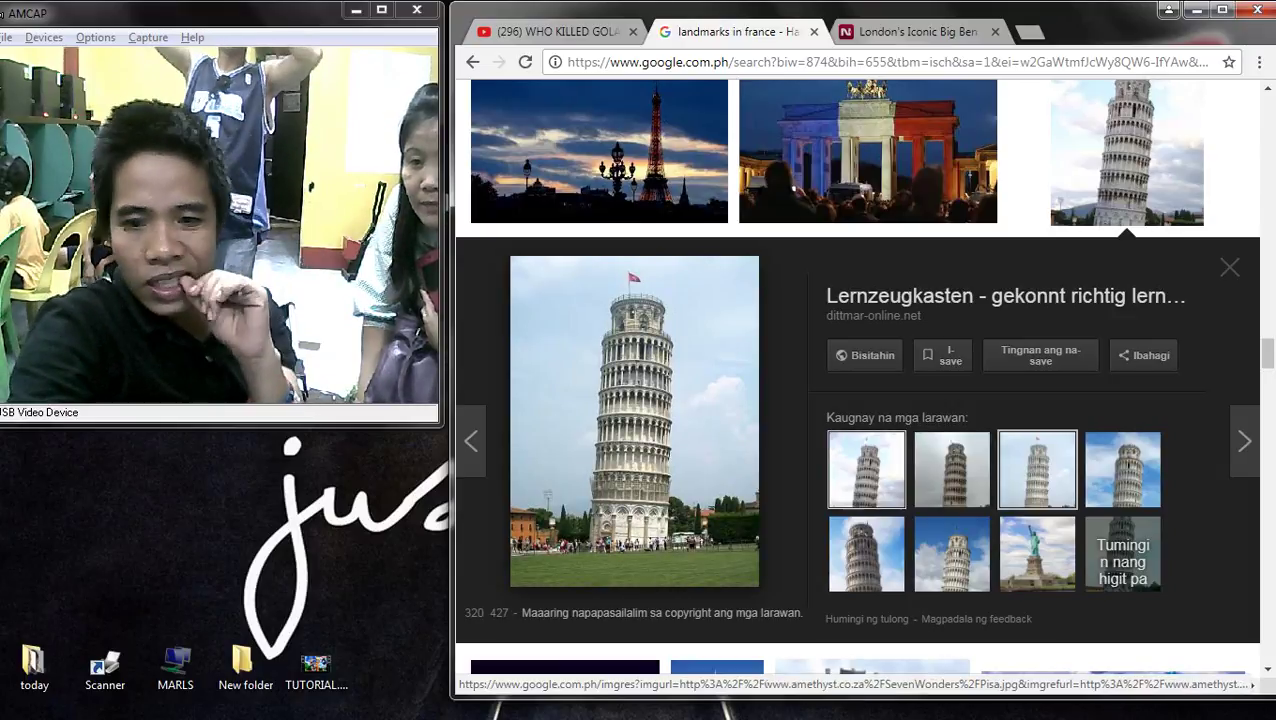
- Scroll through more France landmark results and preview the Louvre equestrian statue photo
scroll(600, 450, "down", 3)
scroll(652, 460, "down", 5)
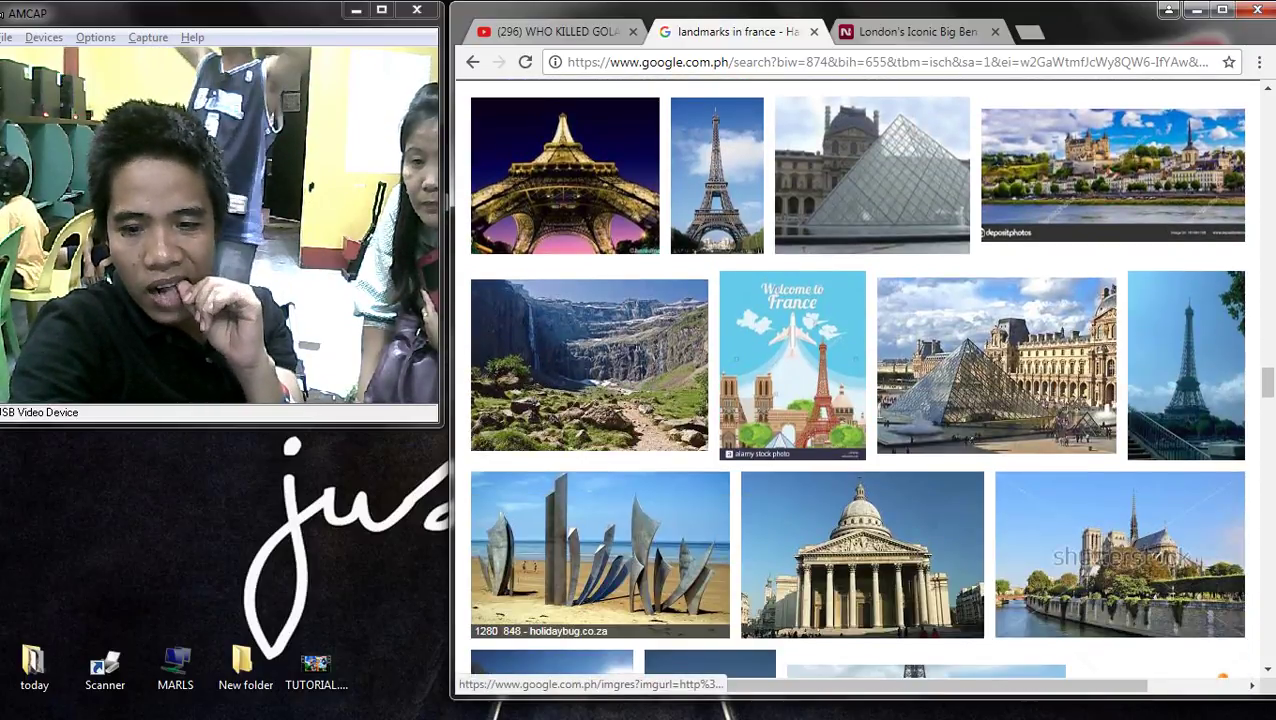
scroll(858, 378, "down", 4)
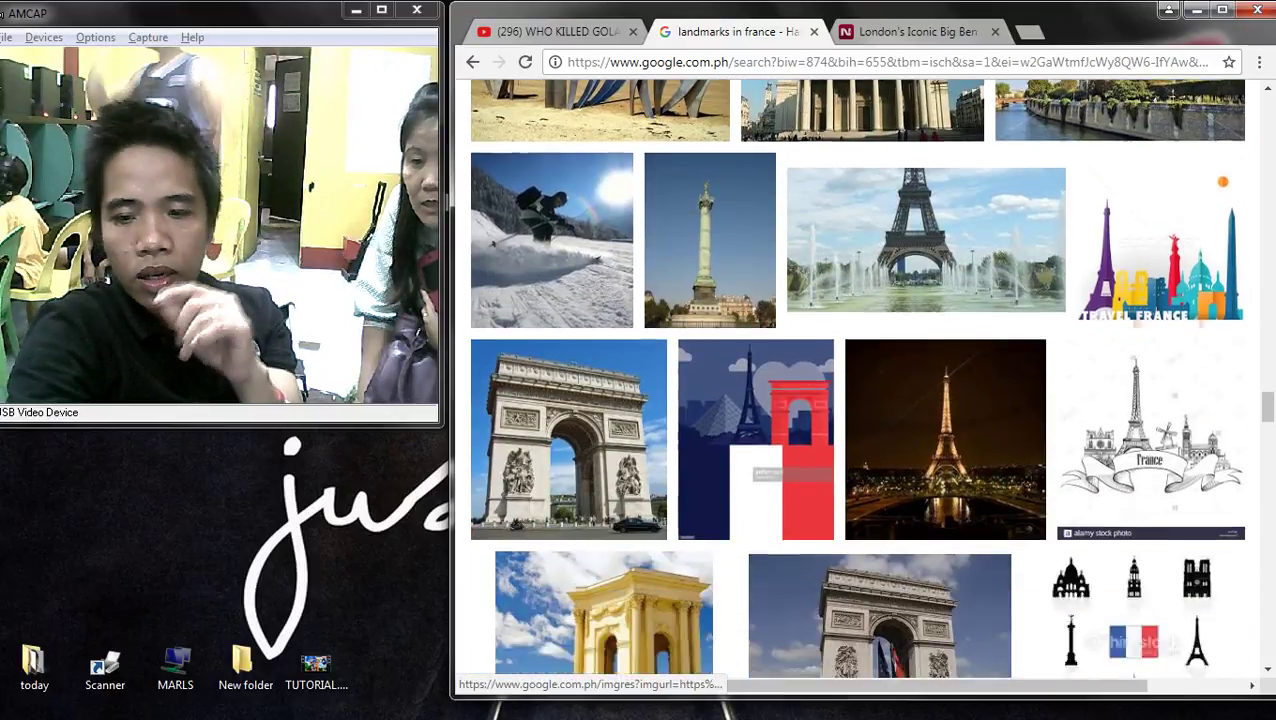
scroll(866, 460, "down", 4)
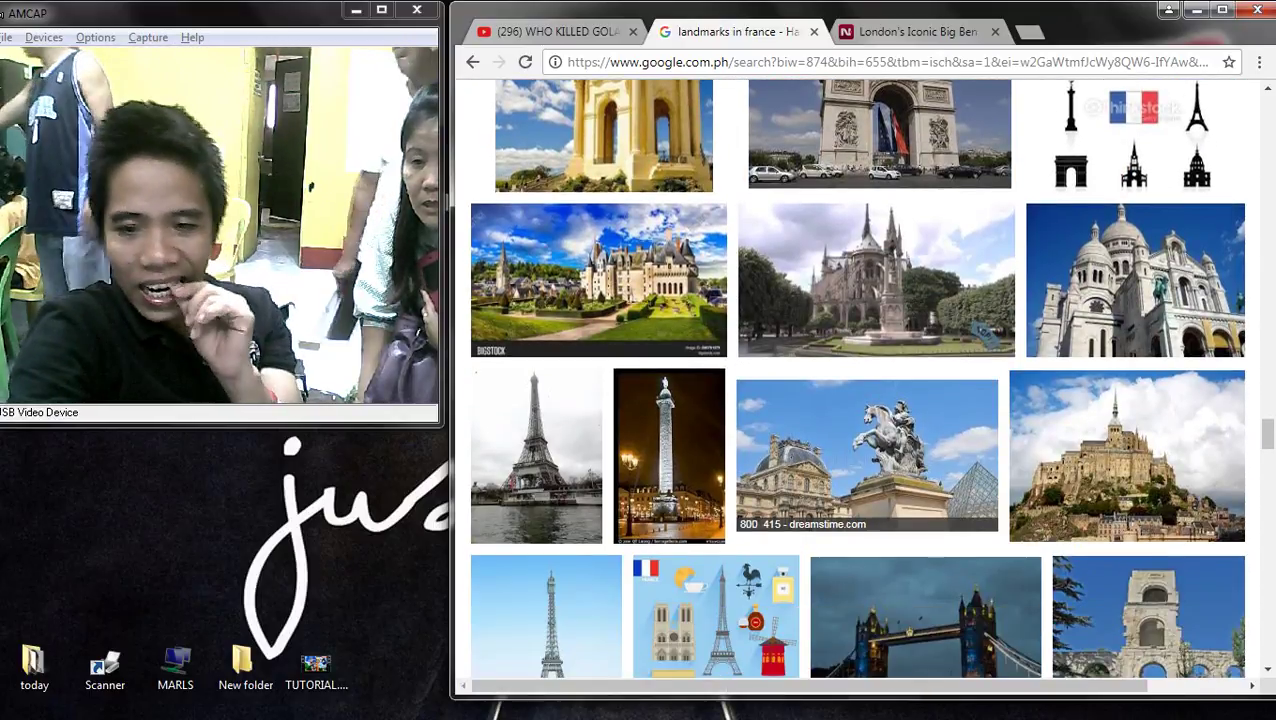
left_click(866, 460)
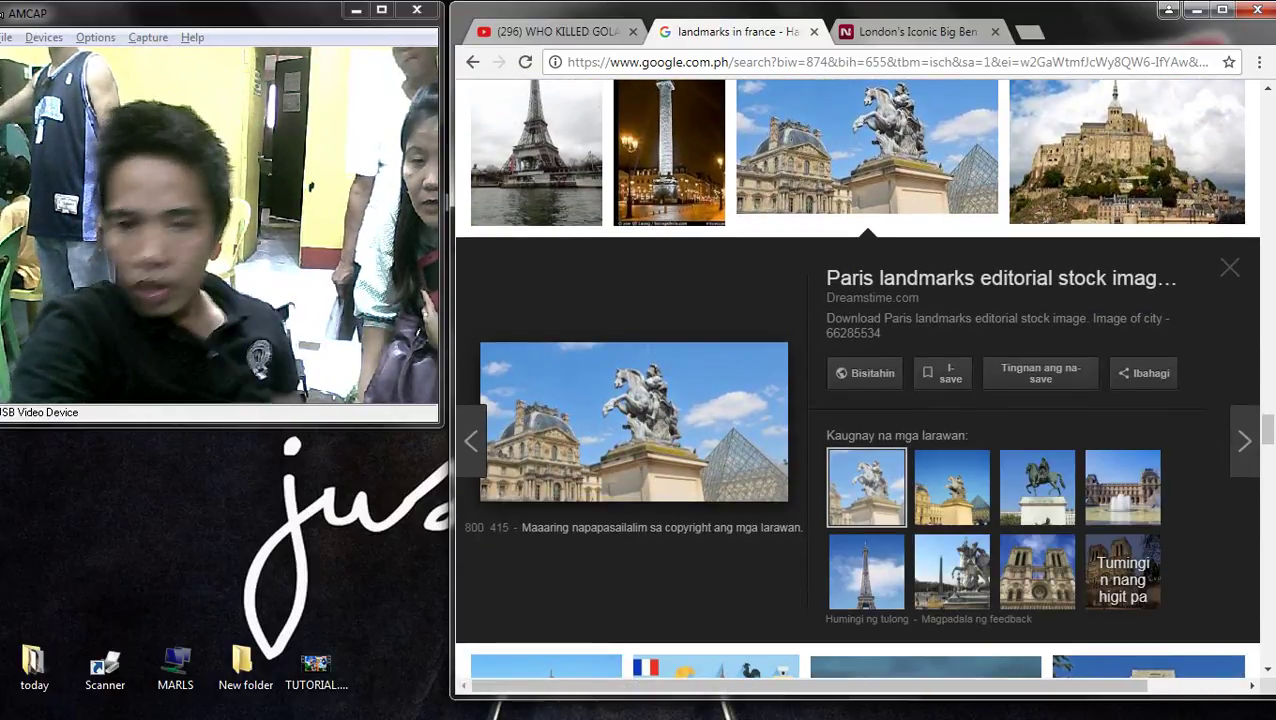
scroll(858, 455, "down", 5)
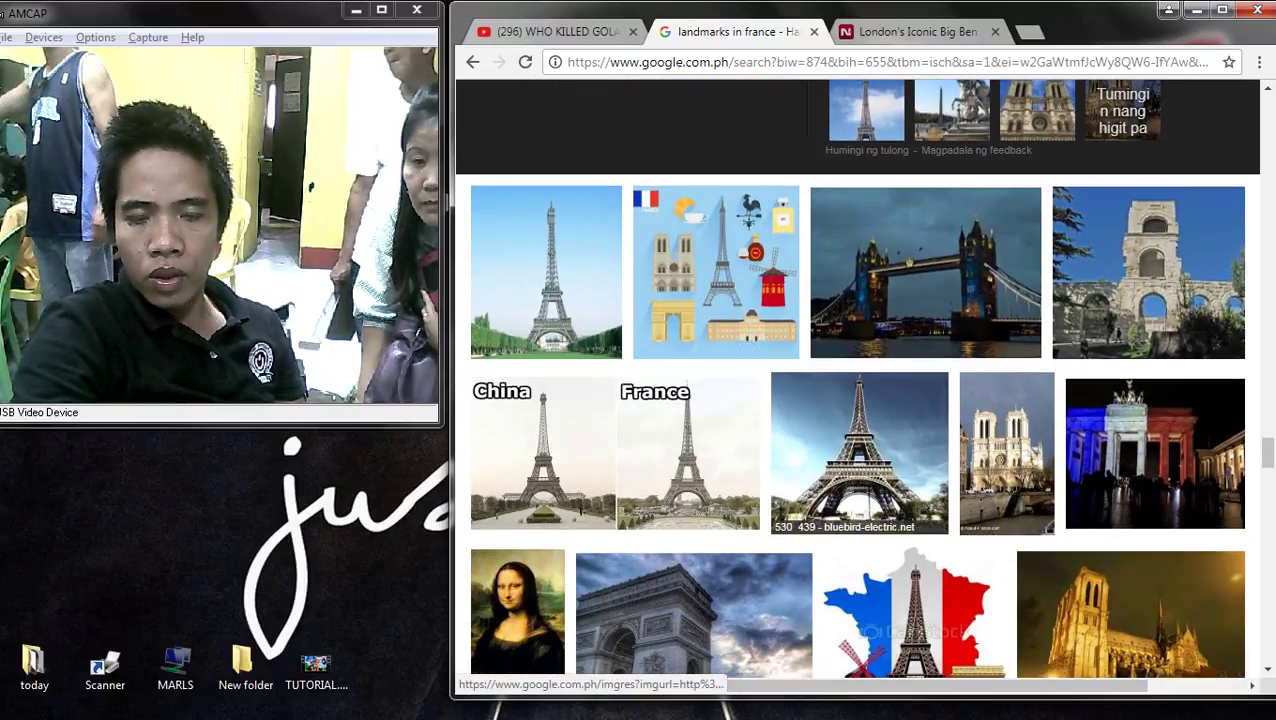
scroll(858, 450, "down", 4)
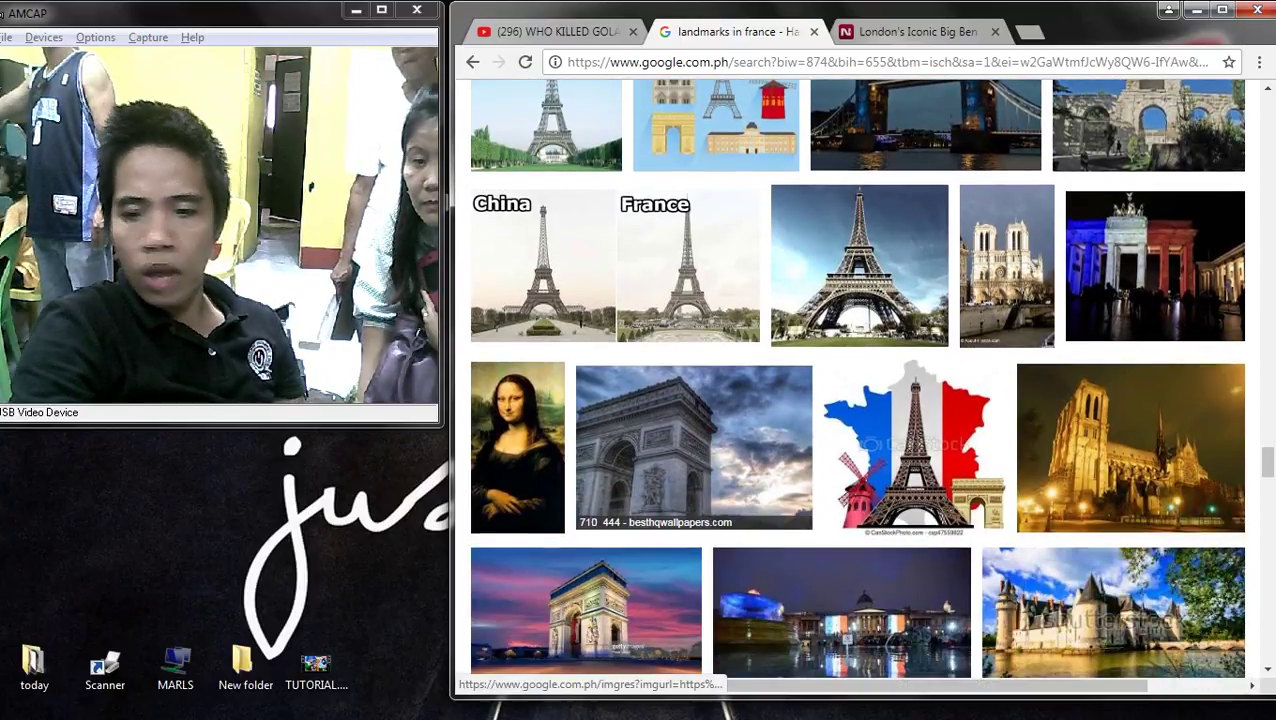
scroll(858, 450, "down", 5)
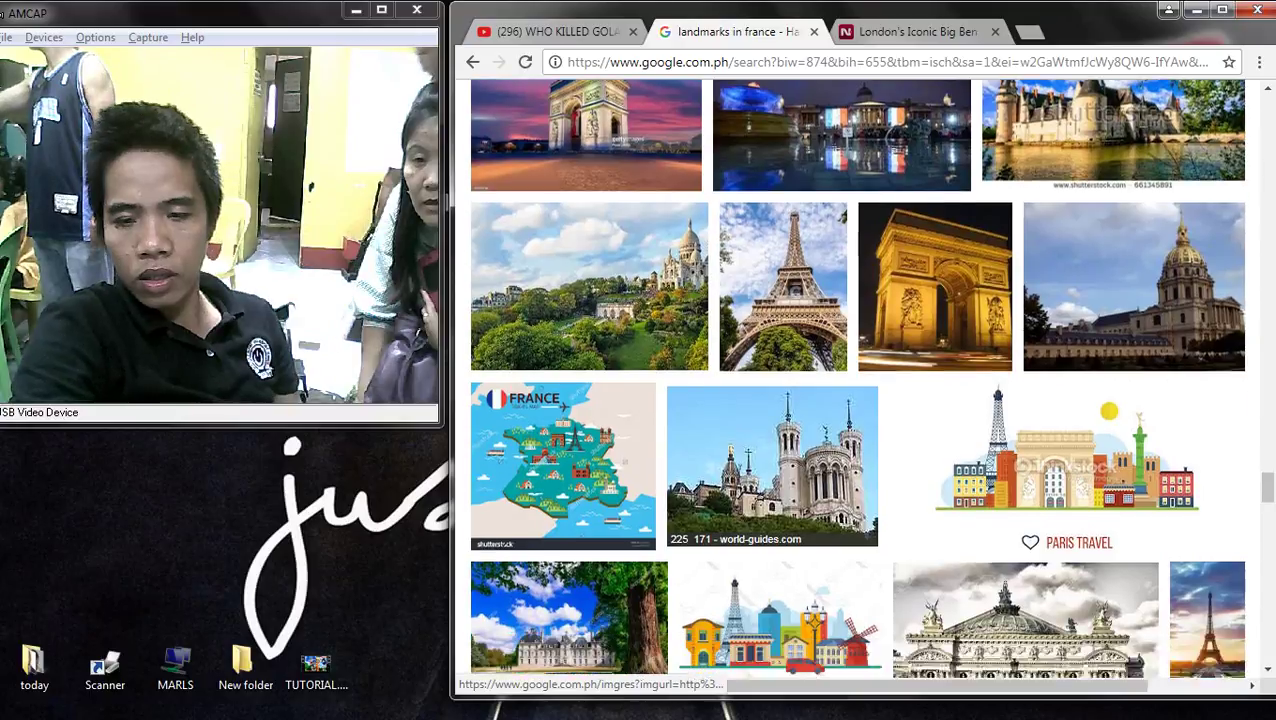
scroll(800, 500, "up", 6)
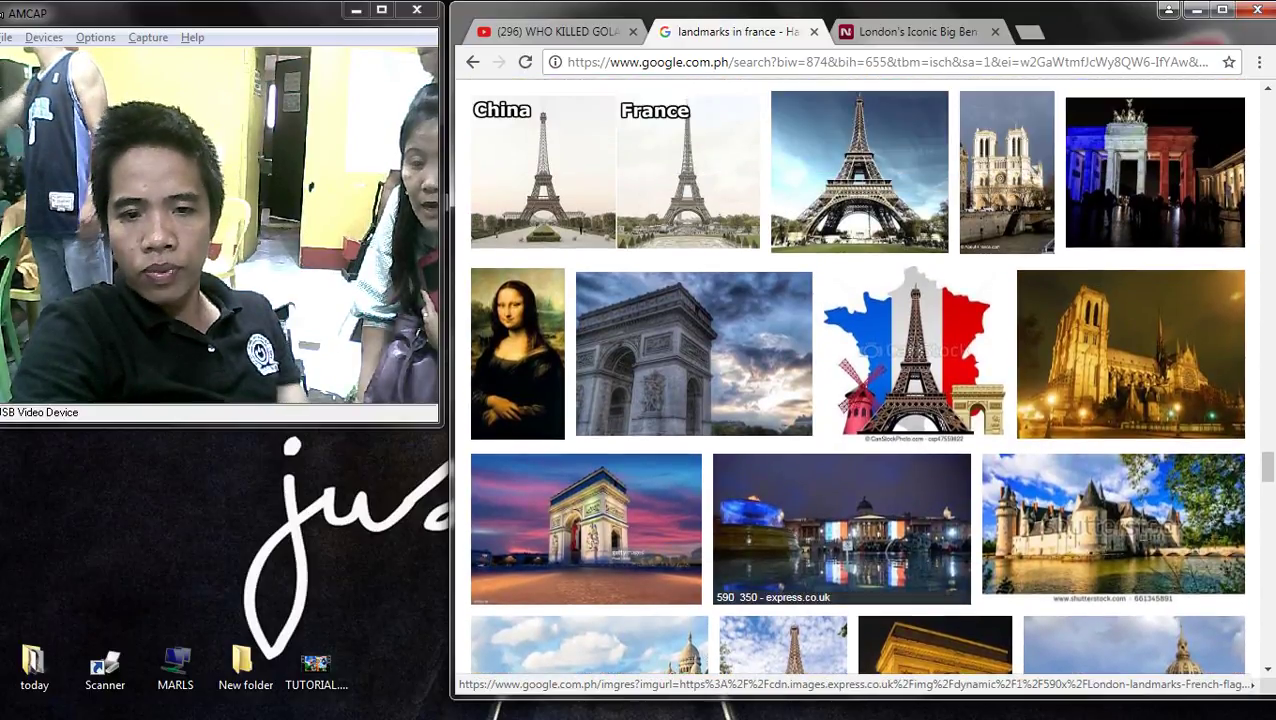
- Open a larger preview of the Mona Lisa image and scroll through the results
left_click(517, 360)
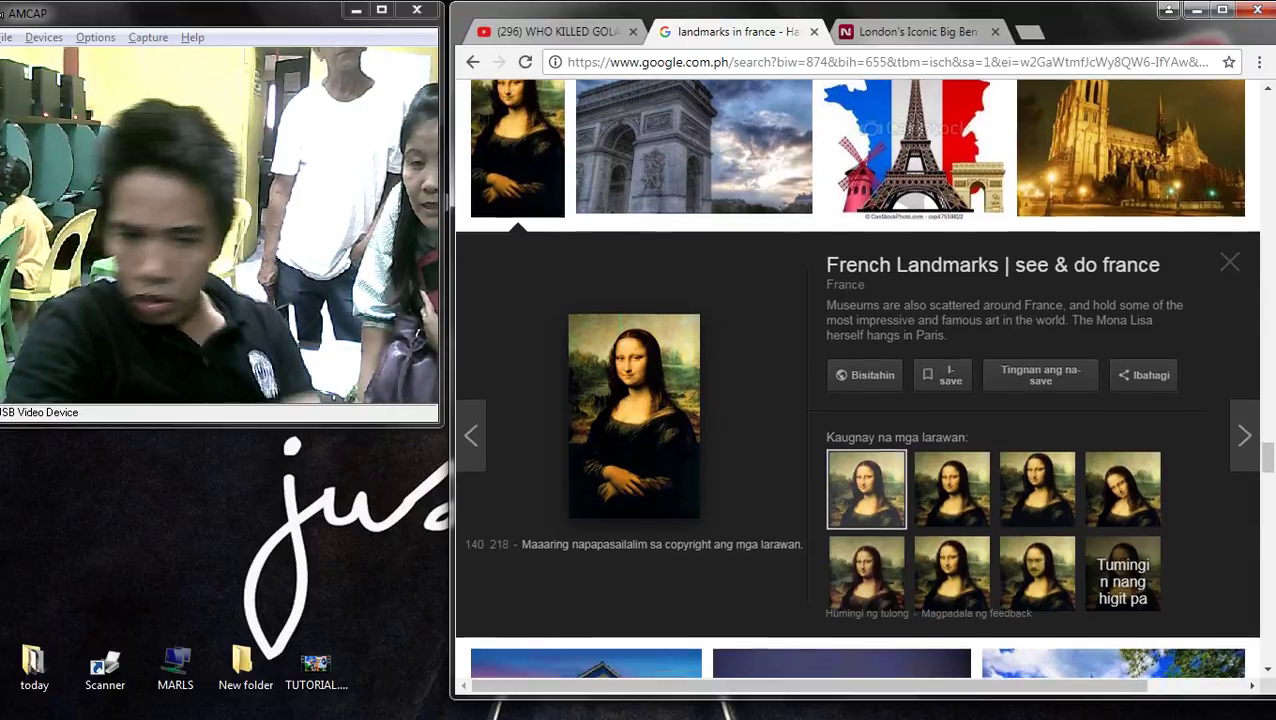
scroll(857, 380, "down", 1)
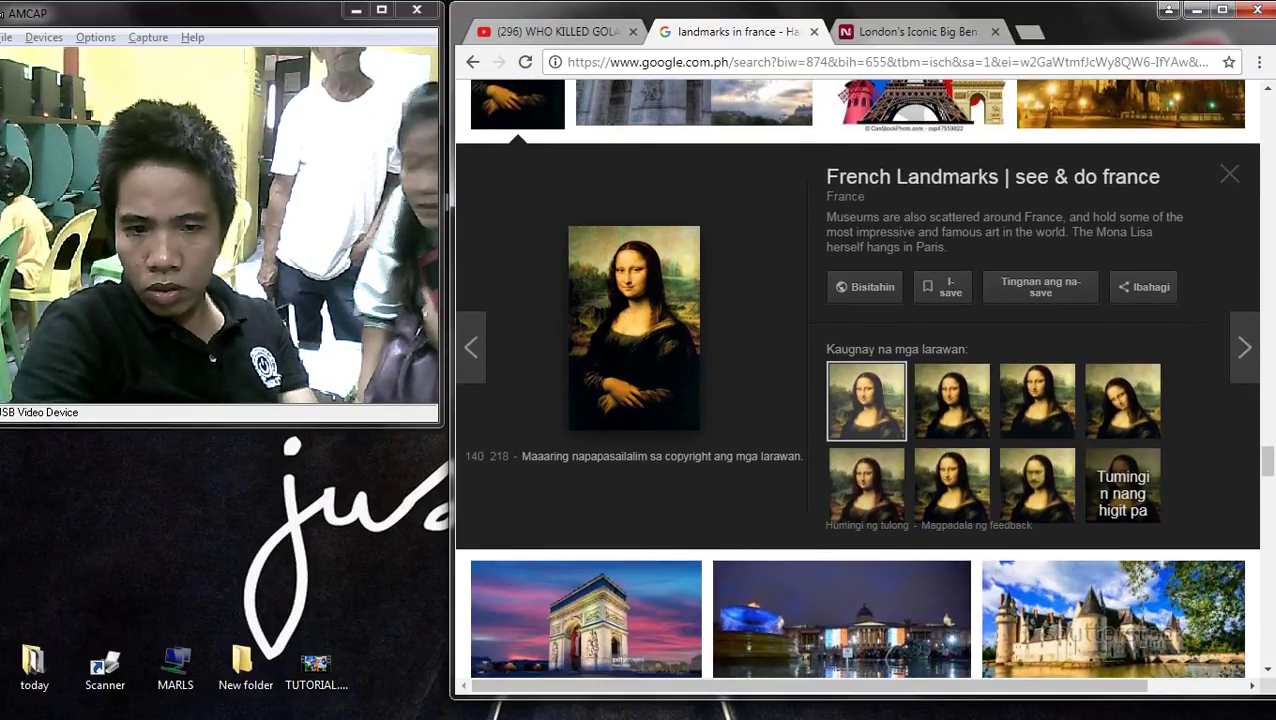
scroll(857, 380, "down", 3)
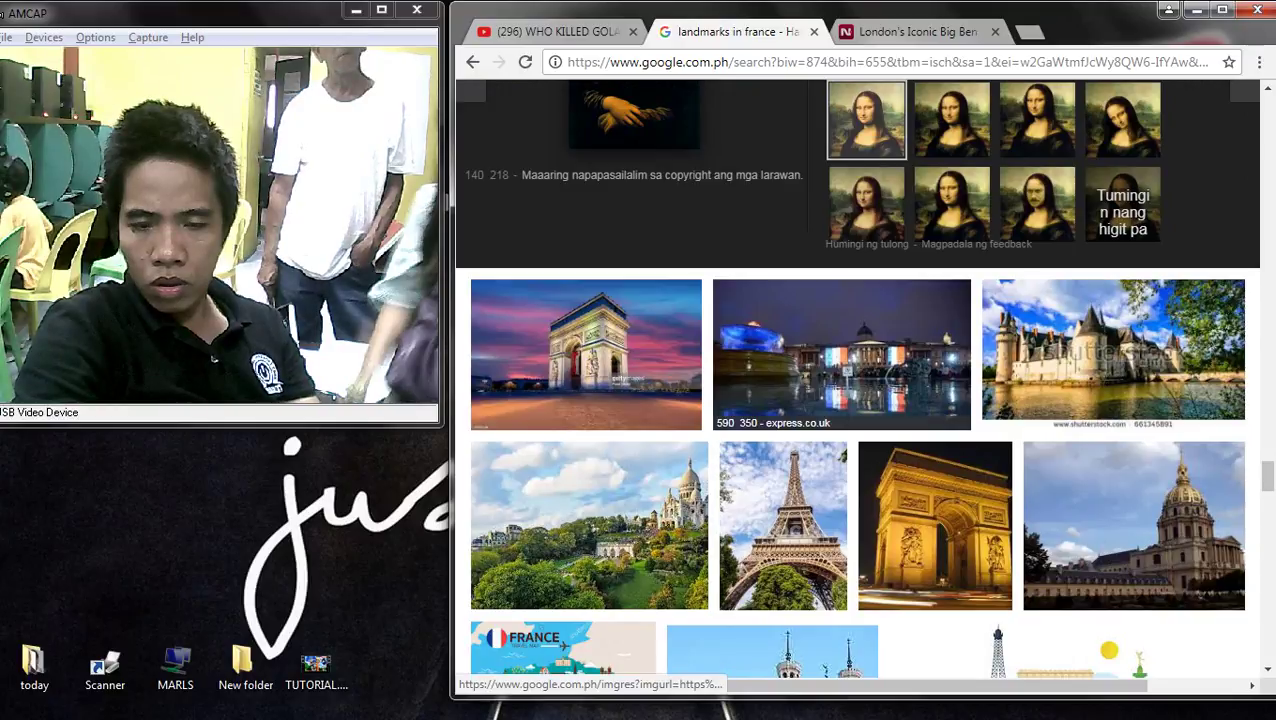
scroll(857, 380, "down", 2)
scroll(857, 380, "down", 1)
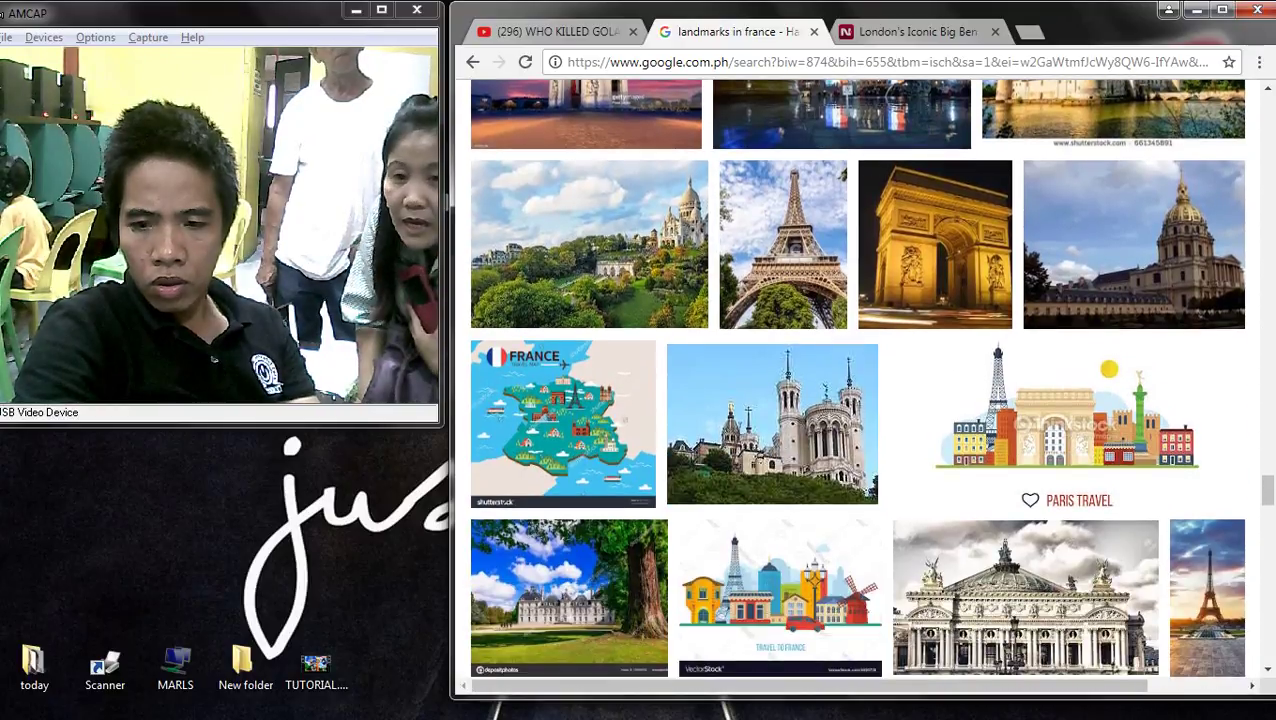
scroll(857, 380, "down", 2)
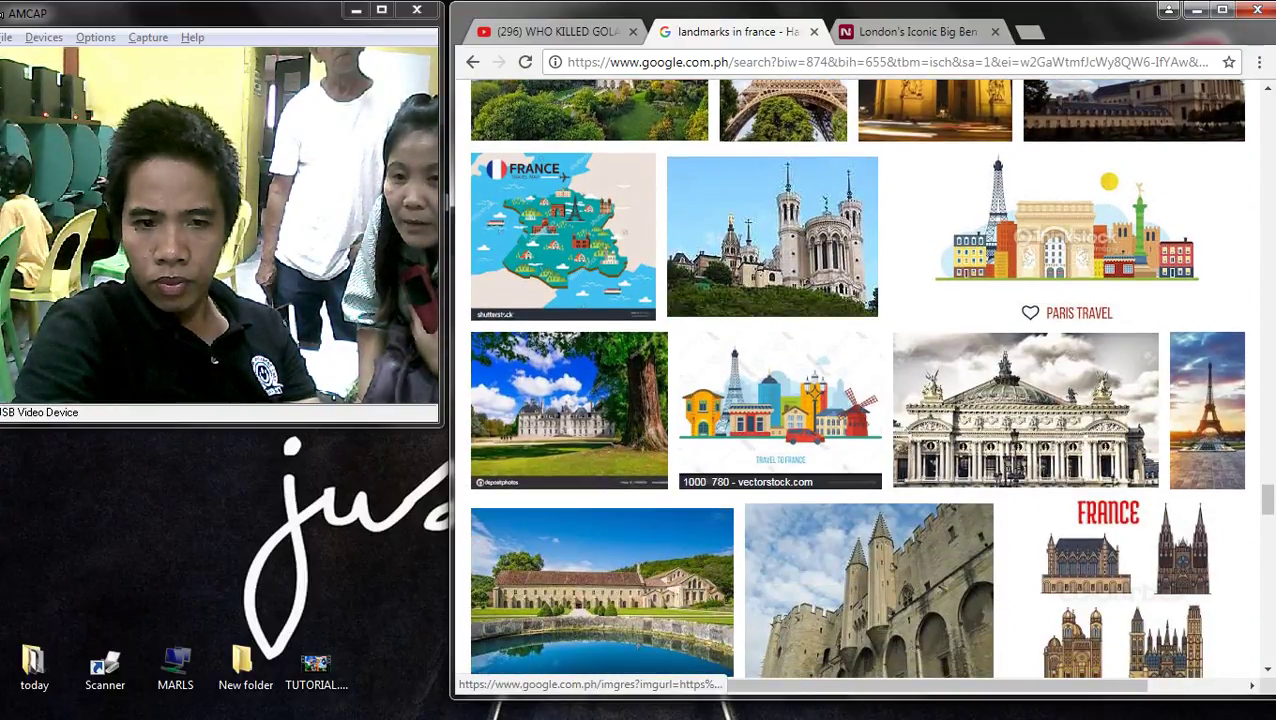
scroll(857, 380, "down", 6)
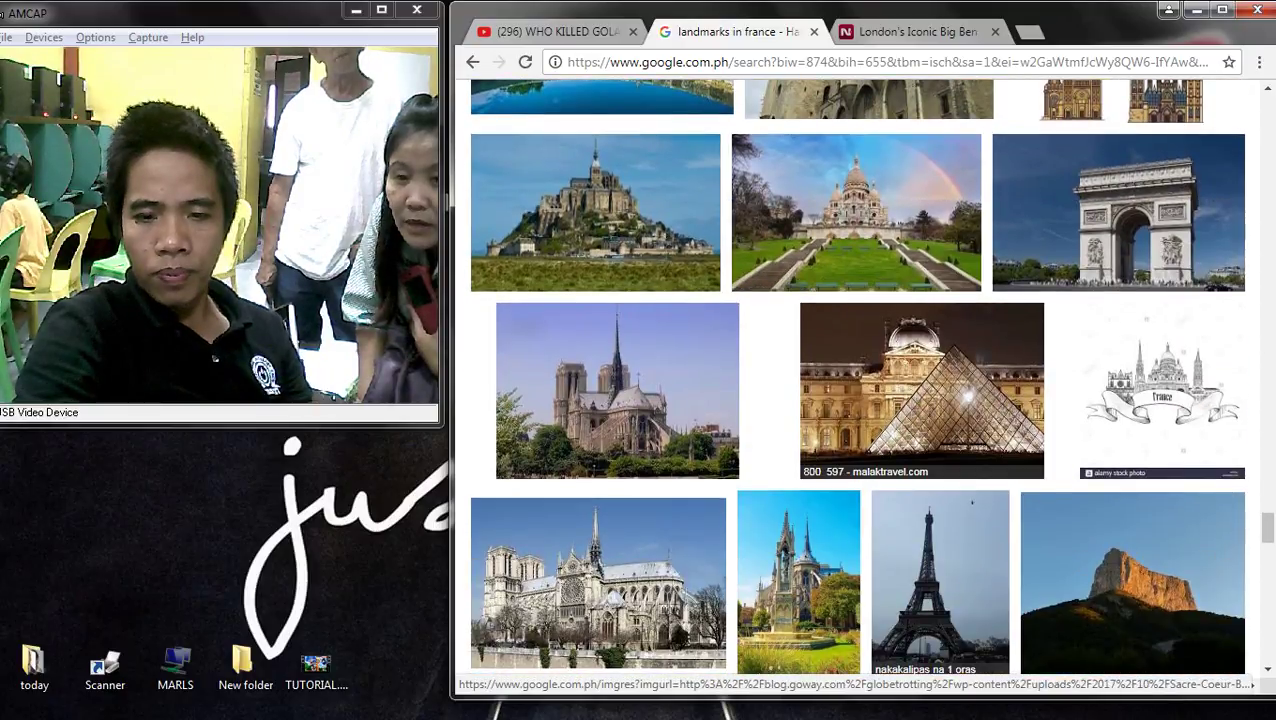
scroll(920, 390, "up", 2)
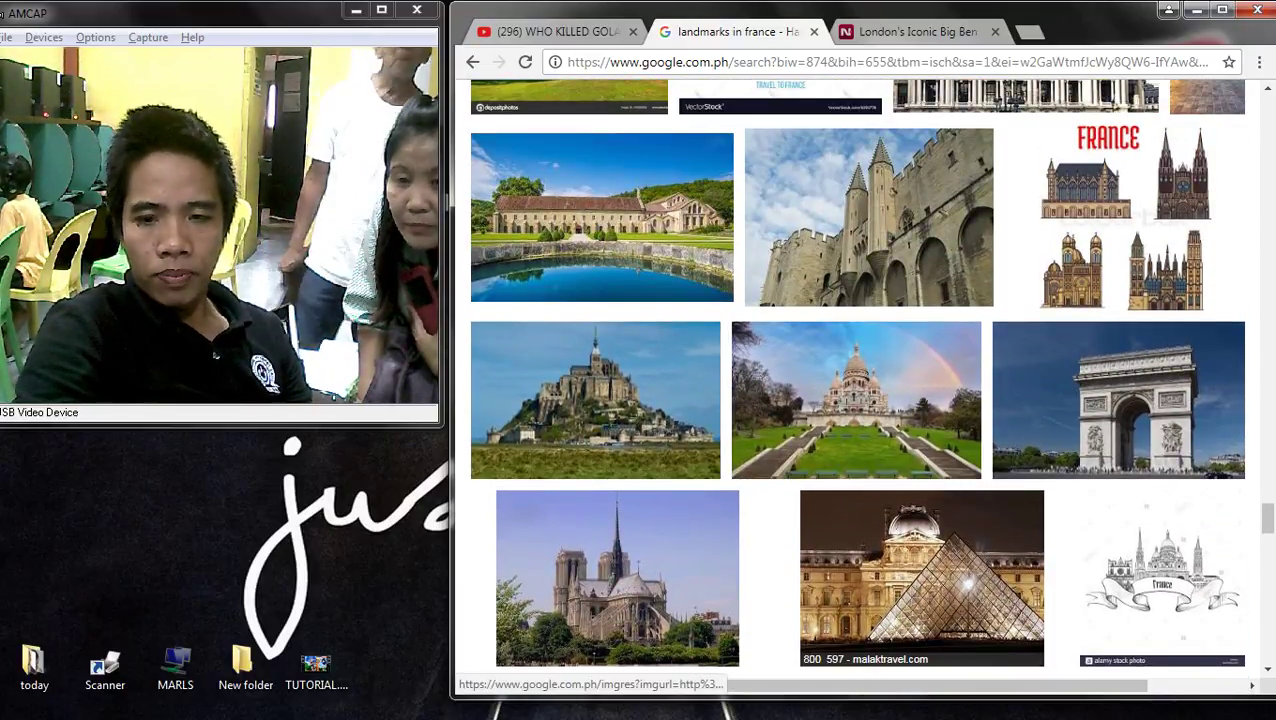
scroll(920, 570, "down", 2)
- Preview the Sacré-Cœur basilica photo and its similar Montmartre basilica image
left_click(856, 190)
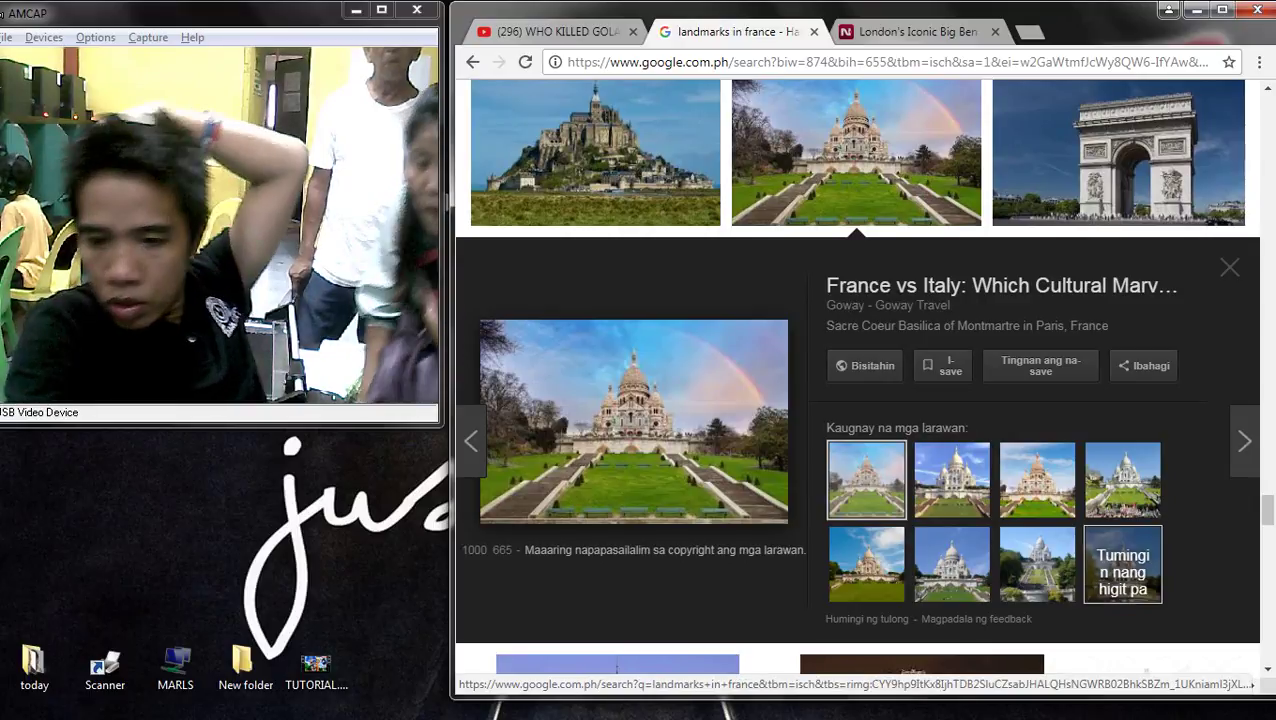
left_click(1122, 565)
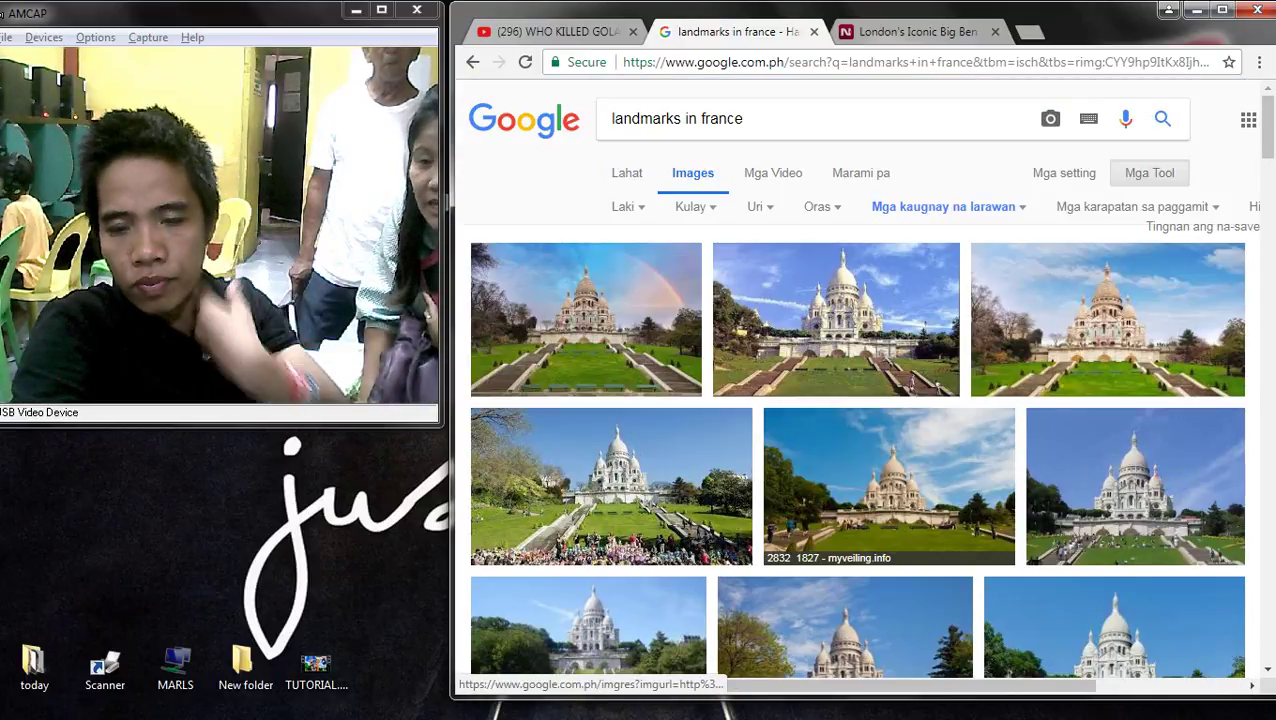
left_click(835, 330)
scroll(700, 400, "up", 2)
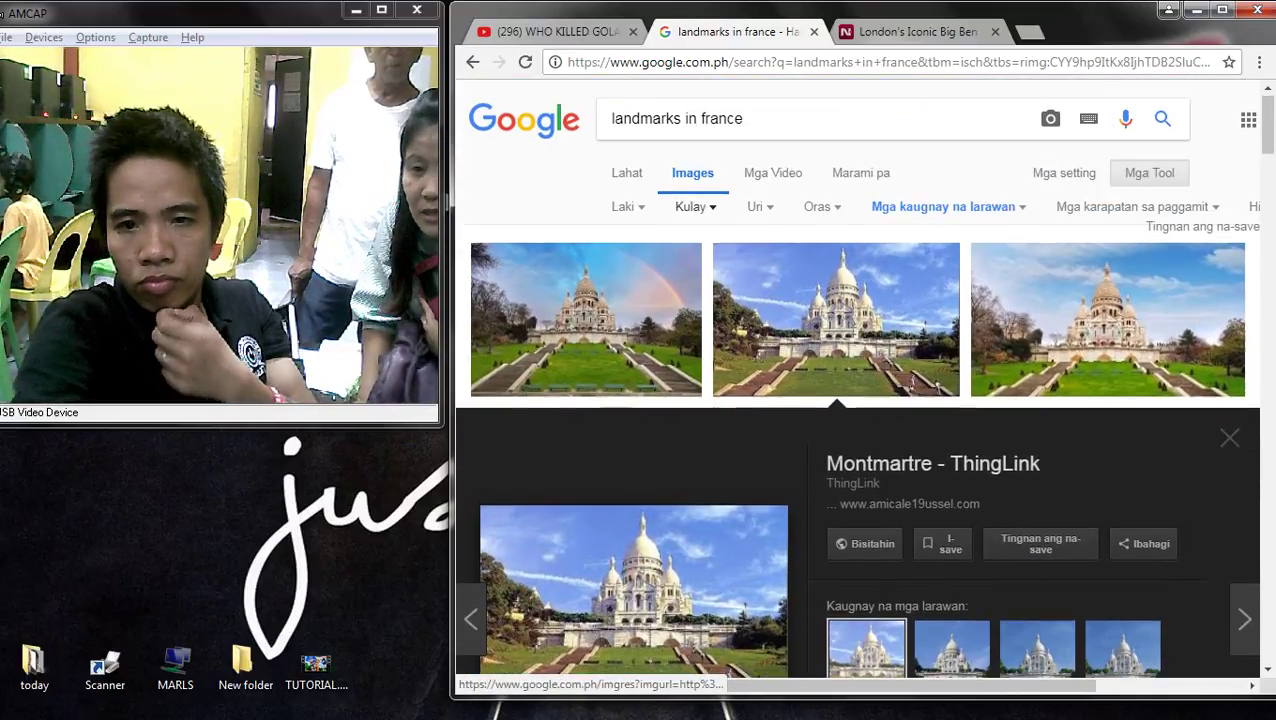
- Go back to the earlier results and switch to the All web results for 'landmarks in france'
key("alt+Left")
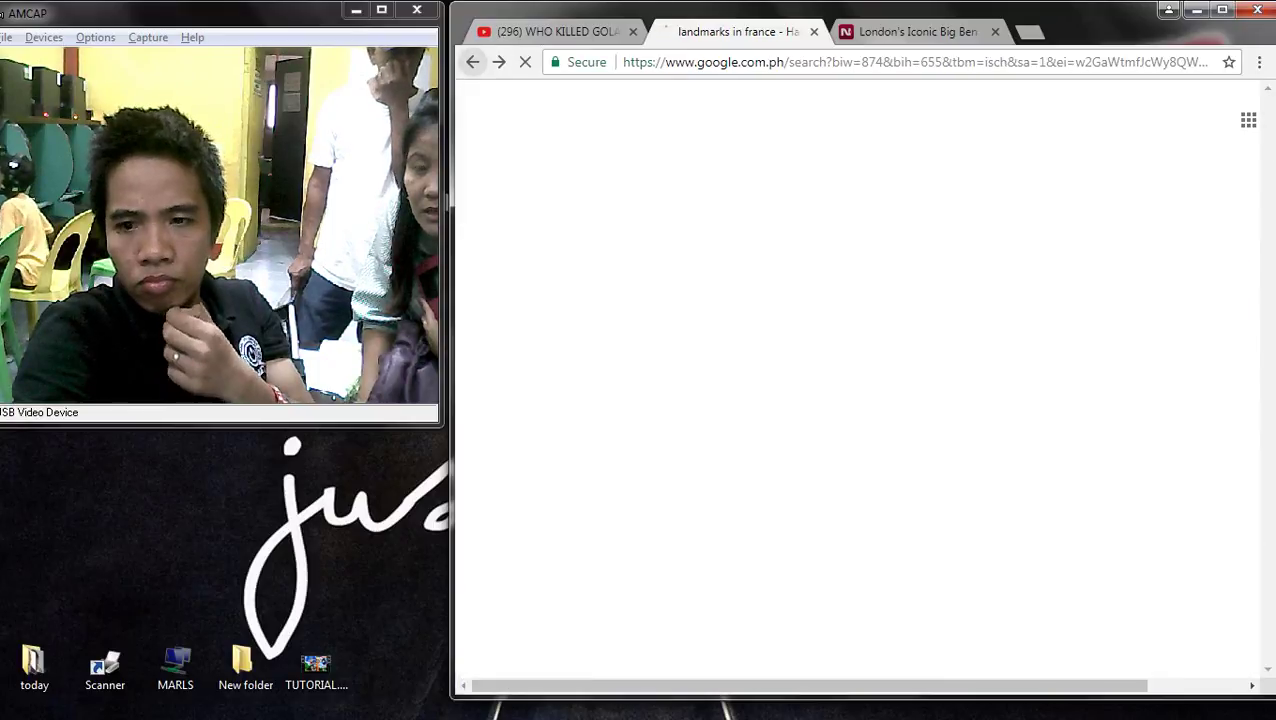
scroll(856, 380, "up", 5)
scroll(856, 380, "up", 10)
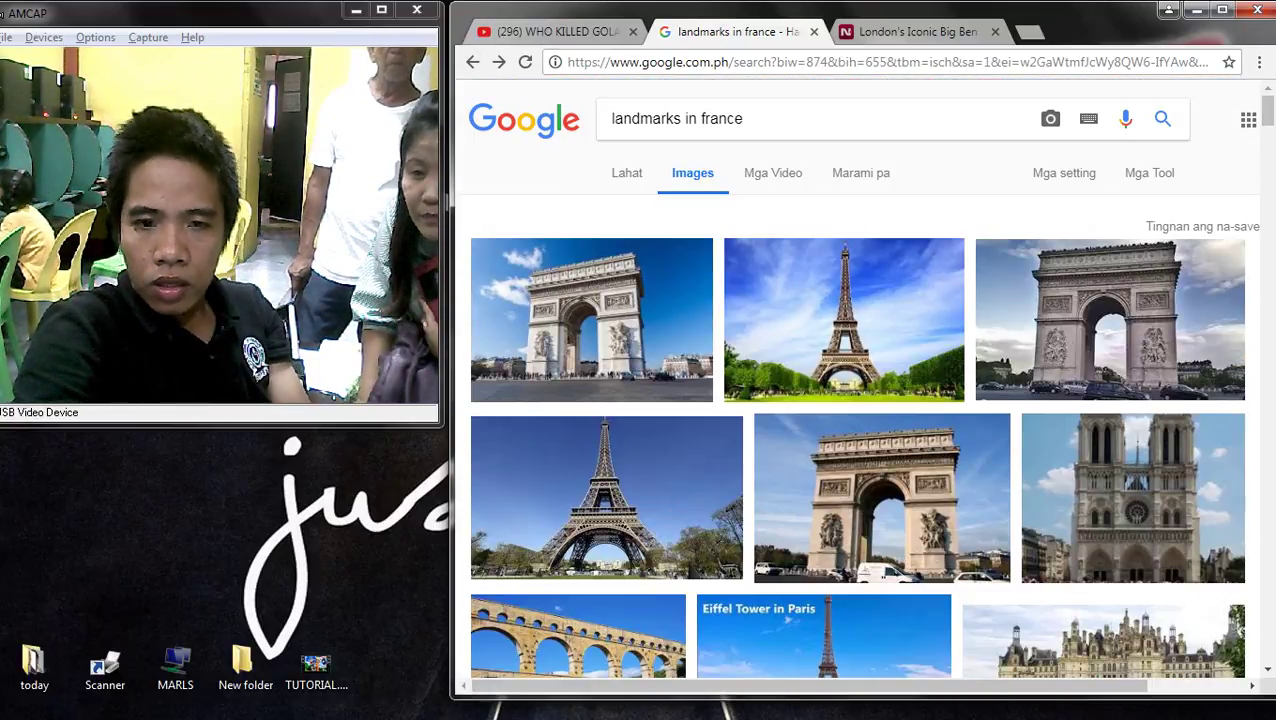
left_click(622, 172)
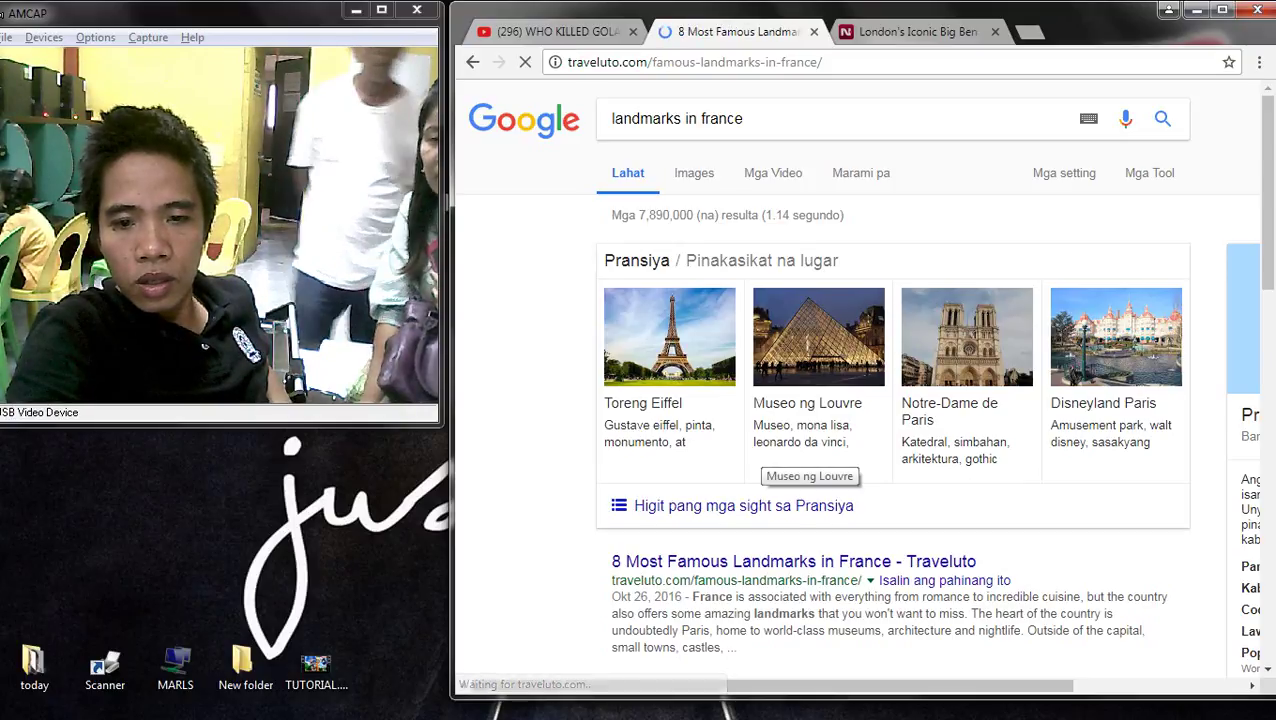
- Briefly check the Publisher travel document, then return to the browser
scroll(857, 390, "down", 4)
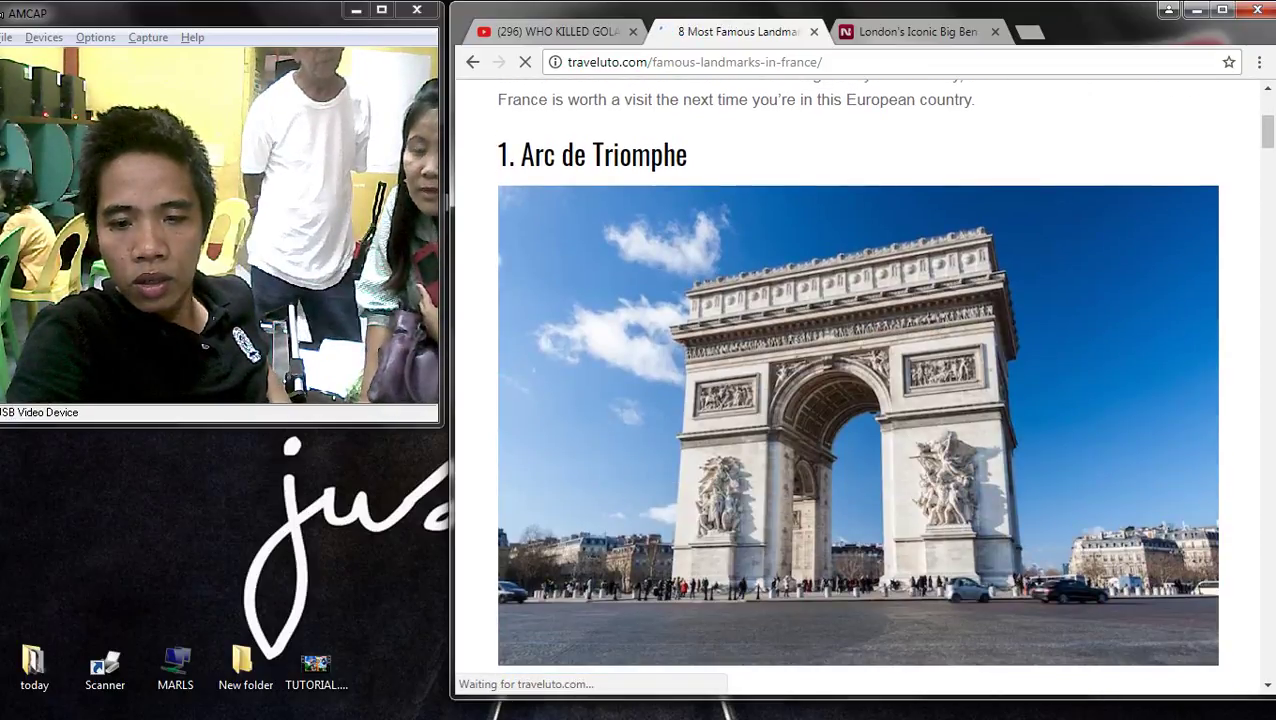
scroll(857, 390, "down", 10)
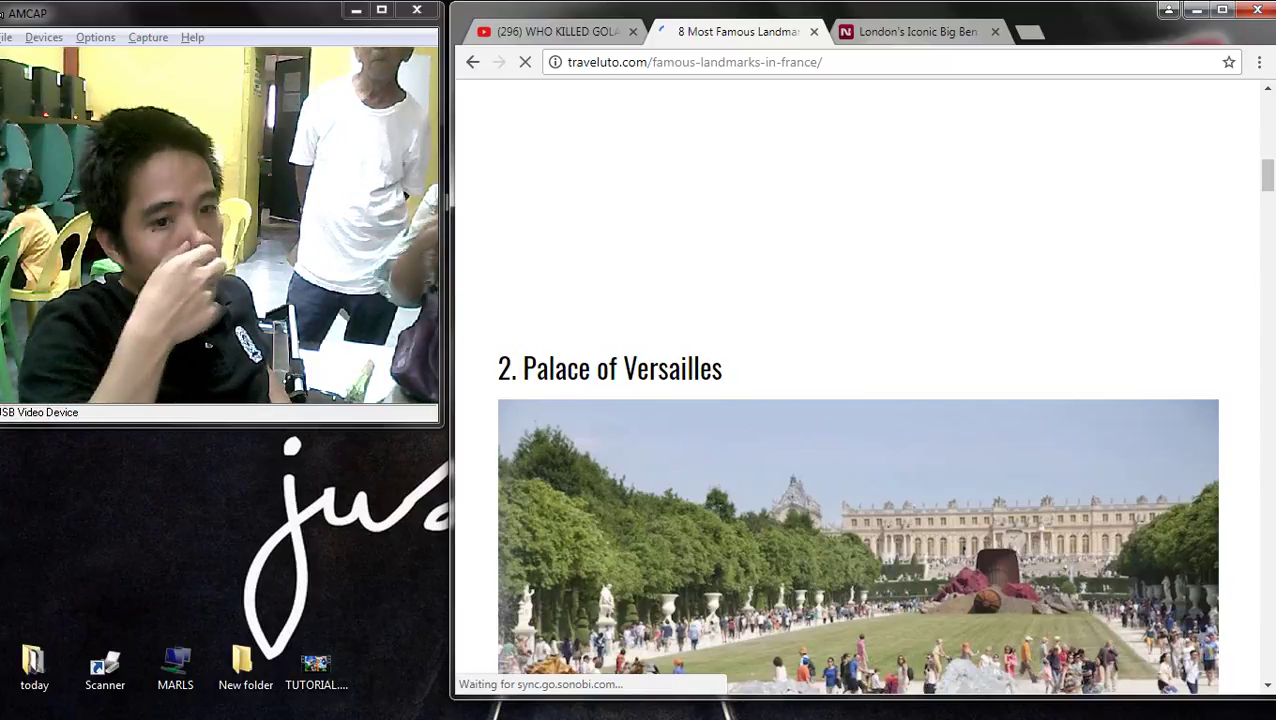
mouse_move(1274, 360)
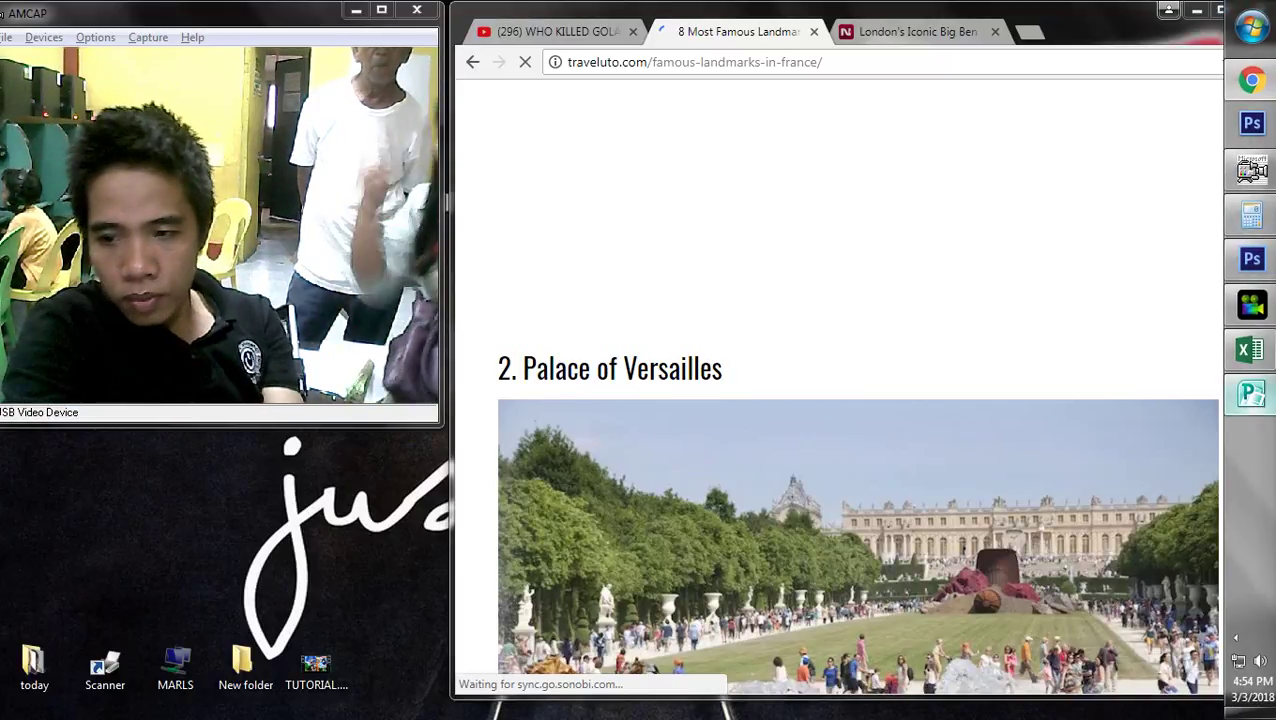
left_click(1251, 393)
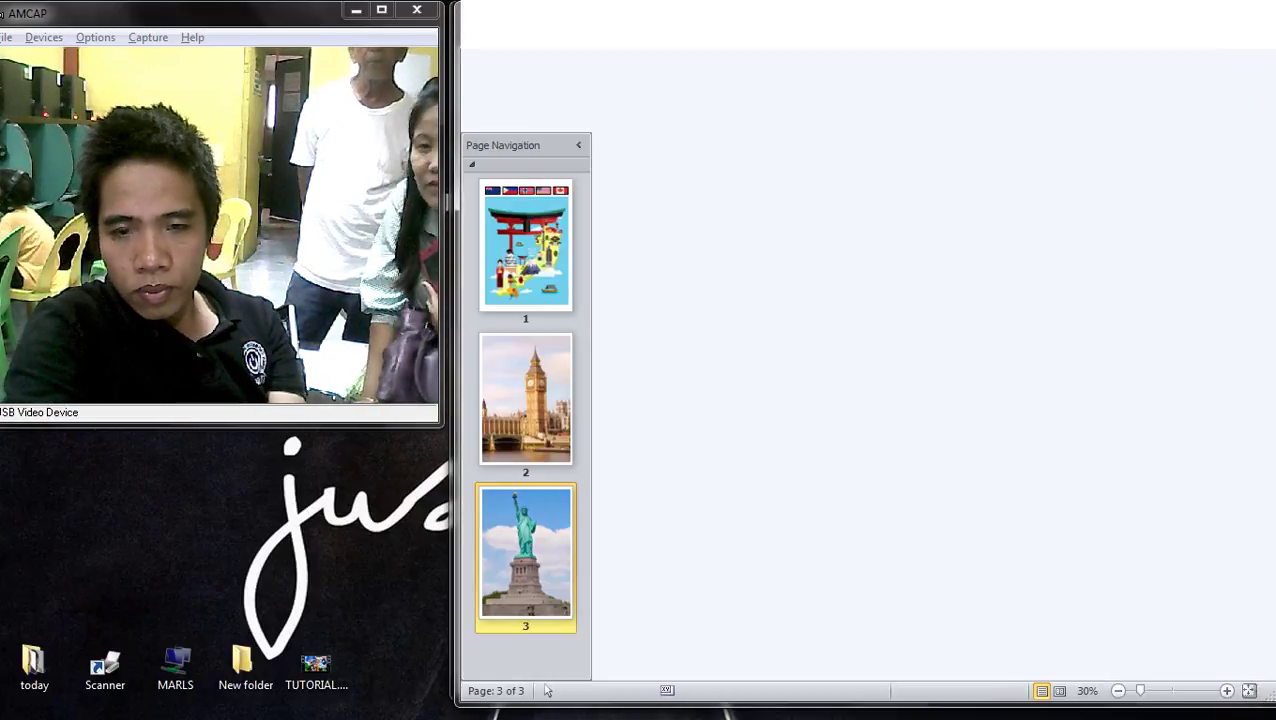
key("super+Down")
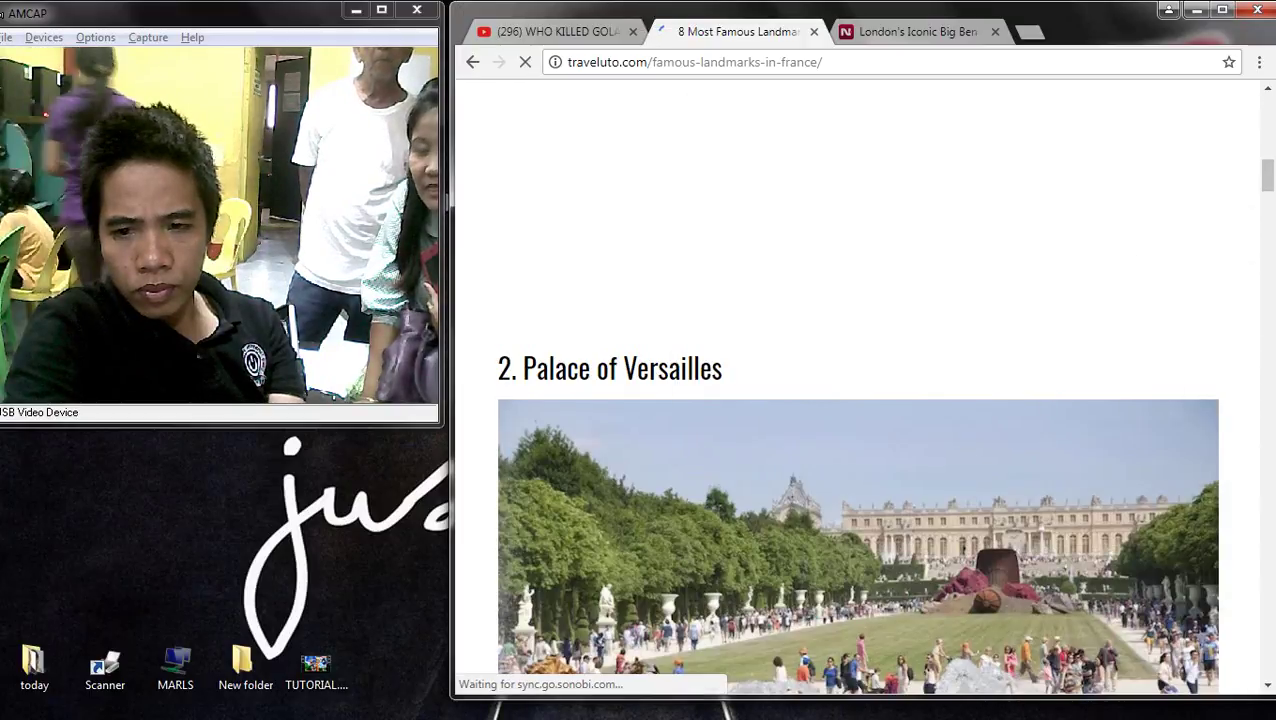
- Scroll the Traveluto article past Notre Dame, Pont du Gard and Mont Blanc to the Eiffel Tower photo
scroll(858, 400, "down", 8)
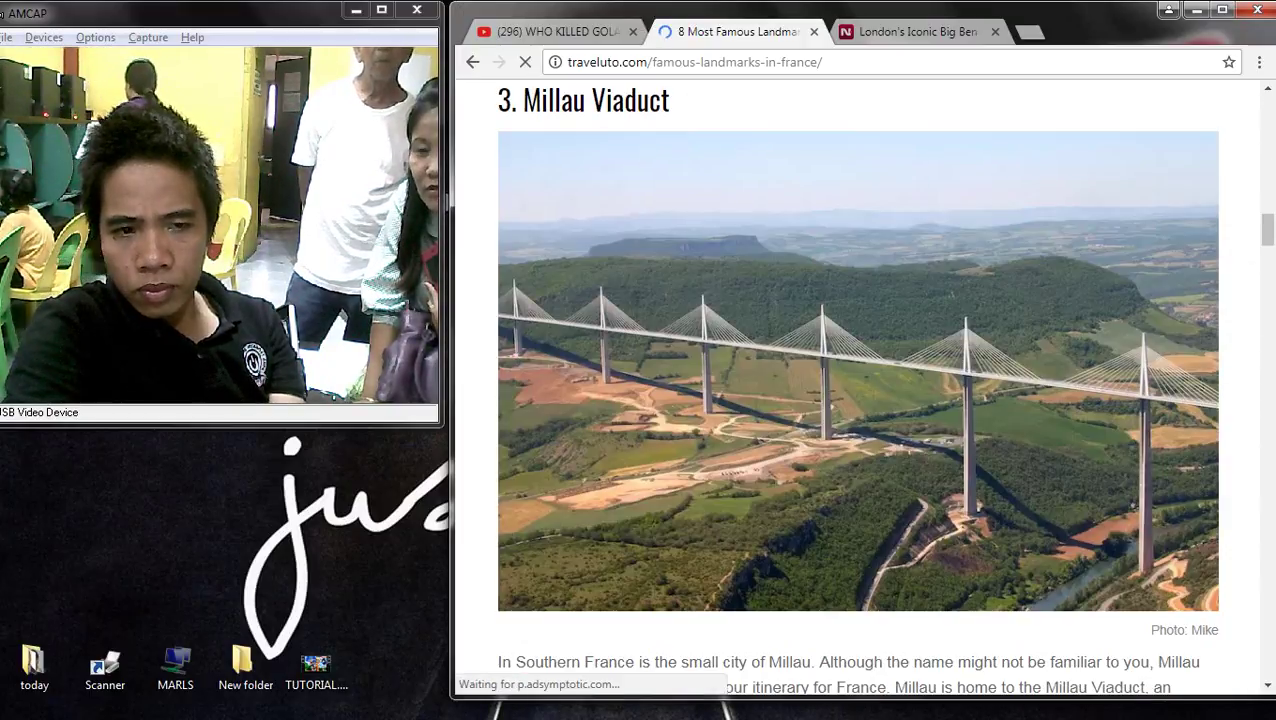
scroll(858, 400, "down", 15)
scroll(858, 400, "up", 6)
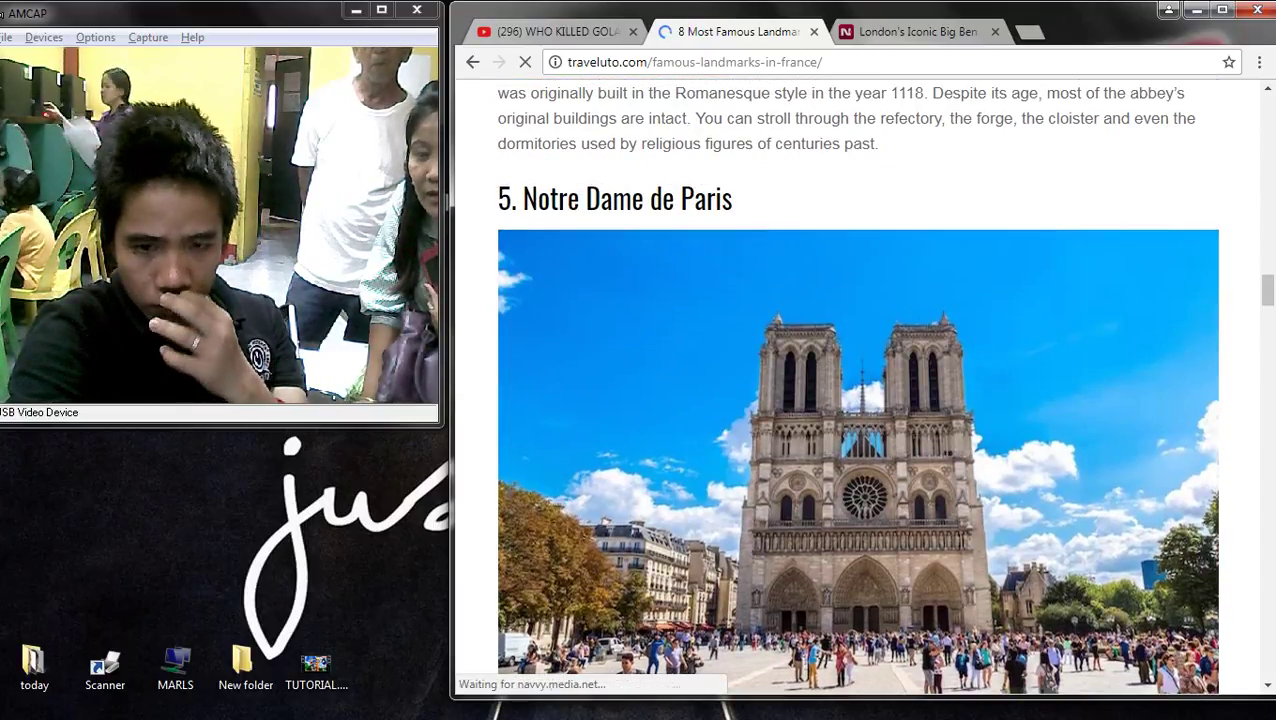
scroll(858, 400, "up", 1)
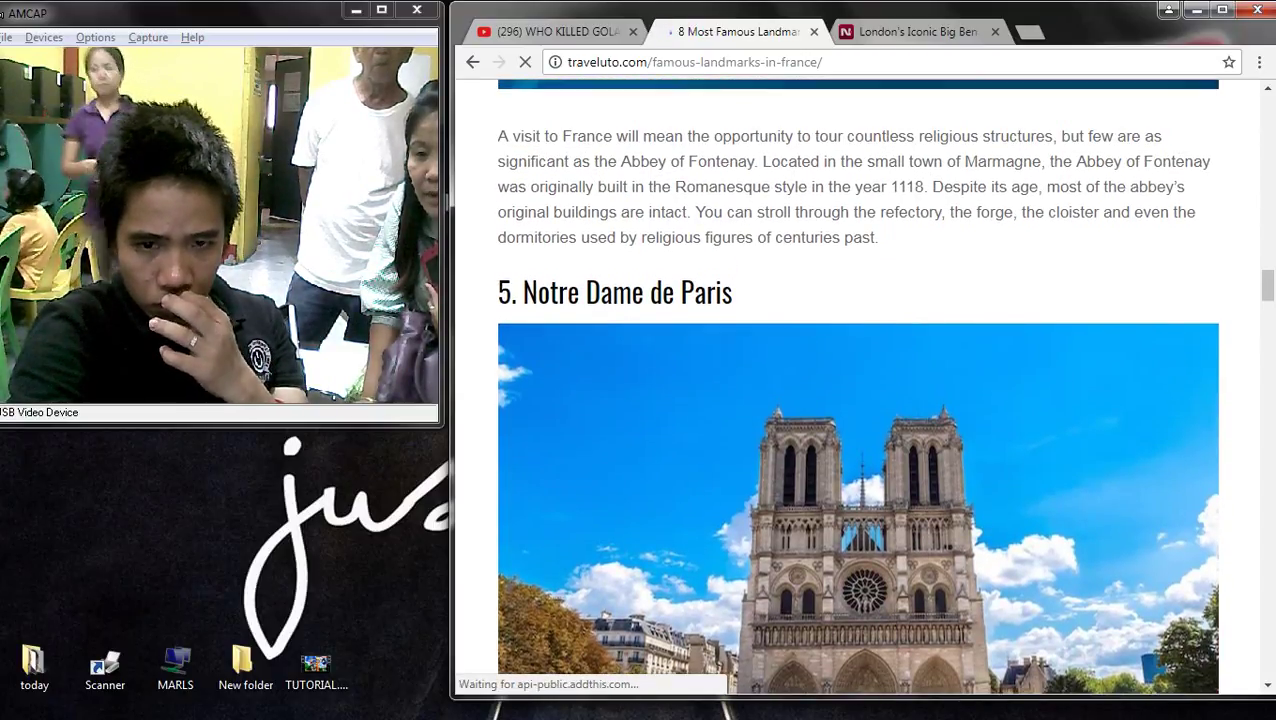
scroll(858, 400, "down", 2)
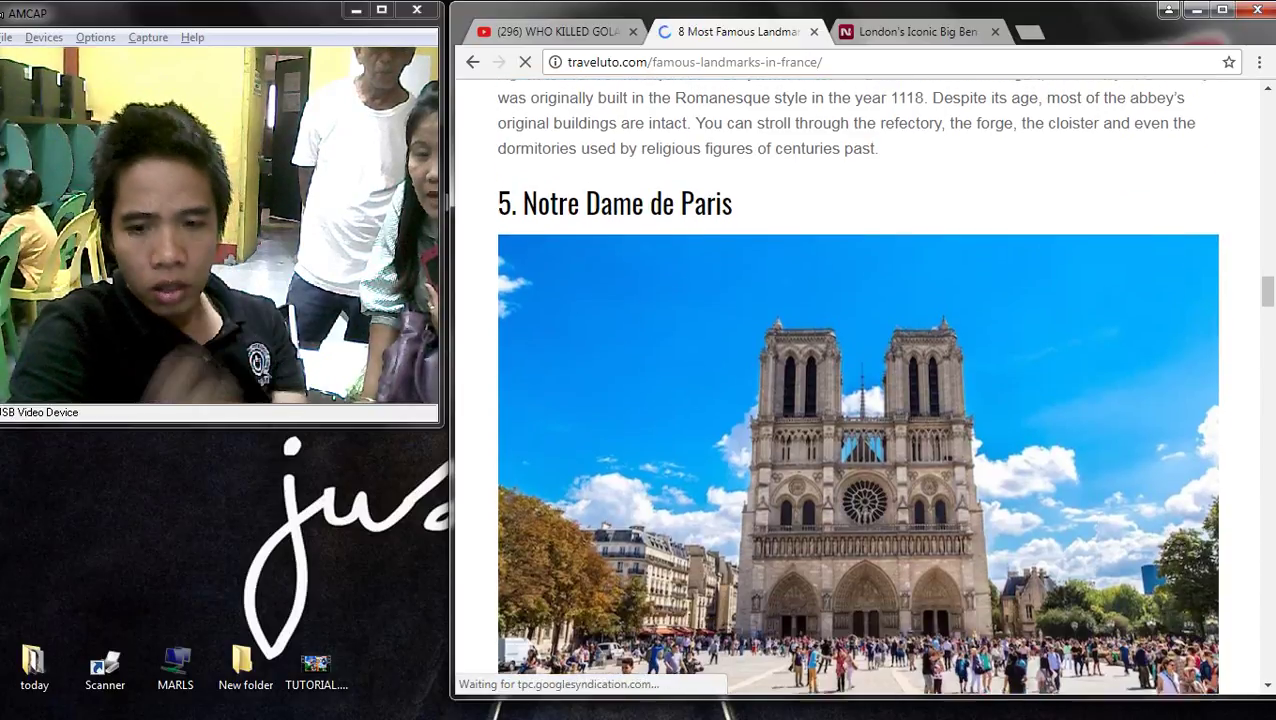
scroll(858, 400, "down", 5)
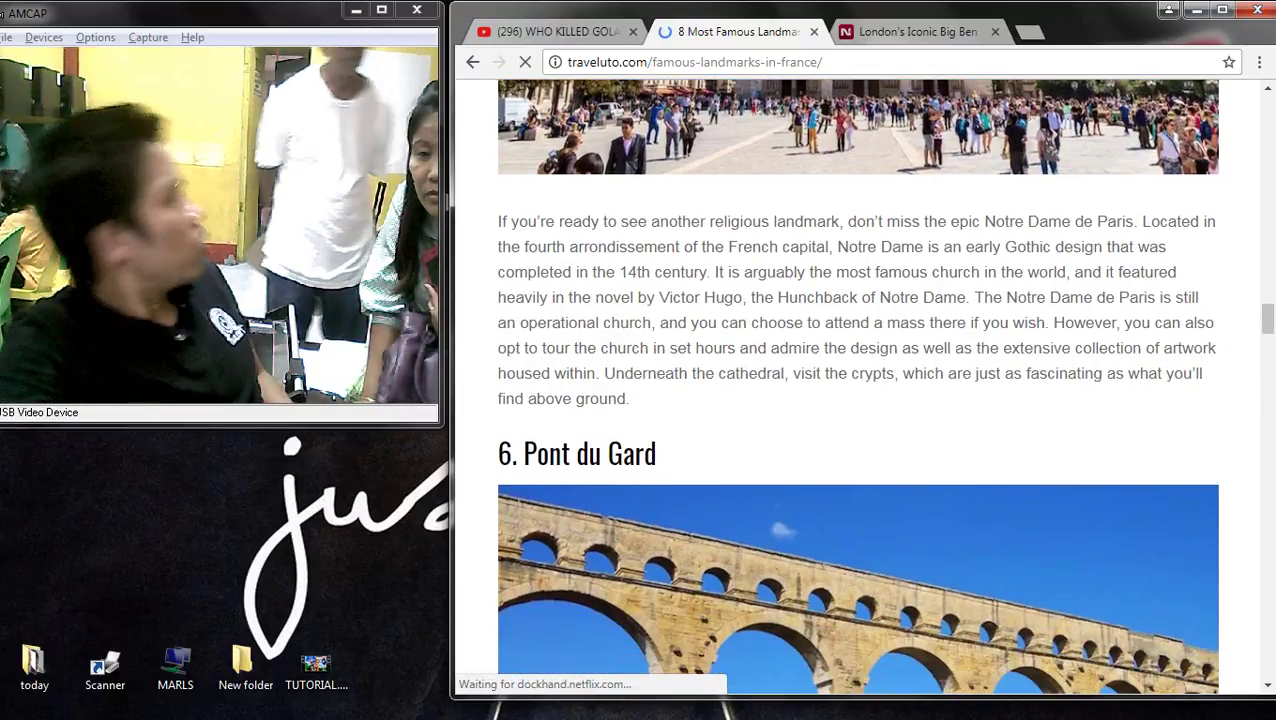
scroll(858, 400, "down", 10)
scroll(858, 400, "down", 3)
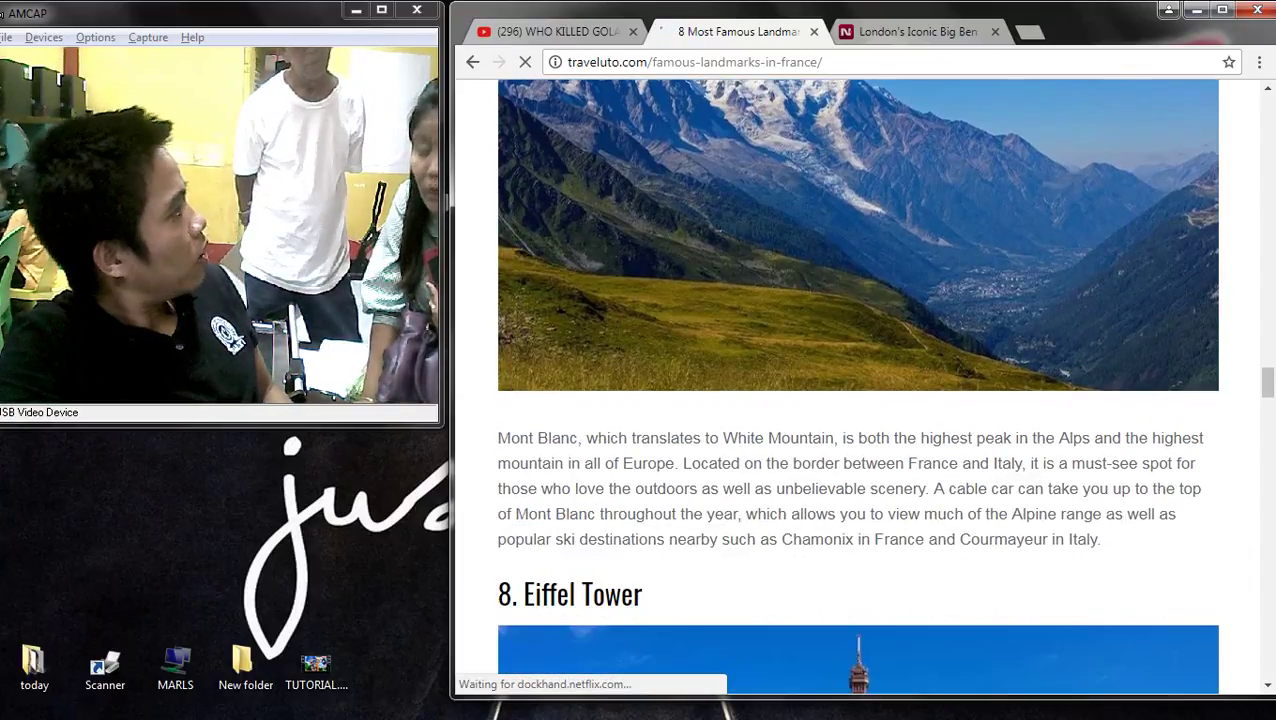
scroll(858, 400, "down", 5)
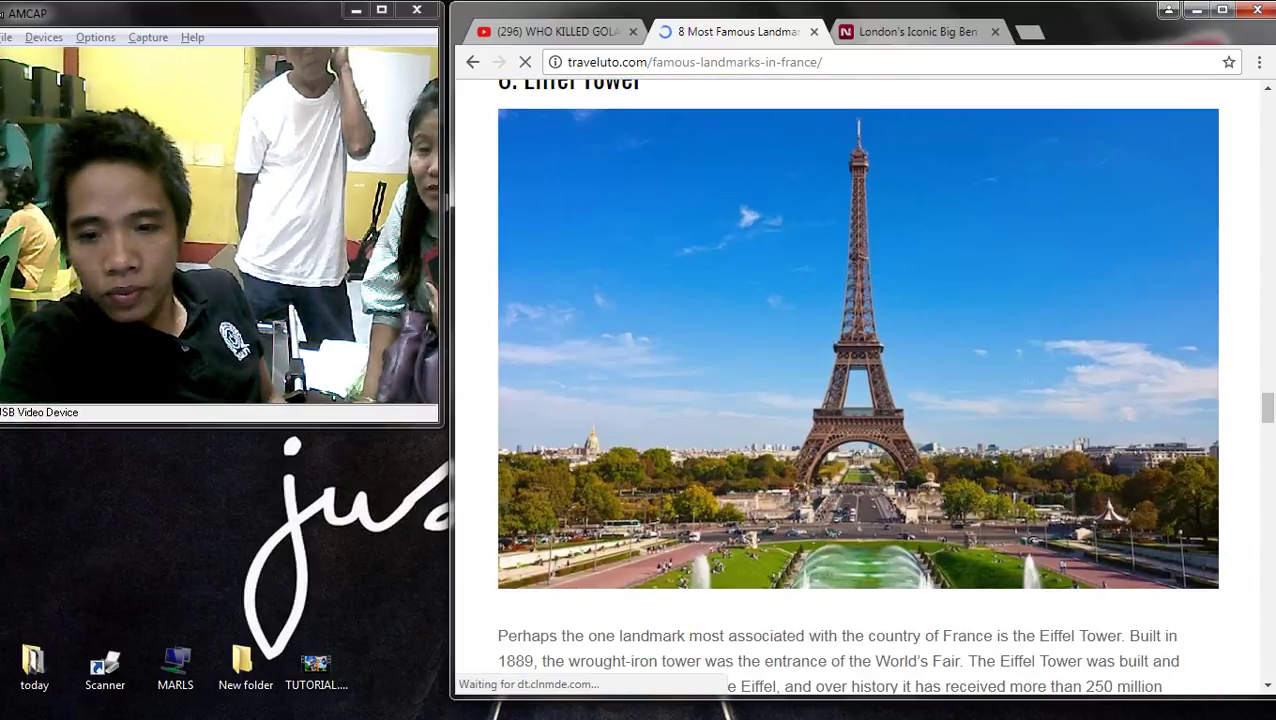
- Copy the Eiffel Tower image from the web page and switch back to 2X2.pub
right_click(842, 316)
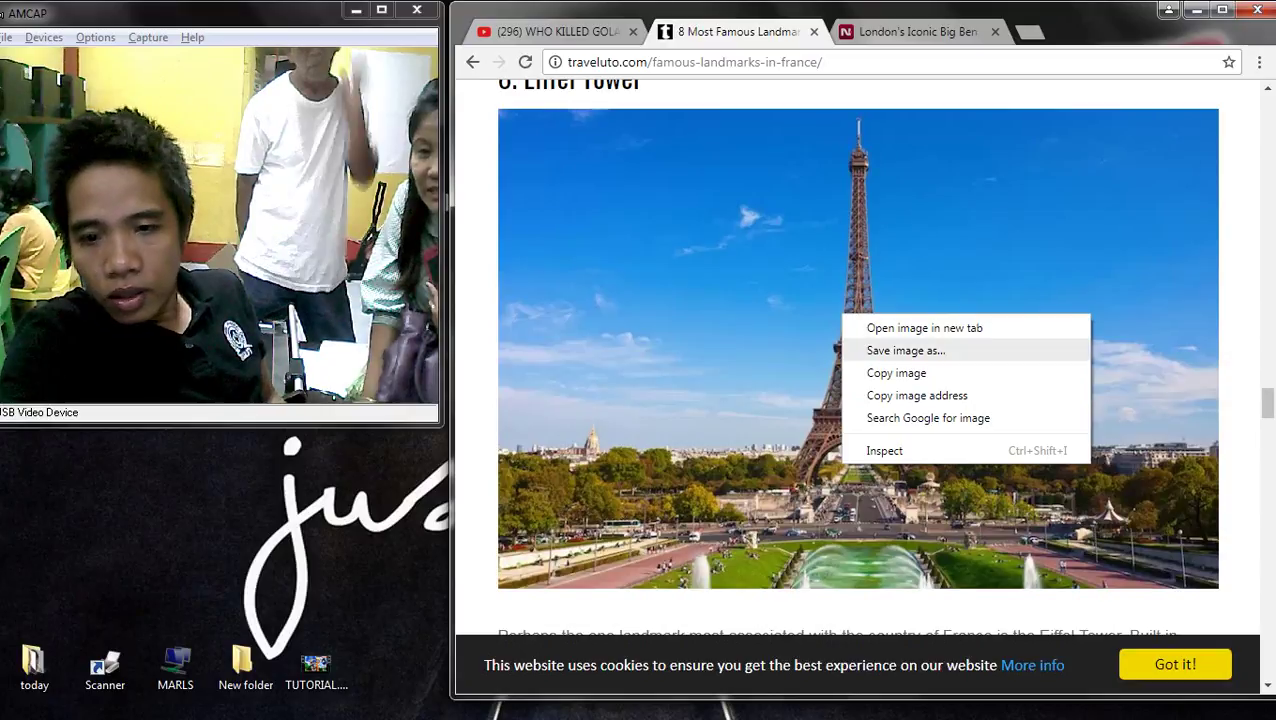
left_click(896, 372)
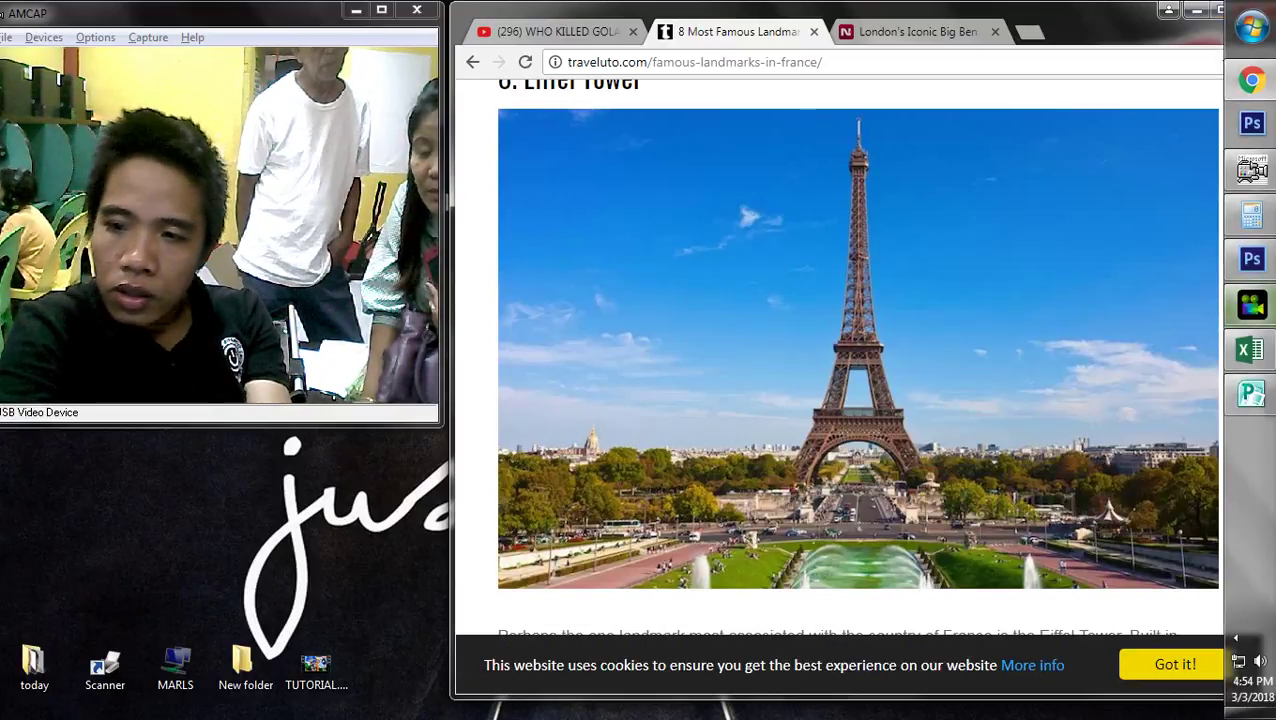
left_click(1248, 393)
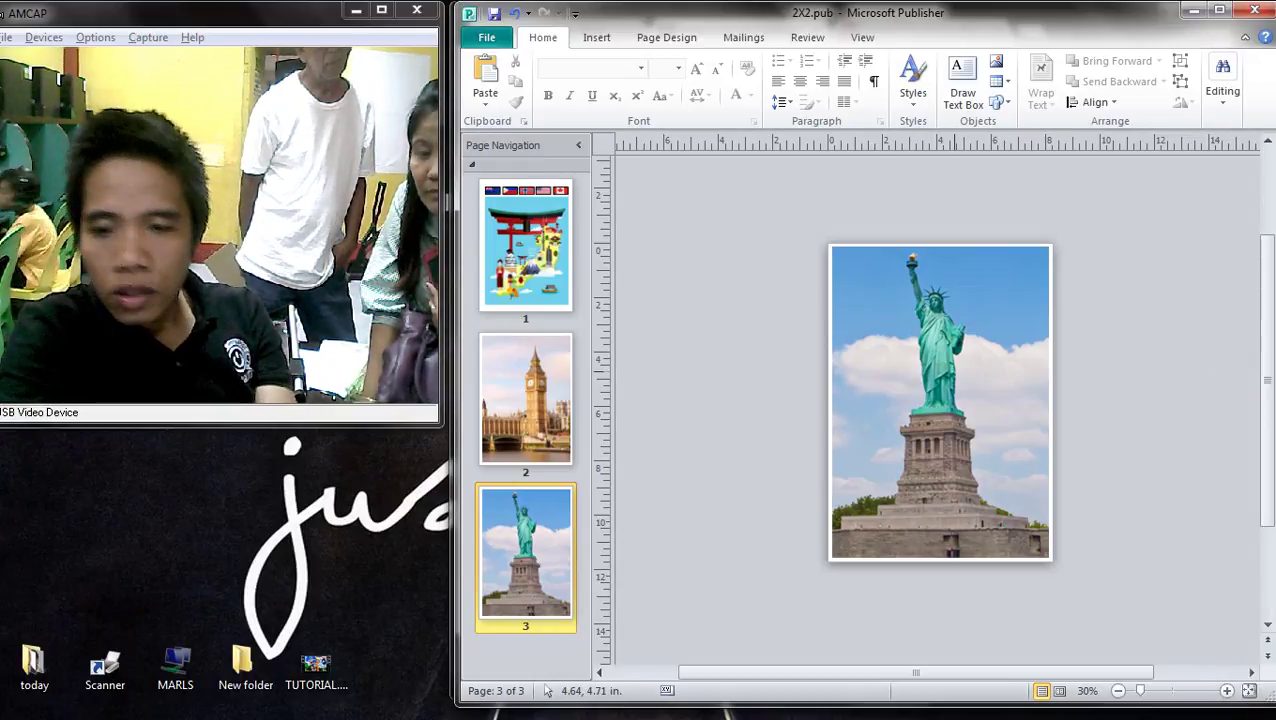
left_click(968, 358)
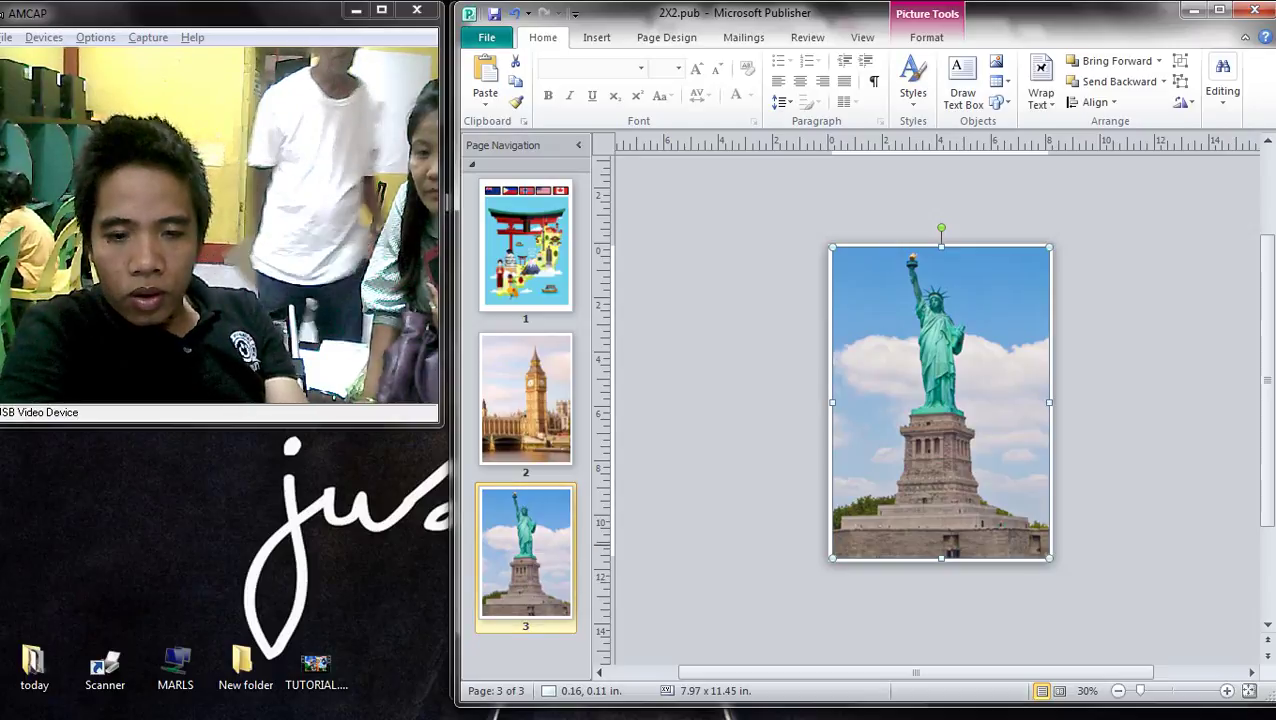
- Duplicate page 3 as a new page 4 and paste the Eiffel Tower photo onto it
right_click(572, 338)
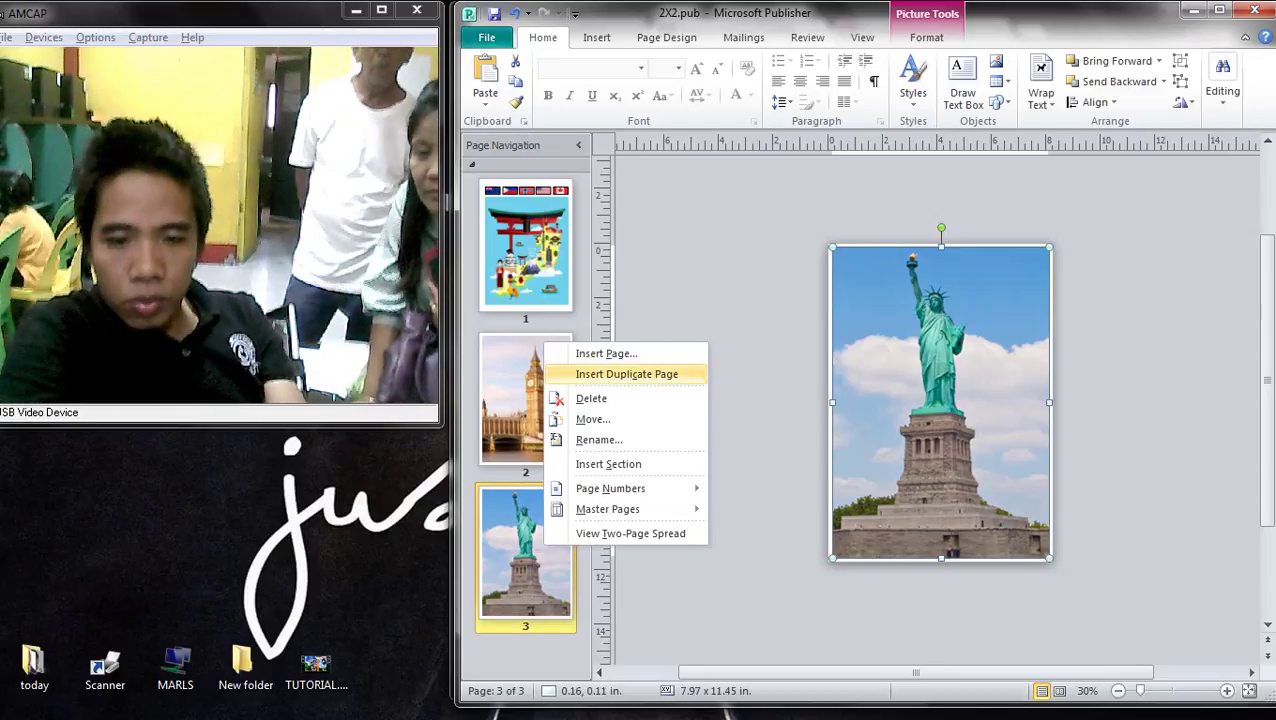
left_click(610, 351)
key("ctrl+v")
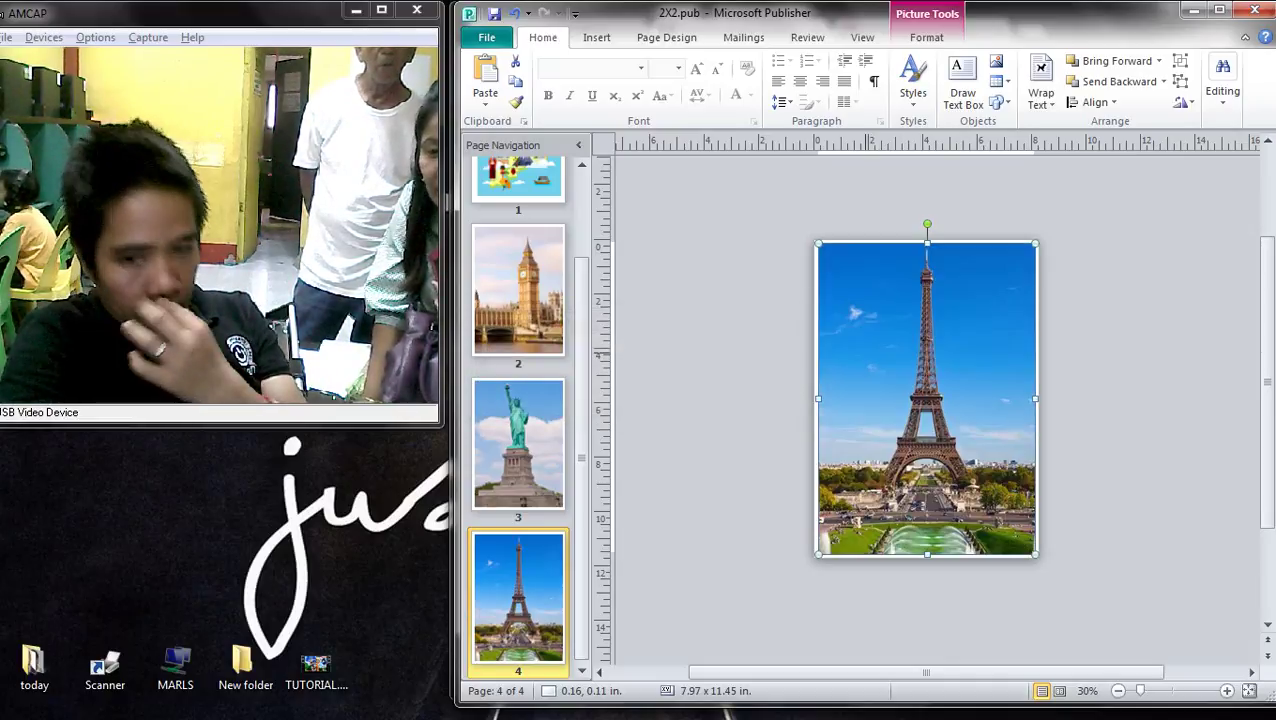
left_click(1176, 448)
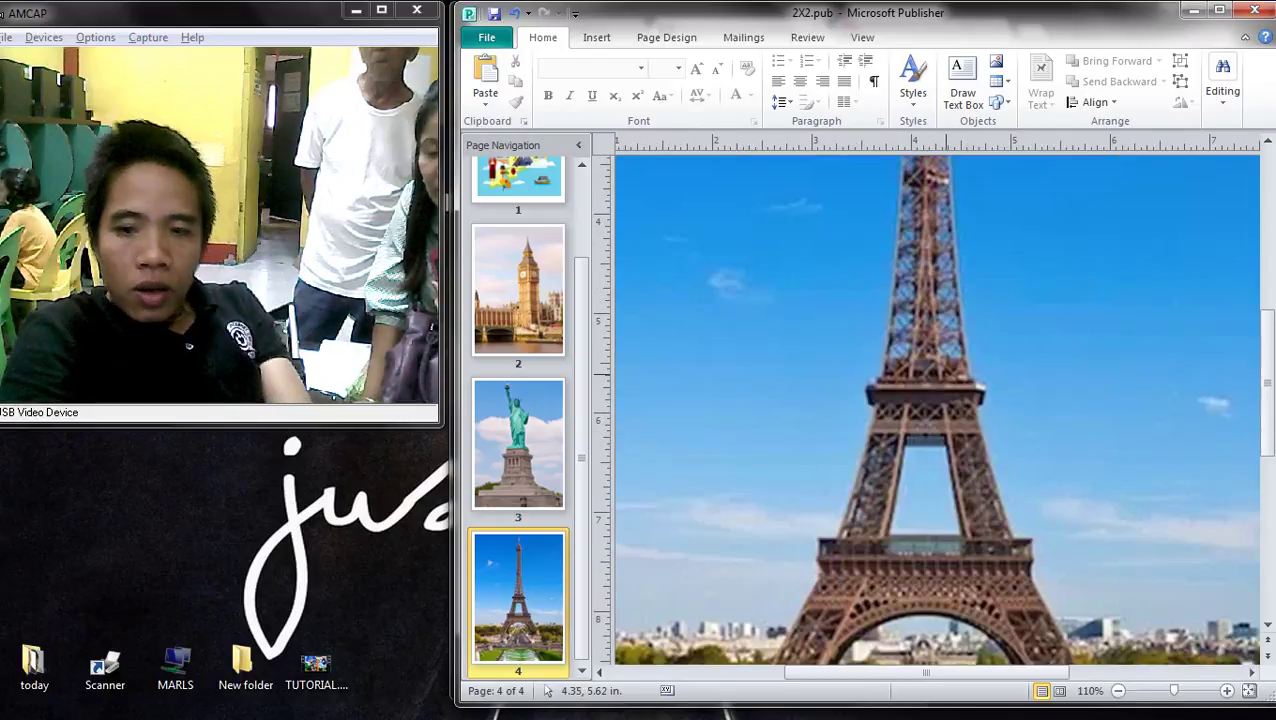
scroll(547, 690, "down", 1)
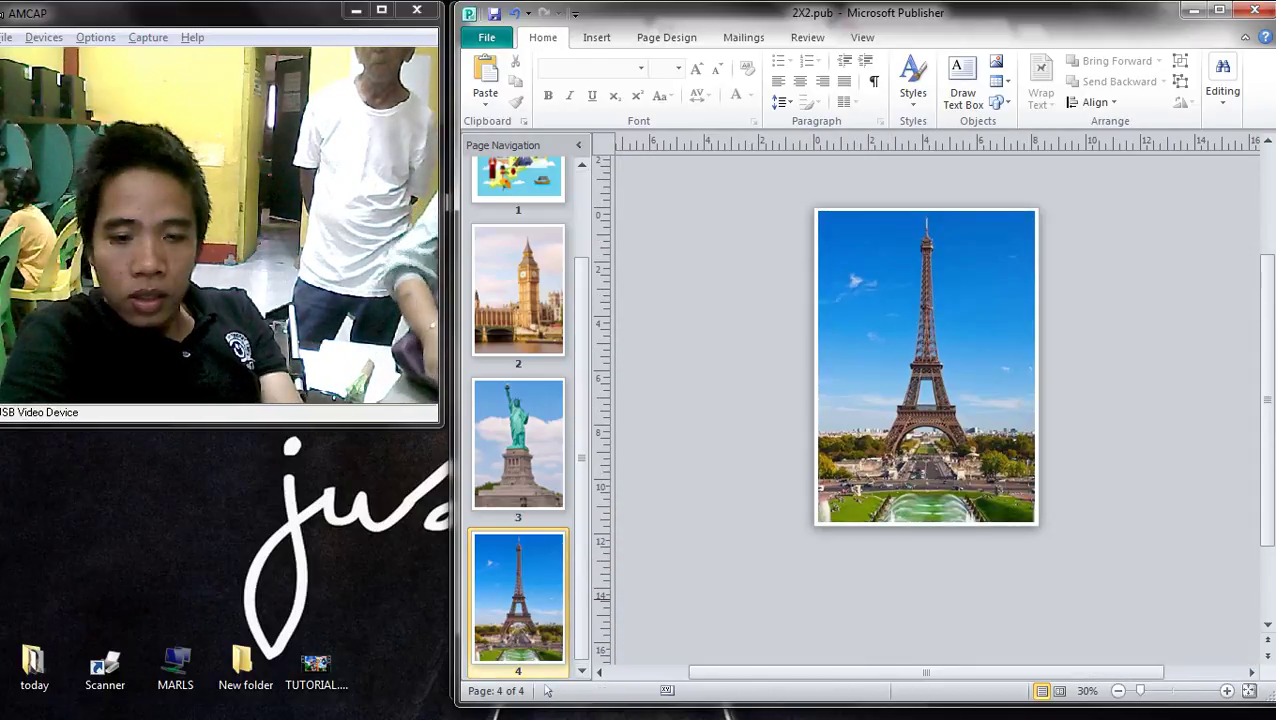
scroll(547, 690, "up", 1)
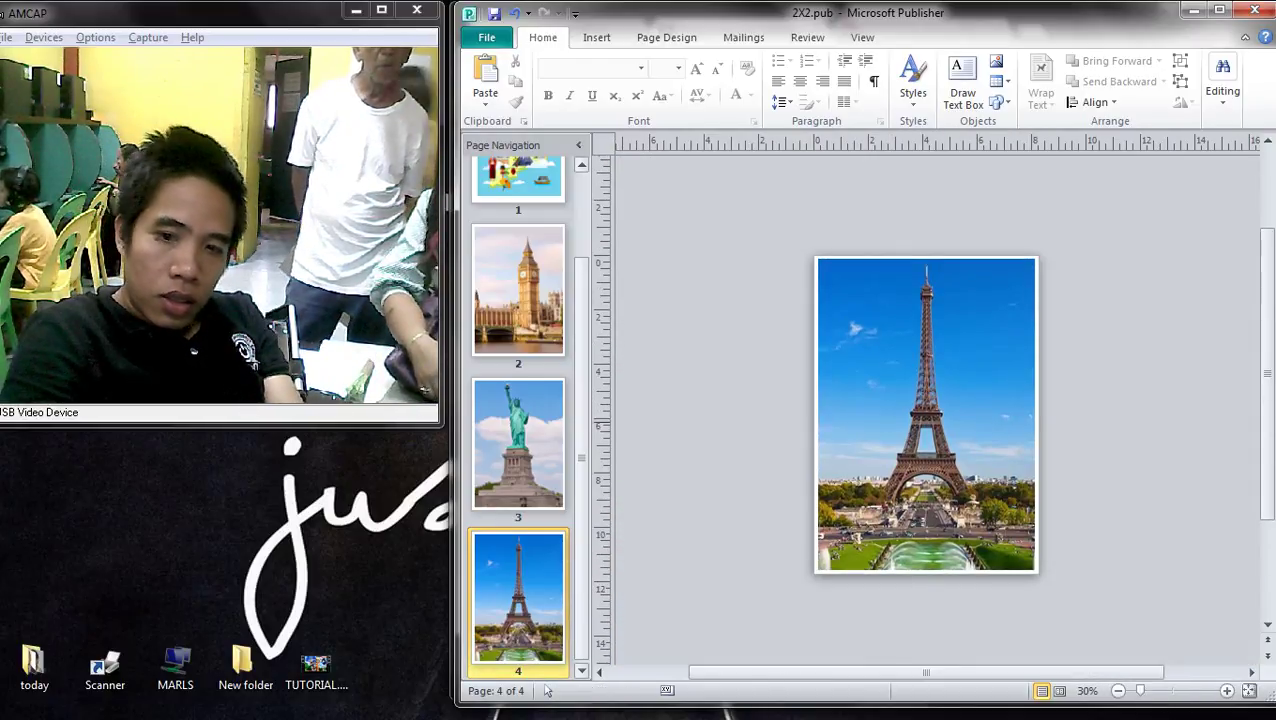
scroll(547, 690, "up", 2)
- On page 1, review the Page Design size options without changing them
left_click(518, 245)
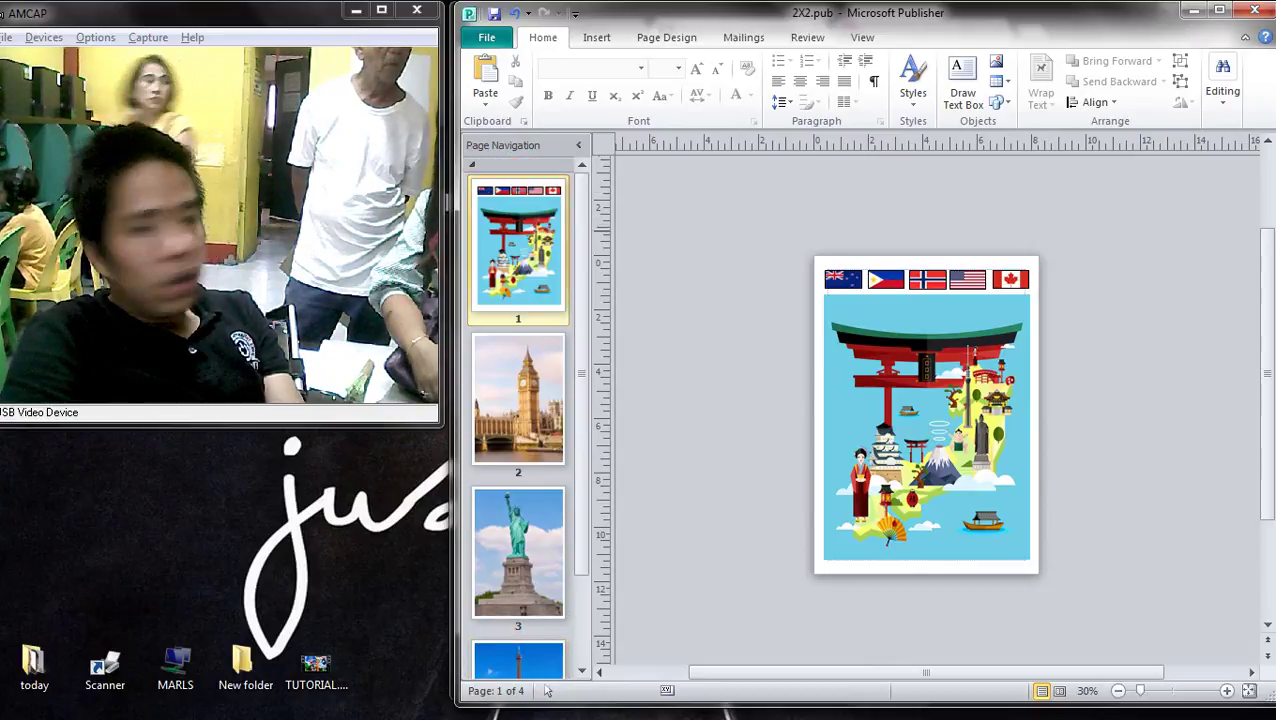
left_click(666, 37)
left_click(544, 102)
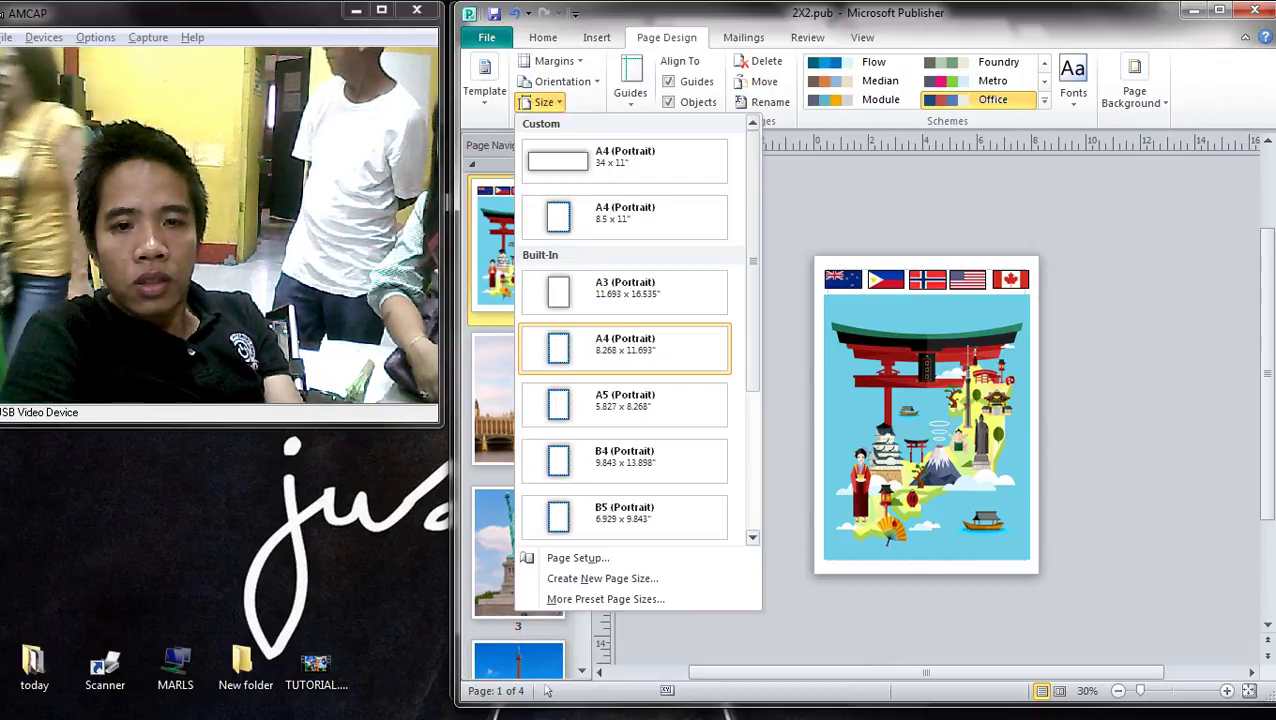
left_click(850, 371)
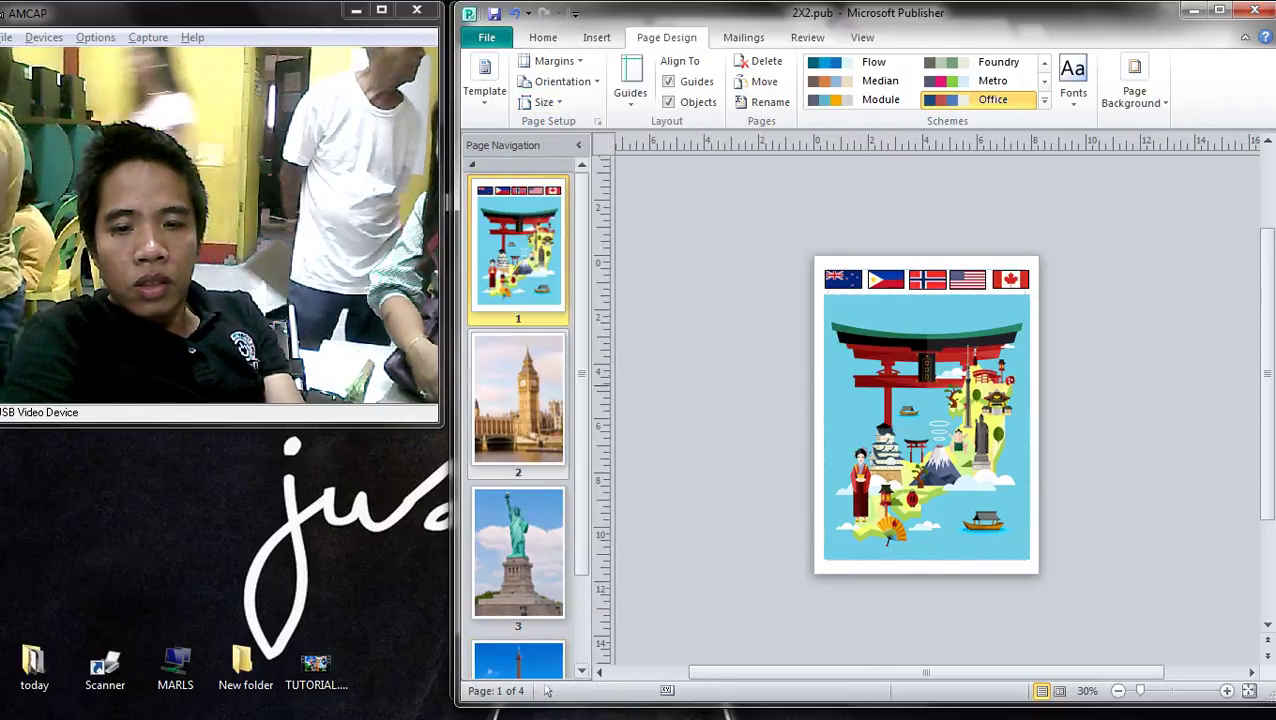
scroll(547, 690, "down", 2)
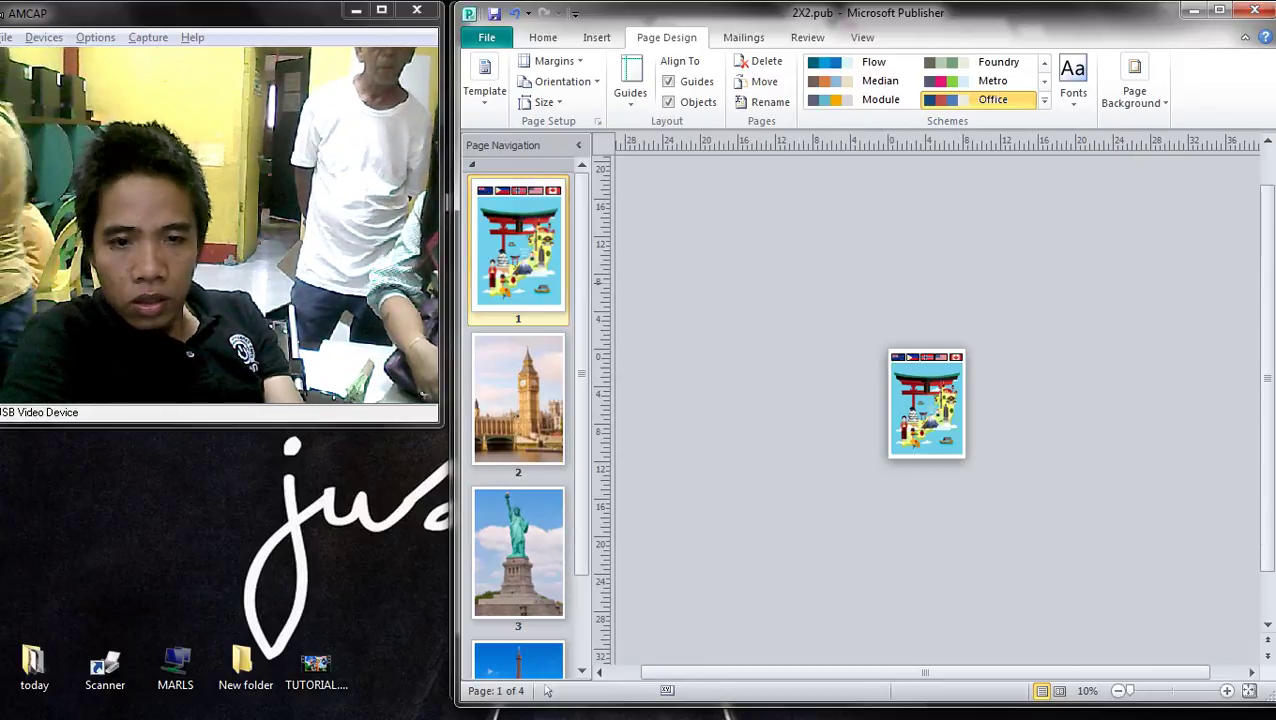
- On the Big Ben page, review orientation and size options, keep portrait, and select the Big Ben picture
left_click(518, 400)
left_click(562, 81)
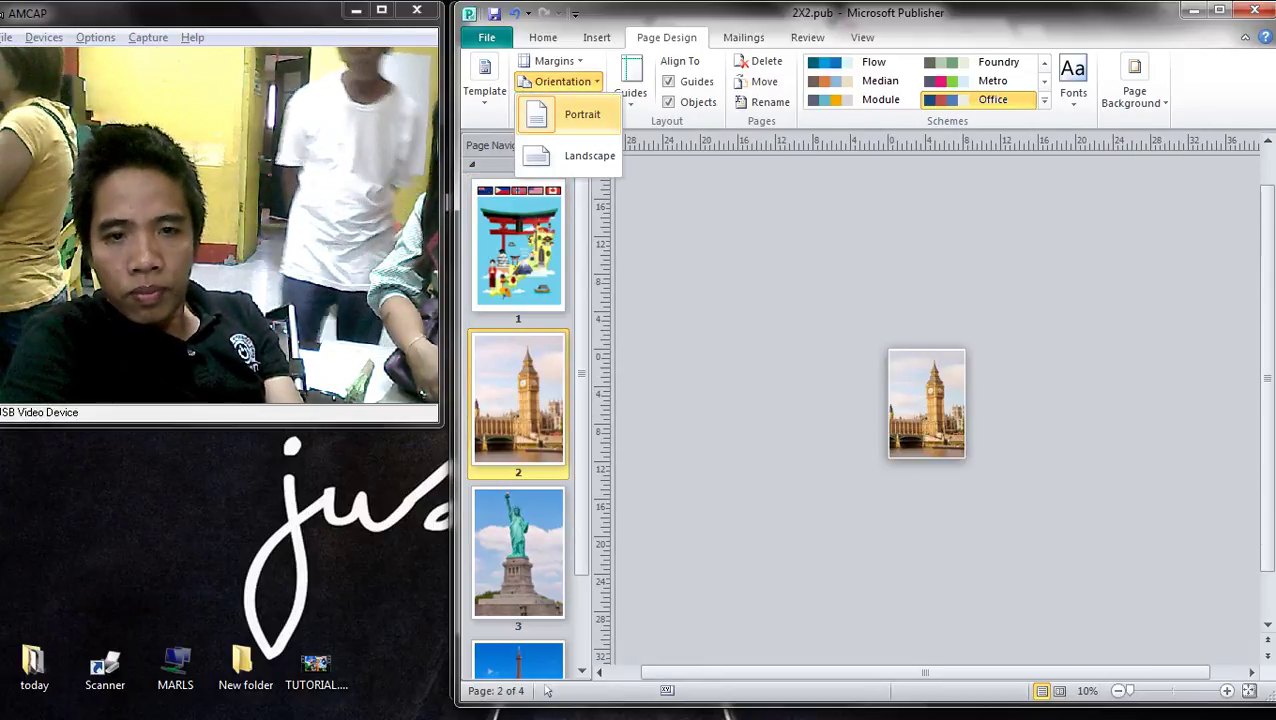
left_click(562, 81)
left_click(544, 102)
scroll(547, 690, "down", 3)
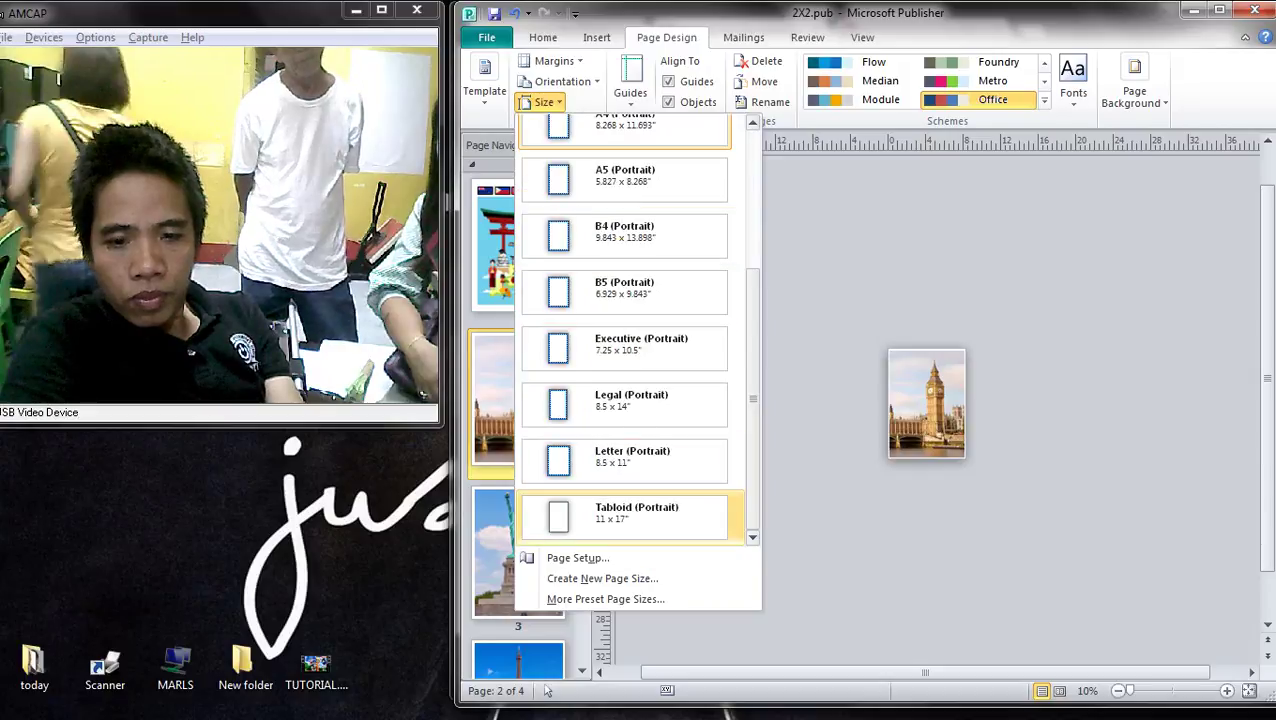
left_click(547, 690)
scroll(547, 690, "up", 3)
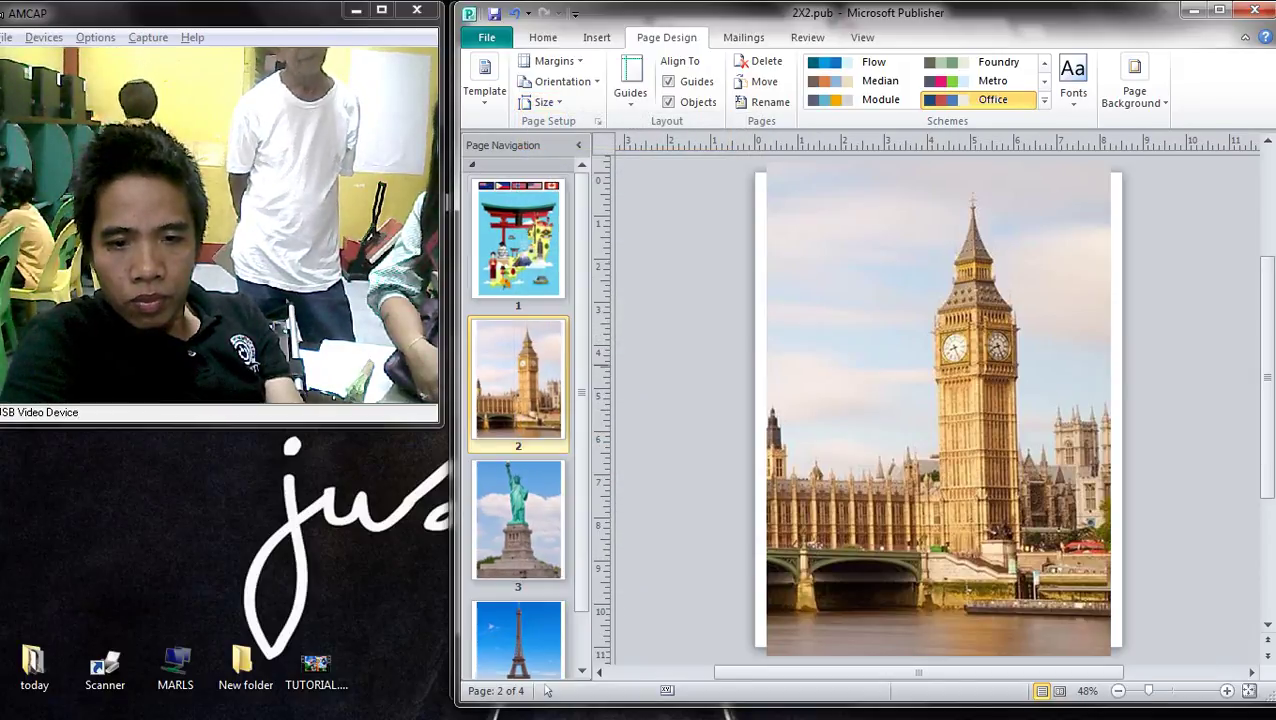
left_click(787, 479)
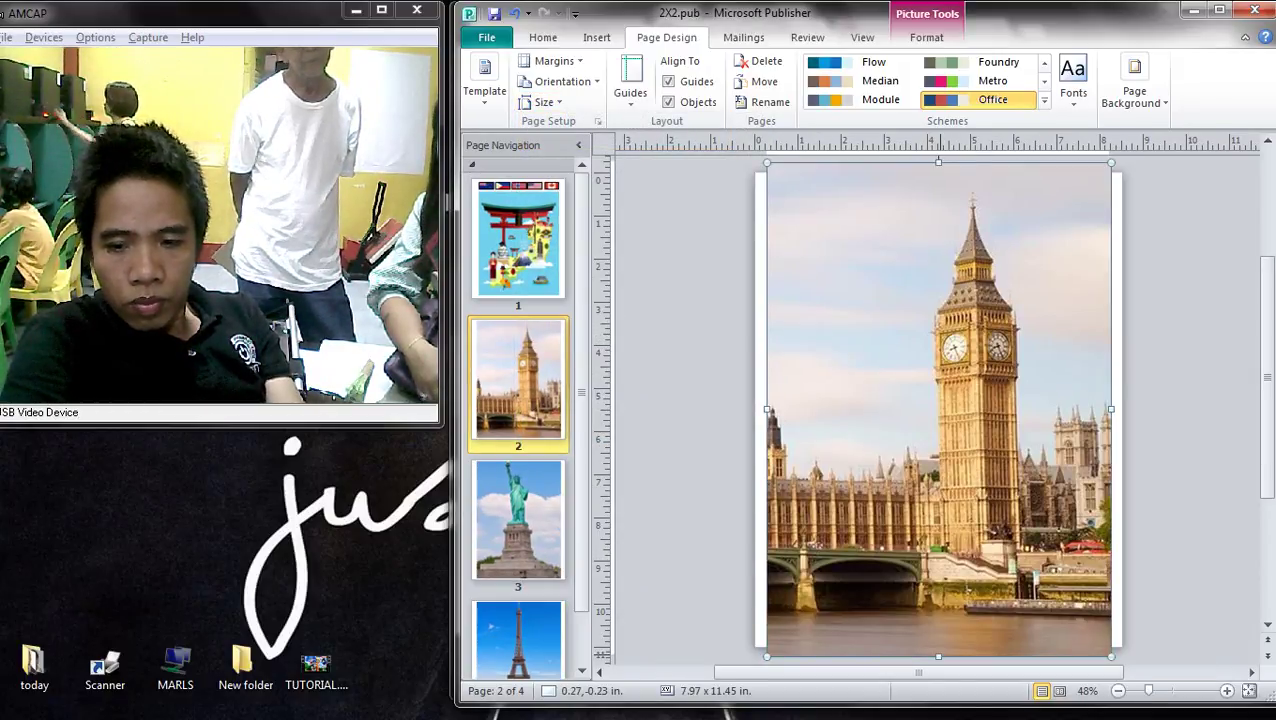
- Adjust the Statue of Liberty picture's top and right edges slightly to fit page 3
scroll(938, 410, "up", 1)
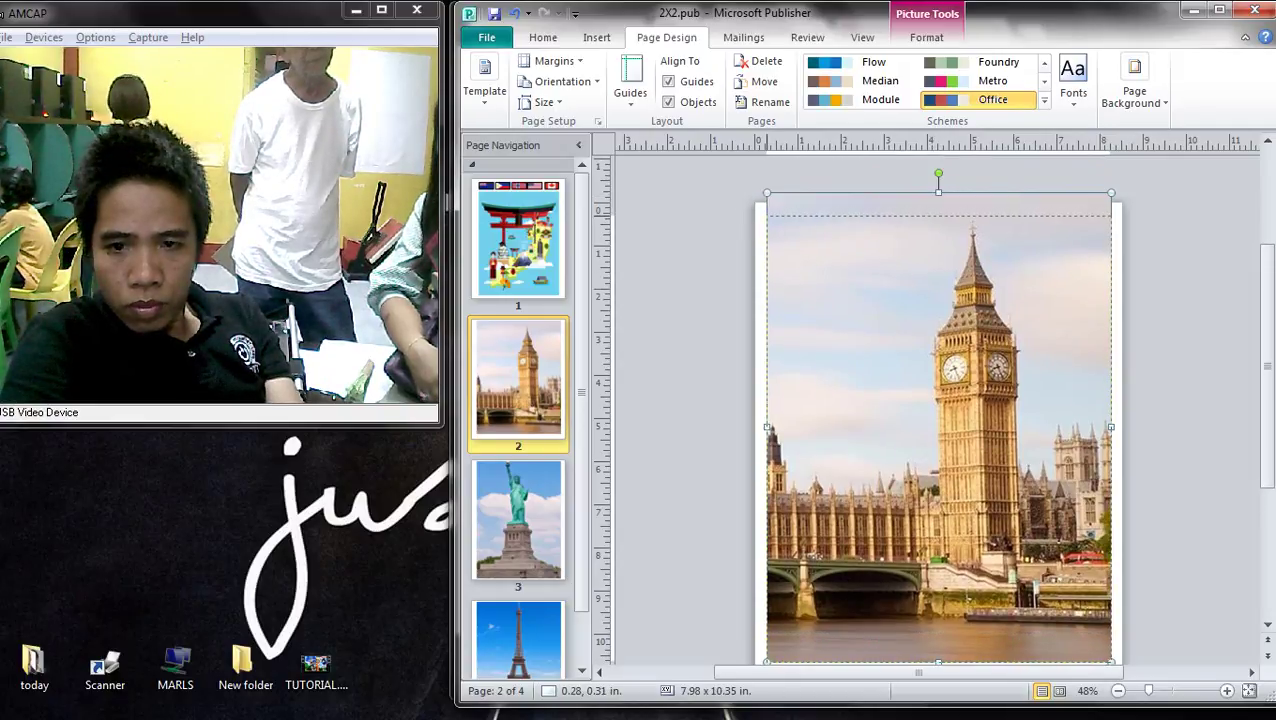
scroll(922, 417, "down", 1)
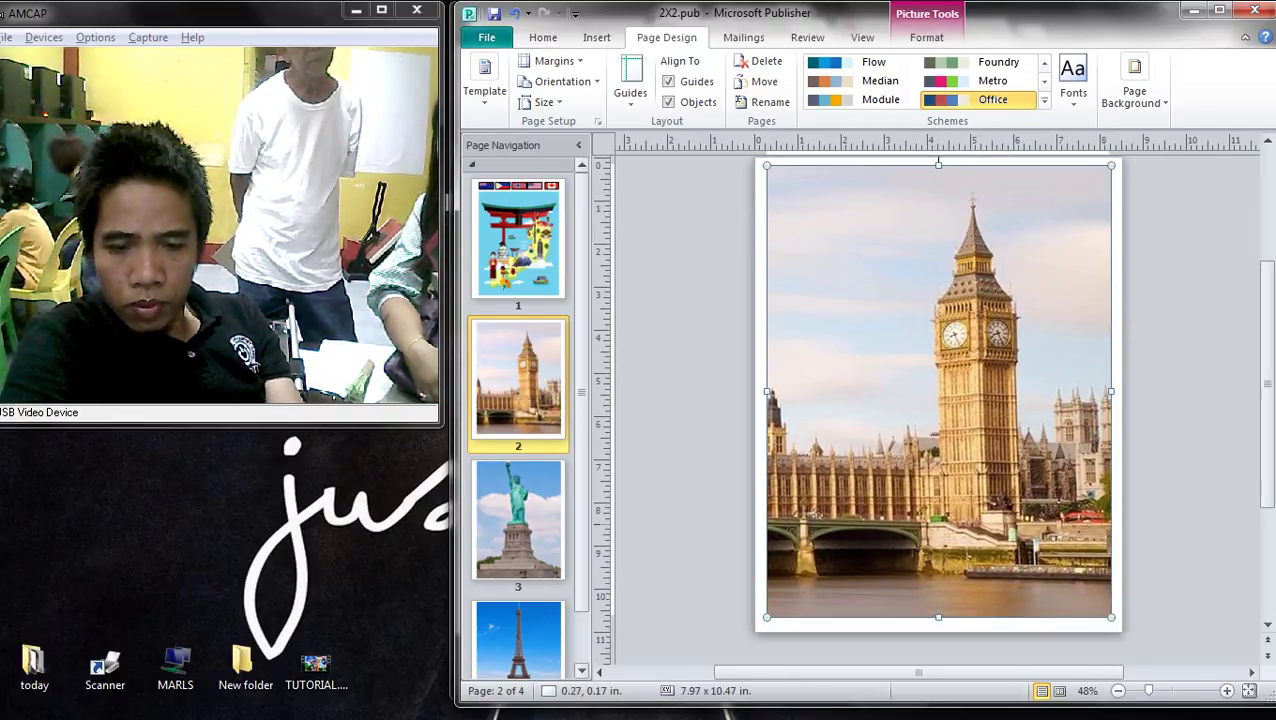
scroll(922, 417, "down", 1)
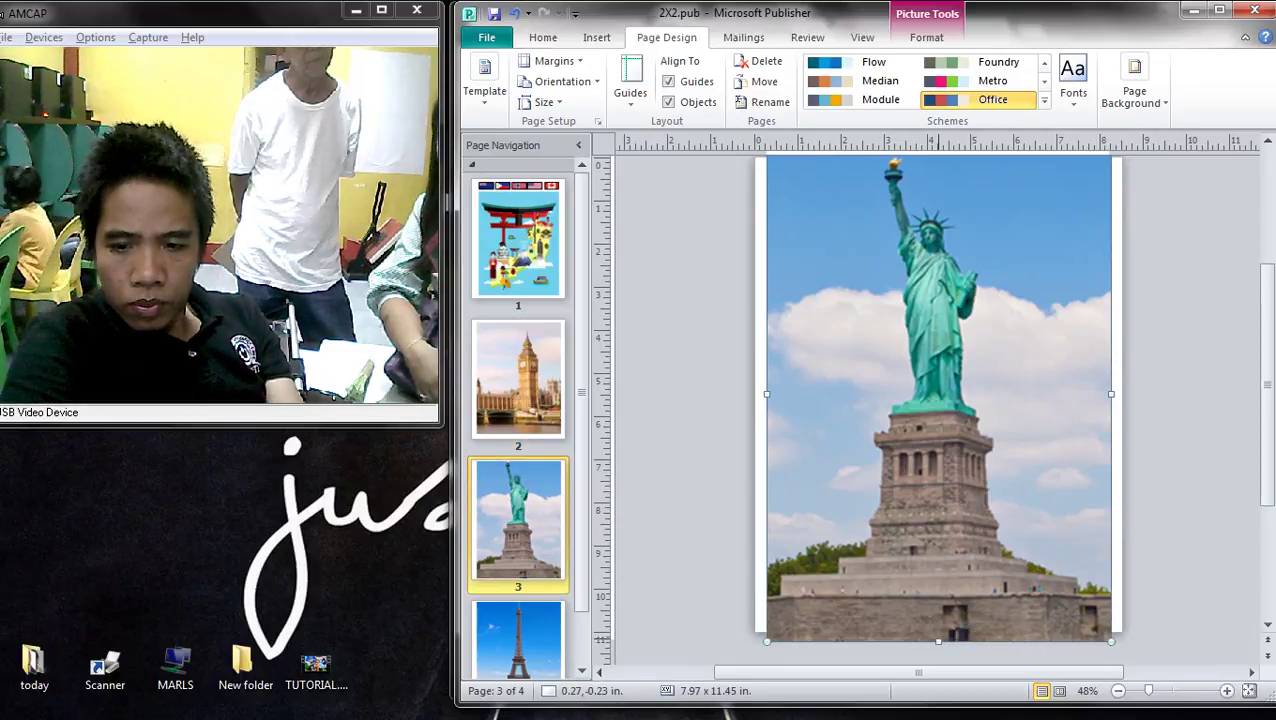
scroll(938, 410, "up", 1)
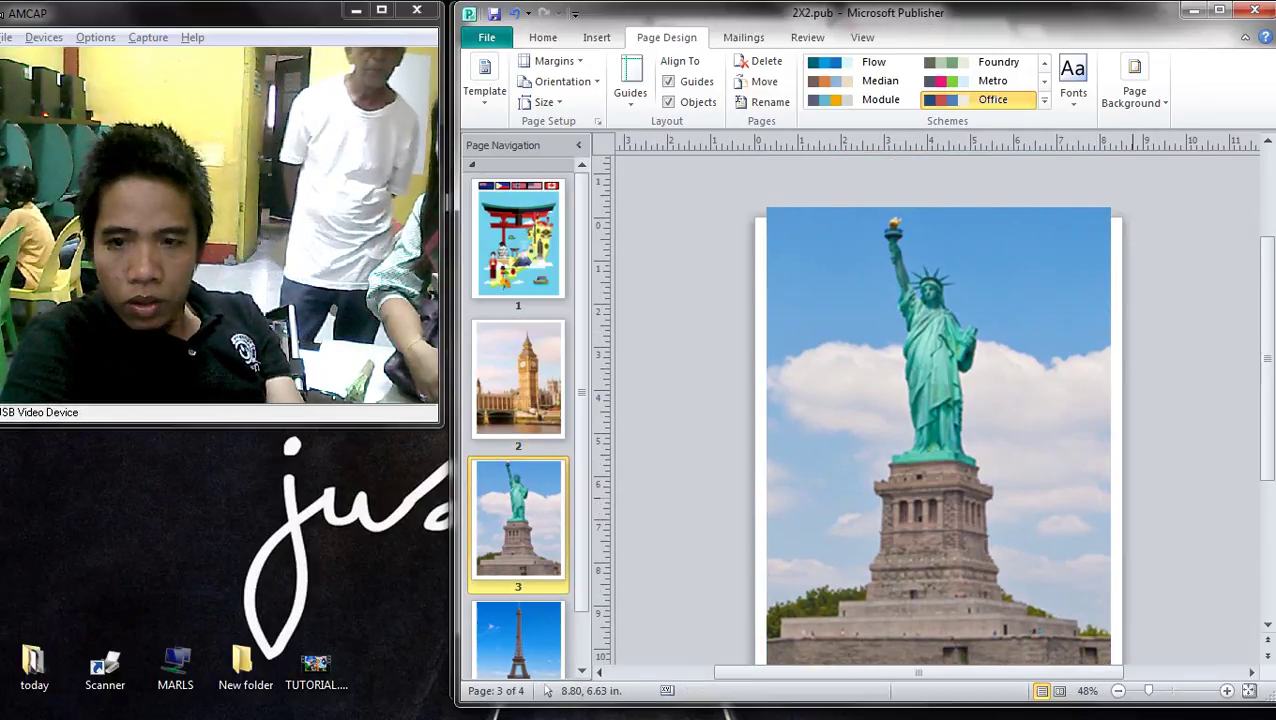
left_click_drag(938, 208, 938, 220)
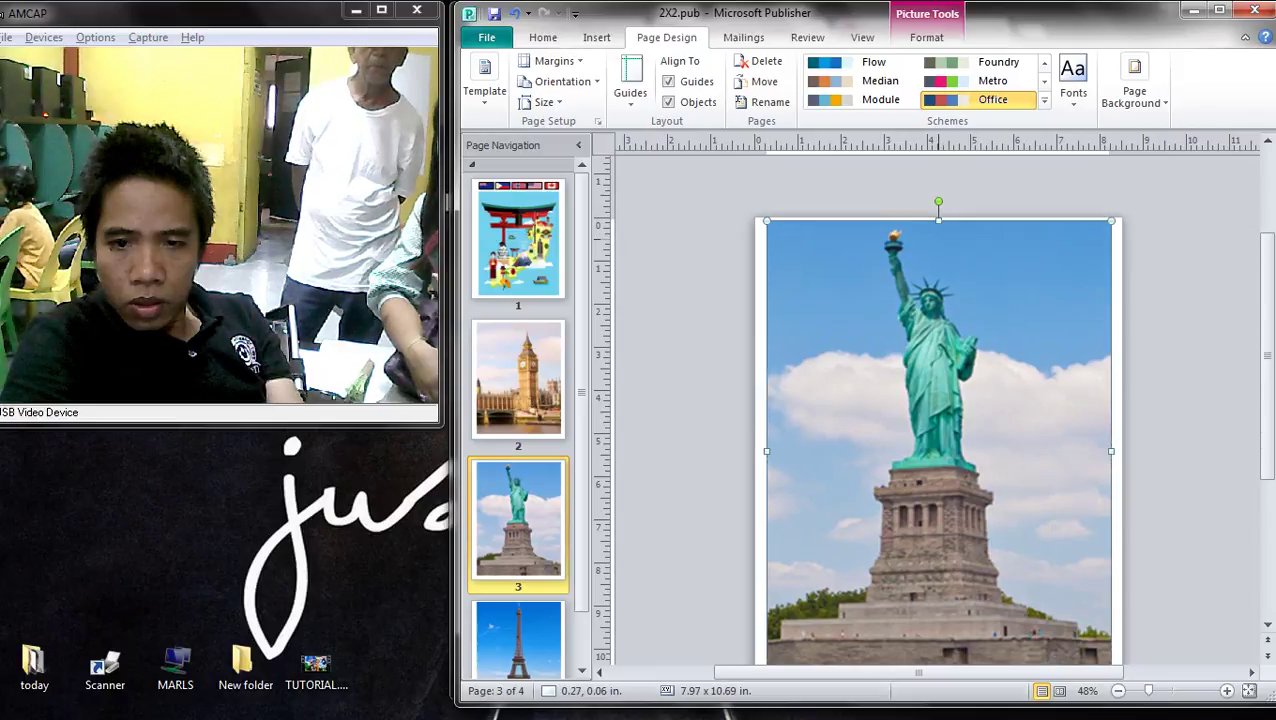
left_click_drag(938, 440, 934, 446)
scroll(938, 440, "down", 1)
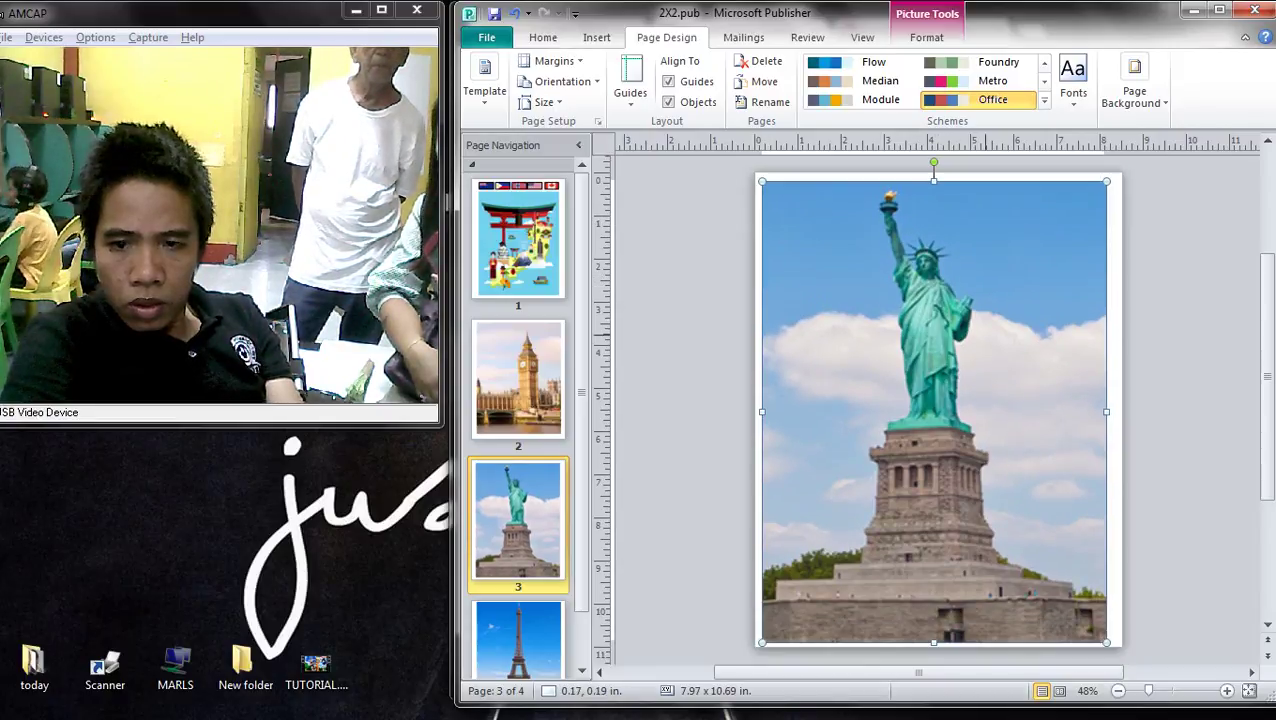
left_click_drag(1107, 411, 1112, 411)
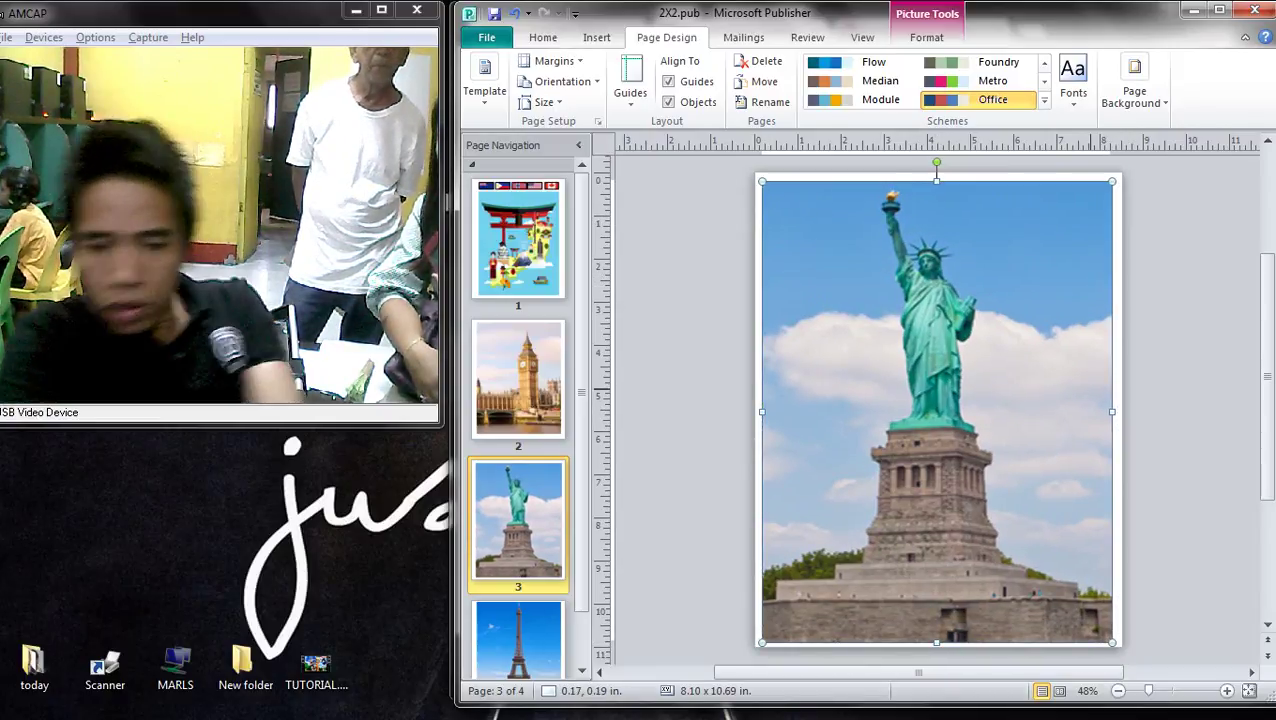
key("Escape")
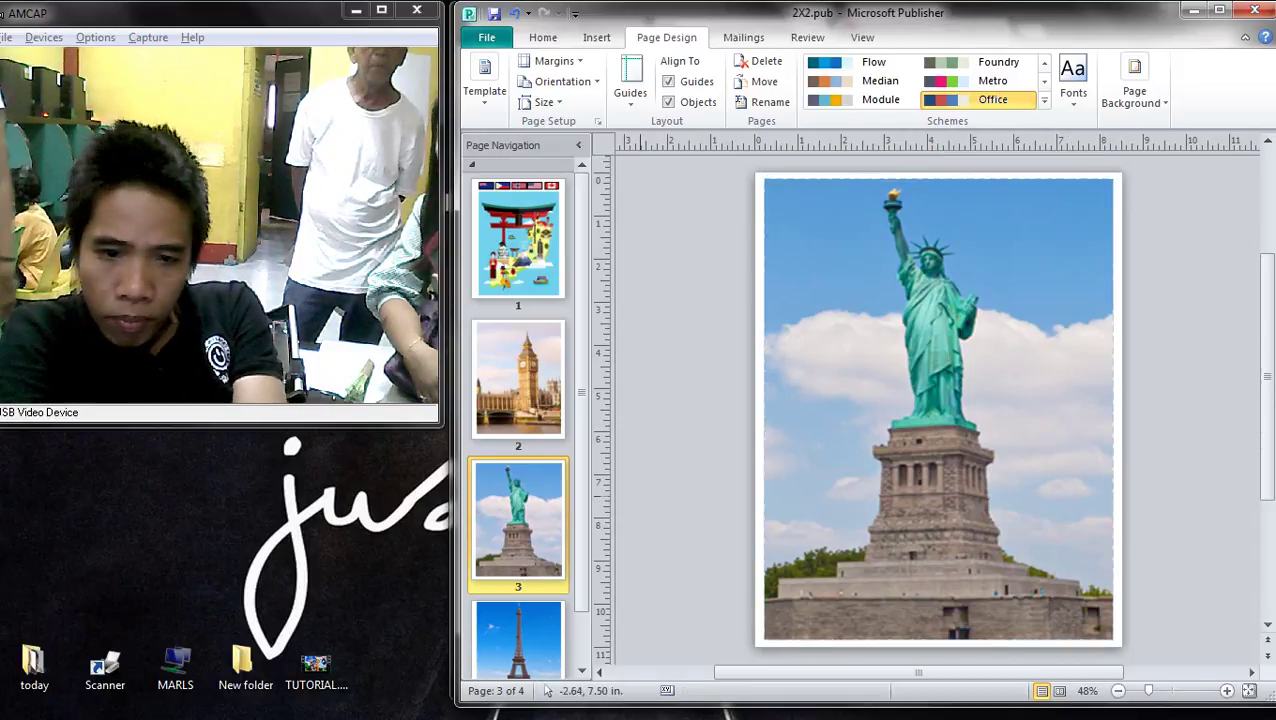
- Select the Eiffel Tower picture on page 4 and nudge it toward the page edge
scroll(938, 410, "down", 3)
left_click(938, 410)
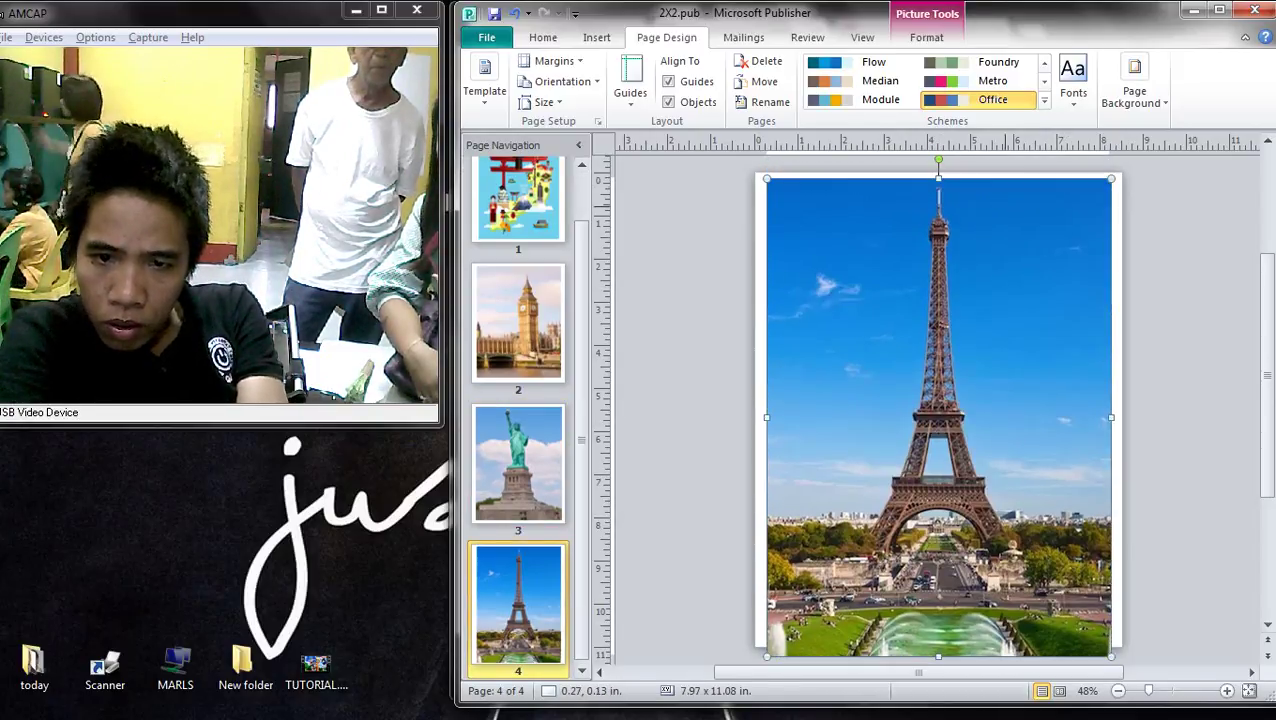
scroll(938, 410, "down", 1)
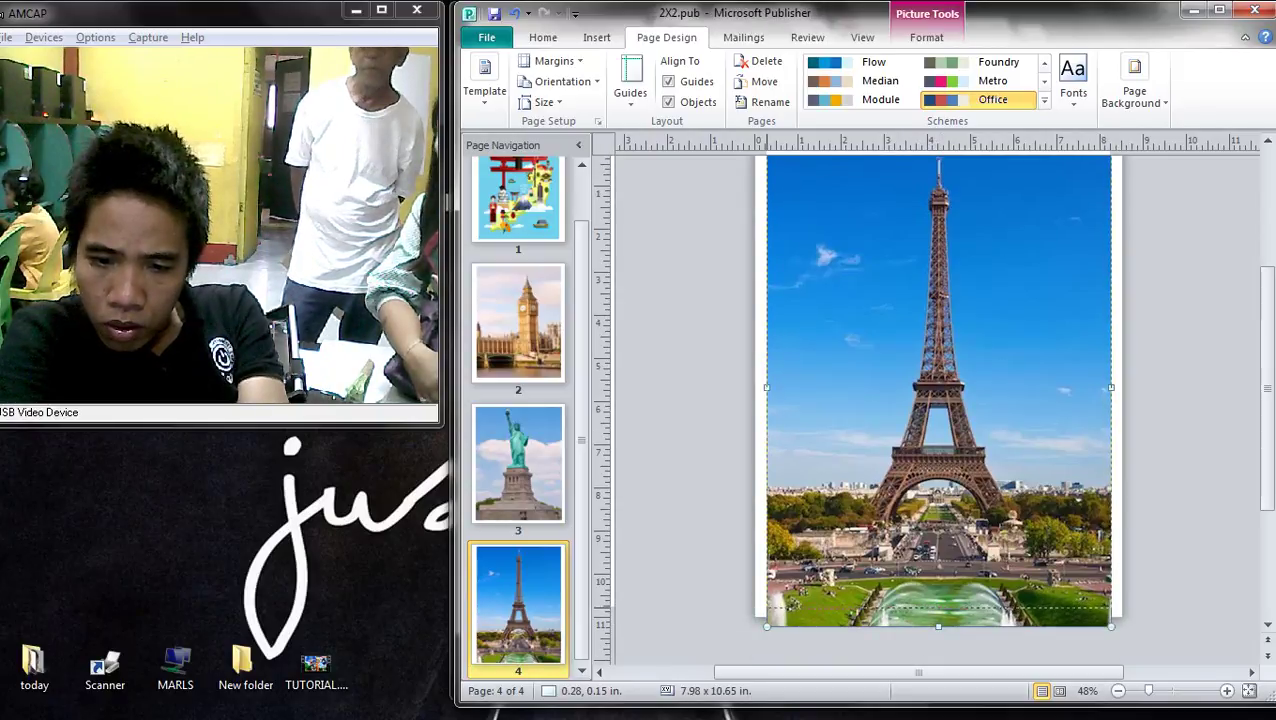
scroll(938, 410, "up", 1)
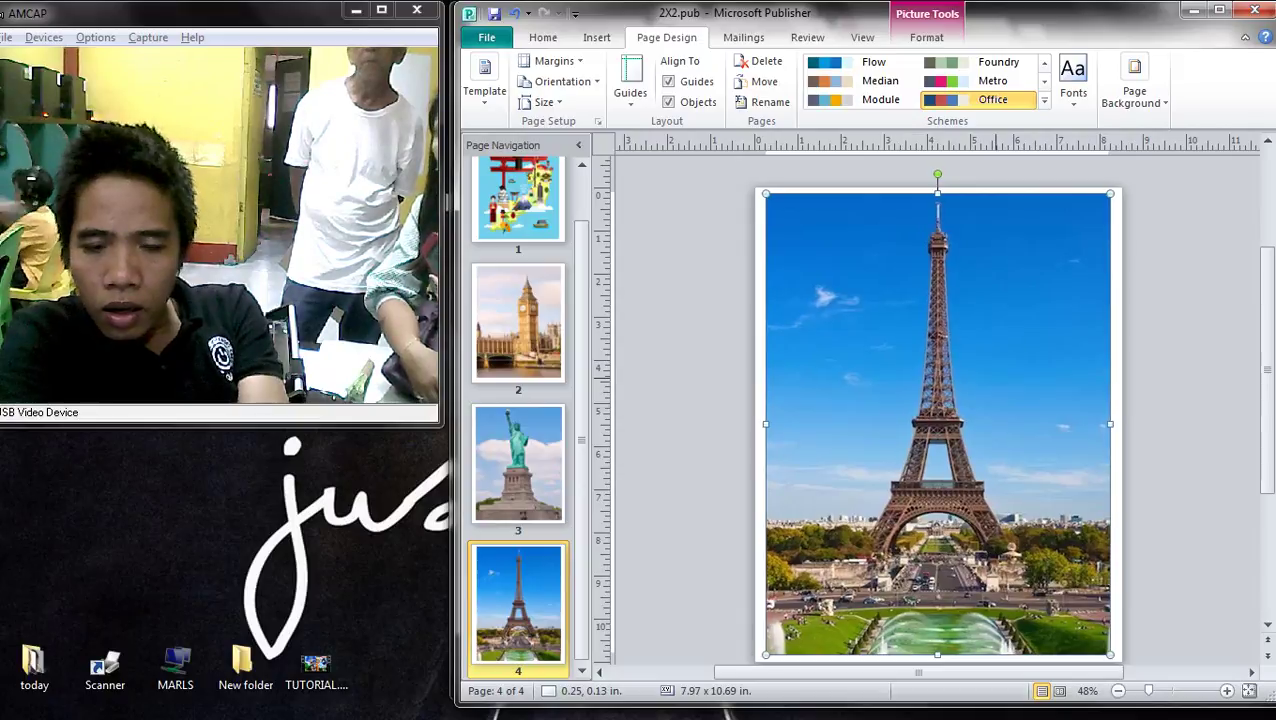
key("Left")
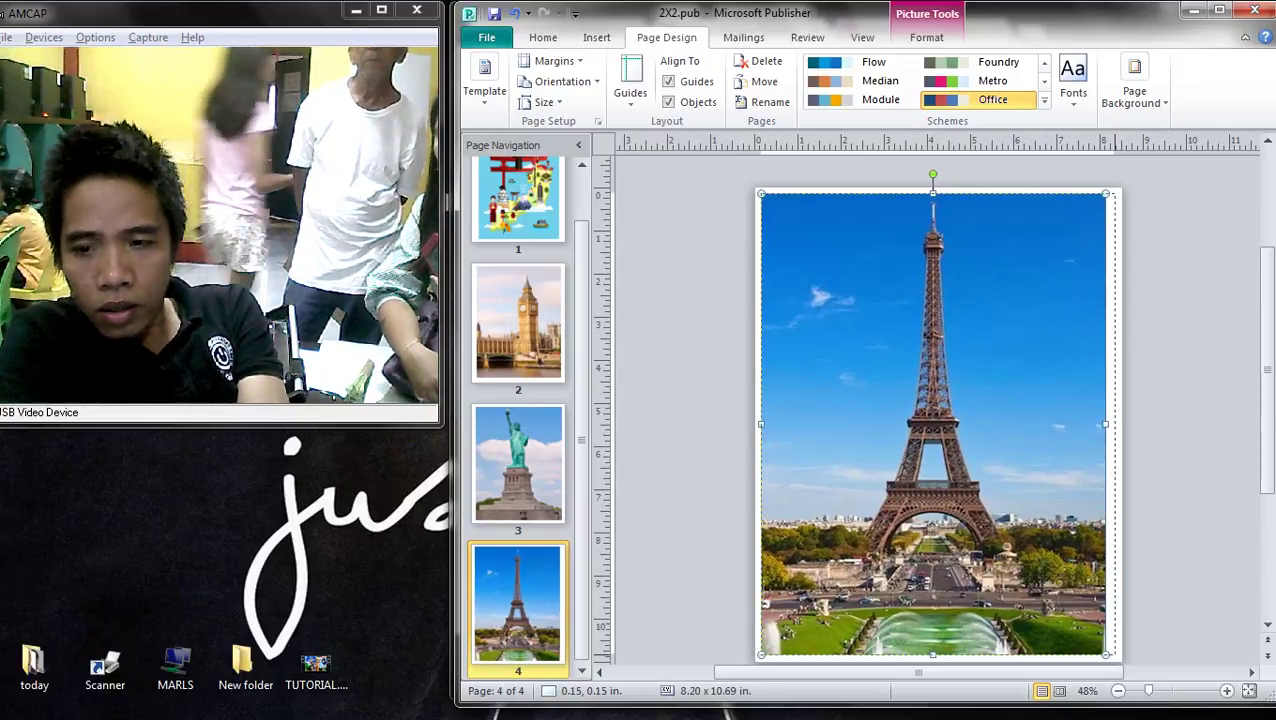
key("ctrl+z")
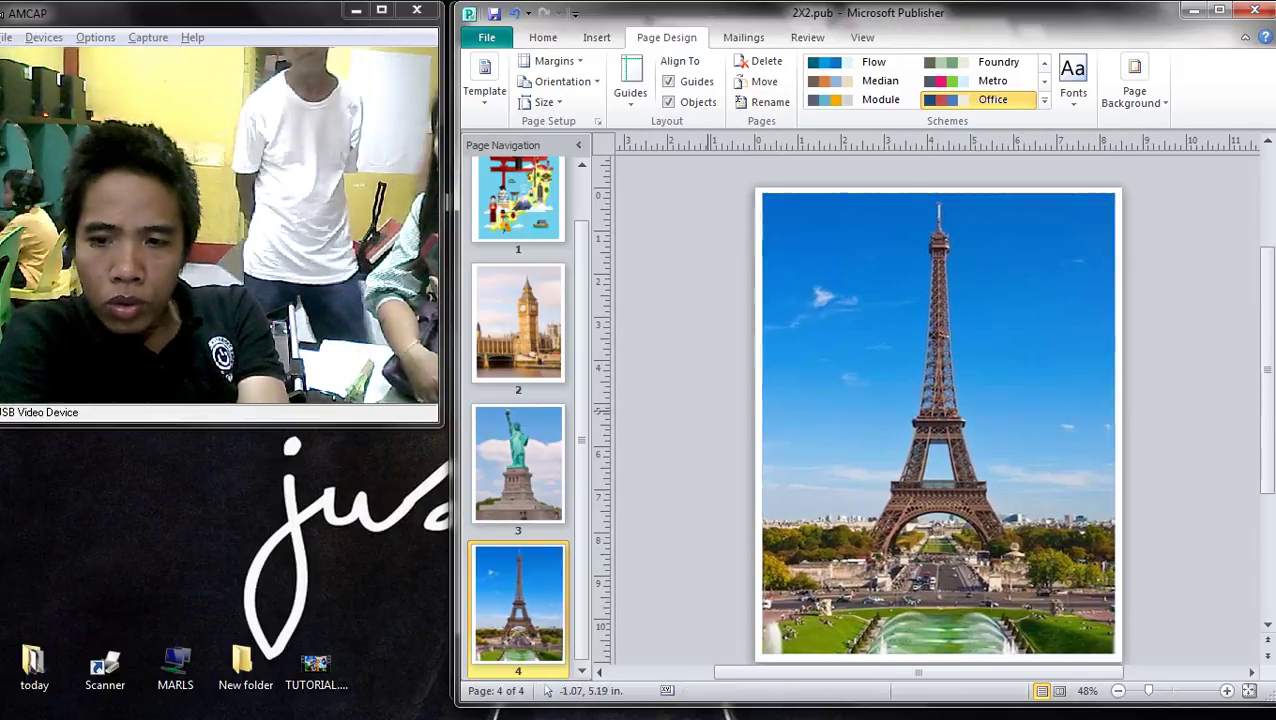
- Go to the Big Ben page and nudge the Big Ben picture toward the page edge
scroll(938, 400, "down", 3)
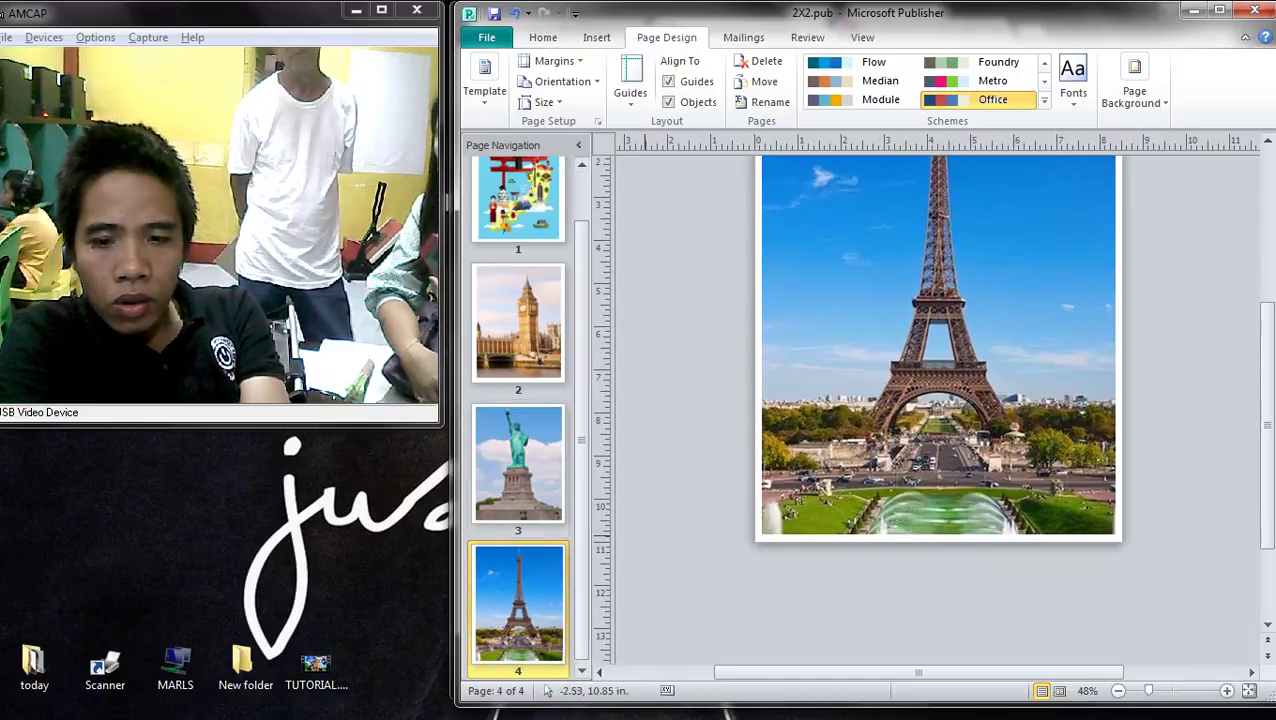
key("Page_Up")
key("Page_Up")
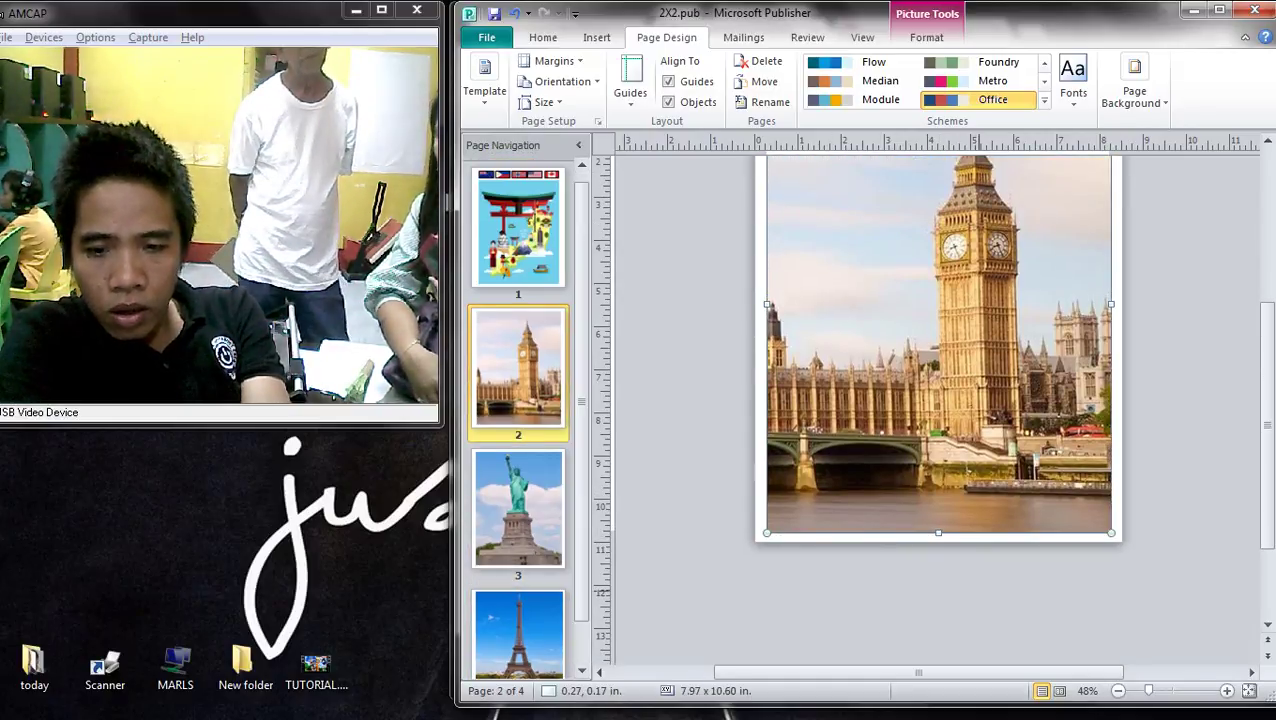
scroll(938, 410, "up", 3)
key("Left")
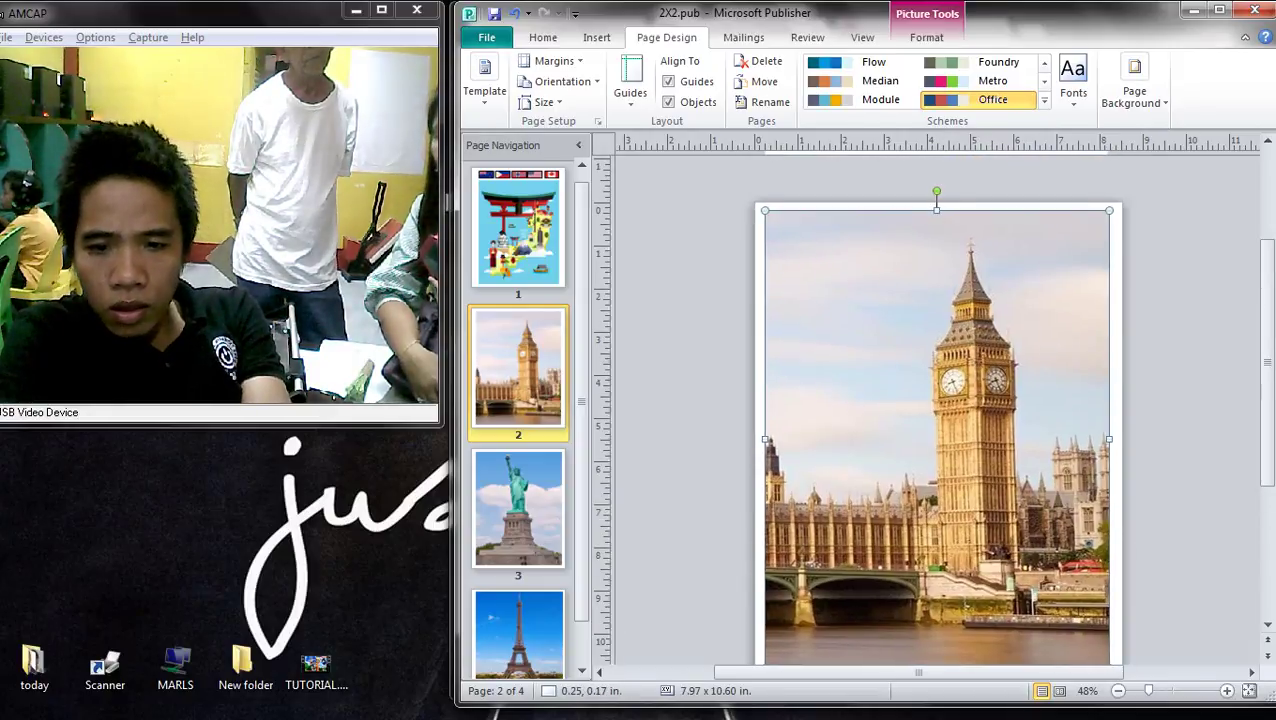
key("Delete")
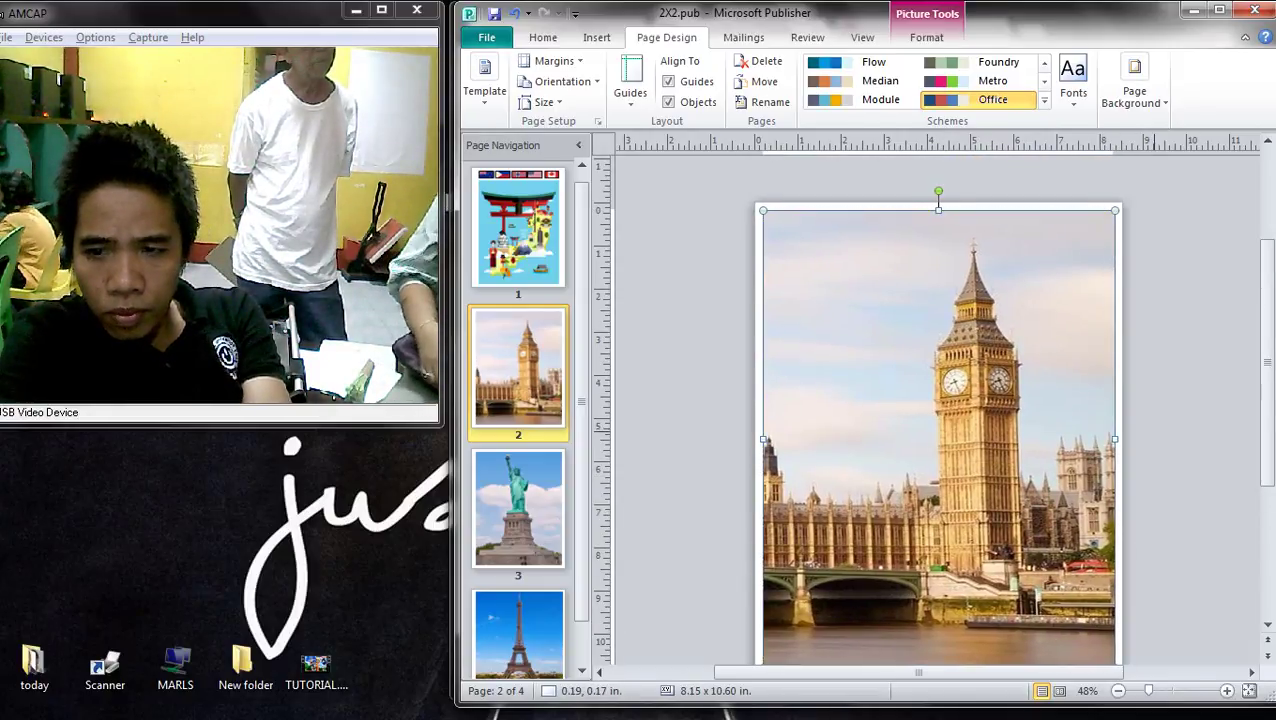
- Stretch the Japan map picture on page 1 so its left and right edges reach the page edges
left_click(518, 228)
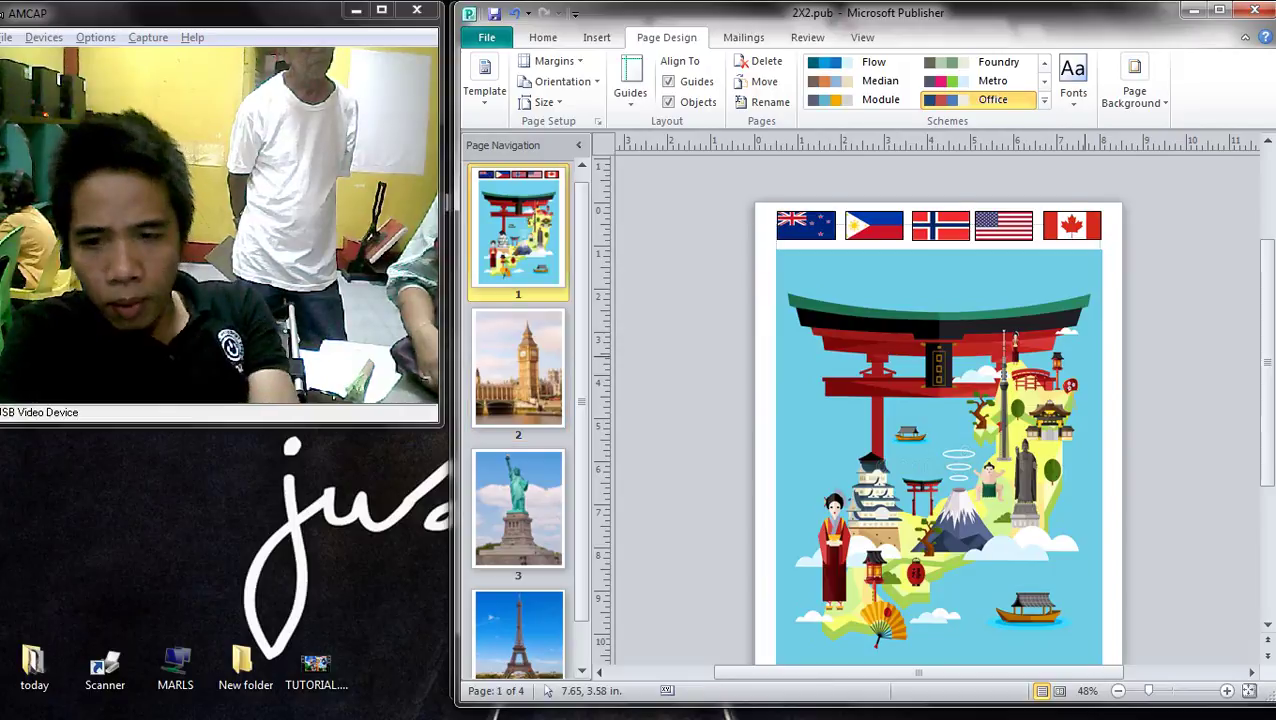
left_click(840, 412)
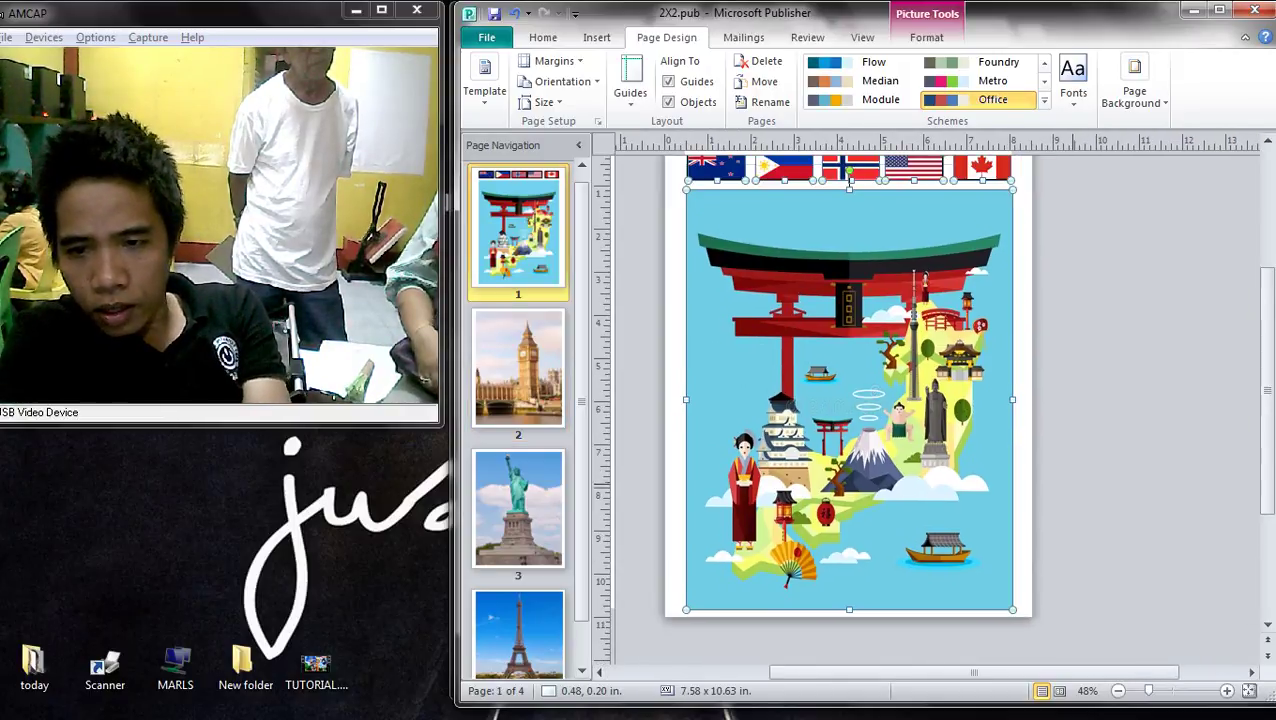
left_click(849, 445)
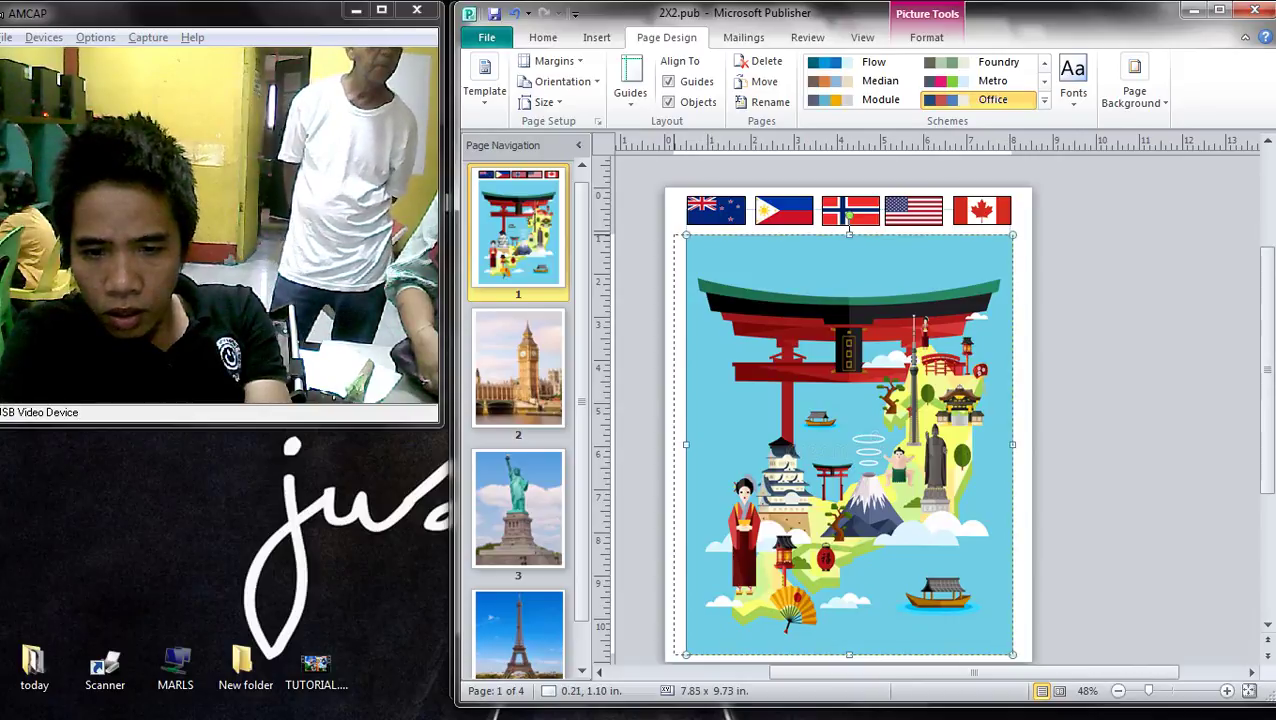
left_click_drag(686, 445, 674, 445)
left_click_drag(1013, 445, 1024, 445)
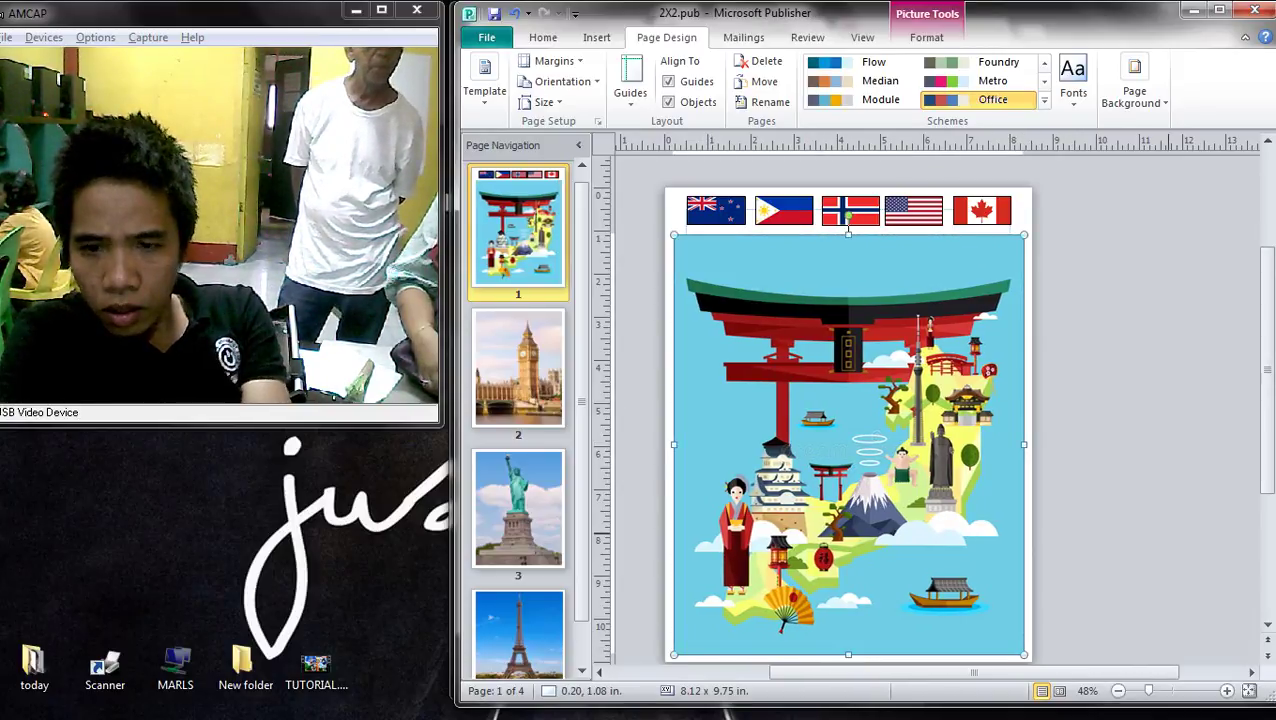
left_click(1118, 511)
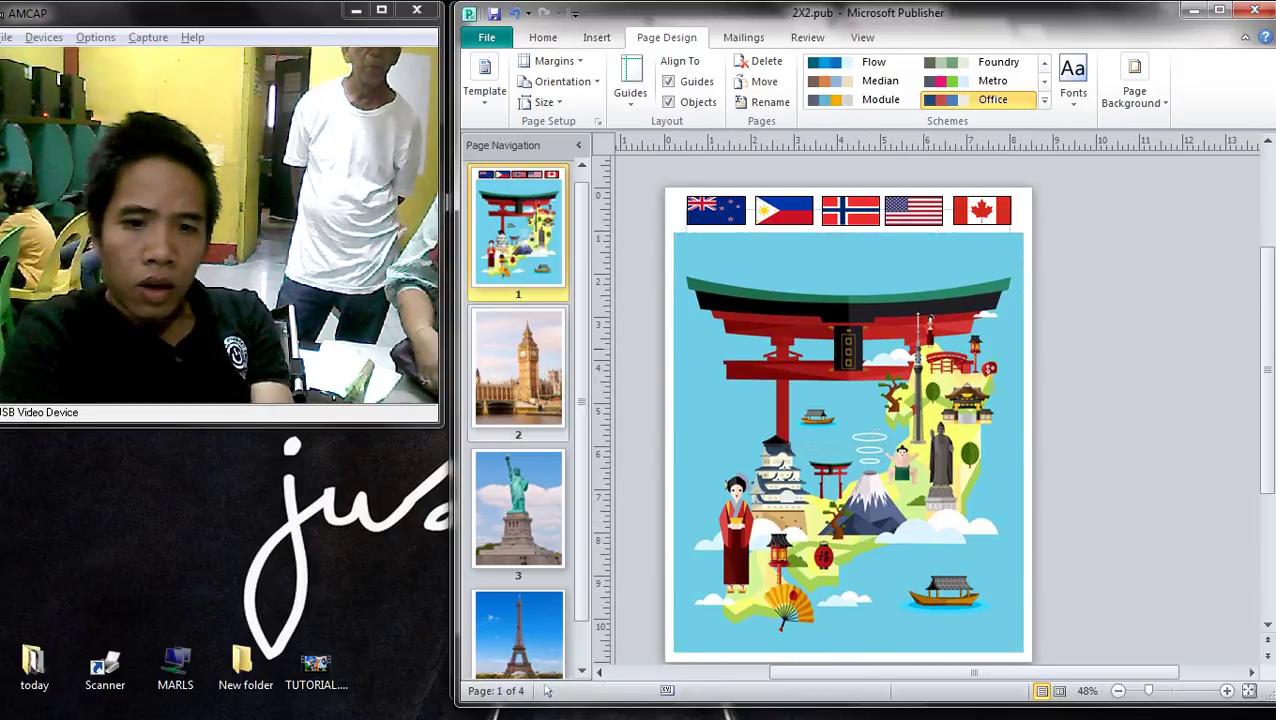
- Page through the remaining pages, including the Eiffel Tower page, and return to page 1
key("ctrl+Page_Down")
key("ctrl+Page_Down")
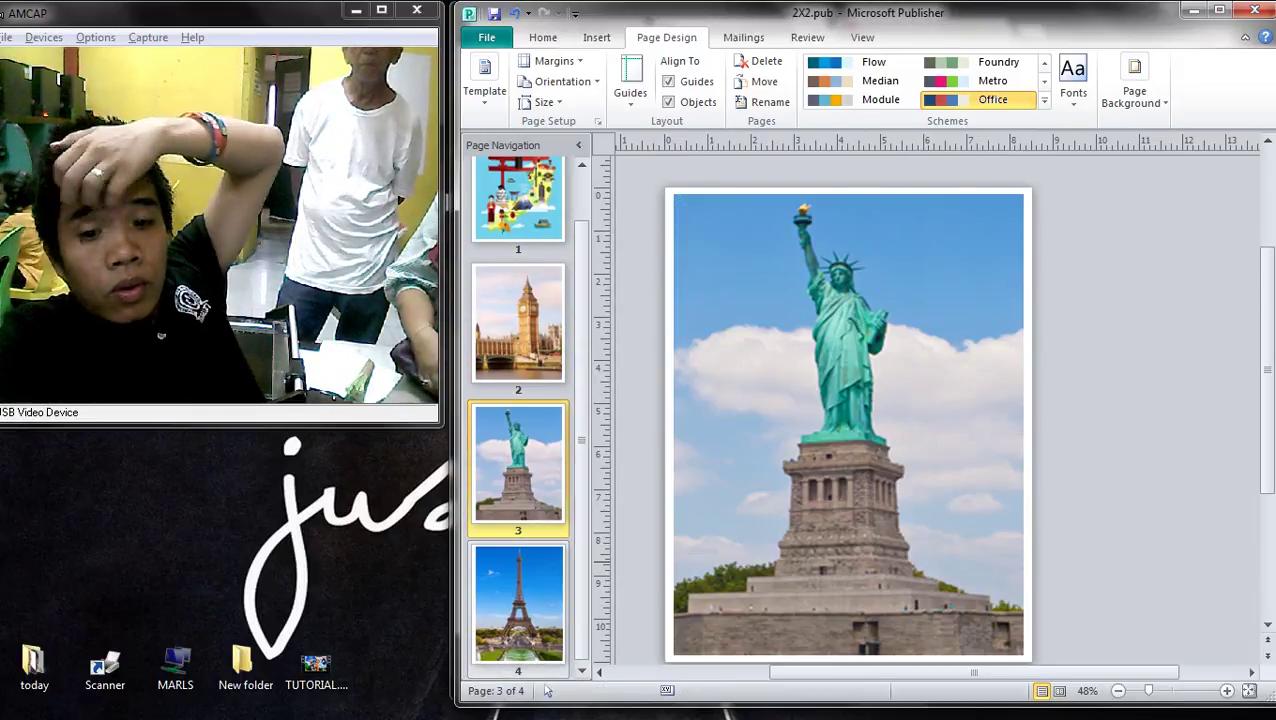
key("ctrl+Page_Down")
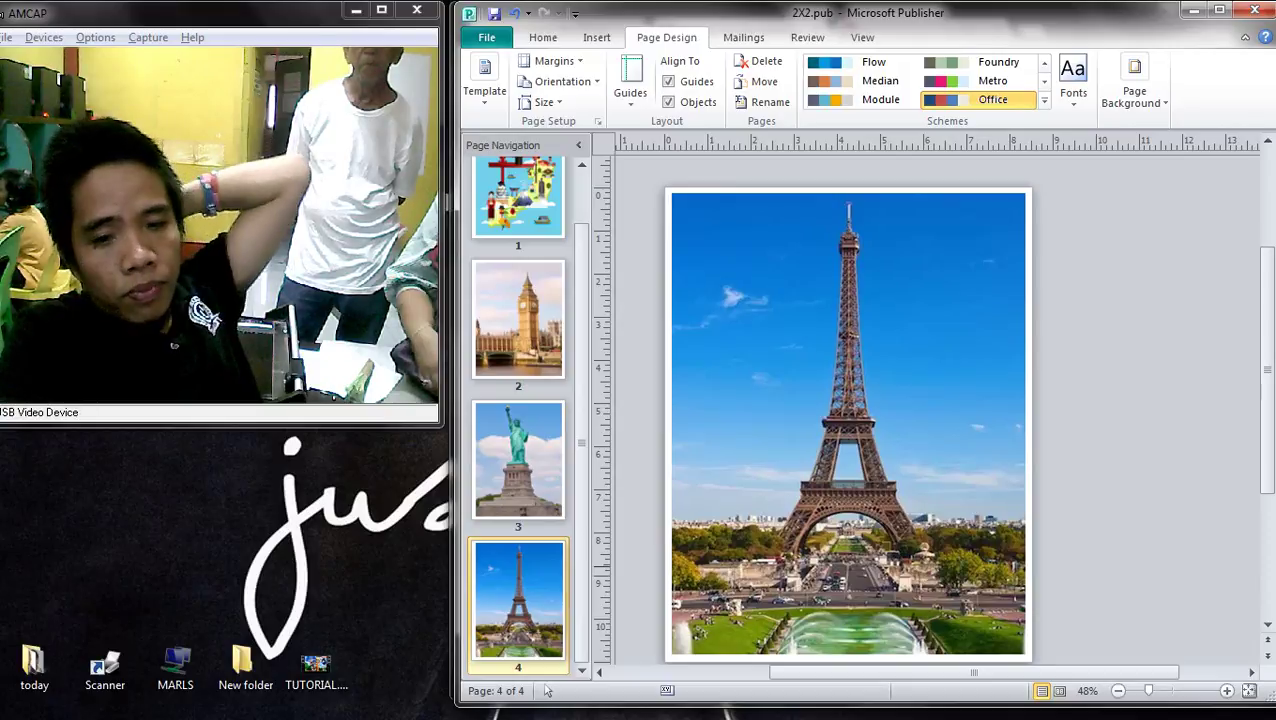
key("ctrl+Page_Down")
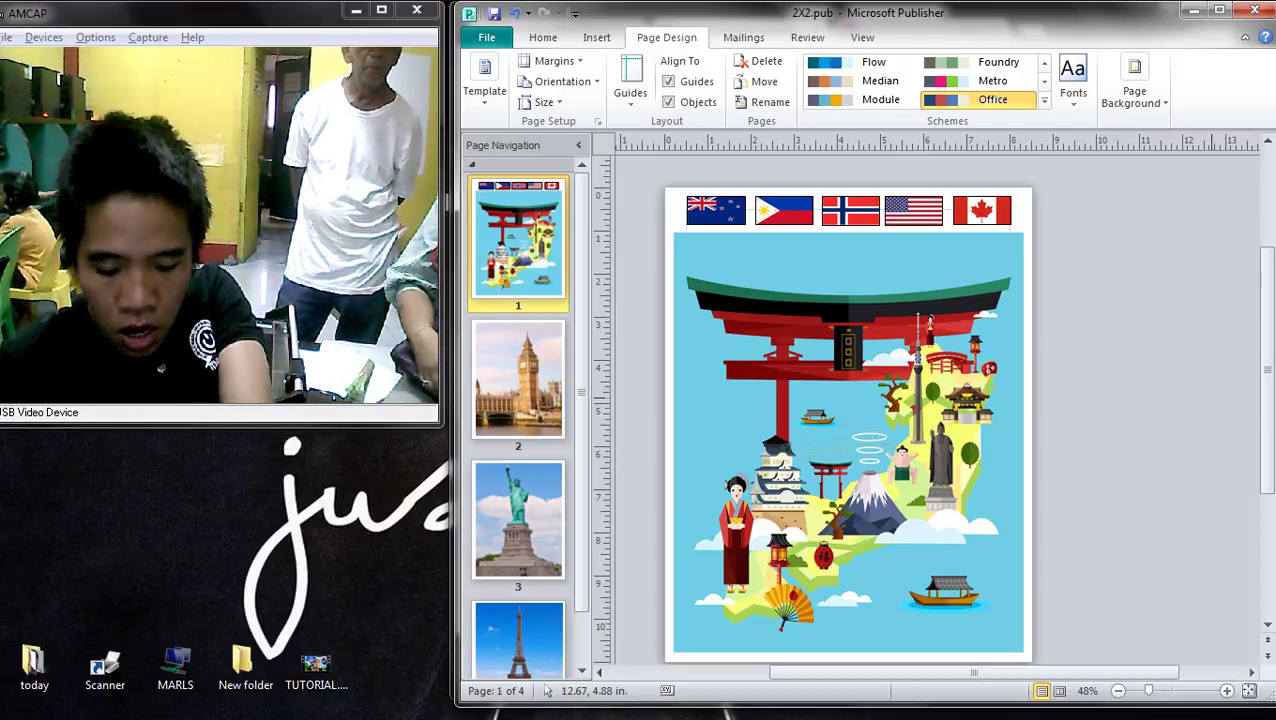
- In the print settings, select the EPSON T60 Series printer
key("ctrl+p")
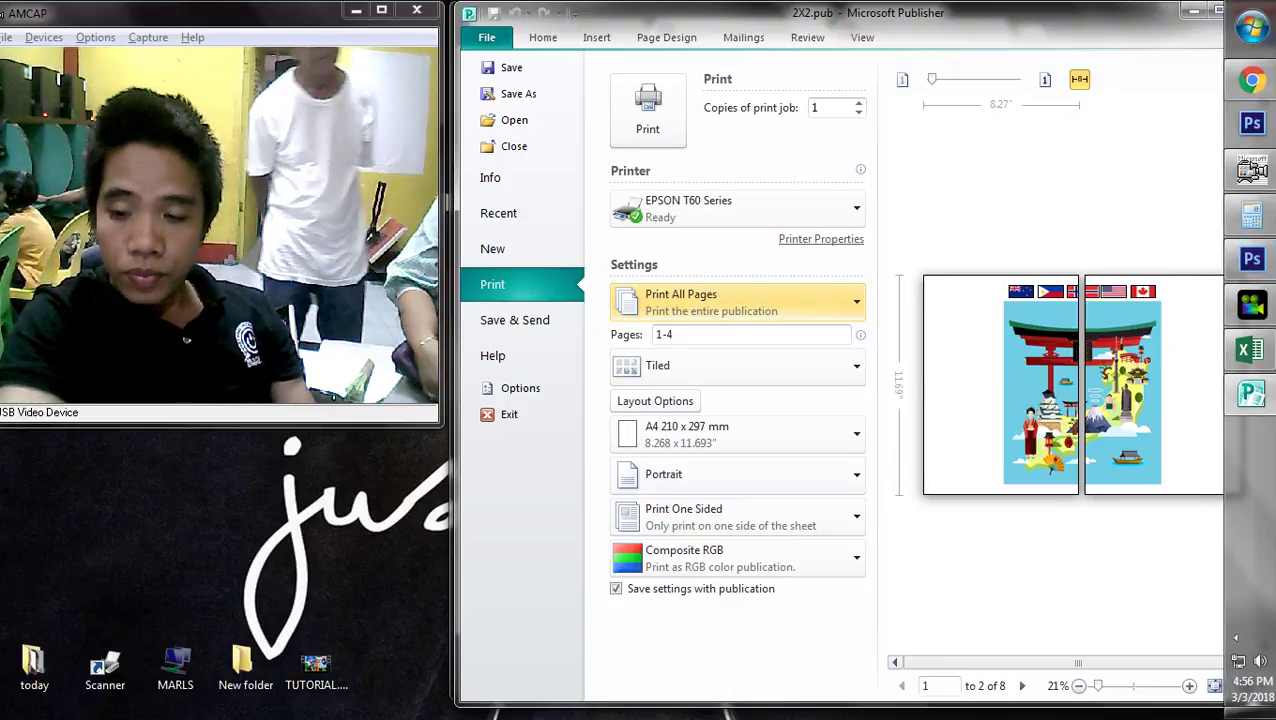
left_click(1237, 637)
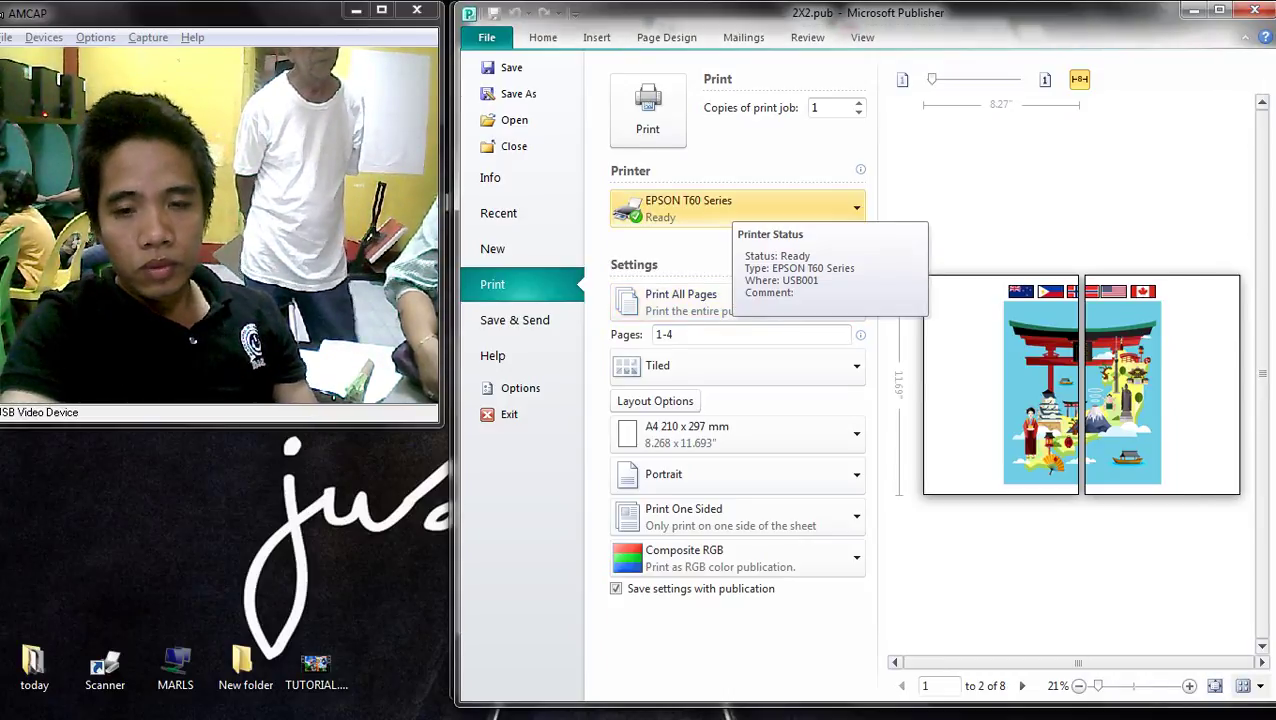
left_click(740, 208)
left_click(700, 488)
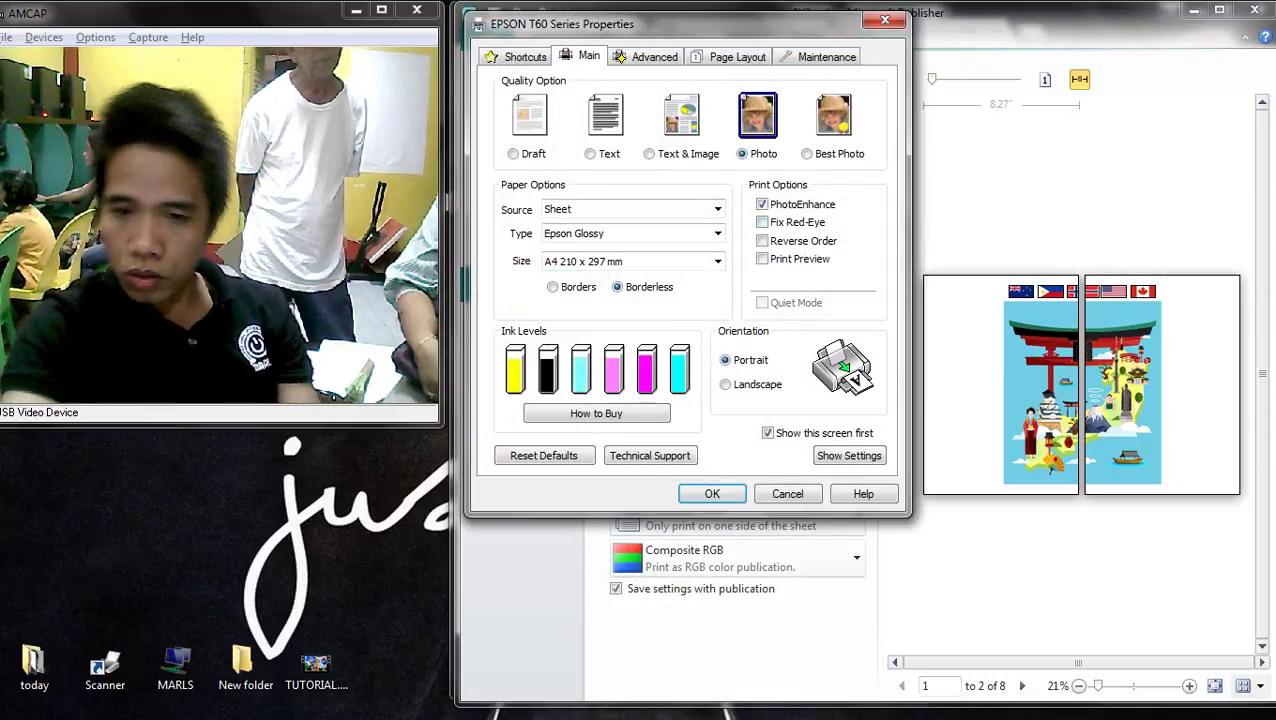
- Set Best Photo quality on plain papers, Letter 8 1/2 x 11 in, then print all four pages
left_click(806, 153)
left_click(717, 233)
left_click(600, 250)
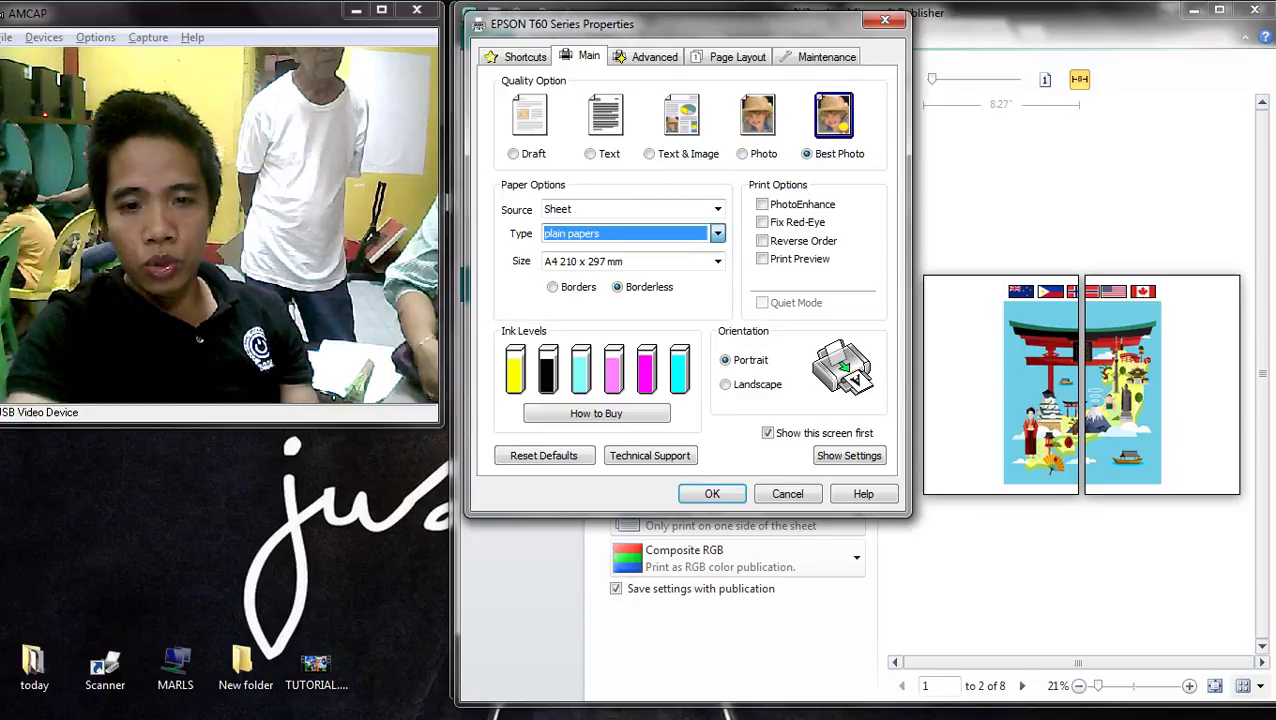
left_click(600, 261)
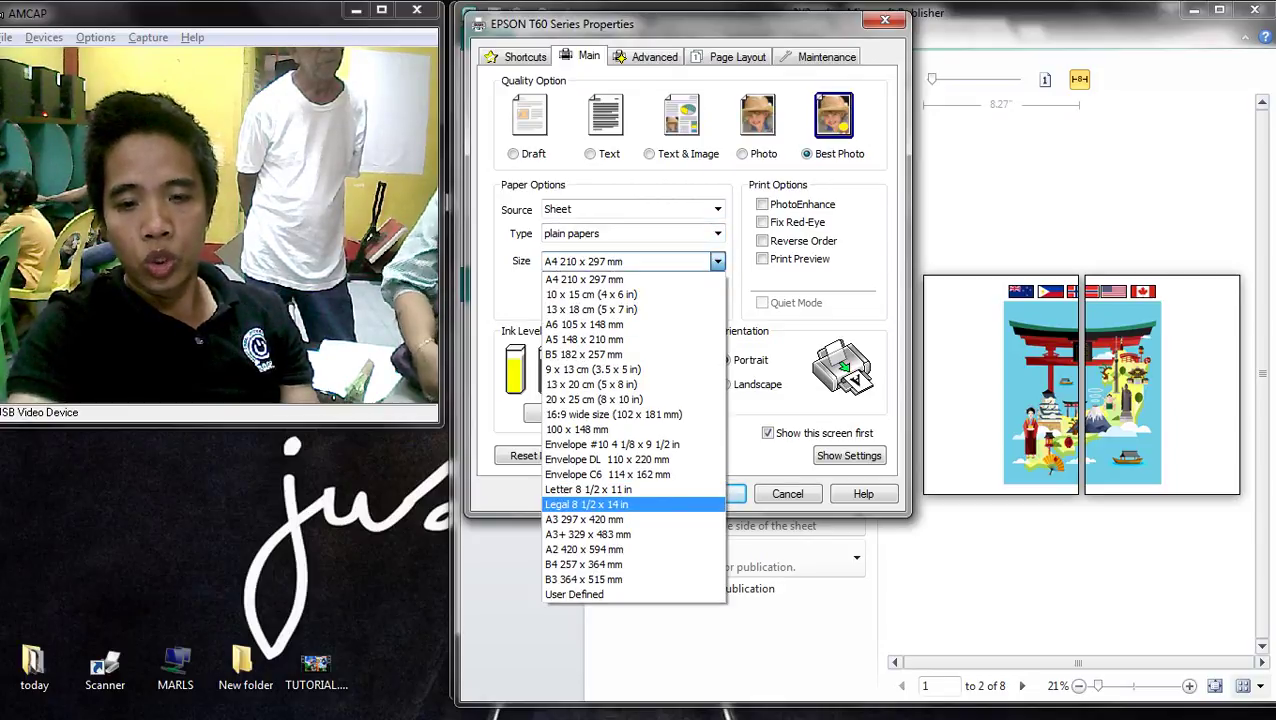
left_click(588, 489)
left_click(689, 492)
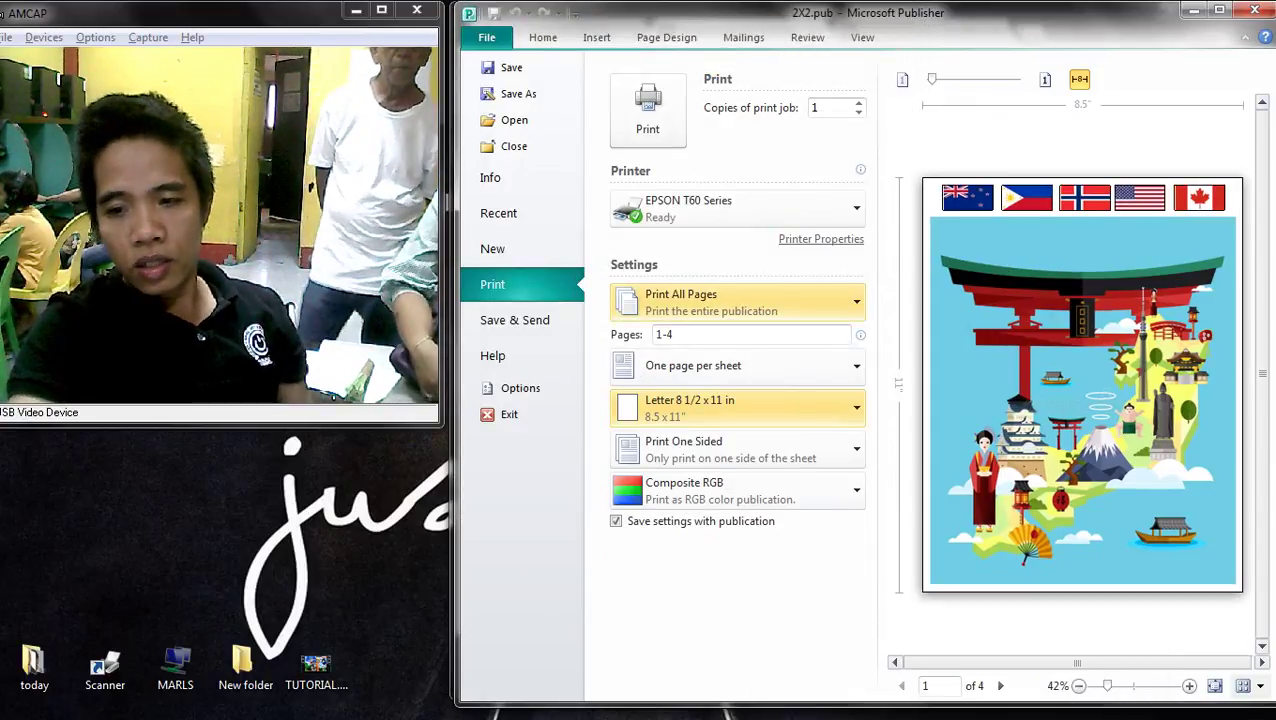
left_click(821, 239)
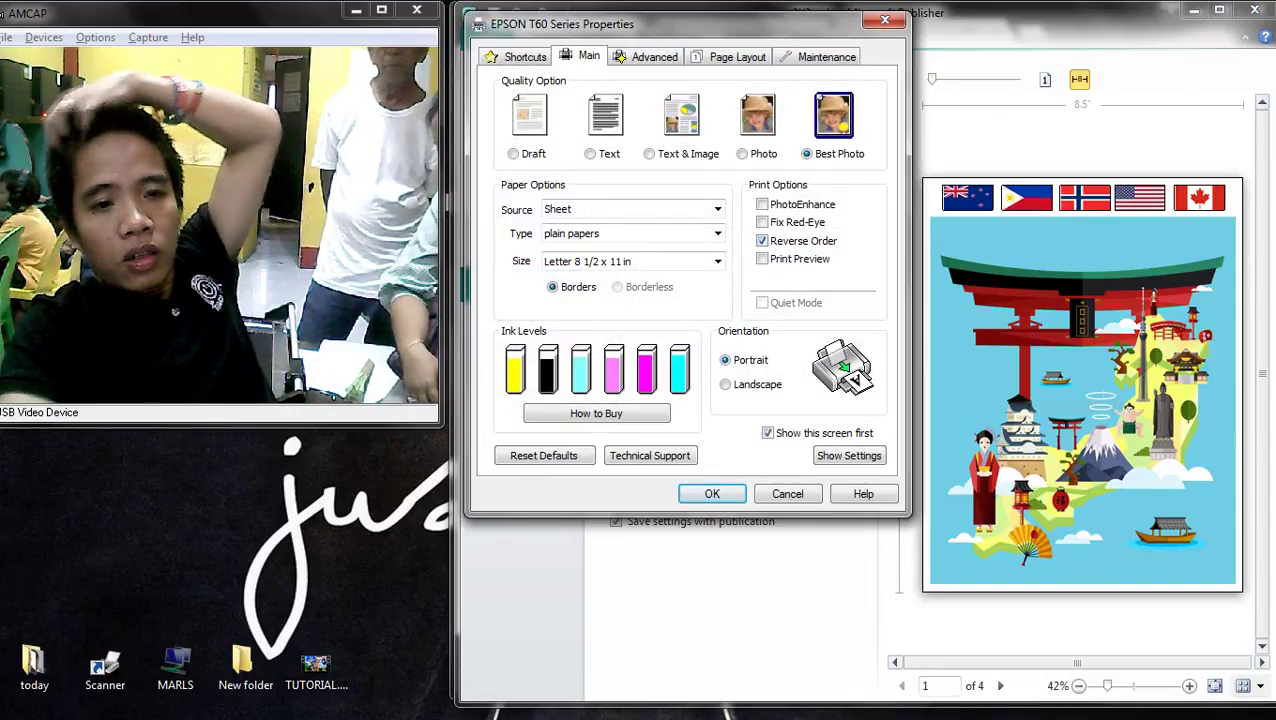
left_click(712, 493)
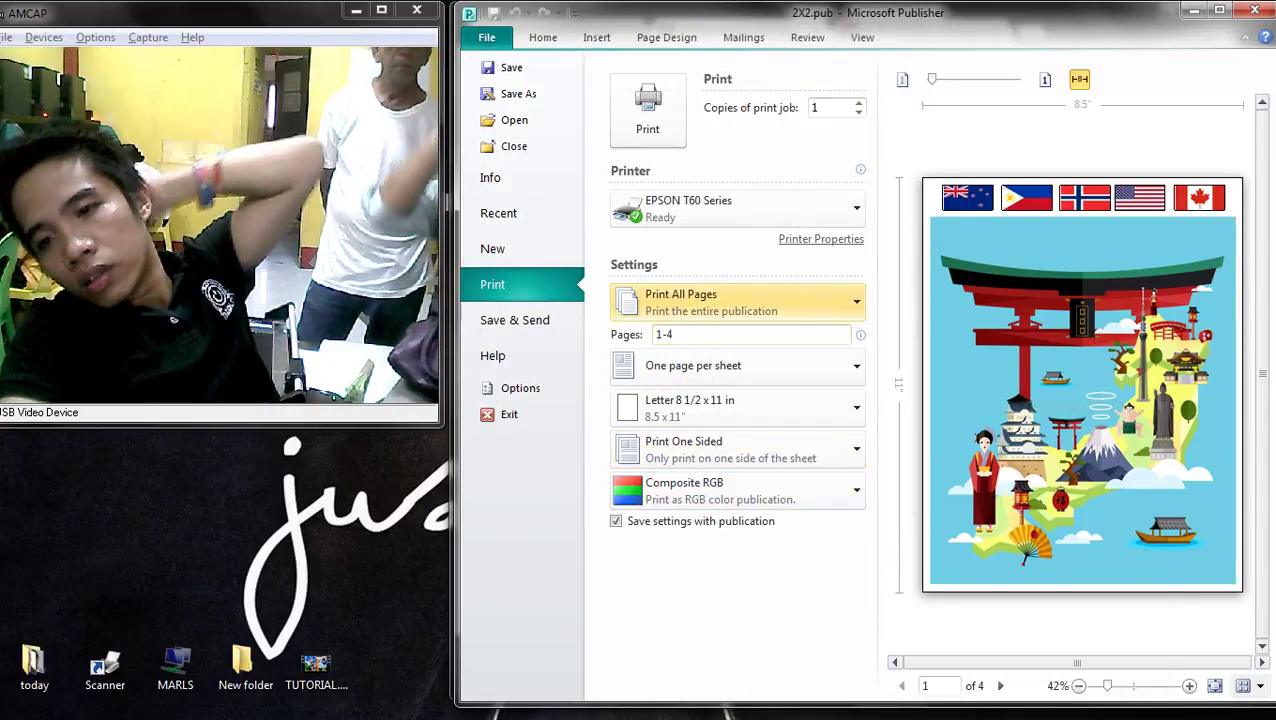
left_click(649, 108)
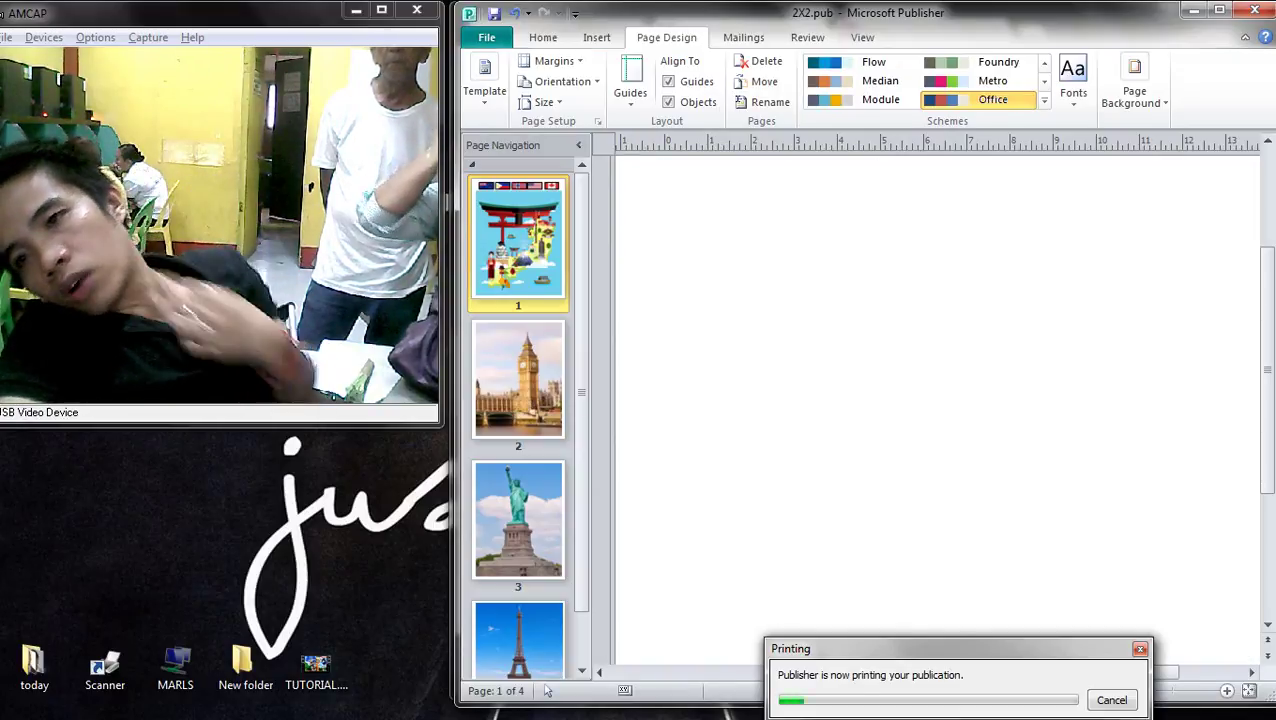
- Switch to the Chrome travel article window and minimize it
key("alt+Tab")
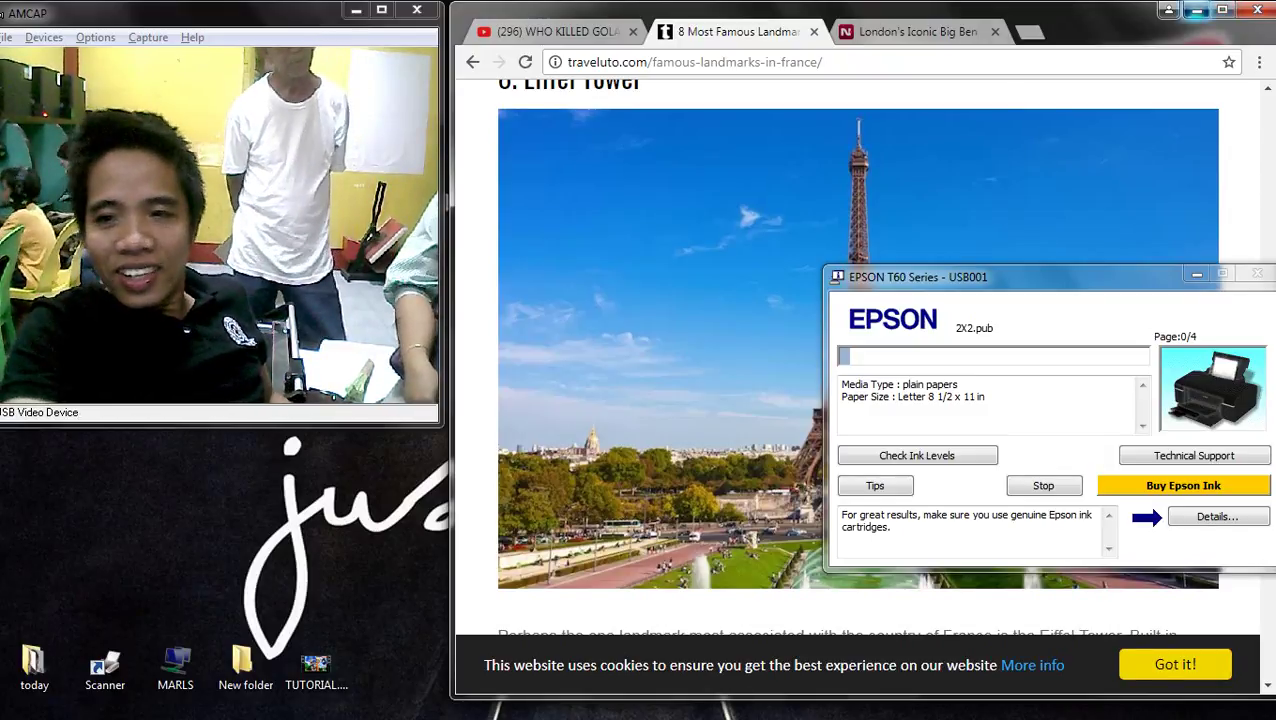
left_click(1196, 9)
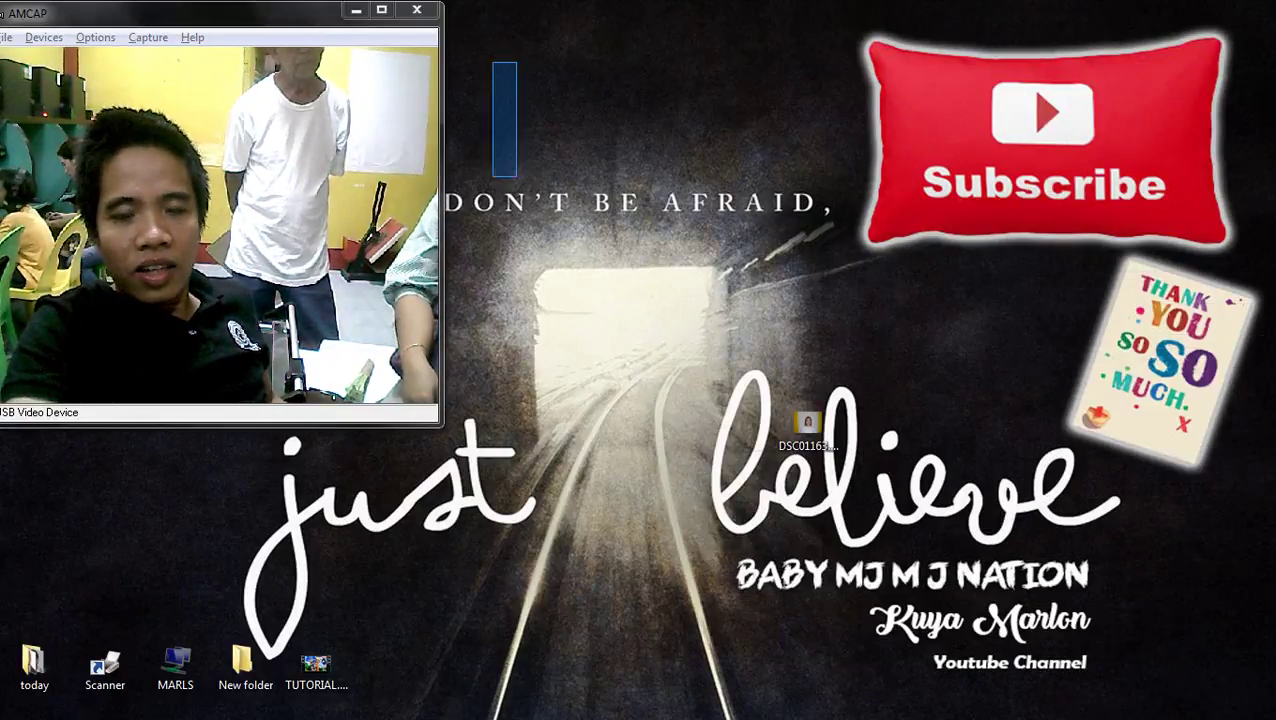
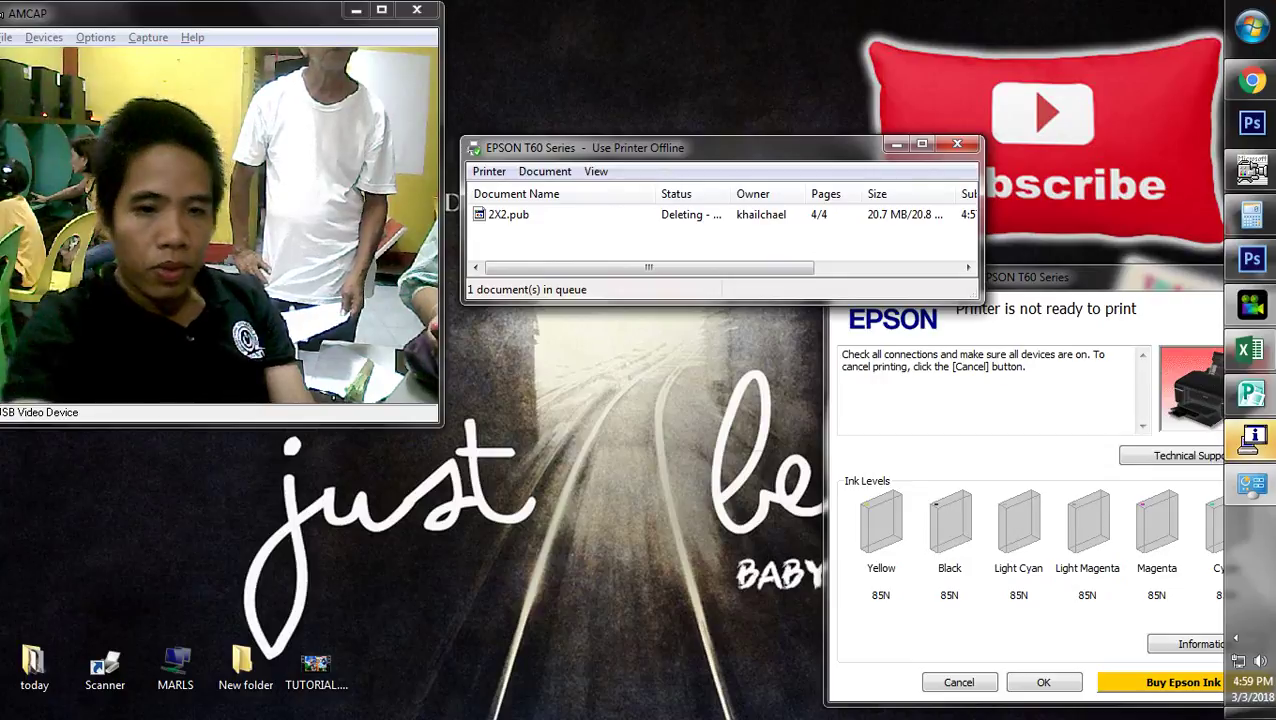
- Close the EPSON print queue, check the printer status icon, and return to 2X2.pub
key("alt+F4")
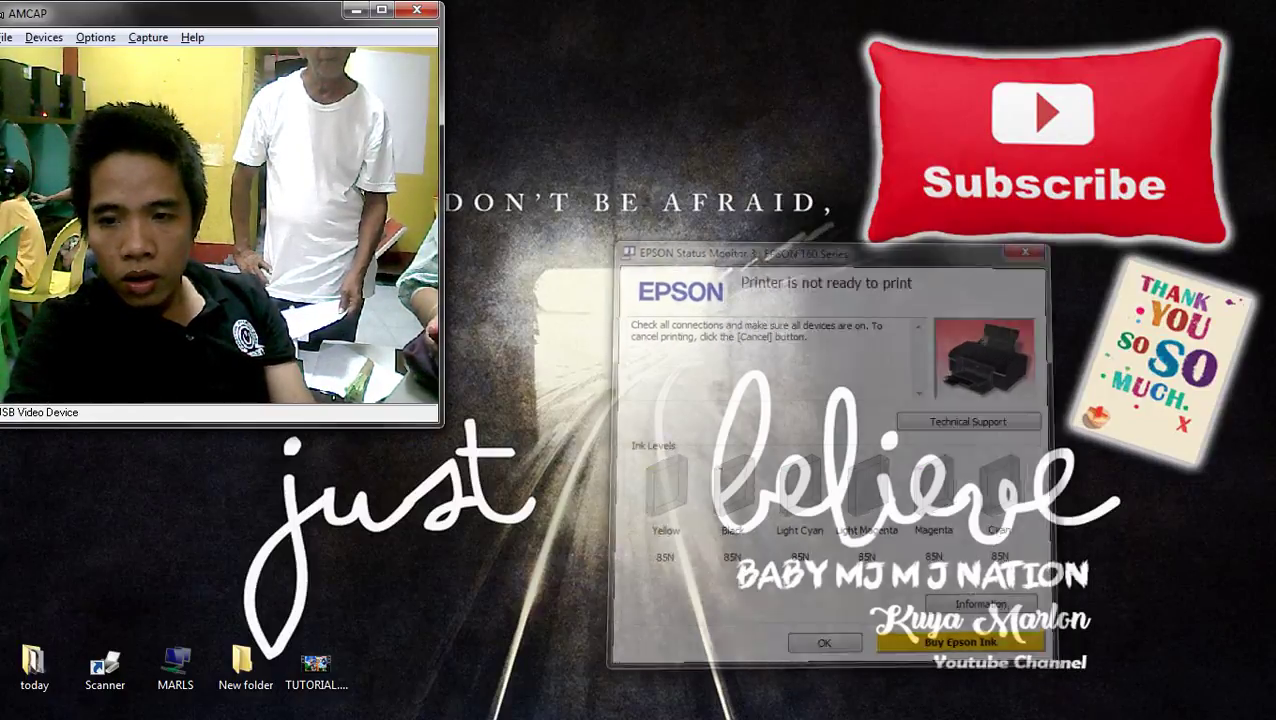
left_click(1236, 637)
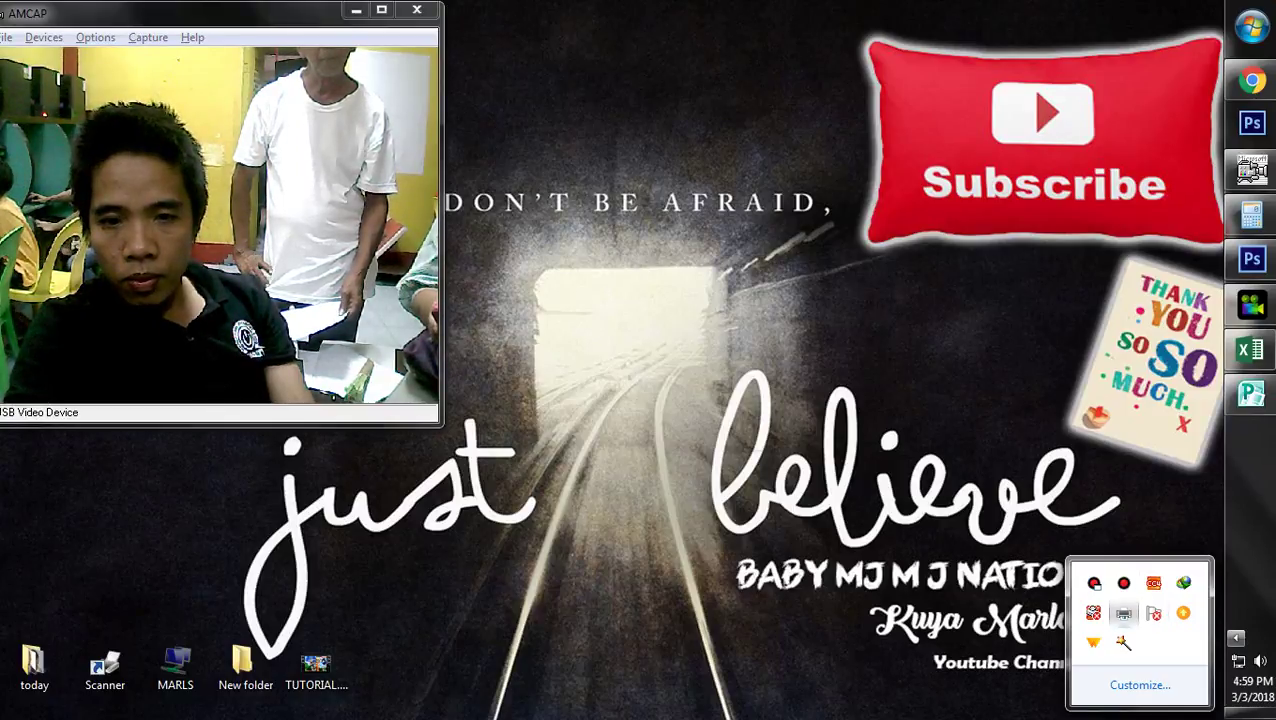
left_click(1124, 613)
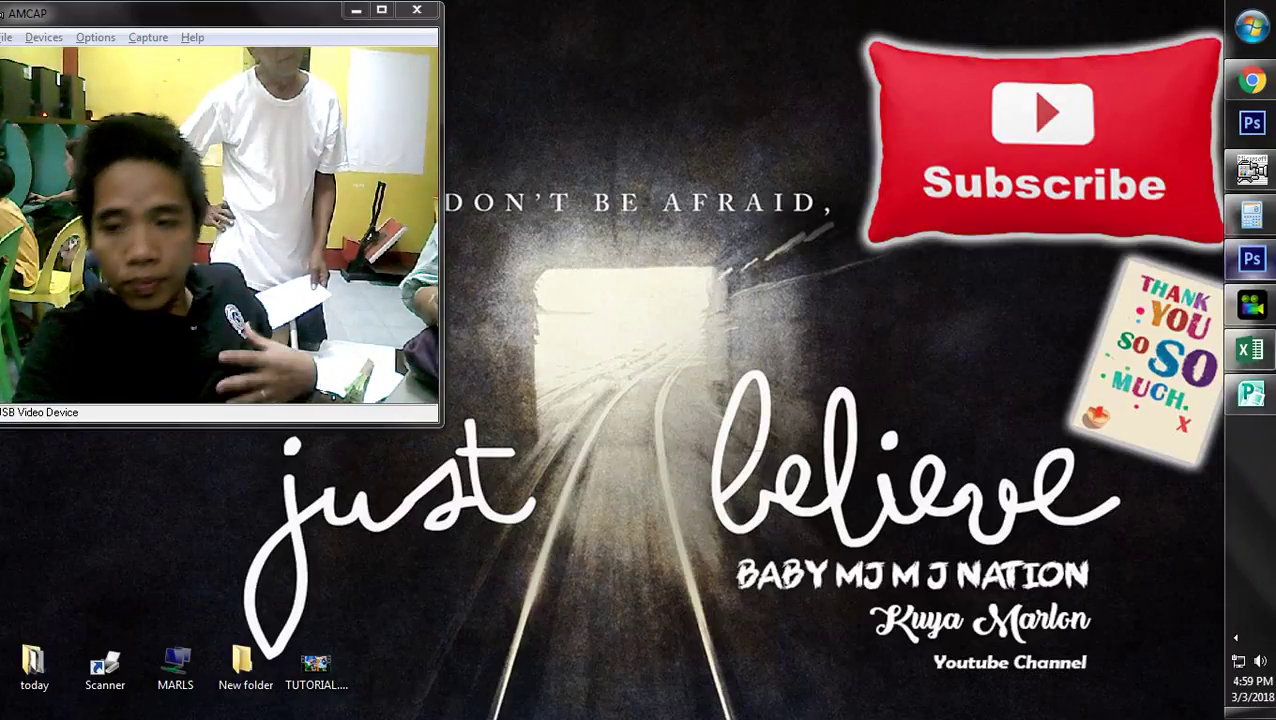
left_click(1256, 392)
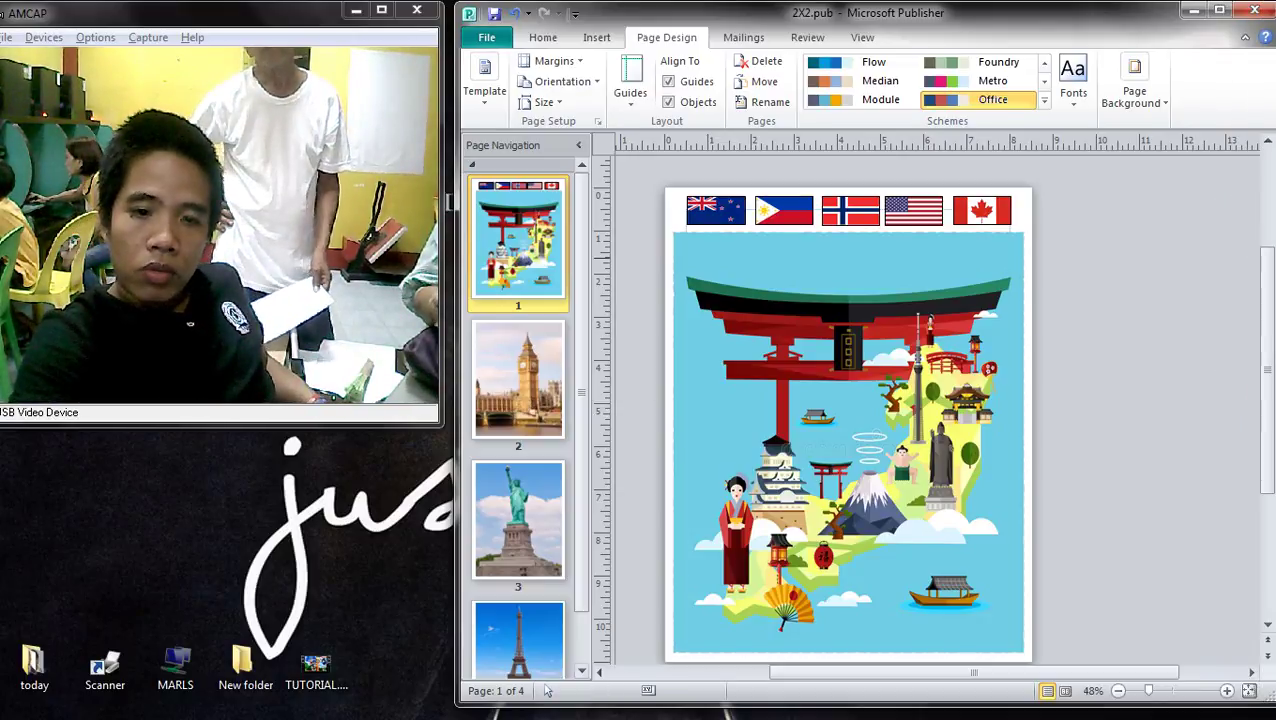
- From page 2, open Print and review the paper size choices and EPSON printer properties
key("ctrl+Page_Down")
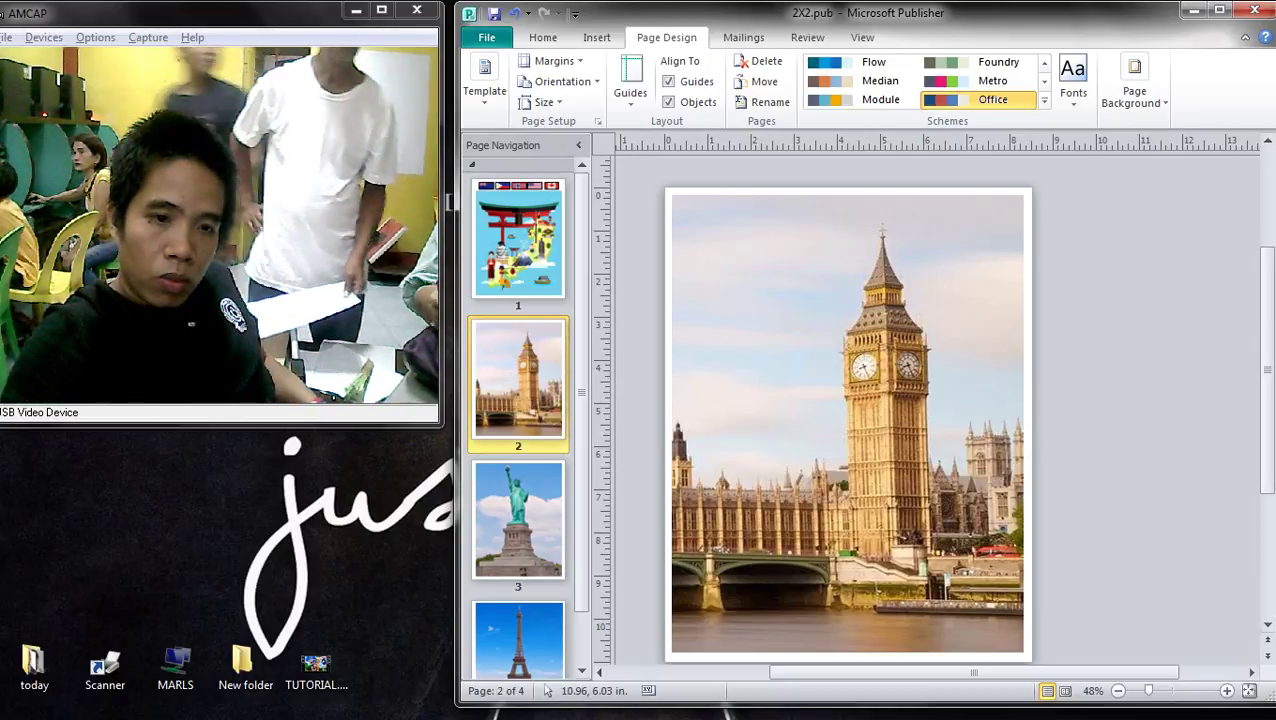
key("ctrl+p")
key("Down")
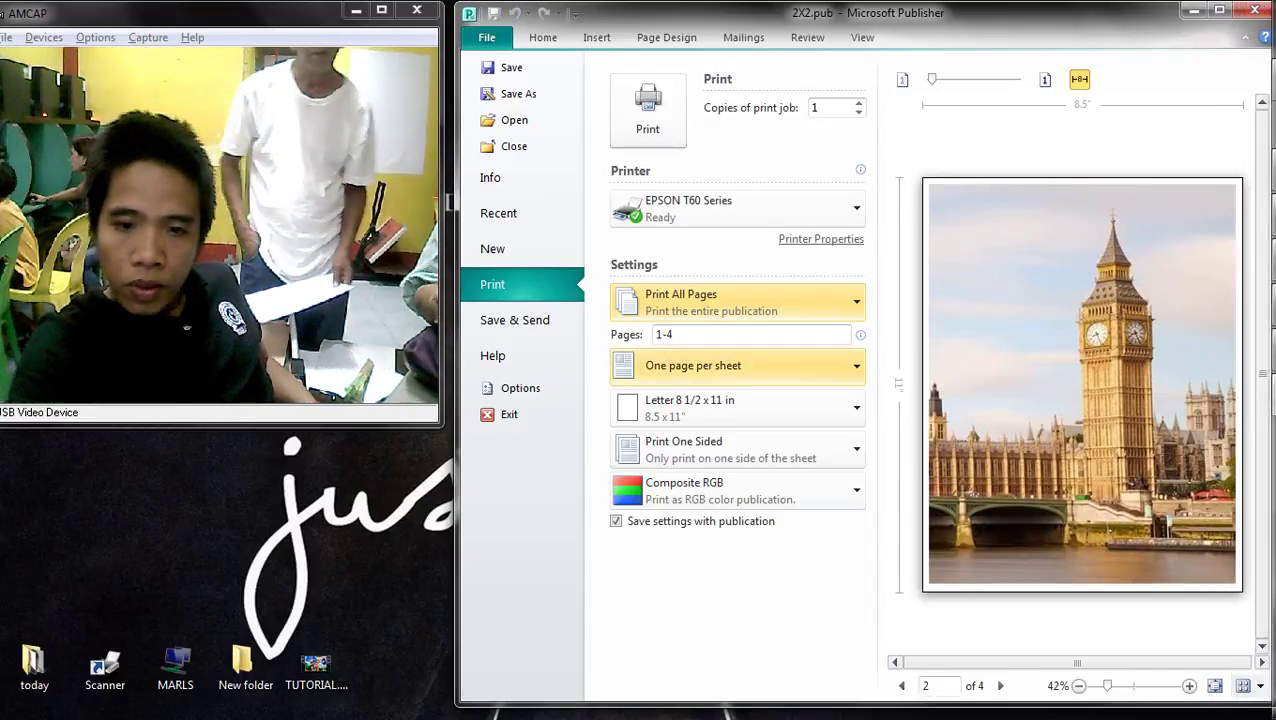
key("Down")
key("Return")
key("Escape")
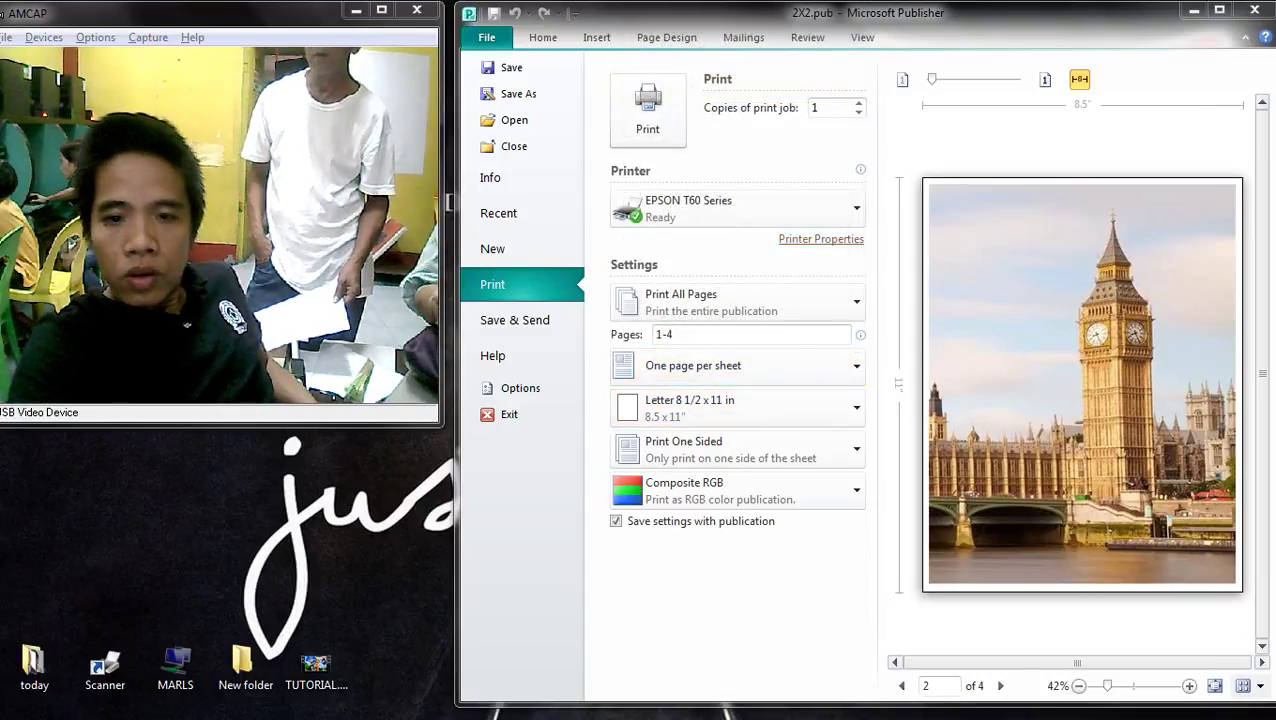
key("Return")
key("Return")
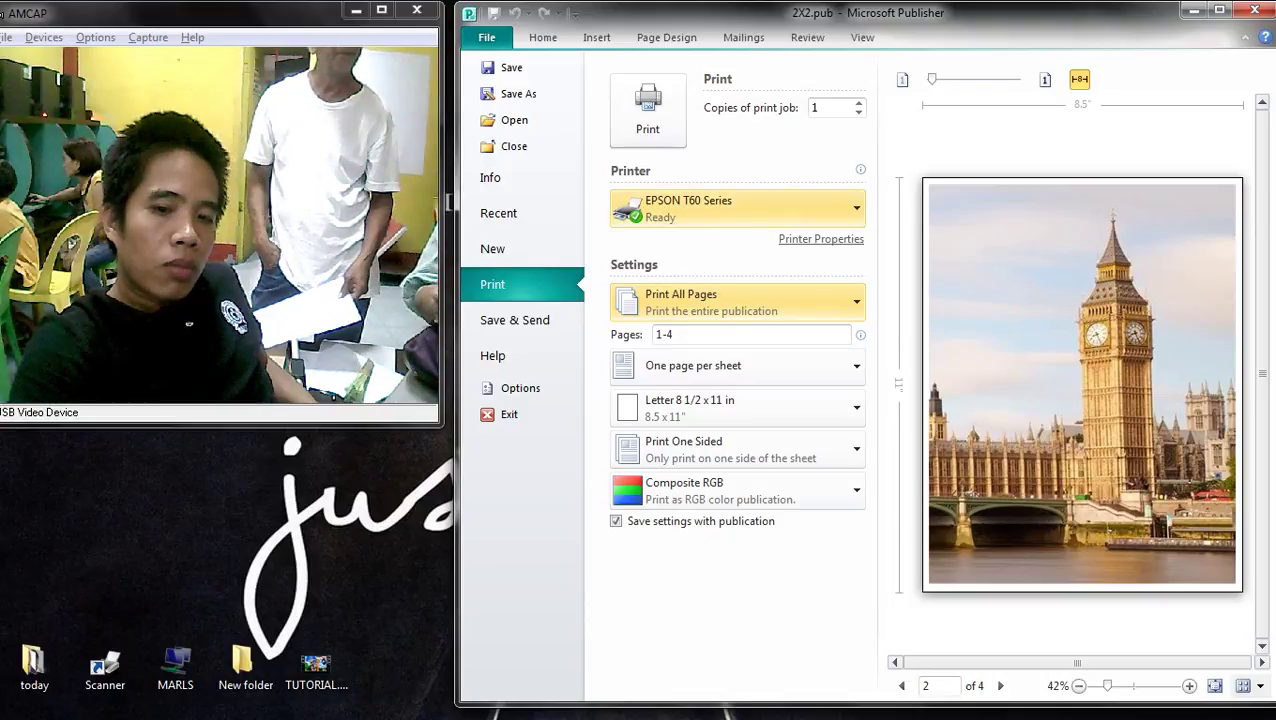
- Preview pages 1–3, print all four pages to the EPSON T60, and minimize Publisher
key("Page_Up")
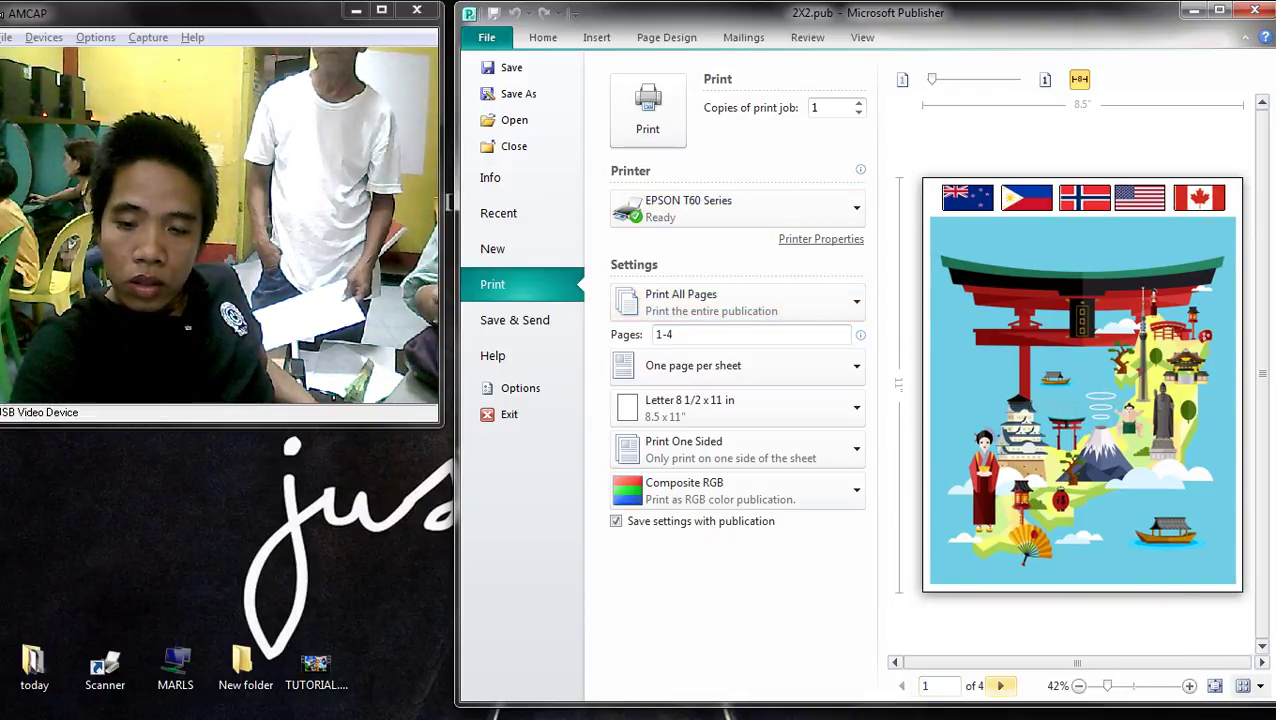
key("Page_Down")
key("Page_Down")
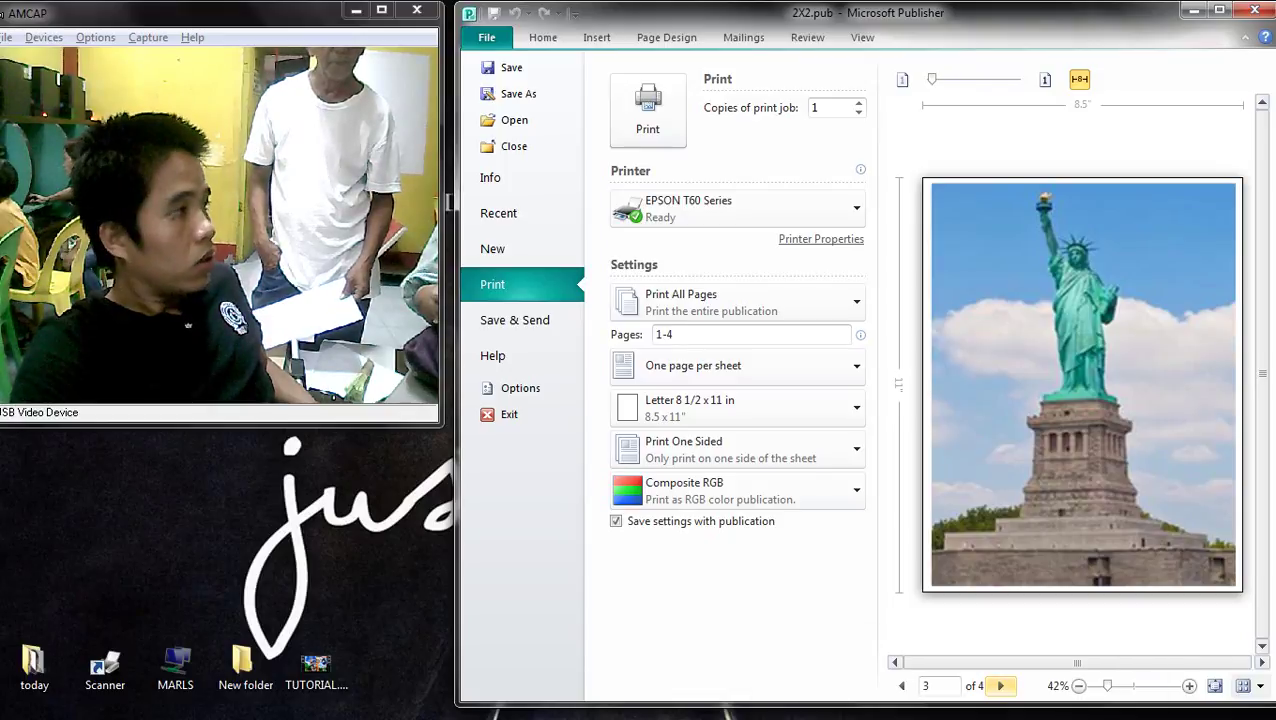
key("Page_Down")
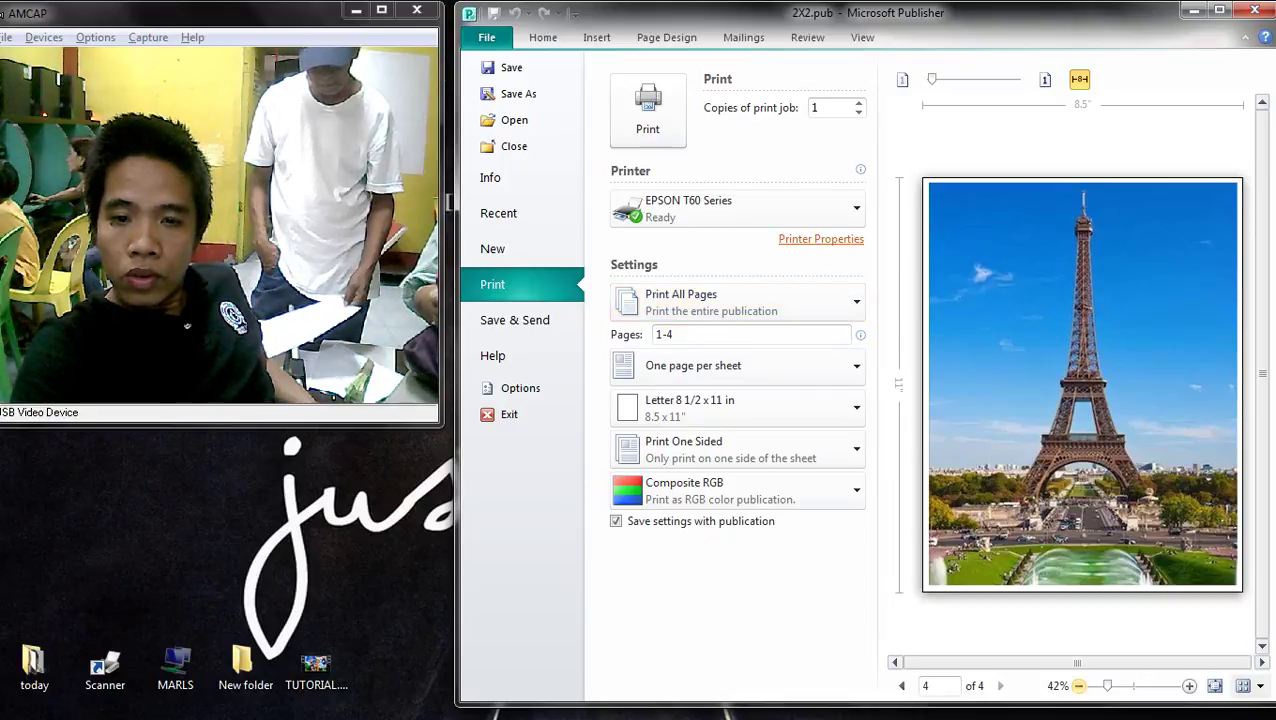
left_click(821, 239)
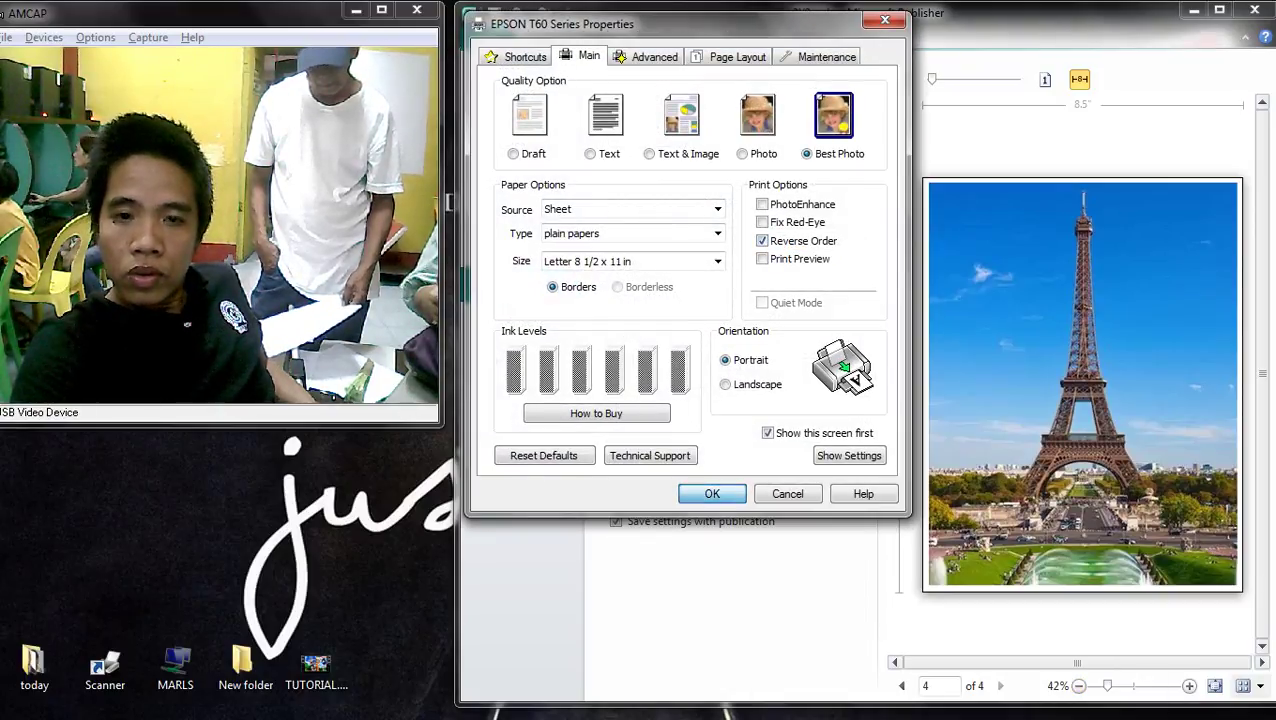
left_click(711, 491)
left_click(648, 110)
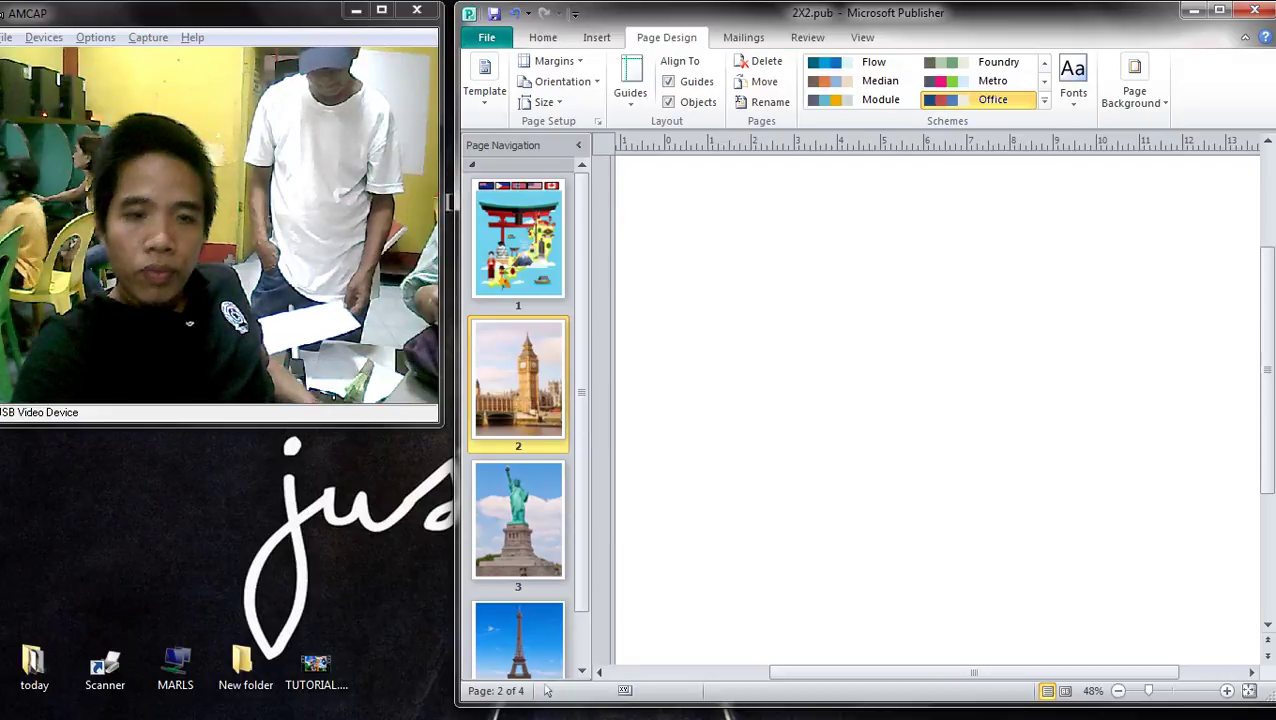
left_click(1193, 10)
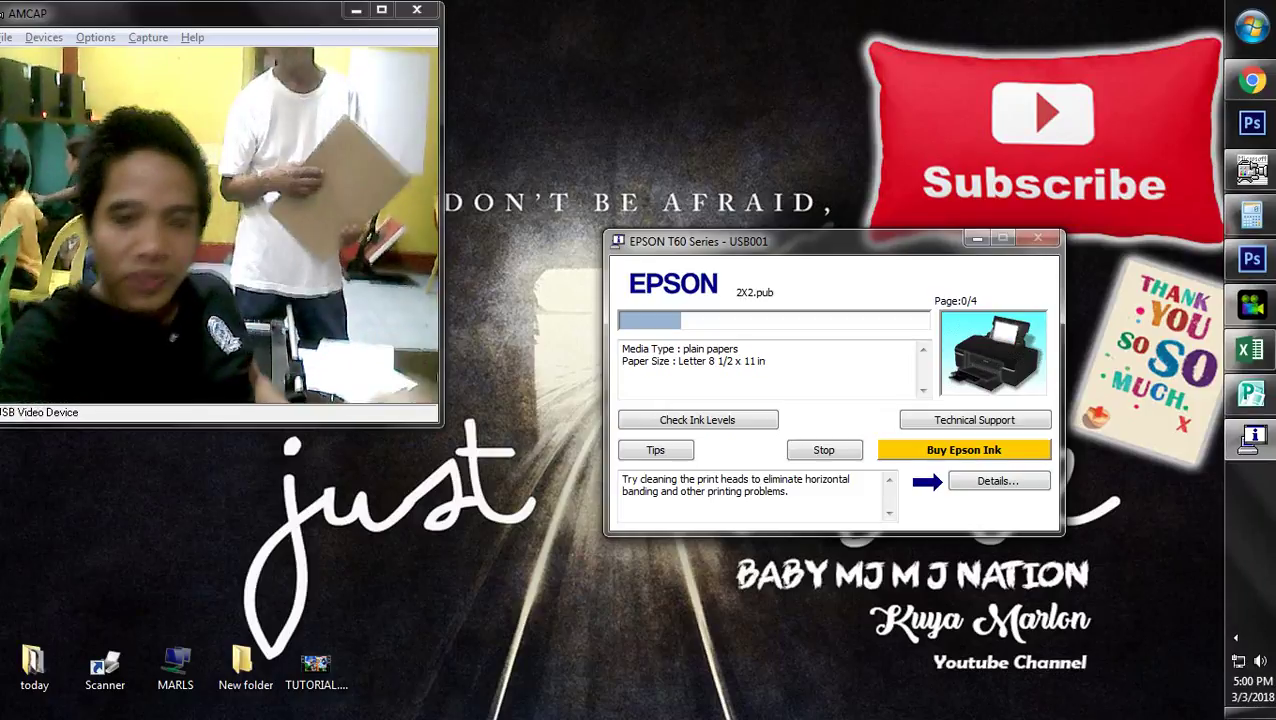
- Minimize the EPSON T60 status window once the 2X2.pub job starts
left_click(977, 238)
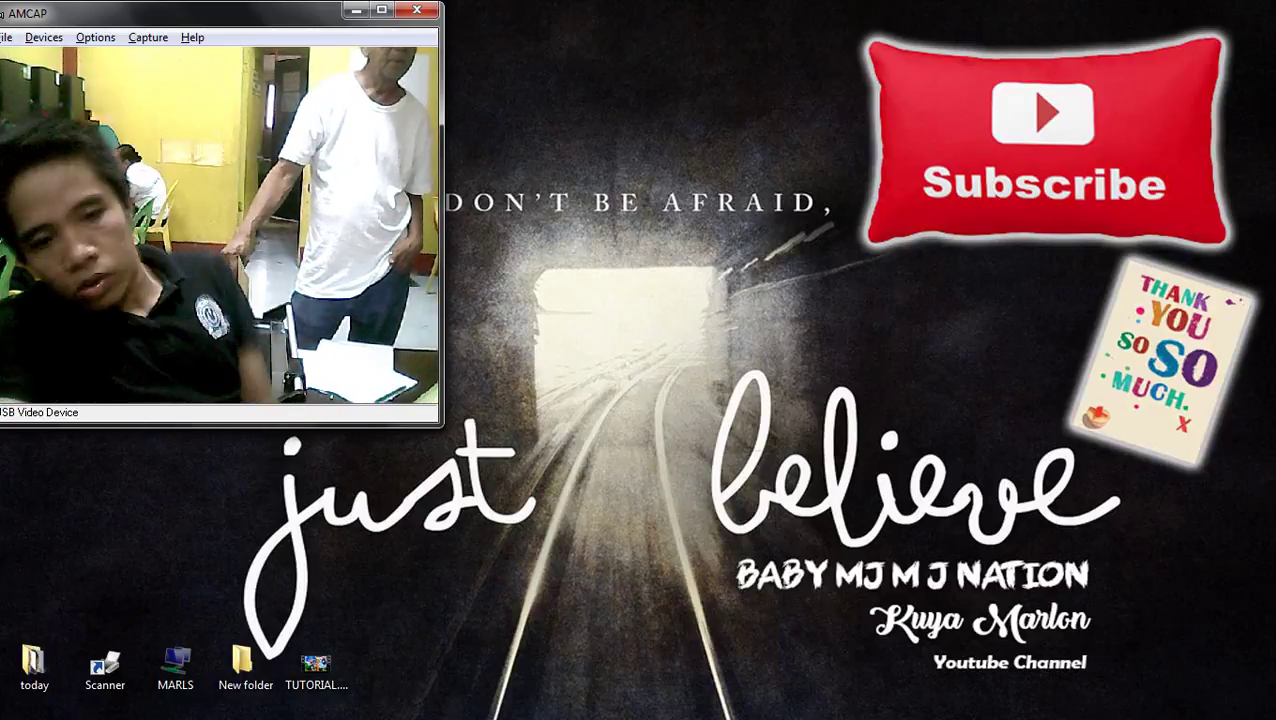
- Return to the scanned form, dismiss the printer message, and close the Info panel group
left_click(1251, 80)
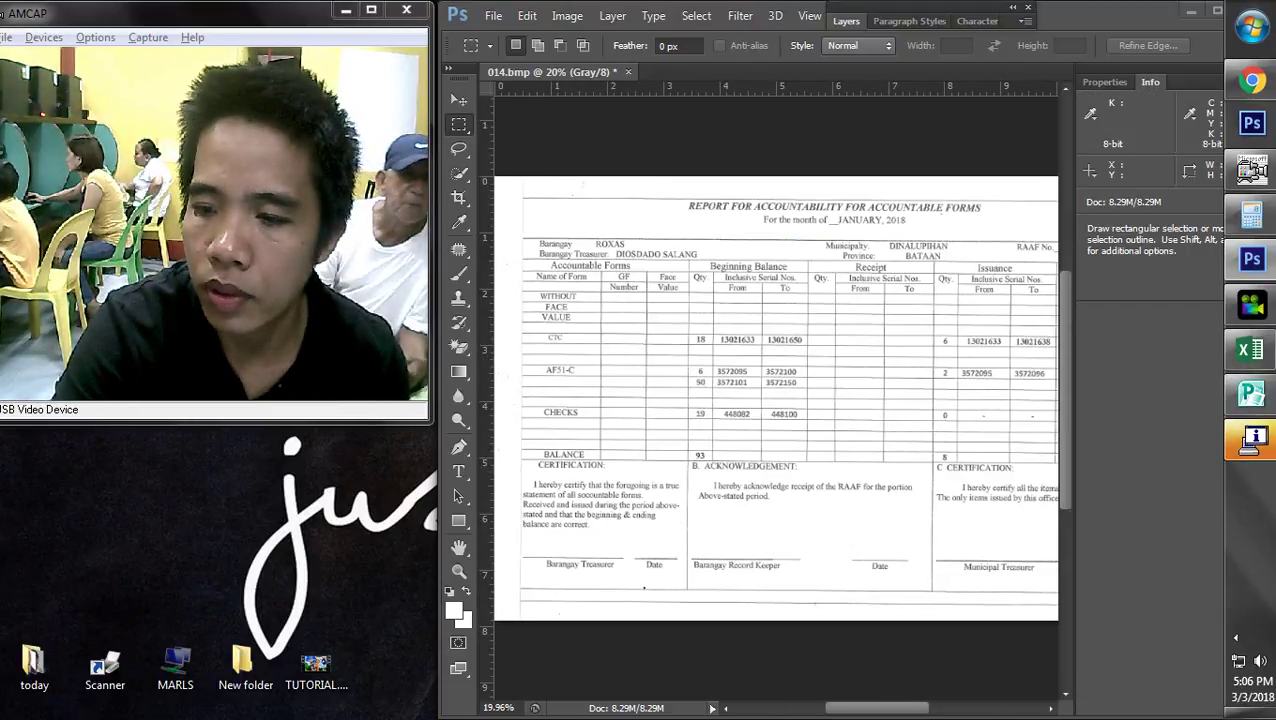
key("Return")
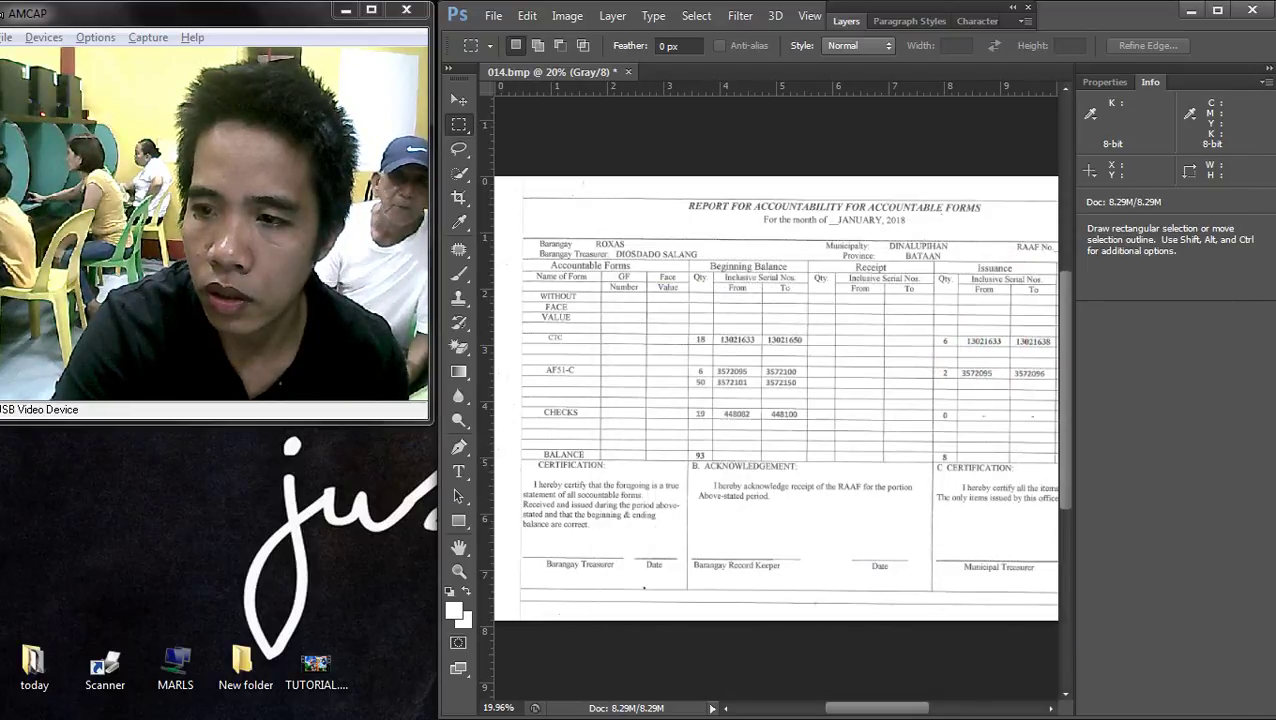
left_click(1267, 81)
left_click(1164, 162)
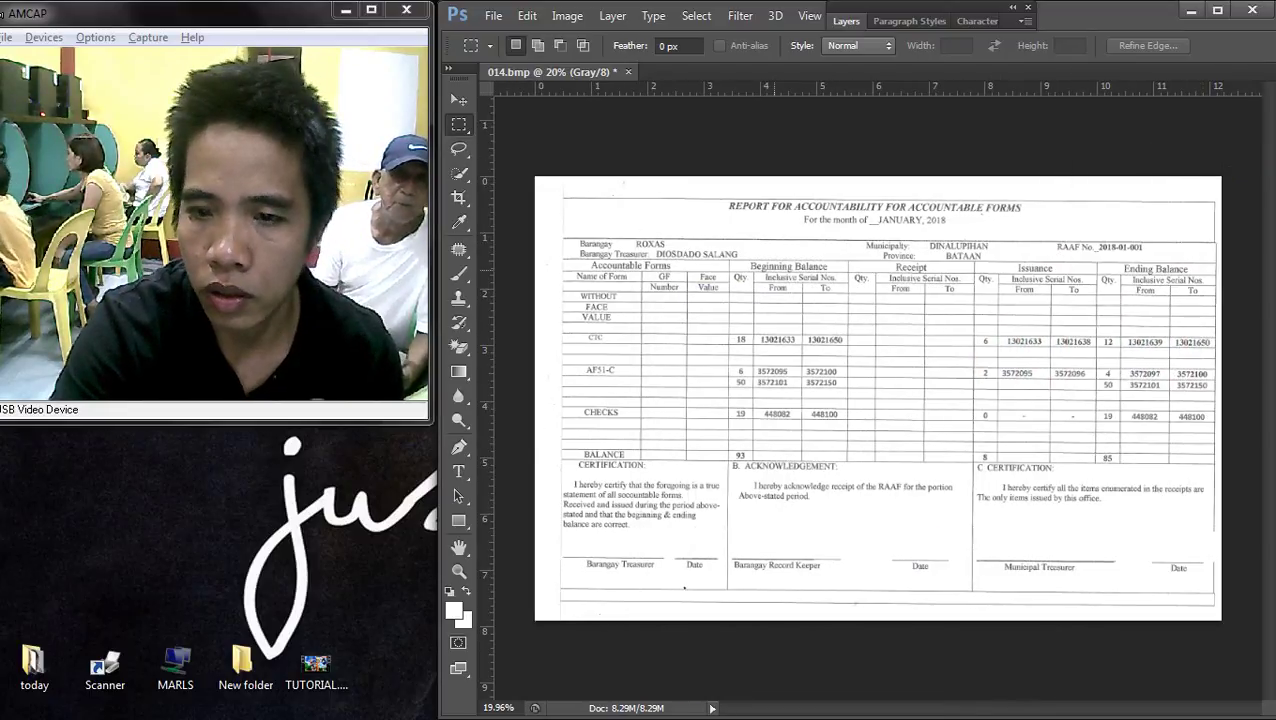
key("ctrl+plus")
key("ctrl+0")
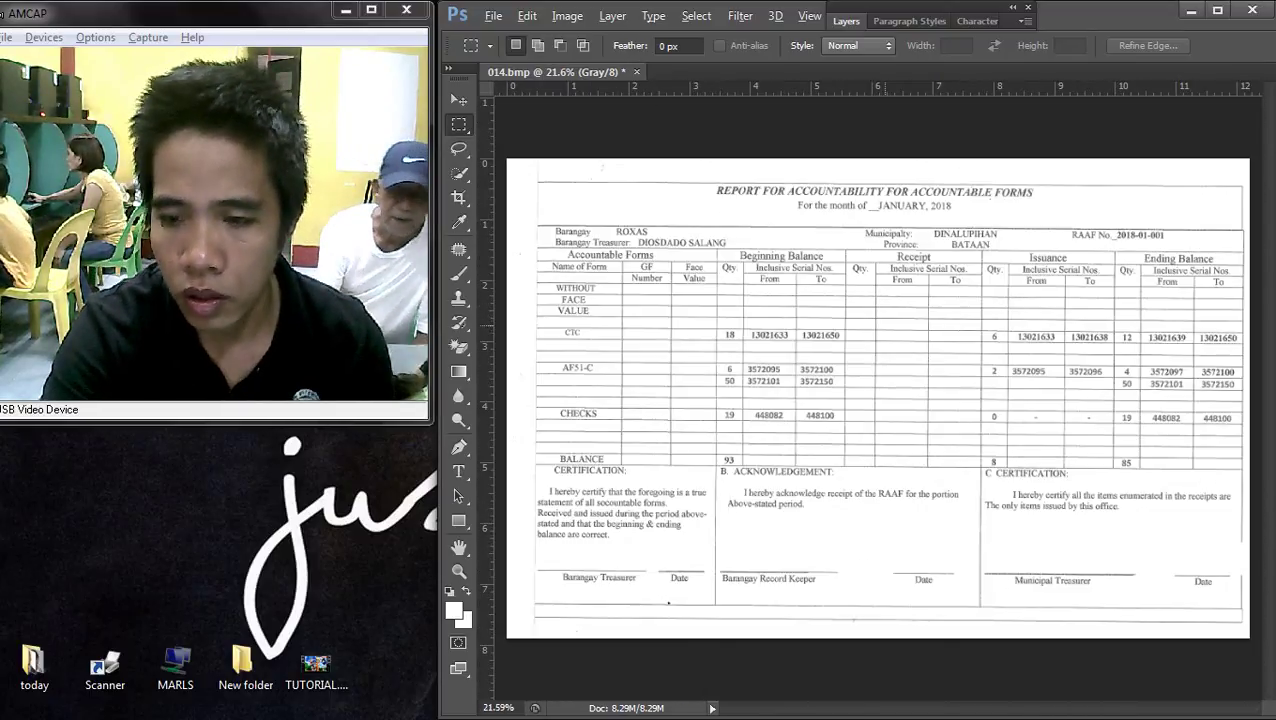
- Apply a Curves adjustment with Input 44 and Output 68
key("ctrl+m")
left_click_drag(560, 381, 490, 339)
key("Return")
- Draw a rectangular marquee around the JANUARY, 2018 date
scroll(870, 400, "up", 2)
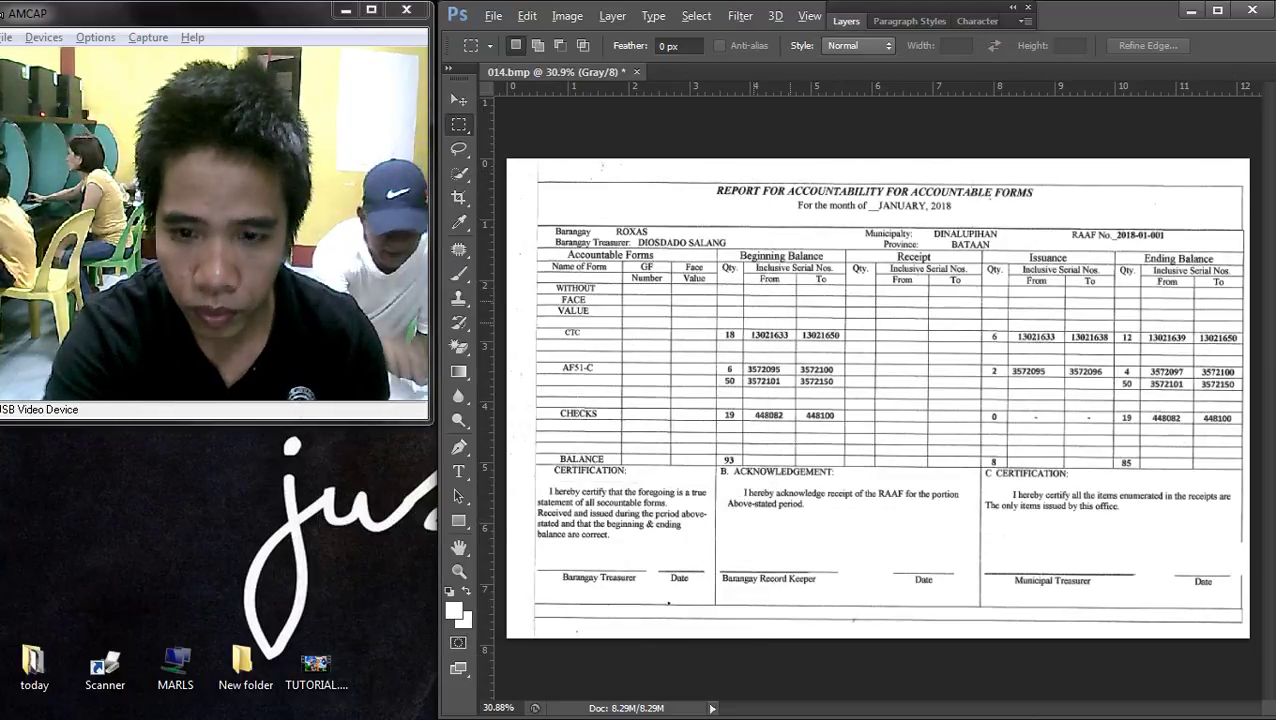
scroll(824, 343, "up", 1)
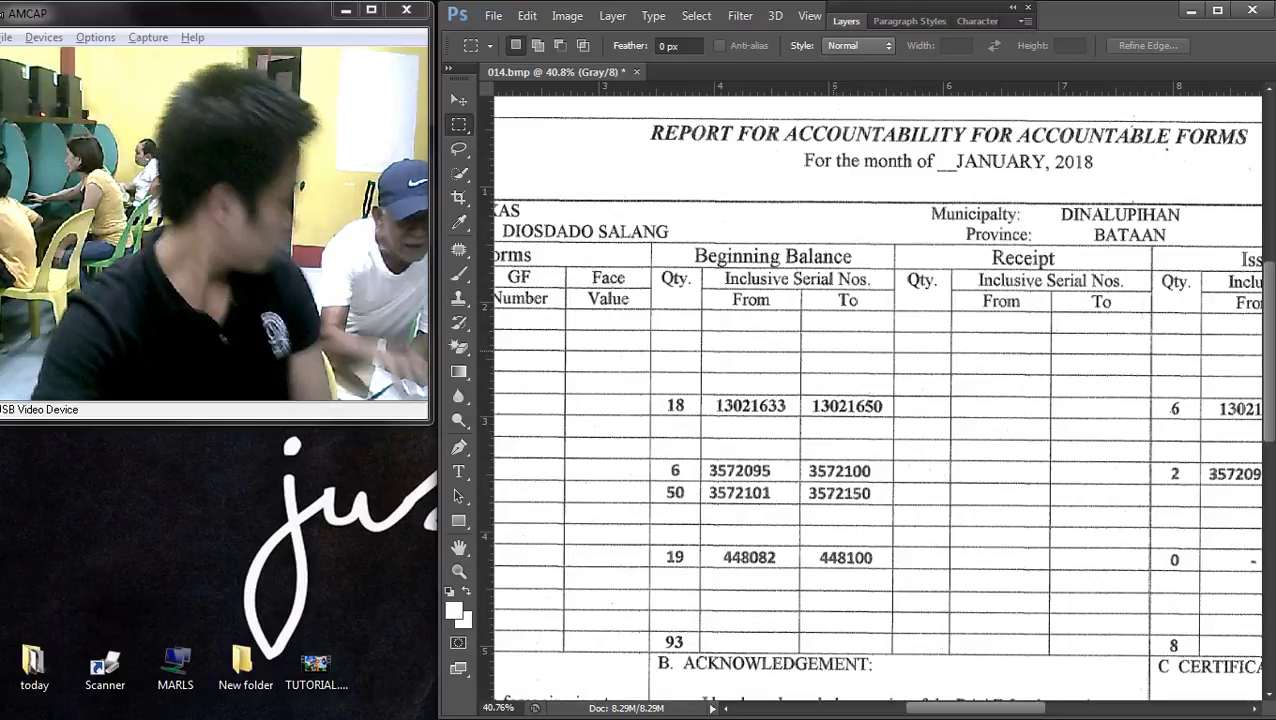
scroll(870, 400, "up", 1)
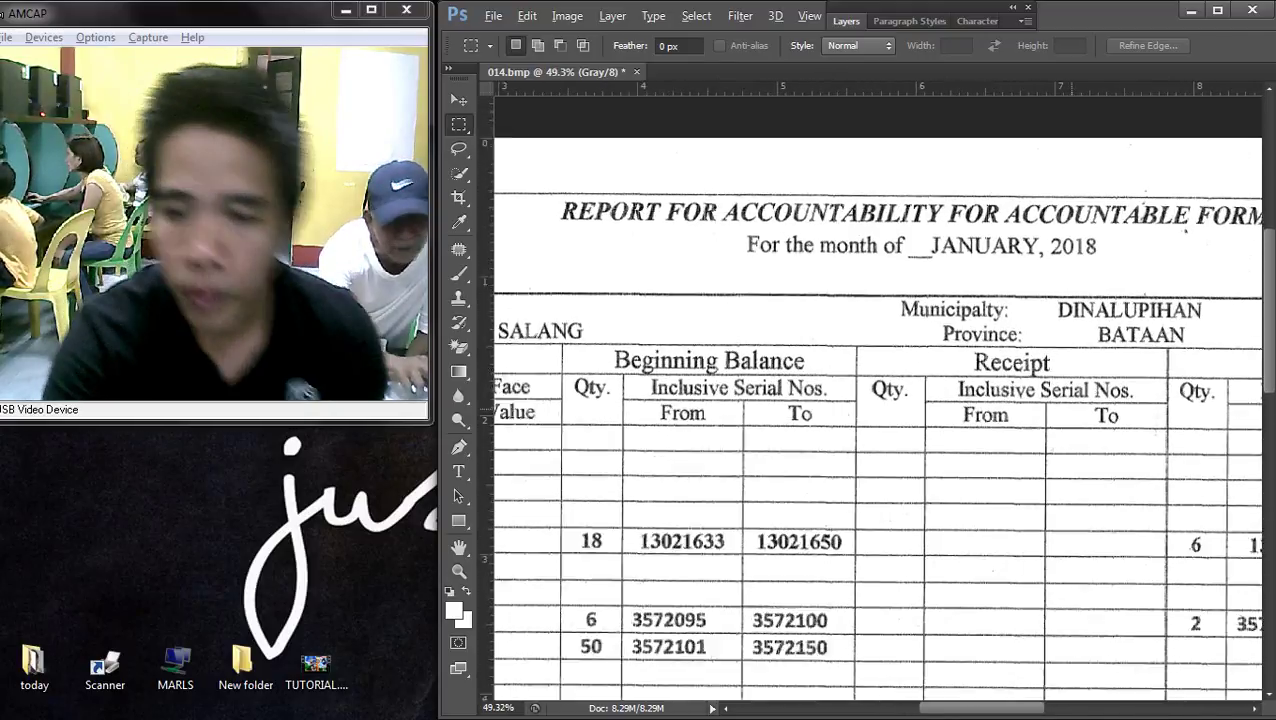
left_click_drag(766, 243, 1052, 294)
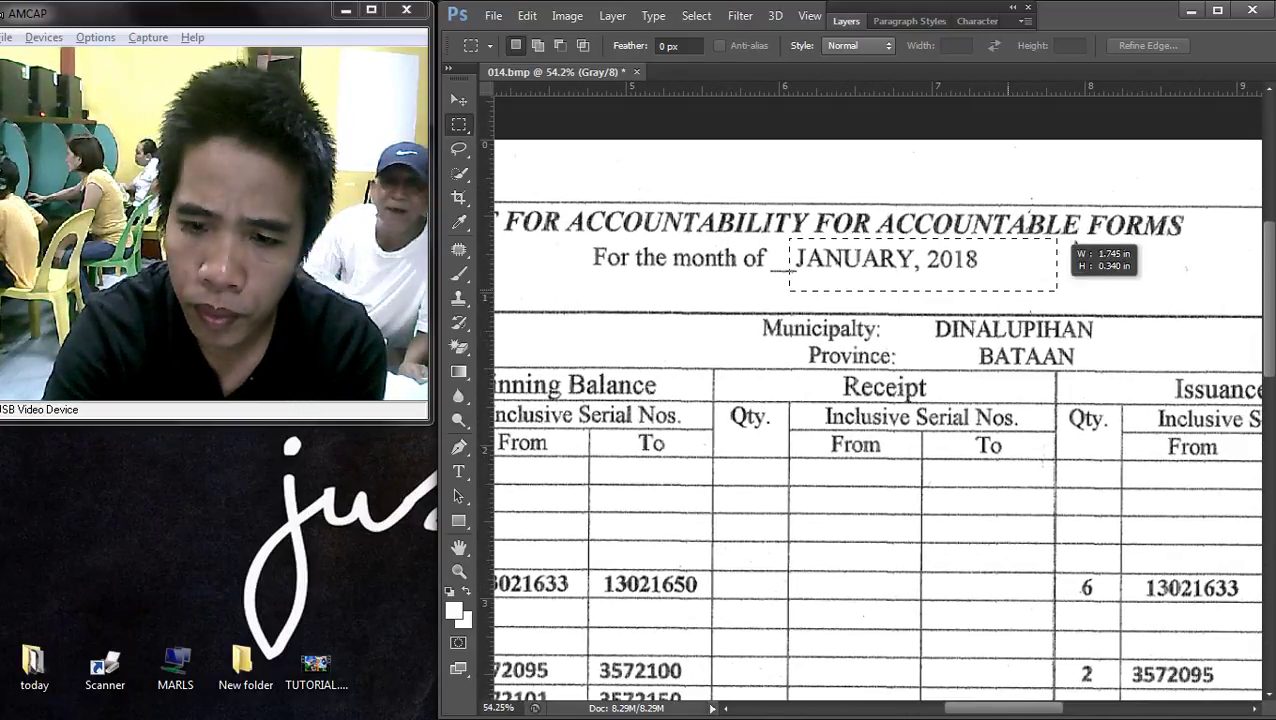
- Fill the selected JANUARY, 2018 date with the white background color and deselect
left_click_drag(990, 249, 1012, 254)
key("Delete")
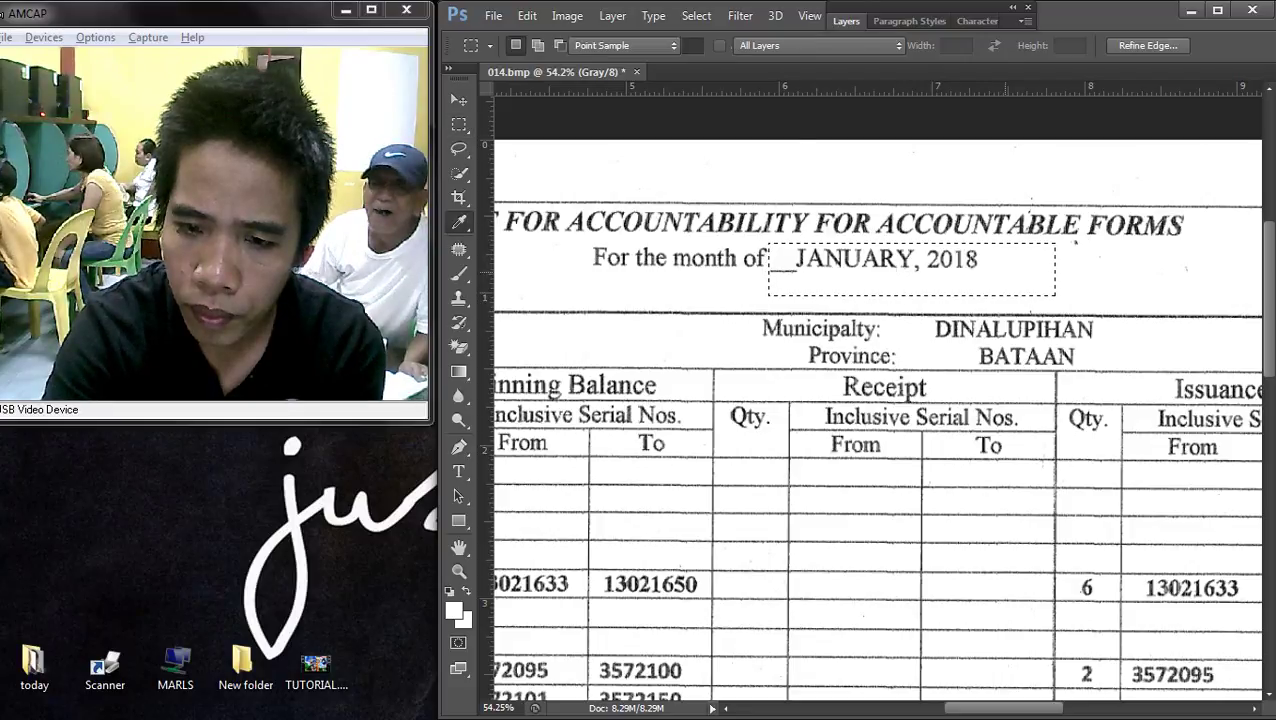
key("Delete")
key("Return")
key("Return")
key("Return")
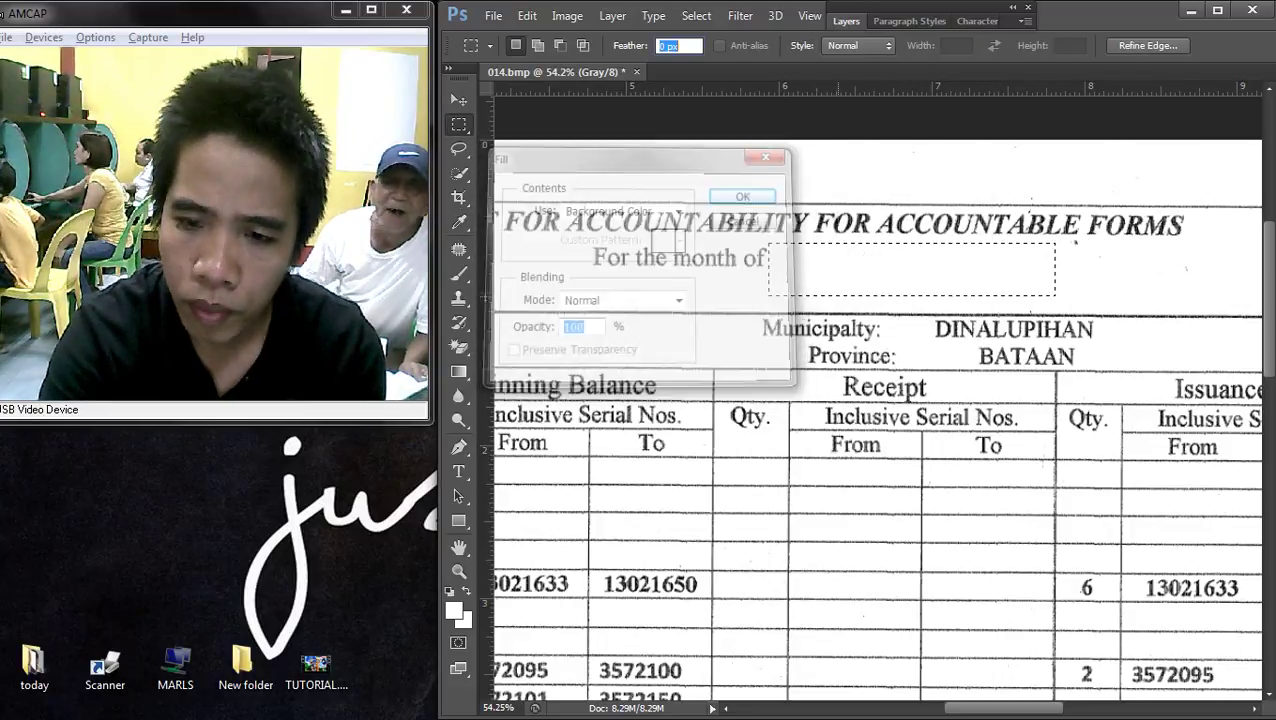
key("ctrl+d")
- Add a black (000000) underscore text line after 'For the month of' and commit it
key("t")
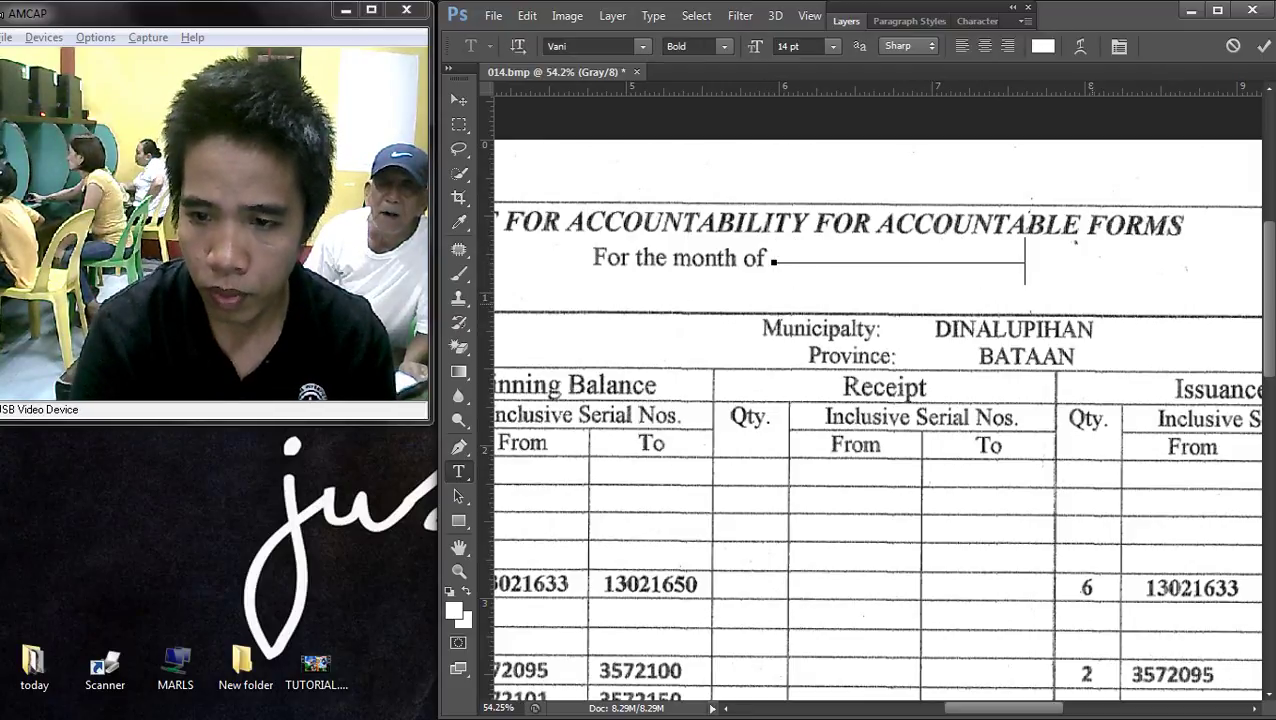
left_click_drag(1025, 262, 1068, 285)
left_click(1043, 45)
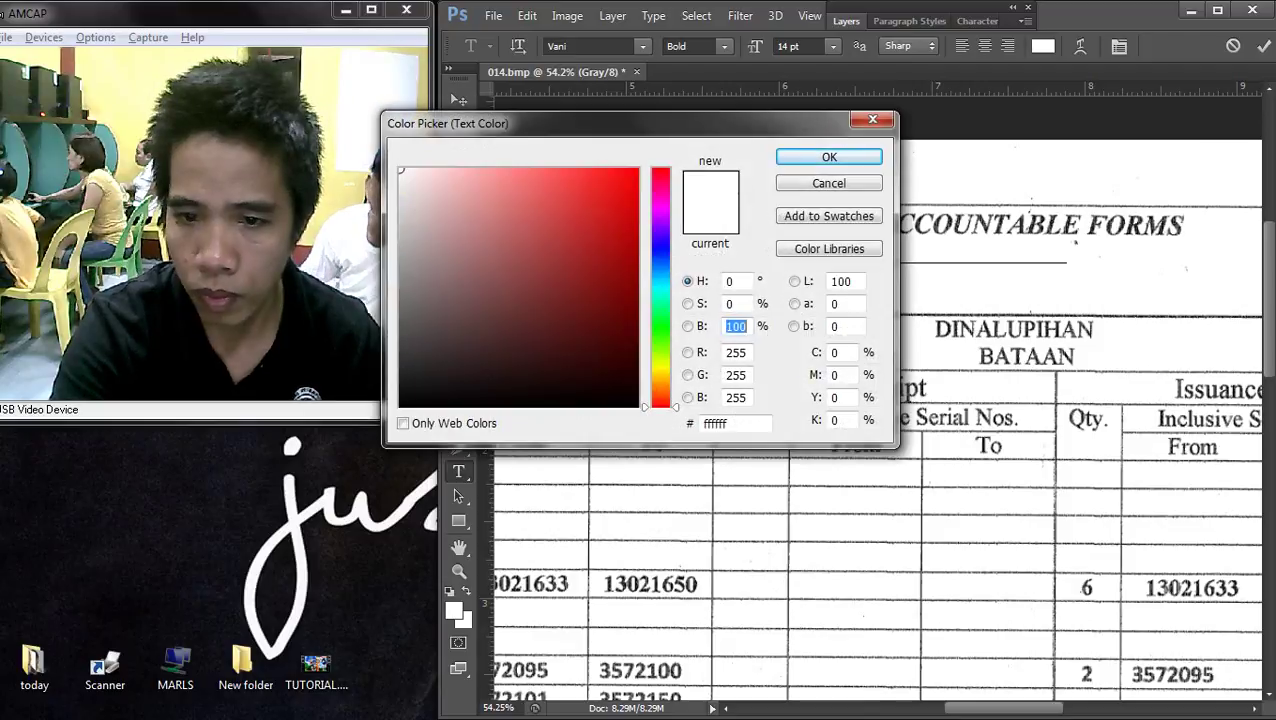
type("0")
key("Return")
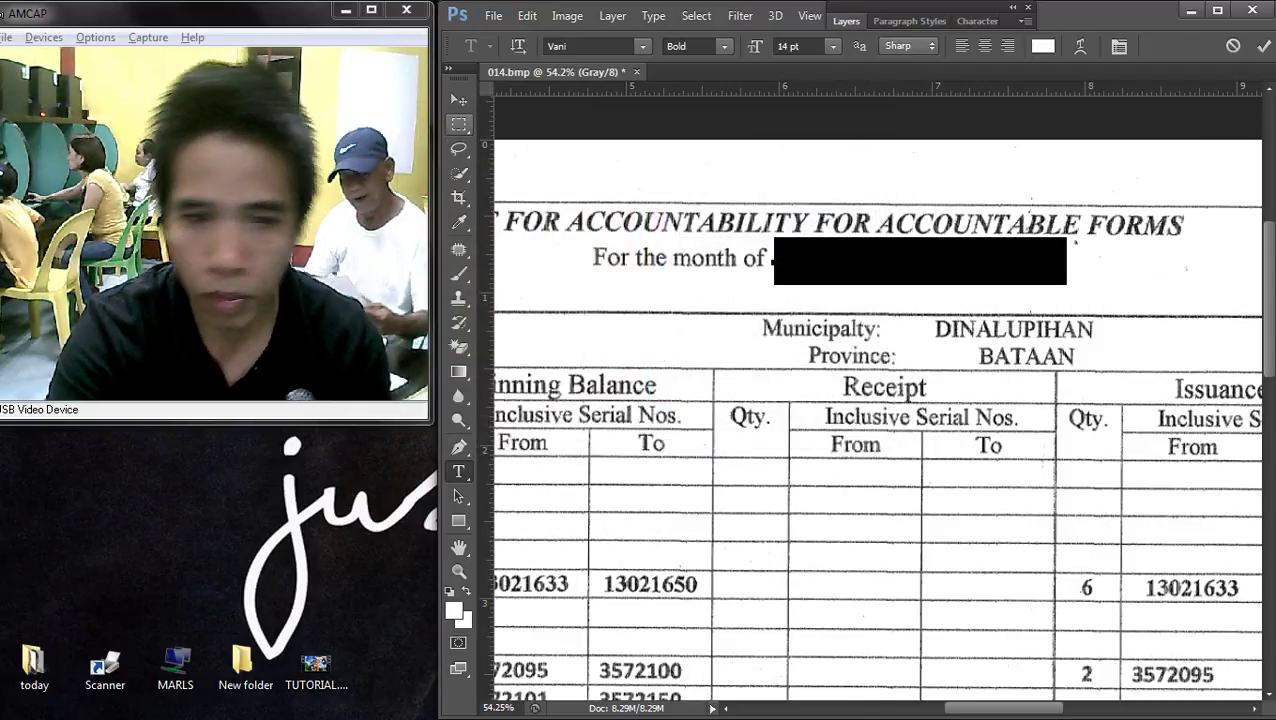
left_click(1043, 46)
type("0")
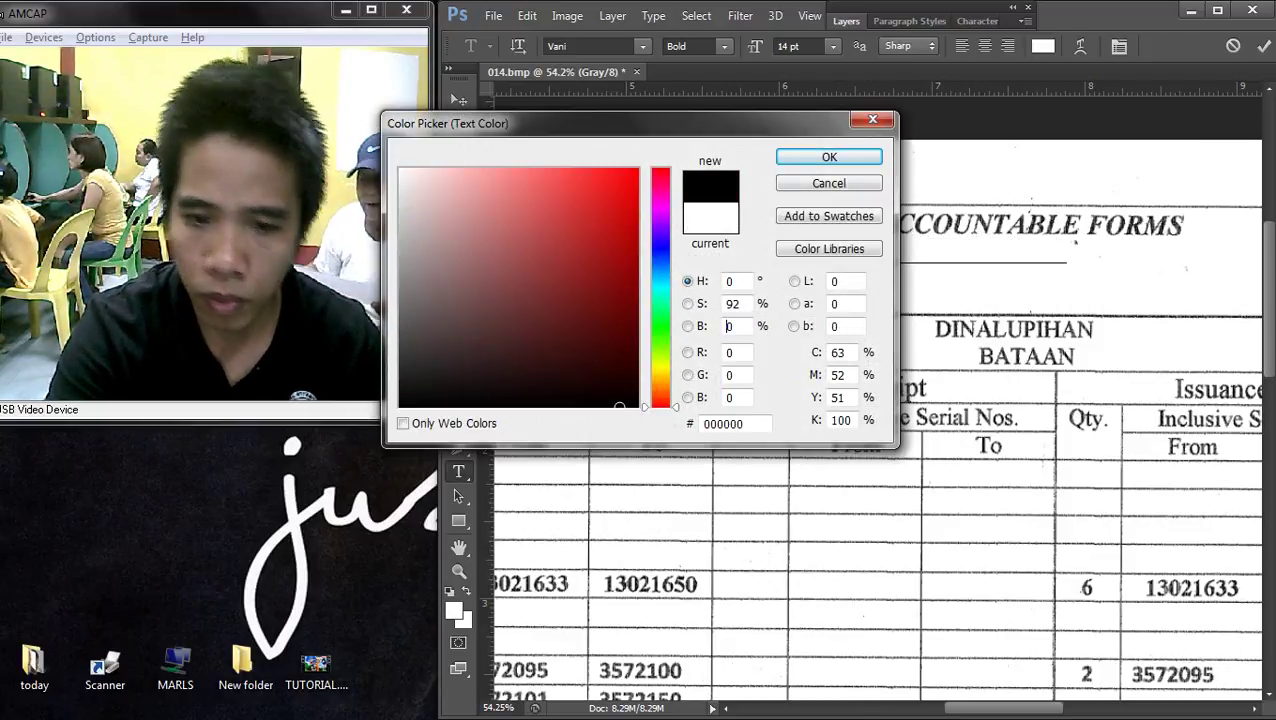
key("Return")
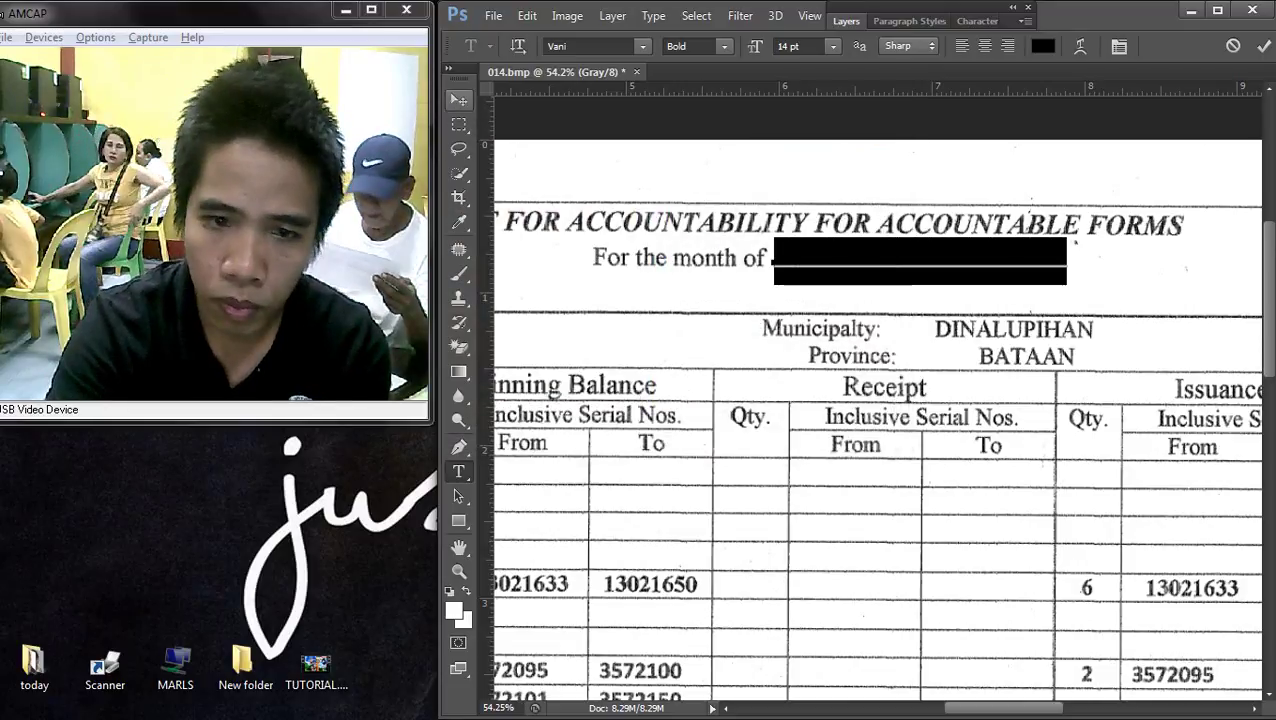
key("ctrl+Return")
- Select the Background layer and marquee the empty GF Number column down to Balance
key("v")
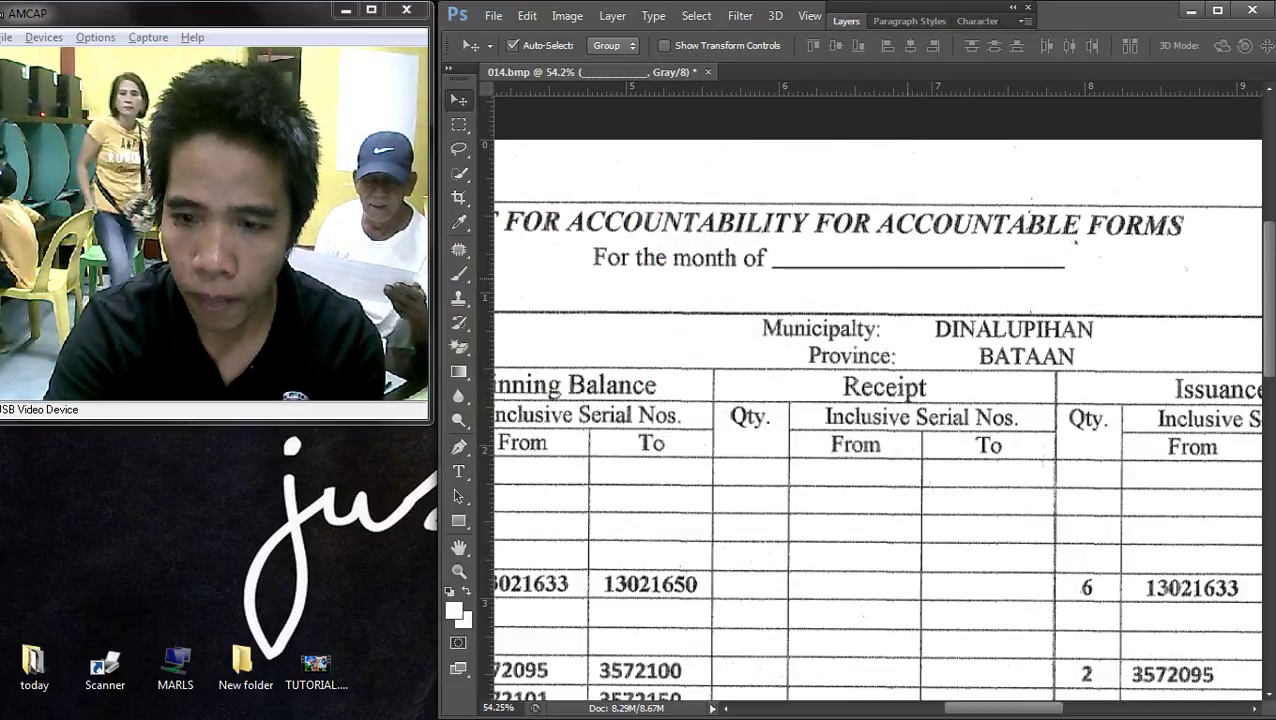
scroll(878, 420, "down", 5)
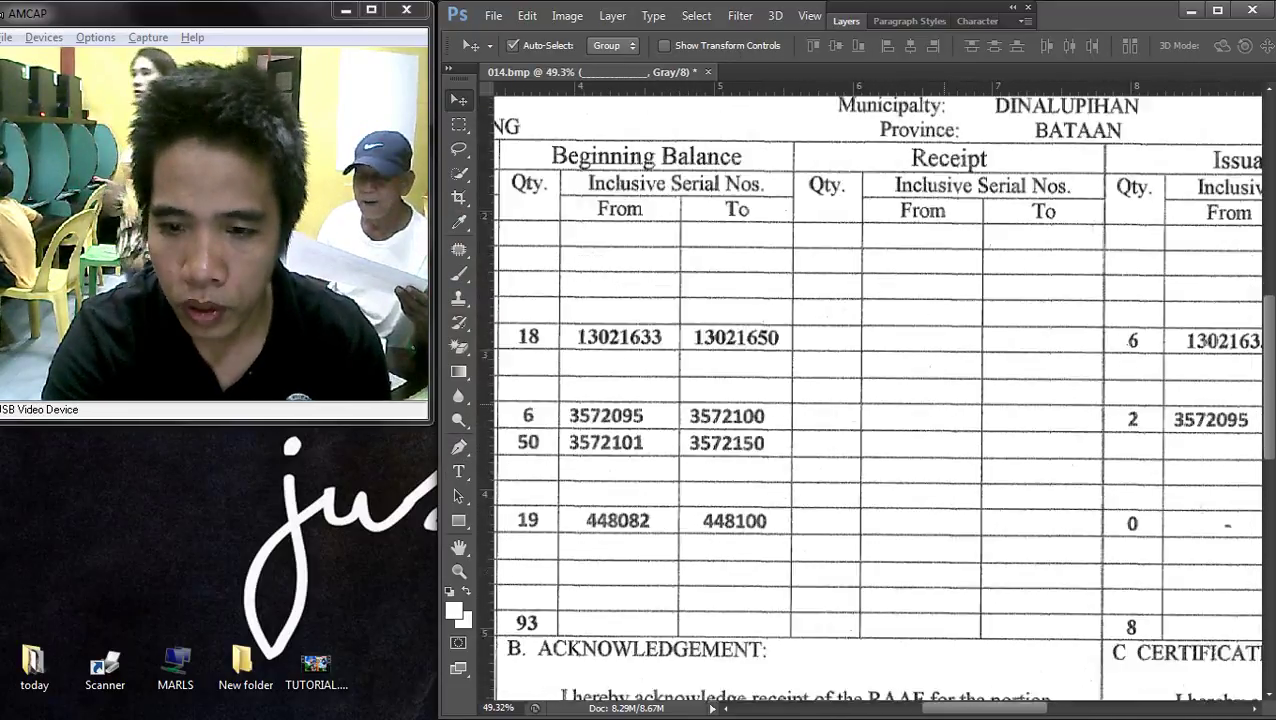
scroll(909, 296, "down", 2)
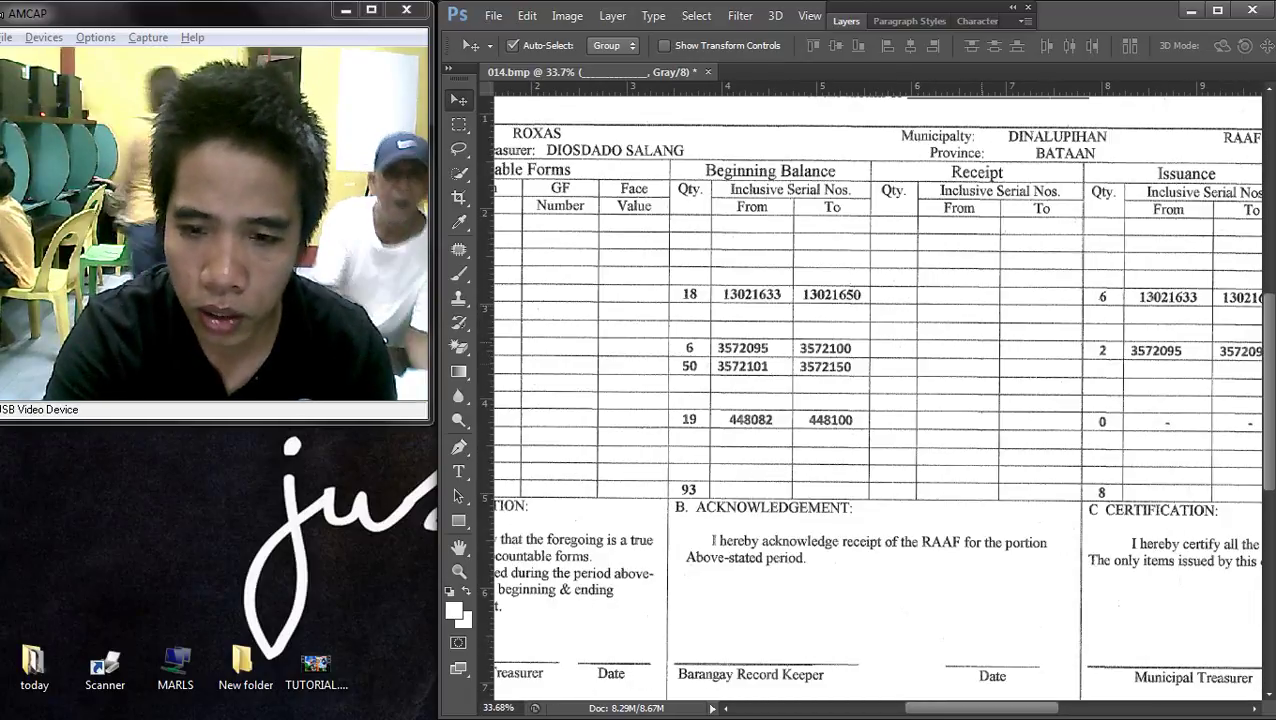
right_click(922, 285)
left_click(945, 296)
scroll(498, 357, "up", 2)
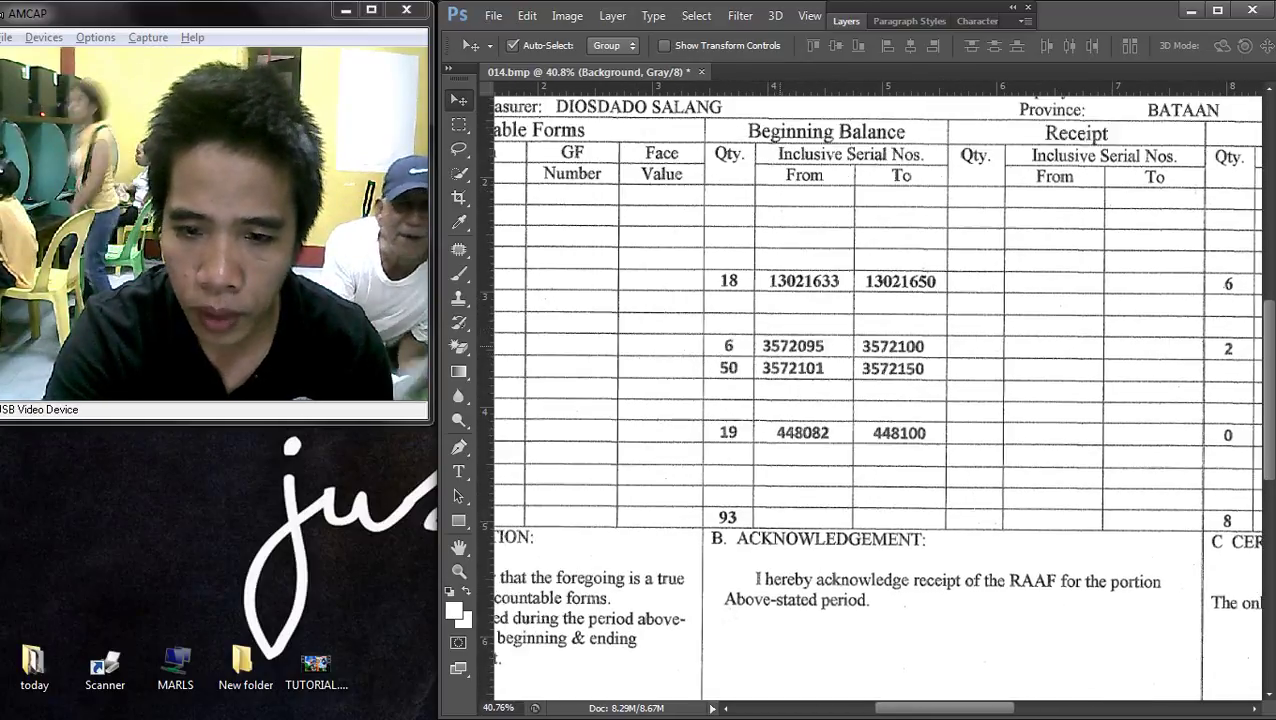
scroll(878, 400, "left", 2)
key("m")
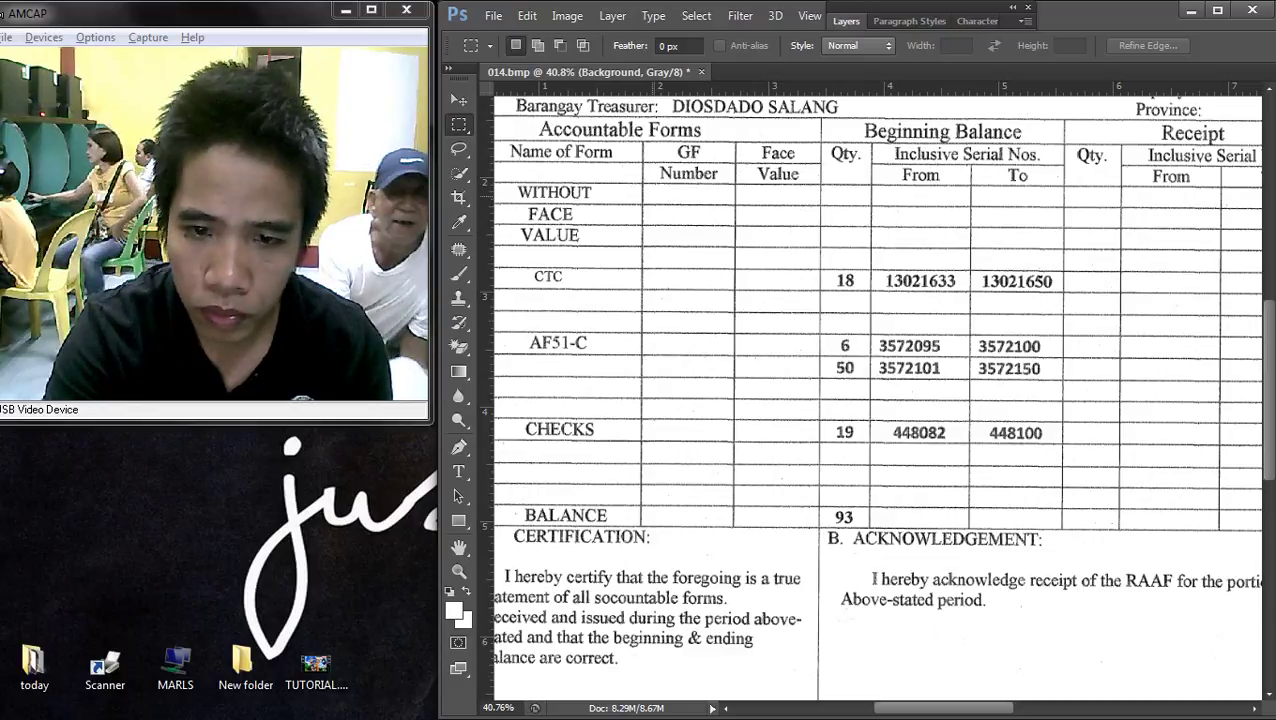
left_click_drag(647, 194, 727, 520)
- Copy the empty strip to its own layer and align it over the From column numbers
key("v")
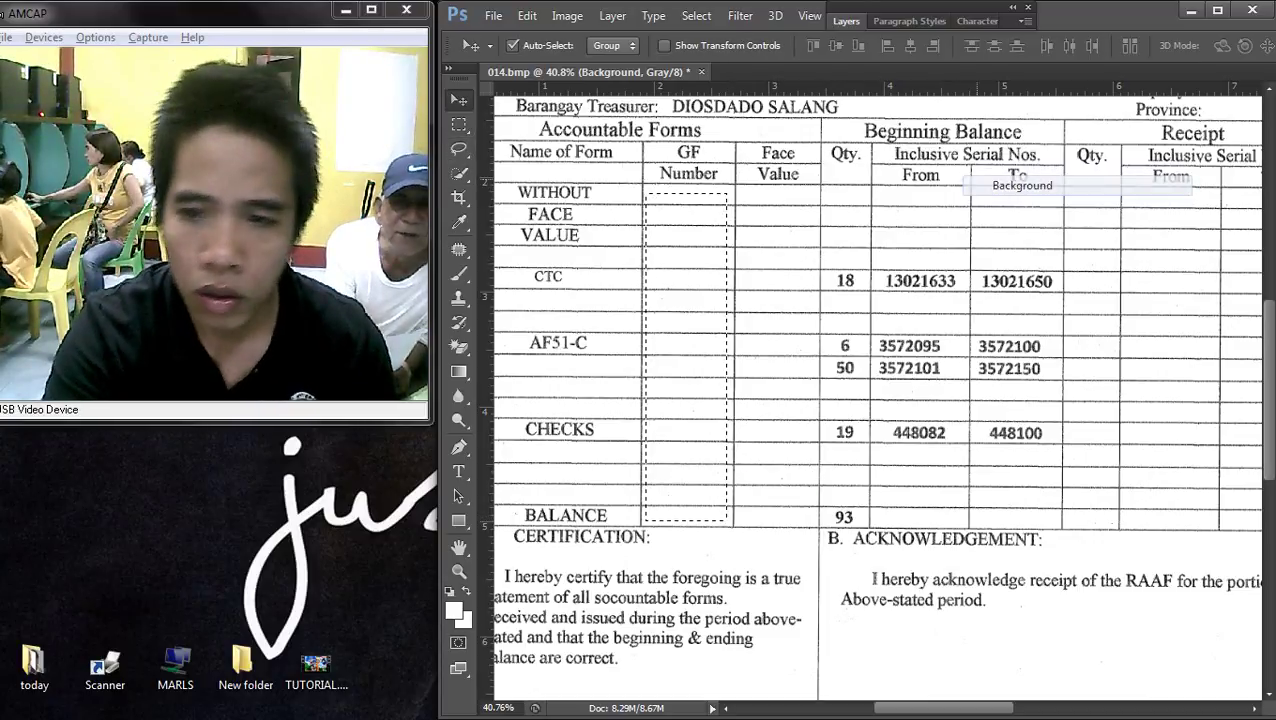
key("ctrl+j")
left_click_drag(695, 227, 928, 252)
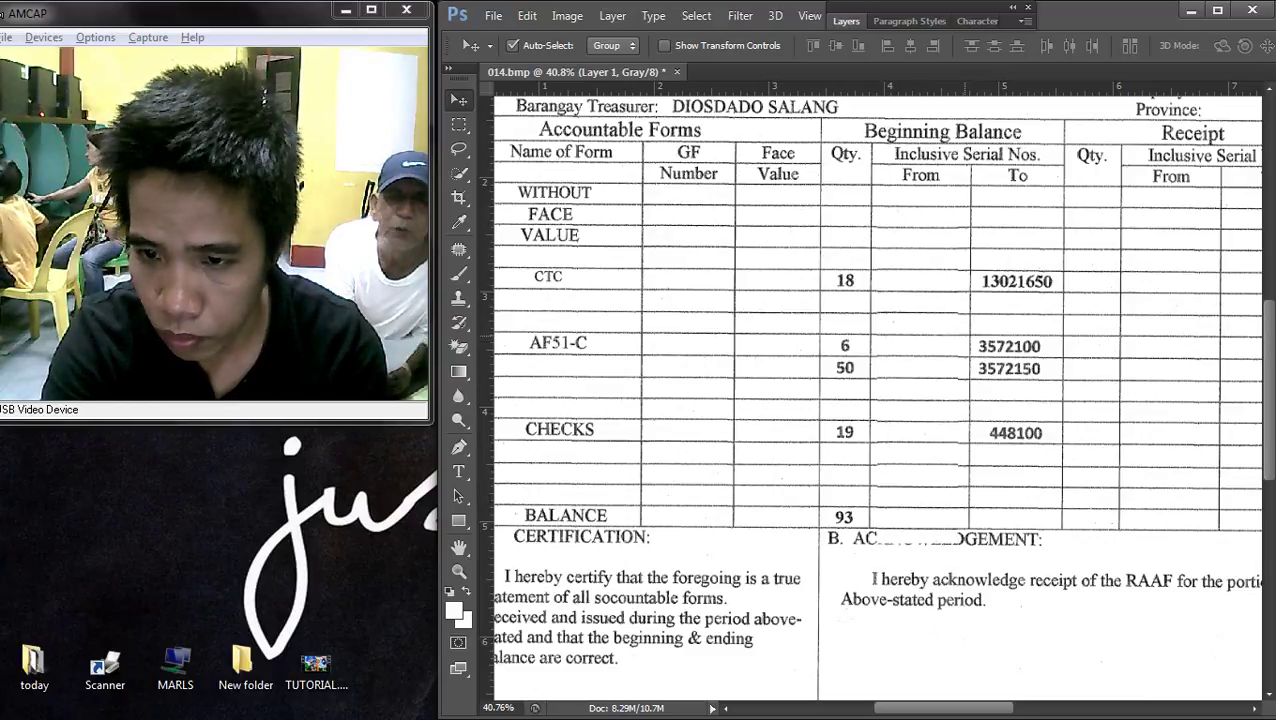
scroll(928, 252, "up", 3)
left_click_drag(870, 300, 884, 252)
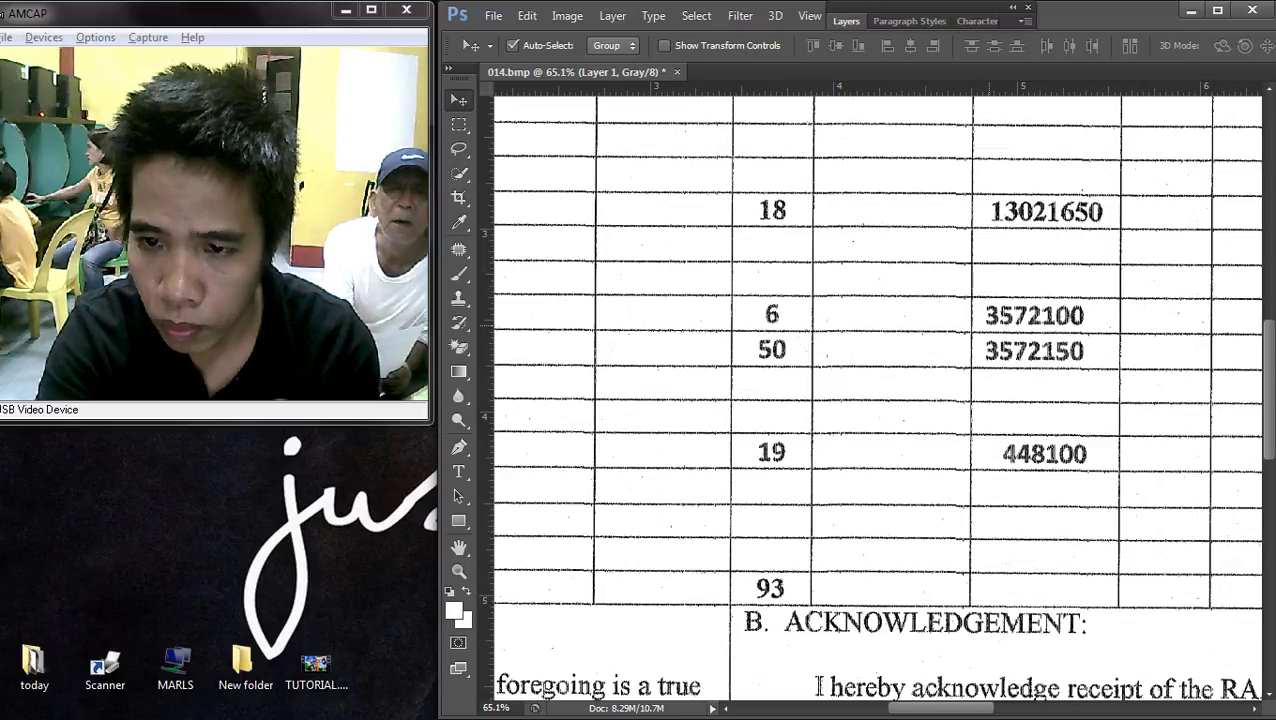
scroll(975, 467, "up", 2)
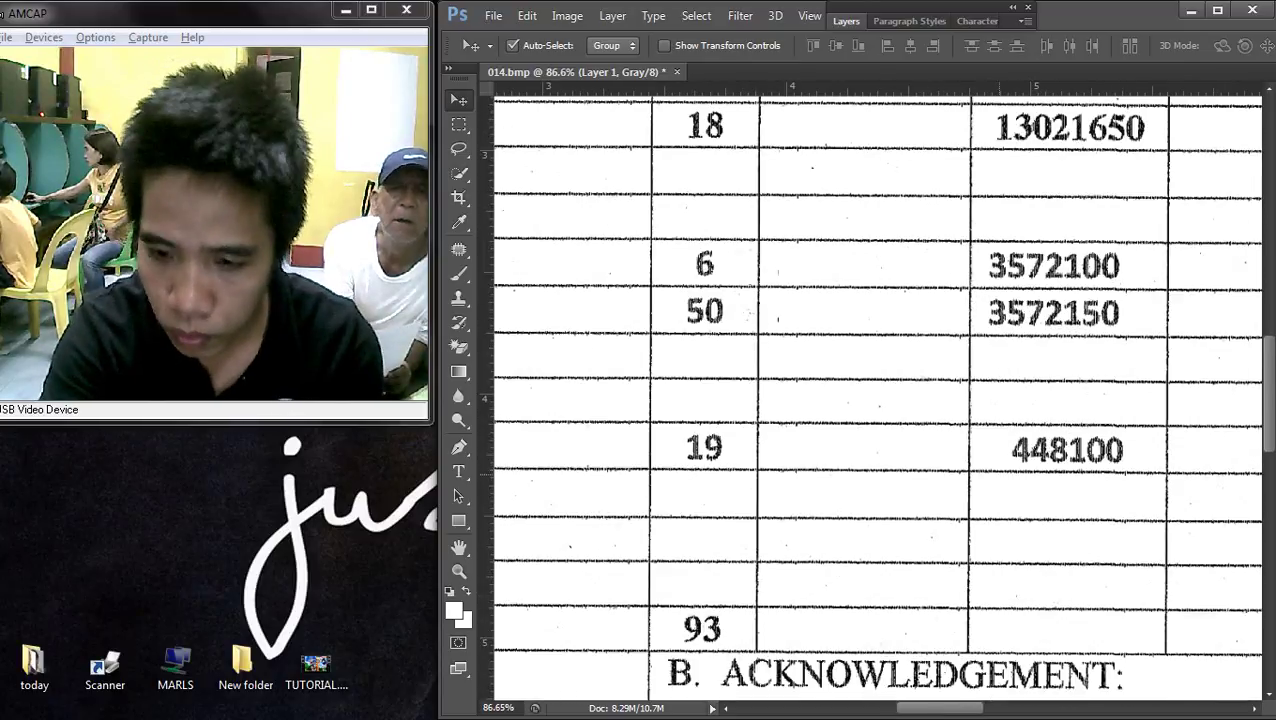
- Duplicate the strip over the right columns, nudge it, then delete the misaligned copy
left_click_drag(1200, 282, 1090, 278)
scroll(1090, 278, "up", 2)
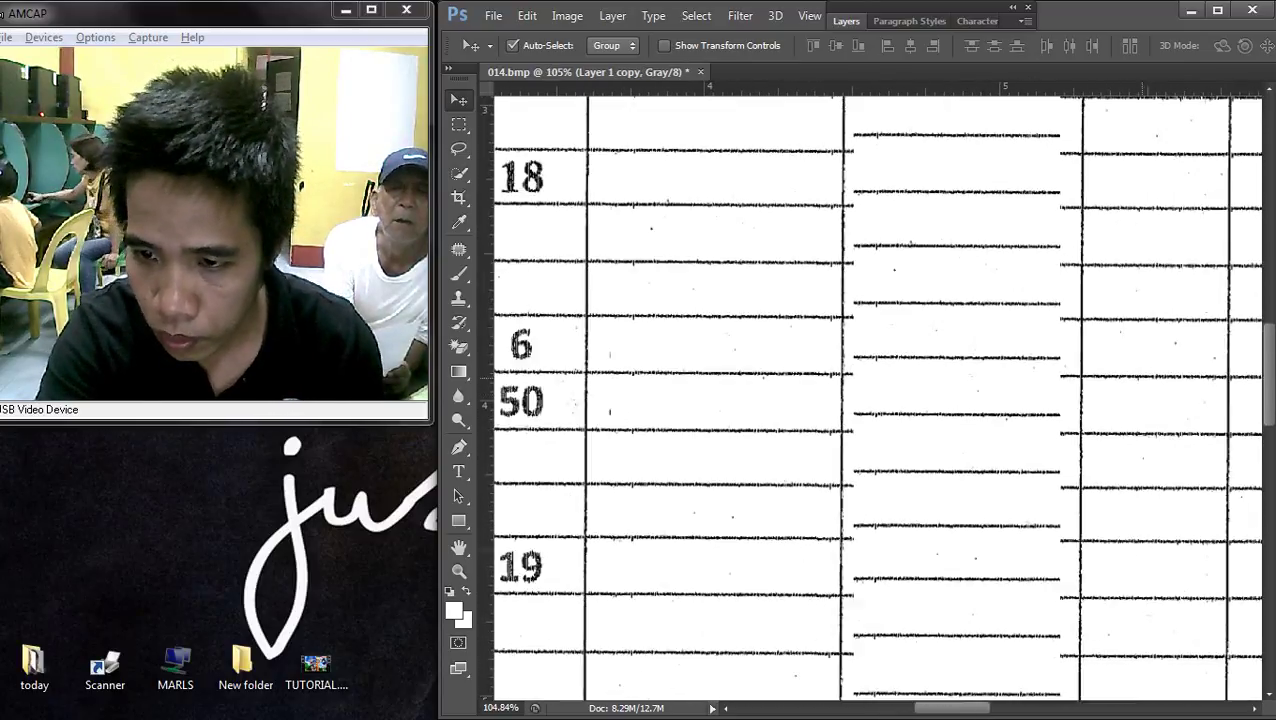
left_click_drag(936, 230, 940, 262)
key("Up")
key("Up")
key("Up")
key("Up")
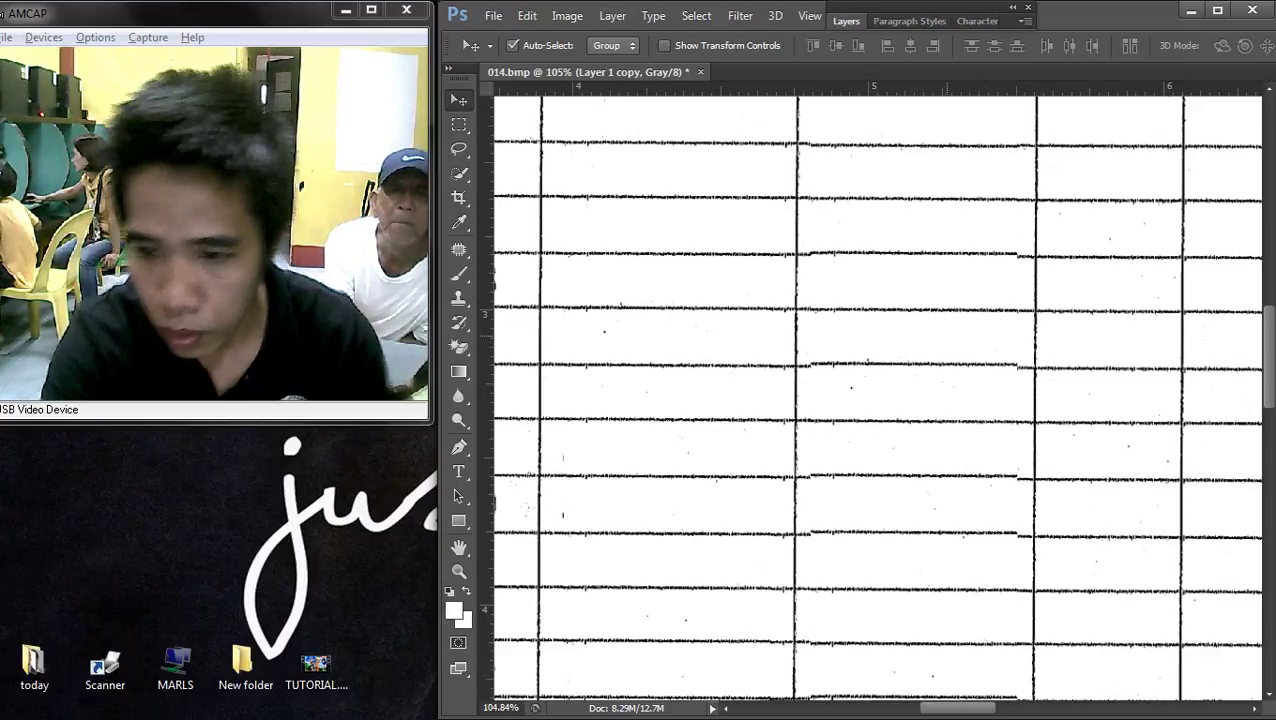
key("Down")
key("Down")
key("Down")
key("Down")
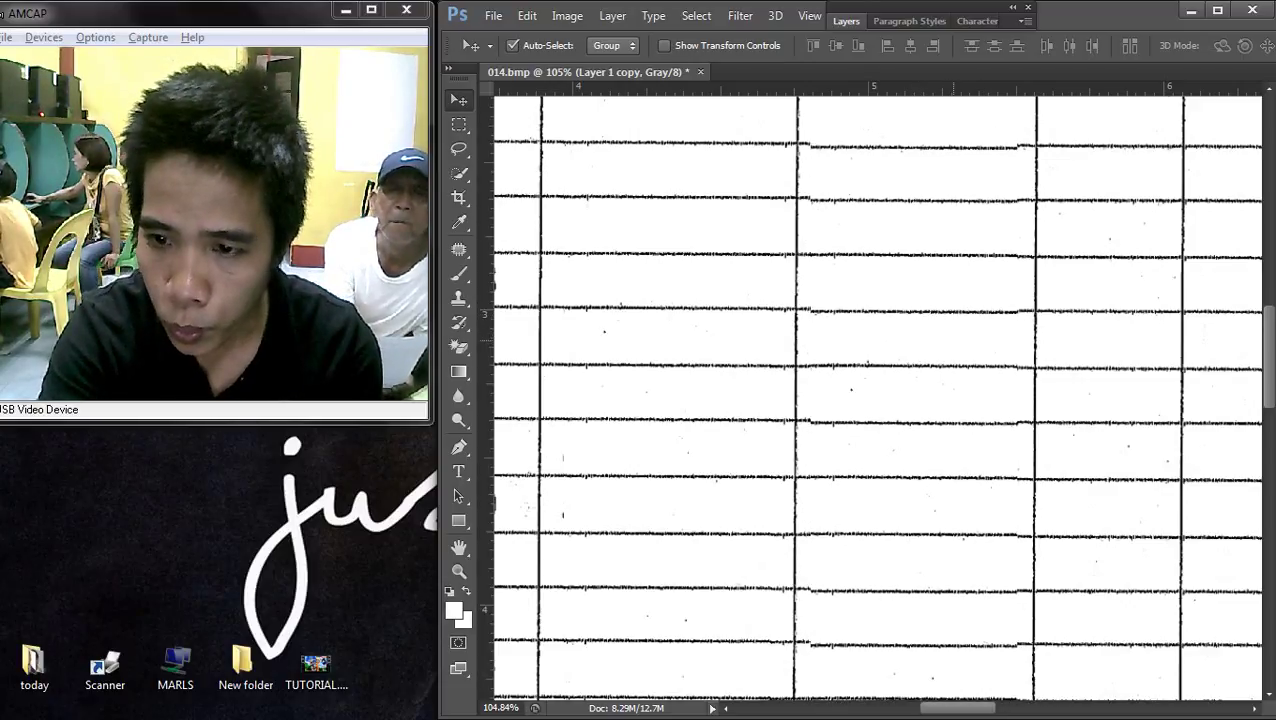
key("Down")
key("Down")
scroll(877, 390, "down", 5)
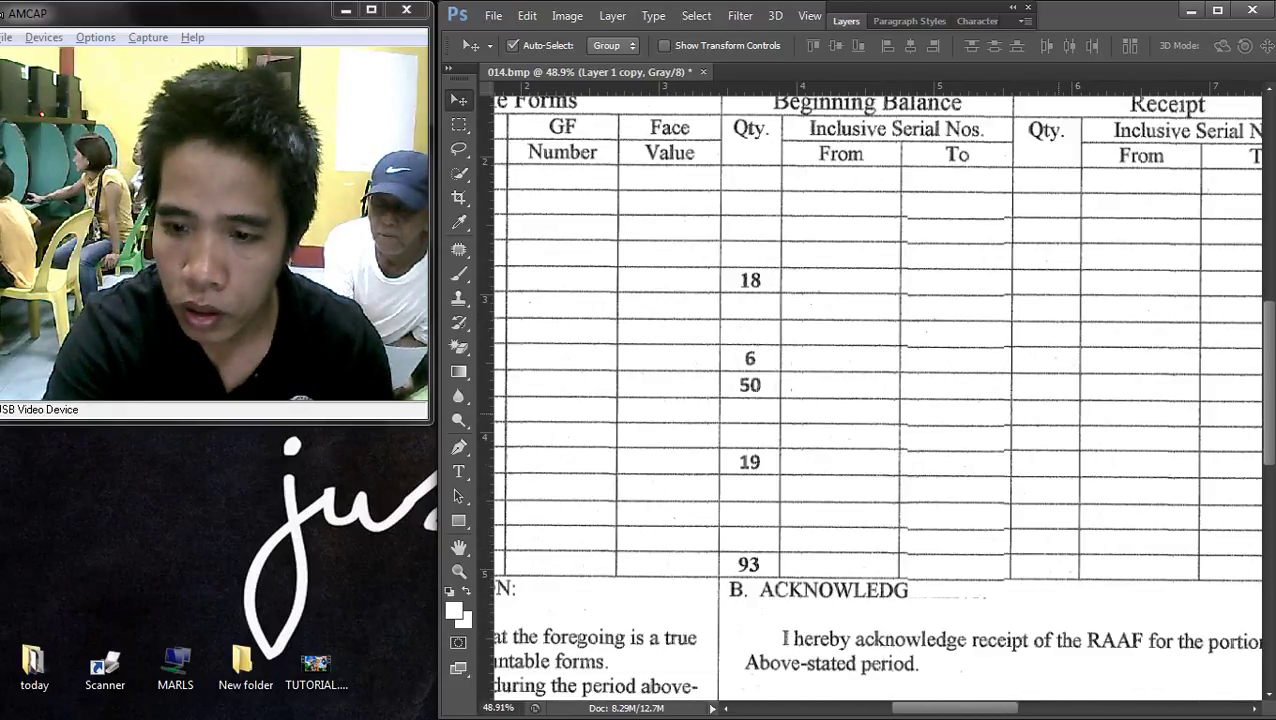
scroll(877, 390, "right", 2)
key("Delete")
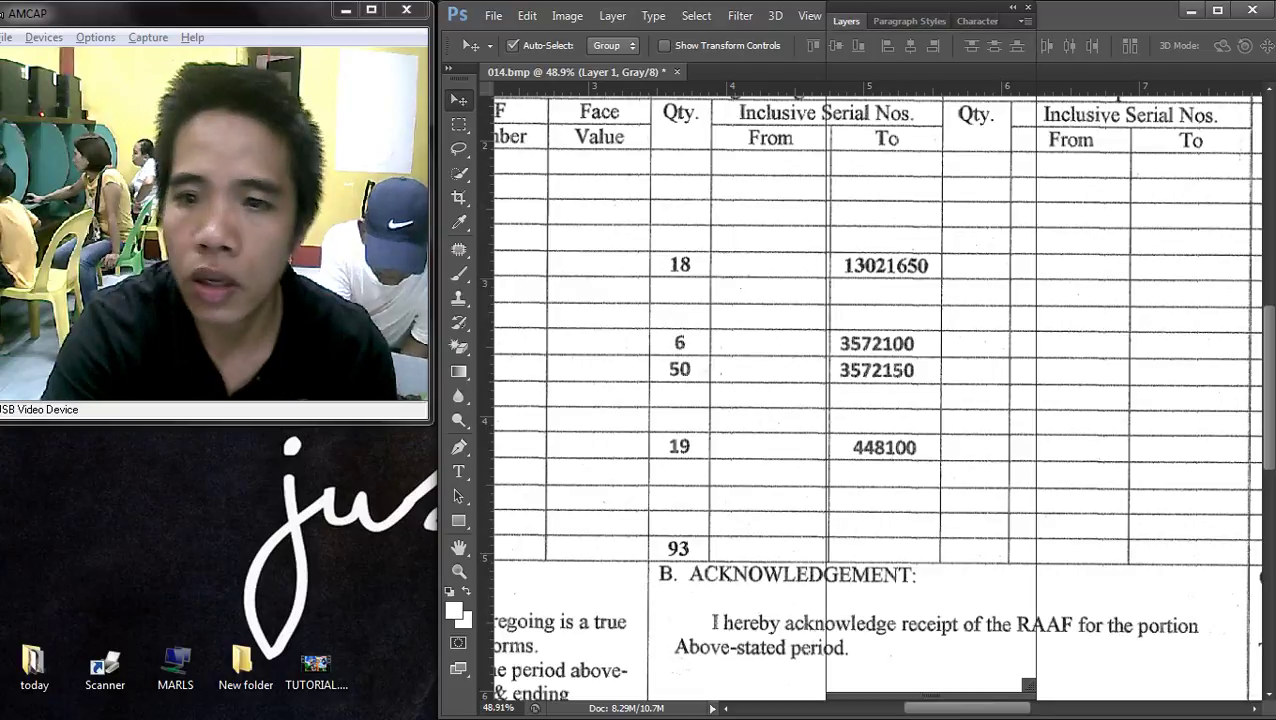
- Merge the blank cover into the Background with Merge Visible
key("F7")
right_click(912, 176)
left_click(965, 313)
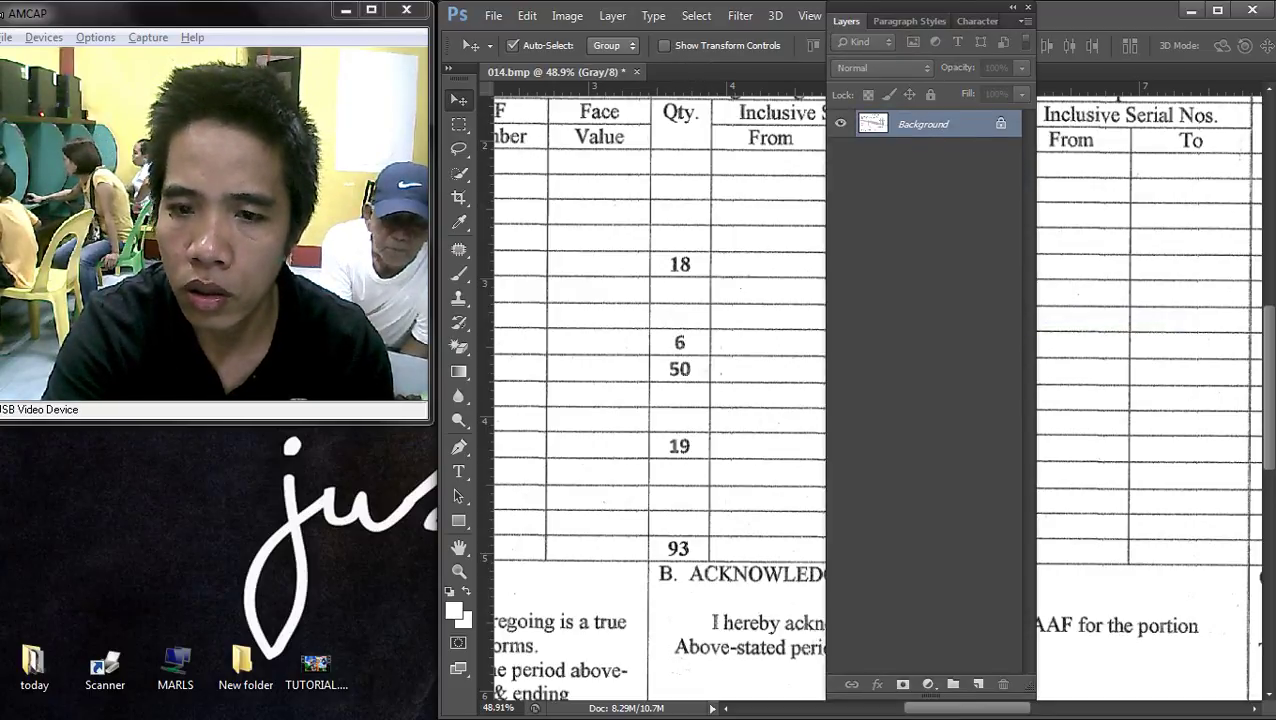
left_click(977, 20)
- Copy the now-empty From column to a new layer and nudge it over the To column numbers
left_click(963, 20)
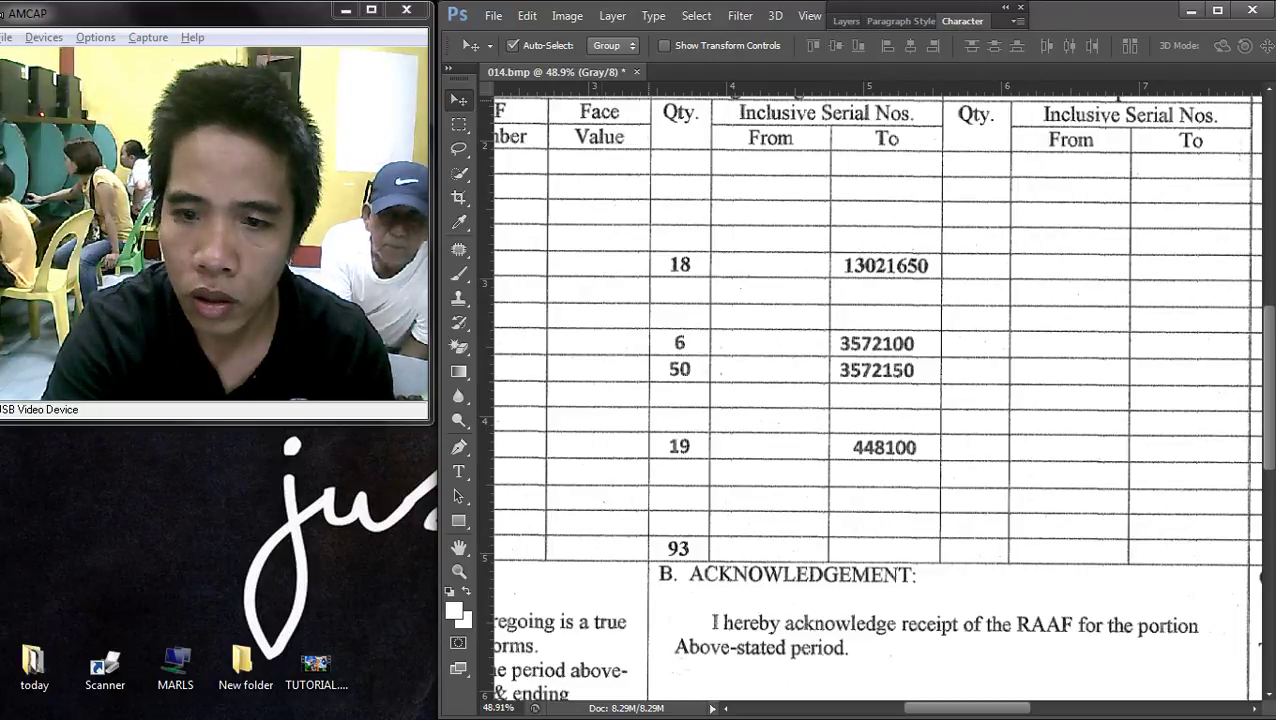
key("m")
left_click_drag(725, 165, 823, 557)
key("Left")
key("Left")
key("Left")
key("Left")
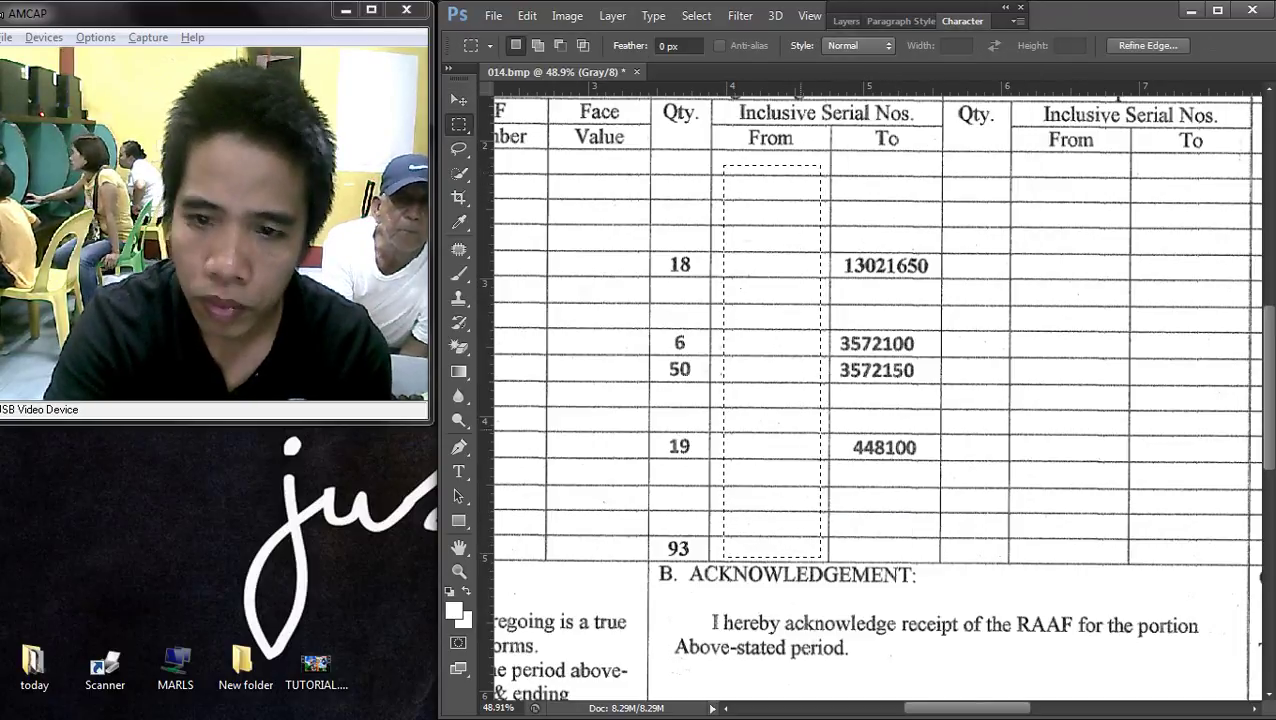
key("v")
key("ctrl+j")
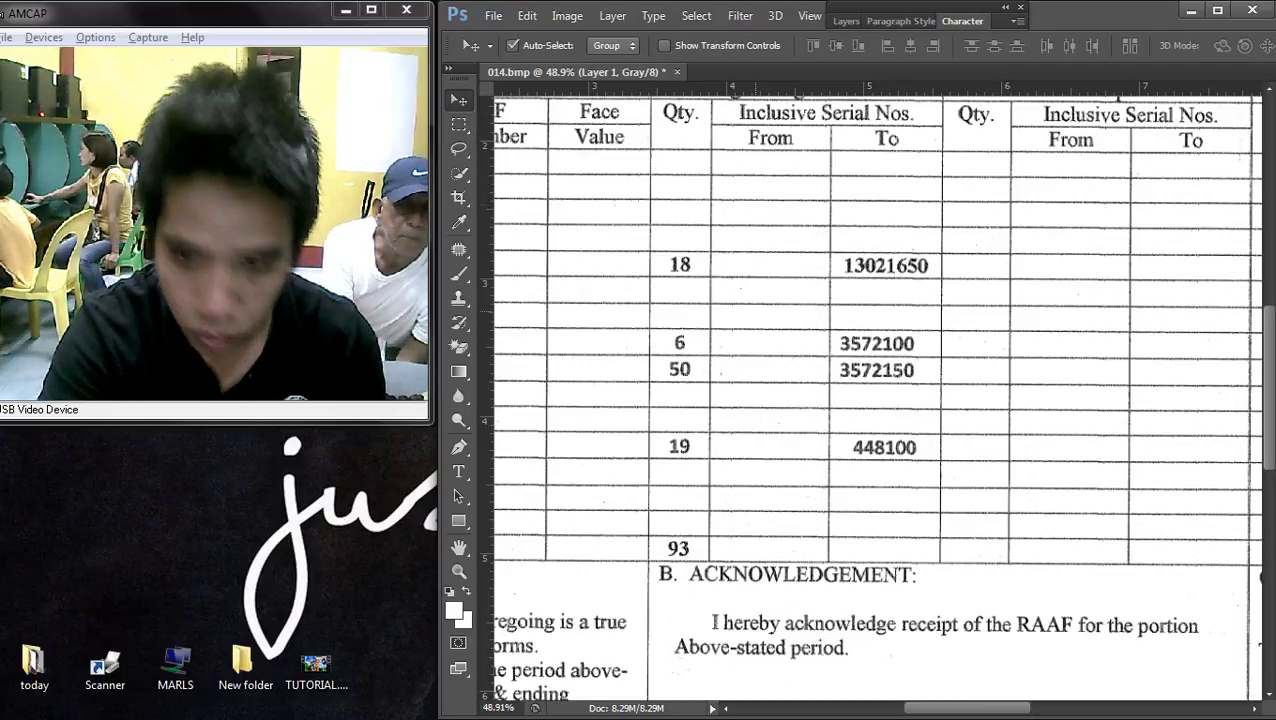
left_click_drag(765, 255, 880, 255)
key("Up")
key("Up")
key("Up")
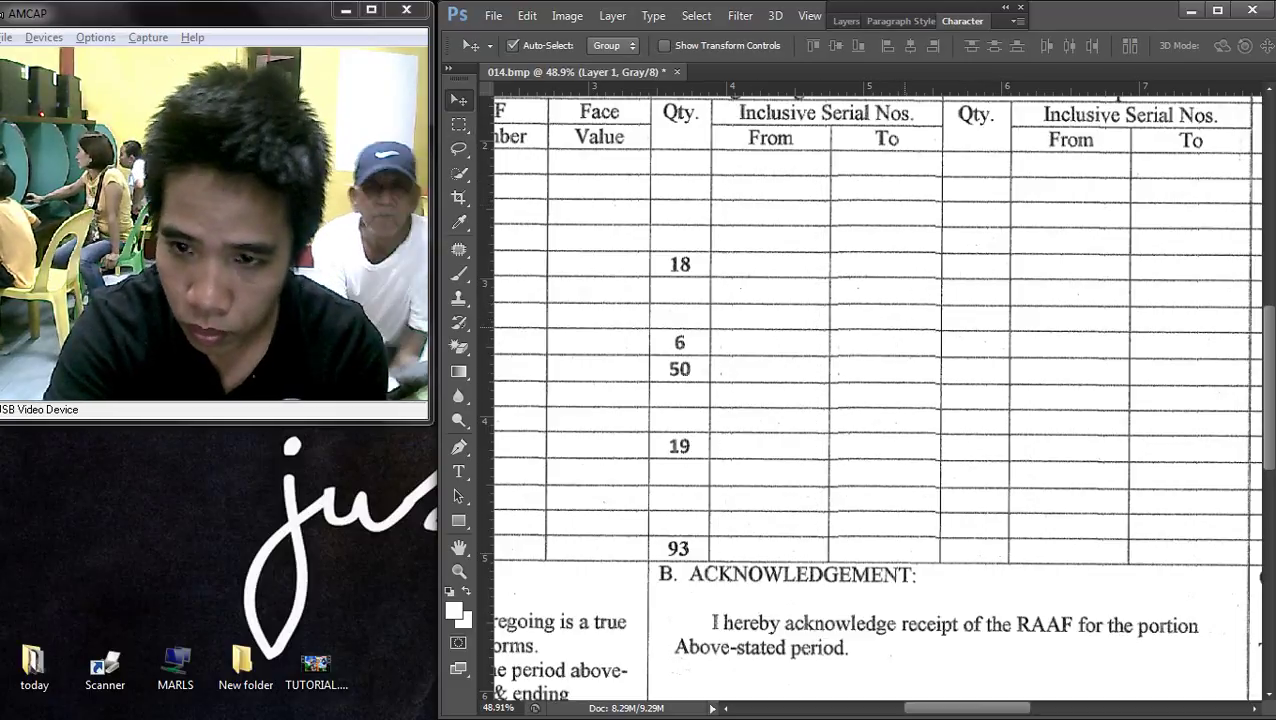
- Merge the To column cover layer into the Background with Merge Visible
scroll(875, 390, "up", 3)
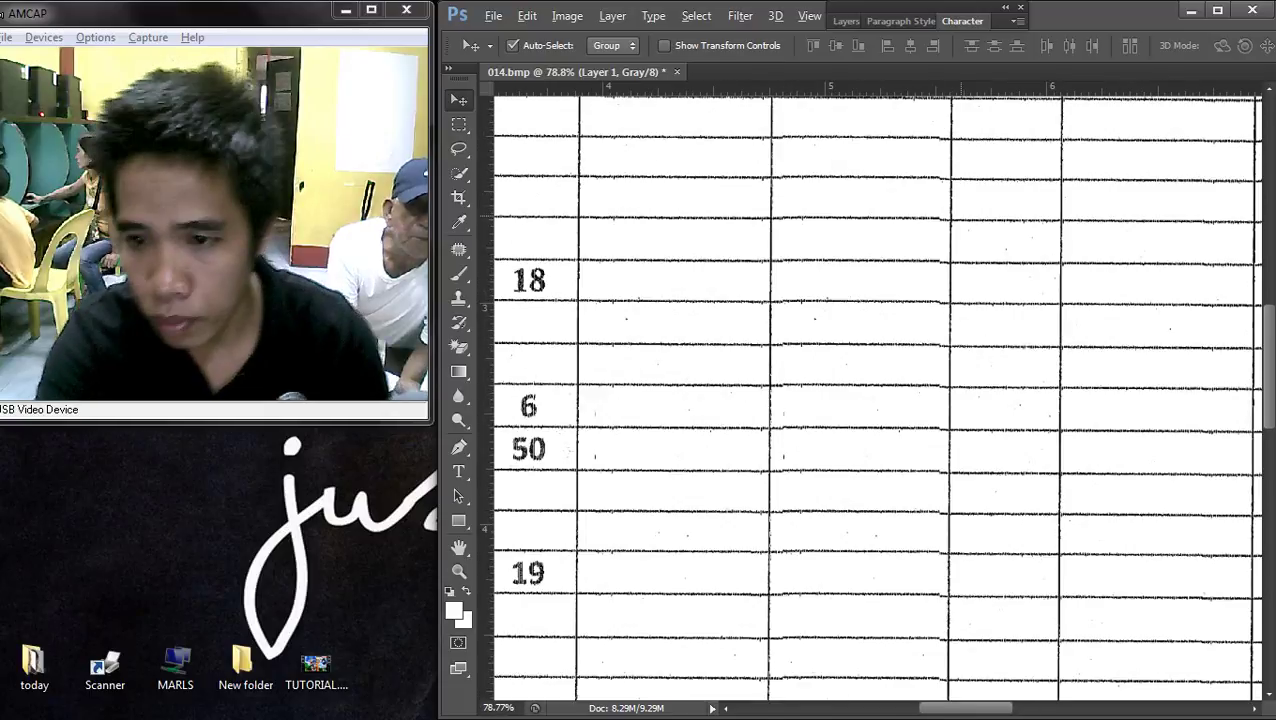
scroll(875, 390, "up", 1)
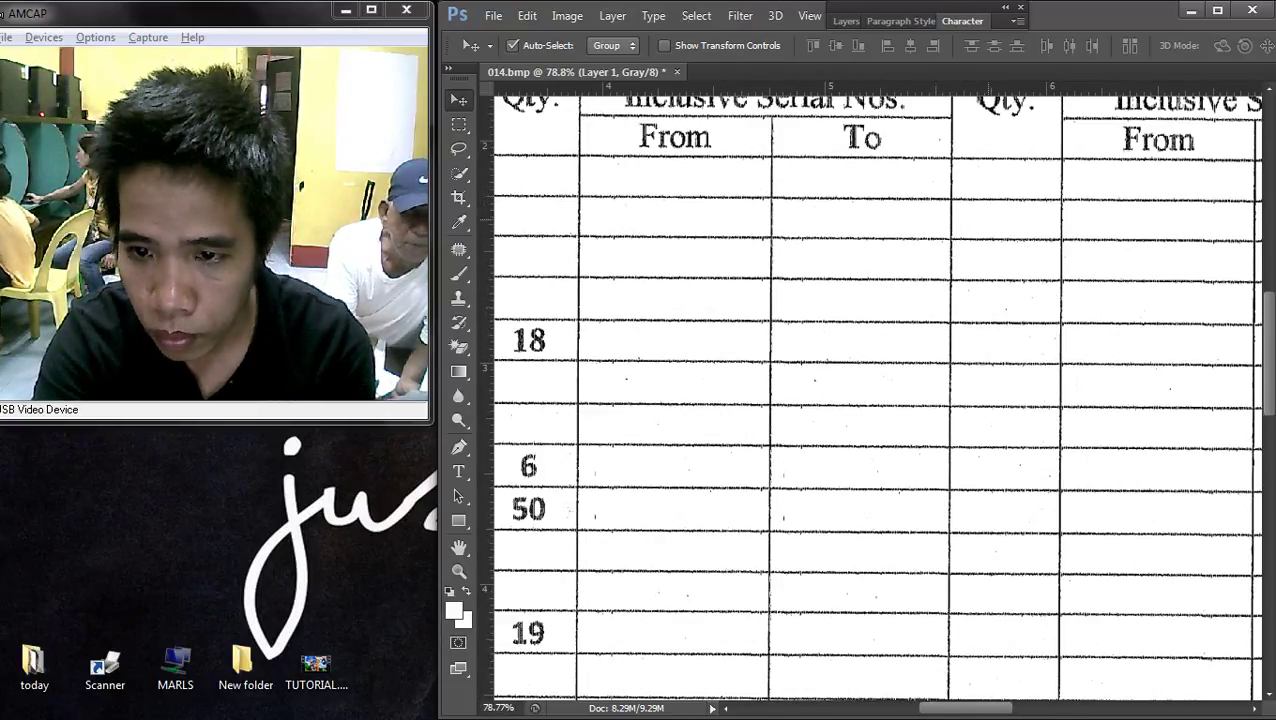
scroll(875, 390, "down", 4)
scroll(875, 390, "up", 2)
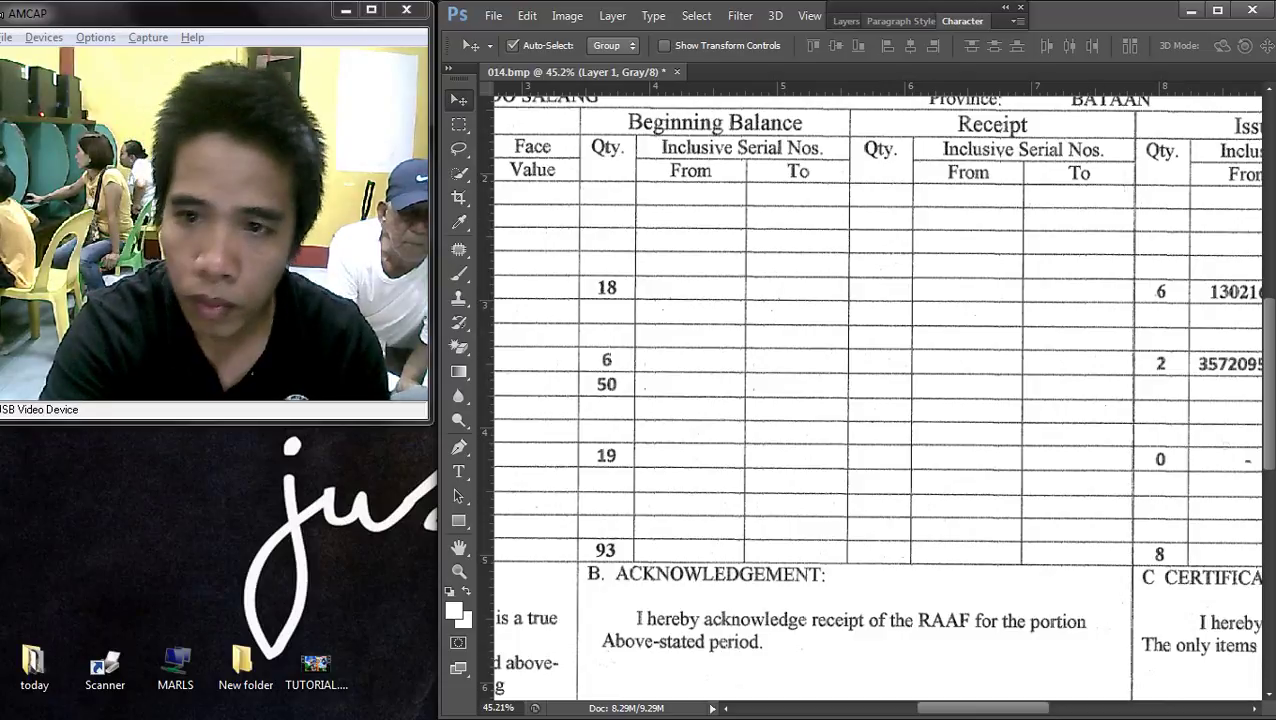
left_click(846, 21)
right_click(880, 151)
left_click(985, 288)
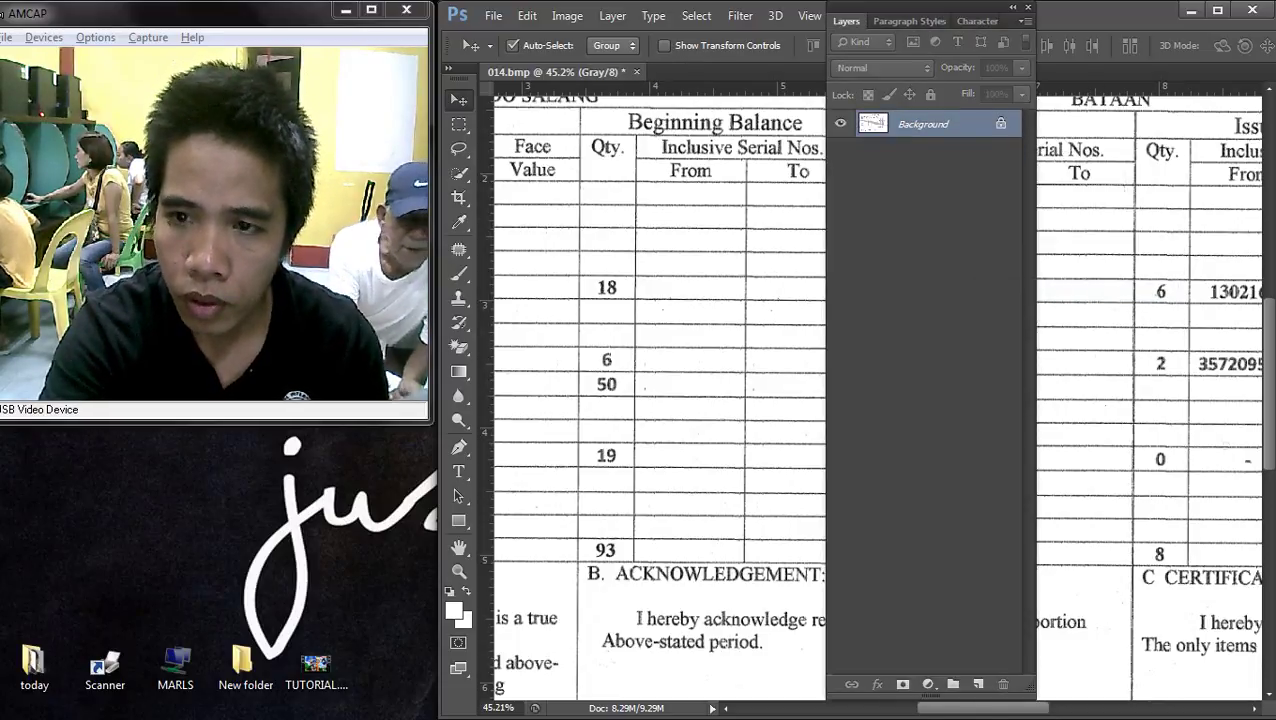
scroll(1000, 390, "down", 2)
- Copy an empty column strip to a layer, test it over the number columns, then undo
scroll(1000, 390, "right", 5)
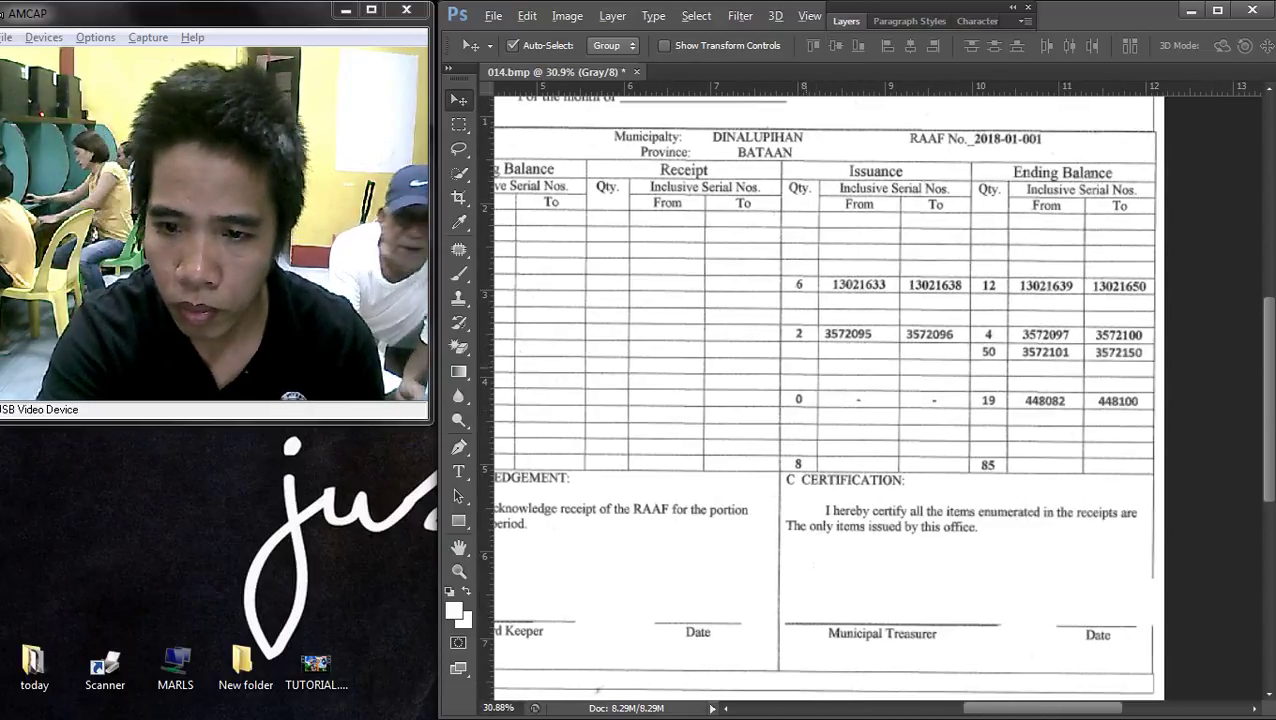
scroll(815, 345, "up", 3)
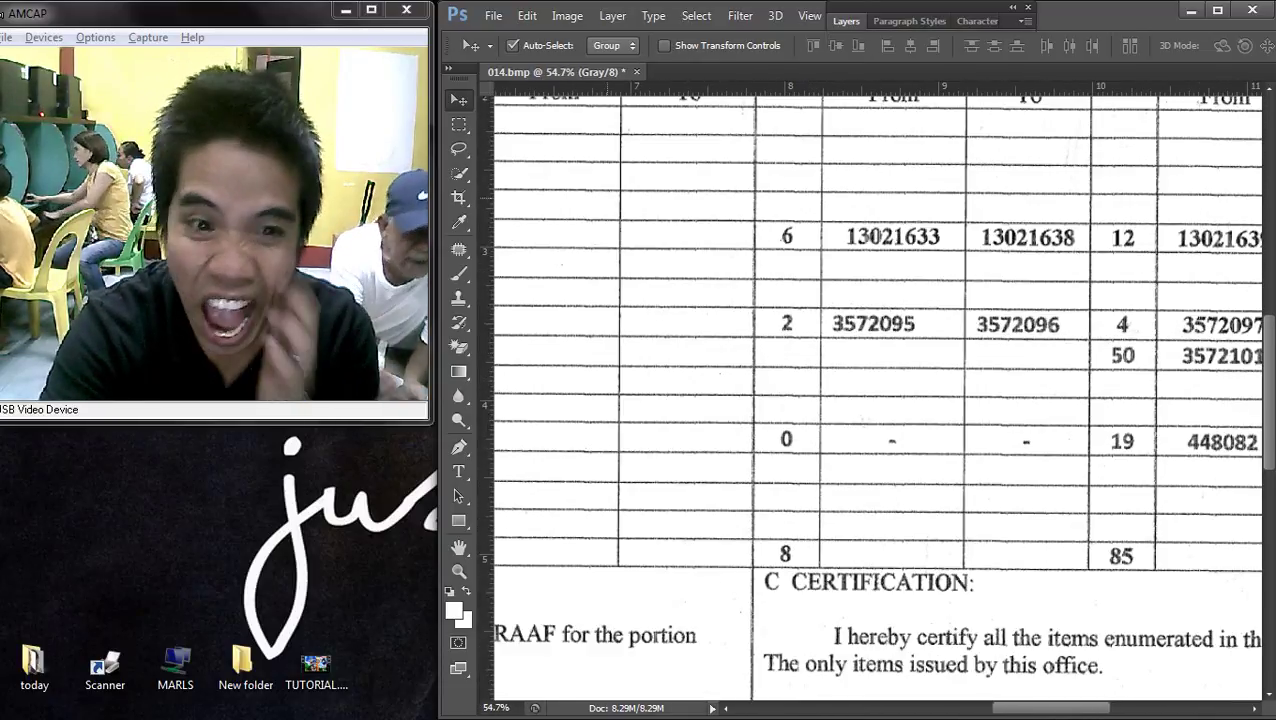
key("m")
left_click_drag(645, 117, 724, 563)
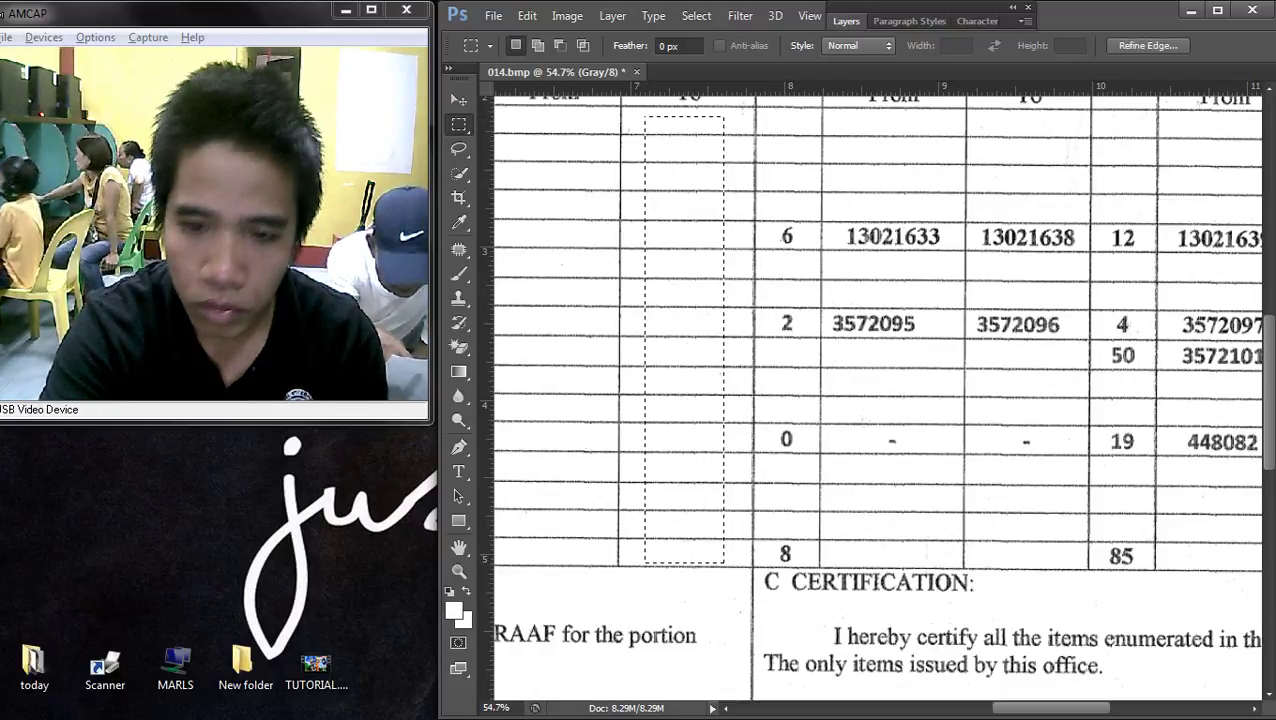
key("v")
key("ctrl+j")
left_click_drag(691, 205, 790, 208)
key("ctrl+z")
key("ctrl+alt+z")
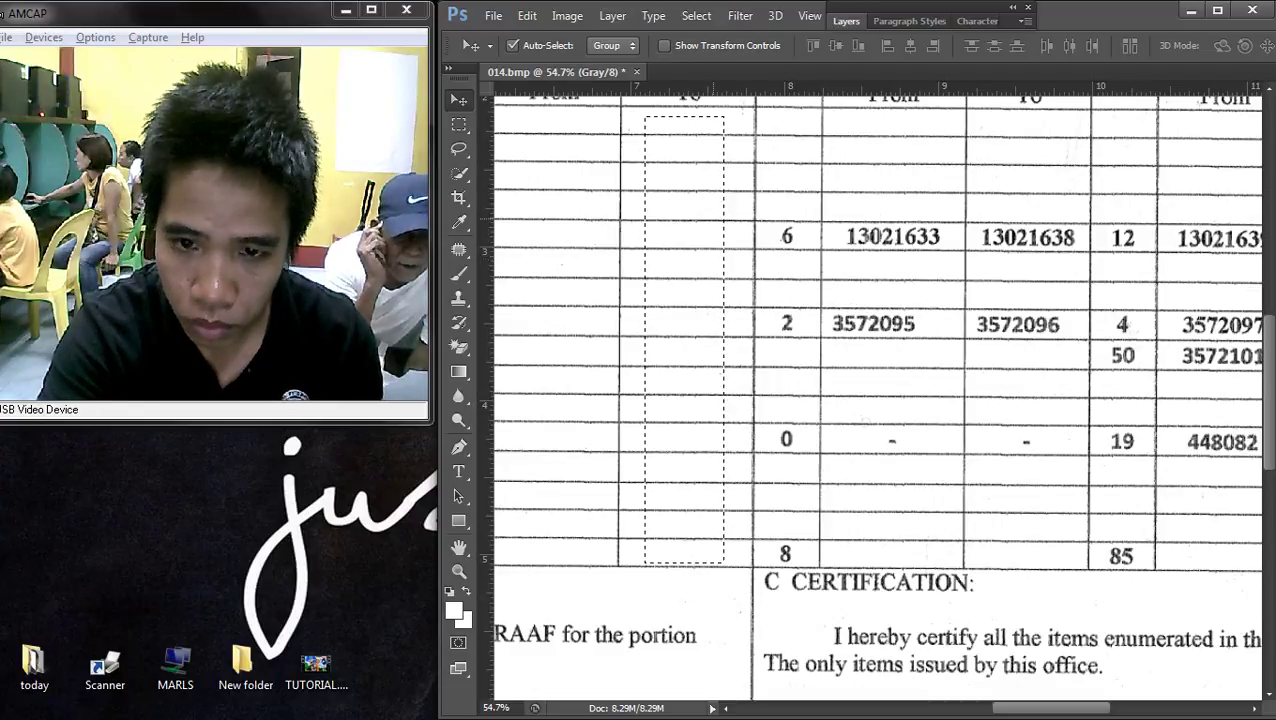
- Reselect the empty strip and move it to blank the Issuance Qty digits 6, 2, 0, 8
key("m")
left_click_drag(662, 120, 706, 561)
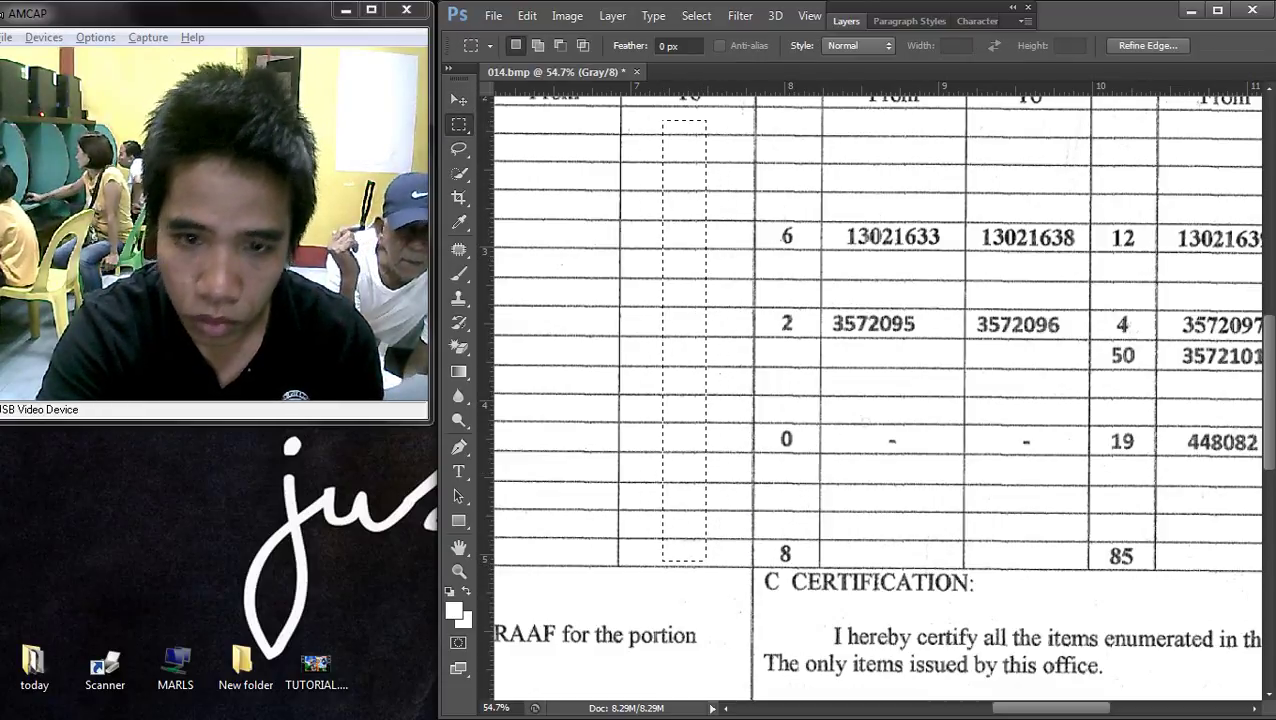
key("v")
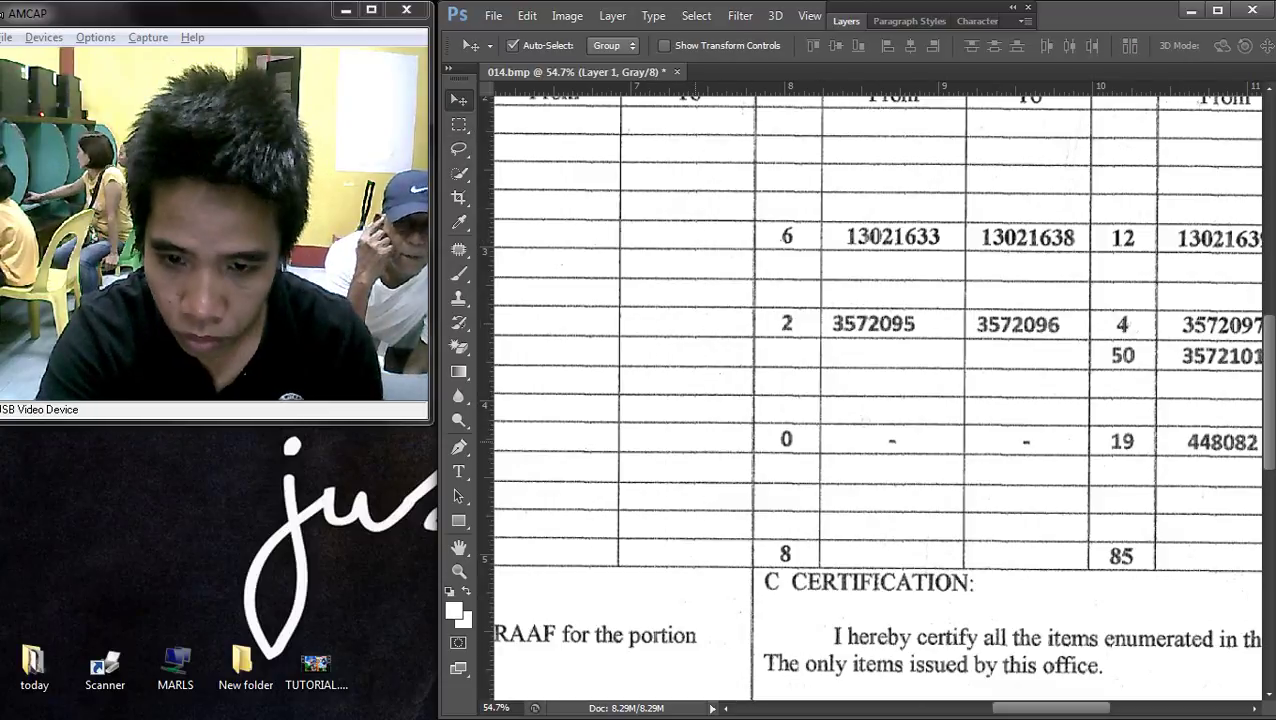
left_click_drag(786, 440, 806, 398)
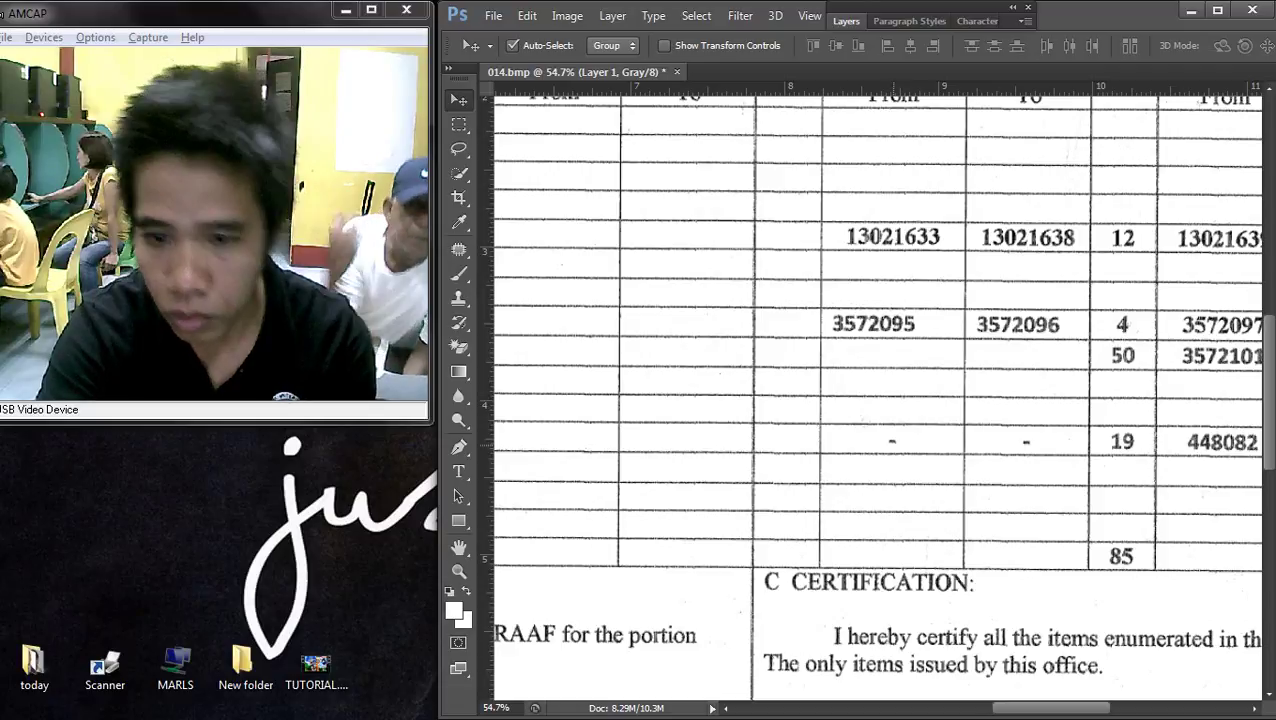
scroll(835, 412, "up", 5)
scroll(877, 396, "down", 6)
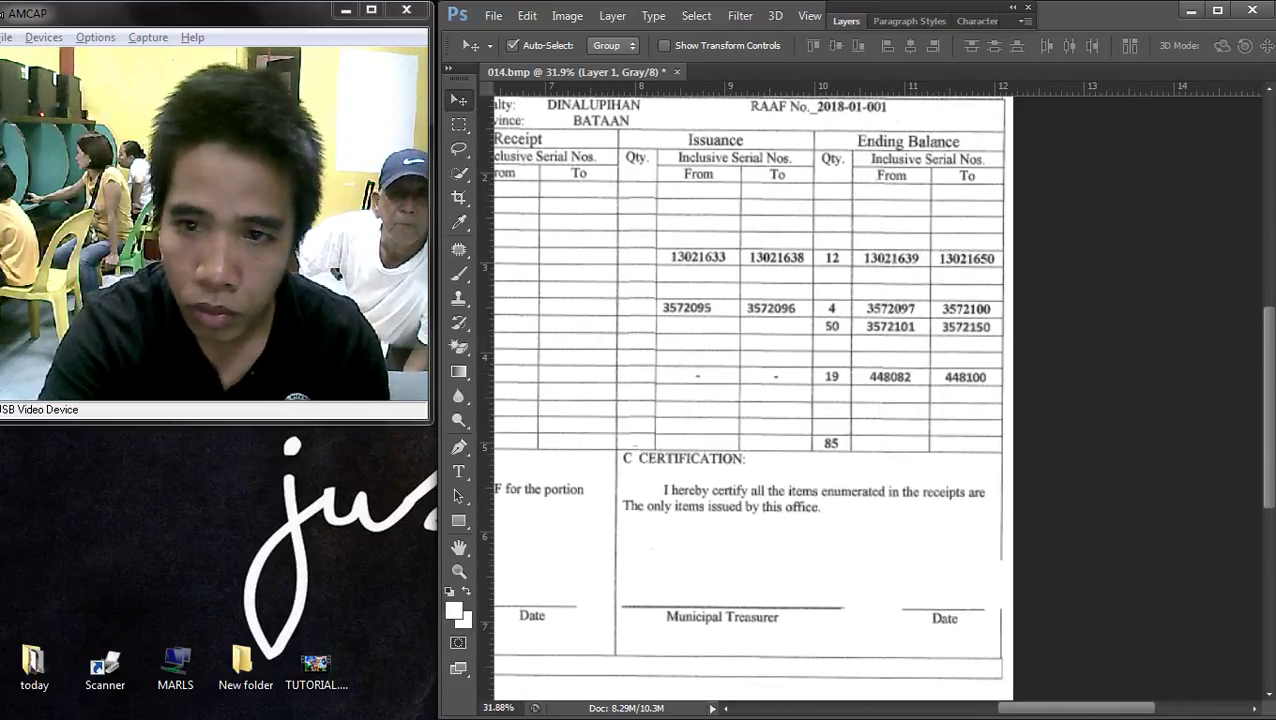
- Merge the Issuance Qty patch layer into the Background with Merge Visible
left_click(846, 21)
right_click(897, 150)
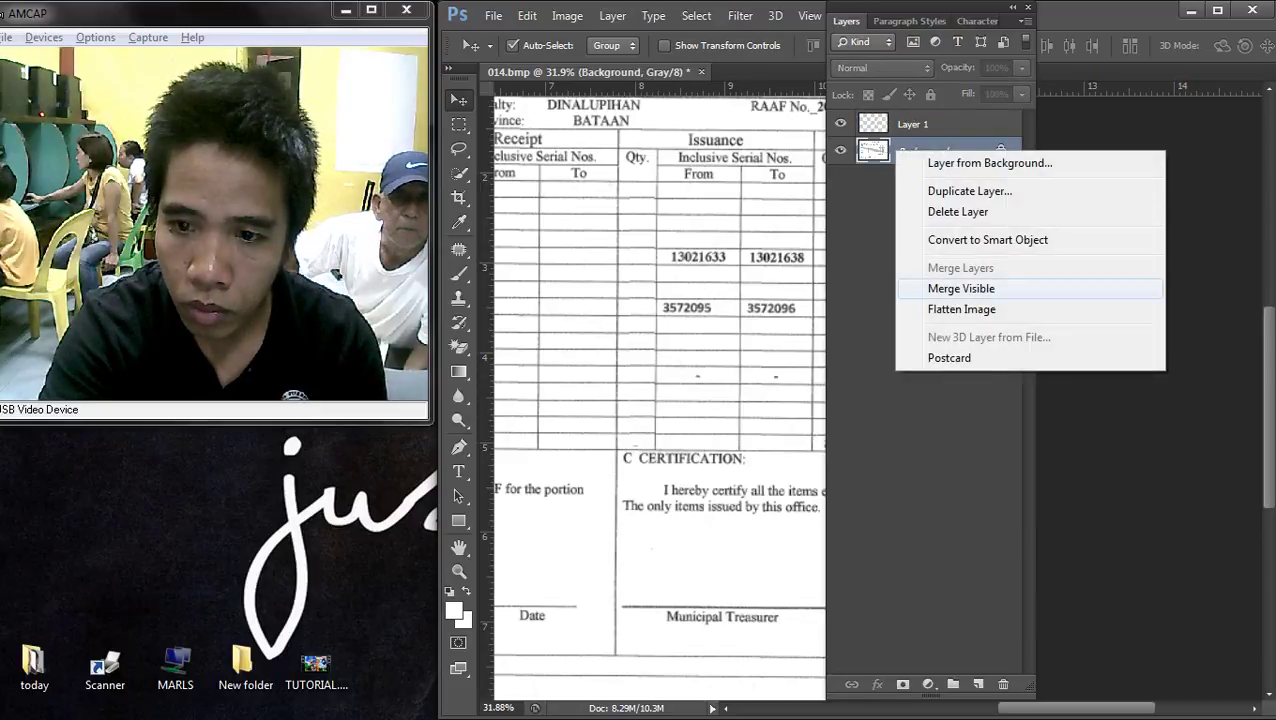
left_click(961, 288)
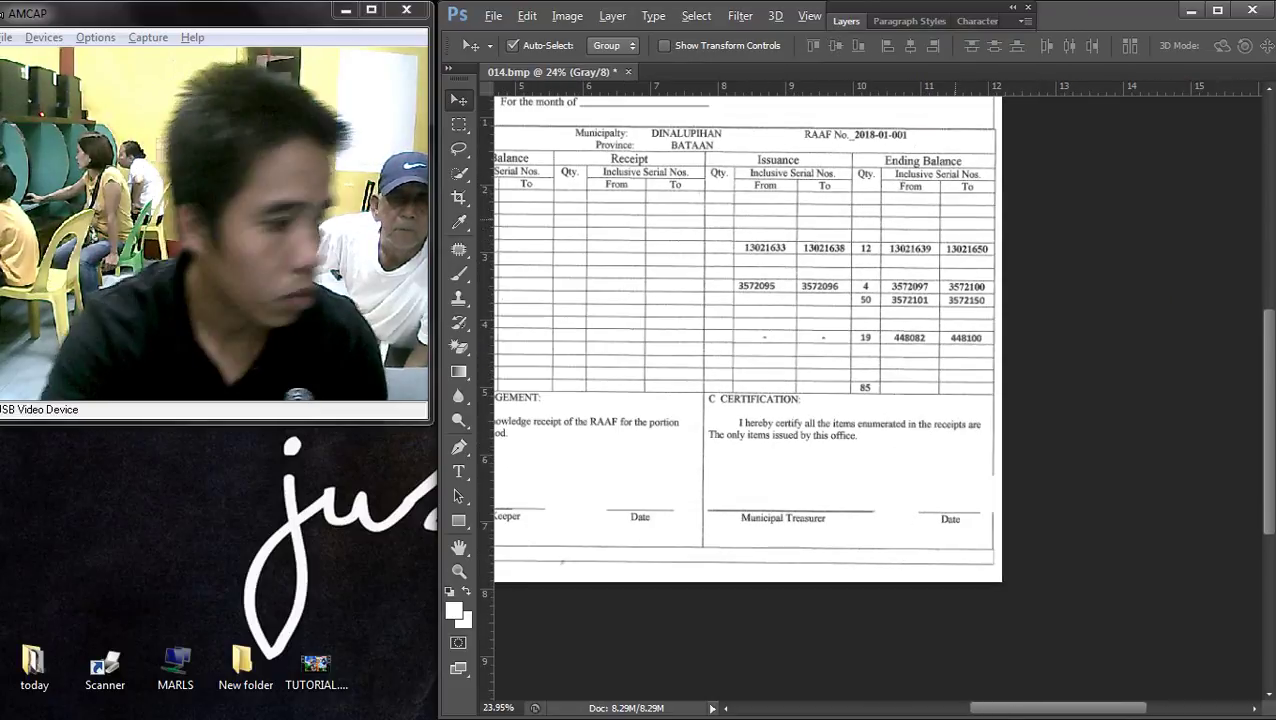
- Copy a blank stretch of the Receipt To column to a layer and place it over Issuance From
scroll(845, 400, "up", 3)
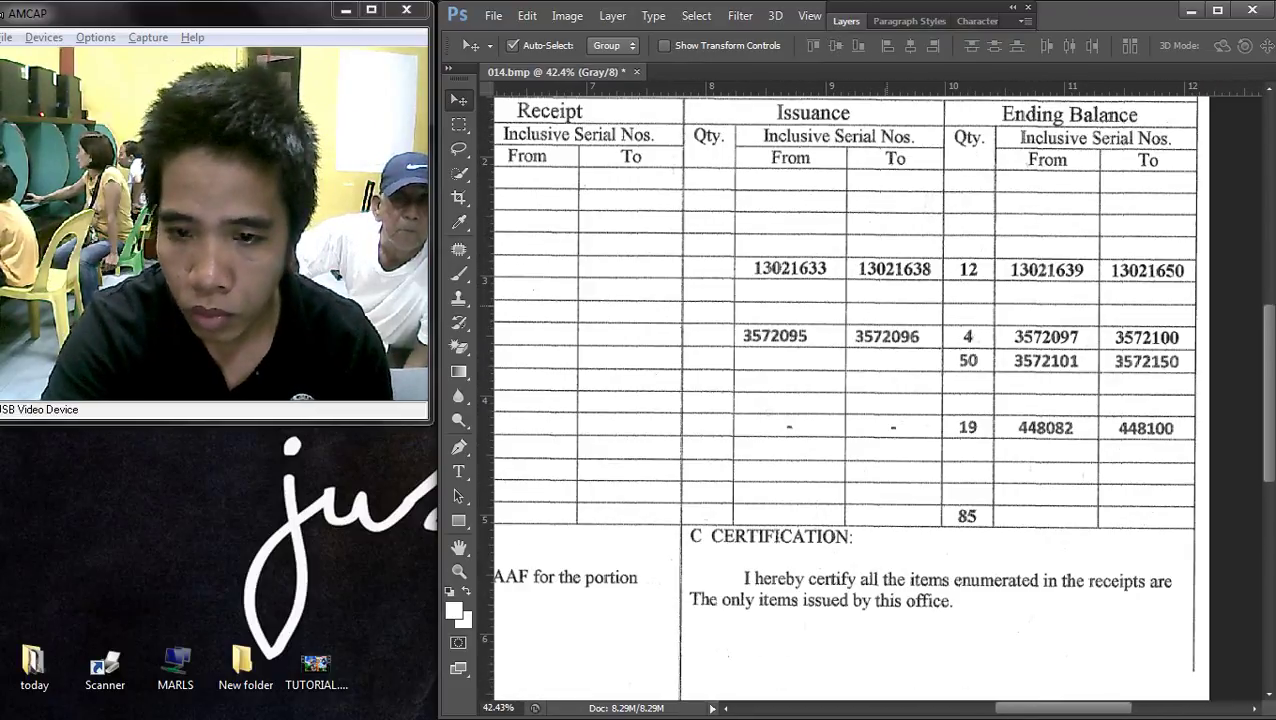
scroll(845, 400, "down", 2)
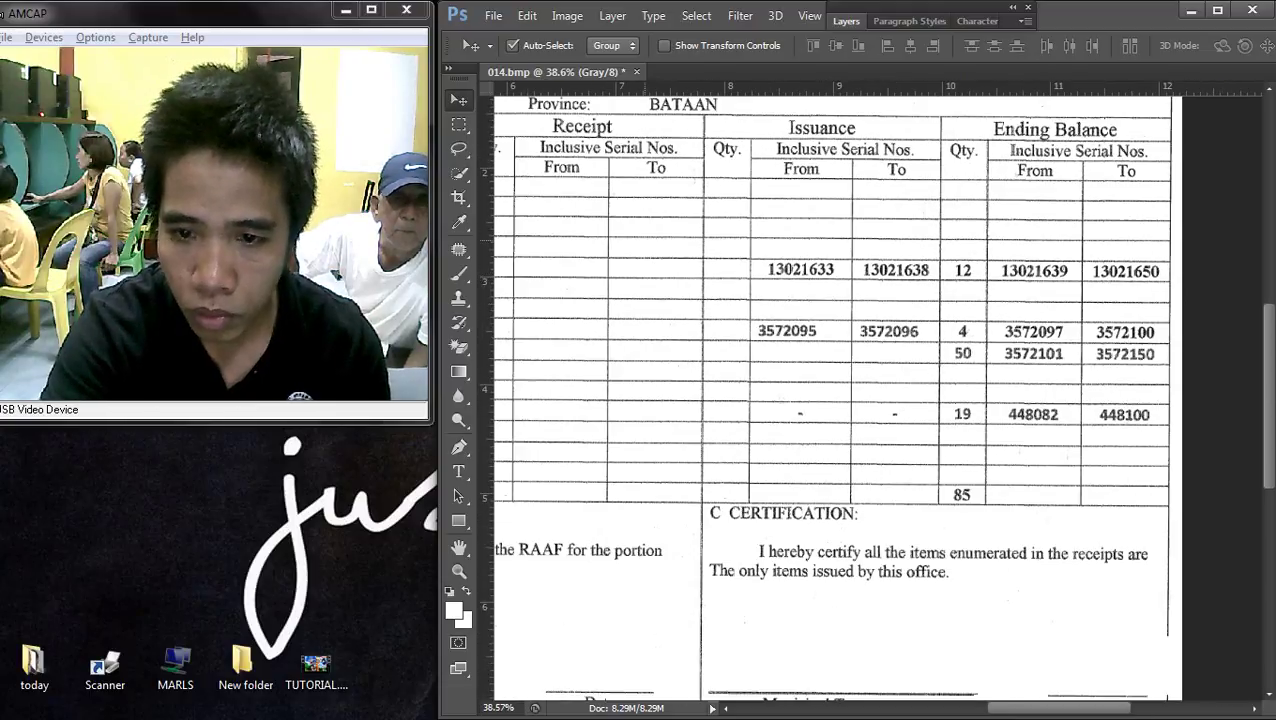
scroll(845, 400, "down", 2)
scroll(845, 400, "up", 1)
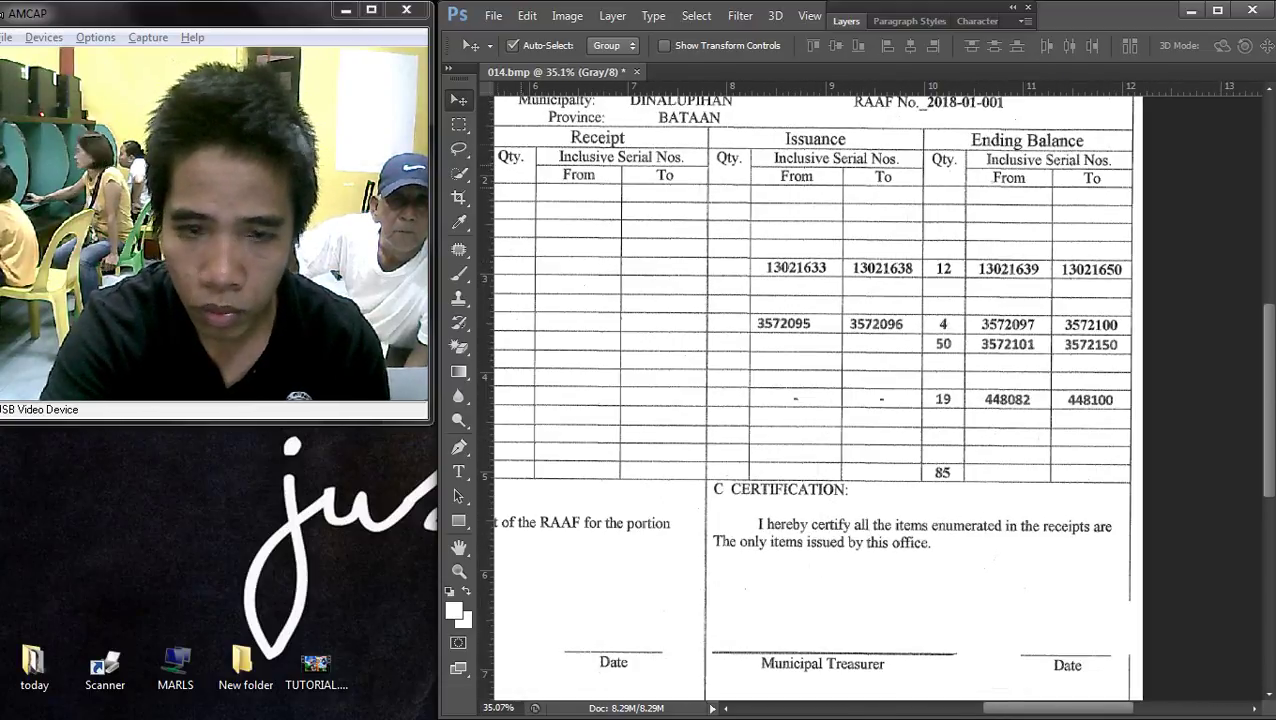
key("m")
scroll(845, 400, "up", 2)
left_click_drag(631, 204, 739, 410)
key("v")
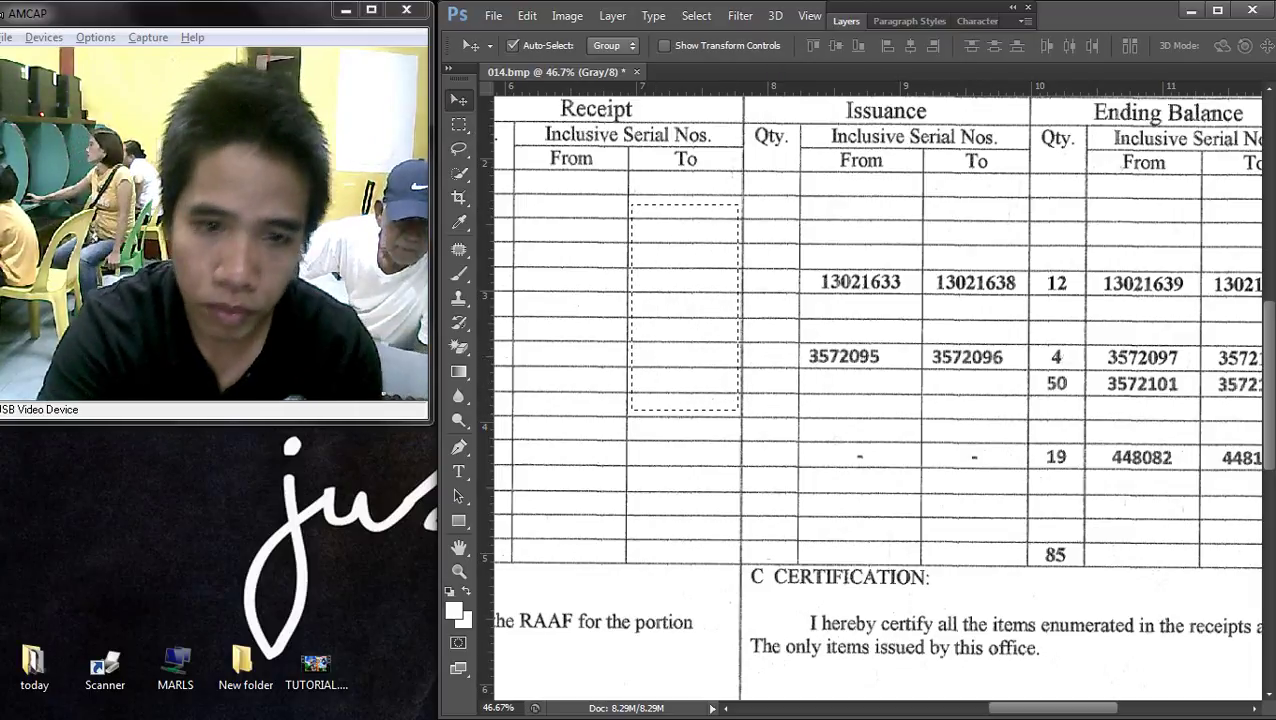
key("ctrl+j")
left_click_drag(689, 225, 868, 233)
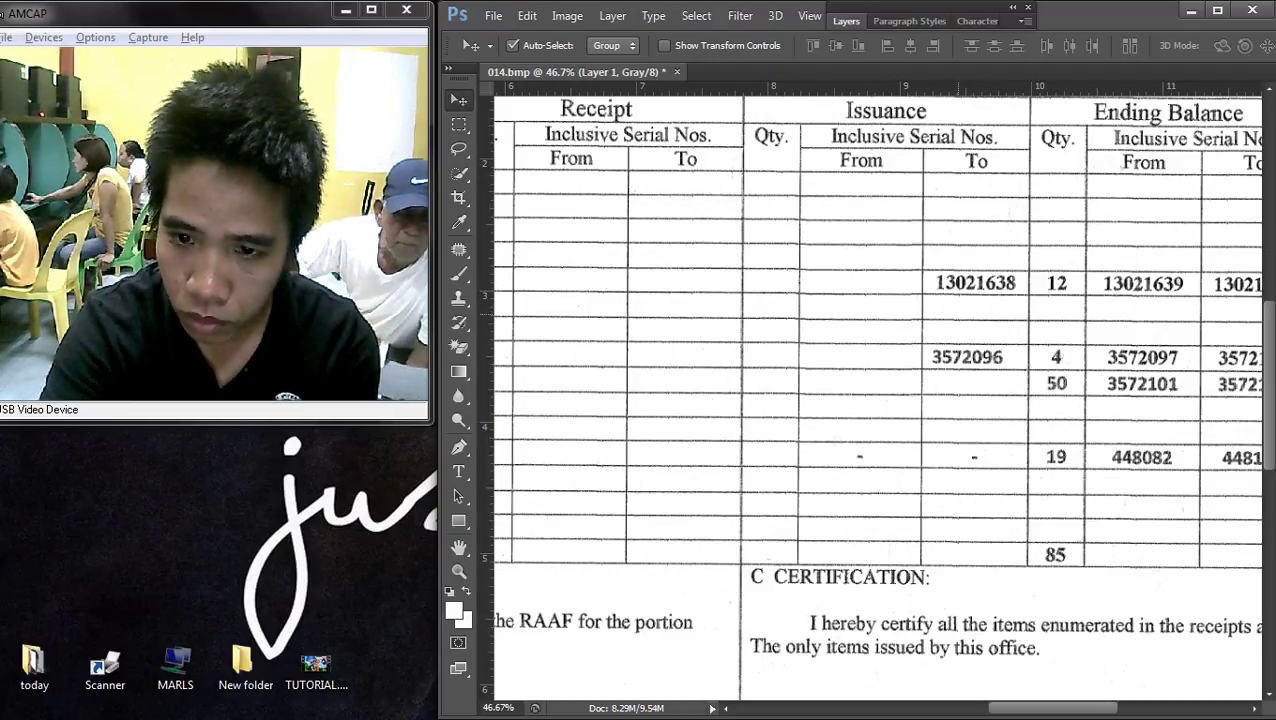
- Duplicate the blank piece over the Issuance To column and drop a stray selection
scroll(932, 229, "up", 2)
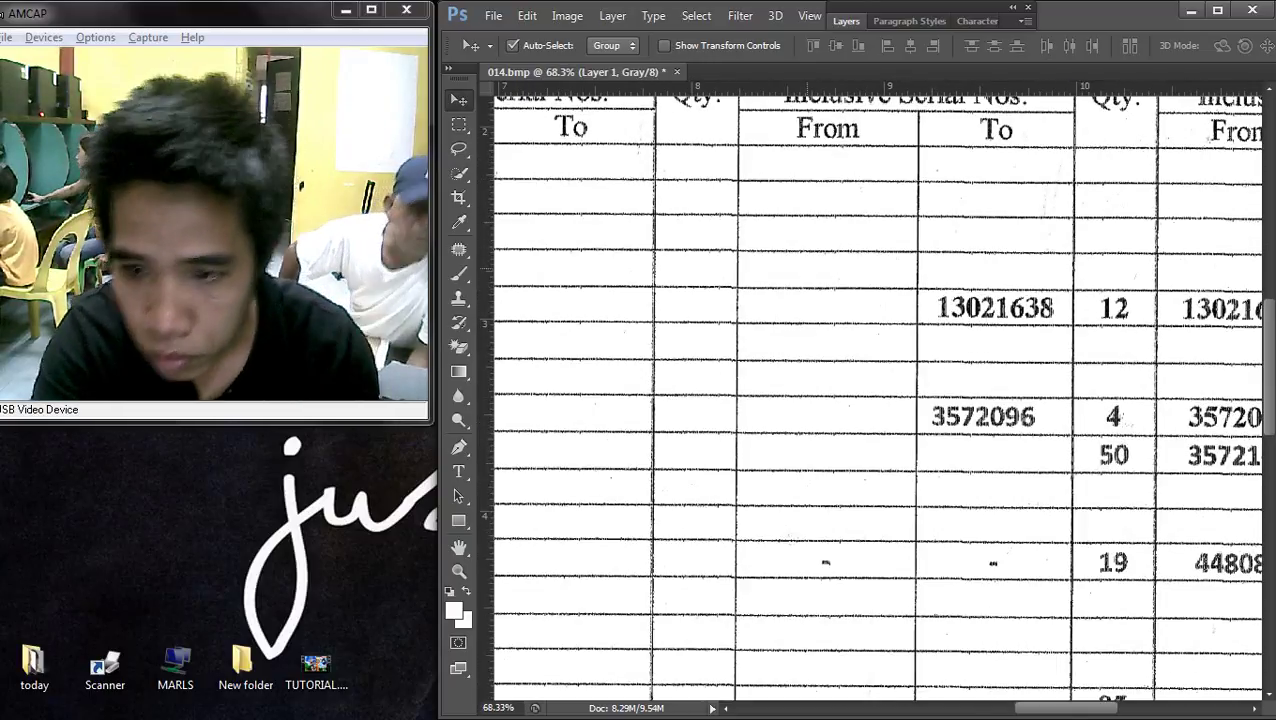
left_click_drag(850, 236, 1030, 233)
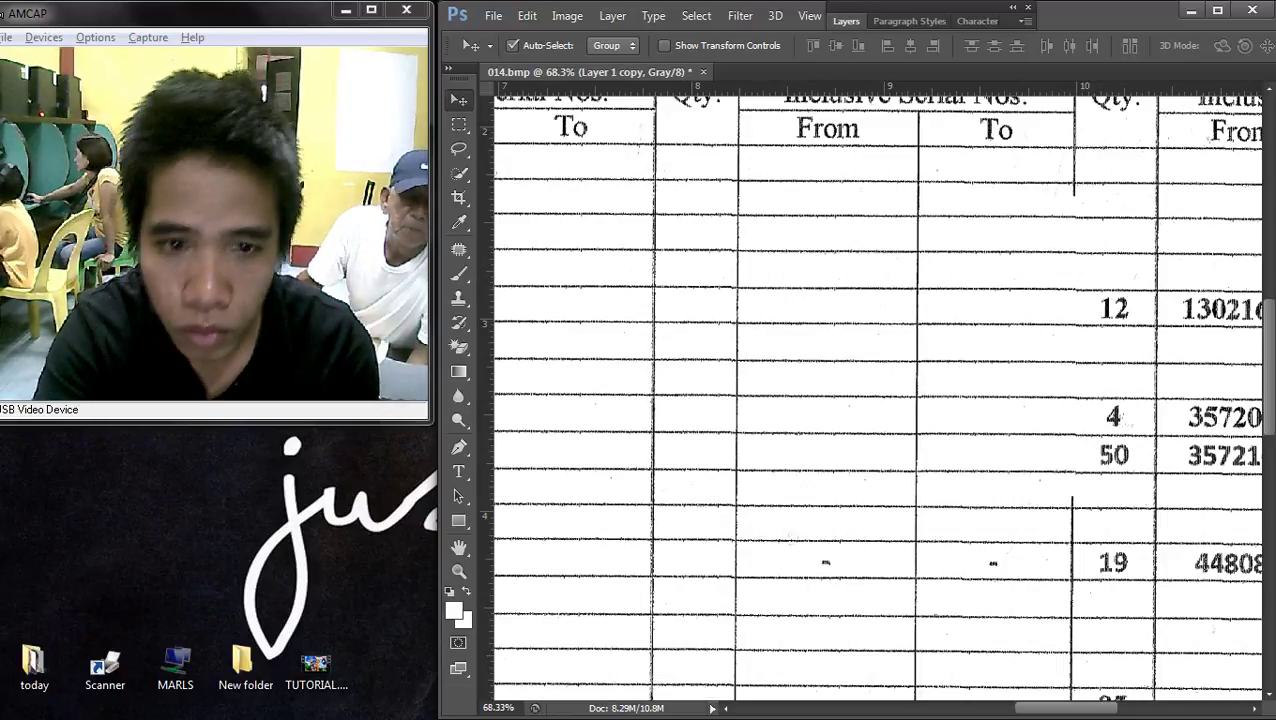
key("m")
left_click_drag(1065, 147, 1238, 580)
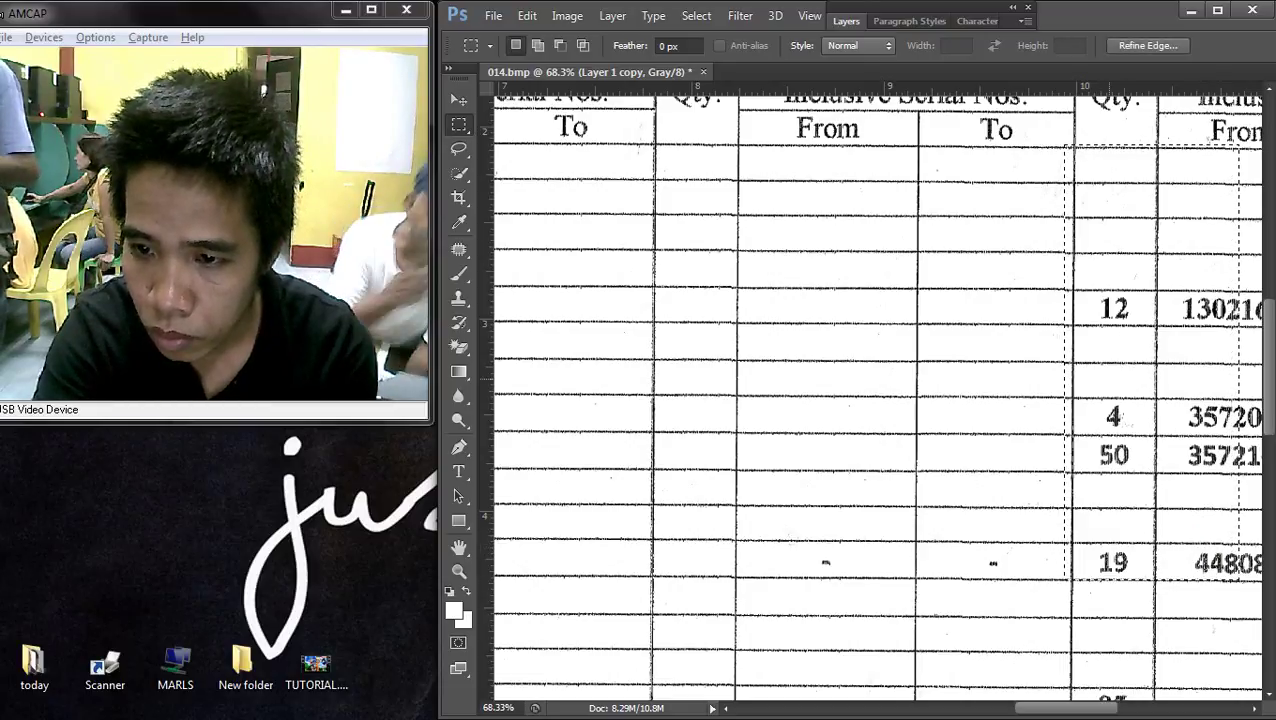
right_click(1050, 245)
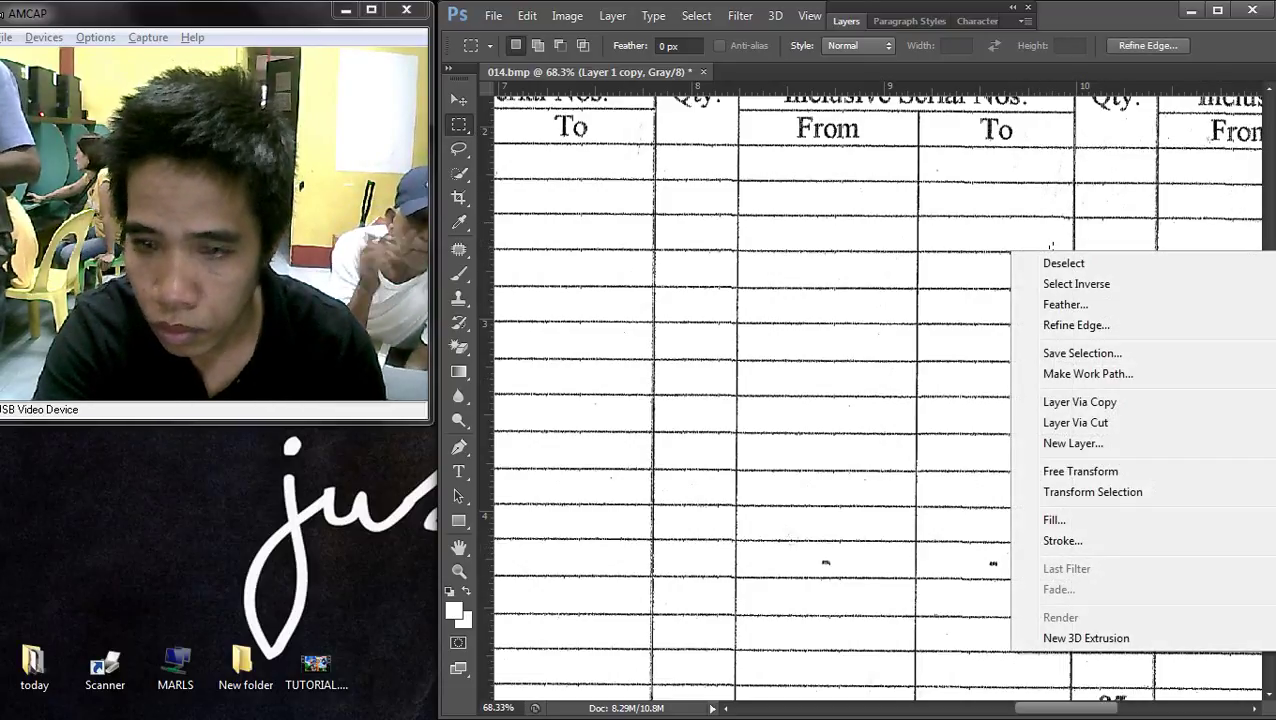
left_click(1052, 252)
key("v")
key("m")
right_click(1050, 246)
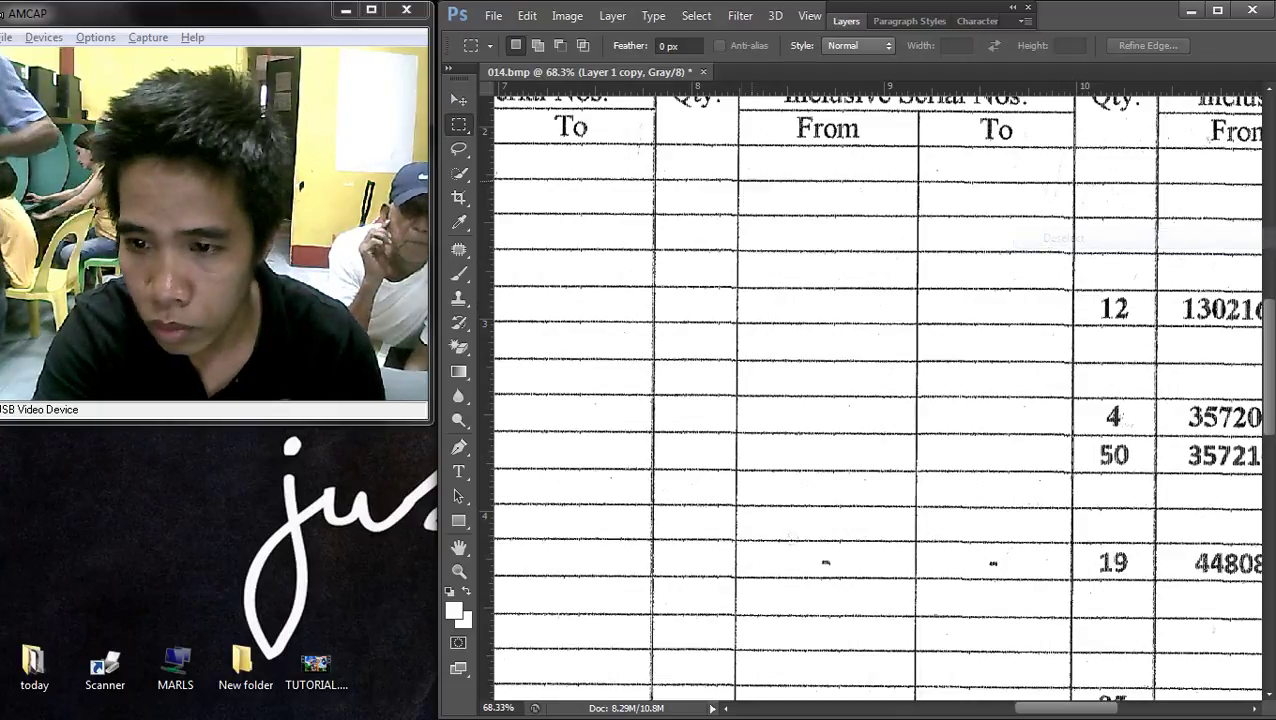
key("v")
- Pick the Layer 1 copy and line the blank strip up with the table rows
right_click(1004, 257)
left_click(1030, 268)
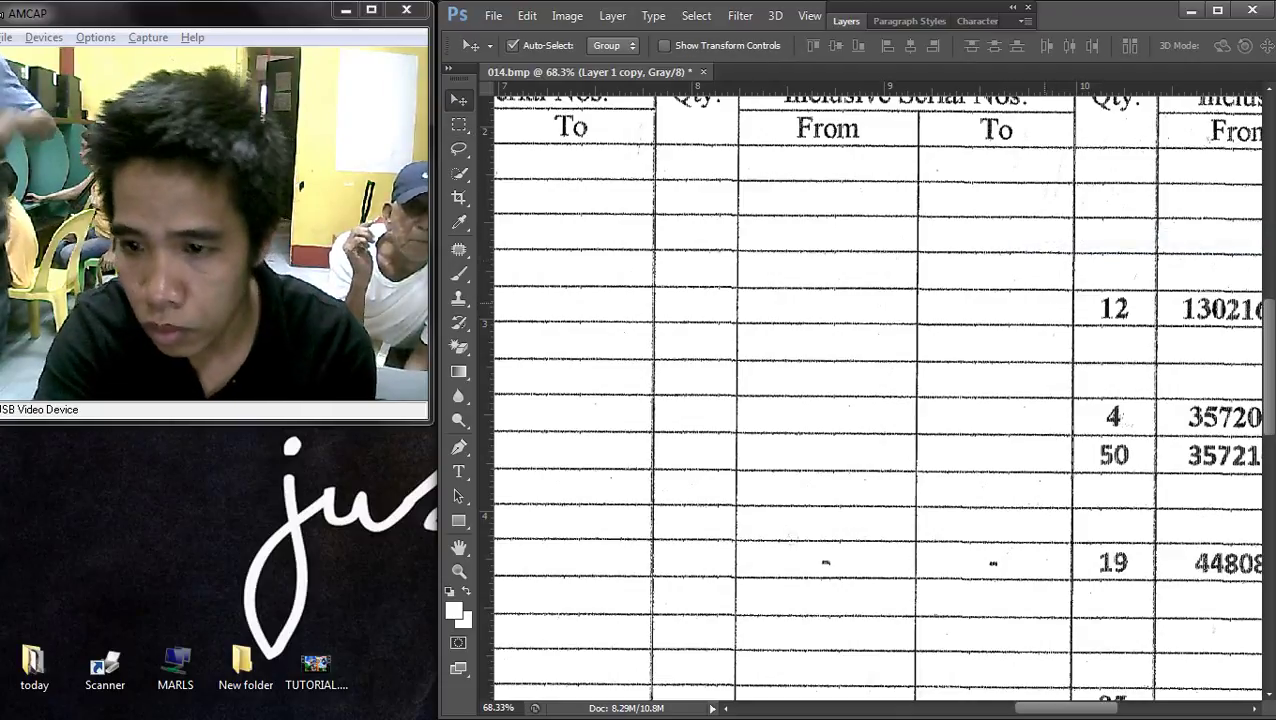
left_click_drag(880, 400, 1020, 420)
right_click(790, 328)
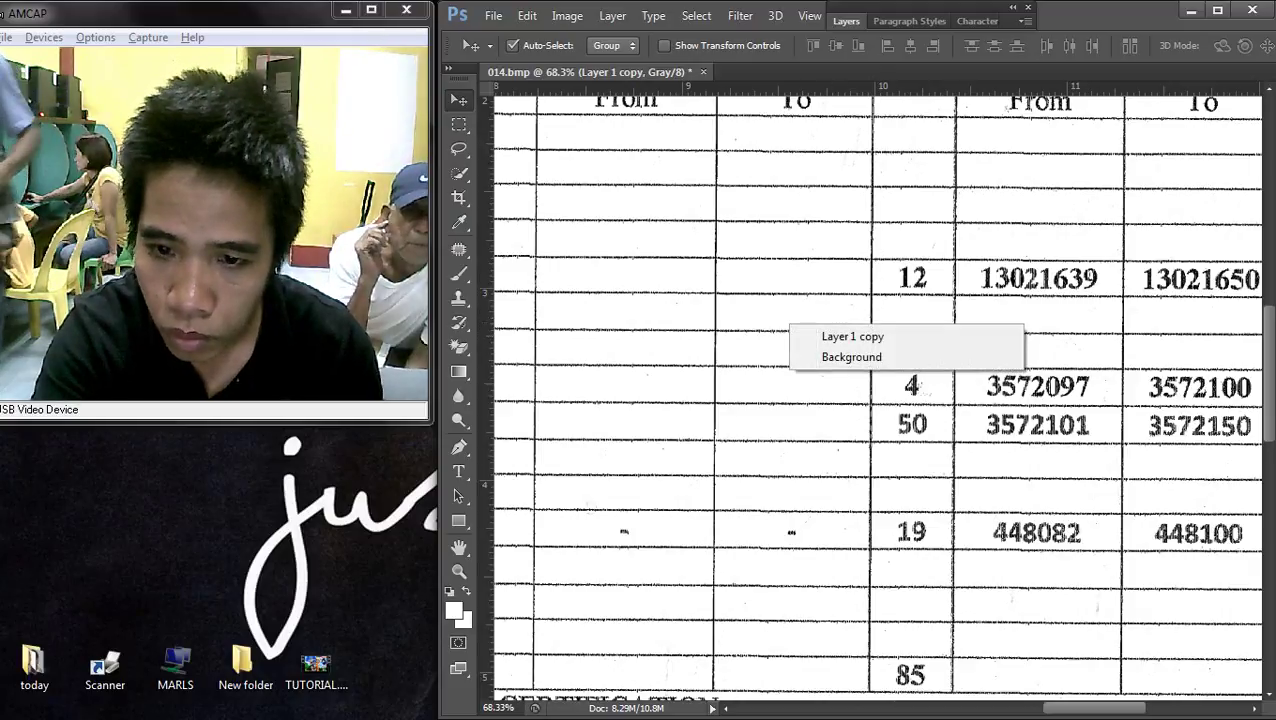
left_click(815, 333)
left_click_drag(790, 312, 967, 314)
left_click_drag(954, 262, 998, 324)
key("ctrl+minus")
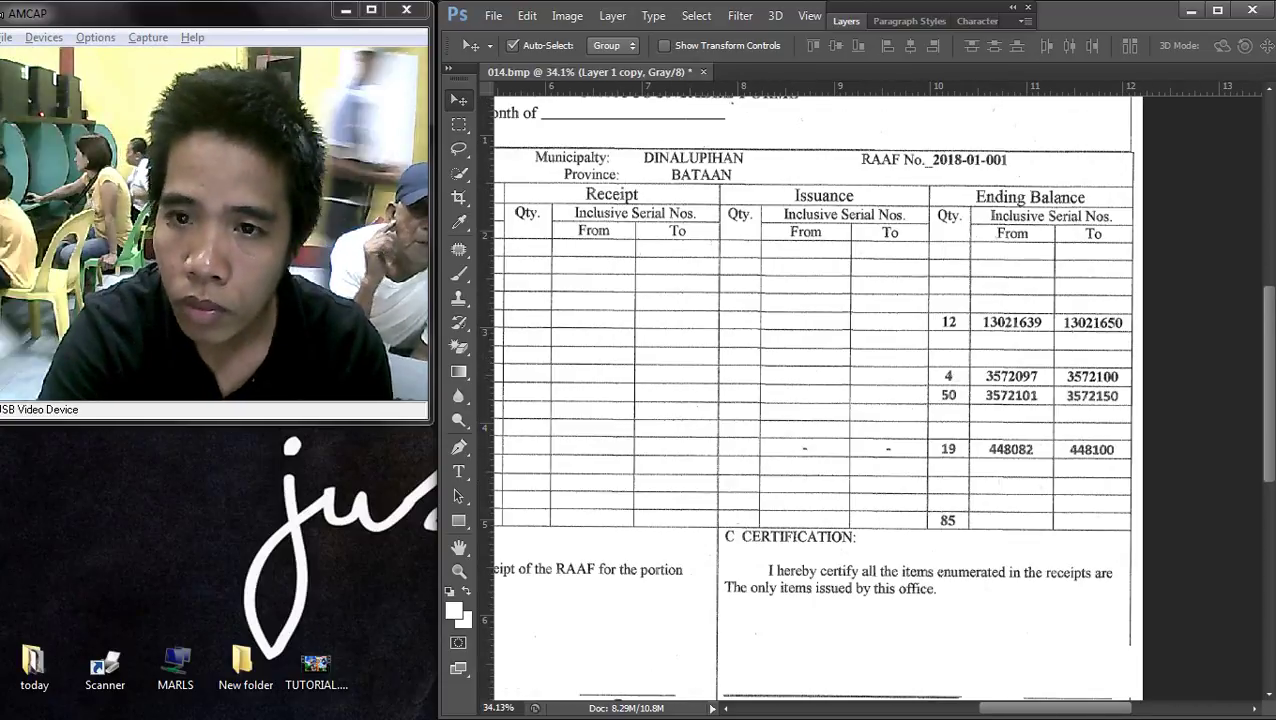
- Merge all visible patch layers into the single Background
key("F7")
right_click(920, 178)
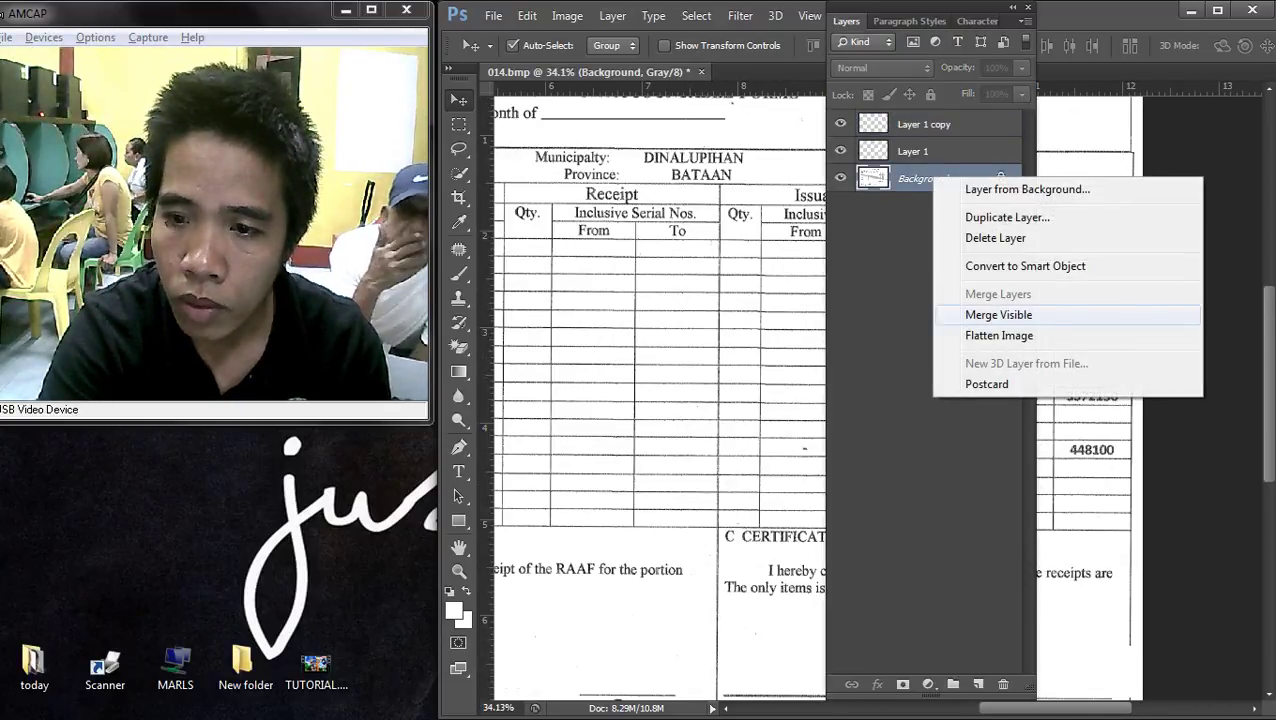
left_click(962, 314)
key("F7")
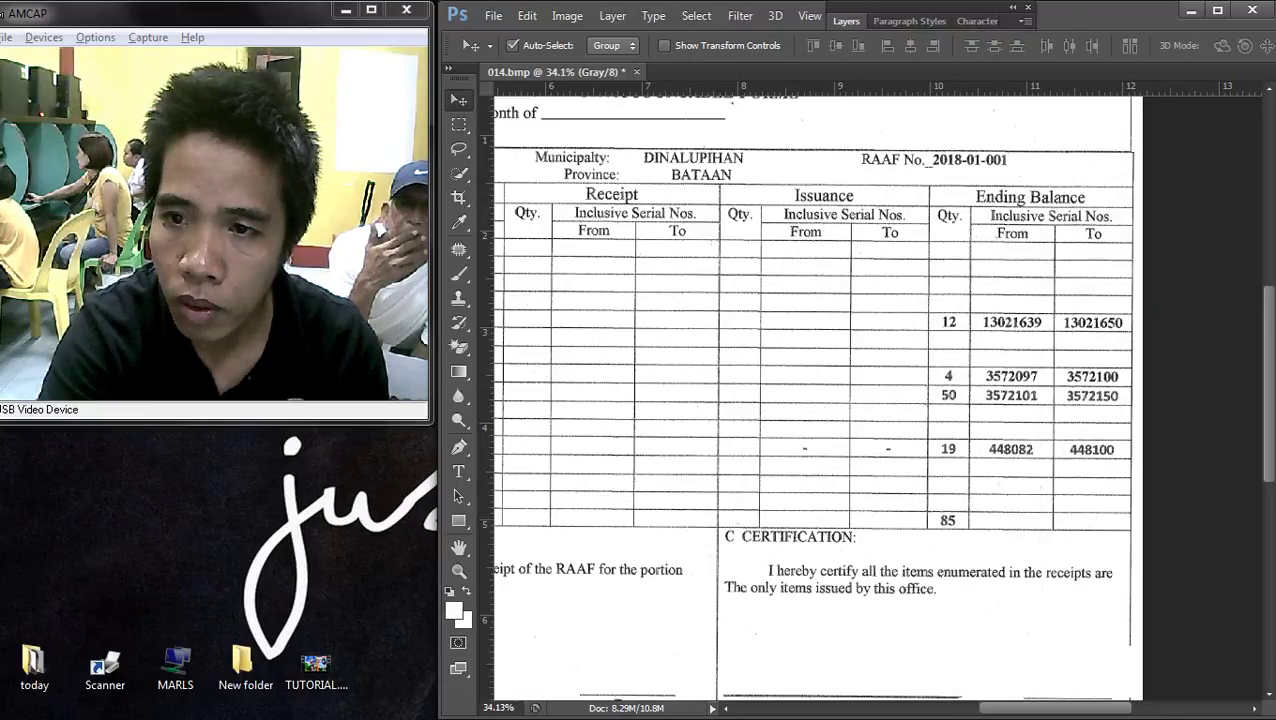
- Clone-stamp away the leftover dash marks beside row 19 inside the selected Issuance To column
key("m")
mouse_move(862, 250)
left_mouse_down()
mouse_move(886, 305)
mouse_move(885, 540)
mouse_move(884, 523)
mouse_move(897, 528)
left_mouse_up()
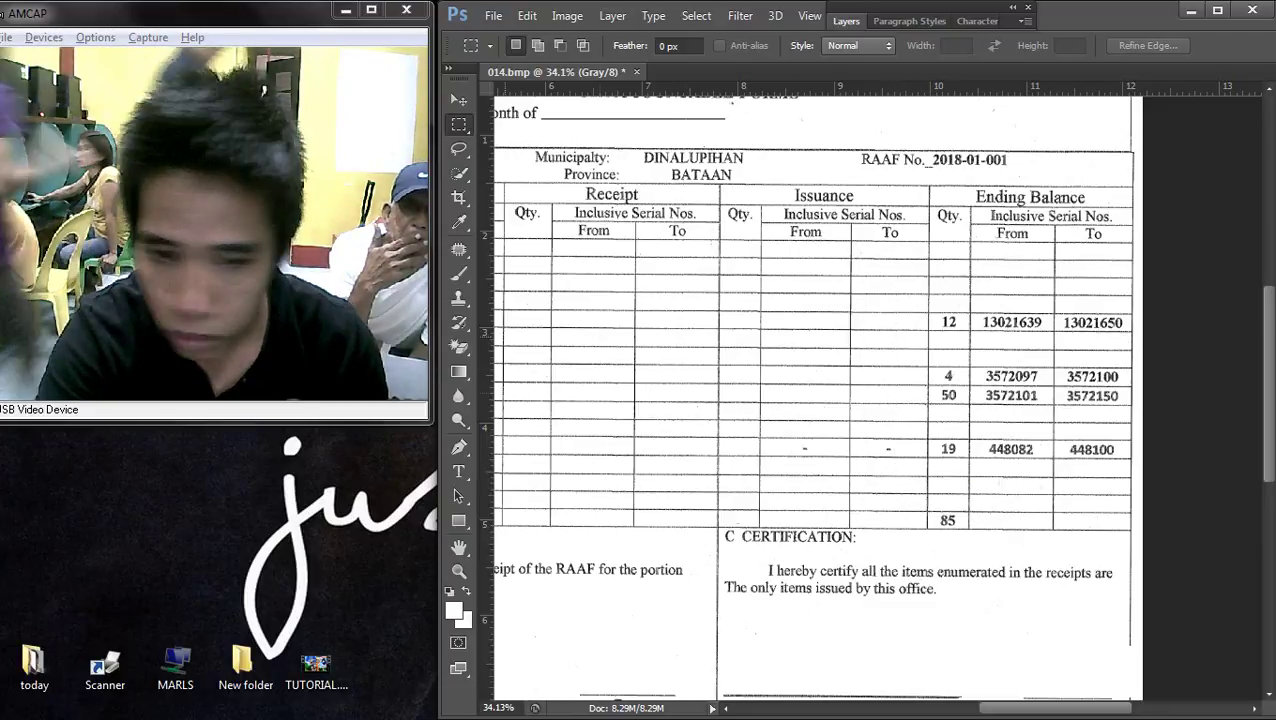
key("s")
scroll(900, 463, "up", 2)
scroll(850, 435, "up", 3)
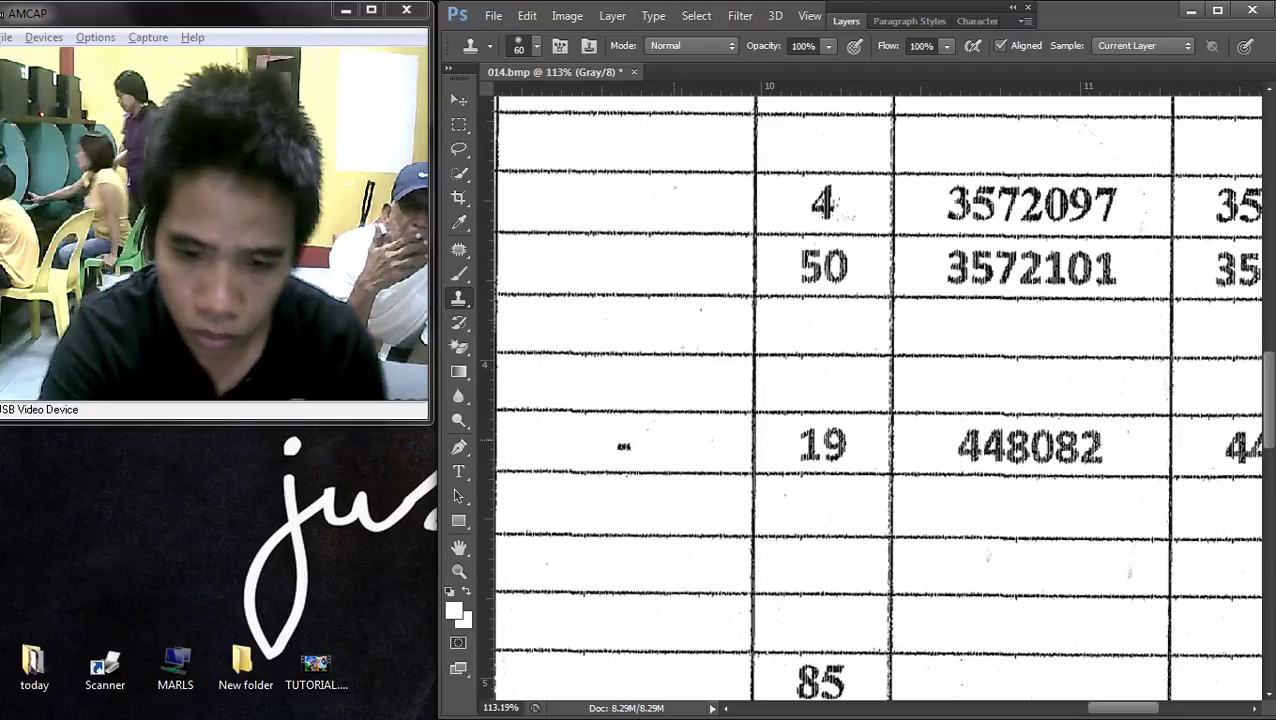
left_click(753, 450)
left_click(743, 448)
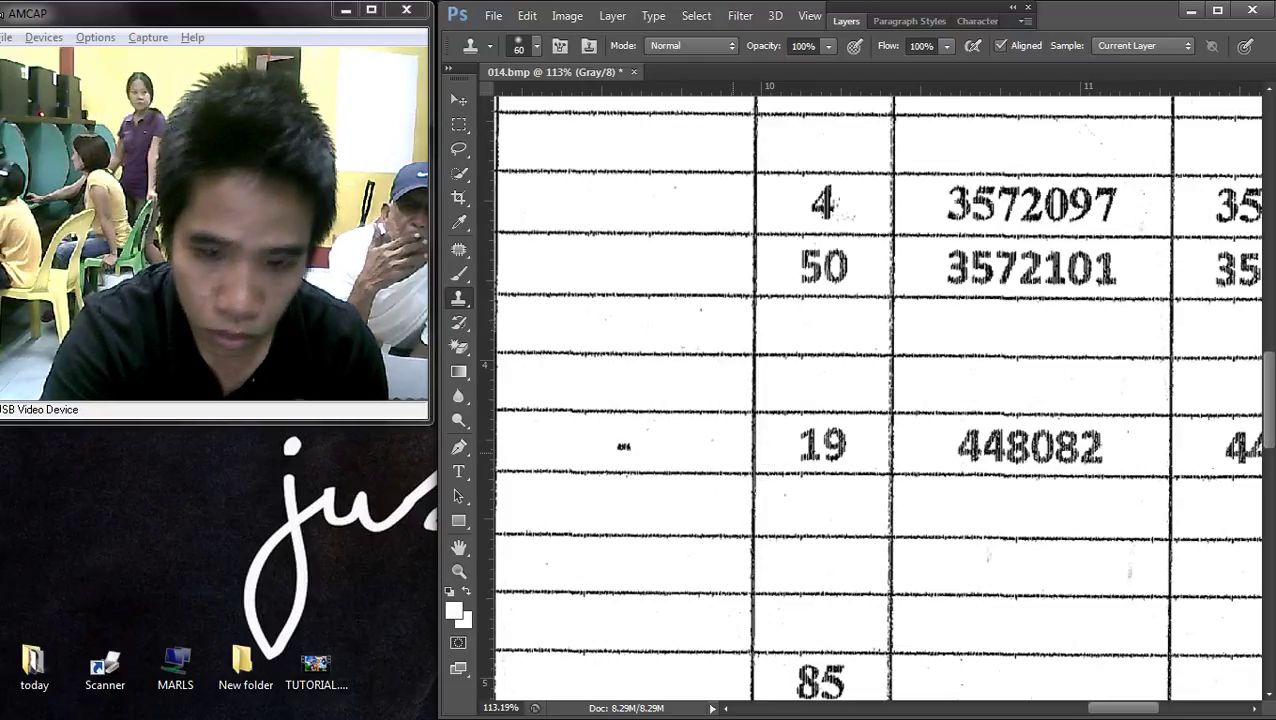
left_click(736, 451)
left_click(720, 455)
key("bracketleft")
key("bracketleft")
key("bracketleft")
key("bracketleft")
left_click(696, 458)
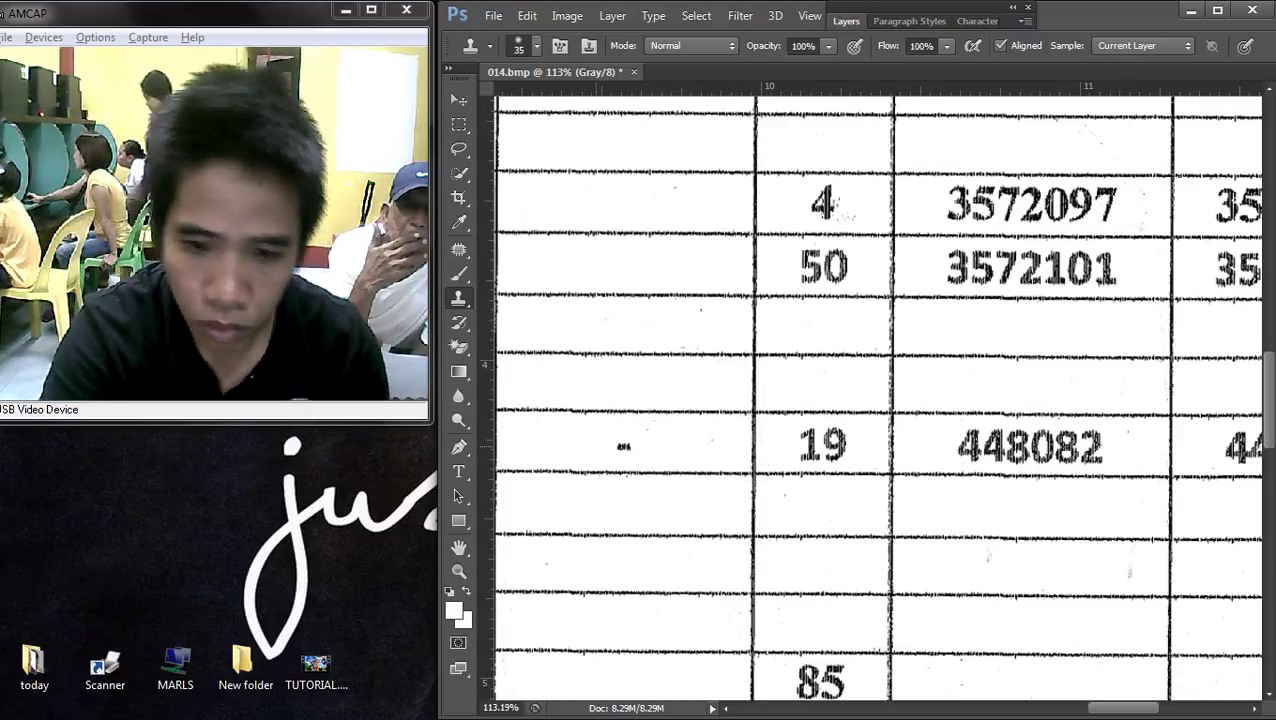
scroll(623, 446, "down", 2)
scroll(750, 447, "left", 3)
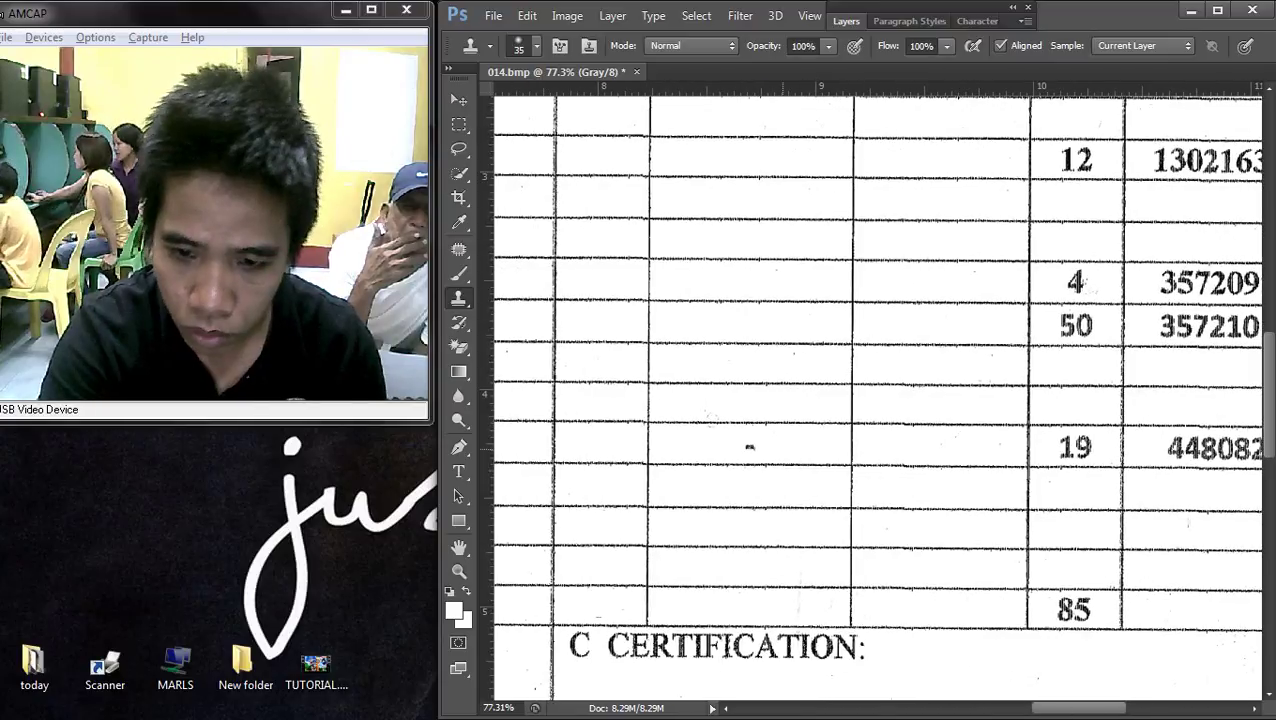
scroll(806, 448, "down", 4)
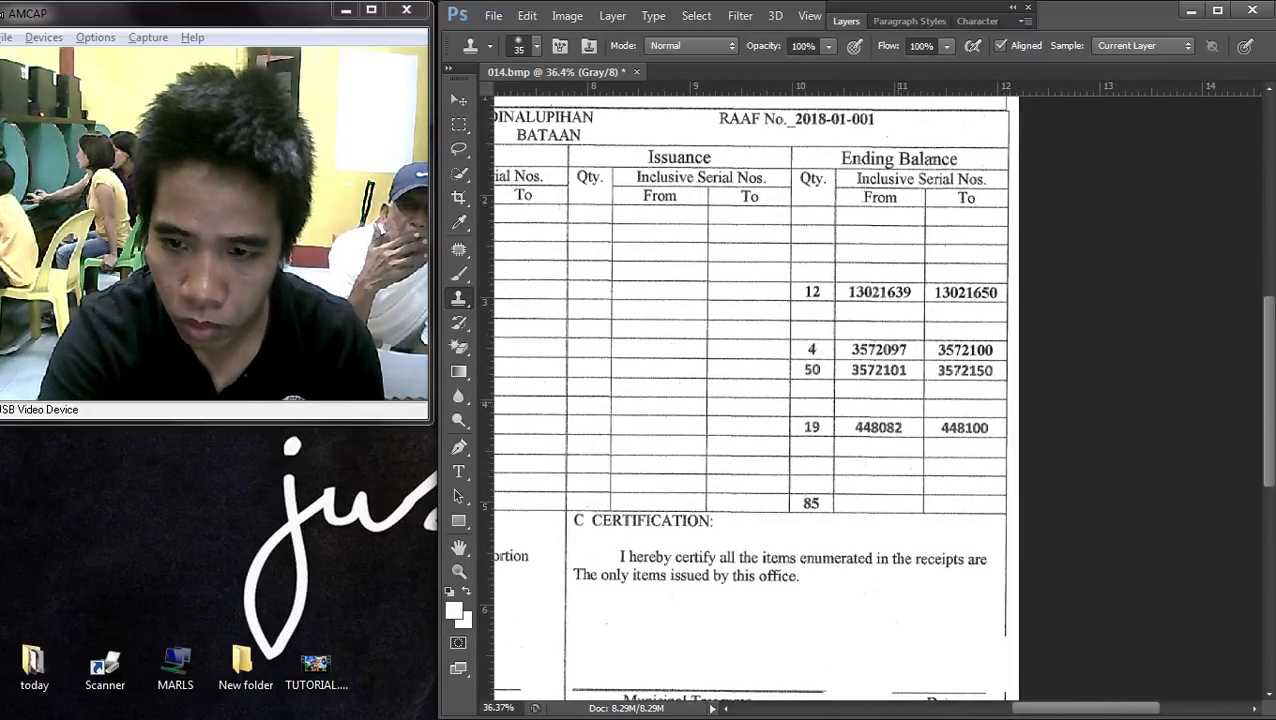
- Select the blank Issuance From column and move it over the Ending Balance From serial numbers
key("m")
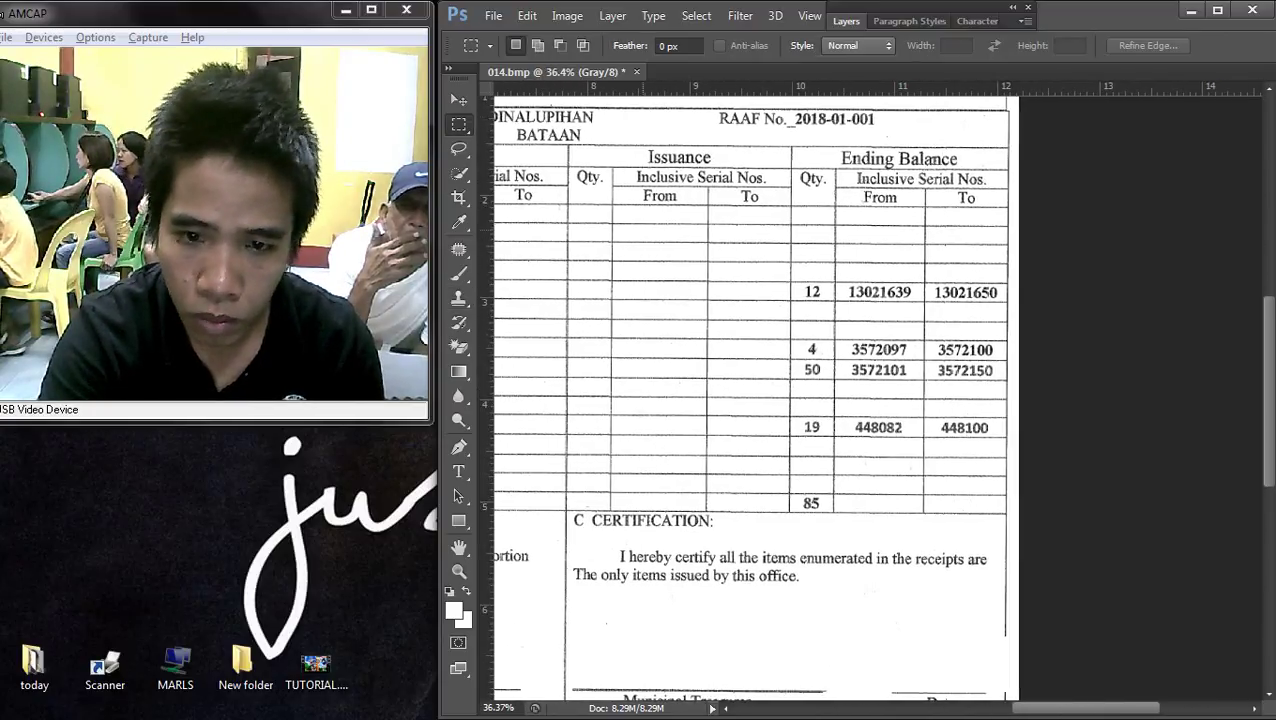
left_click_drag(618, 213, 705, 510)
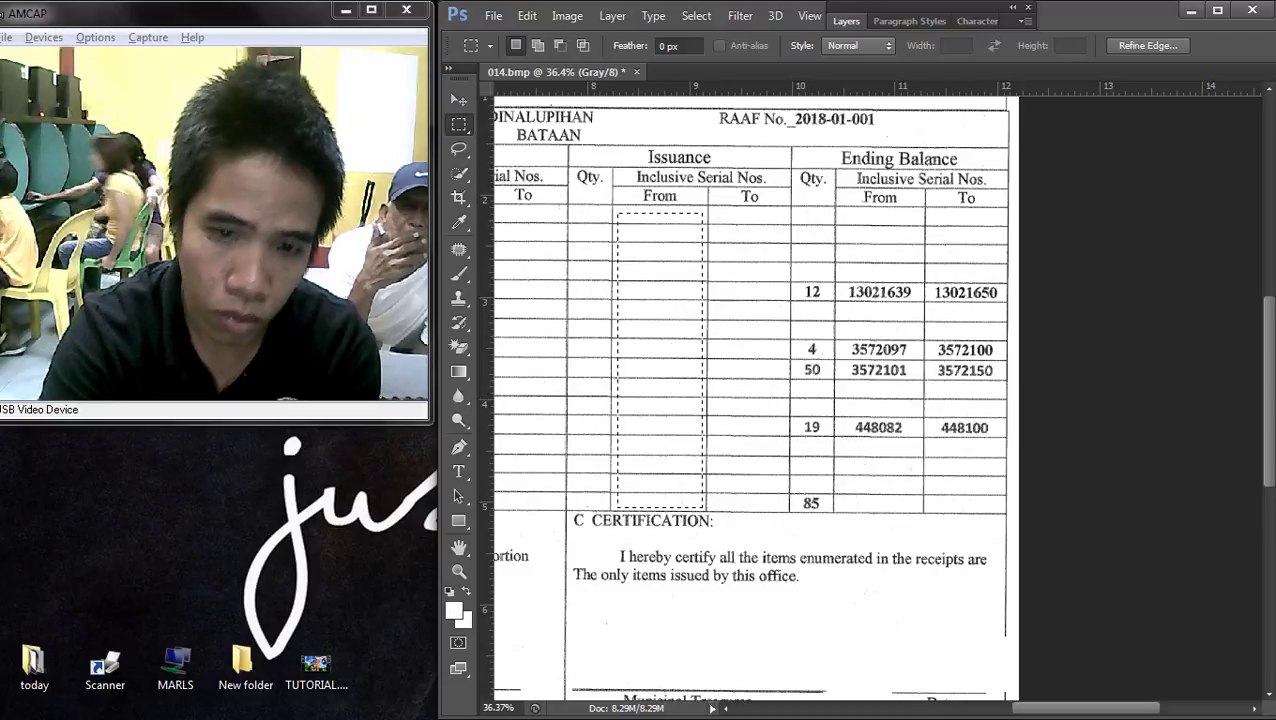
key("v")
scroll(777, 204, "down", 2)
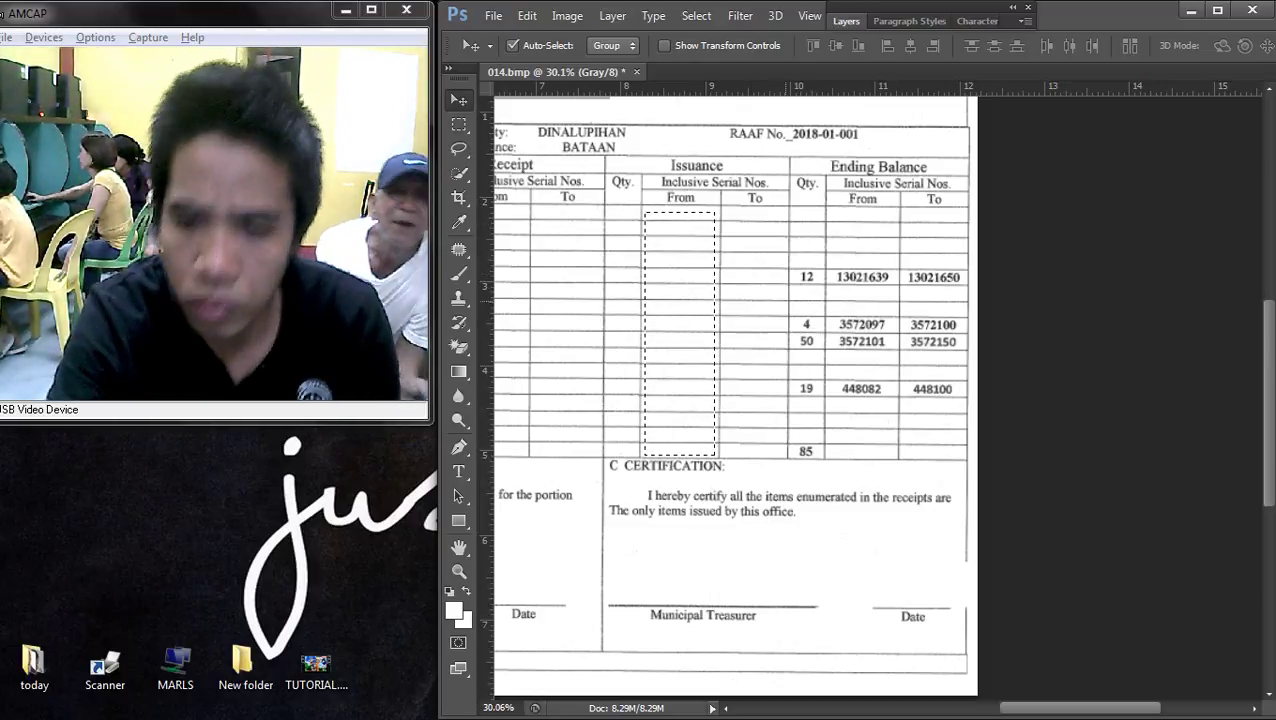
scroll(706, 406, "up", 3)
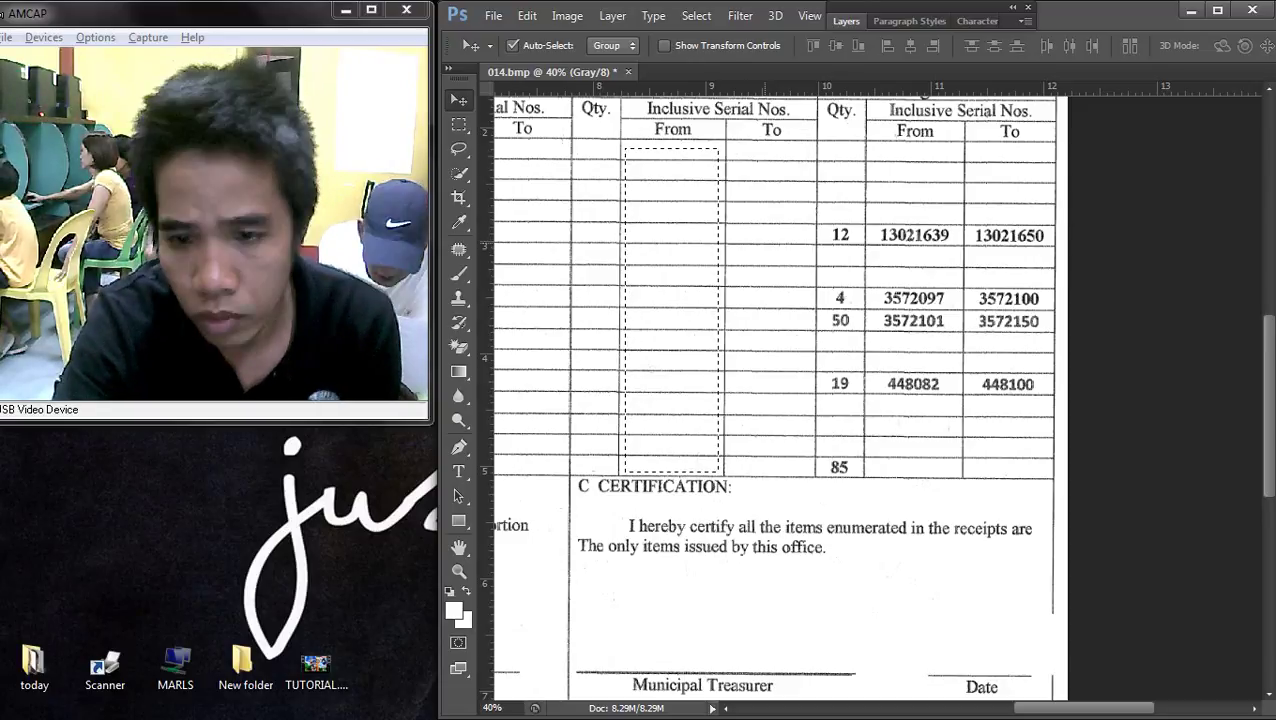
left_click_drag(680, 215, 904, 205)
- Nudge the blank column down and back up until its row lines match the table
scroll(905, 250, "up", 3)
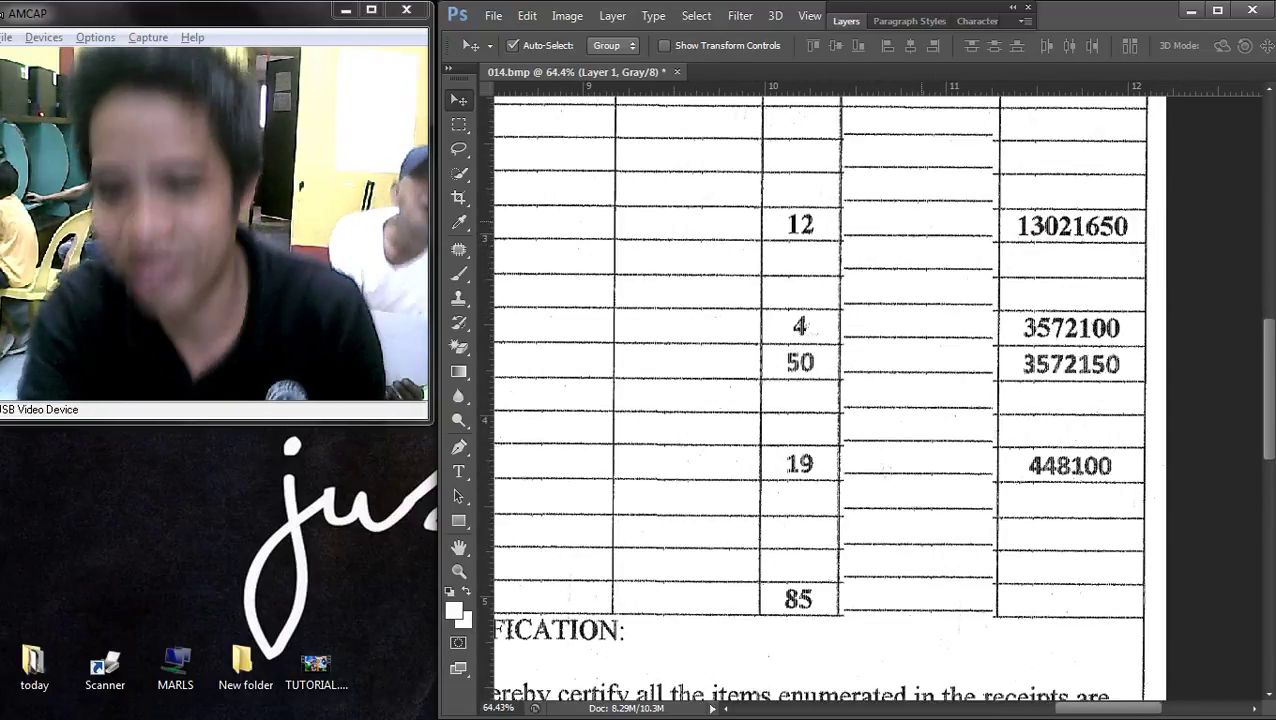
scroll(830, 400, "right", 2)
scroll(830, 400, "up", 1)
key("Down")
key("Down")
key("Down")
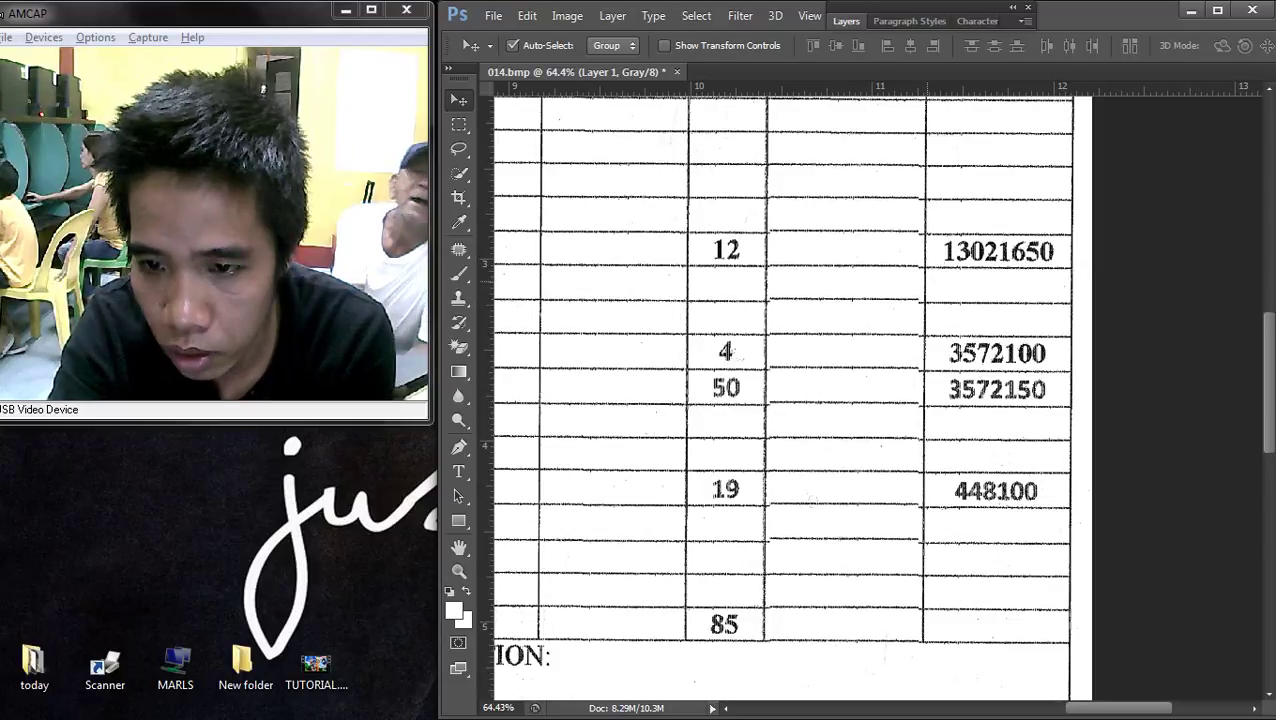
key("Down")
key("Down")
key("Down")
key("Down")
key("Down")
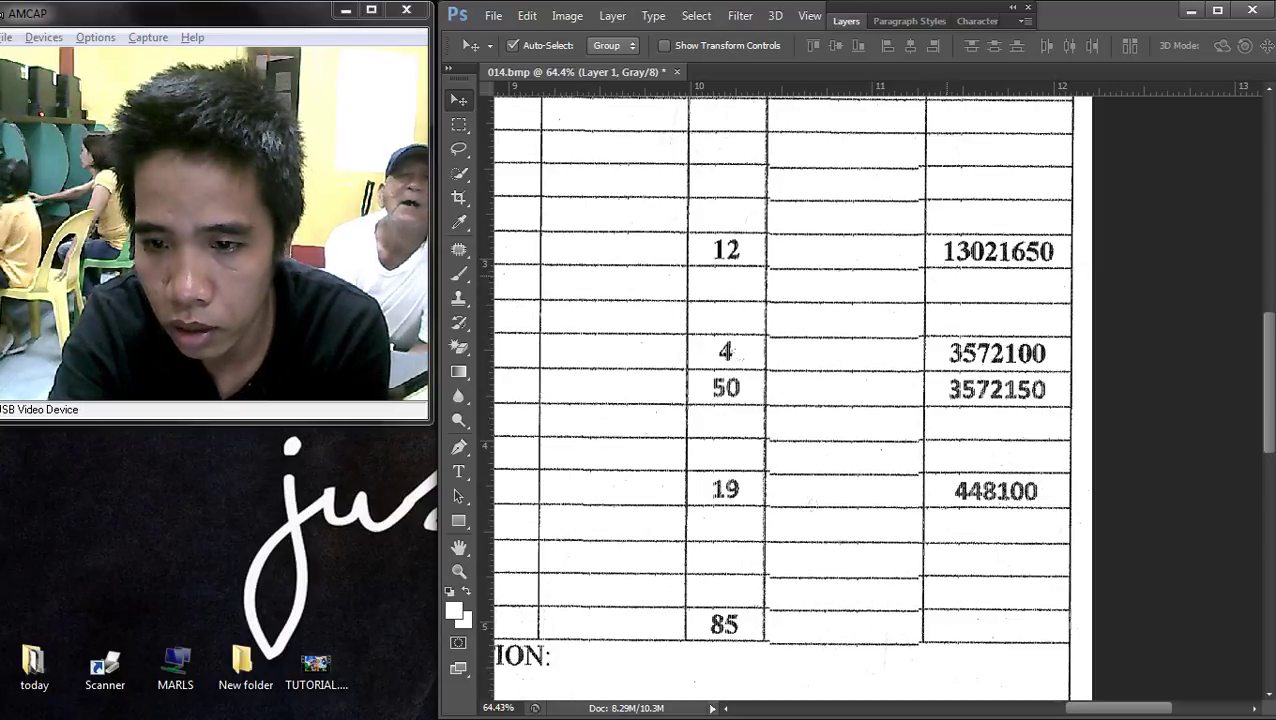
key("Down")
key("Down")
scroll(929, 269, "up", 2)
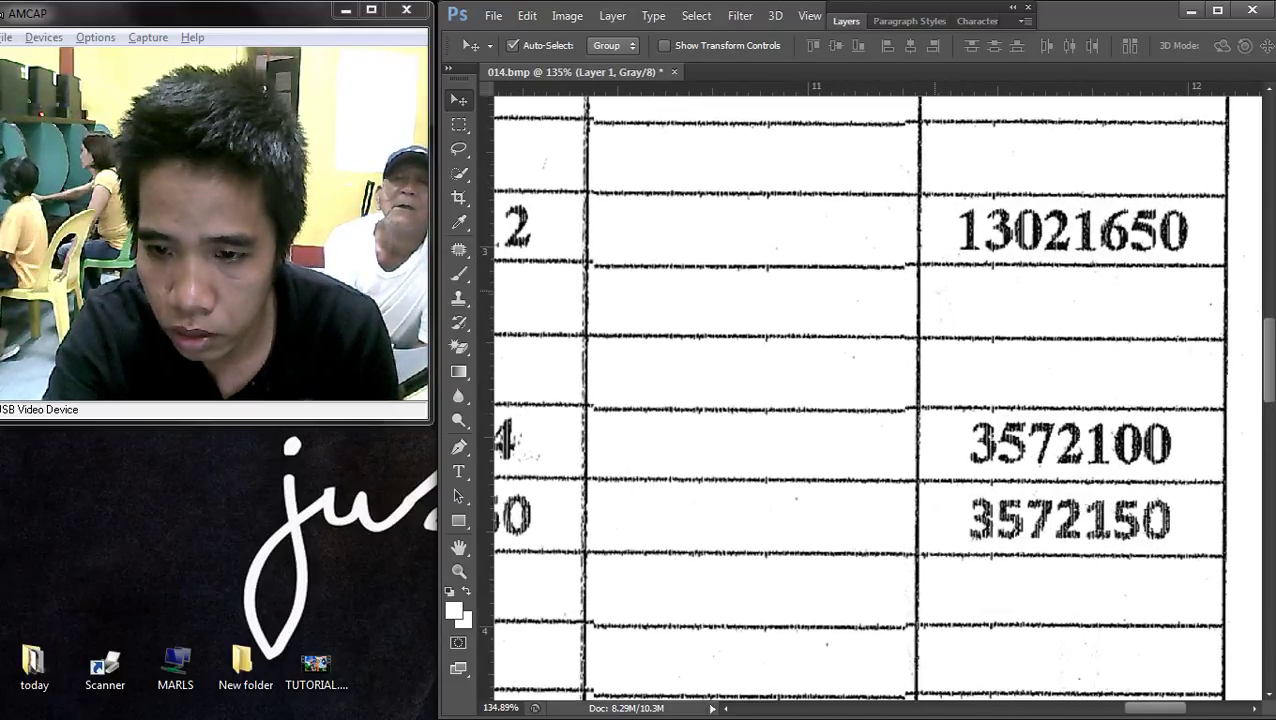
key("Up")
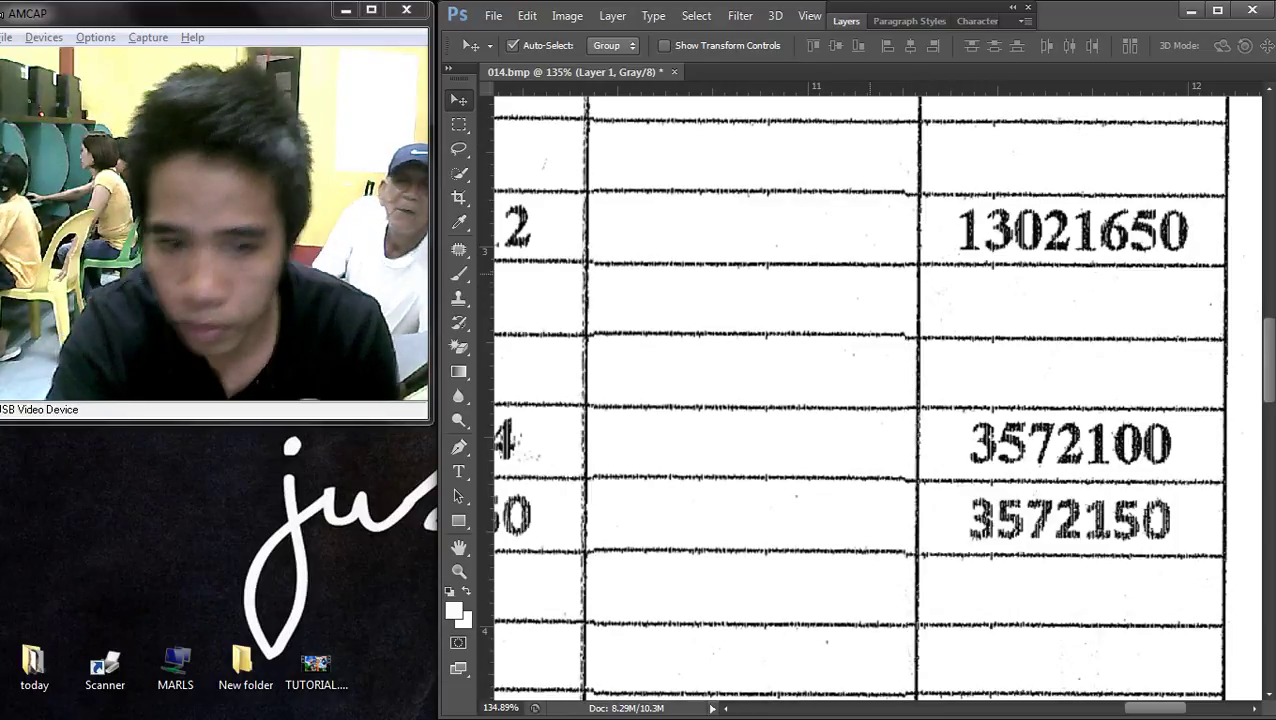
key("Up")
- Slide the blank cell copy over the Ending Balance To serial numbers
left_click_drag(808, 210, 1150, 240)
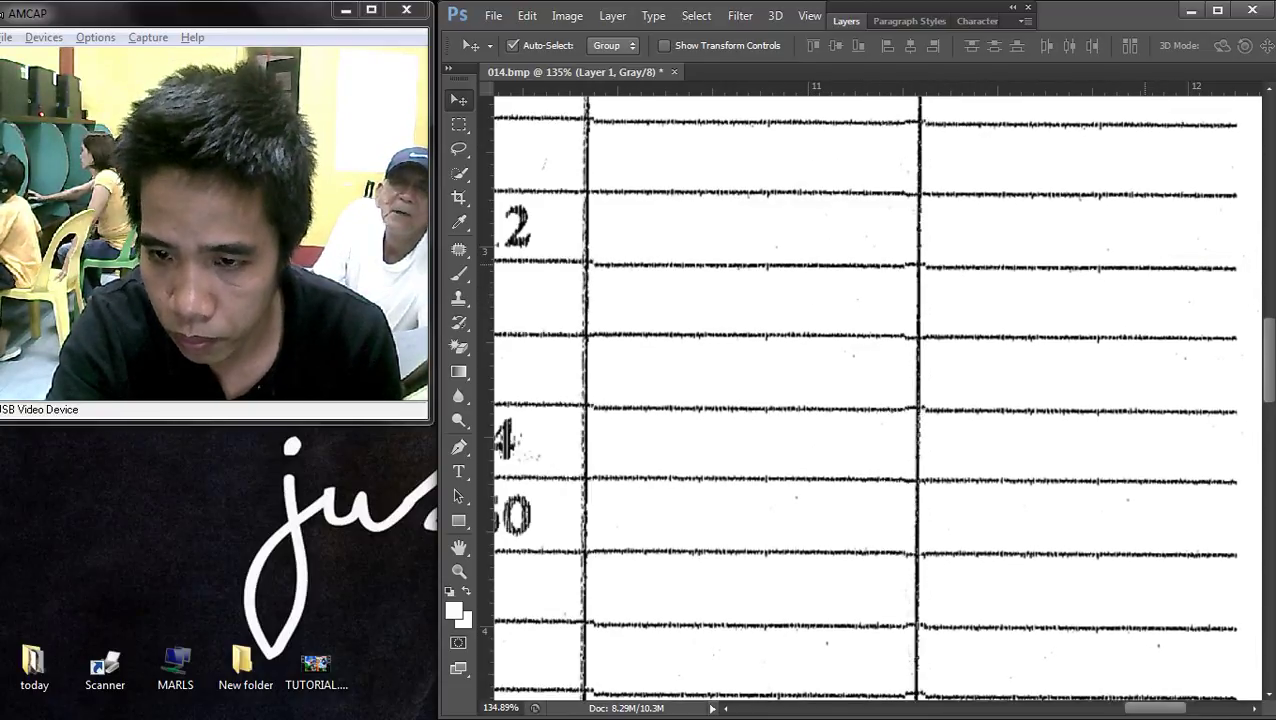
scroll(1150, 240, "down", 3)
scroll(838, 400, "up", 2)
scroll(838, 400, "right", 3)
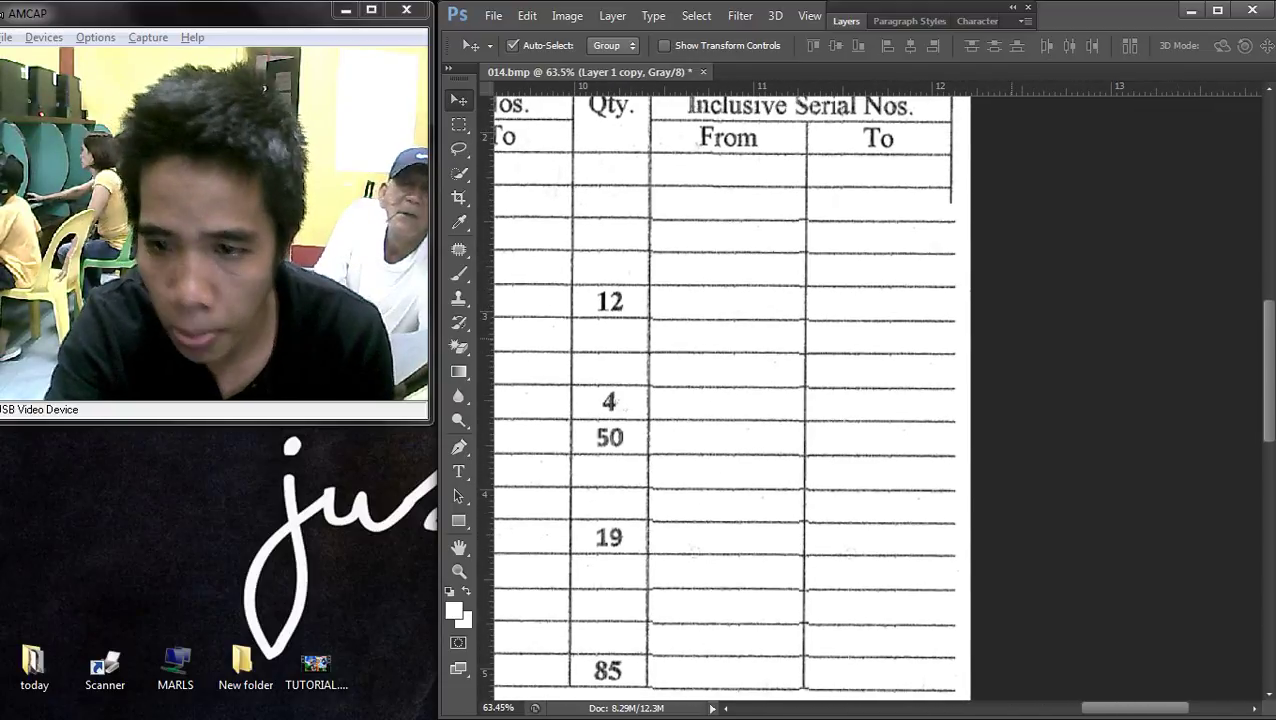
scroll(730, 400, "down", 2)
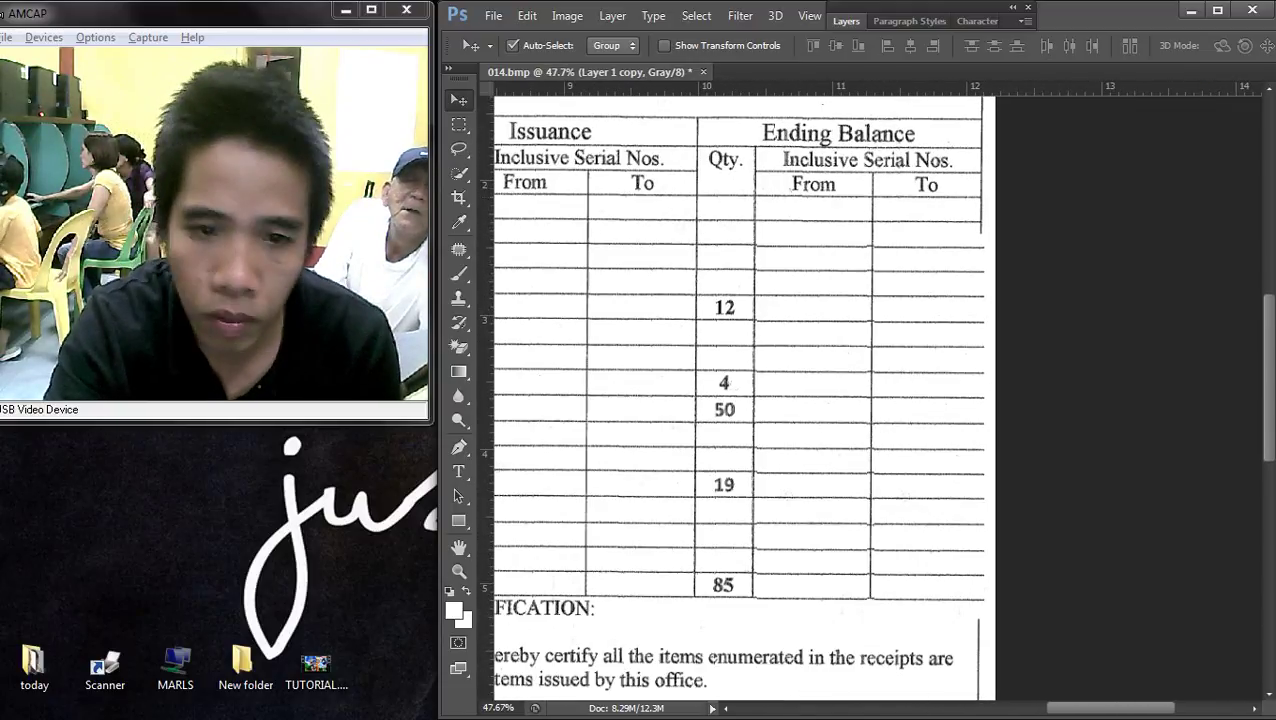
key("m")
scroll(738, 400, "down", 1)
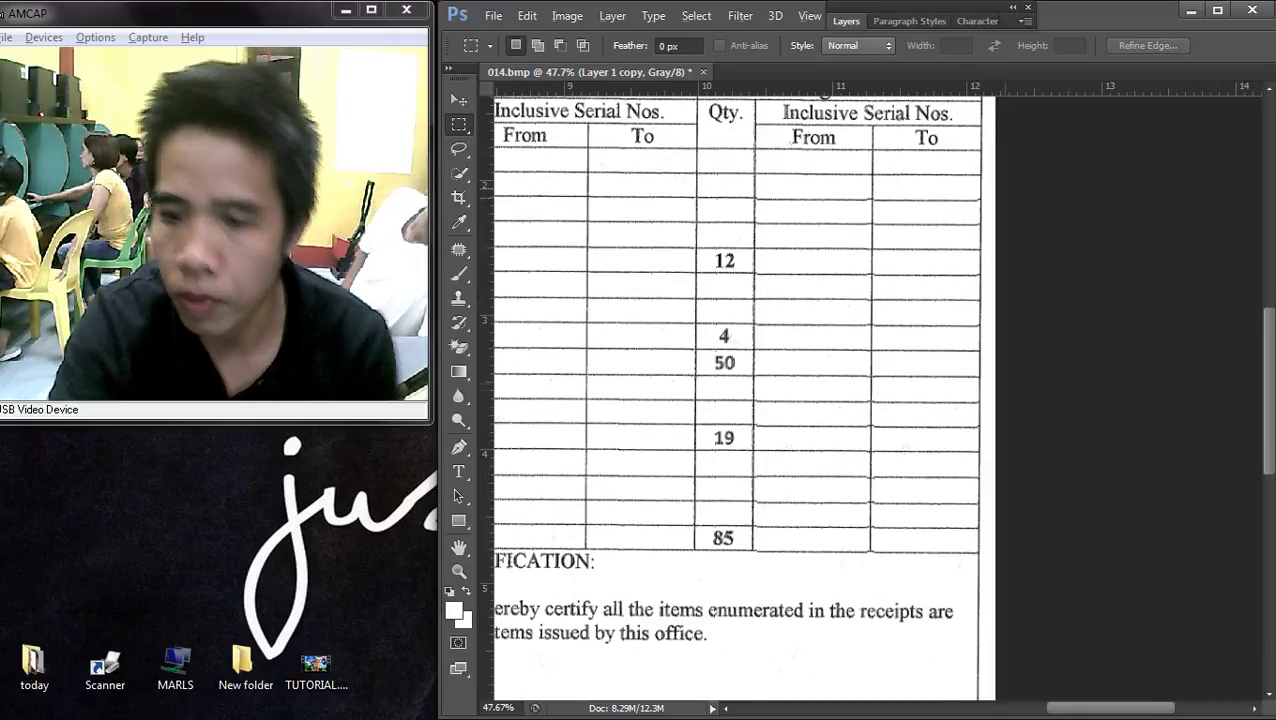
scroll(738, 400, "down", 1)
scroll(738, 400, "up", 3)
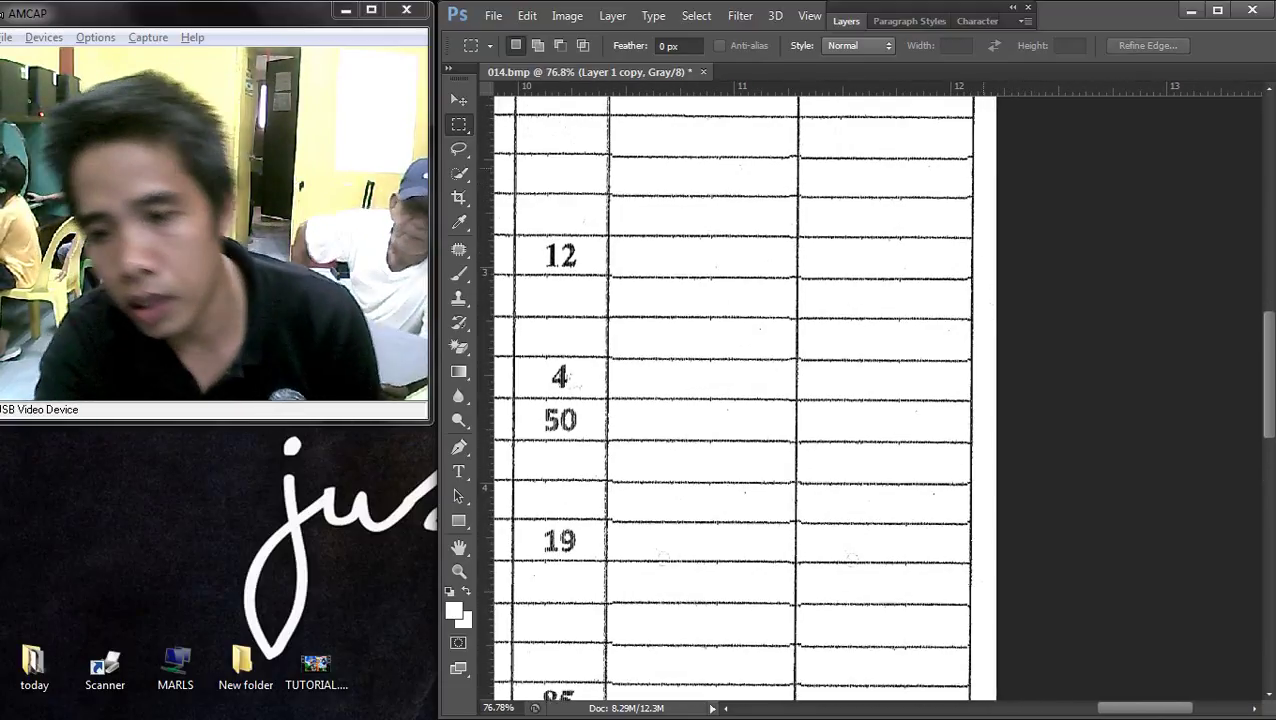
key("v")
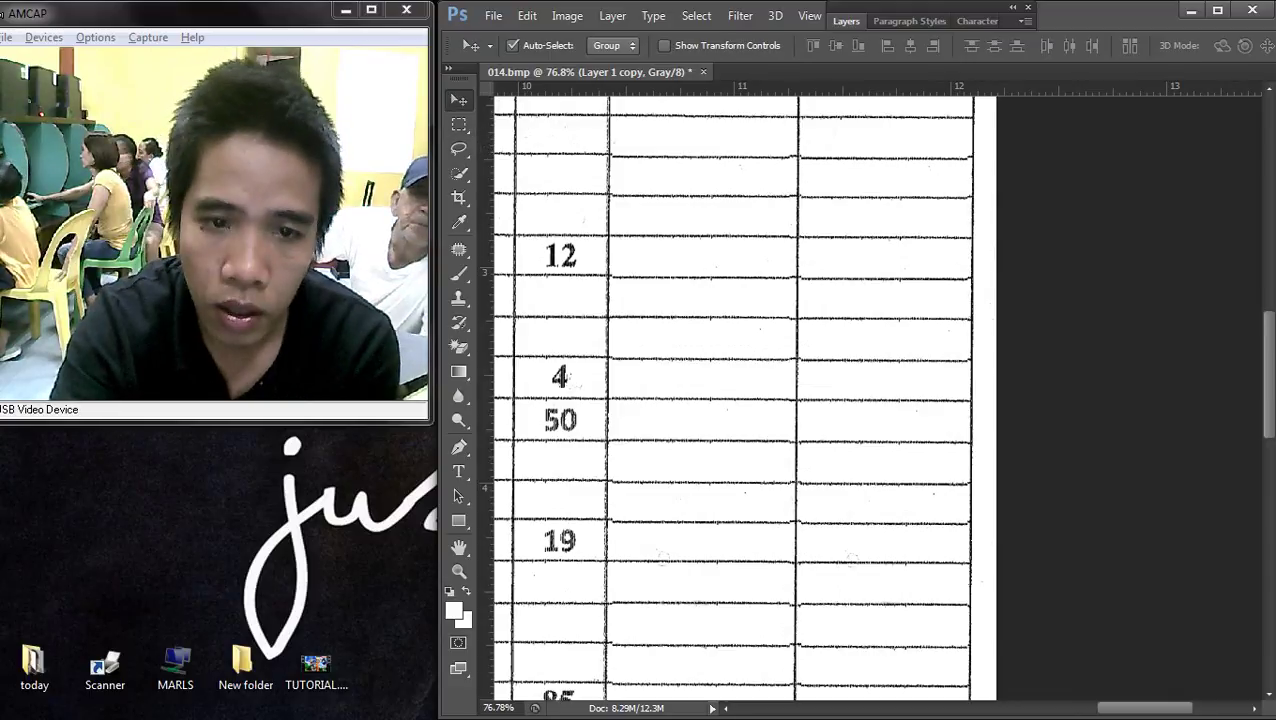
- Merge all visible layers into a single background layer with Merge Visible
right_click(934, 236)
left_click(965, 247)
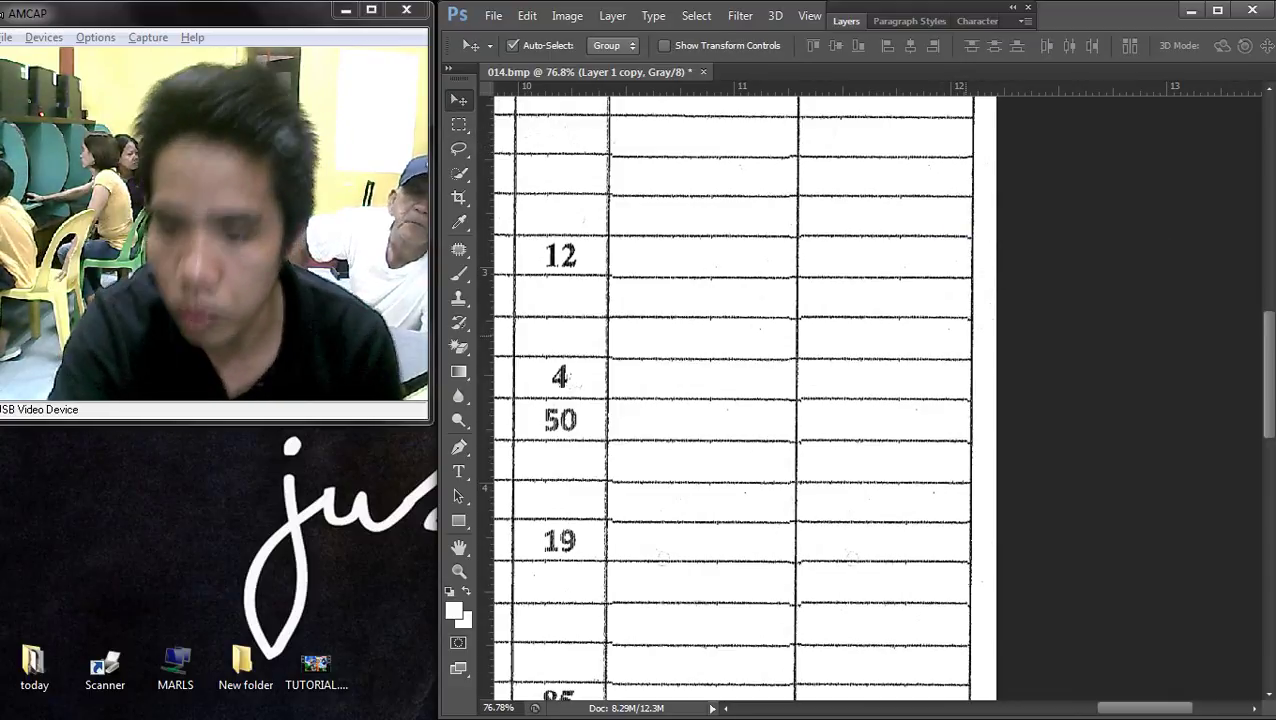
scroll(738, 400, "down", 2)
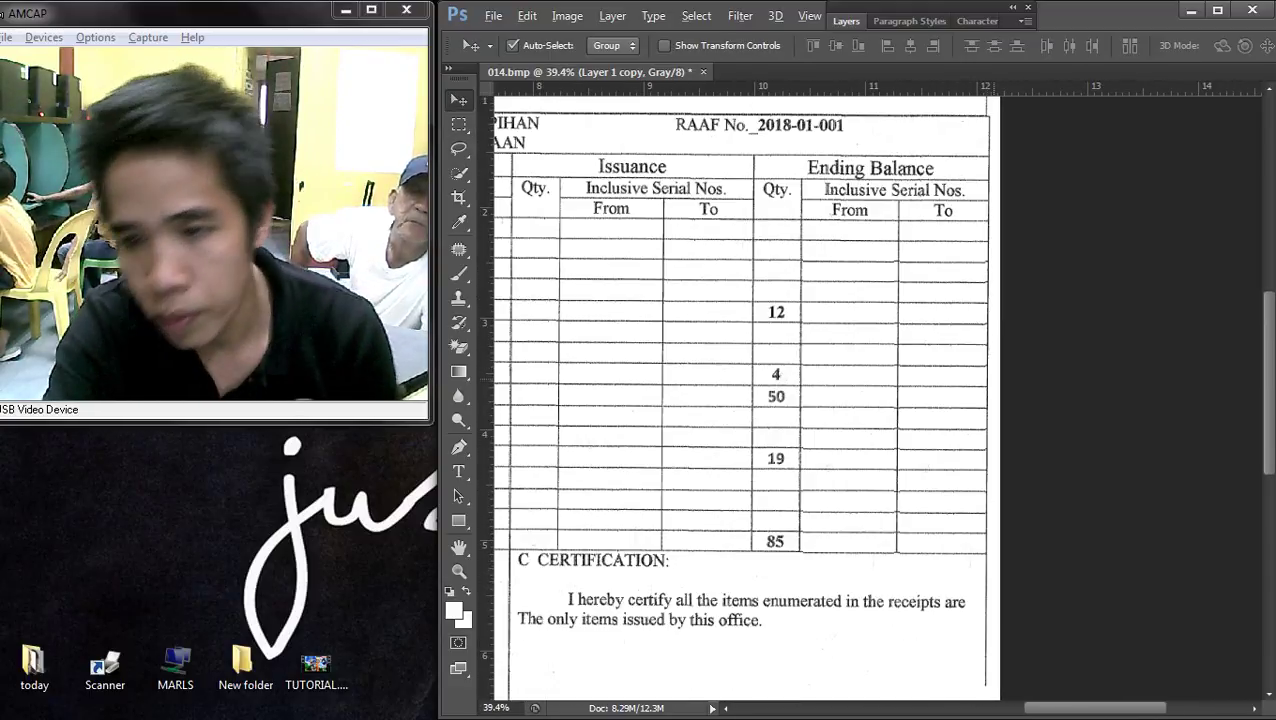
scroll(968, 198, "up", 2)
key("F7")
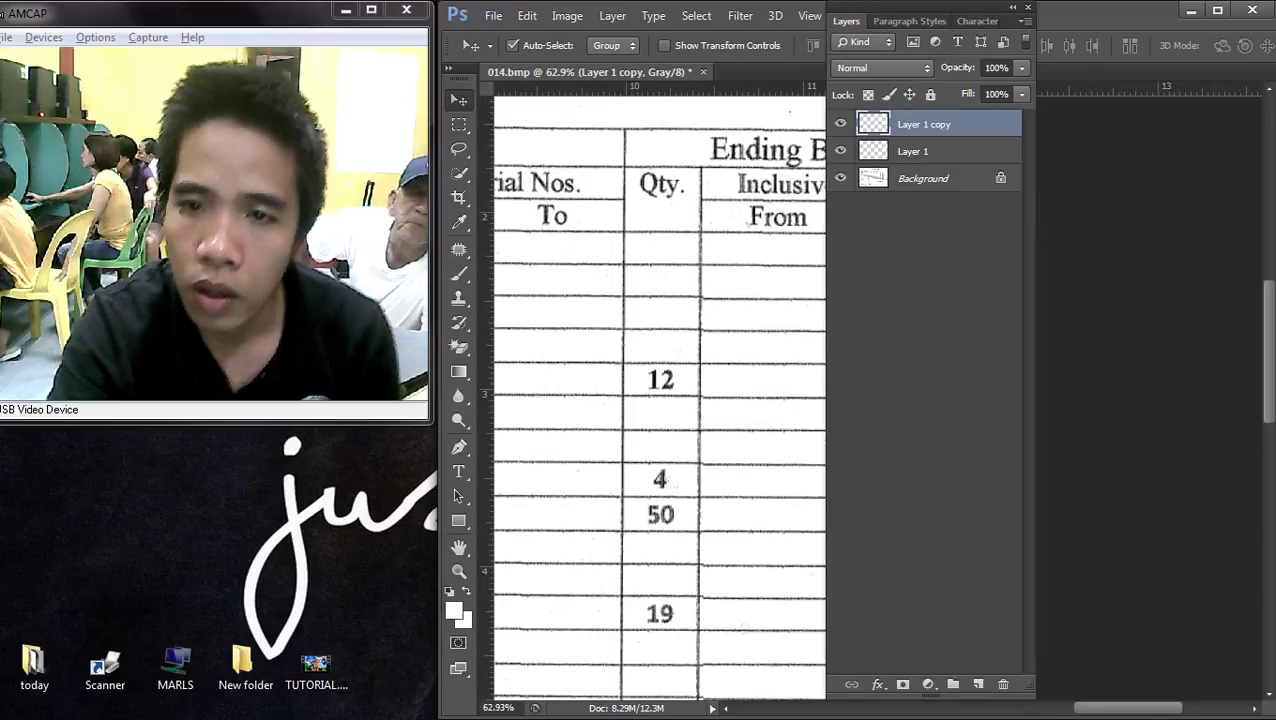
right_click(853, 164)
left_click(960, 314)
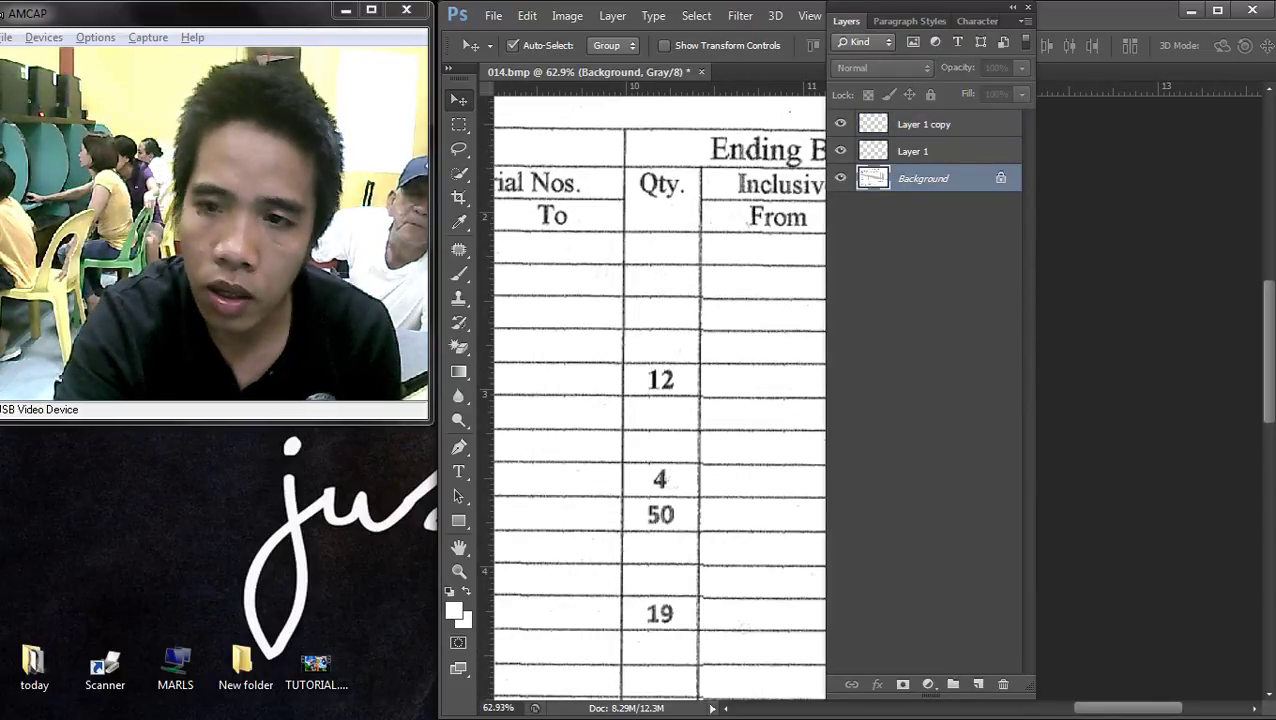
key("F7")
scroll(780, 400, "down", 2)
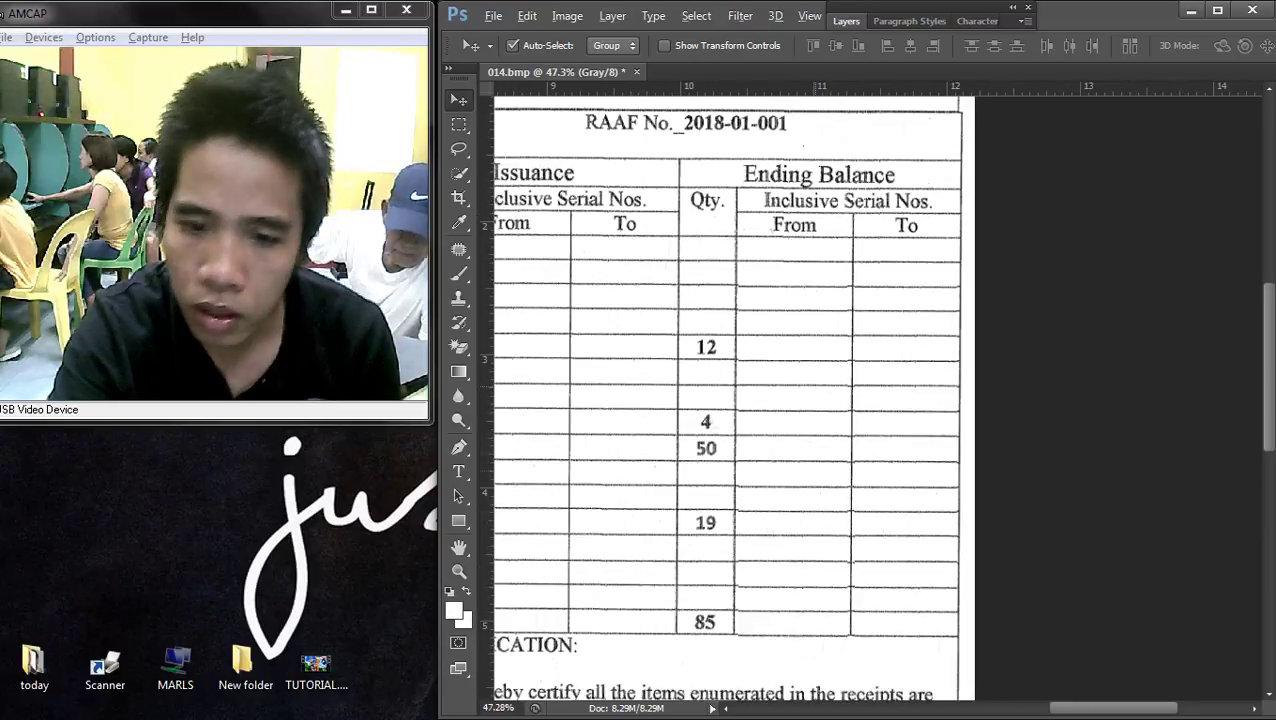
- Copy a blank column to a new layer and move it over the Ending Balance Qty numbers
scroll(780, 400, "up", 2)
scroll(860, 265, "up", 2)
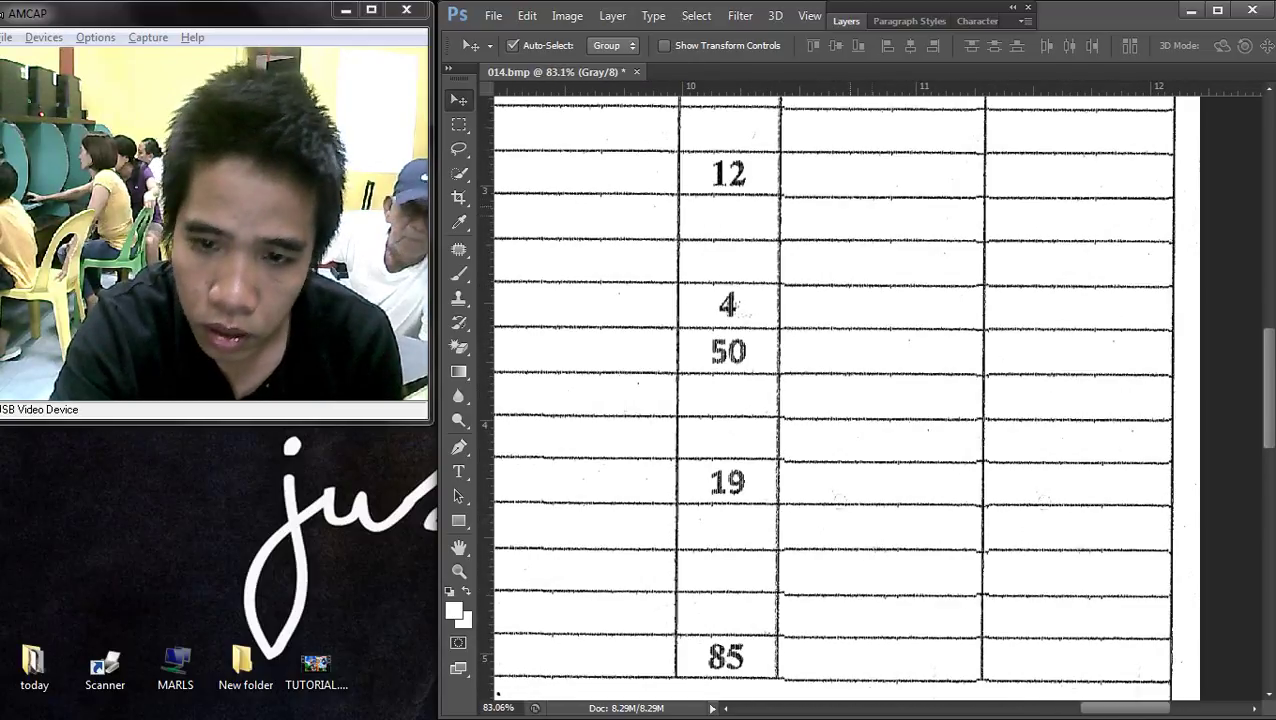
key("m")
left_click_drag(565, 122, 650, 631)
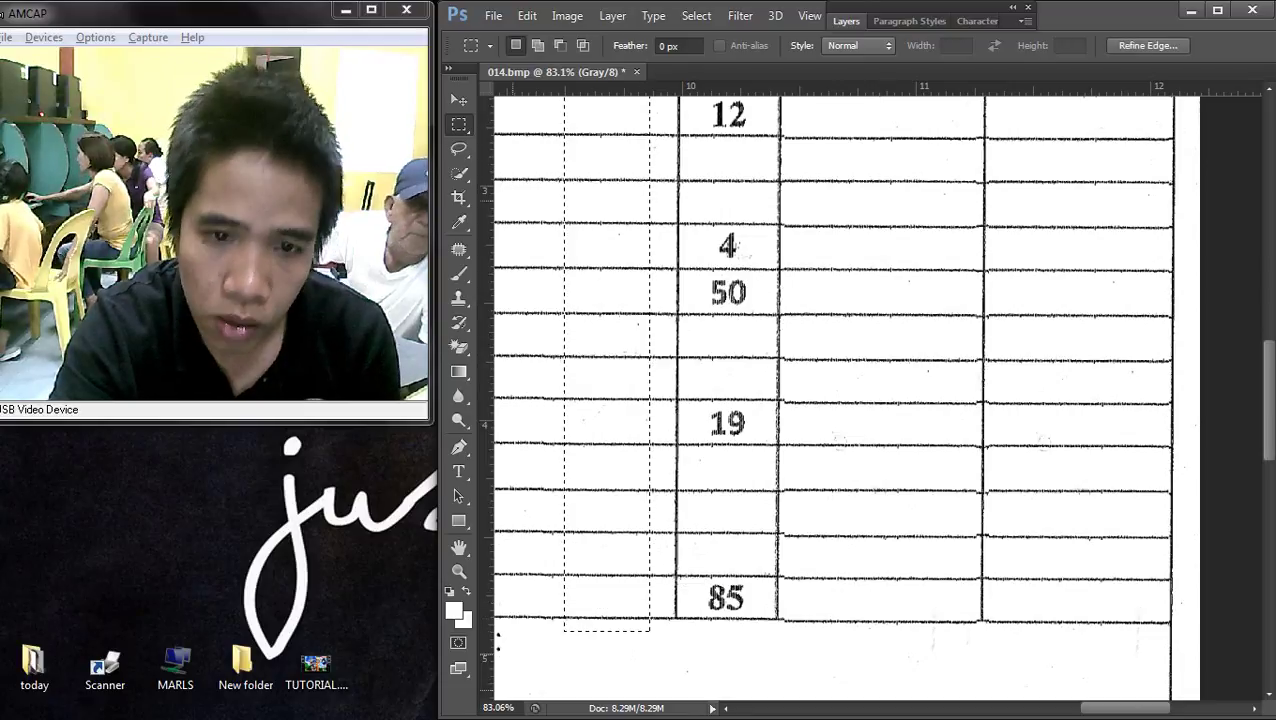
key("v")
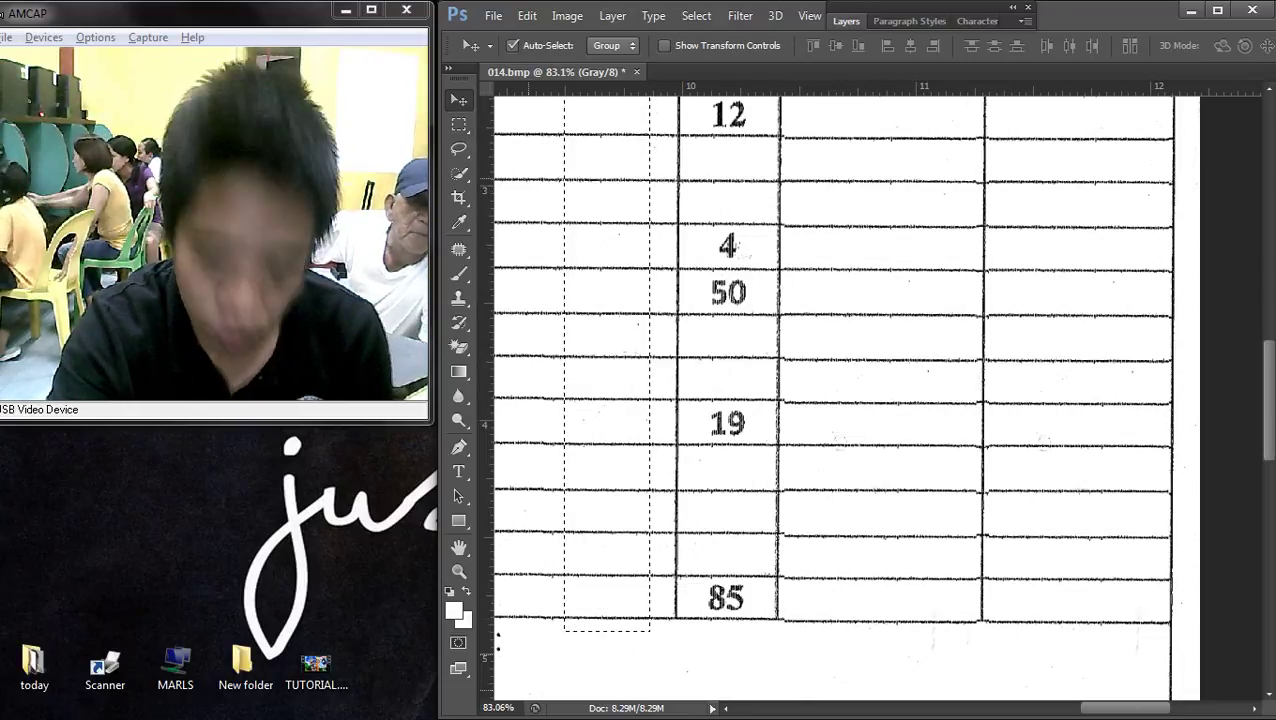
key("ctrl+j")
left_click_drag(557, 205, 742, 205)
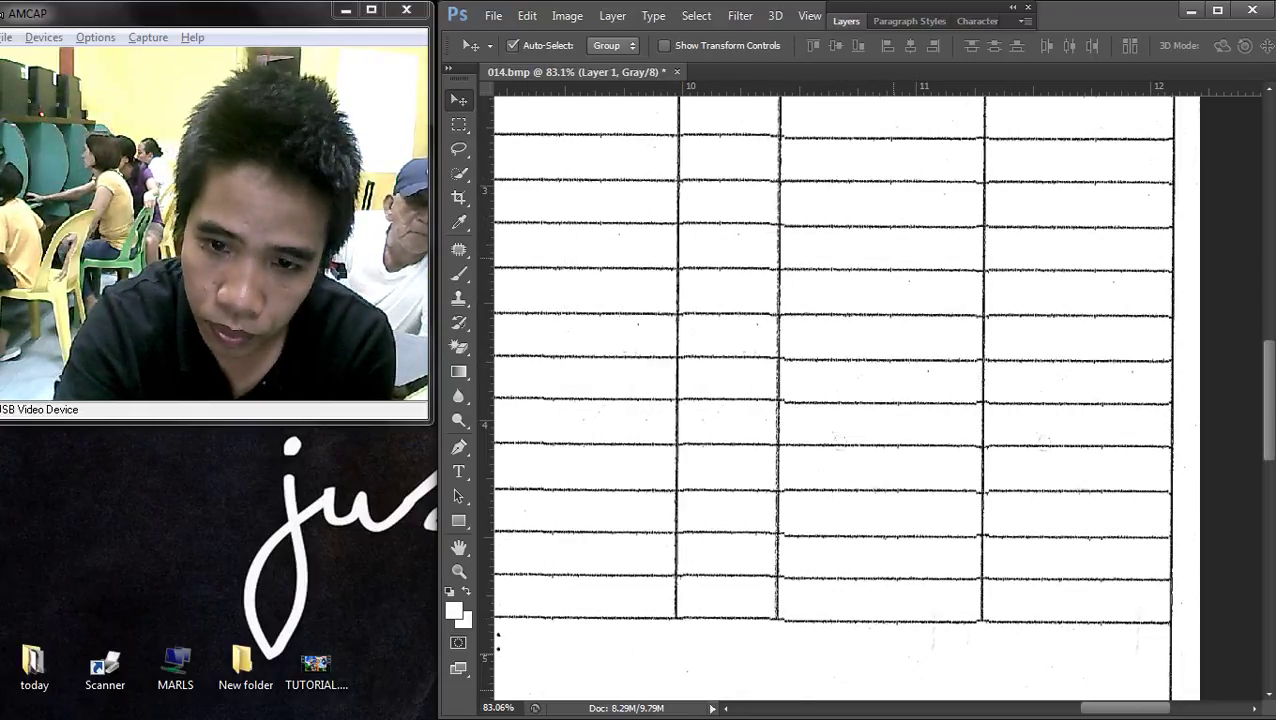
scroll(833, 398, "up", 3)
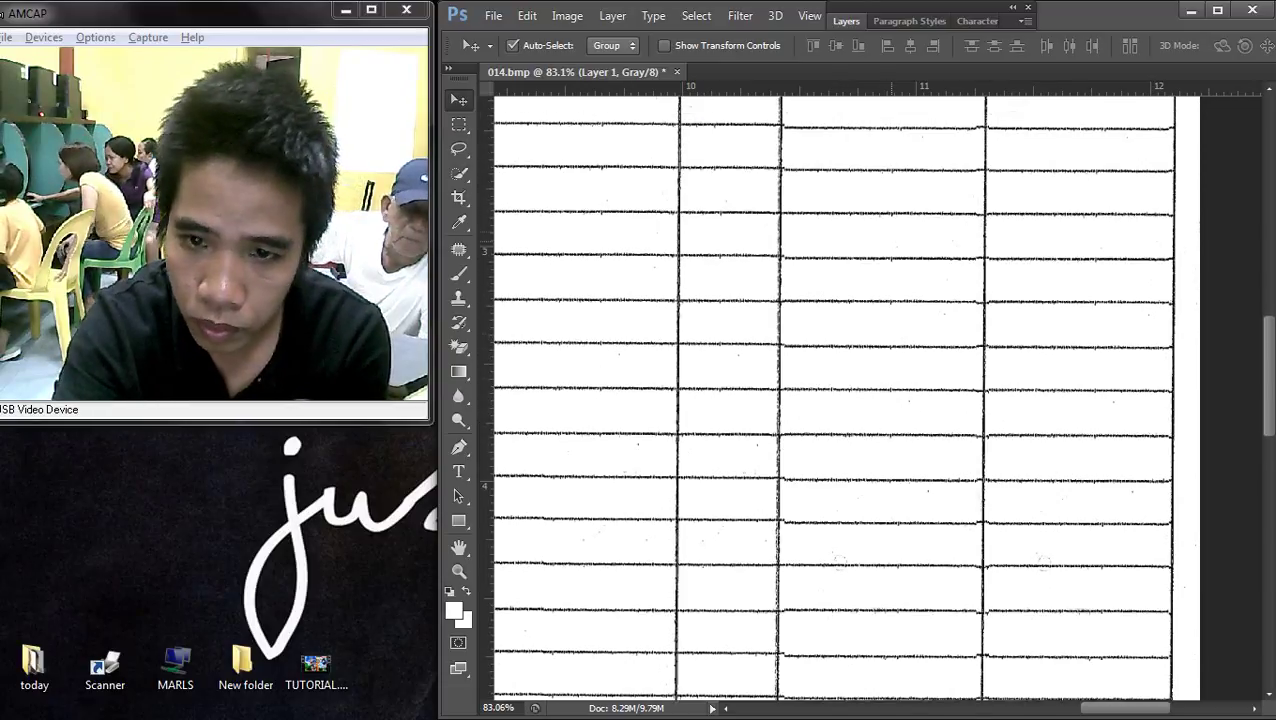
scroll(833, 398, "down", 4)
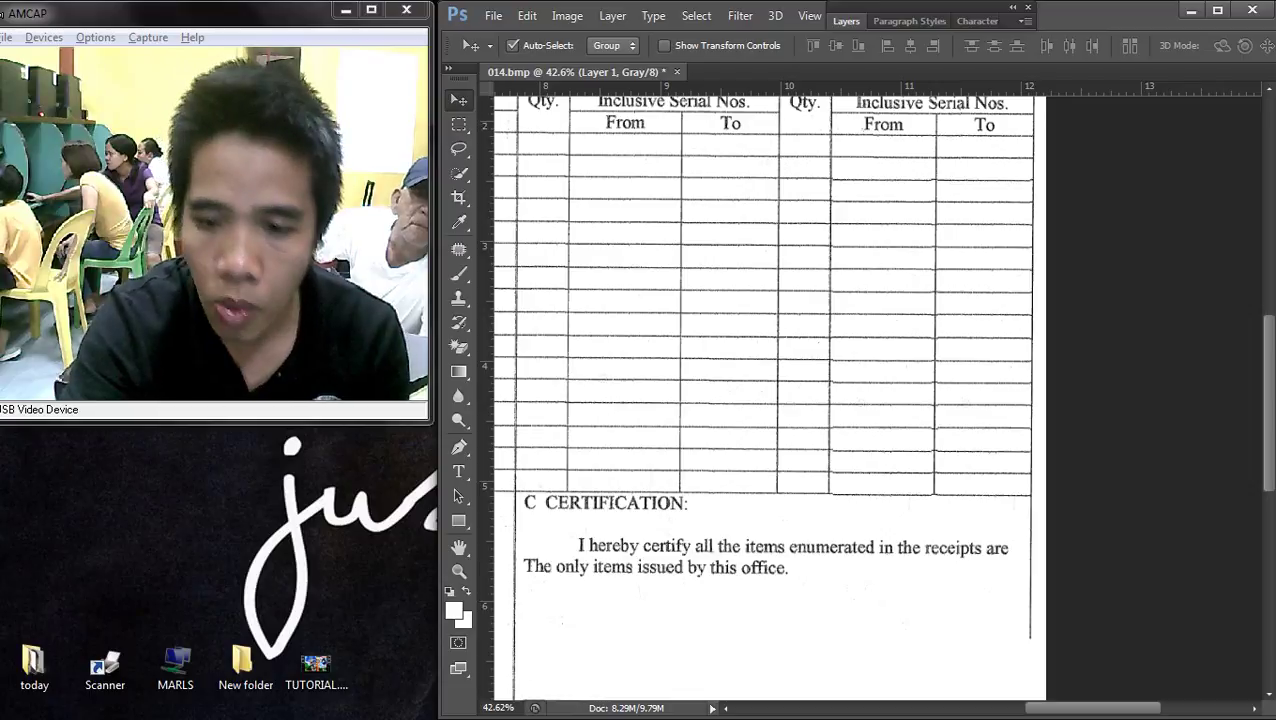
- Merge the visible layers into the Background and fit the form in the window
left_click(846, 21)
right_click(880, 151)
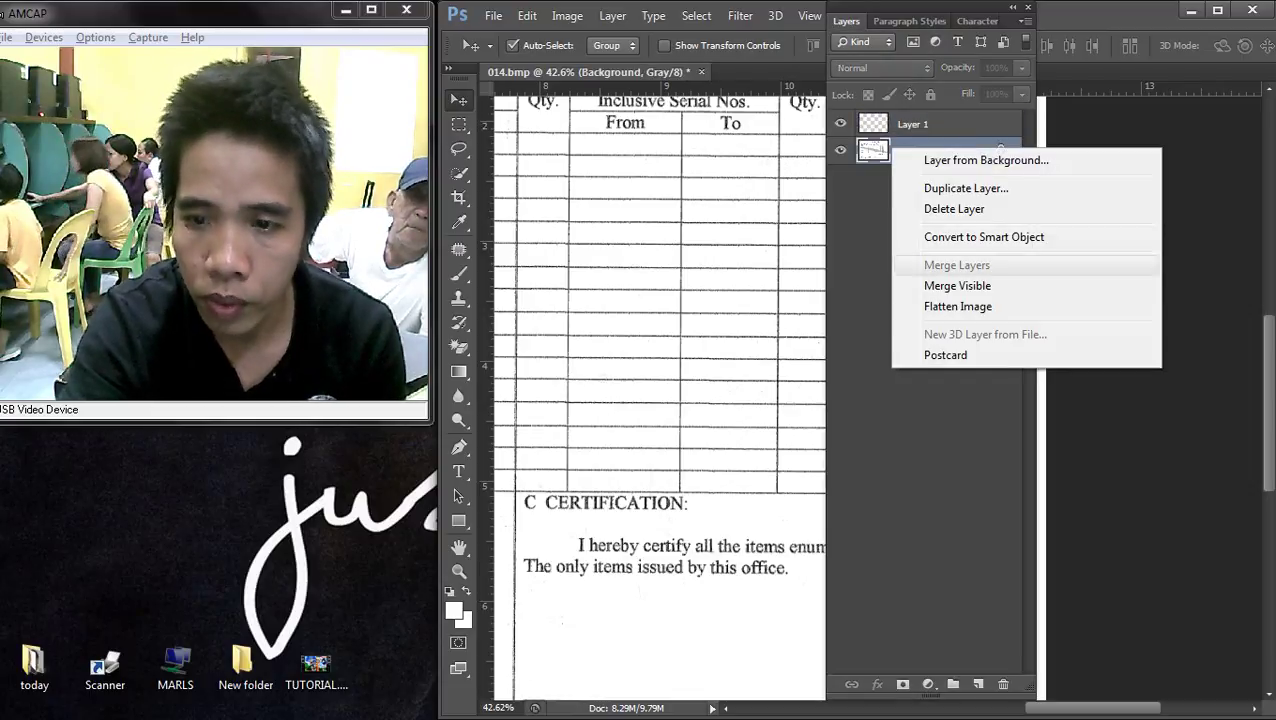
left_click(957, 285)
key("F7")
key("ctrl+0")
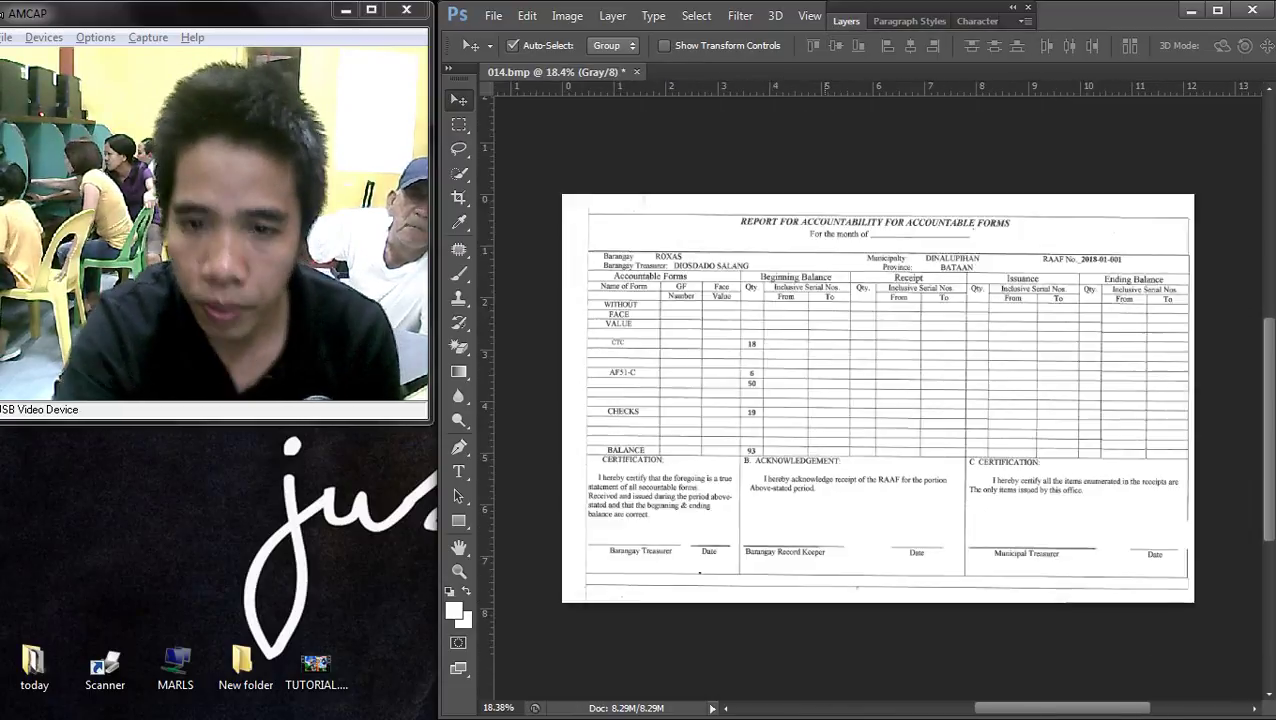
- Cover the Beginning Balance Qty numbers with a copied blank column, nudged to align with the rows
scroll(738, 381, "up", 2)
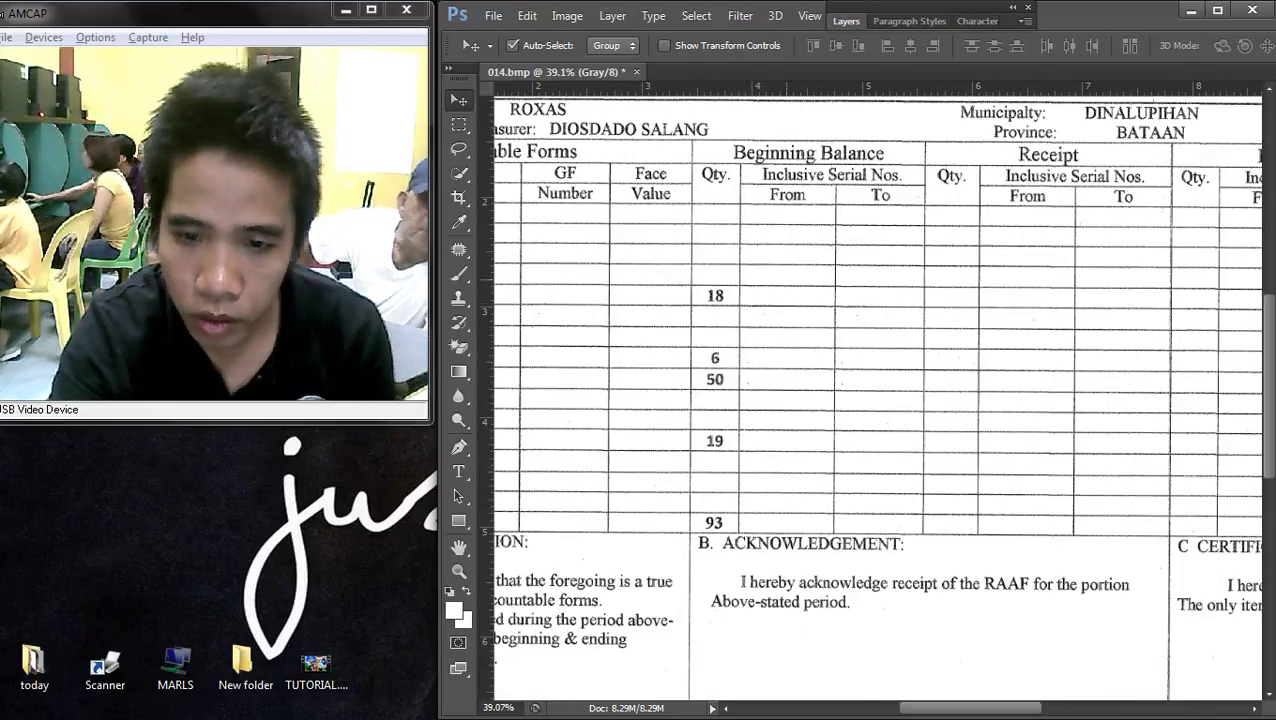
key("m")
scroll(706, 304, "up", 1)
left_click_drag(766, 263, 822, 607)
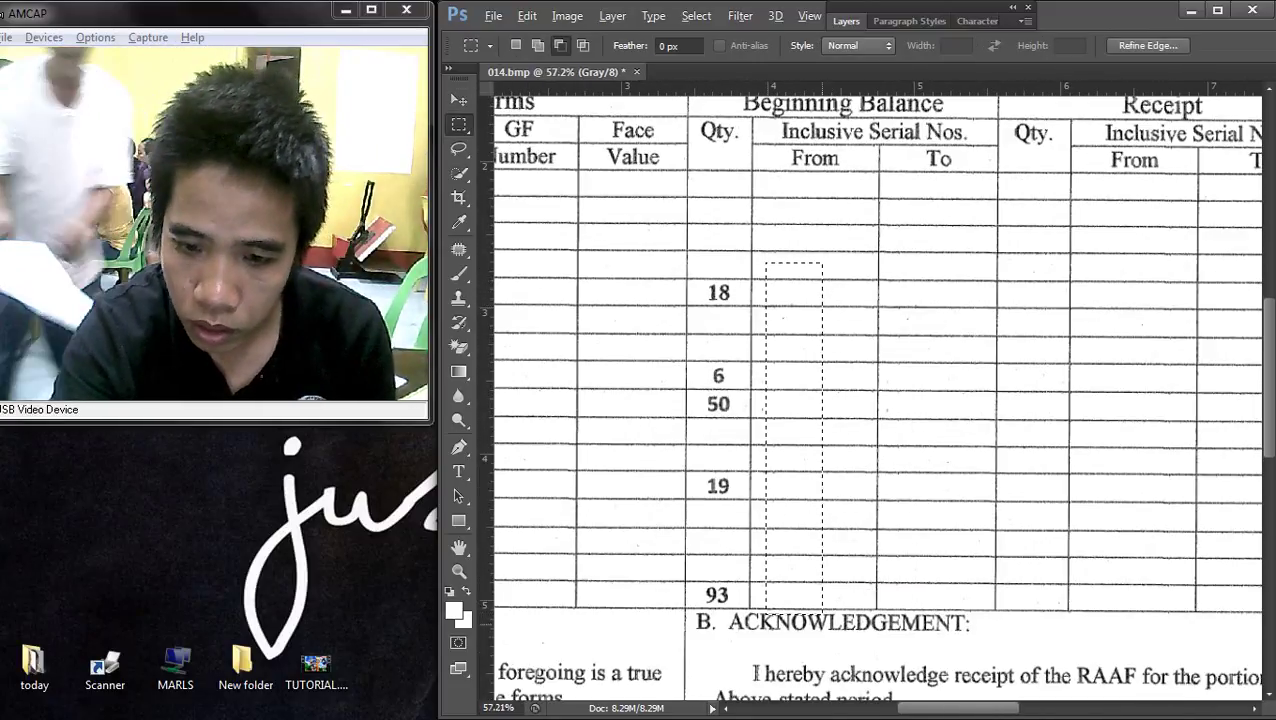
scroll(820, 610, "up", 1)
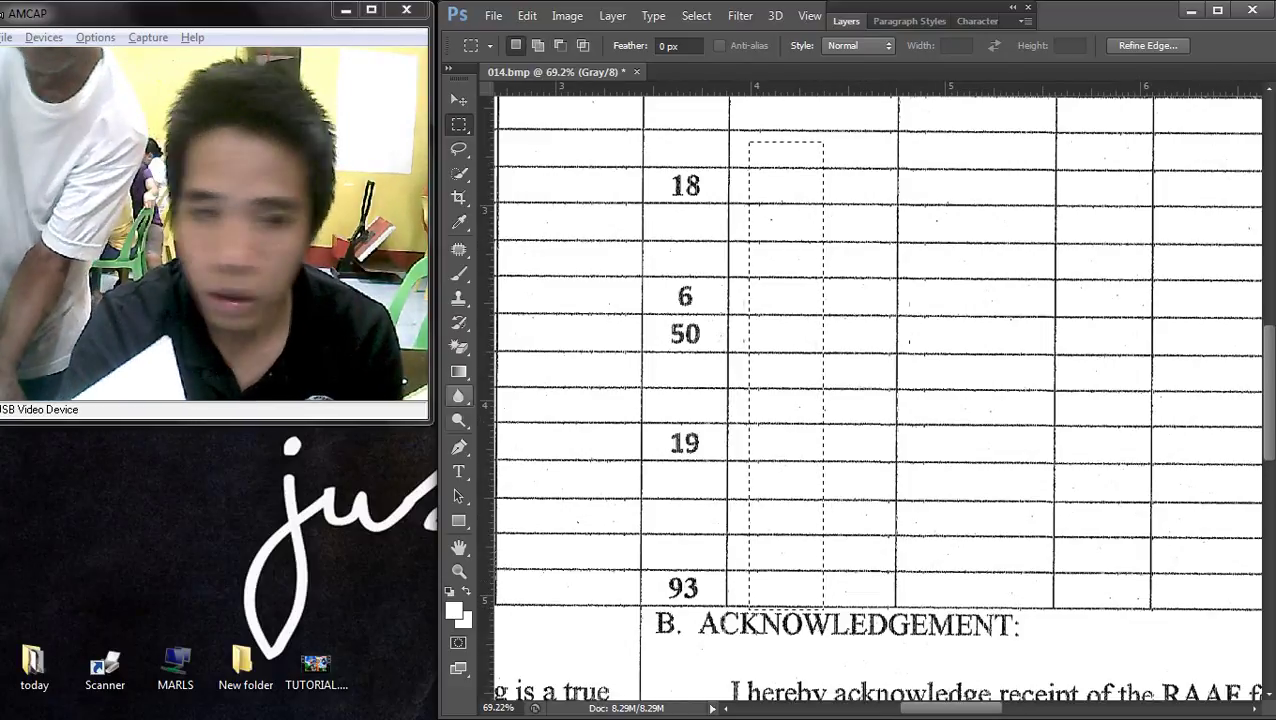
key("v")
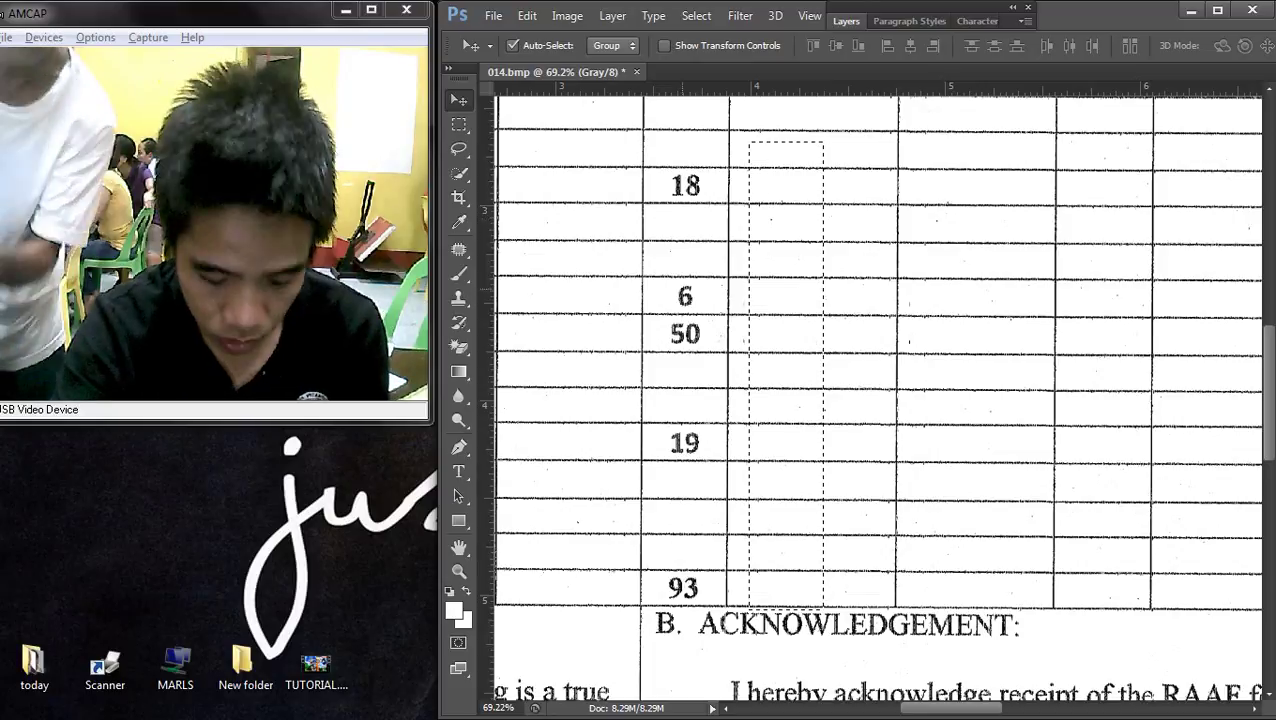
key("ctrl+j")
left_click_drag(770, 372, 688, 372)
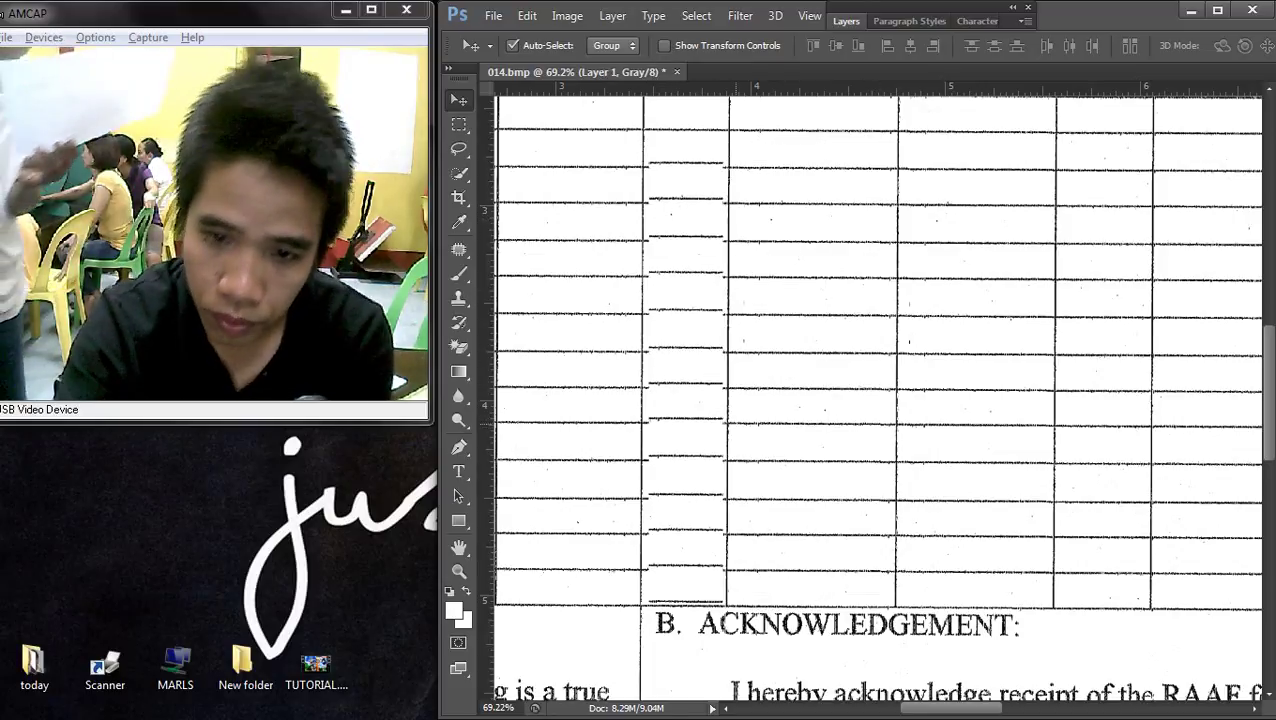
key("Down")
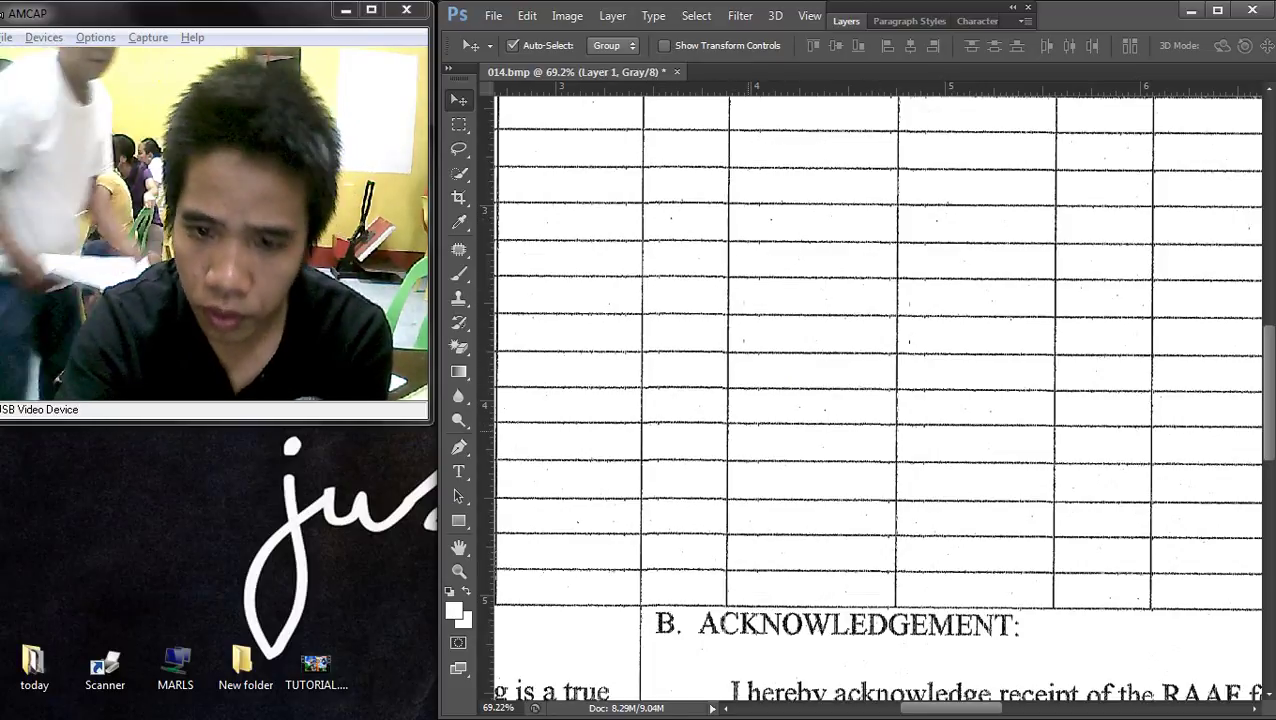
- Merge the blank patch layer into the Background with Merge Visible
key("ctrl+0")
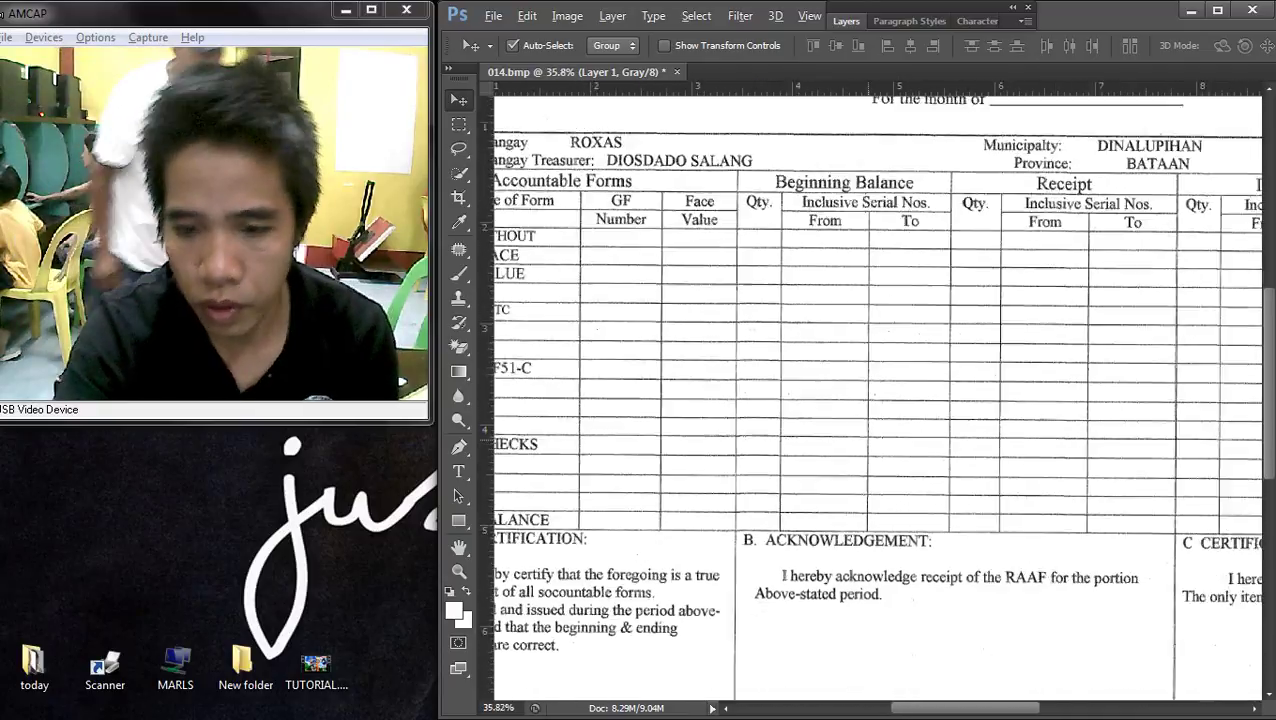
key("F7")
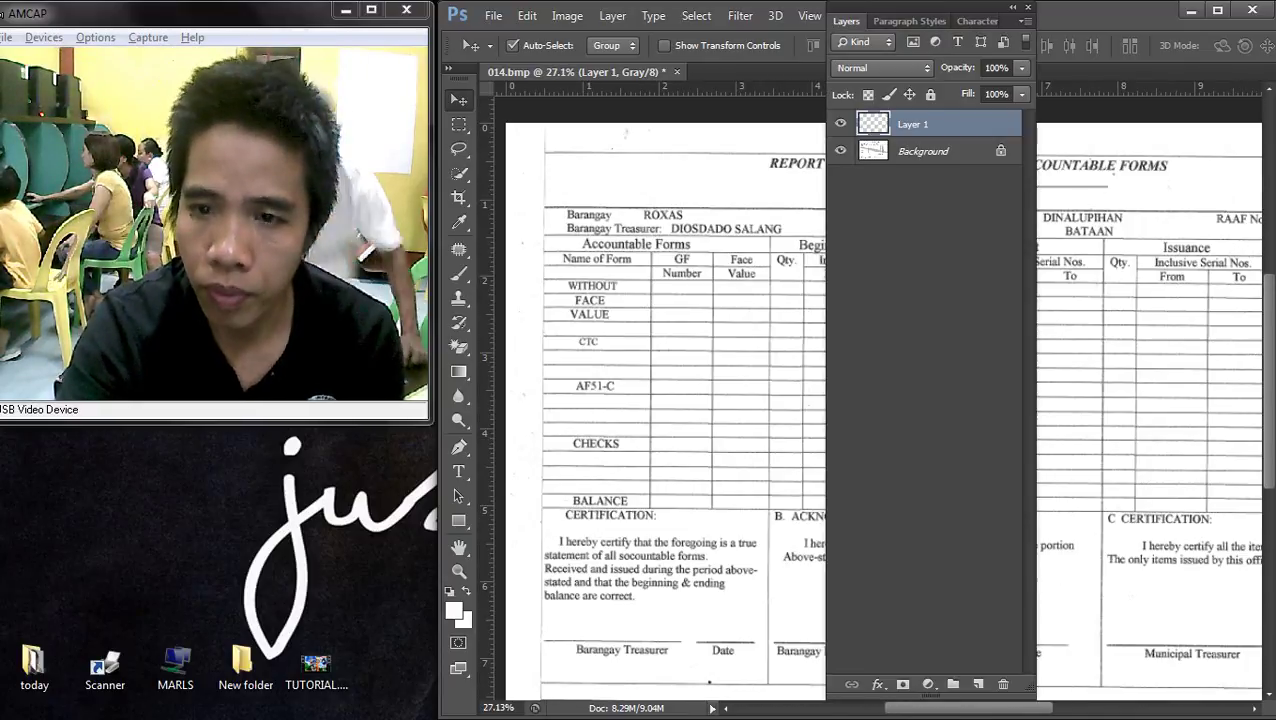
right_click(890, 160)
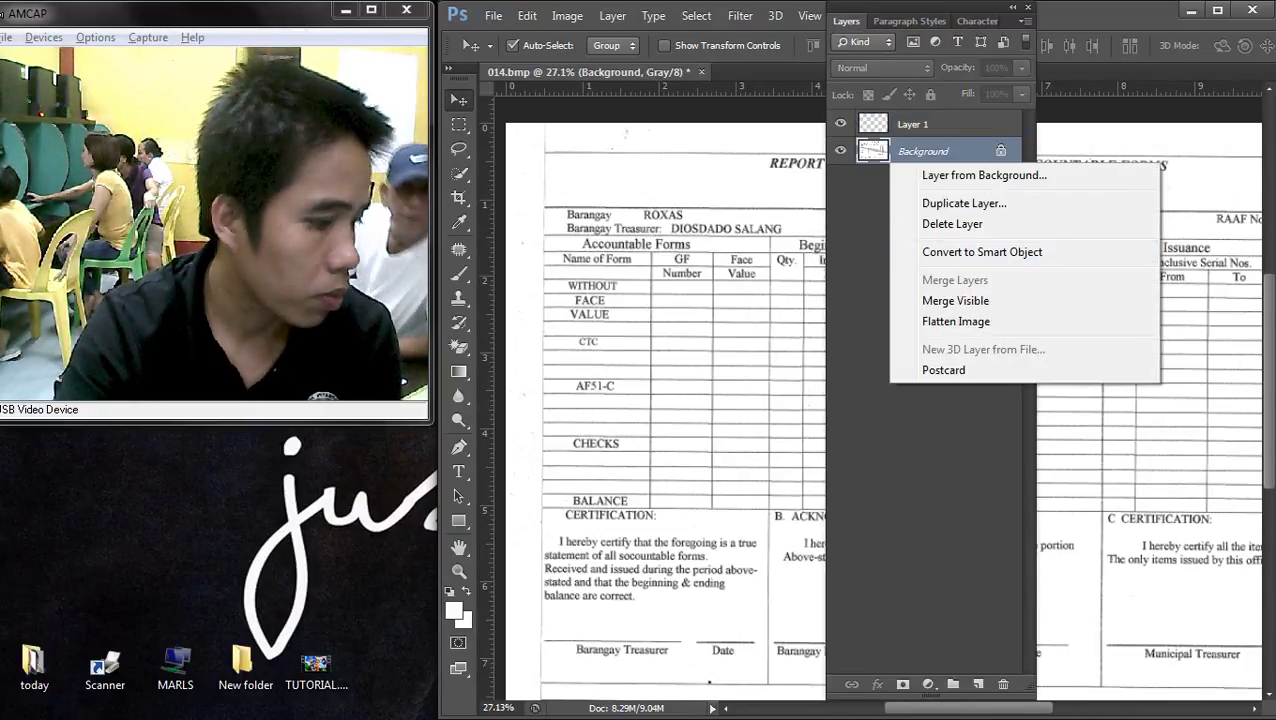
left_click(955, 300)
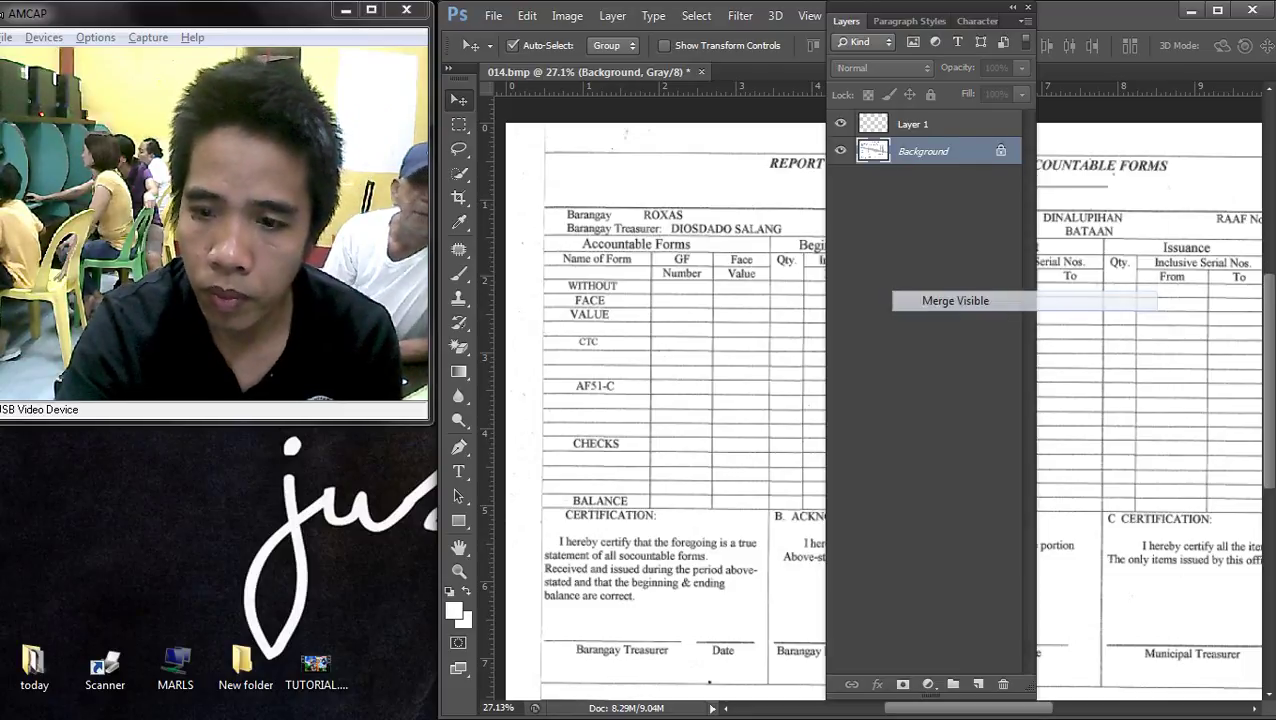
- Erase the number 2018-01-001 after RAAF No. by filling its selection with white
key("F7")
scroll(878, 398, "down", 2)
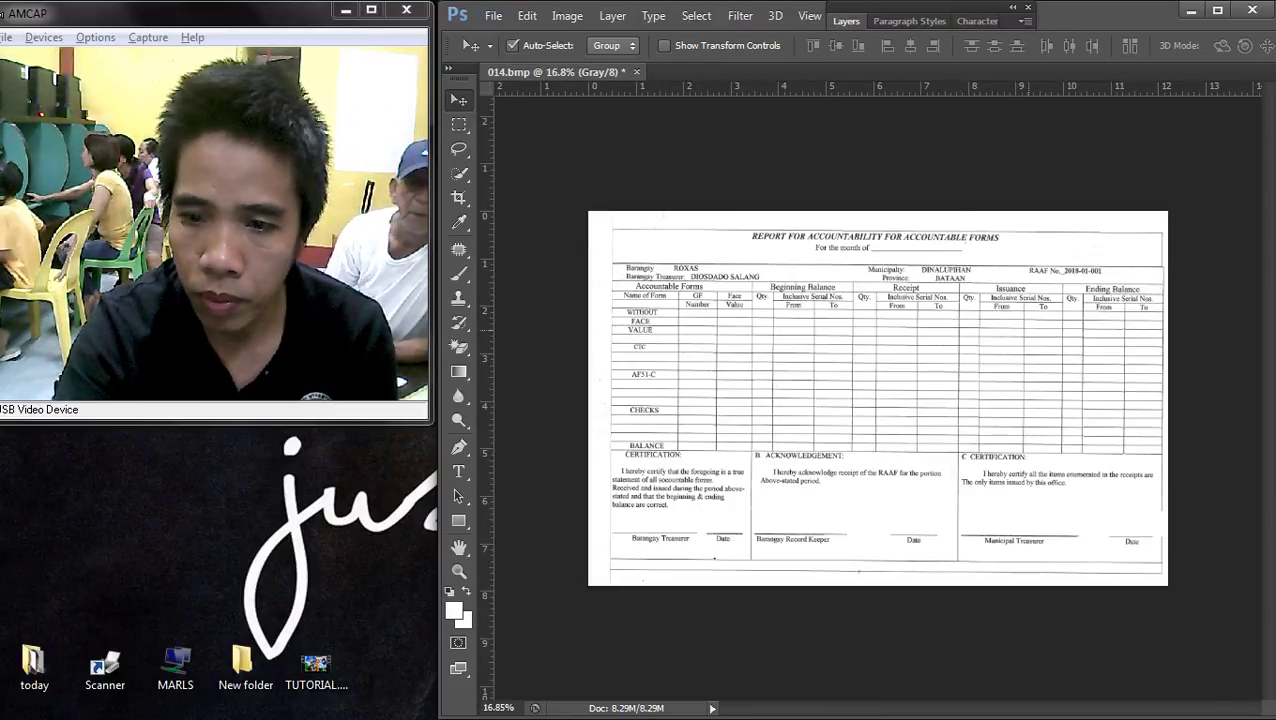
scroll(1098, 272, "up", 5)
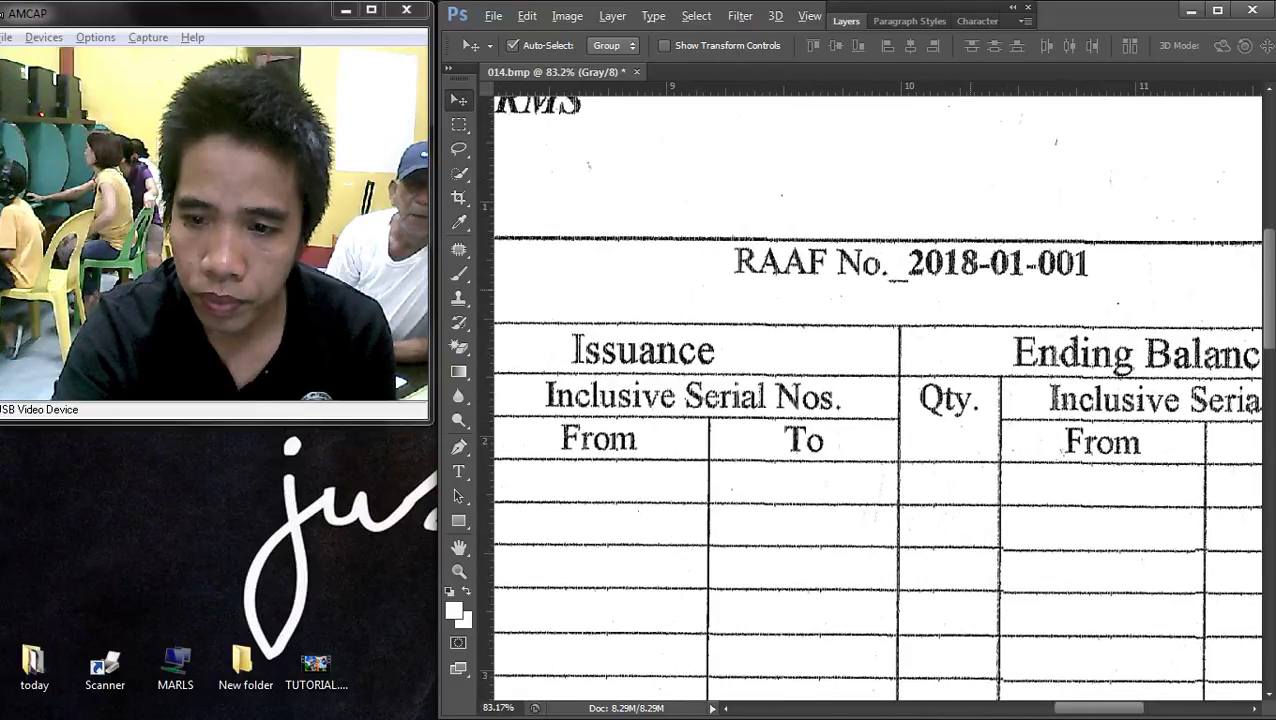
key("m")
left_click_drag(1115, 293, 888, 246)
key("i")
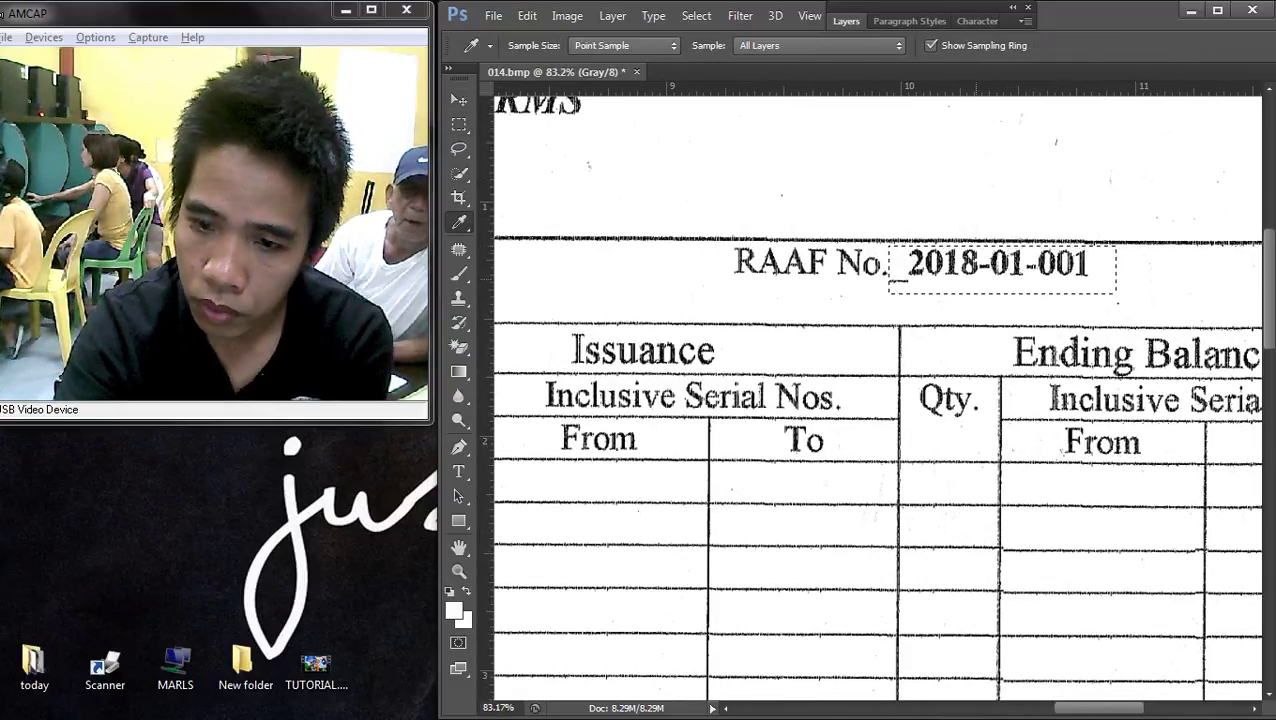
key("m")
key("Delete")
key("ctrl+d")
scroll(854, 284, "down", 2)
- Copy the underline beneath ACCOUNTABLE FORMS and place it after RAAF No
left_click_drag(540, 195, 694, 209)
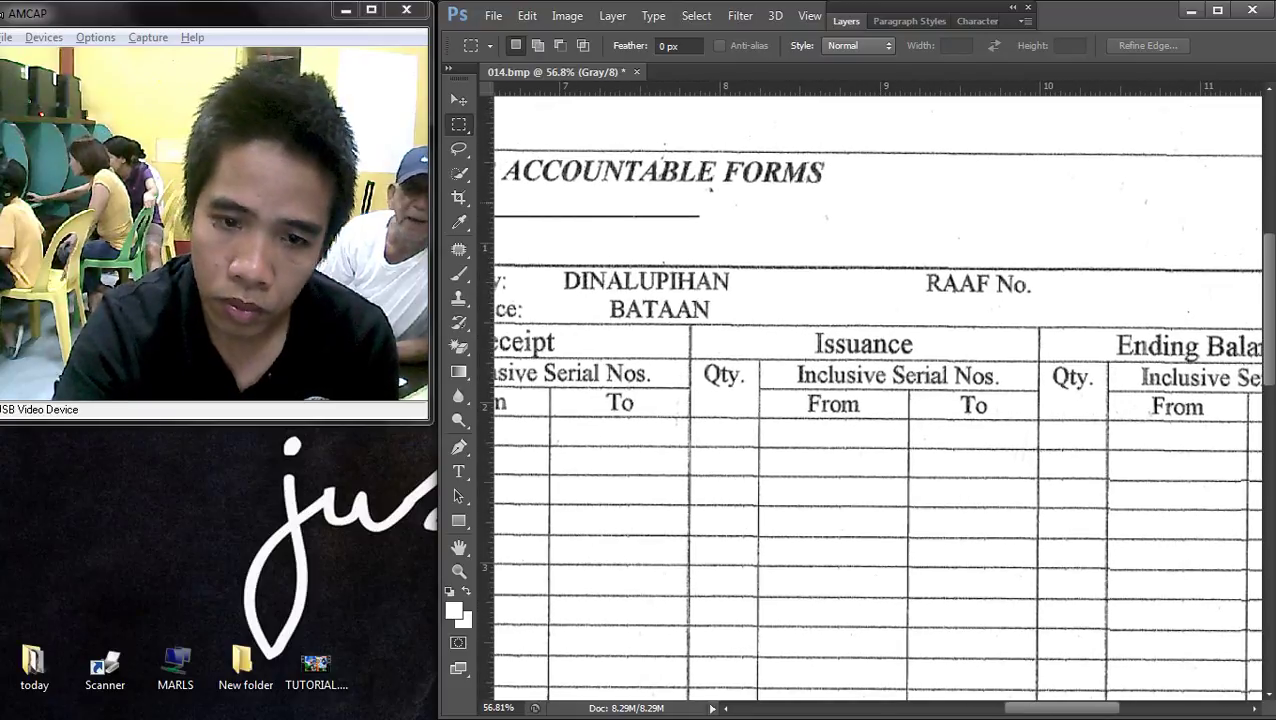
left_click_drag(516, 201, 725, 233)
left_click_drag(508, 207, 720, 215)
key("v")
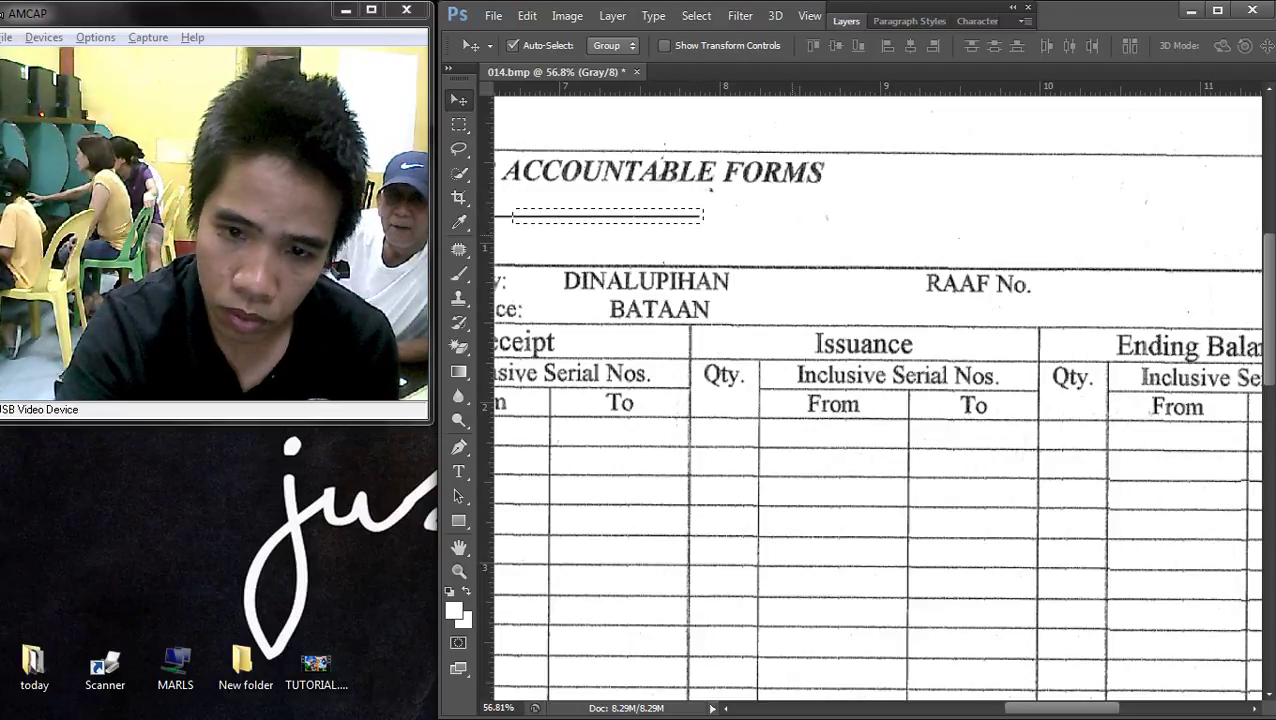
left_click_drag(600, 215, 1125, 296)
scroll(1164, 299, "up", 3)
left_click_drag(1225, 285, 1145, 290)
- Merge the new underline layer and Background into one layer with Merge Visible
right_click(1027, 288)
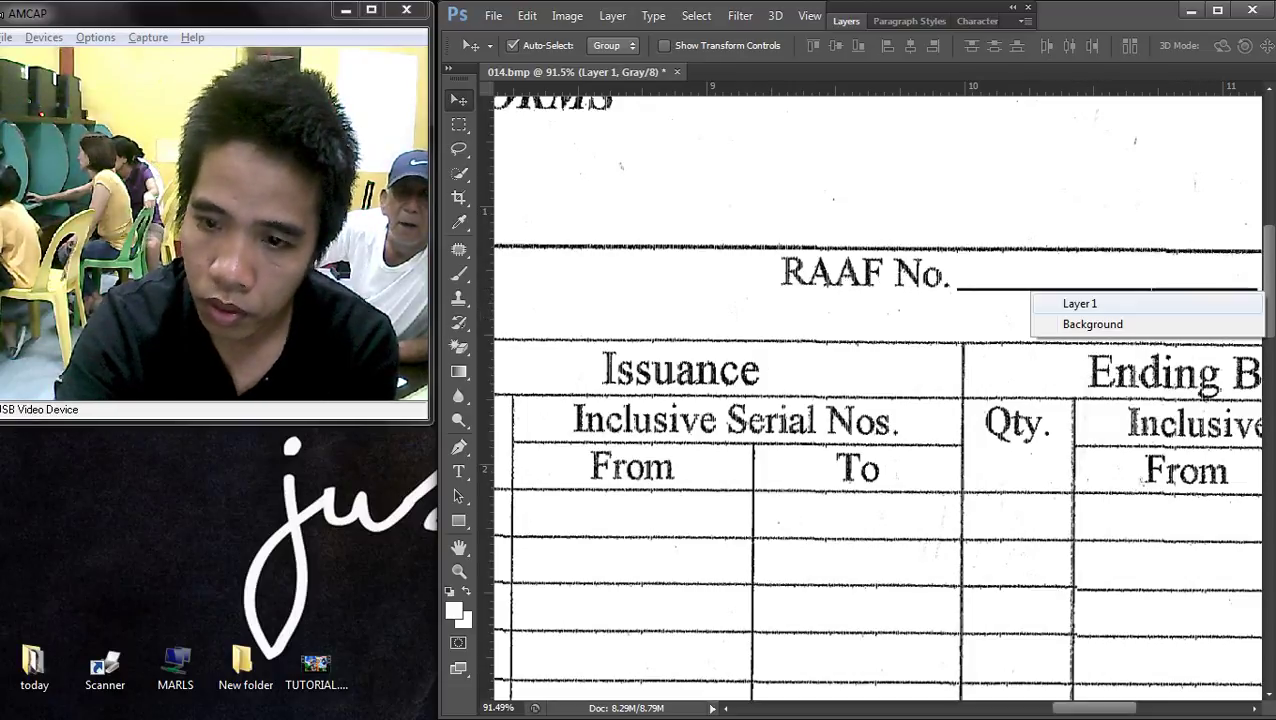
left_click(1060, 302)
scroll(963, 304, "down", 3)
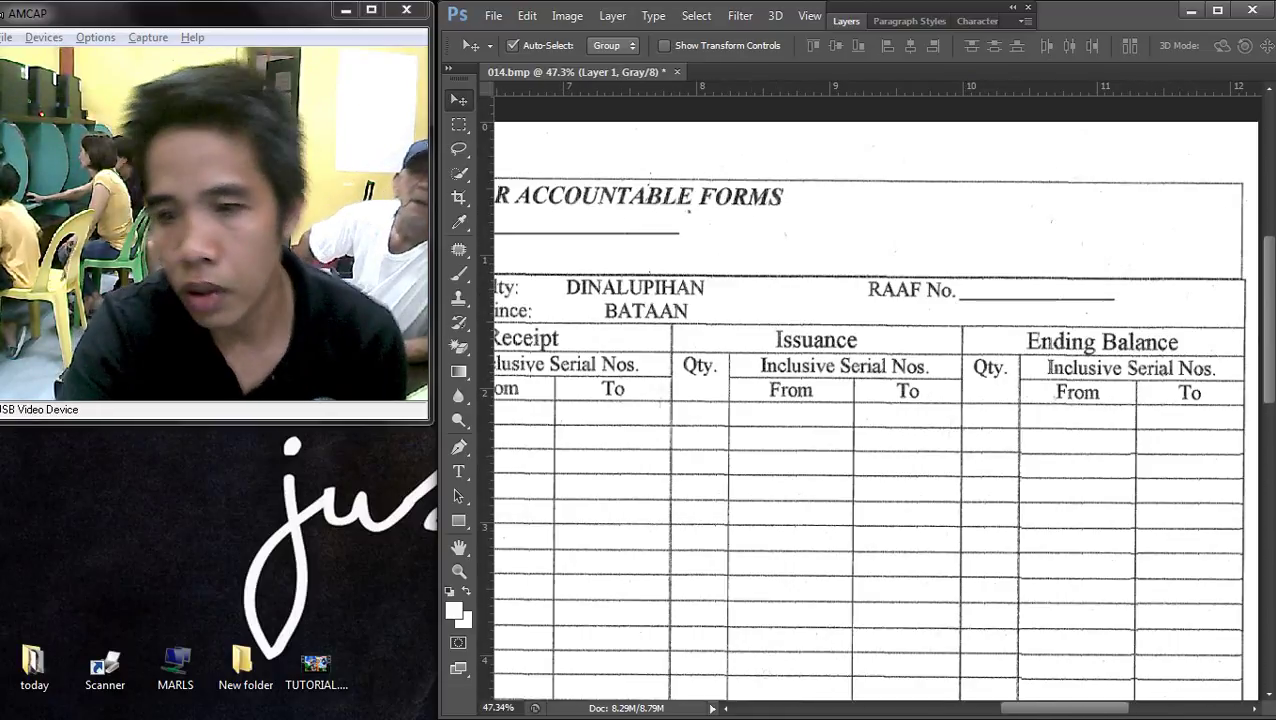
key("F7")
right_click(935, 151)
left_click(962, 288)
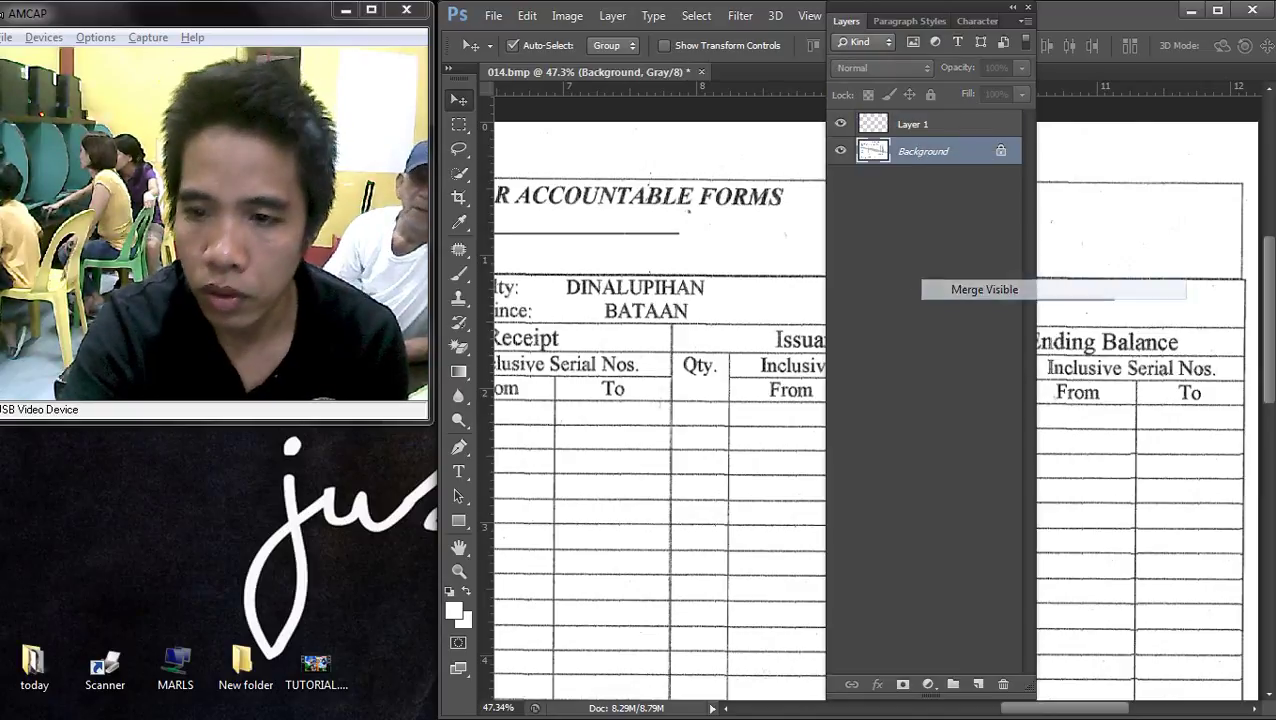
key("F7")
scroll(877, 400, "down", 3)
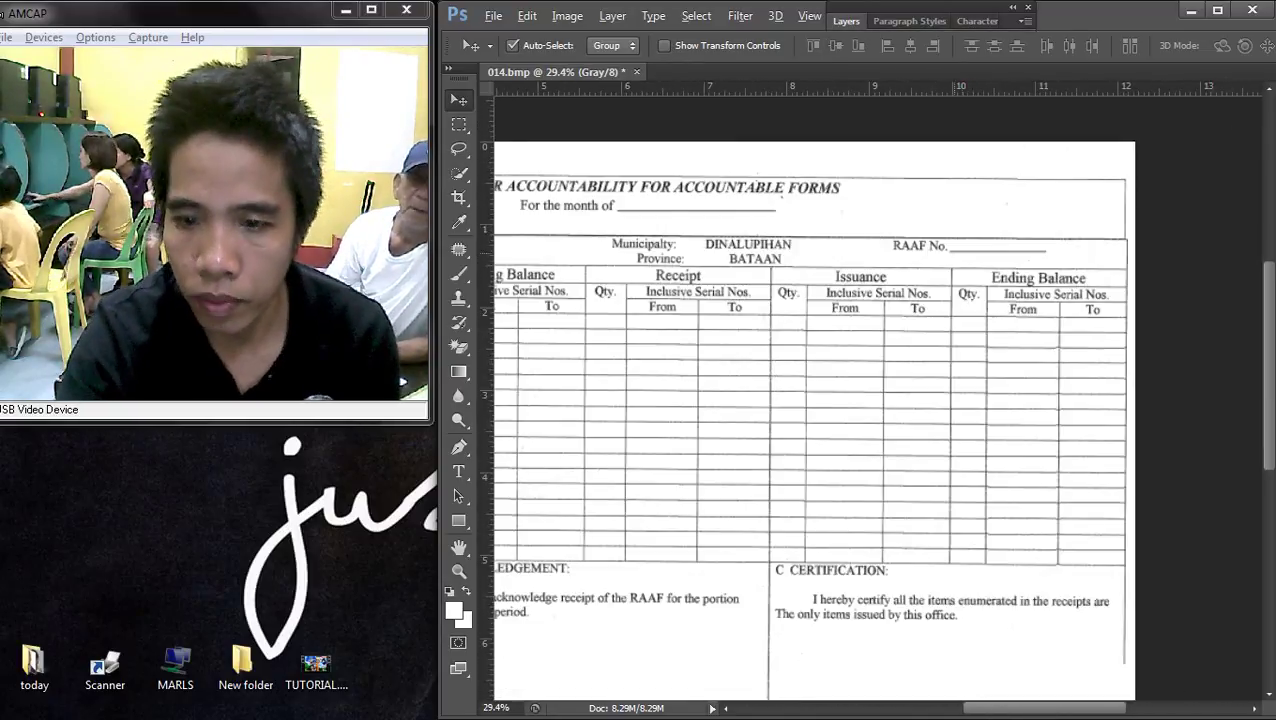
scroll(877, 398, "up", 3)
scroll(877, 398, "down", 3)
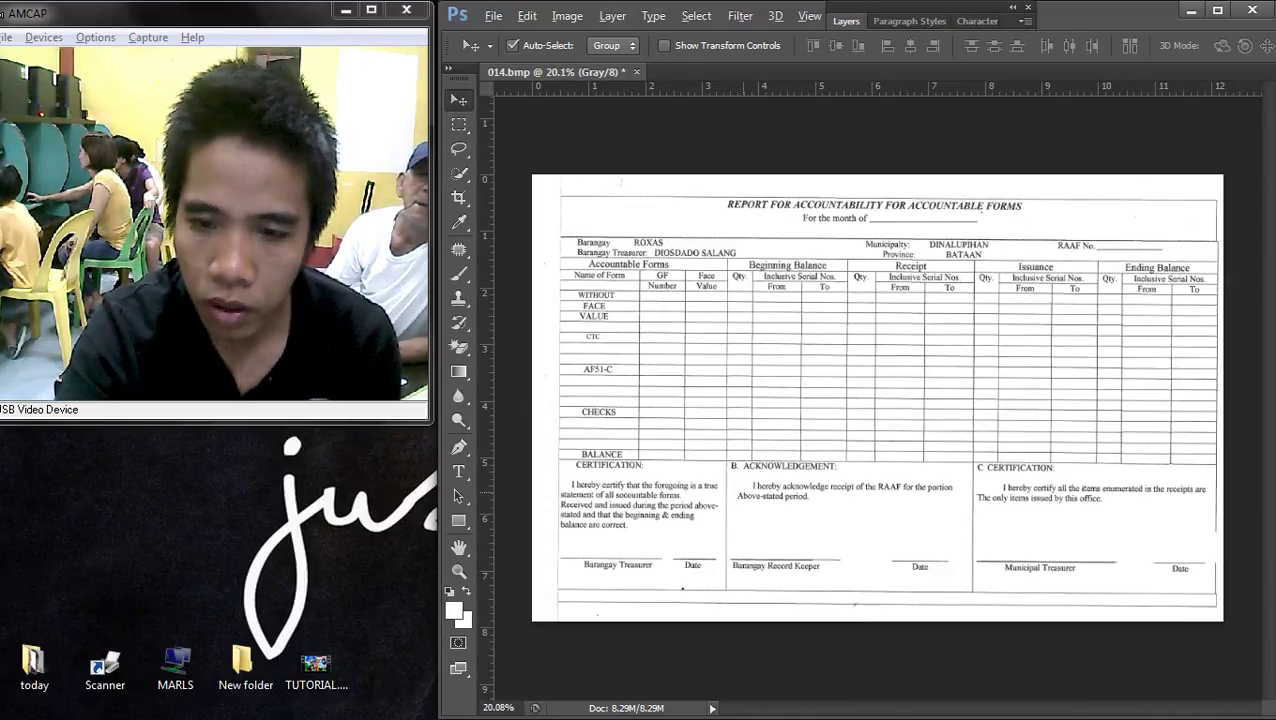
scroll(877, 398, "up", 1)
- Lighten the form with a Curves midpoint moved to input 49, output 60
key("ctrl+m")
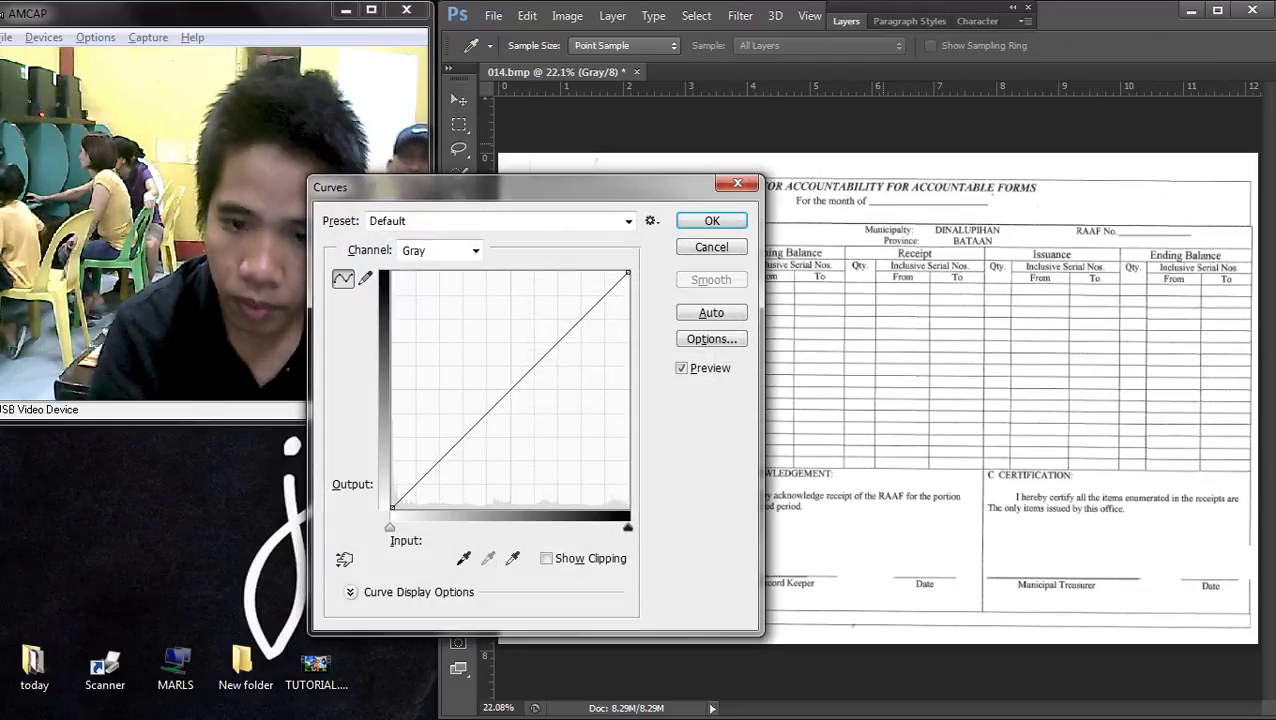
left_click_drag(564, 431, 509, 365)
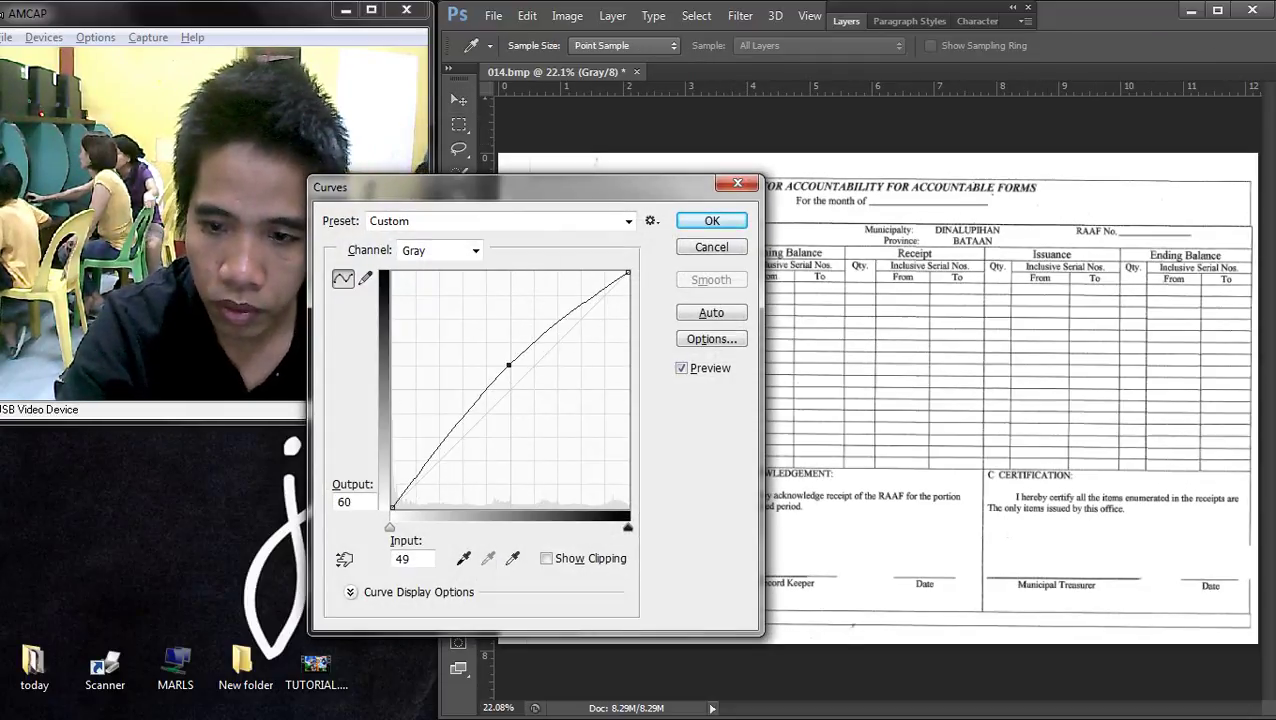
key("Return")
scroll(877, 398, "up", 5)
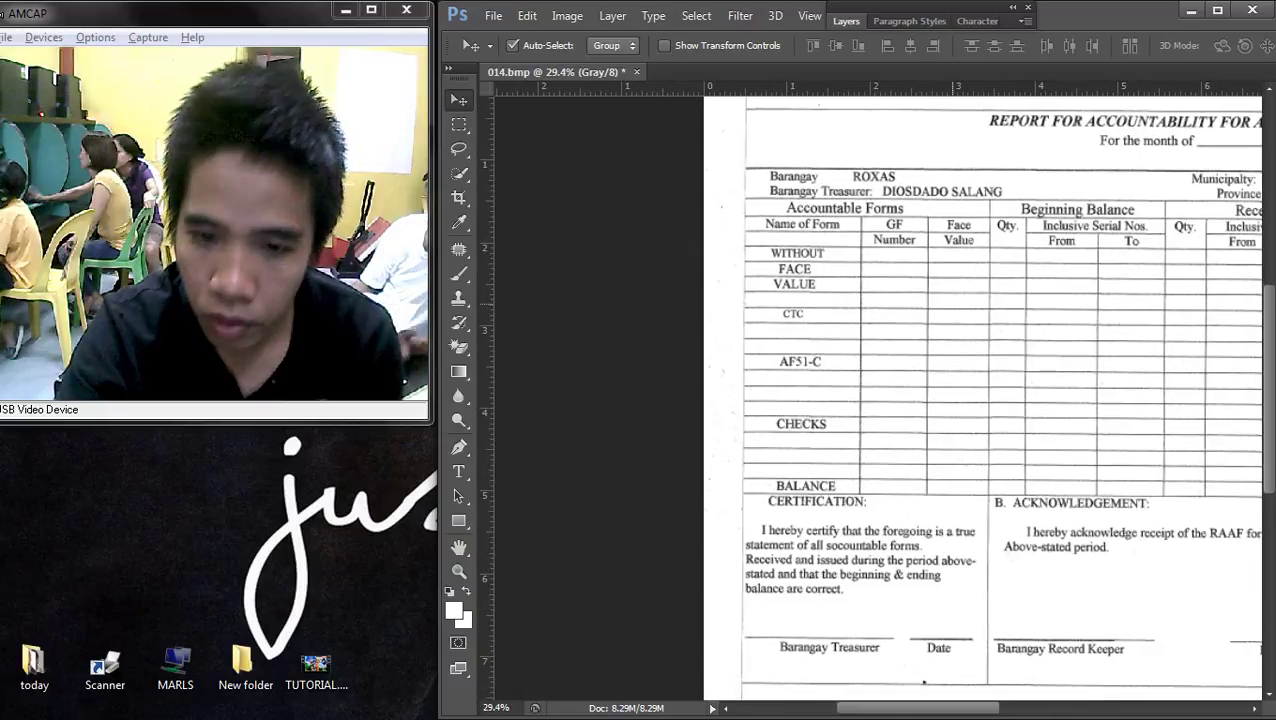
scroll(877, 398, "down", 4)
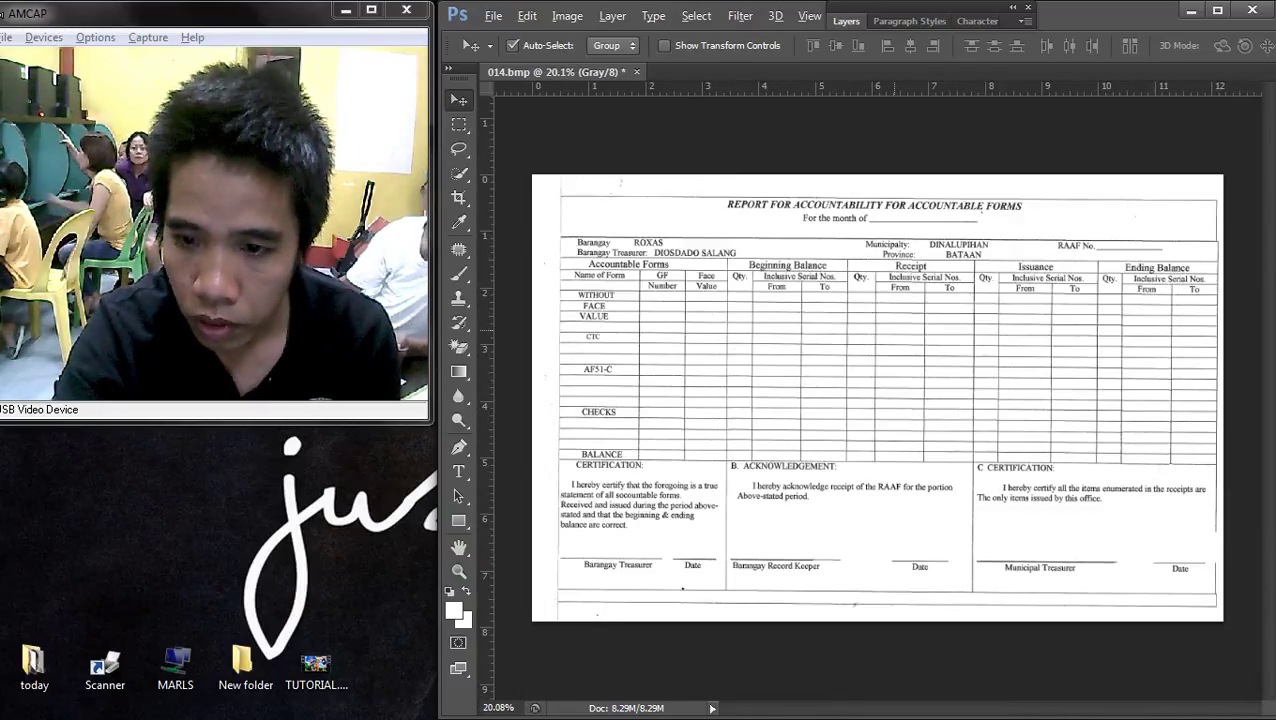
scroll(877, 398, "up", 1)
scroll(877, 398, "down", 1)
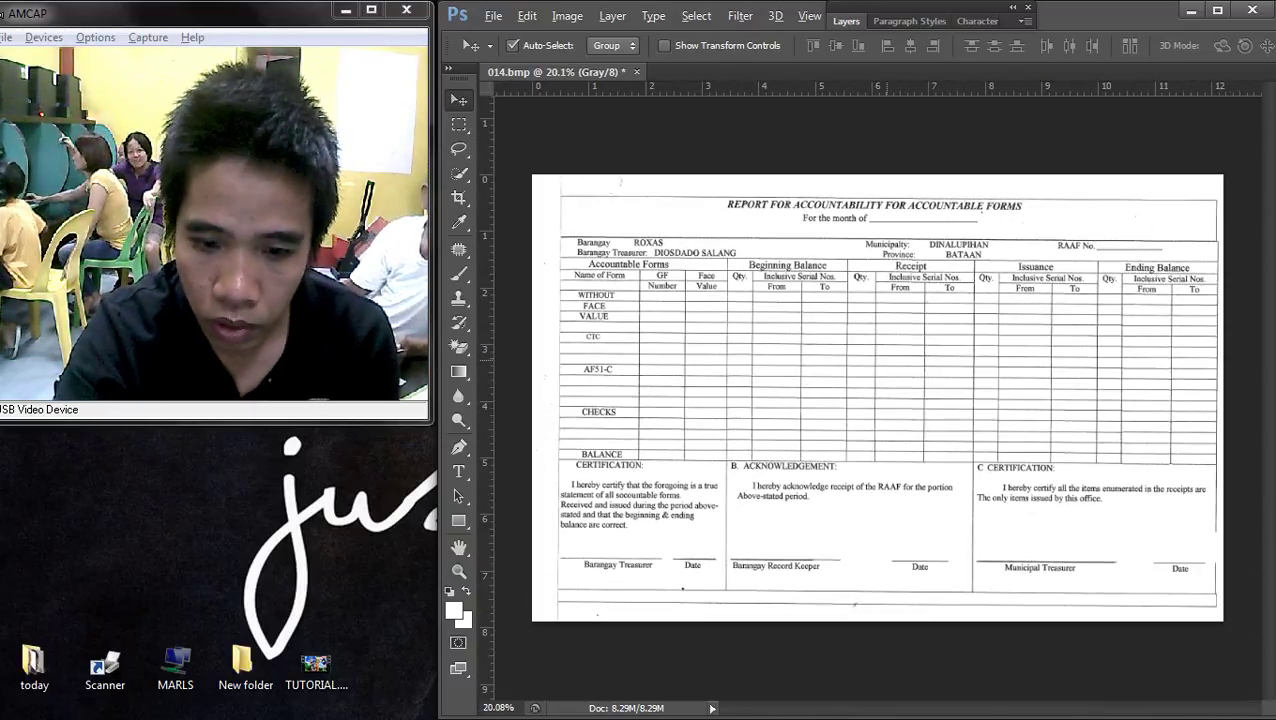
scroll(877, 398, "down", 1)
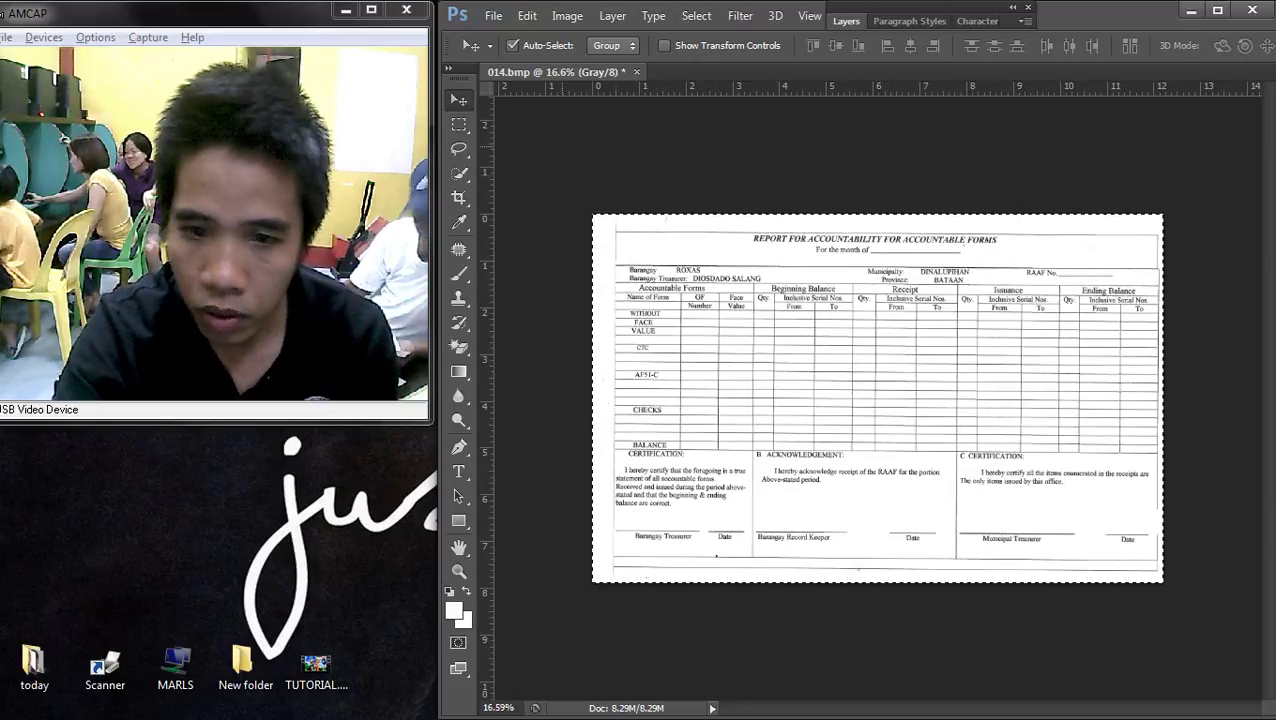
- Nudge the whole form up once and left twice in 10-pixel steps
key("shift+Up")
key("shift+Up")
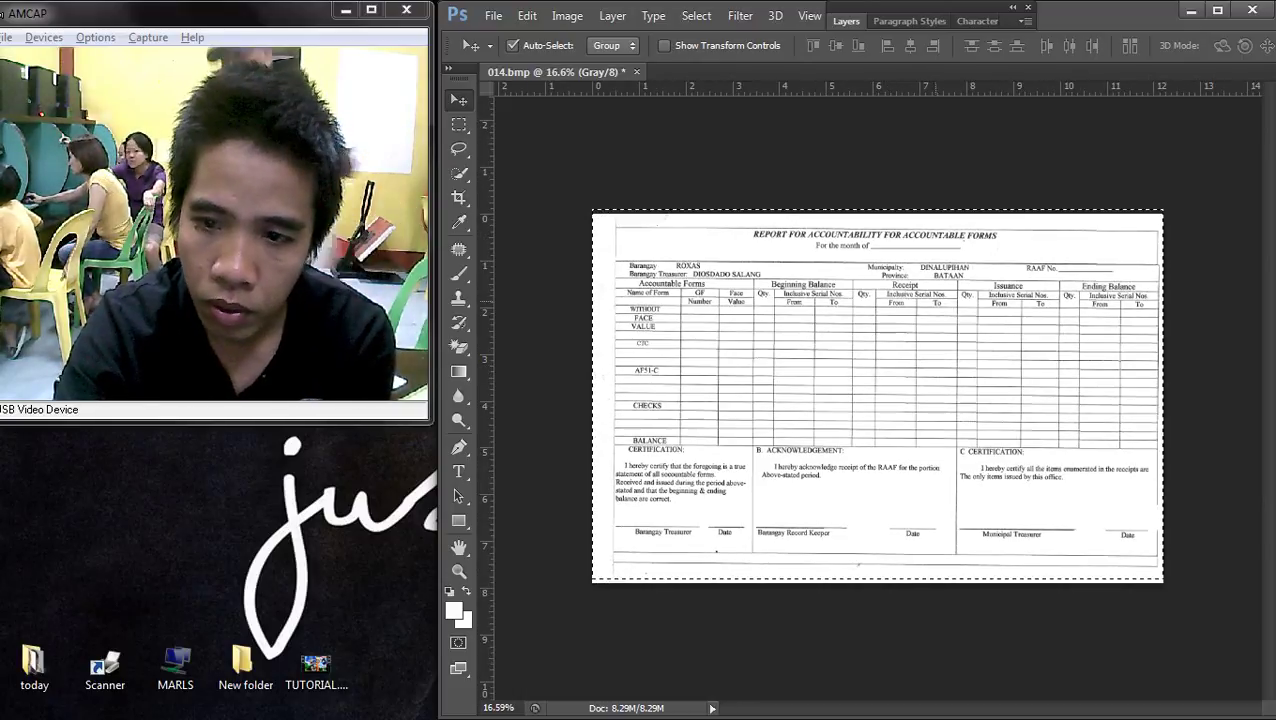
scroll(749, 279, "up", 2)
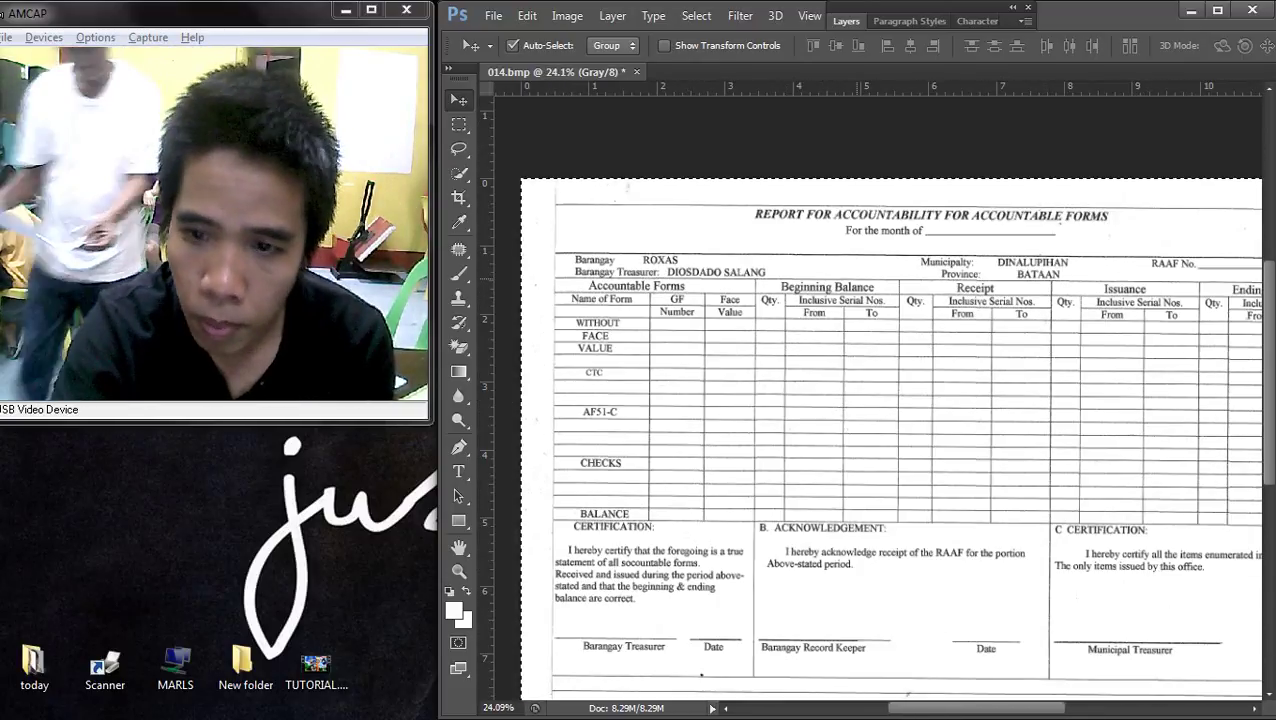
scroll(877, 398, "down", 2)
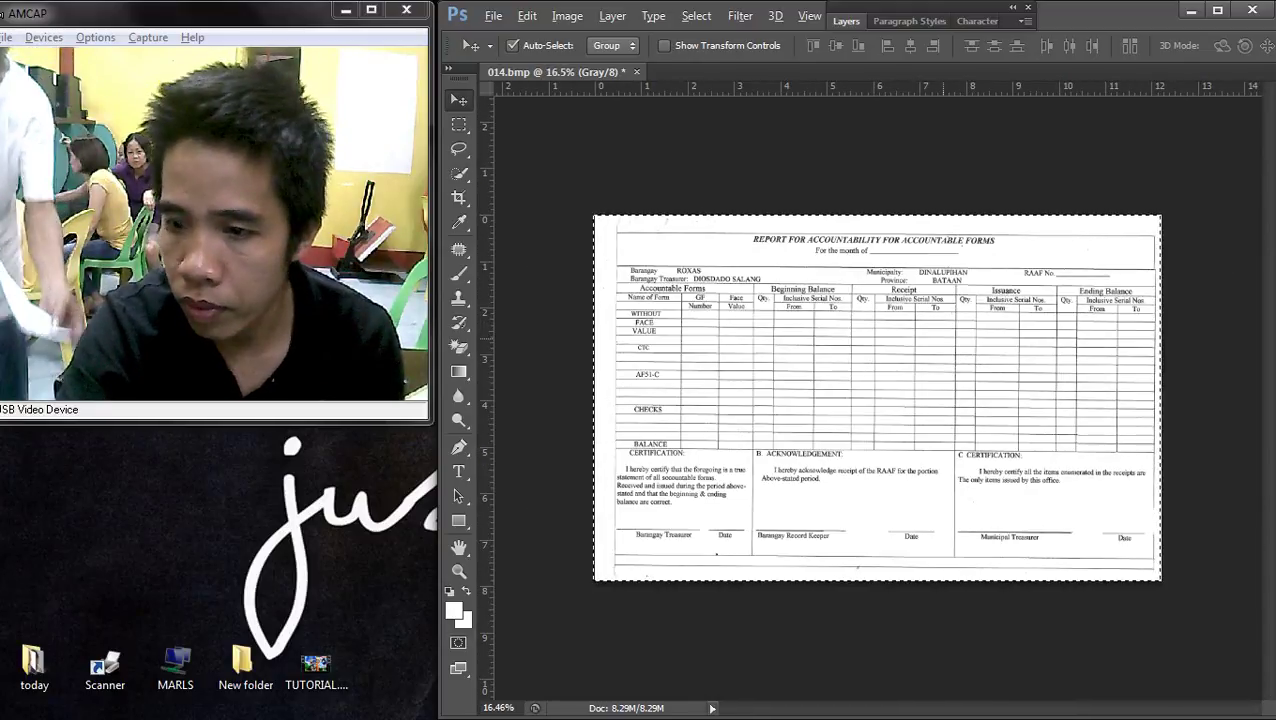
key("shift+Left")
key("shift+Left")
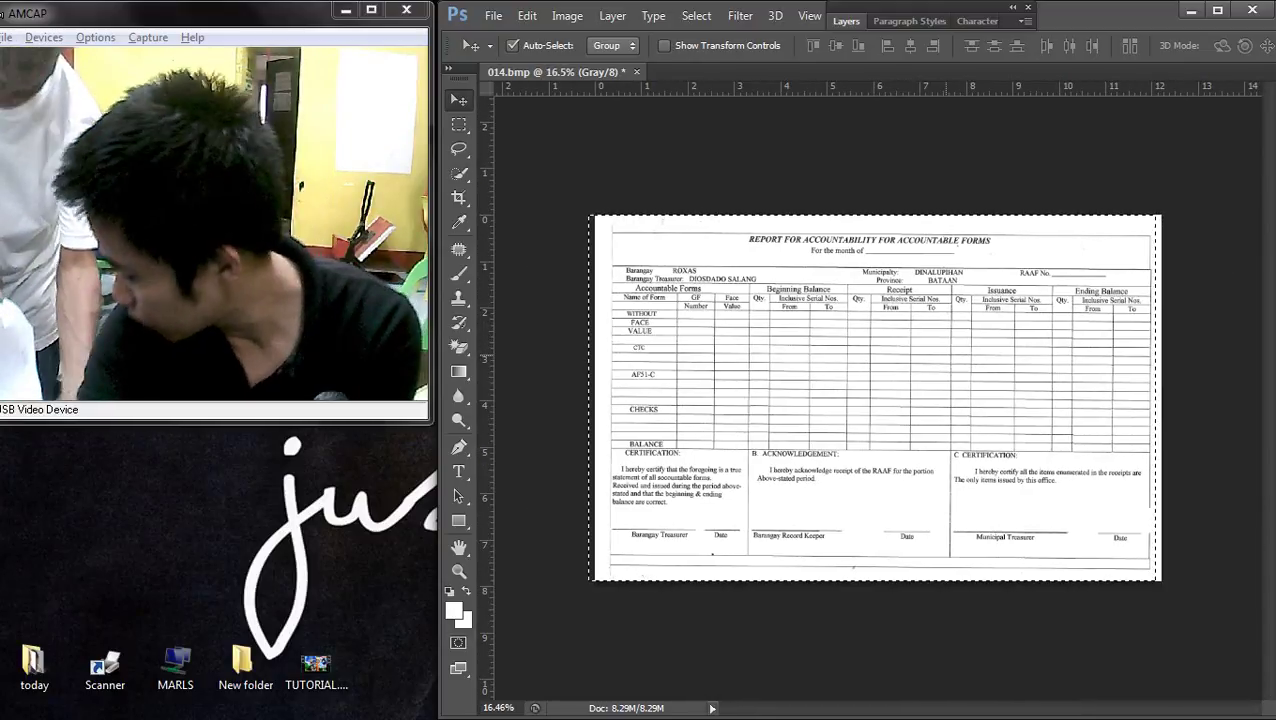
key("shift+Left")
key("shift+Left")
key("shift+Left")
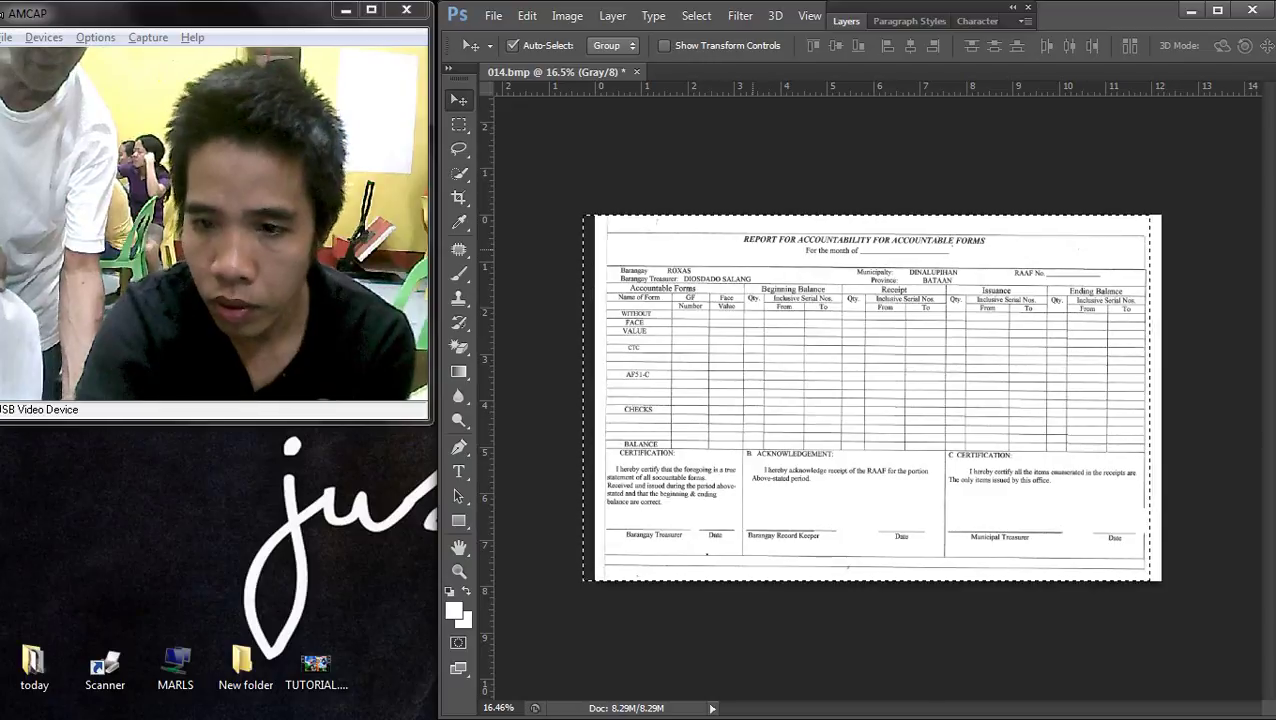
scroll(624, 213, "up", 5)
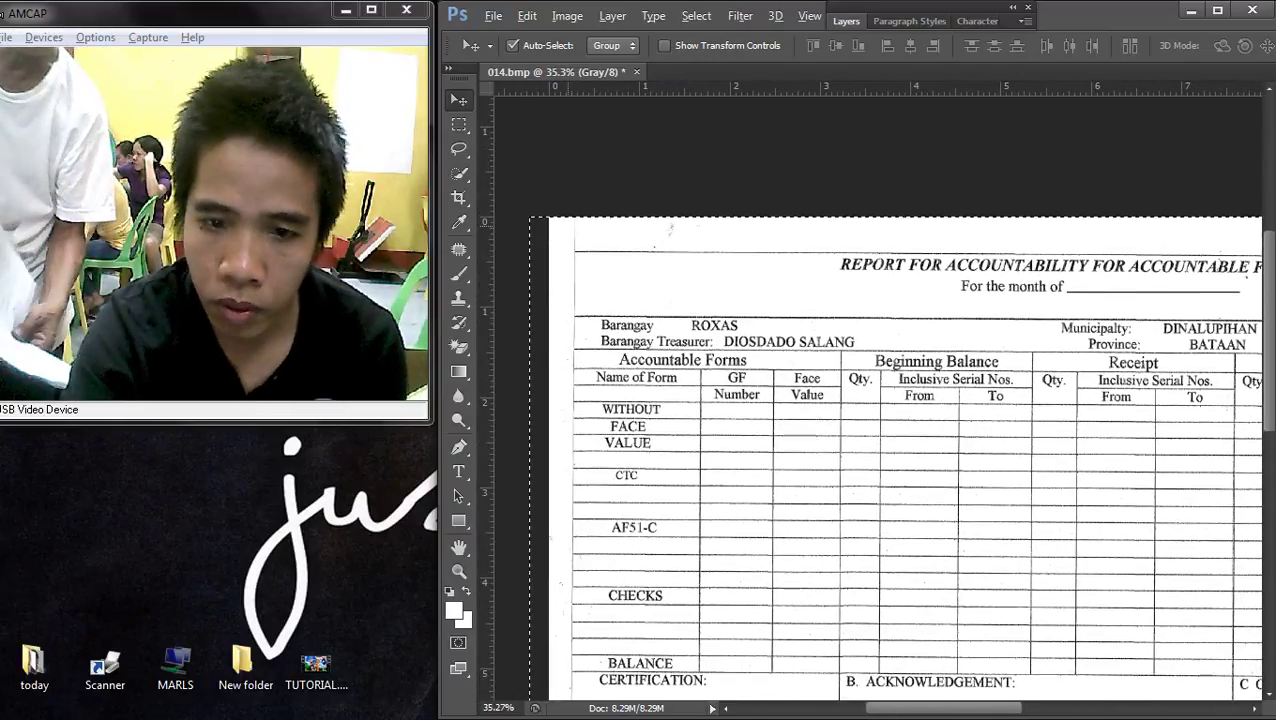
- Fill the stray marks near the form's top edge with white
left_click(459, 124)
right_click(634, 228)
left_click(690, 243)
left_click_drag(561, 217, 613, 260)
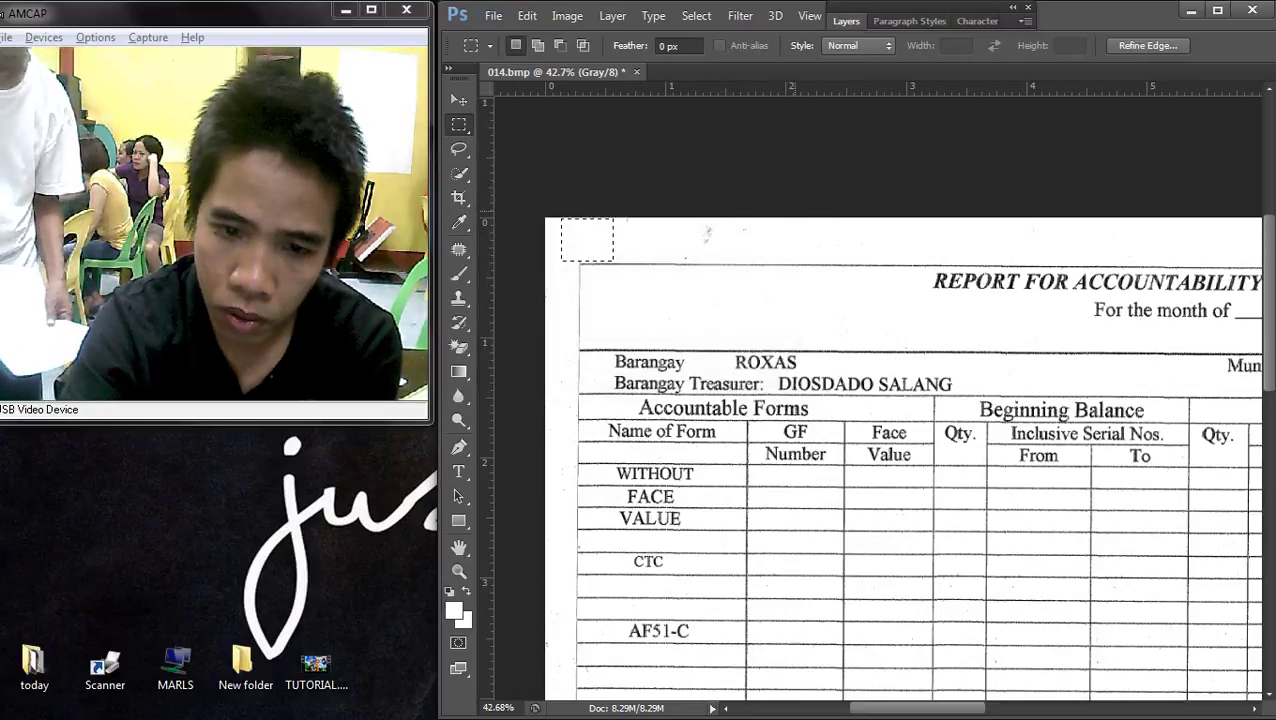
left_click_drag(654, 218, 764, 258)
key("Delete")
key("Return")
scroll(860, 400, "down", 2)
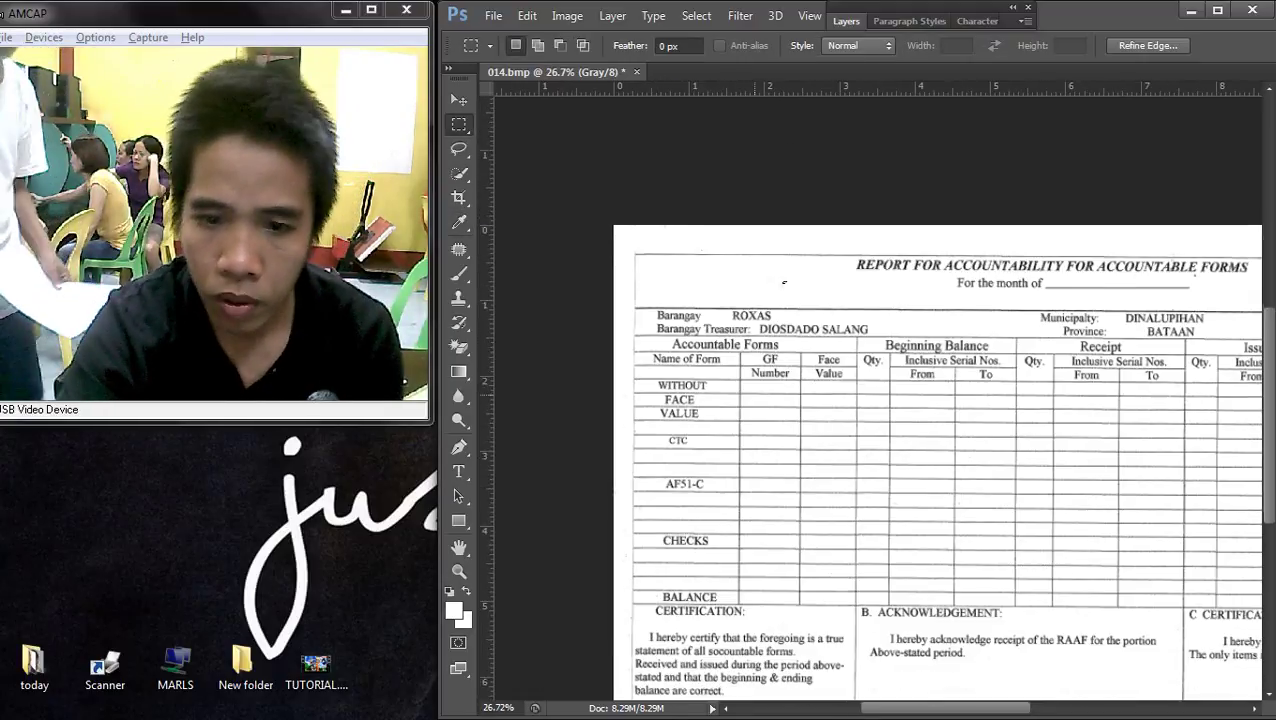
scroll(860, 400, "down", 5)
scroll(723, 423, "up", 5)
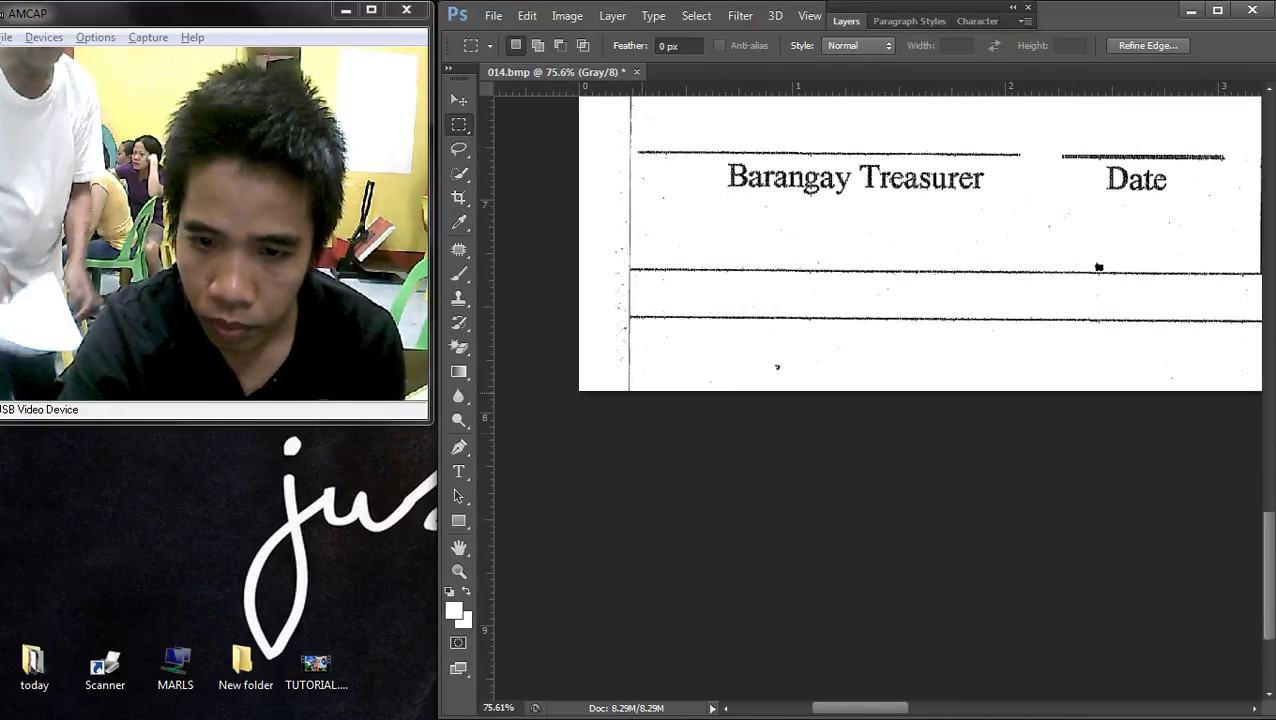
- White out the stray vertical line beside the Barangay Treasurer signature line, then deselect
left_click_drag(576, 352, 576, 318)
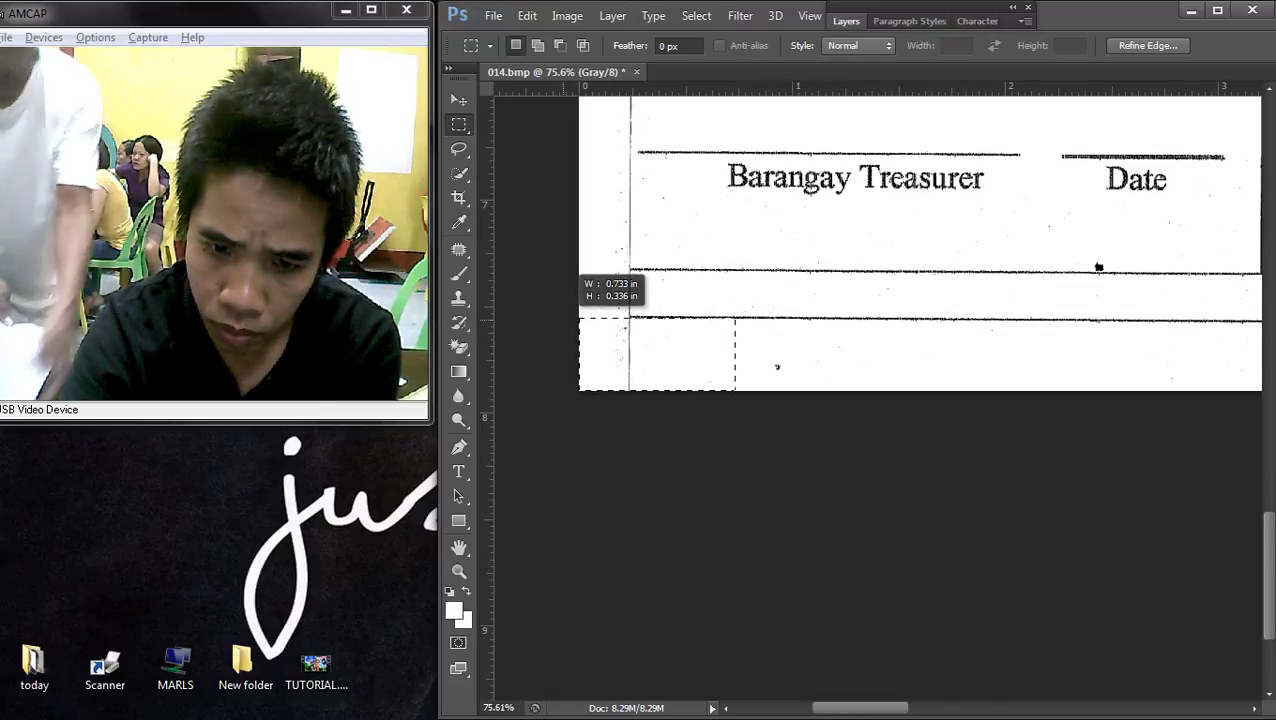
key("Delete")
key("Return")
scroll(946, 198, "up", 2)
left_click_drag(580, 418, 926, 560)
key("ctrl+d")
scroll(878, 290, "down", 2)
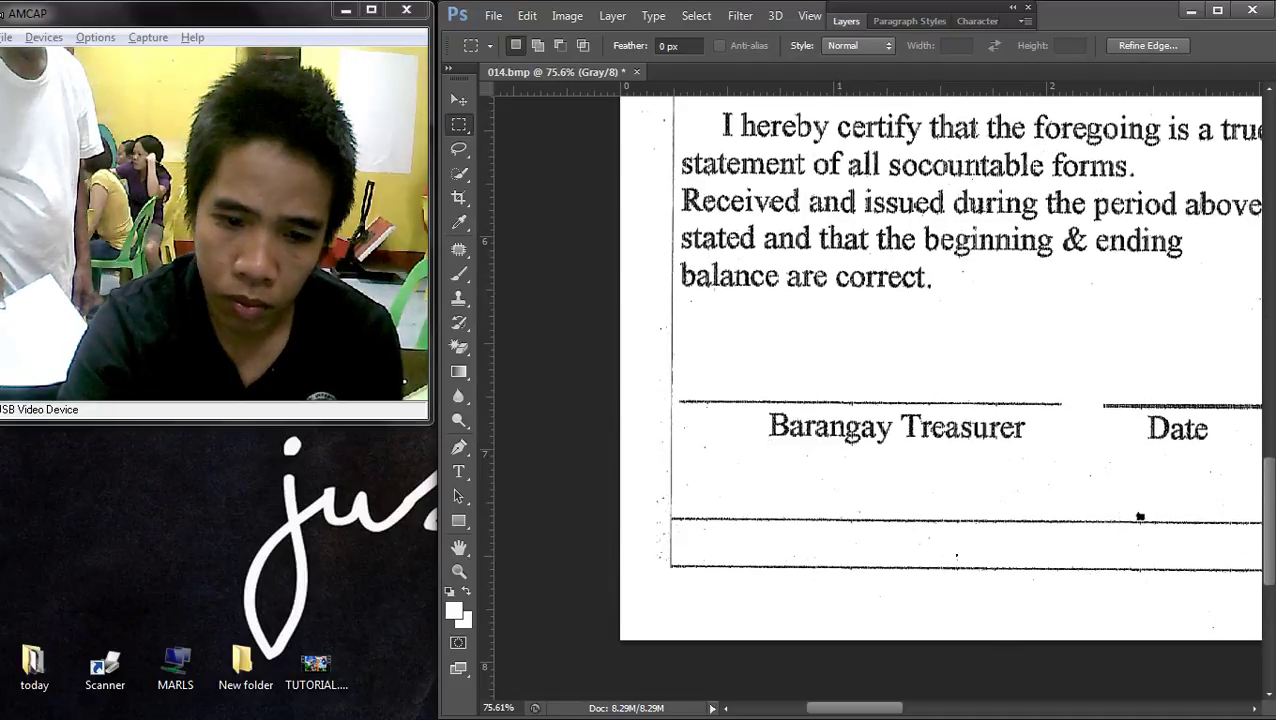
key("t")
scroll(725, 373, "up", 1)
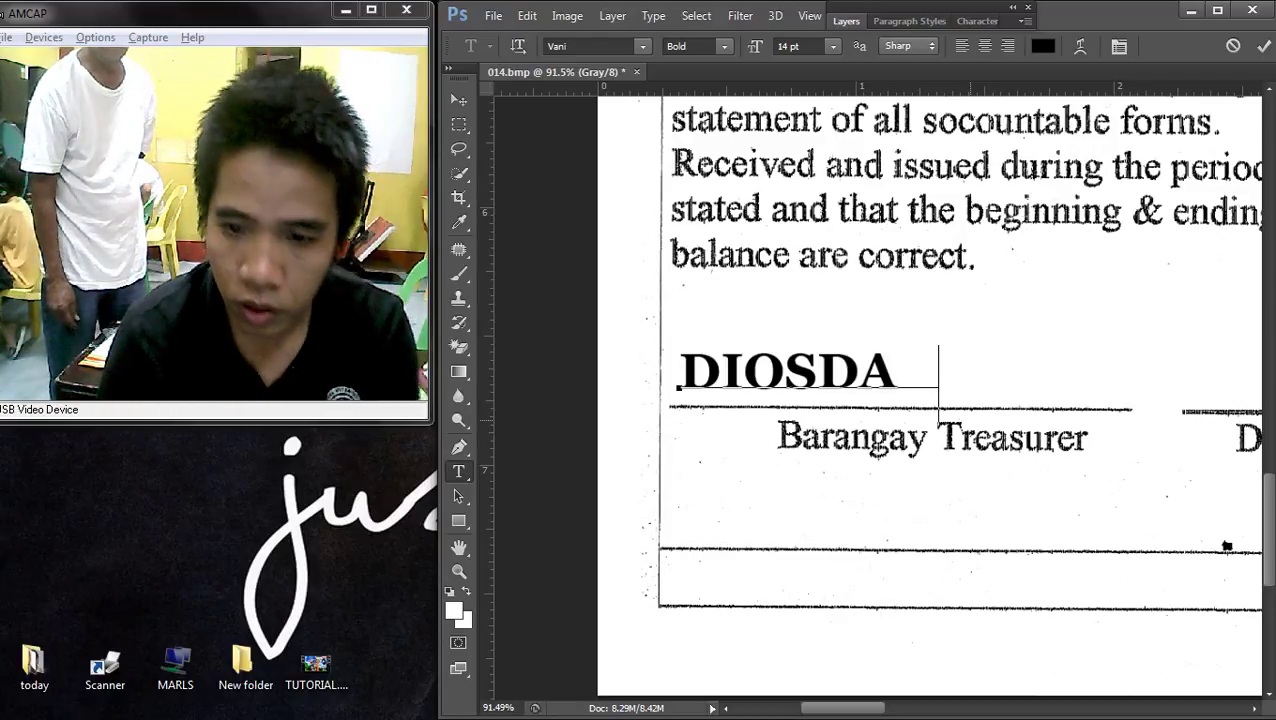
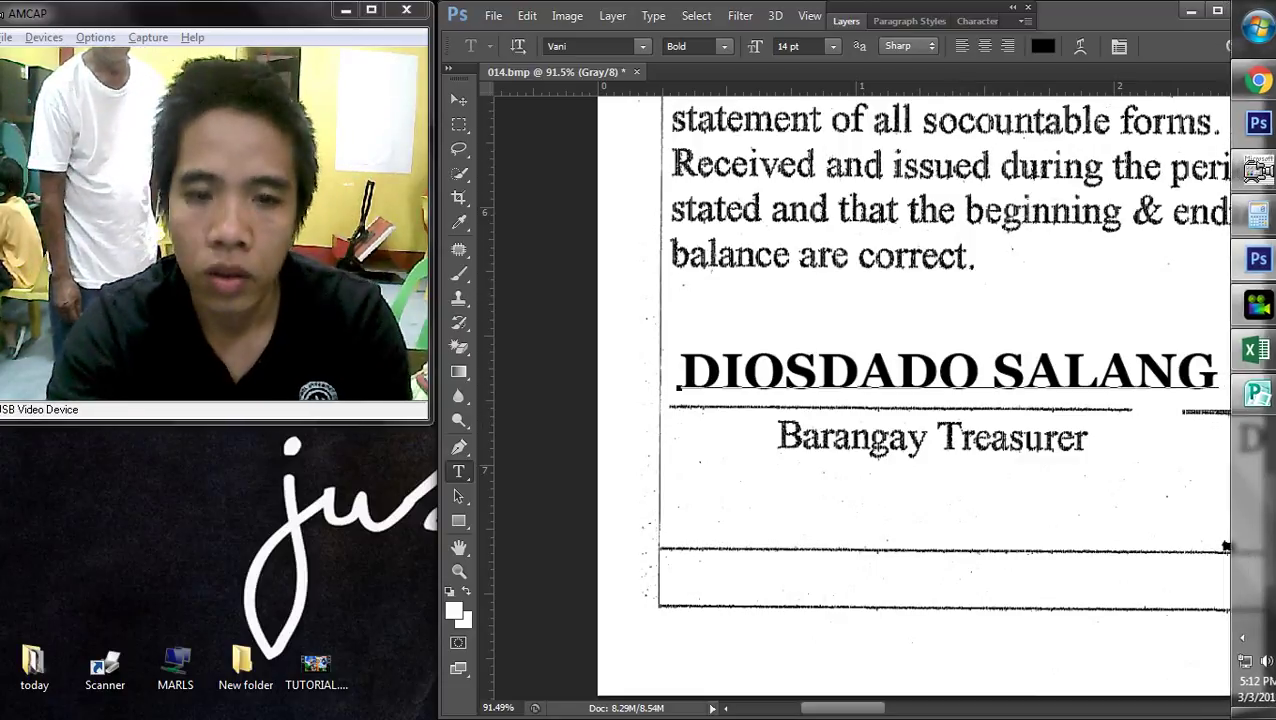
- Type the treasurer's full name and scale the text down to about 75%
key("ctrl+Return")
key("v")
key("ctrl+t")
left_click_drag(1218, 347, 1115, 362)
key("Return")
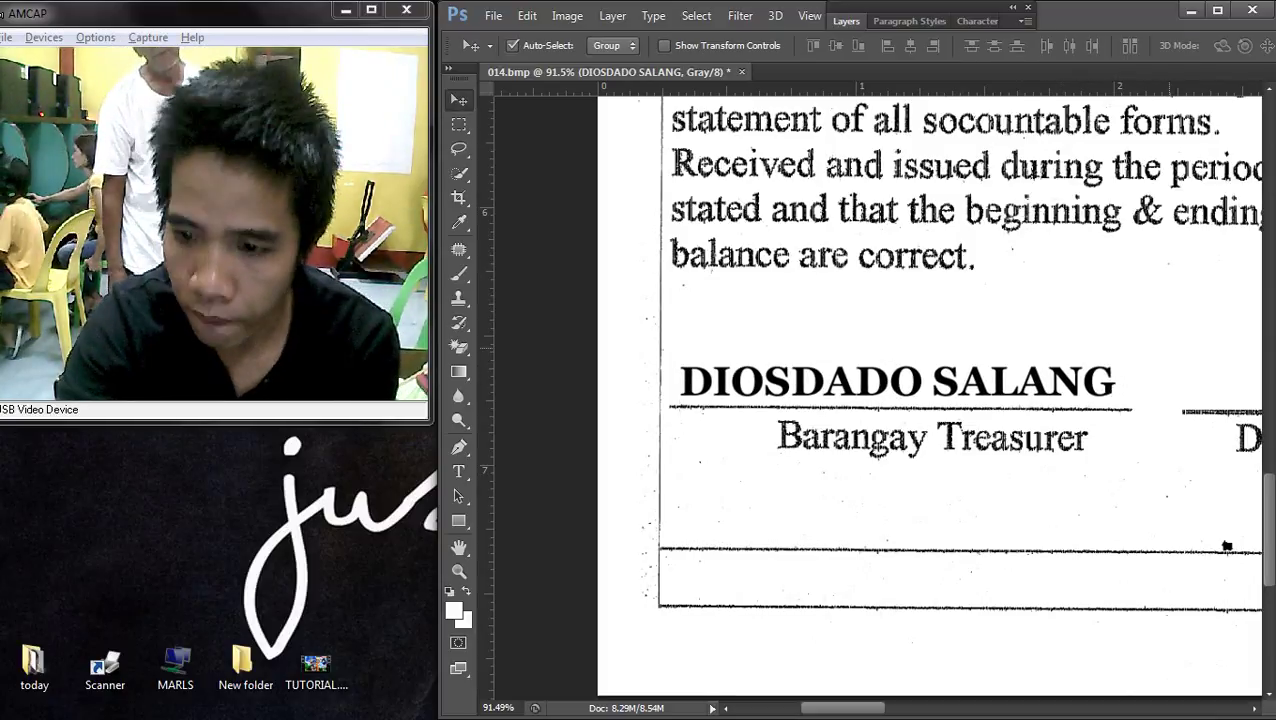
- Nudge the name text down and right over the Barangay Treasurer line
key("Down")
key("Down")
key("Down")
key("Down")
key("Down")
key("Right")
key("Right")
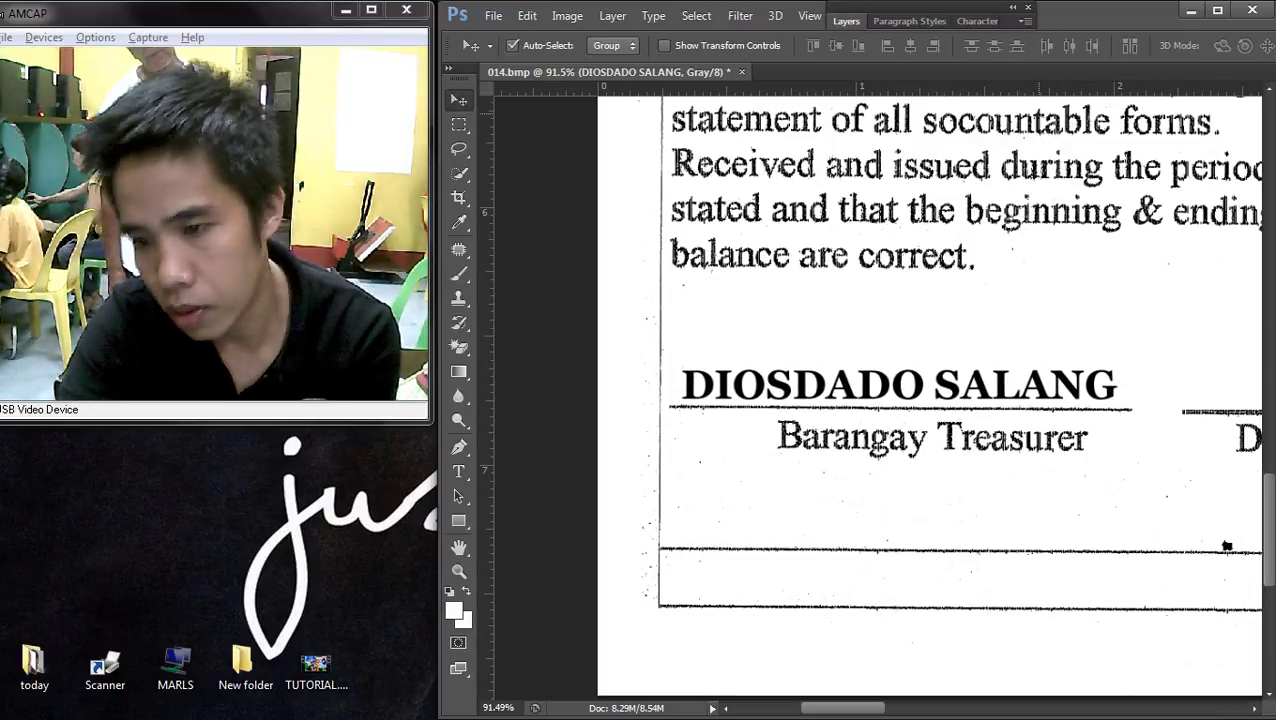
scroll(929, 390, "down", 3)
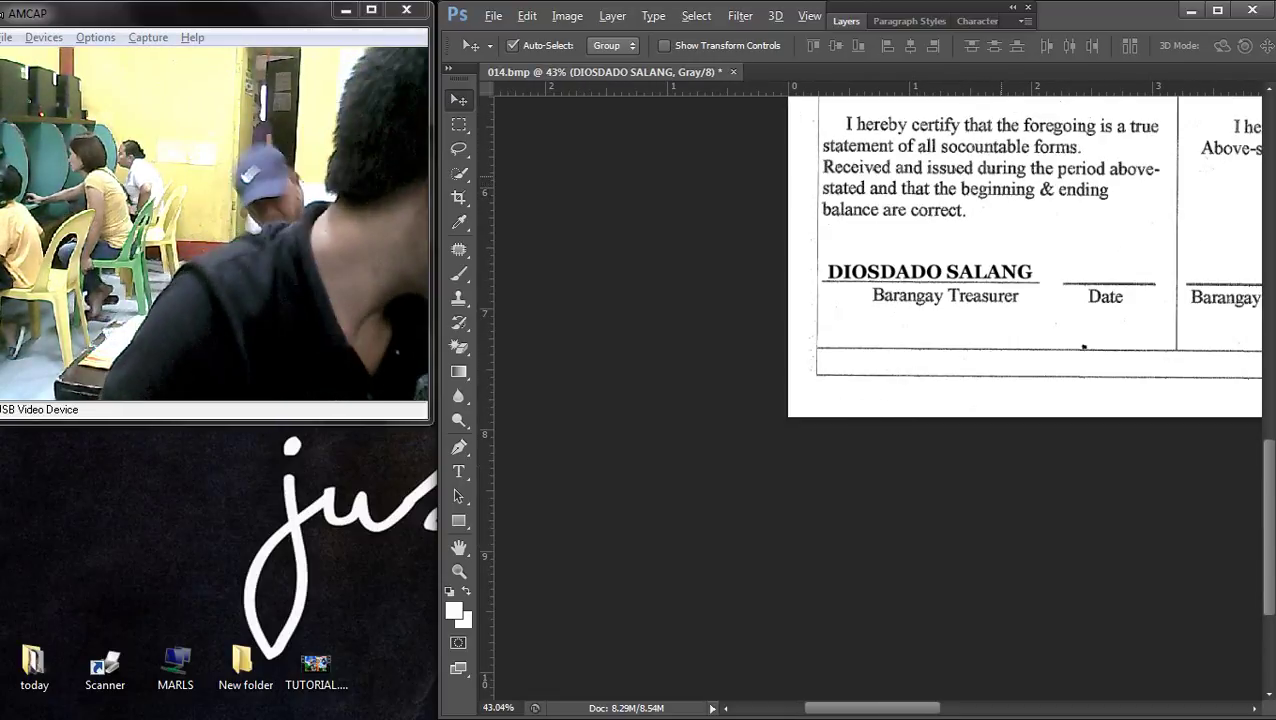
- Flatten the name text layer into 014.bmp's Background using Merge Visible in the Layers panel
scroll(1024, 250, "up", 2)
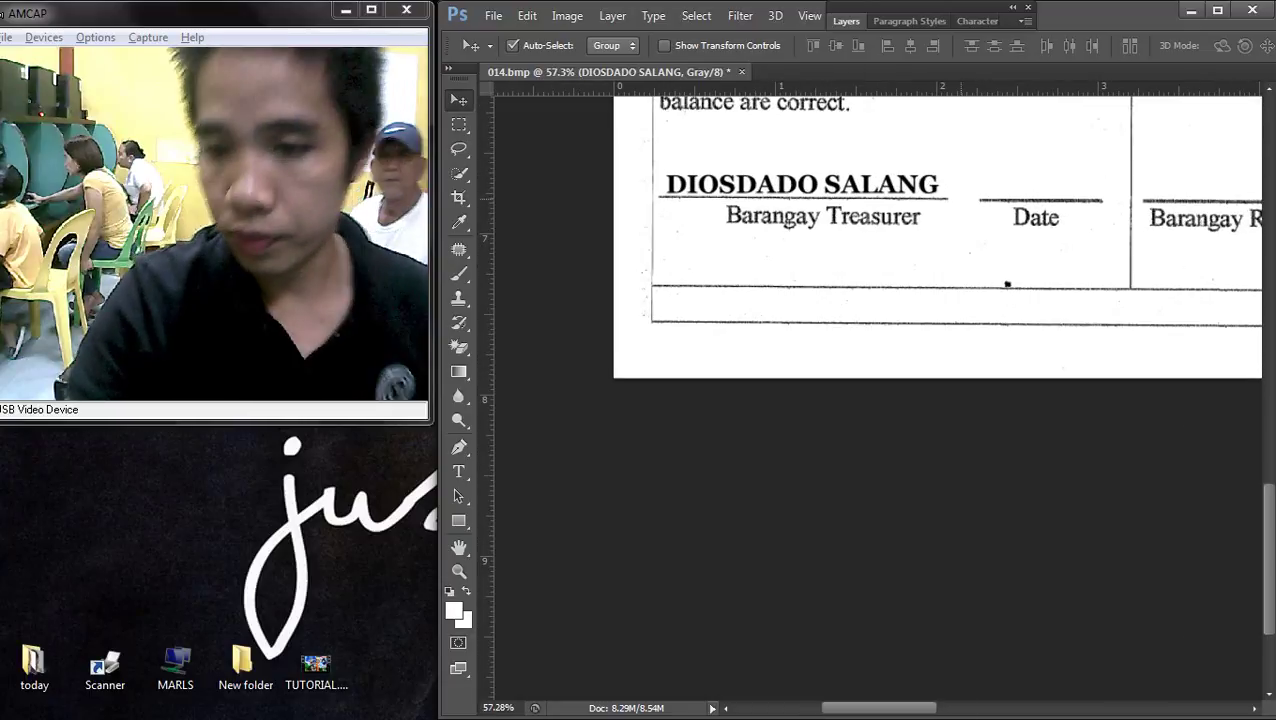
scroll(899, 331, "down", 3)
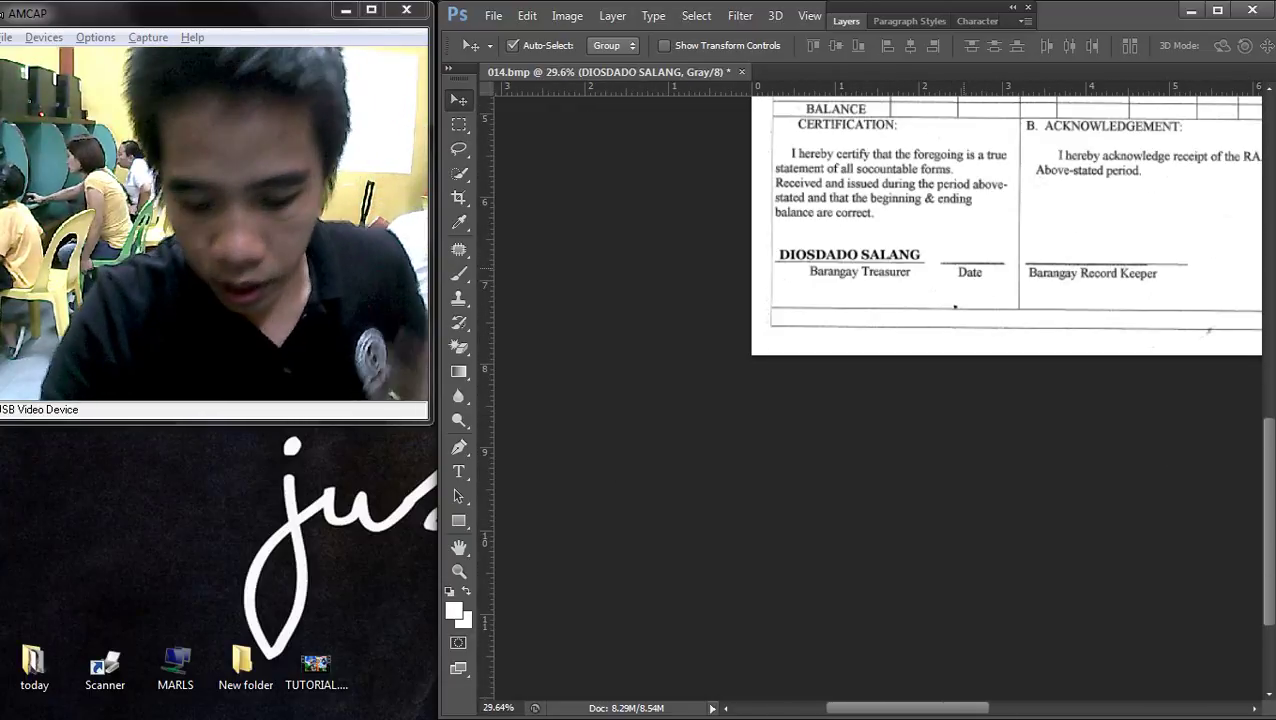
scroll(899, 331, "down", 3)
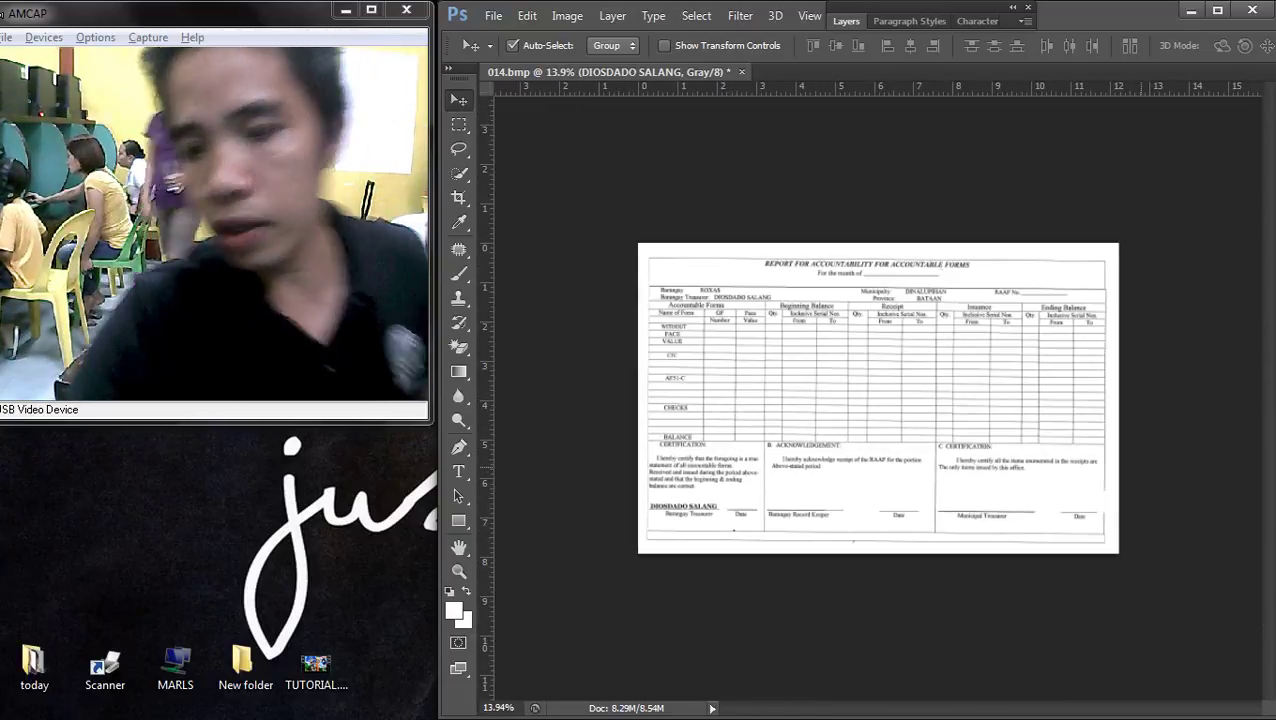
scroll(881, 398, "up", 1)
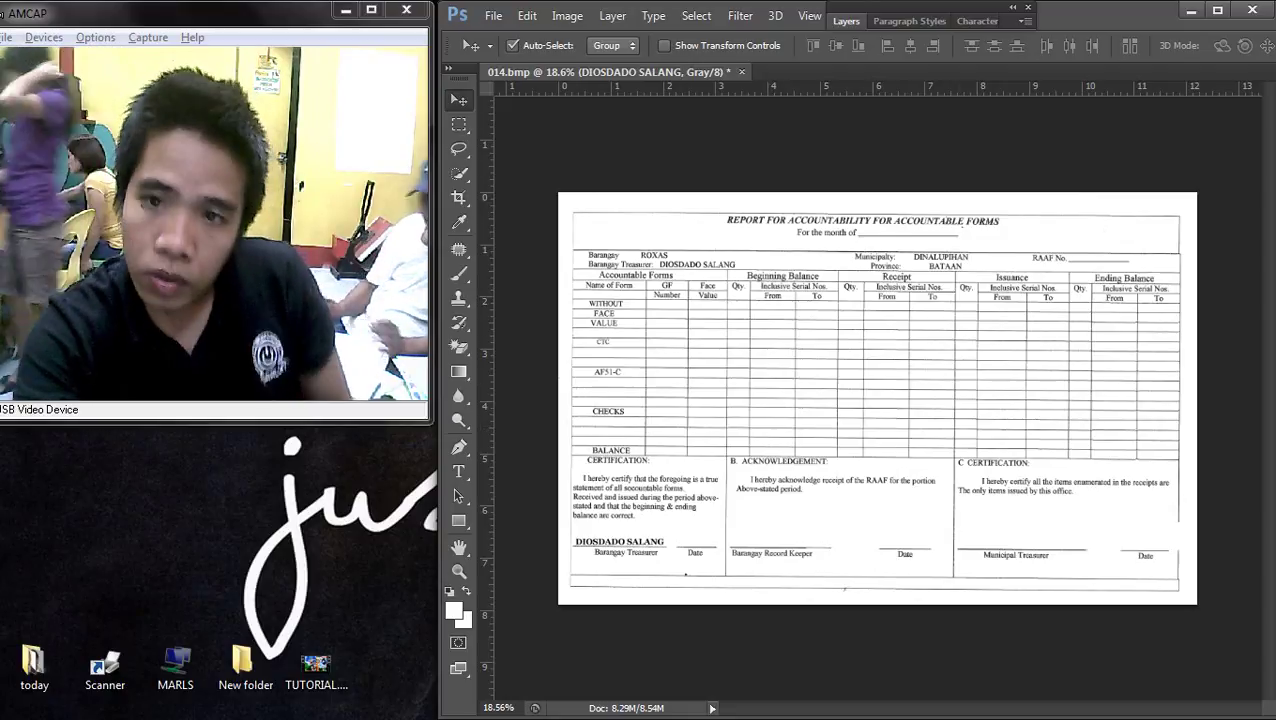
left_click(909, 20)
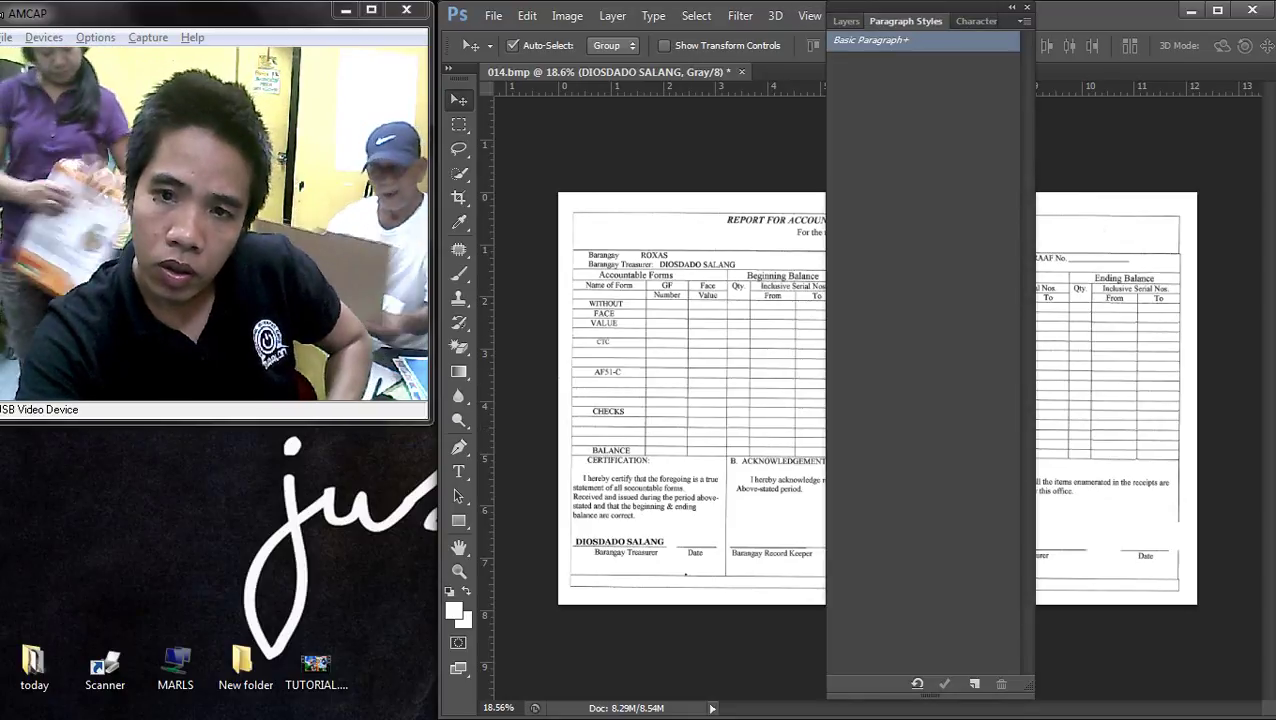
left_click(846, 21)
right_click(915, 128)
left_click(940, 290)
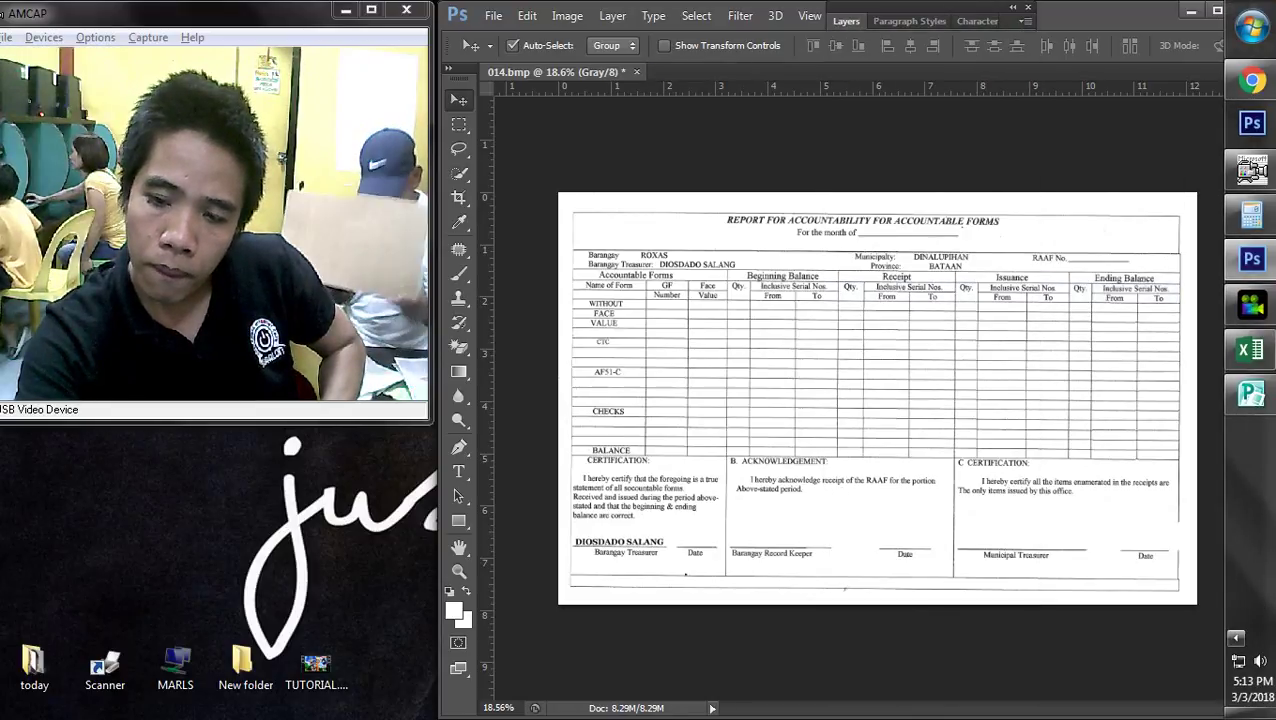
left_click(1236, 637)
left_click(1236, 637)
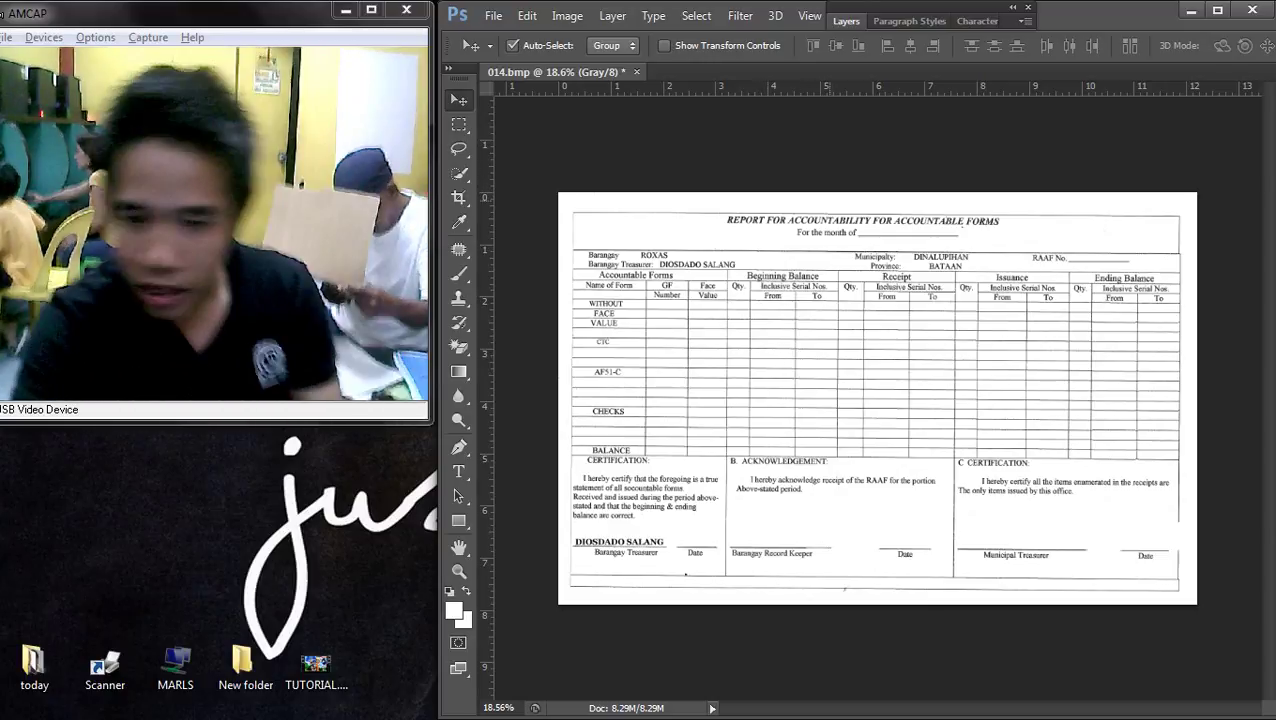
scroll(857, 322, "up", 1)
- Lighten the scan with a Curves adjustment bent upward
key("ctrl+m")
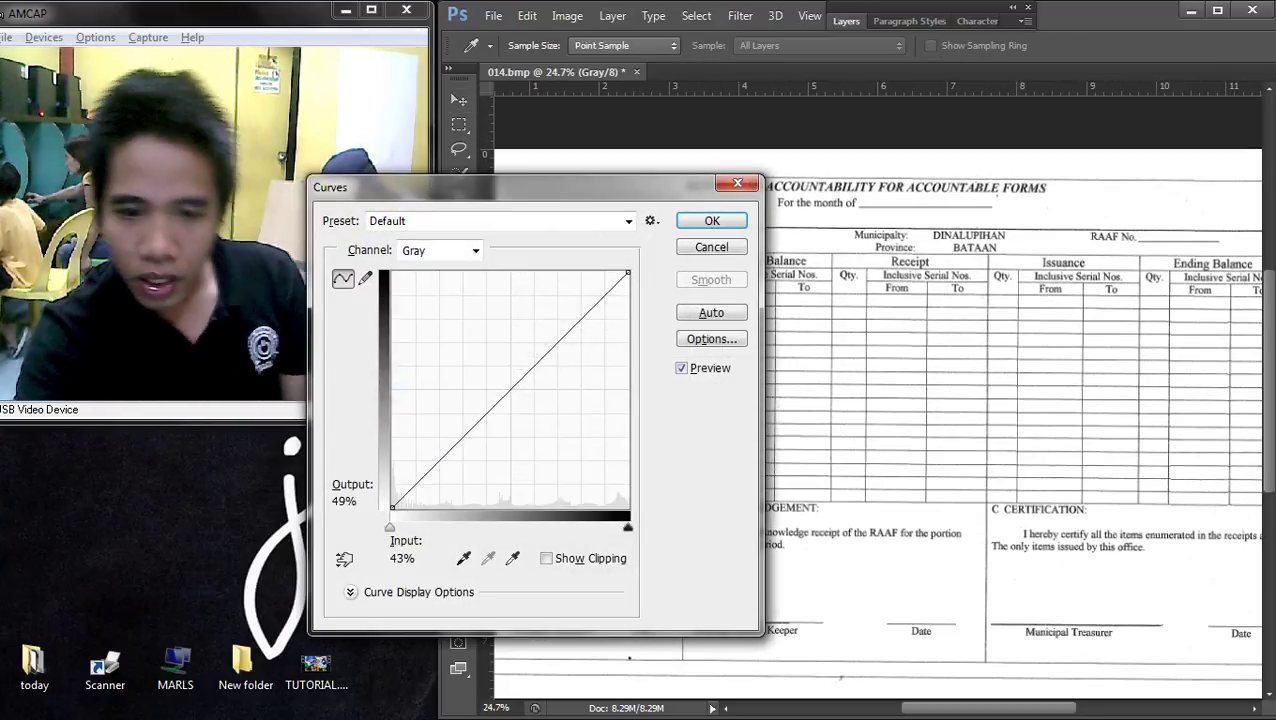
left_click_drag(493, 400, 515, 351)
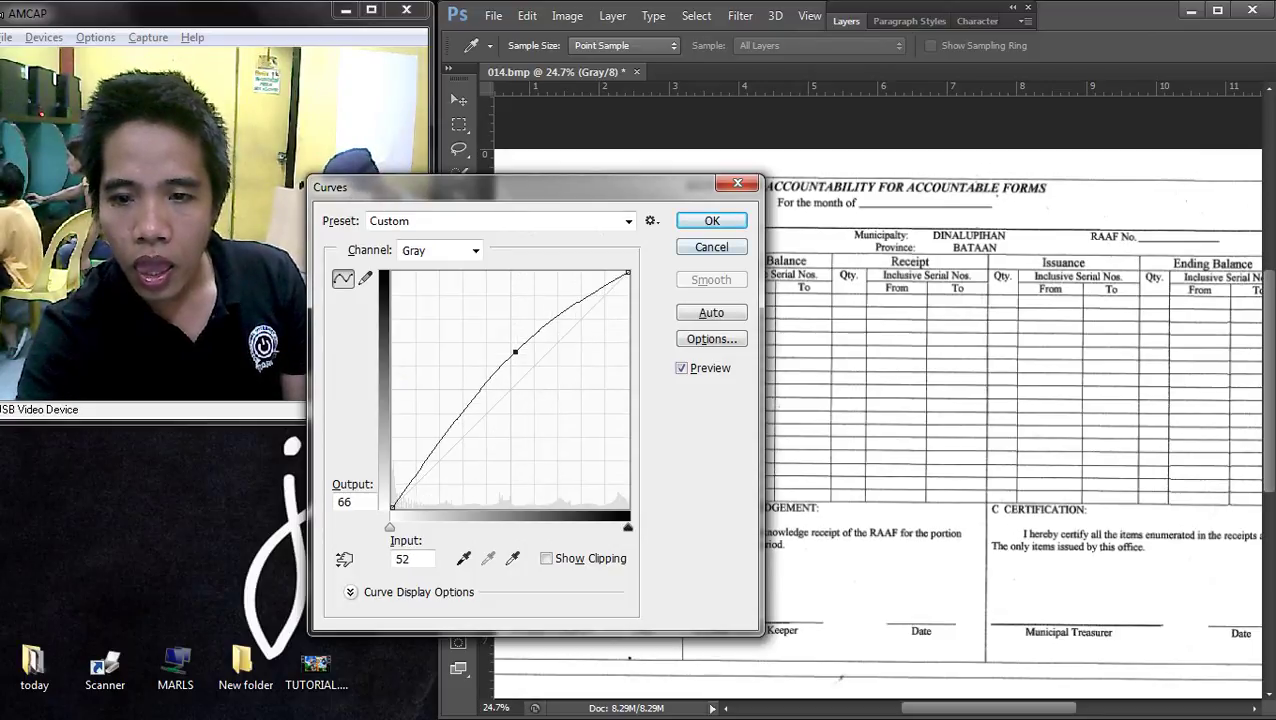
key("Return")
scroll(985, 190, "up", 4)
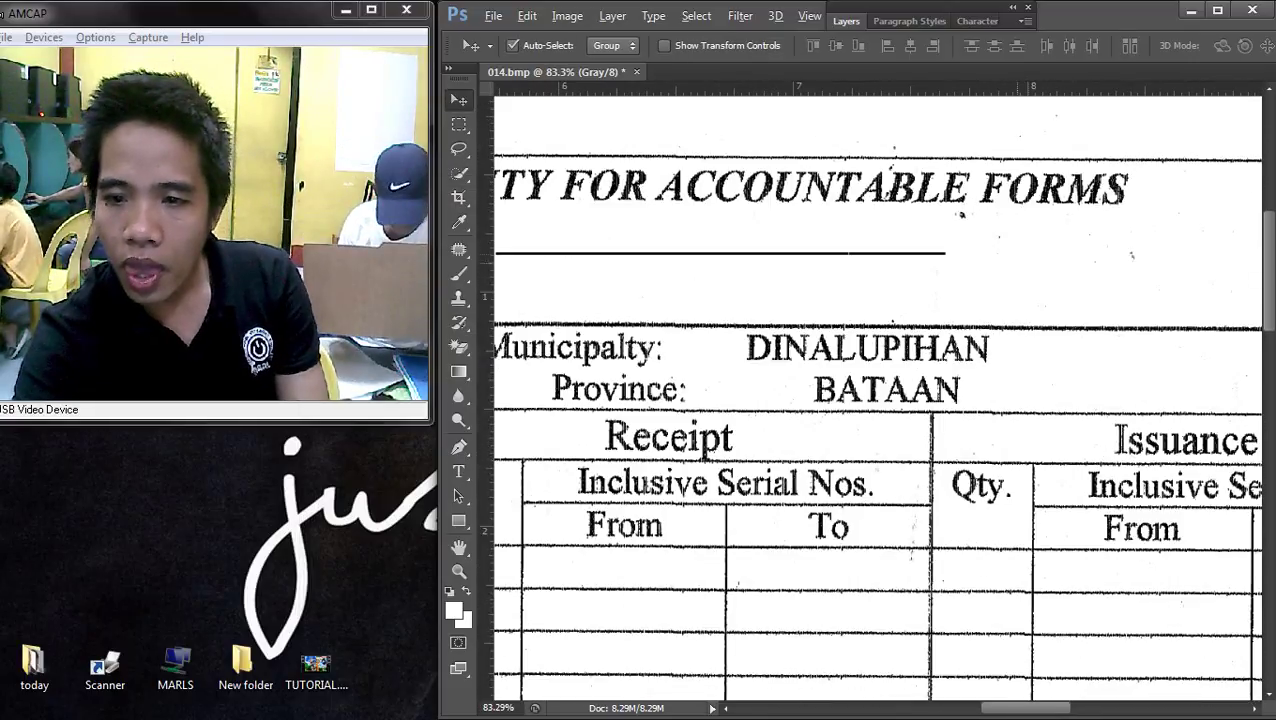
- Fill the blank area below the ACCOUNTABLE FORMS title with white
key("m")
scroll(984, 226, "up", 2)
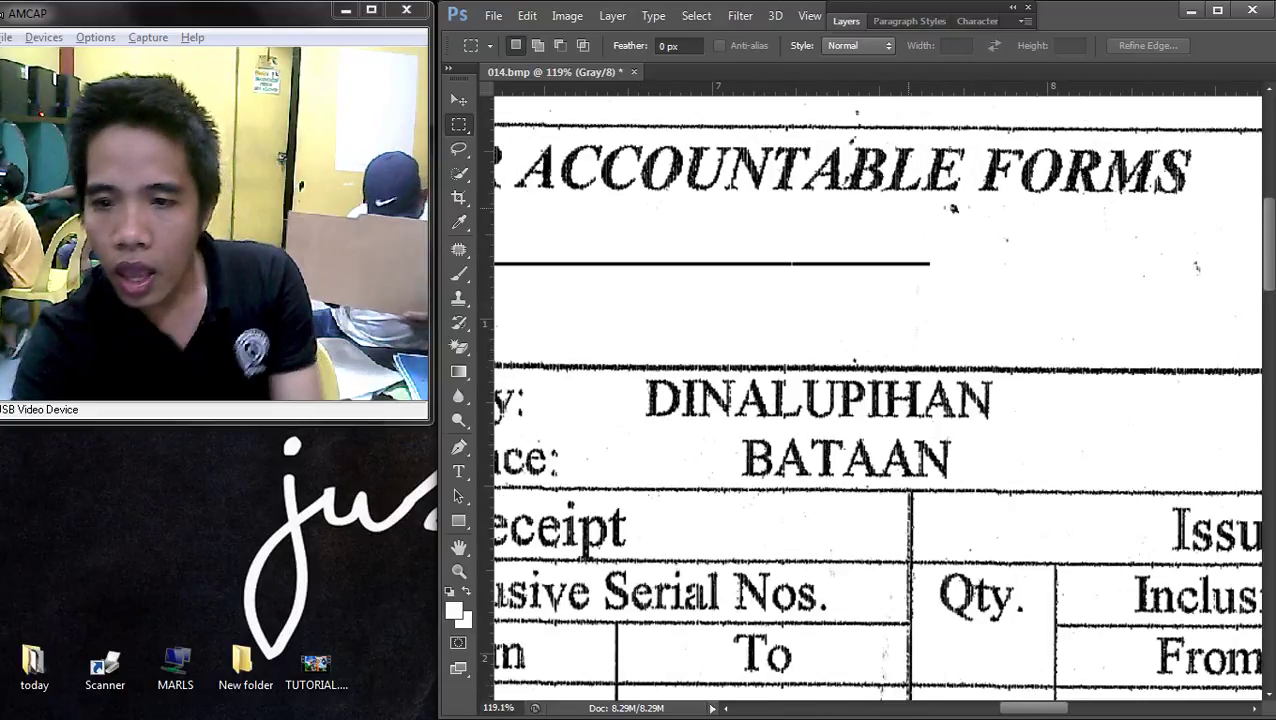
left_click_drag(893, 197, 1196, 265)
key("shift+BackSpace")
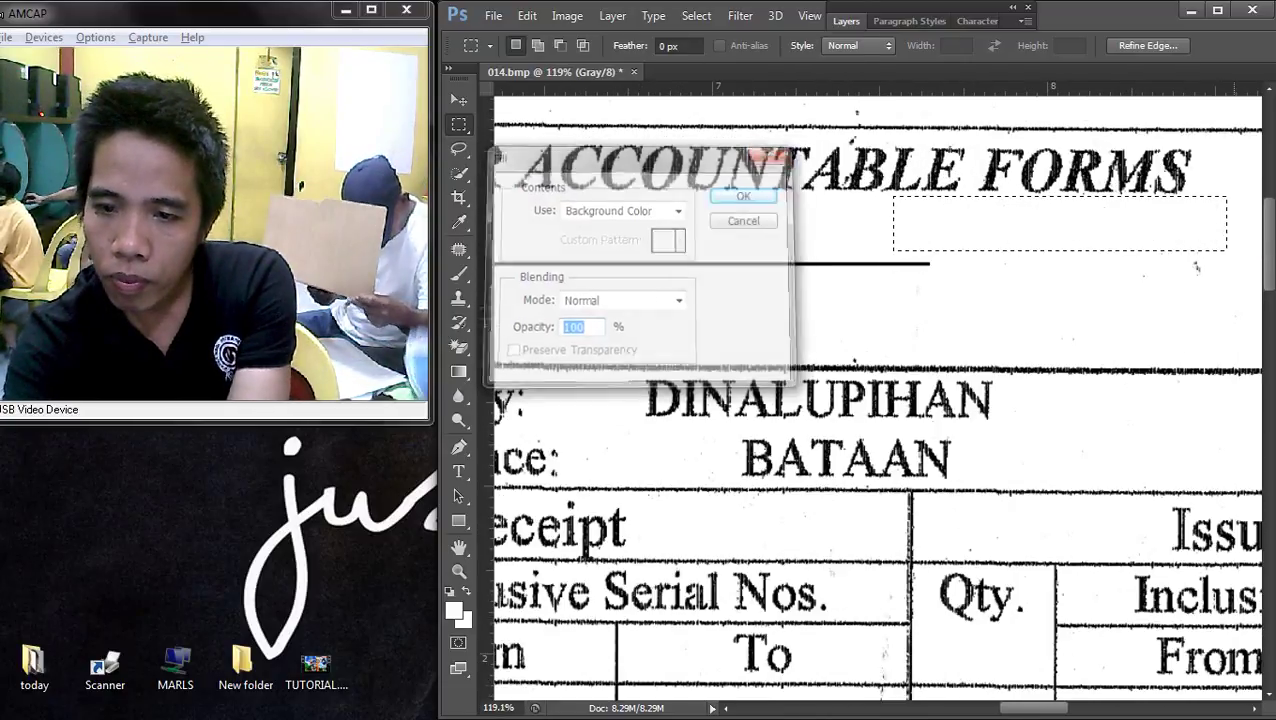
key("Return")
- White-fill the speckled areas to the right of and above the title
left_click_drag(1131, 225, 1227, 303)
key("i")
key("m")
scroll(878, 400, "down", 1)
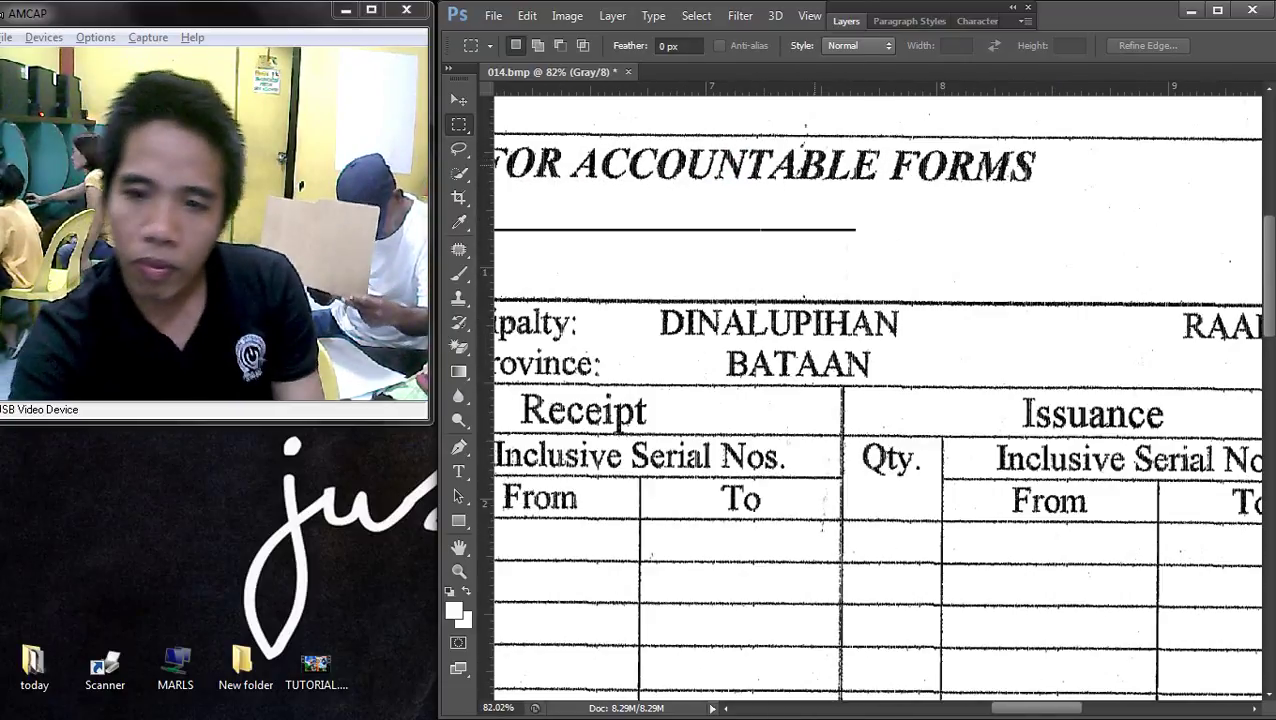
scroll(878, 400, "up", 3)
left_click_drag(755, 273, 1045, 447)
key("shift+BackSpace")
key("Return")
key("shift+BackSpace")
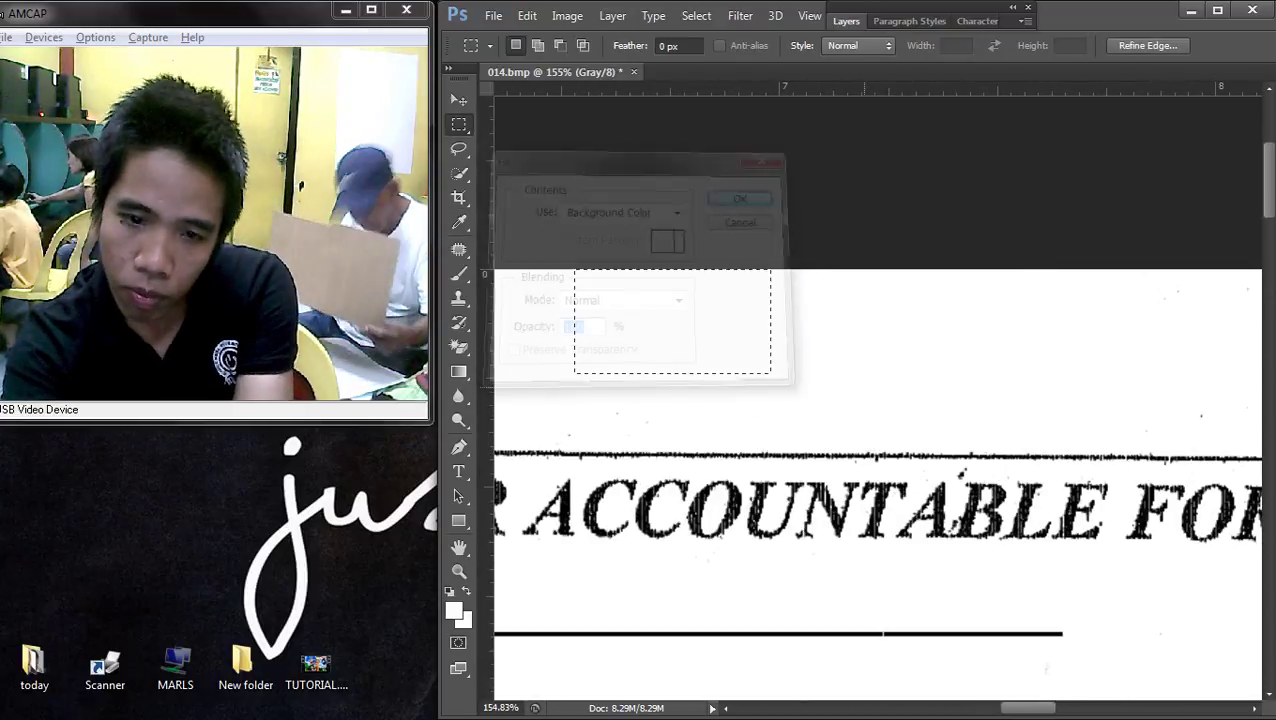
key("Return")
scroll(865, 378, "down", 3)
scroll(865, 378, "down", 3)
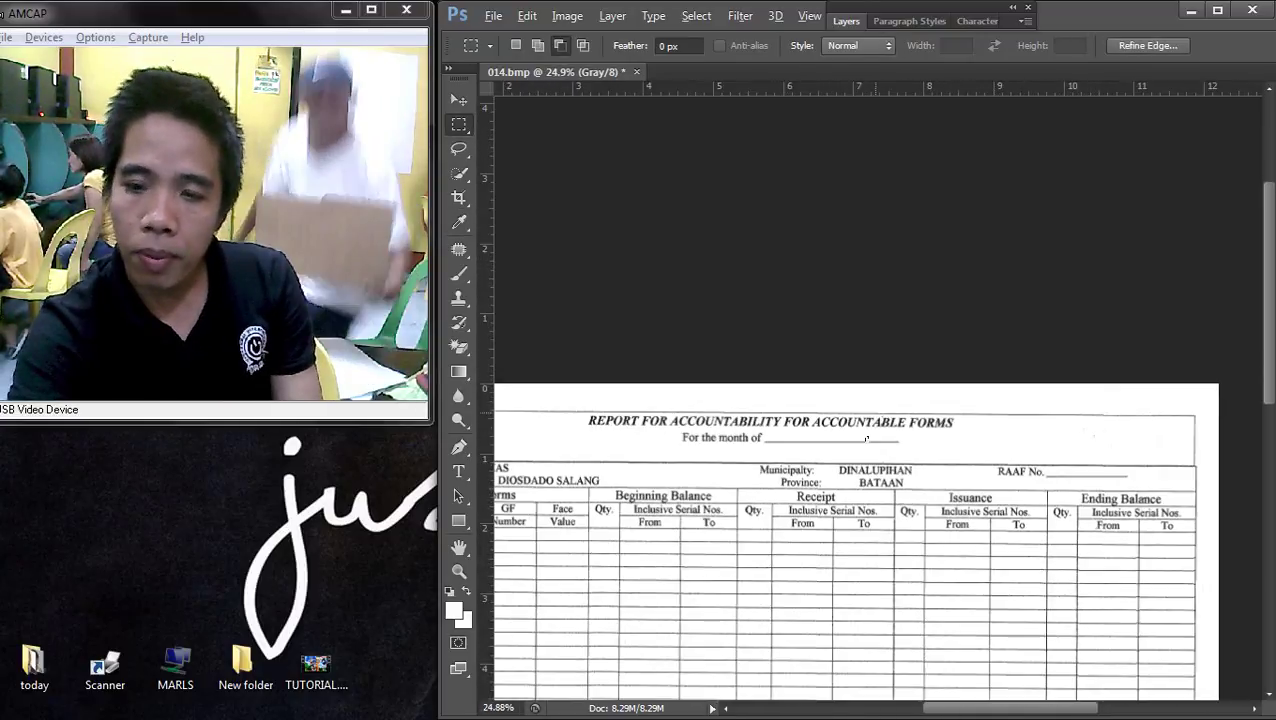
- Save the image to the Desktop in JPEG format under the name TE
scroll(930, 244, "up", 3)
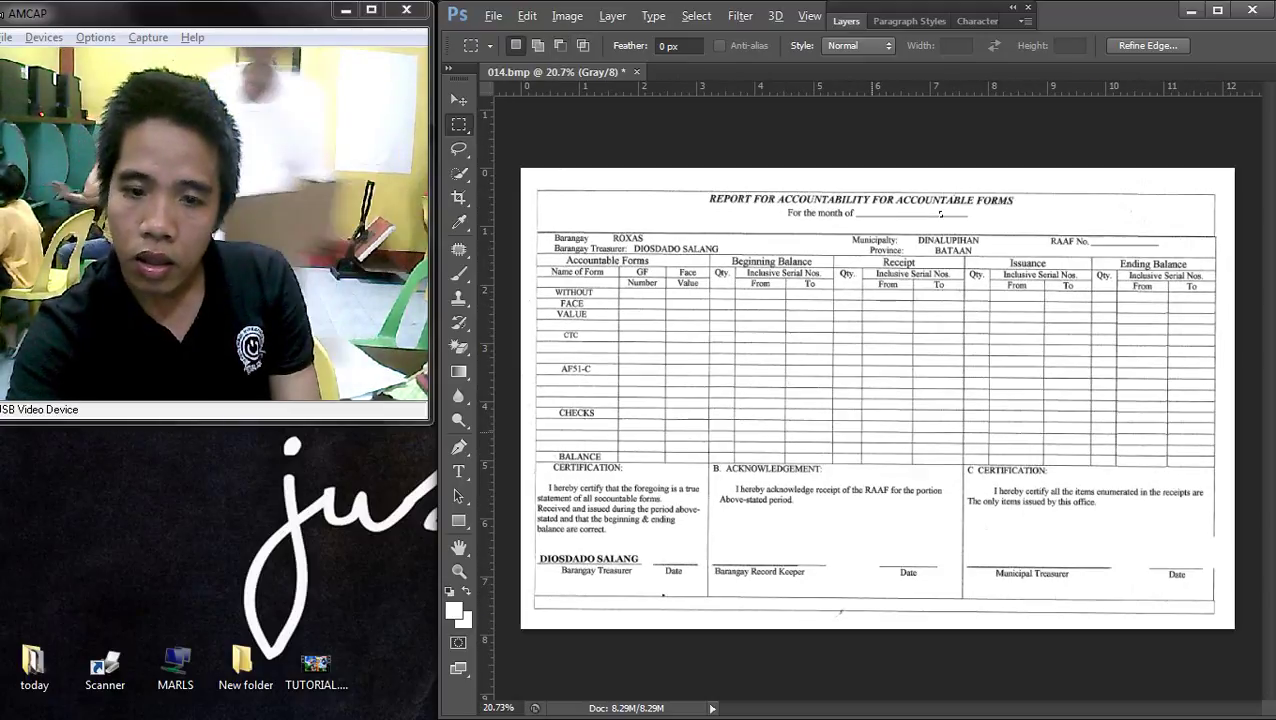
scroll(1021, 156, "up", 1)
scroll(1023, 156, "down", 2)
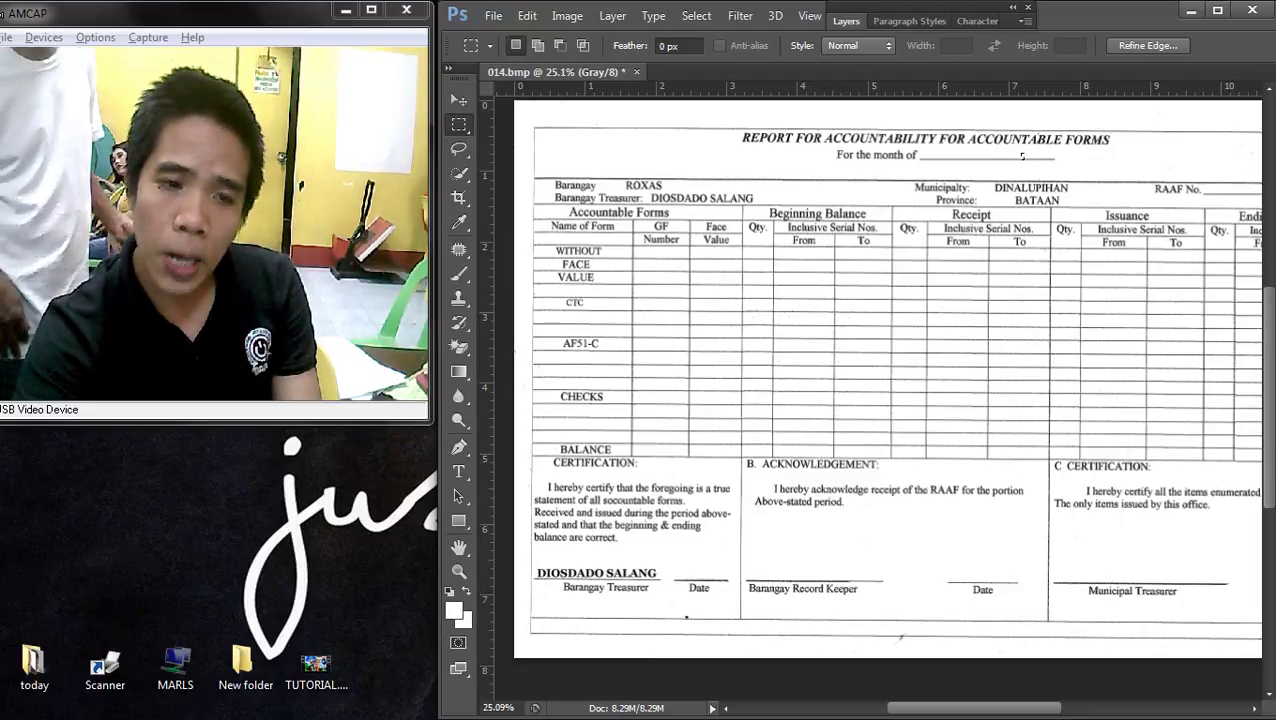
scroll(1022, 156, "down", 2)
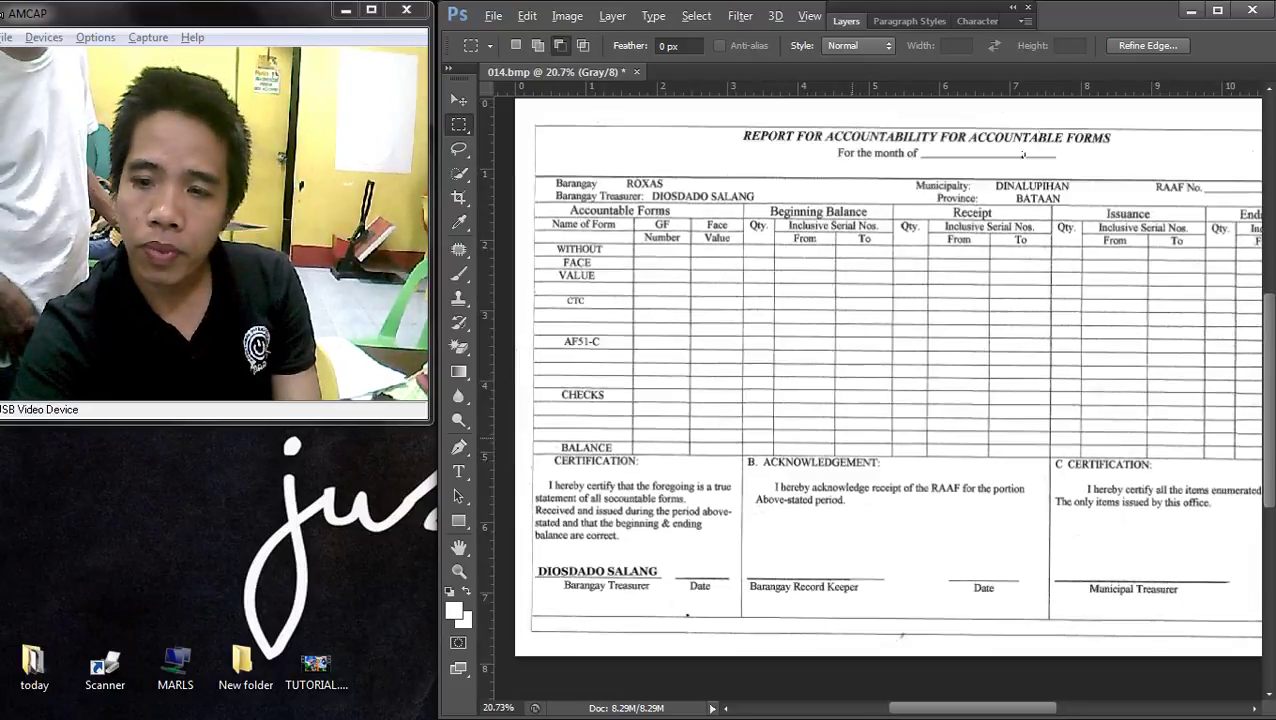
scroll(936, 231, "up", 1)
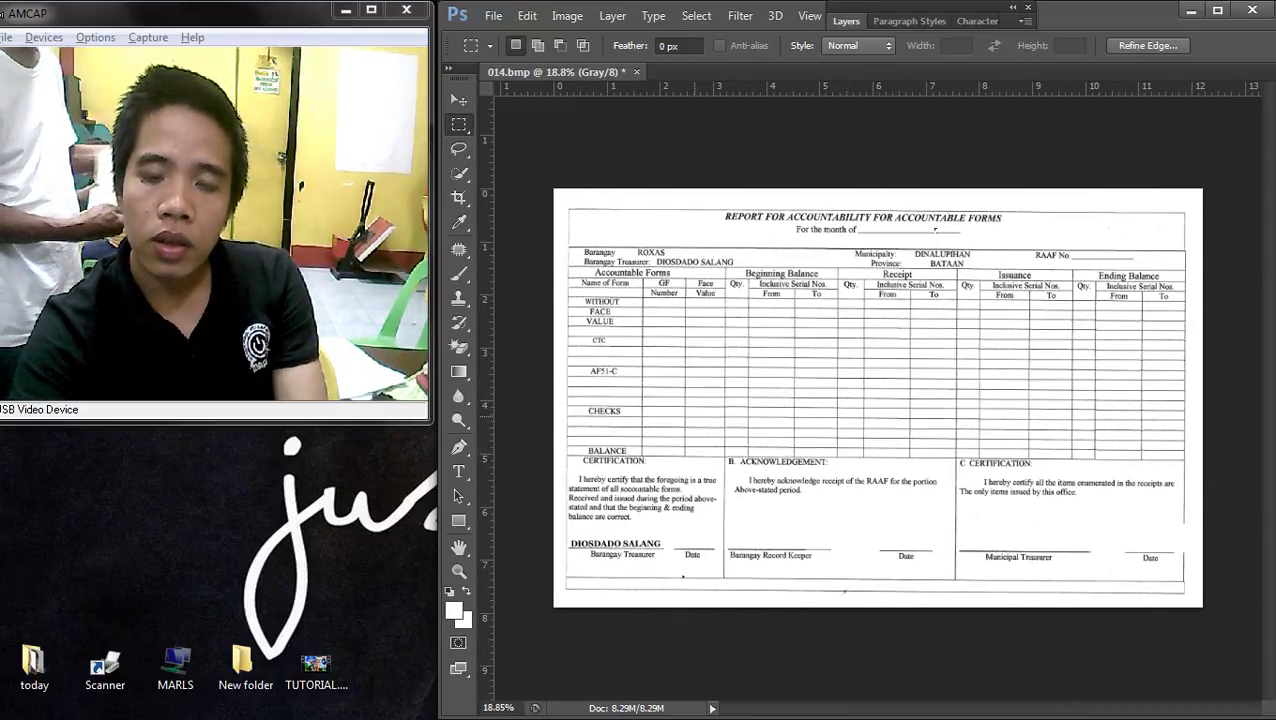
left_click(493, 16)
left_click(513, 239)
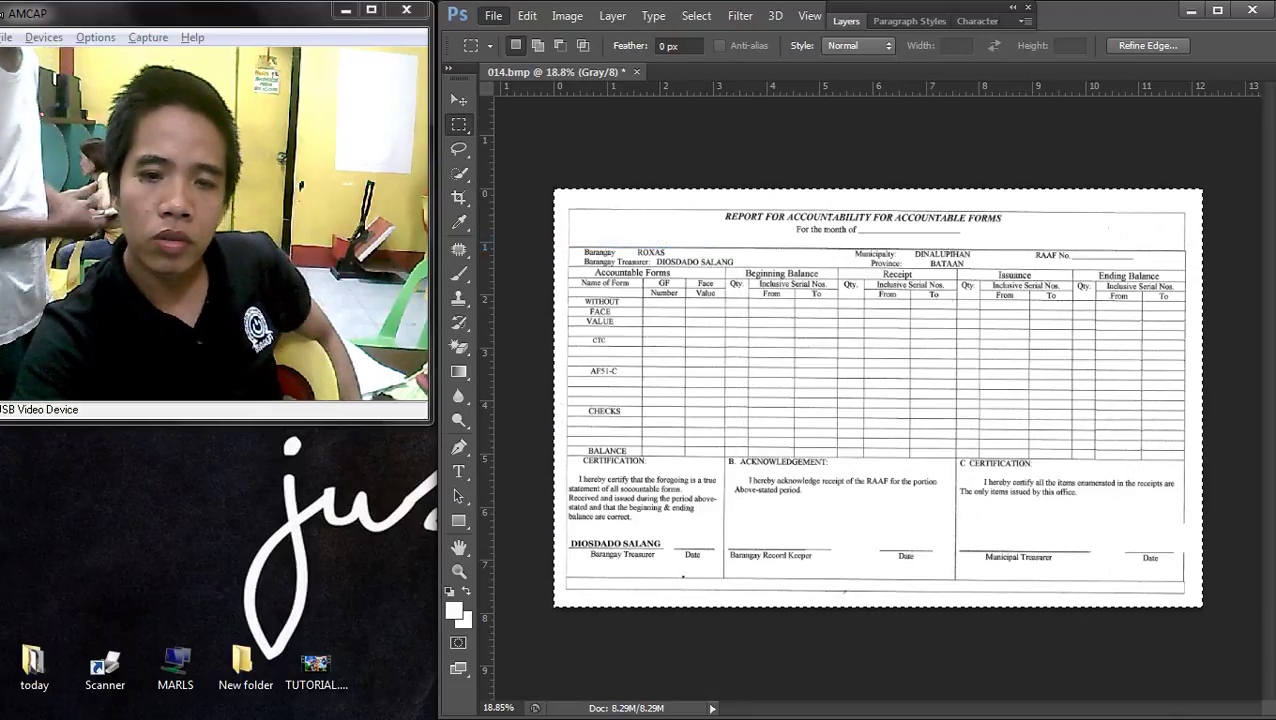
left_click(668, 228)
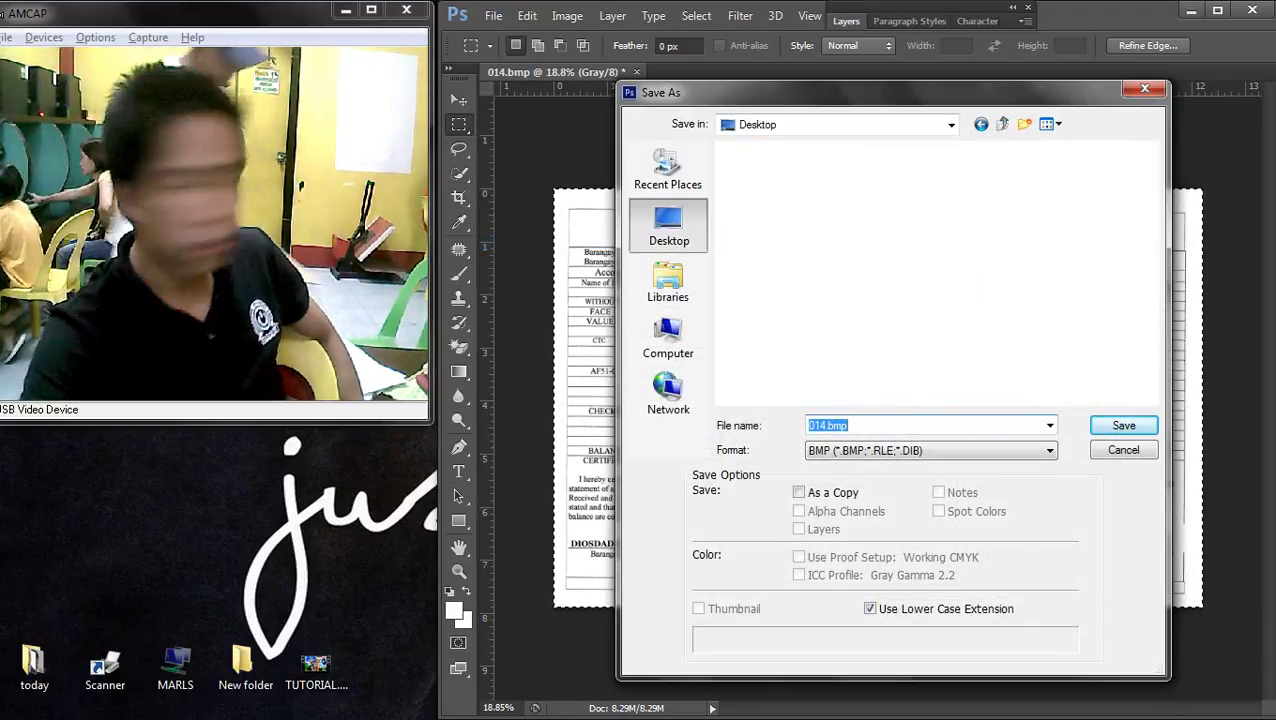
left_click(930, 450)
key("Return")
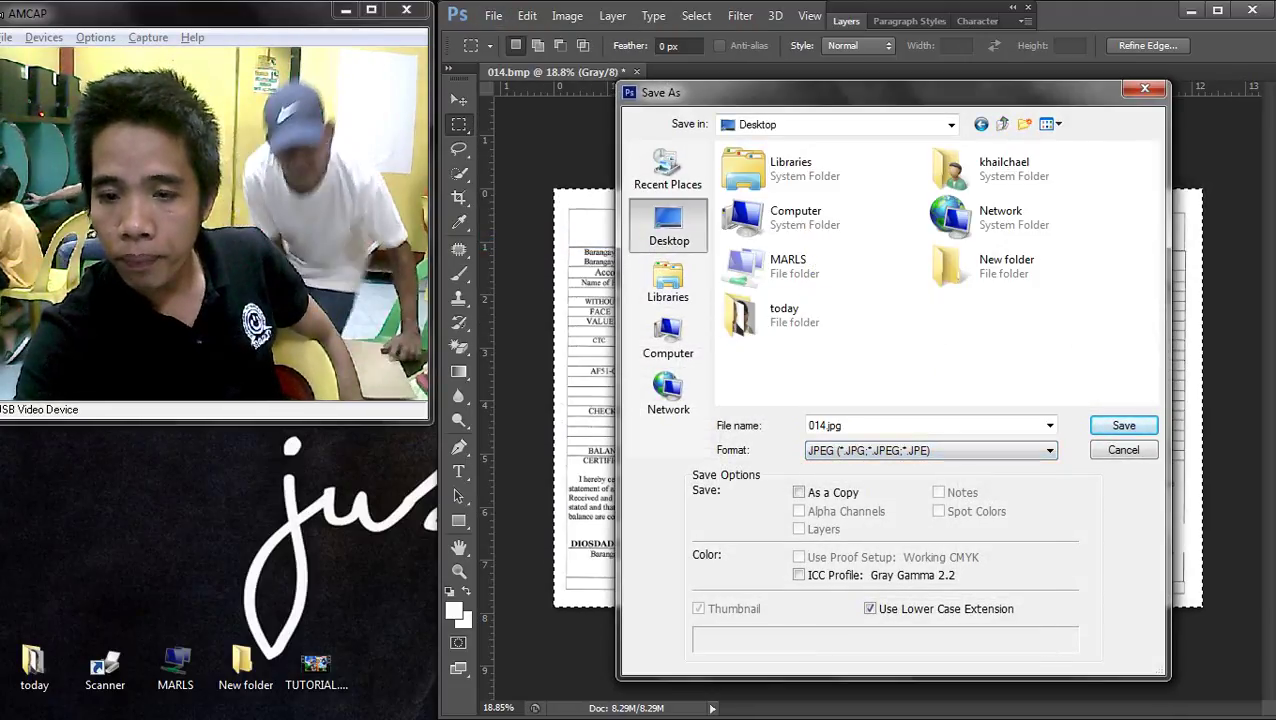
type("TE")
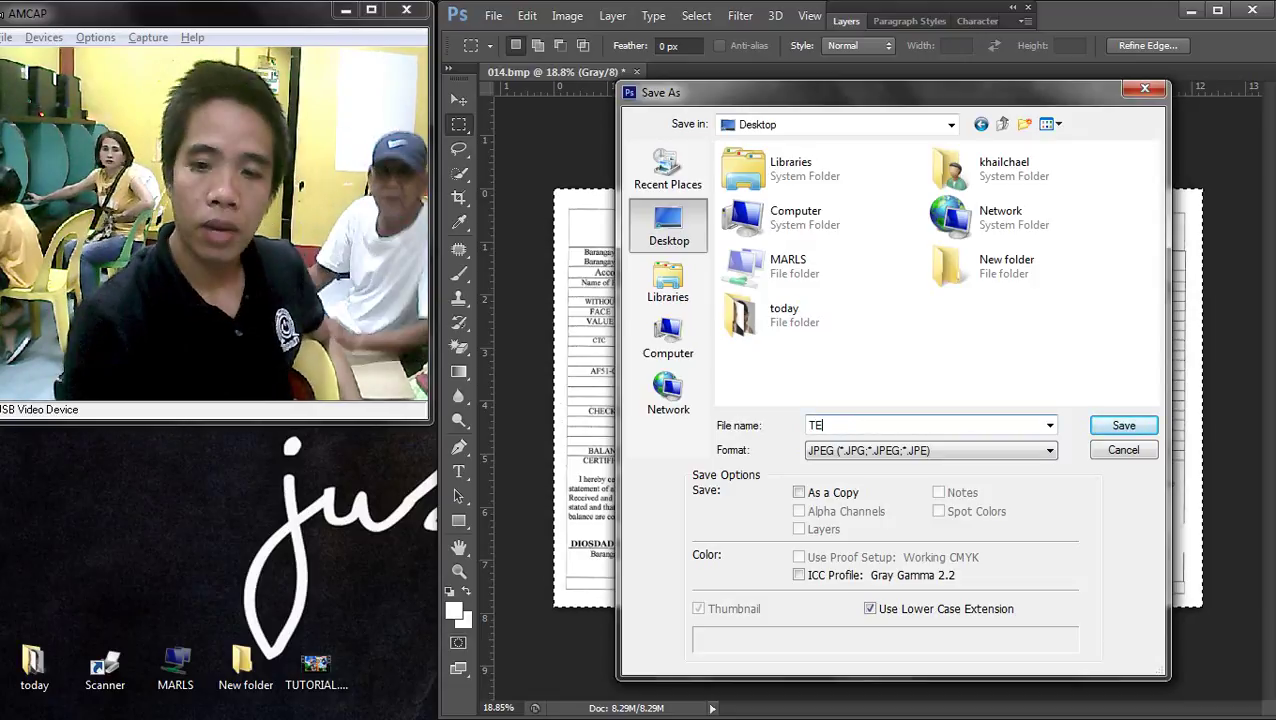
key("Return")
key("super")
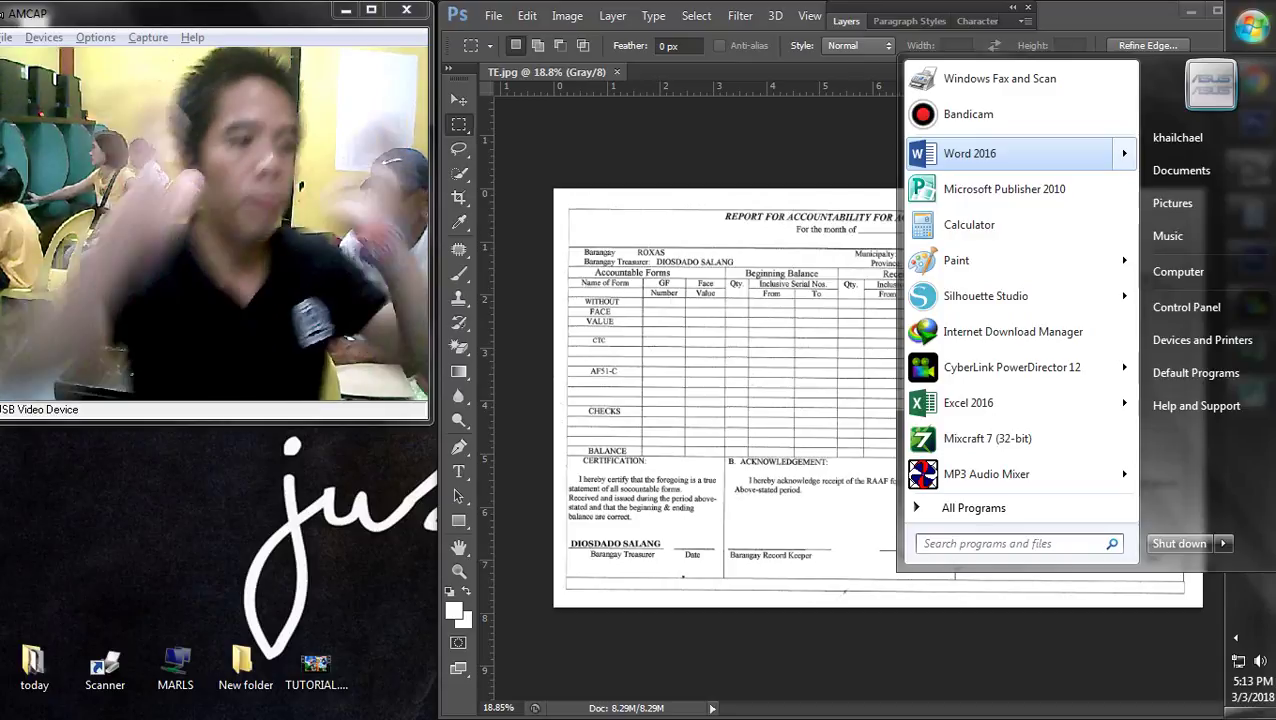
- Launch Word 2016 with a blank document, opening and cancelling Page Setup
key("Escape")
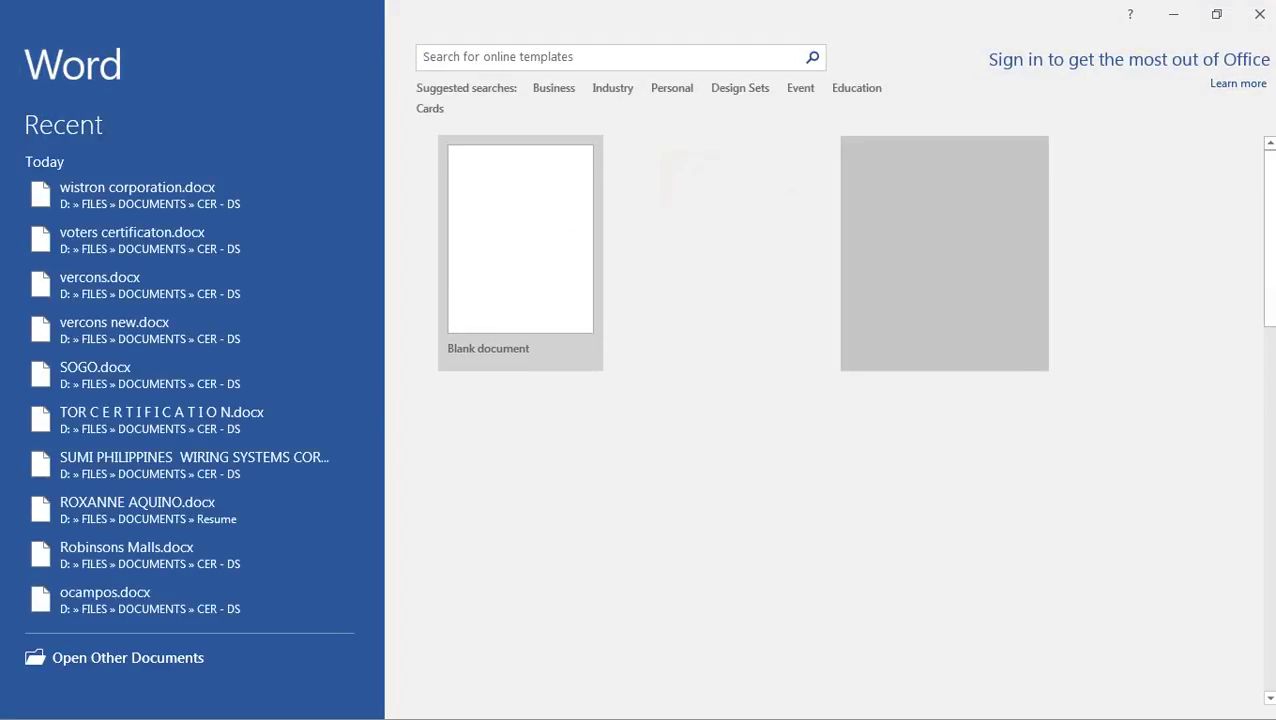
key("Escape")
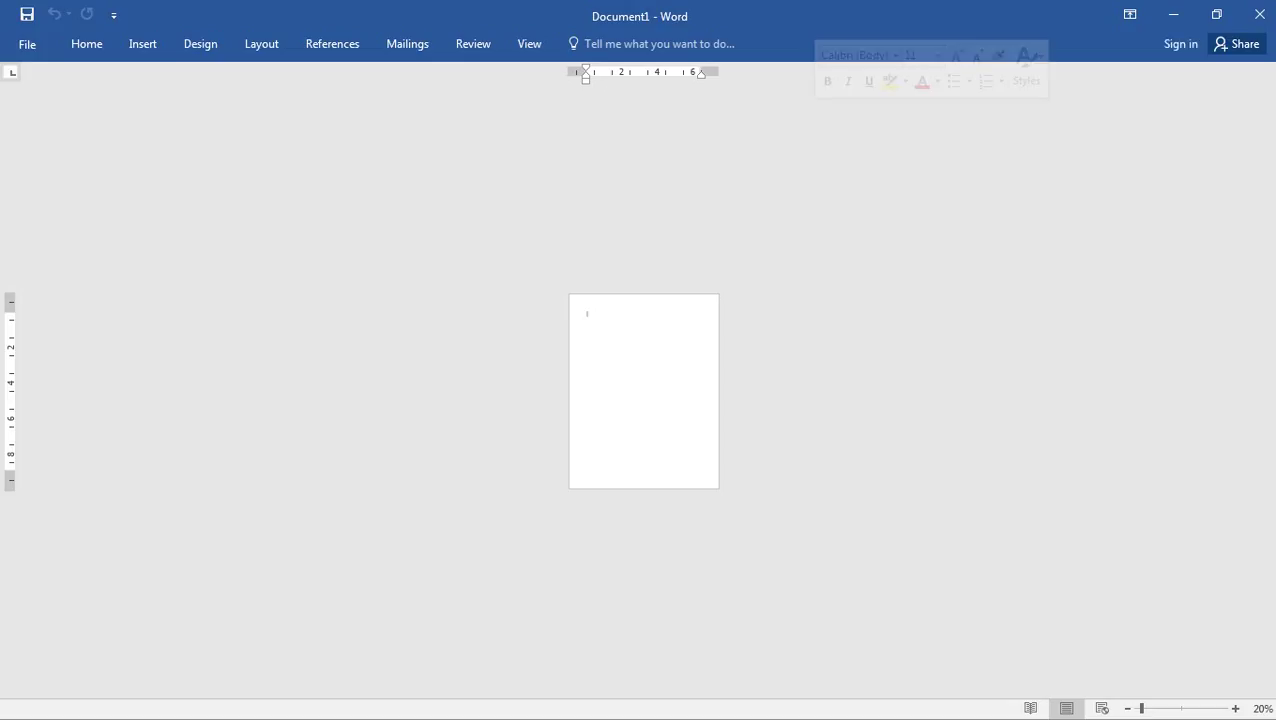
key("alt+p")
key("s")
key("p")
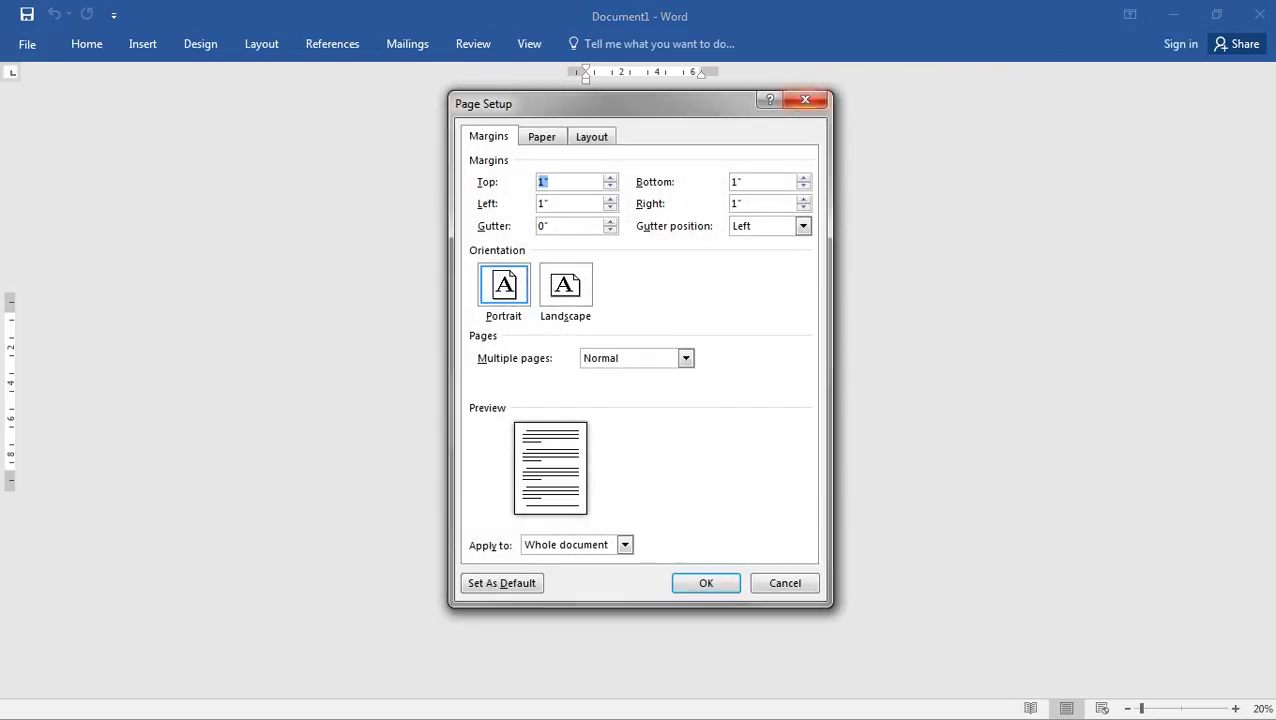
key("Escape")
- Snap the Word window to the right half and widen it to the screen edge
key("super+Left")
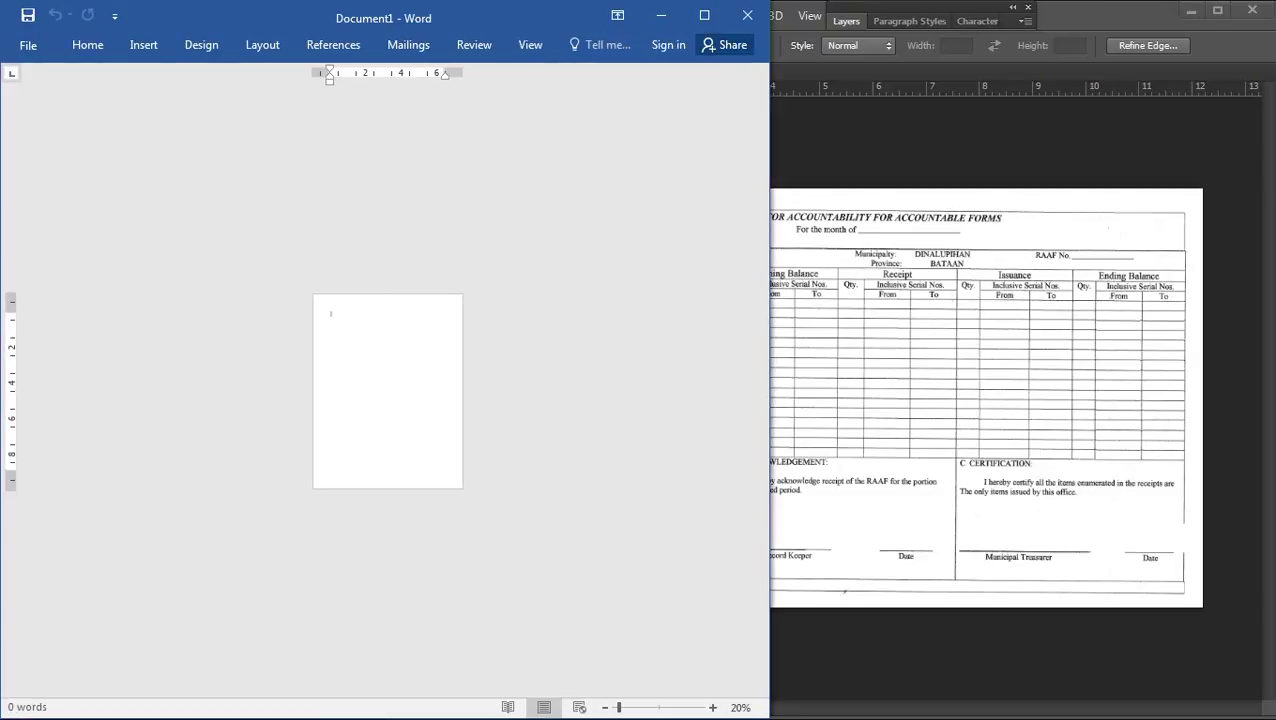
key("super+Right")
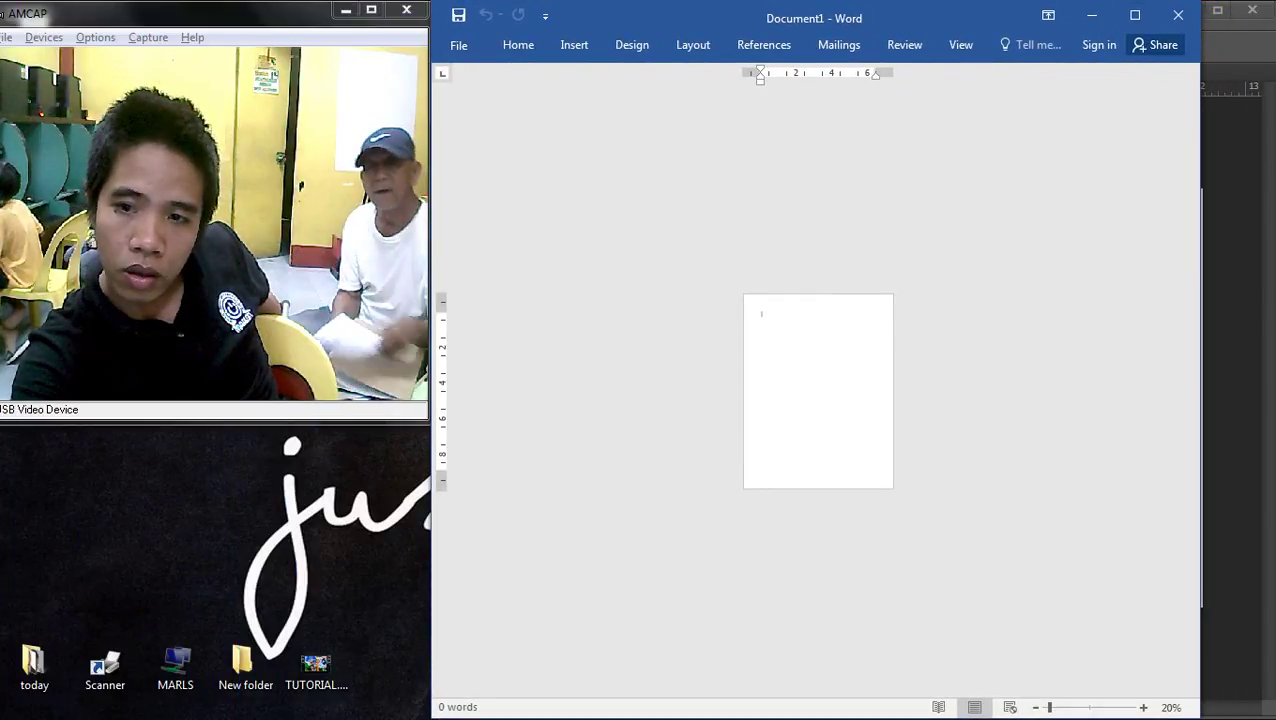
left_click_drag(1200, 360, 1275, 360)
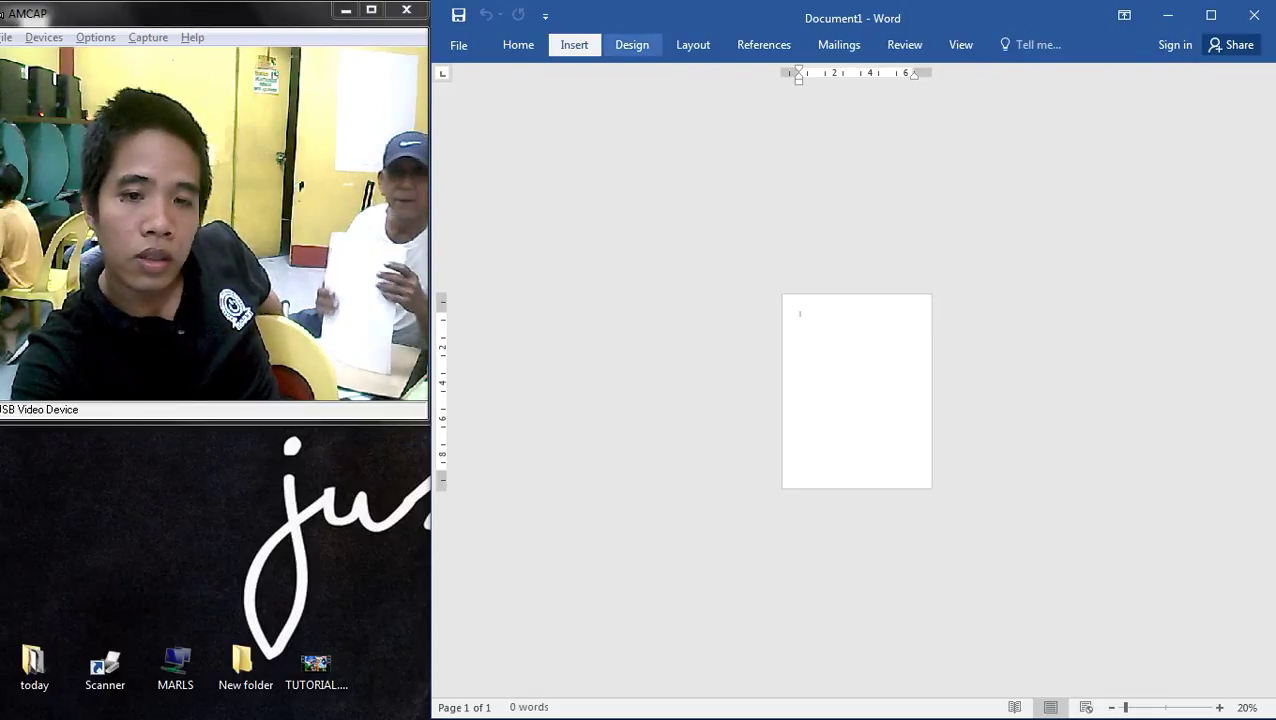
- Bring up the full paper size settings from the Layout ribbon's Size list
left_click(632, 44)
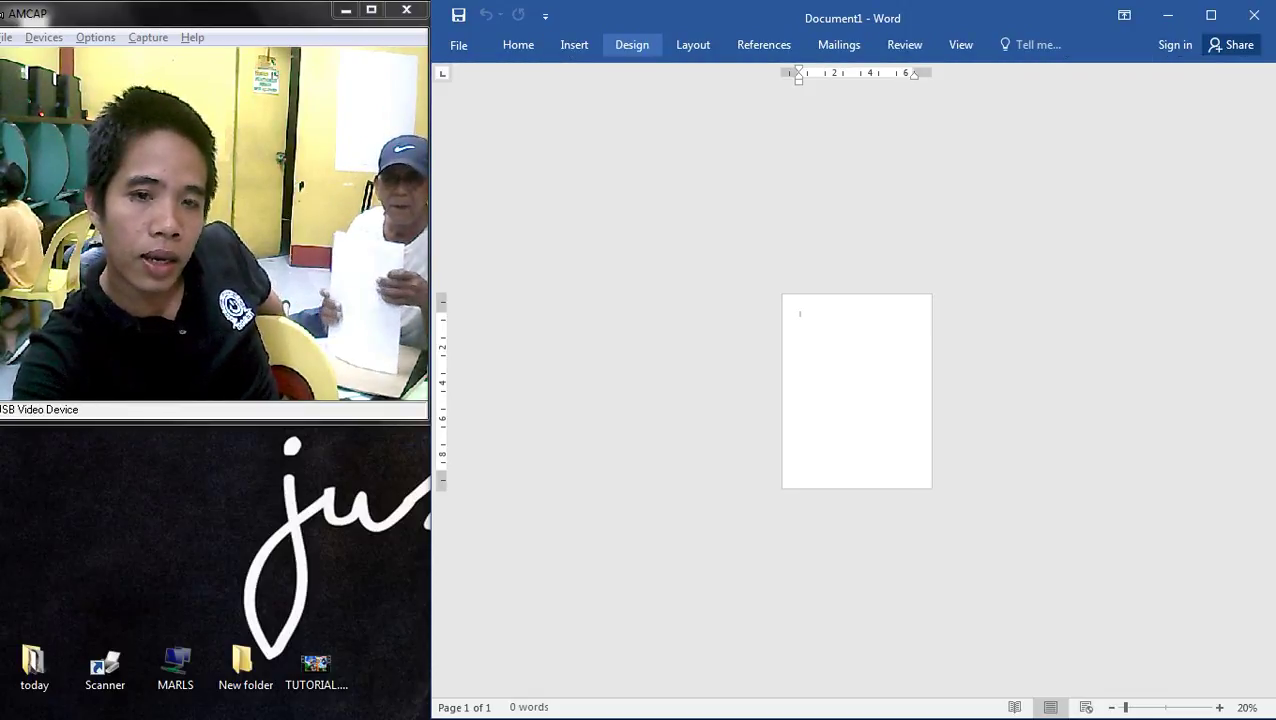
left_click(632, 44)
left_click(574, 44)
left_click(693, 44)
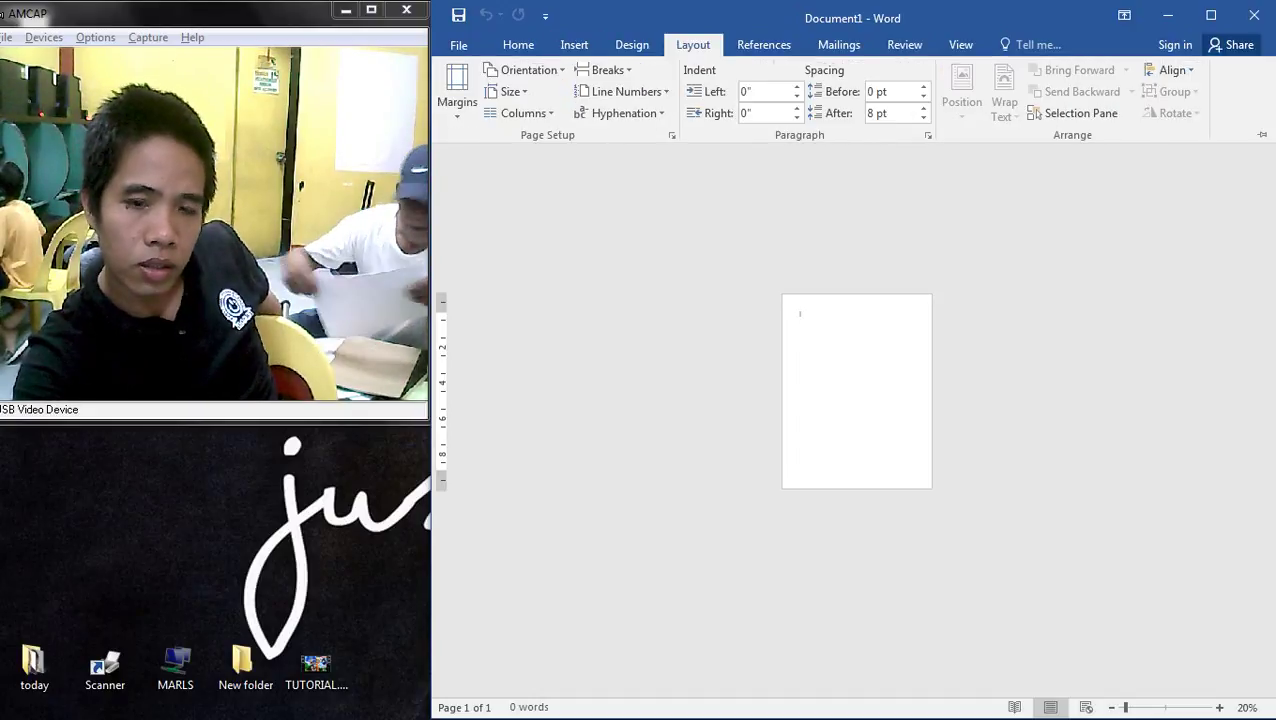
left_click(508, 91)
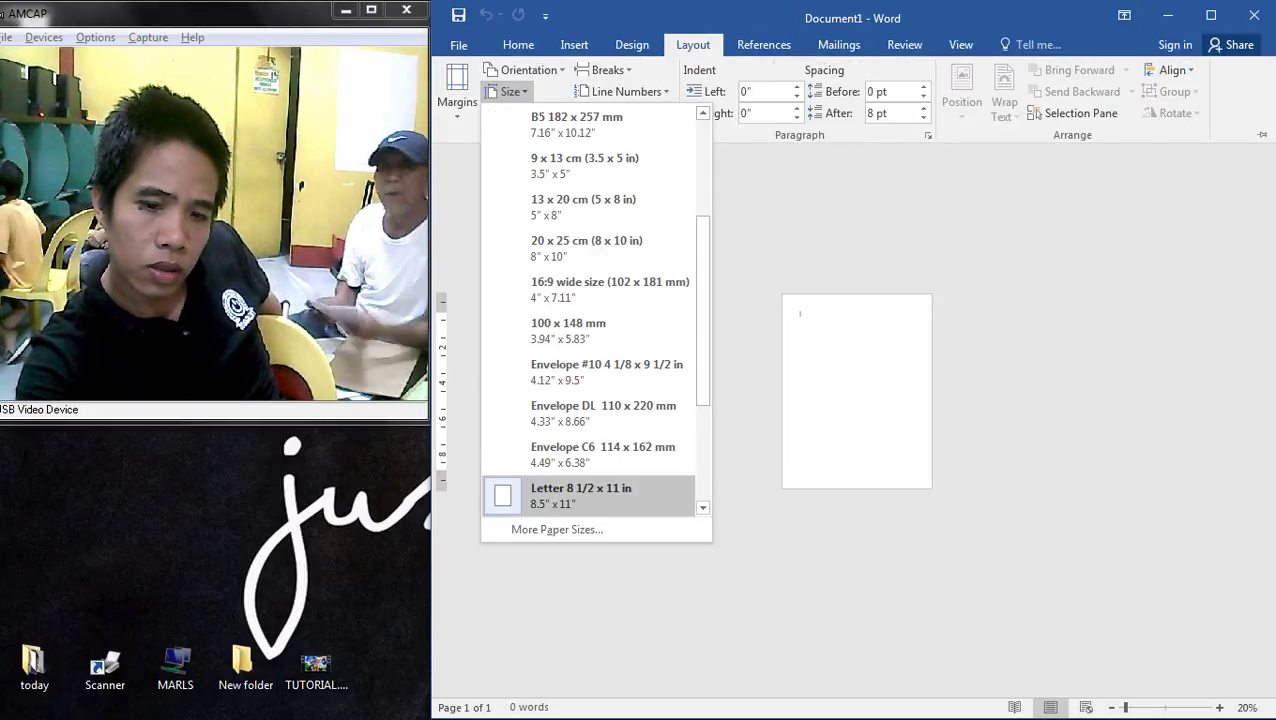
left_click(557, 529)
- Set a custom 13 × 8.5 inch paper size and let Word fix the margins
key("Tab")
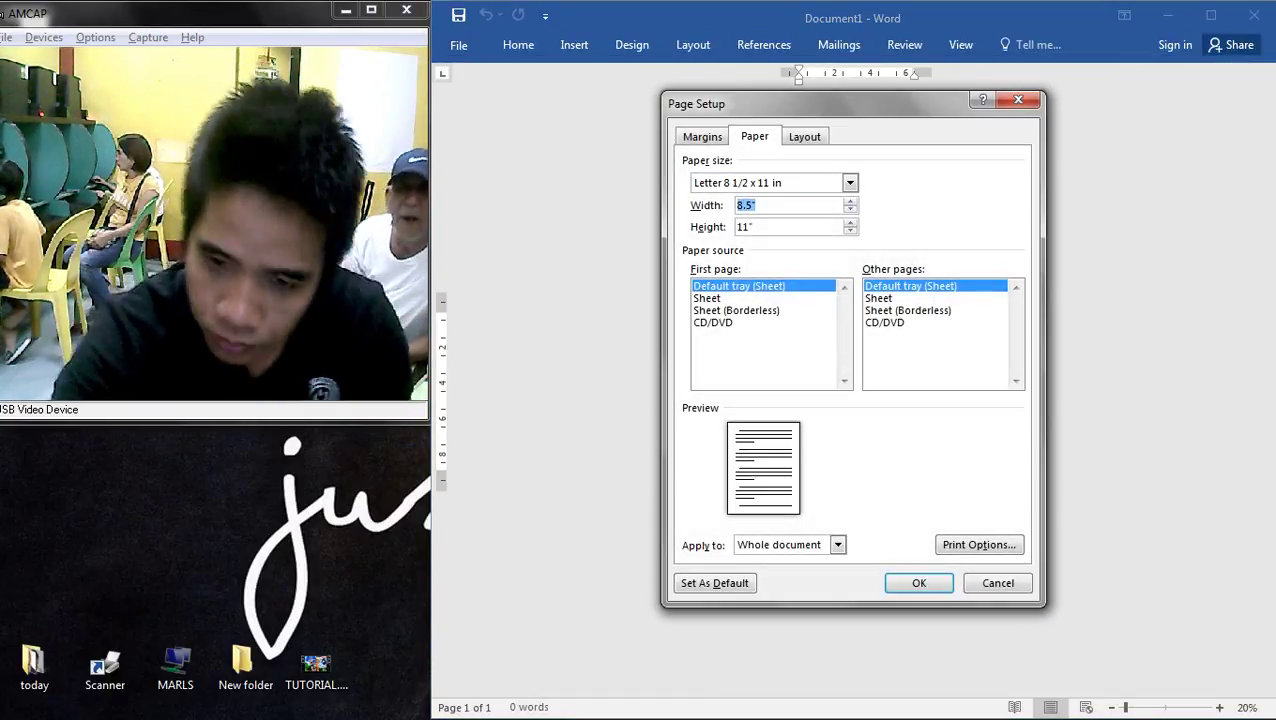
type("1")
key("Tab")
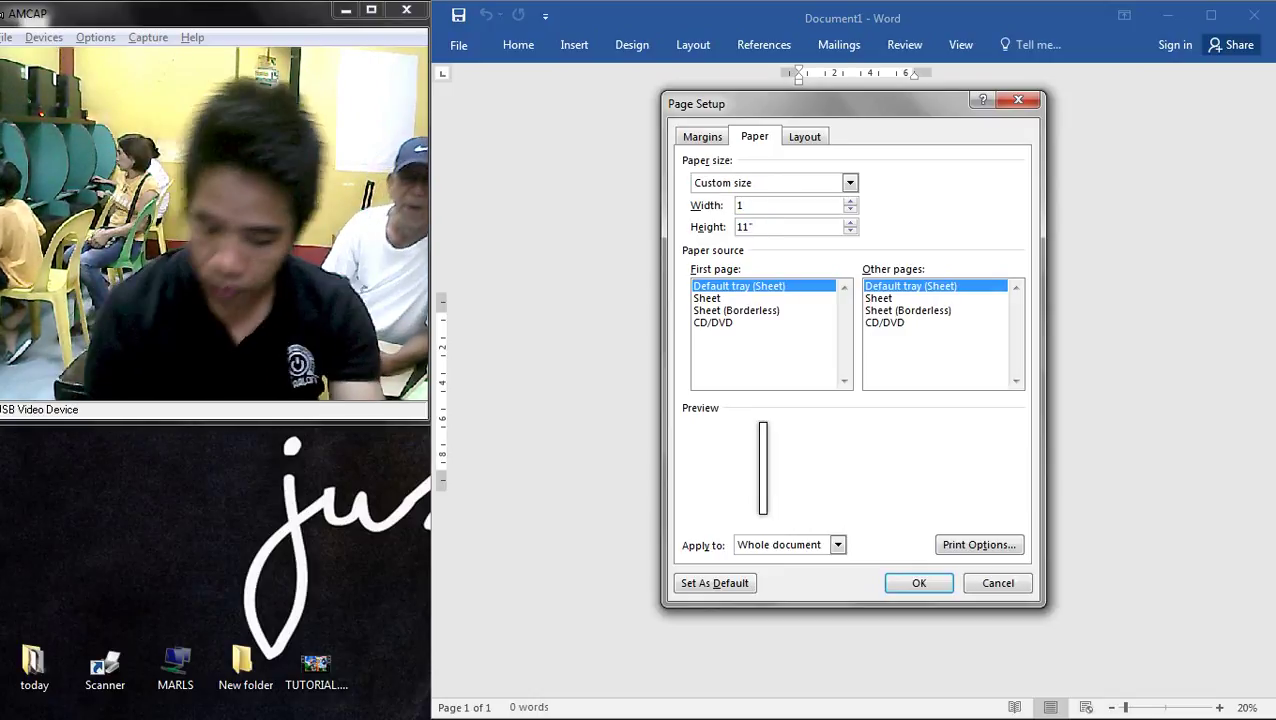
type("3")
key("Tab")
type("8.5")
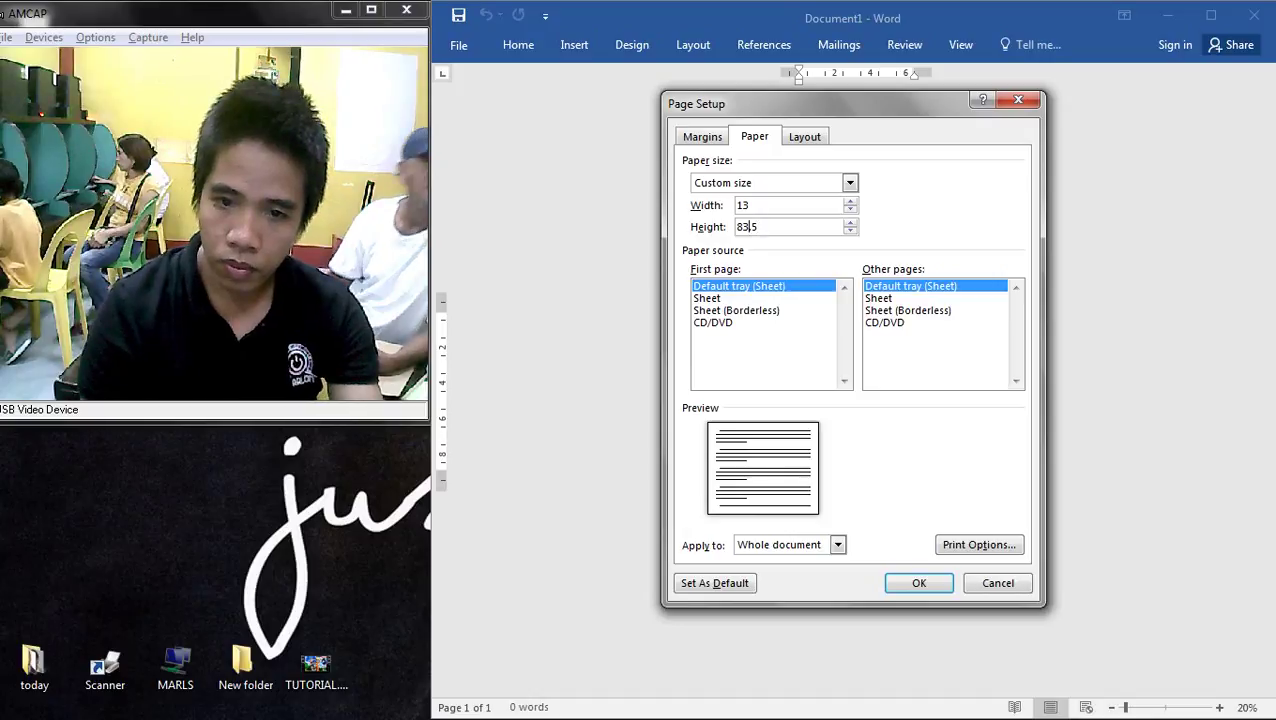
key("Return")
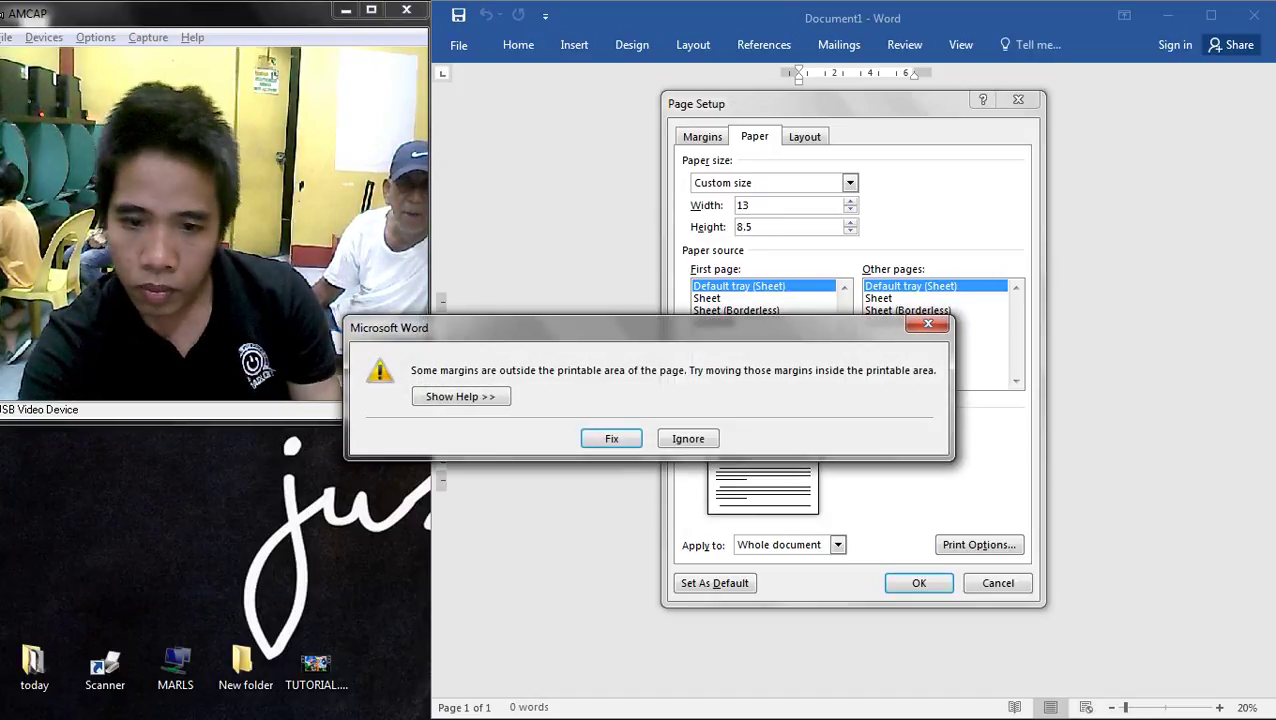
key("Return")
key("Return")
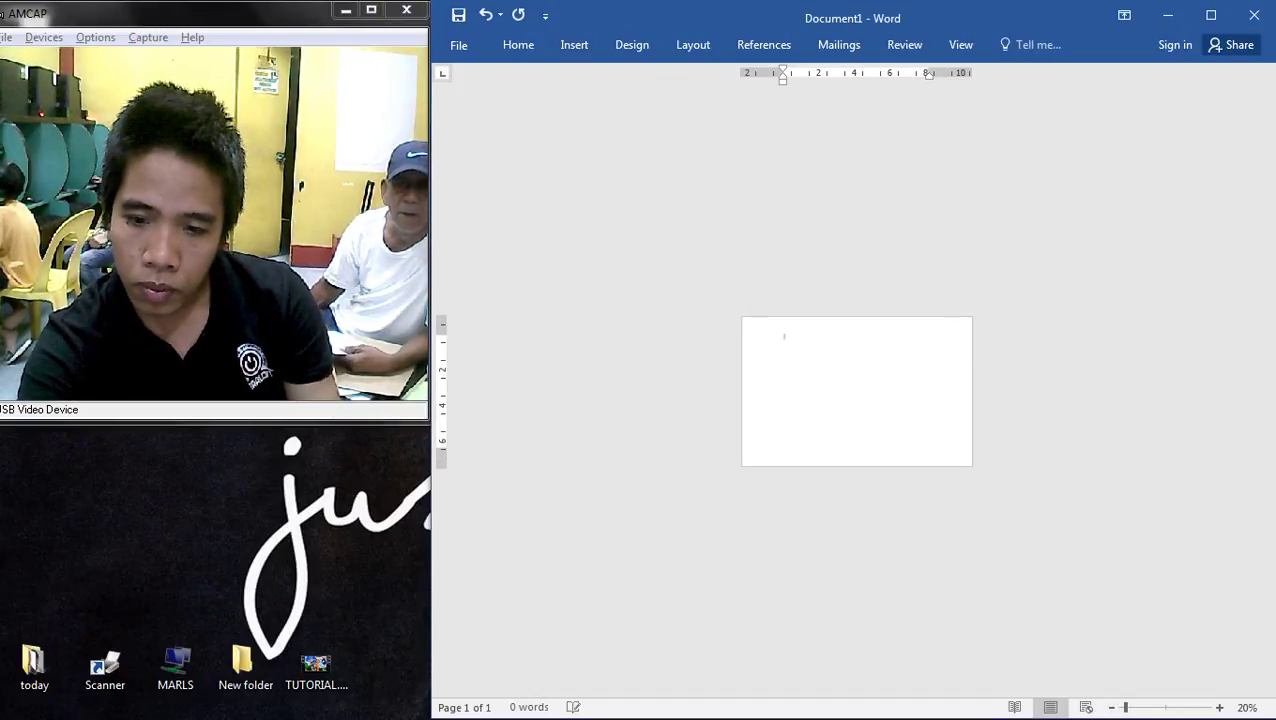
- Delete a stray line from the Word page
scroll(856, 391, "up", 2)
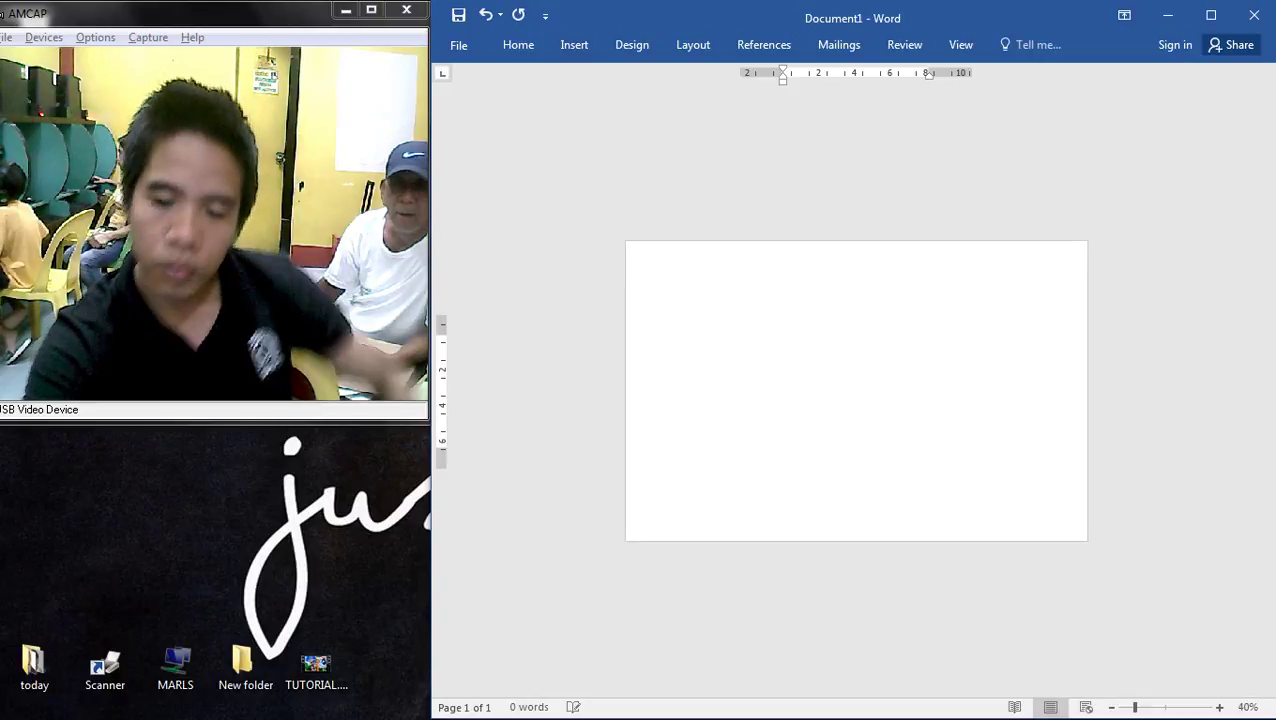
left_click_drag(816, 279, 711, 282)
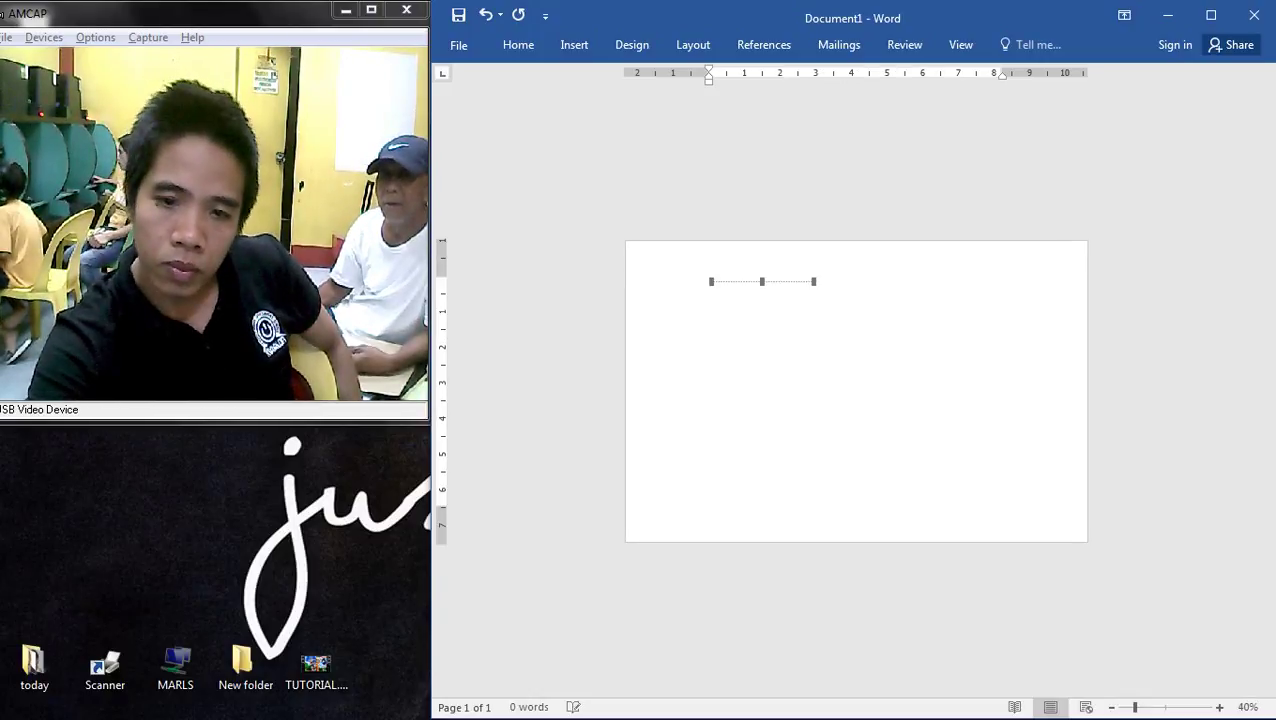
key("Delete")
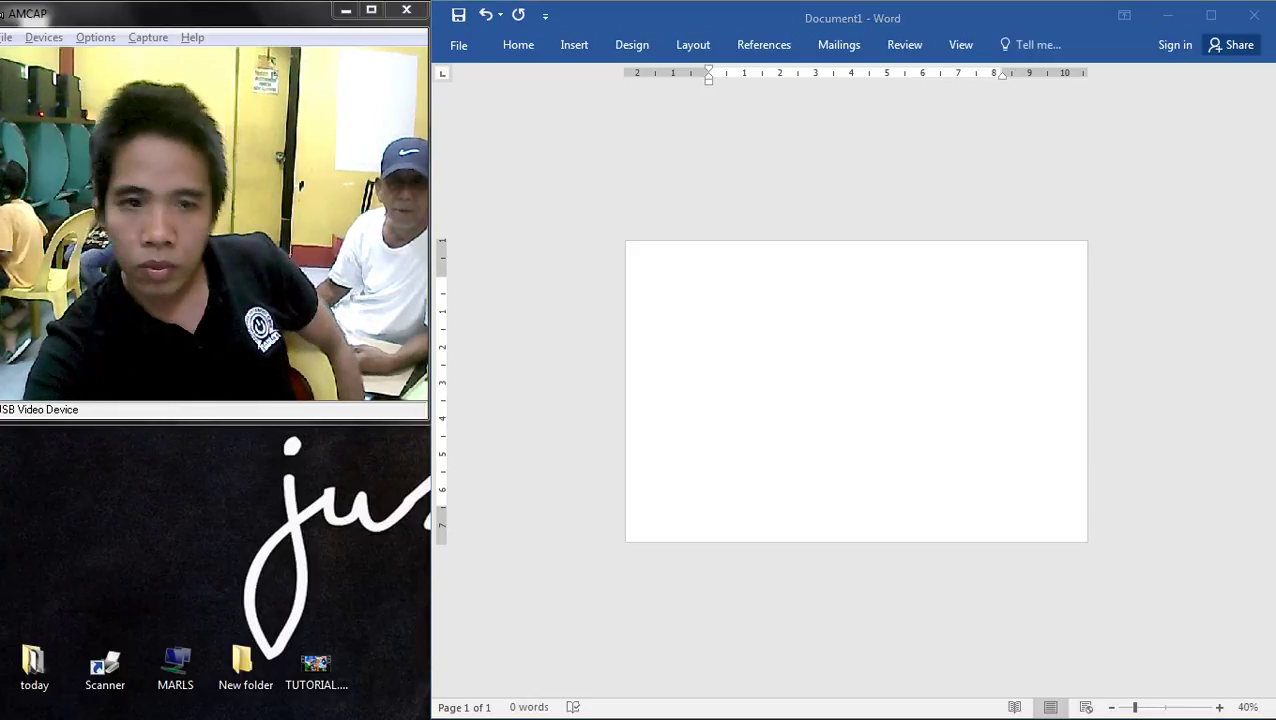
- Drag TE.jpg from the Desktop folder onto the Word page
key("super+e")
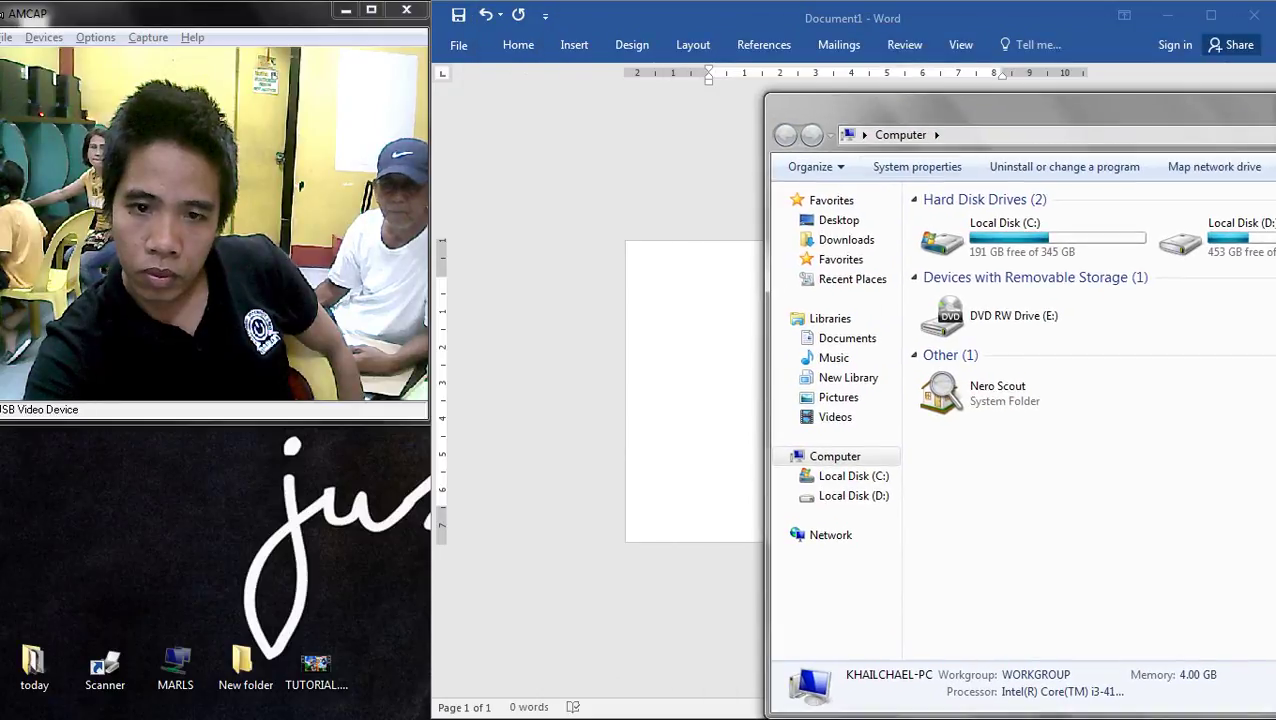
left_click(839, 220)
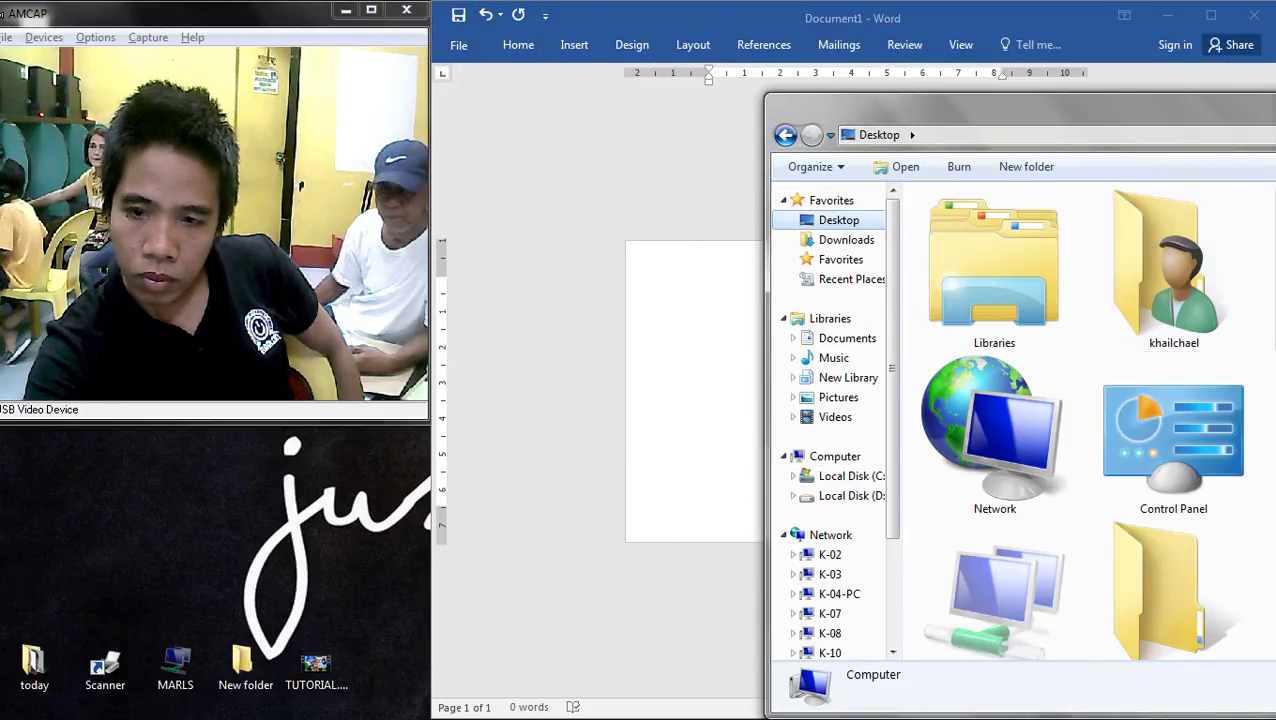
scroll(1035, 345, "down", 2)
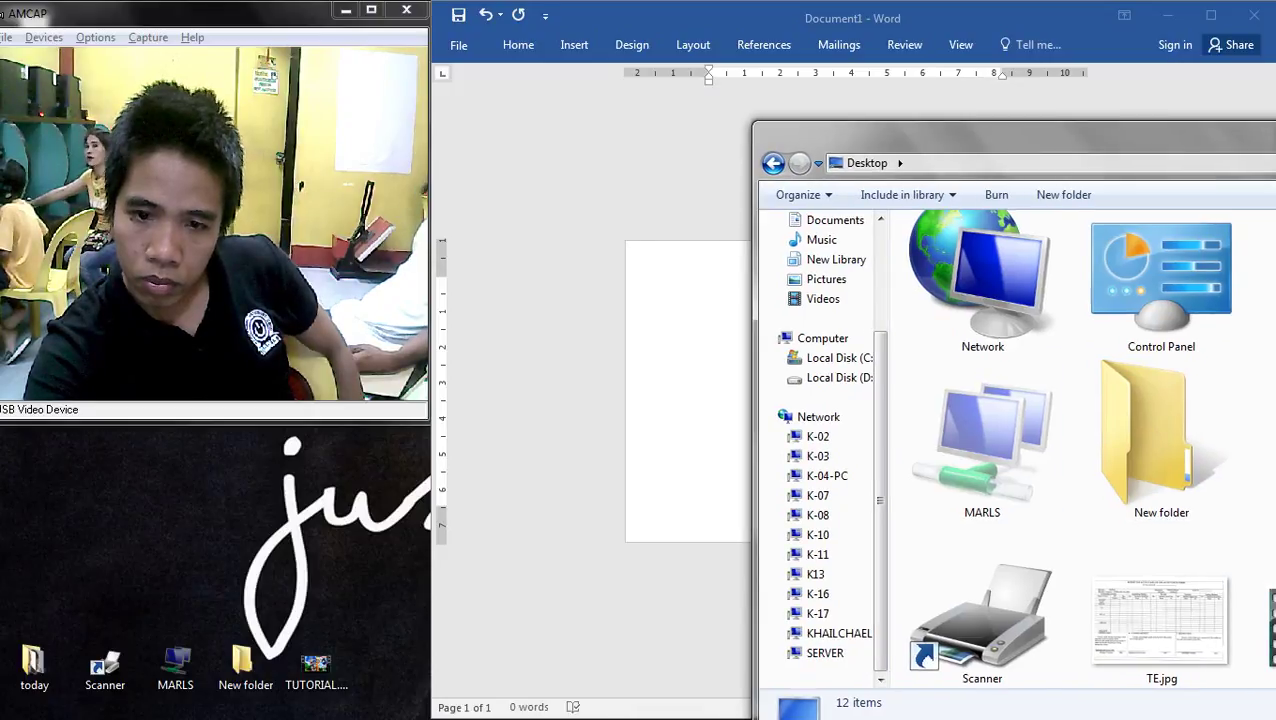
left_click(1161, 620)
left_click_drag(1161, 620, 700, 450)
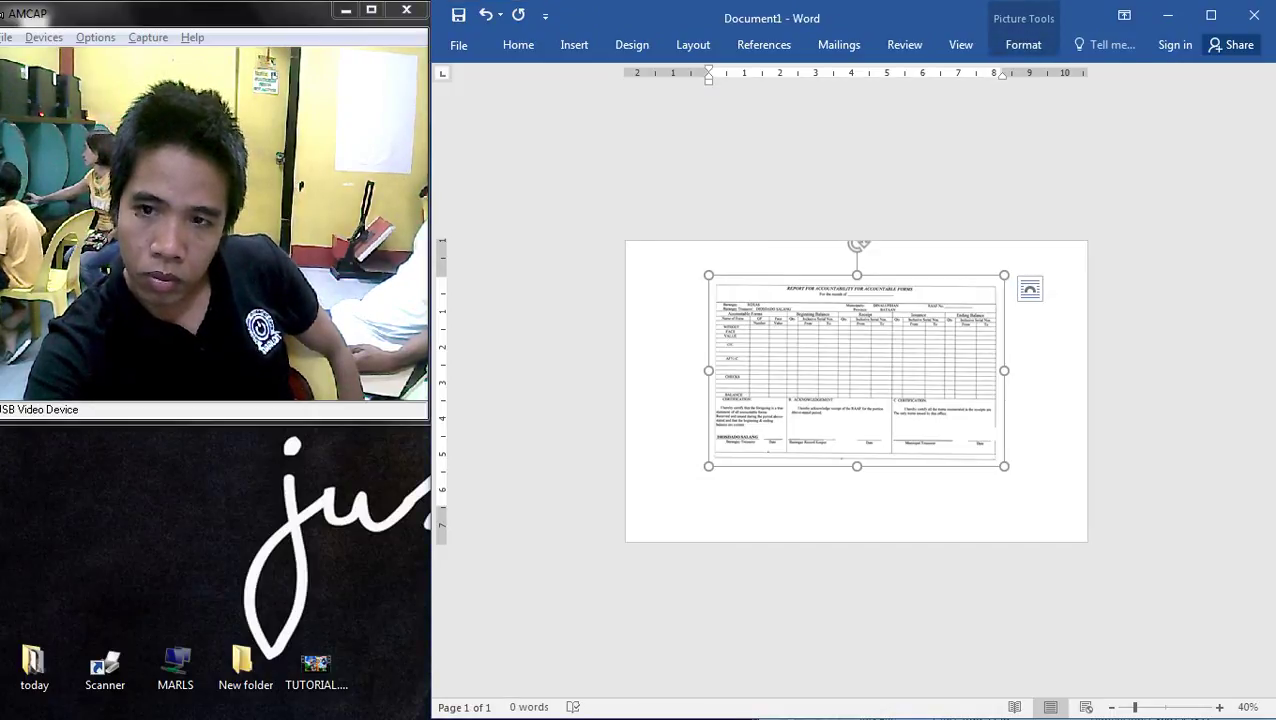
- Set the picture In Front of Text, move it top-left, and enlarge it to fill the page
right_click(886, 340)
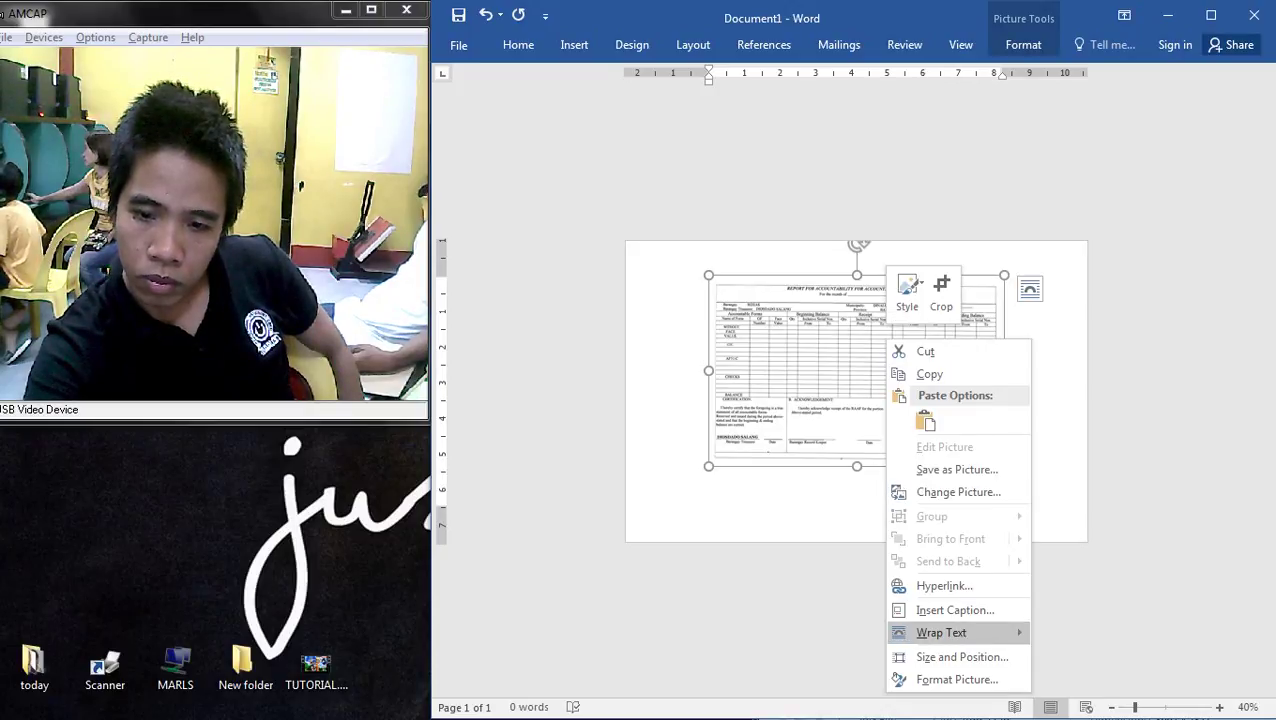
mouse_move(960, 632)
left_click(1098, 585)
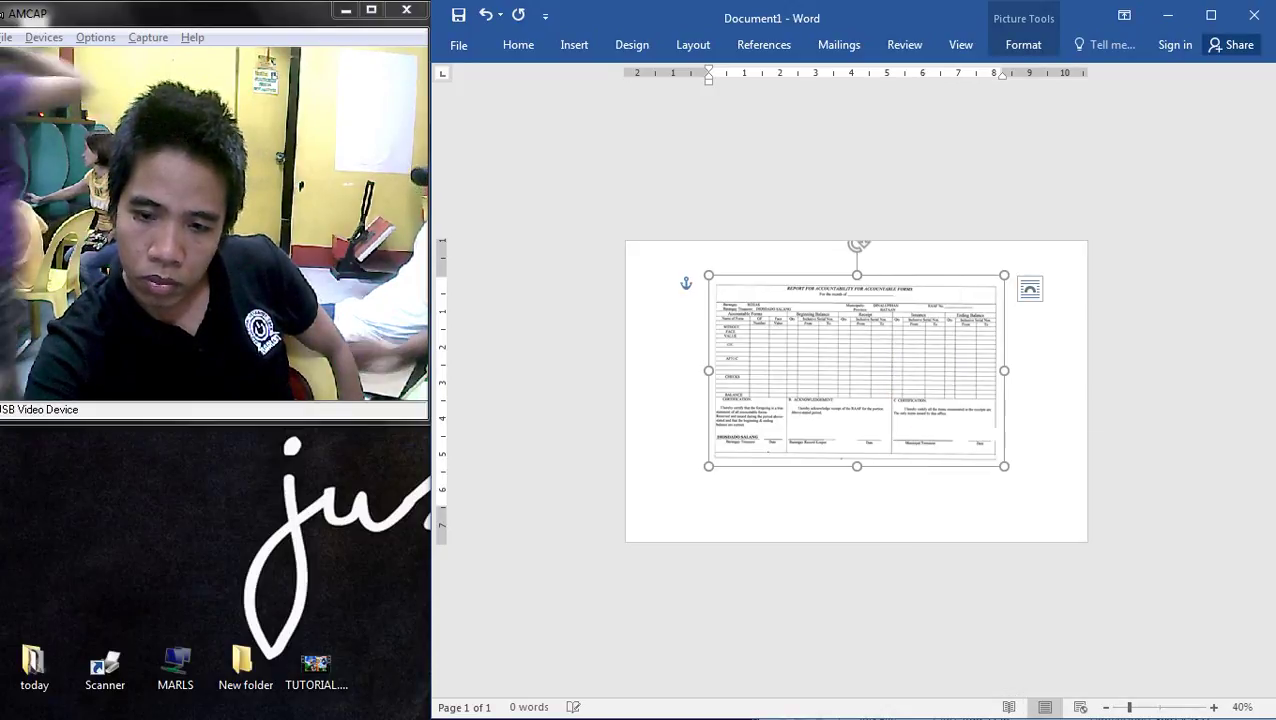
left_click_drag(800, 370, 720, 335)
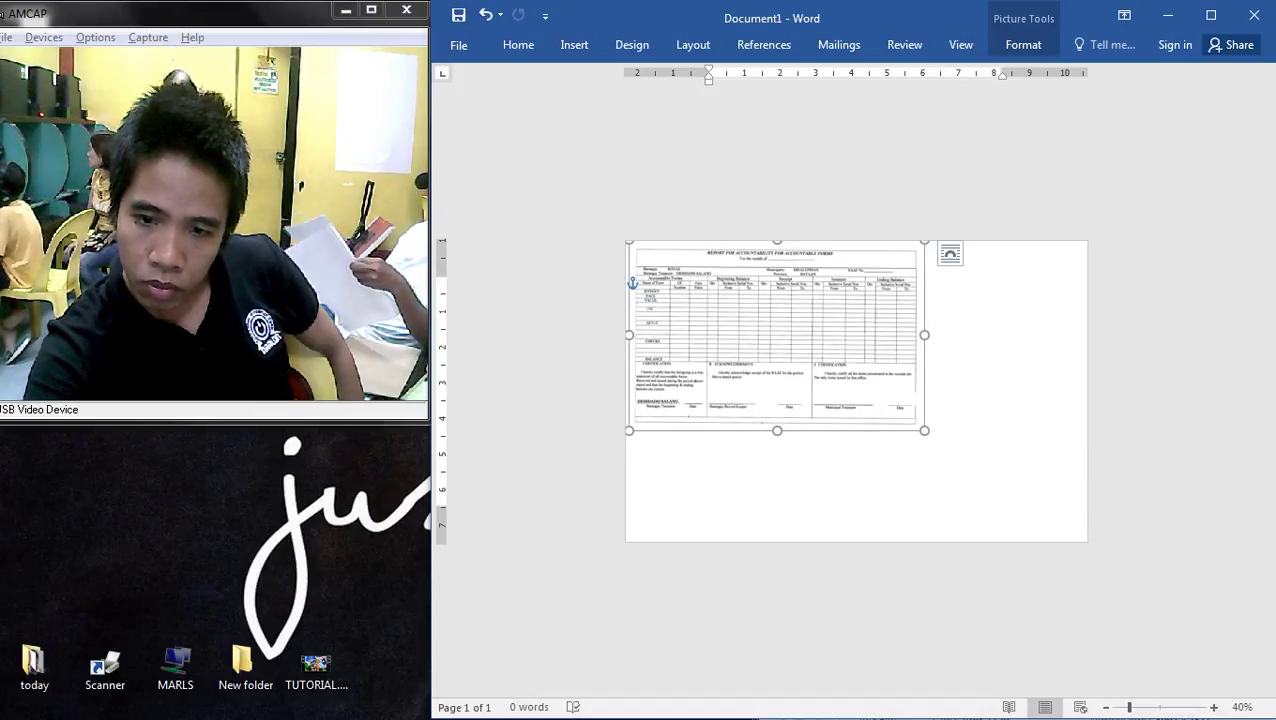
left_click_drag(924, 430, 1080, 530)
left_click(600, 280)
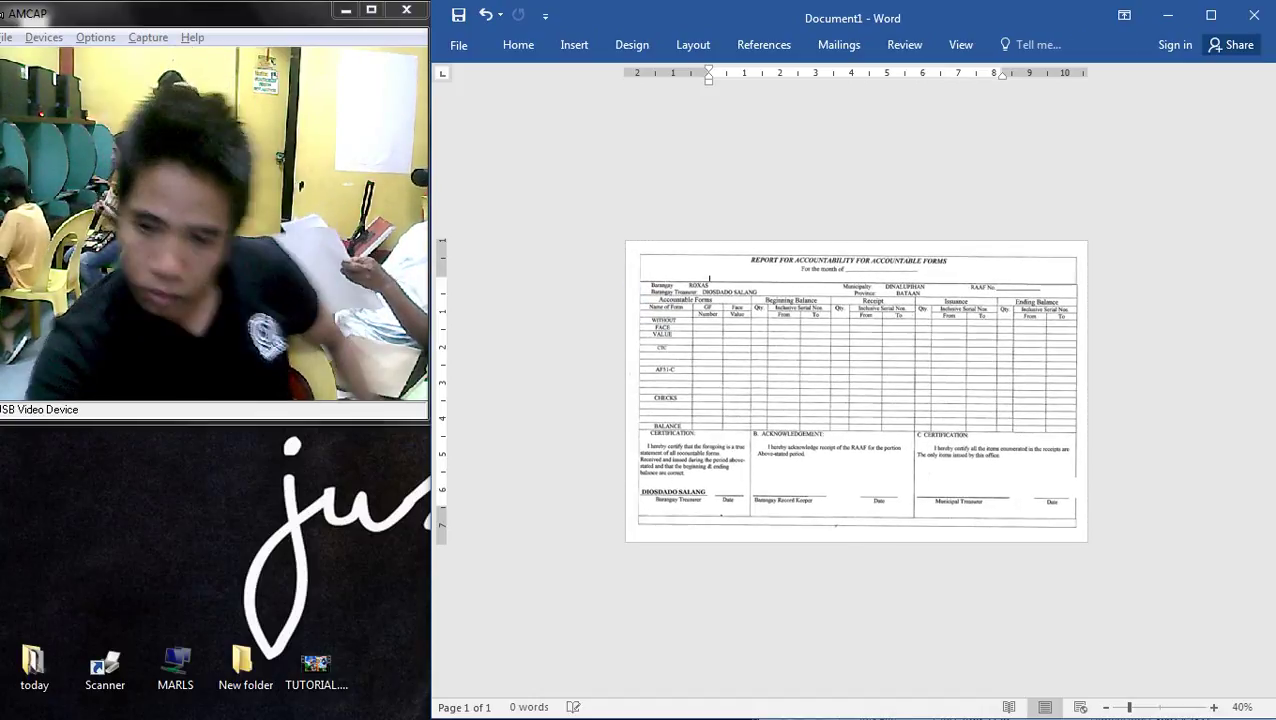
- Stretch the picture slightly to the page edges and check it in print preview
scroll(856, 390, "up", 1)
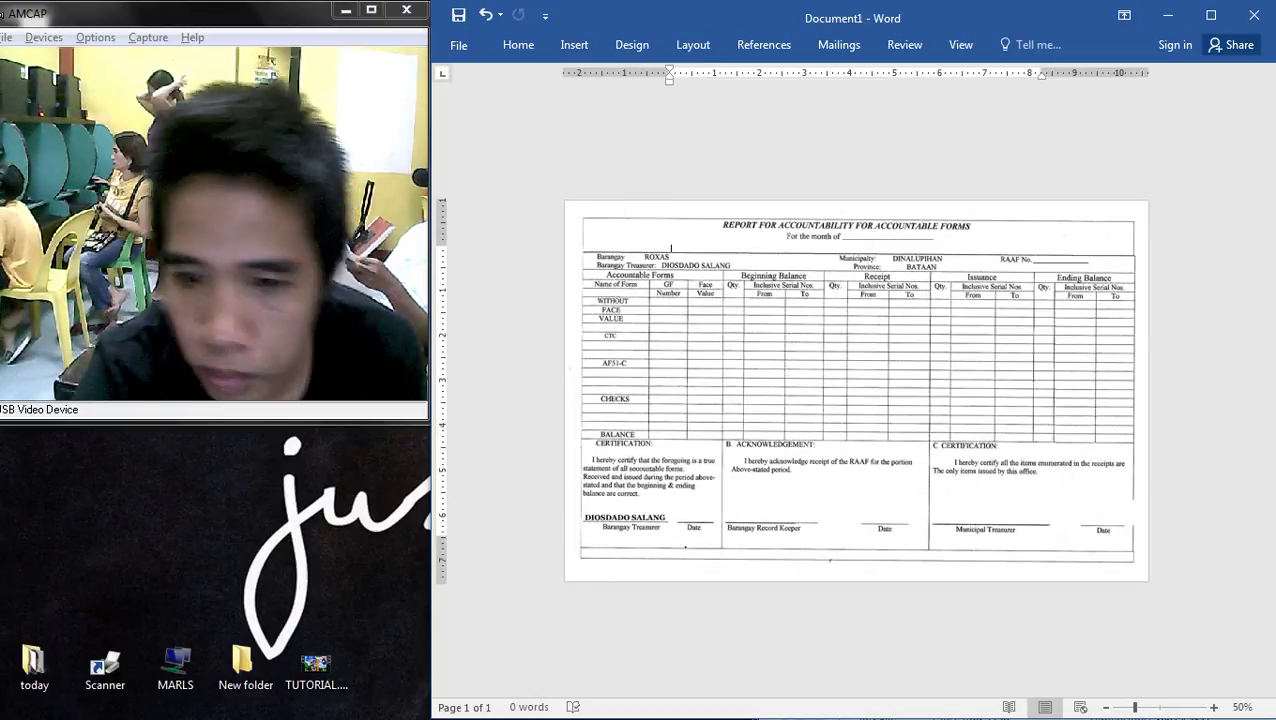
left_click(671, 248)
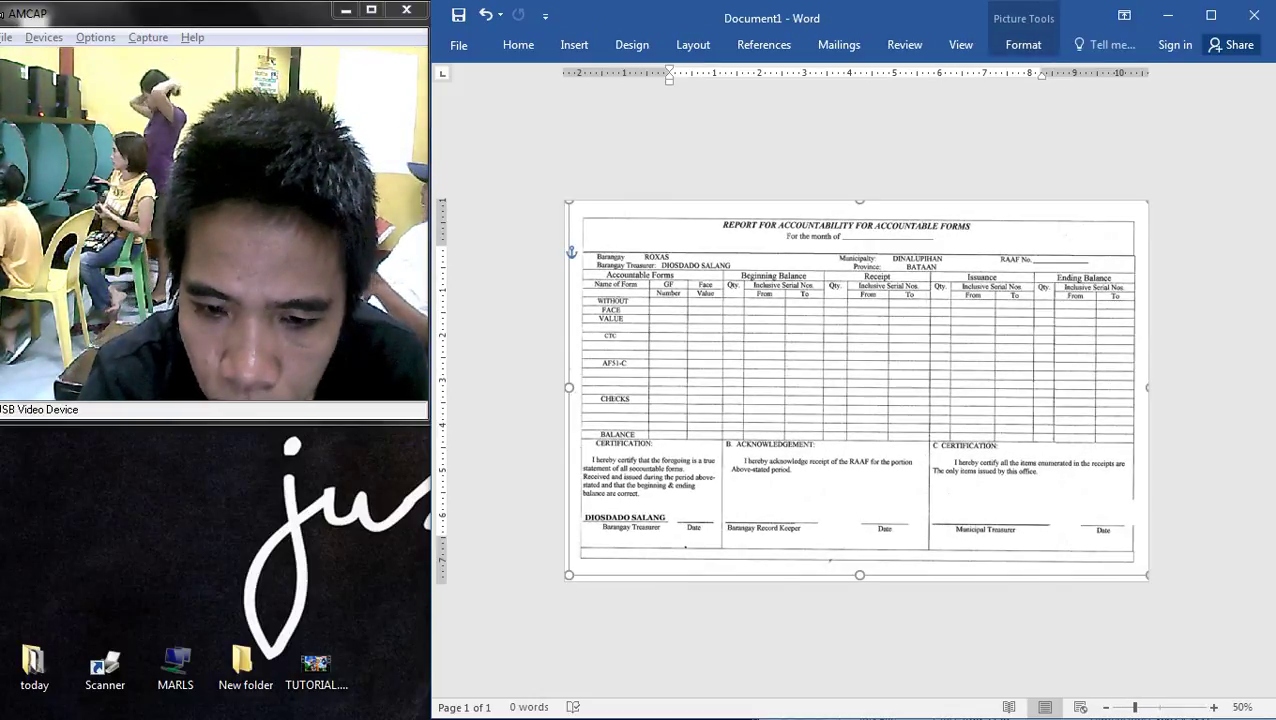
left_click_drag(568, 575, 564, 578)
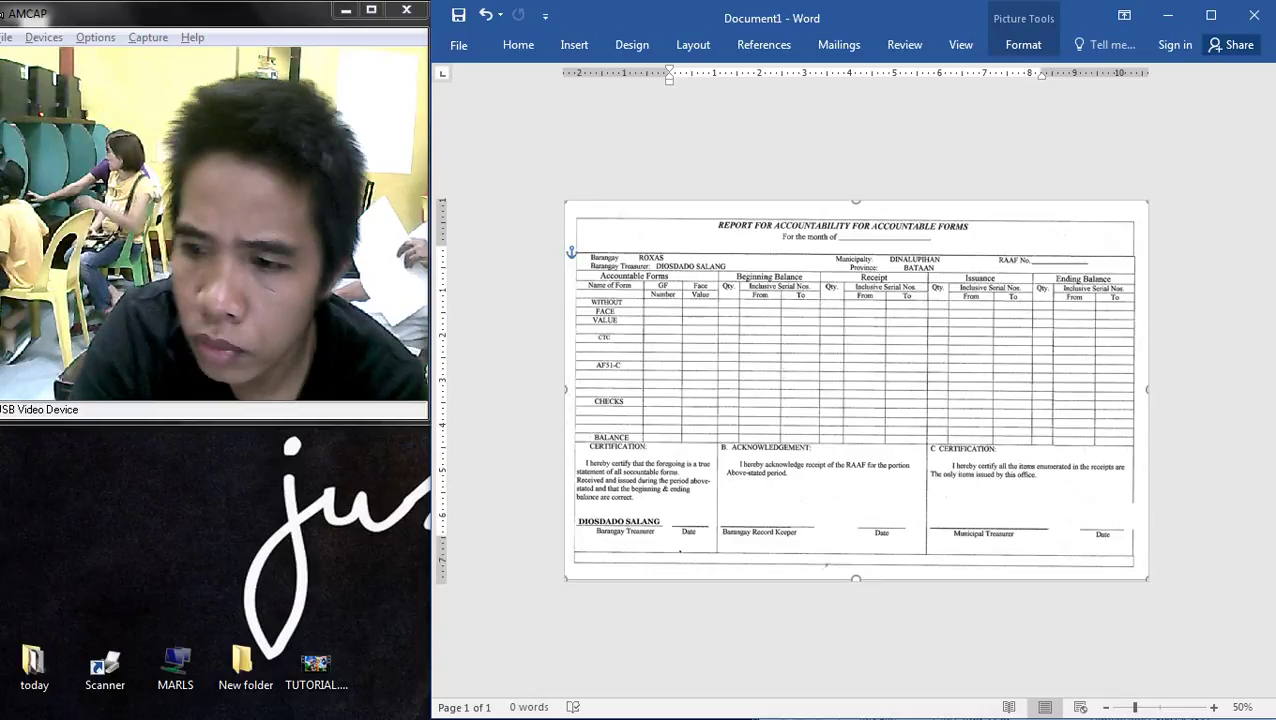
left_click(671, 248)
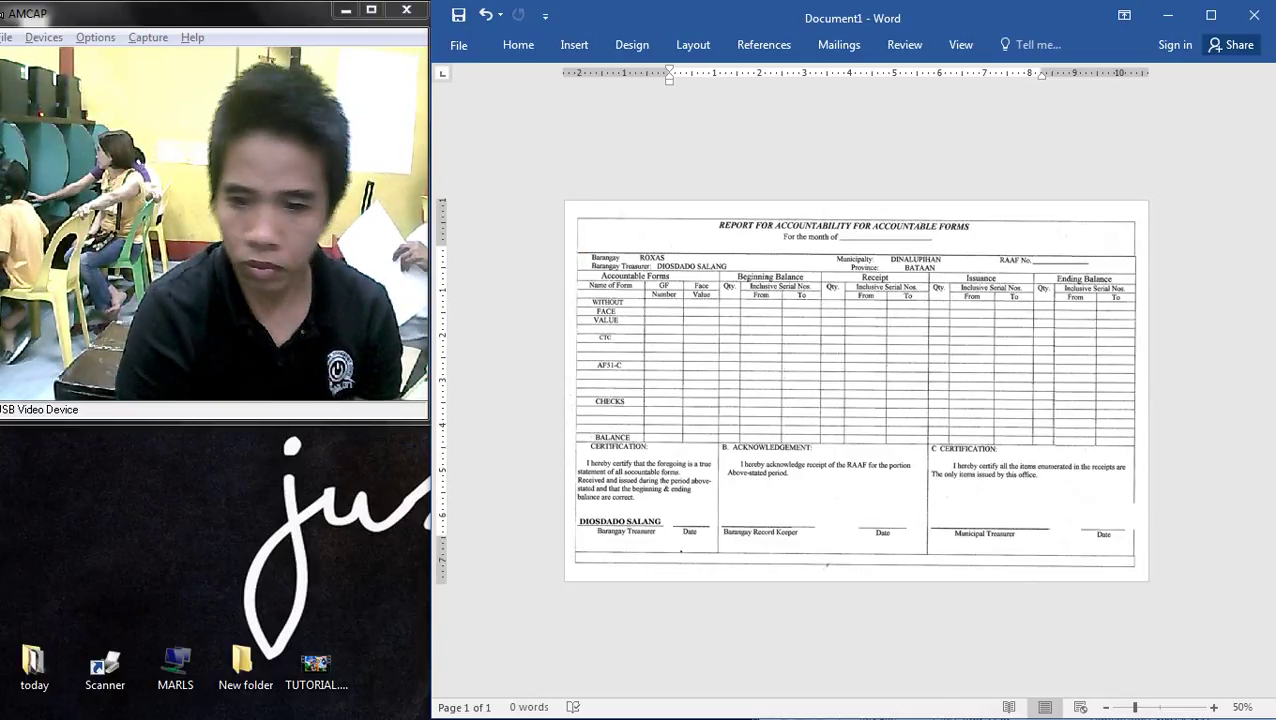
key("ctrl+p")
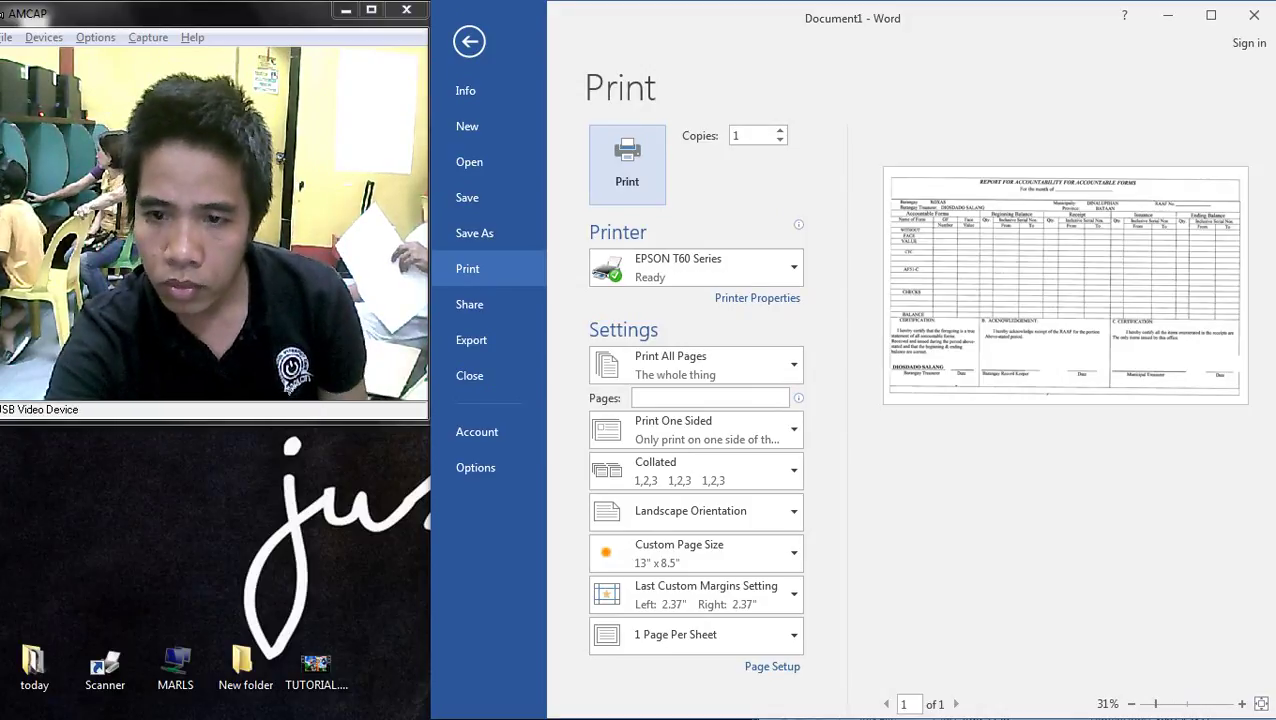
key("Escape")
- Try stretching the picture taller, undo it, and recheck the print preview
scroll(856, 390, "up", 2)
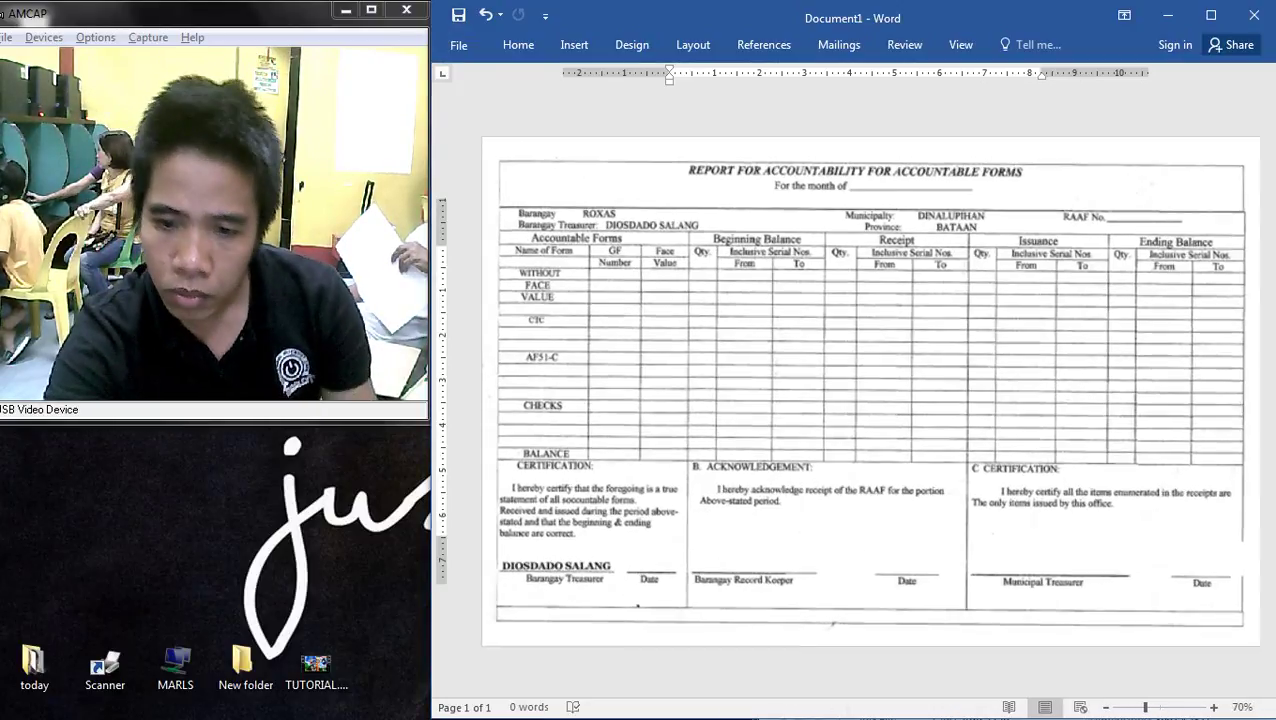
left_click(856, 390)
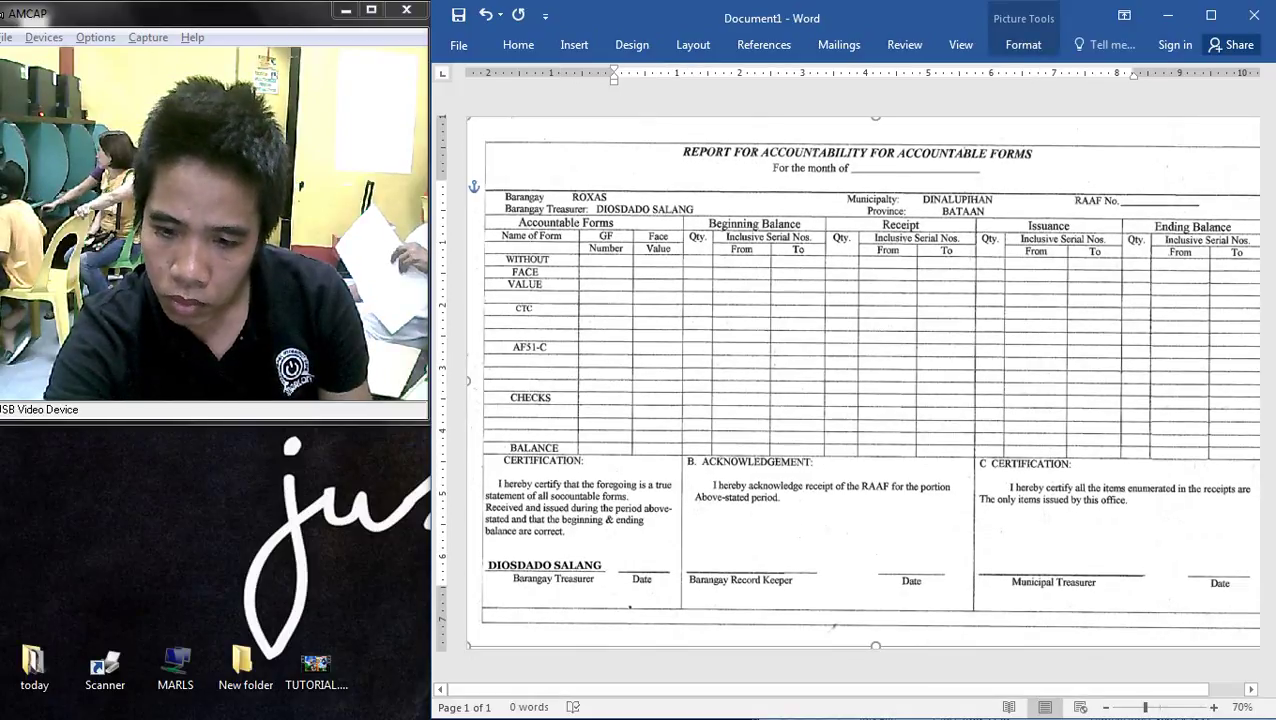
left_click_drag(875, 645, 875, 661)
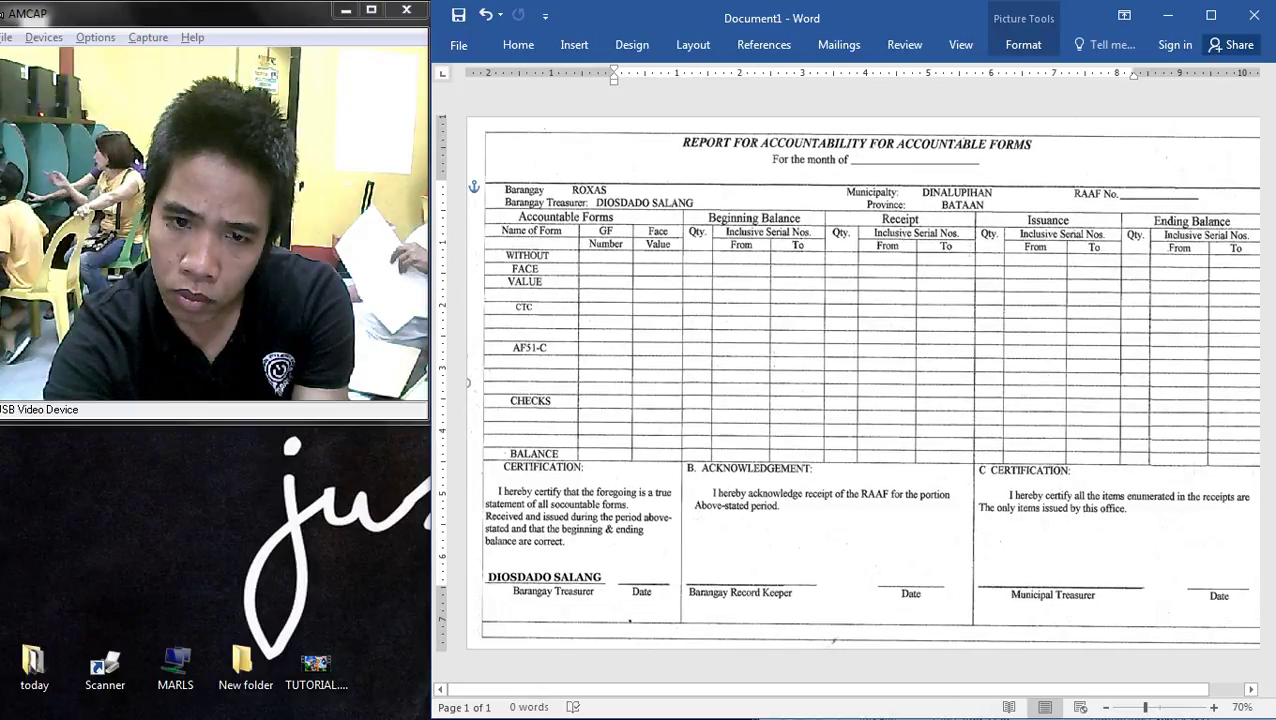
key("ctrl+z")
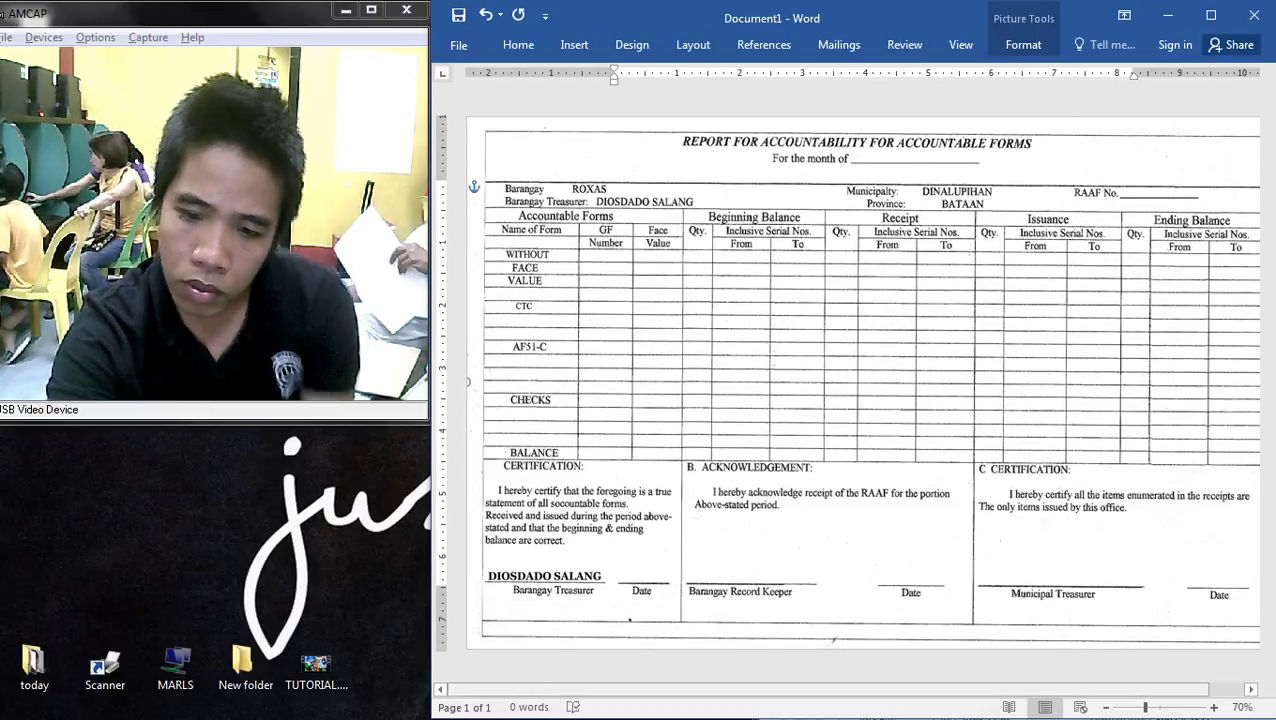
scroll(850, 380, "down", 4)
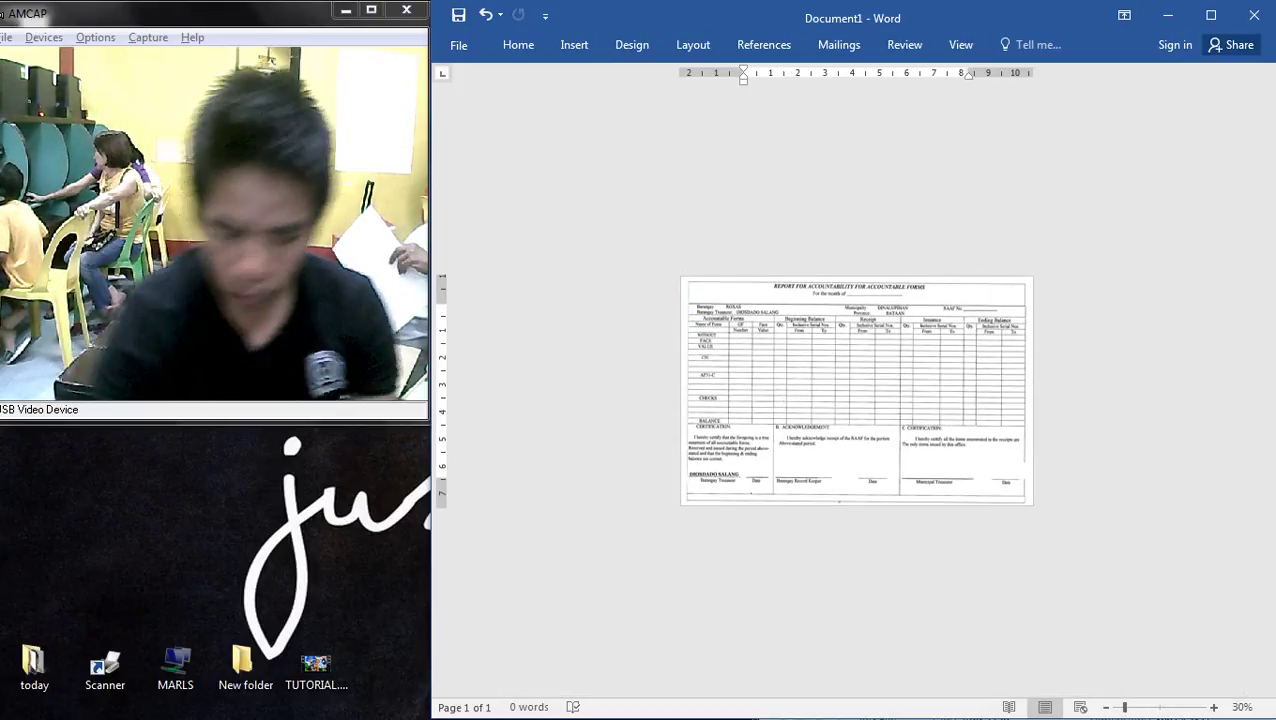
key("ctrl+p")
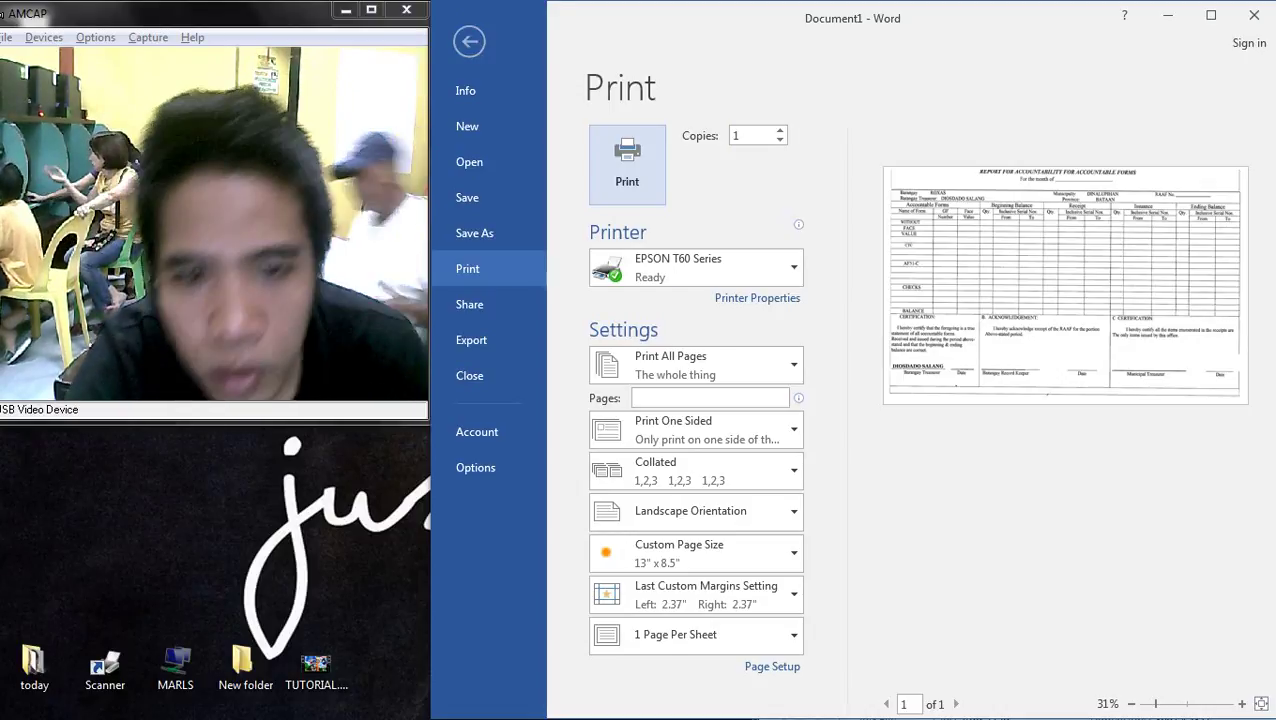
key("Escape")
- Undo and redo the last picture change, leaving it undone
key("ctrl+z")
scroll(856, 390, "up", 3)
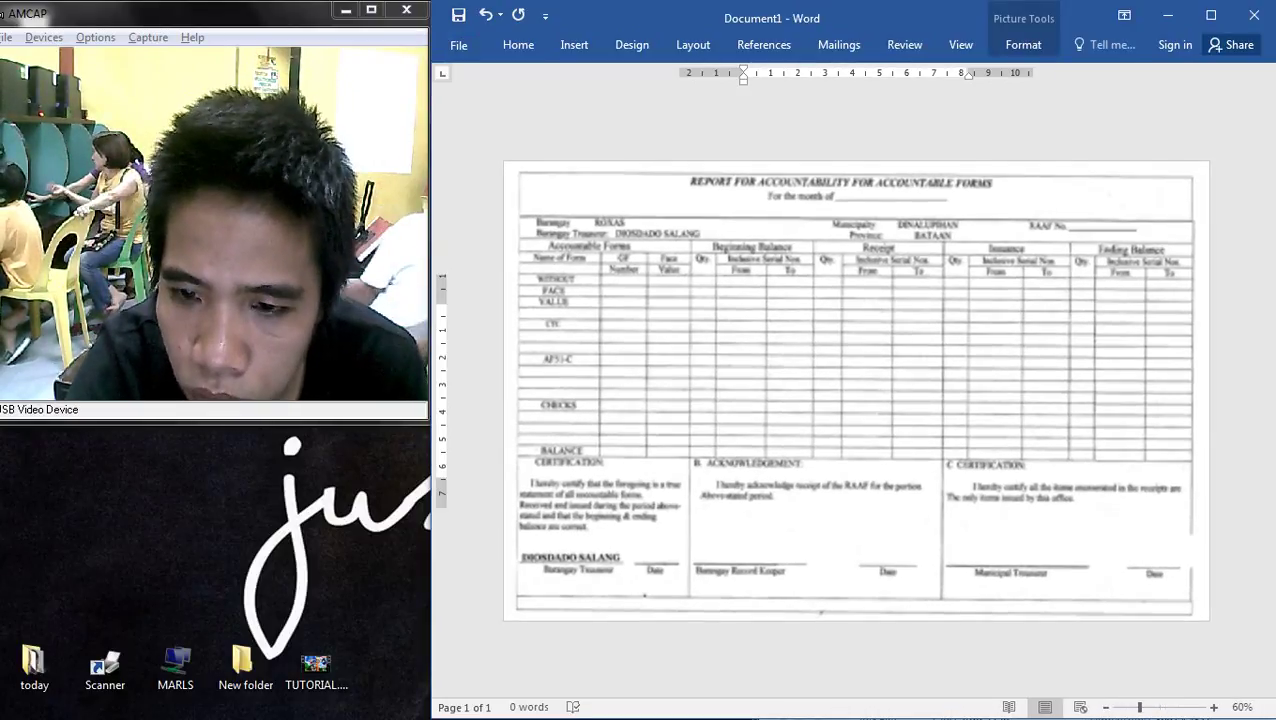
key("ctrl+y")
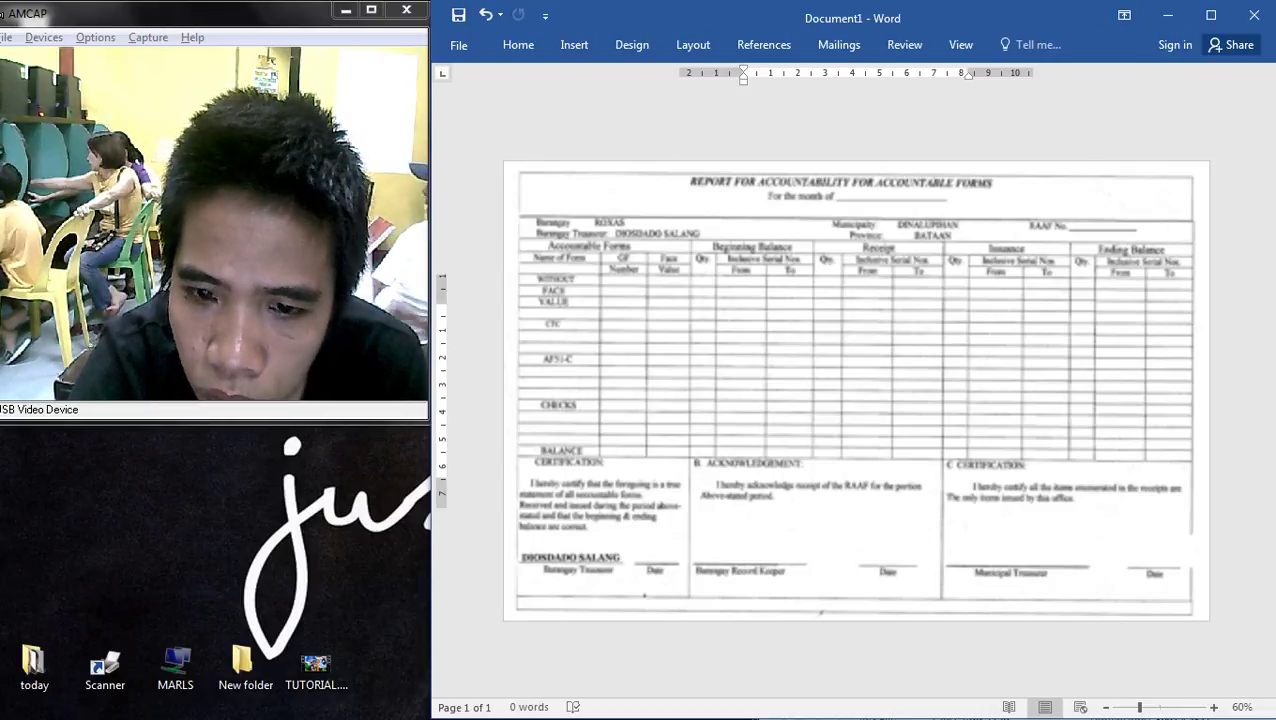
scroll(856, 390, "down", 2)
key("ctrl+z")
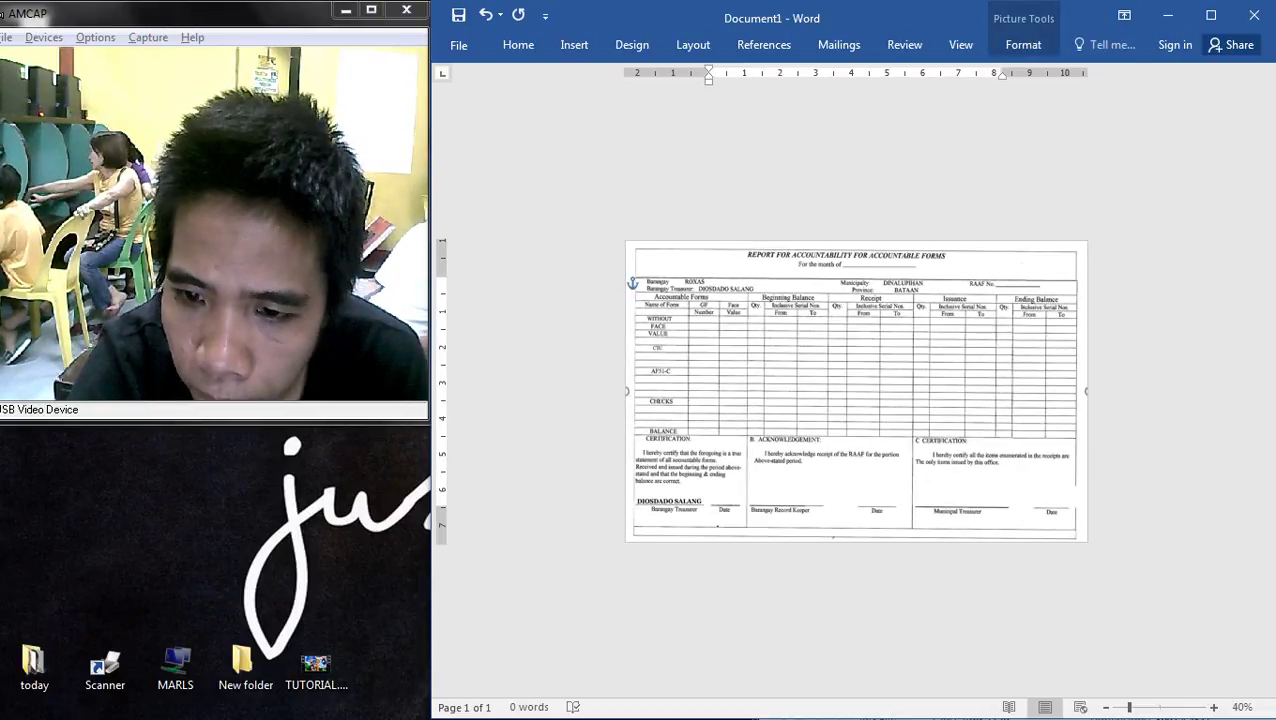
- Nudge the picture down and up into final position, then open the print preview
key("Down")
key("Down")
key("Down")
key("Down")
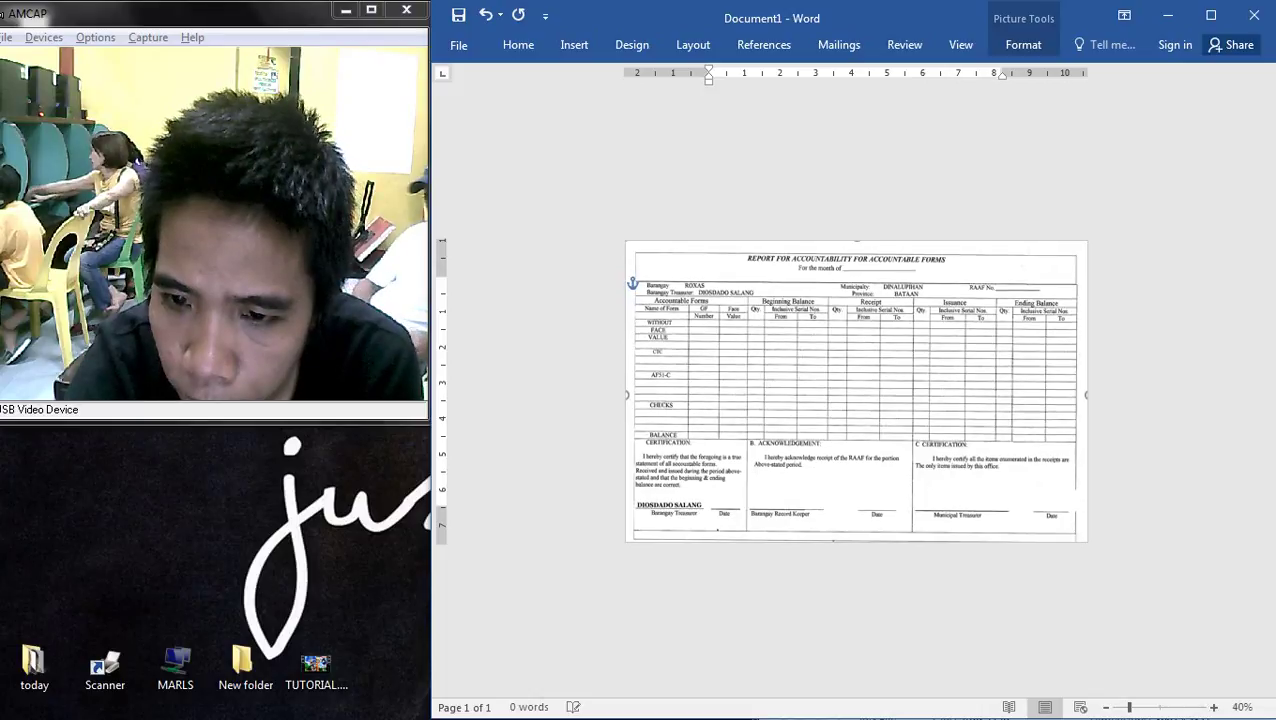
key("Down")
key("Down")
key("Down")
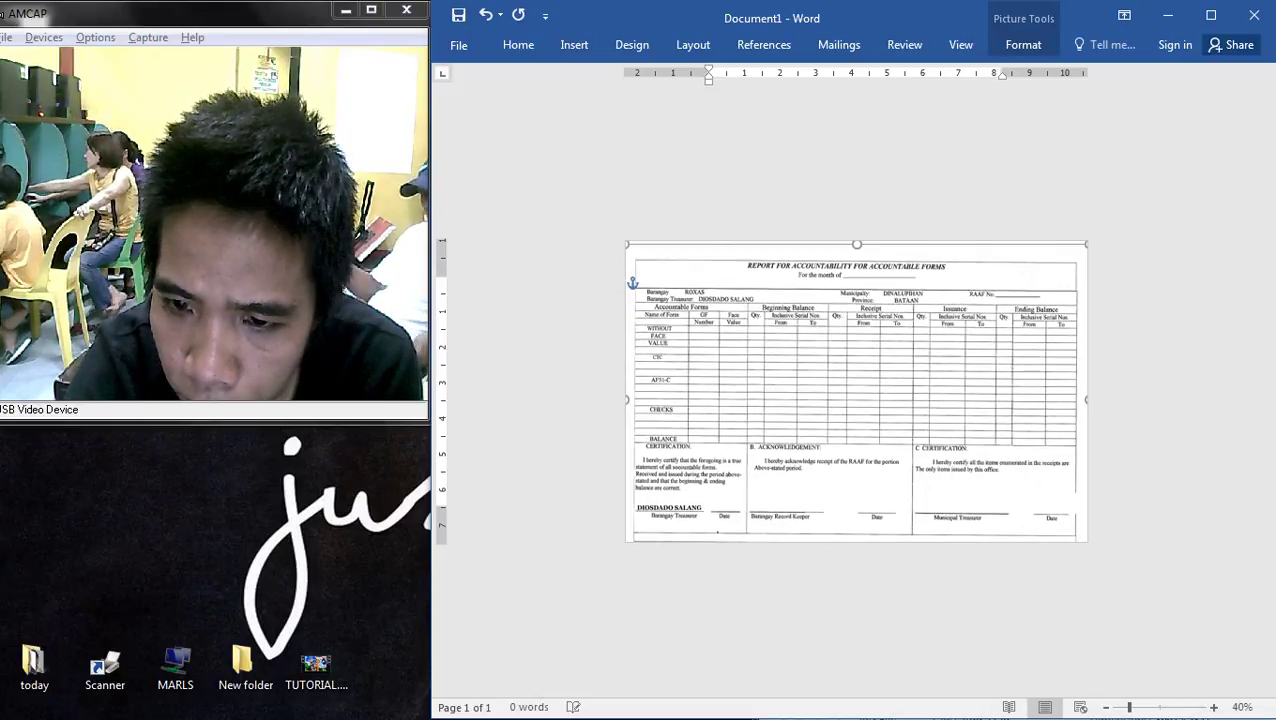
key("Up")
key("Up")
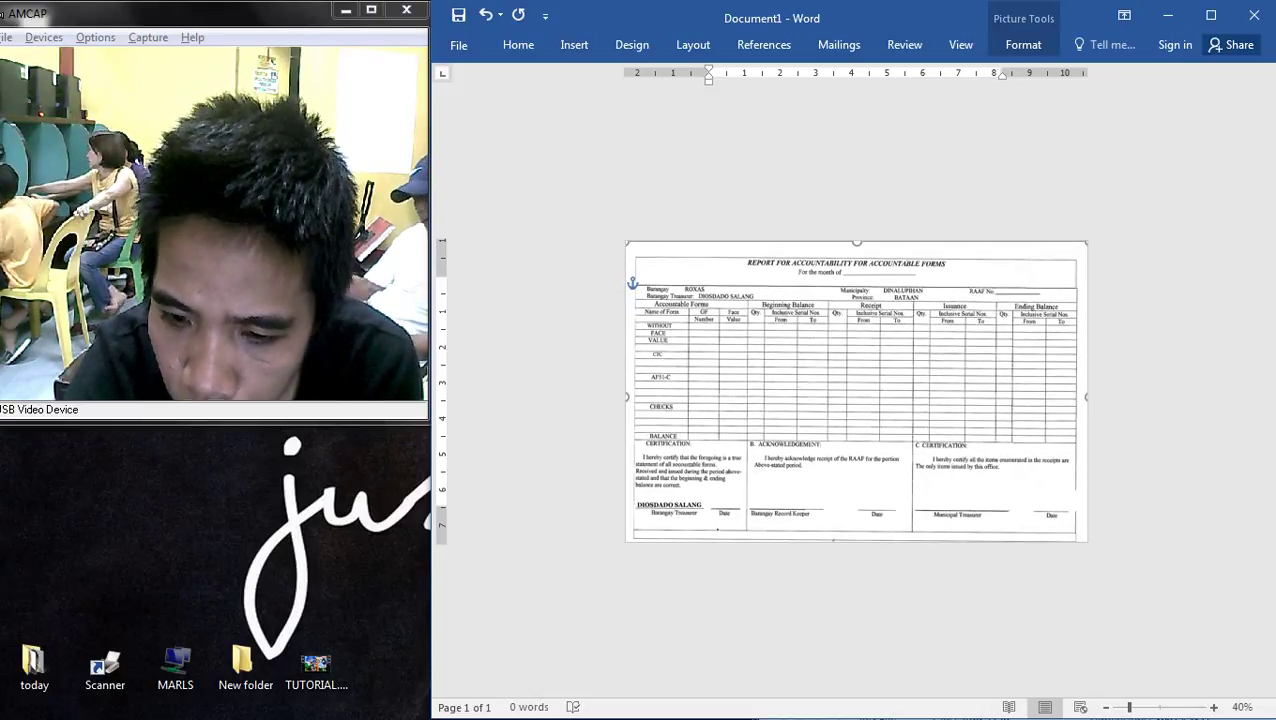
key("Up")
key("Up")
key("Up")
key("Up")
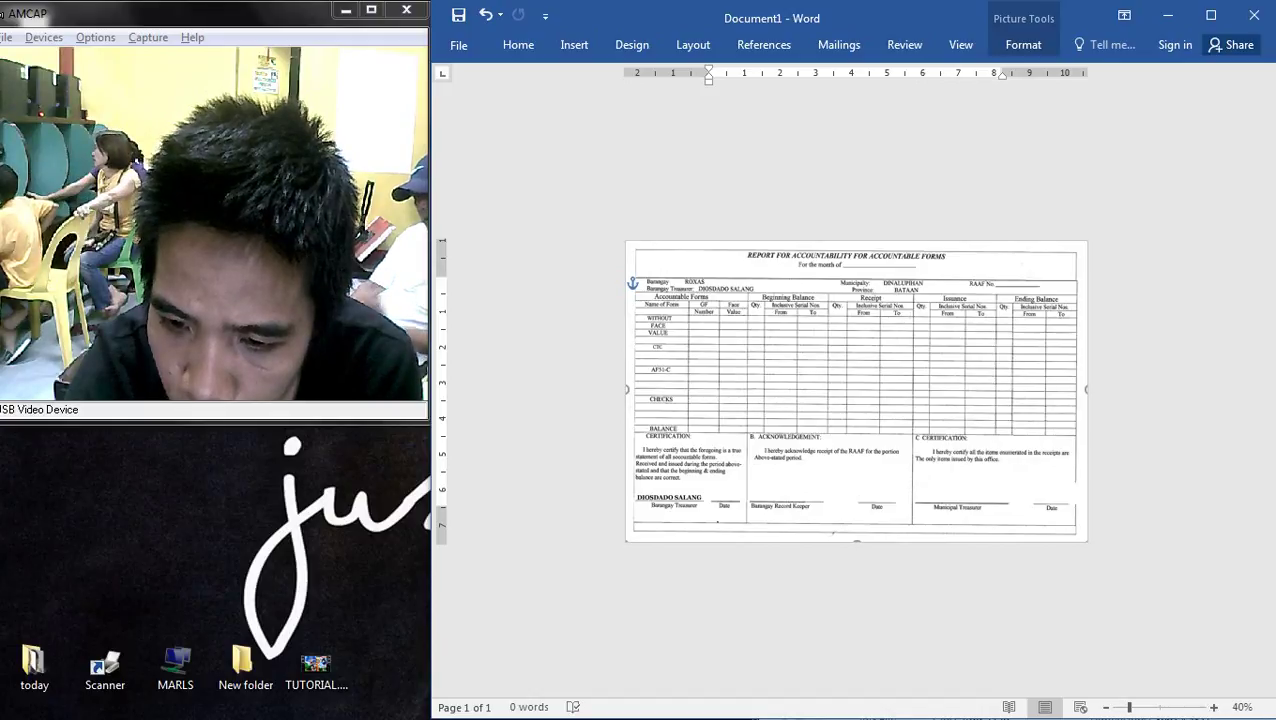
key("ctrl+z")
key("ctrl+z")
key("ctrl+z")
key("ctrl+z")
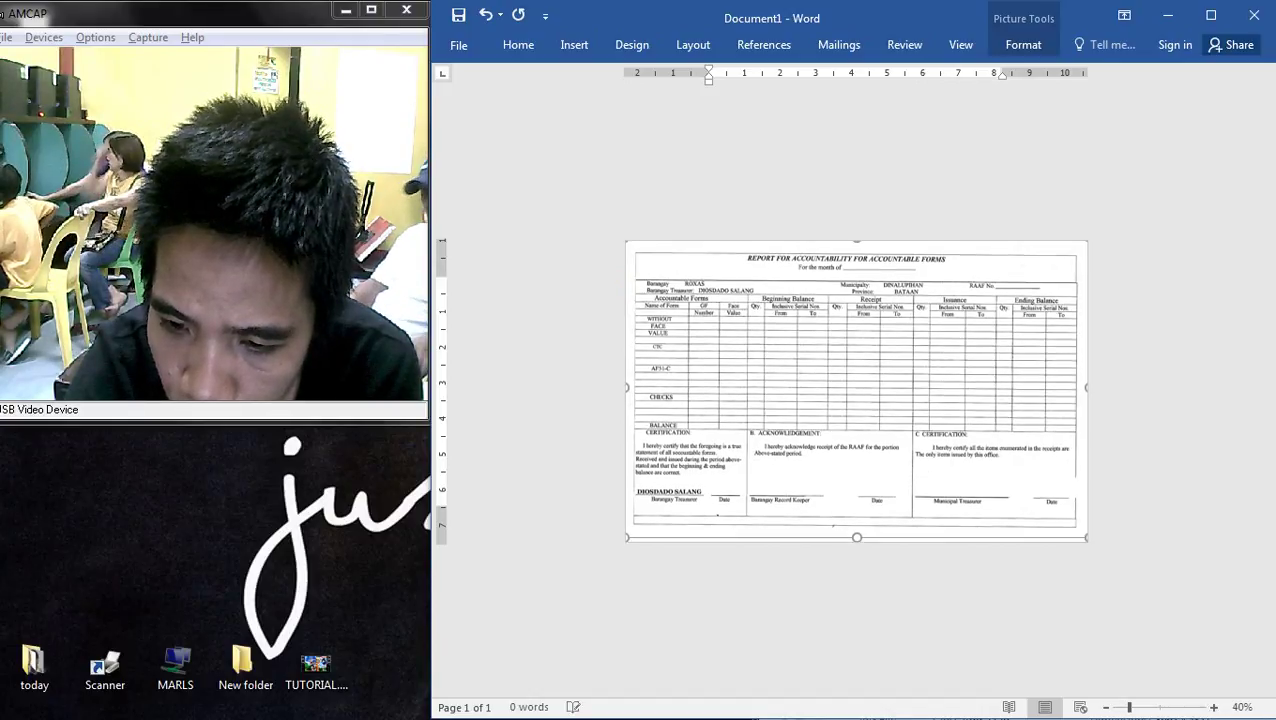
key("Up")
left_click(709, 279)
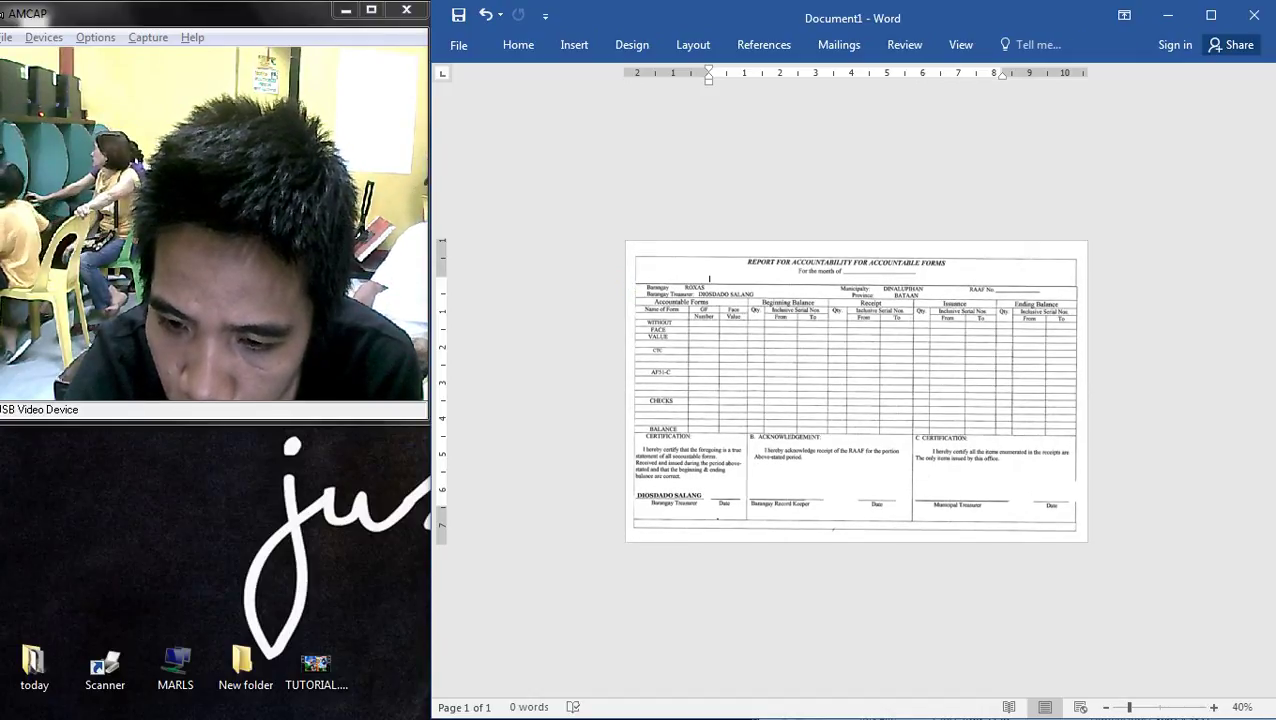
left_click(709, 279)
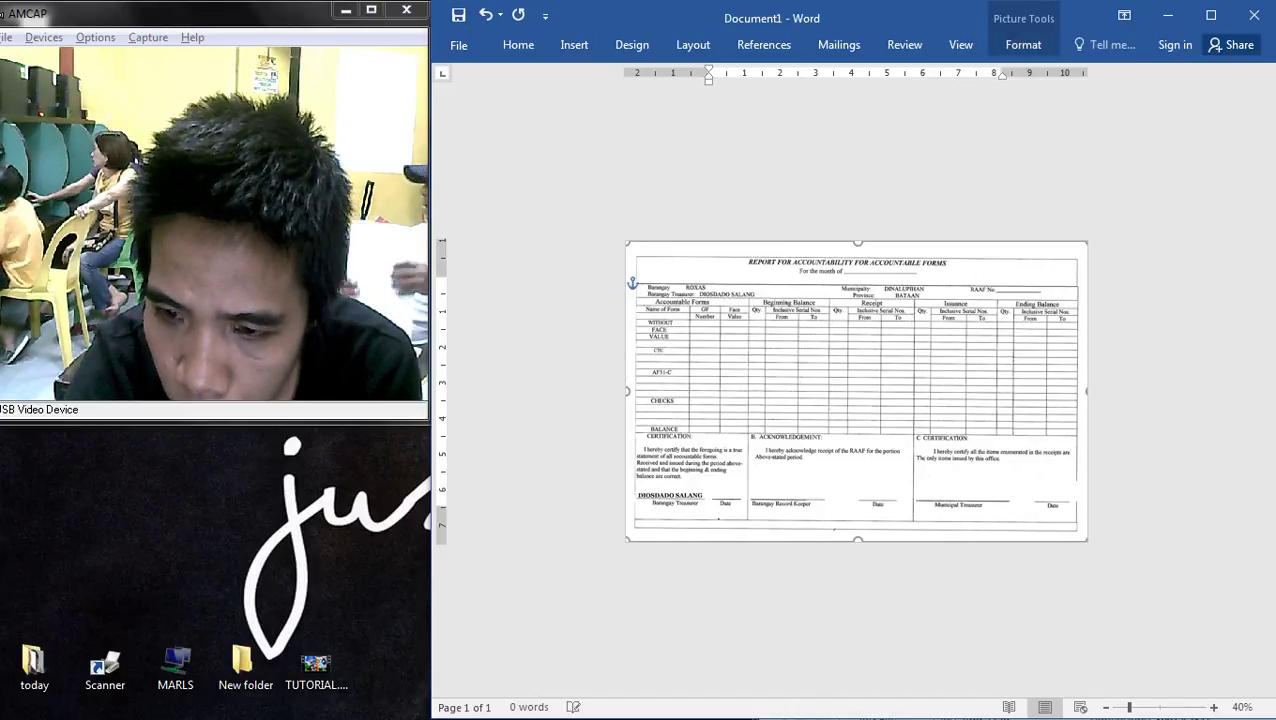
left_click(709, 279)
key("ctrl+p")
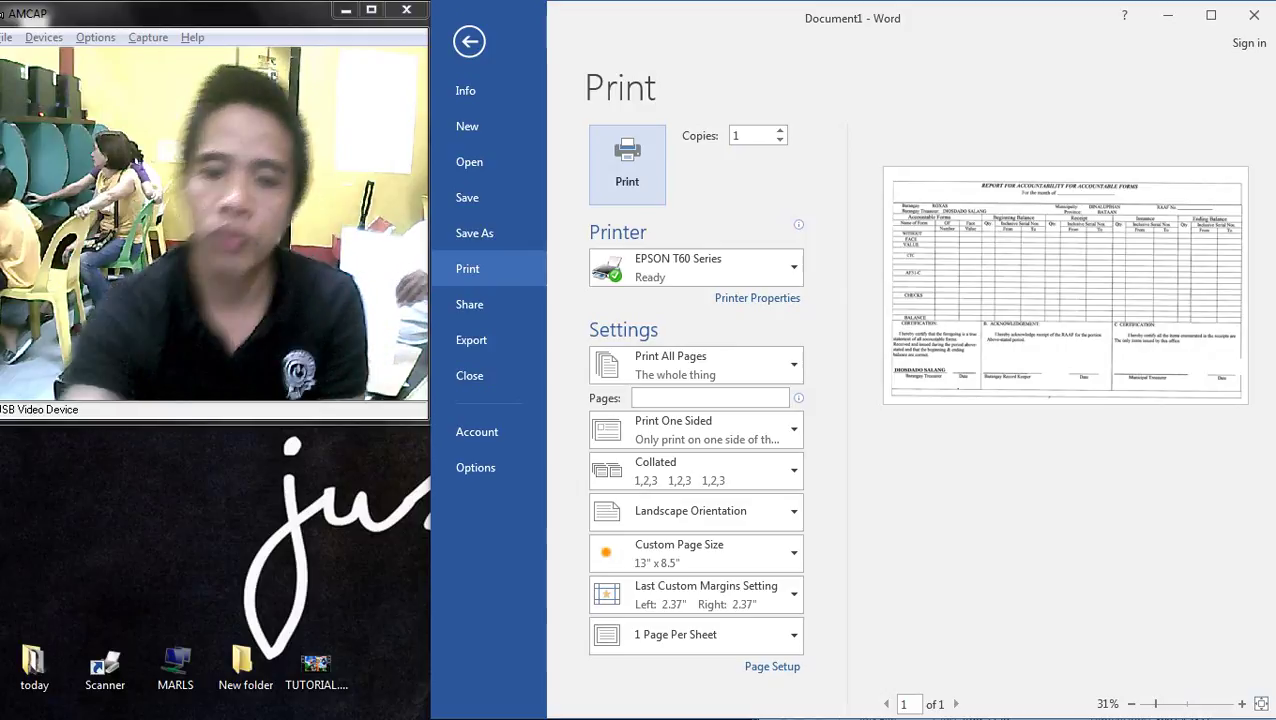
- Choose the Kyocera ECOSYS M2535dn KX, set Oficio II in its properties, and print 12 copies
left_click(695, 267)
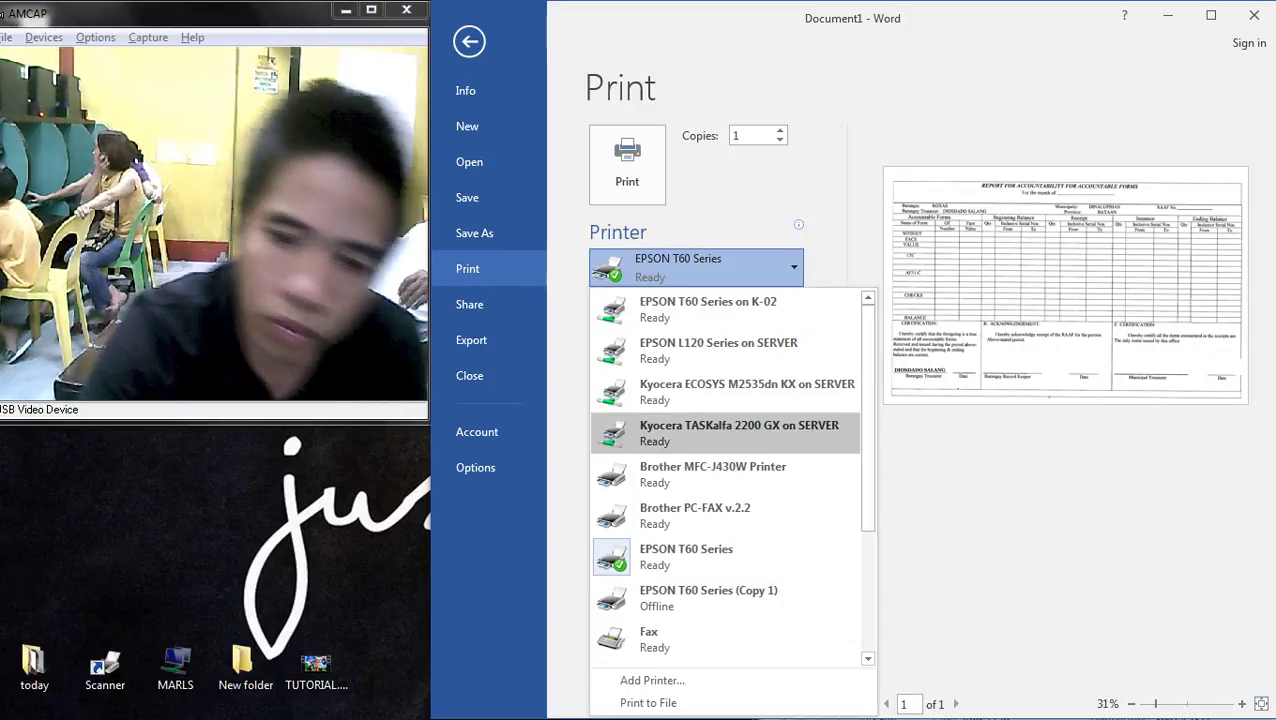
left_click(730, 391)
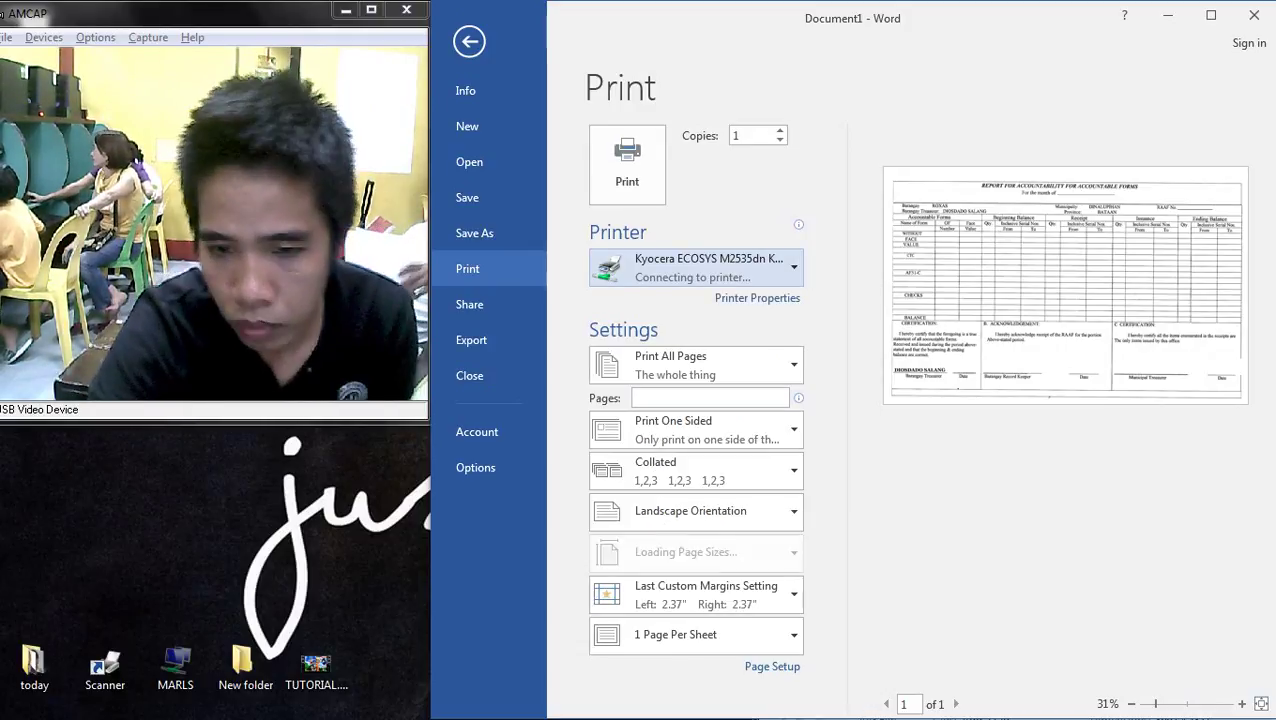
left_click(757, 297)
left_click(673, 79)
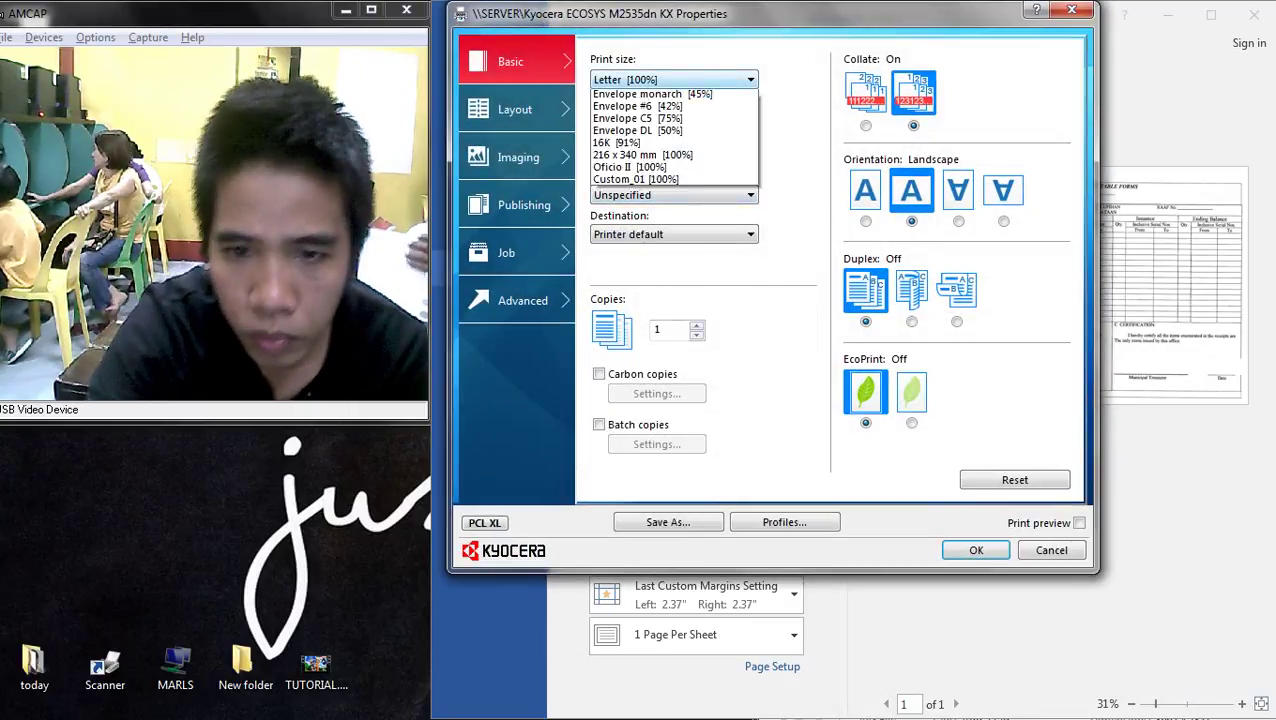
key("Return")
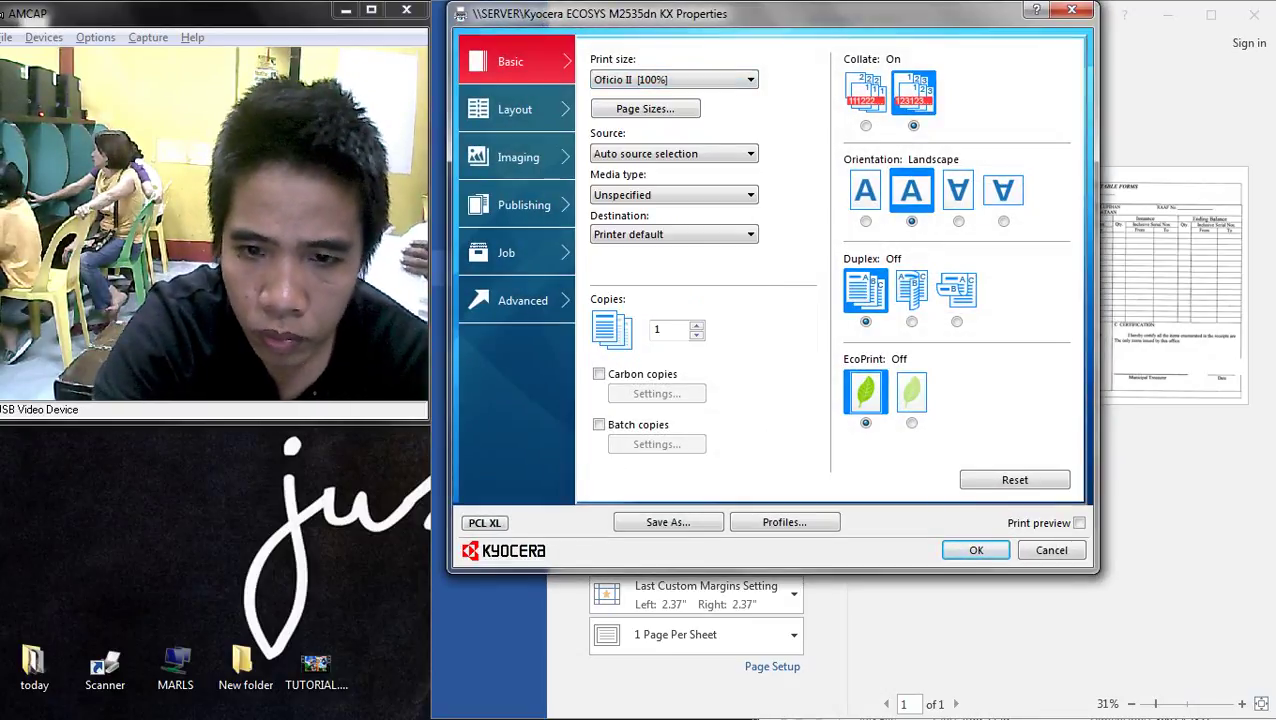
key("Return")
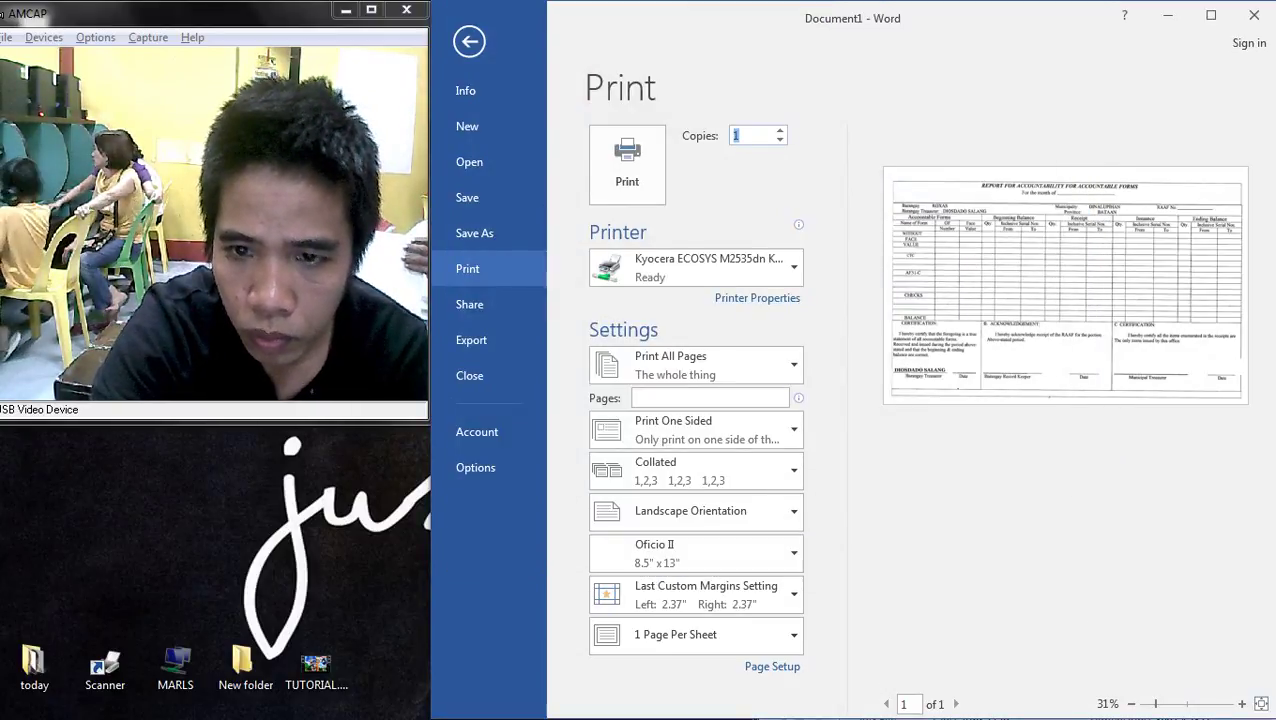
type("12")
key("Return")
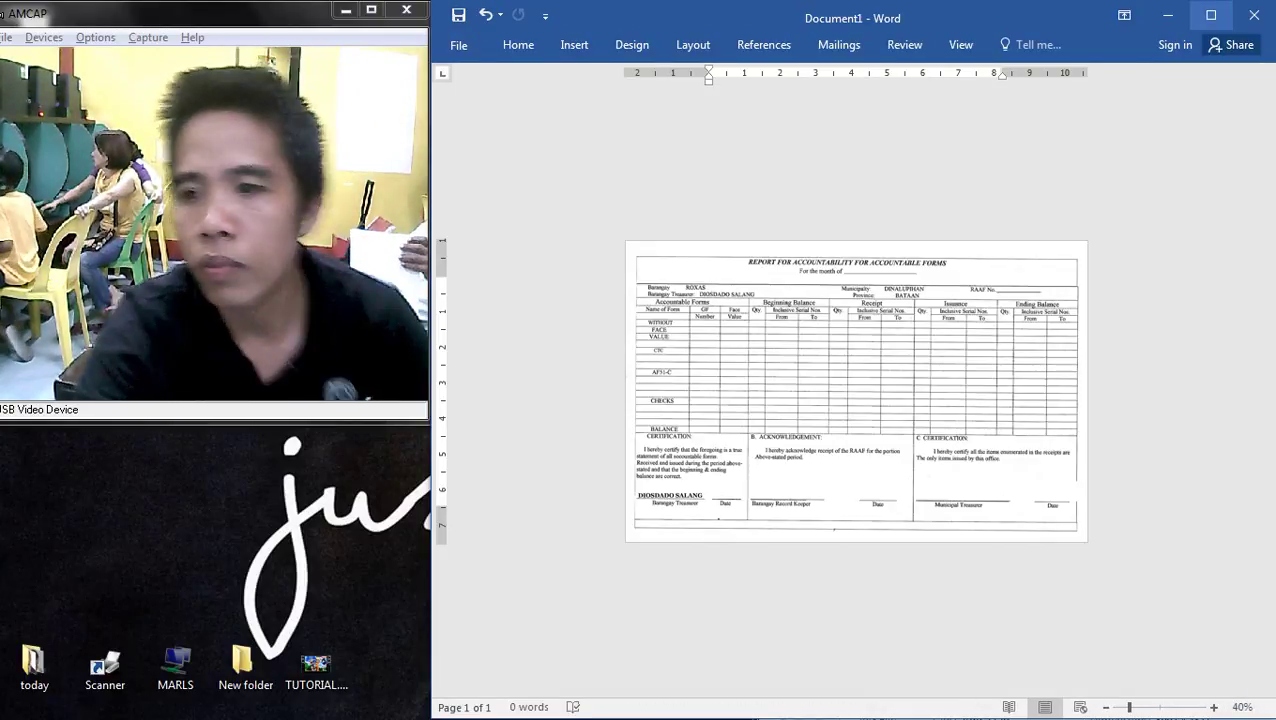
- Minimize Word, close the TE.jpg image in Photoshop, and minimize Photoshop
left_click(1167, 15)
left_click(560, 72)
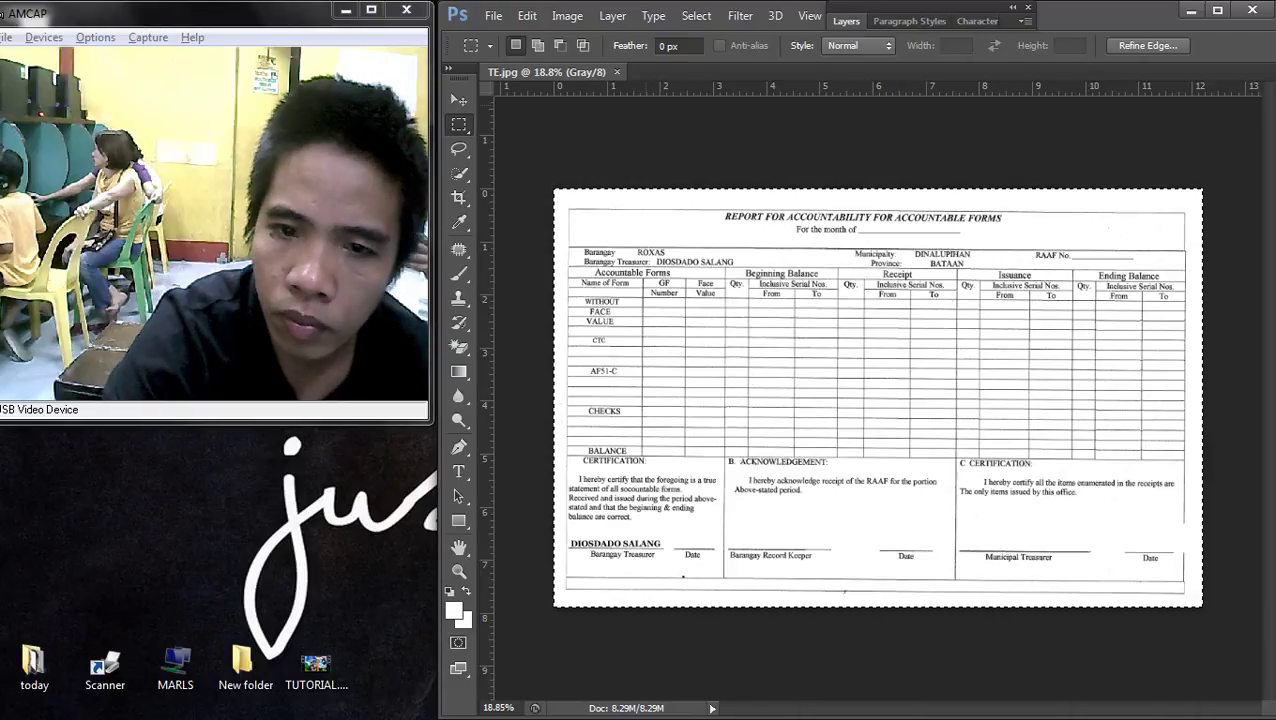
left_click(617, 72)
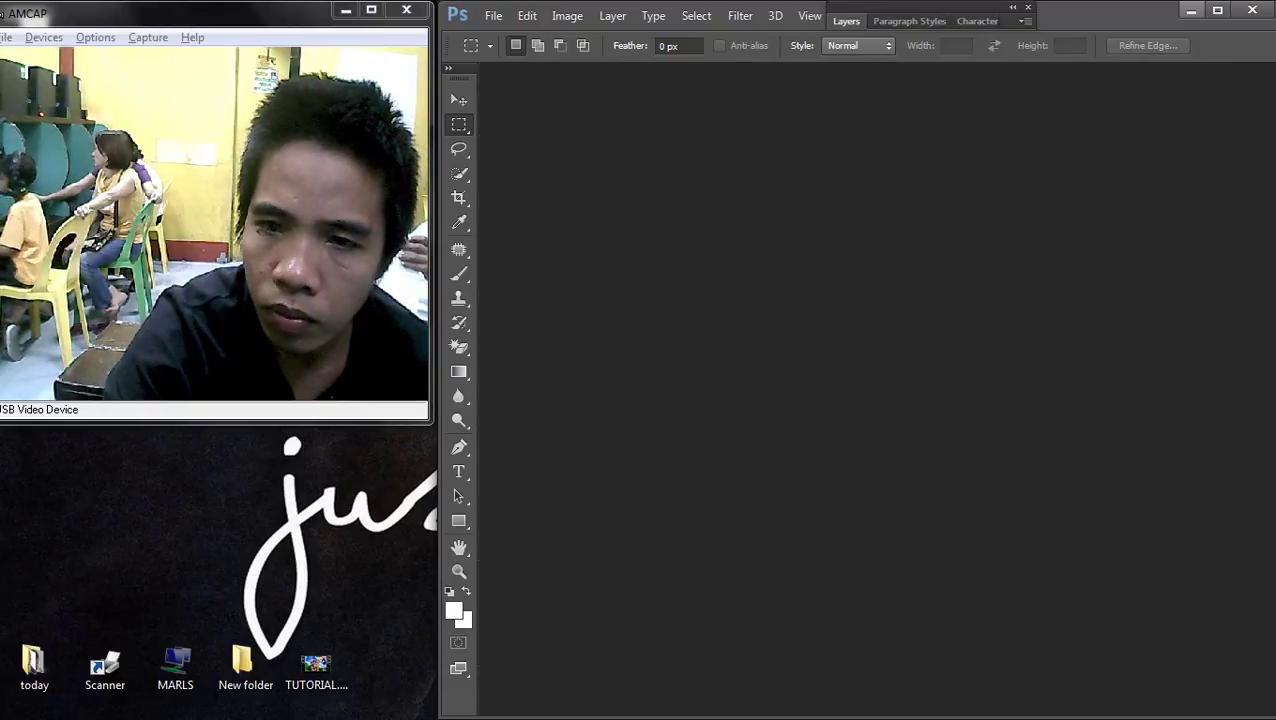
left_click(1191, 10)
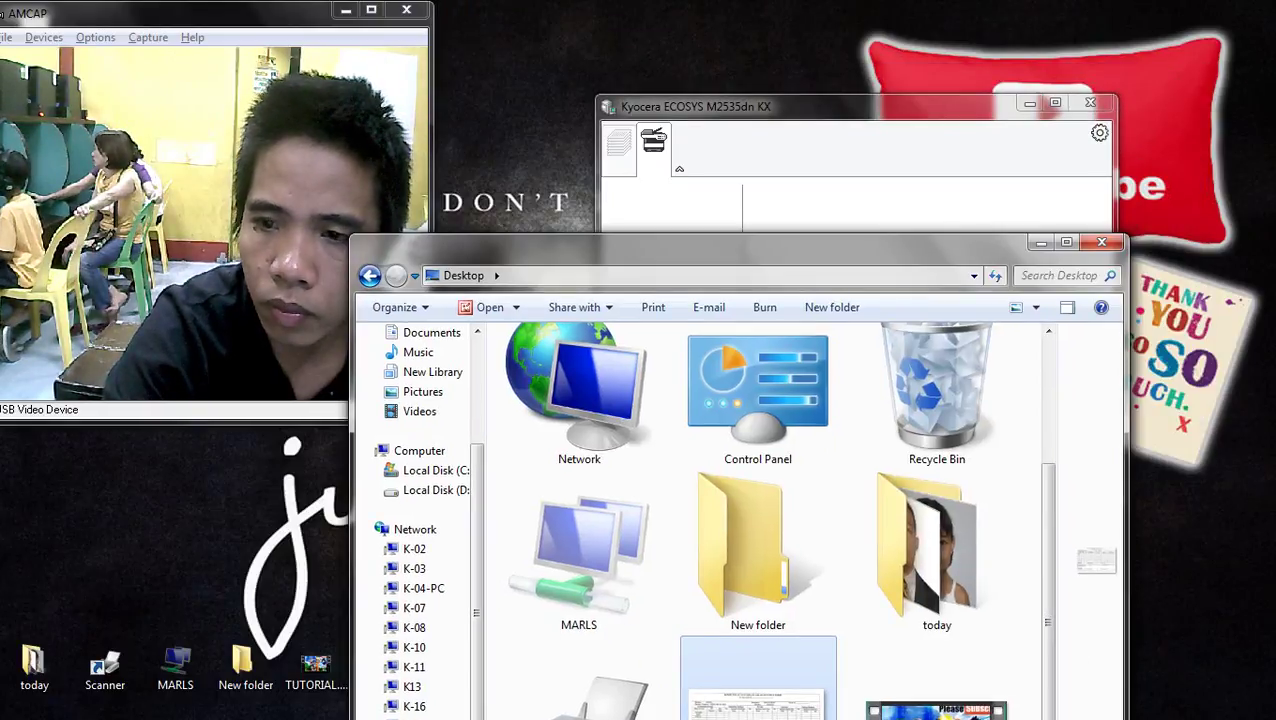
- Close the desktop folder window and minimize the Kyocera printer status window
left_click(1098, 242)
left_click(1029, 103)
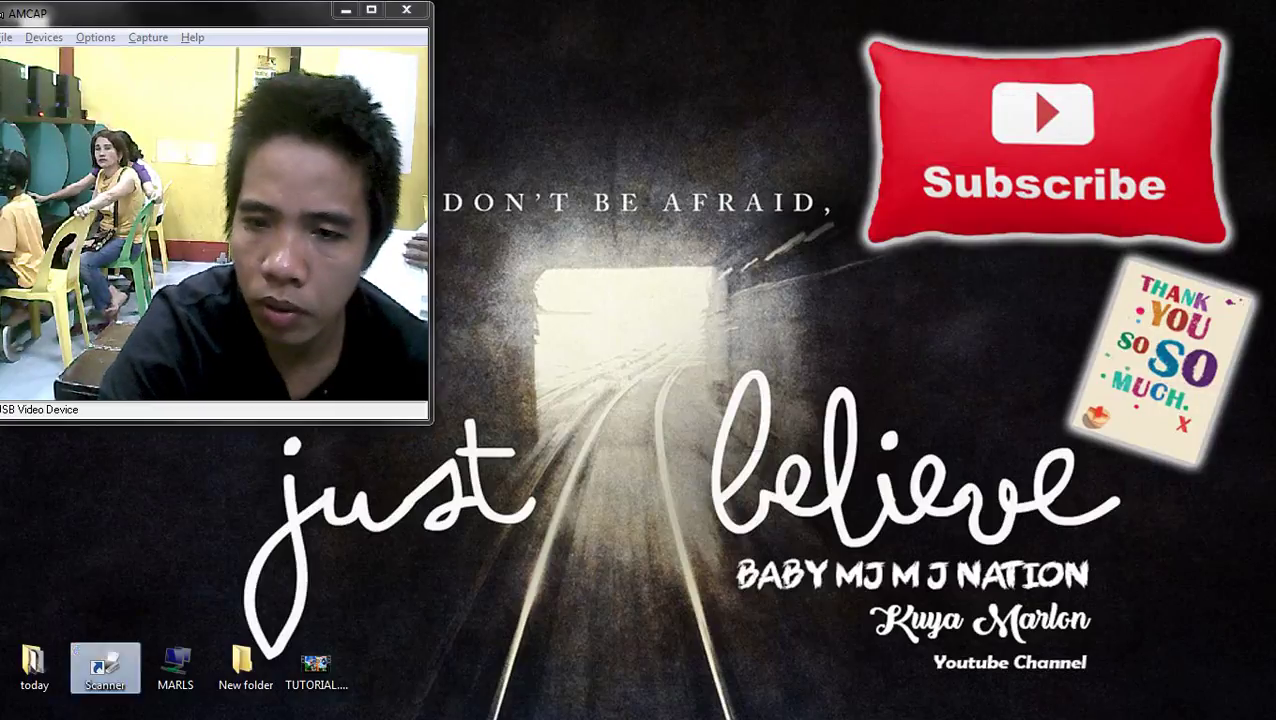
right_click(684, 174)
key("Escape")
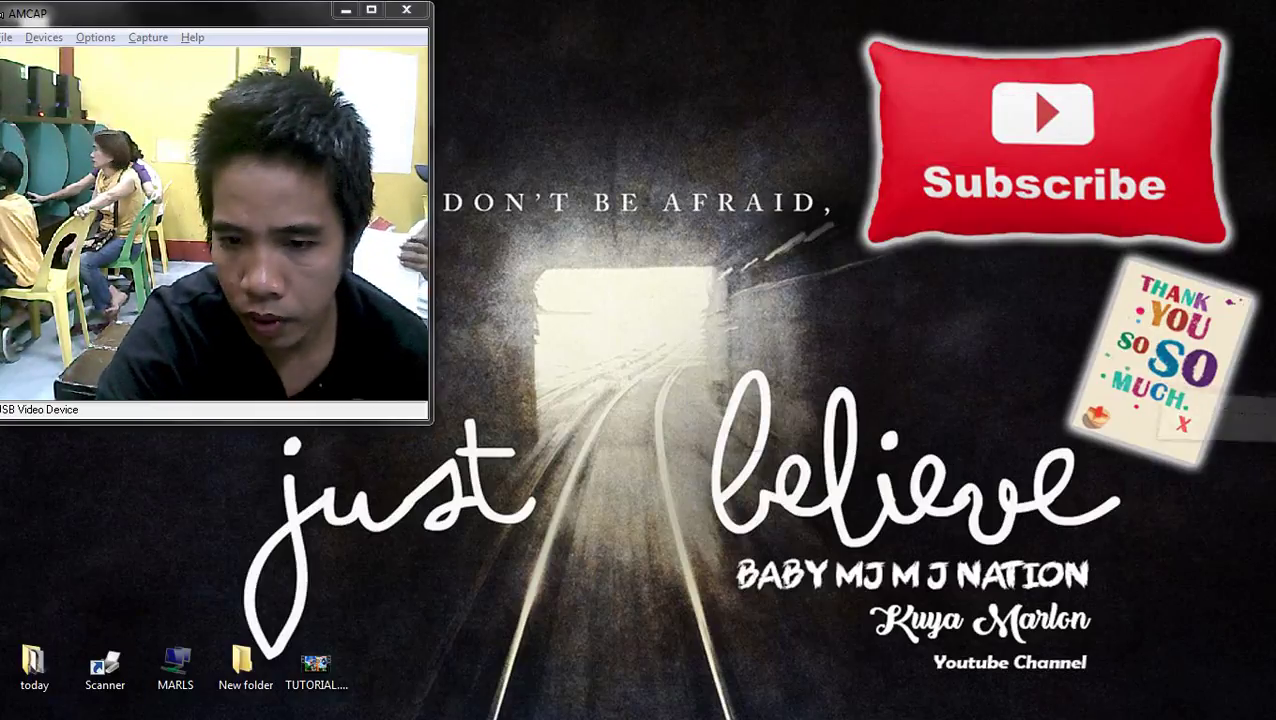
- Check the hidden notification icons for the Kyocera printer status, then dismiss them
left_click(1235, 637)
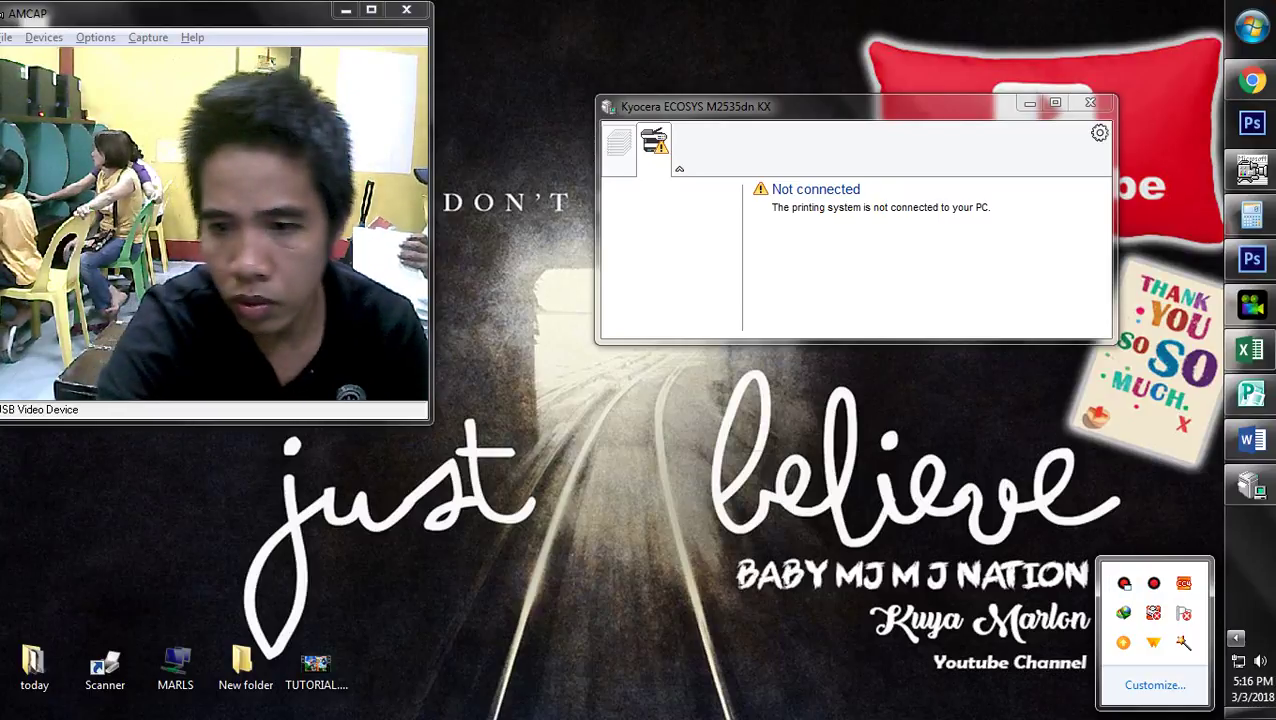
key("Escape")
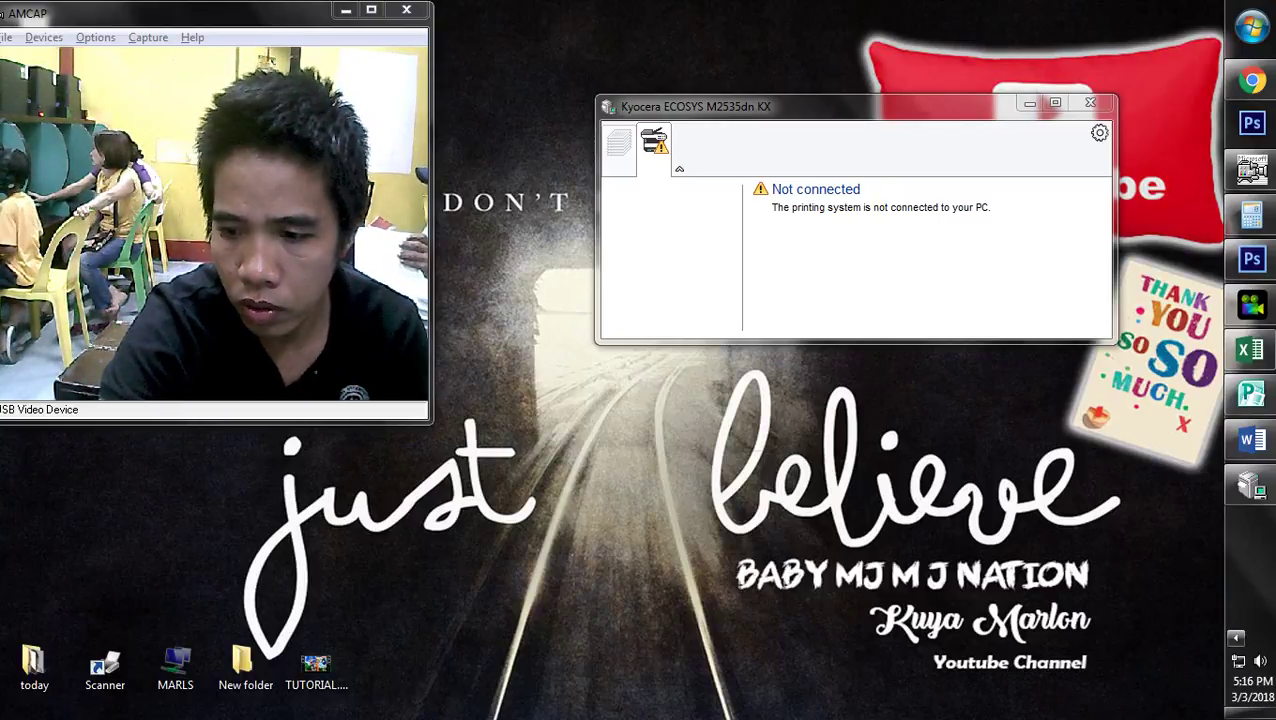
left_click(1235, 637)
key("Escape")
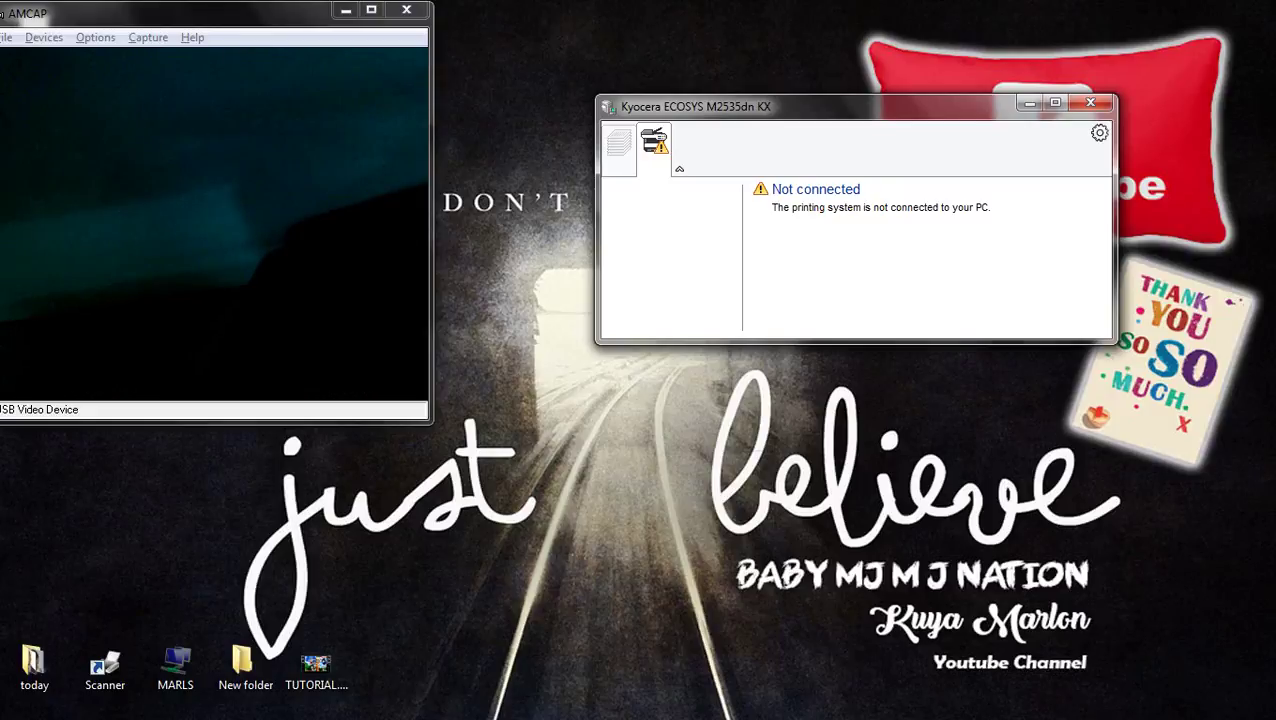
left_click(1235, 637)
key("Escape")
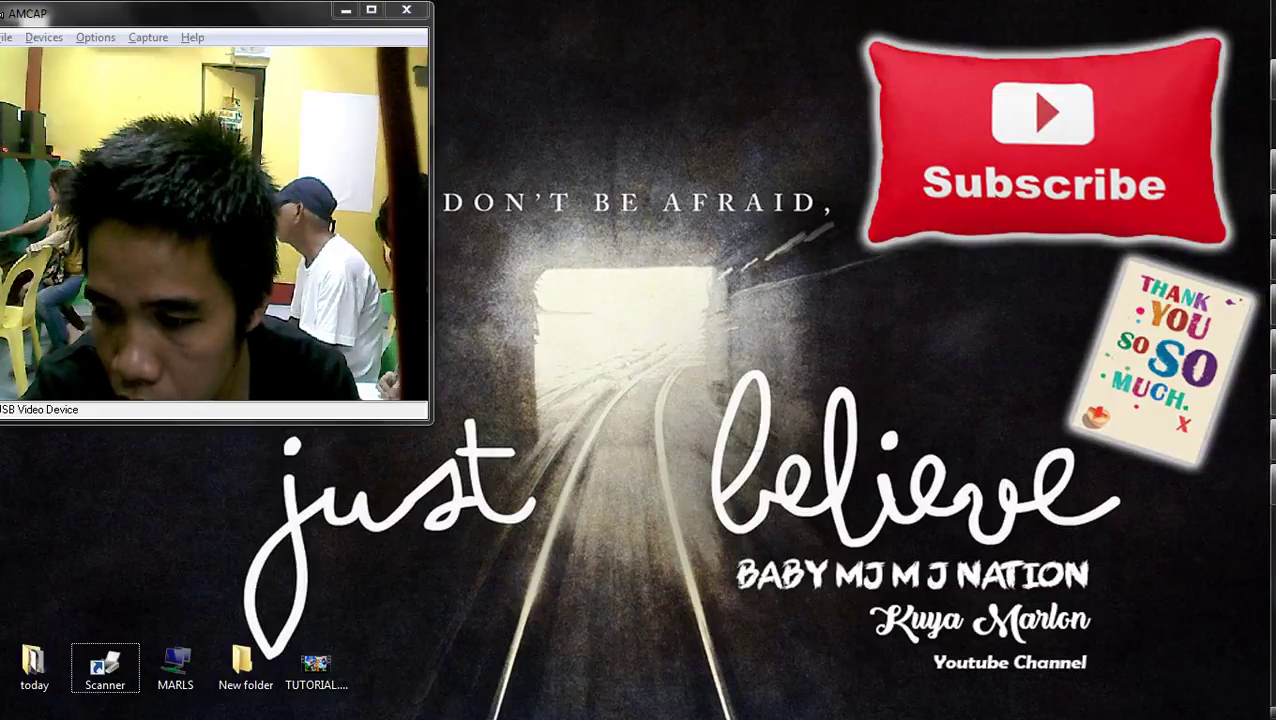
left_click(1235, 637)
key("Escape")
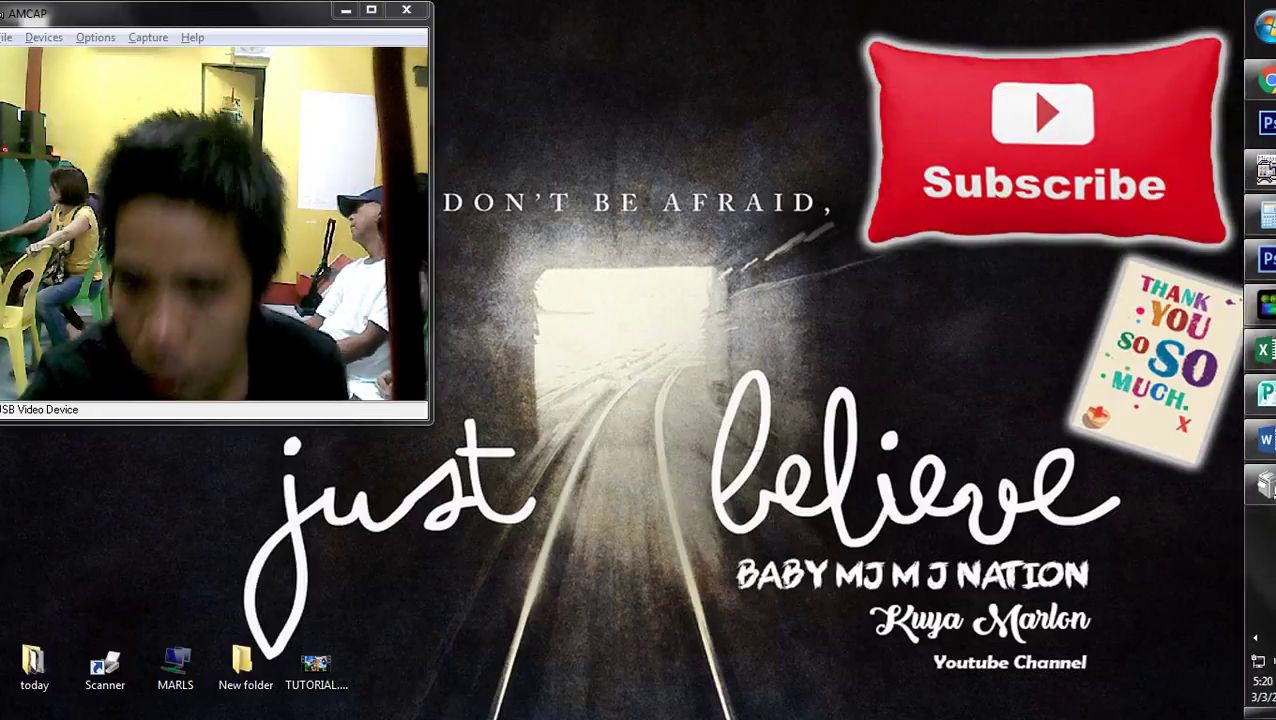